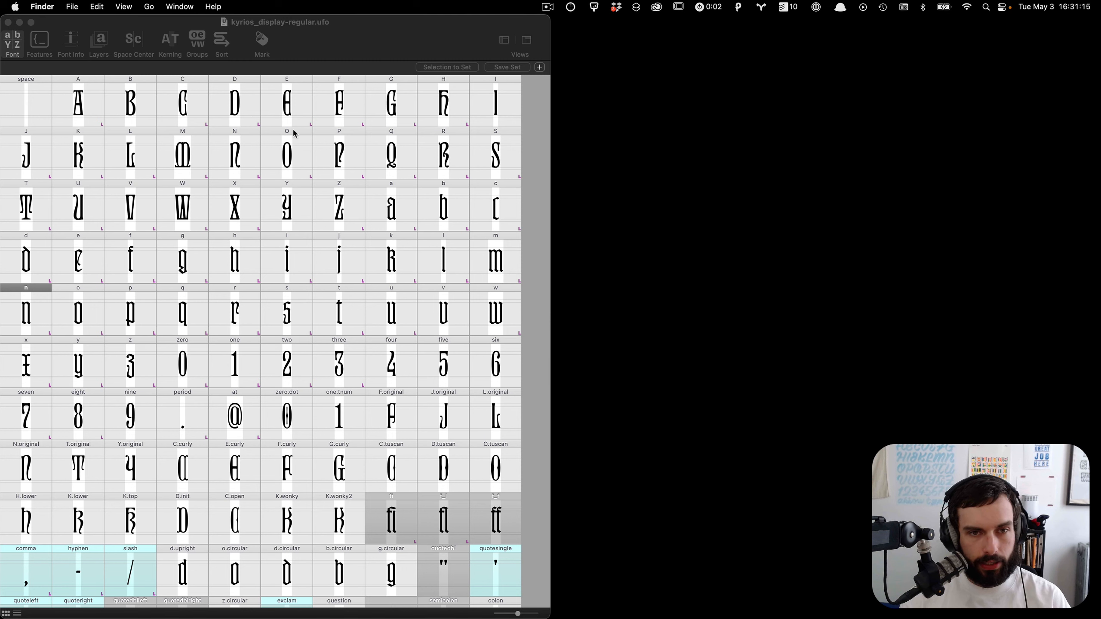
Step: Open the Space Center for the font
{"action": "left_click", "coordinate": [351, 52]}
{"action": "key", "text": "super+alt+s"}
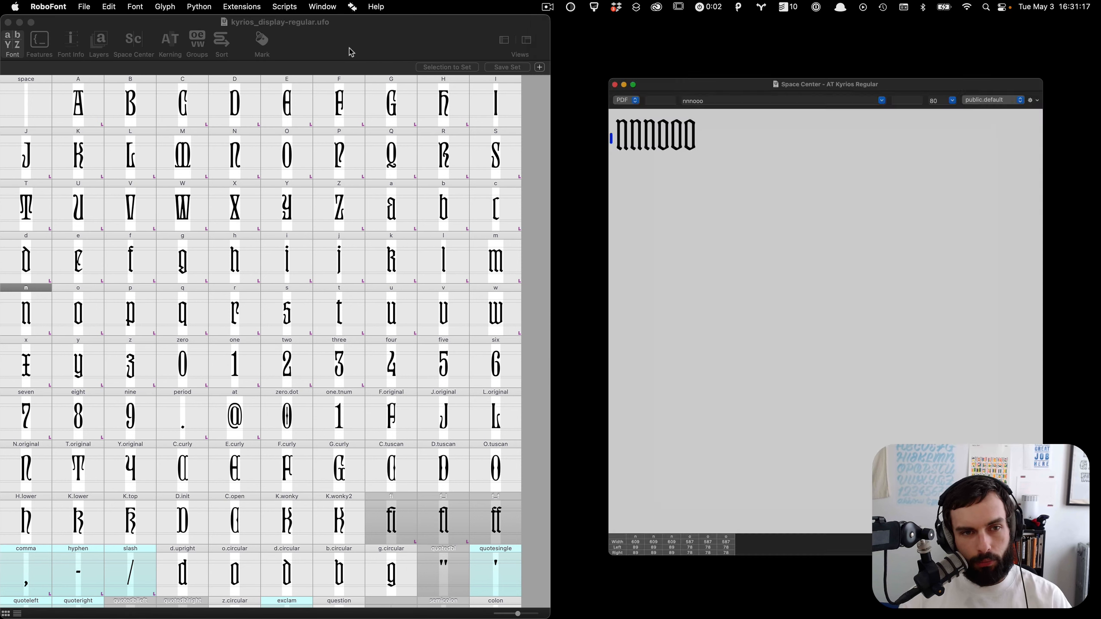
Step: Replace the preview text with Lombardic and enlarge the preview size to 169
{"action": "left_click", "coordinate": [687, 41]}
{"action": "key", "text": "super+a"}
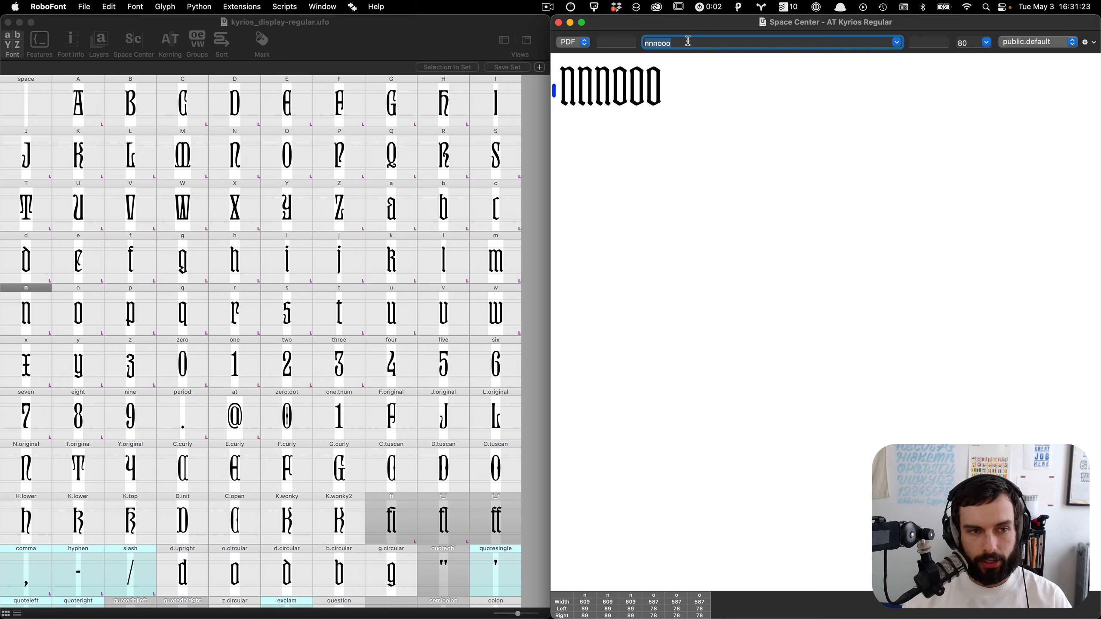
{"action": "type", "text": "Lombardi"}
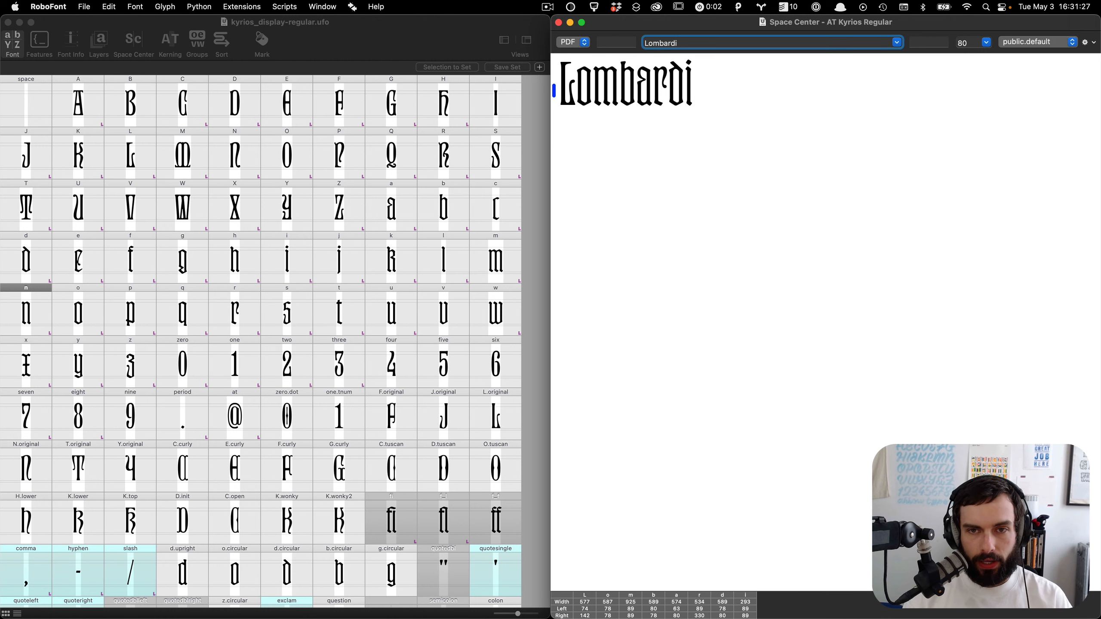
{"action": "type", "text": "c"}
{"action": "scroll", "coordinate": [681, 82], "scroll_direction": "up", "scroll_amount": 5}
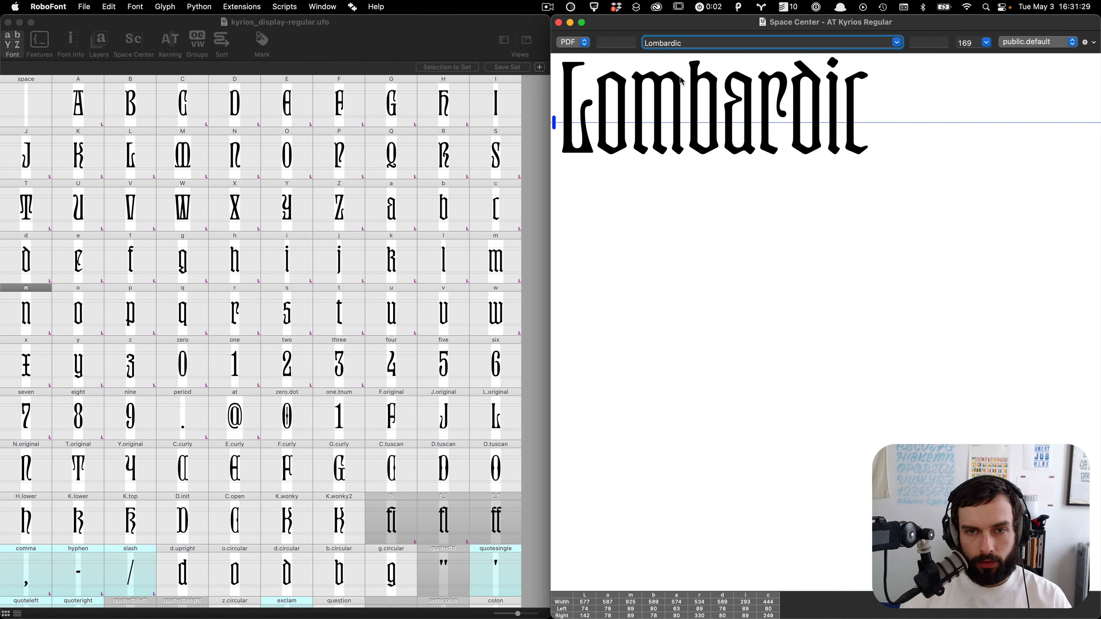
Step: Add two more preview lines reading UPPERCASE and lowercase below Lombardic
{"action": "type", "text": "\\nUPPER"}
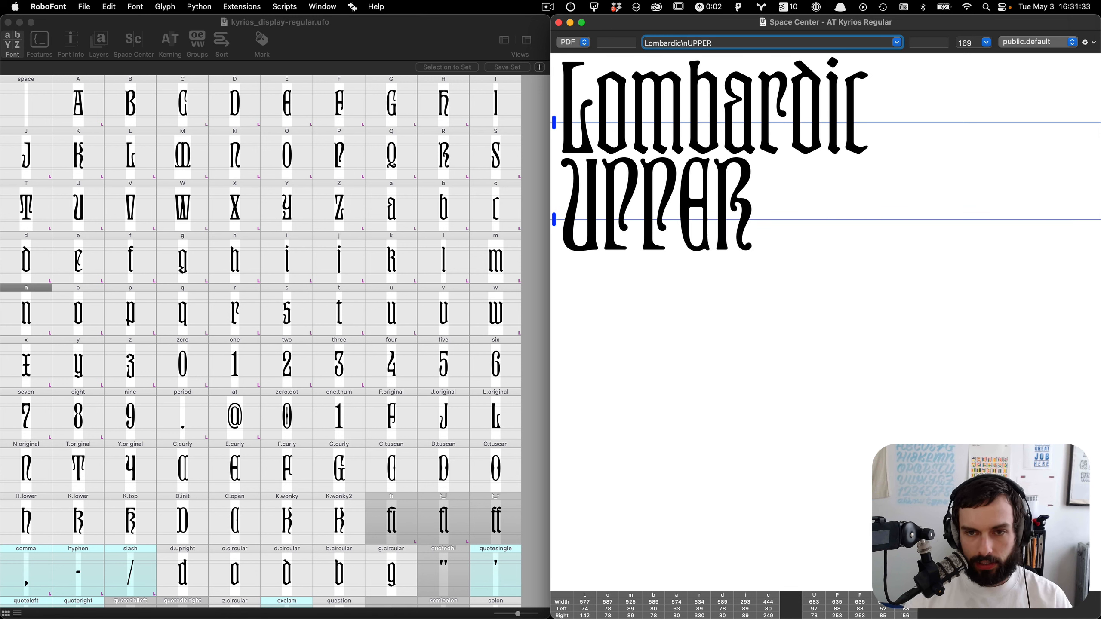
{"action": "type", "text": "CASE"}
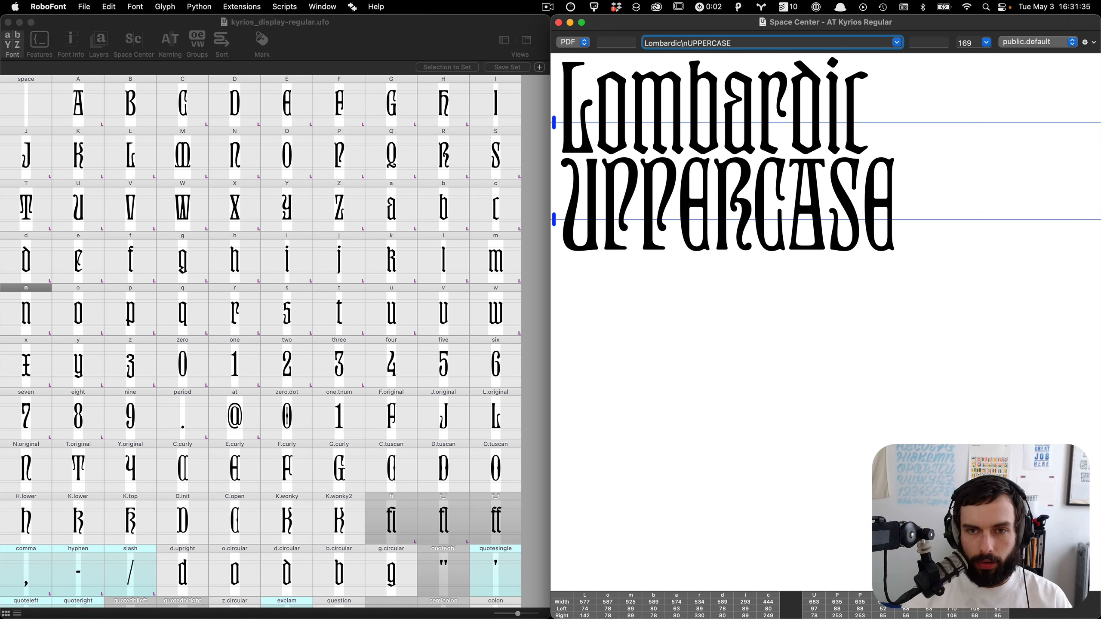
{"action": "type", "text": "\\nupperca"}
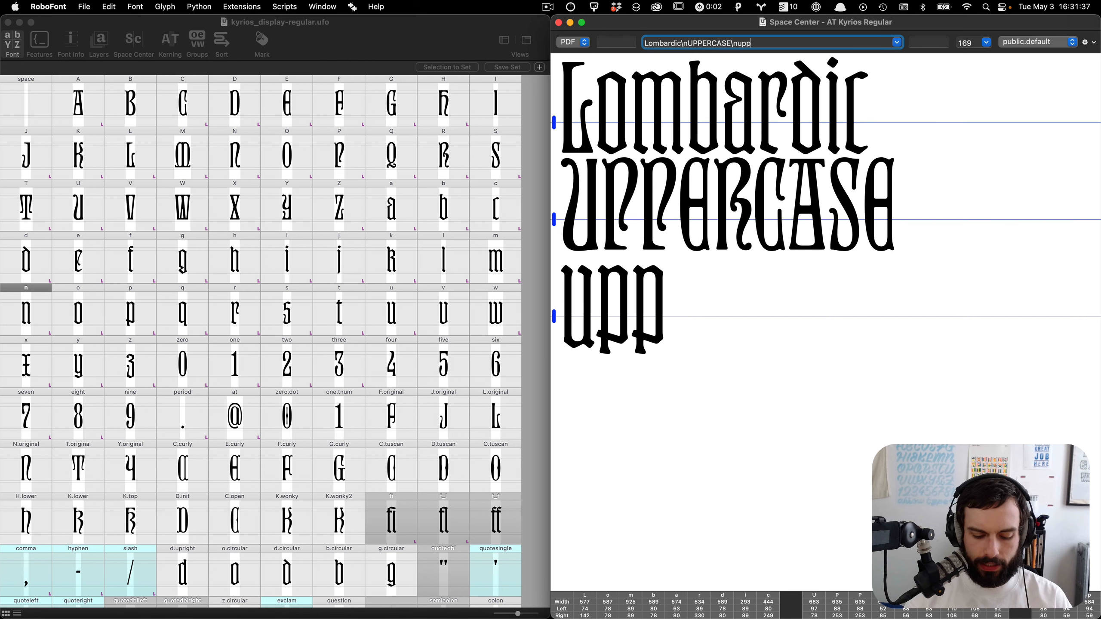
{"action": "key", "text": "BackSpace"}
{"action": "key", "text": "BackSpace"}
{"action": "key", "text": "BackSpace"}
{"action": "key", "text": "BackSpace"}
{"action": "key", "text": "BackSpace"}
{"action": "key", "text": "BackSpace"}
{"action": "key", "text": "BackSpace"}
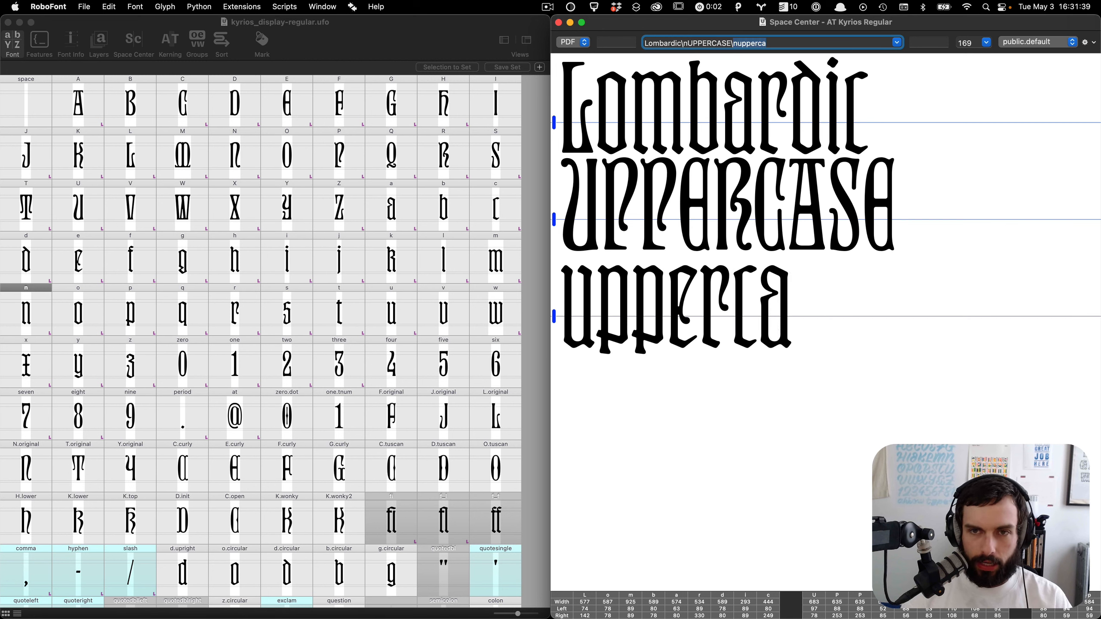
{"action": "type", "text": "l"}
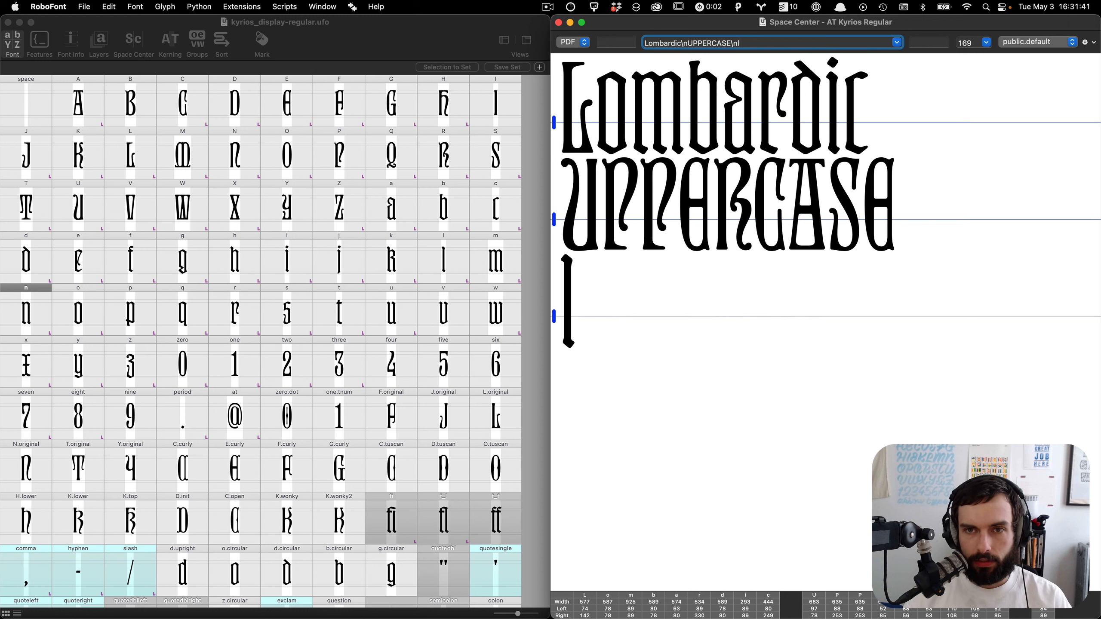
{"action": "type", "text": "owercase"}
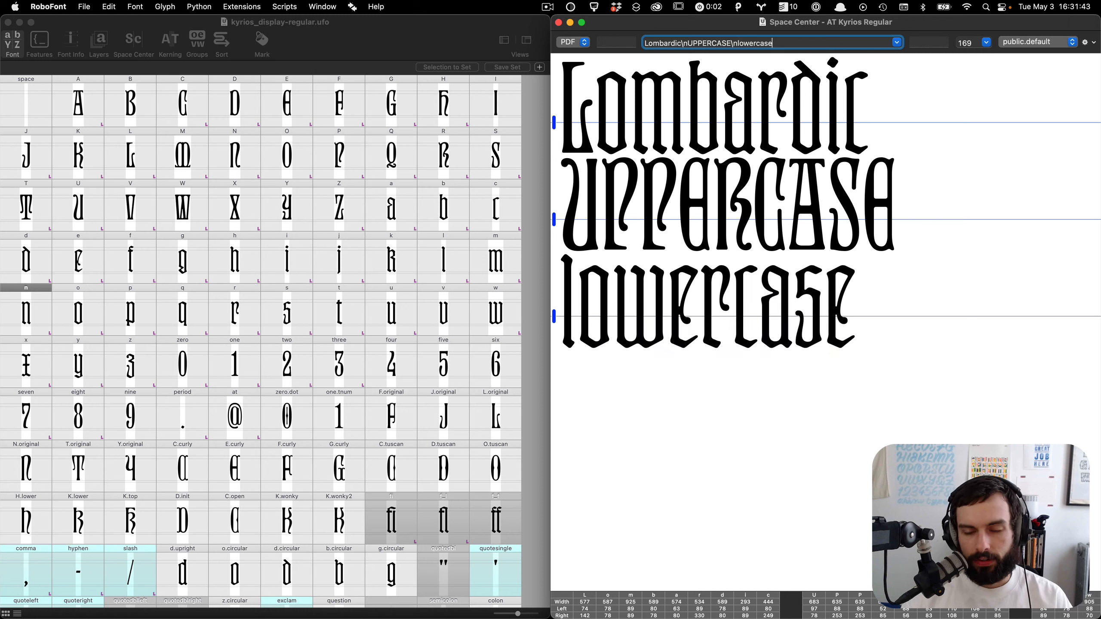
Step: Turn off the Beam display in the Space Center options and return to the font window
{"action": "left_click", "coordinate": [1090, 42]}
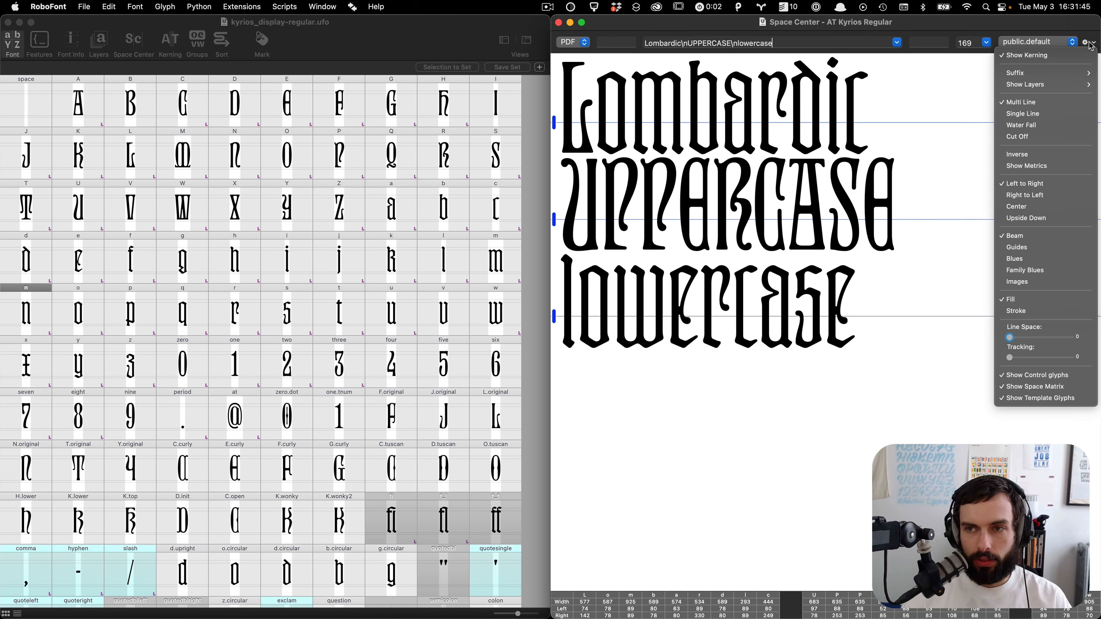
{"action": "left_click", "coordinate": [1026, 239]}
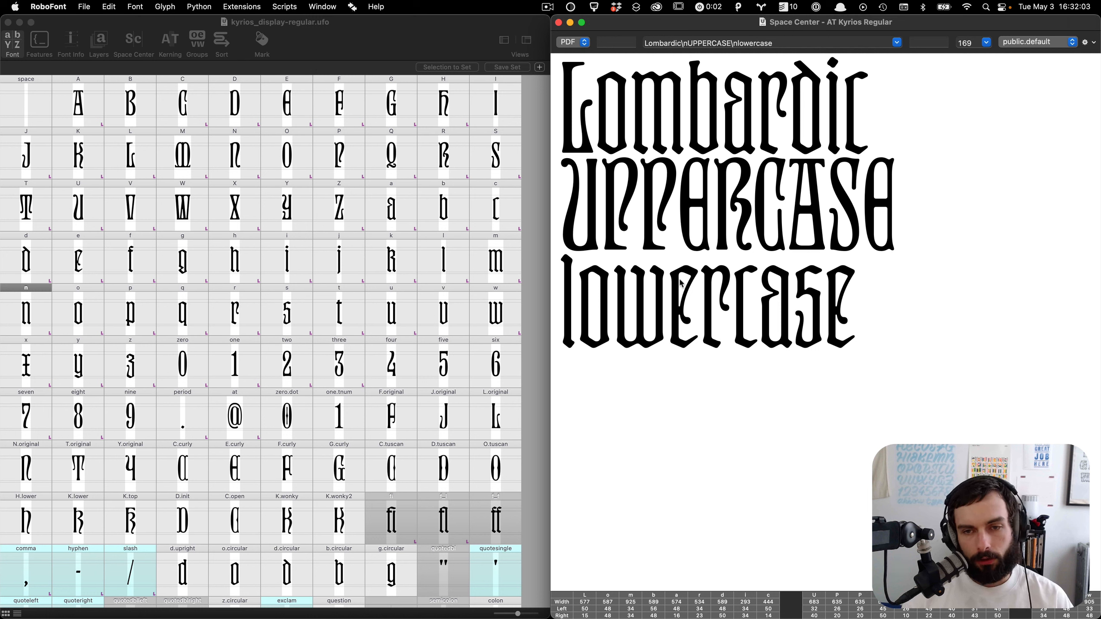
{"action": "left_click", "coordinate": [545, 288]}
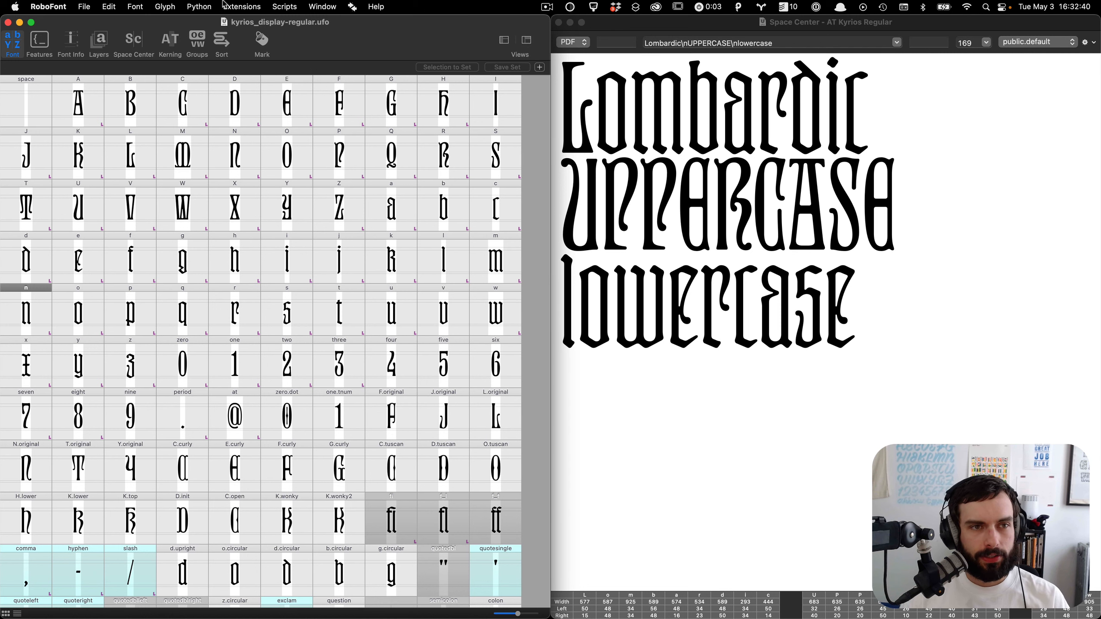
Step: Open the GlyphBrowser extension and tile its window onto the left half of the screen
{"action": "left_click", "coordinate": [236, 6]}
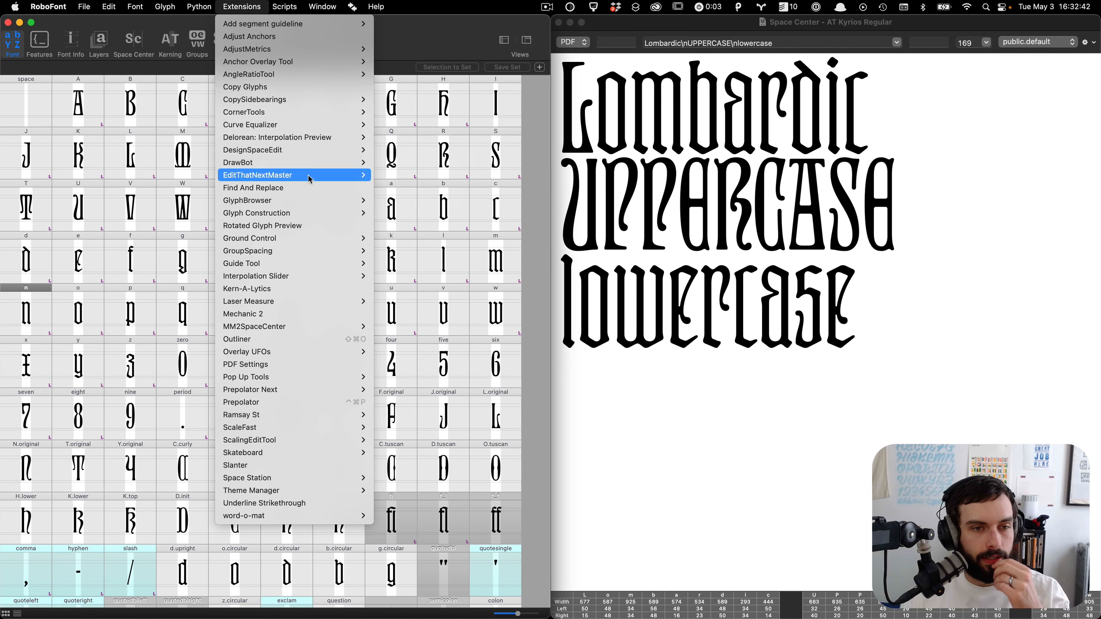
{"action": "mouse_move", "coordinate": [291, 203]}
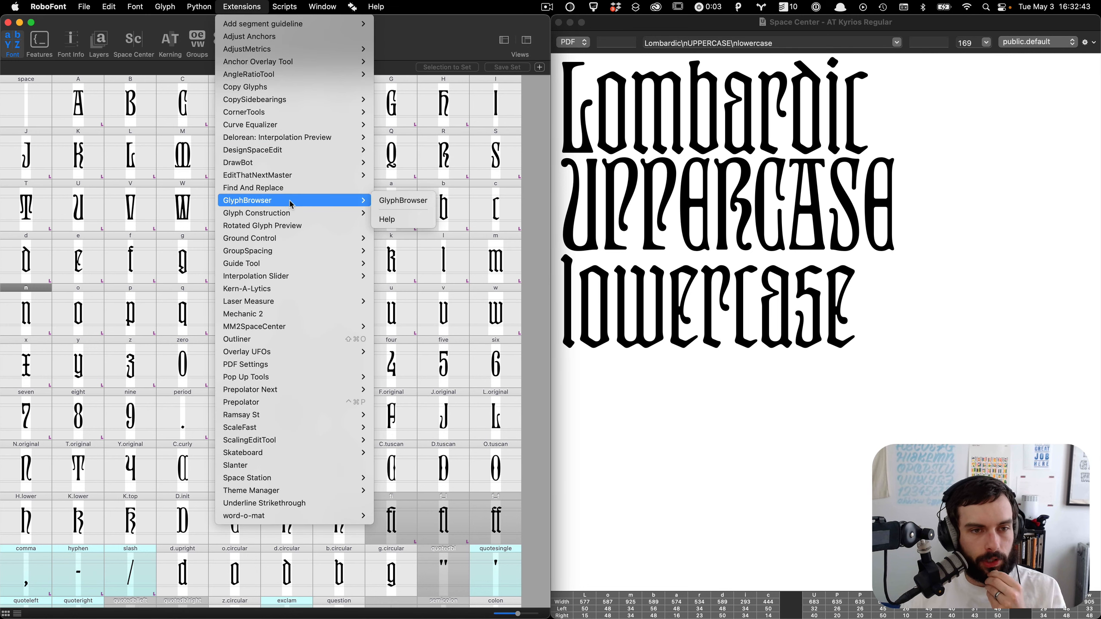
{"action": "left_click", "coordinate": [405, 204]}
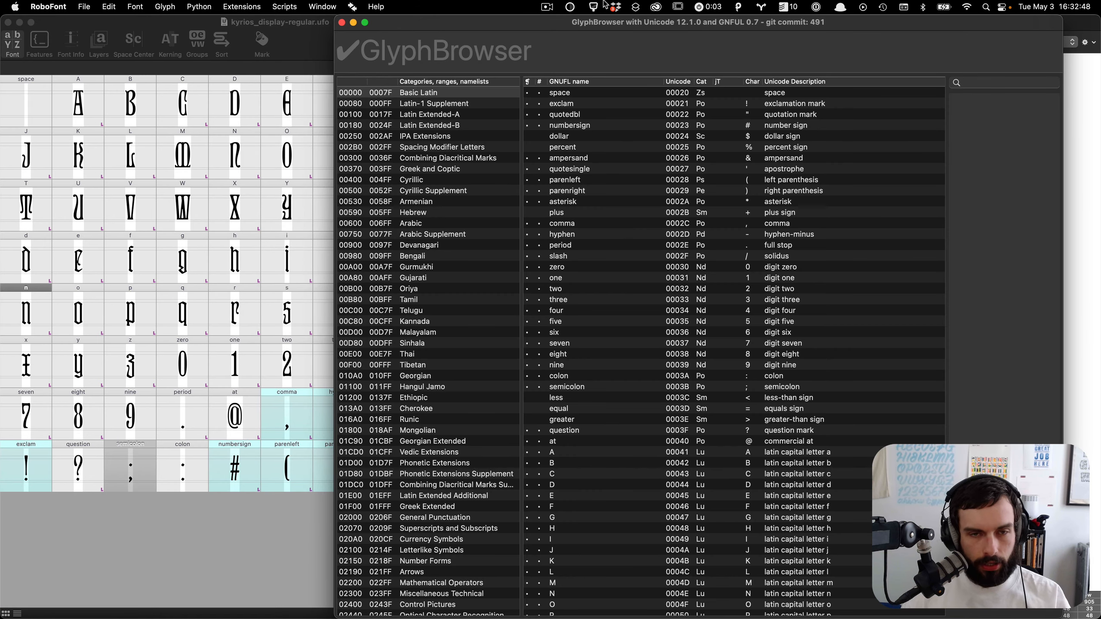
{"action": "key", "text": "ctrl+alt+Left"}
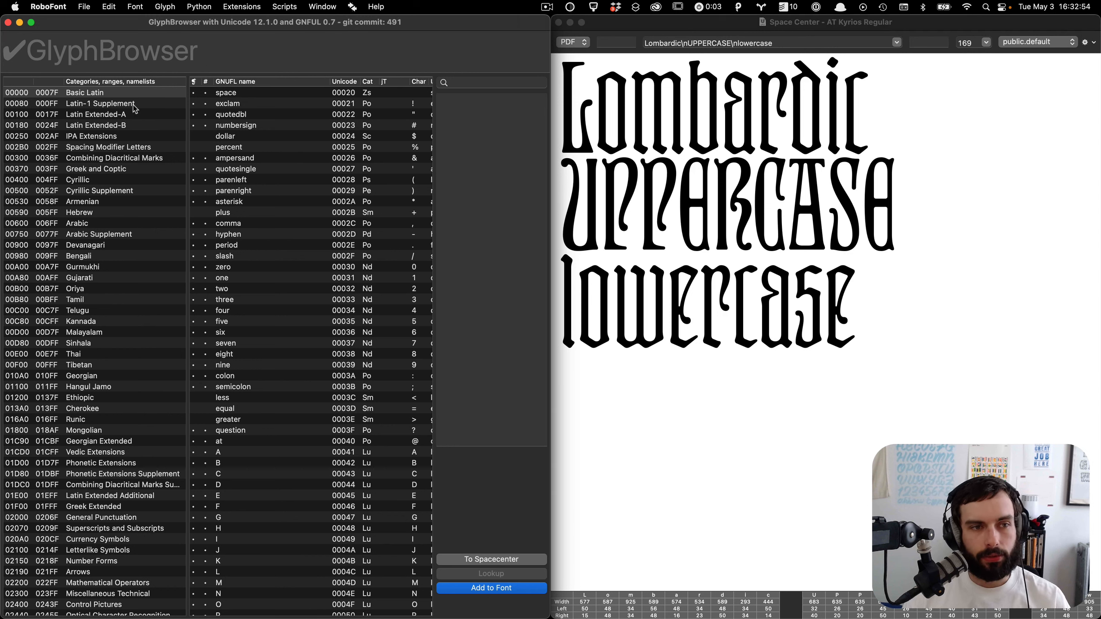
Step: Browse the Latin Extended-A, Latin Extended-B and Latin-1 Supplement ranges in GlyphBrowser
{"action": "left_click", "coordinate": [134, 105]}
{"action": "left_click", "coordinate": [131, 114]}
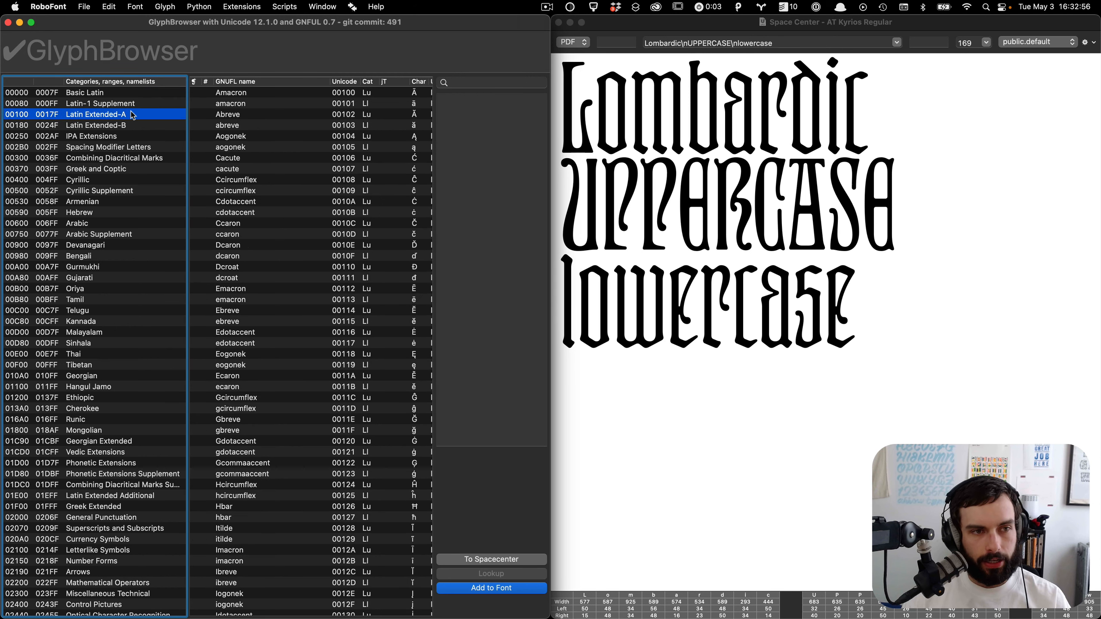
{"action": "left_click", "coordinate": [126, 126]}
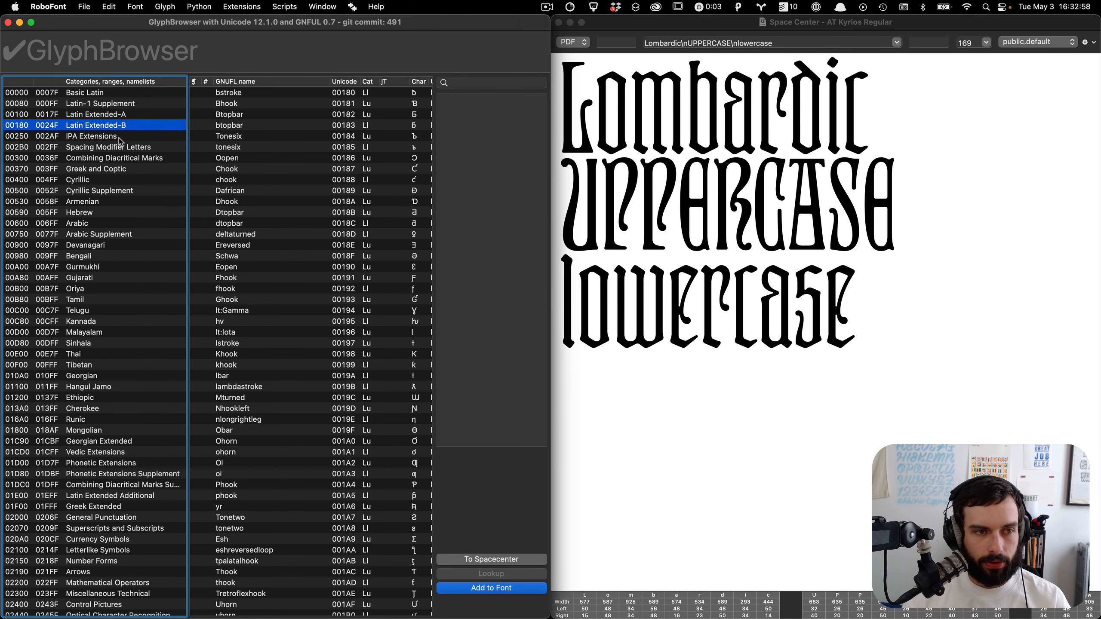
{"action": "left_click", "coordinate": [124, 105]}
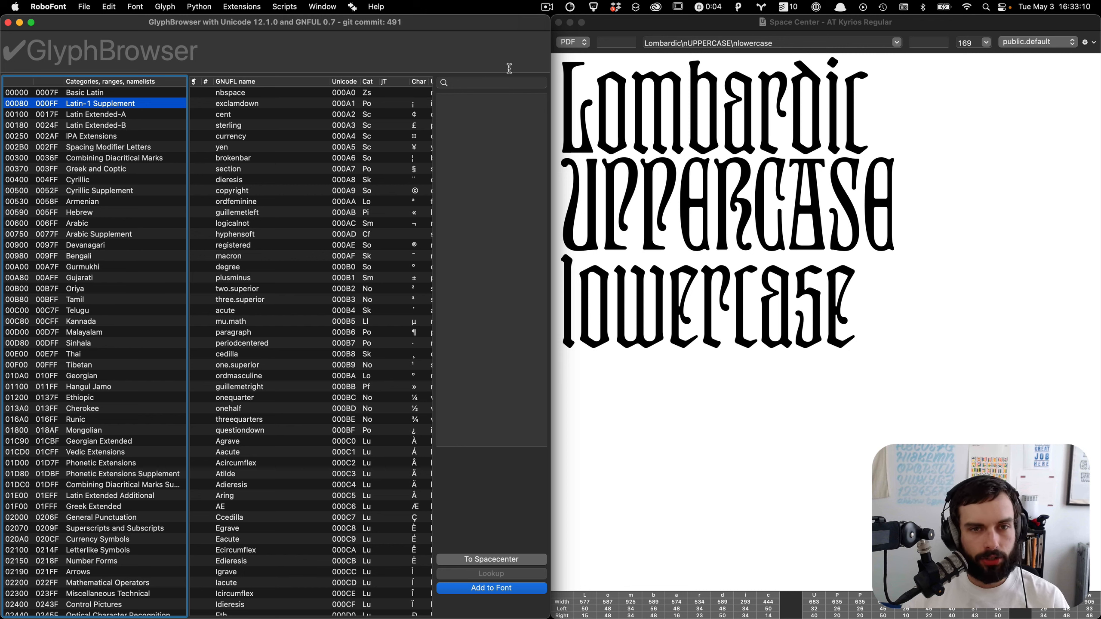
Step: Search GlyphBrowser for acute glyphs
{"action": "left_click", "coordinate": [497, 84]}
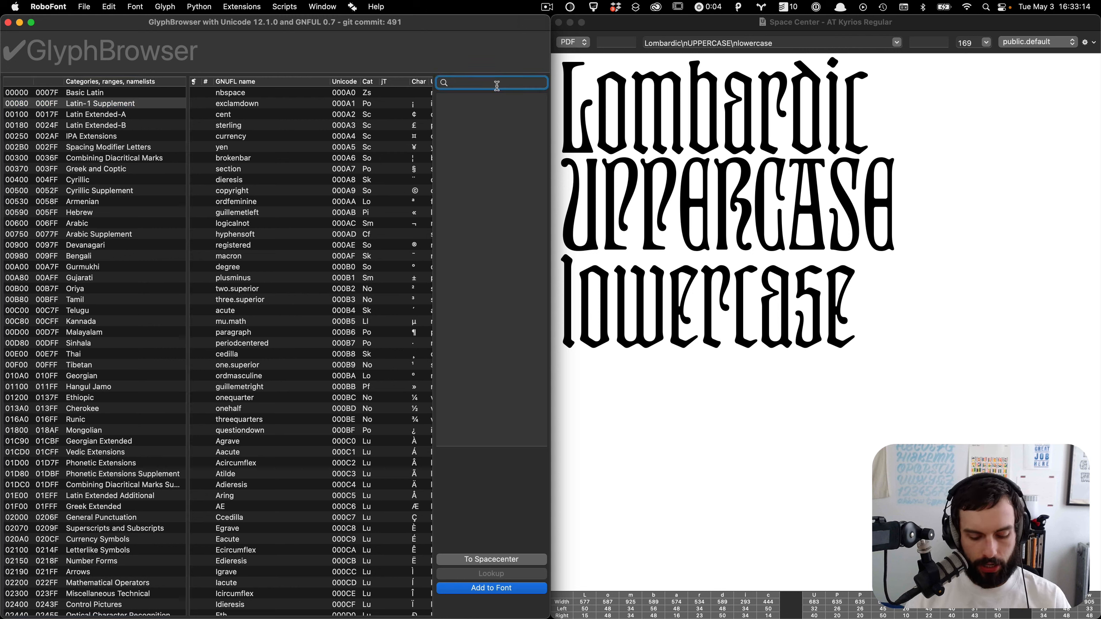
{"action": "type", "text": "acute"}
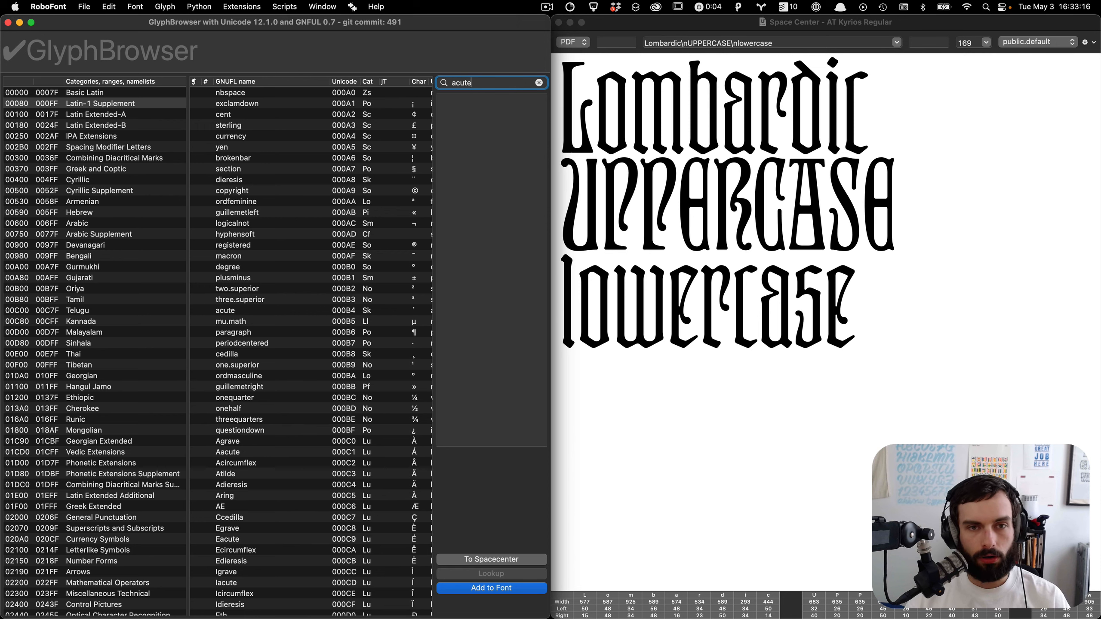
{"action": "key", "text": "Return"}
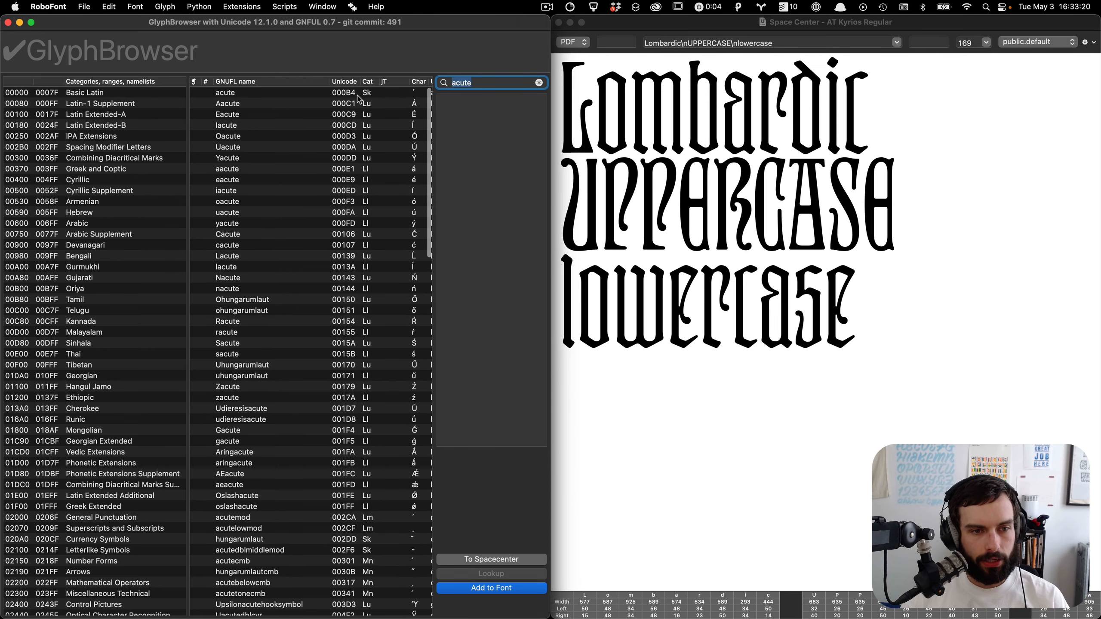
Step: Enter the characters é ü ø î å à in GlyphBrowser's input field to look up their glyph names, then clear it
{"action": "left_click", "coordinate": [225, 60]}
{"action": "type", "text": "é "}
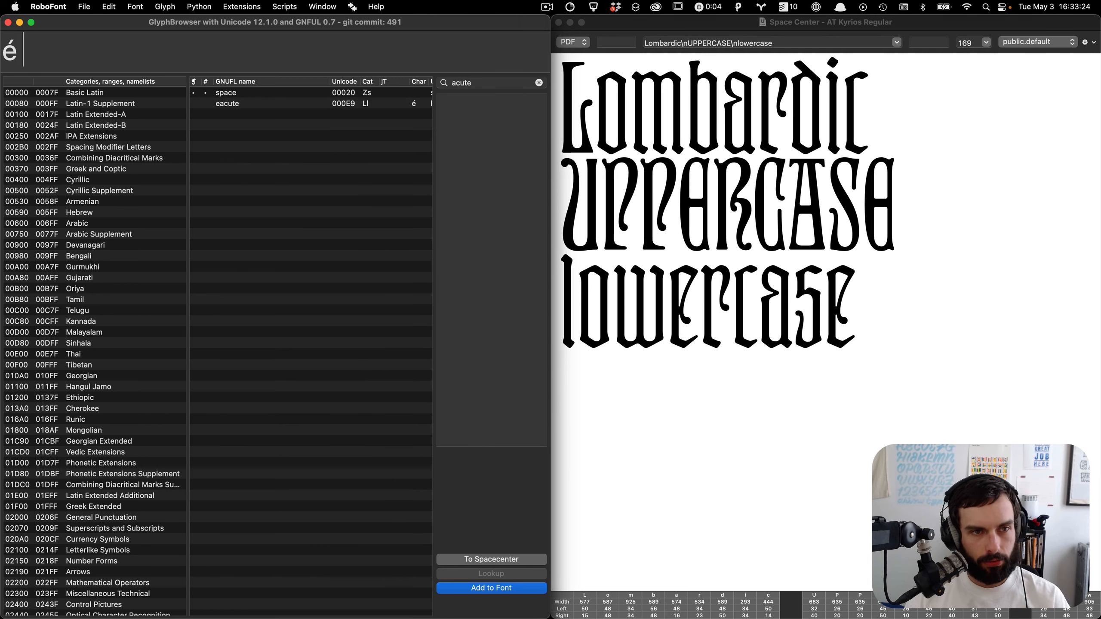
{"action": "type", "text": "ü øo"}
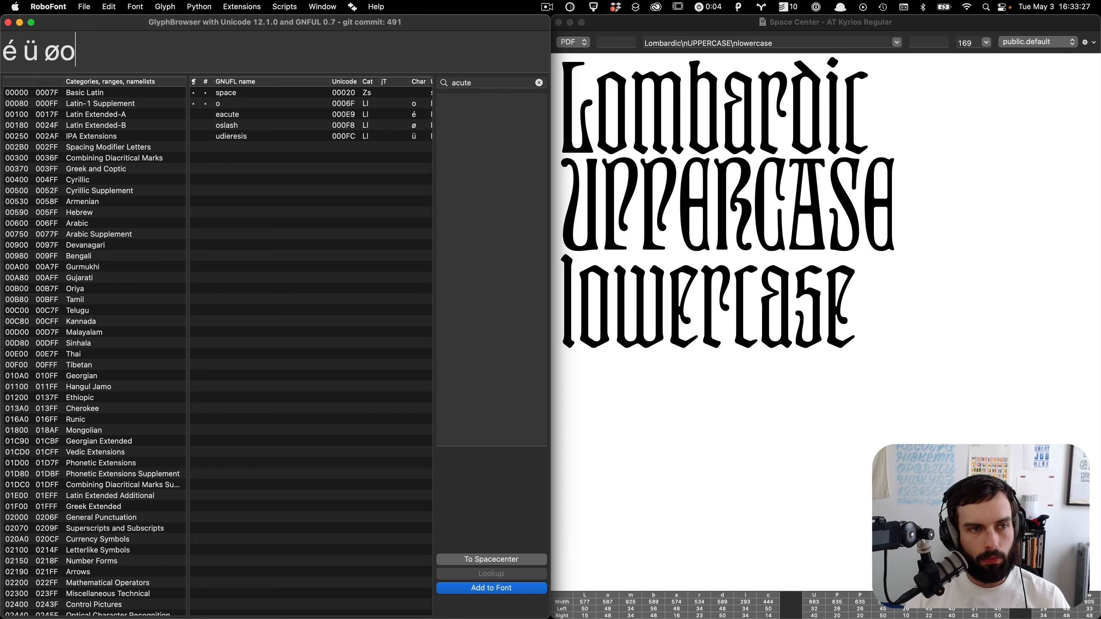
{"action": "key", "text": "BackSpace"}
{"action": "type", "text": "î"}
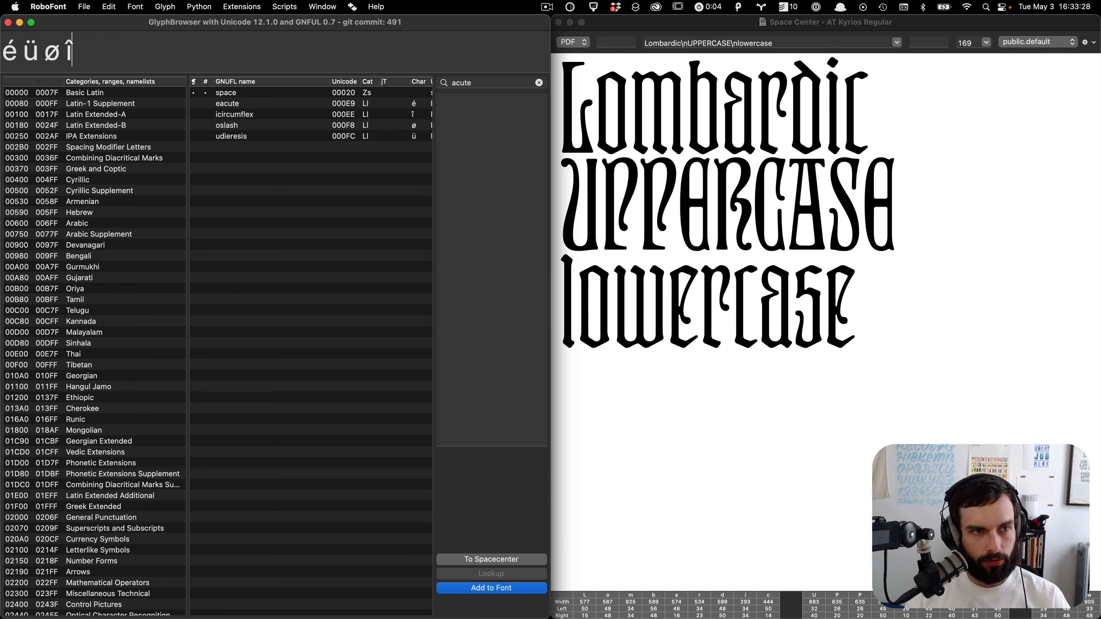
{"action": "type", "text": " åa"}
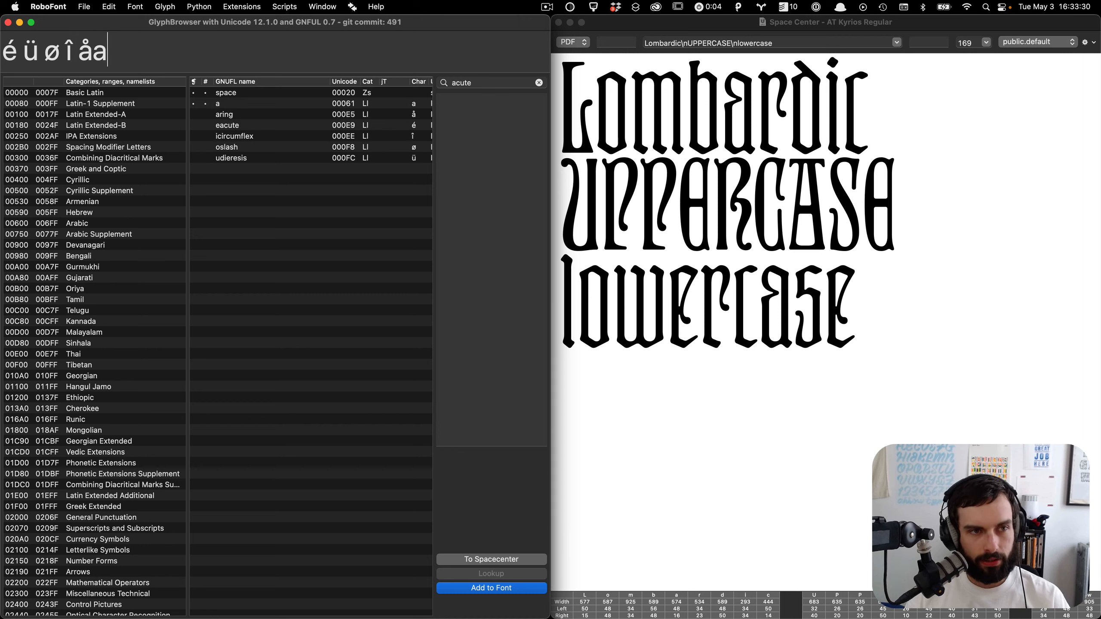
{"action": "key", "text": "BackSpace"}
{"action": "key", "text": "alt+grave"}
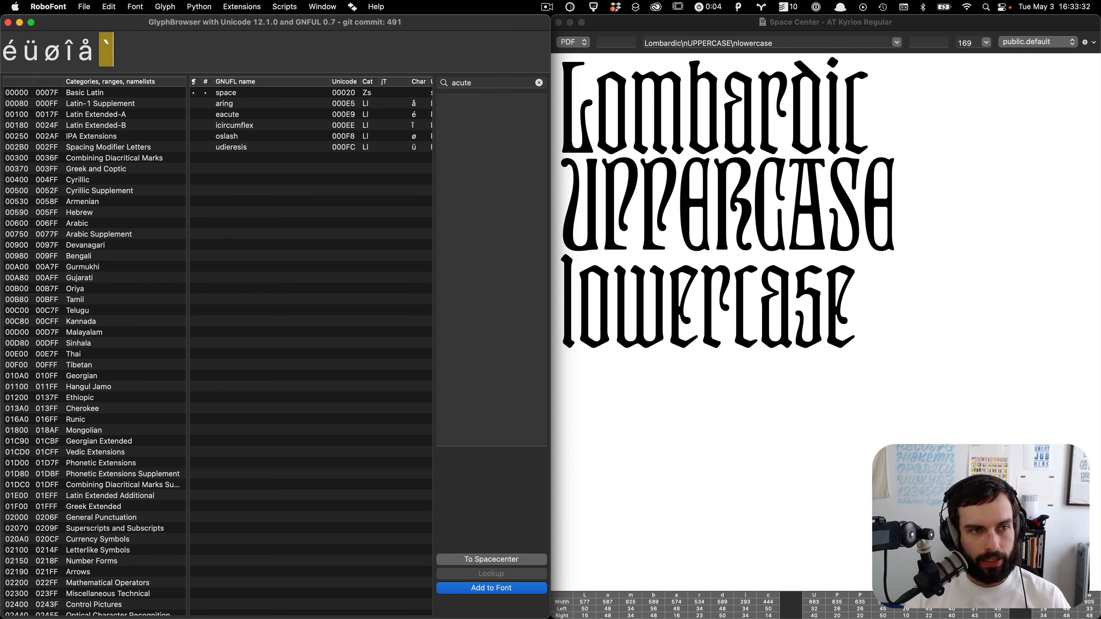
{"action": "type", "text": "a"}
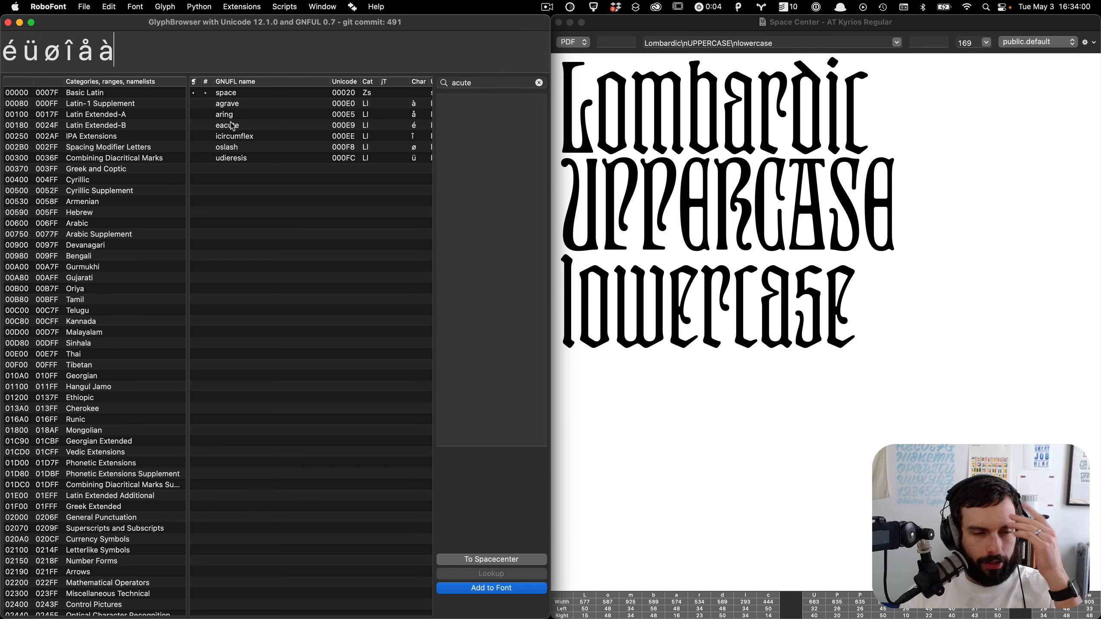
{"action": "key", "text": "super+BackSpace"}
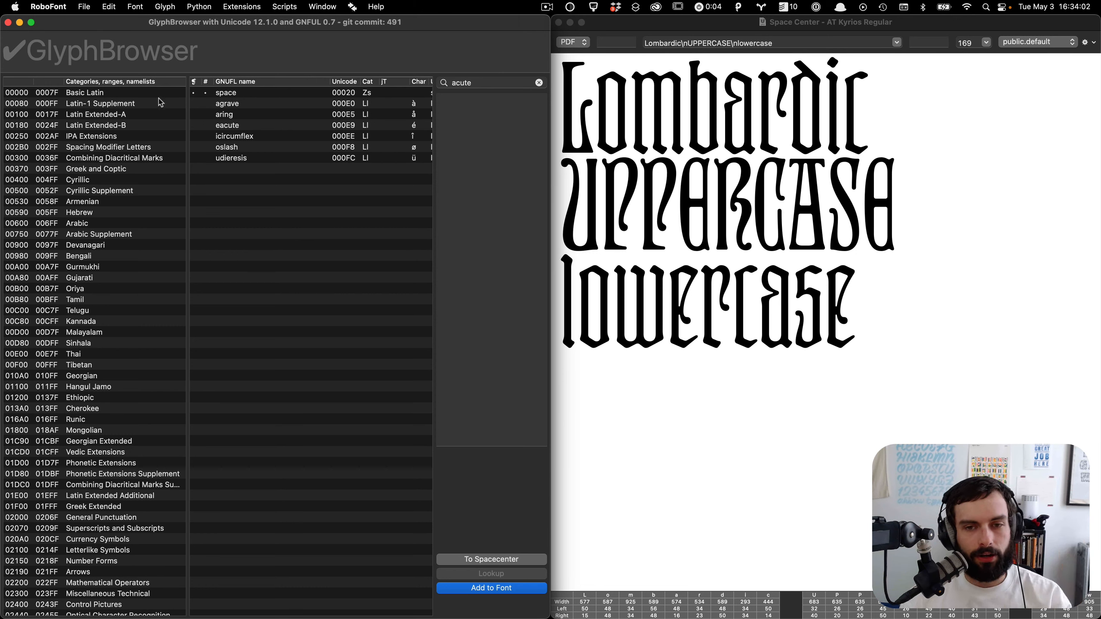
Step: Close GlyphBrowser and show the sets sidebar in the font window
{"action": "left_click", "coordinate": [8, 22]}
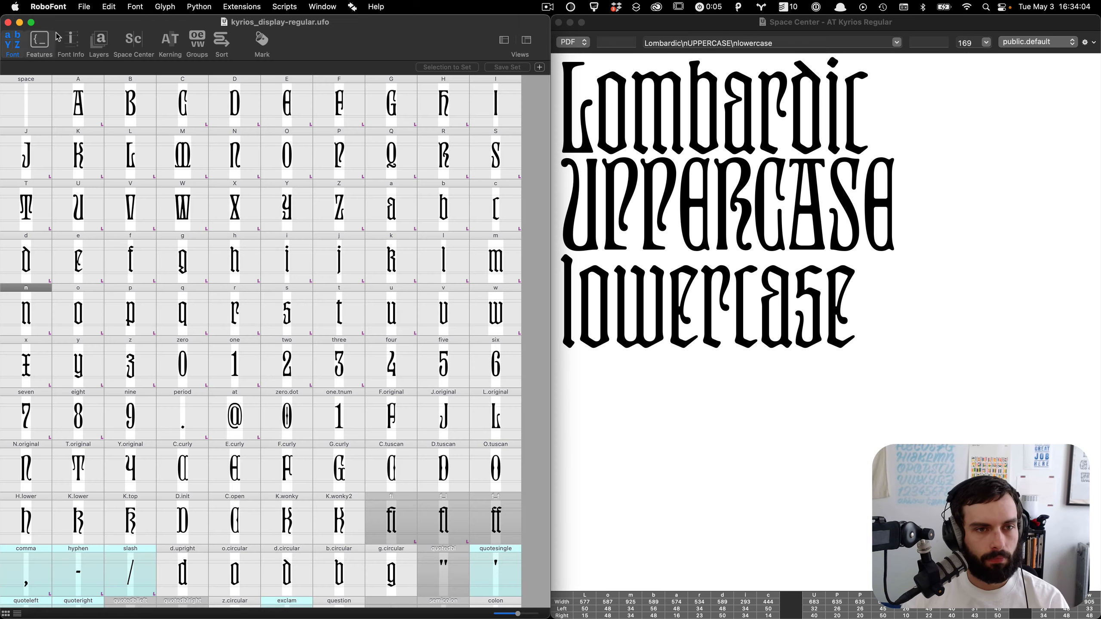
{"action": "left_click", "coordinate": [504, 40]}
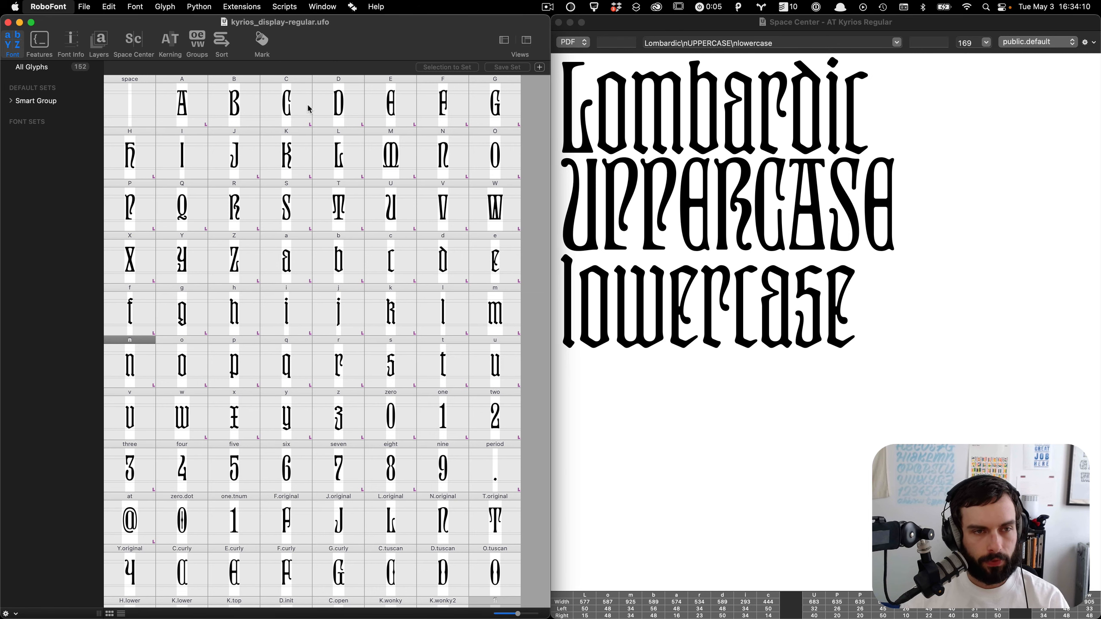
Step: Open the preferences' Font Overview character set settings and select the AG Latin Basic set
{"action": "key", "text": "super+comma"}
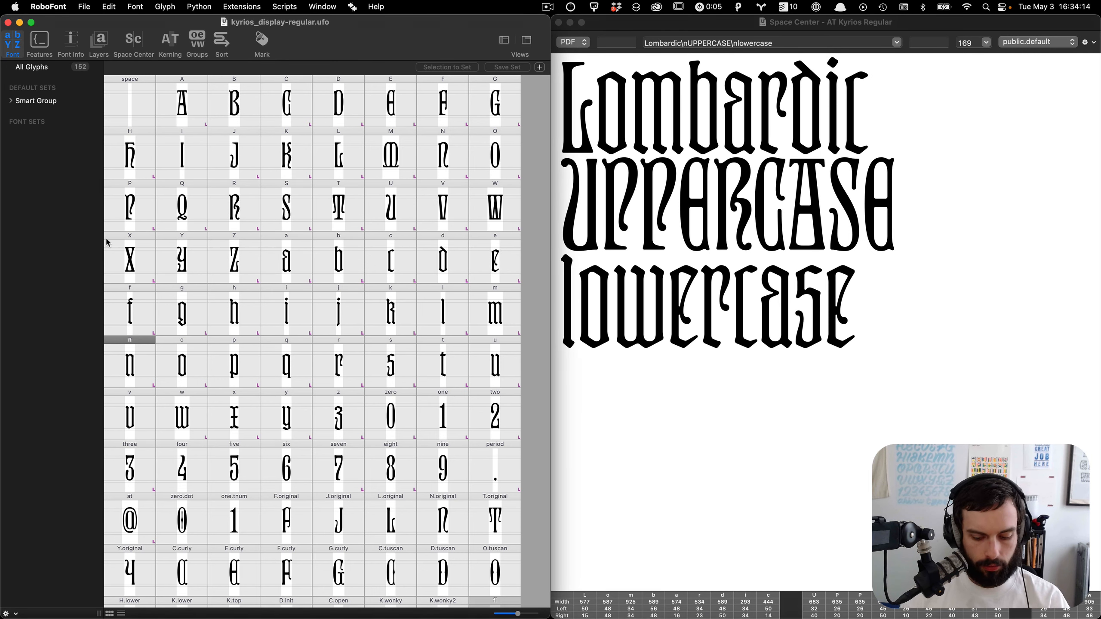
{"action": "key", "text": "ctrl+Up"}
{"action": "left_click", "coordinate": [529, 130]}
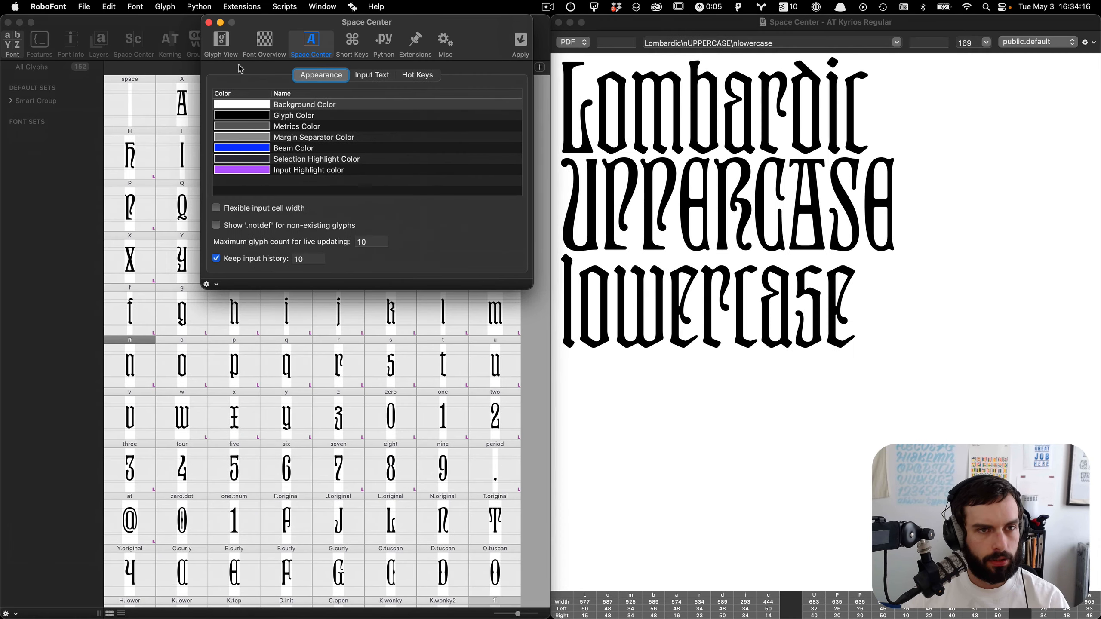
{"action": "left_click", "coordinate": [221, 43]}
{"action": "left_click", "coordinate": [254, 49]}
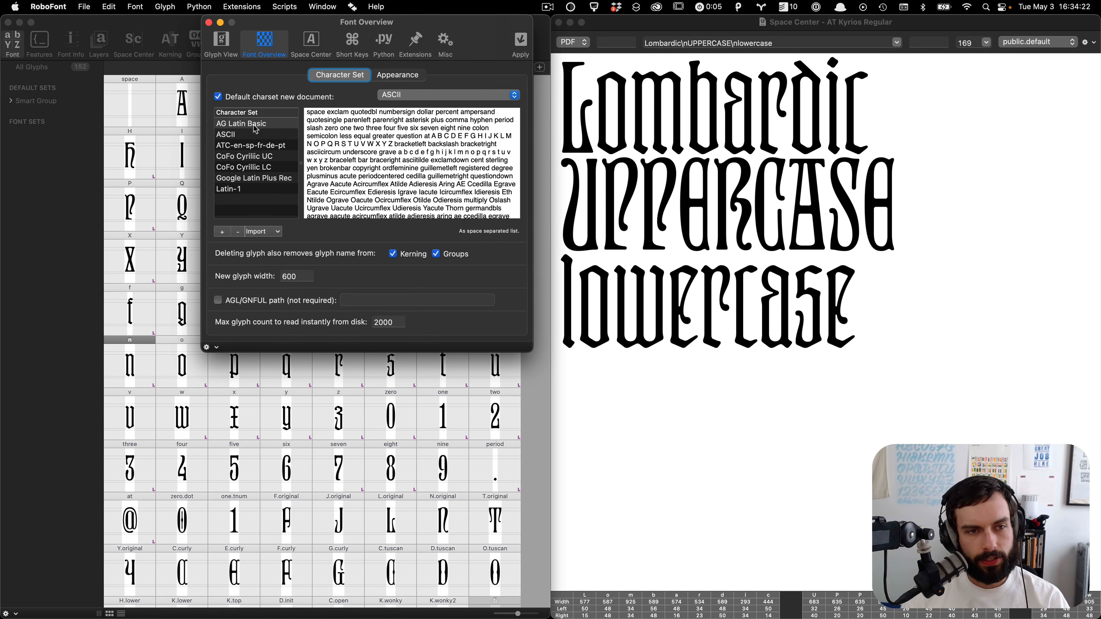
Step: Review the glyph names in the ATC-en-sp-fr-de-pt character set and close the preferences
{"action": "left_click", "coordinate": [260, 147]}
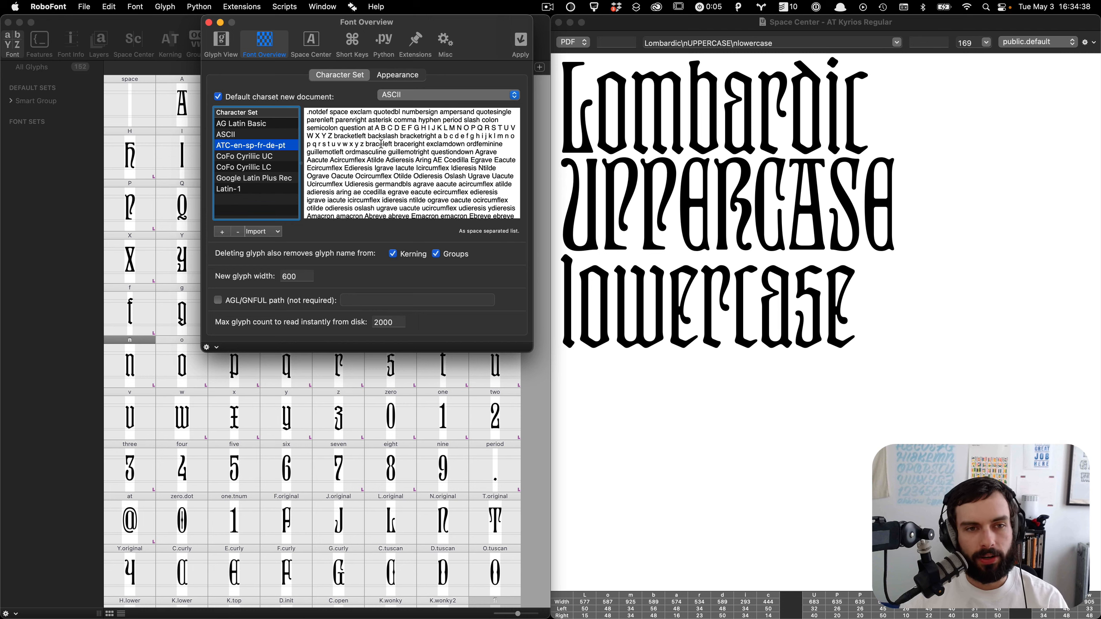
{"action": "scroll", "coordinate": [381, 143], "scroll_direction": "down", "scroll_amount": 5}
{"action": "scroll", "coordinate": [381, 144], "scroll_direction": "up", "scroll_amount": 5}
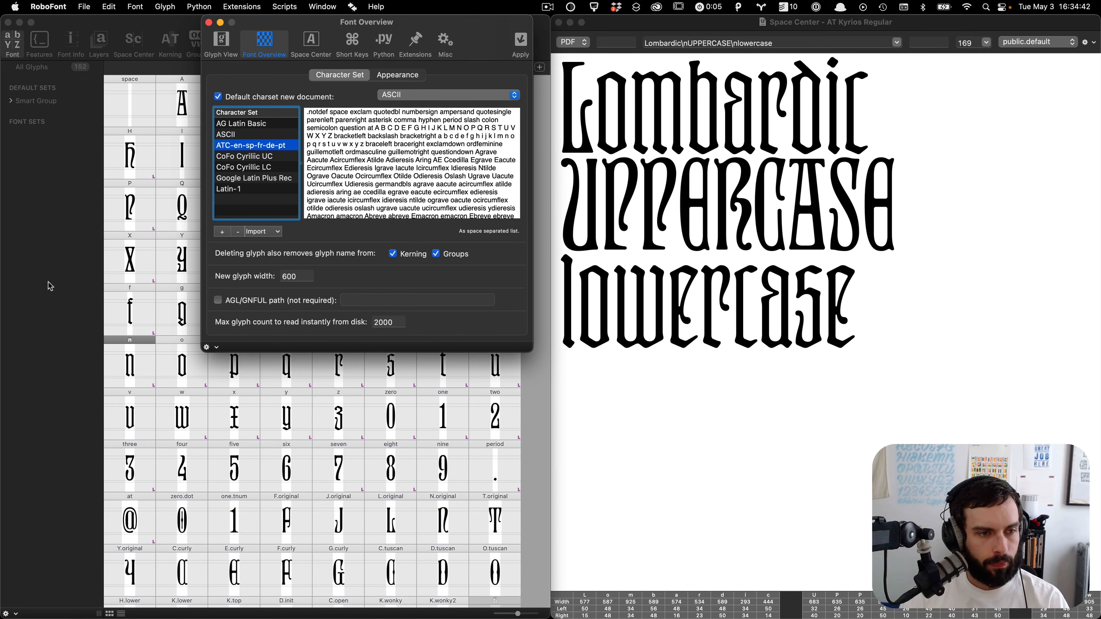
{"action": "key", "text": "super+w"}
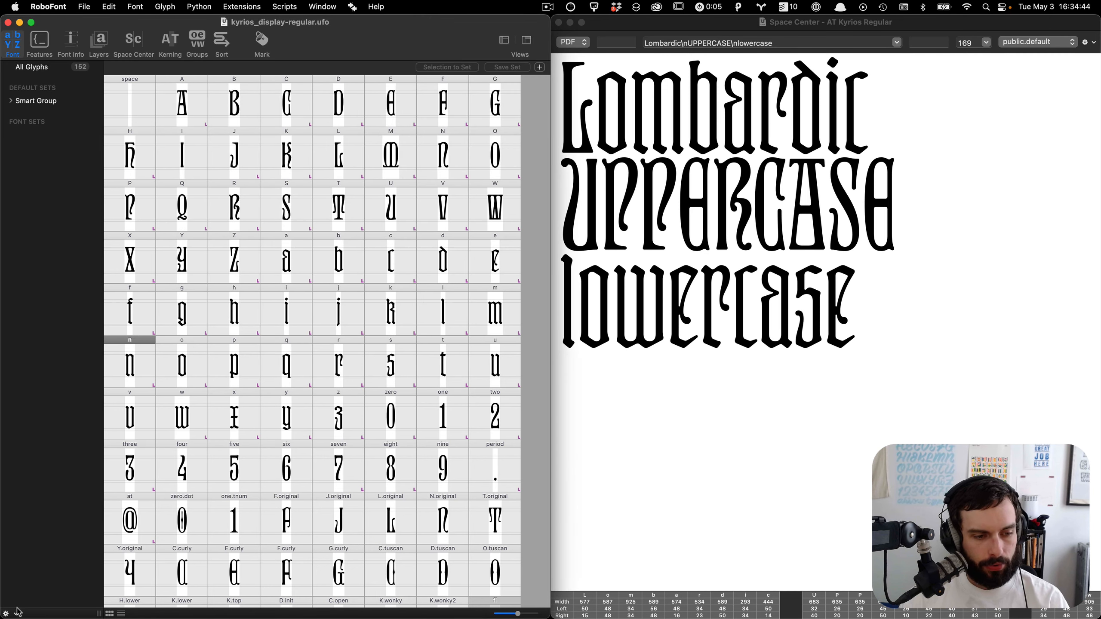
Step: Switch to the arrowtype charsets repository in the browser and read its README
{"action": "mouse_move", "coordinate": [230, 605]}
{"action": "left_click", "coordinate": [233, 577]}
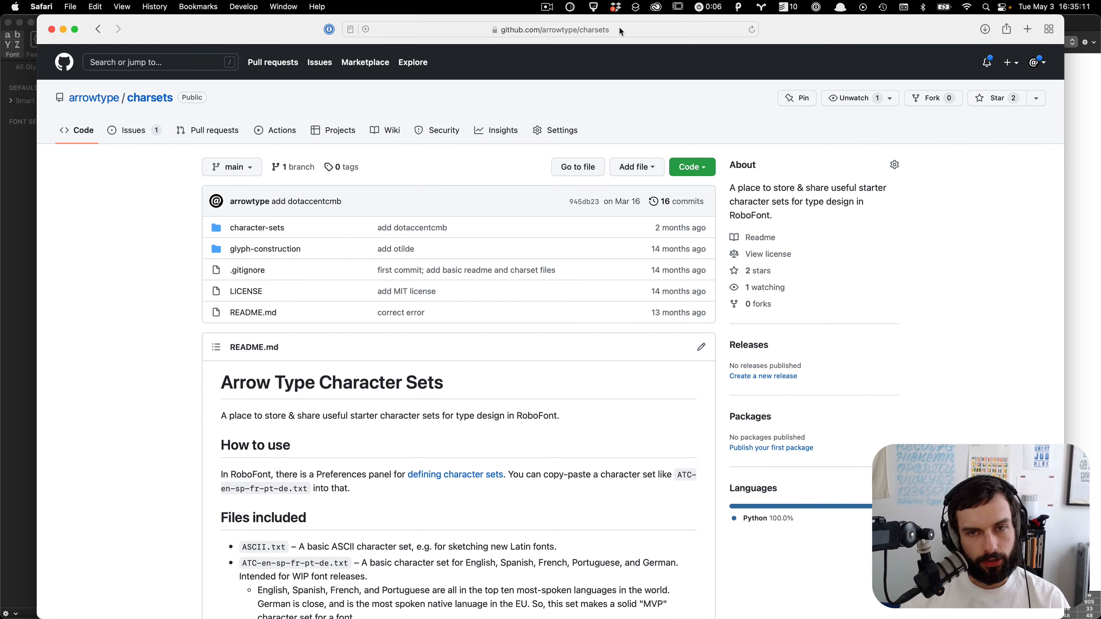
{"action": "scroll", "coordinate": [206, 332], "scroll_direction": "down", "scroll_amount": 2}
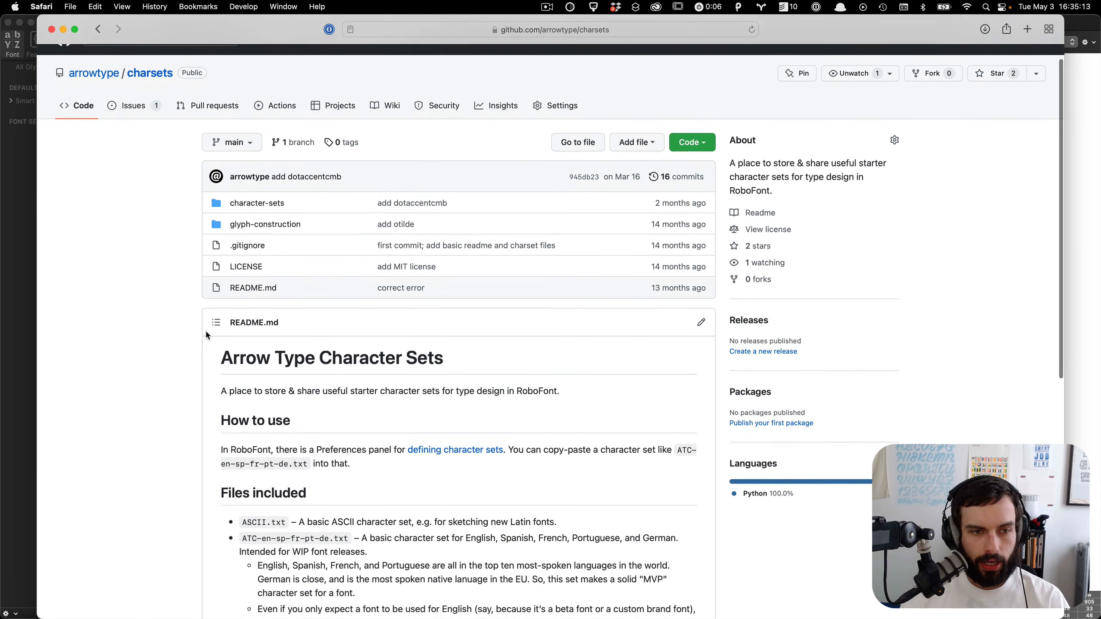
{"action": "scroll", "coordinate": [207, 333], "scroll_direction": "down", "scroll_amount": 8}
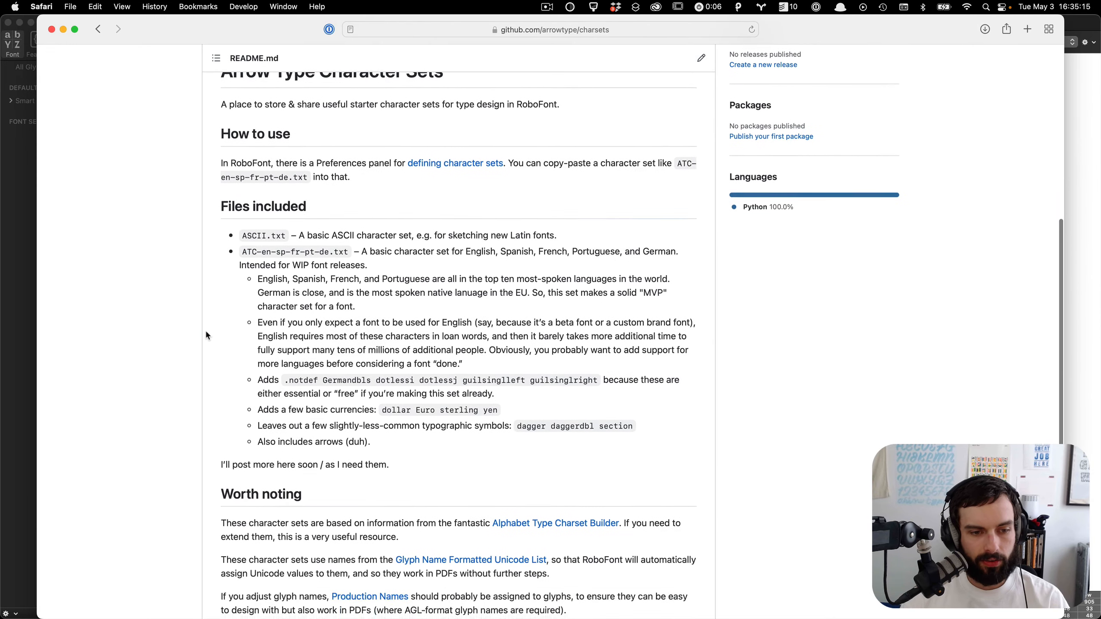
{"action": "scroll", "coordinate": [206, 332], "scroll_direction": "up", "scroll_amount": 10}
Step: Open the ATC-en-sp-fr-pt-de glyph construction file in the glyph-construction folder and examine its accent recipes, then return to the font
{"action": "left_click", "coordinate": [279, 207]}
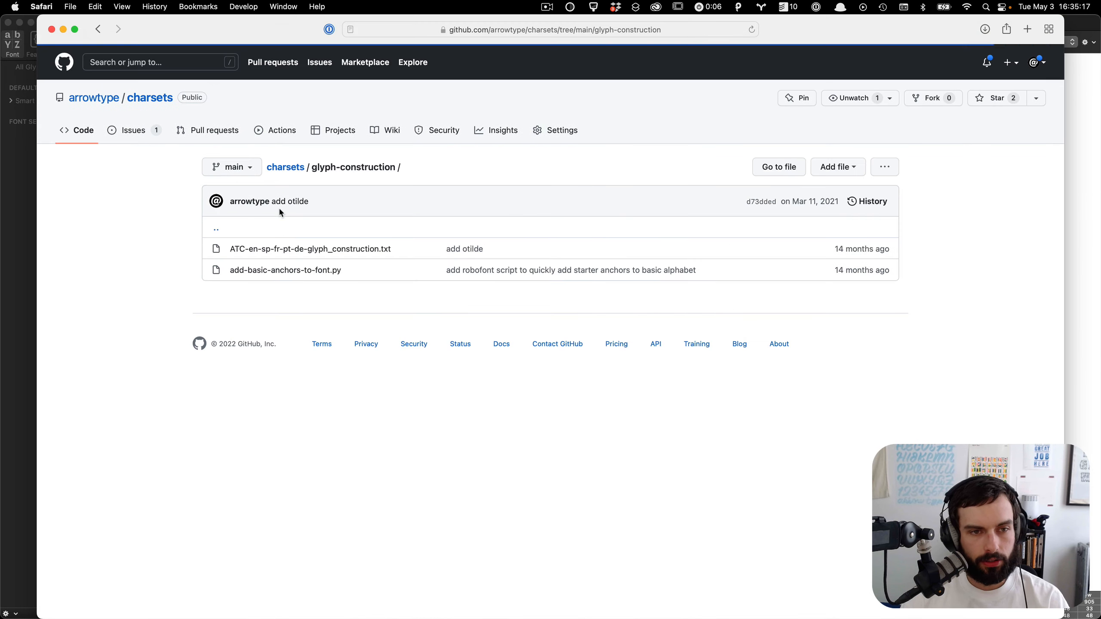
{"action": "left_click", "coordinate": [368, 250]}
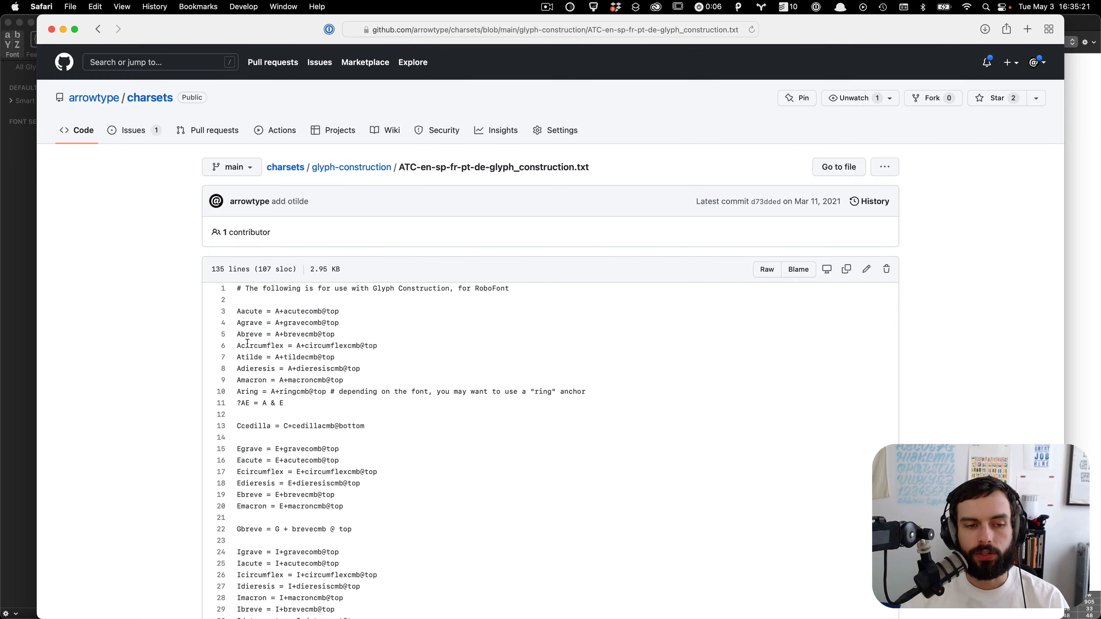
{"action": "scroll", "coordinate": [249, 343], "scroll_direction": "down", "scroll_amount": 10}
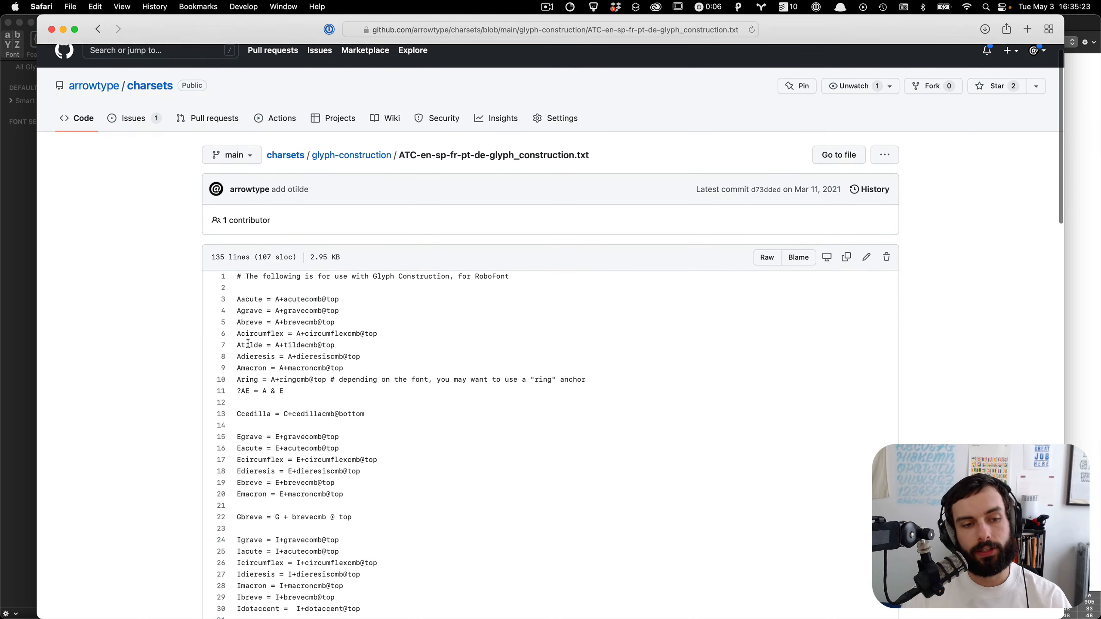
{"action": "scroll", "coordinate": [248, 344], "scroll_direction": "down", "scroll_amount": 2}
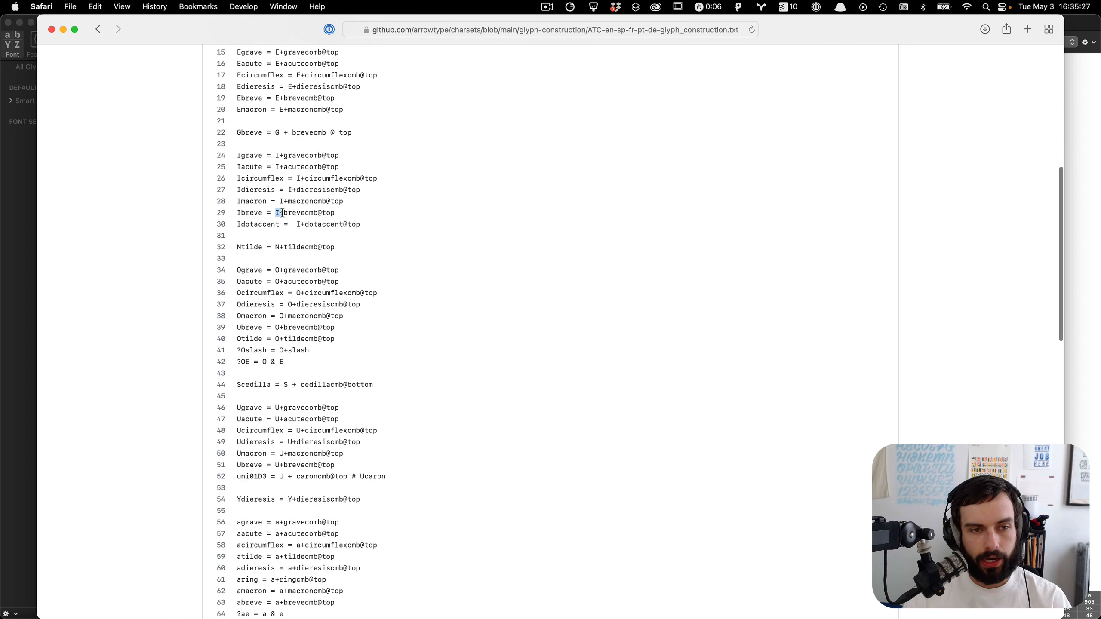
{"action": "left_click_drag", "start_coordinate": [284, 213], "coordinate": [341, 213]}
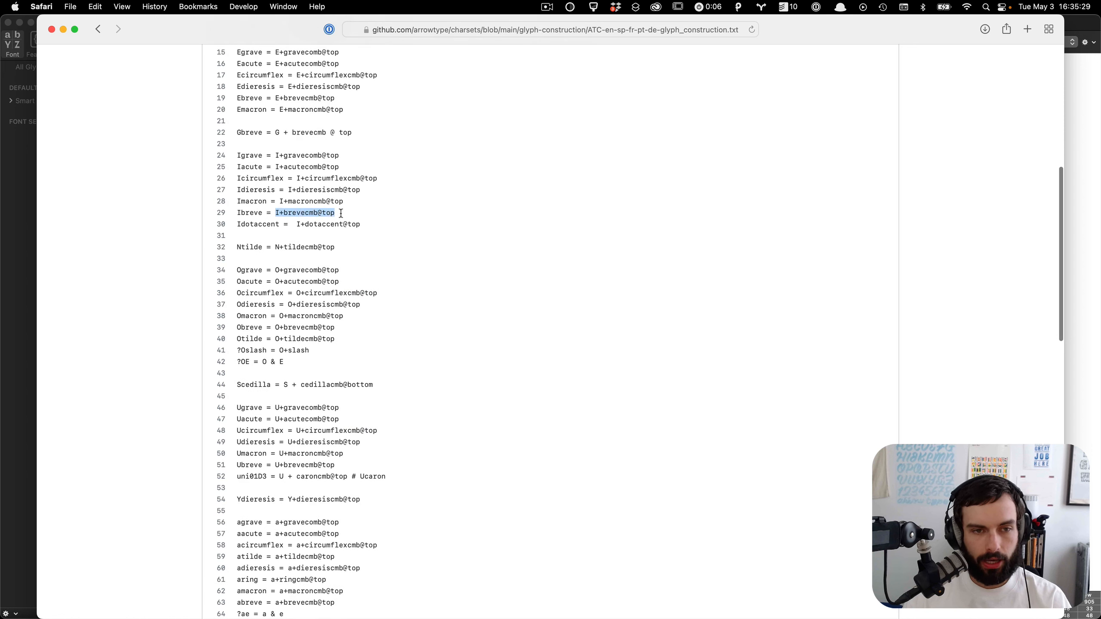
{"action": "scroll", "coordinate": [437, 228], "scroll_direction": "up", "scroll_amount": 12}
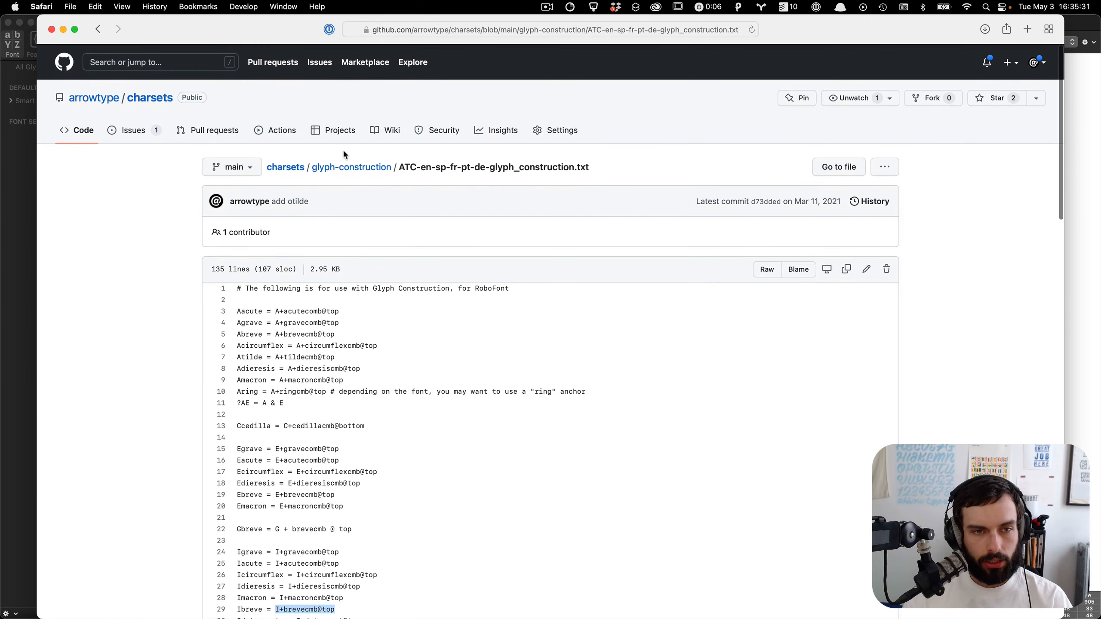
{"action": "left_click", "coordinate": [275, 169]}
{"action": "left_click", "coordinate": [18, 191]}
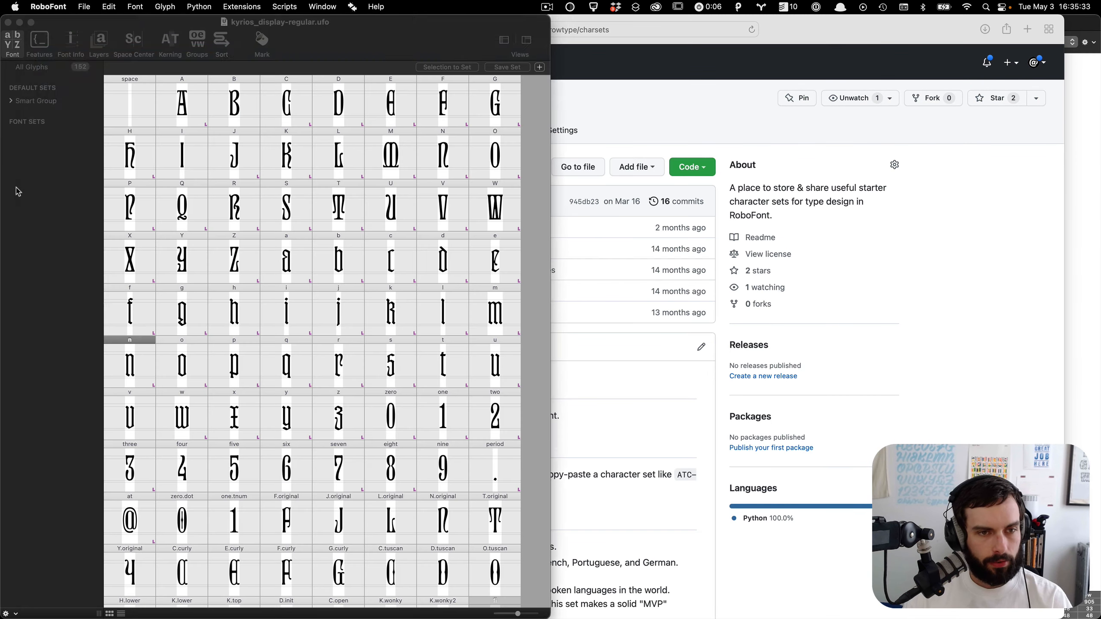
{"action": "left_click", "coordinate": [1100, 268]}
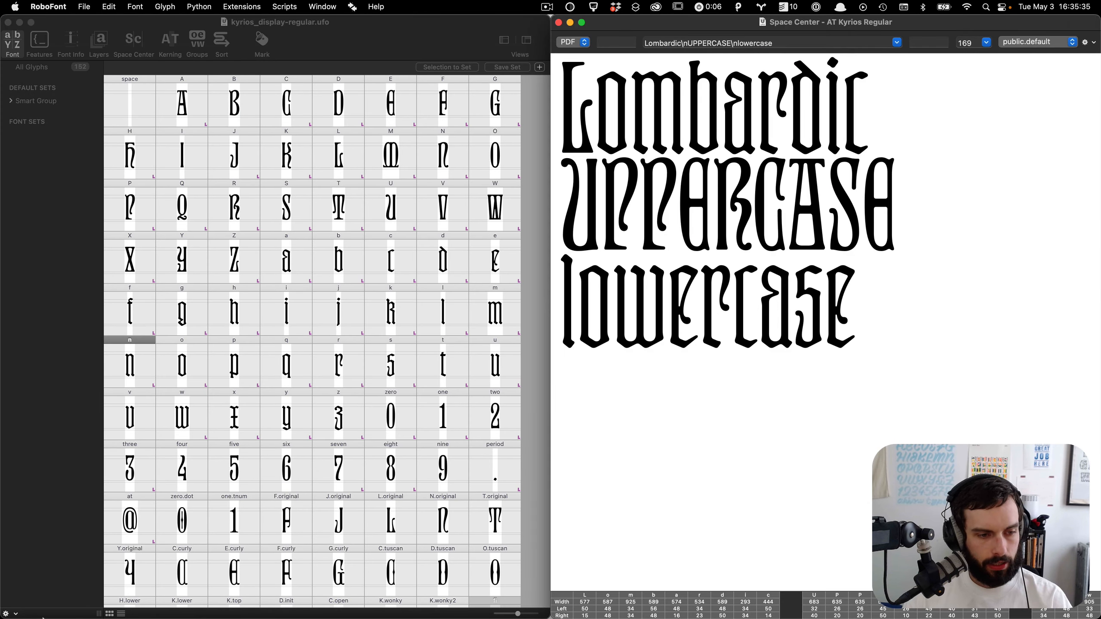
{"action": "left_click", "coordinate": [16, 613]}
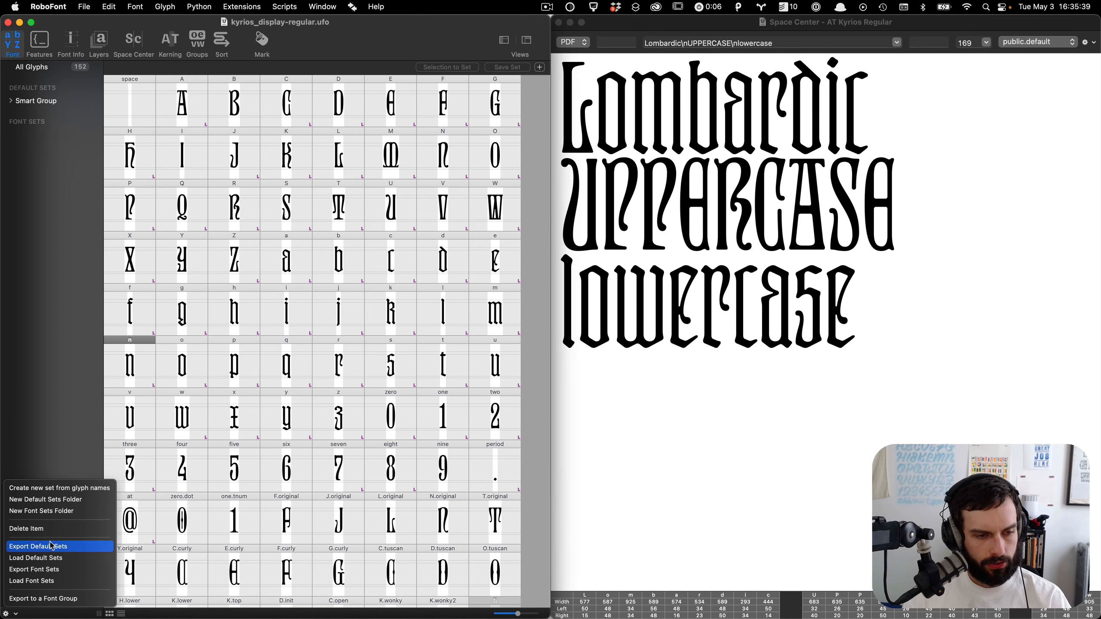
{"action": "left_click", "coordinate": [72, 492]}
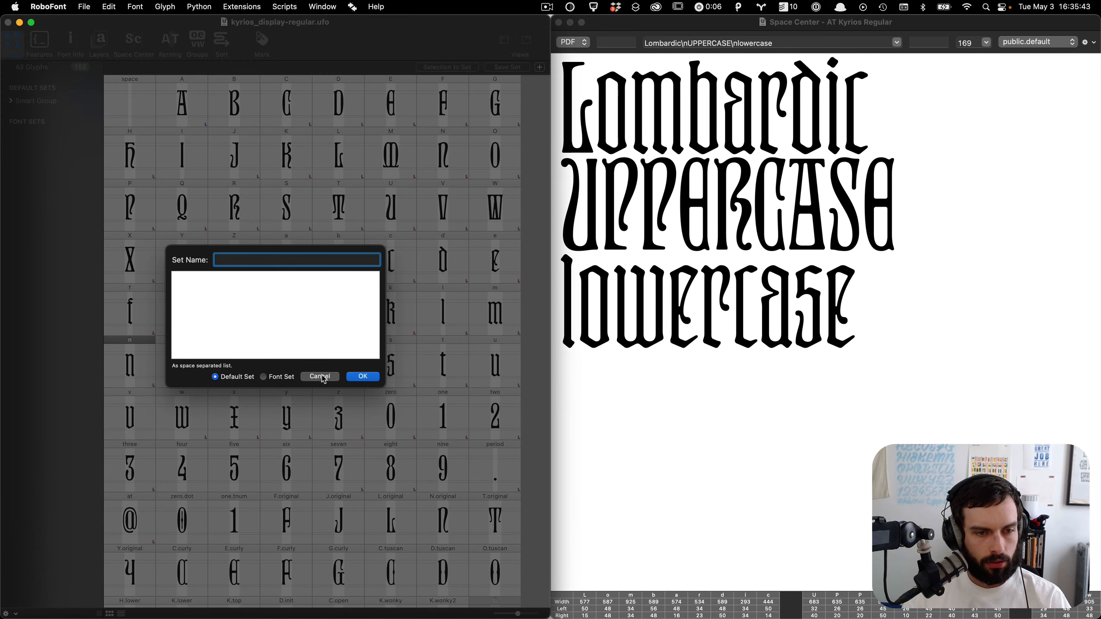
{"action": "left_click", "coordinate": [321, 377]}
Step: Expand the Smart Group under the default sets in the font window's sidebar
{"action": "left_click", "coordinate": [15, 613]}
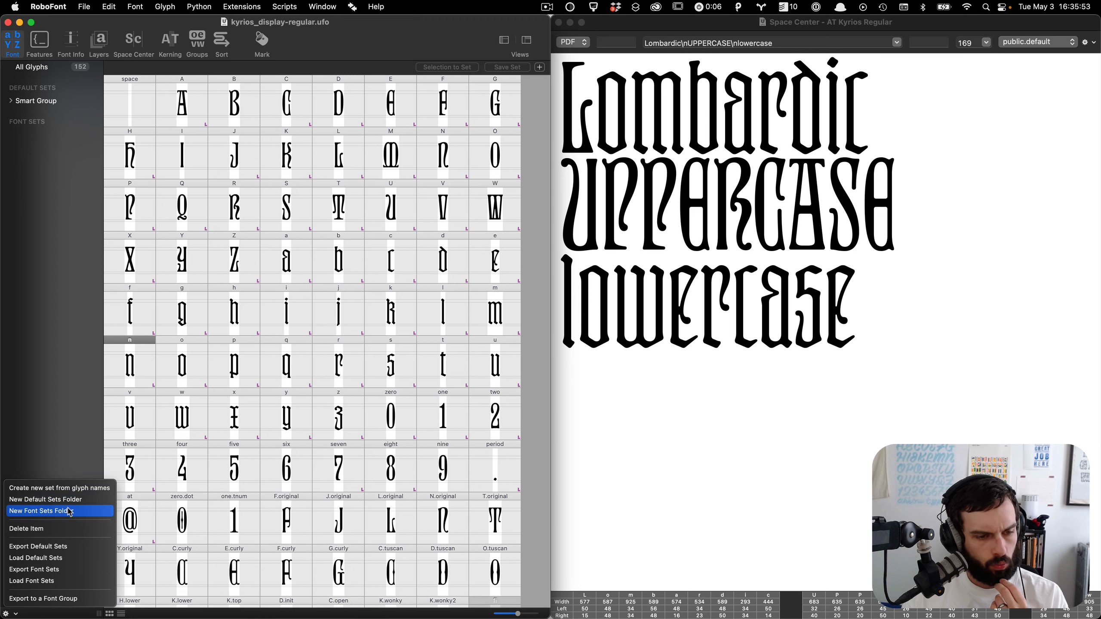
{"action": "left_click", "coordinate": [32, 240]}
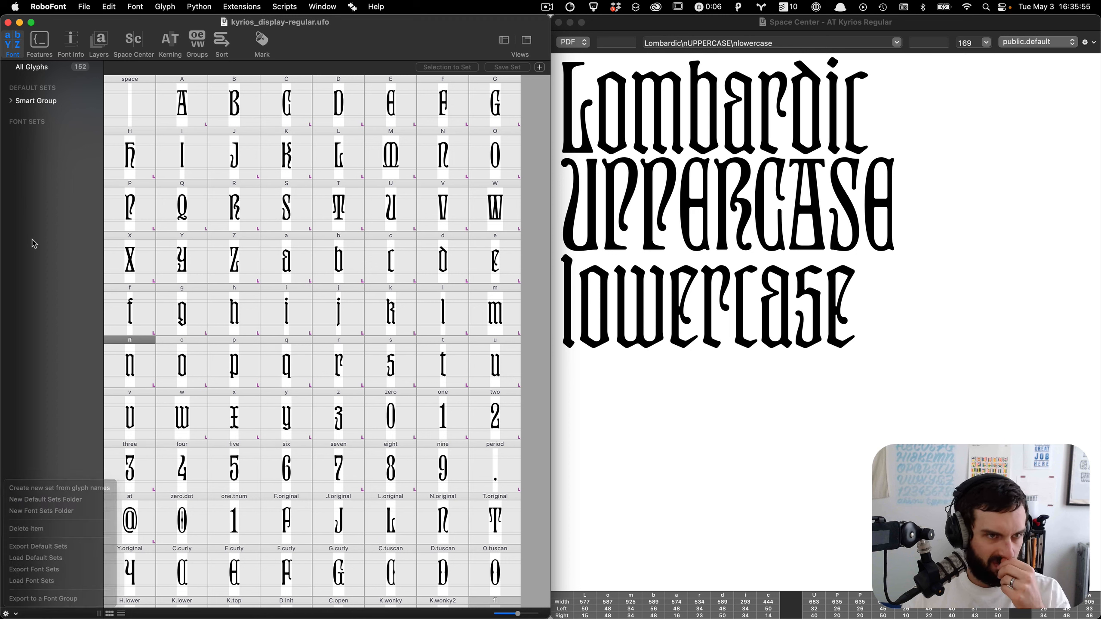
{"action": "right_click", "coordinate": [11, 105]}
{"action": "left_click", "coordinate": [38, 150]}
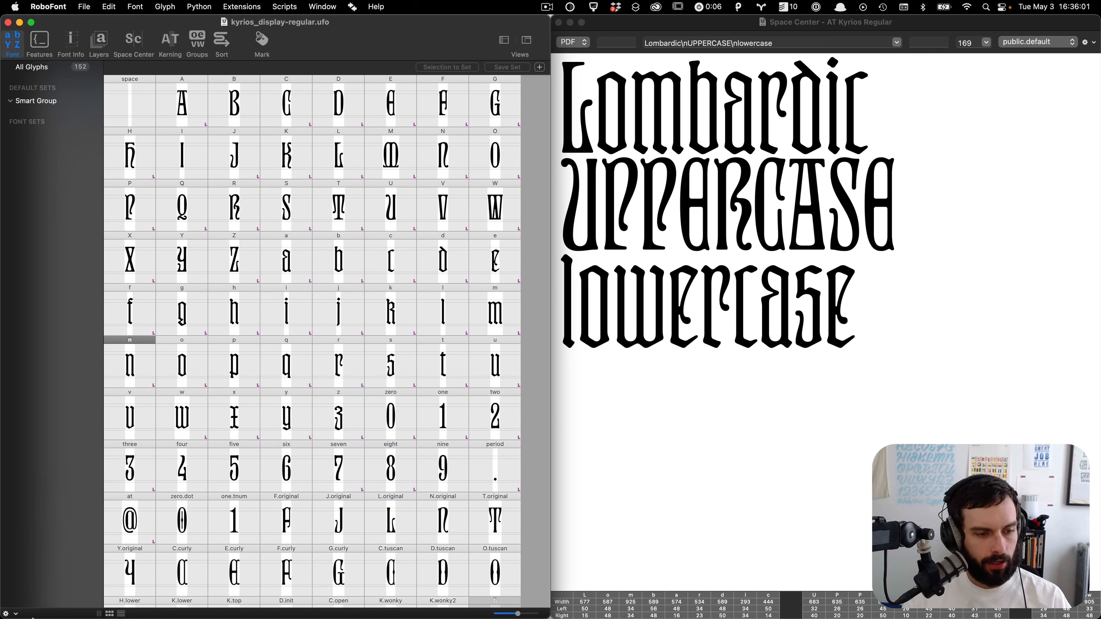
{"action": "left_click", "coordinate": [8, 613]}
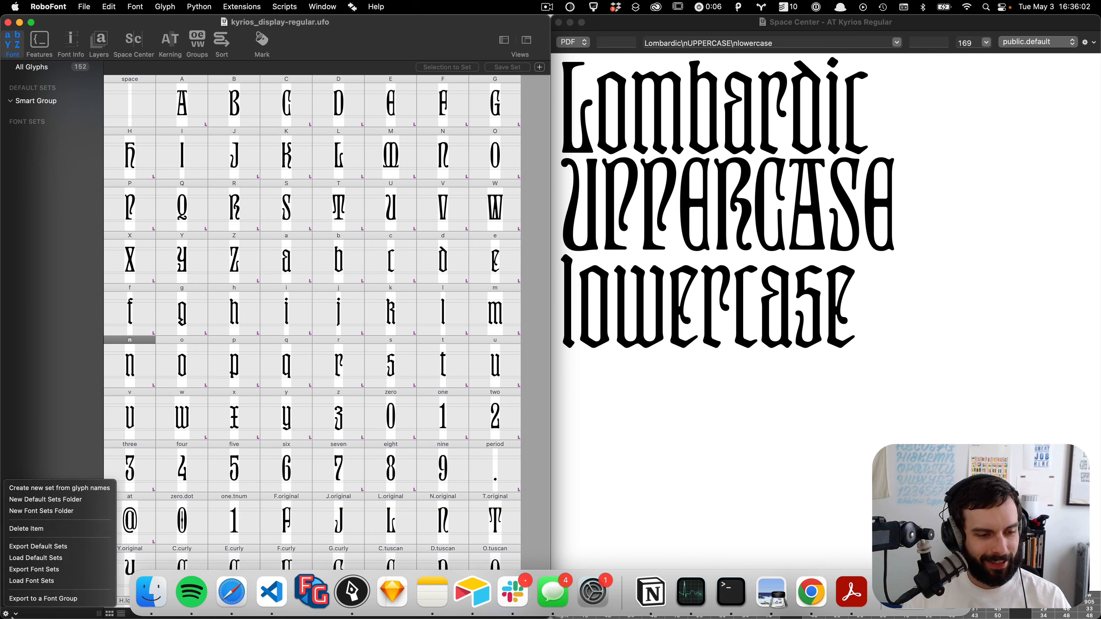
{"action": "left_click", "coordinate": [38, 495]}
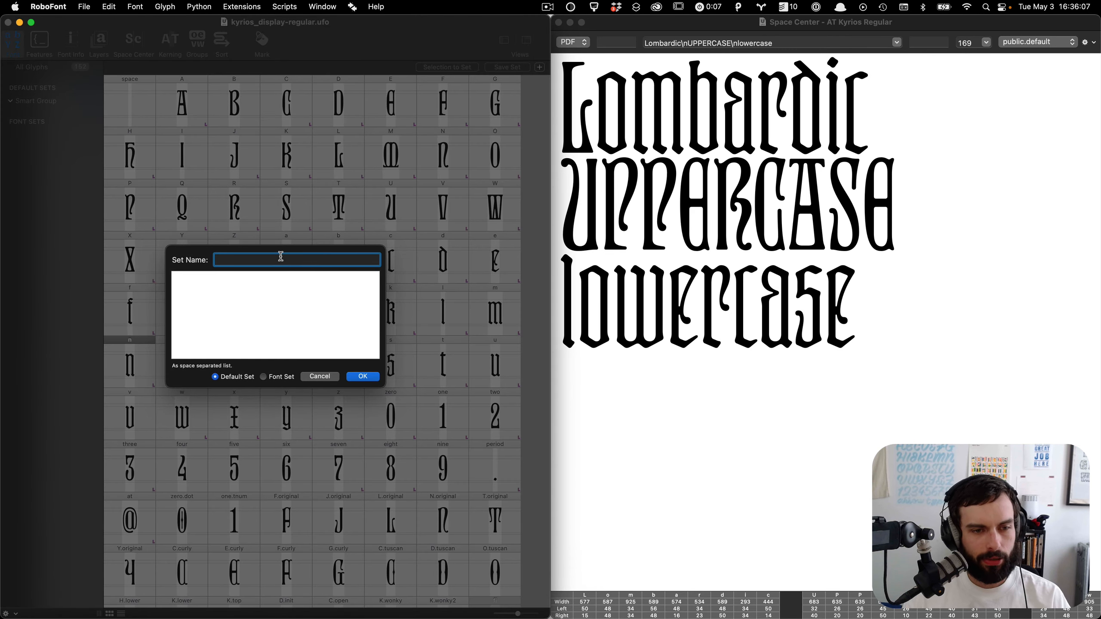
{"action": "left_click", "coordinate": [252, 382]}
{"action": "left_click", "coordinate": [329, 375]}
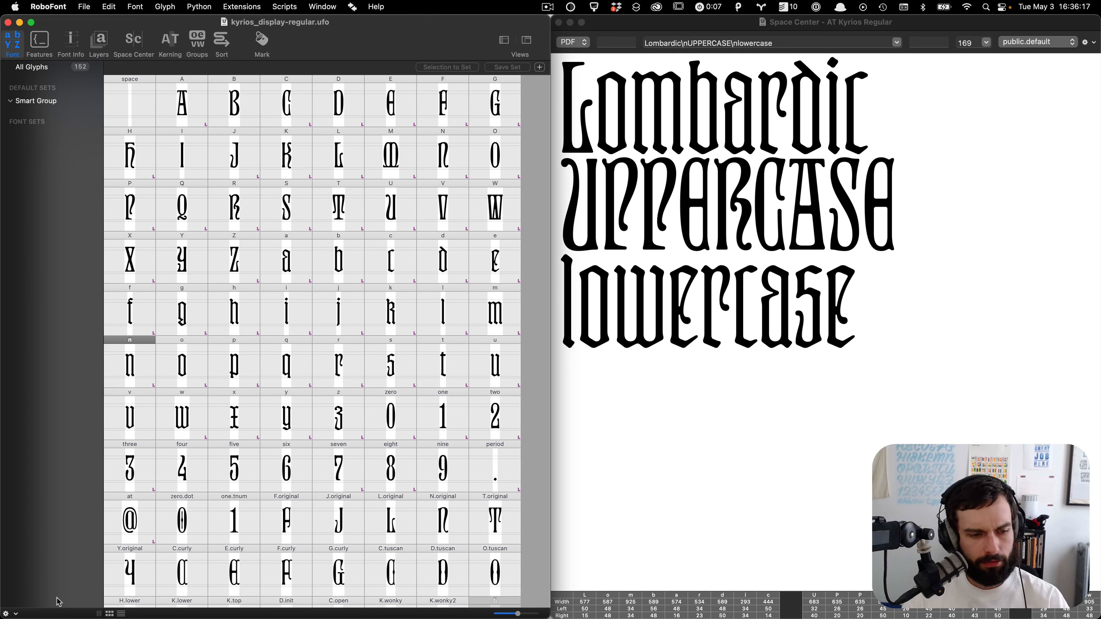
{"action": "left_click", "coordinate": [16, 614]}
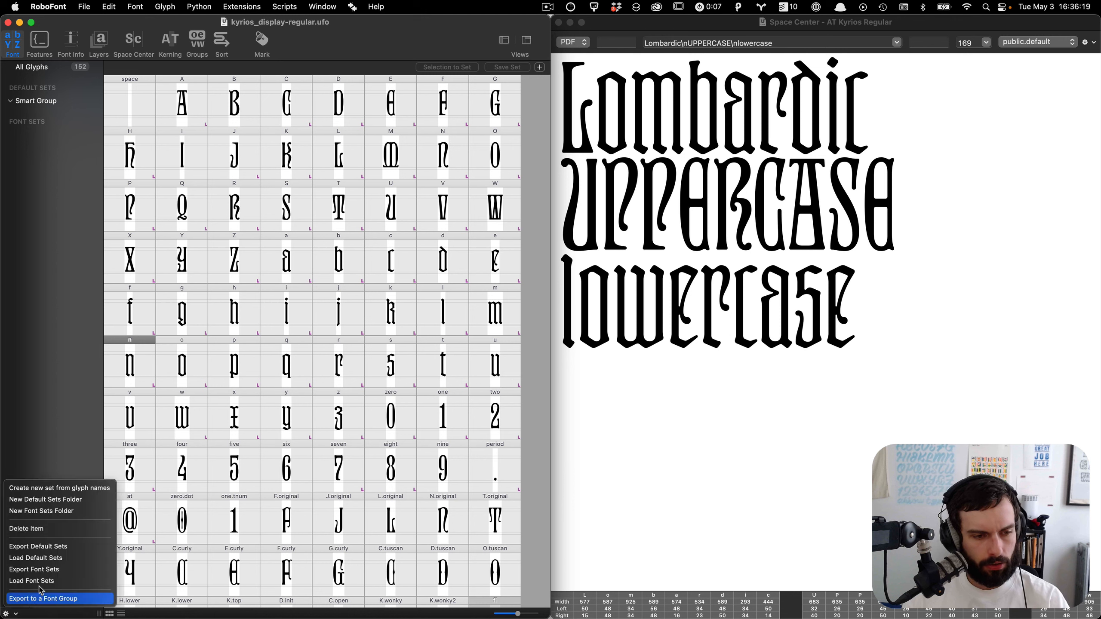
{"action": "left_click", "coordinate": [69, 560]}
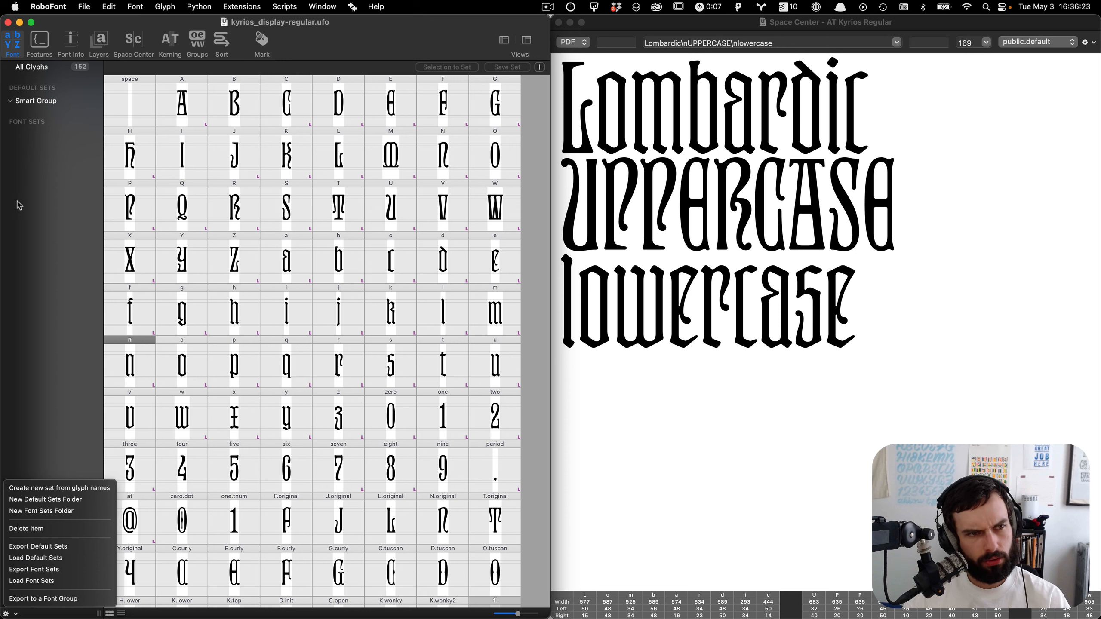
Step: Load the ATC-en-sp-fr-de-pt glyph names into the Add Glyphs dialog, select them all, and cancel without adding
{"action": "left_click", "coordinate": [162, 5]}
{"action": "mouse_move", "coordinate": [142, 3]}
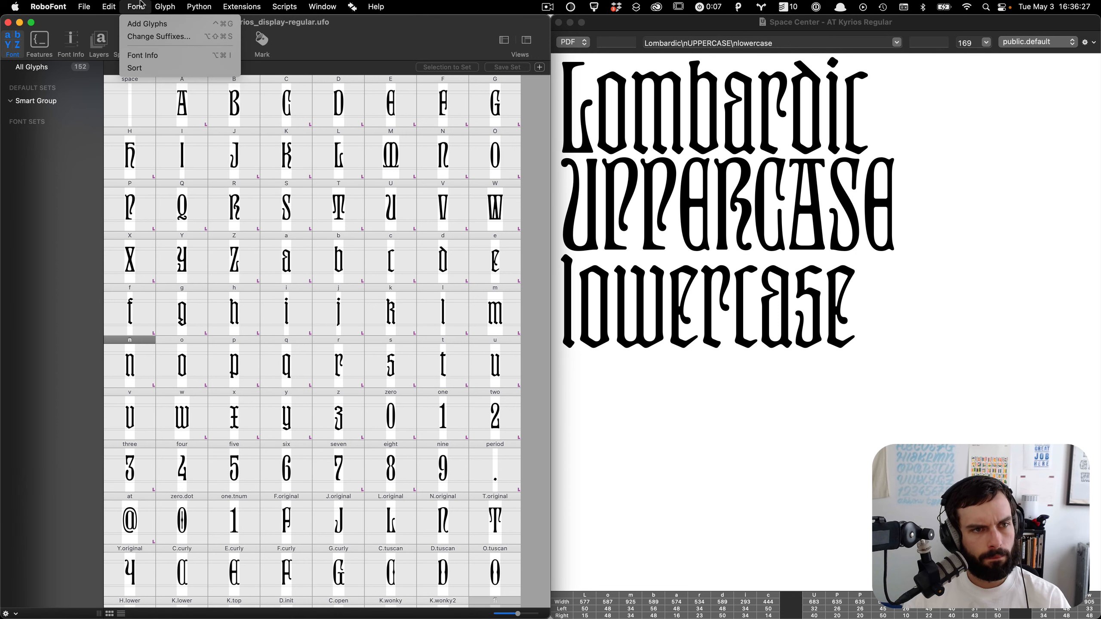
{"action": "left_click", "coordinate": [143, 27]}
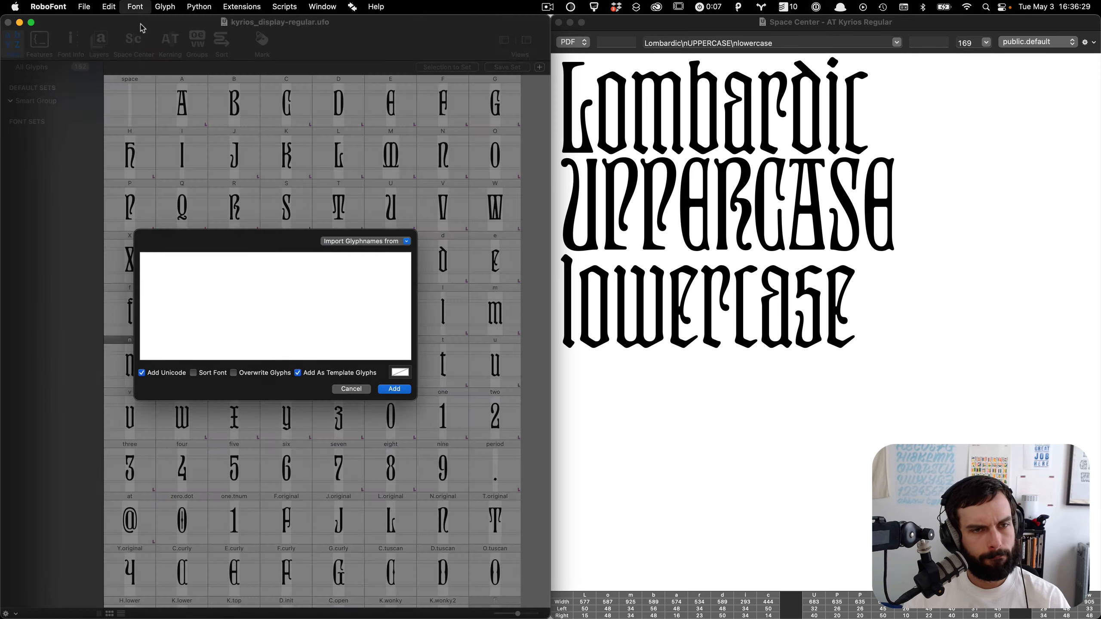
{"action": "left_click", "coordinate": [407, 244]}
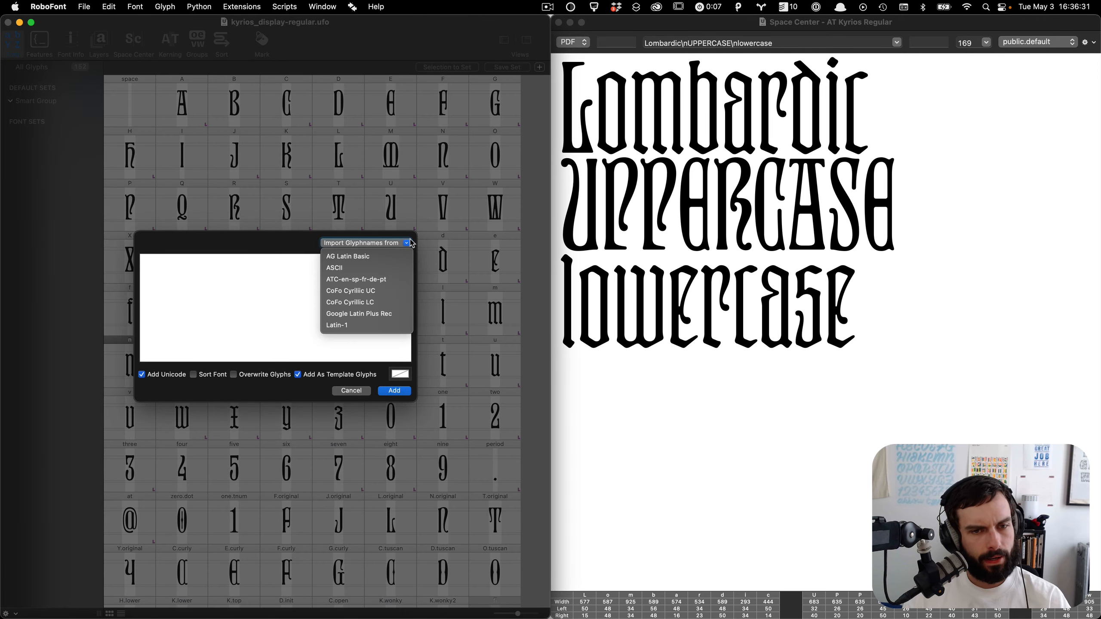
{"action": "left_click", "coordinate": [376, 281]}
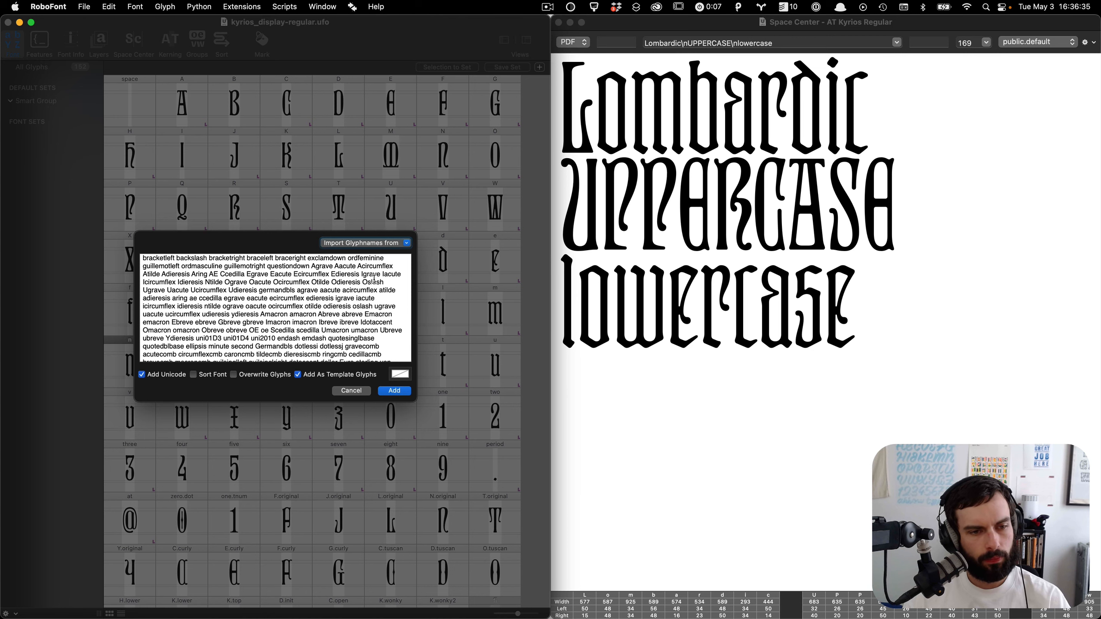
{"action": "key", "text": "super+a"}
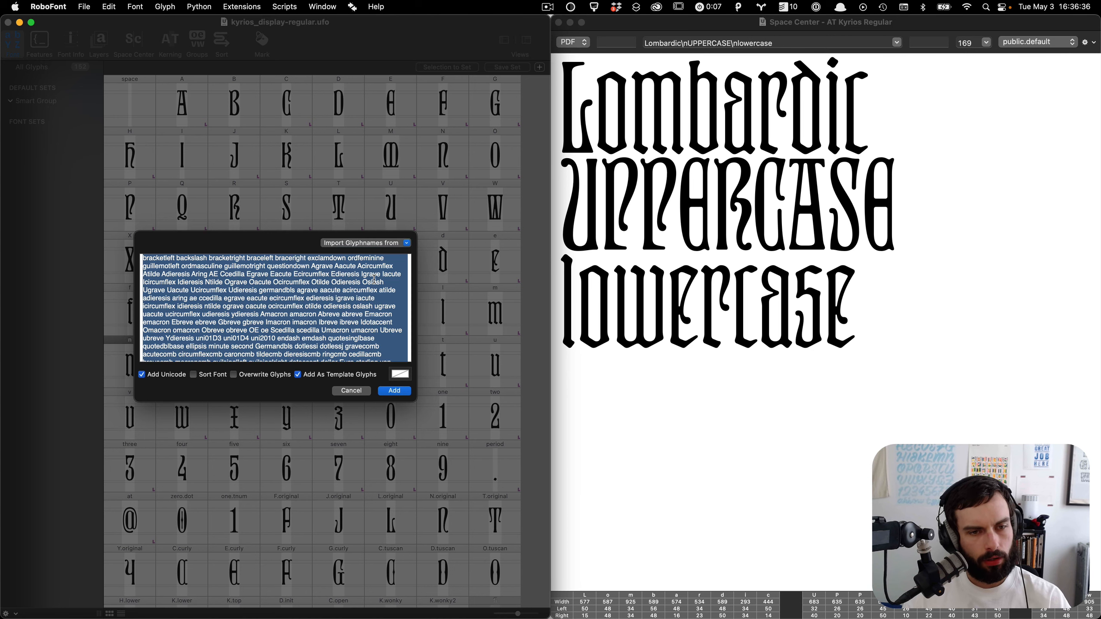
{"action": "left_click", "coordinate": [352, 391]}
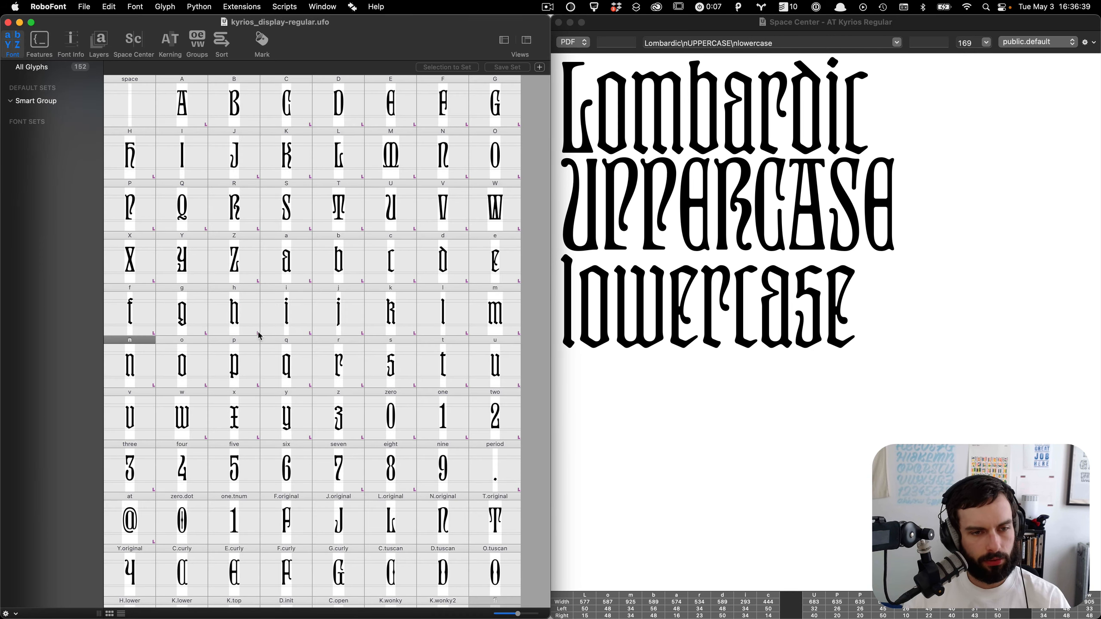
Step: Start a new default set from glyph names and paste the copied glyph list into it
{"action": "left_click", "coordinate": [8, 613]}
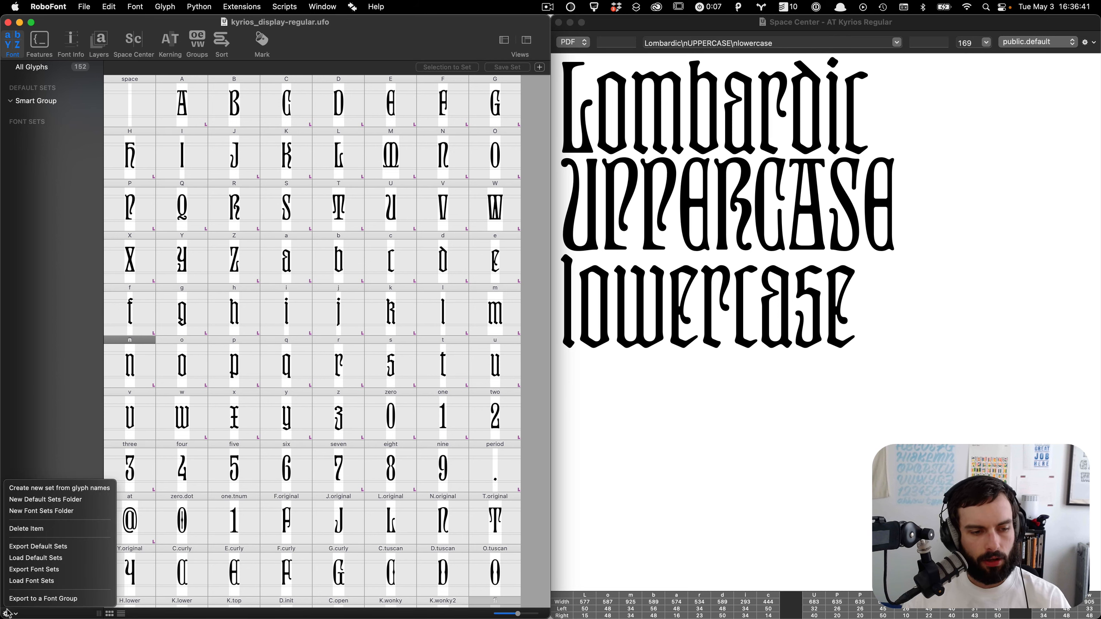
{"action": "left_click", "coordinate": [54, 488]}
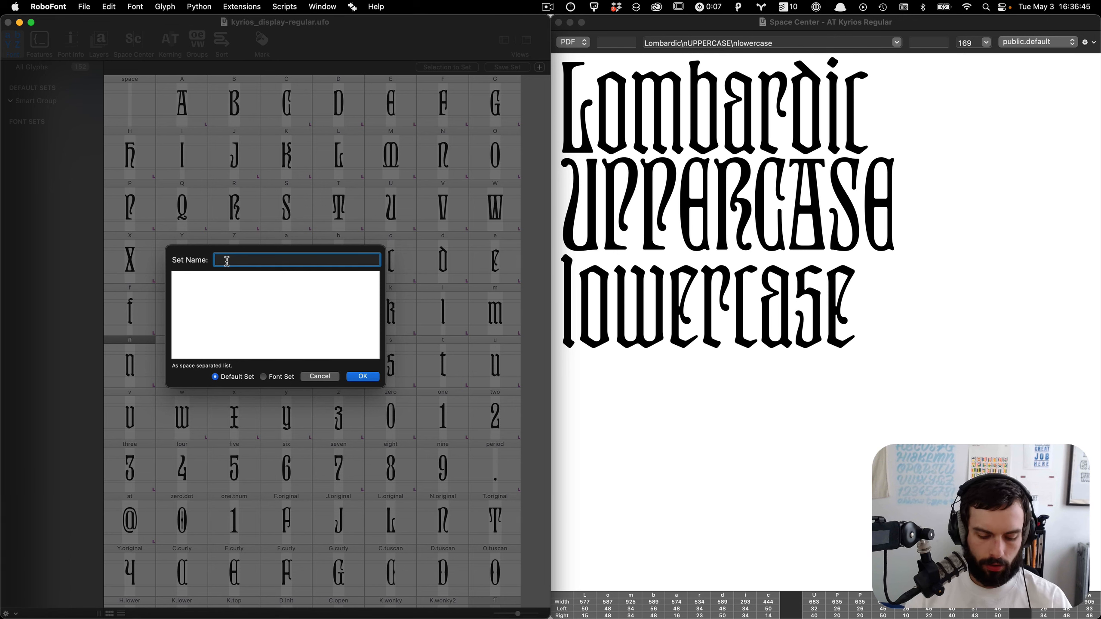
{"action": "key", "text": "Tab"}
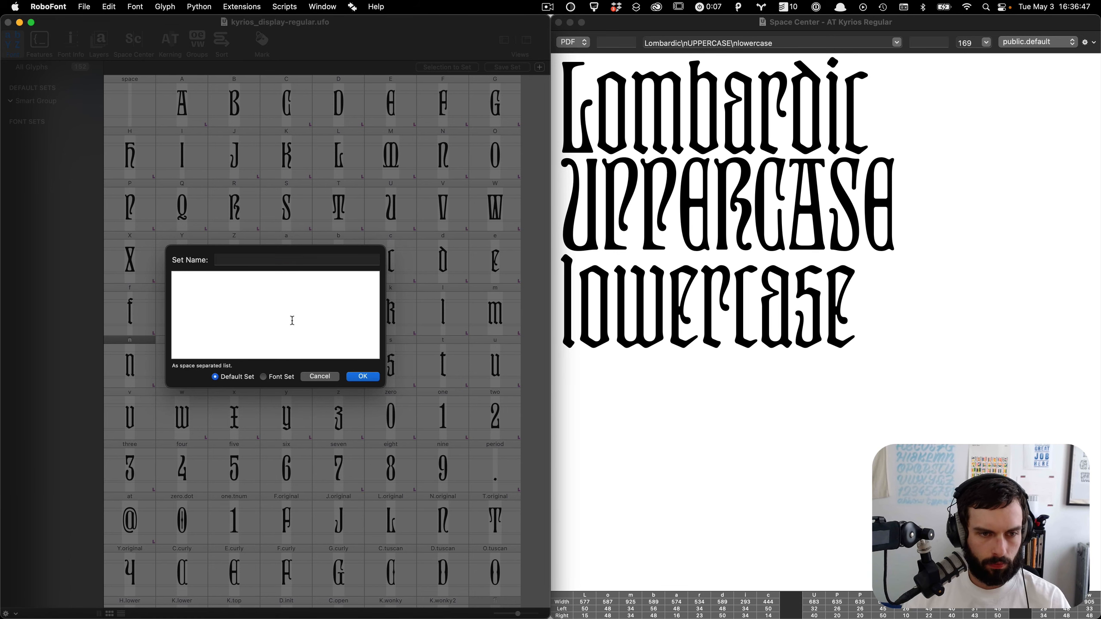
{"action": "key", "text": "super+v"}
Step: Copy the set name en-sp-fr-pt-de from the GitHub readme, enter it as the new default set's name, and save the set
{"action": "key", "text": "super+Tab"}
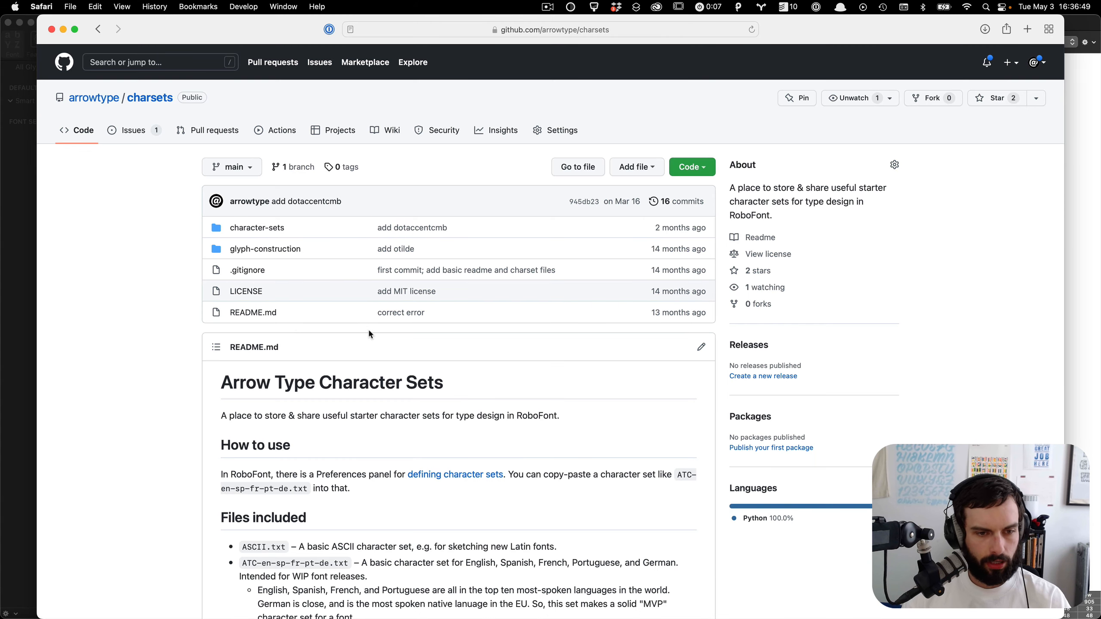
{"action": "left_click_drag", "start_coordinate": [289, 490], "coordinate": [219, 481]}
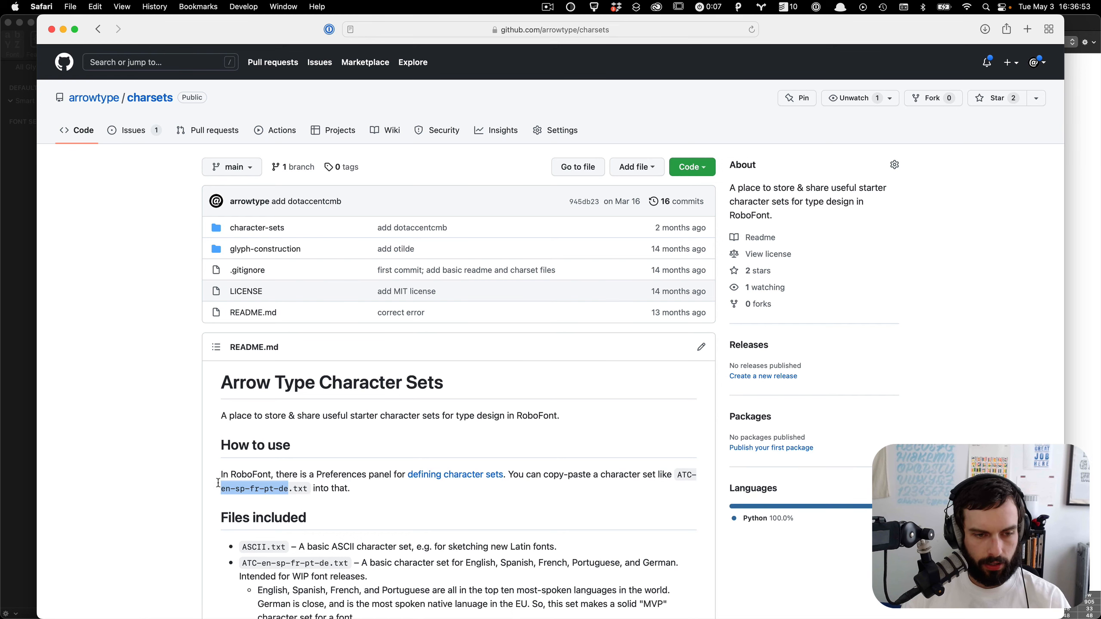
{"action": "key", "text": "super+c"}
{"action": "key", "text": "super+Tab"}
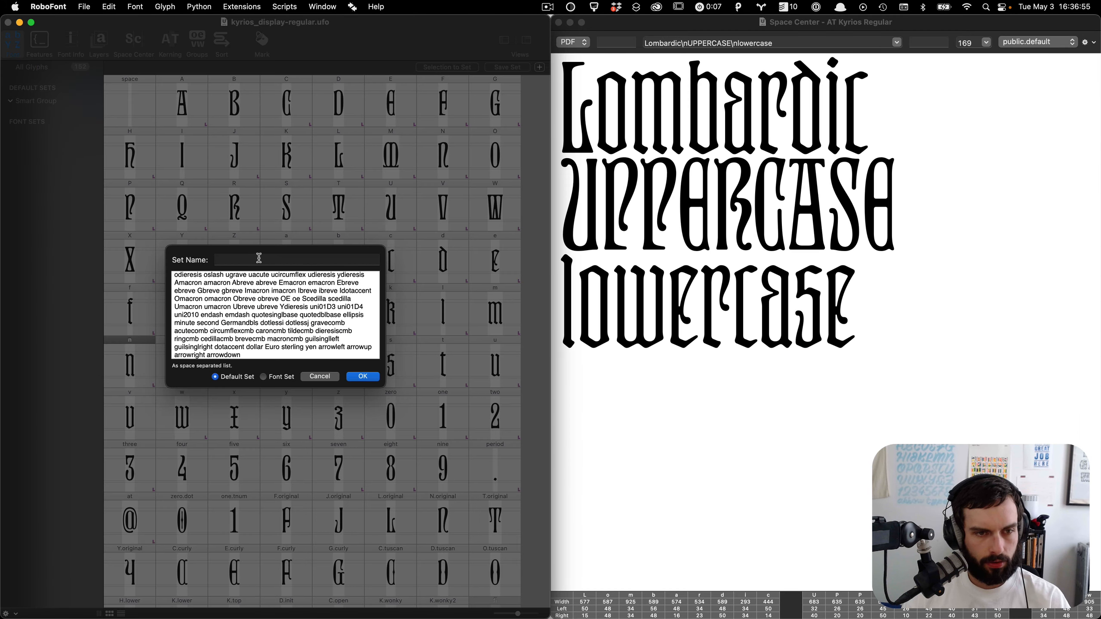
{"action": "left_click", "coordinate": [259, 258]}
{"action": "key", "text": "super+v"}
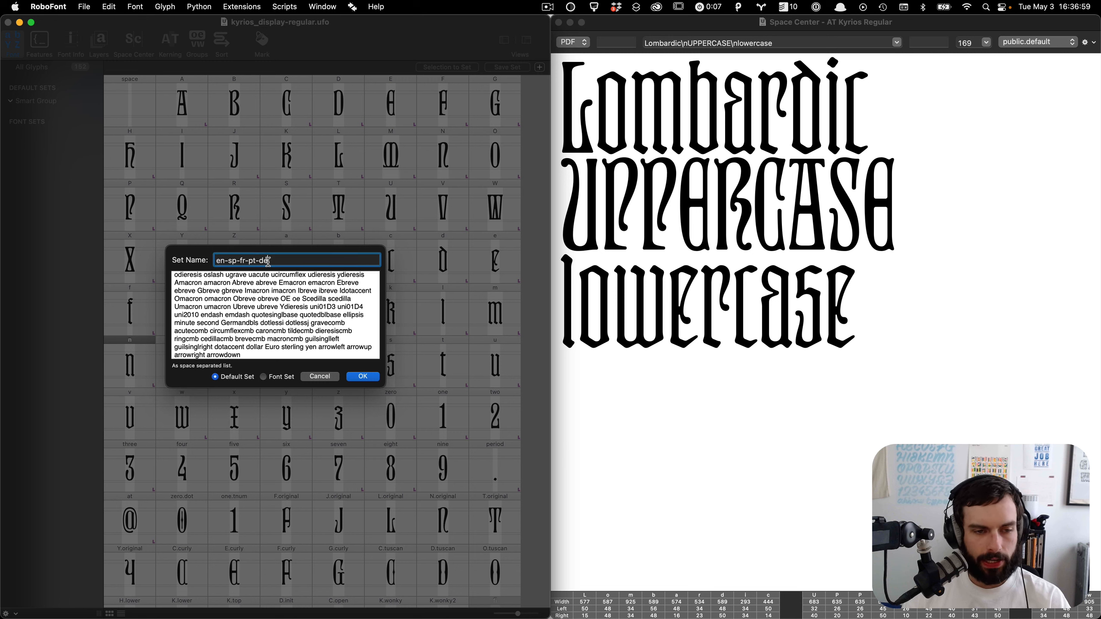
{"action": "left_click", "coordinate": [375, 377]}
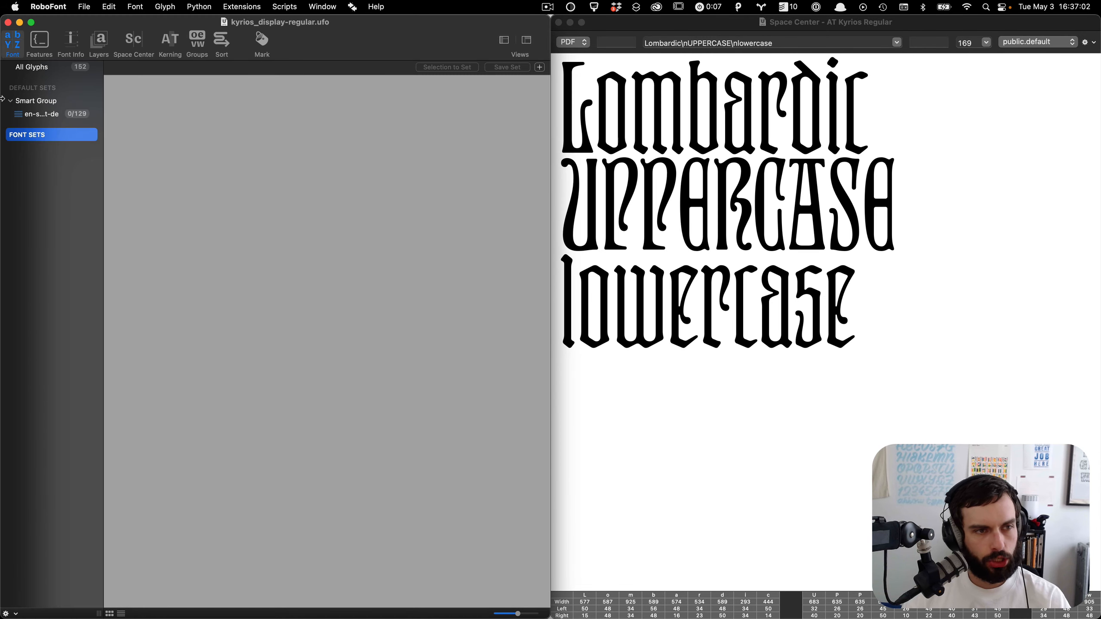
{"action": "left_click", "coordinate": [39, 117]}
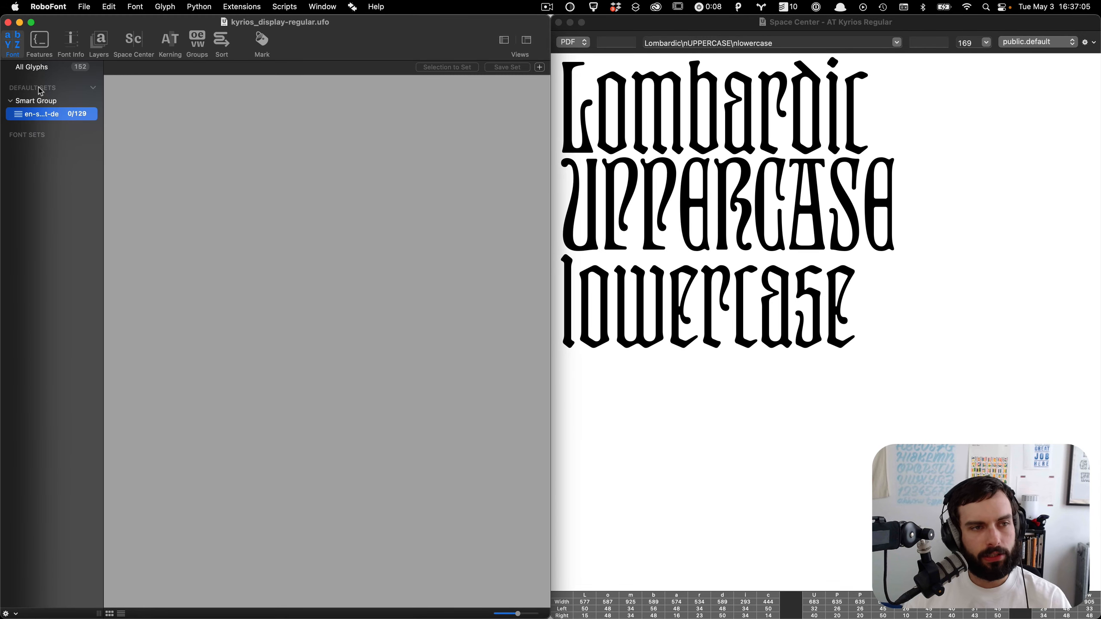
{"action": "right_click", "coordinate": [43, 117]}
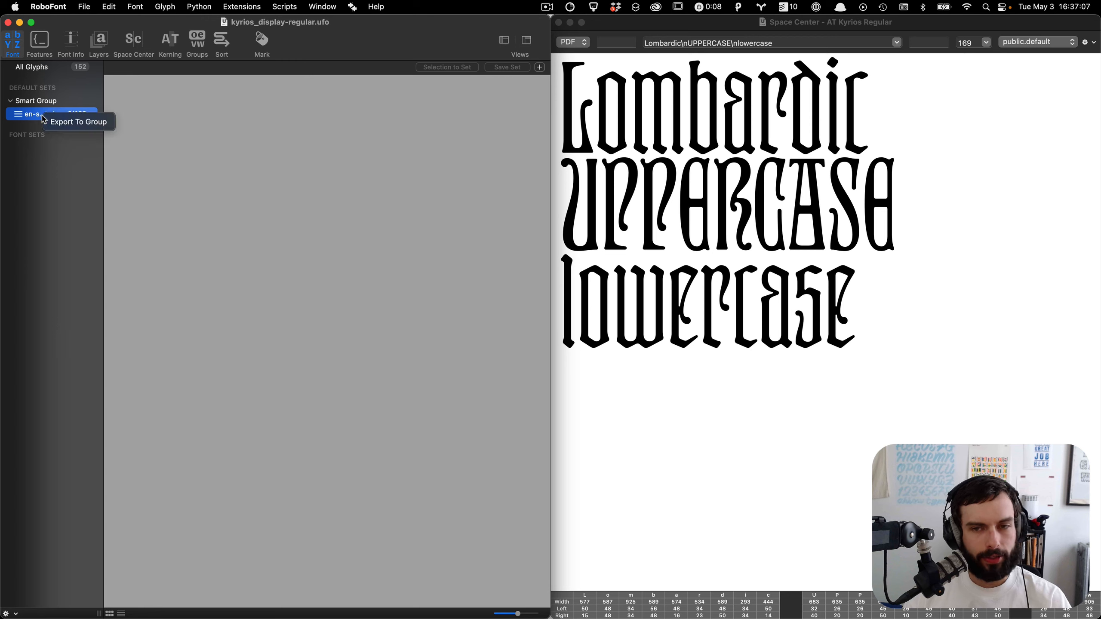
{"action": "left_click", "coordinate": [94, 109]}
{"action": "right_click", "coordinate": [87, 116]}
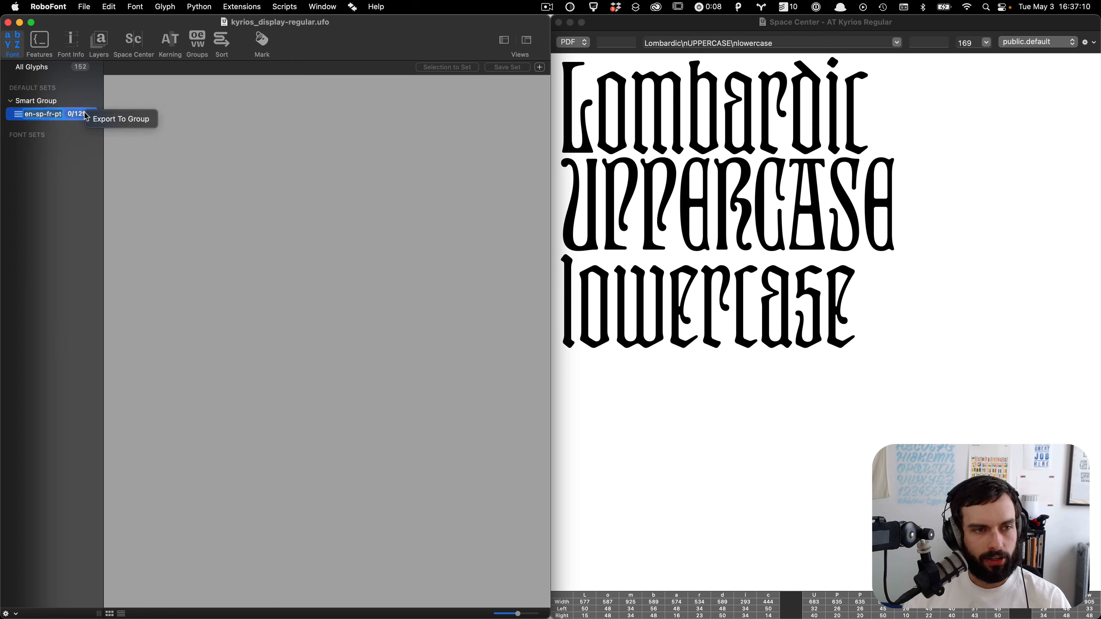
{"action": "left_click", "coordinate": [74, 161]}
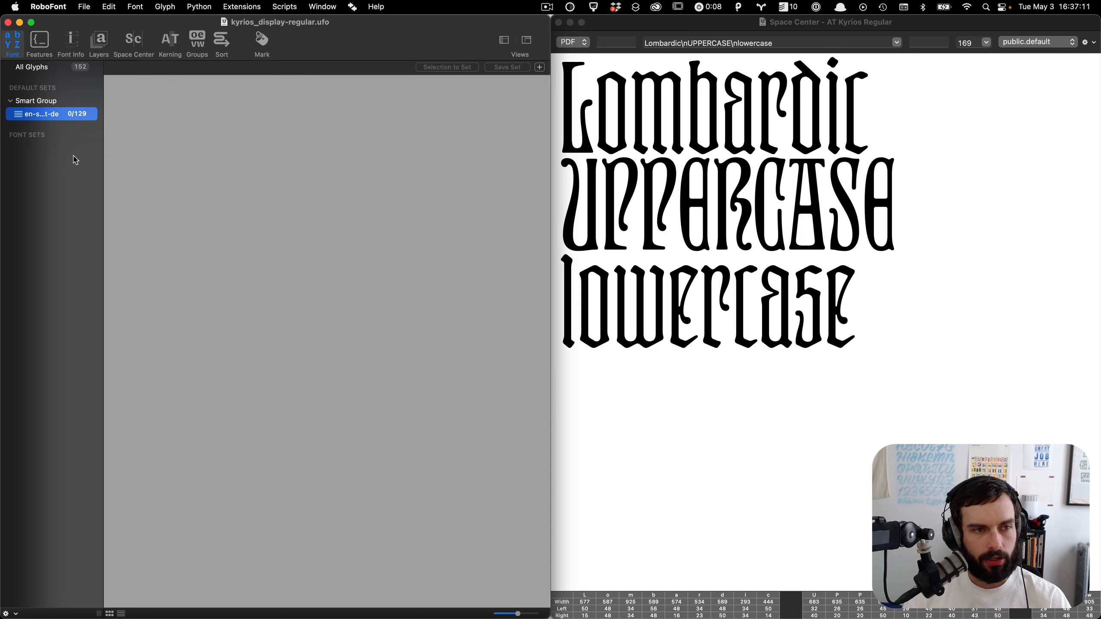
Step: Create all 129 missing glyphs of the en-sp-fr-pt-de set, adding Unicode values and adding them as template glyphs
{"action": "left_click", "coordinate": [75, 116]}
{"action": "scroll", "coordinate": [165, 89], "scroll_direction": "down", "scroll_amount": 5}
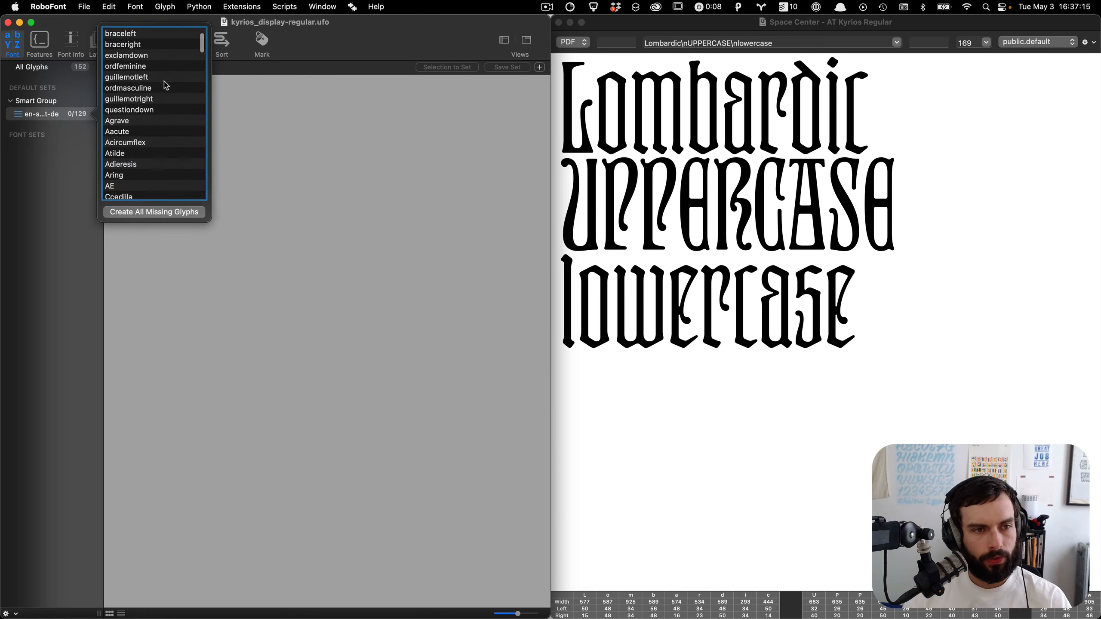
{"action": "scroll", "coordinate": [166, 86], "scroll_direction": "up", "scroll_amount": 6}
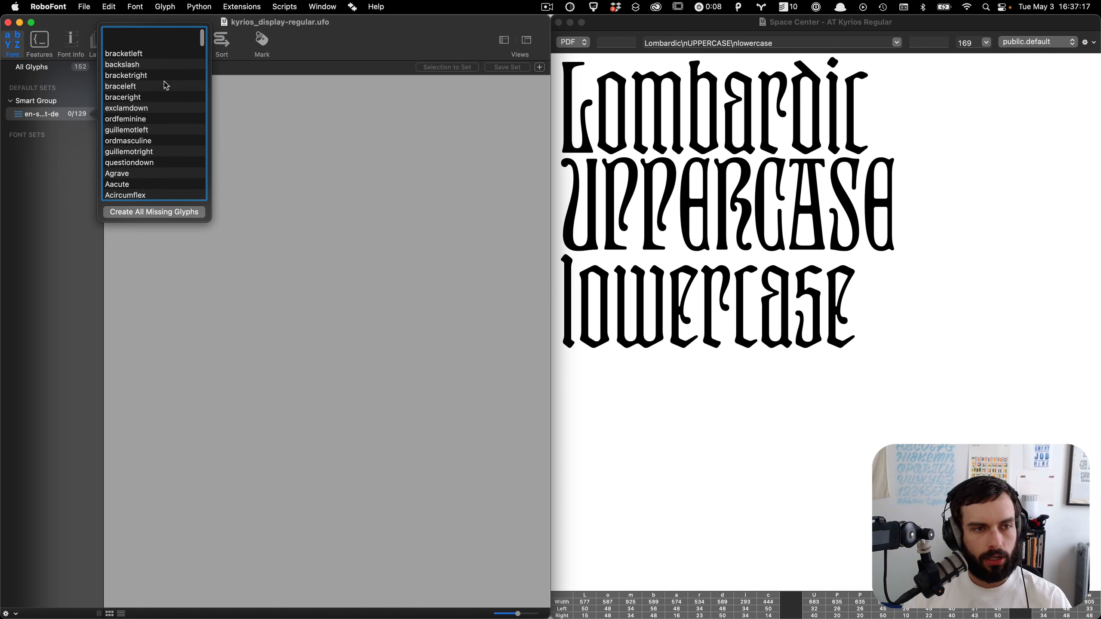
{"action": "left_click", "coordinate": [169, 158]}
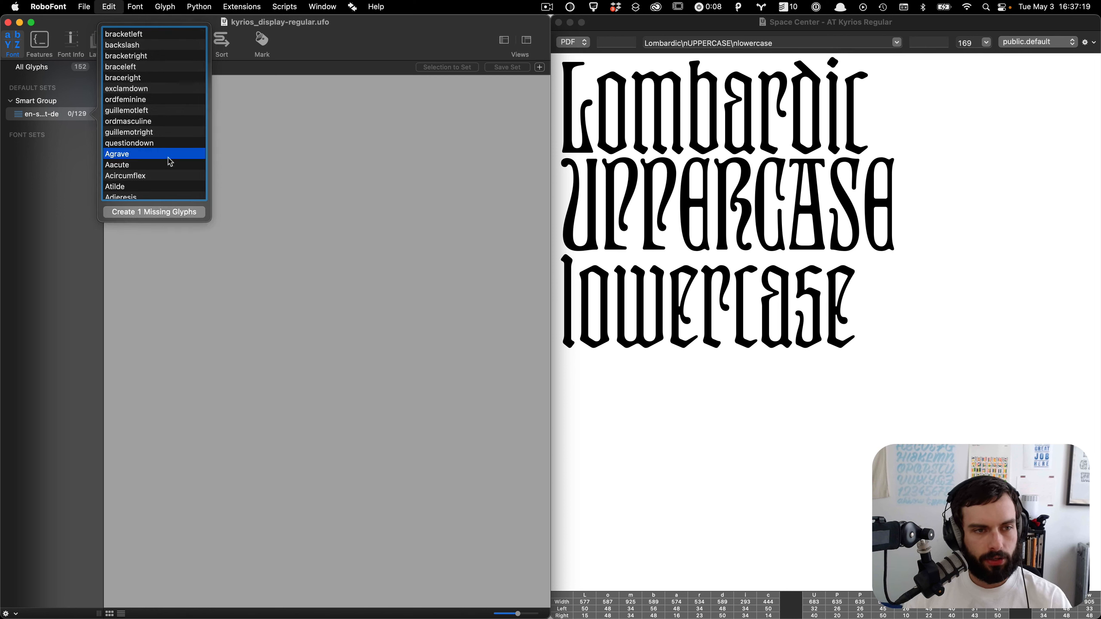
{"action": "key", "text": "super+a"}
{"action": "left_click", "coordinate": [154, 143]}
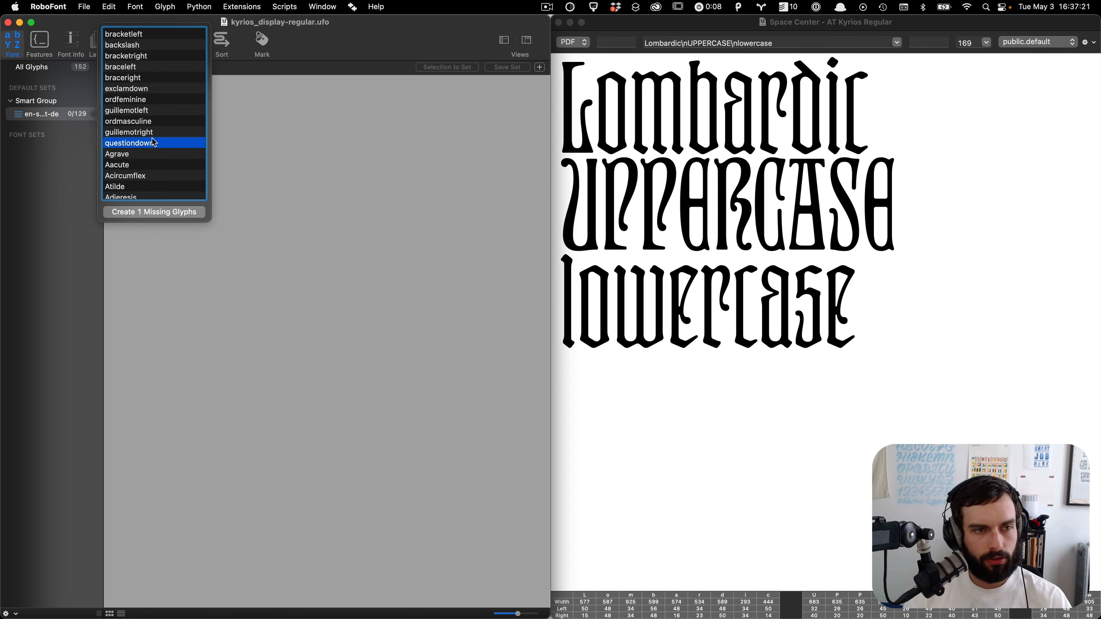
{"action": "left_click", "coordinate": [157, 35], "text": "shift"}
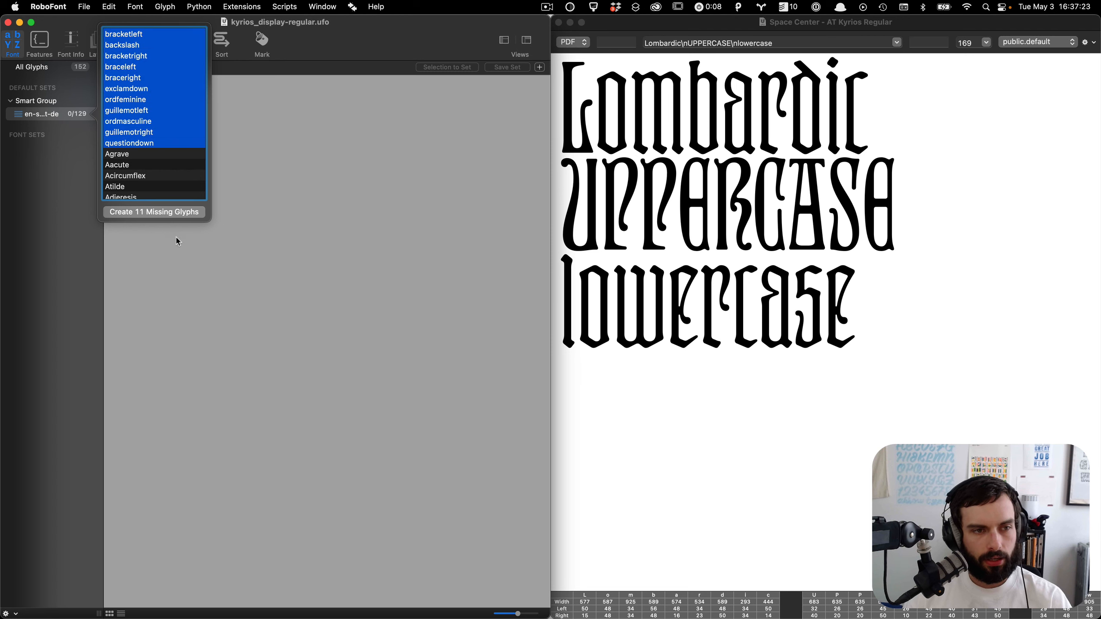
{"action": "left_click", "coordinate": [169, 178]}
{"action": "key", "text": "super+a"}
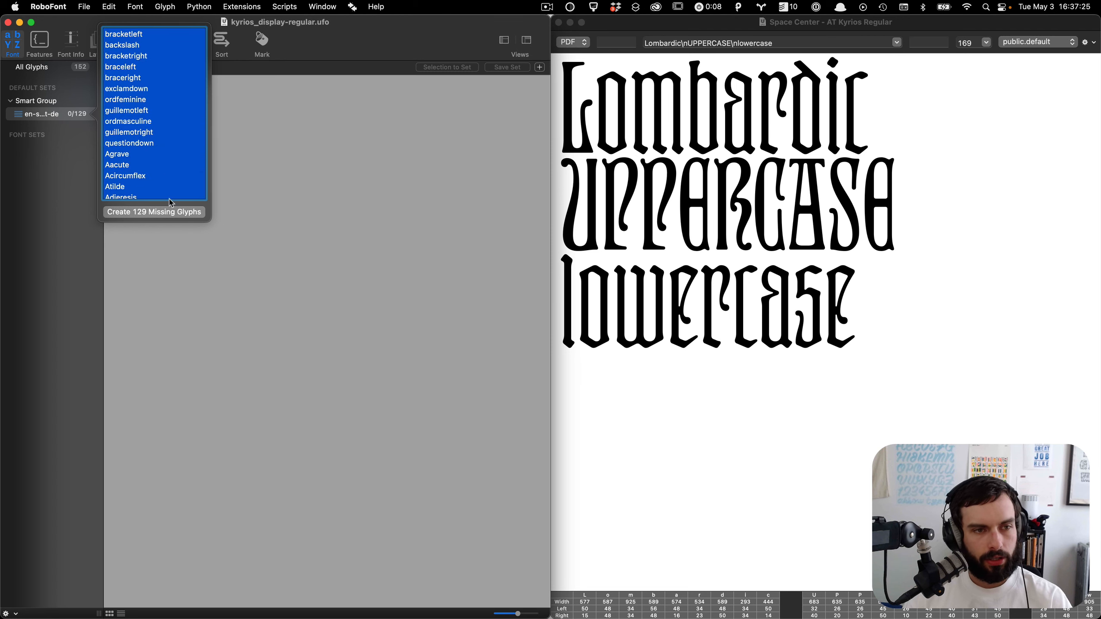
{"action": "left_click", "coordinate": [169, 212]}
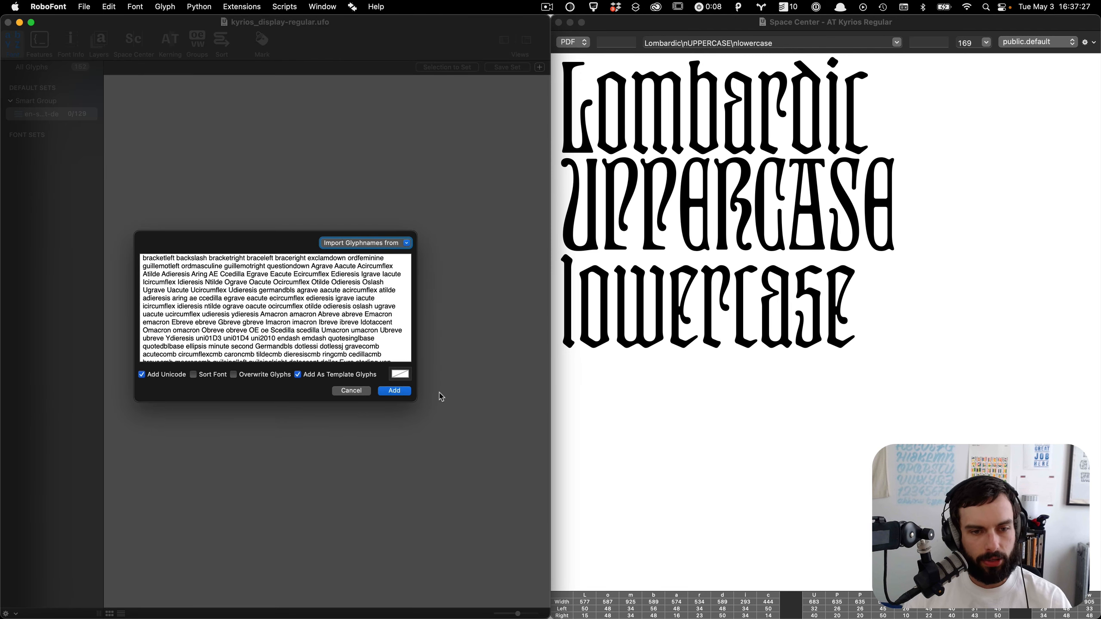
{"action": "left_click", "coordinate": [405, 391]}
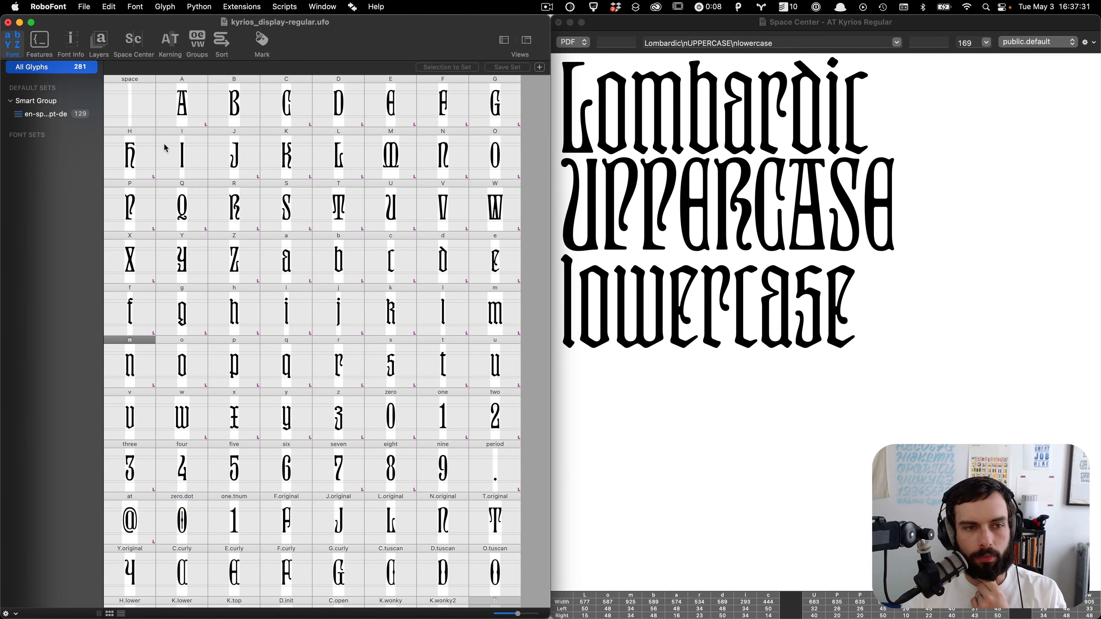
Step: Show the en-sp-fr-pt-de set's glyphs and browse through its combining accent glyphs
{"action": "left_click", "coordinate": [65, 114]}
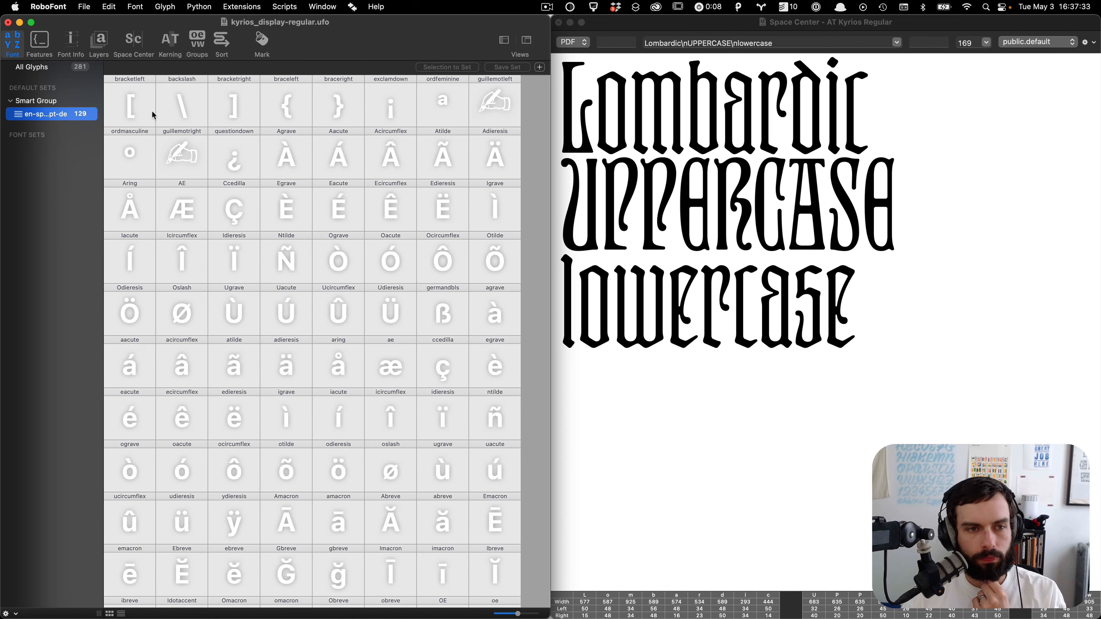
{"action": "scroll", "coordinate": [355, 158], "scroll_direction": "down", "scroll_amount": 2}
{"action": "scroll", "coordinate": [355, 158], "scroll_direction": "down", "scroll_amount": 5}
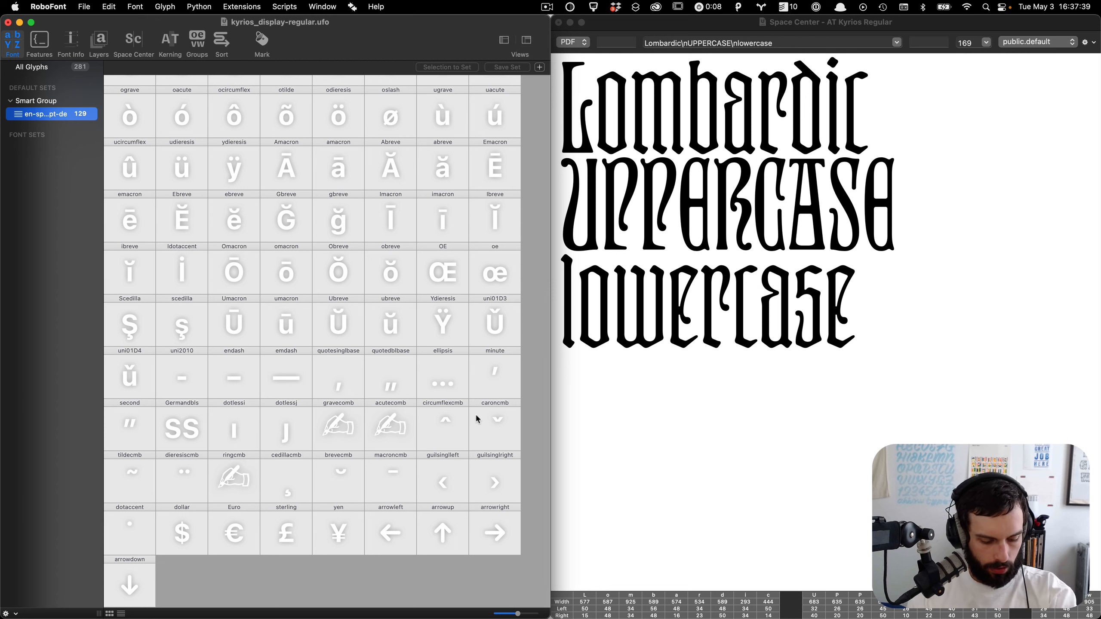
{"action": "left_click", "coordinate": [334, 430]}
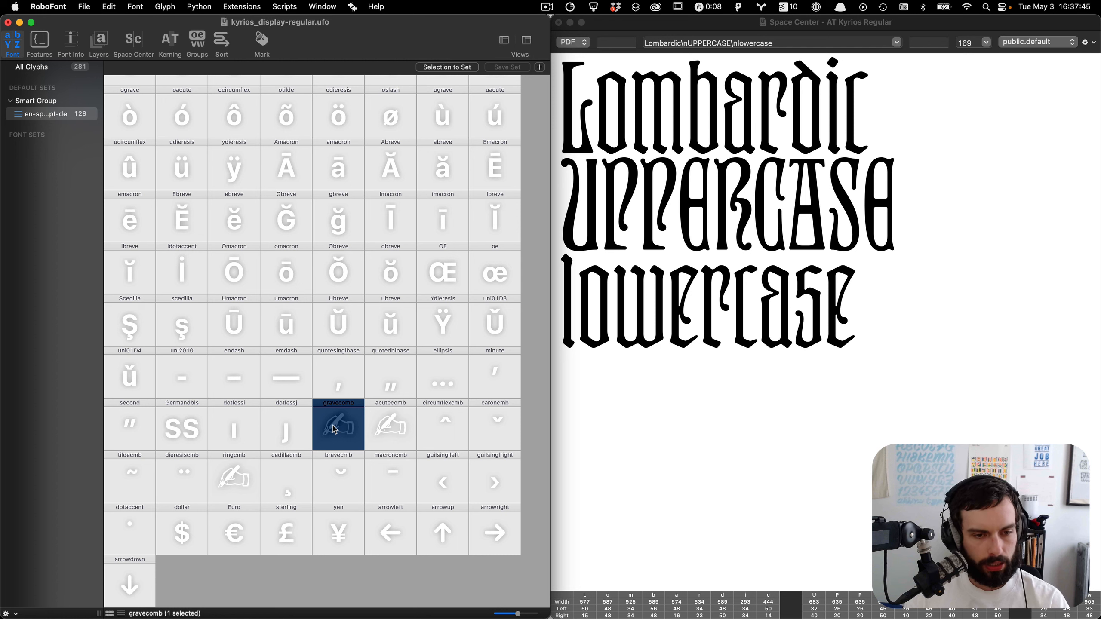
{"action": "left_click", "coordinate": [388, 480], "text": "shift"}
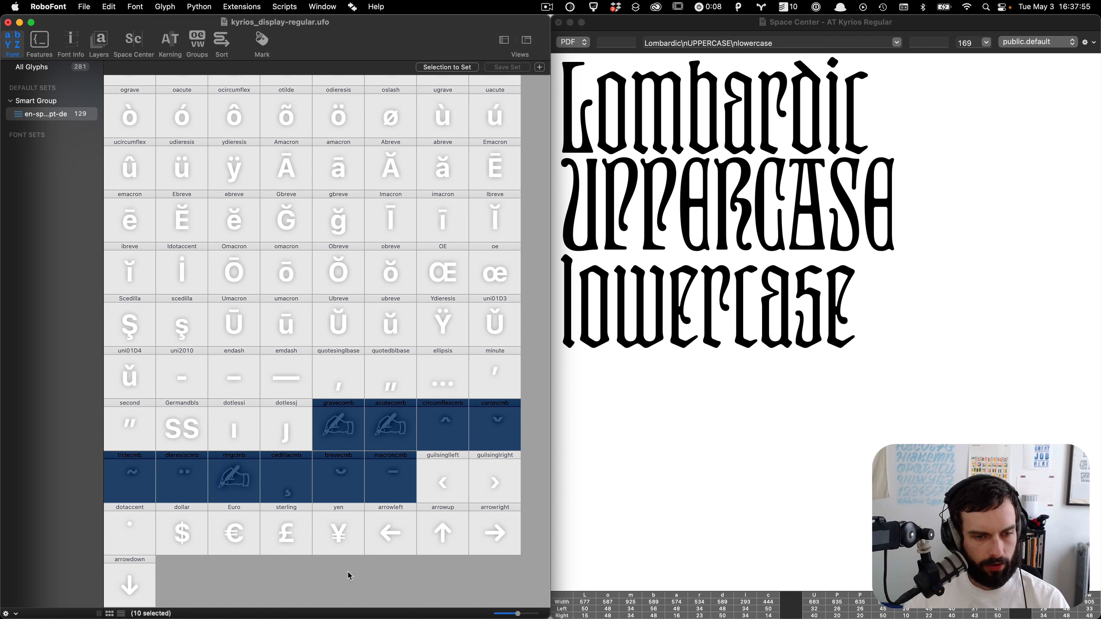
{"action": "left_click", "coordinate": [339, 587]}
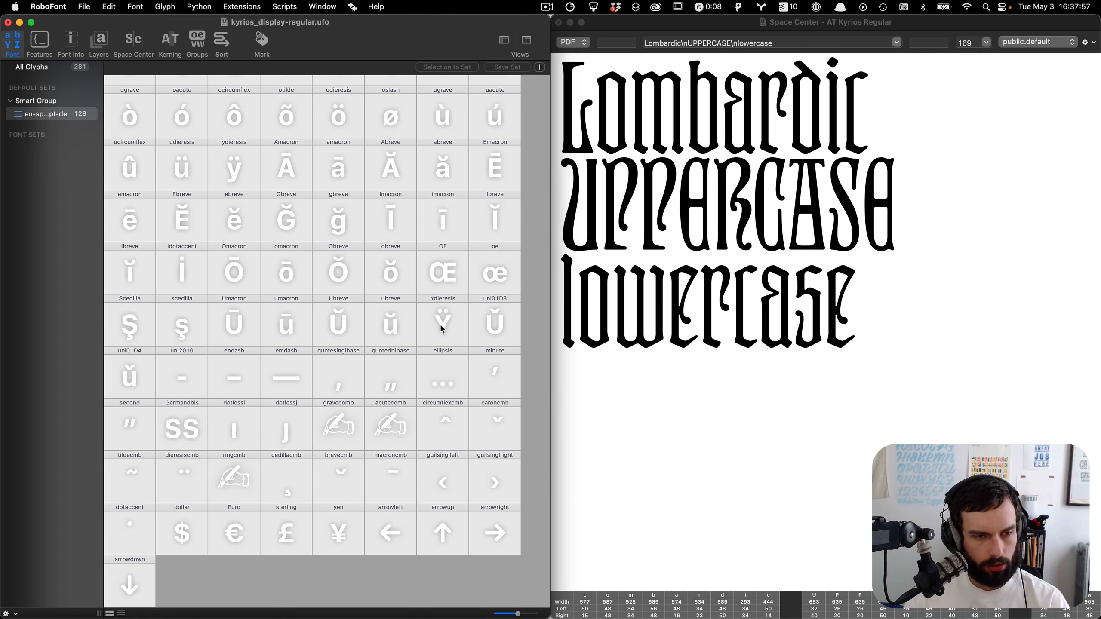
Step: Open the Inspector for the dotaccent glyph and select its Unicode value
{"action": "left_click", "coordinate": [149, 532]}
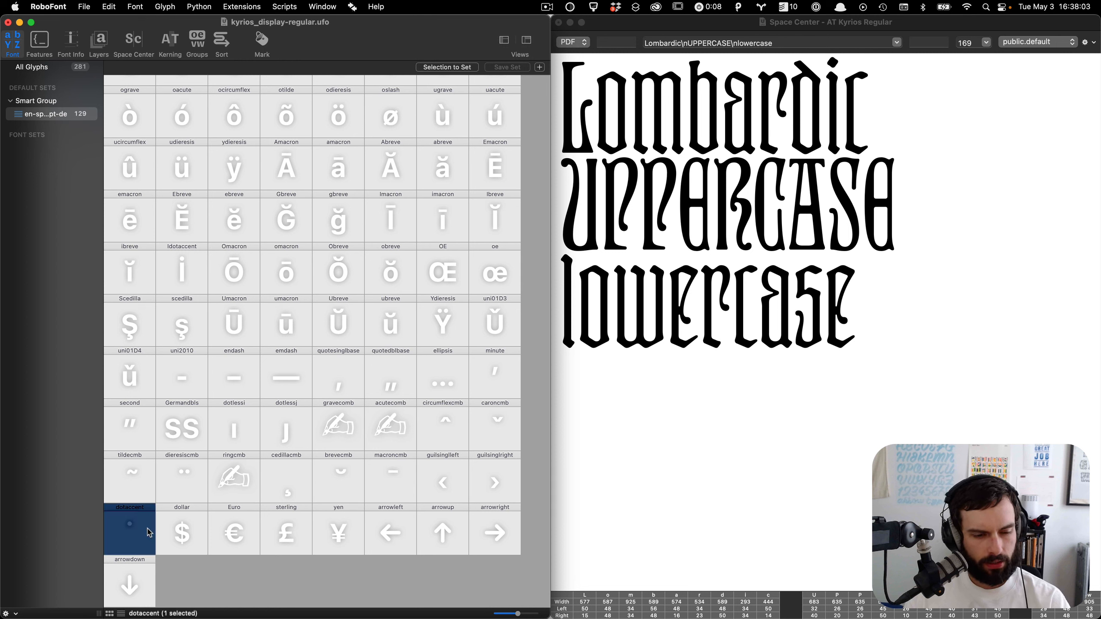
{"action": "key", "text": "super+i"}
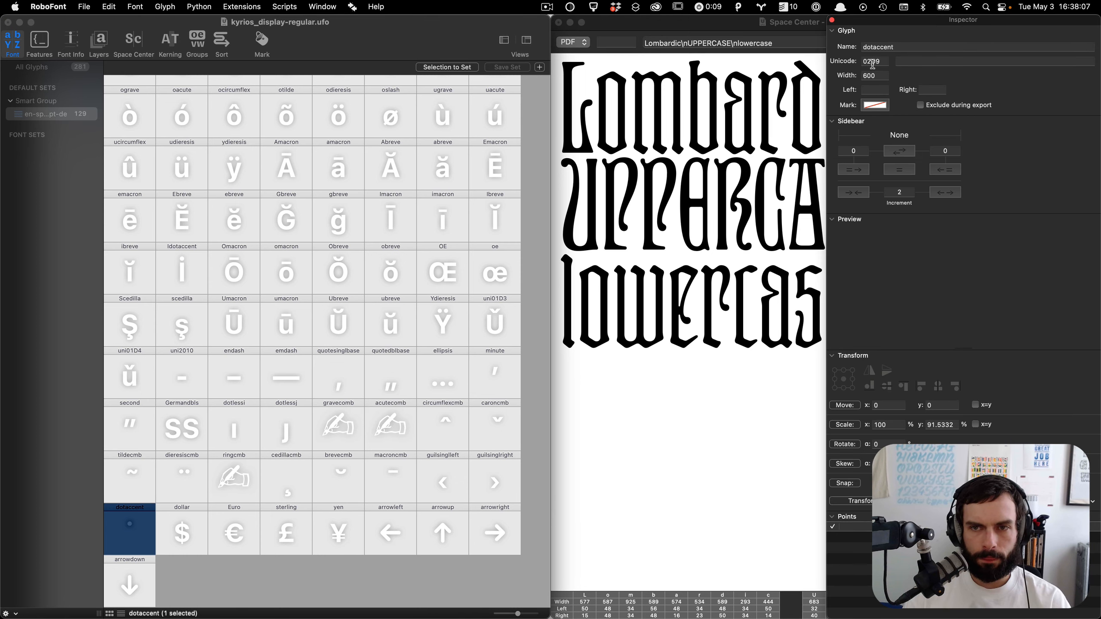
{"action": "double_click", "coordinate": [873, 61]}
{"action": "key", "text": "super+c"}
{"action": "key", "text": "super+Tab"}
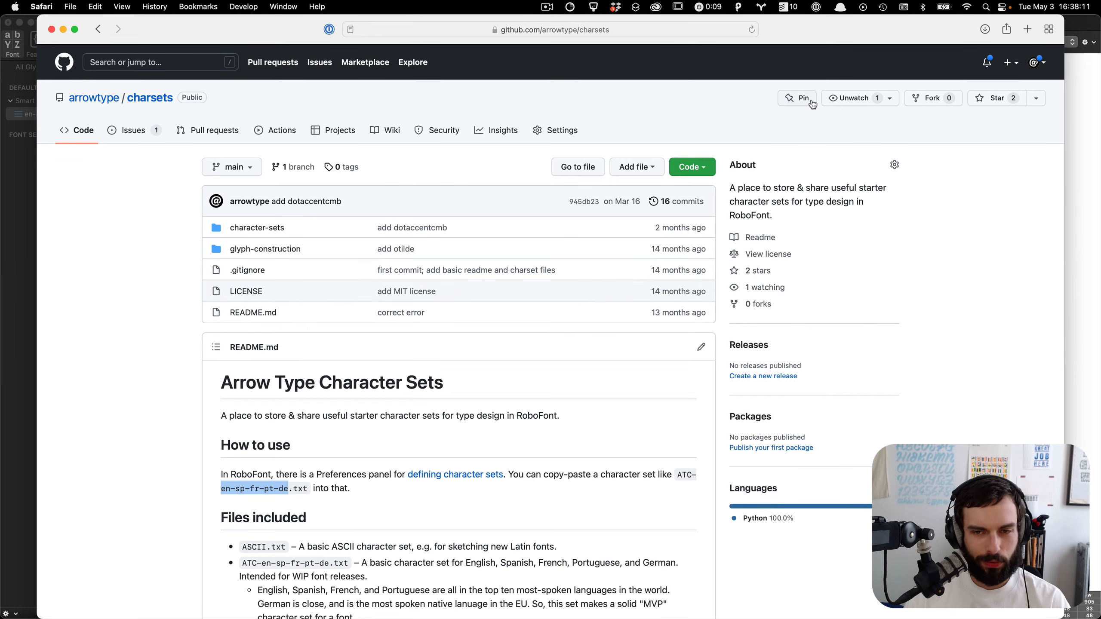
{"action": "key", "text": "super+Tab"}
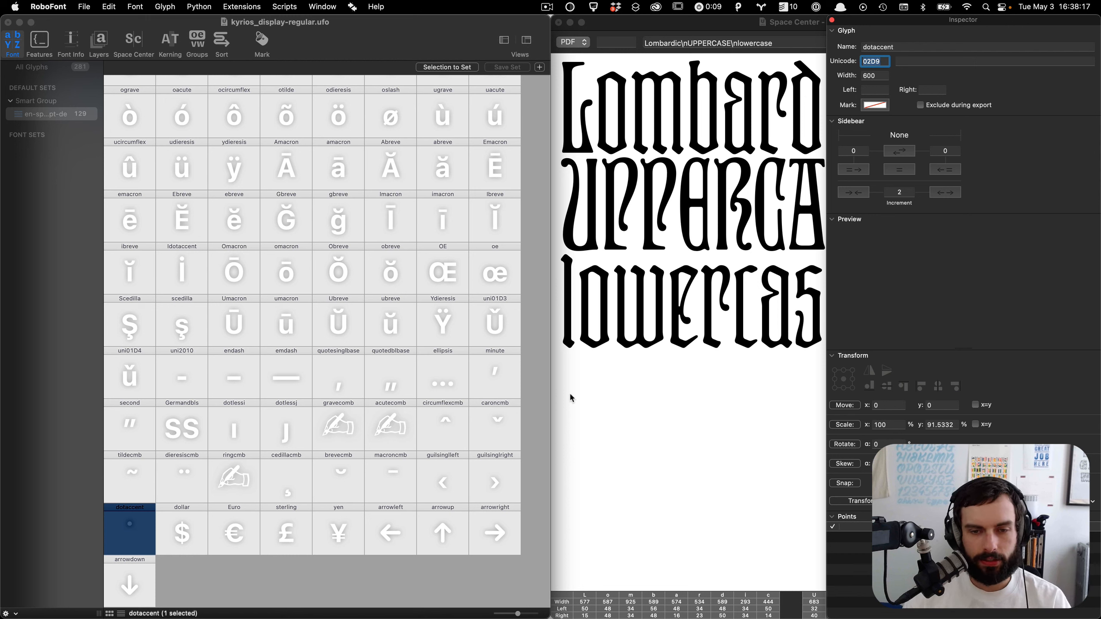
{"action": "left_click", "coordinate": [609, 406]}
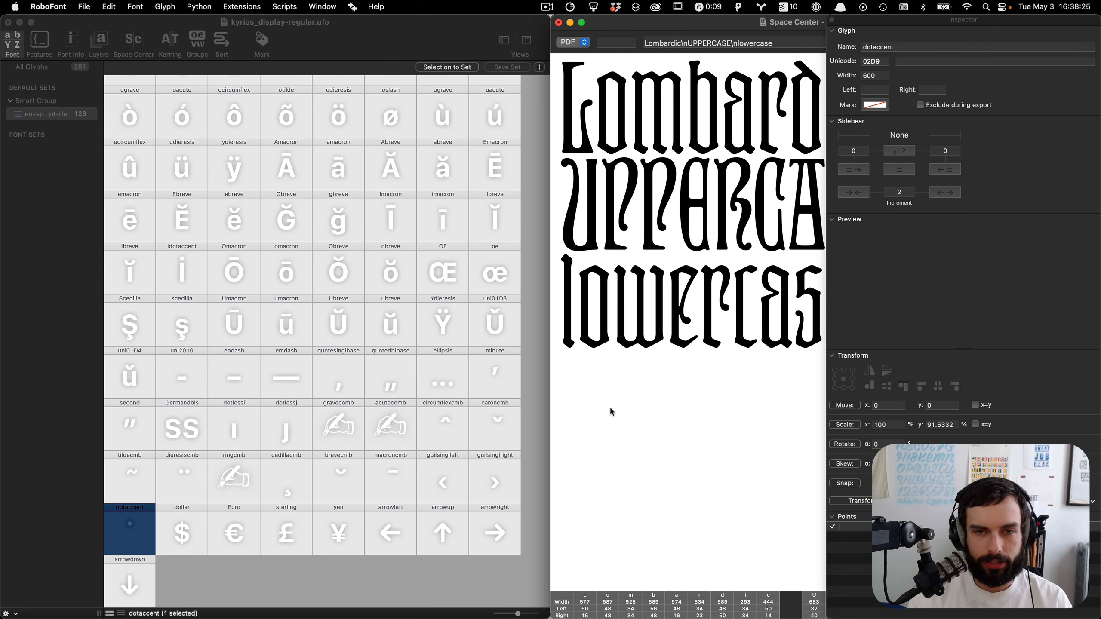
Step: Search the web for unicode 02D9 in a new browser tab
{"action": "key", "text": "super+Tab"}
{"action": "key", "text": "super+t"}
{"action": "key", "text": "super+v"}
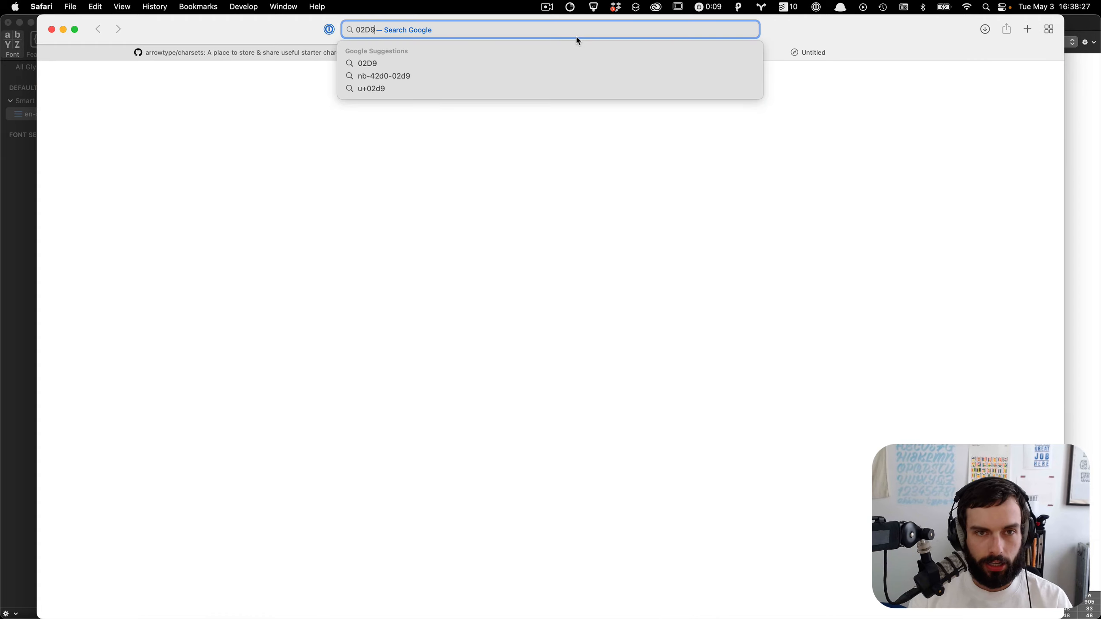
{"action": "key", "text": "super+Left"}
{"action": "type", "text": "unicod"}
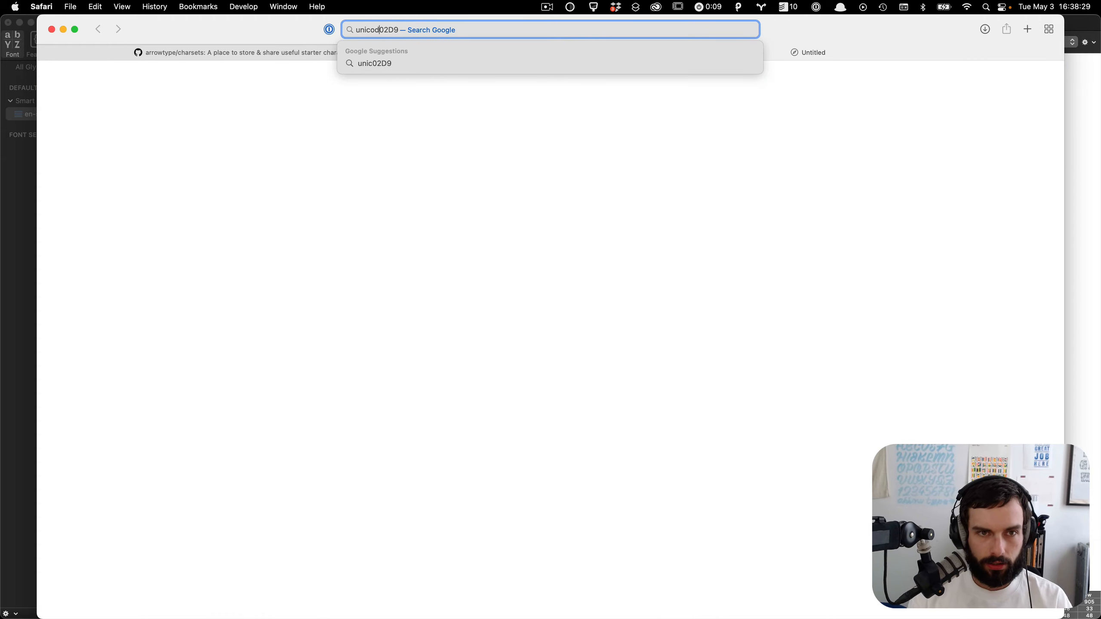
{"action": "type", "text": "e"}
{"action": "key", "text": "Return"}
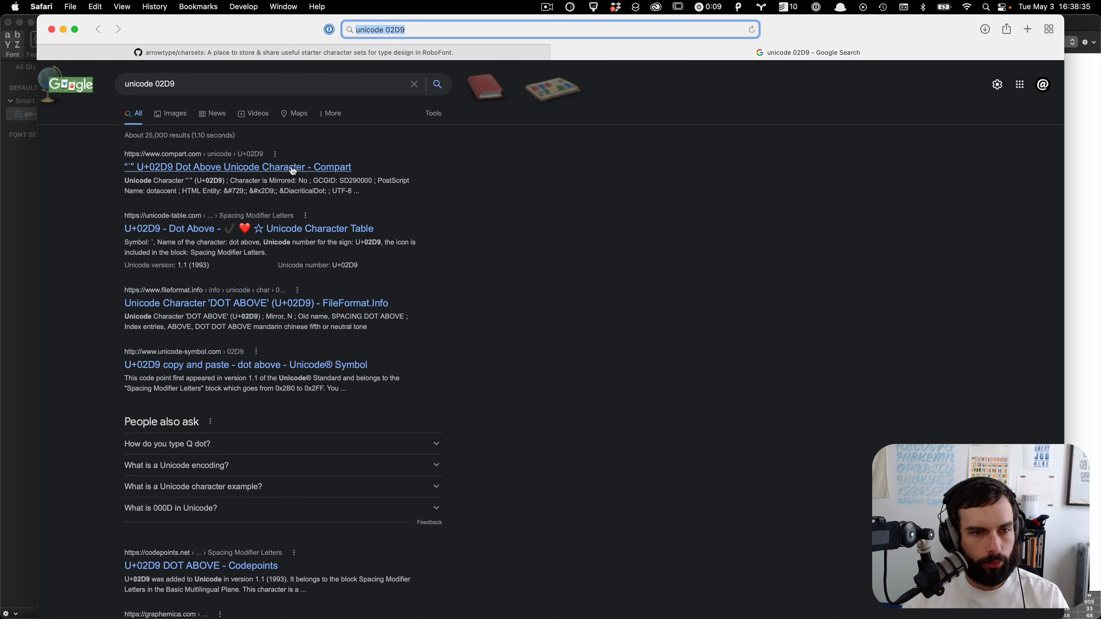
Step: Read the Compart entry for U+02D9 Dot Above, then return to the font window
{"action": "left_click", "coordinate": [292, 168]}
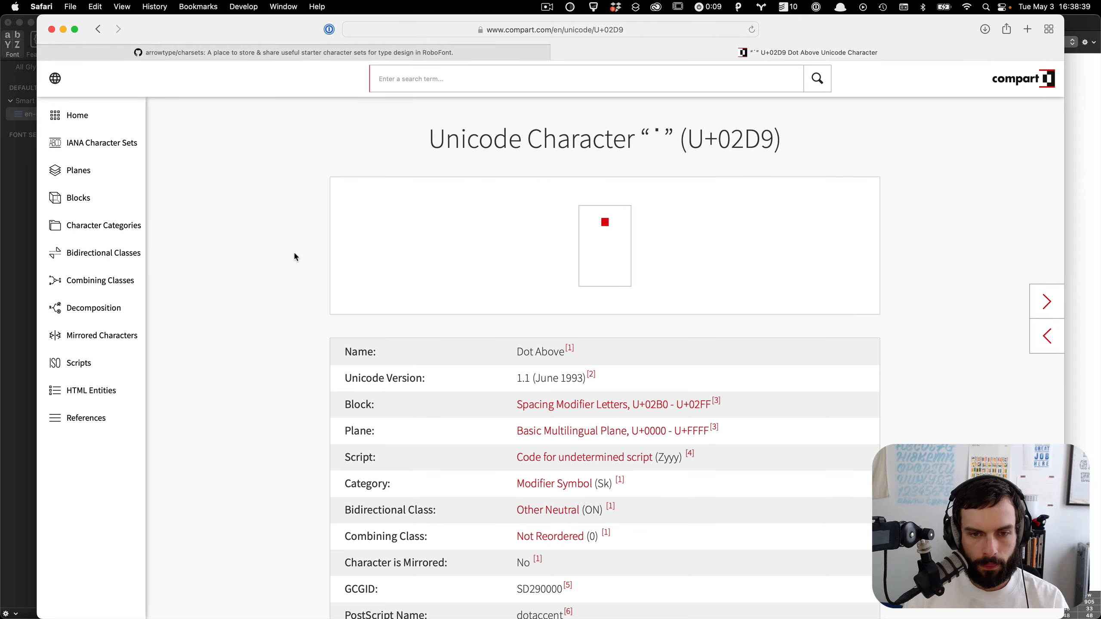
{"action": "scroll", "coordinate": [294, 254], "scroll_direction": "down", "scroll_amount": 1}
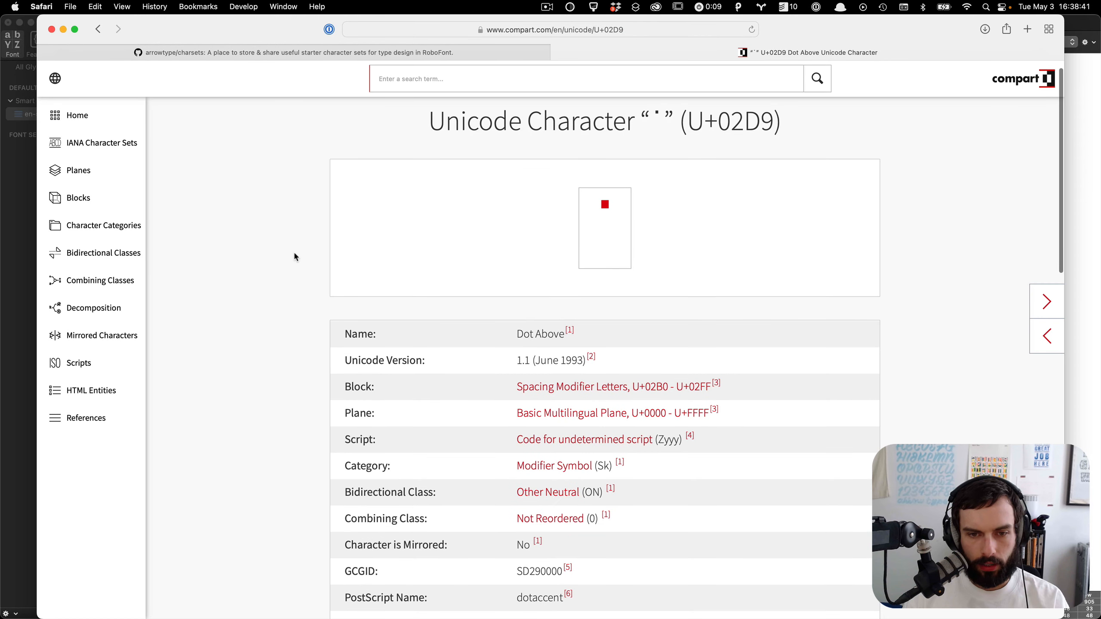
{"action": "scroll", "coordinate": [294, 257], "scroll_direction": "down", "scroll_amount": 5}
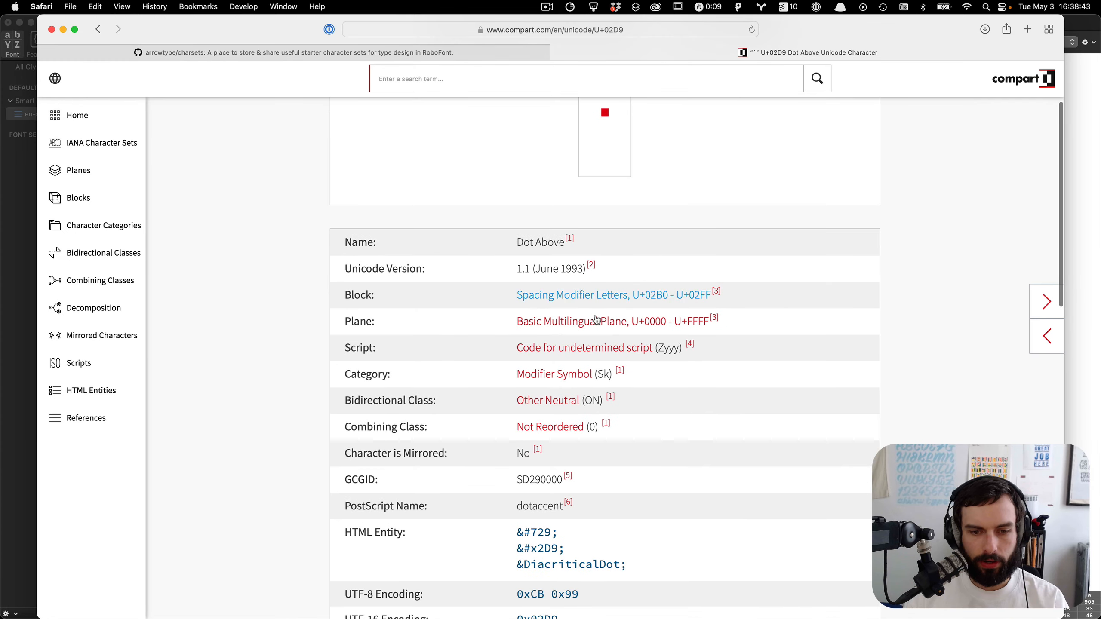
{"action": "key", "text": "ctrl+Up"}
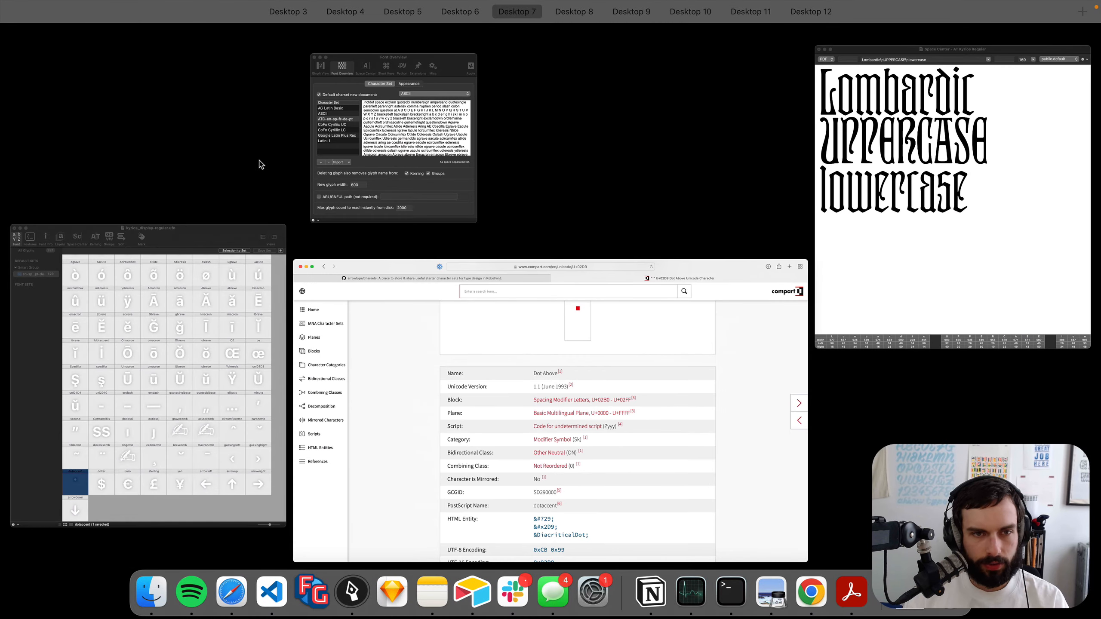
{"action": "left_click", "coordinate": [237, 345]}
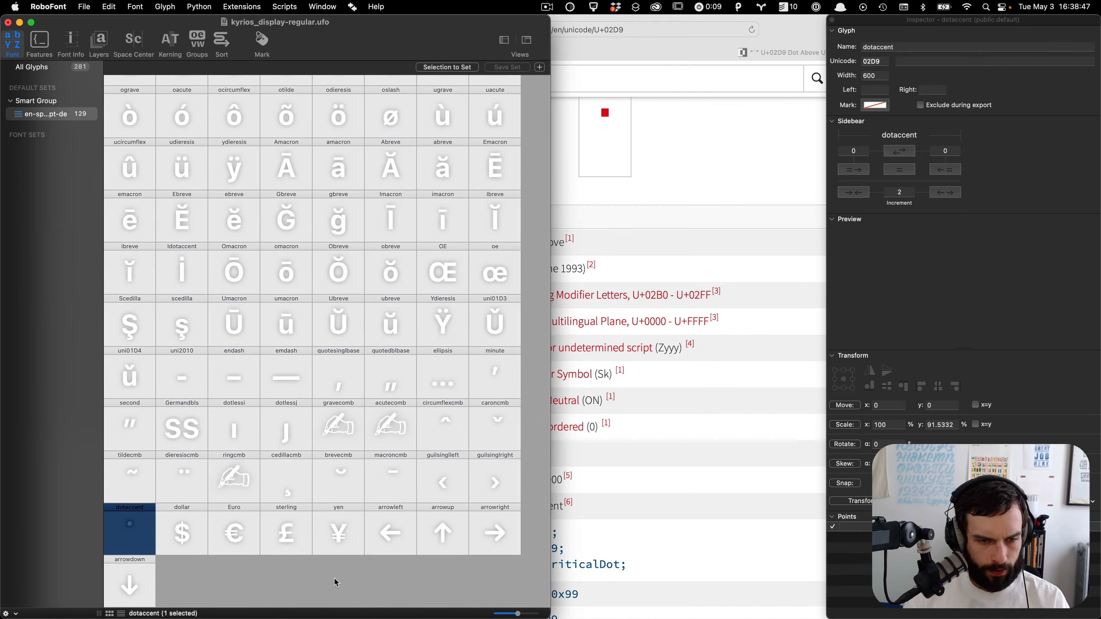
Step: Filter the font's glyphs by names containing dot, then open the GlyphBrowser extension
{"action": "key", "text": "super+f"}
{"action": "type", "text": "dot"}
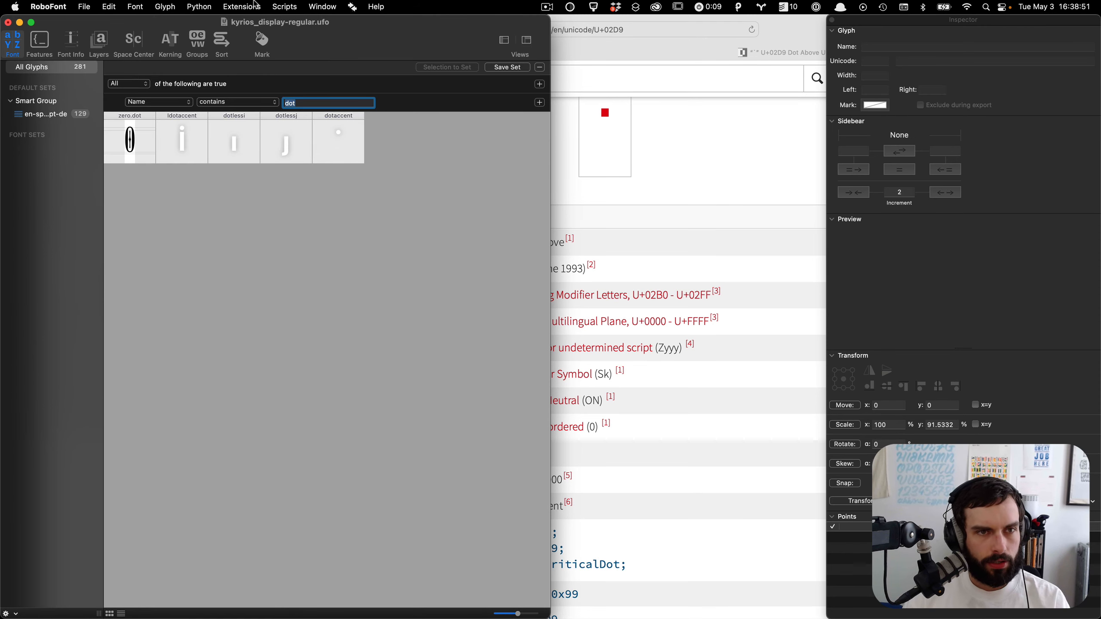
{"action": "left_click", "coordinate": [228, 5]}
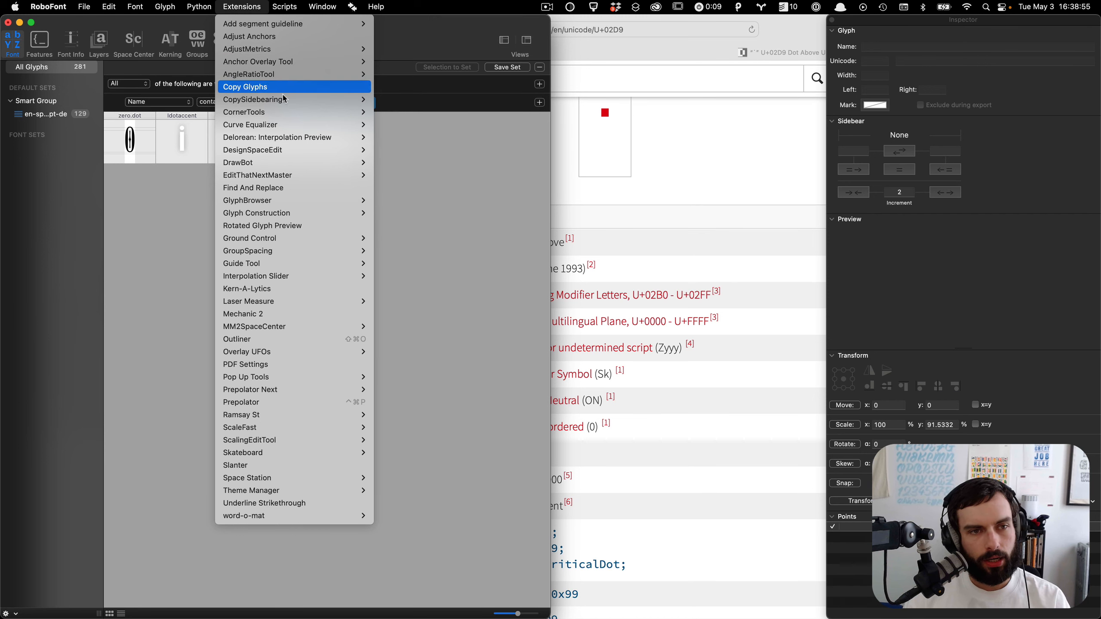
{"action": "mouse_move", "coordinate": [274, 113]}
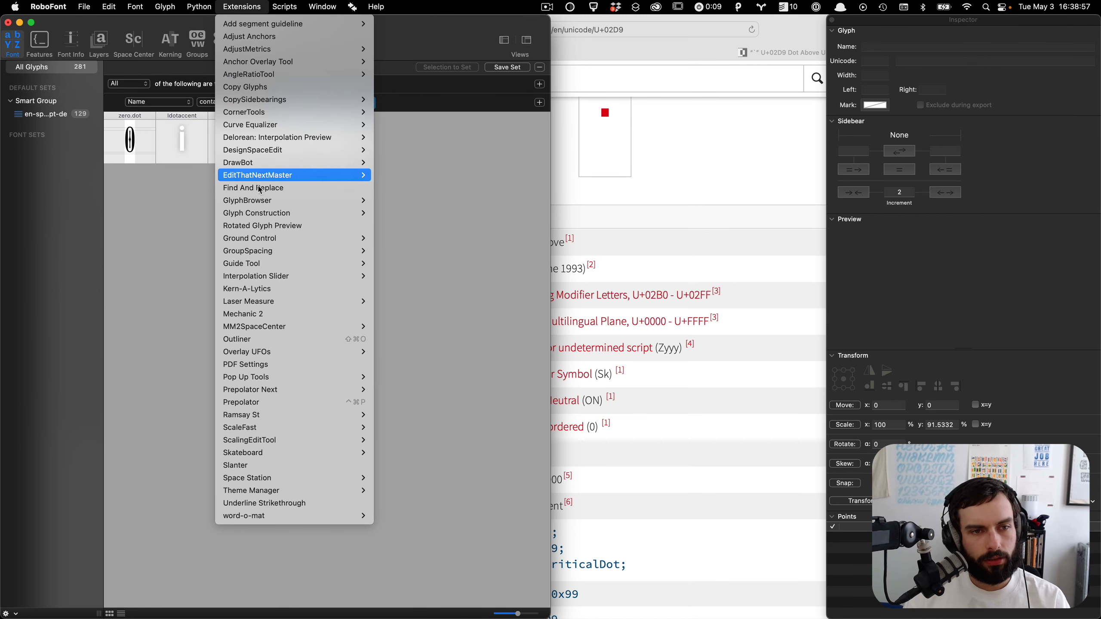
{"action": "mouse_move", "coordinate": [260, 200]}
{"action": "left_click", "coordinate": [392, 201]}
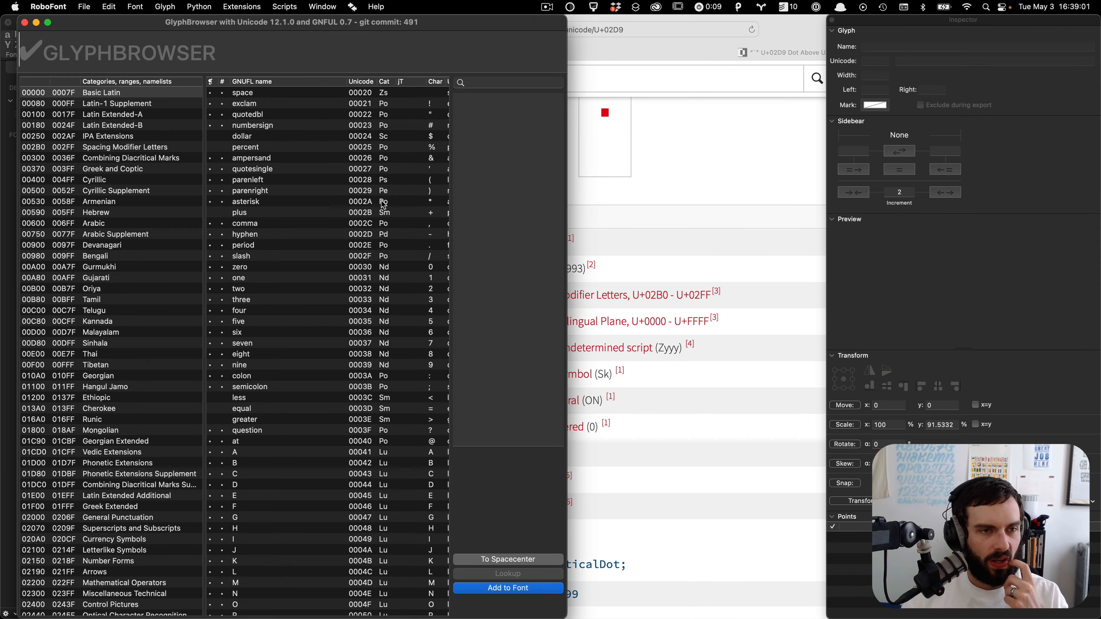
Step: Search GlyphBrowser for dotaccent and add the dotaccentcmb glyph (U+0307) to the font
{"action": "left_click", "coordinate": [493, 84]}
{"action": "type", "text": "dotaccent"}
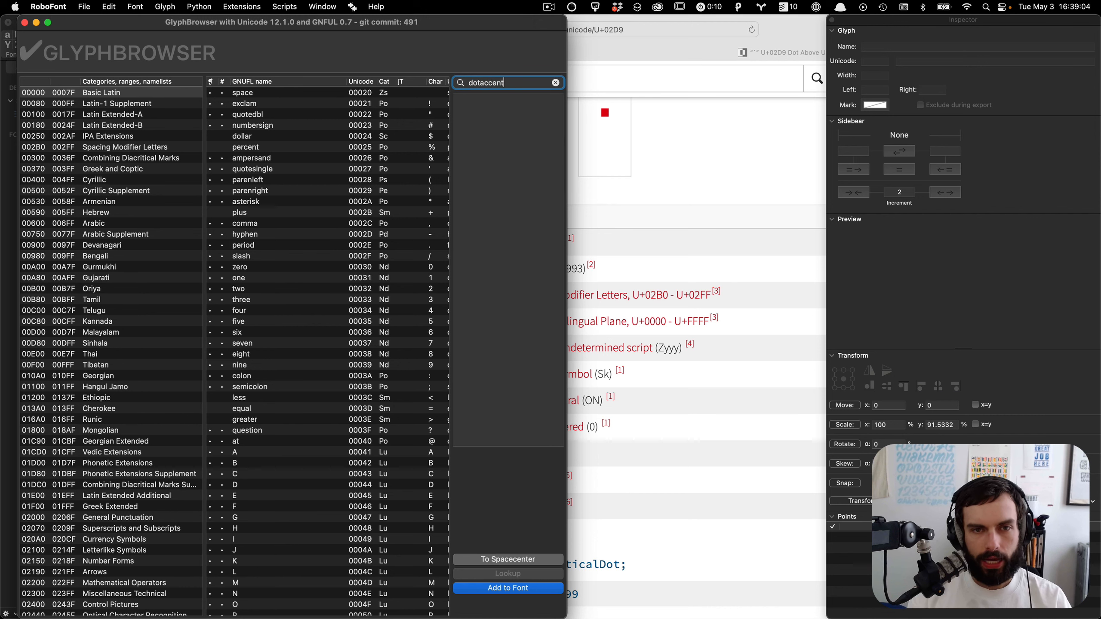
{"action": "key", "text": "Return"}
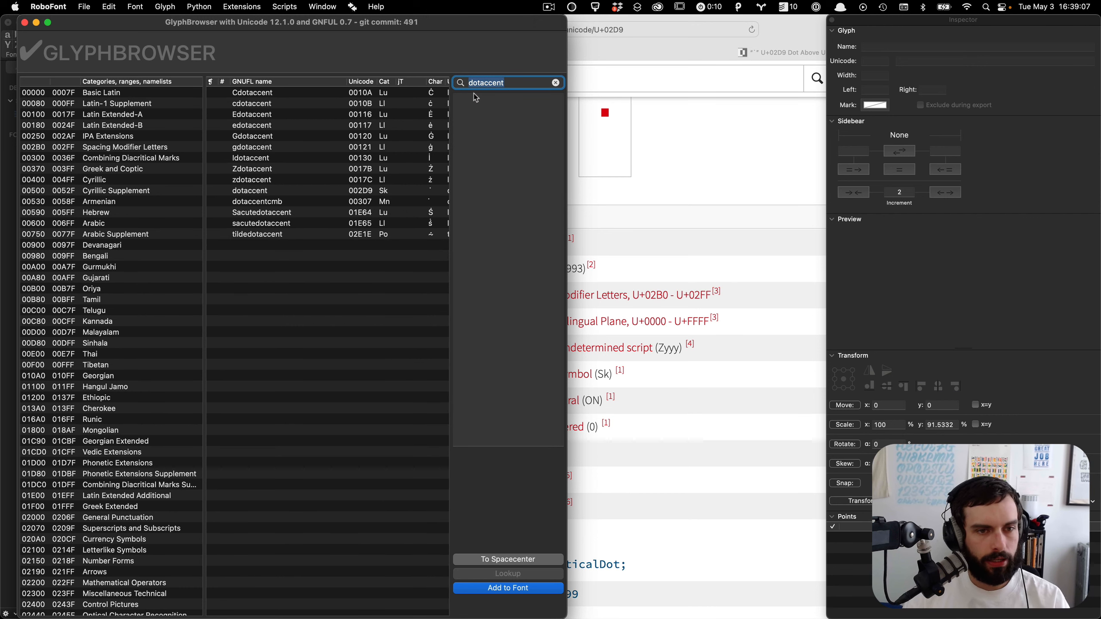
{"action": "left_click", "coordinate": [317, 202]}
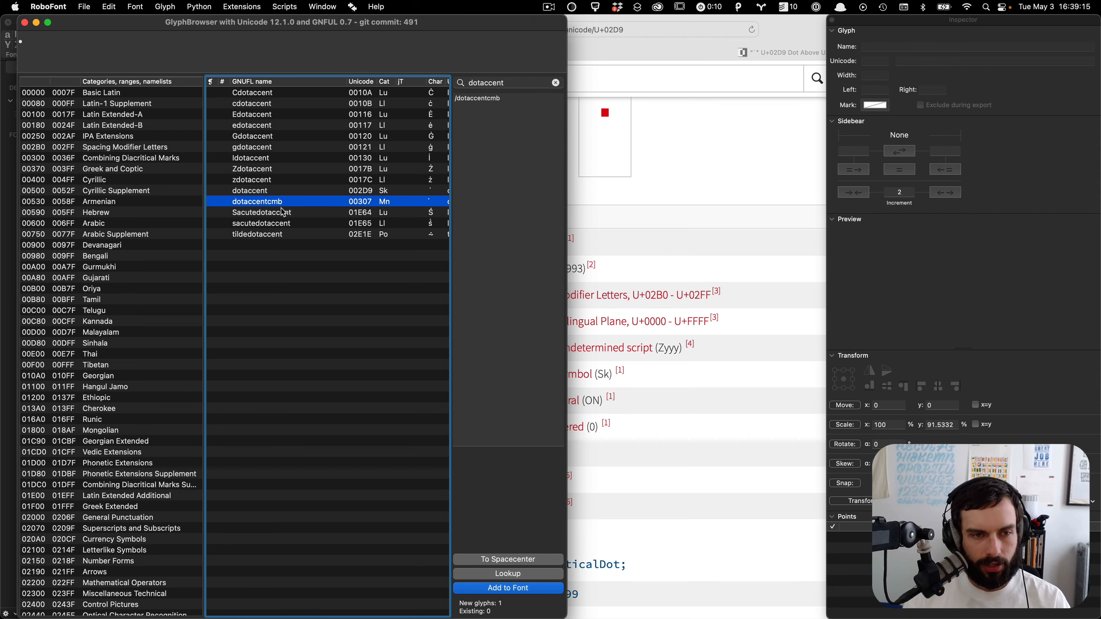
{"action": "left_click", "coordinate": [517, 592]}
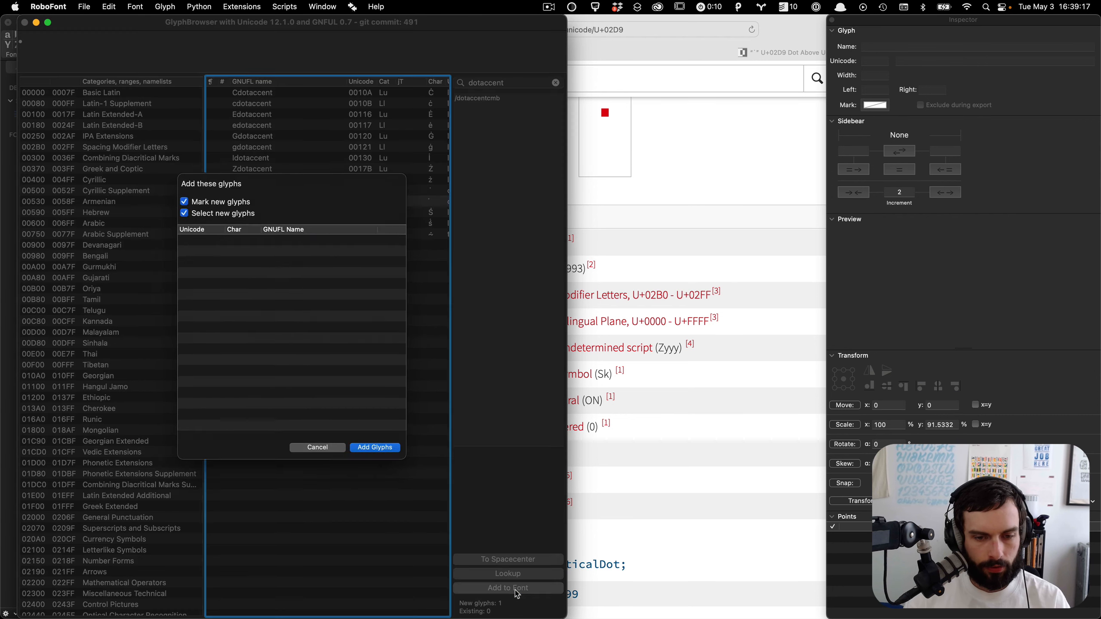
{"action": "left_click", "coordinate": [383, 449]}
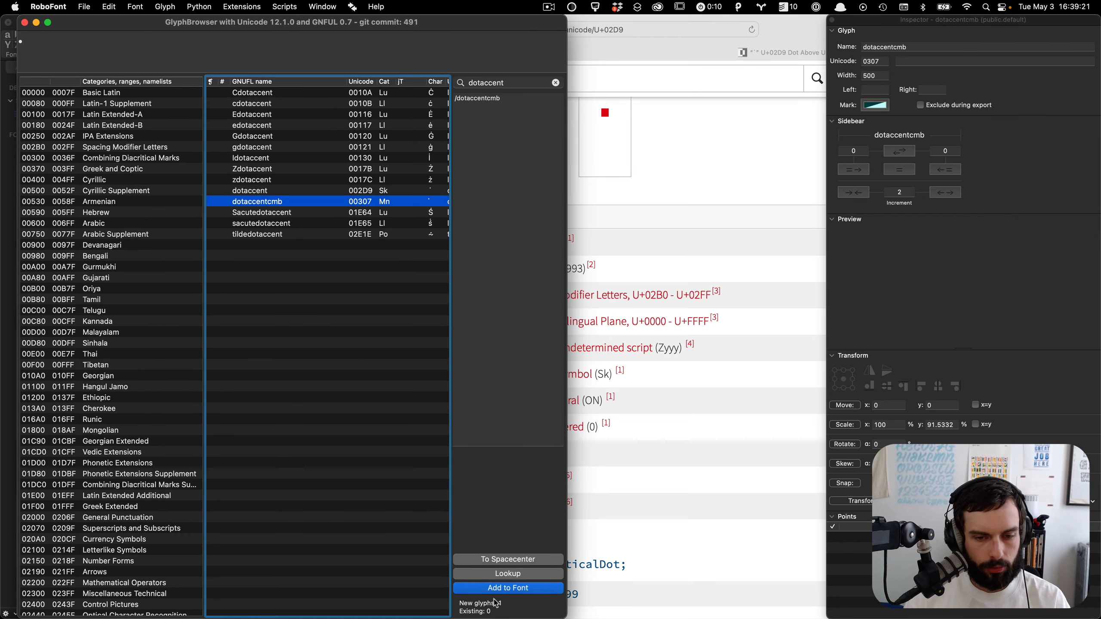
{"action": "left_click", "coordinate": [500, 591]}
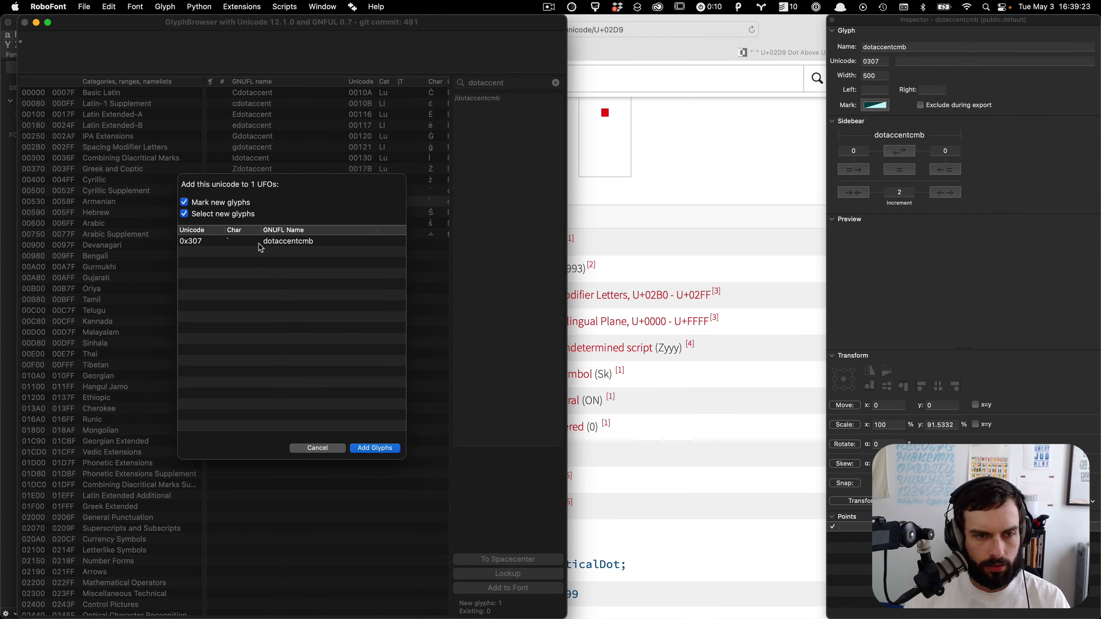
{"action": "left_click", "coordinate": [365, 449]}
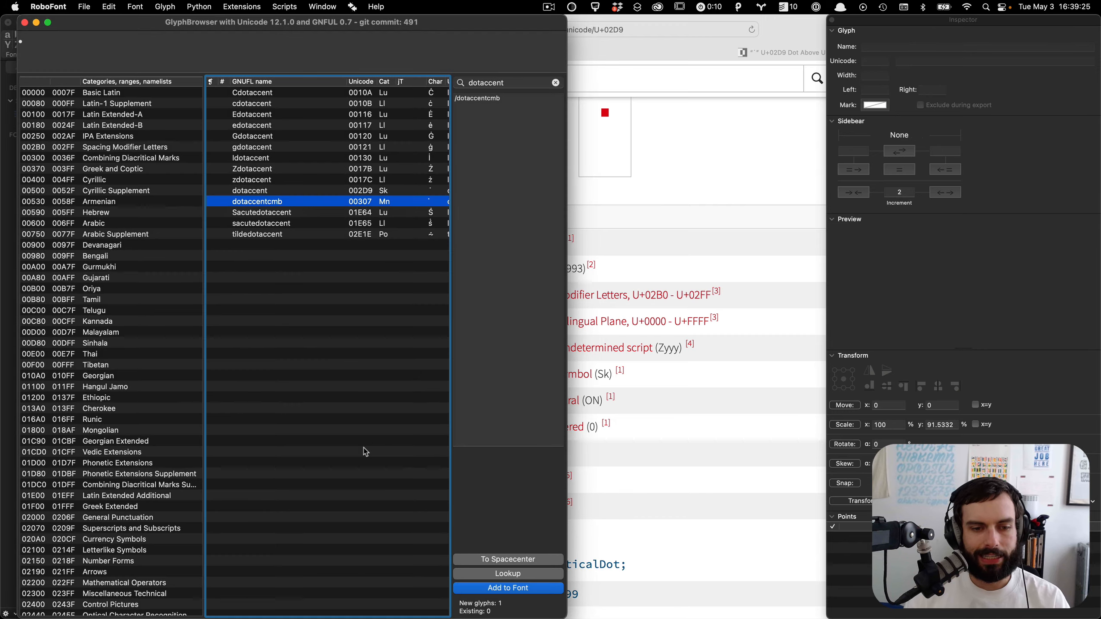
Step: Return to the font window and select the newly added dotaccentcmb glyph
{"action": "key", "text": "ctrl+Up"}
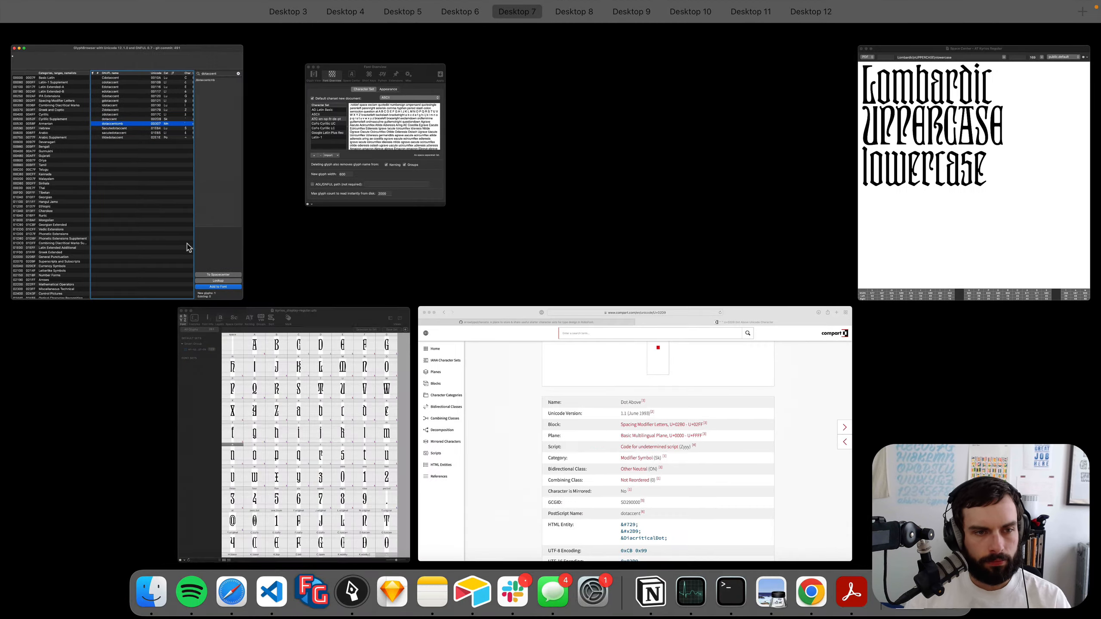
{"action": "left_click", "coordinate": [302, 365]}
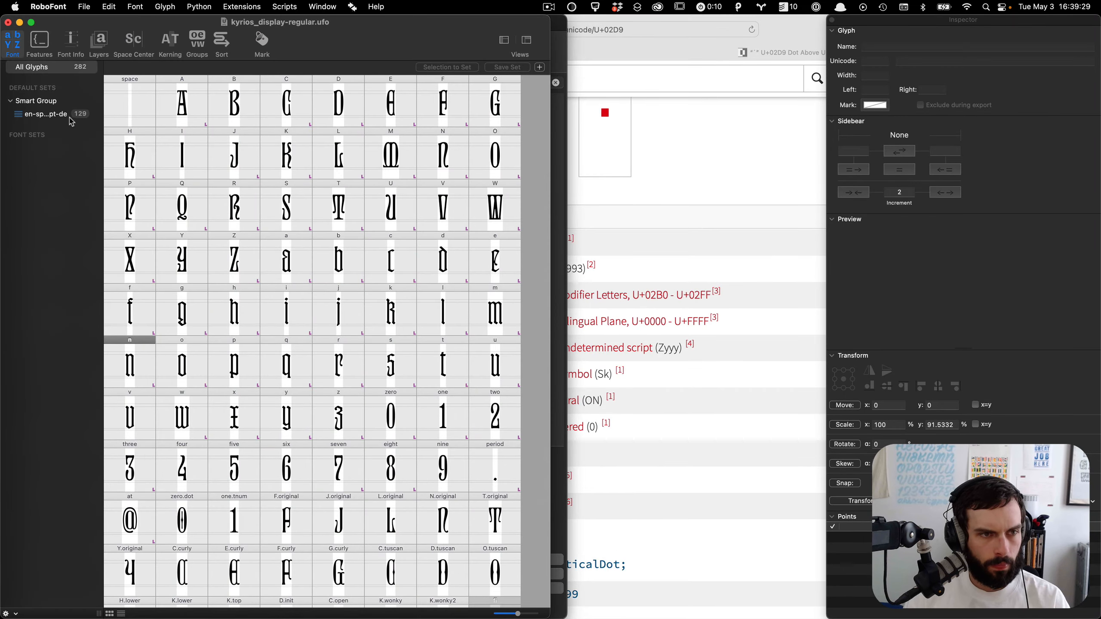
{"action": "scroll", "coordinate": [300, 319], "scroll_direction": "down", "scroll_amount": 20}
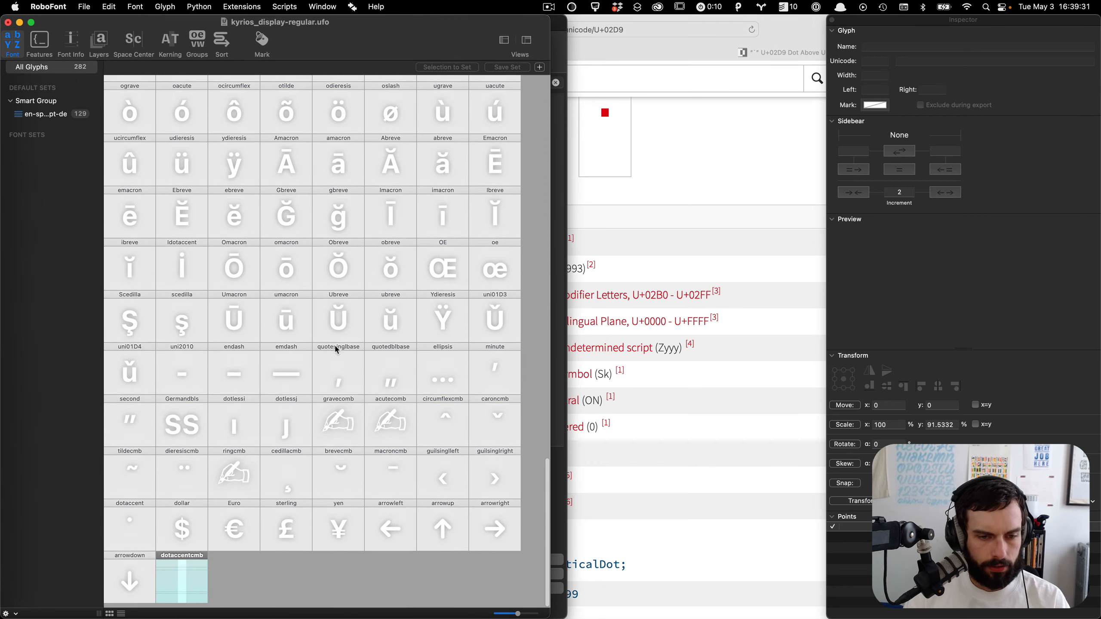
{"action": "left_click", "coordinate": [205, 597]}
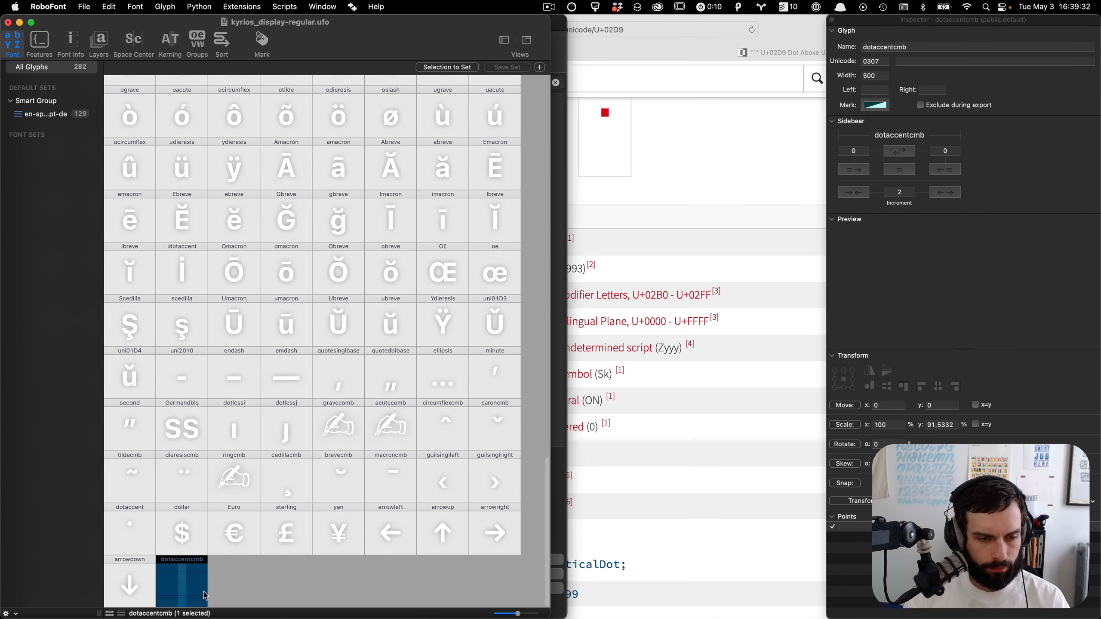
{"action": "left_click", "coordinate": [244, 599]}
{"action": "left_click", "coordinate": [196, 591]}
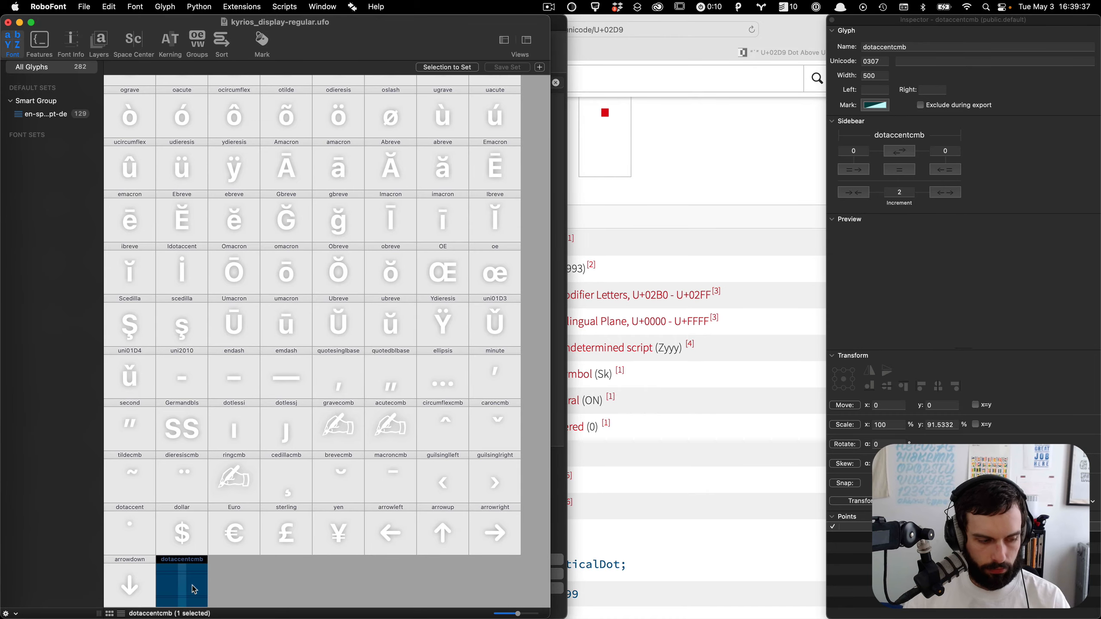
Step: In the Font Overview character set preferences, insert dotaccentcmb after macroncmb in ATC-en-sp-fr-de-pt, select the list and apply
{"action": "key", "text": "ctrl+Up"}
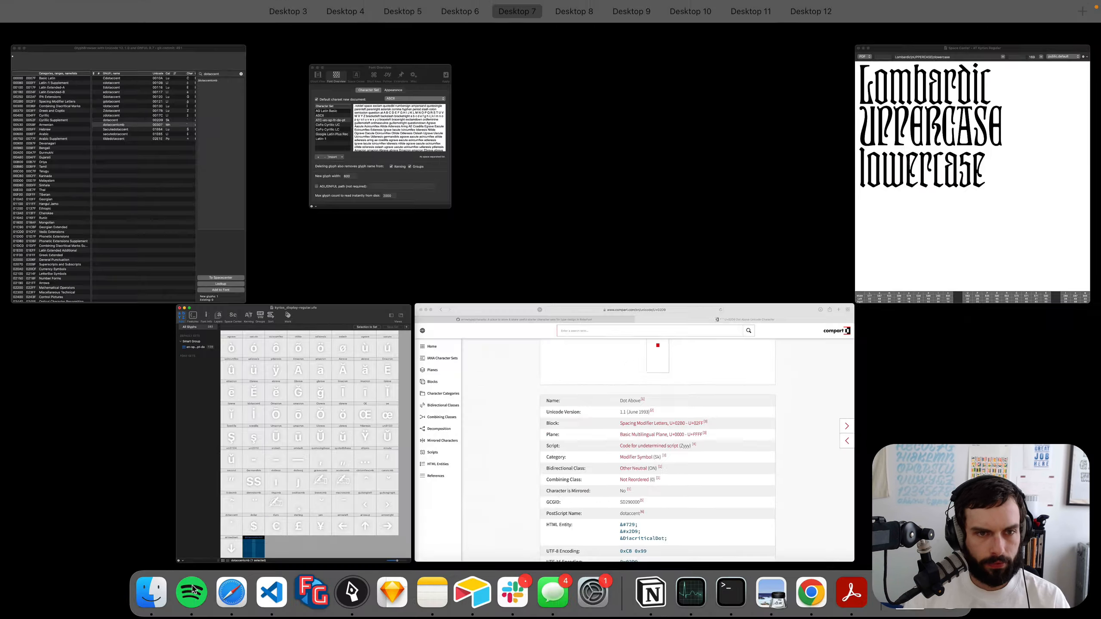
{"action": "left_click", "coordinate": [239, 452]}
{"action": "key", "text": "ctrl+Up"}
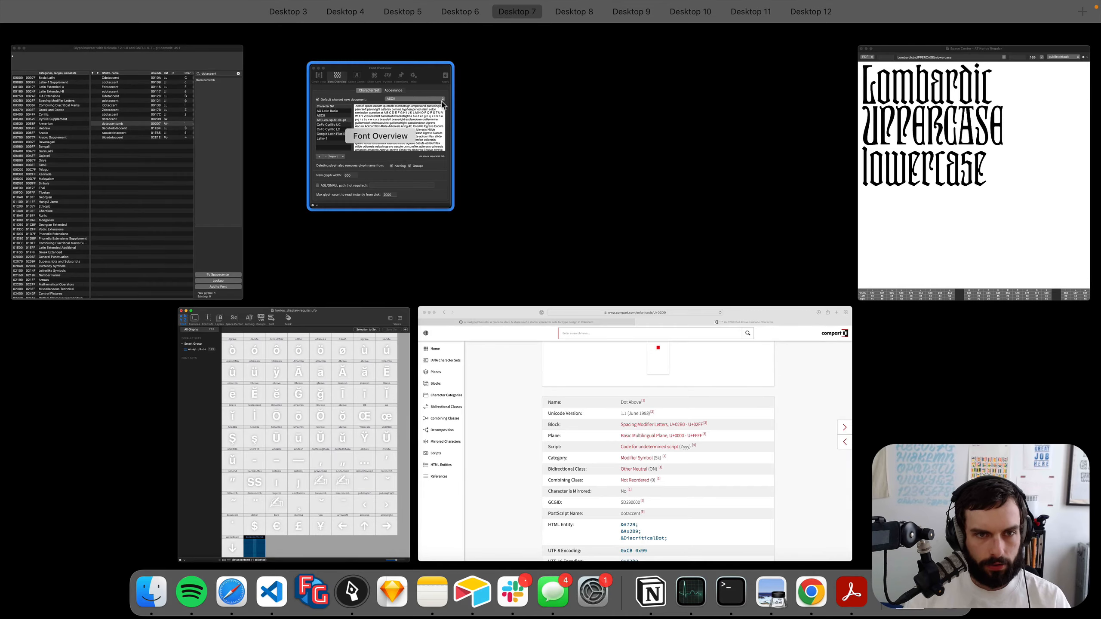
{"action": "left_click", "coordinate": [431, 113]}
{"action": "scroll", "coordinate": [431, 184], "scroll_direction": "down", "scroll_amount": 5}
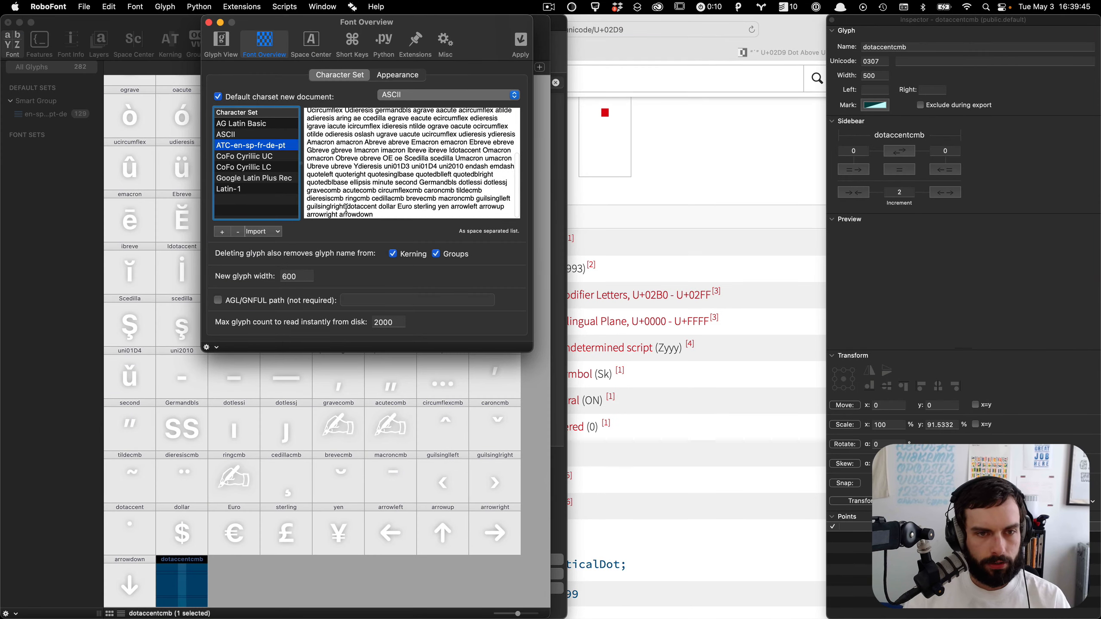
{"action": "left_click", "coordinate": [396, 215]}
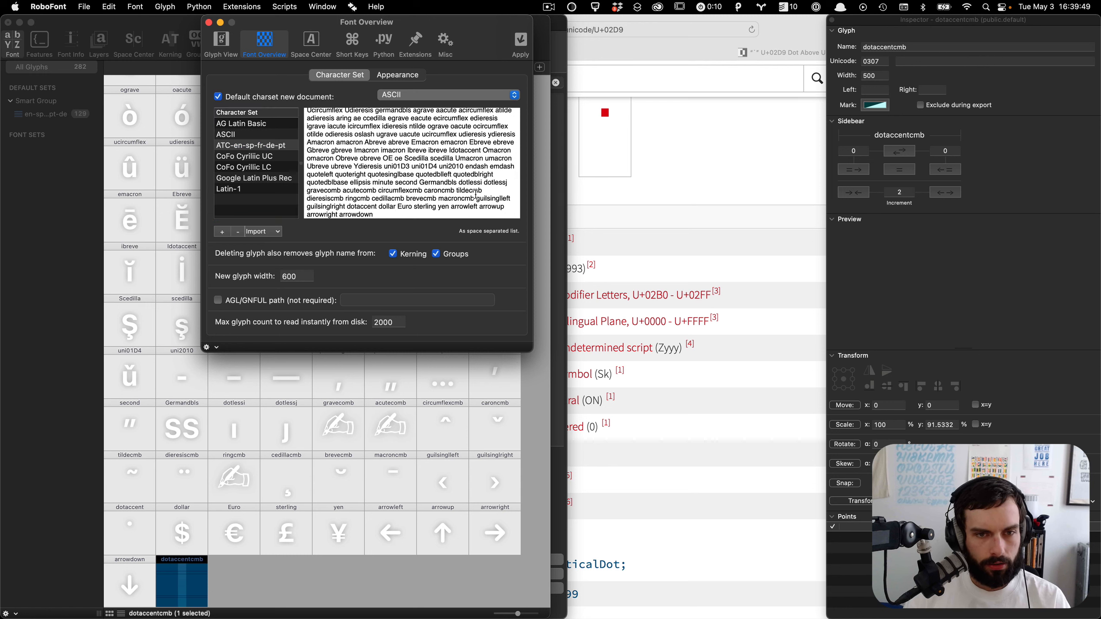
{"action": "double_click", "coordinate": [357, 207]}
{"action": "key", "text": "BackSpace"}
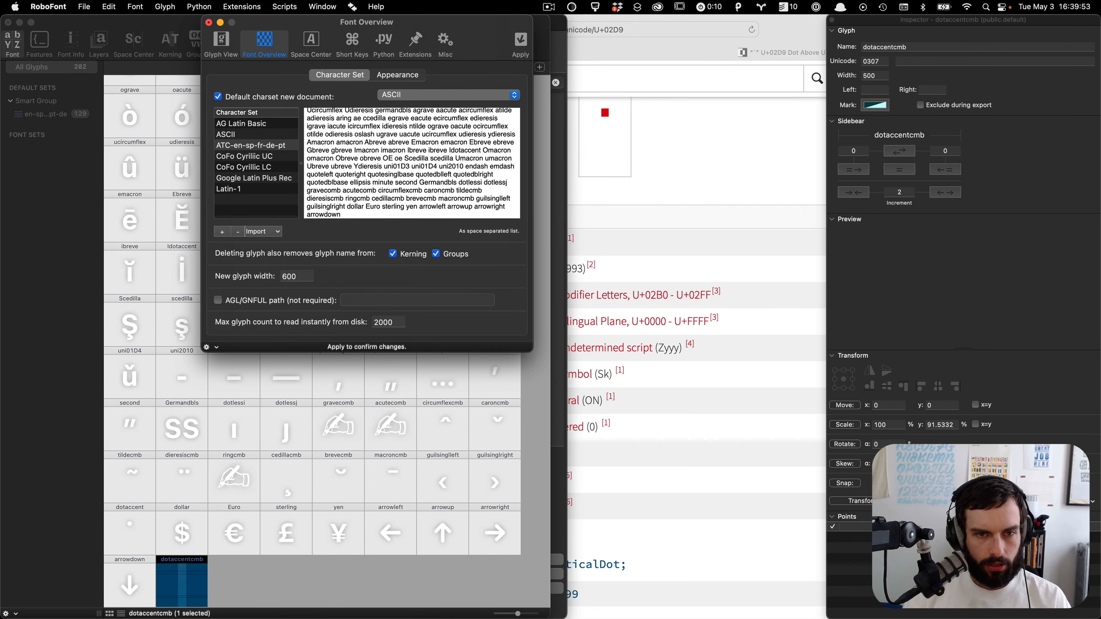
{"action": "left_click", "coordinate": [473, 196]}
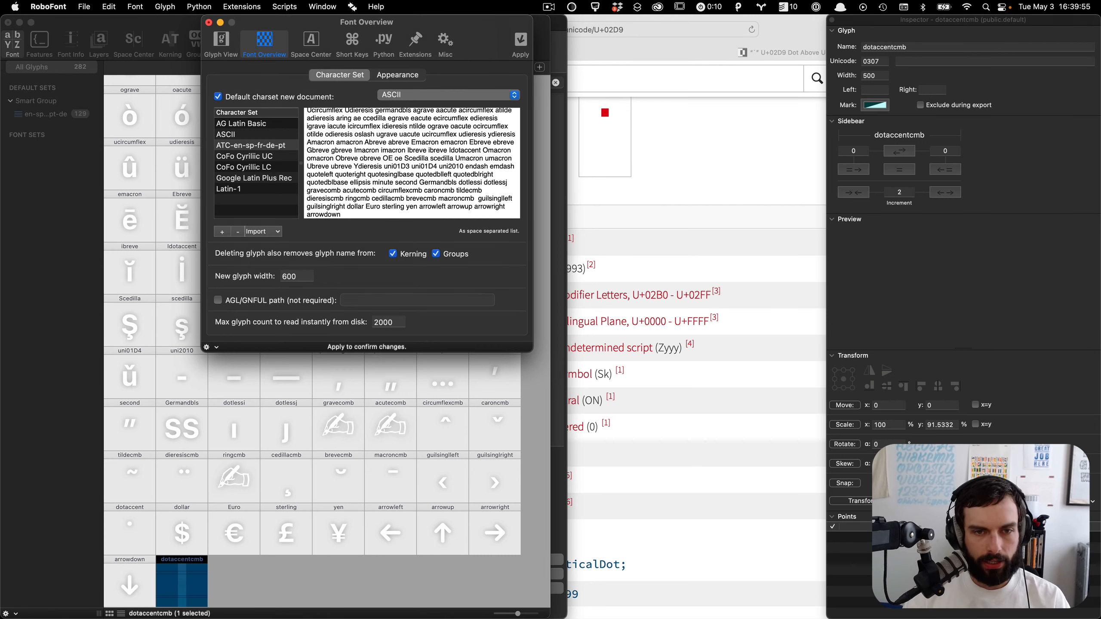
{"action": "type", "text": "dotaccentcmb guilsinglleft guilsinglright dollar Euro sterling yen"}
{"action": "key", "text": "super+a"}
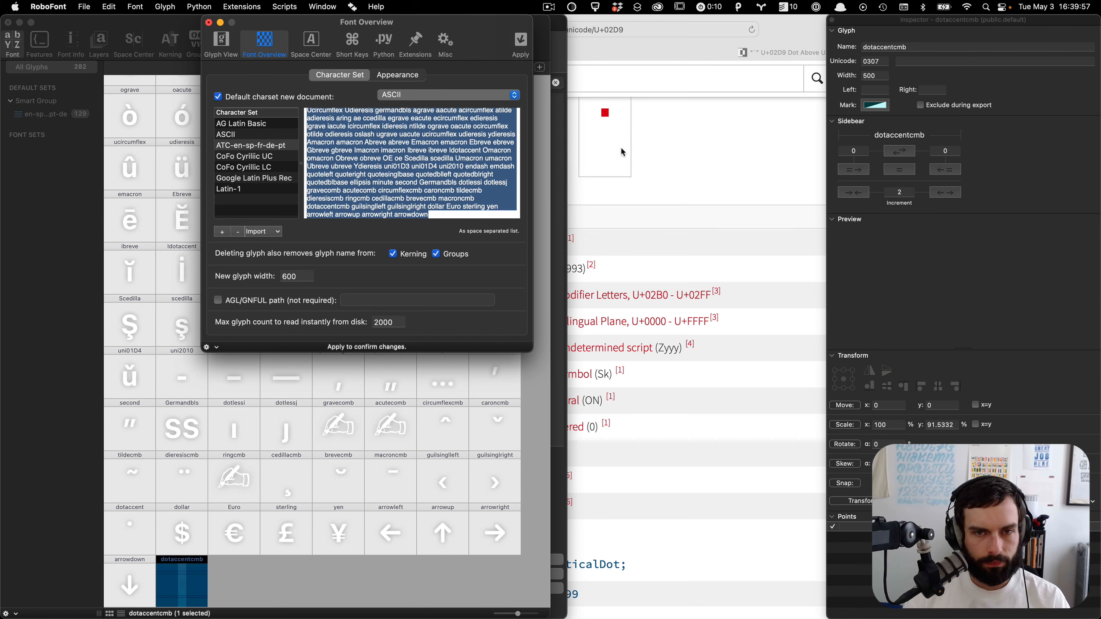
{"action": "left_click", "coordinate": [520, 43]}
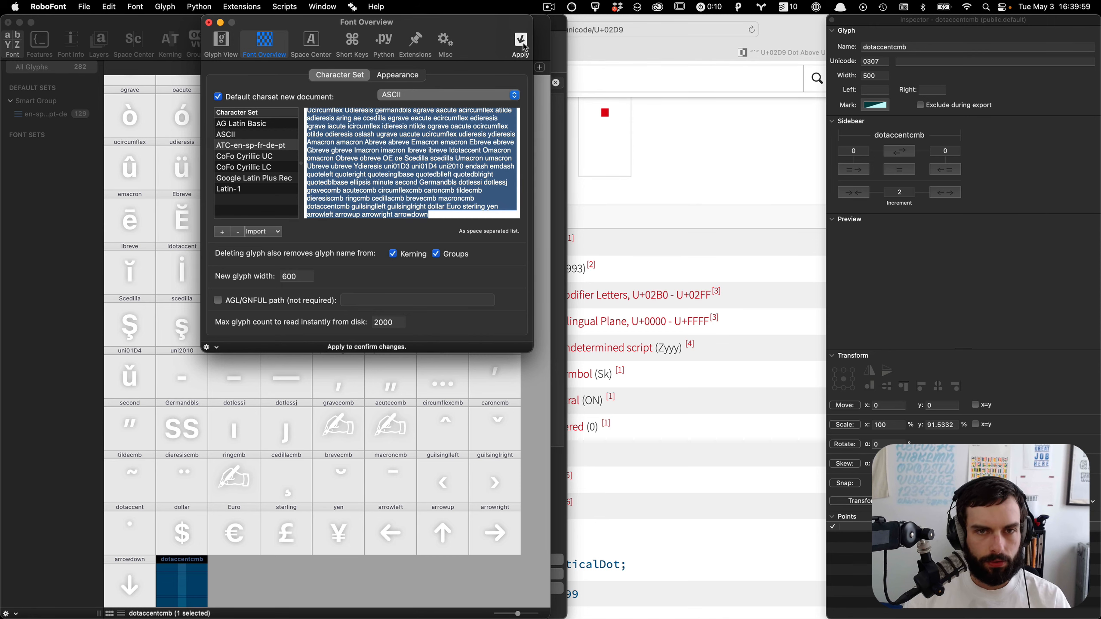
Step: Open the ATC-en-sp-fr-pt-de.txt file in the arrowtype/charsets repository's character-sets folder on GitHub
{"action": "left_click", "coordinate": [721, 166]}
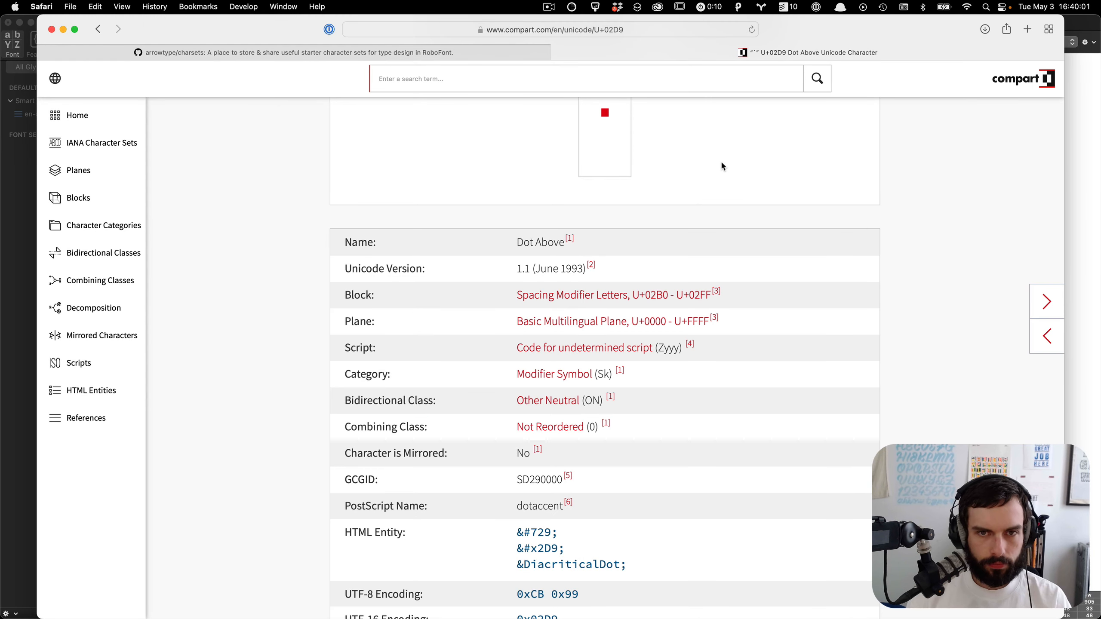
{"action": "left_click", "coordinate": [351, 49]}
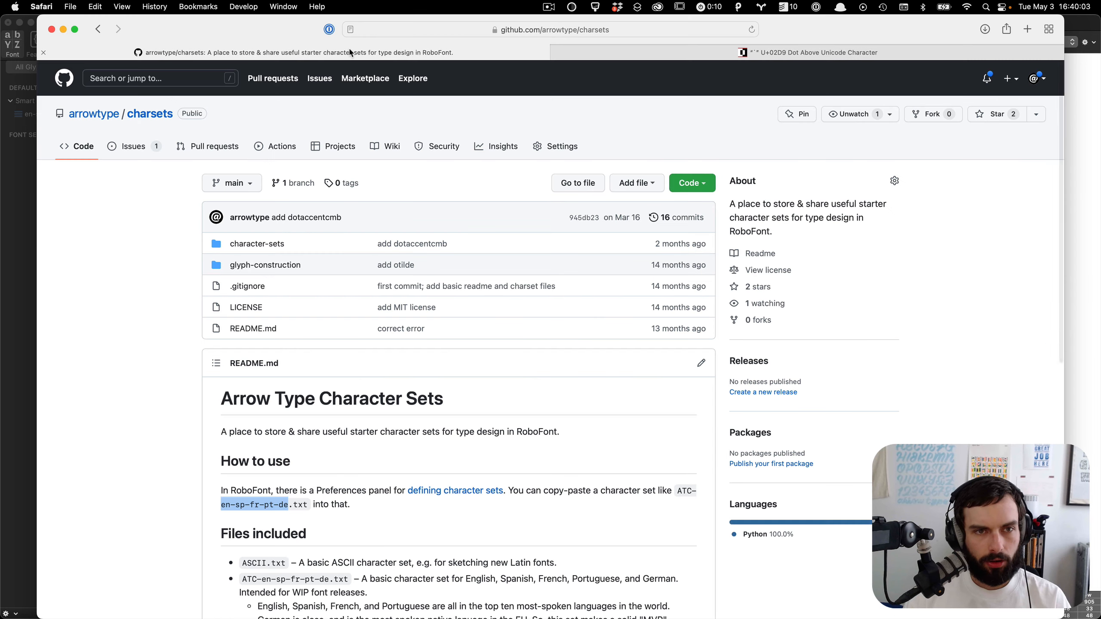
{"action": "left_click", "coordinate": [266, 244]}
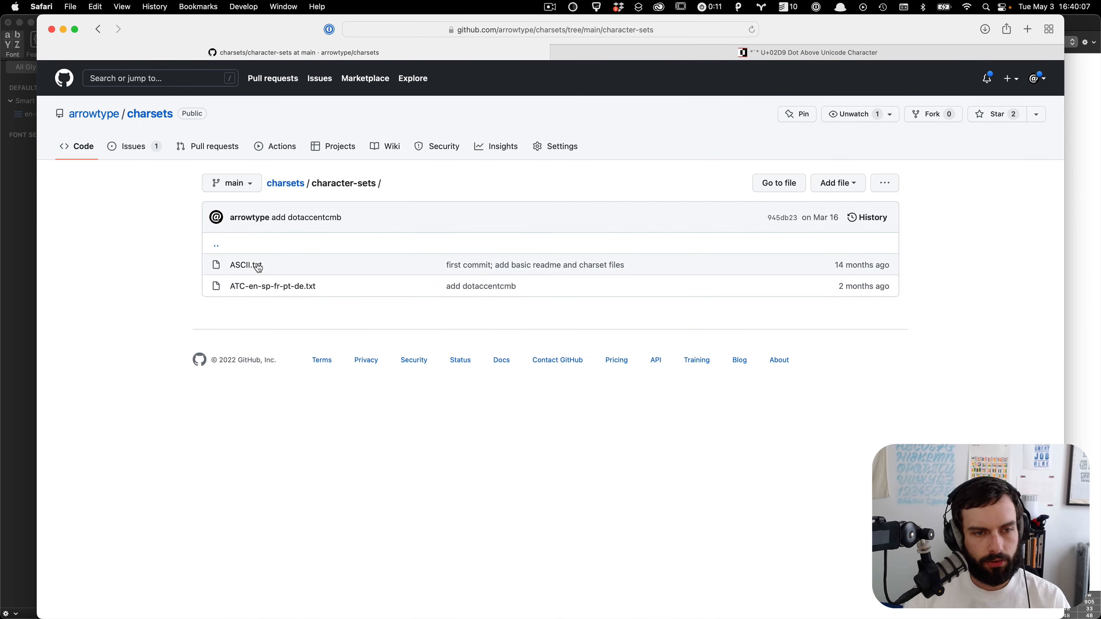
{"action": "left_click", "coordinate": [269, 287]}
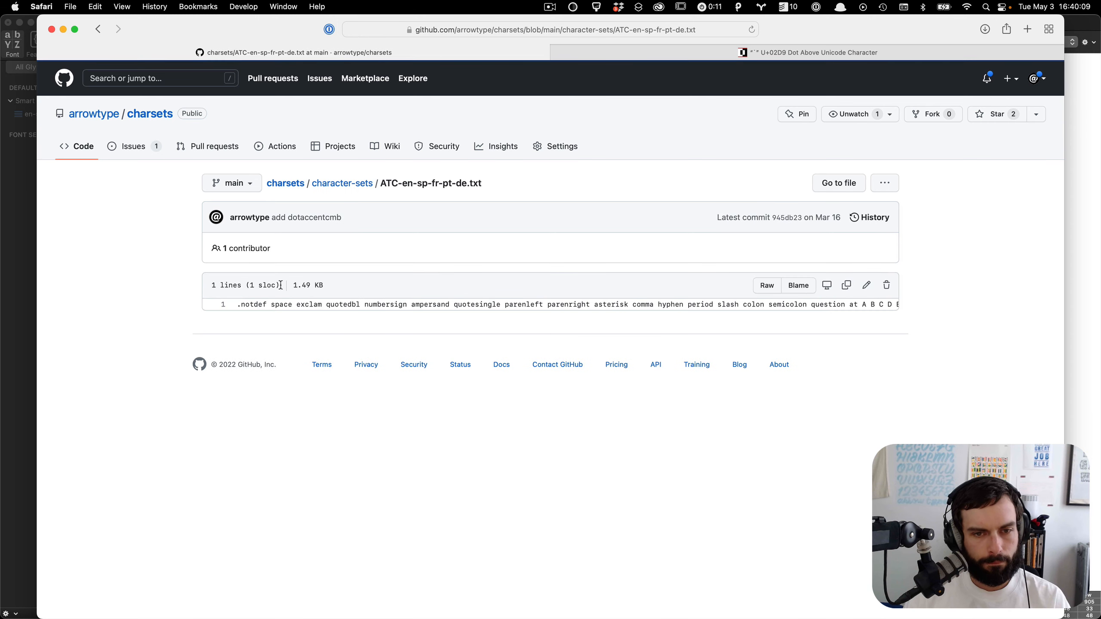
Step: Edit the file on GitHub and rename the dotaccent entry to dotaccentcmb
{"action": "left_click", "coordinate": [866, 285]}
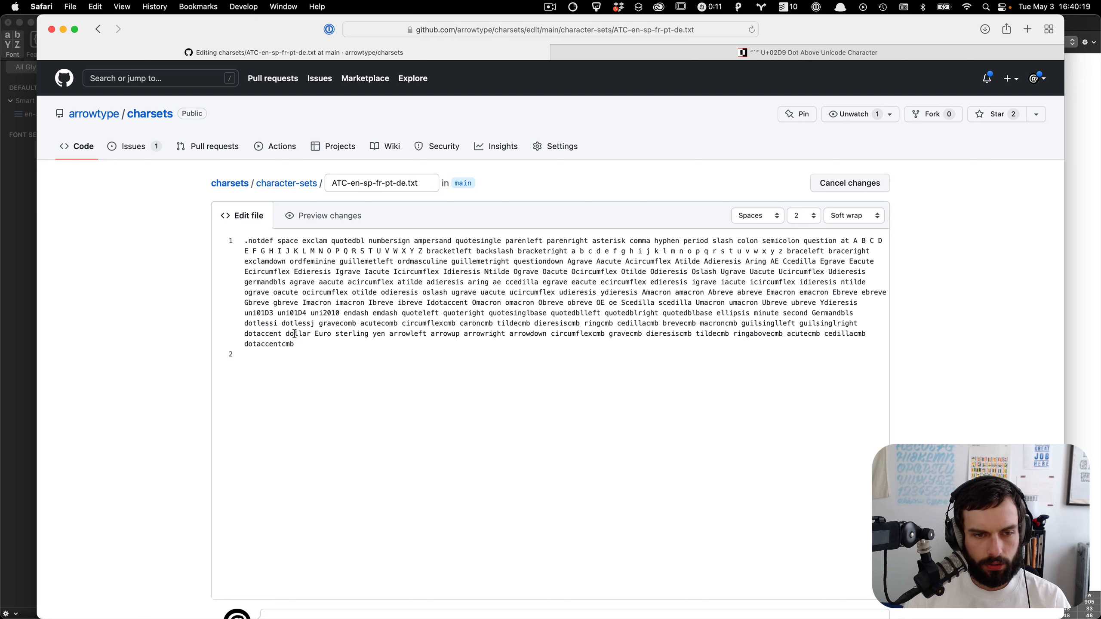
{"action": "key", "text": "super+a"}
{"action": "key", "text": "super+v"}
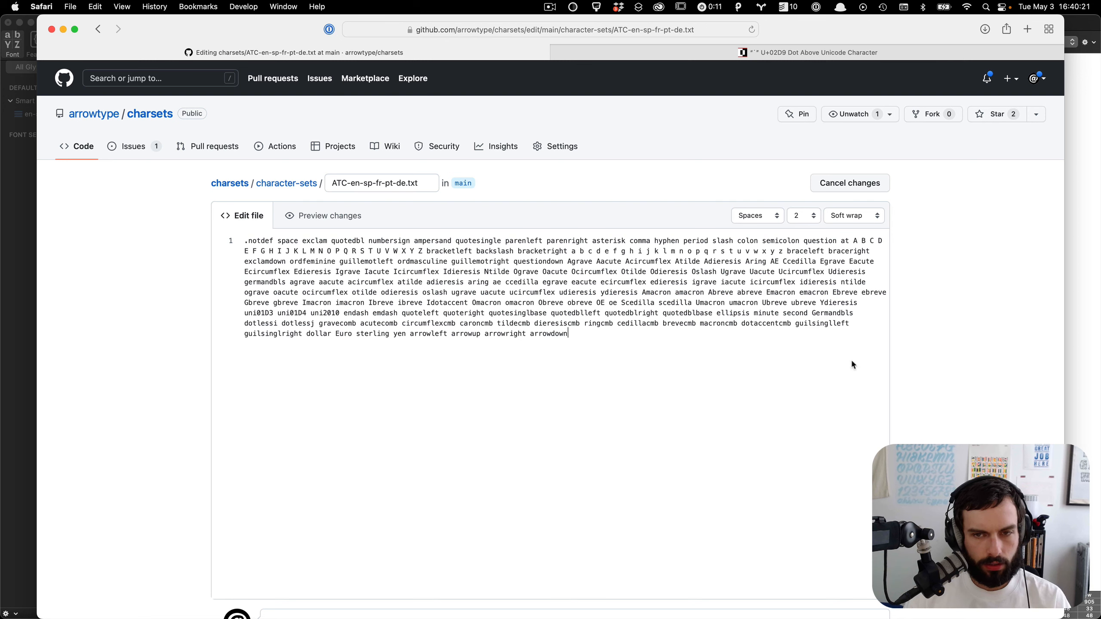
{"action": "key", "text": "super+z"}
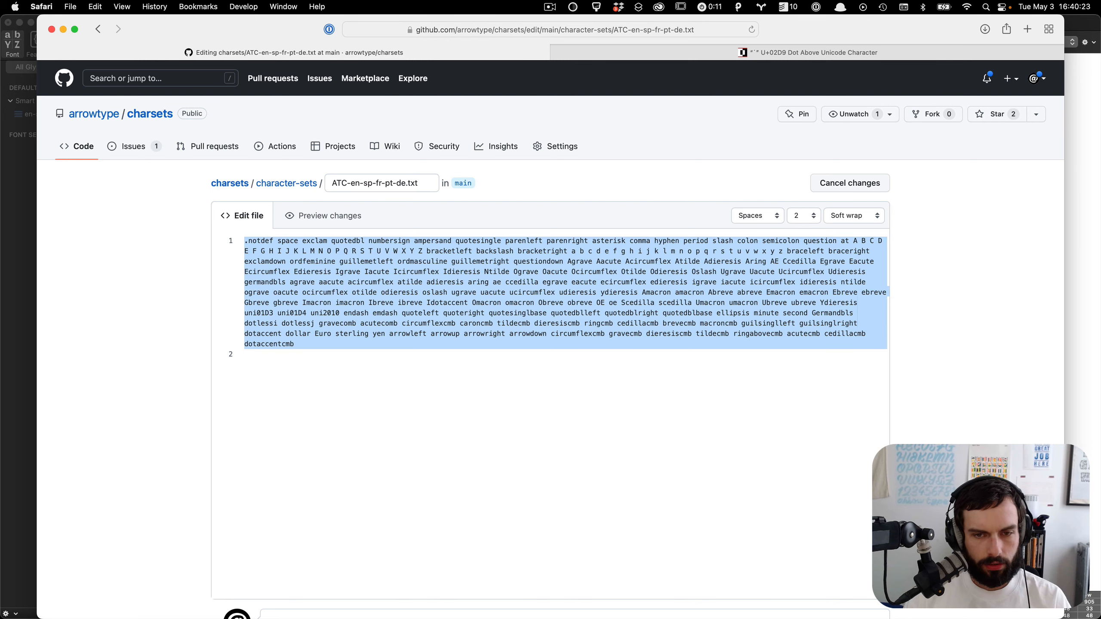
{"action": "left_click", "coordinate": [335, 390]}
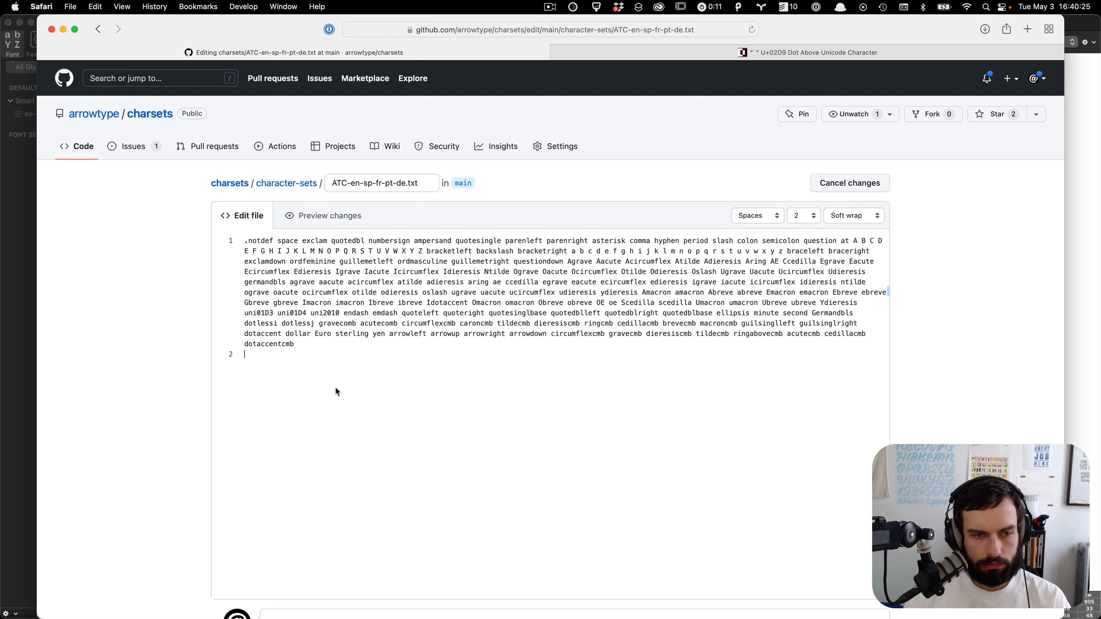
{"action": "left_click", "coordinate": [282, 333]}
{"action": "type", "text": "cmb"}
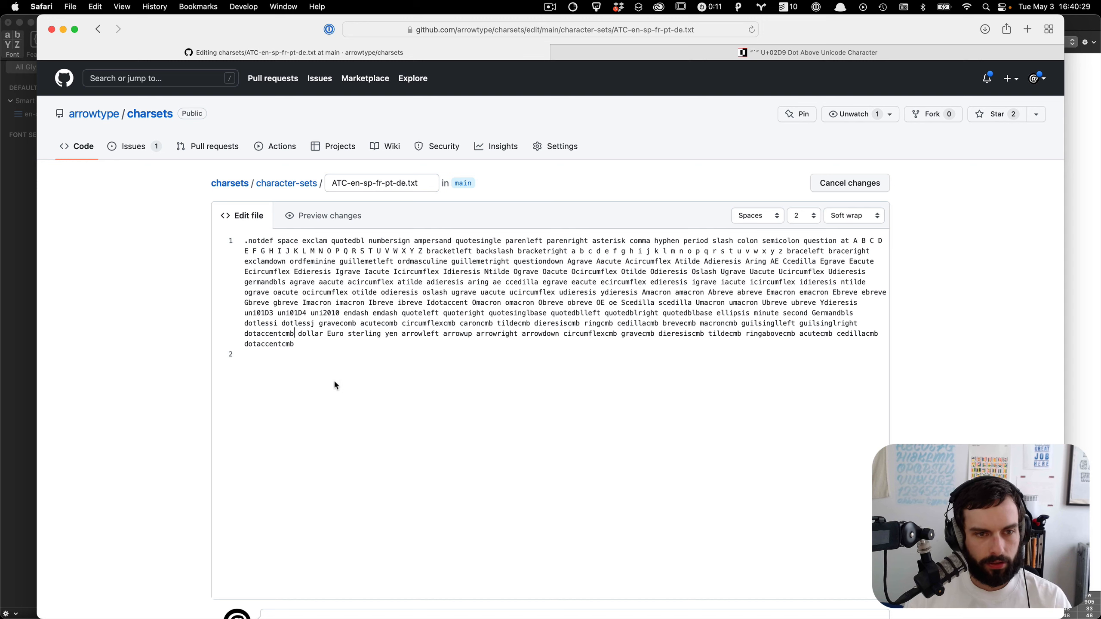
Step: Commit the edited ATC-en-sp-fr-pt-de.txt file directly to the main branch
{"action": "key", "text": "super+a"}
{"action": "scroll", "coordinate": [252, 384], "scroll_direction": "down", "scroll_amount": 3}
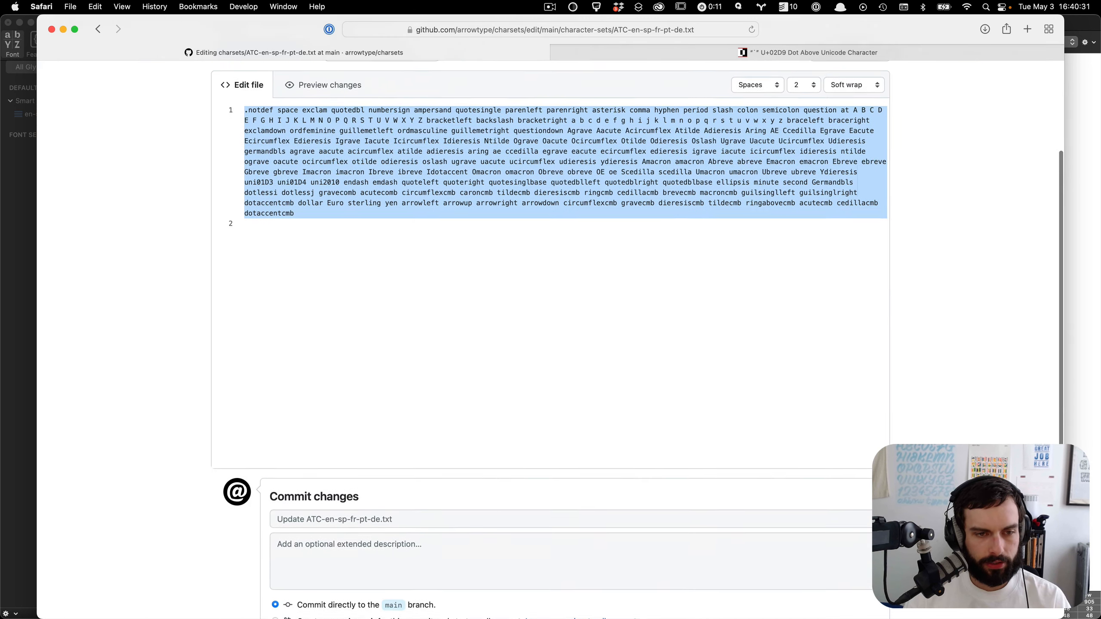
{"action": "scroll", "coordinate": [156, 381], "scroll_direction": "down", "scroll_amount": 3}
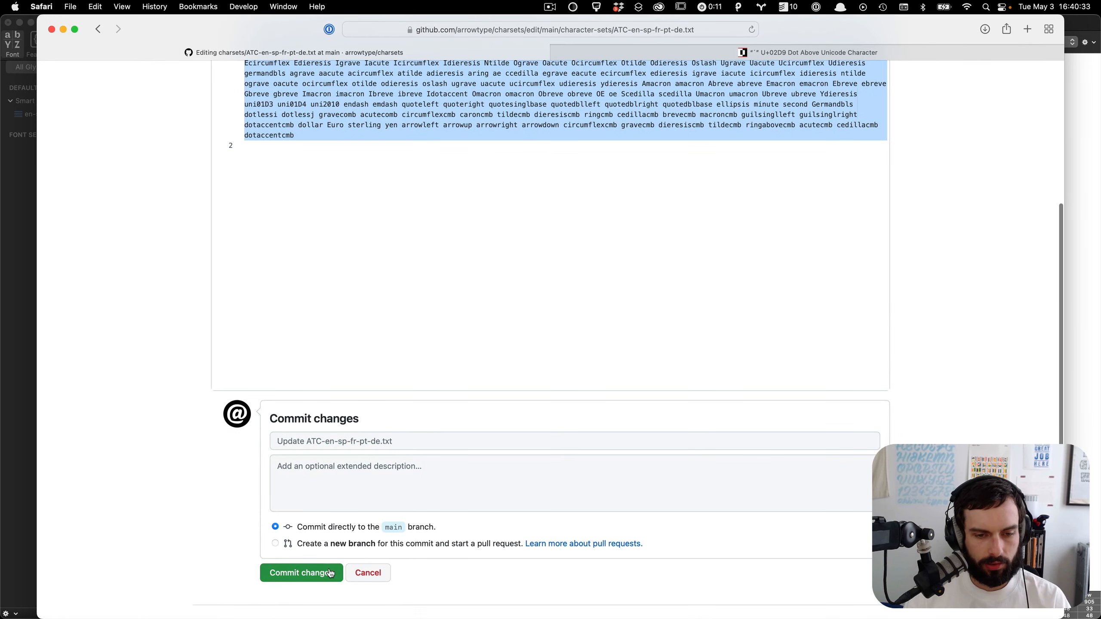
{"action": "left_click", "coordinate": [319, 572]}
Step: Try pasting the GitHub list into the ATC-en-sp-fr-de-pt character set and applying it, then undo the paste
{"action": "key", "text": "super+Tab"}
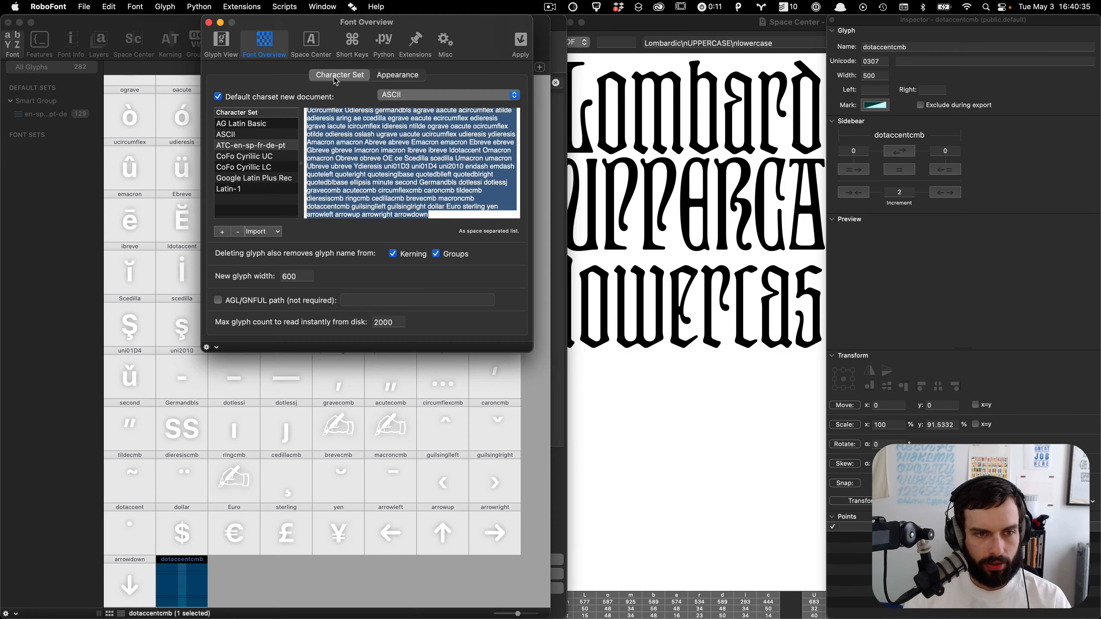
{"action": "left_click", "coordinate": [325, 133]}
{"action": "key", "text": "super+a"}
{"action": "key", "text": "super+v"}
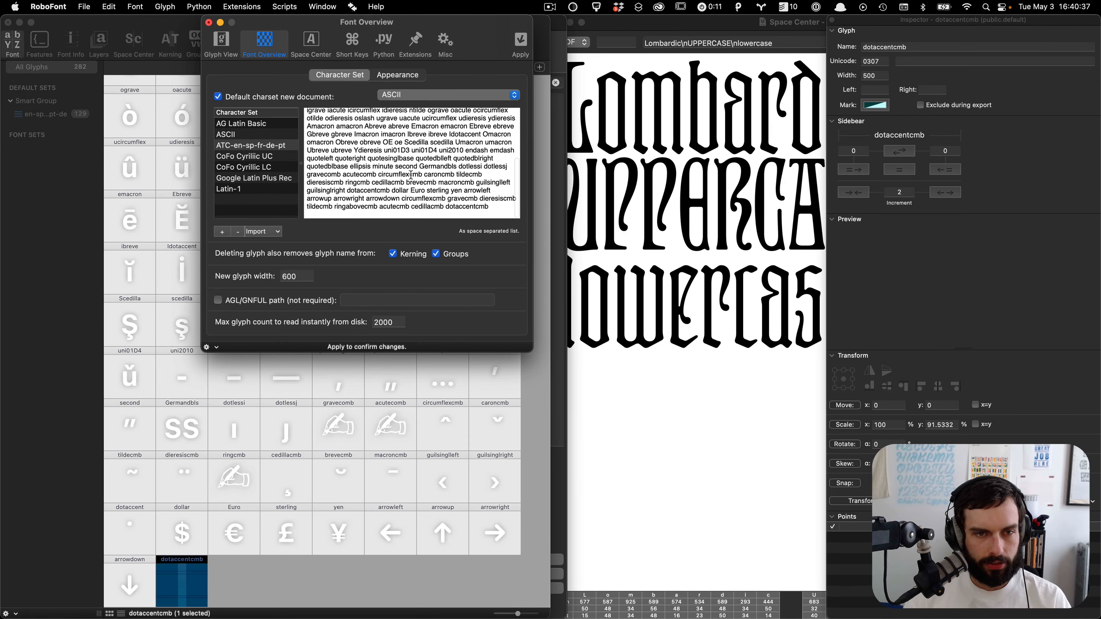
{"action": "left_click", "coordinate": [520, 43]}
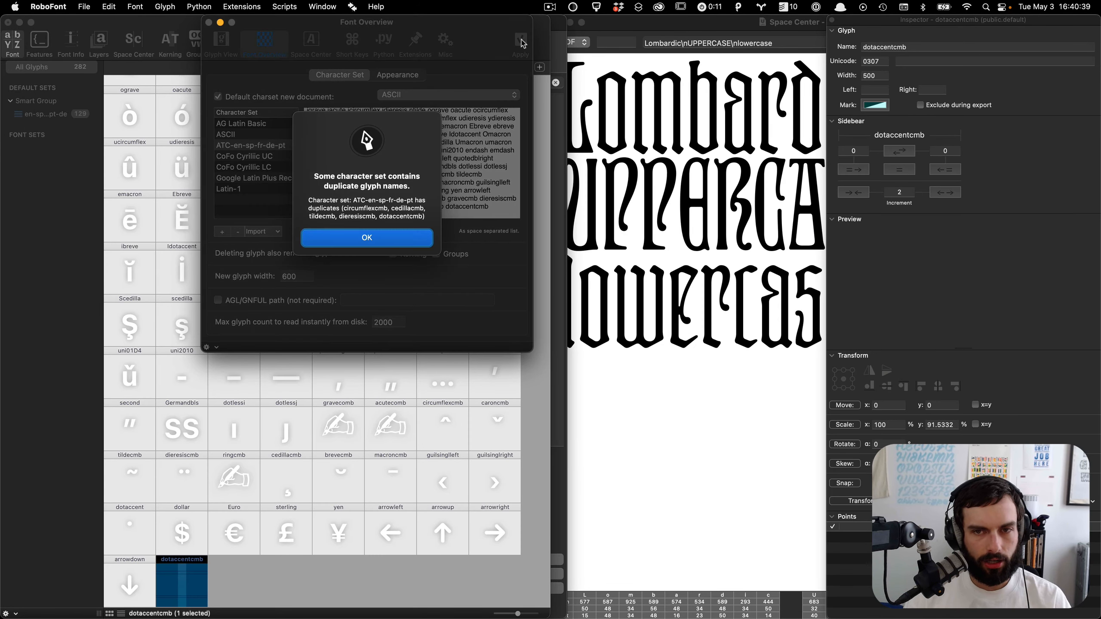
{"action": "left_click", "coordinate": [387, 240]}
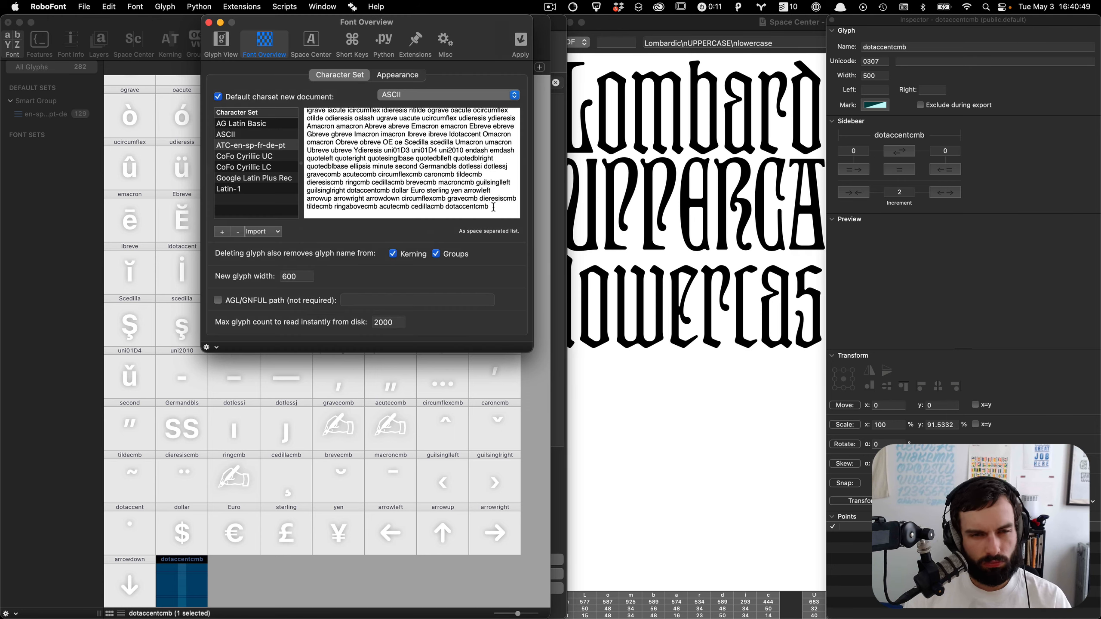
{"action": "key", "text": "super+z"}
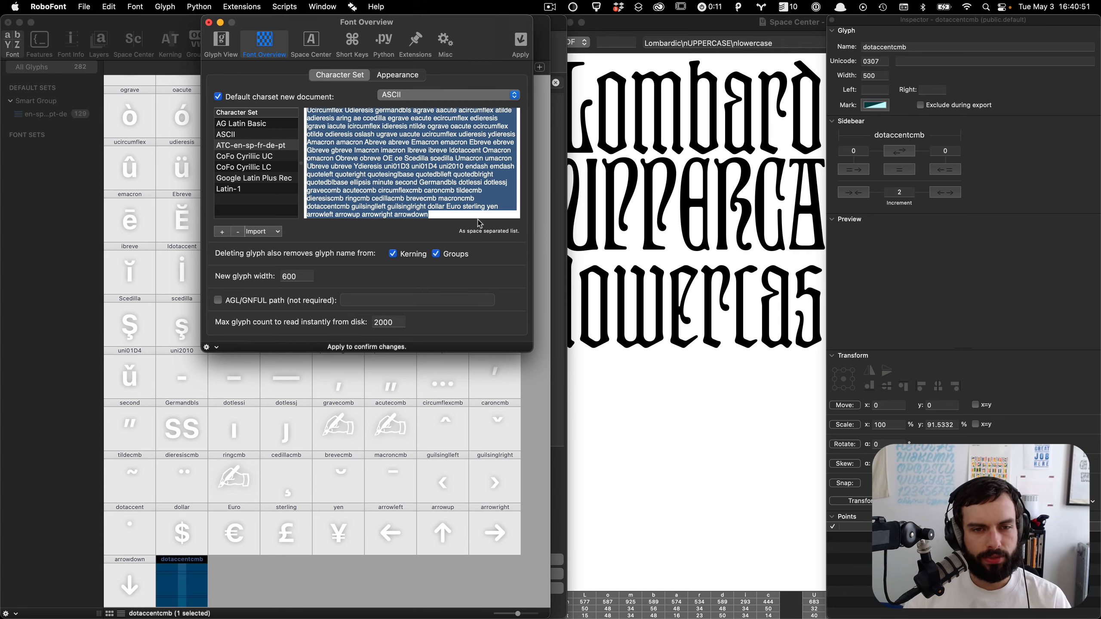
Step: Edit ATC-en-sp-fr-pt-de.txt on GitHub again, replace its contents with the RoboFont character set list and commit
{"action": "key", "text": "super+Tab"}
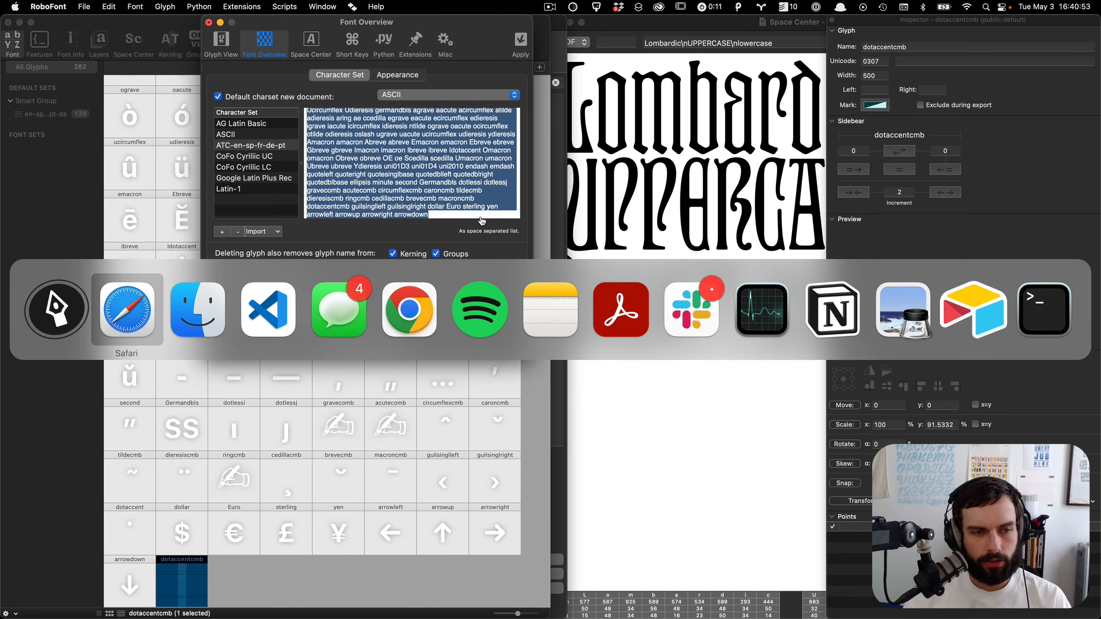
{"action": "key", "text": "super+Tab"}
{"action": "key", "text": "super+Tab"}
{"action": "key", "text": "super+Tab"}
{"action": "key", "text": "super+Tab"}
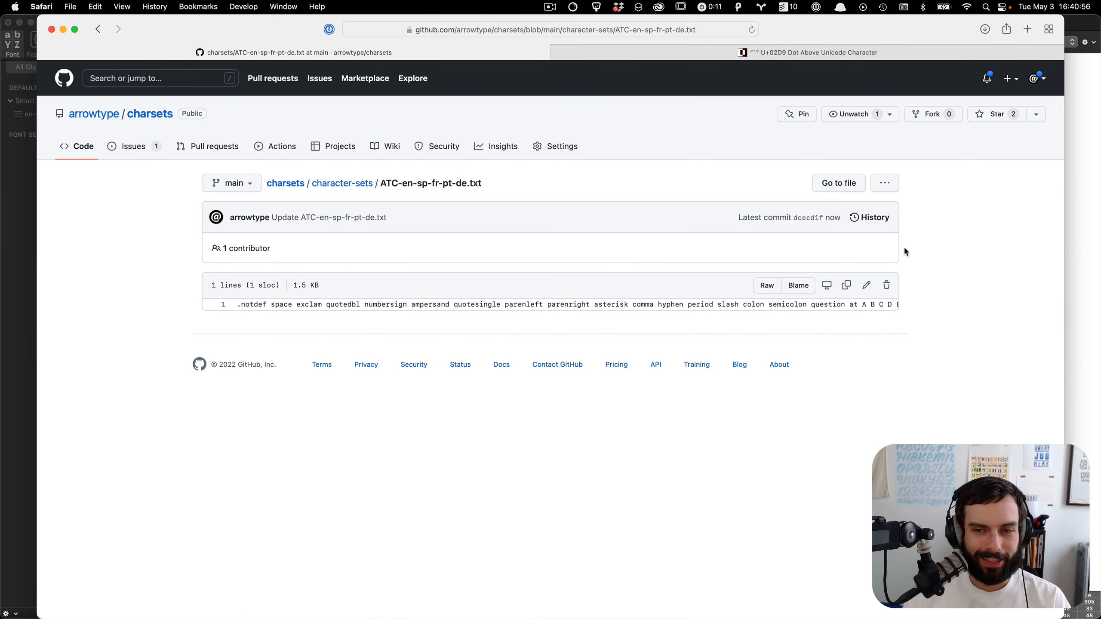
{"action": "left_click", "coordinate": [866, 285]}
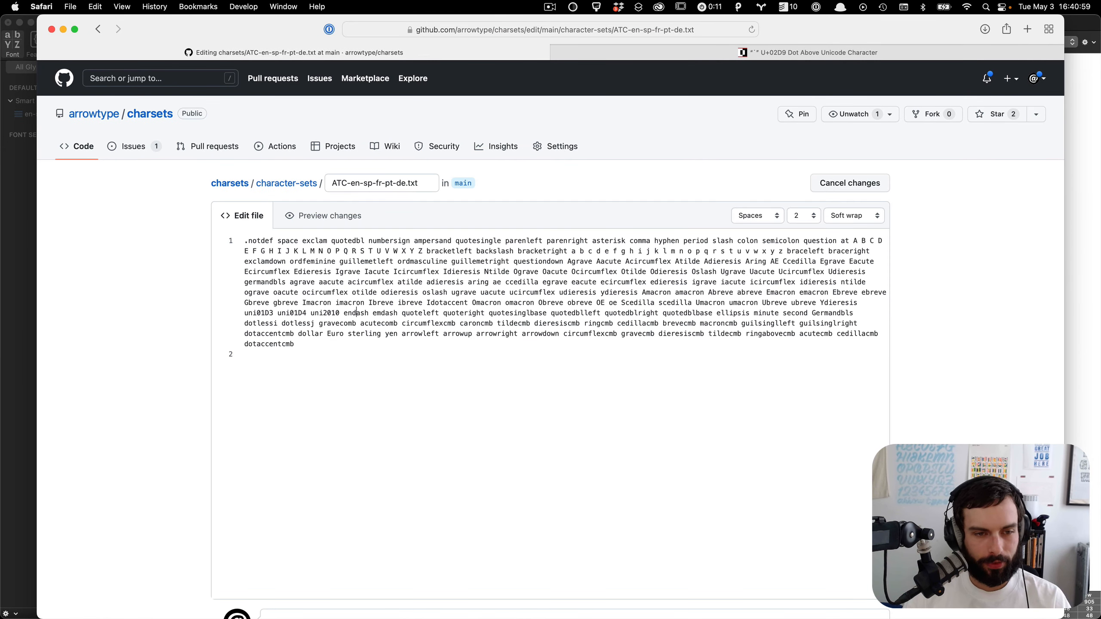
{"action": "key", "text": "super+a"}
{"action": "type", "text": ".notdef space exclam quotedbl numbersign ampersand quotesingle parenleft parenright asterisk comma hyphen period slash colon semicolon question at A B C D E F G H I J K L M N O P Q R S T U V W X Y Z bracketleft backslash bracketright a b c d e f g h i j k l m n o p q r s t u v w x y z braceleft braceright exclamdown ordfeminine guillemotleft ordmasculine guillemotright questiondown Agrave Aacute Acircumflex Atilde Adieresis Aring AE Ccedilla Egrave Eacute Ecircumflex Edieresis Igrave Iacute Icircumflex Idieresis Ntilde Ograve Oacute Ocircumflex Otilde Odieresis Oslash Ugrave Uacute Ucircumflex Udieresis germandbls agrave aacute acircumflex atilde adieresis aring ae ccedilla egrave eacute ecircumflex edieresis igrave iacute icircumflex idieresis ntilde ograve oacute ocircumflex otilde odieresis oslash ugrave uacute ucircumflex udieresis ydieresis Amacron amacron Abreve abreve Emacron emacron Ebreve ebreve Gbreve gbreve Imacron imacron Ibreve ibreve Idotaccent Omacron omacron Obreve obreve OE oe Scedilla scedilla Umacron umacron Ubreve ubreve Ydieresis uni01D3 uni01D4 uni2010 endash emdash quoteleft quoteright quotesinglbase quotedblleft quotedblright quotedblbase ellipsis minute second Germandbls dotlessi dotlessj gravecomb acutecomb circumflexcmb caroncmb tildecmb dieresiscmb ringcmb cedillacmb brevecmb macroncmb dotaccentcmb guilsinglleft guilsinglright dollar Euro sterling yen arrowleft arrowup arrowright arrowdown"}
{"action": "scroll", "coordinate": [104, 347], "scroll_direction": "down", "scroll_amount": 5}
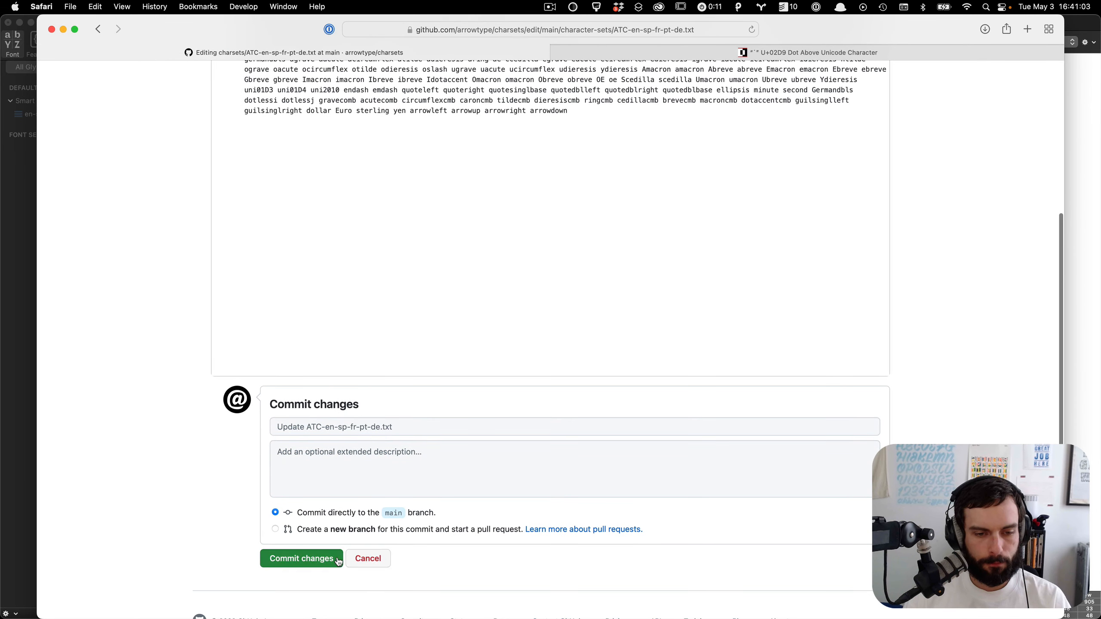
{"action": "left_click", "coordinate": [336, 568]}
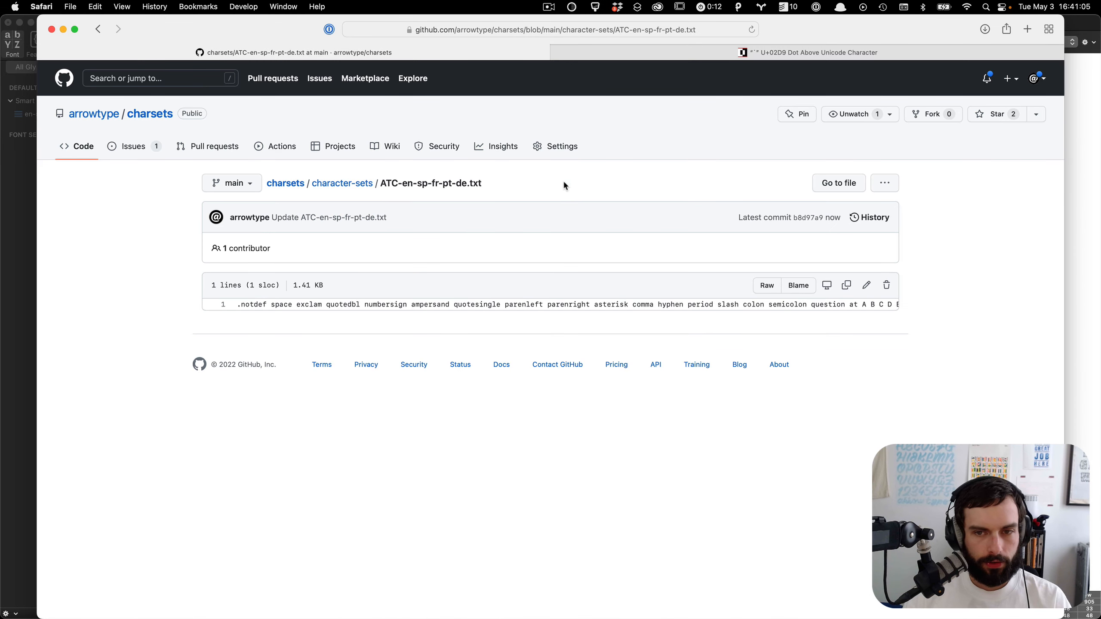
Step: Open the file's history and review the diff of the latest commit
{"action": "left_click", "coordinate": [875, 218]}
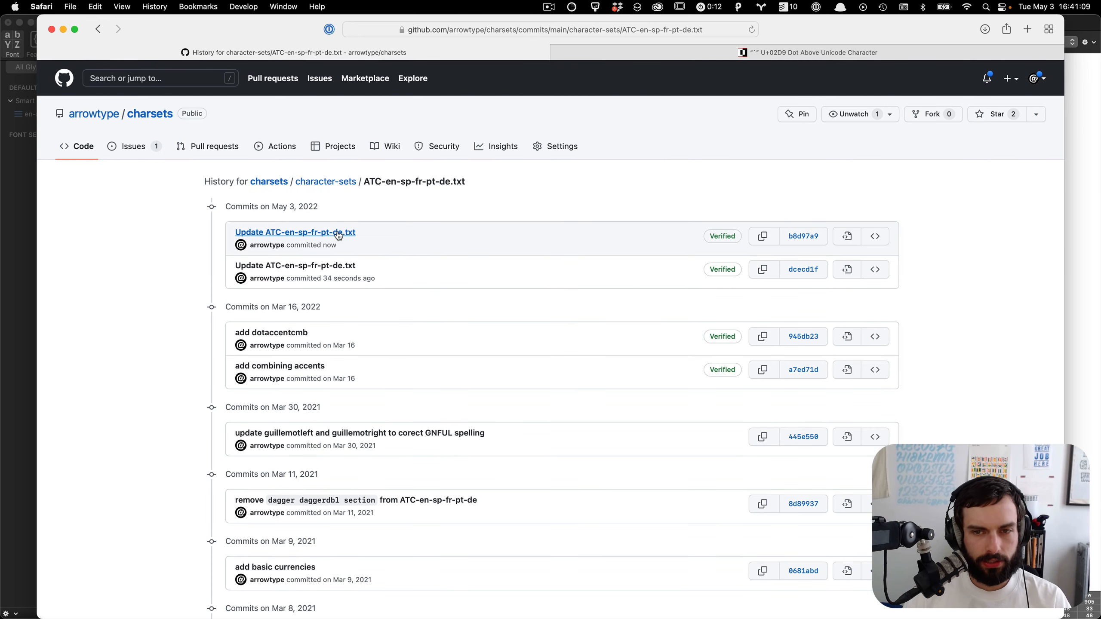
{"action": "left_click", "coordinate": [338, 234]}
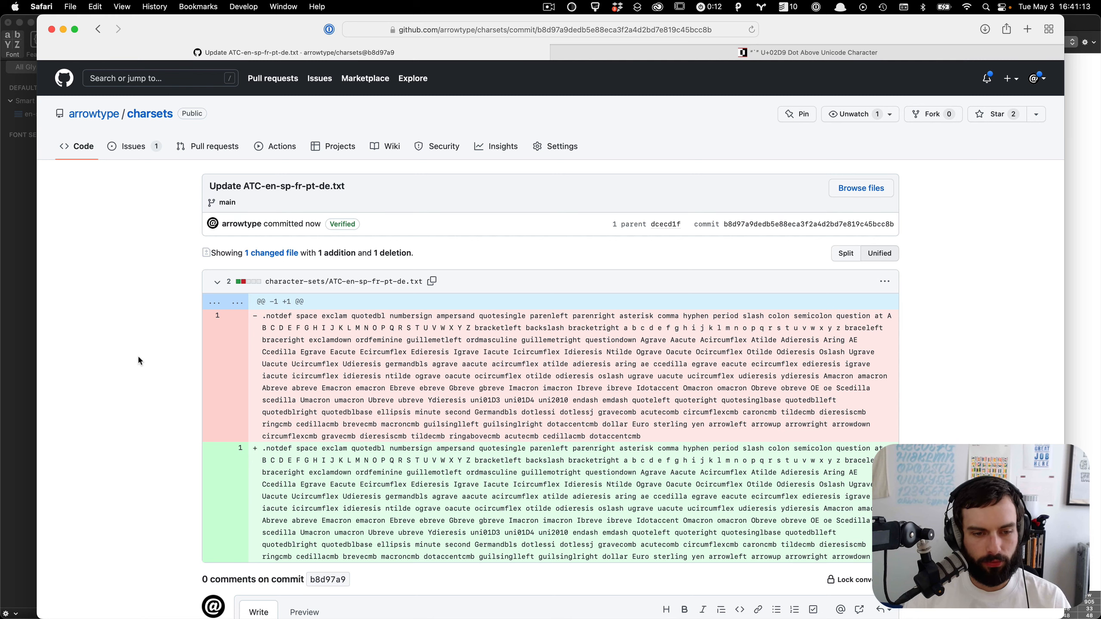
{"action": "left_click", "coordinate": [18, 320]}
{"action": "key", "text": "ctrl+Up"}
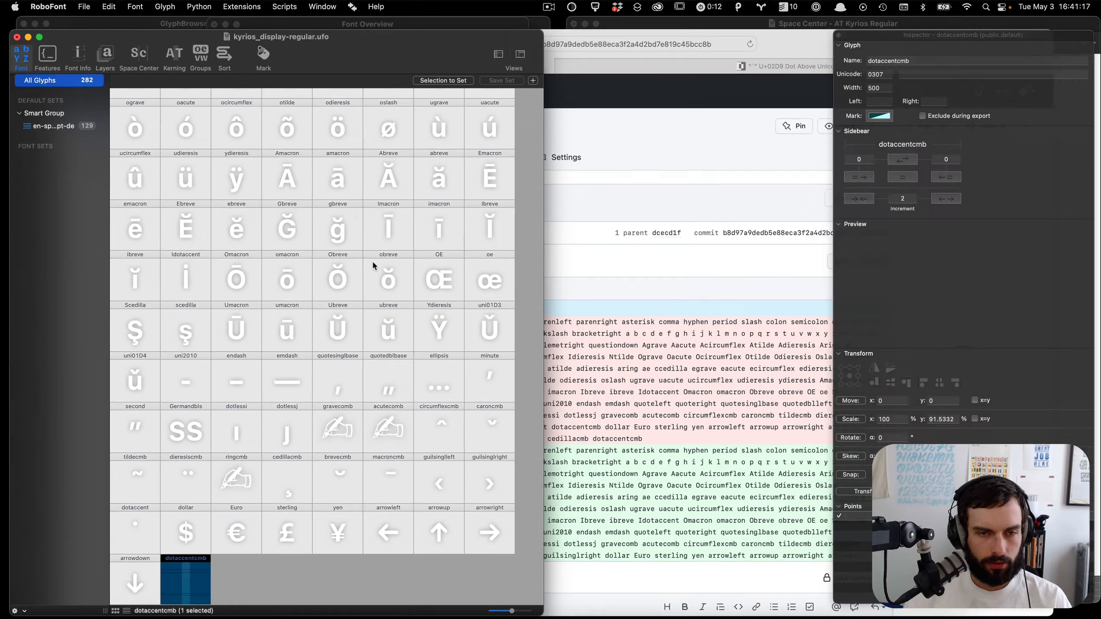
Step: Apply the ATC-en-sp-fr-de-pt character set in the Font Overview preferences and close the preferences
{"action": "left_click", "coordinate": [441, 132]}
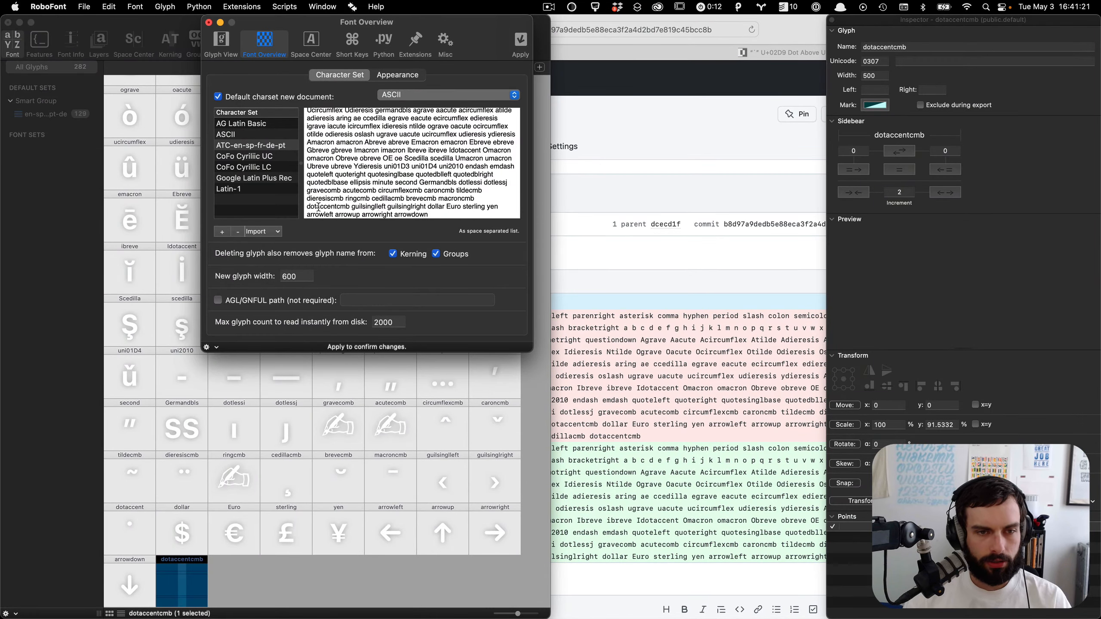
{"action": "left_click", "coordinate": [520, 42]}
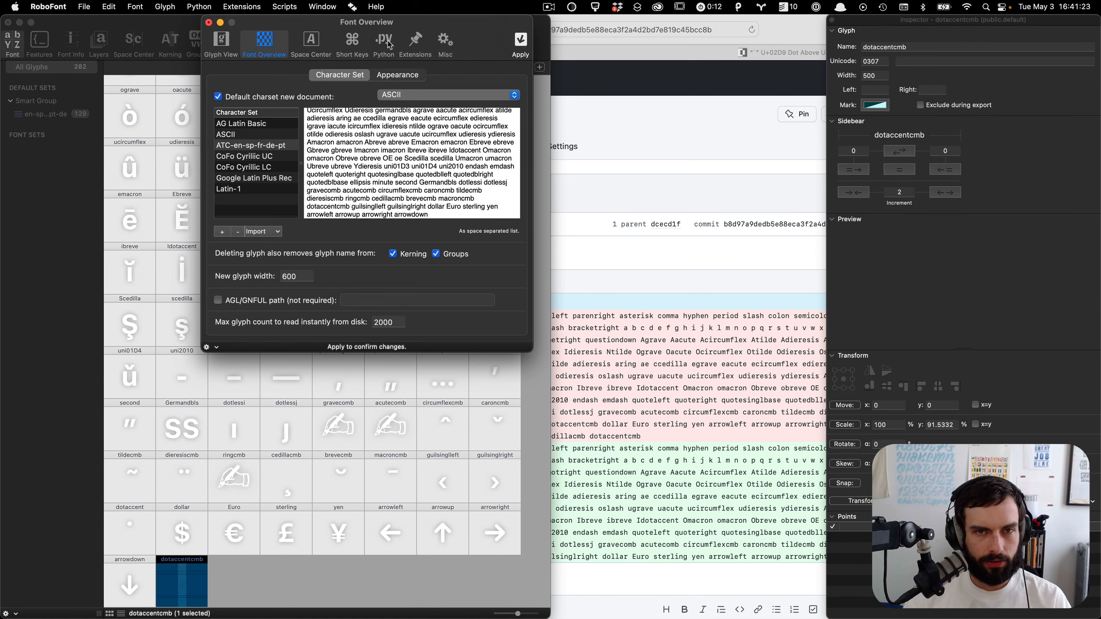
{"action": "left_click", "coordinate": [208, 23]}
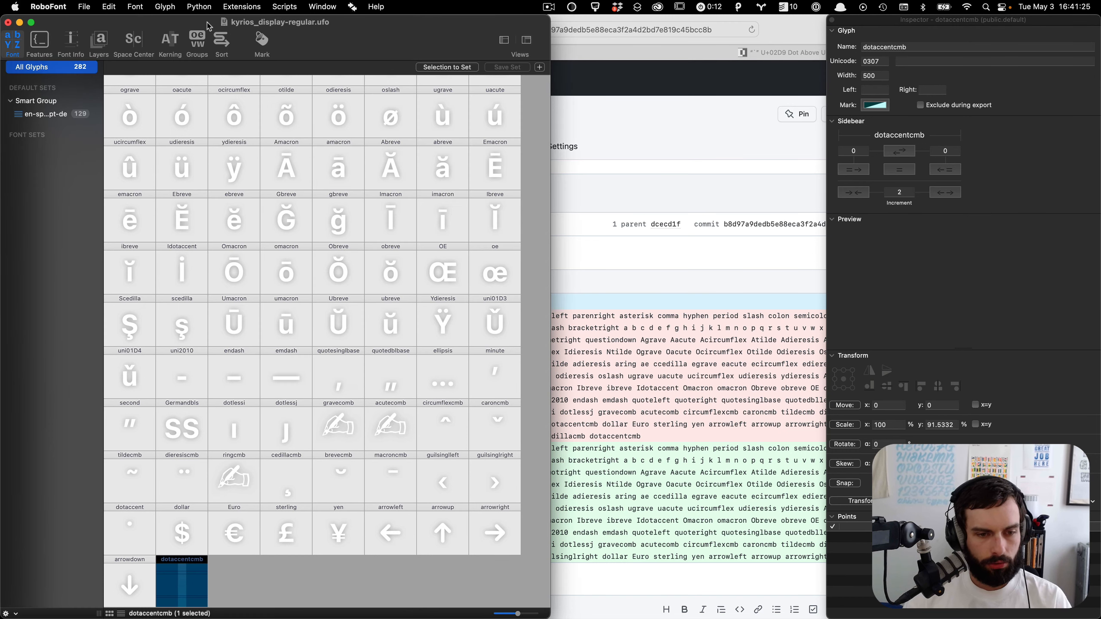
Step: Try to delete the dotaccent glyph from the font window
{"action": "left_click", "coordinate": [121, 529]}
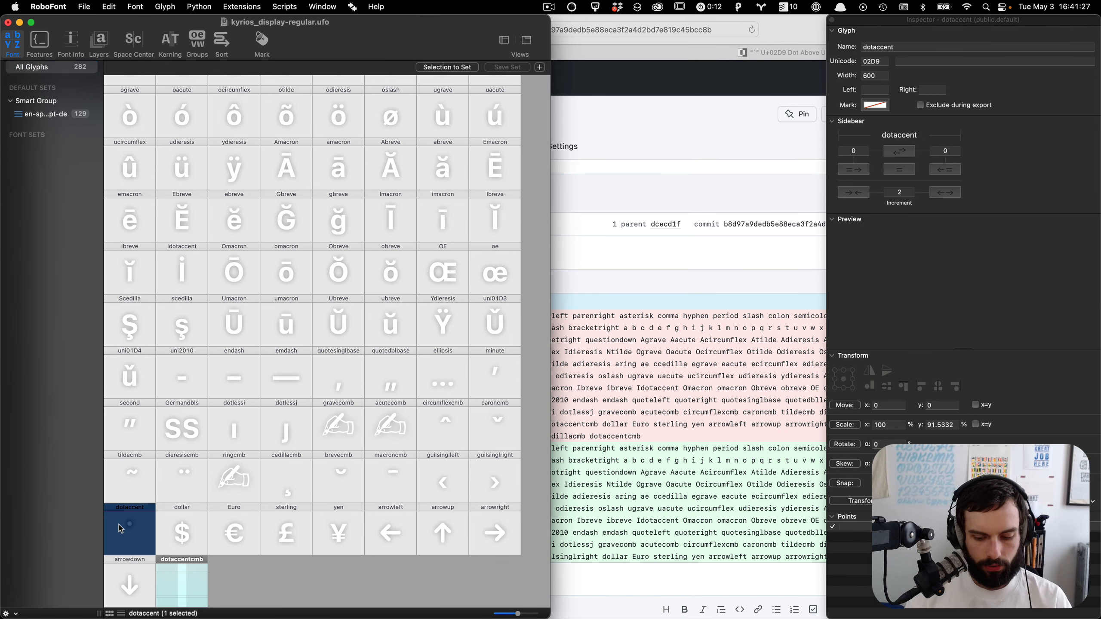
{"action": "key", "text": "BackSpace"}
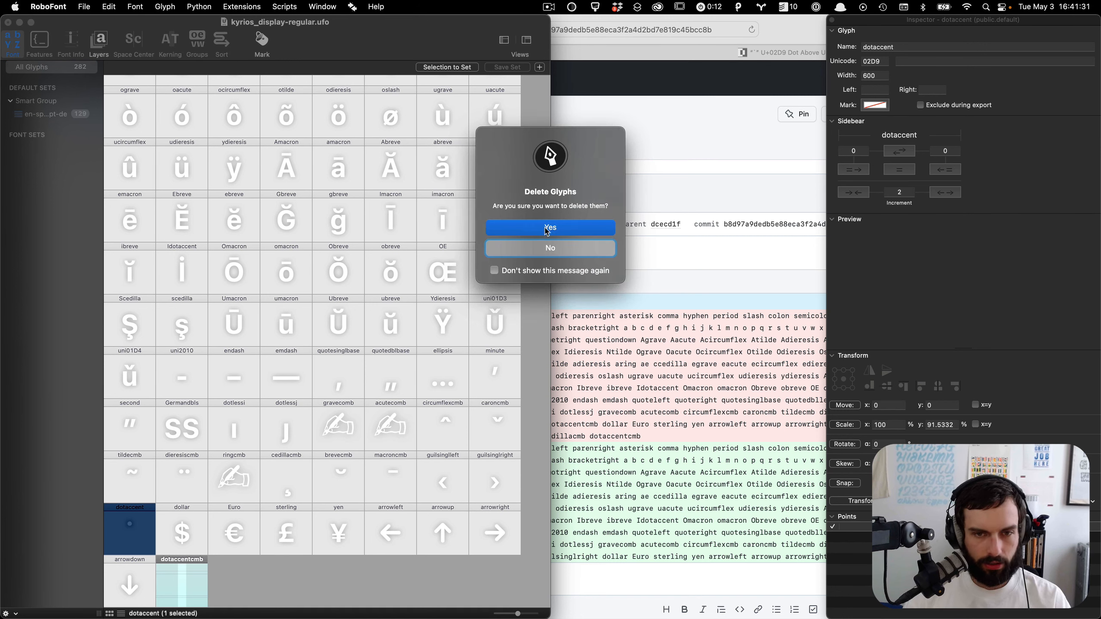
{"action": "left_click", "coordinate": [544, 227]}
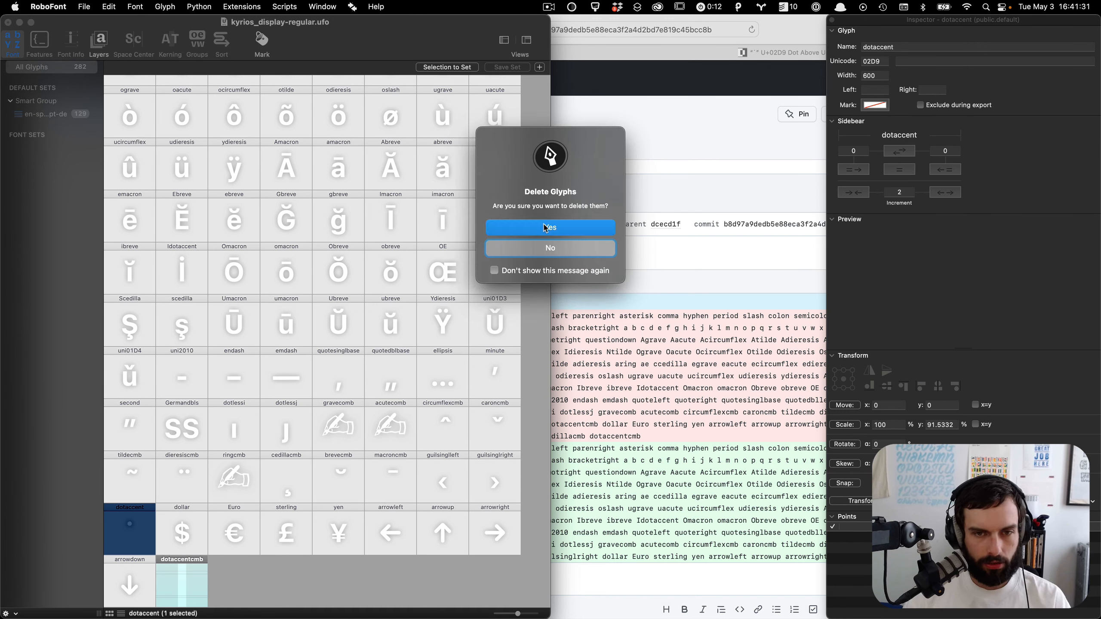
Step: Remove the dotaccent glyph from the font with the remove-selected-glyphs-from-font script
{"action": "left_click", "coordinate": [286, 594]}
{"action": "left_click", "coordinate": [139, 544]}
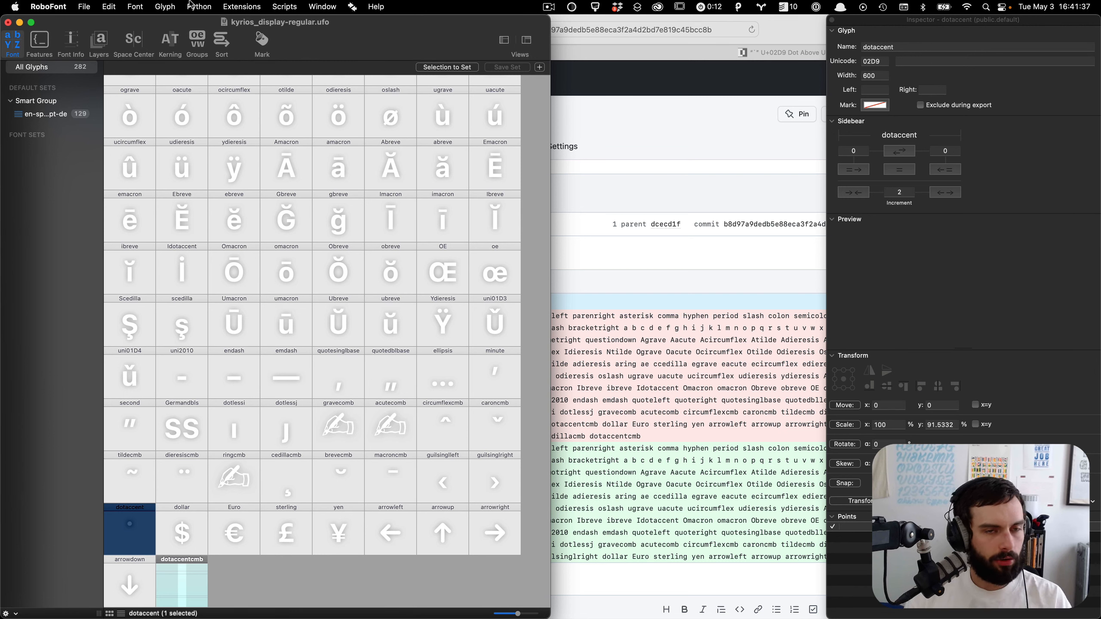
{"action": "left_click", "coordinate": [296, 5]}
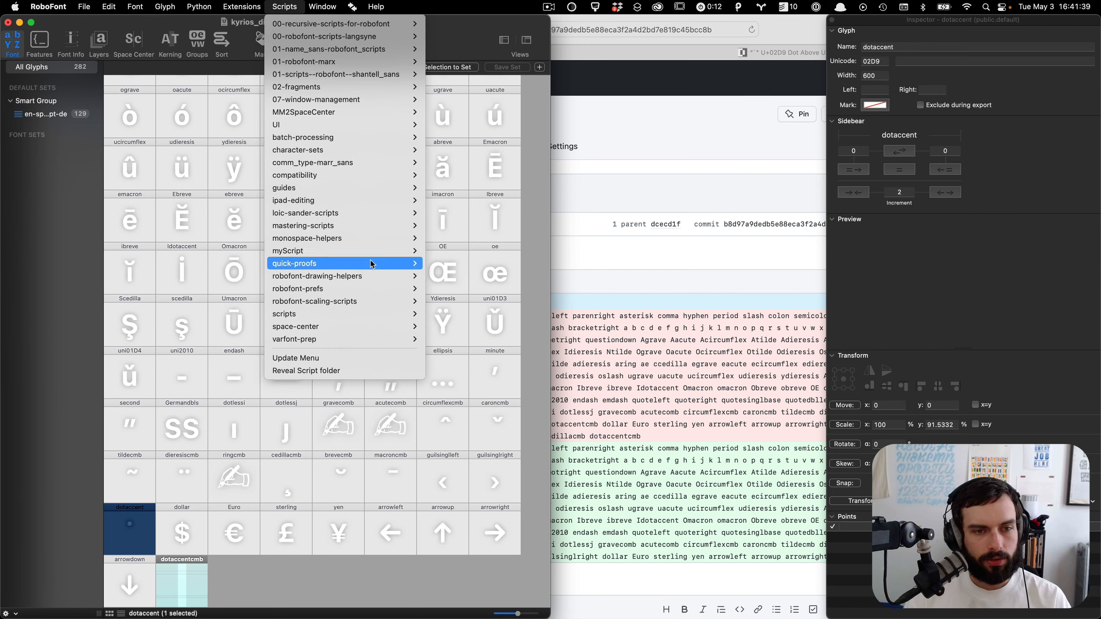
{"action": "mouse_move", "coordinate": [373, 275]}
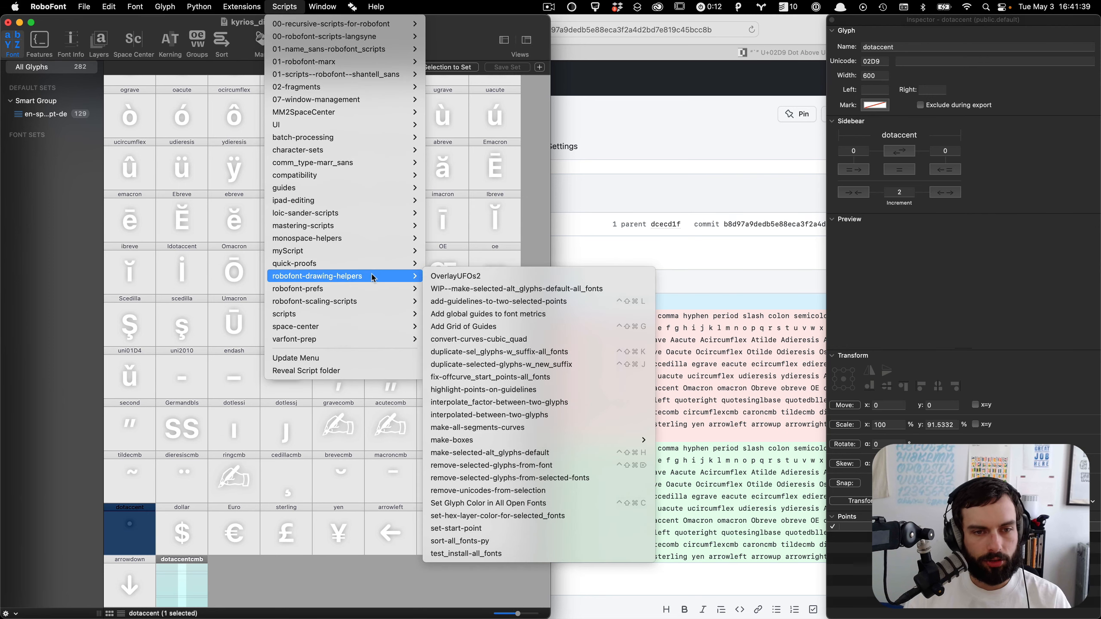
{"action": "left_click", "coordinate": [516, 467]}
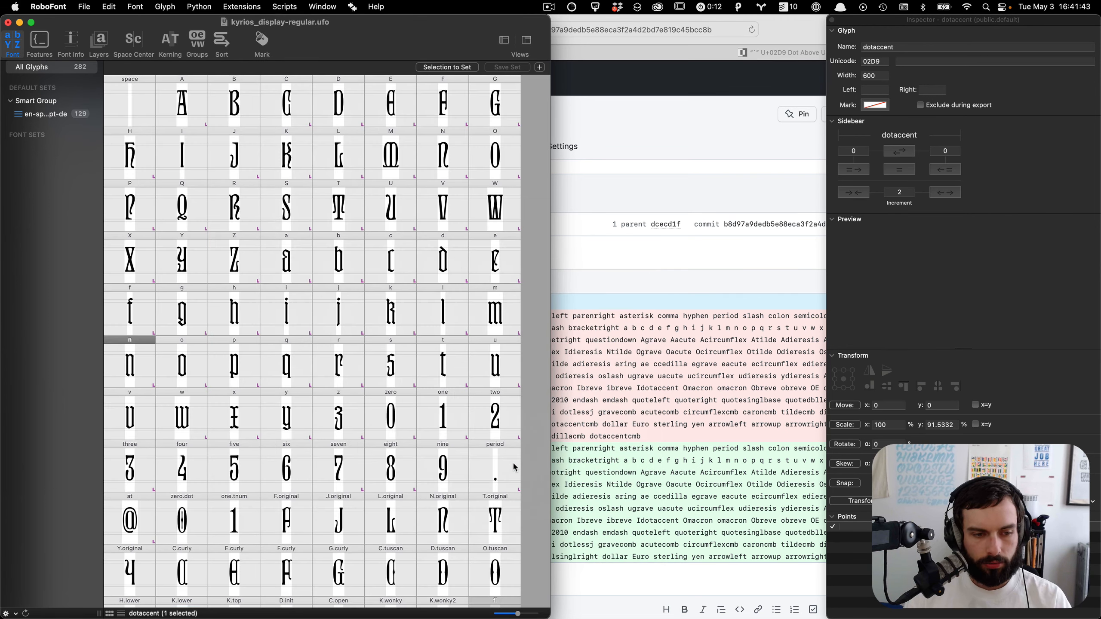
Step: Create a default glyph set named basic accents from the ten combining accents gravecomb through macroncmb
{"action": "scroll", "coordinate": [379, 328], "scroll_direction": "down", "scroll_amount": 20}
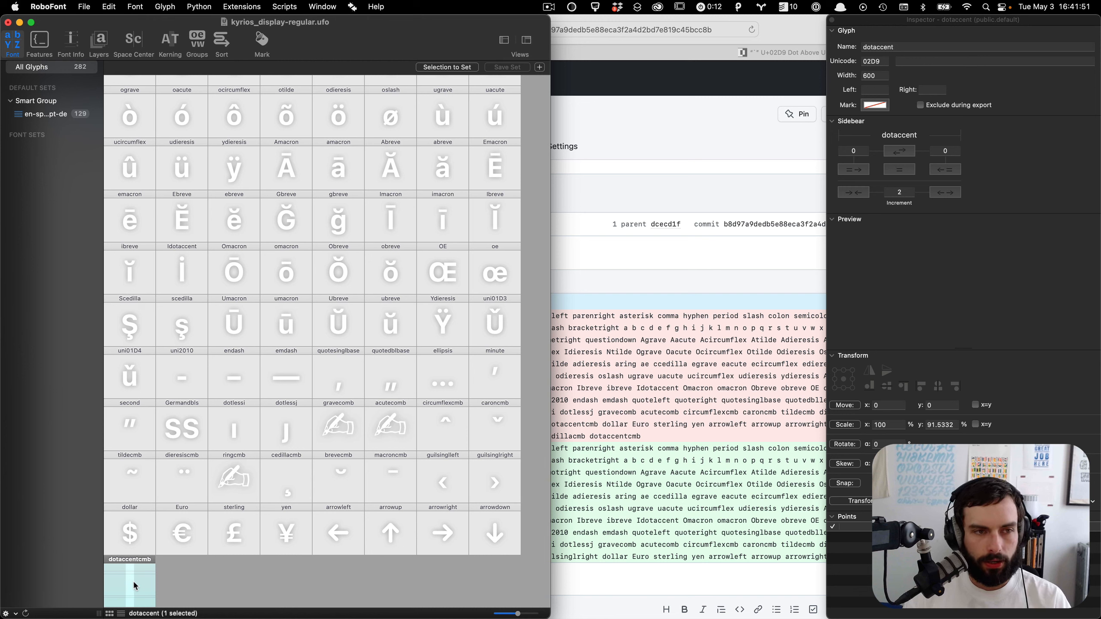
{"action": "left_click_drag", "start_coordinate": [389, 468], "coordinate": [127, 487]}
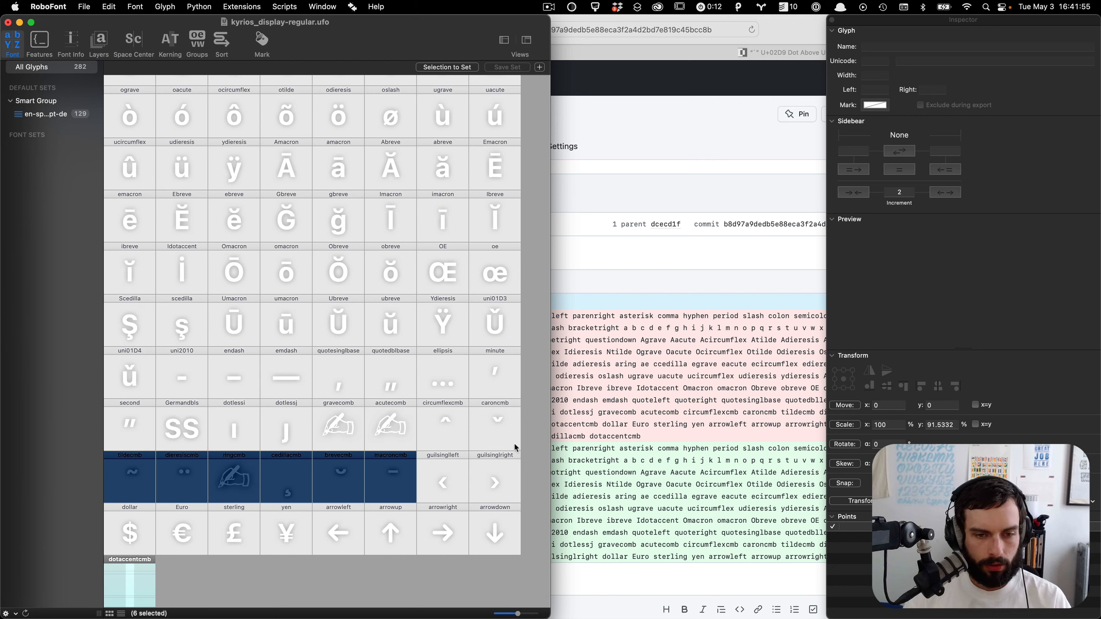
{"action": "left_click_drag", "start_coordinate": [485, 439], "coordinate": [335, 427]}
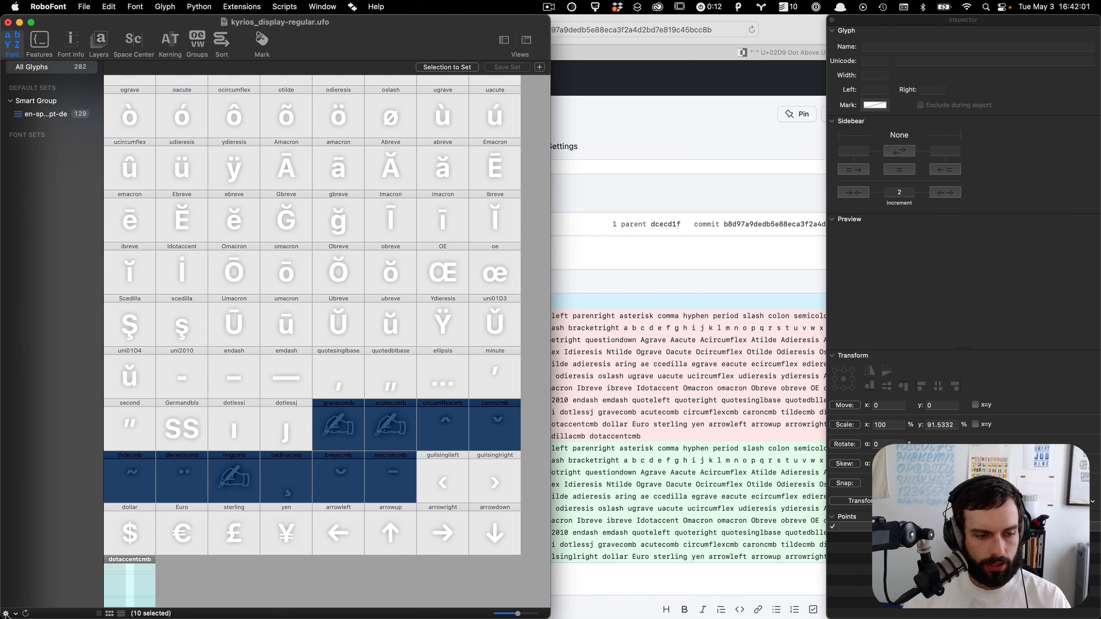
{"action": "left_click", "coordinate": [17, 614]}
{"action": "left_click", "coordinate": [66, 494]}
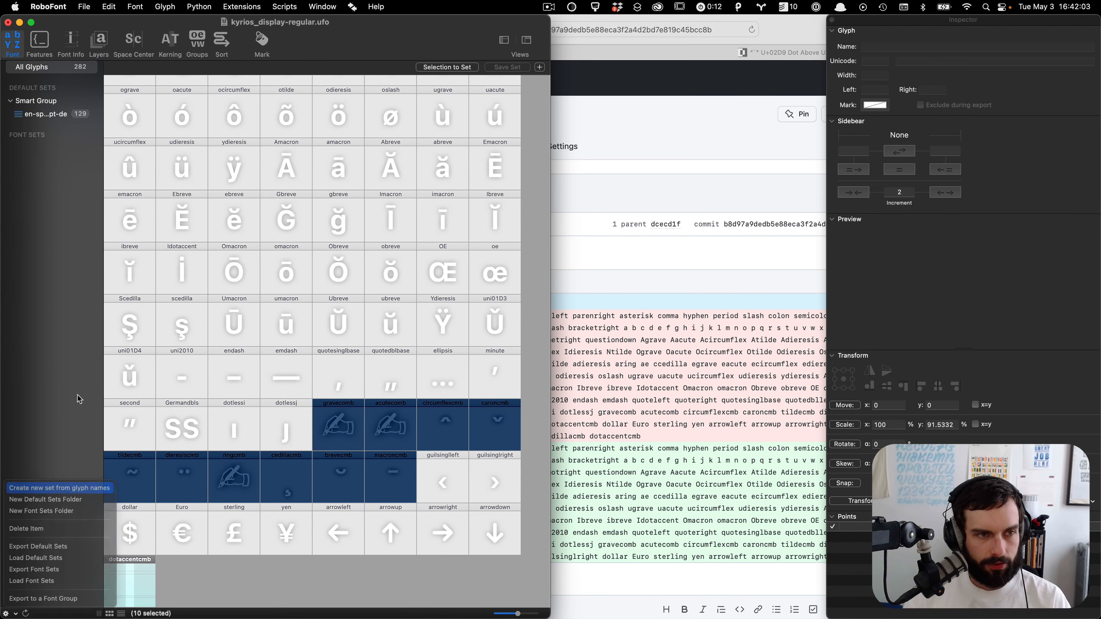
{"action": "type", "text": "ba"}
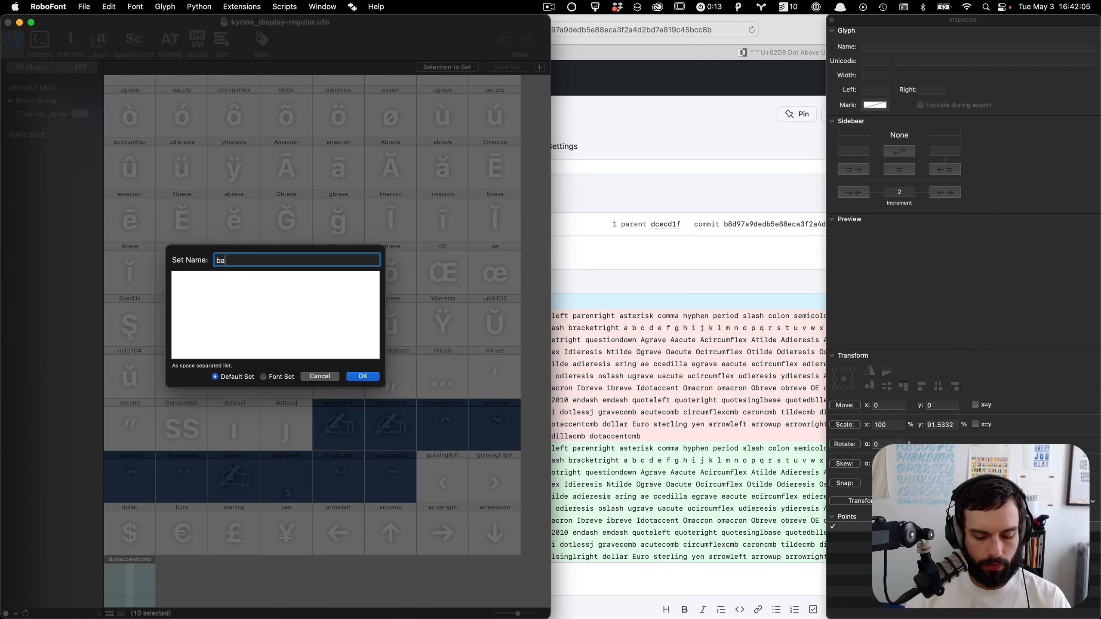
{"action": "type", "text": "sic accents"}
{"action": "key", "text": "Tab"}
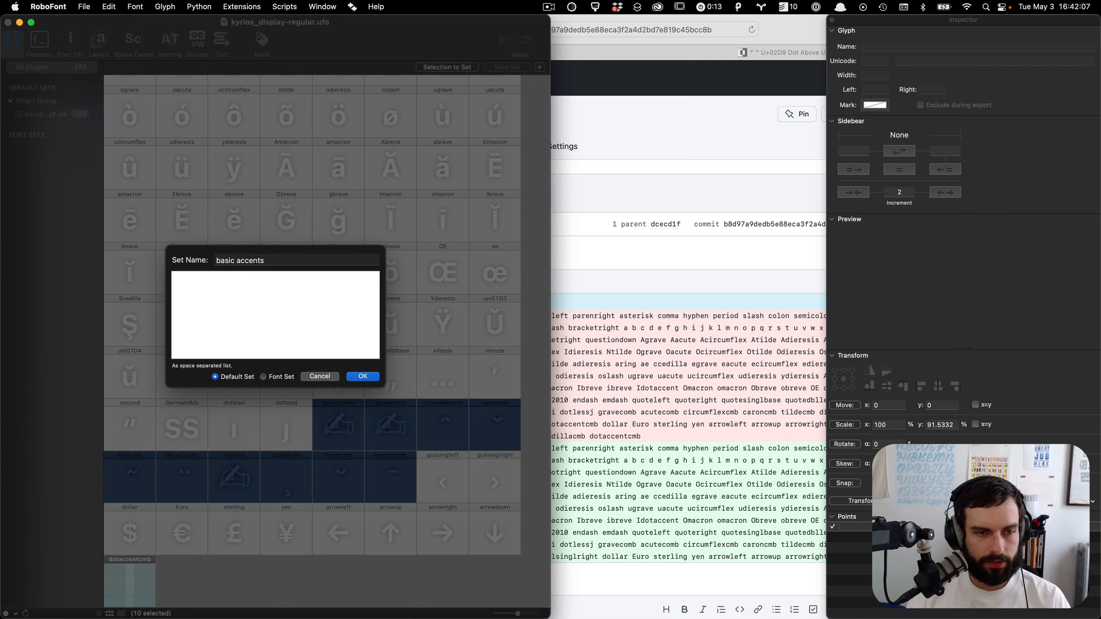
{"action": "type", "text": "gravecomb acutecomb circumflexcmb caroncmb tildecmb dieresiscmb ringcmb cedillacmb brevecmb macroncmb"}
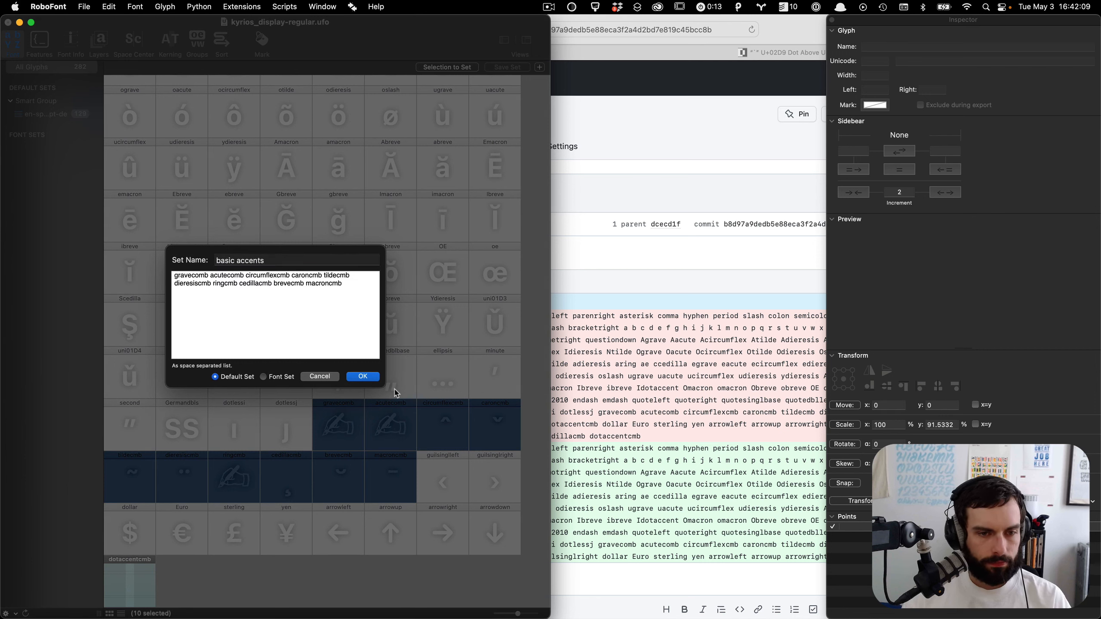
{"action": "left_click", "coordinate": [363, 375]}
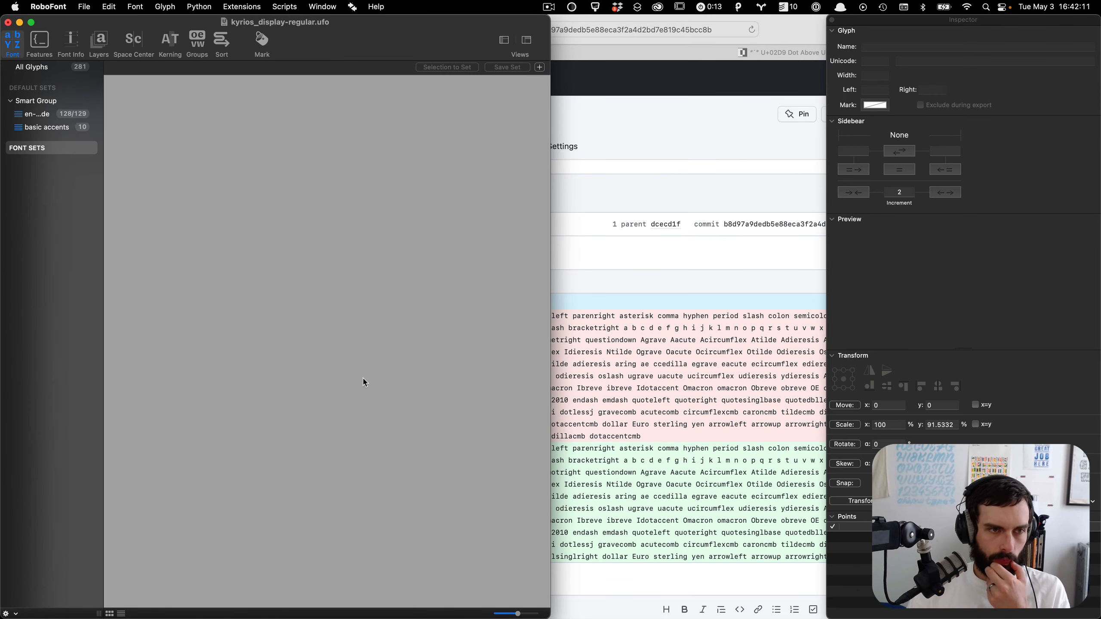
Step: Switch between the smart sets to view the glyphs in the basic accents set
{"action": "left_click", "coordinate": [34, 114]}
{"action": "left_click", "coordinate": [49, 128]}
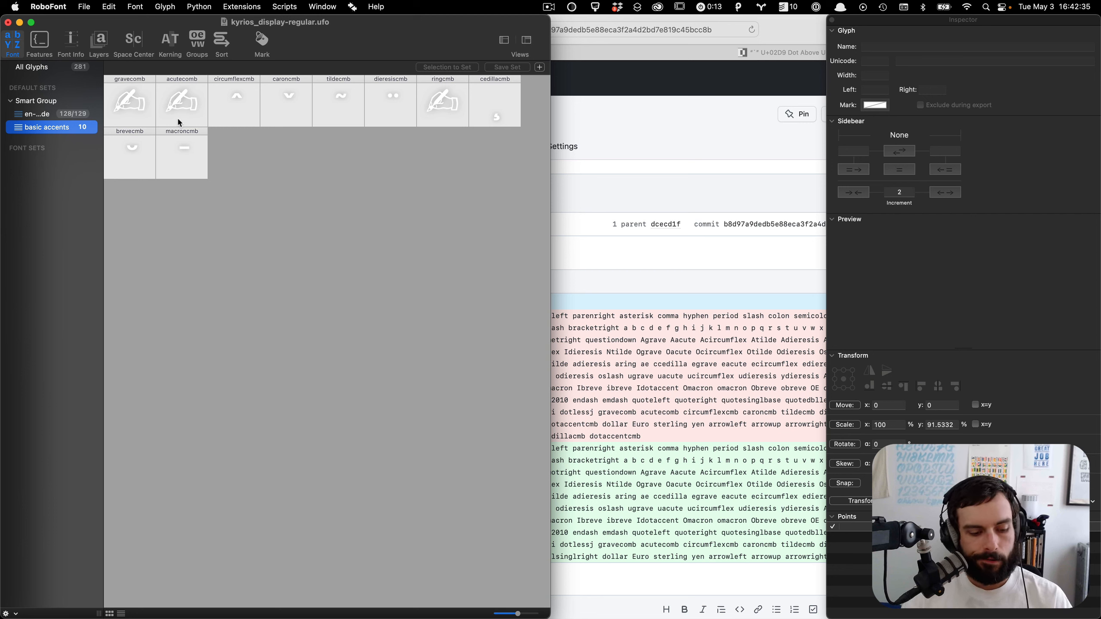
{"action": "left_click", "coordinate": [268, 170]}
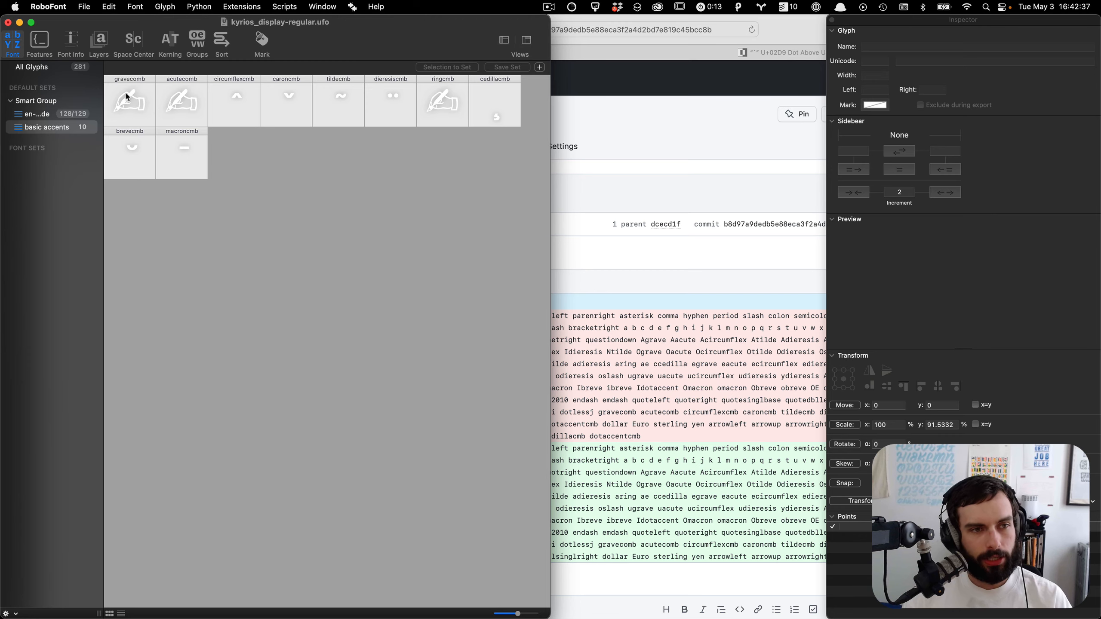
Step: Copy the dot contour of the i glyph into the empty acutecomb glyph
{"action": "double_click", "coordinate": [141, 114]}
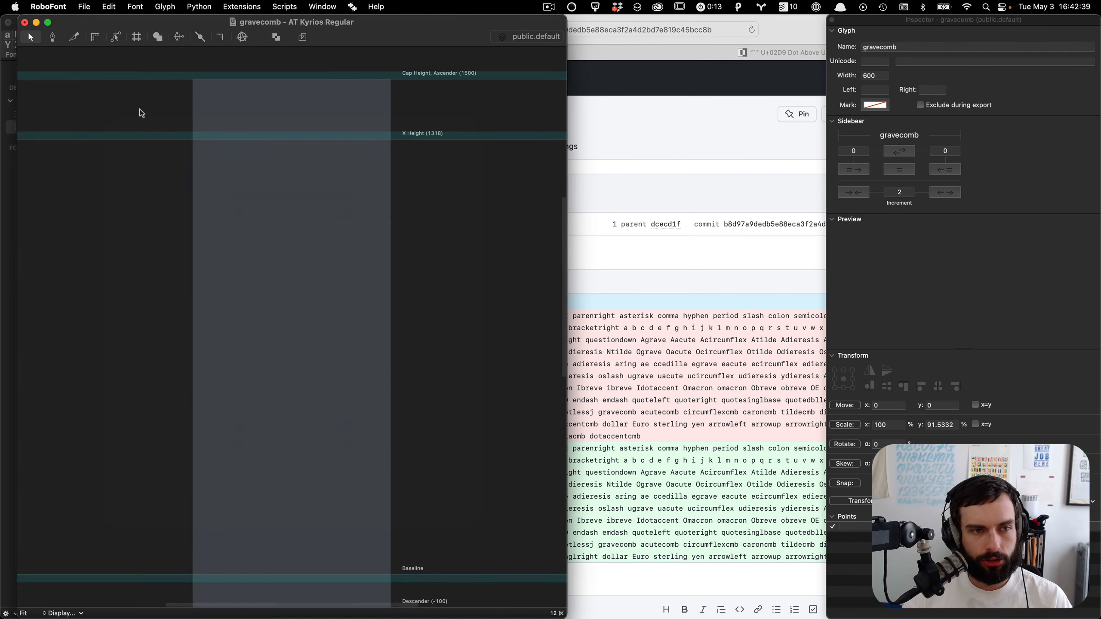
{"action": "key", "text": "ctrl+Up"}
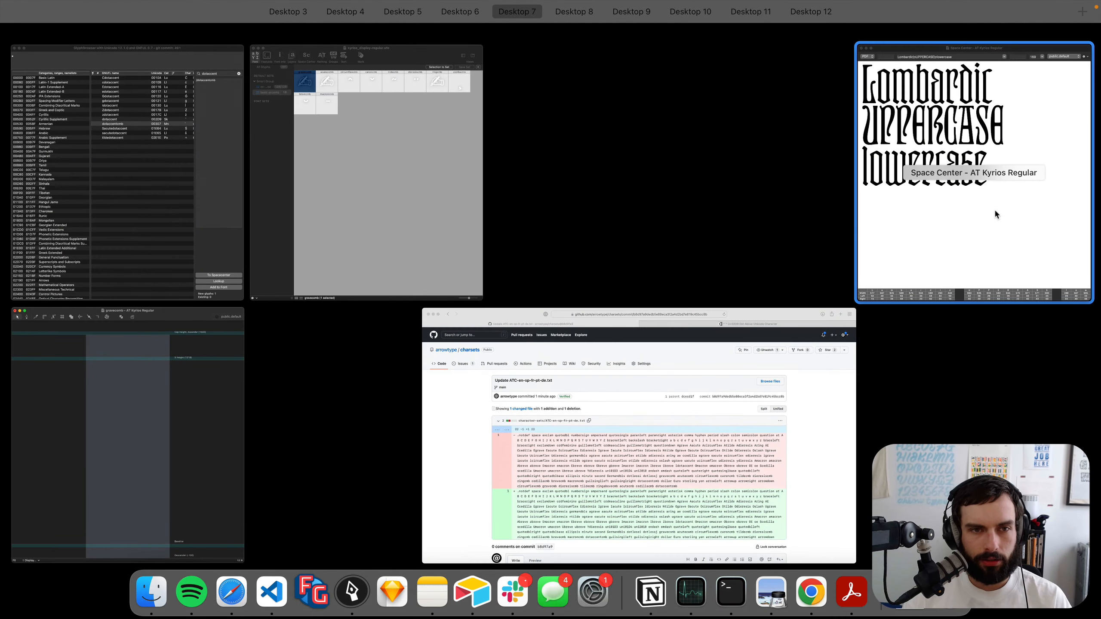
{"action": "left_click", "coordinate": [950, 160]}
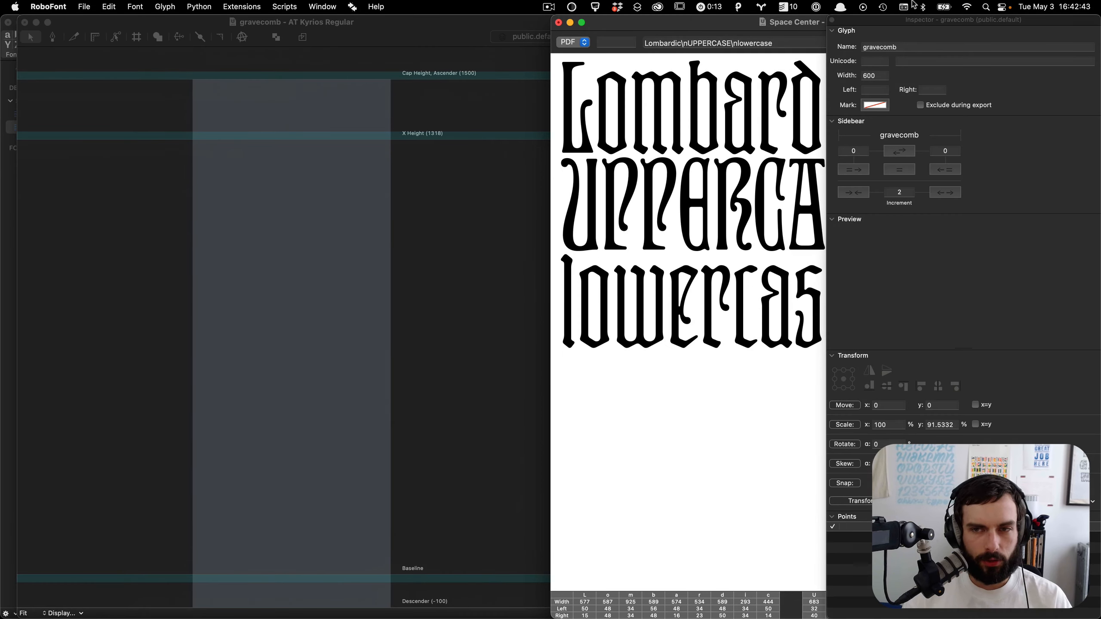
{"action": "left_click", "coordinate": [832, 20]}
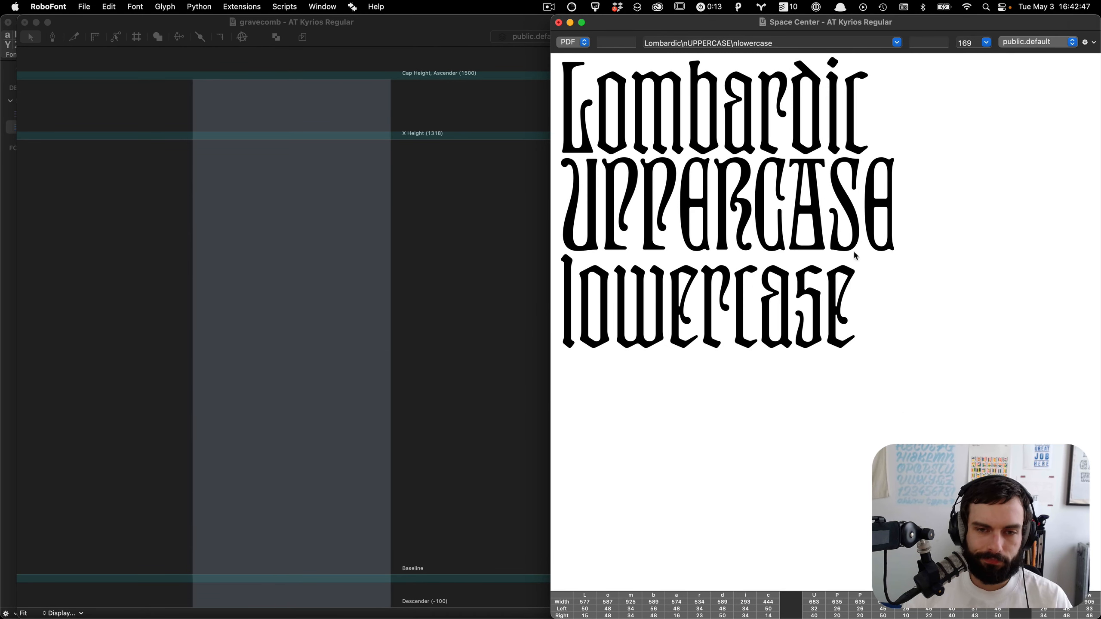
{"action": "left_click", "coordinate": [493, 229]}
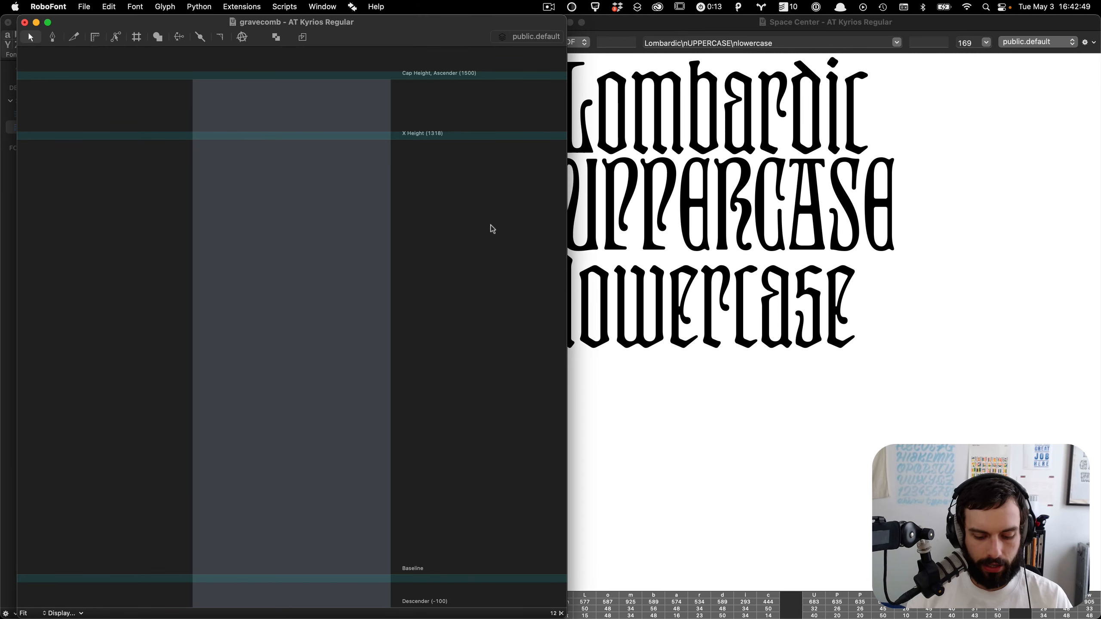
{"action": "type", "text": "ji"}
{"action": "key", "text": "Return"}
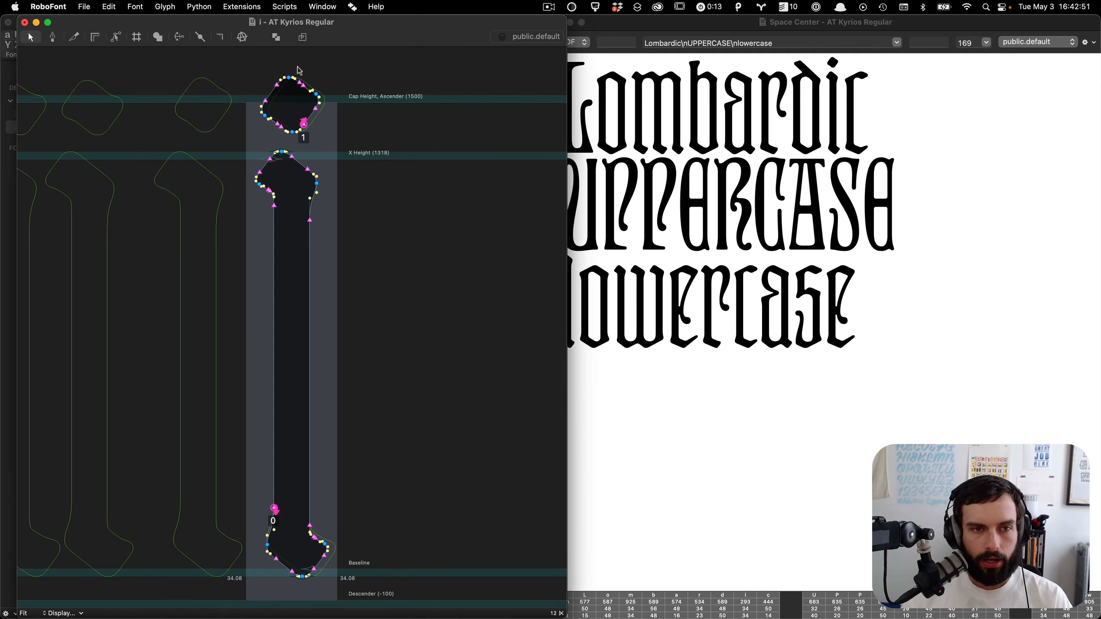
{"action": "double_click", "coordinate": [326, 86]}
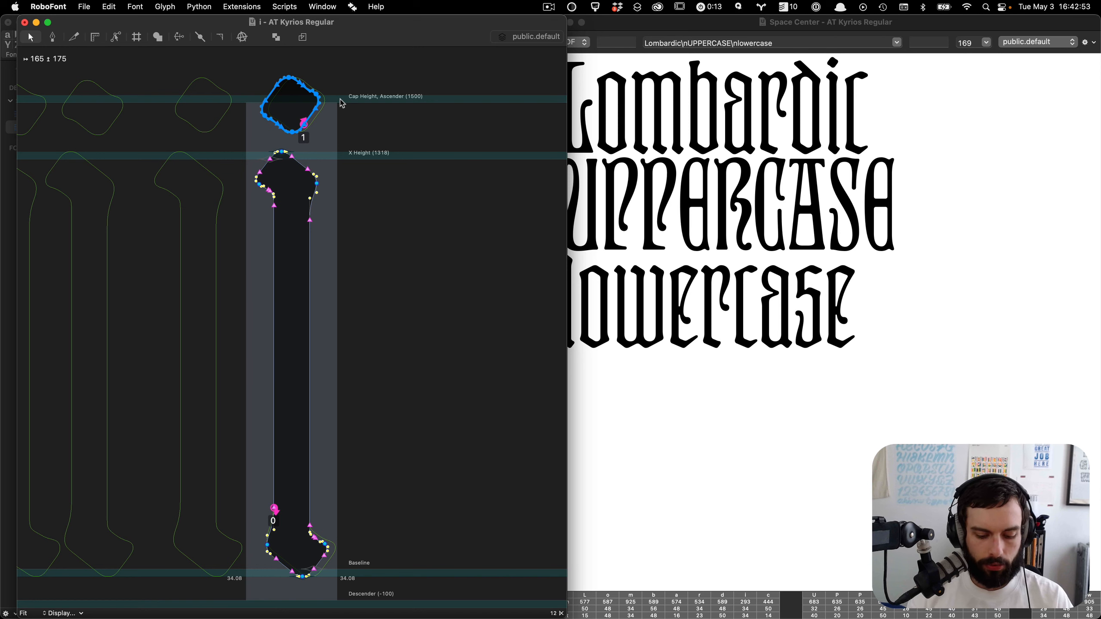
{"action": "type", "text": "jacu"}
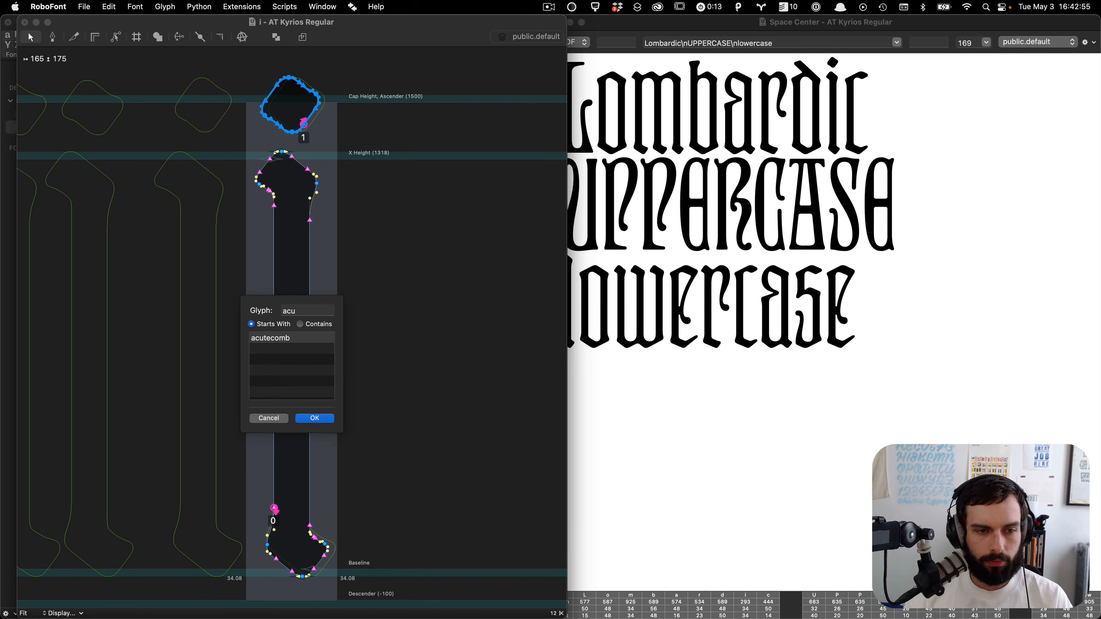
{"action": "key", "text": "Return"}
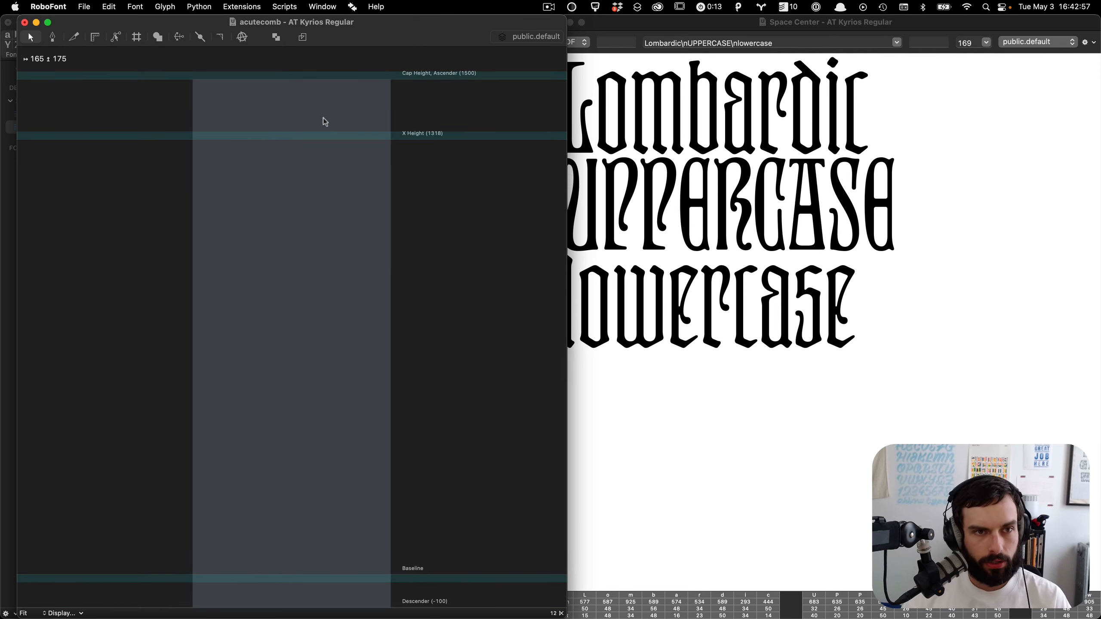
{"action": "key", "text": "super+v"}
{"action": "scroll", "coordinate": [251, 112], "scroll_direction": "up", "scroll_amount": 2}
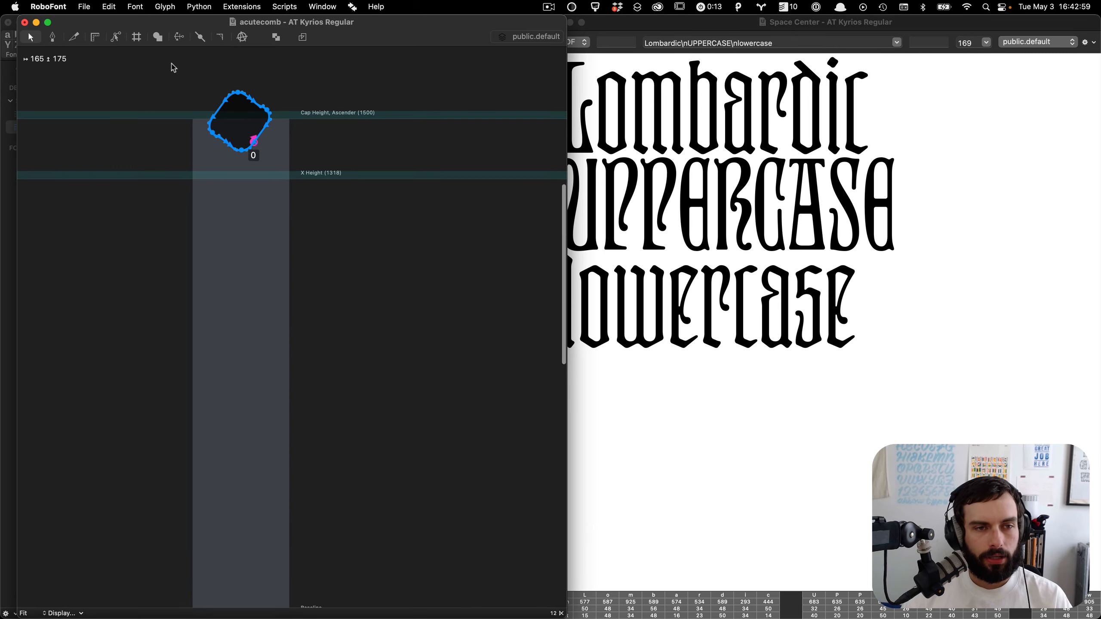
{"action": "scroll", "coordinate": [174, 68], "scroll_direction": "up", "scroll_amount": 6}
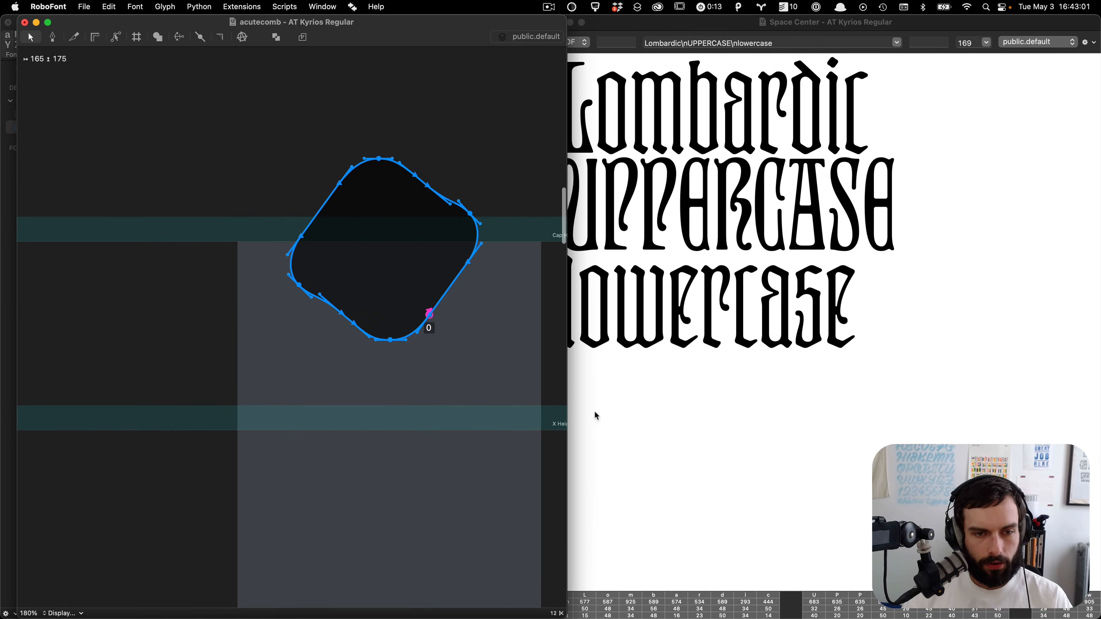
Step: Stretch the pasted dot's lower points down-left into a slanted stroke and delete the notch point on its left edge
{"action": "left_click_drag", "start_coordinate": [456, 354], "coordinate": [350, 275]}
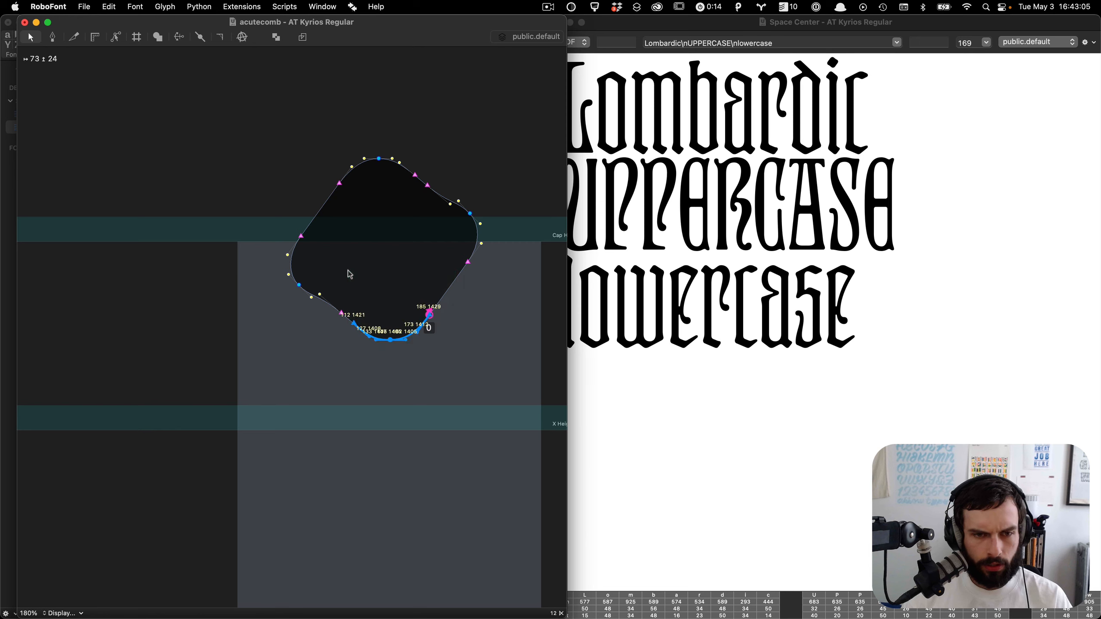
{"action": "left_click_drag", "start_coordinate": [429, 316], "coordinate": [388, 372]}
{"action": "left_click", "coordinate": [373, 315]}
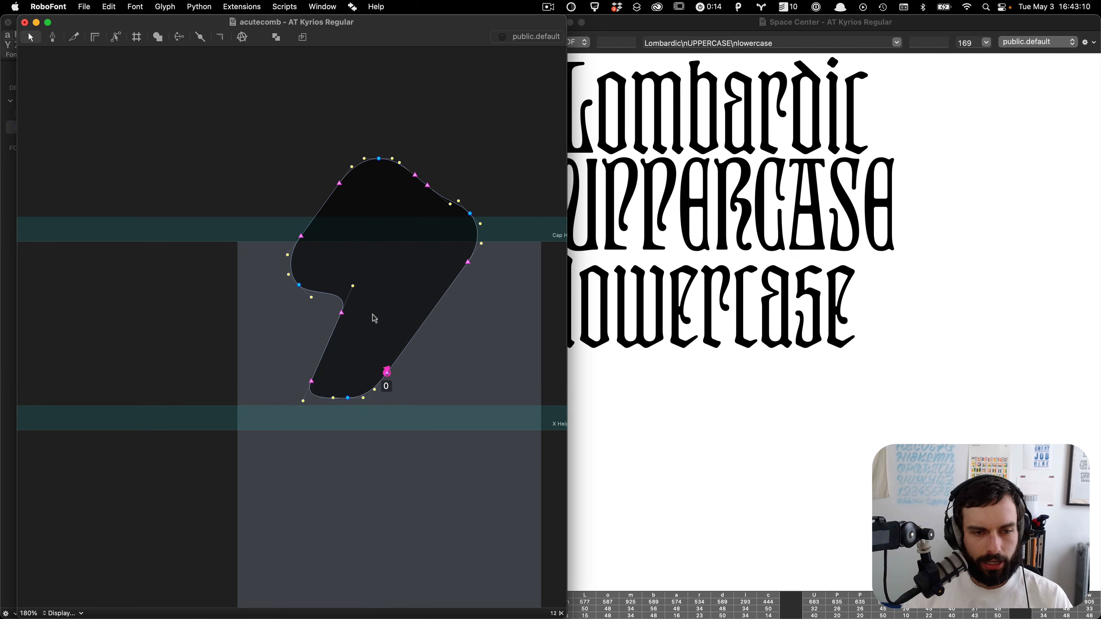
{"action": "left_click", "coordinate": [343, 315]}
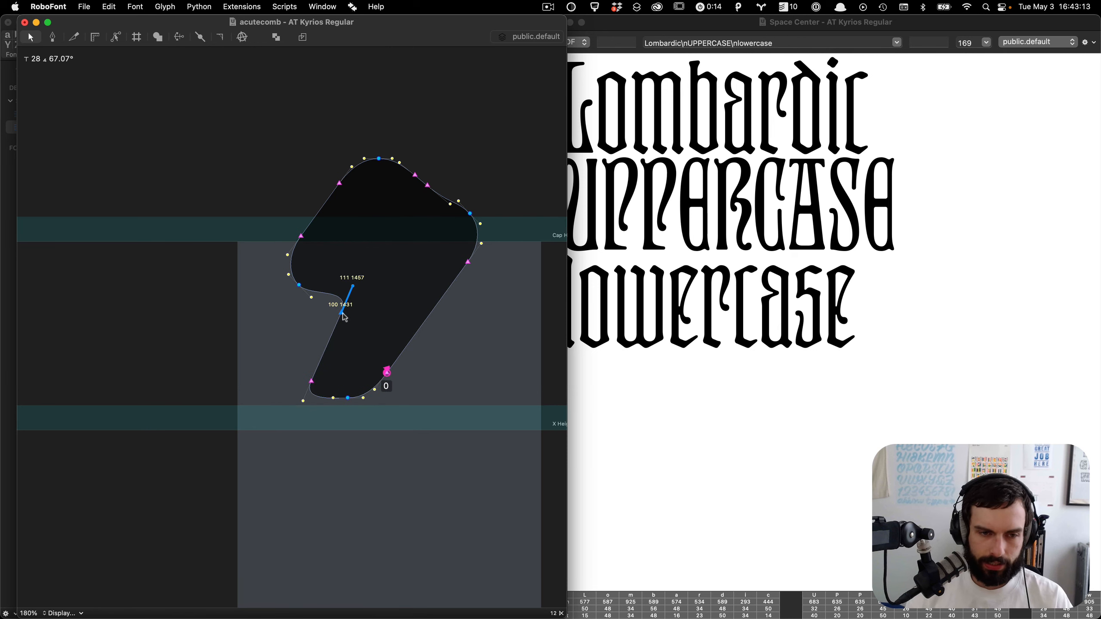
{"action": "key", "text": "BackSpace"}
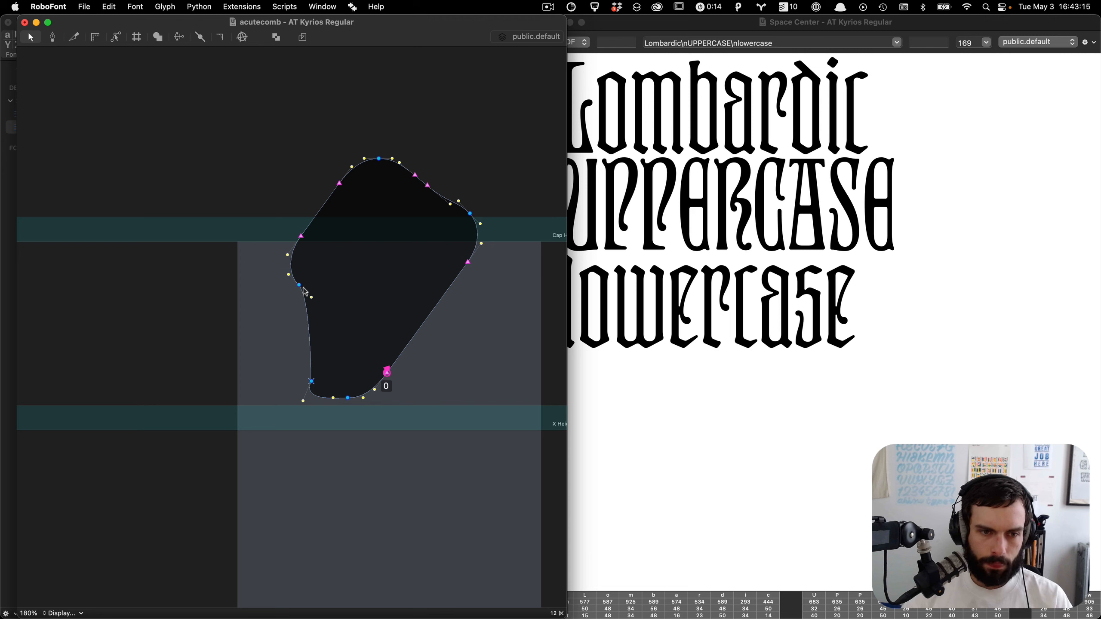
{"action": "left_click", "coordinate": [299, 286]}
{"action": "key", "text": "BackSpace"}
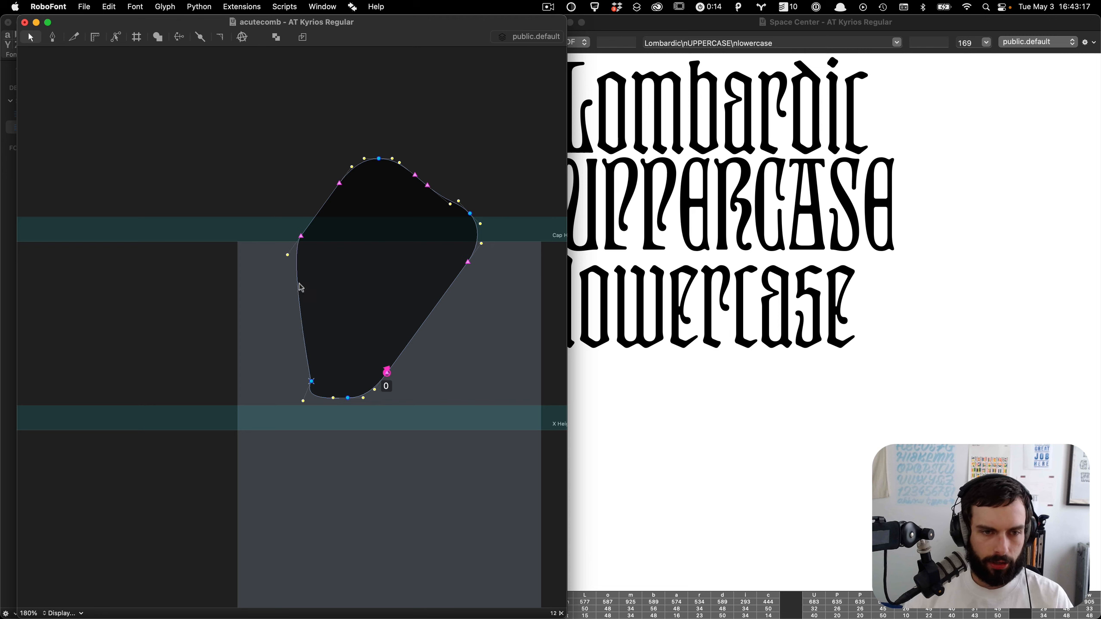
{"action": "key", "text": "super+z"}
{"action": "left_click_drag", "start_coordinate": [298, 286], "coordinate": [242, 387]}
{"action": "key", "text": "super+z"}
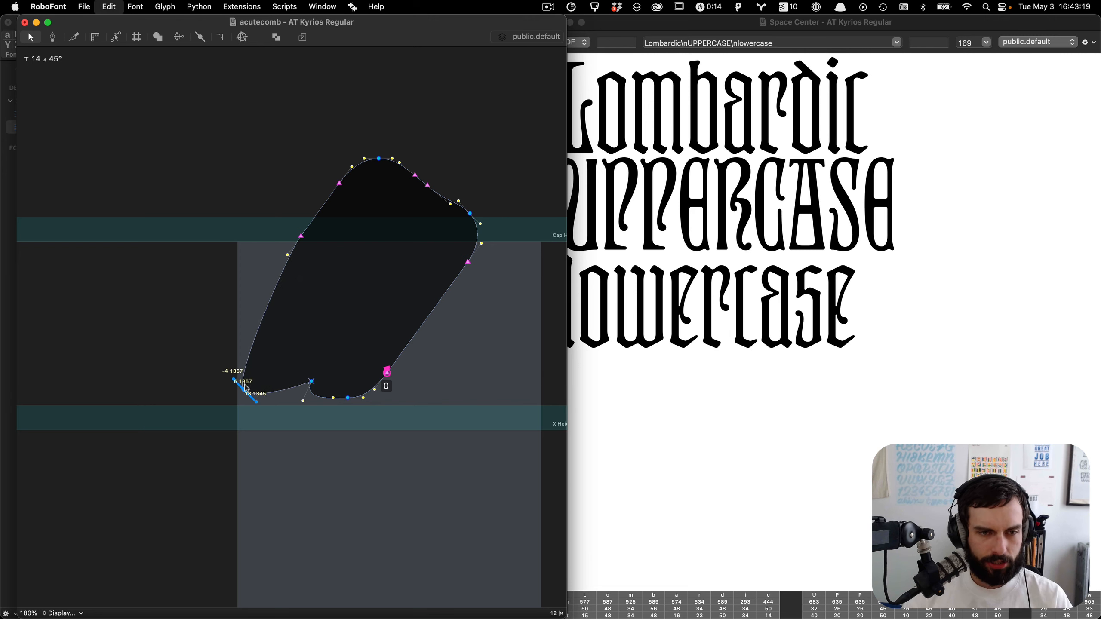
Step: Reshape the acute's lower end by lowering the left curve, deleting the bottom points and moving the start point up-left
{"action": "left_click", "coordinate": [301, 237], "text": "shift"}
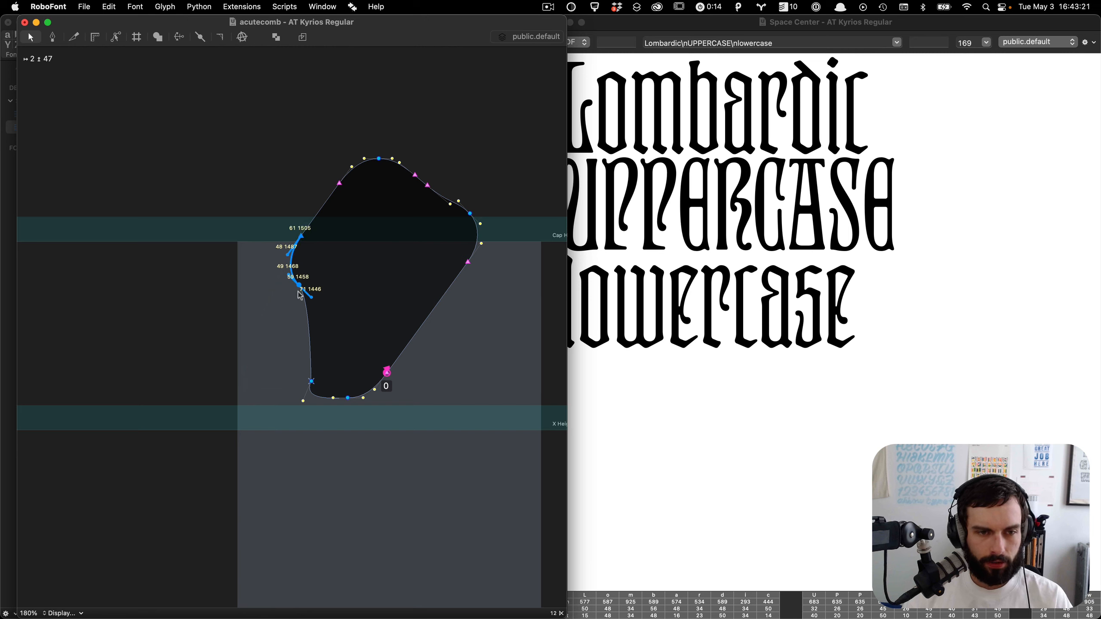
{"action": "left_click_drag", "start_coordinate": [300, 287], "coordinate": [251, 365]}
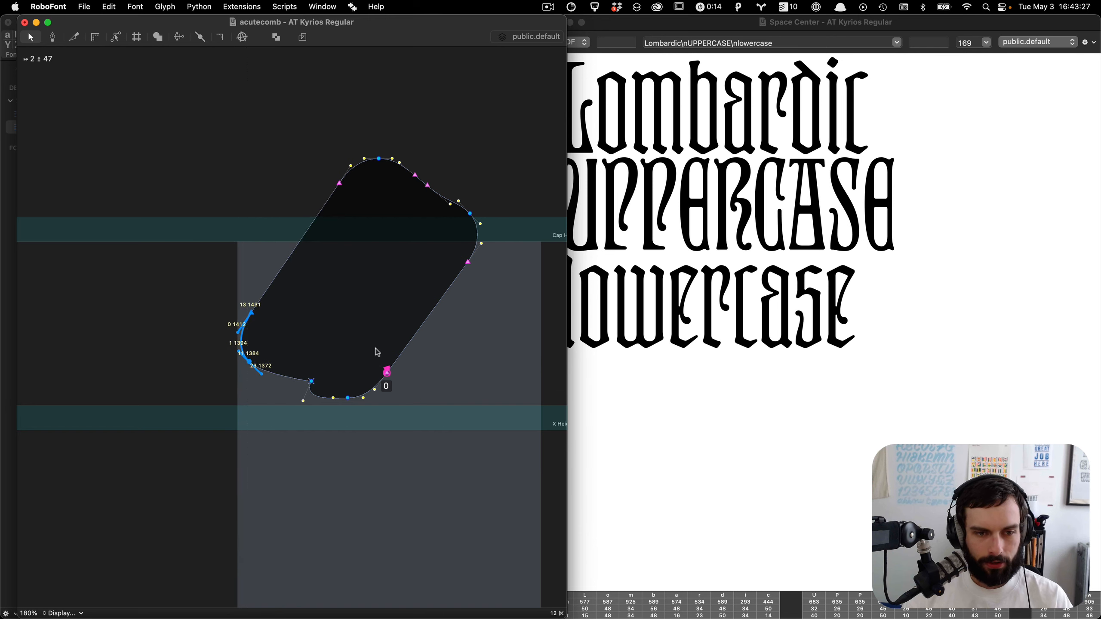
{"action": "left_click_drag", "start_coordinate": [361, 416], "coordinate": [282, 340]}
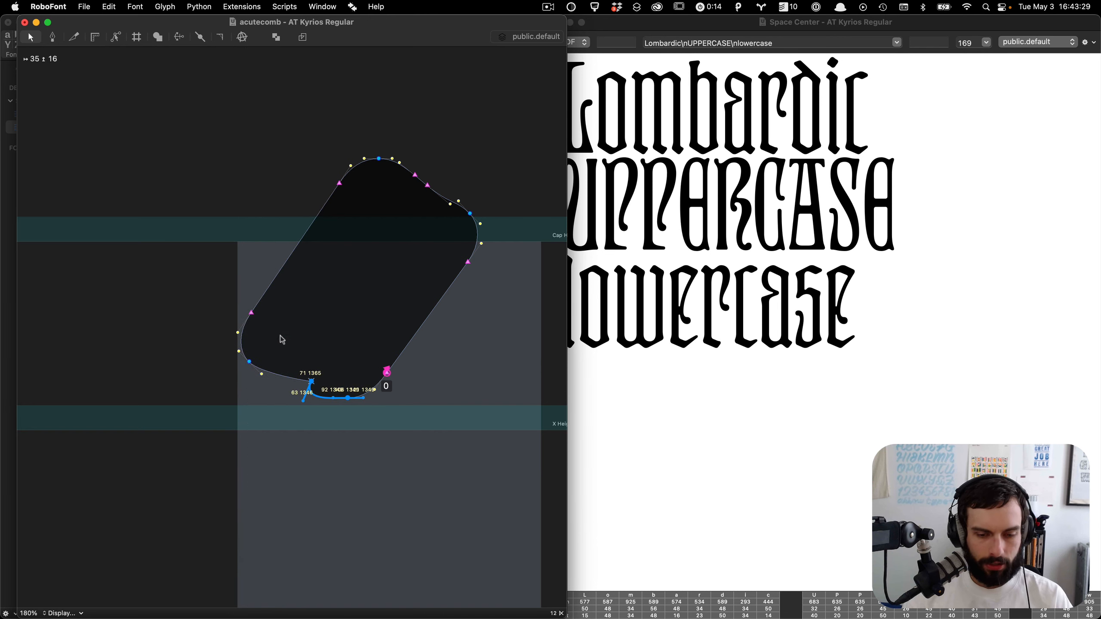
{"action": "key", "text": "Delete"}
{"action": "left_click_drag", "start_coordinate": [387, 372], "coordinate": [312, 360]}
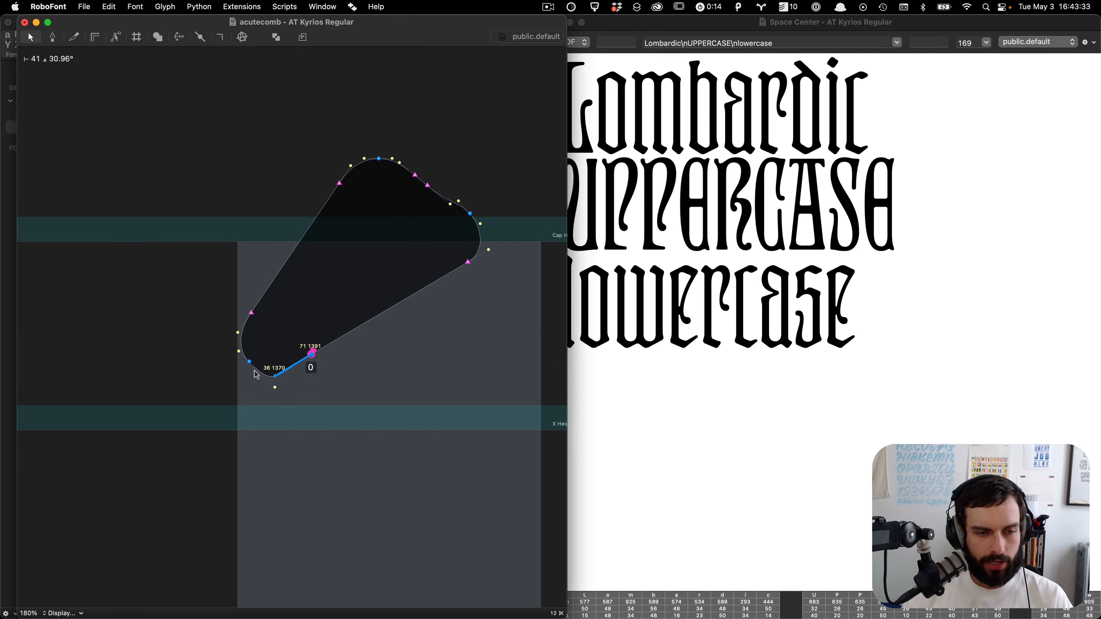
Step: Add extreme points to the acute's rounded lower corner and delete the redundant points on its left side
{"action": "scroll", "coordinate": [244, 377], "scroll_direction": "up", "scroll_amount": 3}
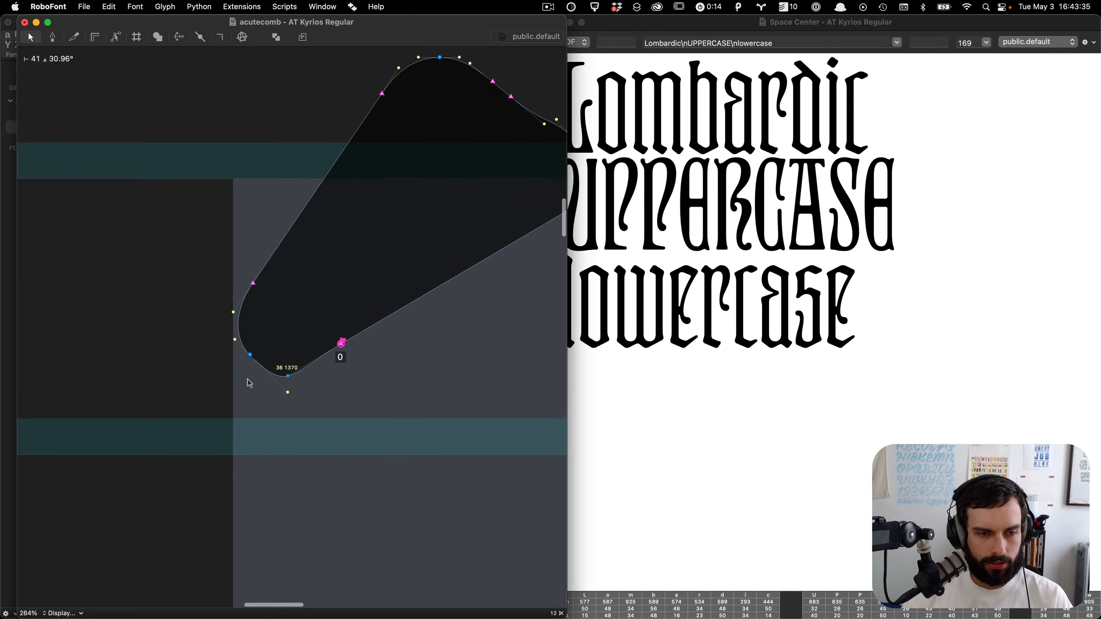
{"action": "left_click", "coordinate": [288, 375]}
{"action": "right_click", "coordinate": [283, 374]}
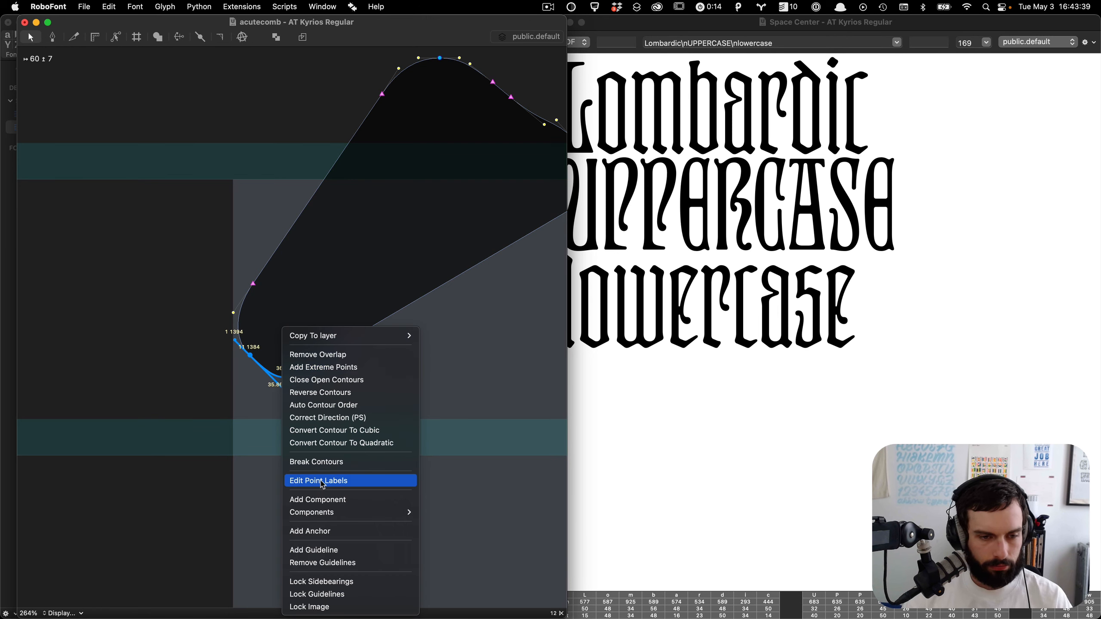
{"action": "mouse_move", "coordinate": [329, 517]}
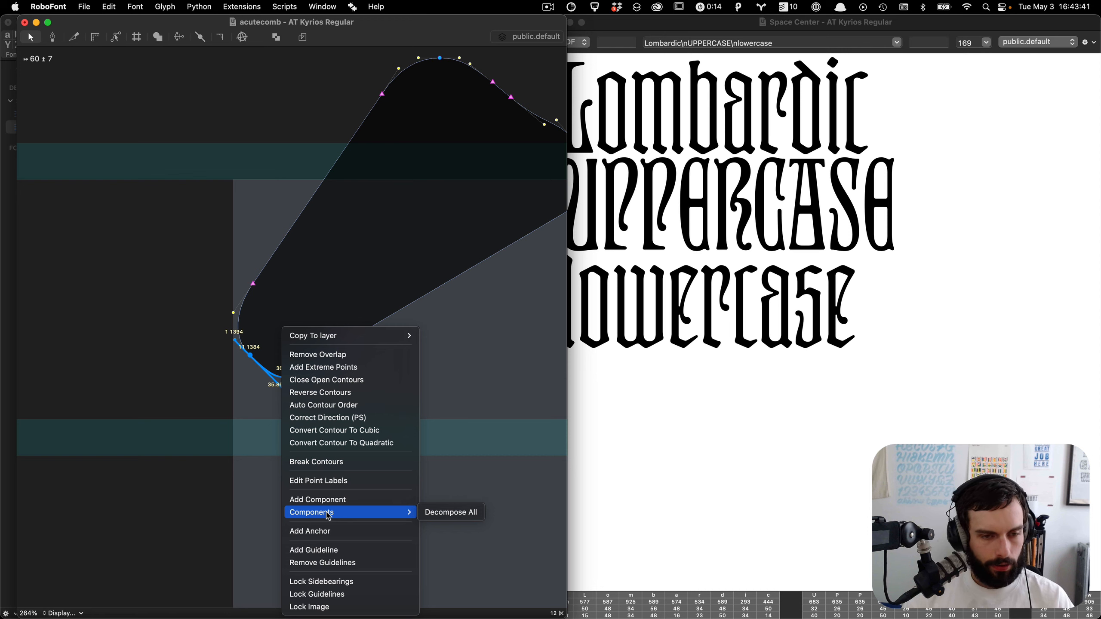
{"action": "left_click", "coordinate": [342, 367]}
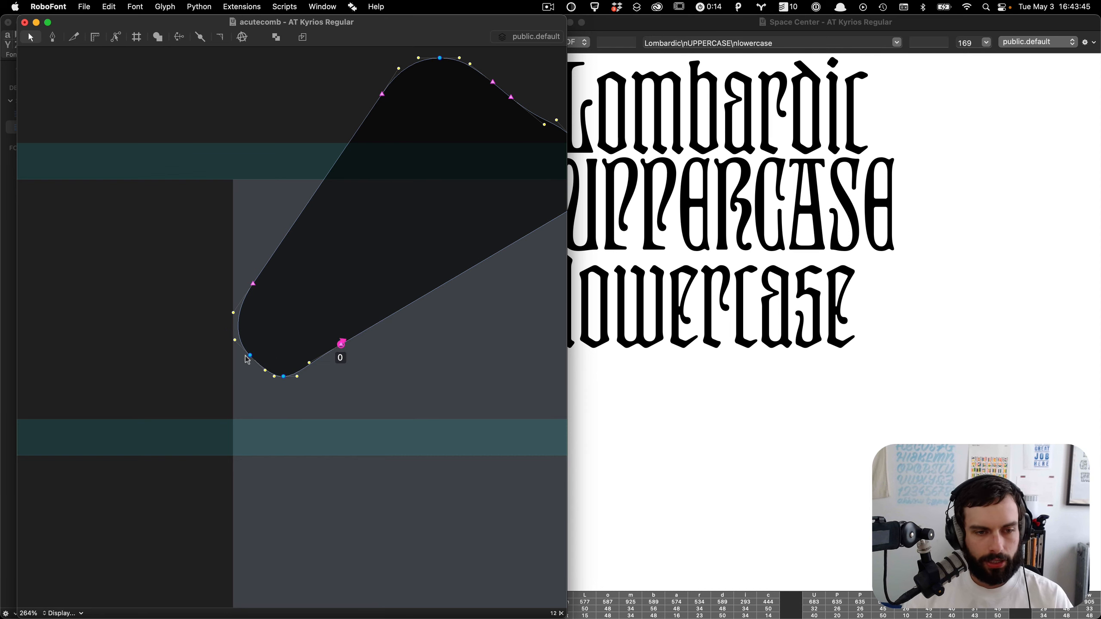
{"action": "left_click_drag", "start_coordinate": [240, 365], "coordinate": [257, 344]}
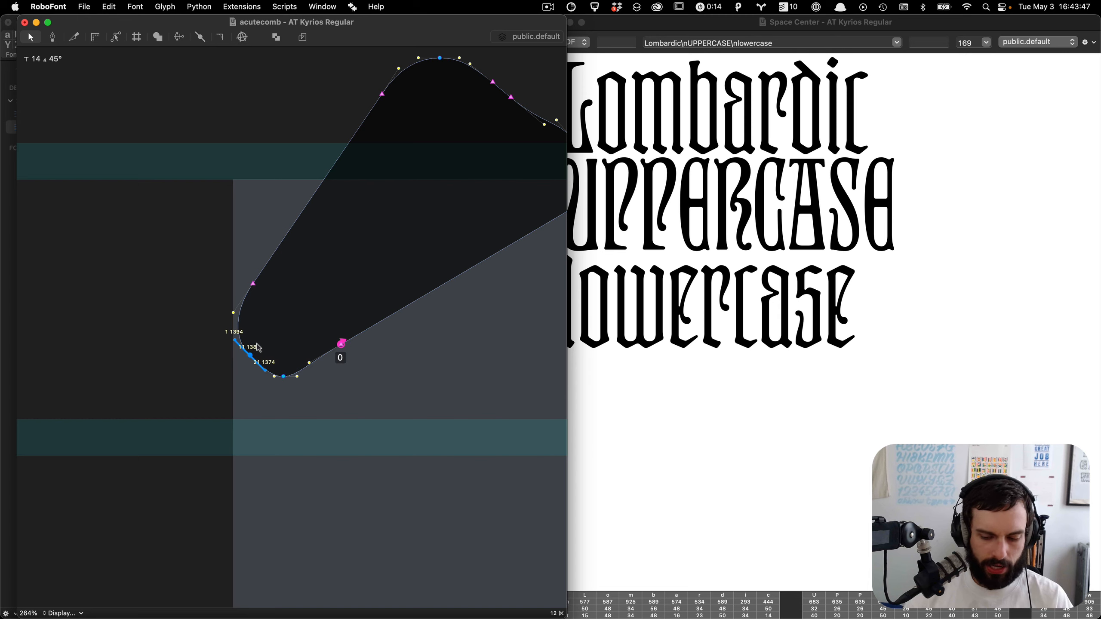
{"action": "key", "text": "BackSpace"}
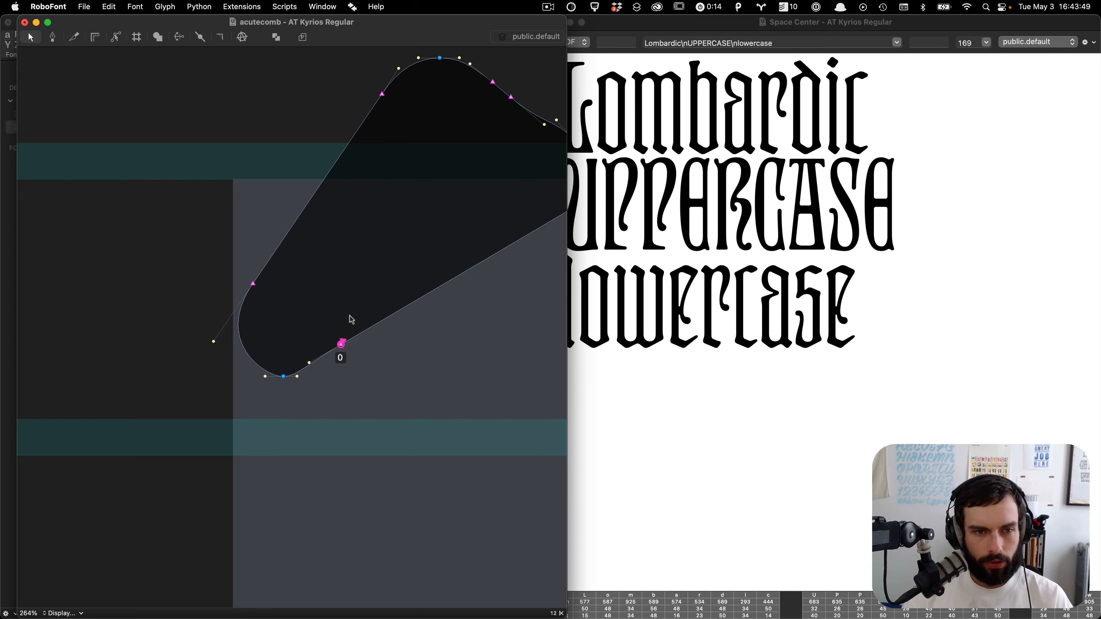
Step: Preview the acutecomb glyph in the Space Center and open the Inspector
{"action": "key", "text": "alt+super+s"}
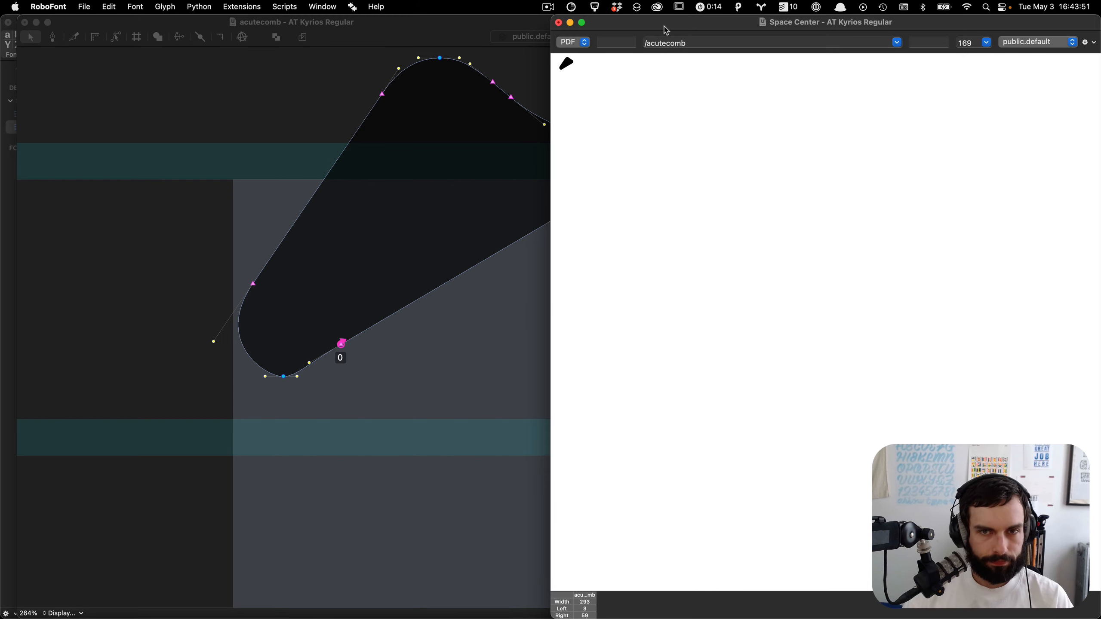
{"action": "left_click", "coordinate": [381, 215]}
{"action": "key", "text": "super+i"}
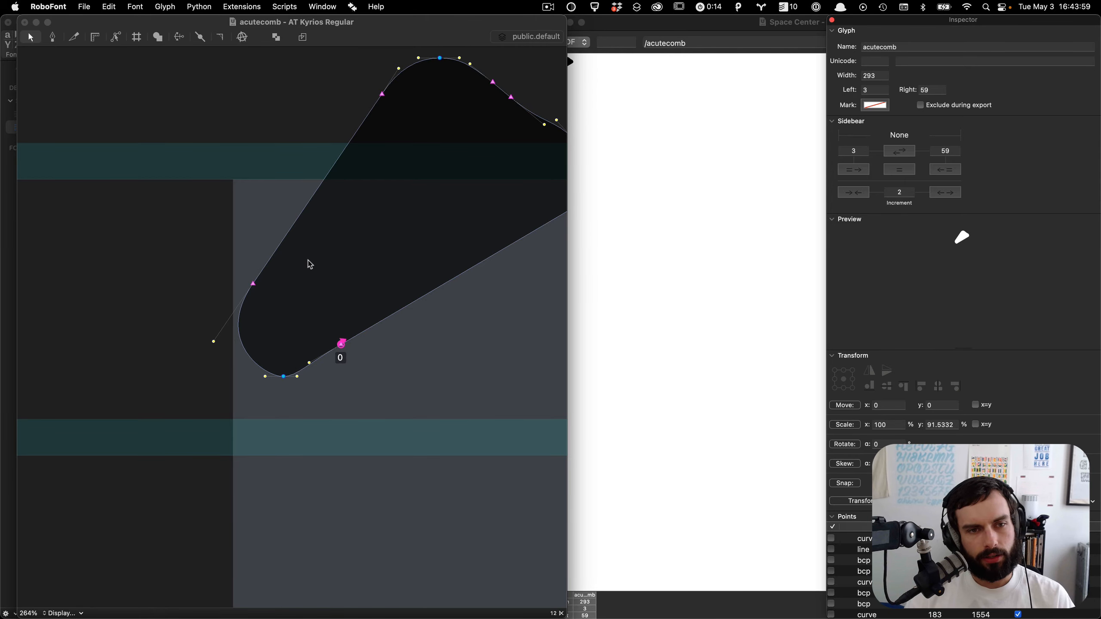
Step: Open the GlyphBrowser extension from the font window and search it for acutecm
{"action": "key", "text": "ctrl+Up"}
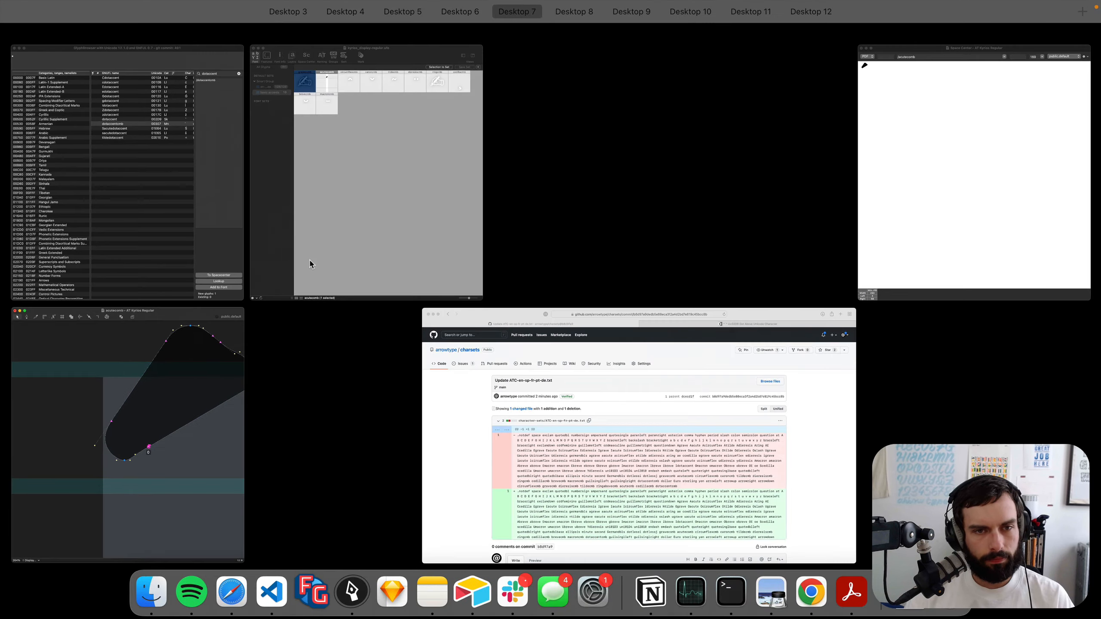
{"action": "left_click", "coordinate": [362, 238]}
{"action": "left_click", "coordinate": [338, 224]}
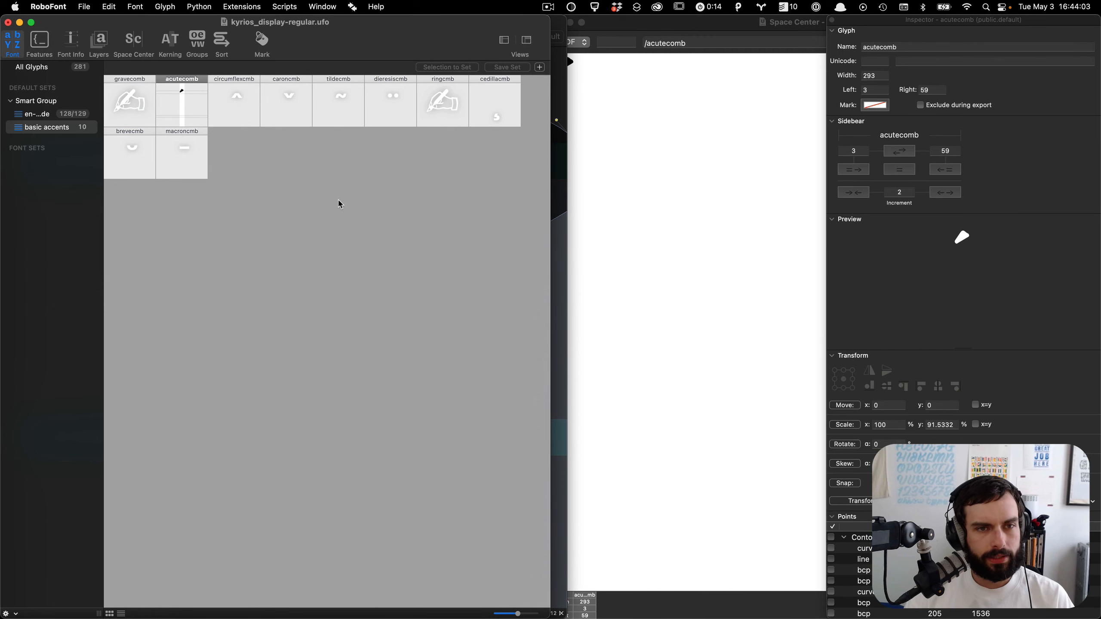
{"action": "left_click", "coordinate": [250, 6]}
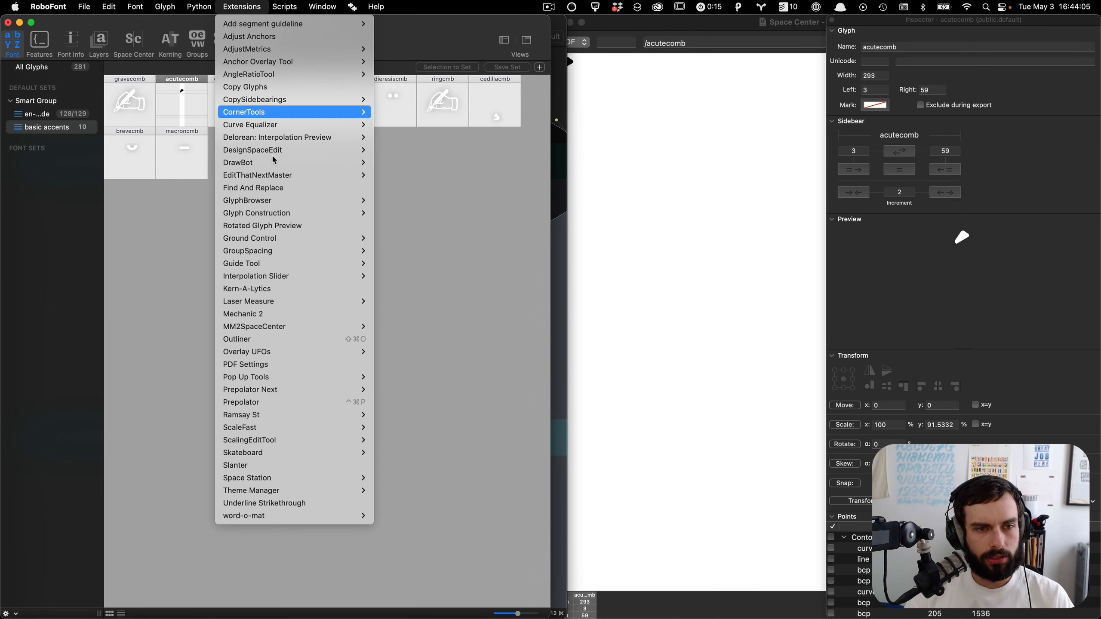
{"action": "left_click", "coordinate": [415, 202]}
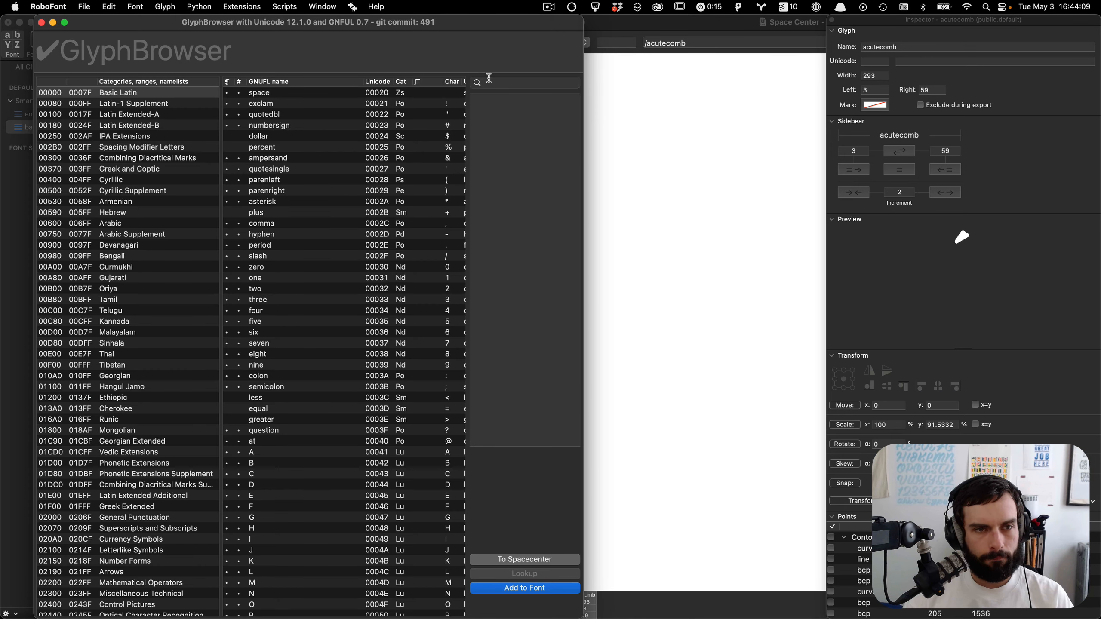
{"action": "left_click", "coordinate": [513, 83]}
{"action": "type", "text": "ac"}
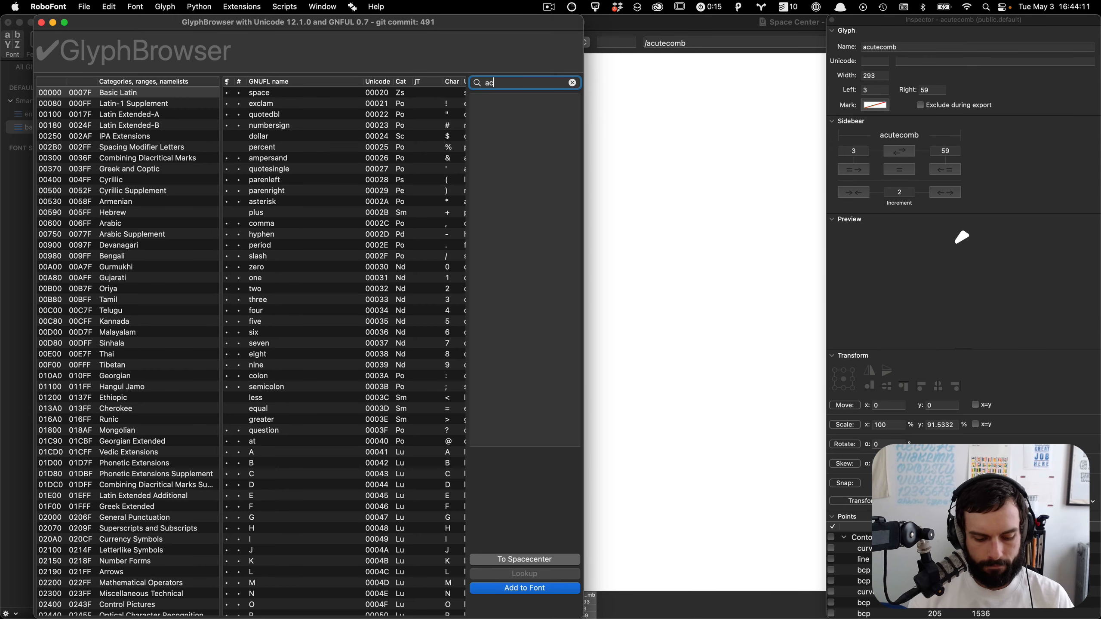
{"action": "type", "text": "utecm"}
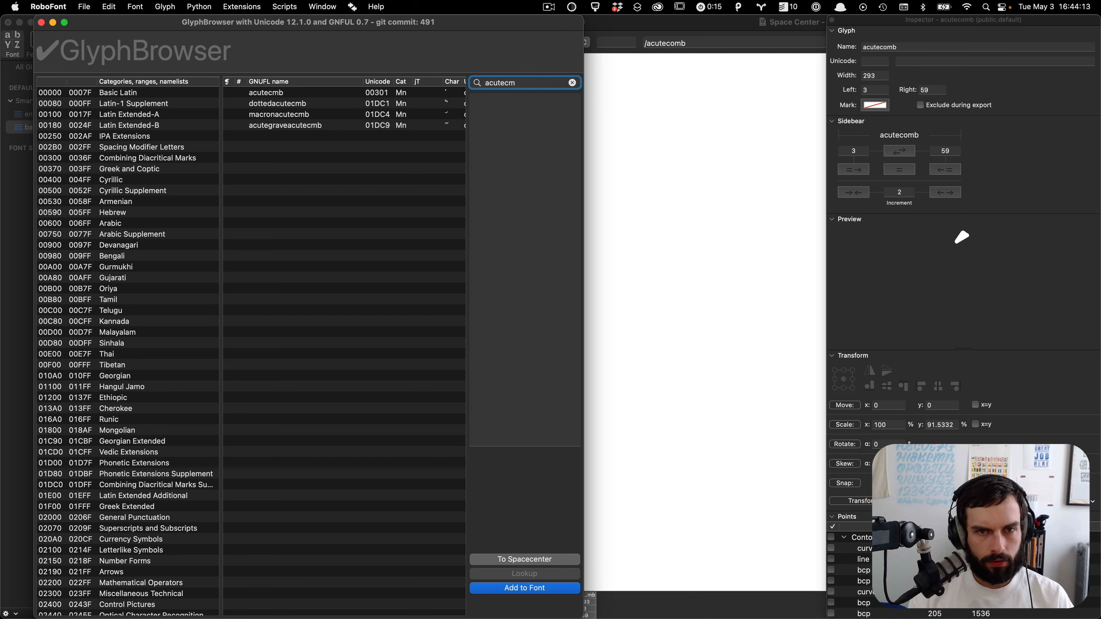
Step: Rename the acutecomb glyph in the basic accents set to acutecmb, keeping glyph references and auto unicode
{"action": "left_click", "coordinate": [286, 93]}
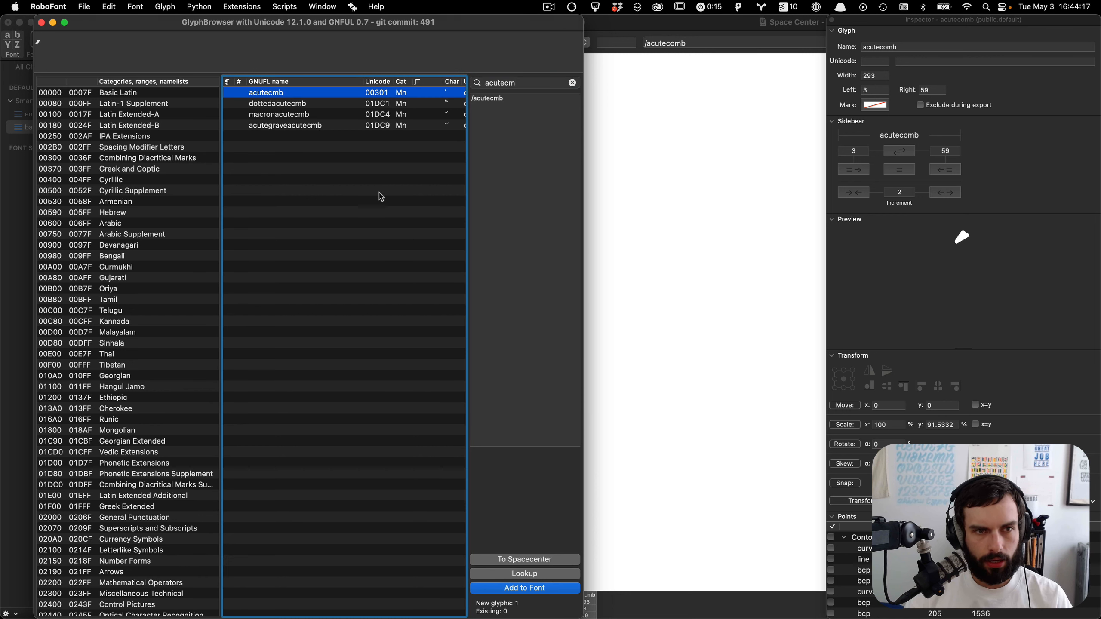
{"action": "left_click", "coordinate": [6, 277]}
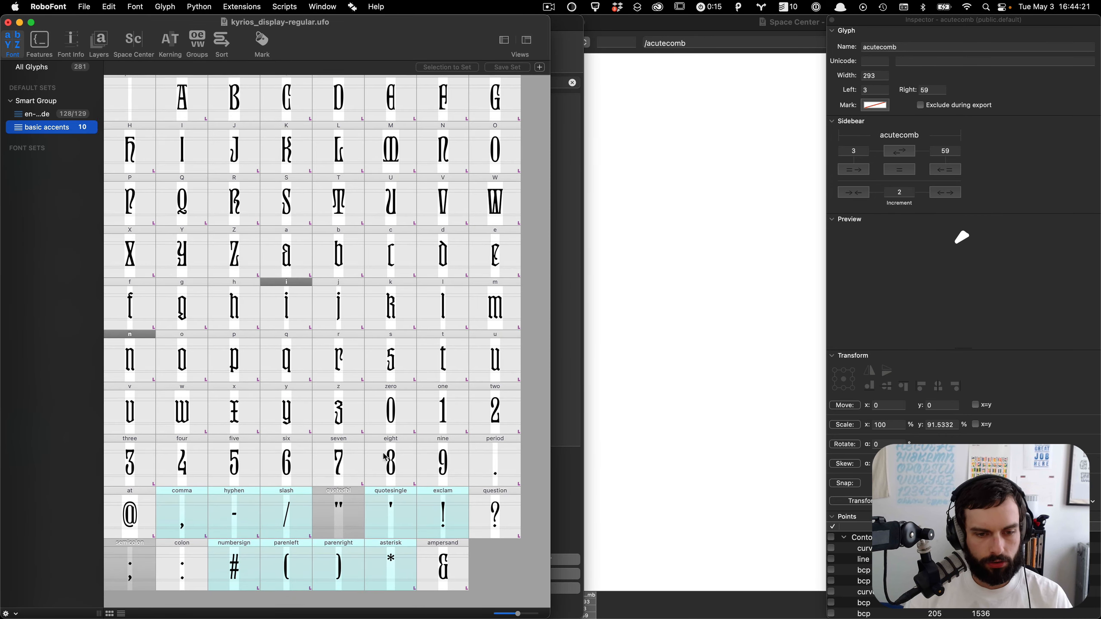
{"action": "left_click", "coordinate": [39, 128]}
{"action": "left_click", "coordinate": [198, 99]}
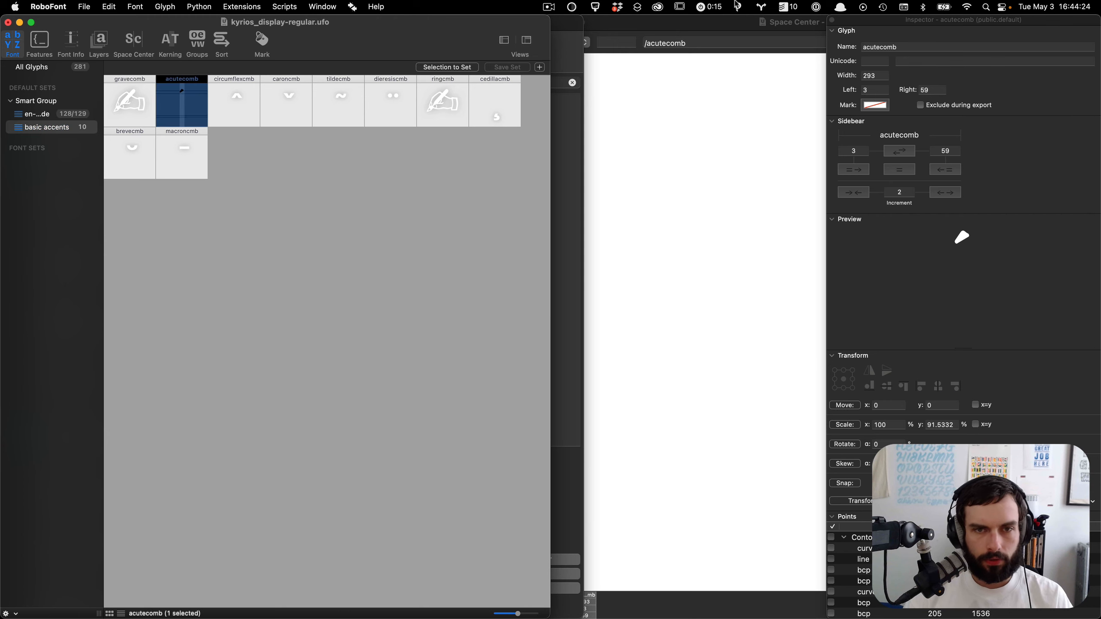
{"action": "left_click", "coordinate": [886, 46]}
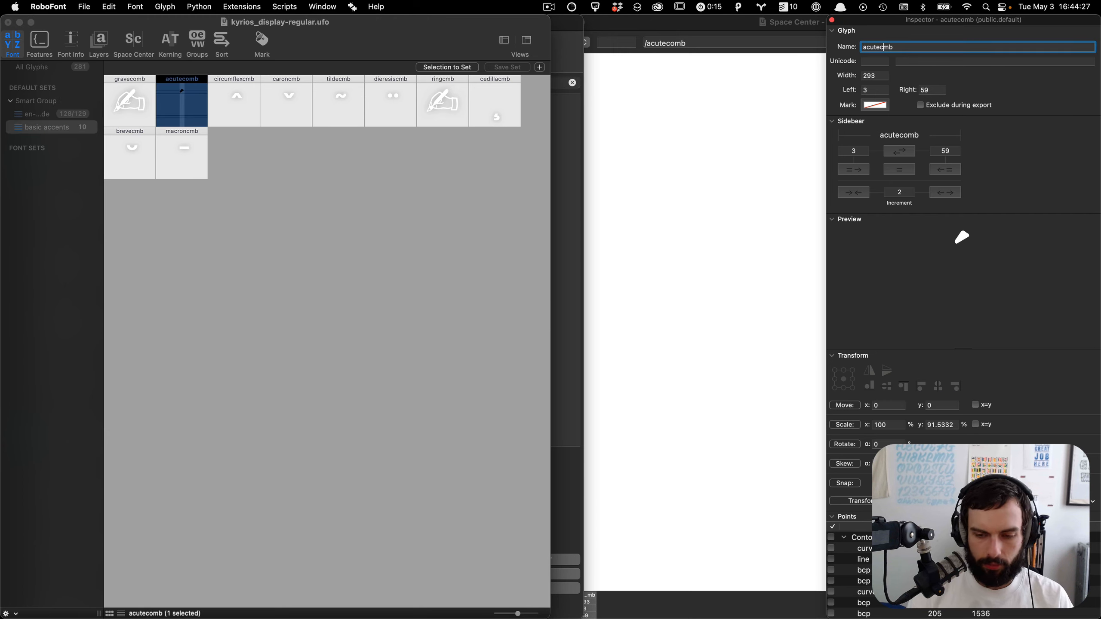
{"action": "key", "text": "Return"}
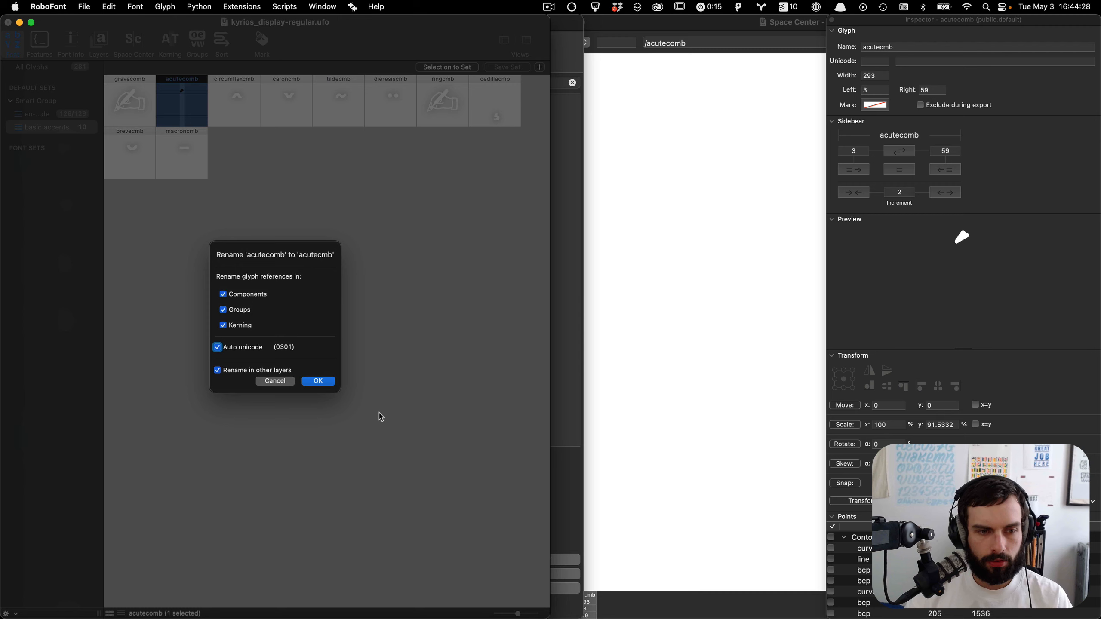
{"action": "left_click", "coordinate": [318, 381]}
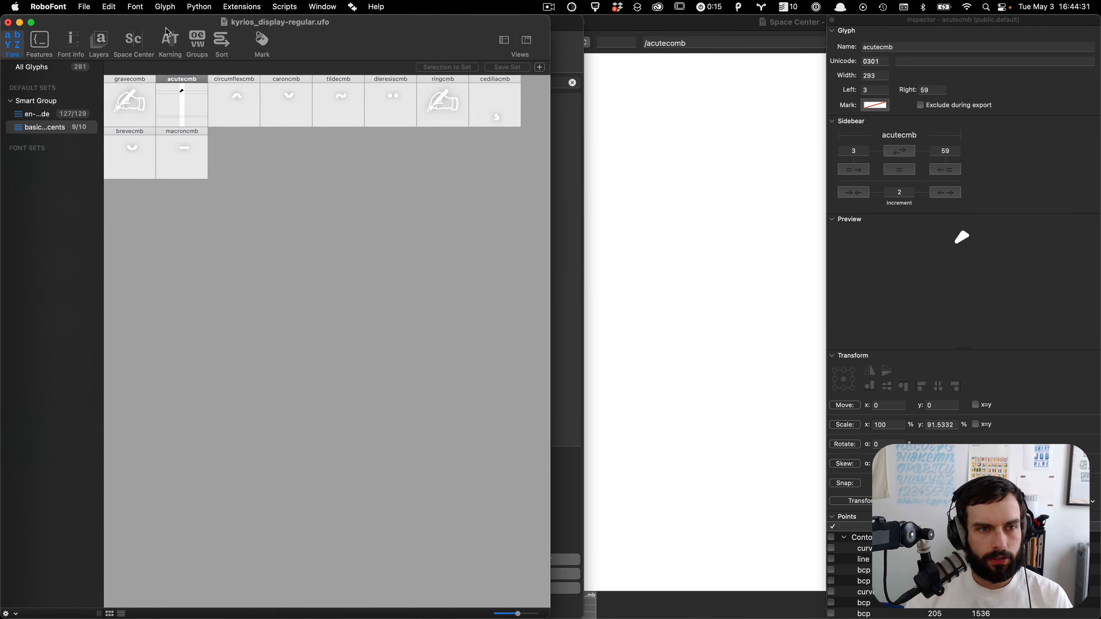
Step: Rename the gravecomb glyph to gravecmb, confirming the reference and unicode update
{"action": "left_click", "coordinate": [141, 103]}
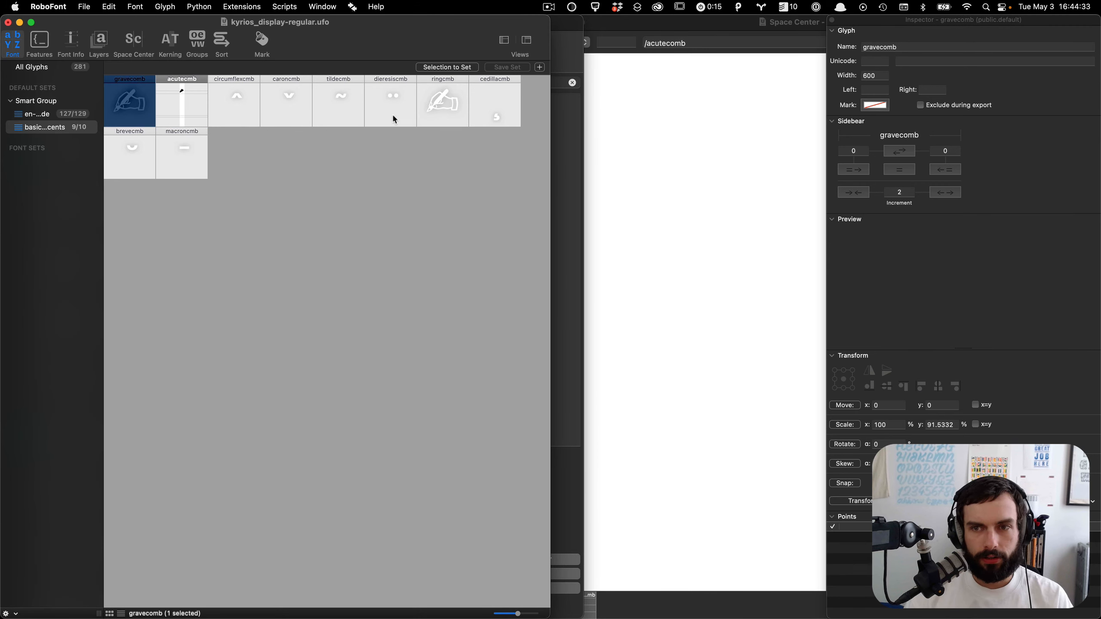
{"action": "left_click", "coordinate": [888, 46]}
{"action": "key", "text": "Return"}
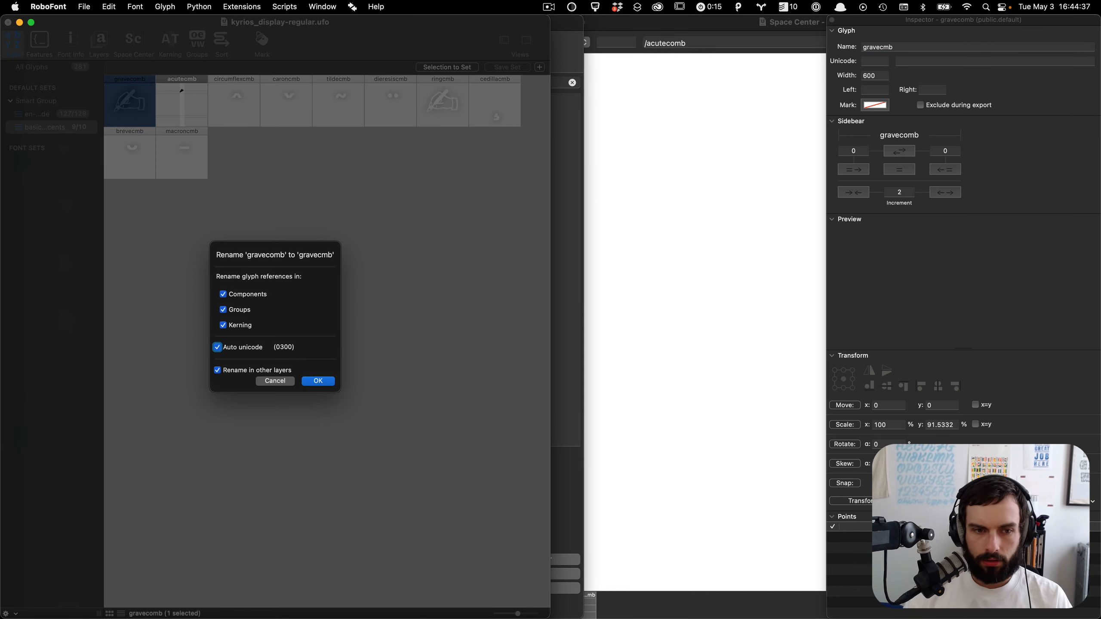
{"action": "key", "text": "Return"}
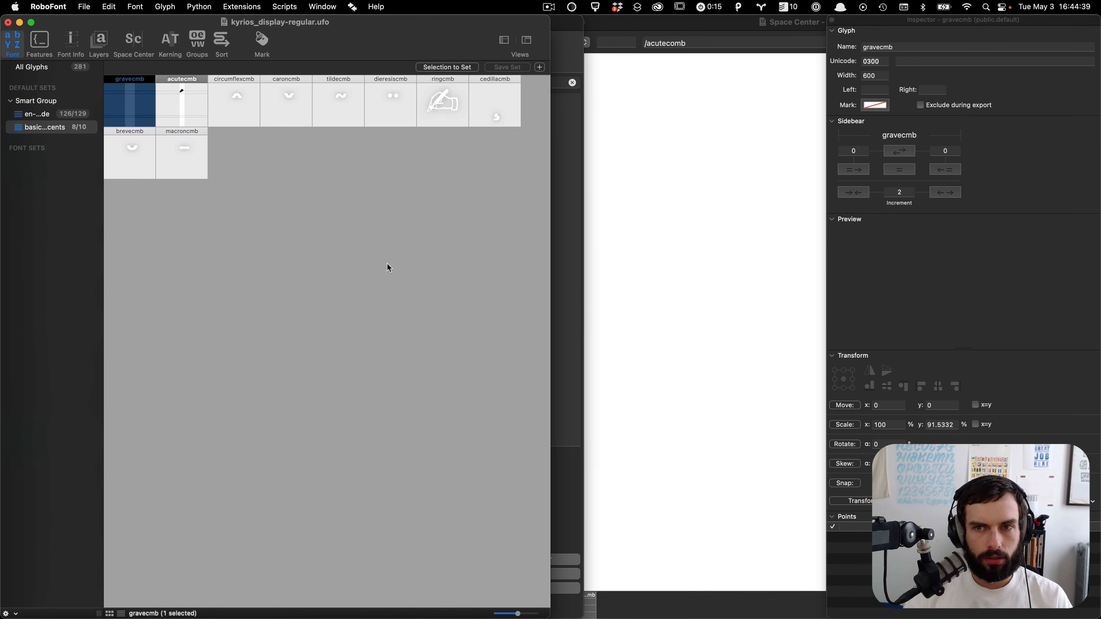
Step: Edit the ATC-en-sp-fr-pt-de.txt charset on GitHub, changing gravecomb and acutecomb to gravecmb and acutecmb, and commit
{"action": "key", "text": "ctrl+Up"}
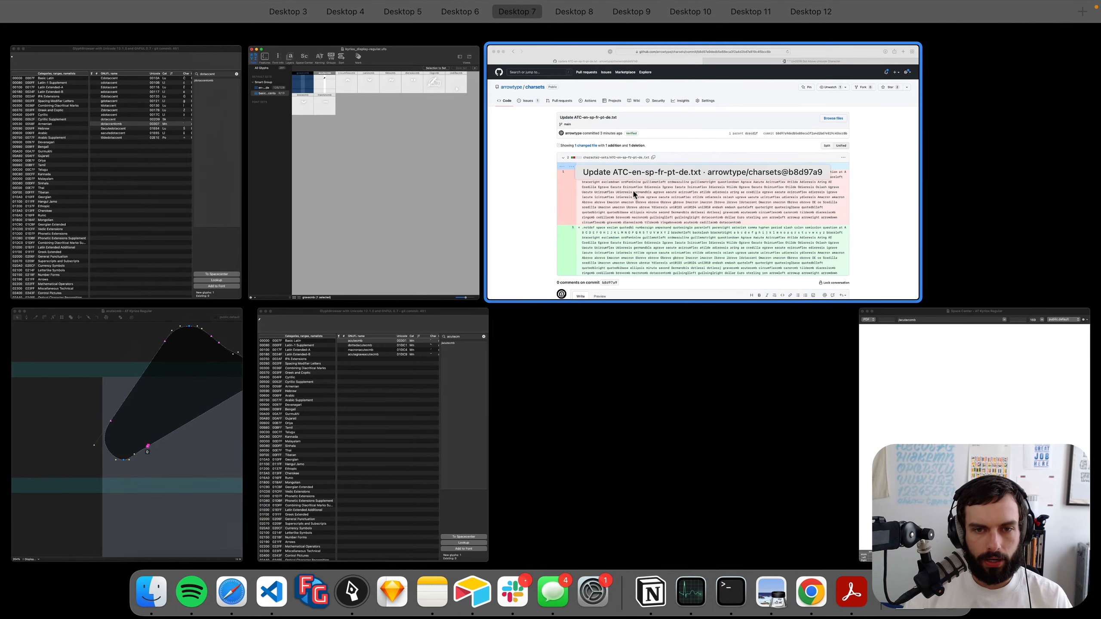
{"action": "left_click", "coordinate": [632, 189]}
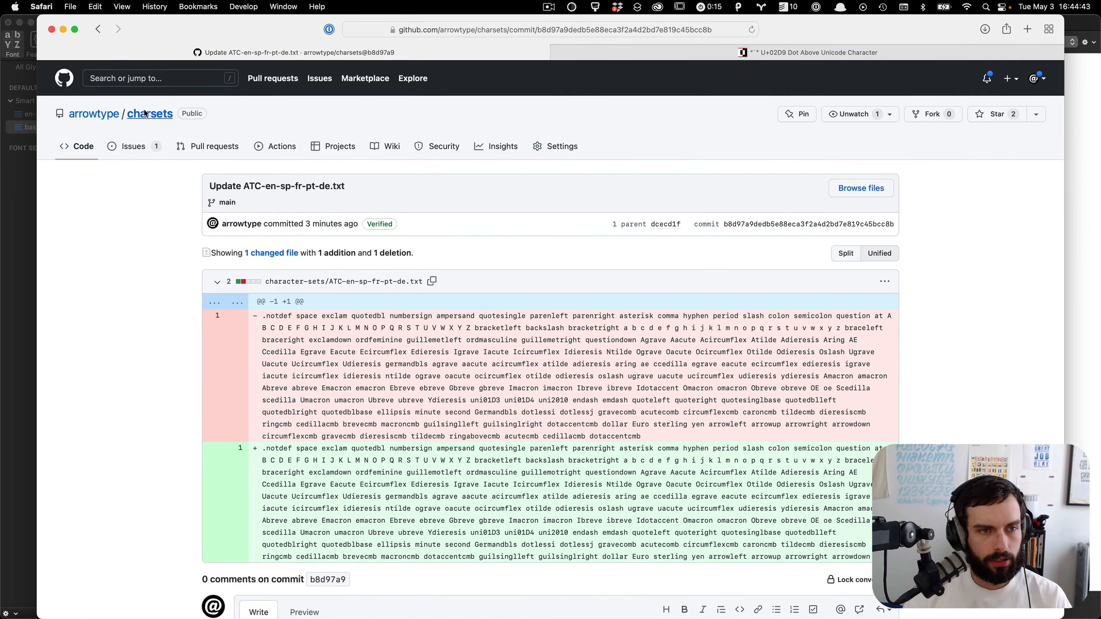
{"action": "left_click", "coordinate": [145, 114]}
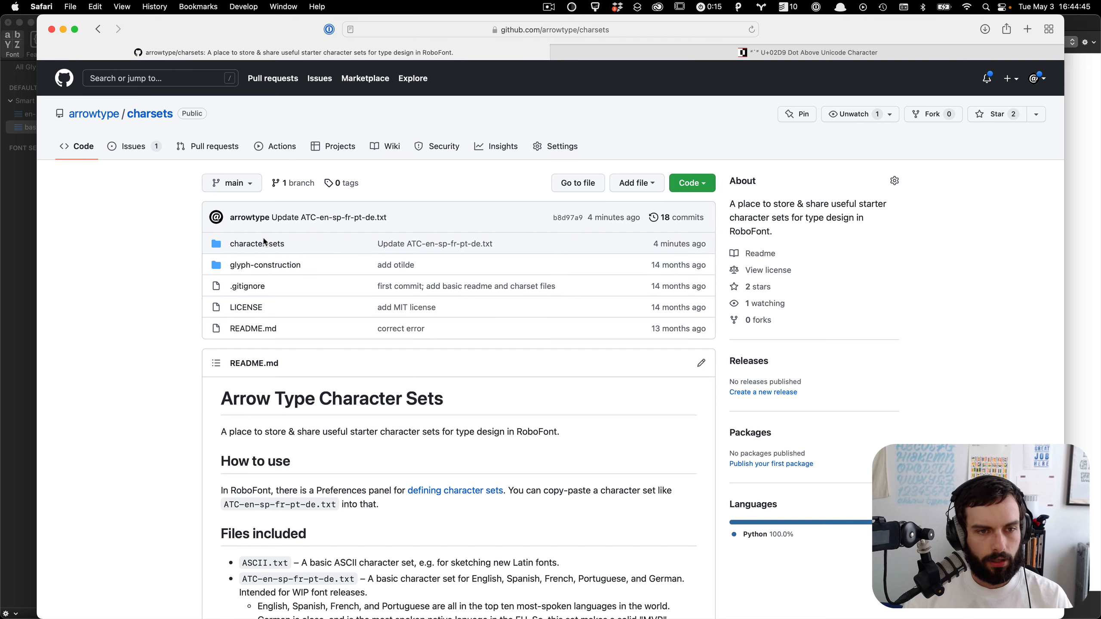
{"action": "left_click", "coordinate": [263, 242]}
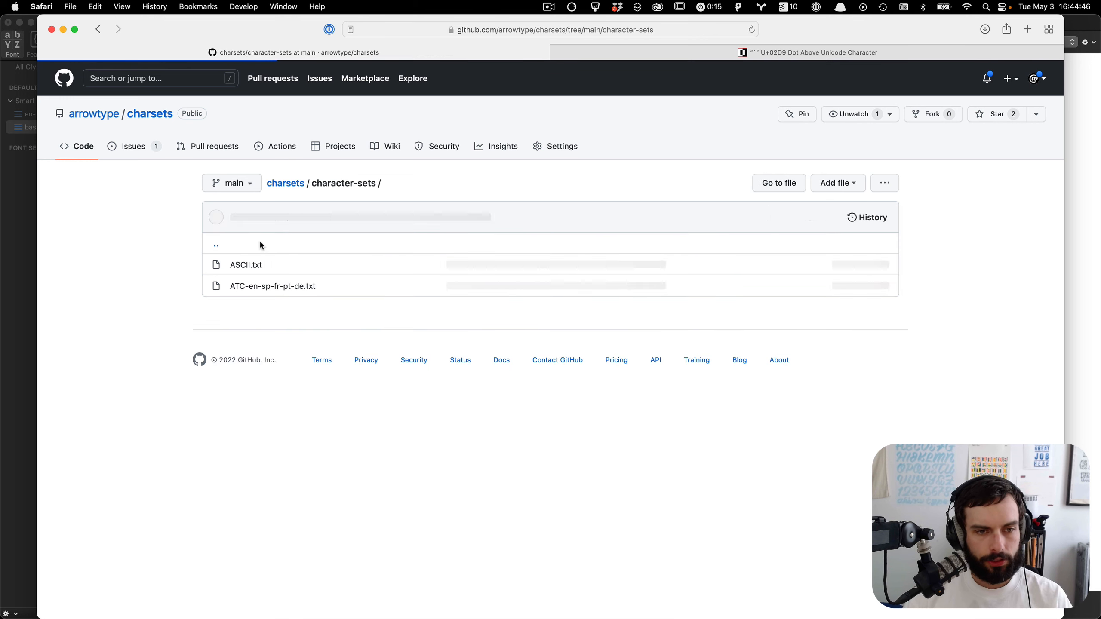
{"action": "left_click", "coordinate": [267, 286]}
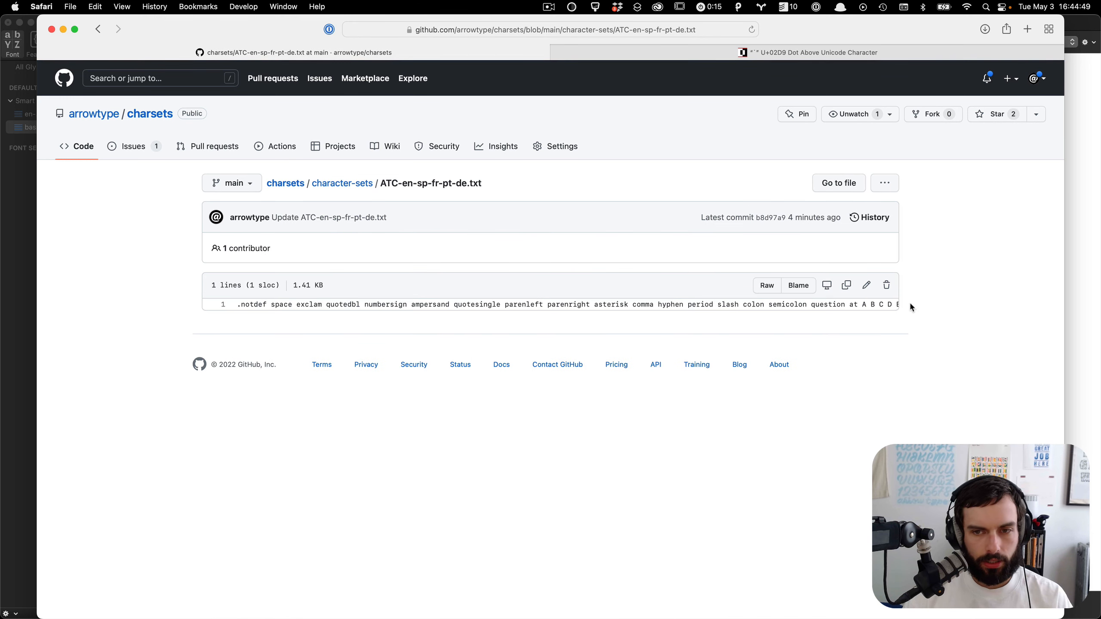
{"action": "left_click", "coordinate": [868, 286]}
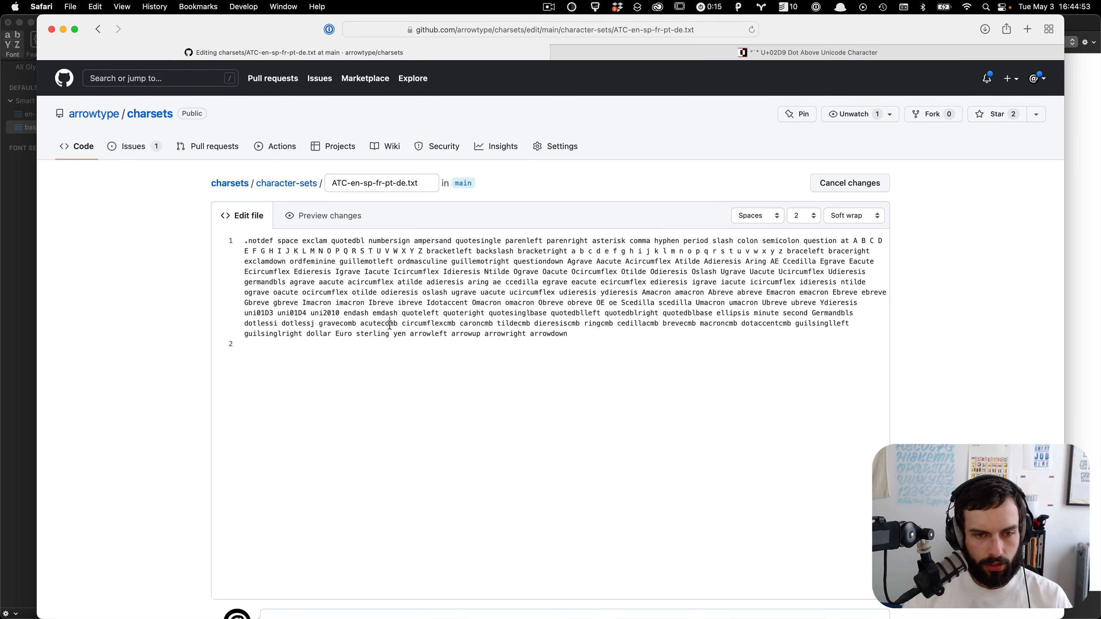
{"action": "key", "text": "BackSpace"}
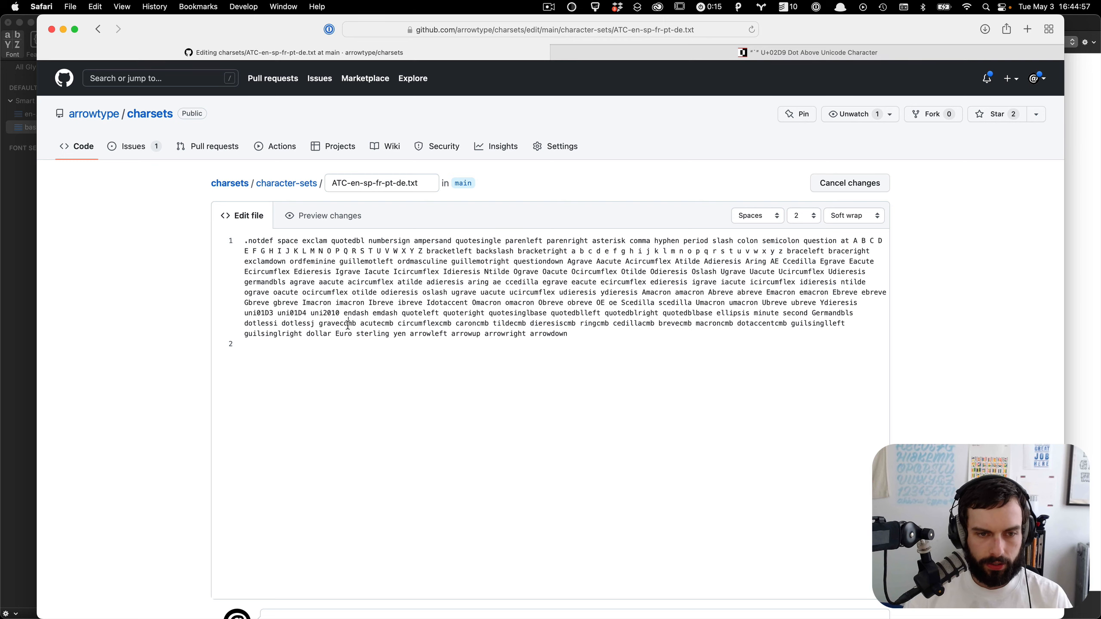
{"action": "key", "text": "BackSpace"}
{"action": "scroll", "coordinate": [347, 324], "scroll_direction": "down", "scroll_amount": 6}
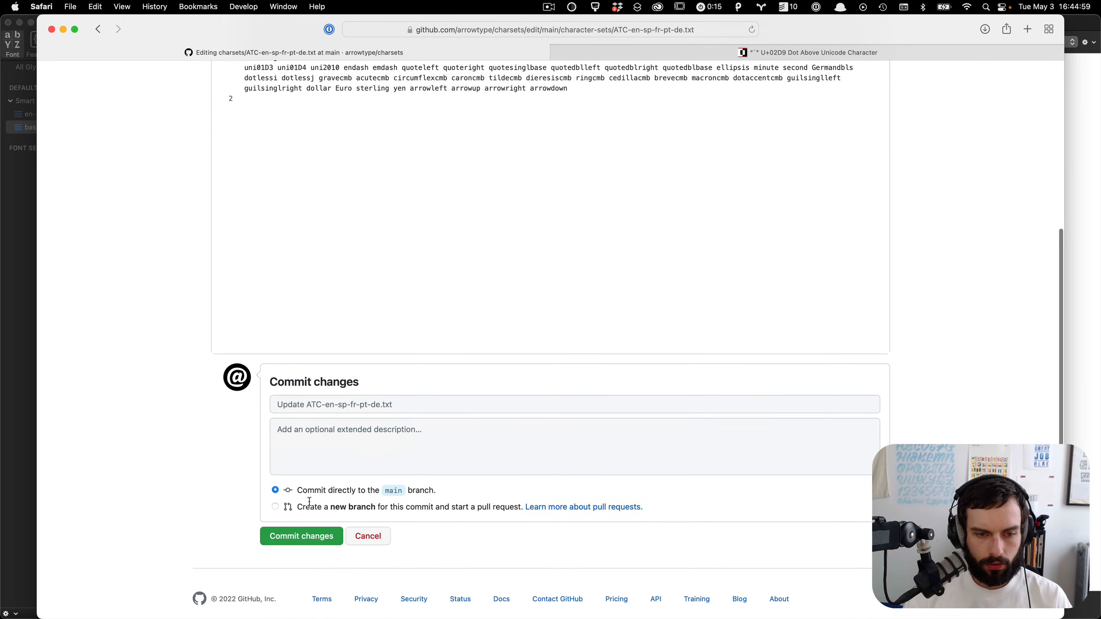
{"action": "left_click", "coordinate": [307, 542]}
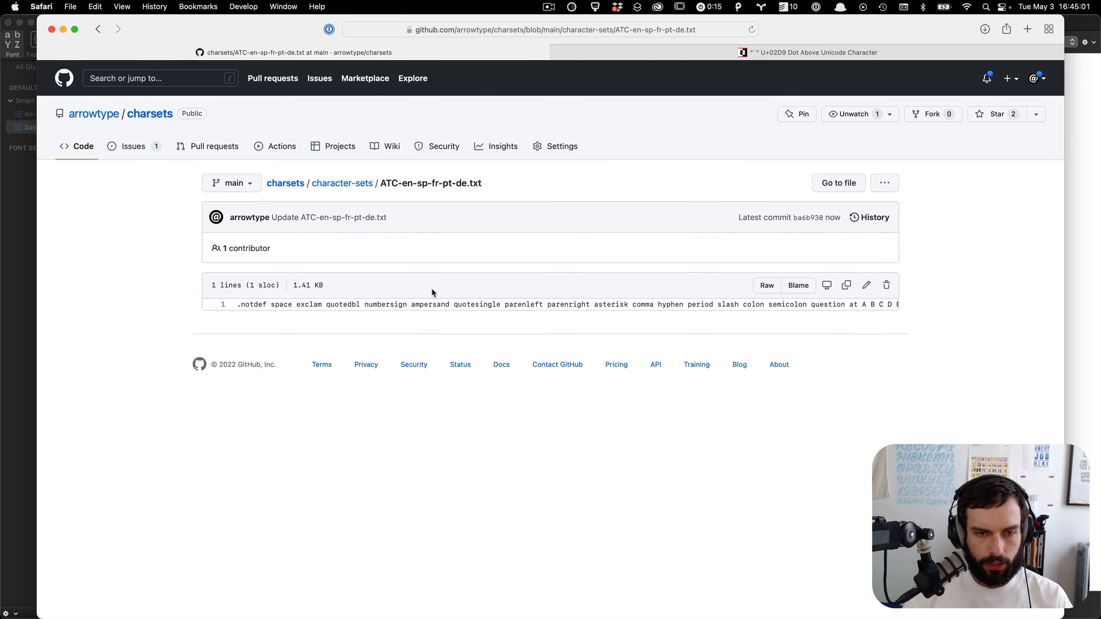
Step: Open the raw charset file and copy its full text
{"action": "triple_click", "coordinate": [390, 302]}
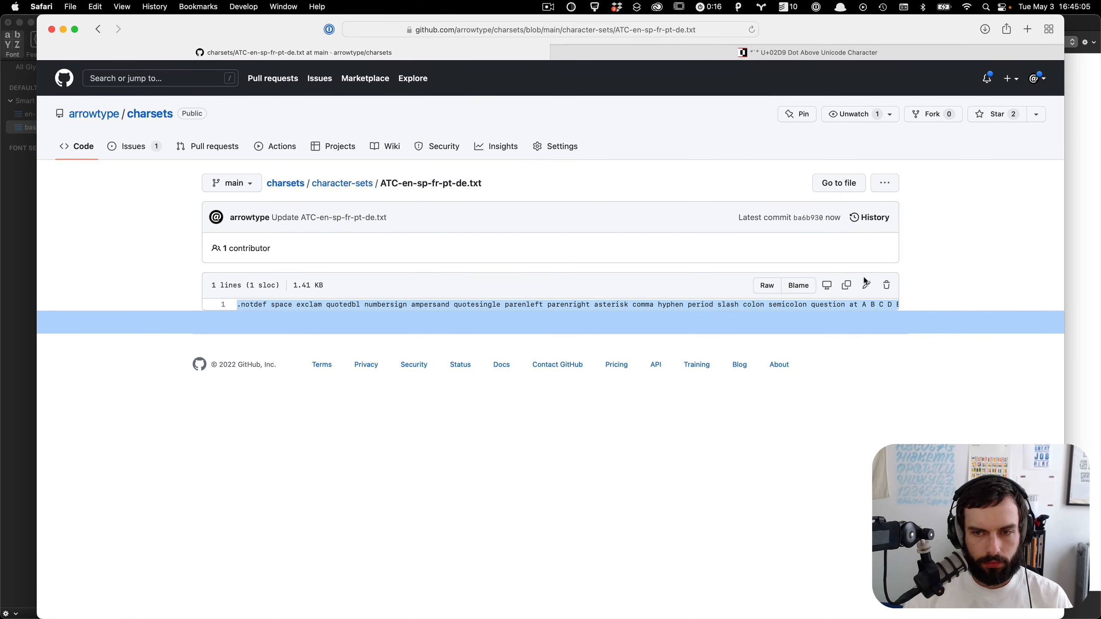
{"action": "left_click", "coordinate": [765, 286]}
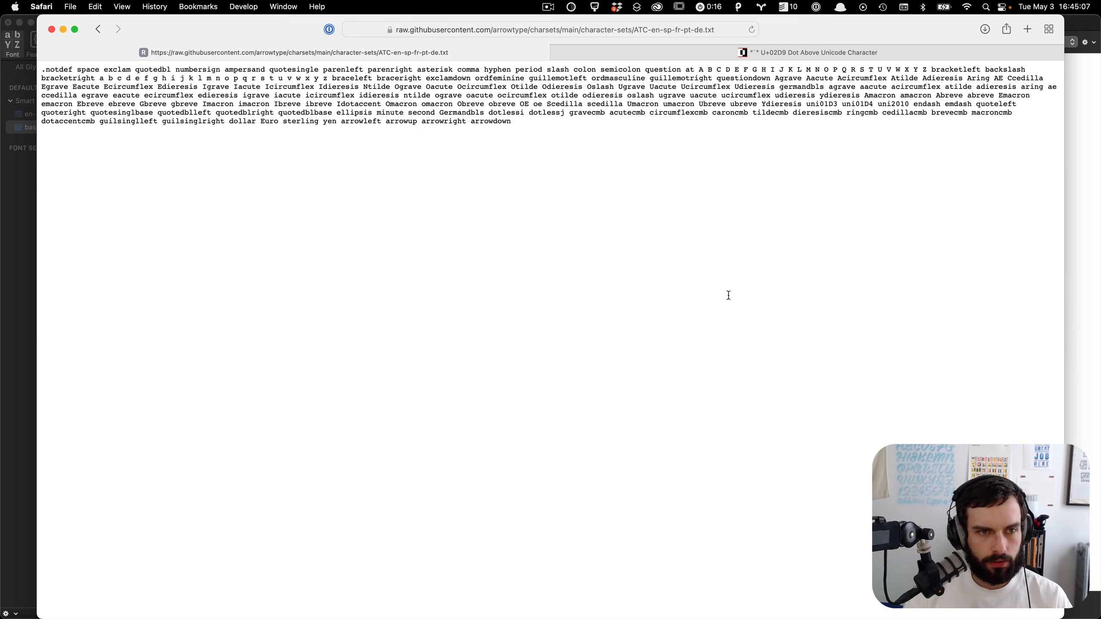
{"action": "key", "text": "super+a"}
{"action": "key", "text": "super+Tab"}
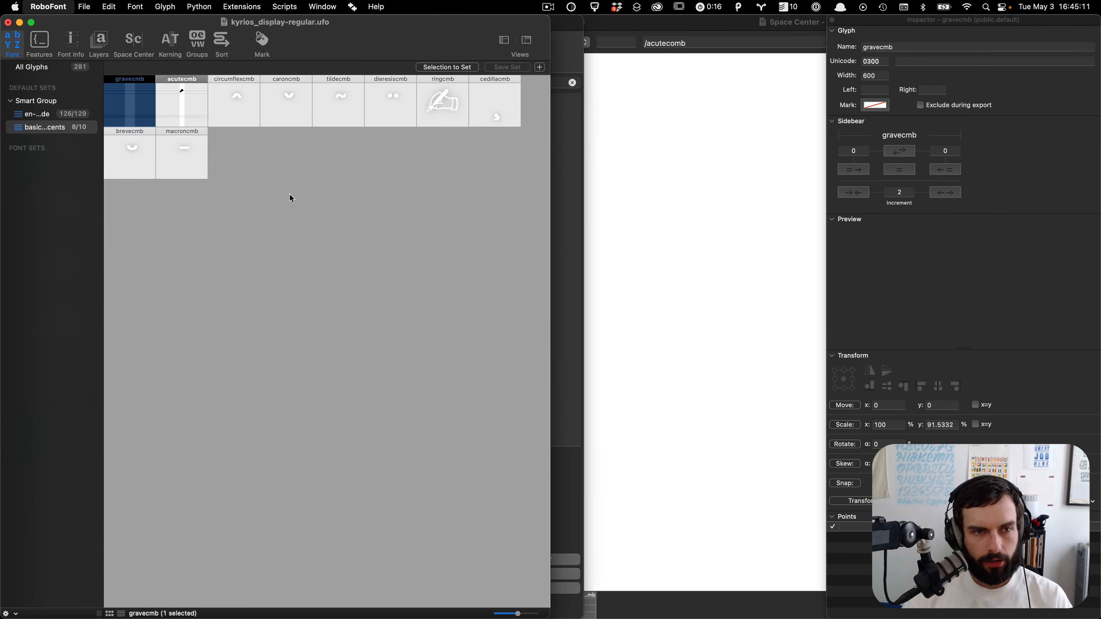
Step: Replace the ATC-en-sp-fr-de-pt character set in Preferences with the copied text and apply
{"action": "key", "text": "super+comma"}
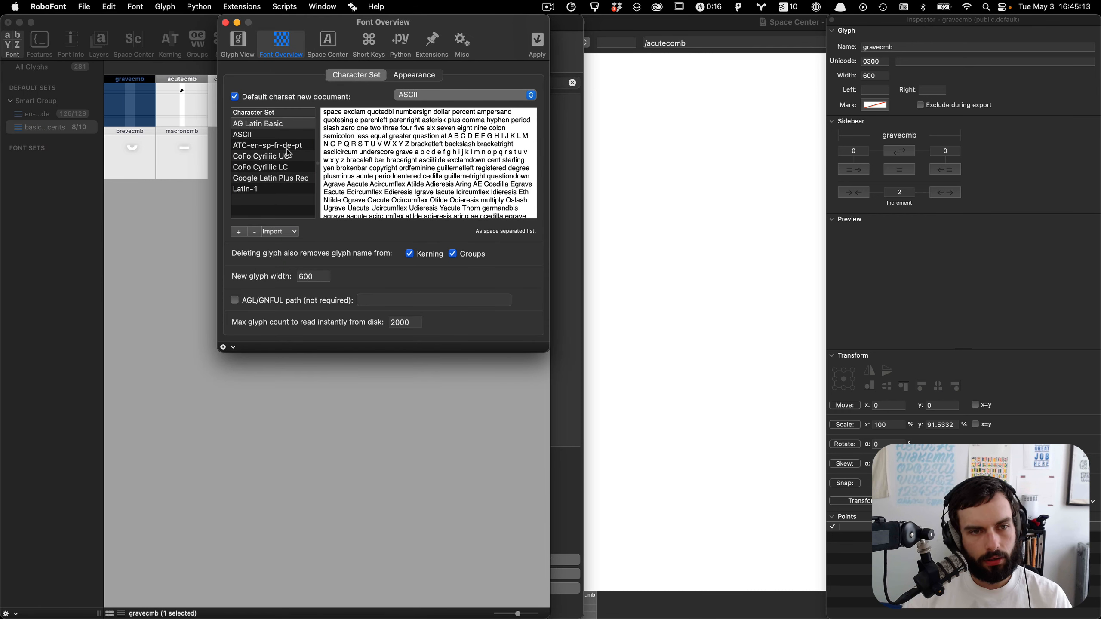
{"action": "left_click", "coordinate": [286, 146]}
{"action": "left_click", "coordinate": [429, 191]}
{"action": "scroll", "coordinate": [429, 191], "scroll_direction": "down", "scroll_amount": 5}
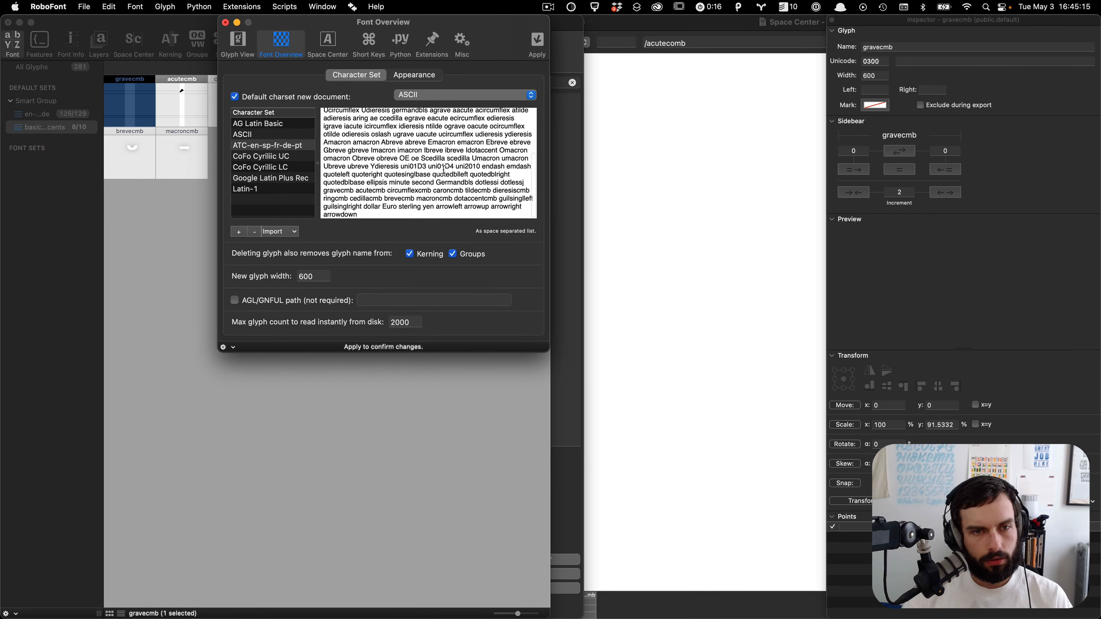
{"action": "left_click", "coordinate": [538, 43]}
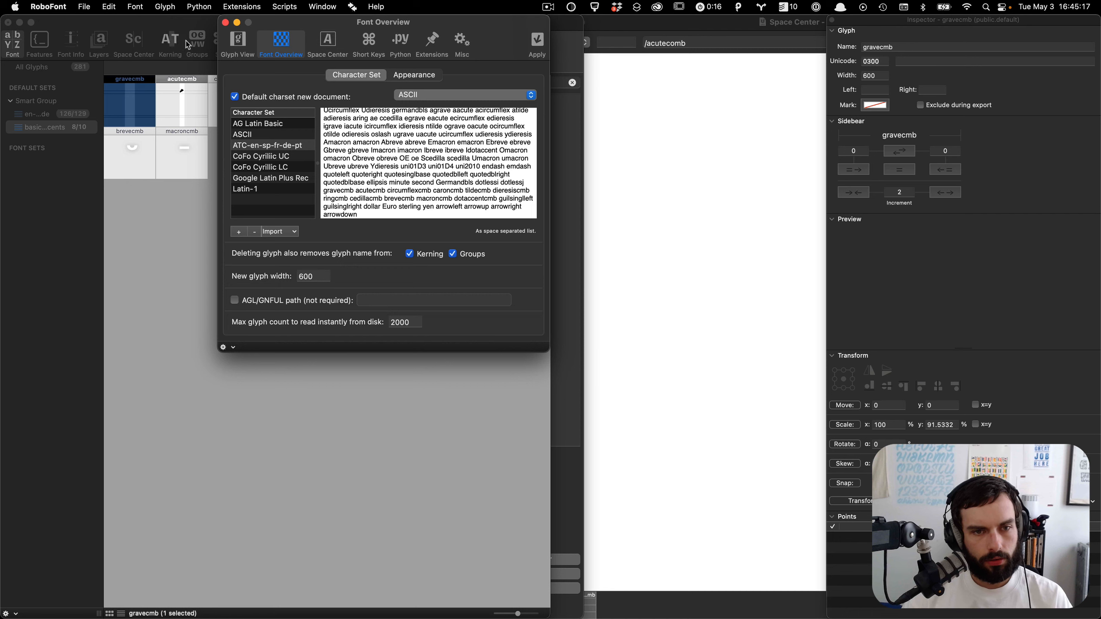
{"action": "left_click", "coordinate": [226, 23]}
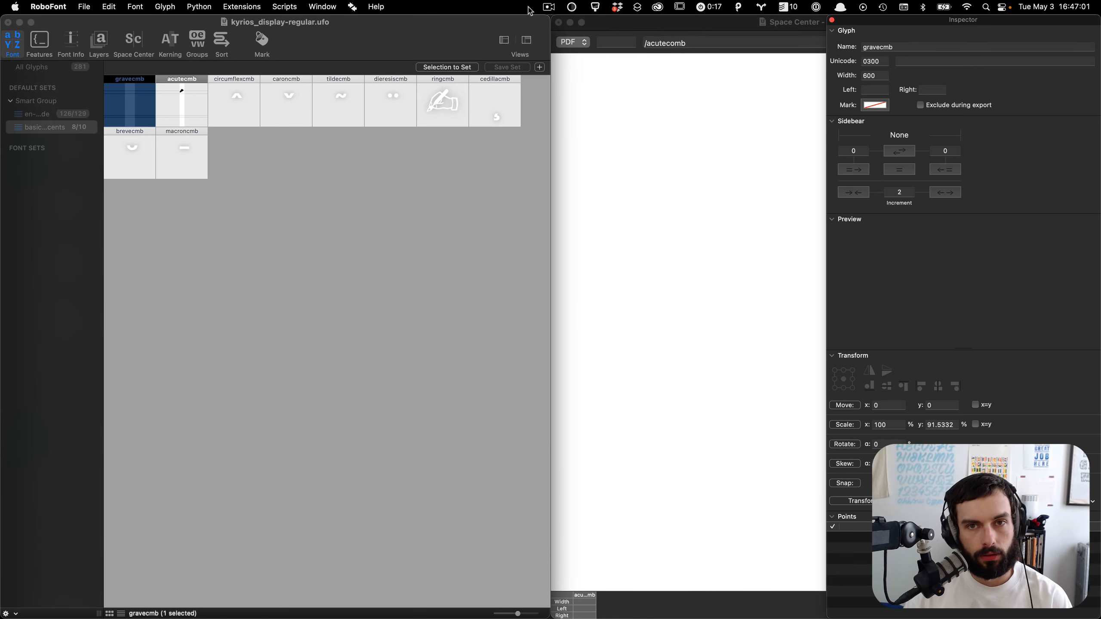
Step: Show the acutecmb glyph in the Space Center and close the Inspector
{"action": "left_click", "coordinate": [471, 182]}
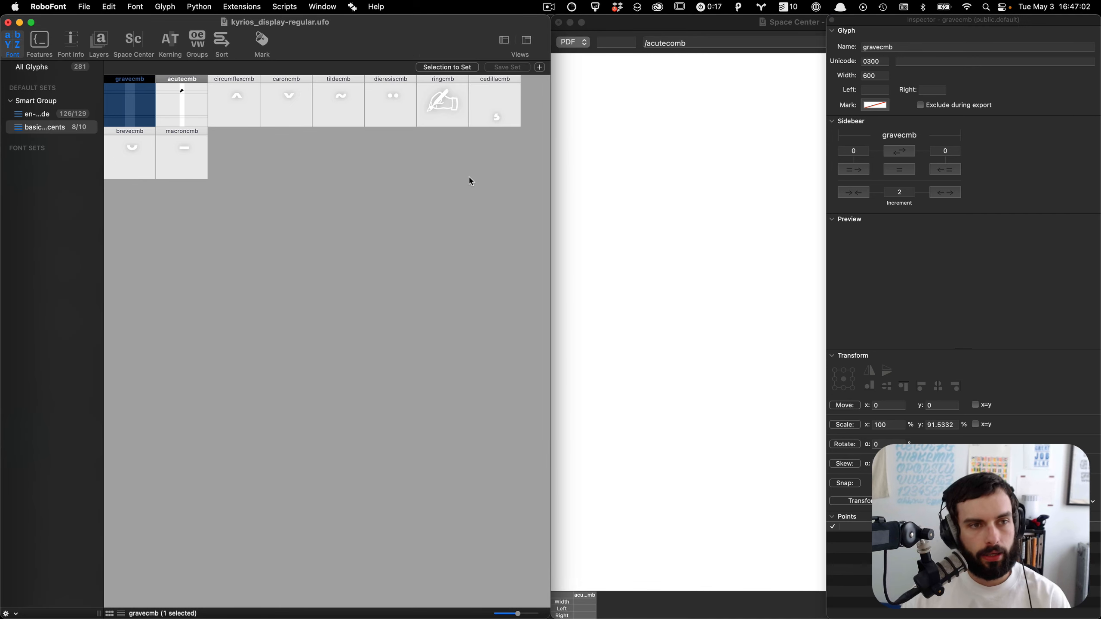
{"action": "left_click", "coordinate": [194, 107]}
{"action": "key", "text": "alt+super+s"}
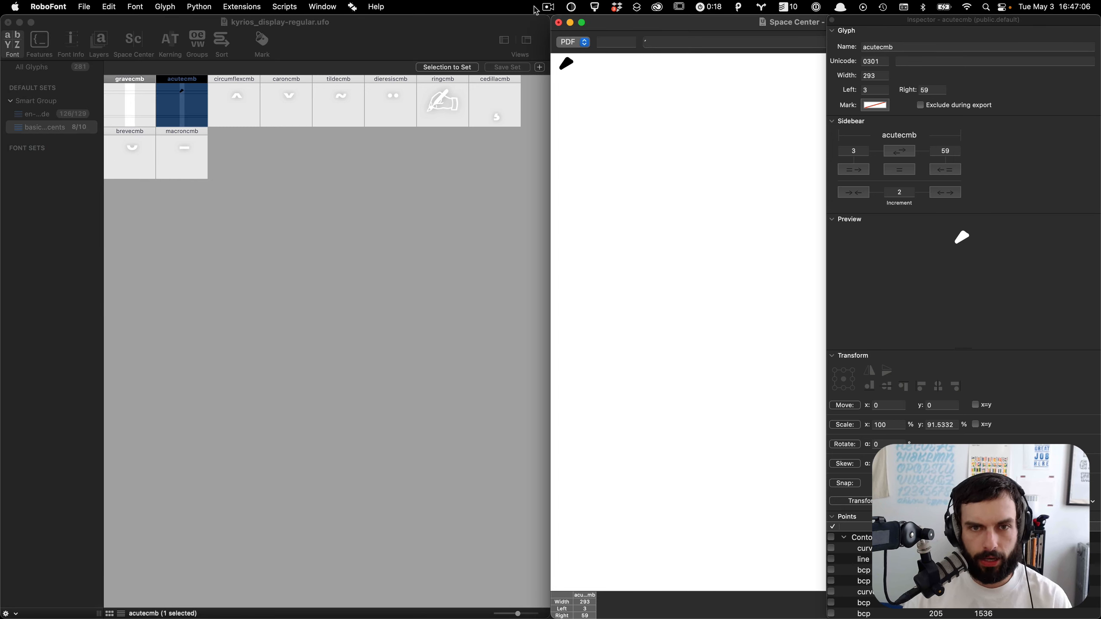
{"action": "left_click", "coordinate": [652, 41]}
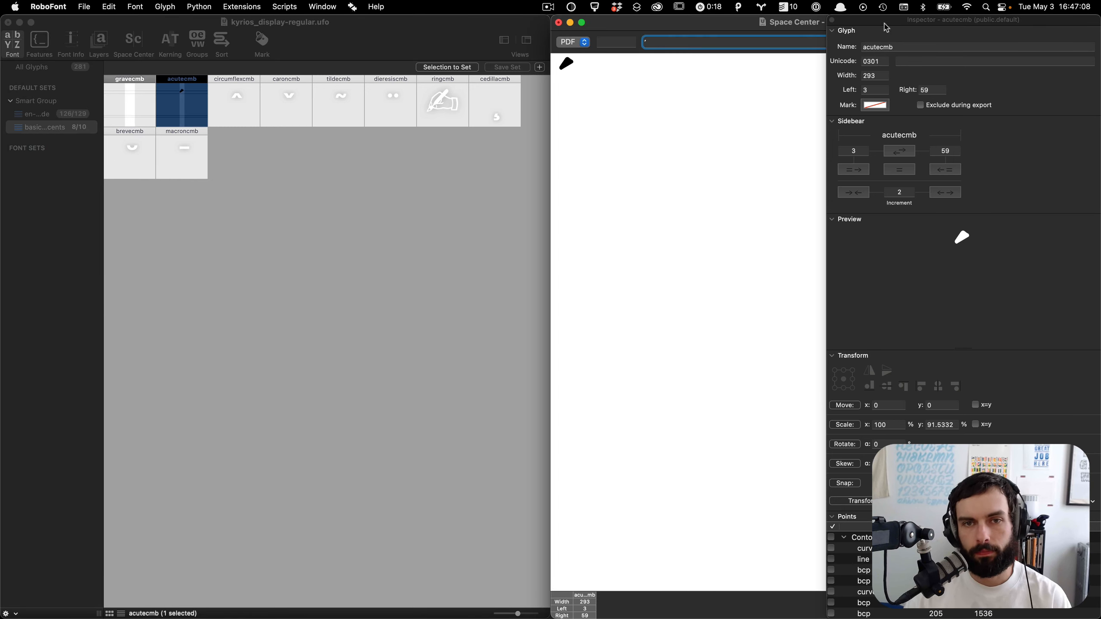
{"action": "left_click", "coordinate": [832, 20]}
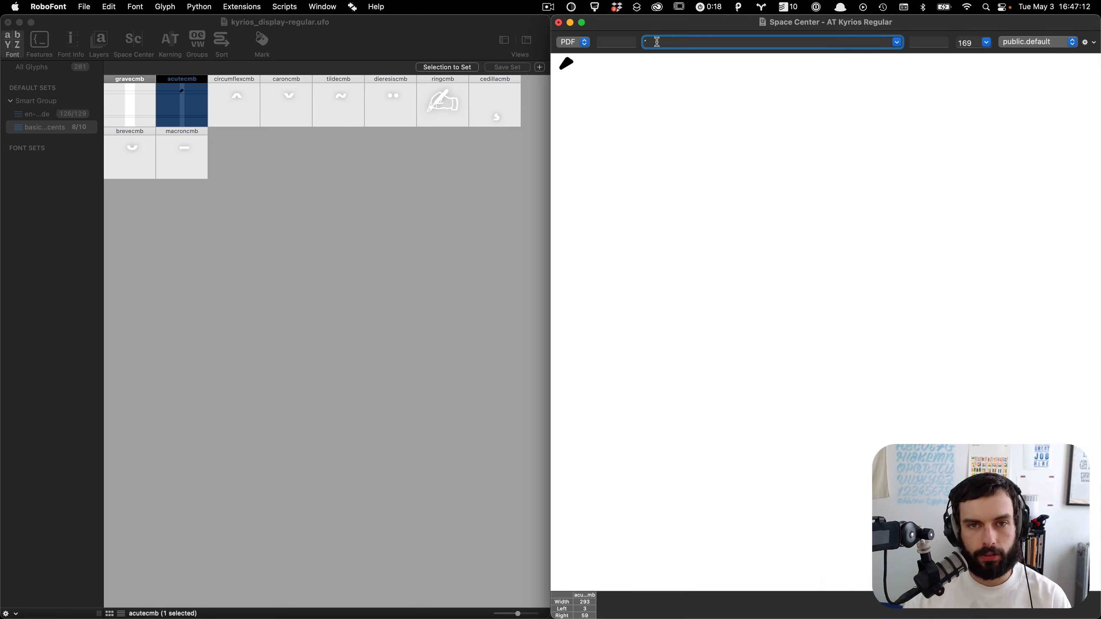
Step: Switch the font window back to All Glyphs
{"action": "left_click", "coordinate": [336, 178]}
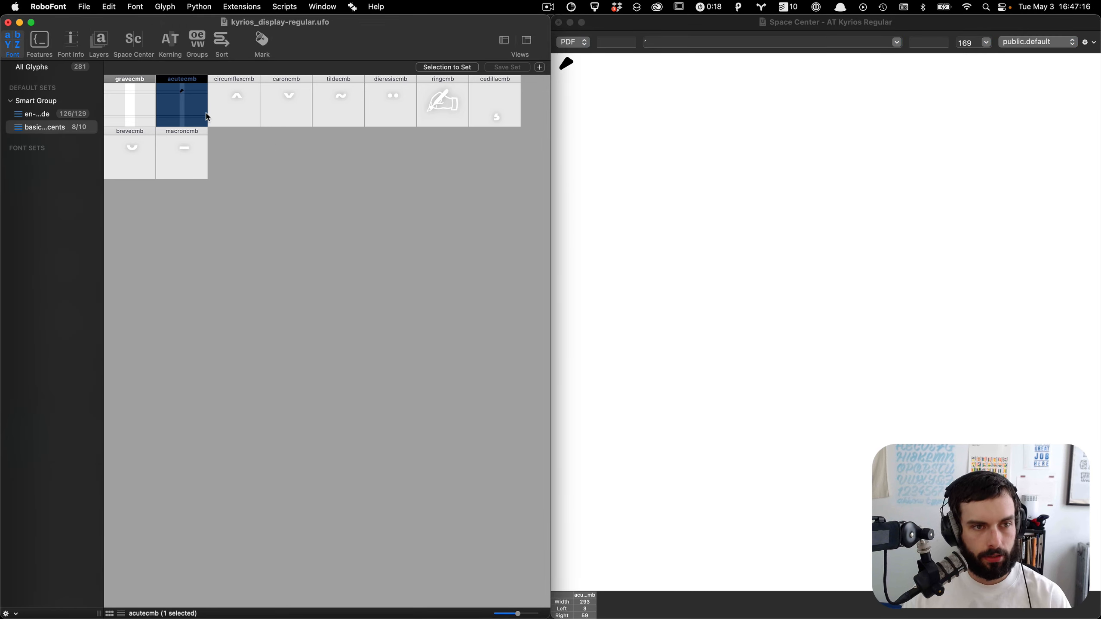
{"action": "left_click", "coordinate": [236, 172]}
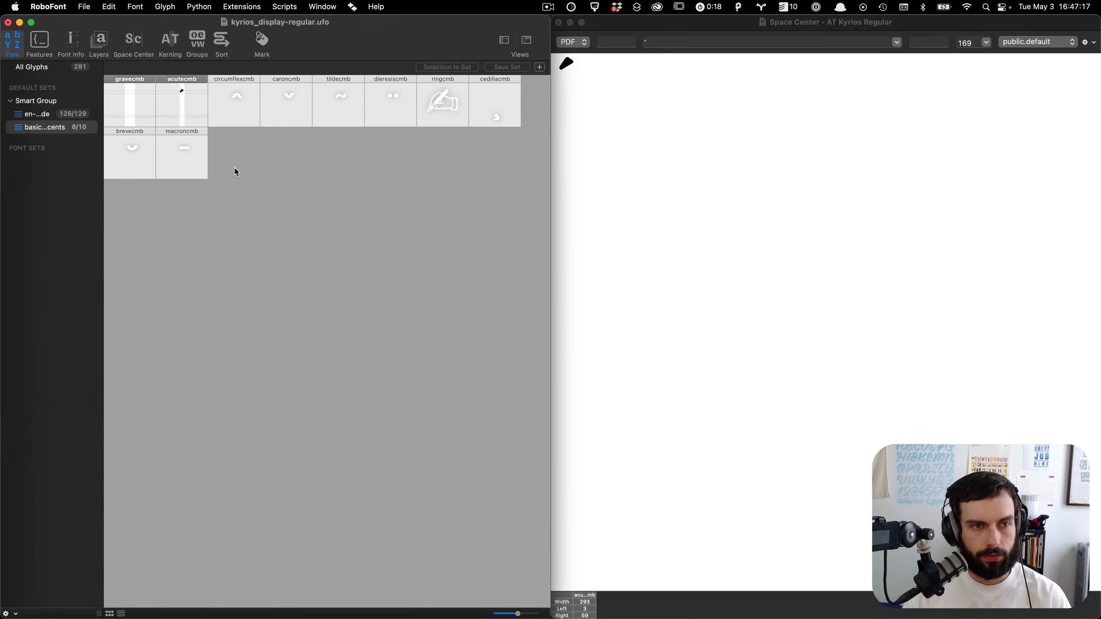
{"action": "left_click", "coordinate": [198, 111]}
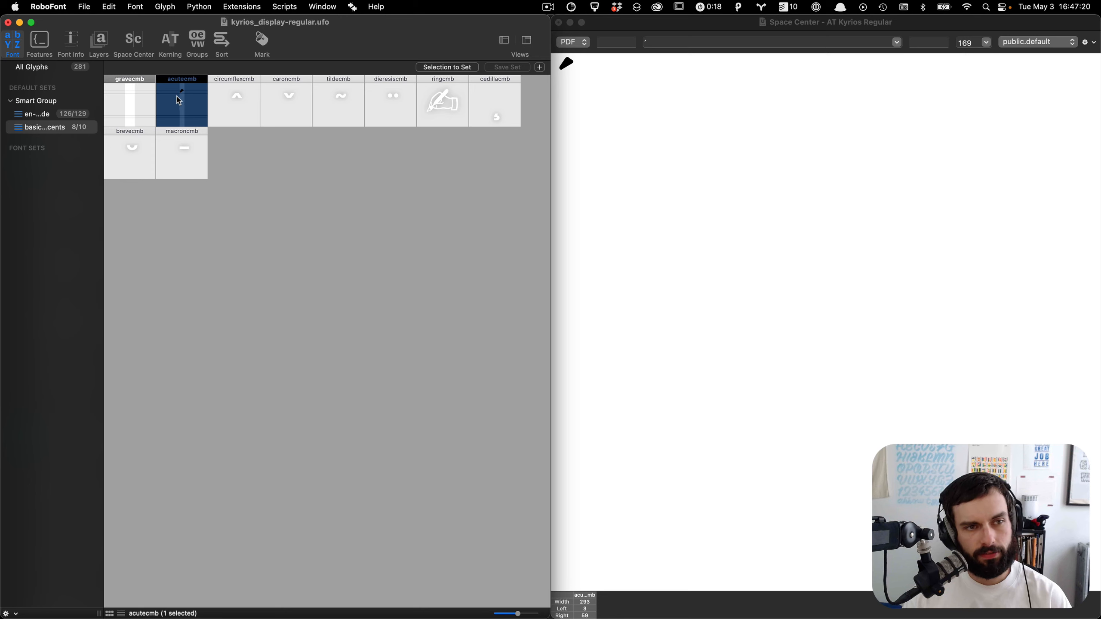
{"action": "left_click", "coordinate": [731, 68]}
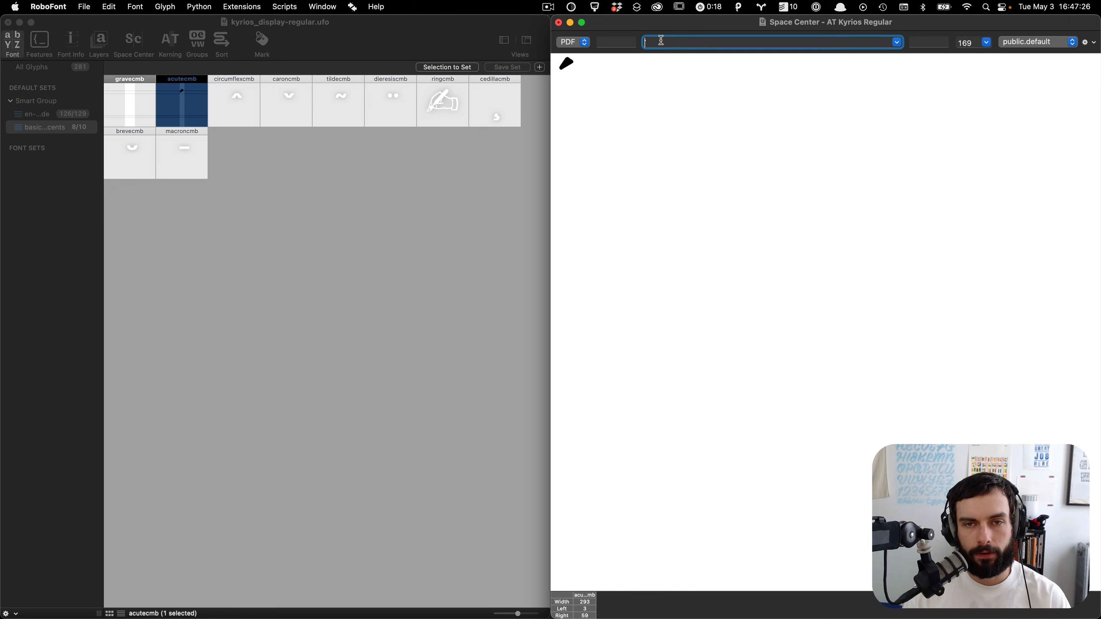
{"action": "left_click", "coordinate": [446, 209]}
{"action": "left_click", "coordinate": [65, 69]}
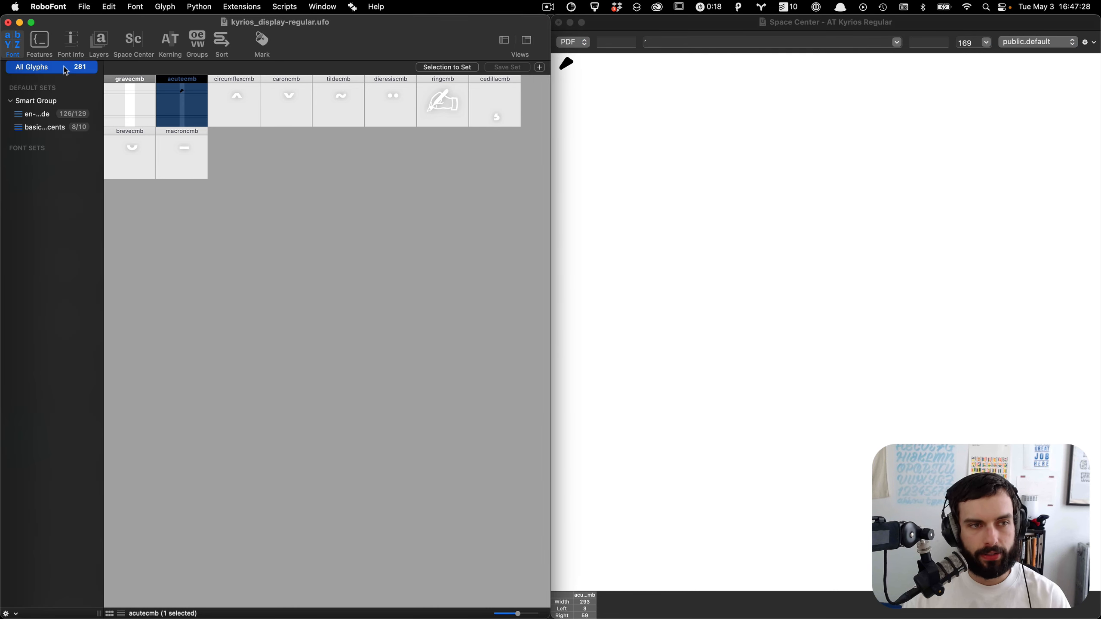
{"action": "left_click", "coordinate": [202, 97]}
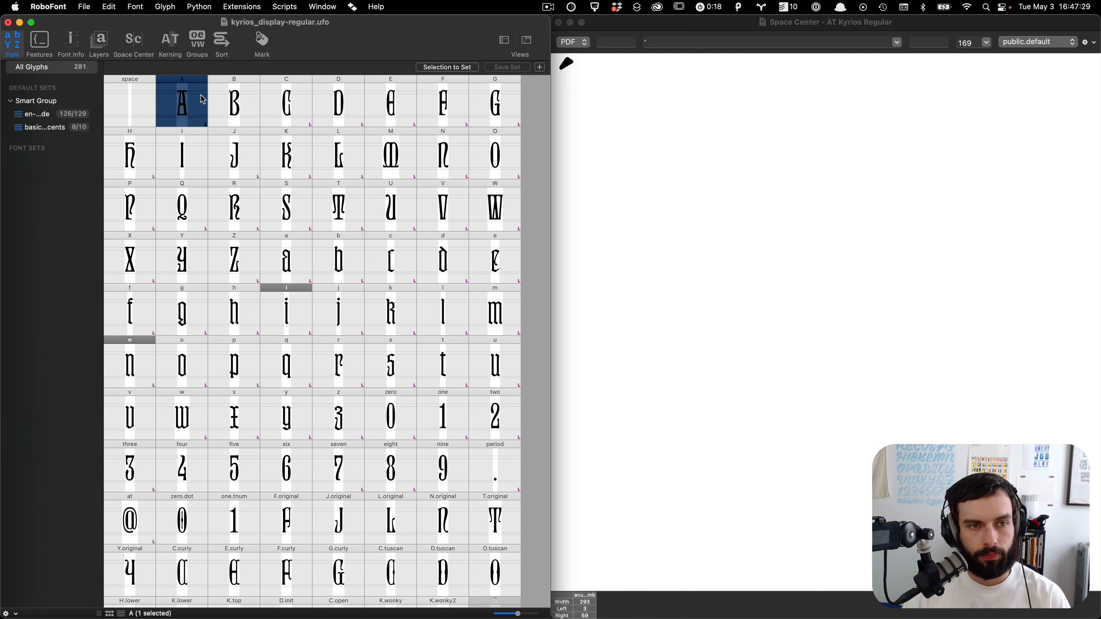
Step: Preview the selected glyphs A through D in the Space Center
{"action": "left_click", "coordinate": [337, 117], "text": "shift"}
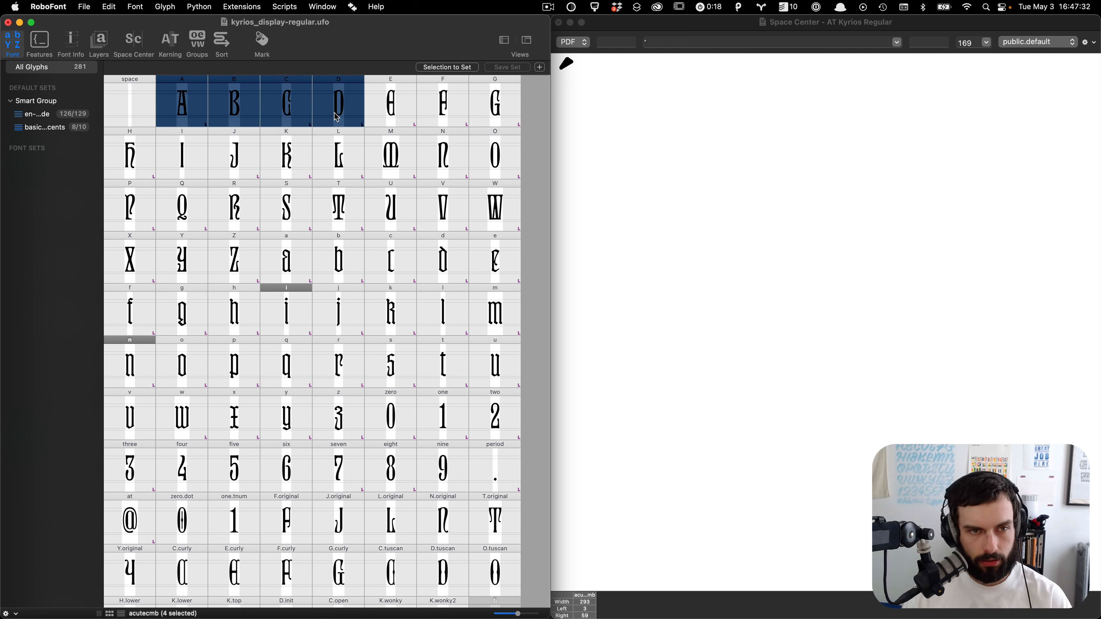
{"action": "key", "text": "super+alt+s"}
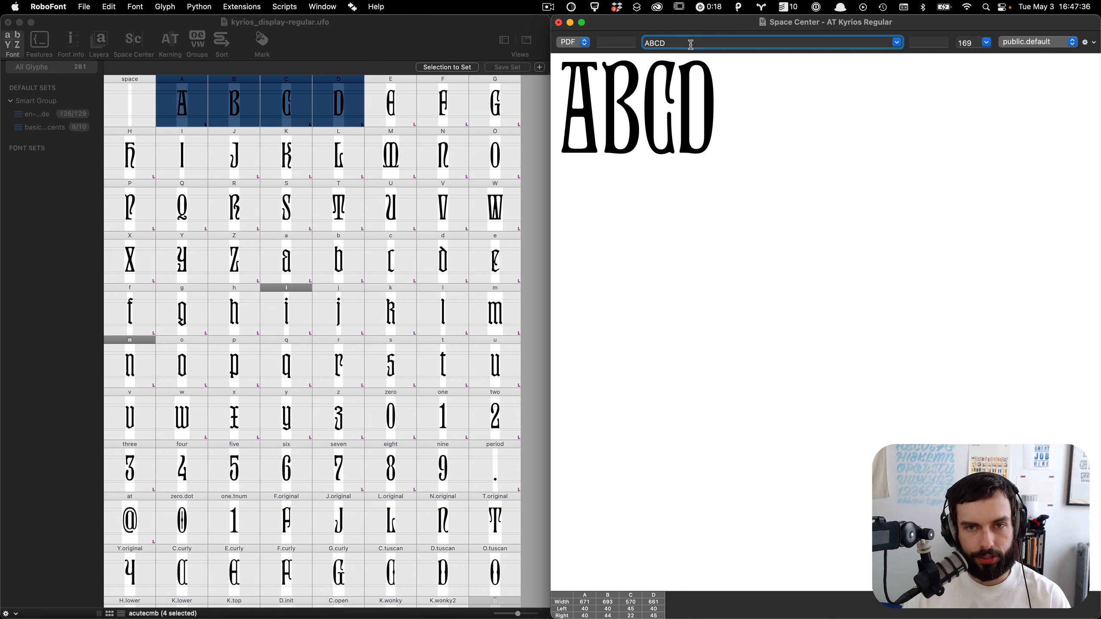
{"action": "left_click_drag", "start_coordinate": [673, 41], "coordinate": [621, 45]}
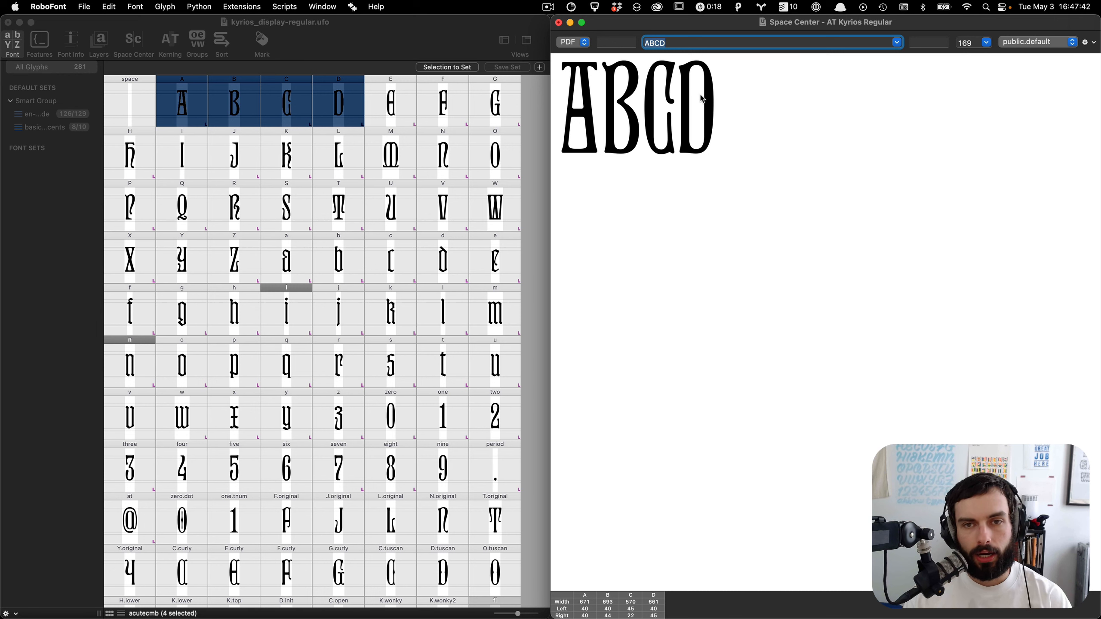
Step: Set the Space Center's left context string to OO, trying HH and NN first
{"action": "key", "text": "shift+Tab"}
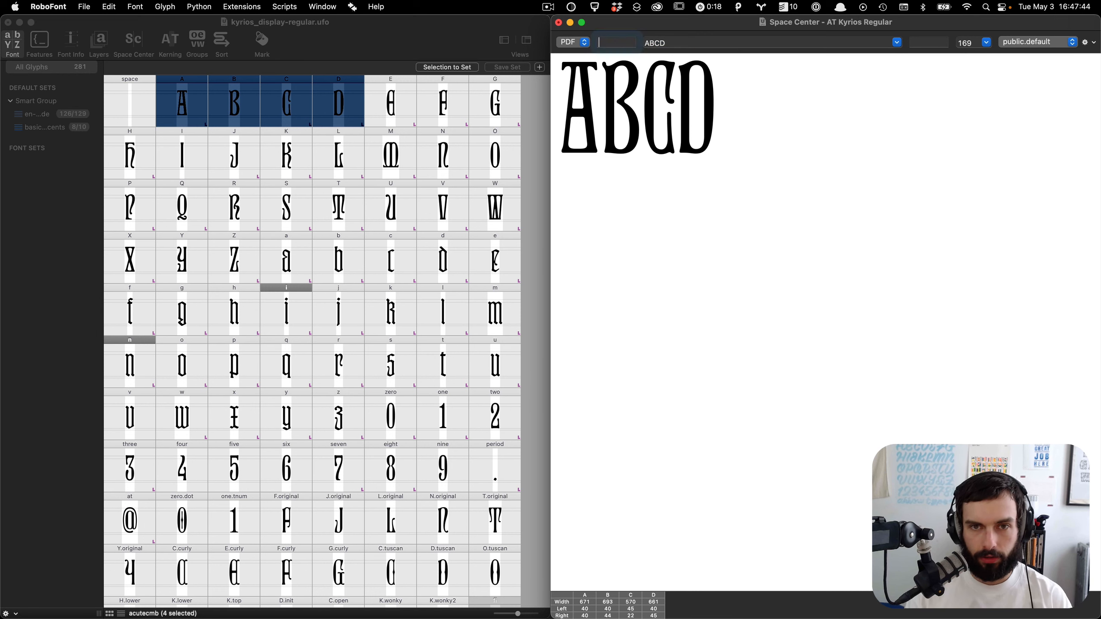
{"action": "type", "text": "HH"}
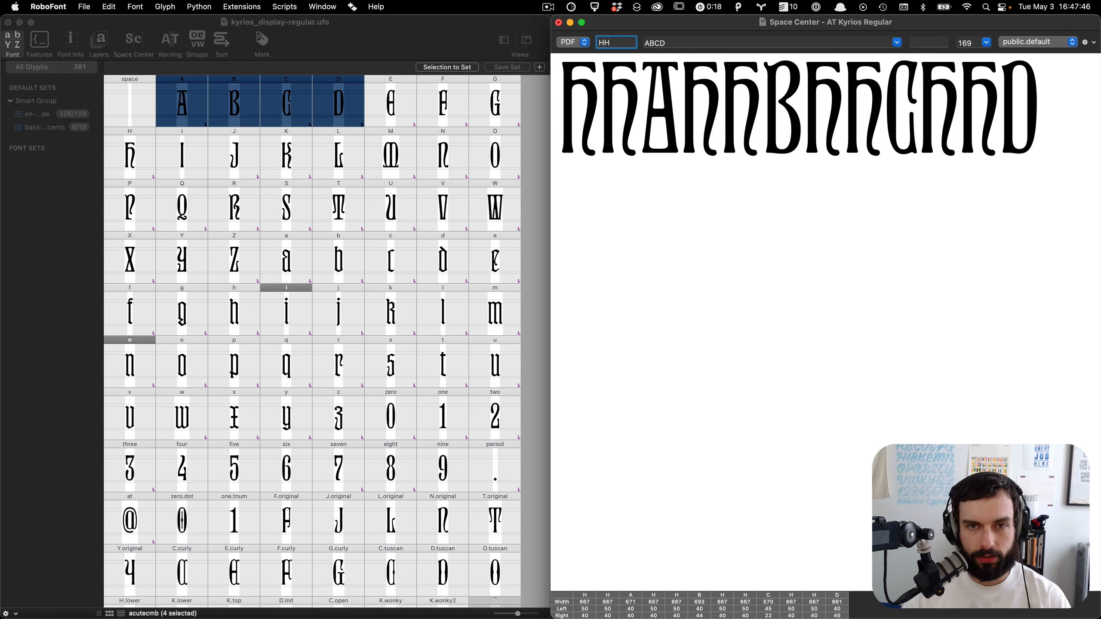
{"action": "key", "text": "super+a"}
{"action": "type", "text": "NN"}
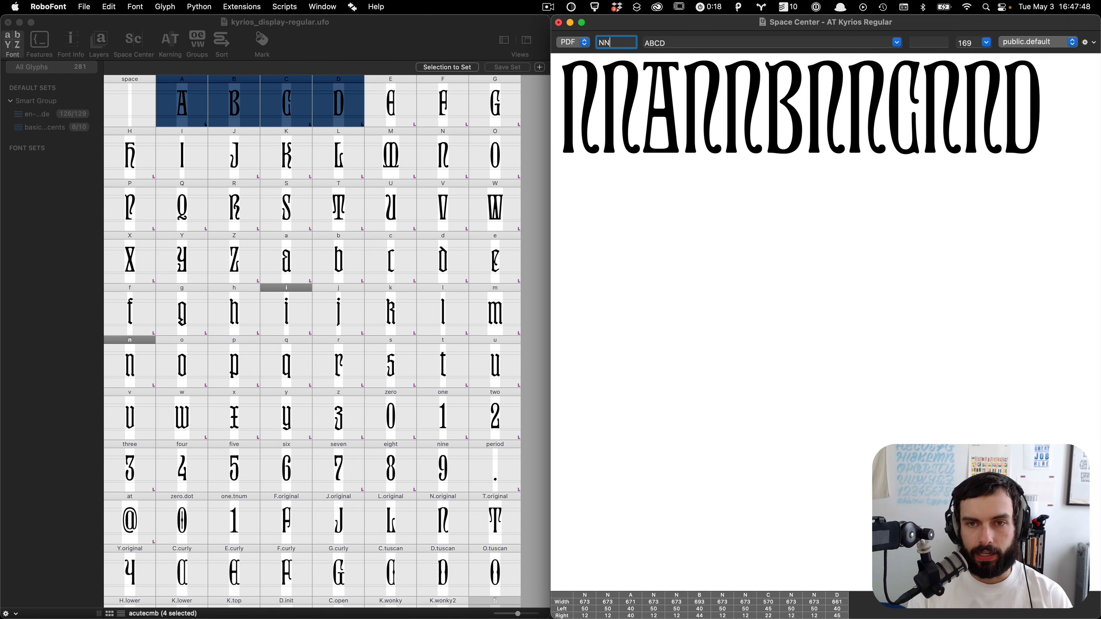
{"action": "key", "text": "super+a"}
{"action": "type", "text": "OO"}
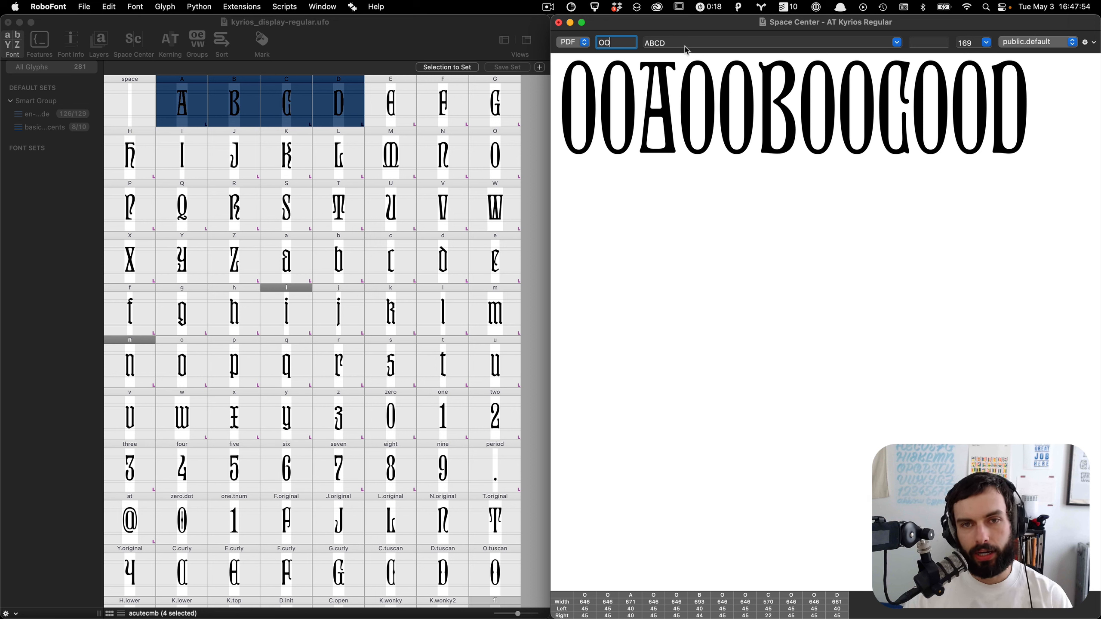
Step: Select the gravecmb and acutecmb glyphs and show them in the Space Center
{"action": "left_click_drag", "start_coordinate": [681, 43], "coordinate": [642, 44]}
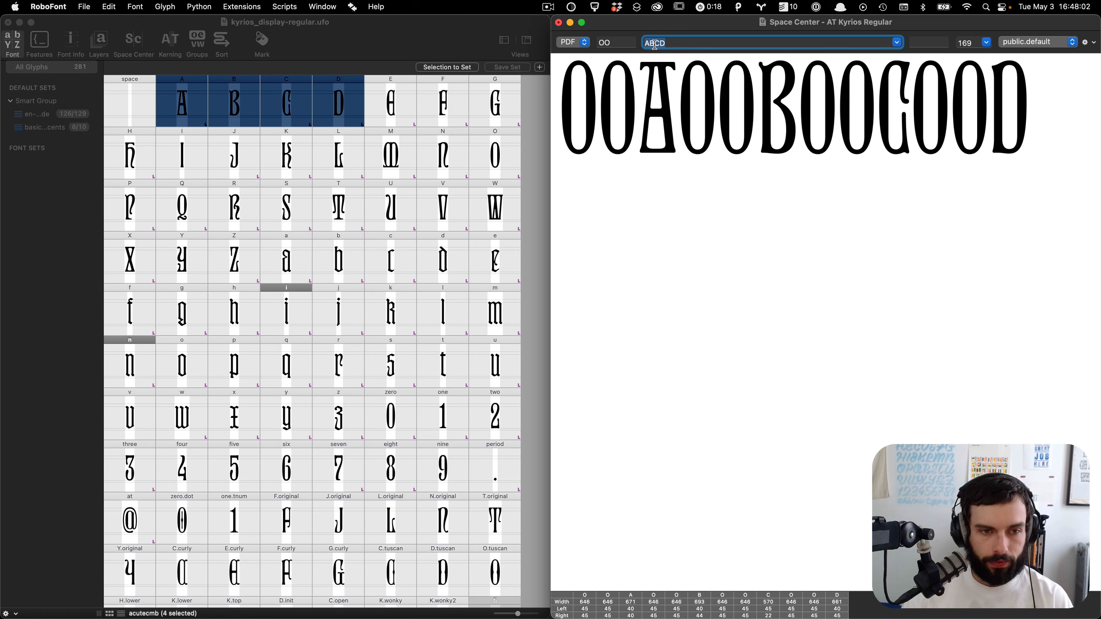
{"action": "scroll", "coordinate": [398, 368], "scroll_direction": "down", "scroll_amount": 20}
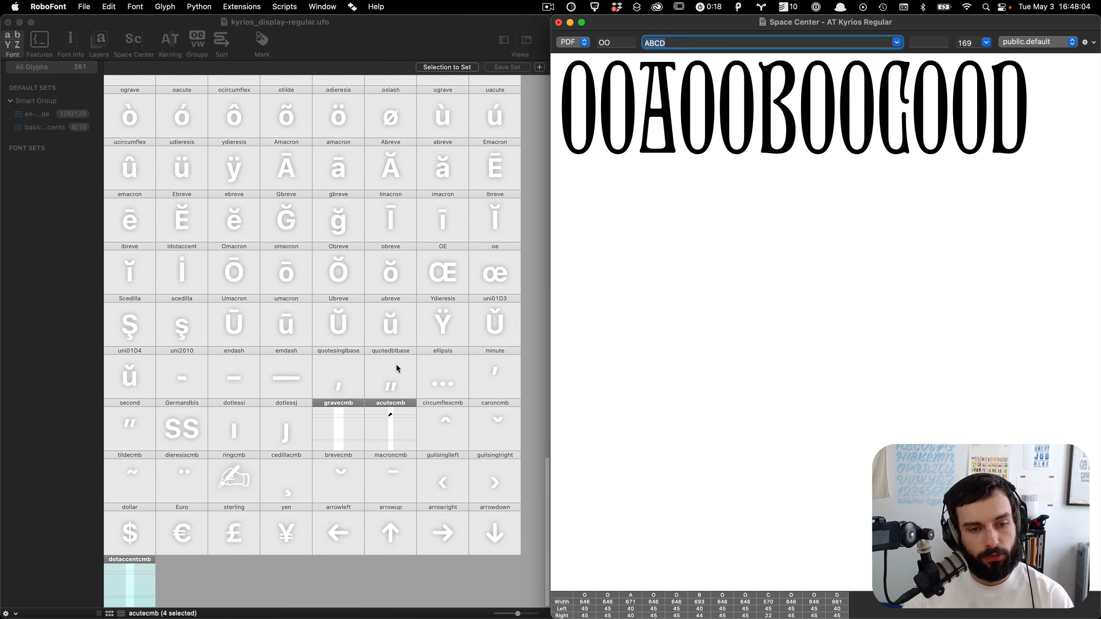
{"action": "left_click", "coordinate": [394, 441]}
{"action": "left_click", "coordinate": [394, 441]}
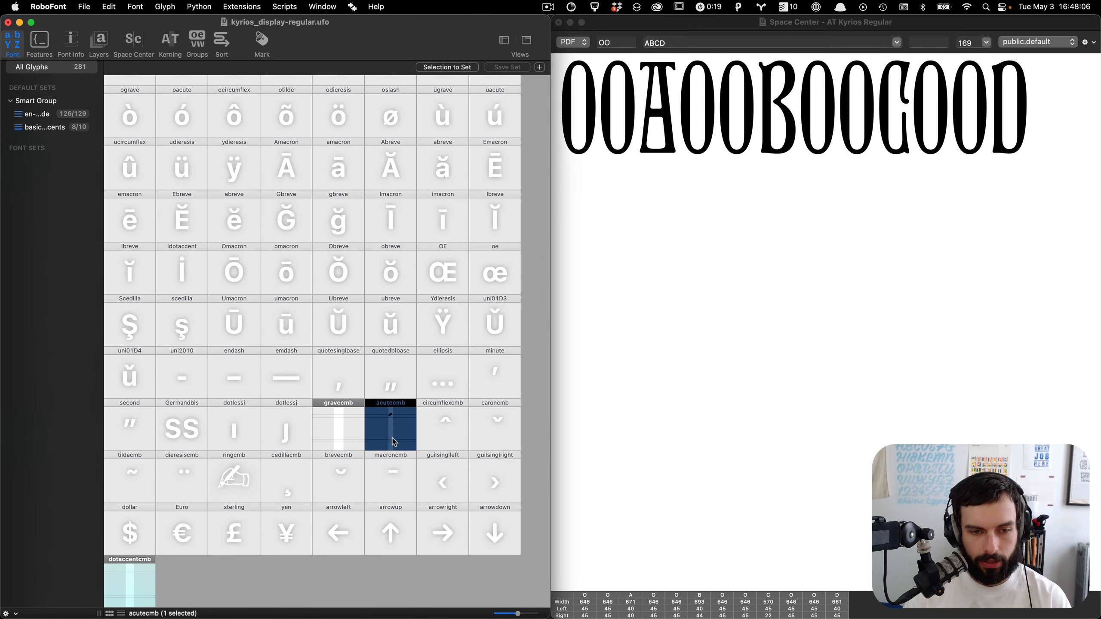
{"action": "left_click", "coordinate": [345, 435], "text": "shift"}
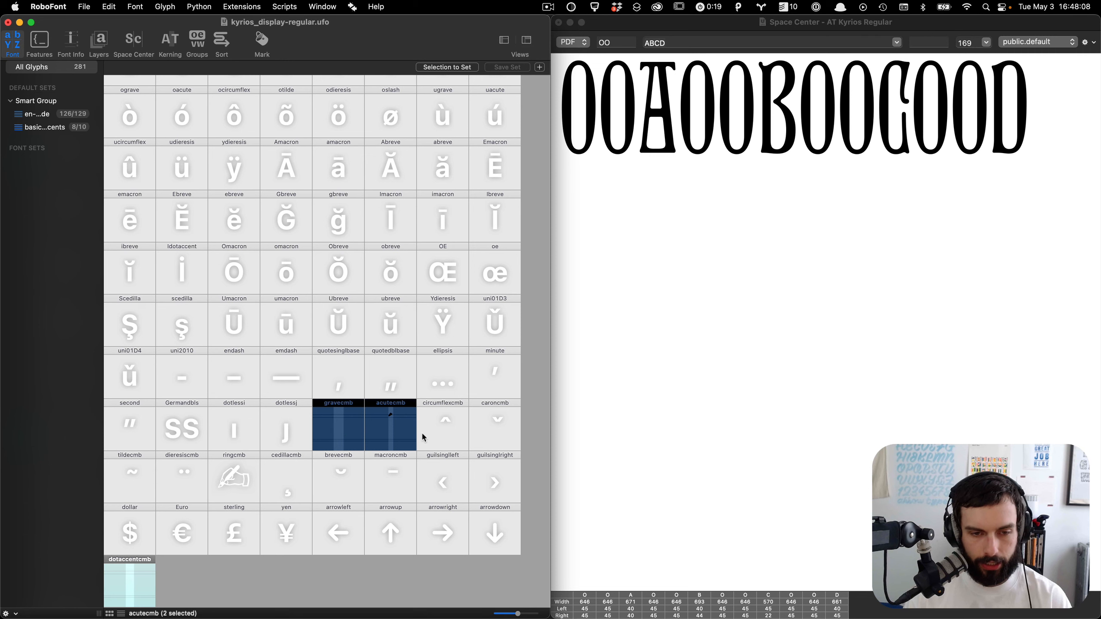
{"action": "key", "text": "super+alt+u"}
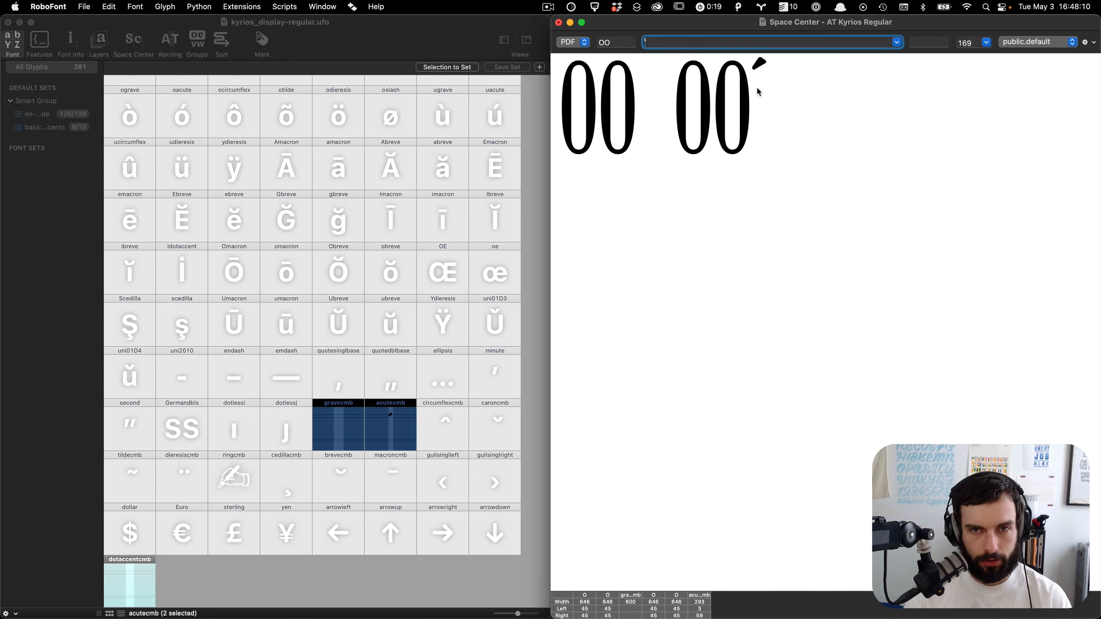
{"action": "left_click", "coordinate": [731, 175]}
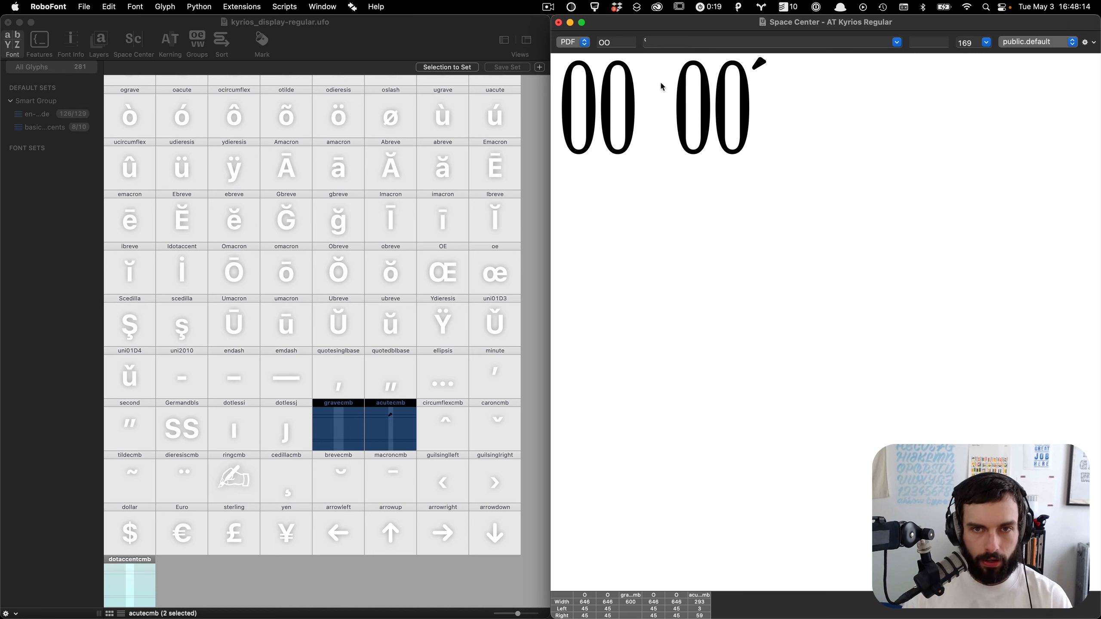
Step: Show only acutecmb in the Space Center and open it in a glyph editing window
{"action": "left_click", "coordinate": [425, 458]}
{"action": "left_click", "coordinate": [399, 429]}
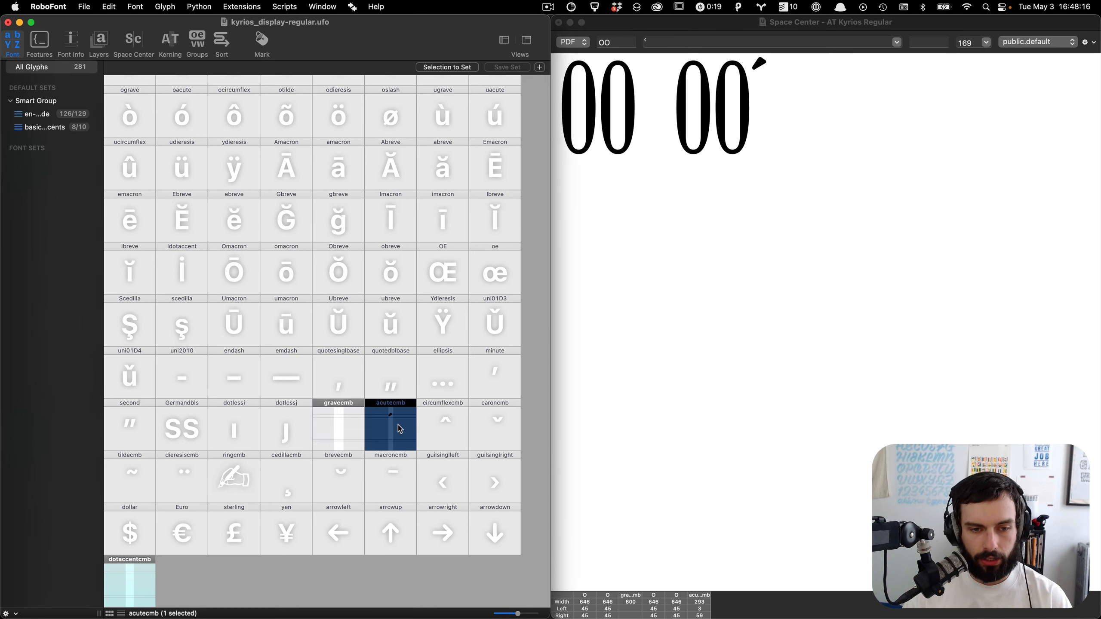
{"action": "left_click", "coordinate": [564, 288]}
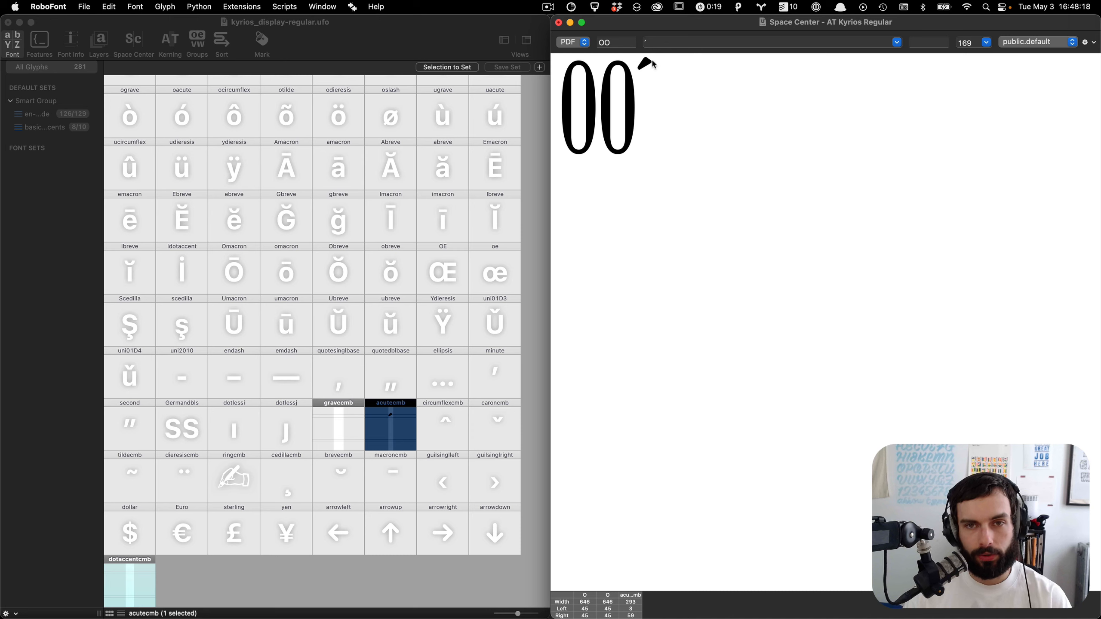
{"action": "double_click", "coordinate": [406, 416]}
Step: Reshape the acute accent's lower tip by moving two points of its contour
{"action": "scroll", "coordinate": [337, 388], "scroll_direction": "right", "scroll_amount": 5}
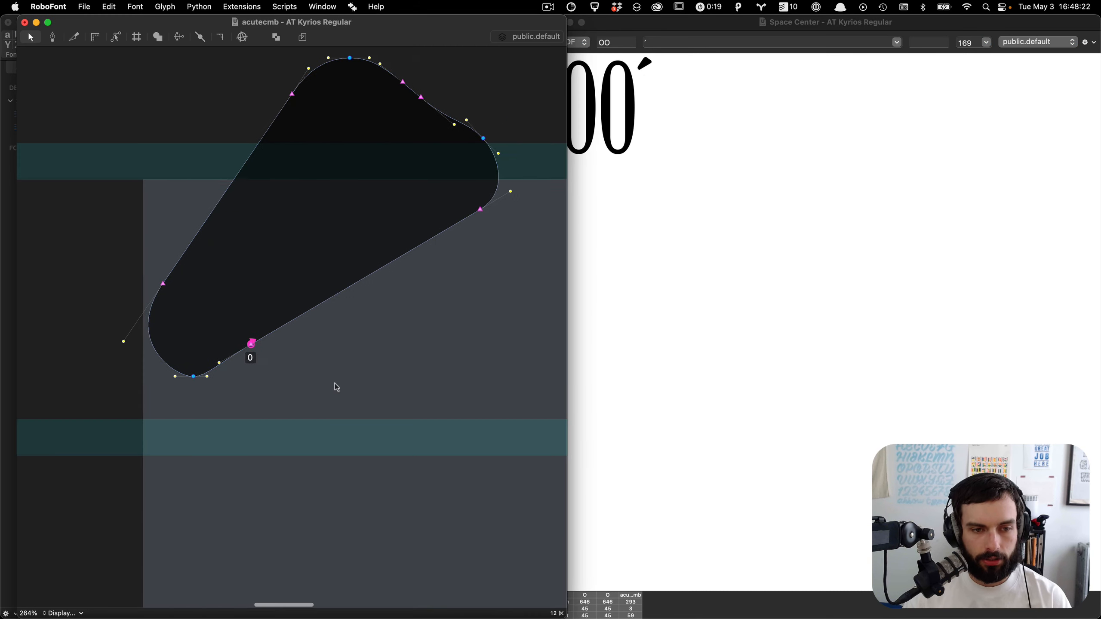
{"action": "scroll", "coordinate": [337, 387], "scroll_direction": "up", "scroll_amount": 3}
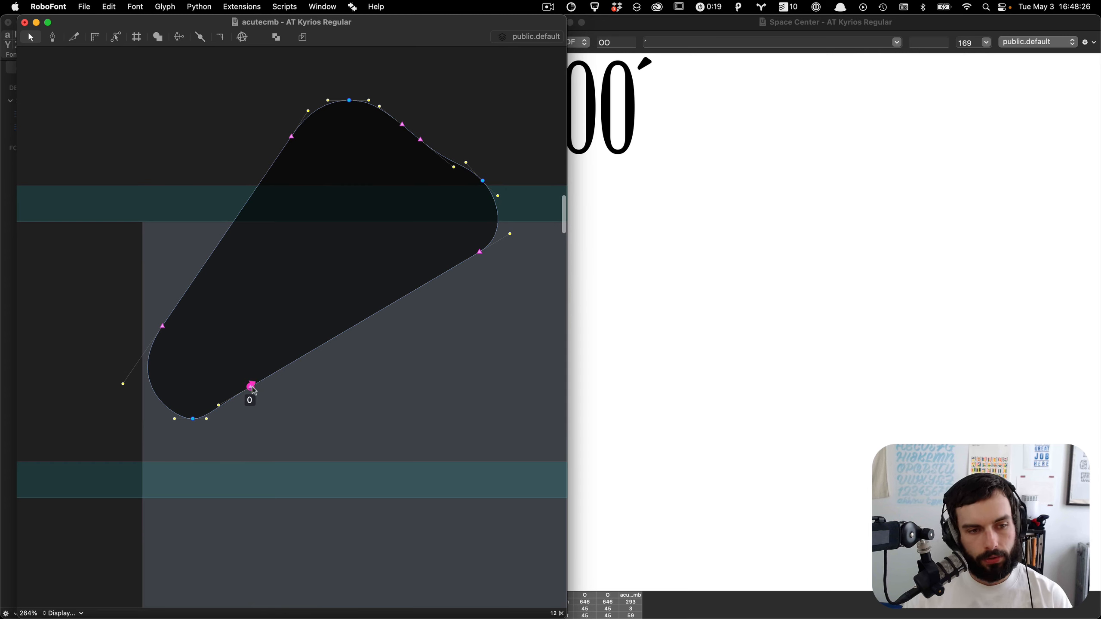
{"action": "left_click_drag", "start_coordinate": [253, 389], "coordinate": [256, 395]}
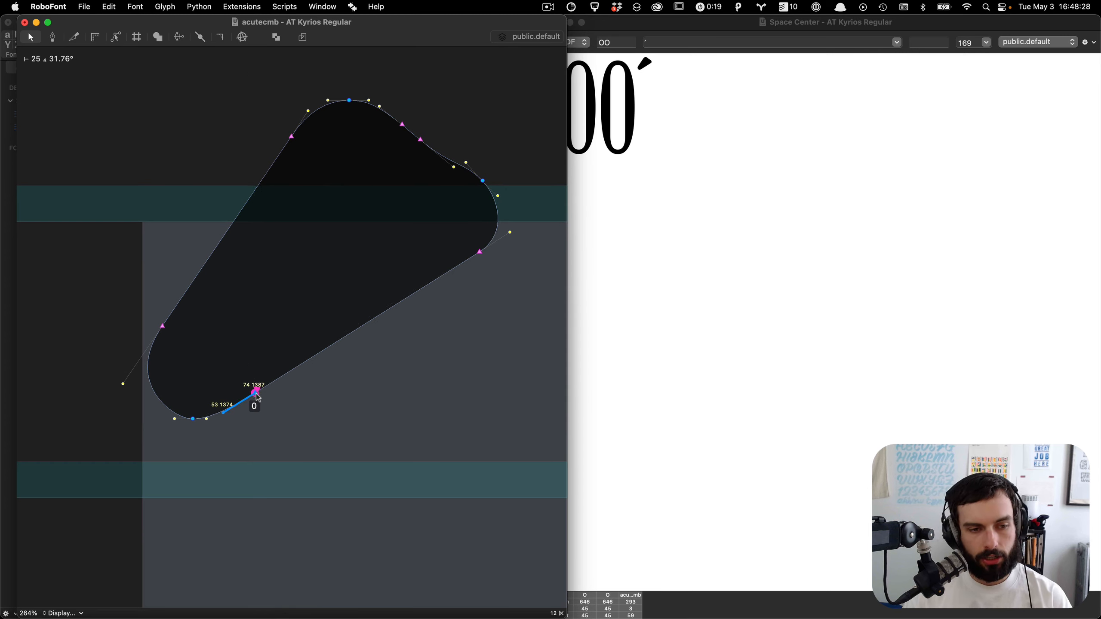
{"action": "left_click_drag", "start_coordinate": [162, 324], "coordinate": [175, 358]}
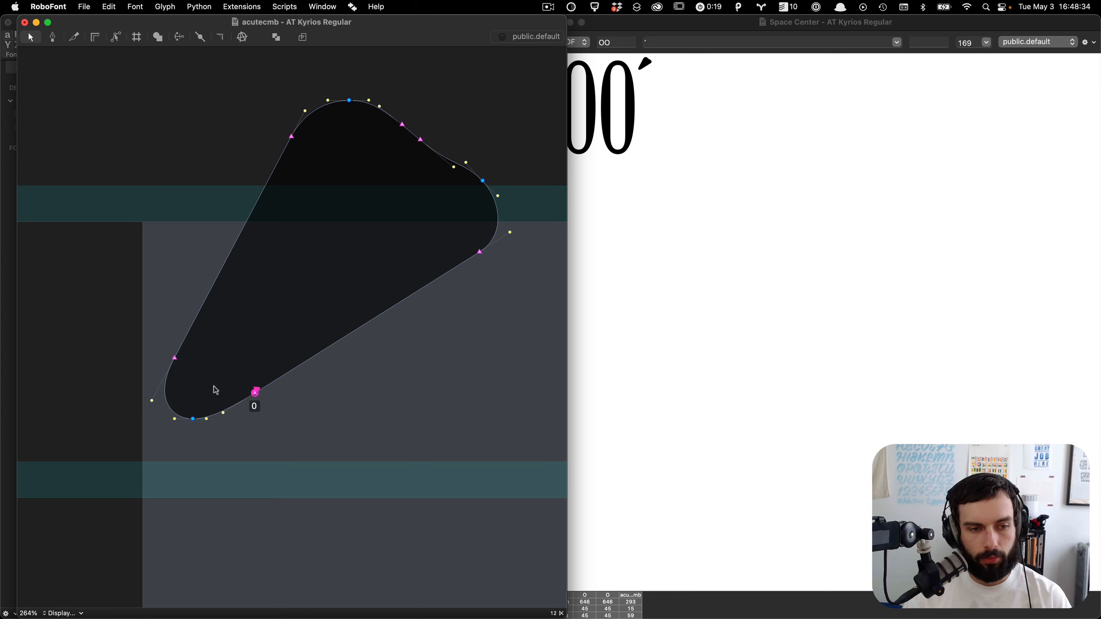
{"action": "key", "text": "space"}
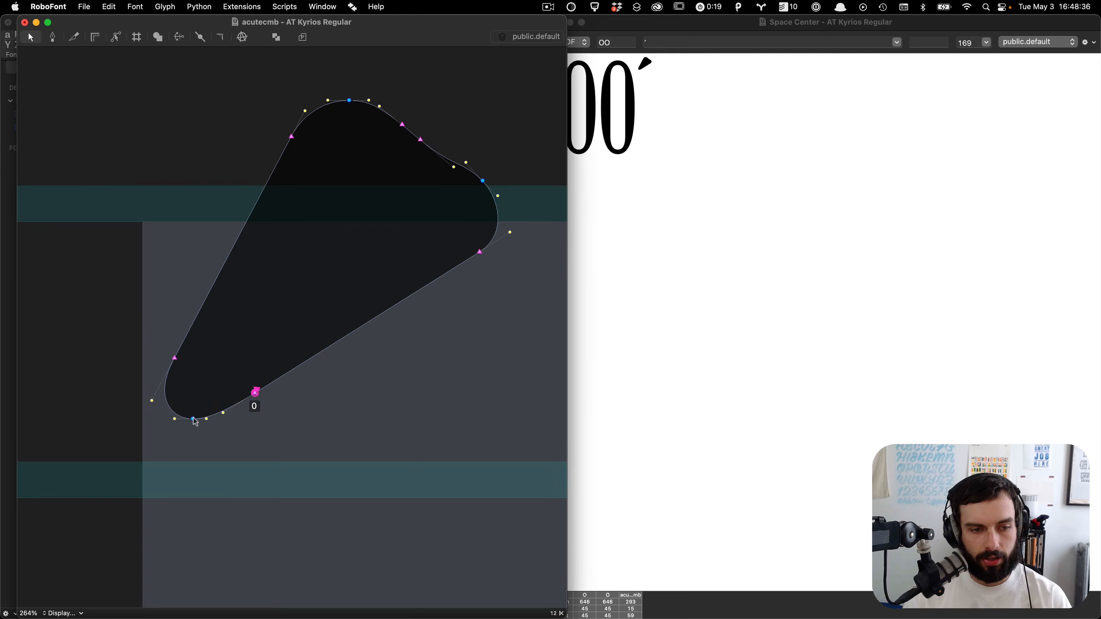
Step: Preview the acute, a space and i in the Space Center with the left context cleared
{"action": "left_click", "coordinate": [709, 43]}
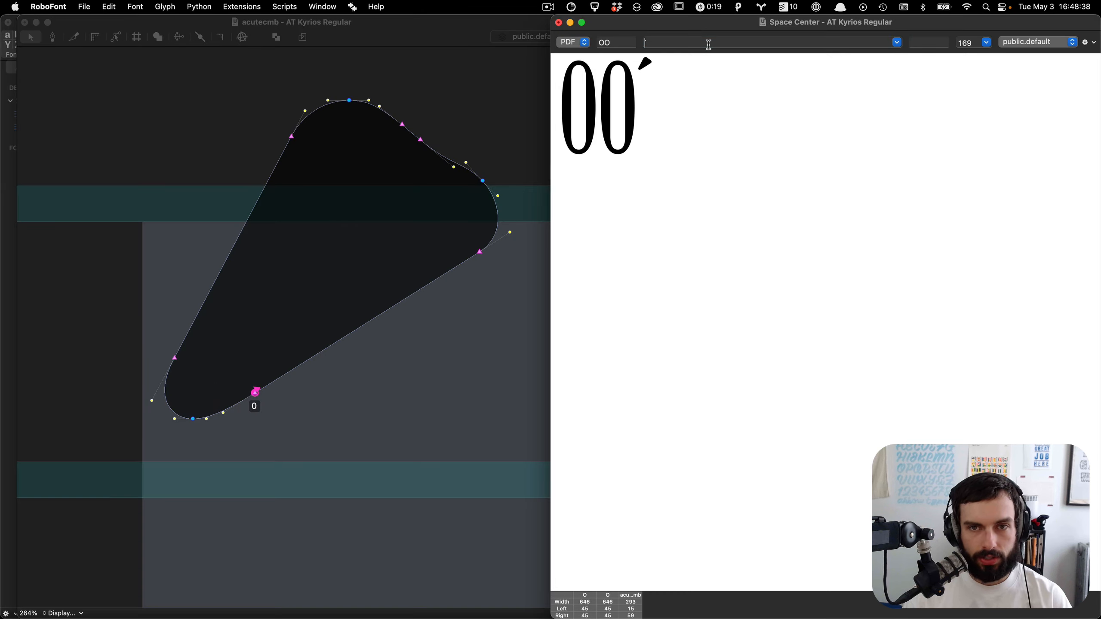
{"action": "type", "text": "´ i"}
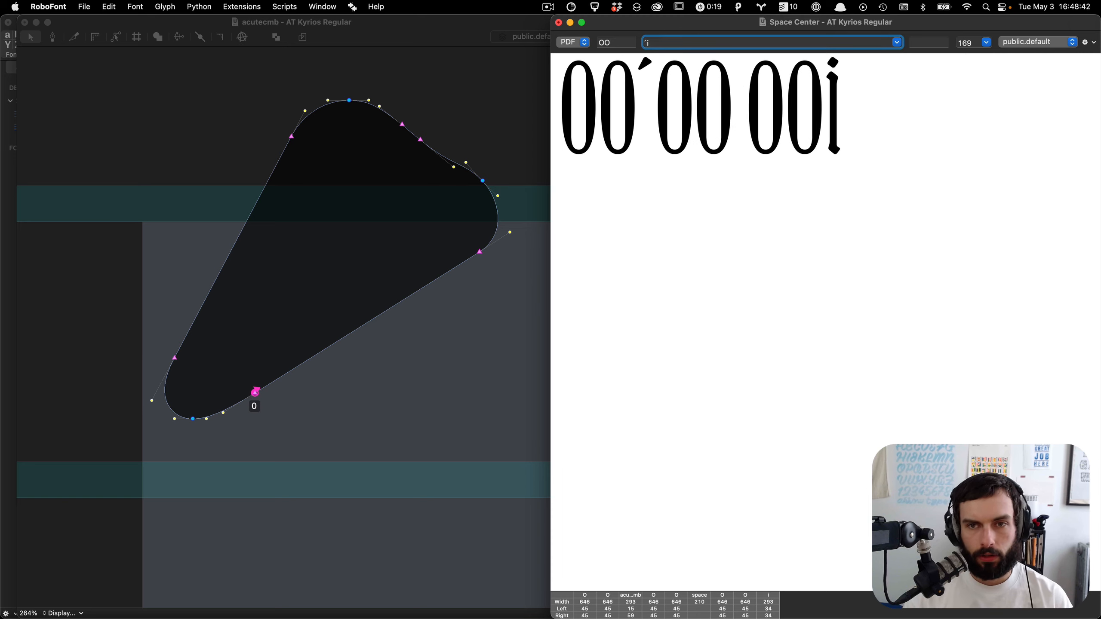
{"action": "key", "text": "shift+Tab"}
{"action": "key", "text": "BackSpace"}
{"action": "scroll", "coordinate": [760, 66], "scroll_direction": "up", "scroll_amount": 5}
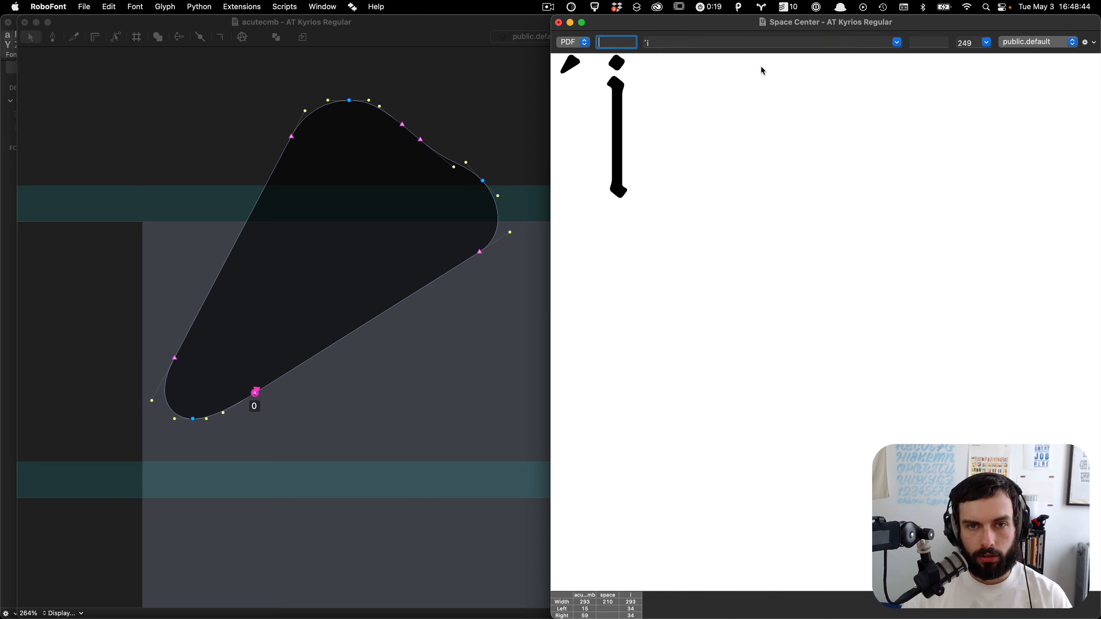
Step: Turn on Overlay UFOs in the acutecmb glyph window with i as the center context, then return to the Space Center
{"action": "left_click", "coordinate": [324, 314]}
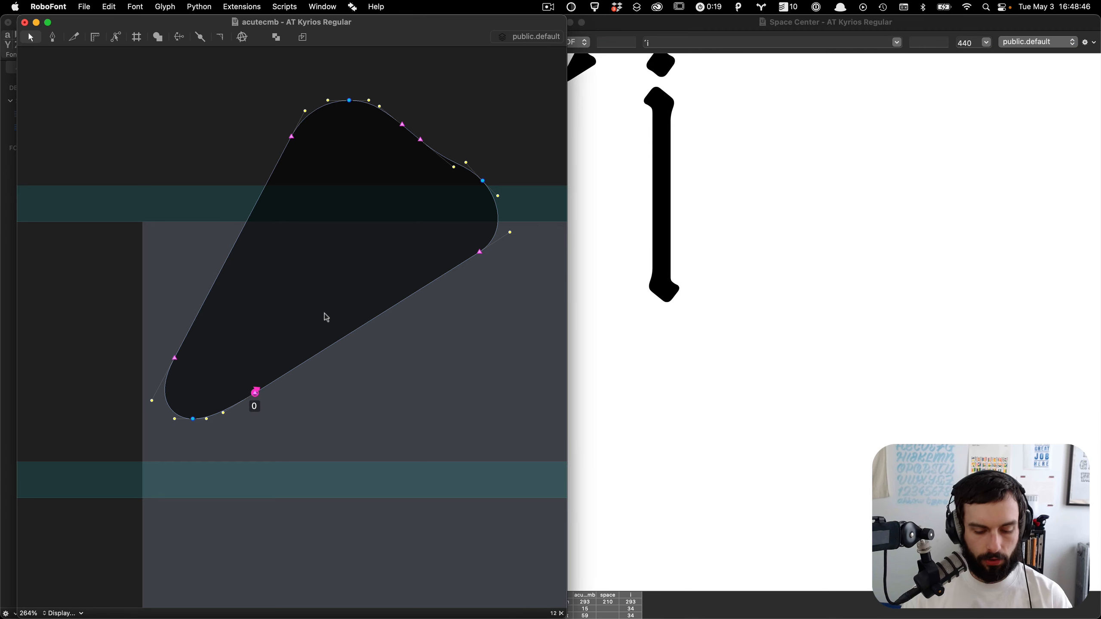
{"action": "key", "text": "super+shift+o"}
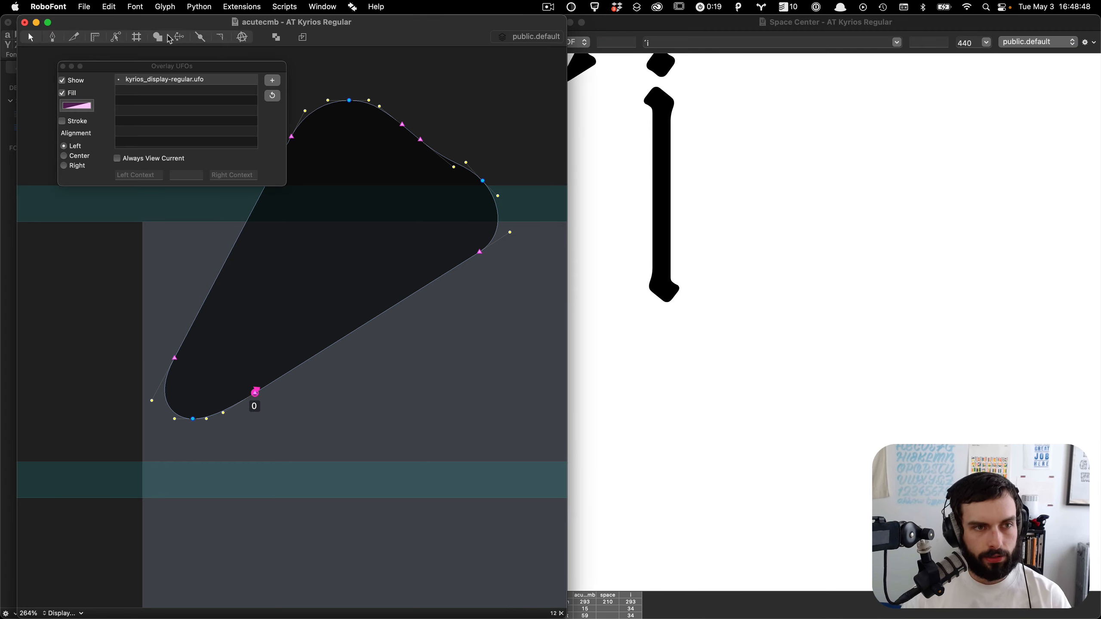
{"action": "left_click", "coordinate": [152, 70]}
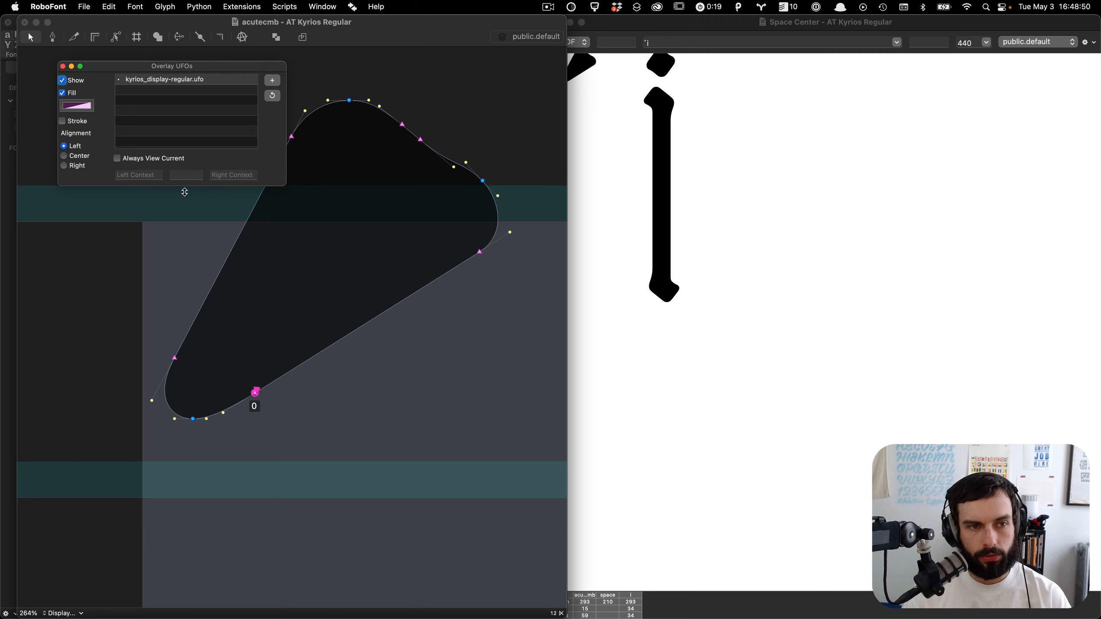
{"action": "left_click", "coordinate": [187, 175]}
{"action": "type", "text": "i"}
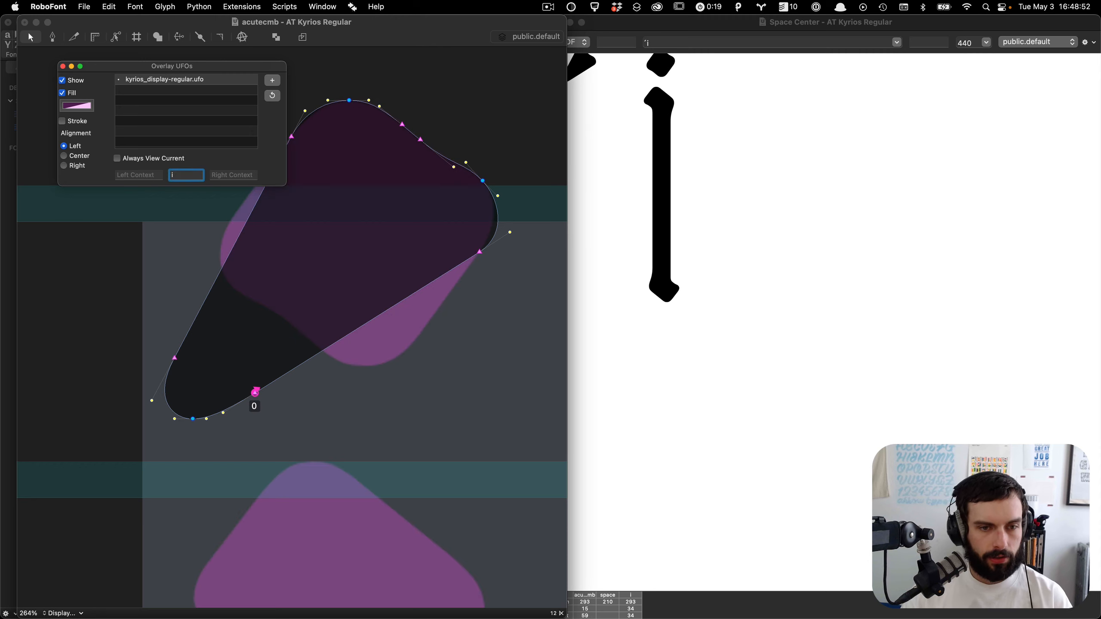
{"action": "scroll", "coordinate": [370, 354], "scroll_direction": "down", "scroll_amount": 6}
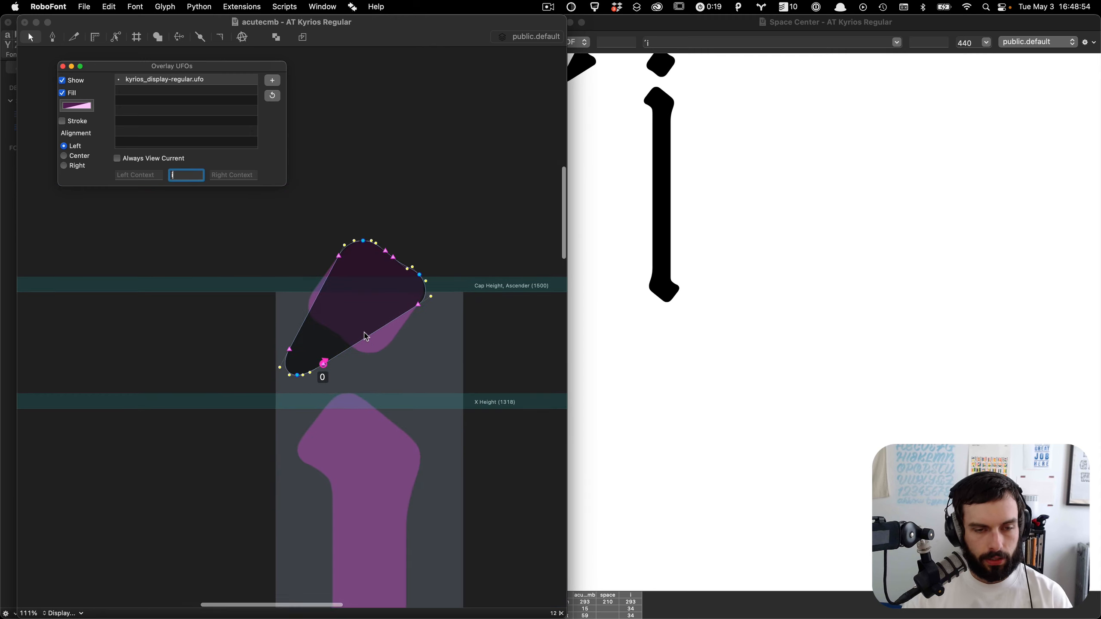
{"action": "key", "text": "super+Tab"}
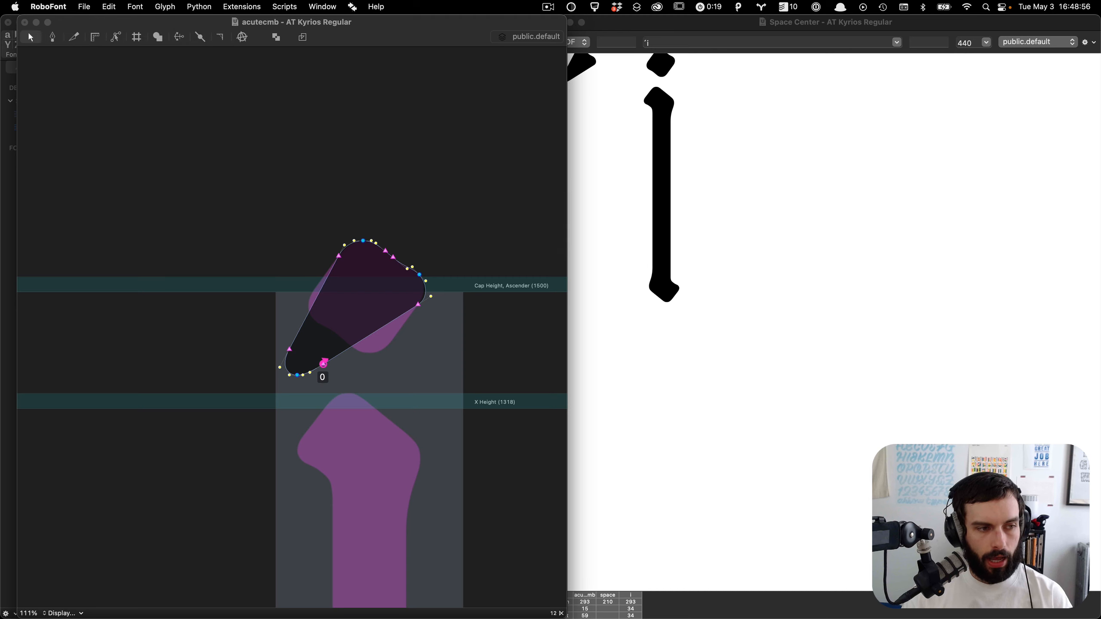
{"action": "left_click", "coordinate": [691, 137]}
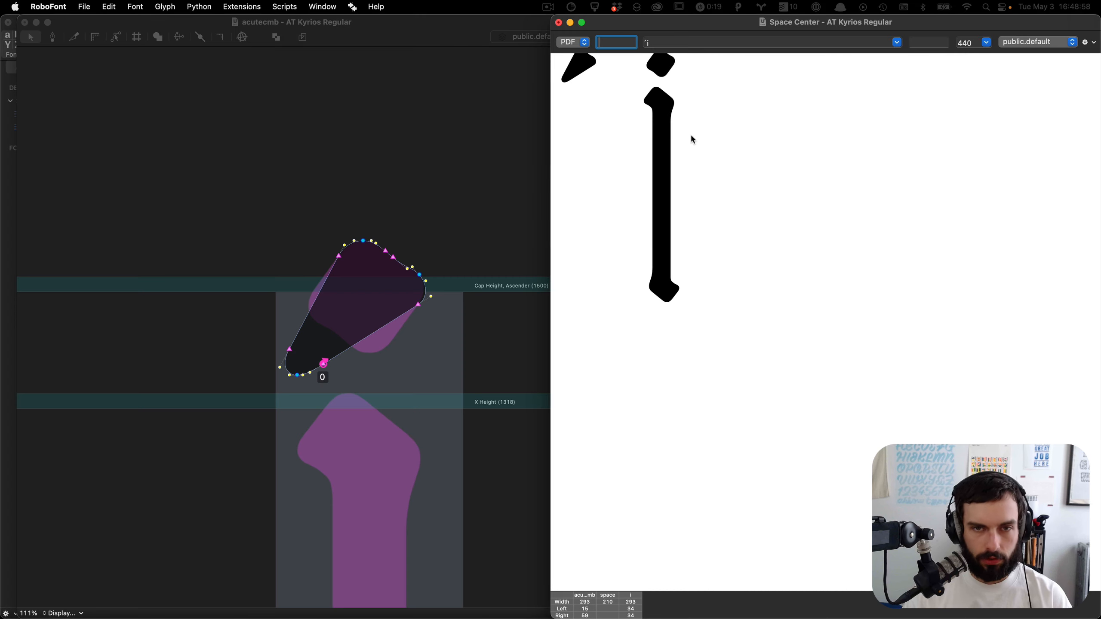
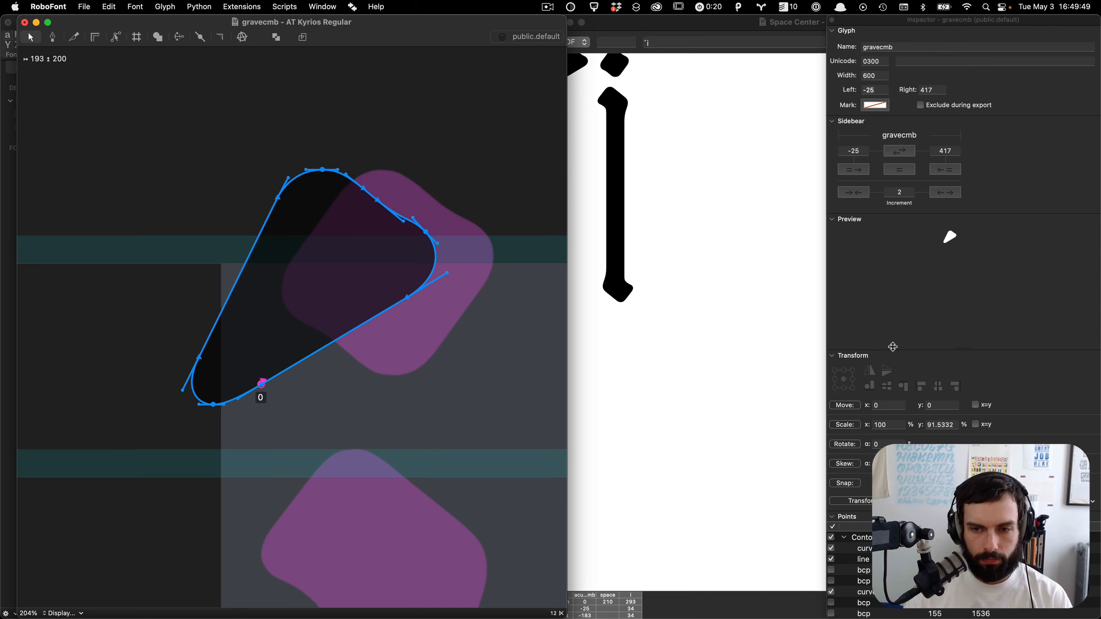
Step: Flip the gravecmb accent horizontally and shift it about 170 units left
{"action": "left_click", "coordinate": [870, 372]}
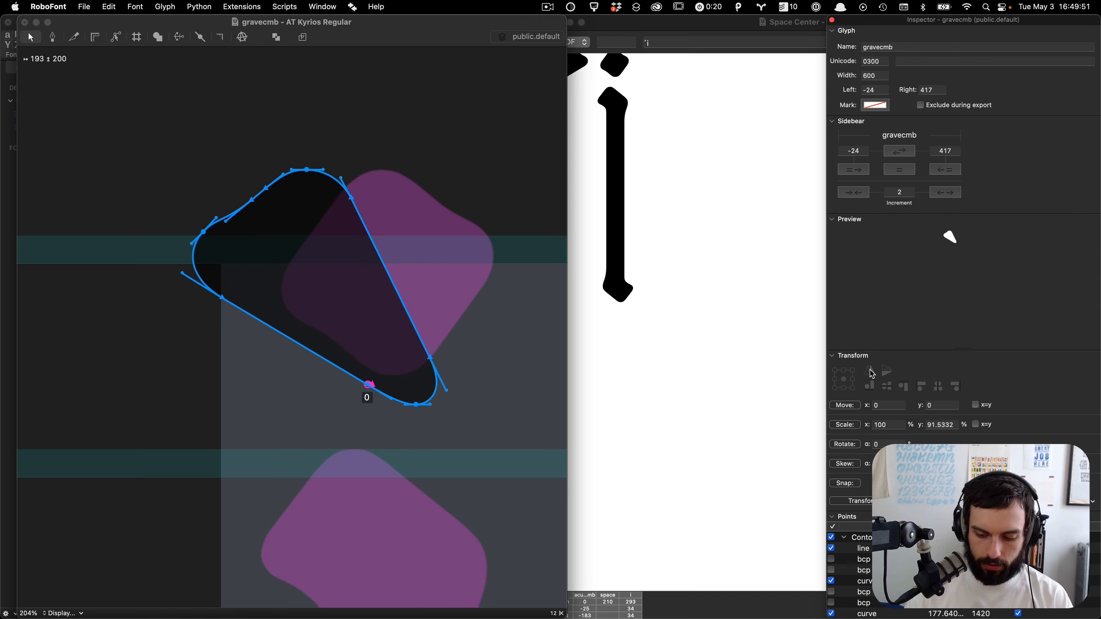
{"action": "left_click", "coordinate": [347, 313]}
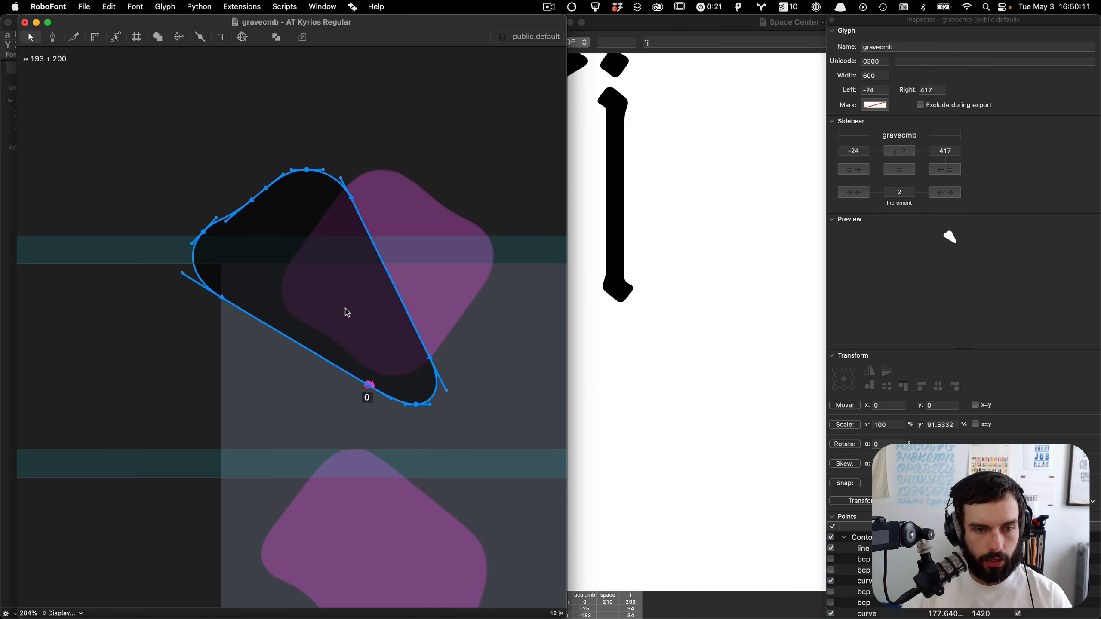
{"action": "key", "text": "shift+Left"}
{"action": "key", "text": "shift+Left"}
{"action": "key", "text": "shift+Left"}
{"action": "key", "text": "shift+Left"}
{"action": "key", "text": "shift+Left"}
{"action": "key", "text": "shift+Left"}
{"action": "key", "text": "shift+Left"}
{"action": "key", "text": "shift+Left"}
{"action": "key", "text": "shift+Left"}
{"action": "key", "text": "shift+Left"}
{"action": "key", "text": "shift+Left"}
{"action": "key", "text": "shift+Left"}
{"action": "key", "text": "shift+Left"}
{"action": "key", "text": "shift+Left"}
{"action": "key", "text": "shift+Left"}
{"action": "key", "text": "shift+Left"}
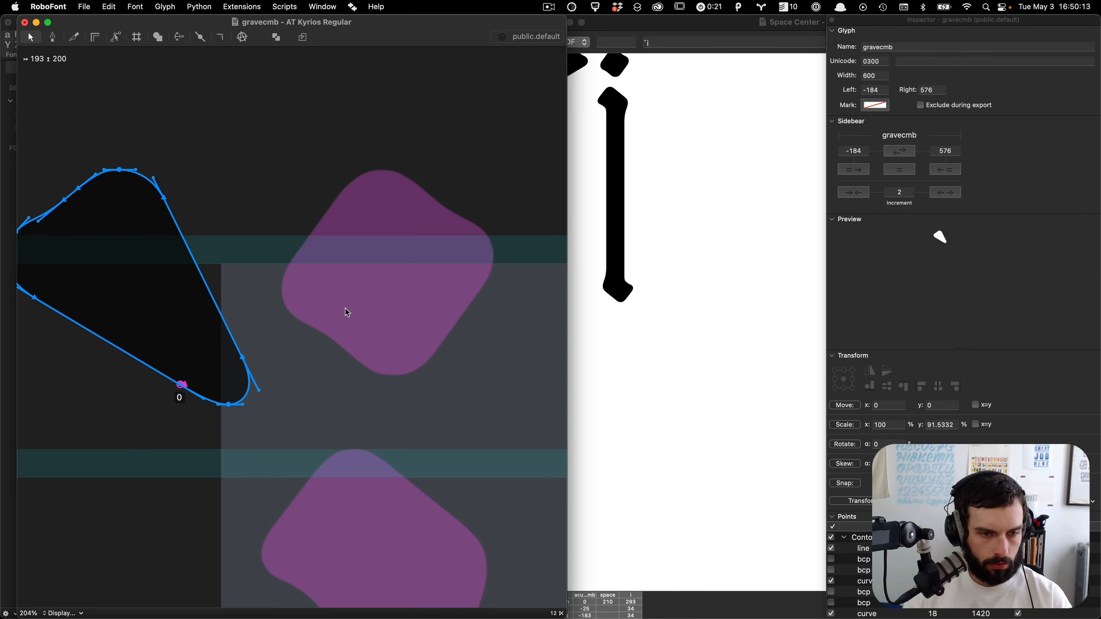
{"action": "key", "text": "shift+Left"}
{"action": "scroll", "coordinate": [347, 313], "scroll_direction": "down", "scroll_amount": 2}
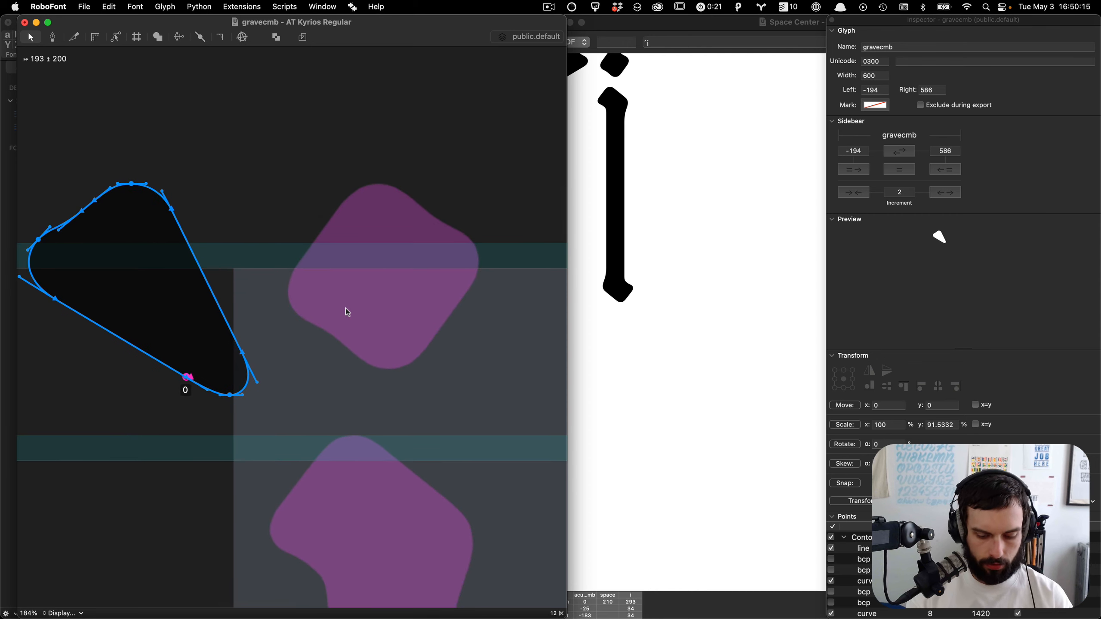
Step: Compare with acutecmb, nudge the grave accent back right and set the gravecmb width to 0
{"action": "key", "text": "bracketright"}
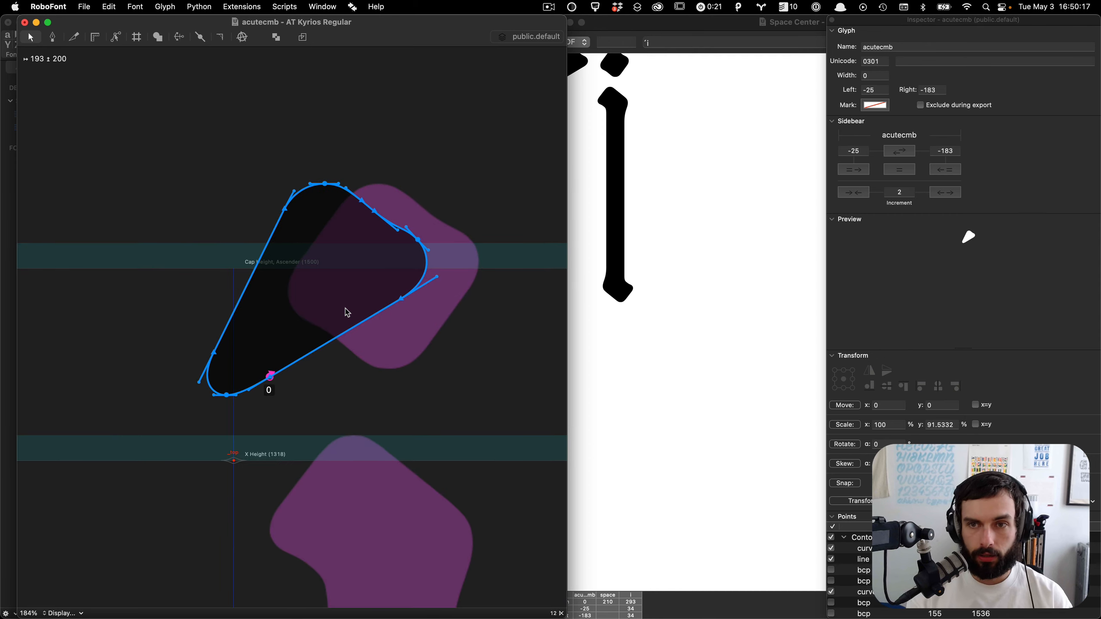
{"action": "key", "text": "bracketleft"}
{"action": "key", "text": "shift+Right"}
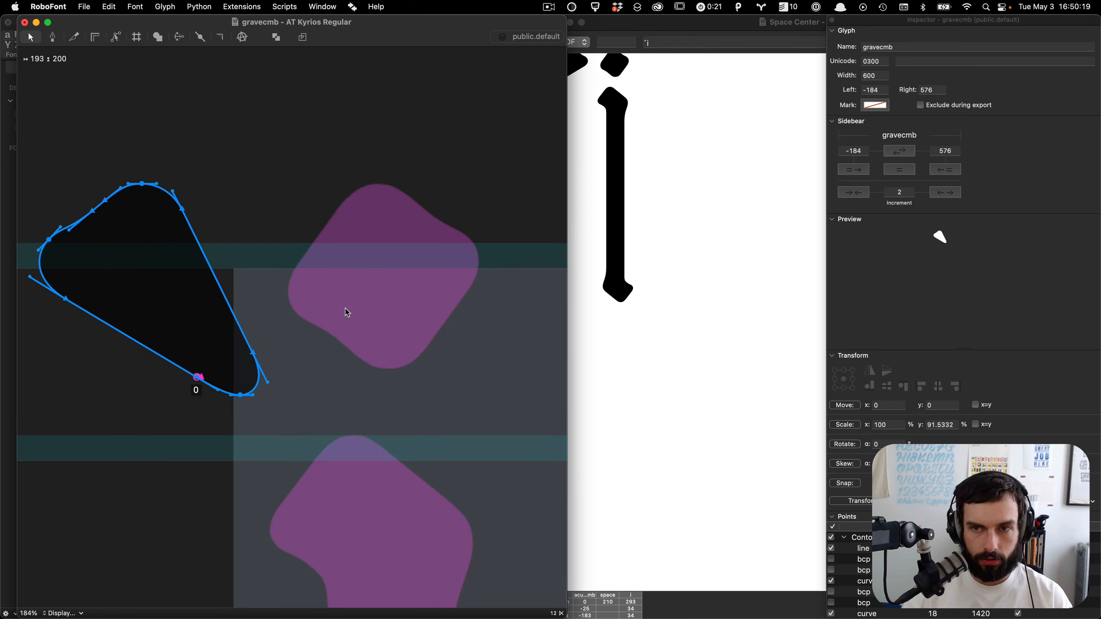
{"action": "double_click", "coordinate": [873, 75]}
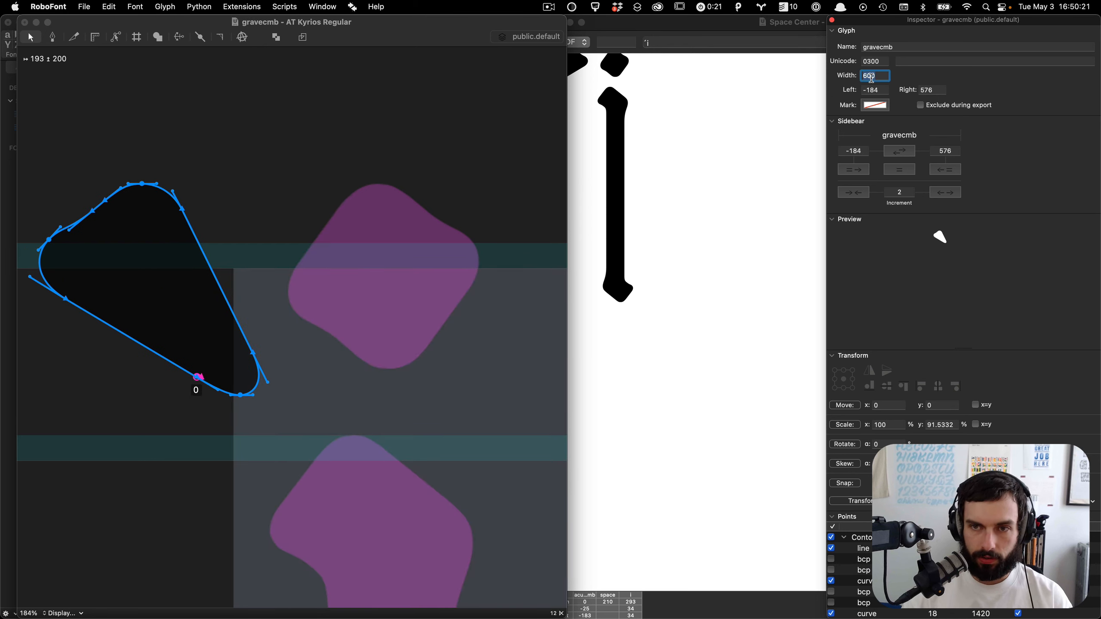
{"action": "type", "text": "0"}
{"action": "key", "text": "Tab"}
Step: Nudge the grave accent one unit right so its left sidebearing is -183
{"action": "left_click", "coordinate": [245, 306]}
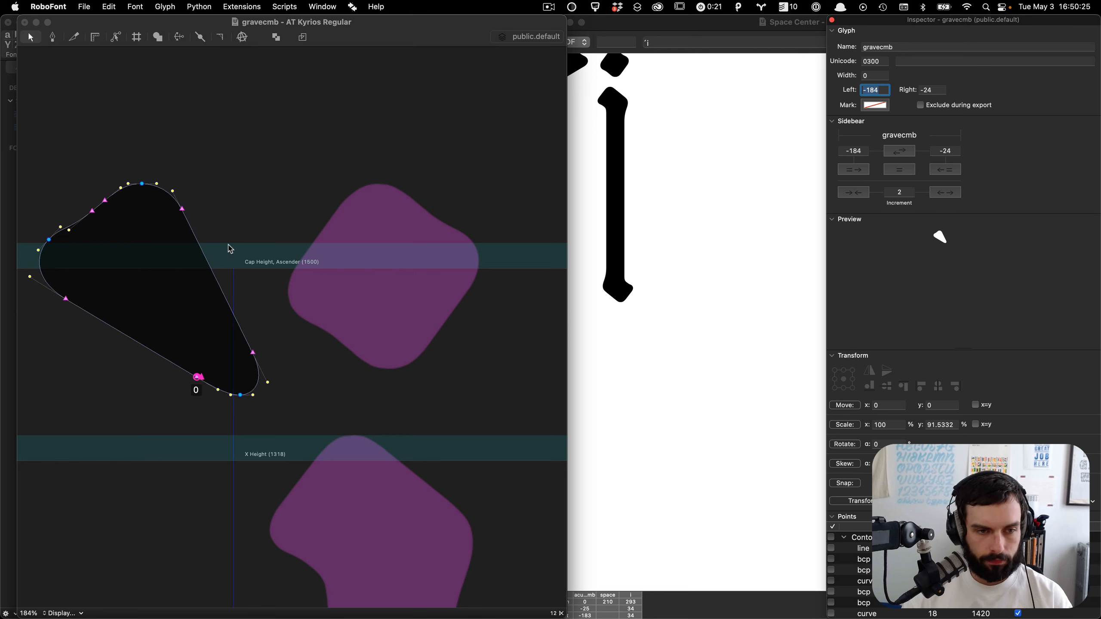
{"action": "left_click", "coordinate": [192, 290]}
{"action": "key", "text": "Right"}
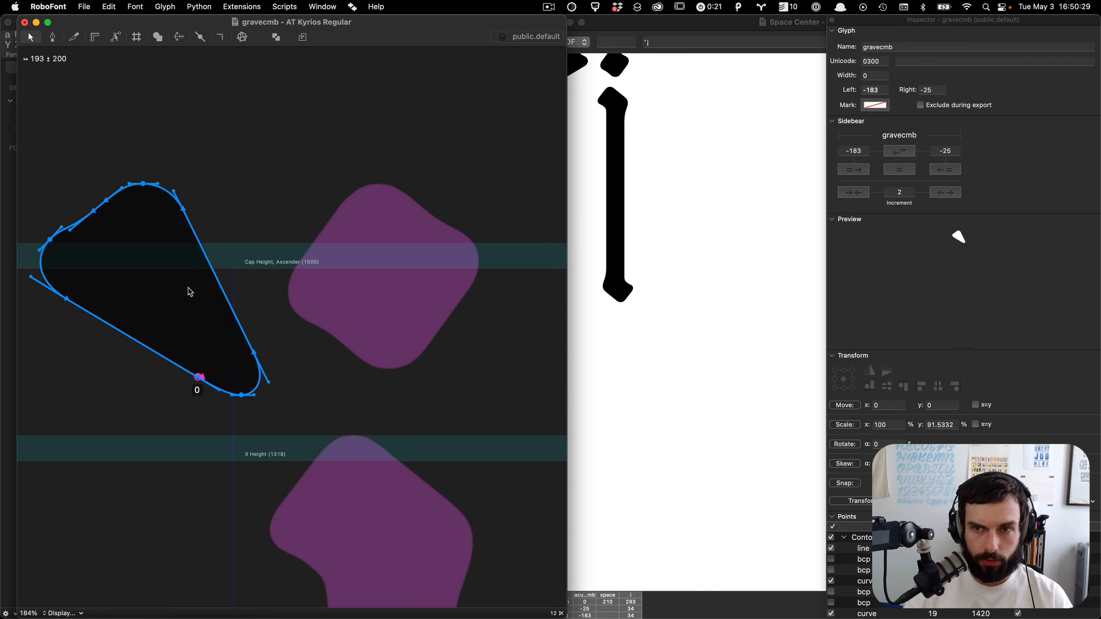
{"action": "left_click", "coordinate": [342, 401]}
{"action": "scroll", "coordinate": [343, 404], "scroll_direction": "left", "scroll_amount": 3}
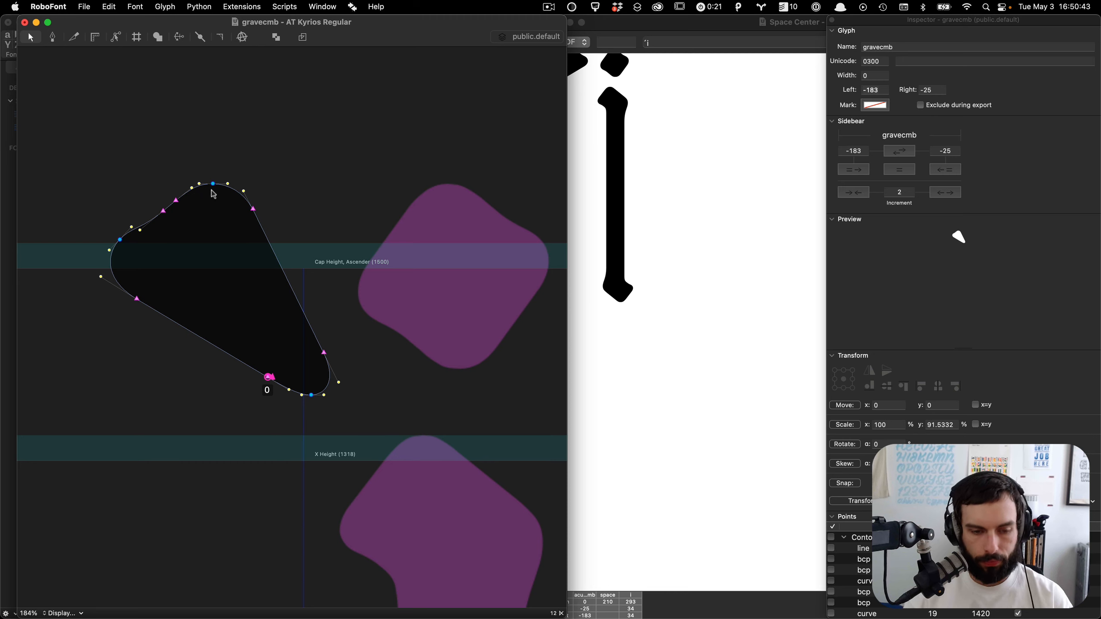
Step: Copy the x-height anchor from acutecmb and paste it into gravecmb
{"action": "key", "text": "super+bracketright"}
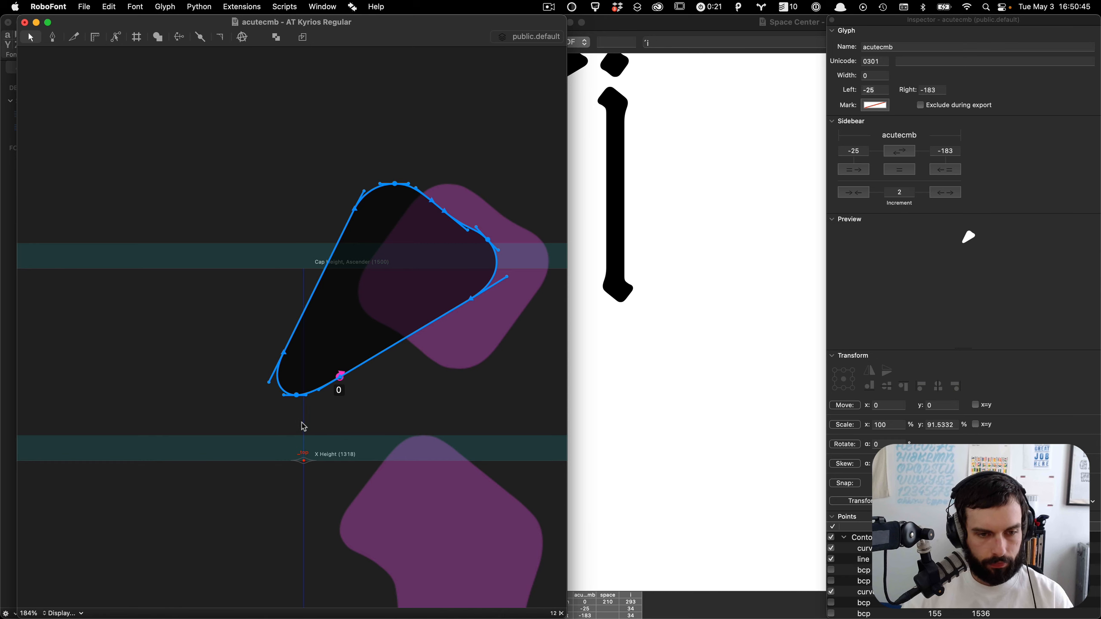
{"action": "left_click", "coordinate": [304, 461]}
{"action": "key", "text": "super+c"}
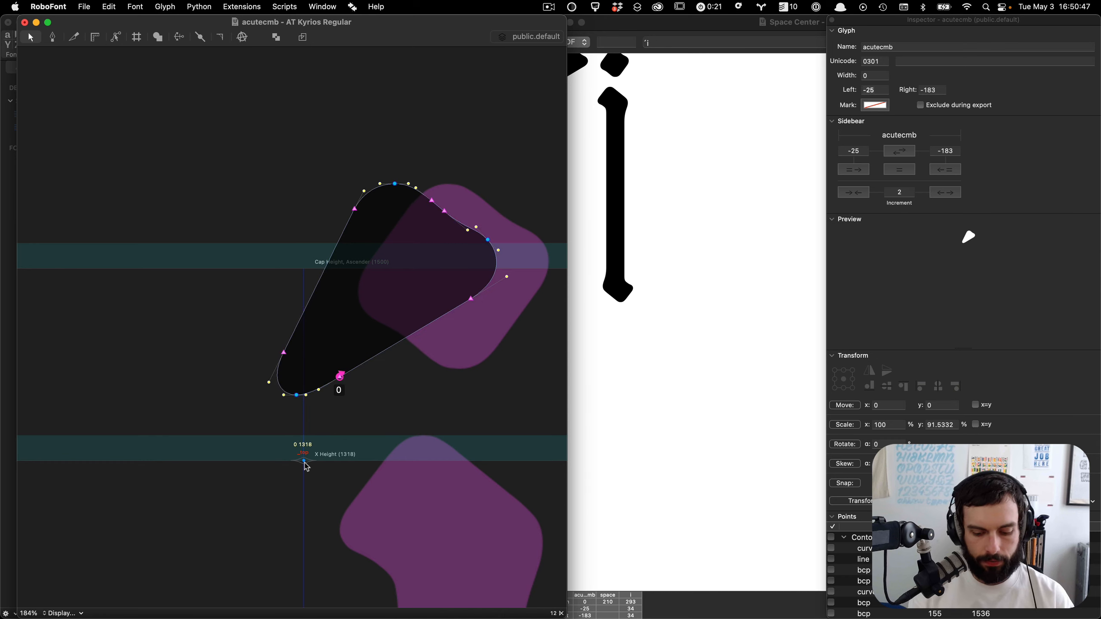
{"action": "key", "text": "super+bracketleft"}
{"action": "key", "text": "super+v"}
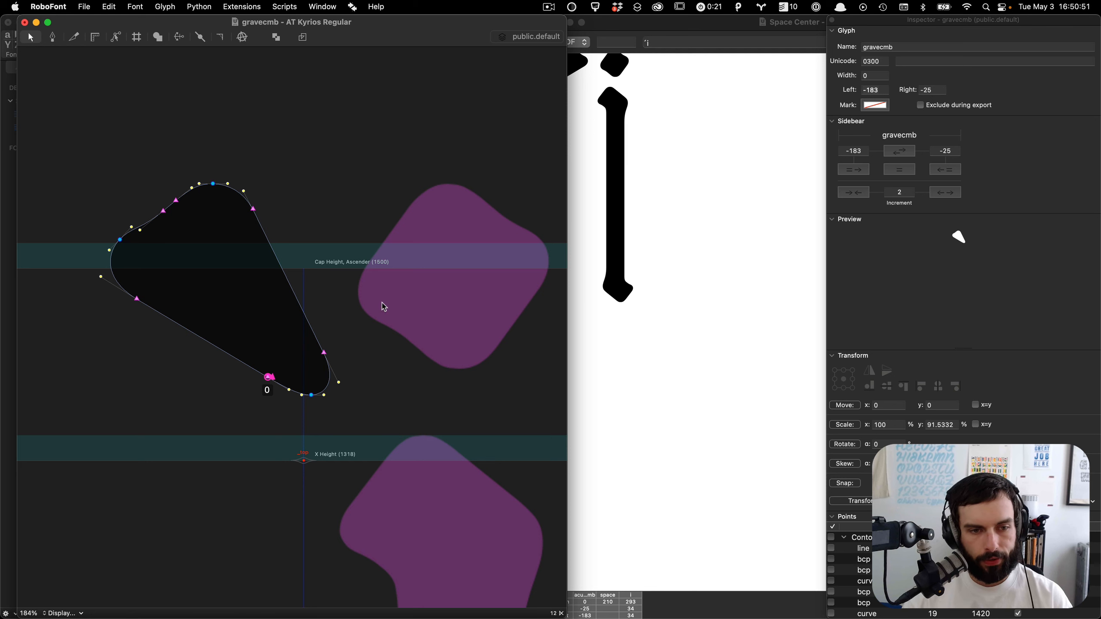
Step: Close the gravecmb window and open acutecmb from the font overview
{"action": "key", "text": "super+w"}
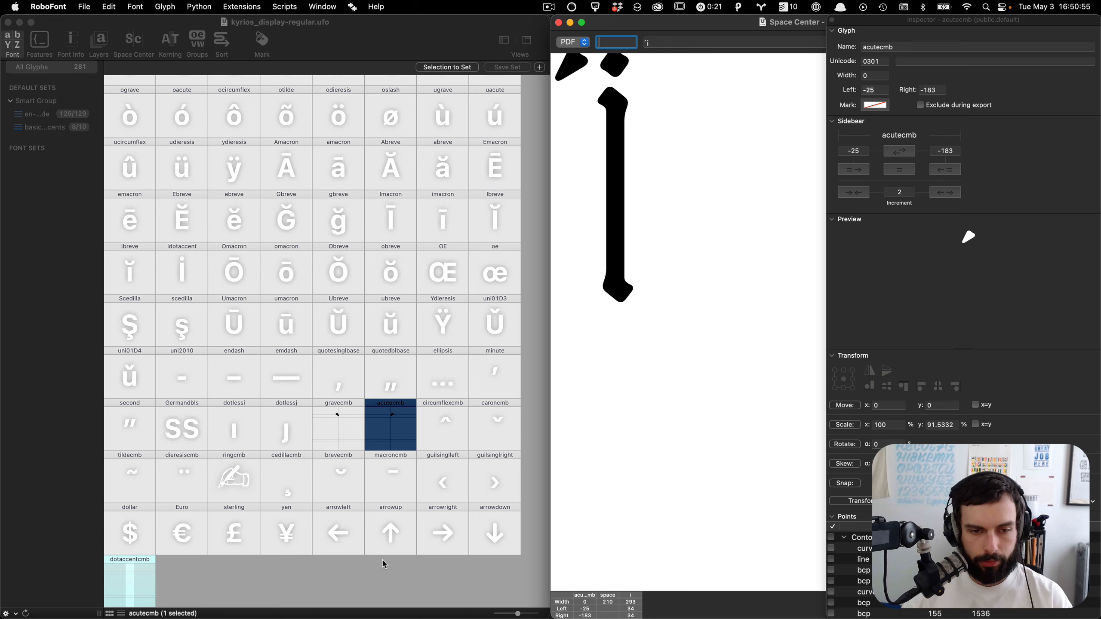
{"action": "left_click", "coordinate": [382, 431]}
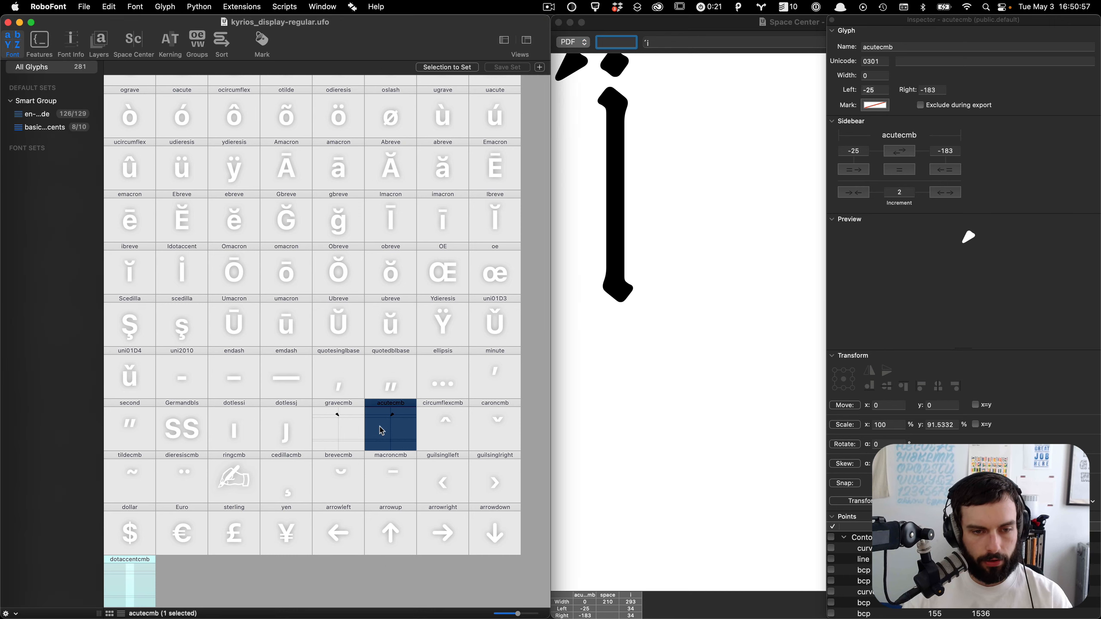
{"action": "double_click", "coordinate": [381, 430]}
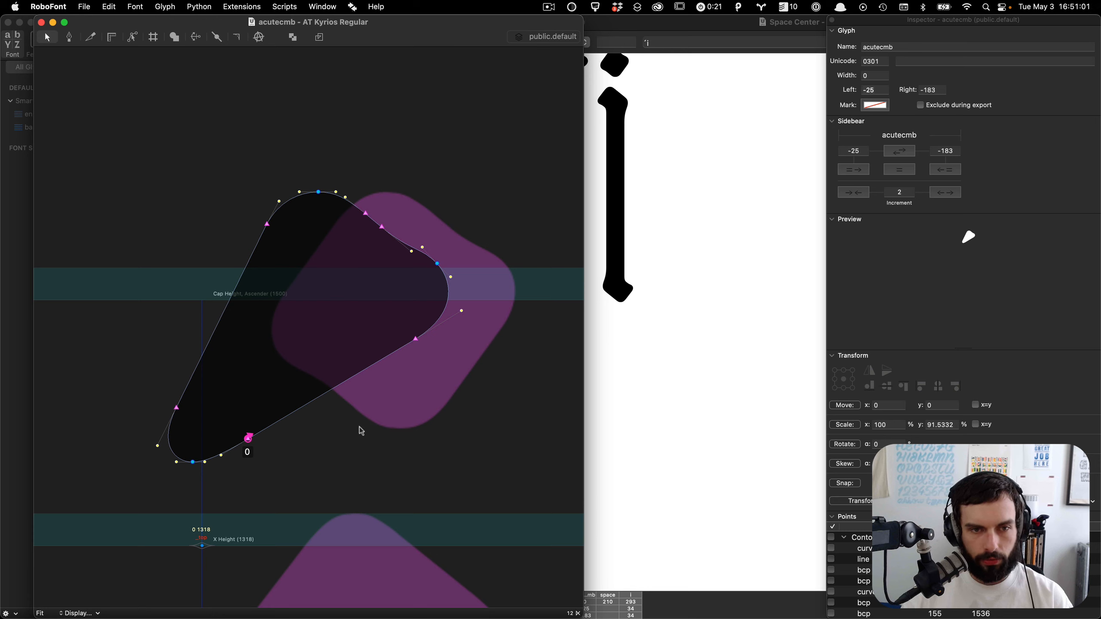
Step: Paste the acutecmb contour and anchor into the circumflexcmb glyph
{"action": "left_click", "coordinate": [311, 323]}
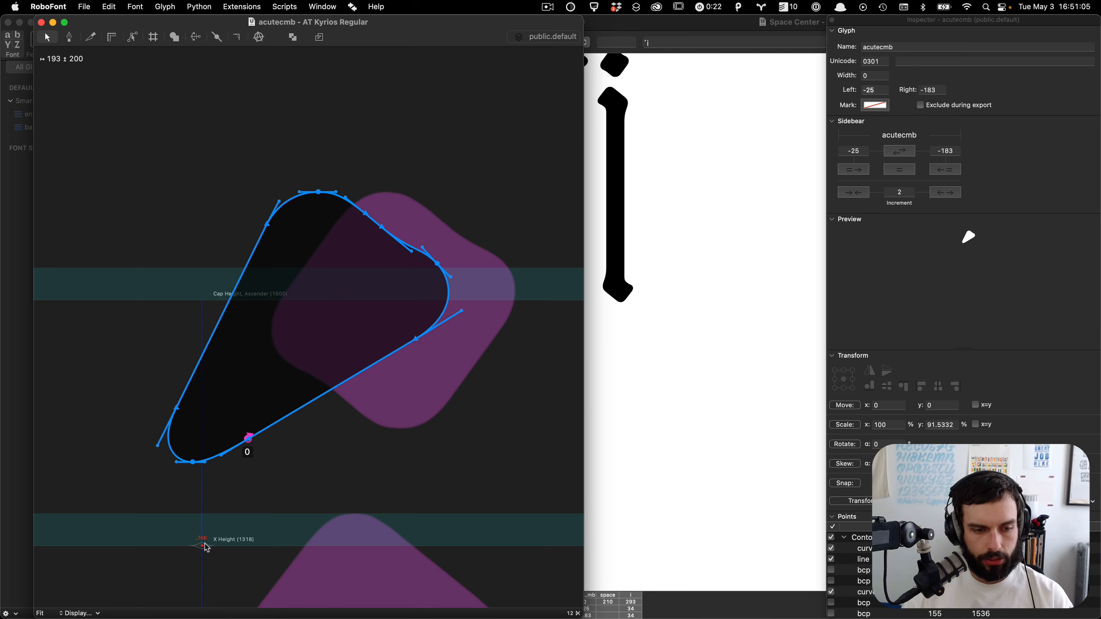
{"action": "key", "text": "bracketright"}
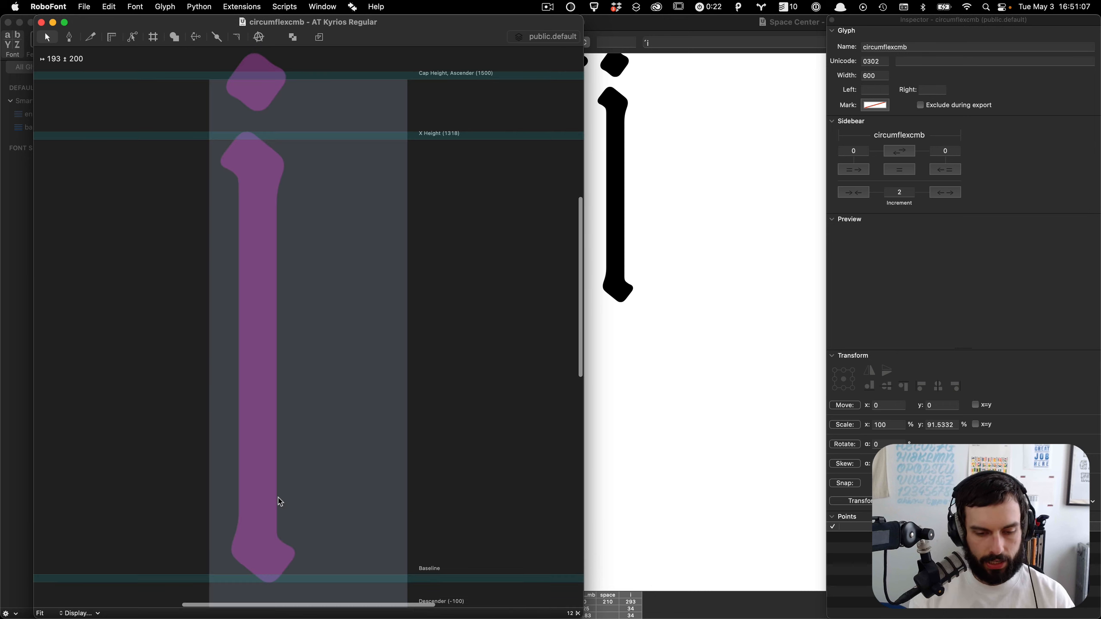
{"action": "key", "text": "super+v"}
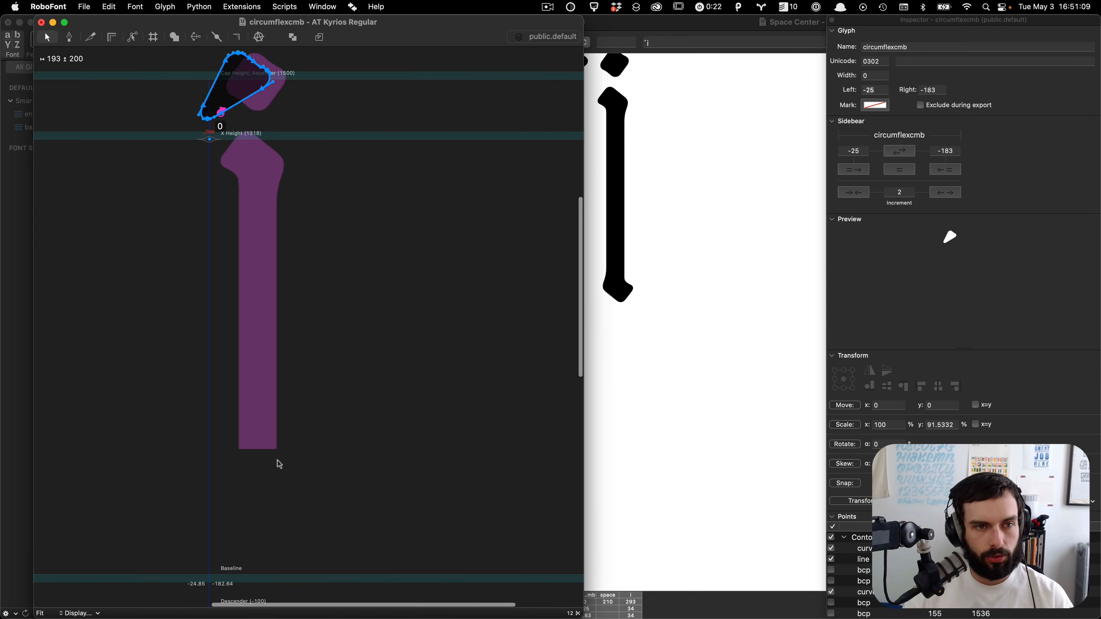
{"action": "scroll", "coordinate": [278, 462], "scroll_direction": "up", "scroll_amount": 5}
{"action": "scroll", "coordinate": [107, 185], "scroll_direction": "up", "scroll_amount": 3}
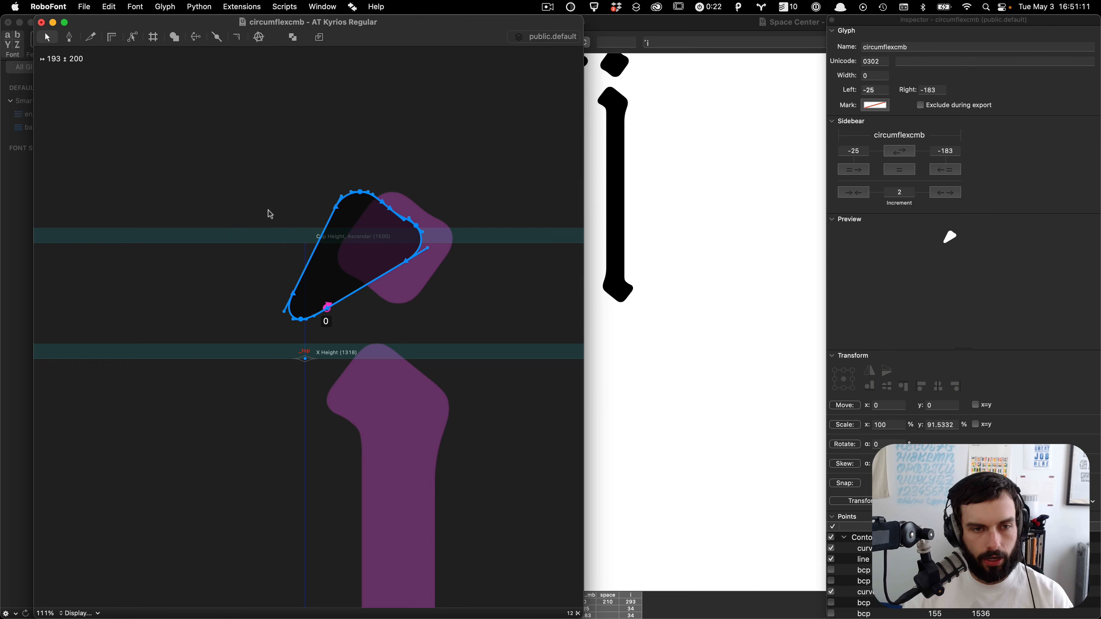
Step: Move the pasted acute stroke in circumflexcmb 150 units left
{"action": "left_click", "coordinate": [307, 202]}
{"action": "key", "text": "super+z"}
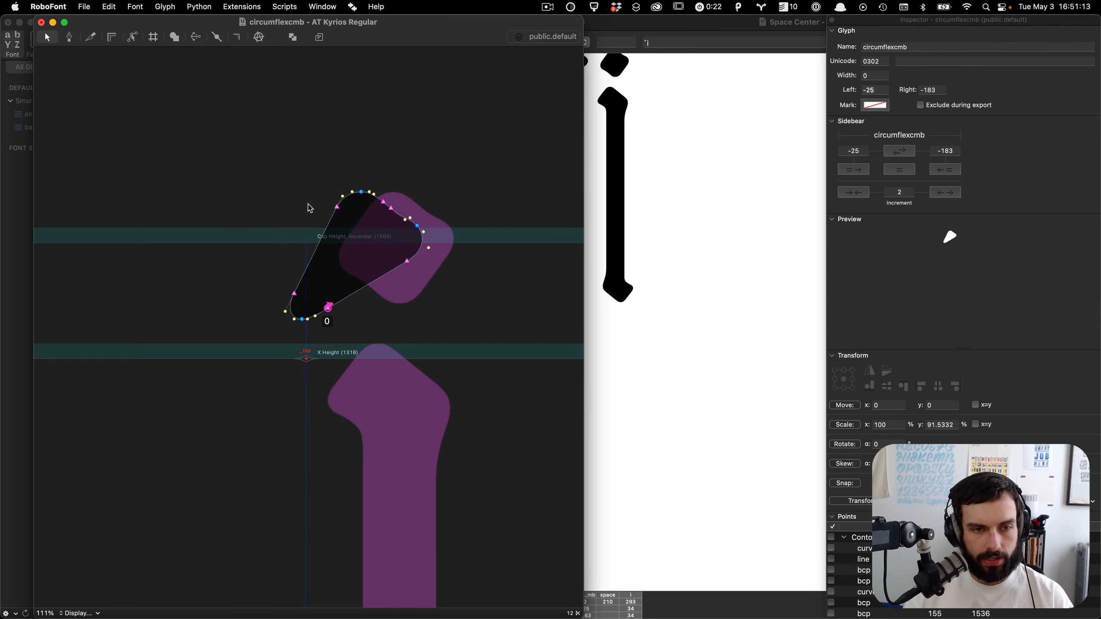
{"action": "key", "text": "super+a"}
{"action": "key", "text": "shift+Left"}
{"action": "key", "text": "shift+Left"}
{"action": "key", "text": "shift+Left"}
{"action": "key", "text": "shift+Left"}
{"action": "key", "text": "shift+Left"}
{"action": "key", "text": "shift+Left"}
{"action": "key", "text": "shift+Left"}
{"action": "key", "text": "shift+Left"}
{"action": "key", "text": "shift+Left"}
{"action": "key", "text": "shift+Left"}
{"action": "key", "text": "shift+Left"}
{"action": "key", "text": "shift+Left"}
{"action": "key", "text": "shift+Left"}
{"action": "key", "text": "shift+Left"}
{"action": "key", "text": "shift+Left"}
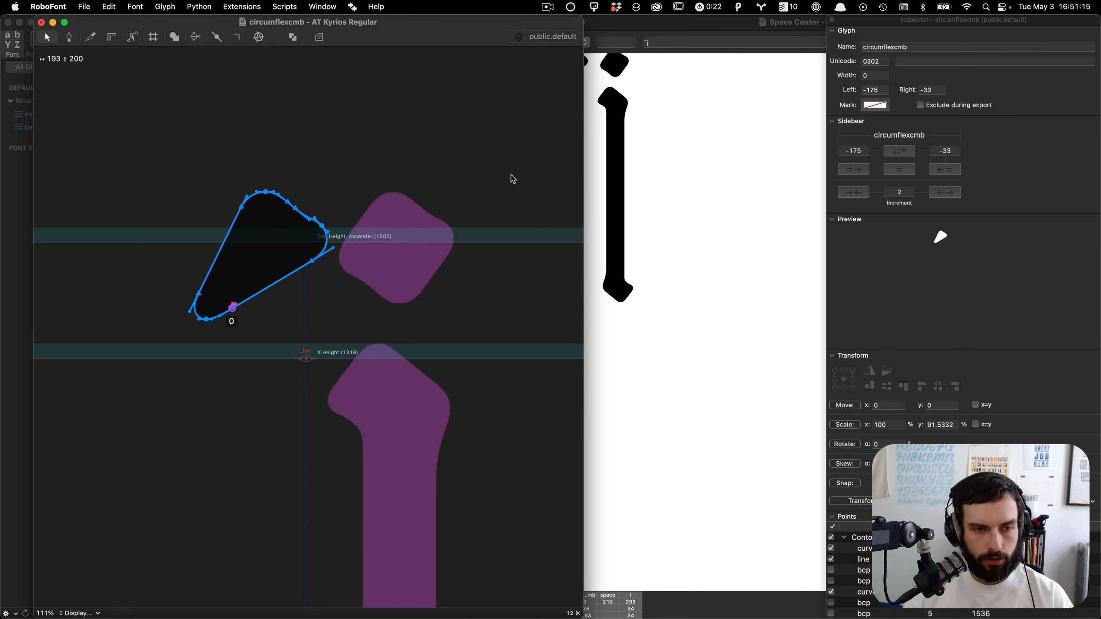
Step: Duplicate the stroke and flip the copy horizontally
{"action": "key", "text": "super+c"}
{"action": "key", "text": "super+v"}
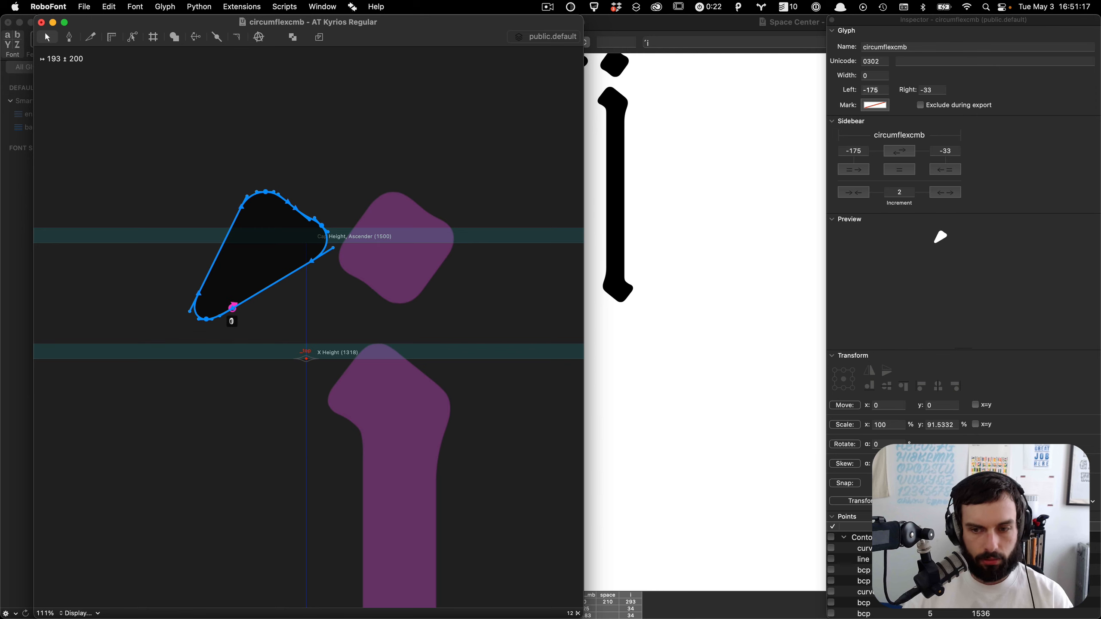
{"action": "left_click", "coordinate": [869, 371]}
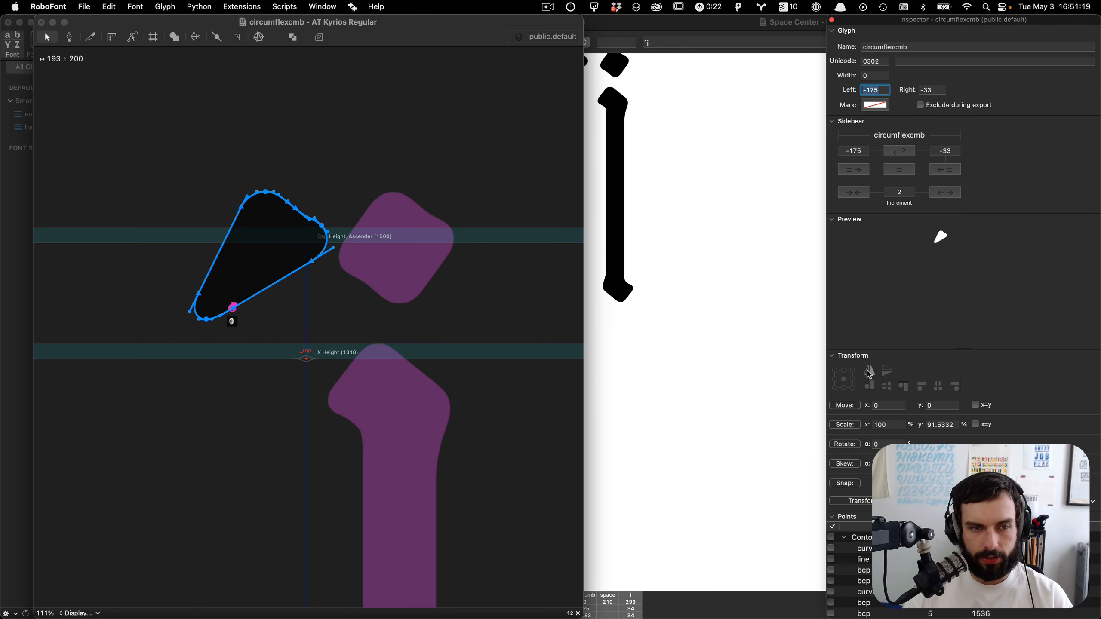
Step: Nudge the mirrored stroke to overlap the first one and form the circumflex peak
{"action": "key", "text": "shift+Right"}
{"action": "key", "text": "shift+Right"}
{"action": "key", "text": "shift+Right"}
{"action": "key", "text": "shift+Right"}
{"action": "key", "text": "shift+Right"}
{"action": "key", "text": "shift+Right"}
{"action": "key", "text": "shift+Right"}
{"action": "key", "text": "shift+Right"}
{"action": "key", "text": "shift+Right"}
{"action": "key", "text": "shift+Right"}
{"action": "key", "text": "shift+Right"}
{"action": "key", "text": "shift+Right"}
{"action": "key", "text": "shift+Right"}
{"action": "key", "text": "shift+Right"}
{"action": "key", "text": "shift+Right"}
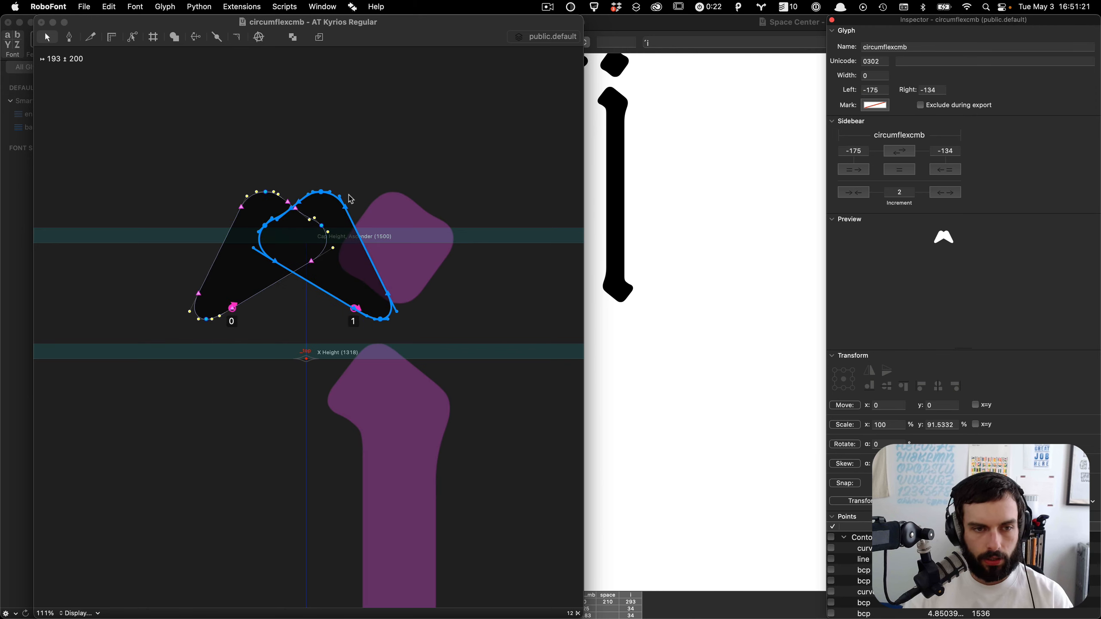
{"action": "key", "text": "shift+Left"}
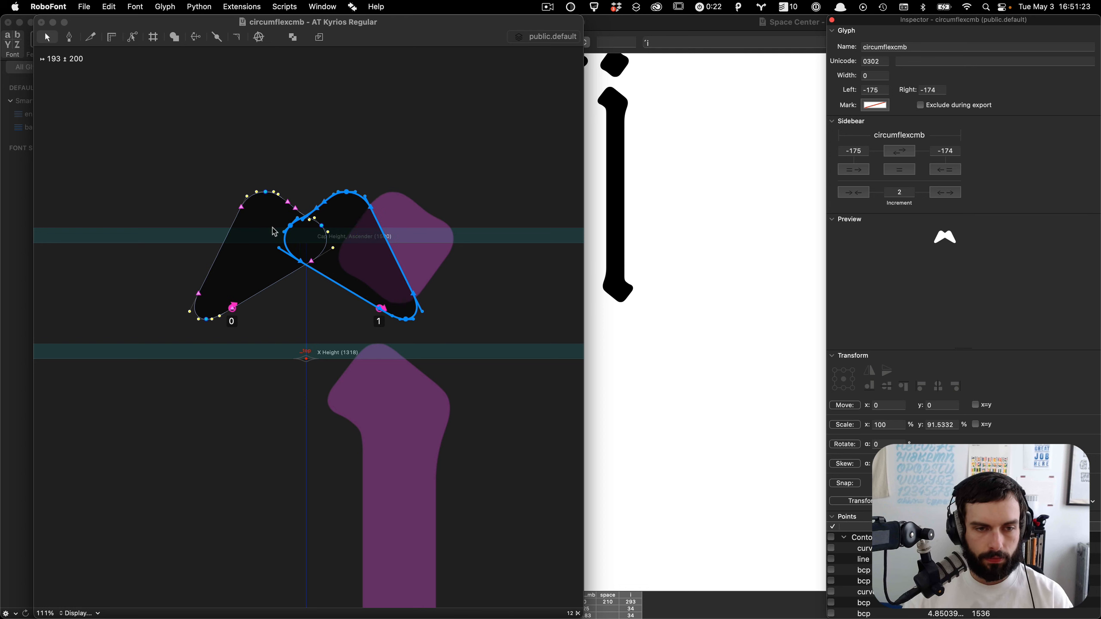
{"action": "scroll", "coordinate": [274, 232], "scroll_direction": "up", "scroll_amount": 5}
{"action": "key", "text": "Left"}
{"action": "key", "text": "Left"}
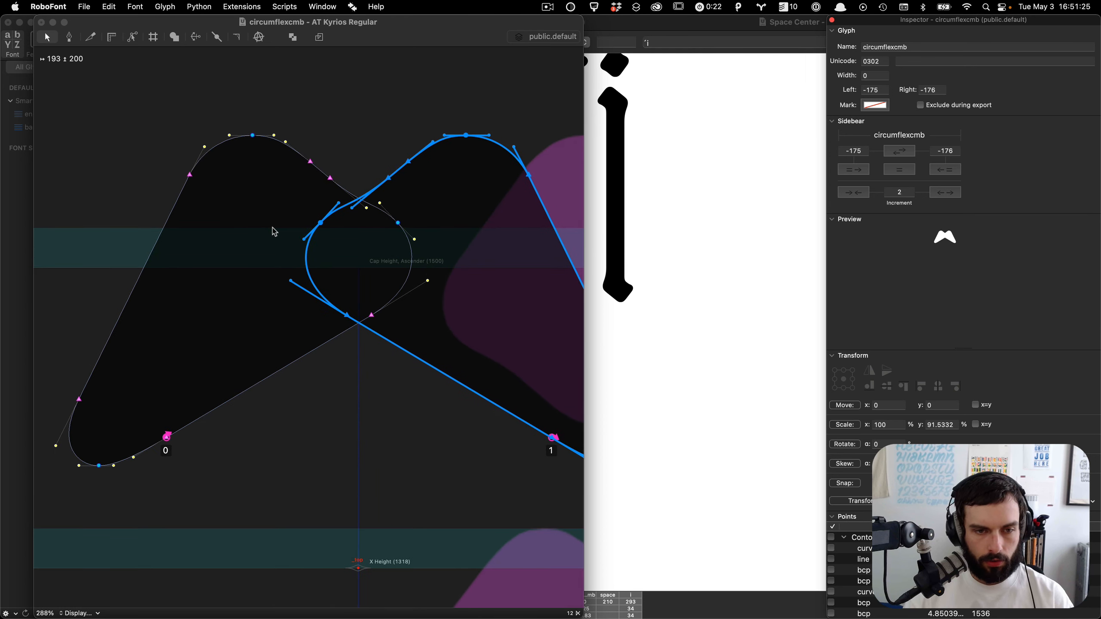
{"action": "scroll", "coordinate": [274, 232], "scroll_direction": "down", "scroll_amount": 2}
{"action": "key", "text": "shift+Left"}
{"action": "key", "text": "shift+Left"}
{"action": "key", "text": "shift+Left"}
{"action": "key", "text": "shift+Left"}
{"action": "key", "text": "shift+Left"}
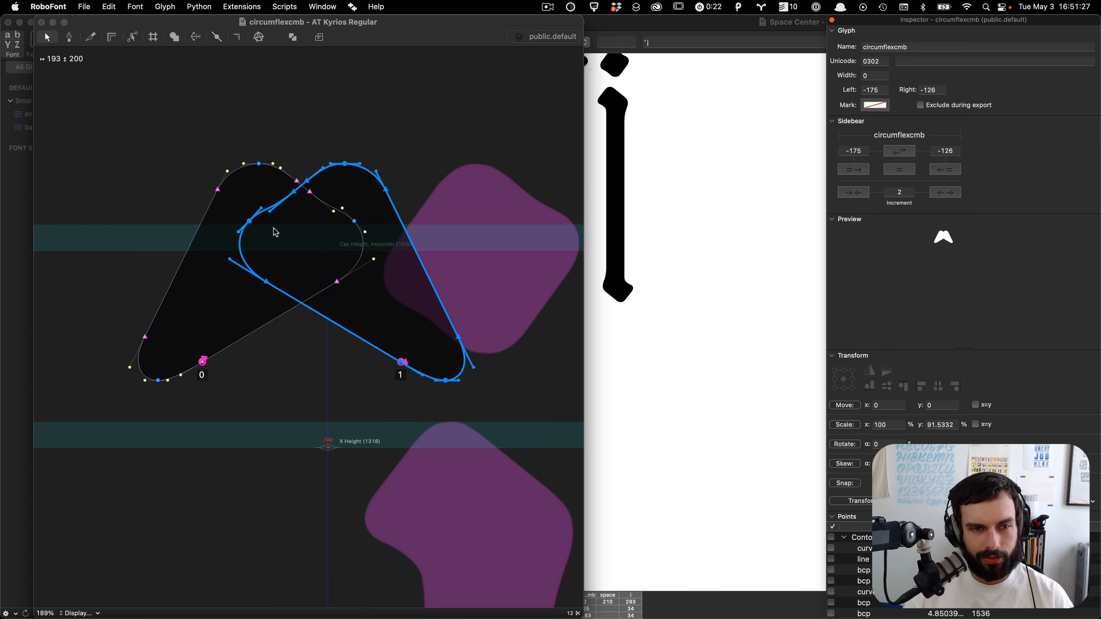
Step: Move both strokes together so the circumflex is centred on the anchor, with sidebearings -150 and -151
{"action": "key", "text": "super+a"}
{"action": "key", "text": "shift+Right"}
{"action": "key", "text": "shift+Right"}
{"action": "key", "text": "Right"}
{"action": "key", "text": "Right"}
{"action": "key", "text": "Right"}
{"action": "key", "text": "Right"}
{"action": "key", "text": "Right"}
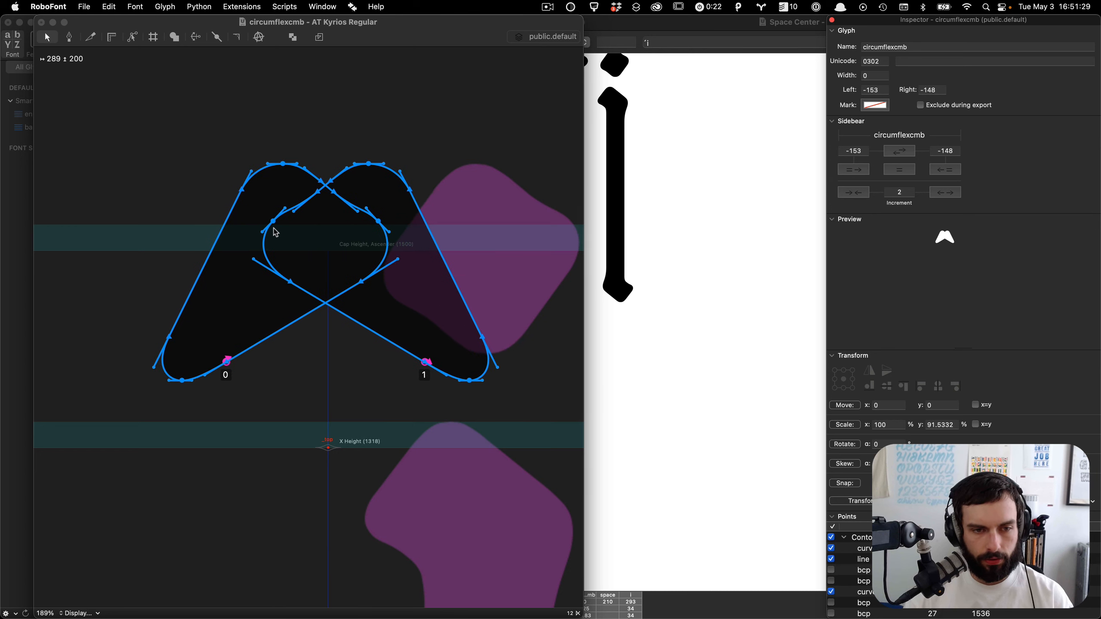
Step: Select the left stroke's outer edge points and transform them so the edge slants further toward the centre
{"action": "left_click", "coordinate": [340, 238]}
{"action": "left_click", "coordinate": [340, 237]}
{"action": "scroll", "coordinate": [285, 177], "scroll_direction": "up", "scroll_amount": 3}
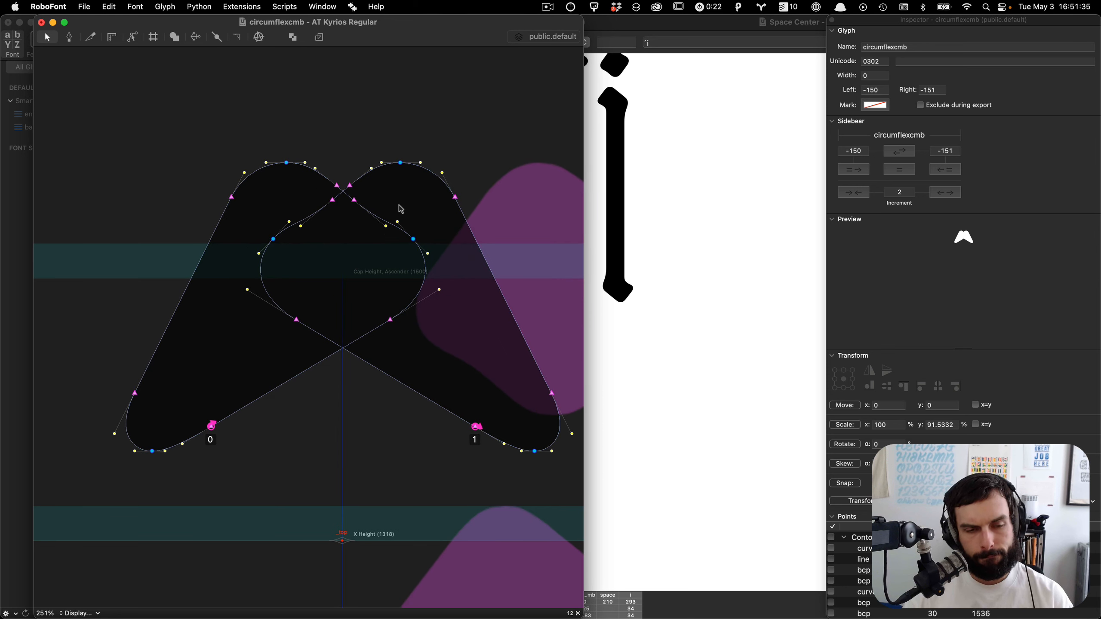
{"action": "left_click_drag", "start_coordinate": [161, 144], "coordinate": [343, 198]}
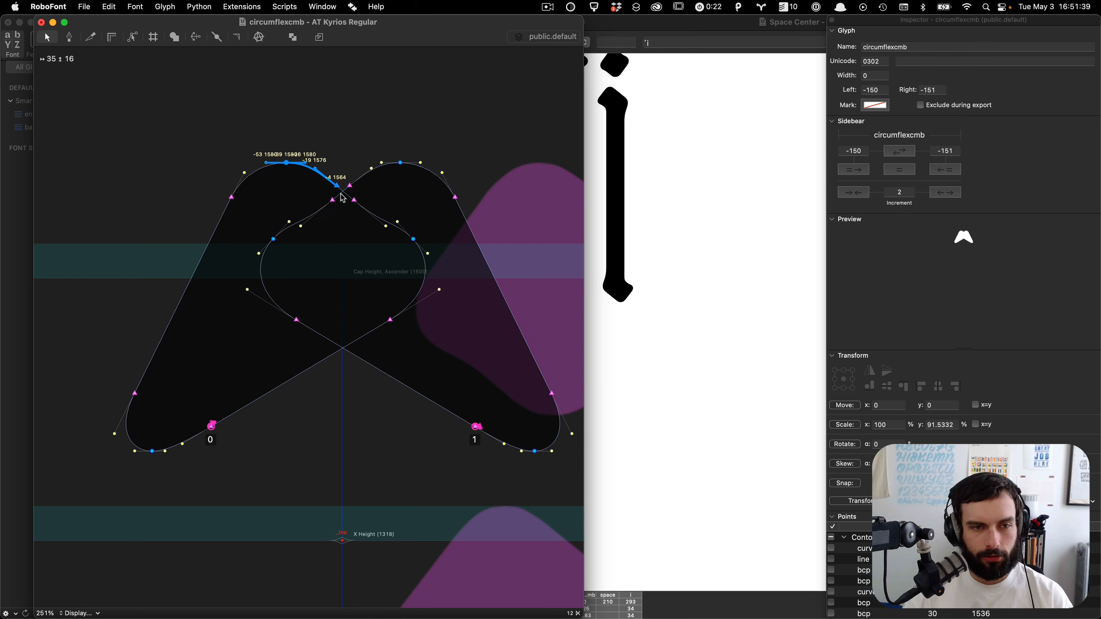
{"action": "left_click", "coordinate": [231, 198], "text": "shift"}
{"action": "left_click", "coordinate": [180, 311], "text": "shift"}
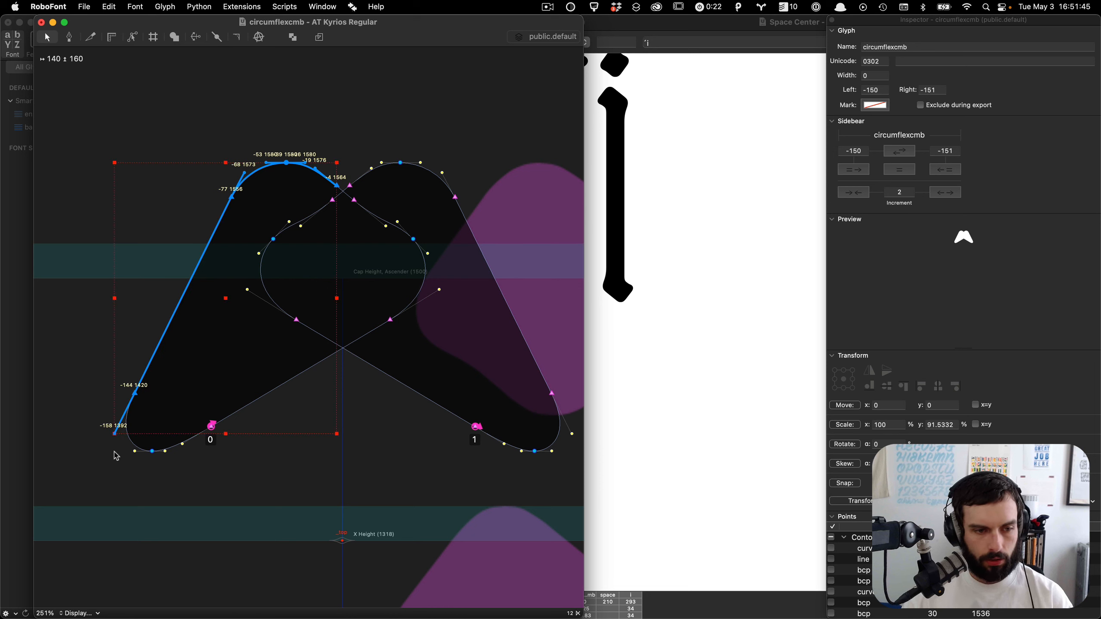
{"action": "left_click_drag", "start_coordinate": [116, 456], "coordinate": [273, 456]}
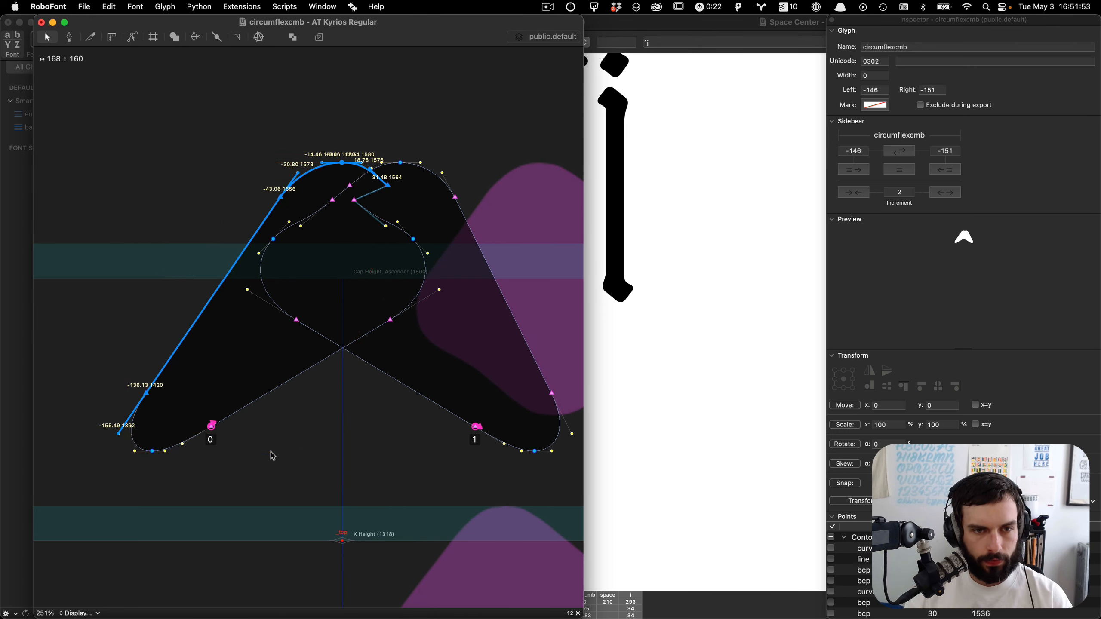
Step: Delete the mirrored right stroke and remove the notched points at the top of the left stroke
{"action": "left_click", "coordinate": [498, 348]}
{"action": "key", "text": "BackSpace"}
{"action": "key", "text": "super+a"}
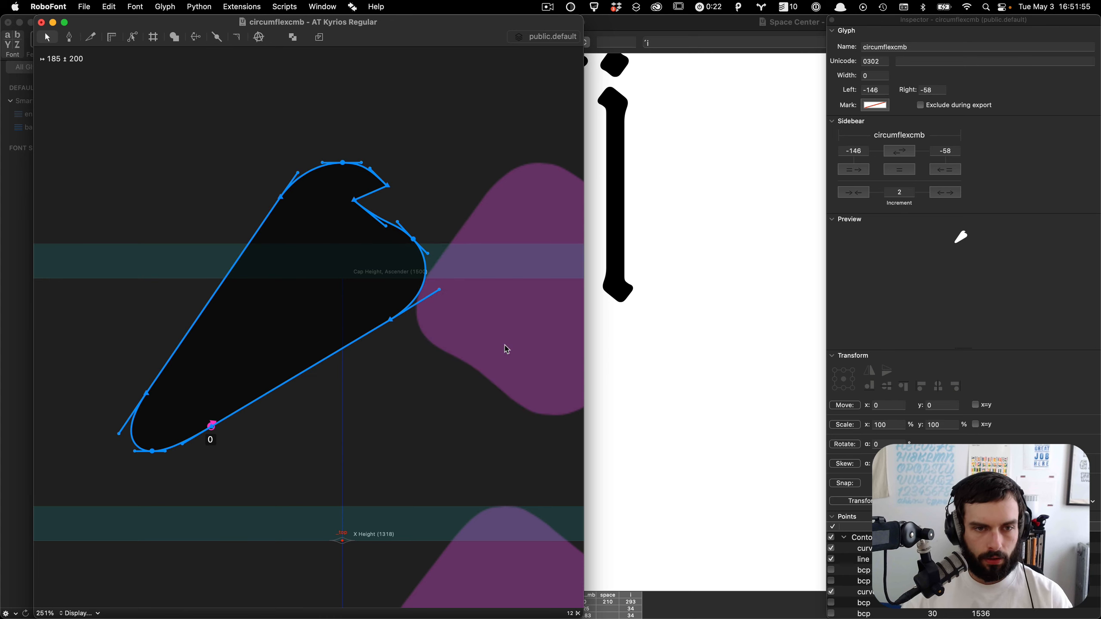
{"action": "left_click_drag", "start_coordinate": [376, 198], "coordinate": [297, 238]}
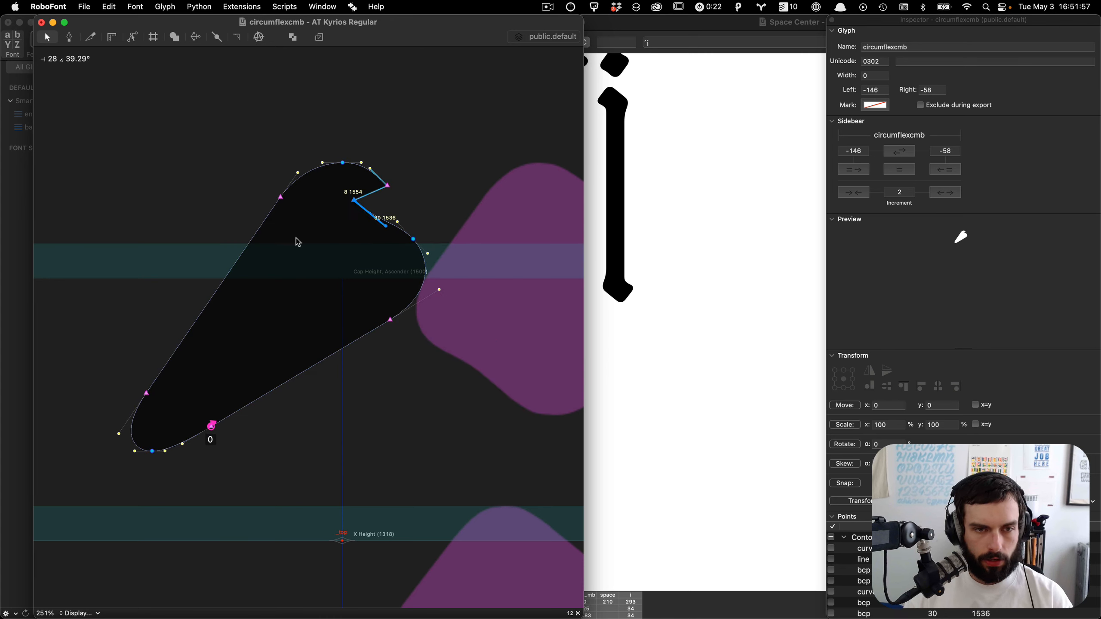
{"action": "key", "text": "BackSpace"}
Step: Paste a horizontally flipped copy of the stroke and move it to mirror the original, with both sidebearings at -146
{"action": "key", "text": "super+a"}
{"action": "key", "text": "super+c"}
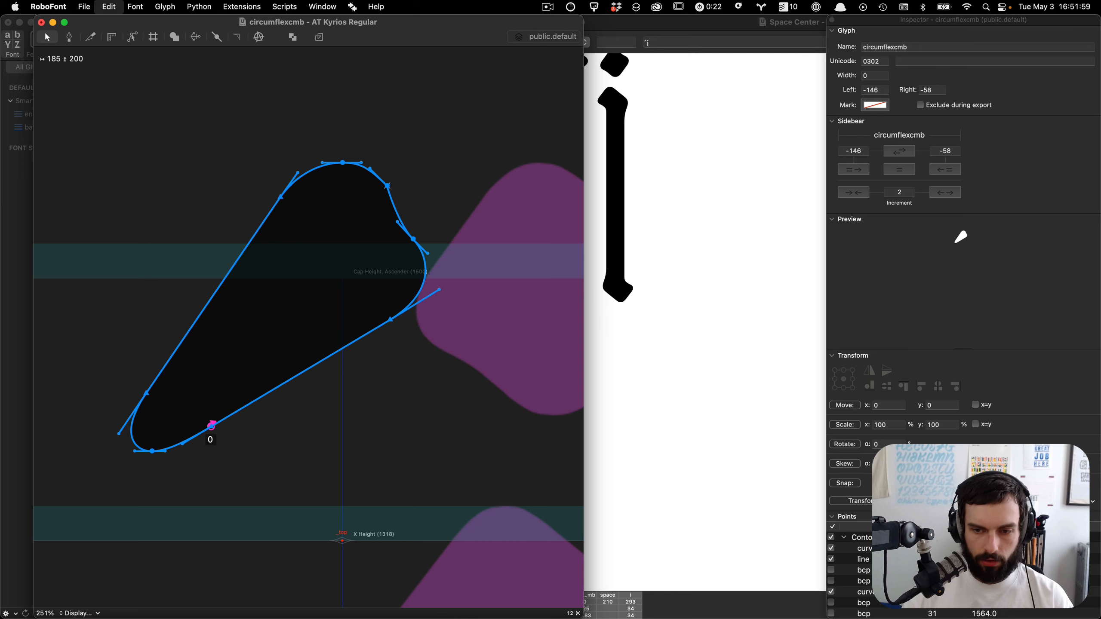
{"action": "key", "text": "super+v"}
{"action": "left_click", "coordinate": [869, 370]}
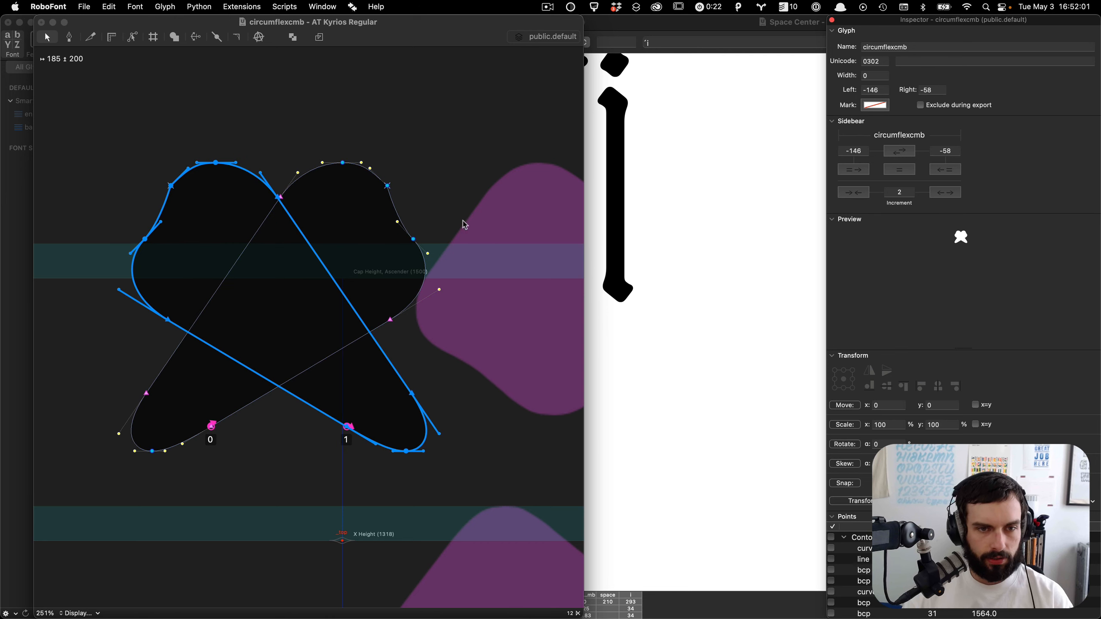
{"action": "left_click", "coordinate": [342, 304]}
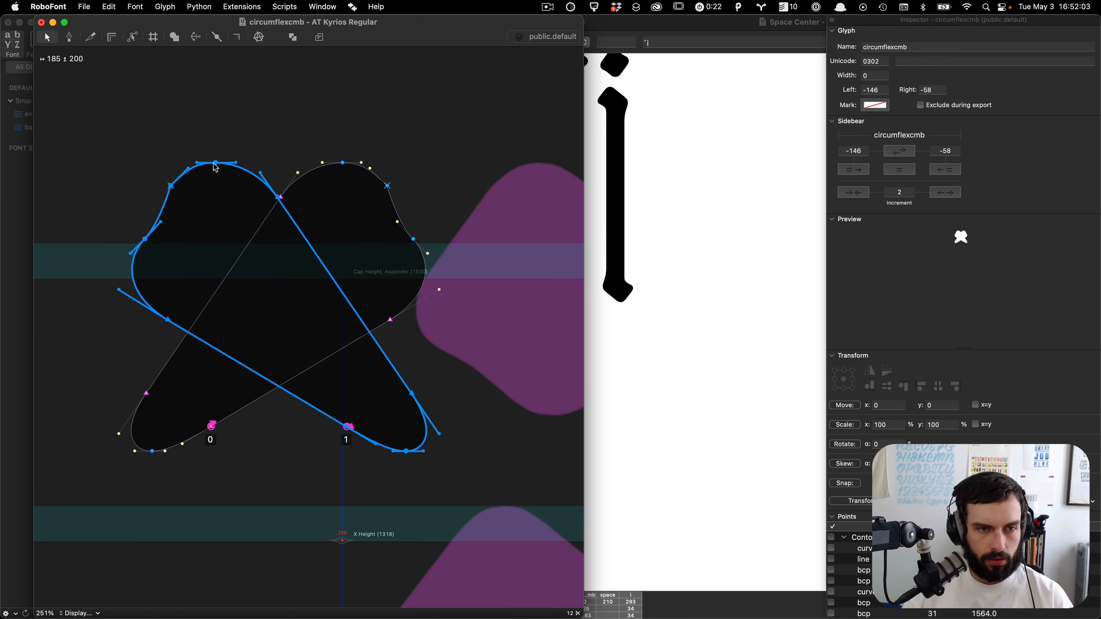
{"action": "left_click_drag", "start_coordinate": [217, 167], "coordinate": [343, 165]}
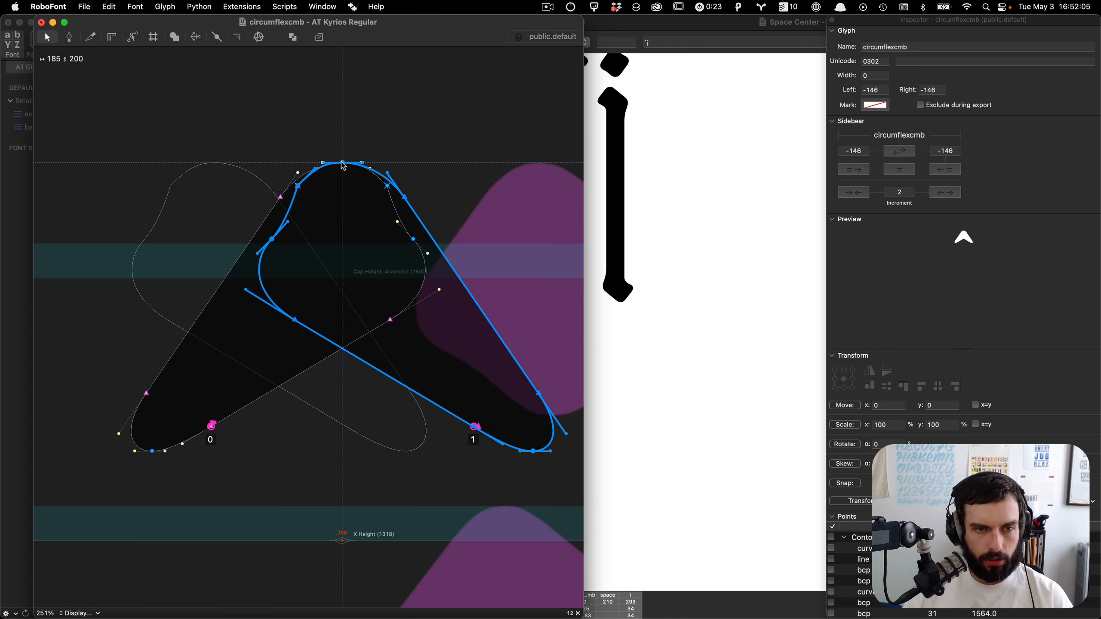
Step: Inspect the points where the two strokes meet at the circumflex peak and preview the shape
{"action": "scroll", "coordinate": [344, 165], "scroll_direction": "up", "scroll_amount": 5}
{"action": "key", "text": "Left"}
{"action": "left_click", "coordinate": [381, 115]}
{"action": "double_click", "coordinate": [525, 313]}
{"action": "key", "text": "Right"}
{"action": "left_click", "coordinate": [535, 300]}
{"action": "scroll", "coordinate": [535, 300], "scroll_direction": "down", "scroll_amount": 2}
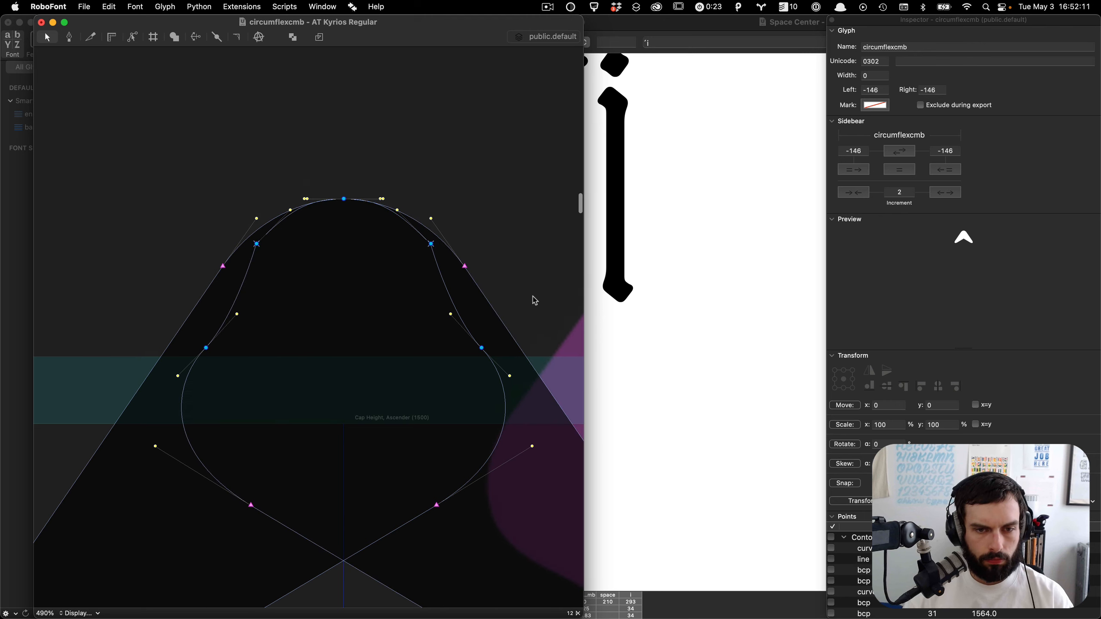
{"action": "scroll", "coordinate": [535, 300], "scroll_direction": "down", "scroll_amount": 5}
{"action": "scroll", "coordinate": [535, 301], "scroll_direction": "right", "scroll_amount": 3}
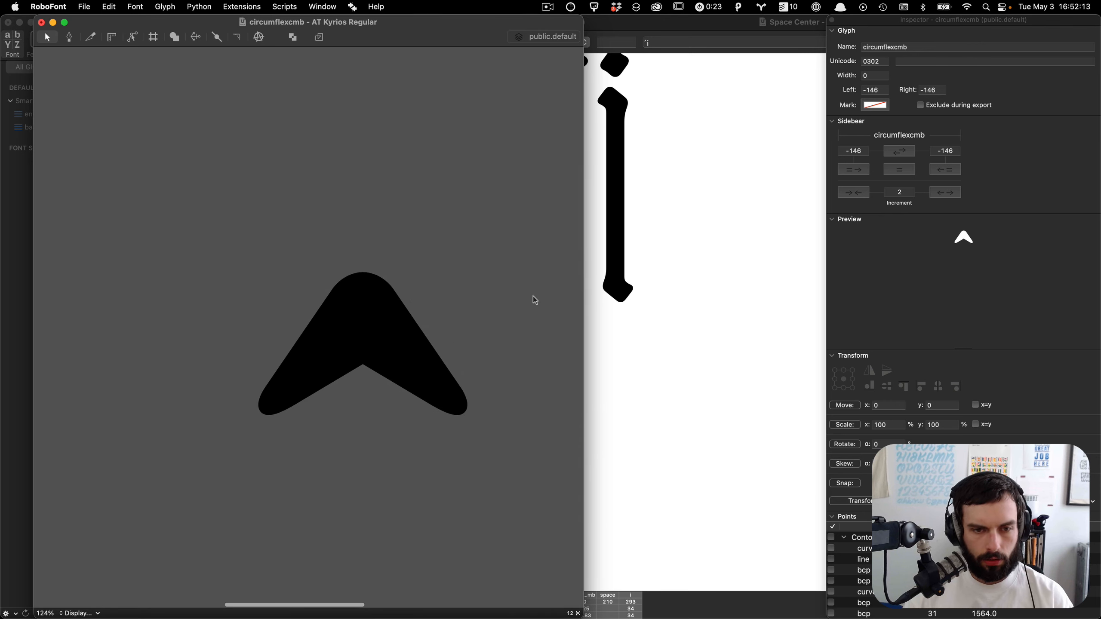
Step: Paste a backup copy into the background layer, then remove overlap to merge the two strokes into one contour
{"action": "scroll", "coordinate": [411, 437], "scroll_direction": "up", "scroll_amount": 2}
{"action": "key", "text": "super+a"}
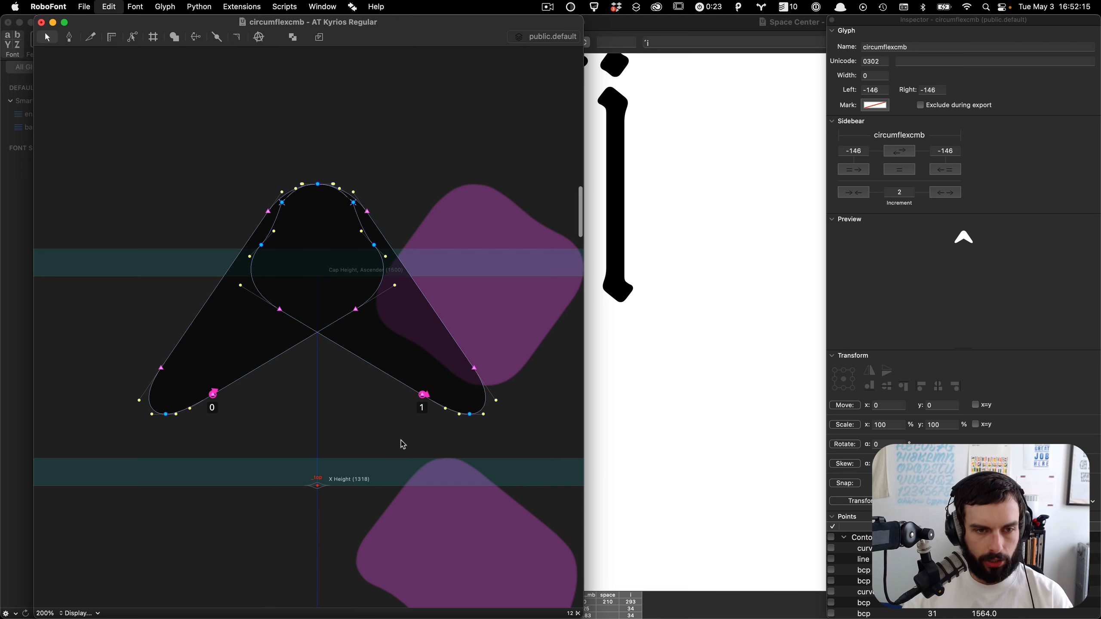
{"action": "key", "text": "super+alt+Down"}
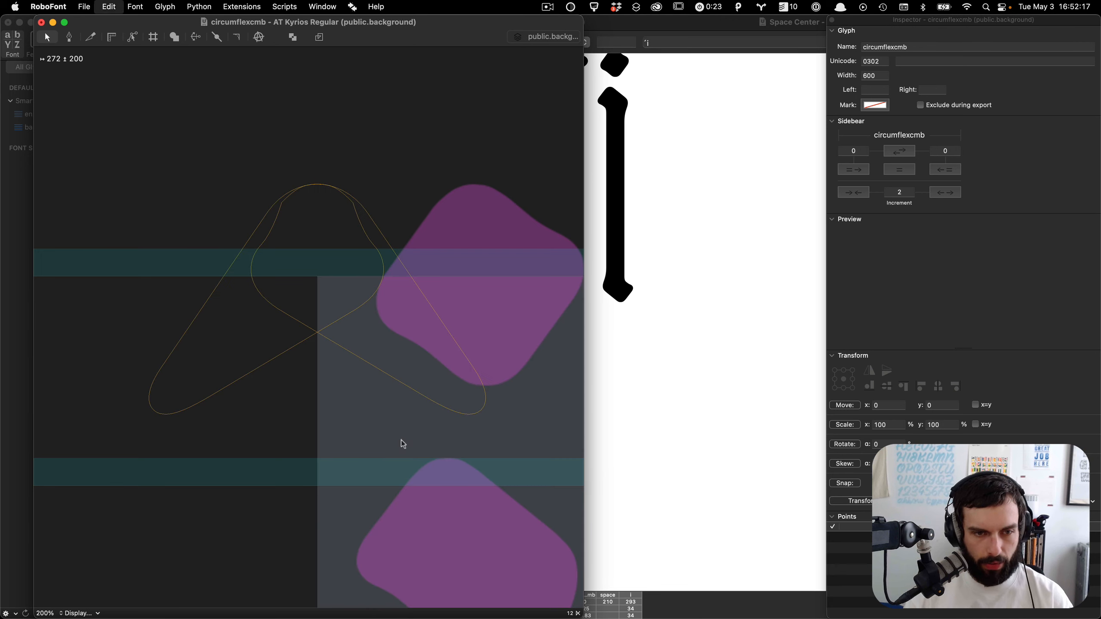
{"action": "key", "text": "super+v"}
{"action": "key", "text": "super+alt+Up"}
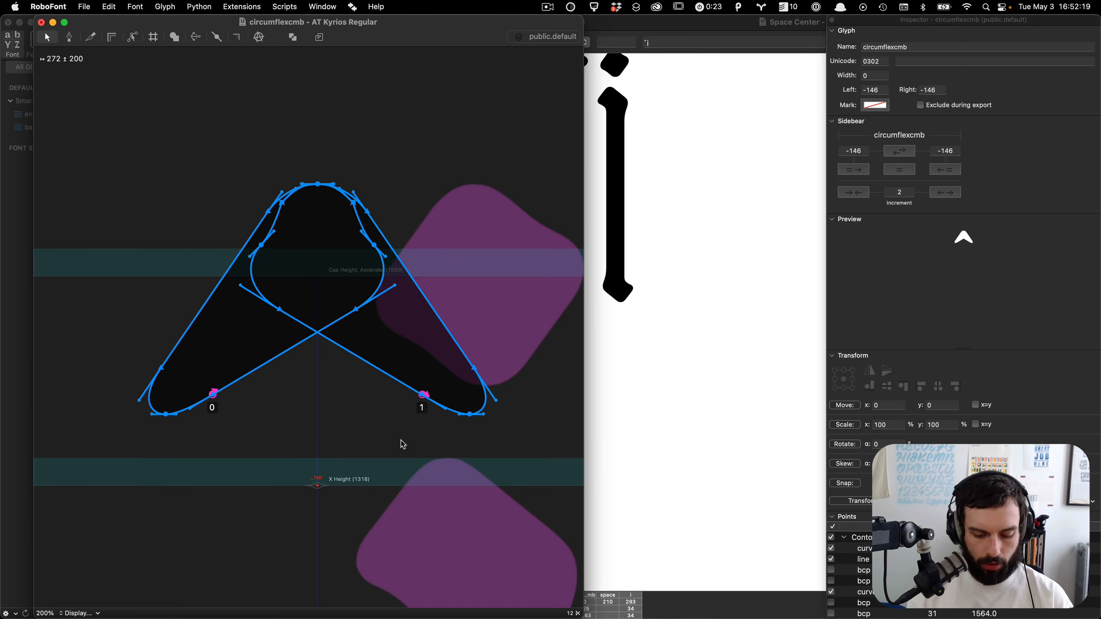
{"action": "key", "text": "super+shift+o"}
Step: Delete the redundant points clustered at the circumflex peak and reshape the left curve handle
{"action": "scroll", "coordinate": [241, 291], "scroll_direction": "up", "scroll_amount": 2}
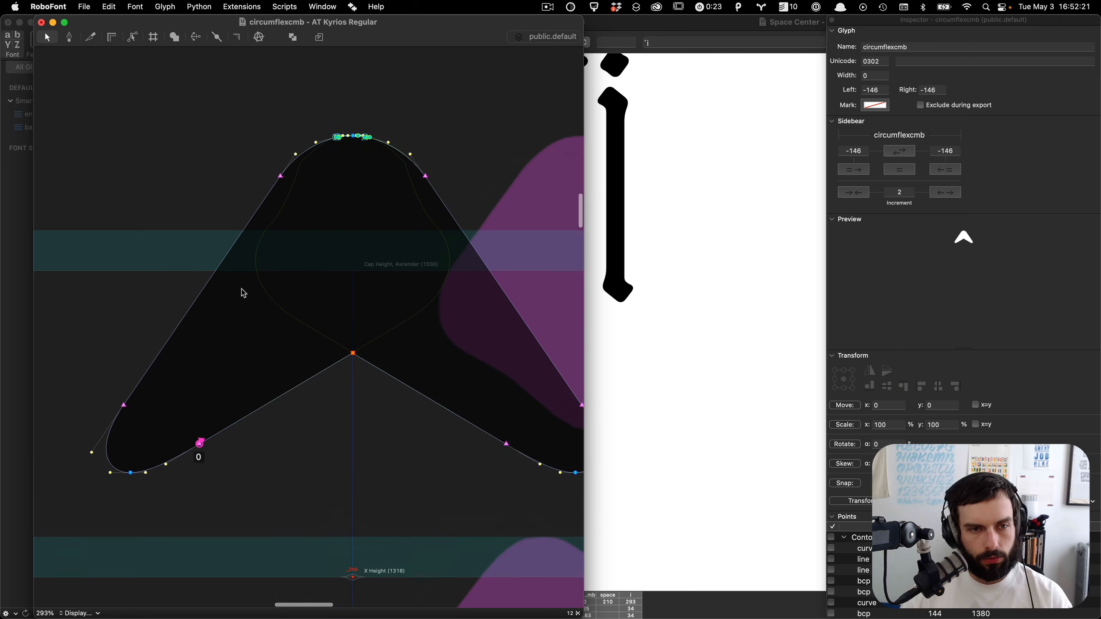
{"action": "scroll", "coordinate": [351, 133], "scroll_direction": "up", "scroll_amount": 3}
{"action": "scroll", "coordinate": [349, 143], "scroll_direction": "up", "scroll_amount": 3}
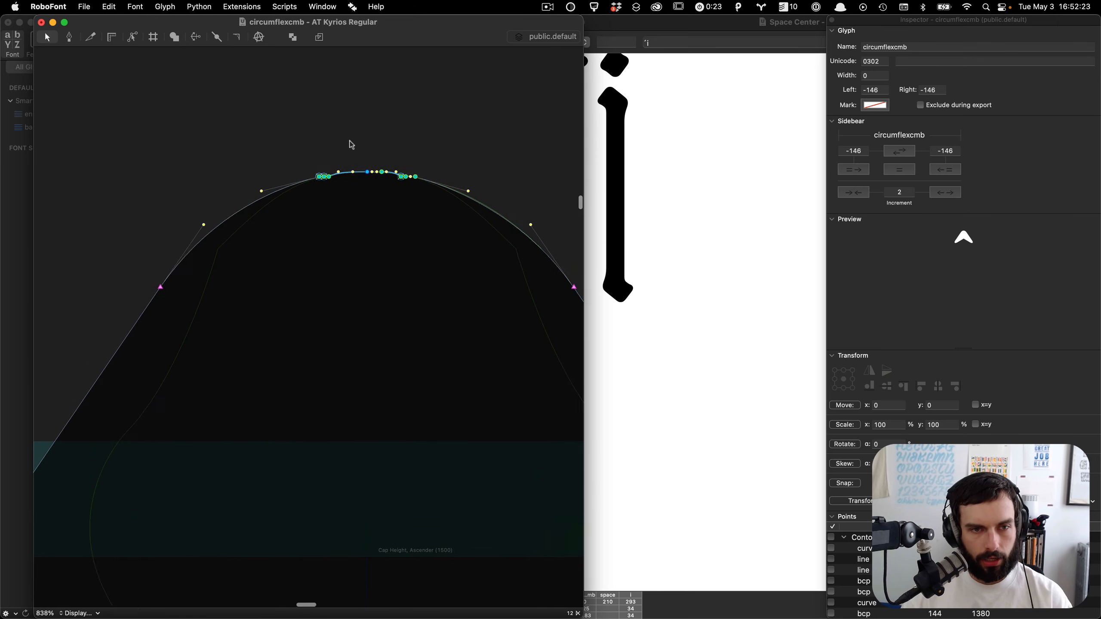
{"action": "left_click_drag", "start_coordinate": [351, 146], "coordinate": [241, 319]}
{"action": "key", "text": "BackSpace"}
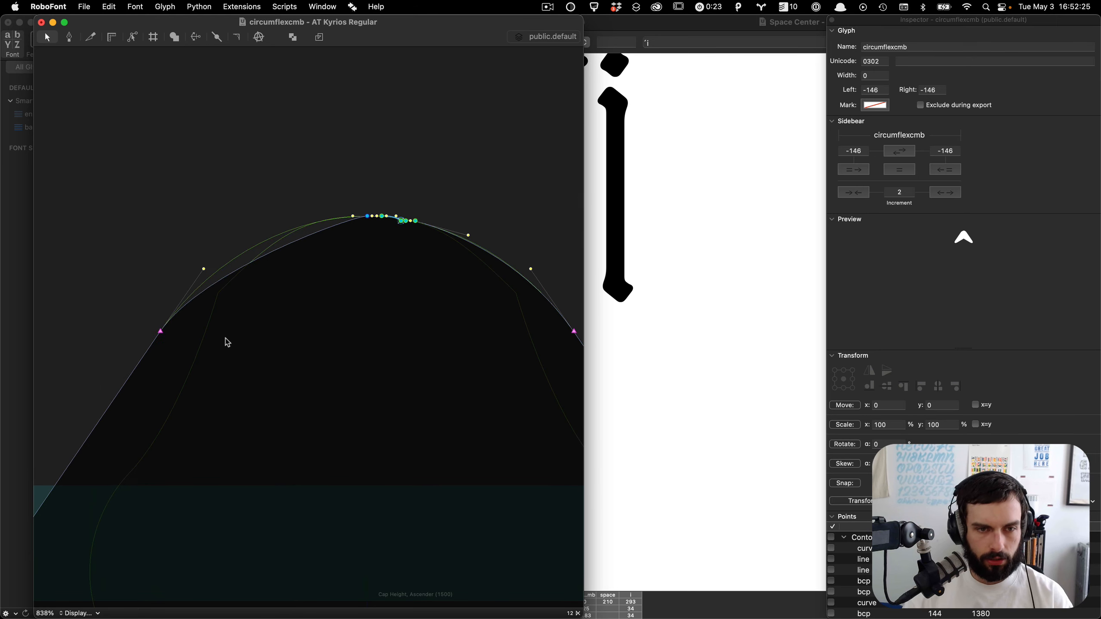
{"action": "left_click_drag", "start_coordinate": [281, 254], "coordinate": [218, 200]}
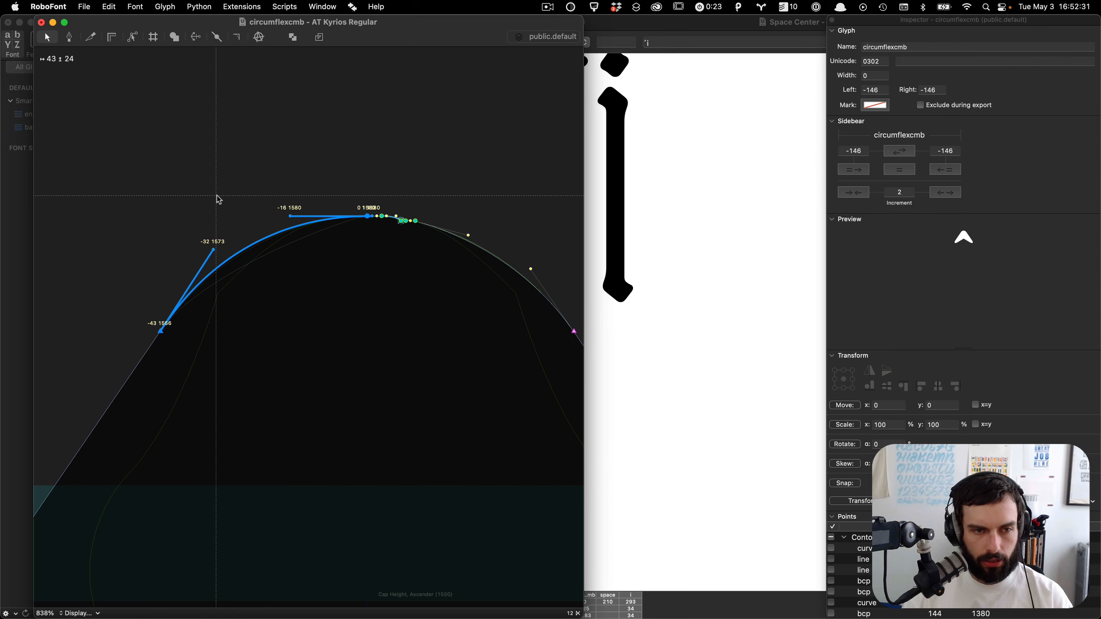
Step: Remove the remaining extra points at the peak, leaving a single smooth top point with balanced handles
{"action": "scroll", "coordinate": [218, 196], "scroll_direction": "right", "scroll_amount": 3}
{"action": "left_click_drag", "start_coordinate": [532, 146], "coordinate": [310, 277]}
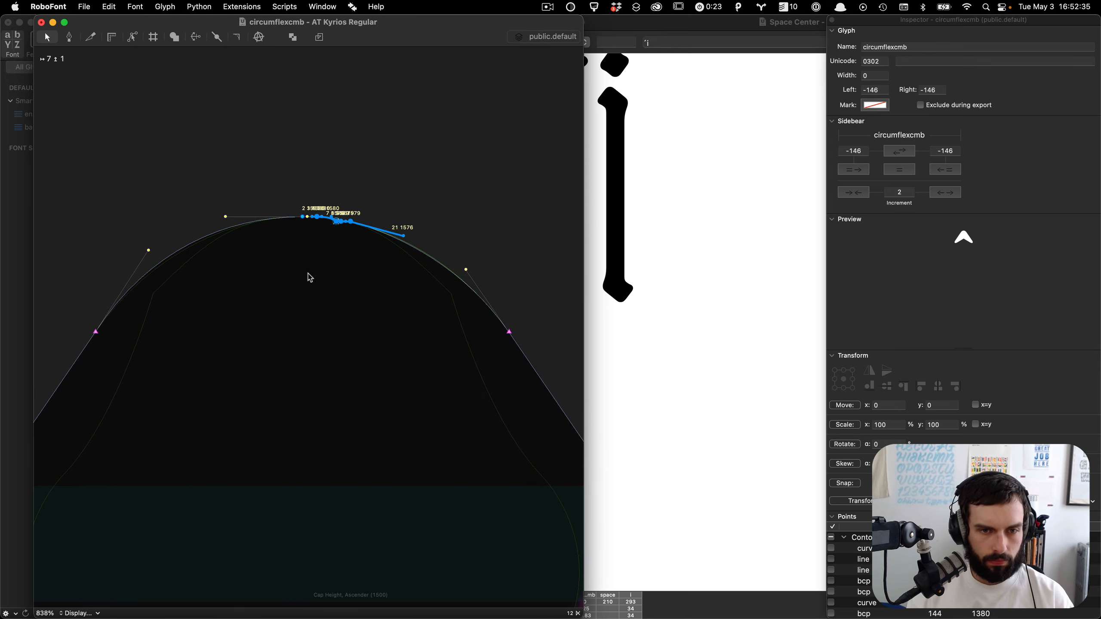
{"action": "key", "text": "BackSpace"}
{"action": "left_click_drag", "start_coordinate": [385, 245], "coordinate": [478, 221]}
{"action": "key", "text": "super+z"}
{"action": "left_click", "coordinate": [371, 300]}
{"action": "left_click", "coordinate": [414, 166]}
{"action": "scroll", "coordinate": [415, 166], "scroll_direction": "down", "scroll_amount": 10}
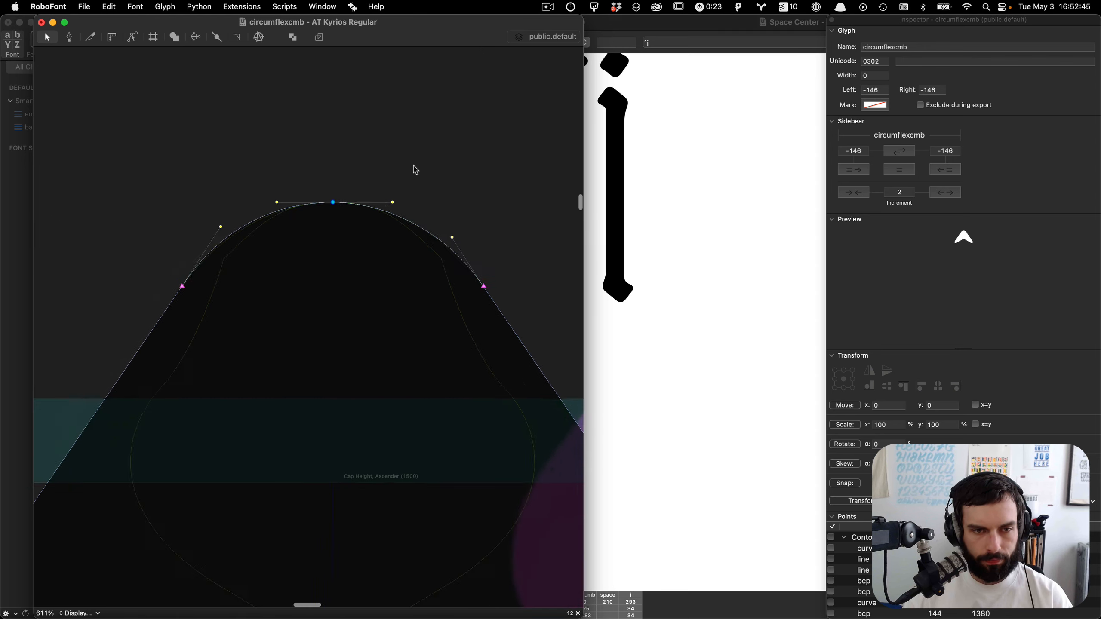
{"action": "key", "text": "space"}
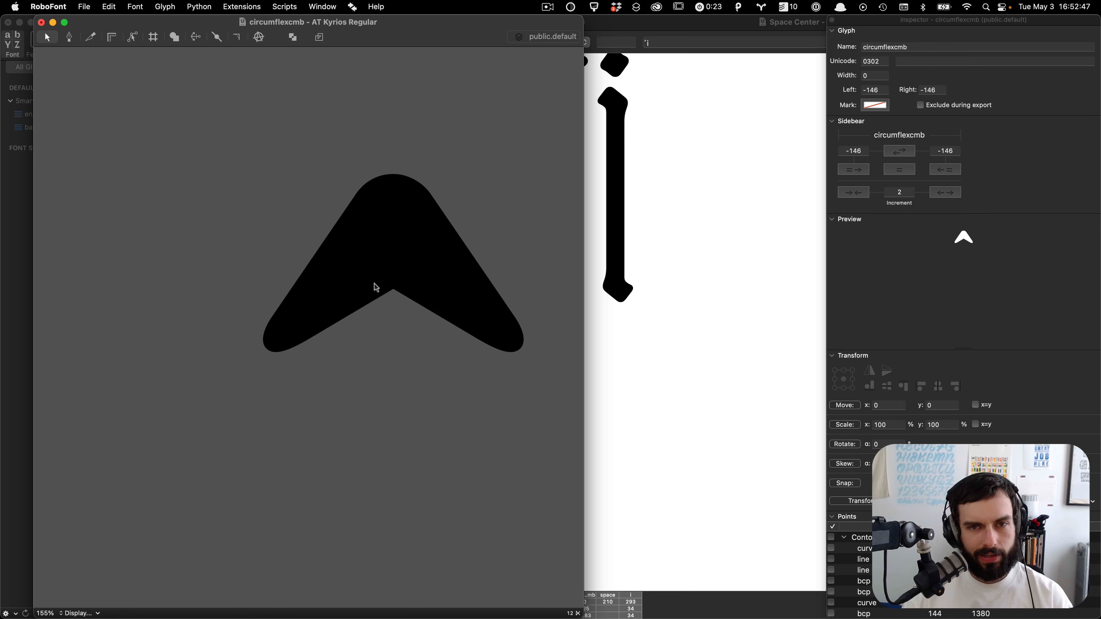
{"action": "scroll", "coordinate": [408, 306], "scroll_direction": "up", "scroll_amount": 8}
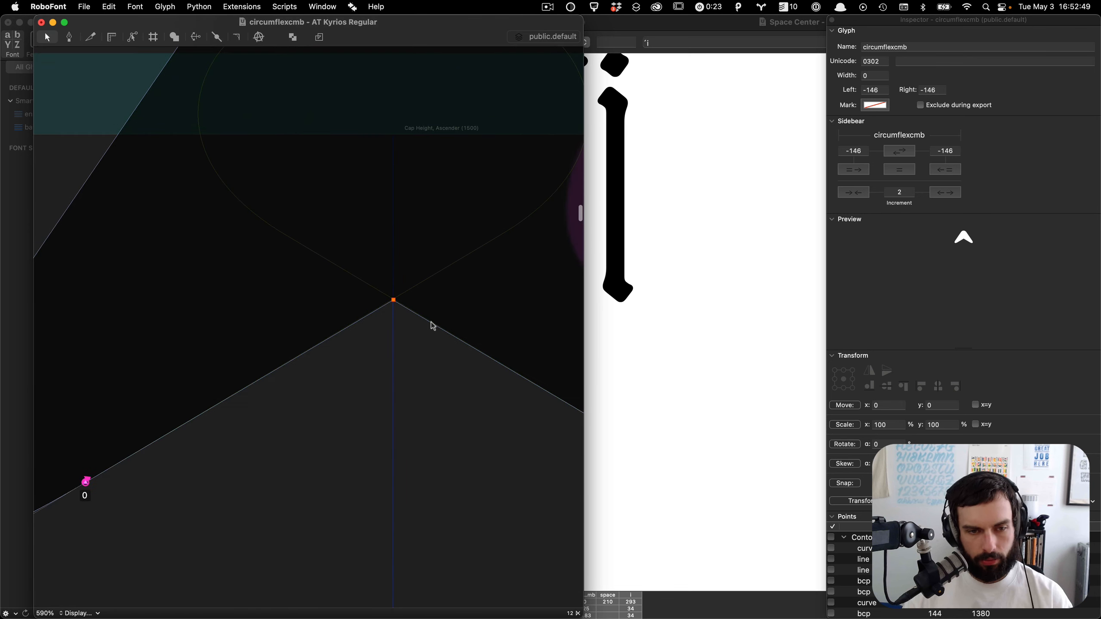
{"action": "left_click_drag", "start_coordinate": [448, 284], "coordinate": [311, 385]}
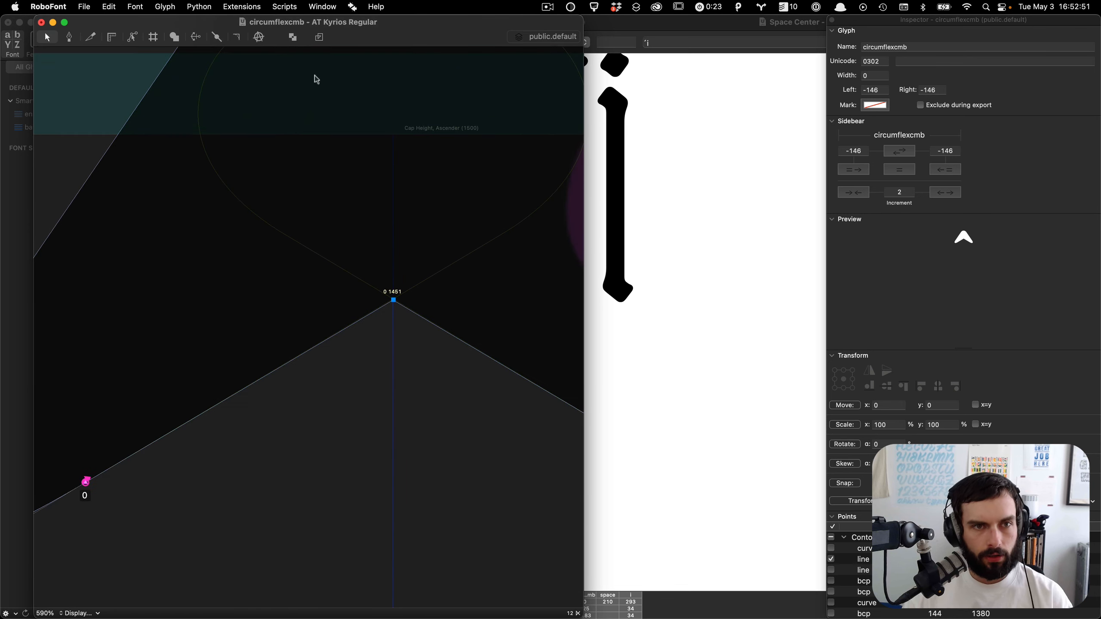
{"action": "left_click", "coordinate": [321, 39]}
{"action": "key", "text": "super+z"}
Step: Set the corner tool value to -12 and apply it to the inner corner point under the peak
{"action": "left_click", "coordinate": [568, 611]}
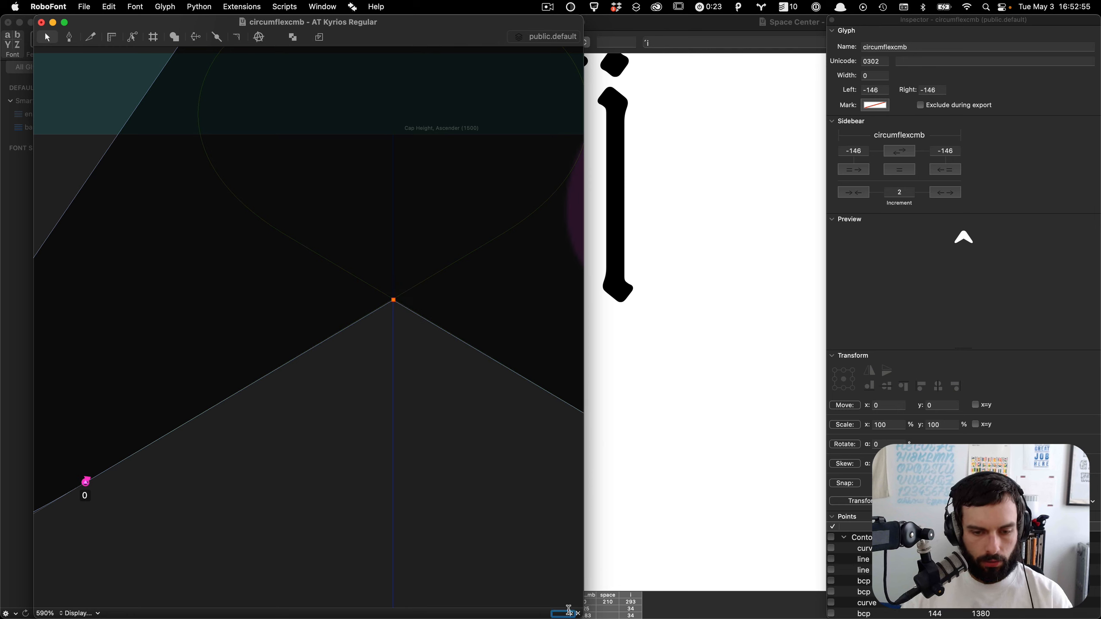
{"action": "key", "text": "Tab"}
{"action": "left_click_drag", "start_coordinate": [503, 249], "coordinate": [141, 482]}
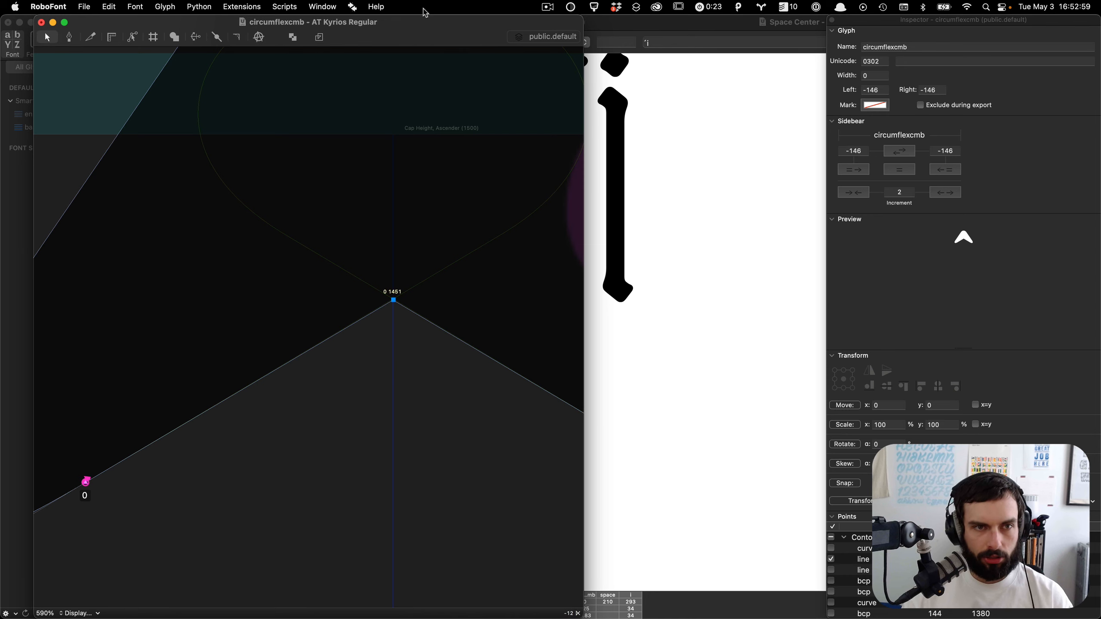
{"action": "left_click", "coordinate": [320, 38]}
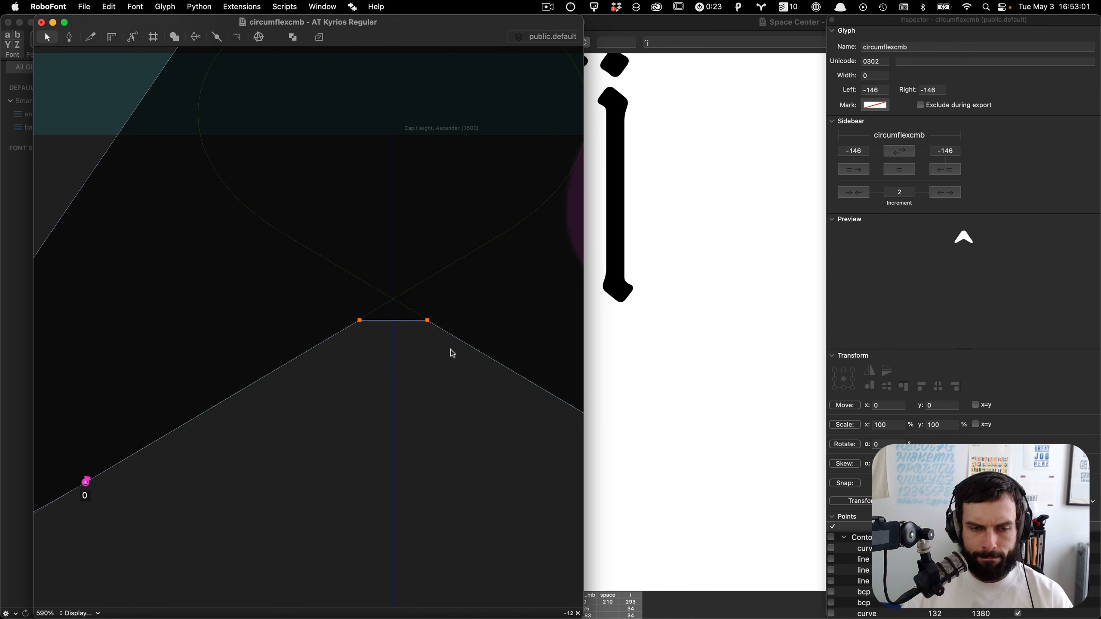
Step: Turn the short inner flat segment into a slight upward arch and nudge its handles up by one unit
{"action": "left_click_drag", "start_coordinate": [415, 323], "coordinate": [410, 324]}
{"action": "left_click", "coordinate": [405, 319]}
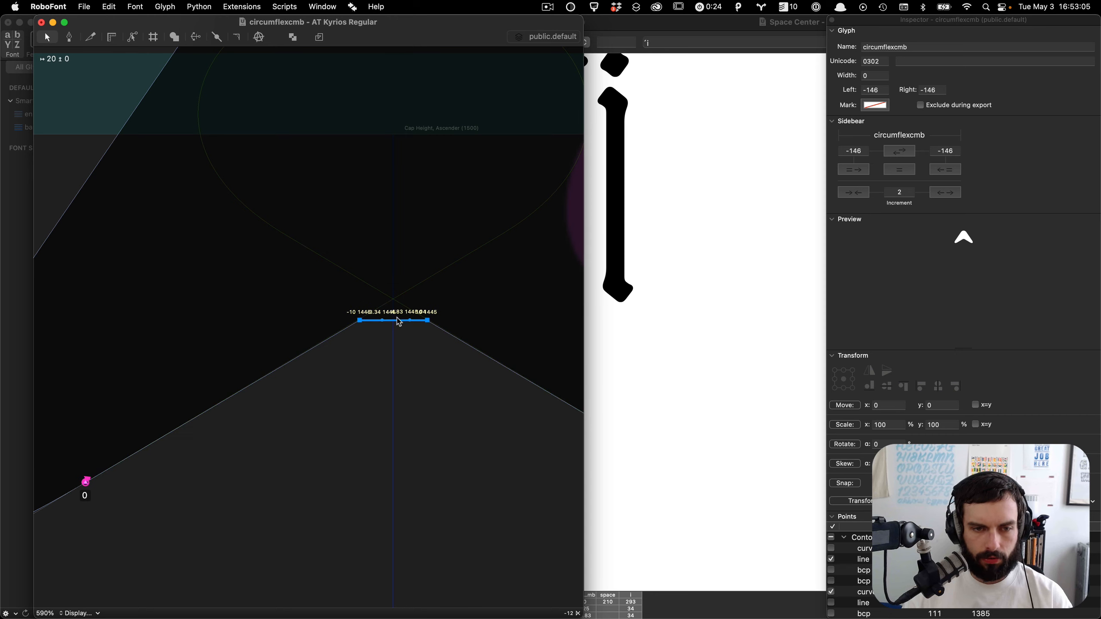
{"action": "left_click_drag", "start_coordinate": [395, 324], "coordinate": [392, 314]}
{"action": "left_click_drag", "start_coordinate": [475, 277], "coordinate": [210, 424]}
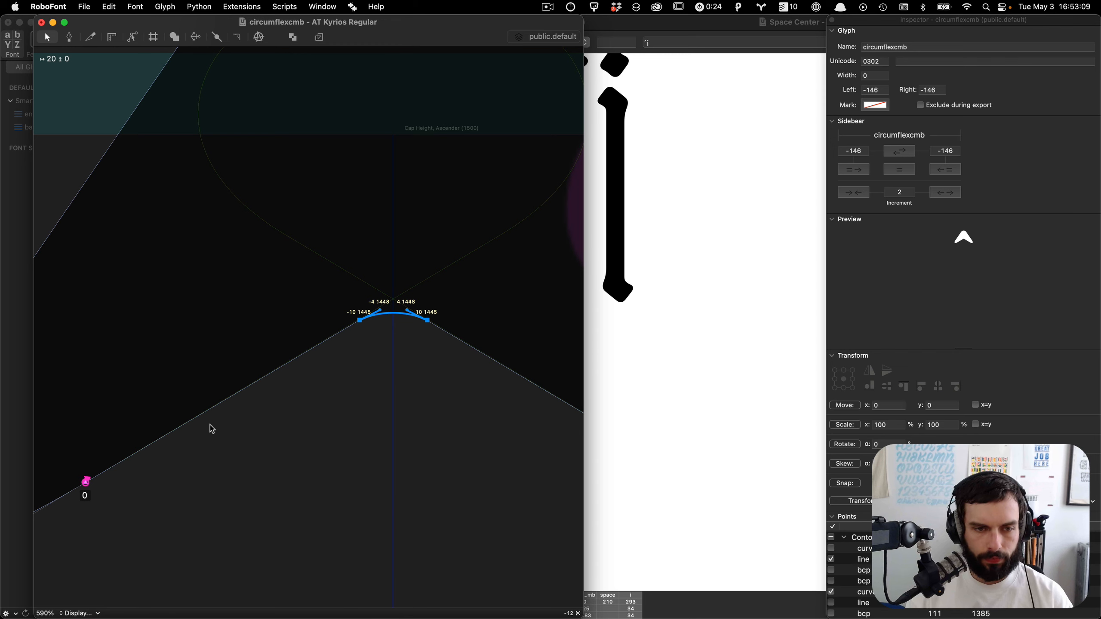
{"action": "key", "text": "s"}
{"action": "key", "text": "Right"}
{"action": "key", "text": "Left"}
{"action": "left_click_drag", "start_coordinate": [426, 271], "coordinate": [372, 325]}
{"action": "key", "text": "Up"}
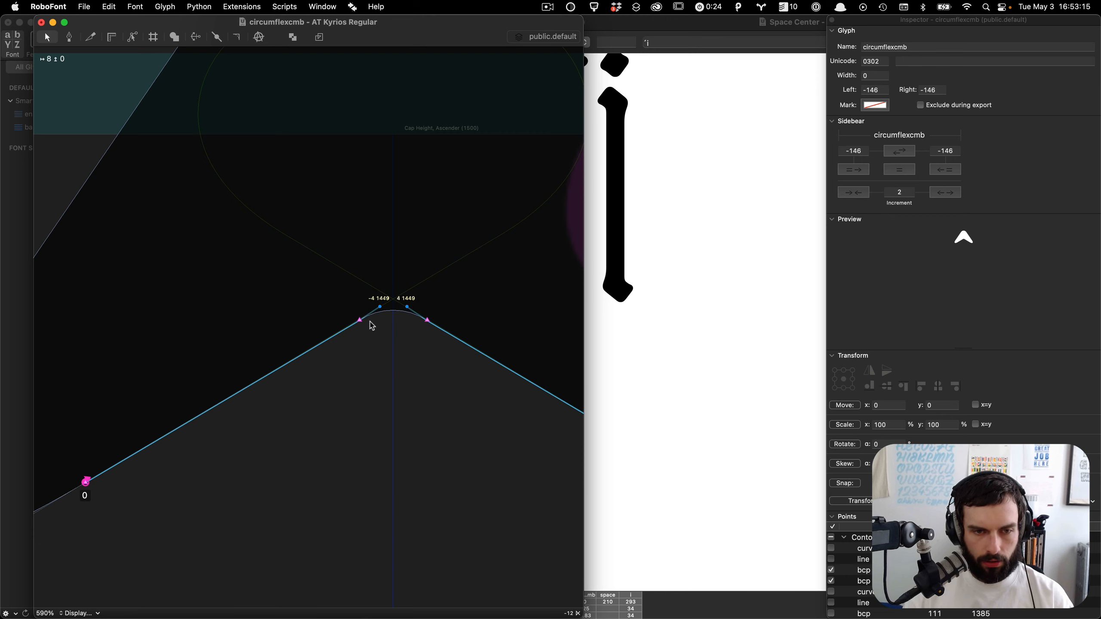
Step: Preview the finished circumflex and close its glyph window
{"action": "left_click", "coordinate": [372, 326]}
{"action": "scroll", "coordinate": [372, 325], "scroll_direction": "down", "scroll_amount": 8}
{"action": "key", "text": "grave"}
{"action": "scroll", "coordinate": [392, 385], "scroll_direction": "right", "scroll_amount": 2}
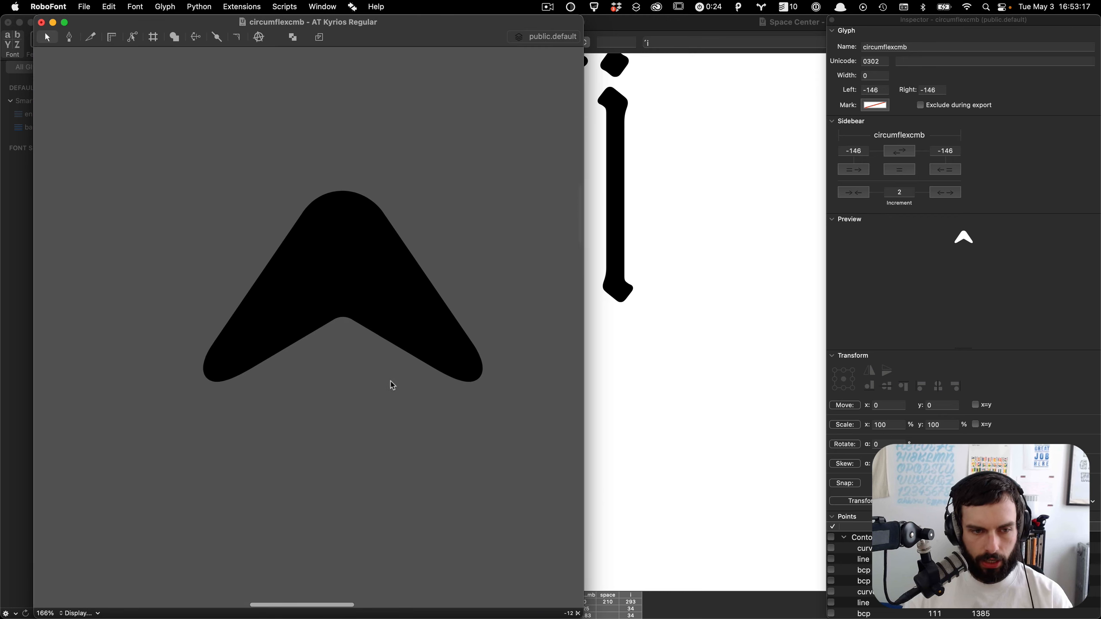
{"action": "scroll", "coordinate": [393, 385], "scroll_direction": "right", "scroll_amount": 1}
{"action": "key", "text": "super+w"}
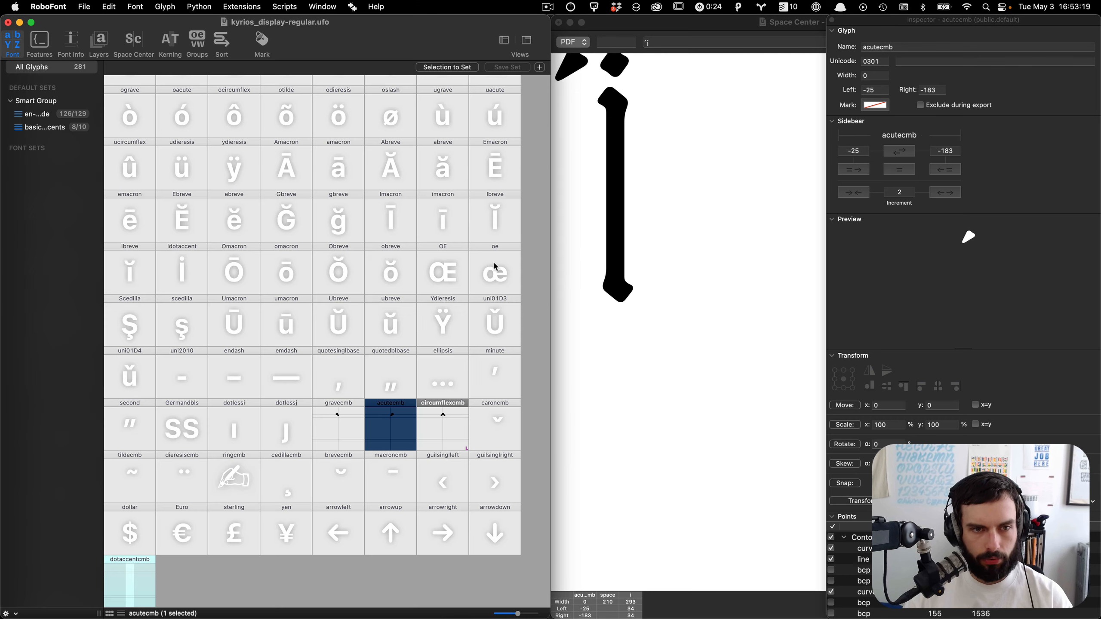
Step: Open circumflexcmb, copy its whole outline, and move on to the caroncmb glyph
{"action": "double_click", "coordinate": [444, 426]}
{"action": "key", "text": "super+a"}
{"action": "key", "text": "super+c"}
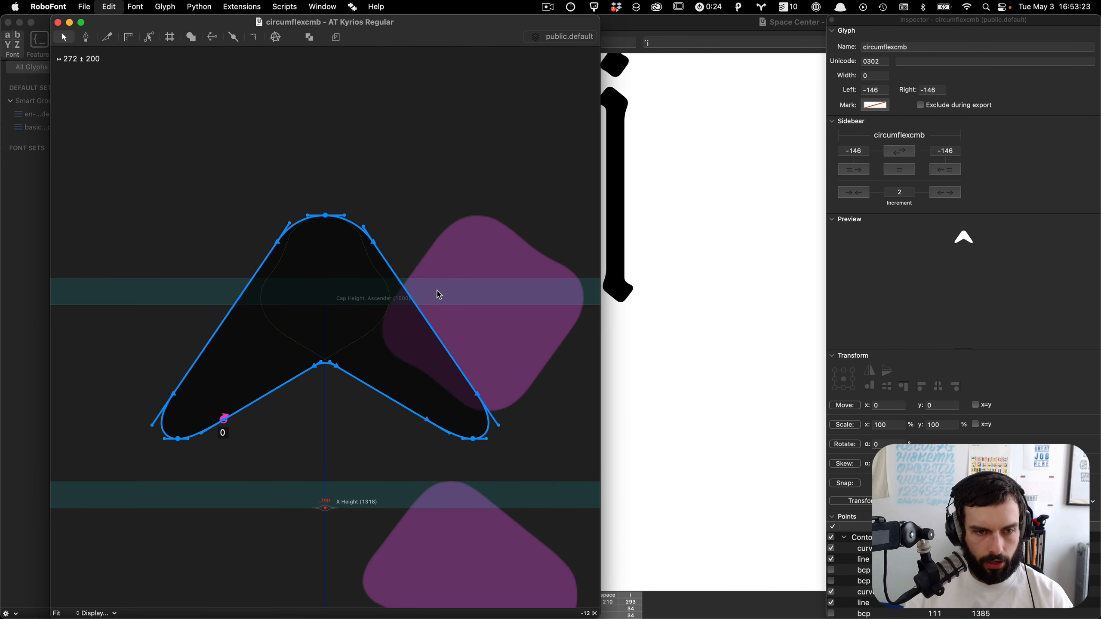
{"action": "key", "text": "]"}
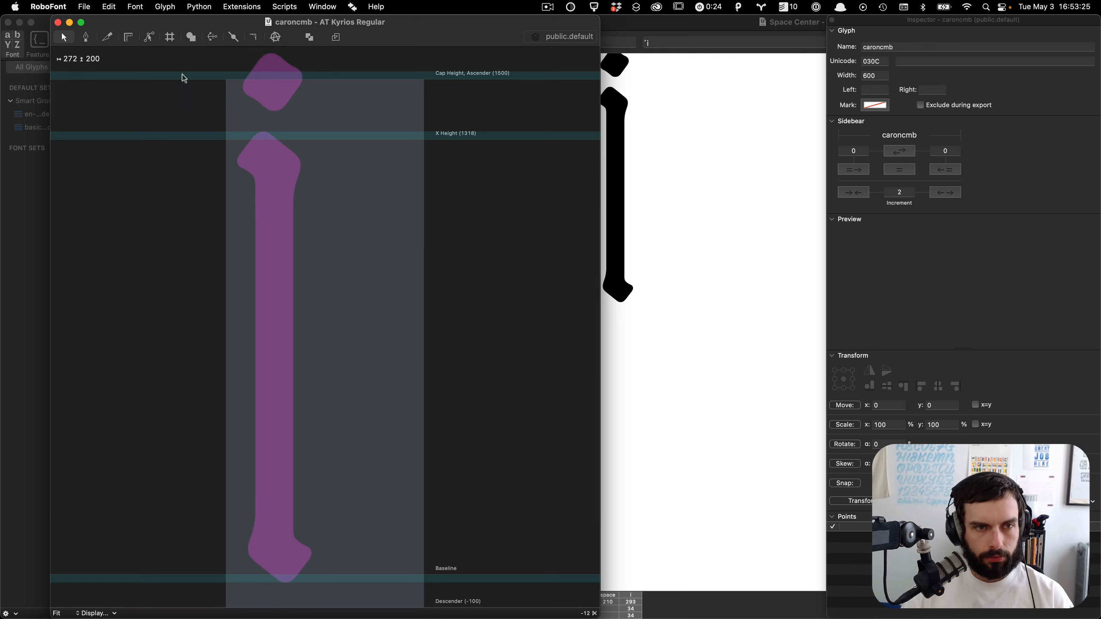
Step: Add circumflexcmb as a component to the caroncmb glyph
{"action": "right_click", "coordinate": [225, 118]}
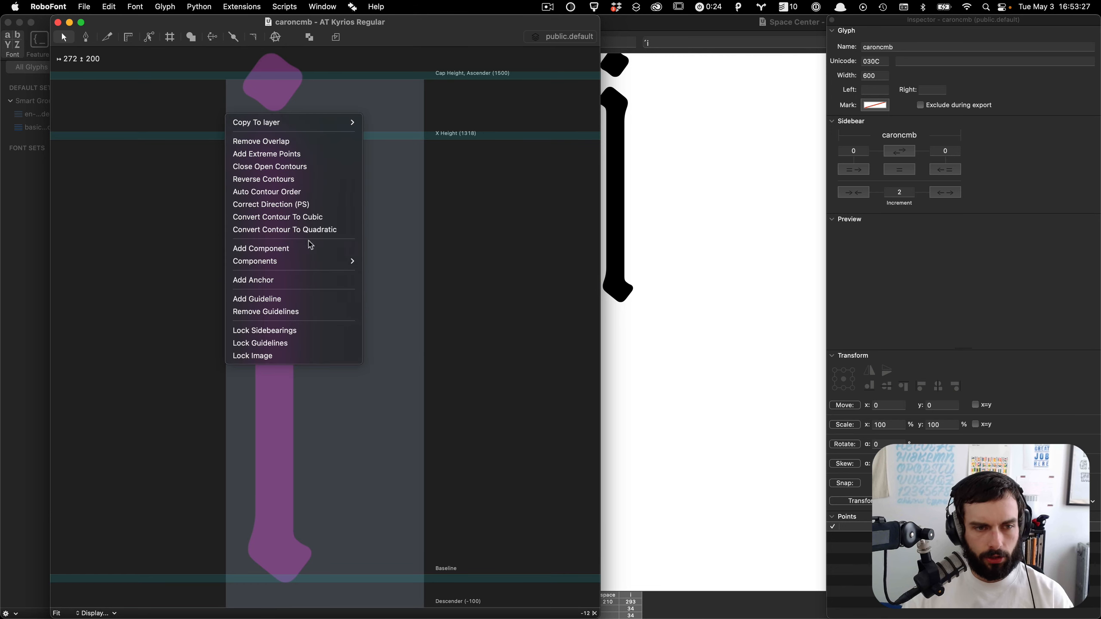
{"action": "mouse_move", "coordinate": [321, 268]}
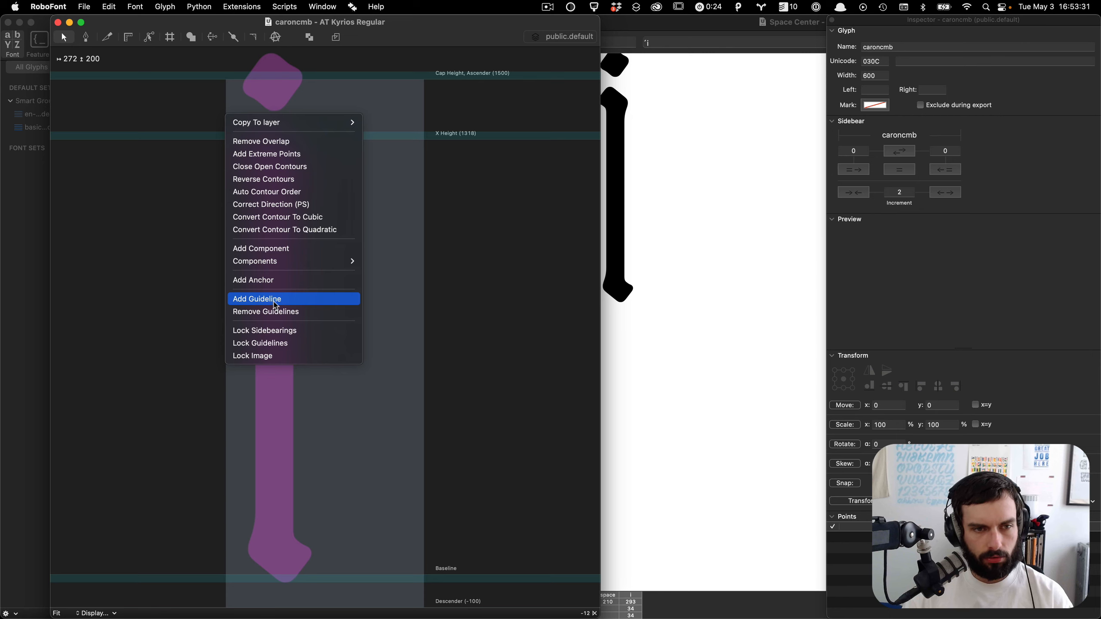
{"action": "left_click", "coordinate": [278, 248]}
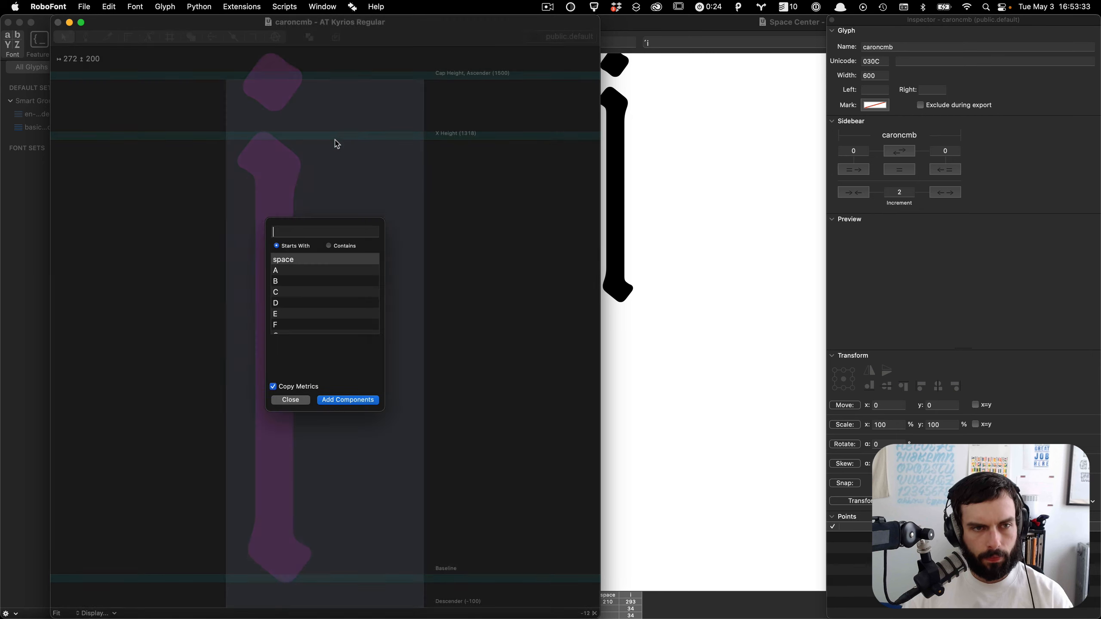
{"action": "type", "text": "circ"}
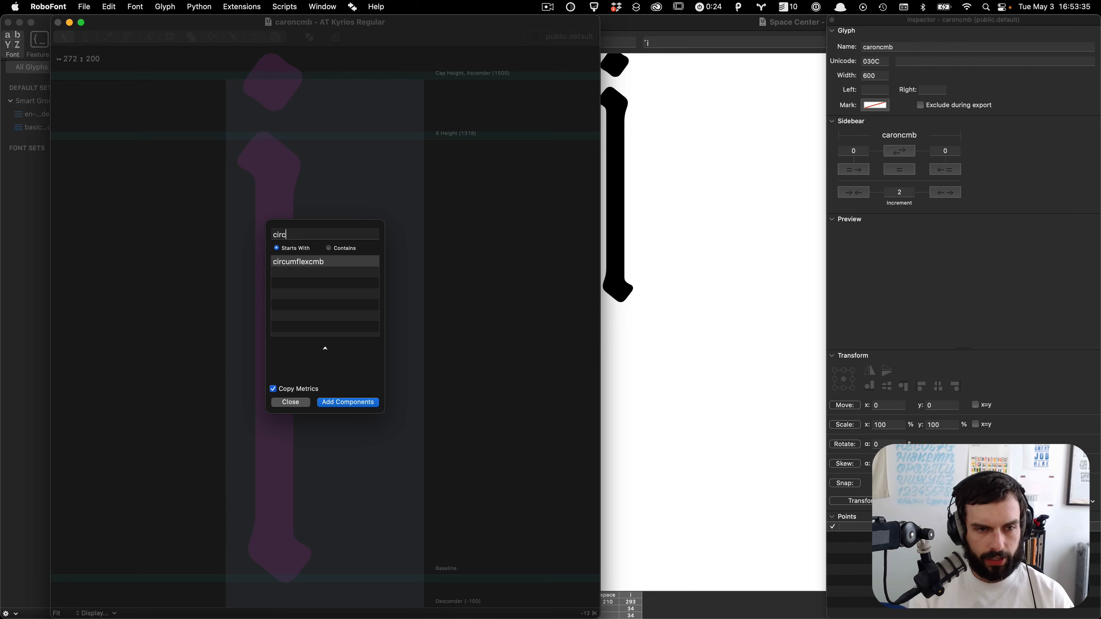
{"action": "key", "text": "Return"}
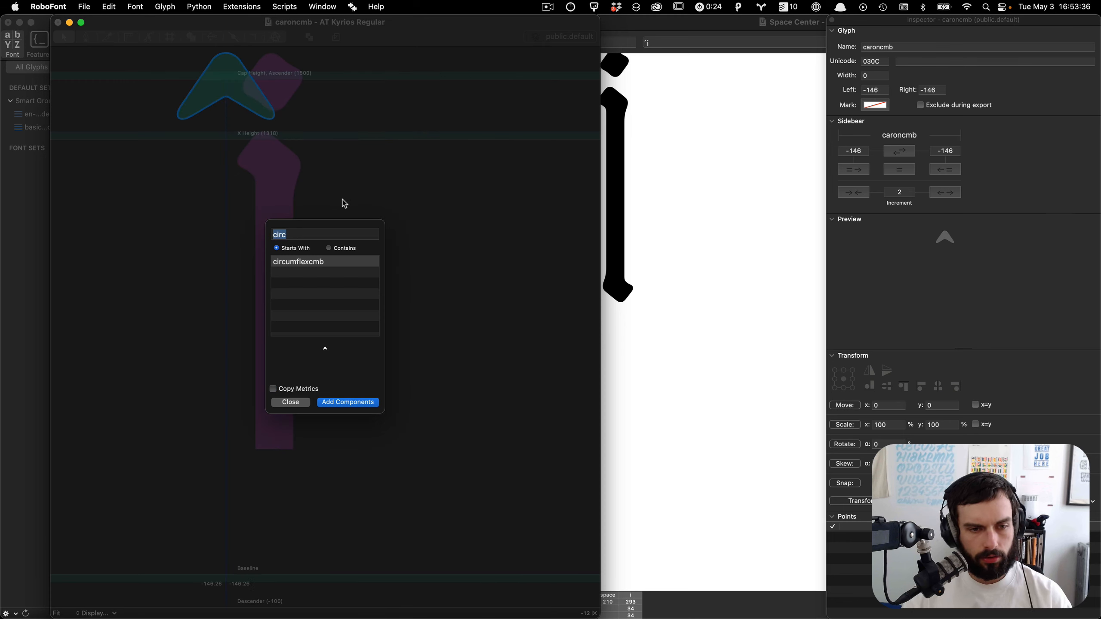
Step: Close the component dialog and rotate the circumflexcmb component in caroncmb by 180 degrees
{"action": "left_click", "coordinate": [285, 404]}
{"action": "scroll", "coordinate": [149, 82], "scroll_direction": "up", "scroll_amount": 5}
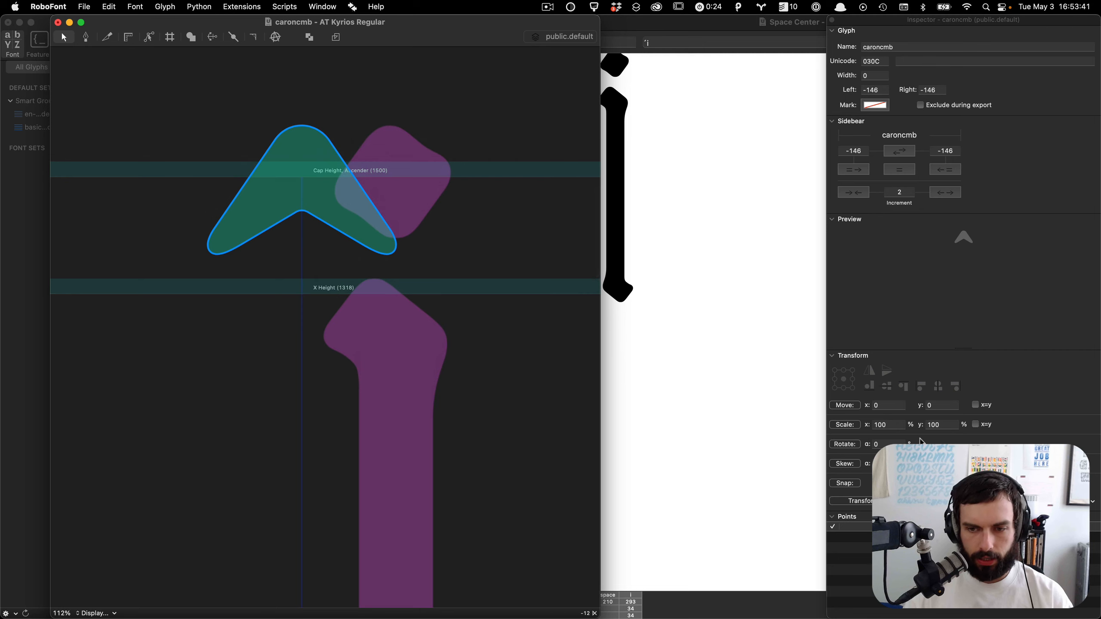
{"action": "left_click", "coordinate": [883, 441]}
{"action": "type", "text": "18"}
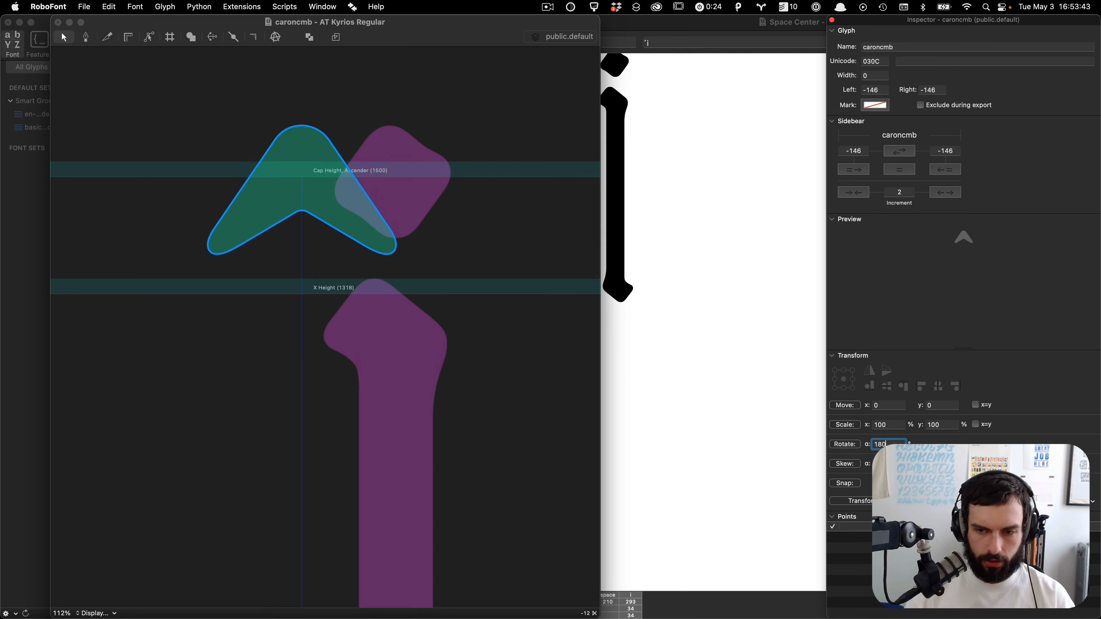
{"action": "type", "text": "0"}
{"action": "left_click", "coordinate": [848, 444]}
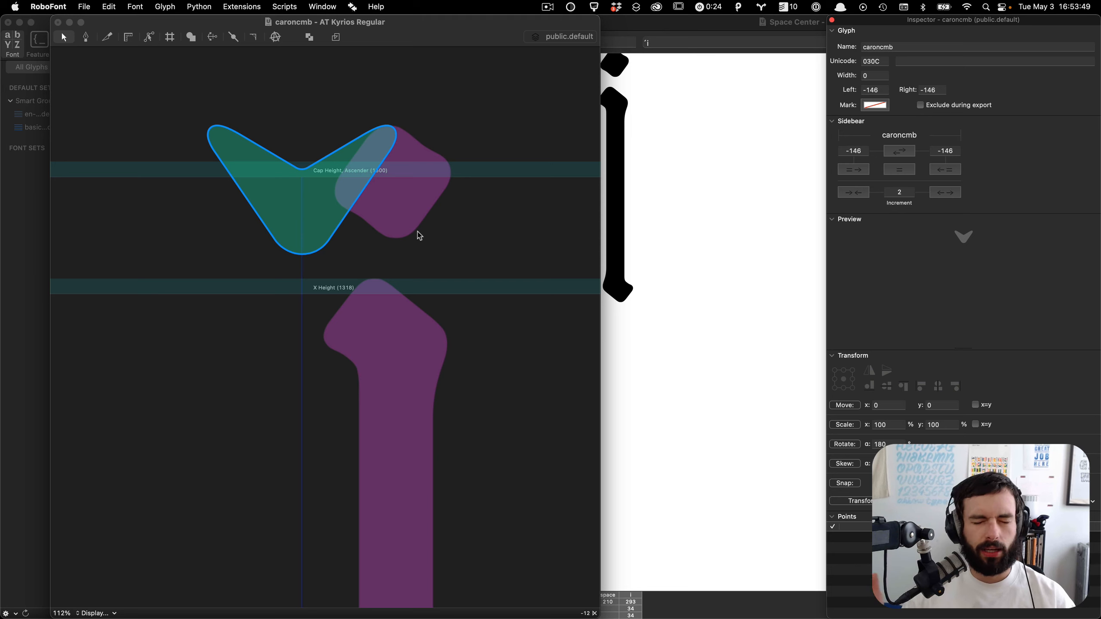
Step: Move the rotated component up 30 units, nudge it back down 3 units, and preview the caron
{"action": "key", "text": "shift+Up"}
{"action": "key", "text": "shift+Up"}
{"action": "key", "text": "shift+Up"}
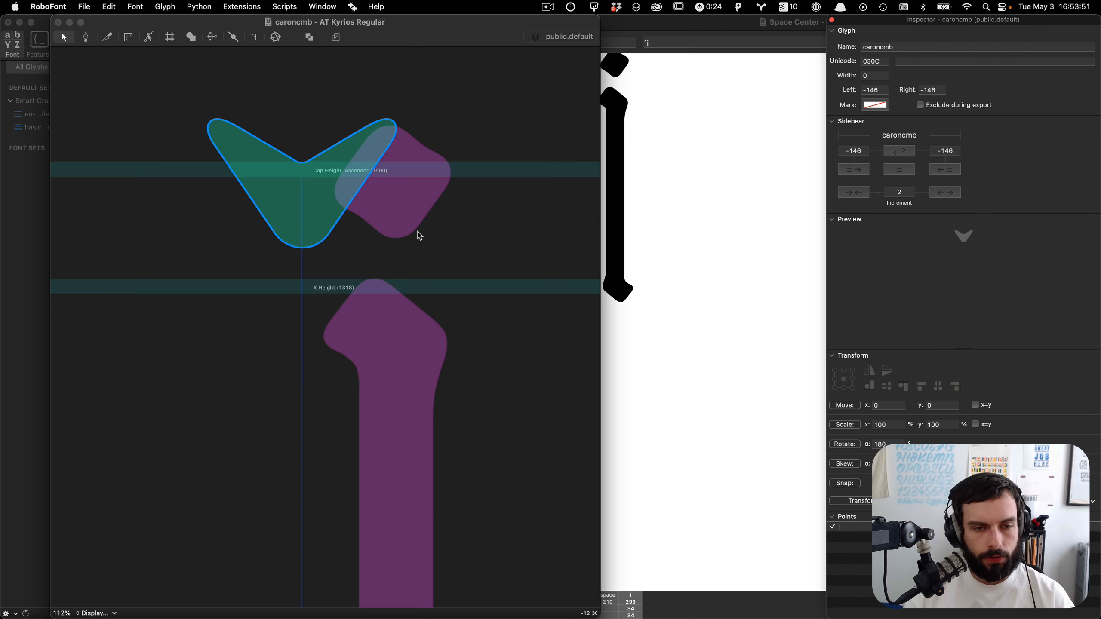
{"action": "scroll", "coordinate": [298, 187], "scroll_direction": "up", "scroll_amount": 2}
{"action": "scroll", "coordinate": [298, 188], "scroll_direction": "up", "scroll_amount": 4}
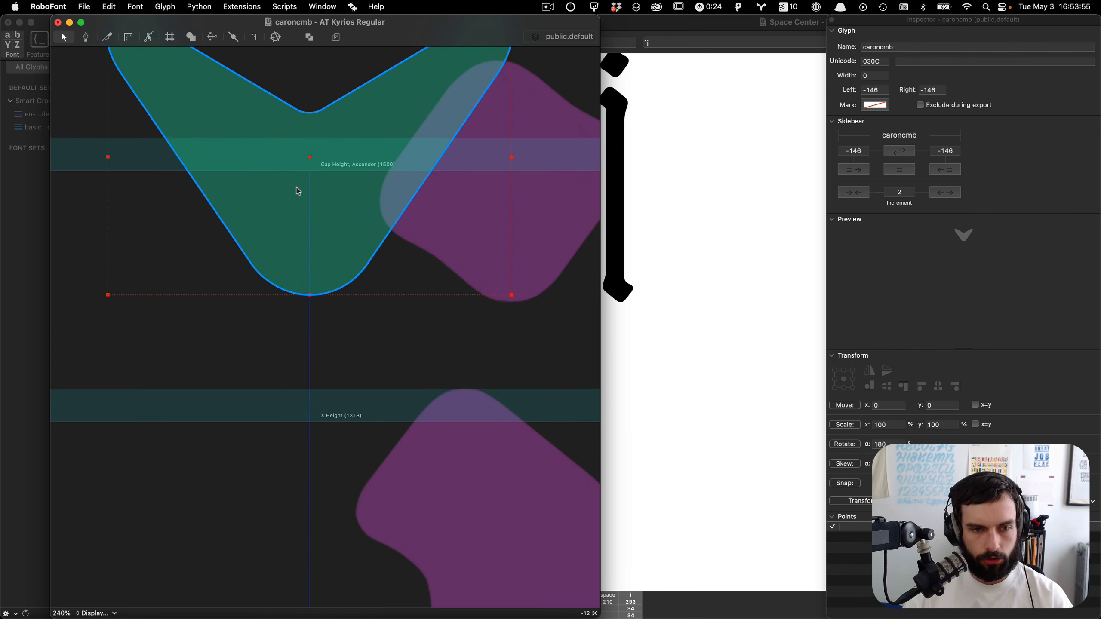
{"action": "key", "text": "Down"}
{"action": "key", "text": "Down"}
{"action": "key", "text": "Down"}
{"action": "key", "text": "Down"}
{"action": "key", "text": "Down"}
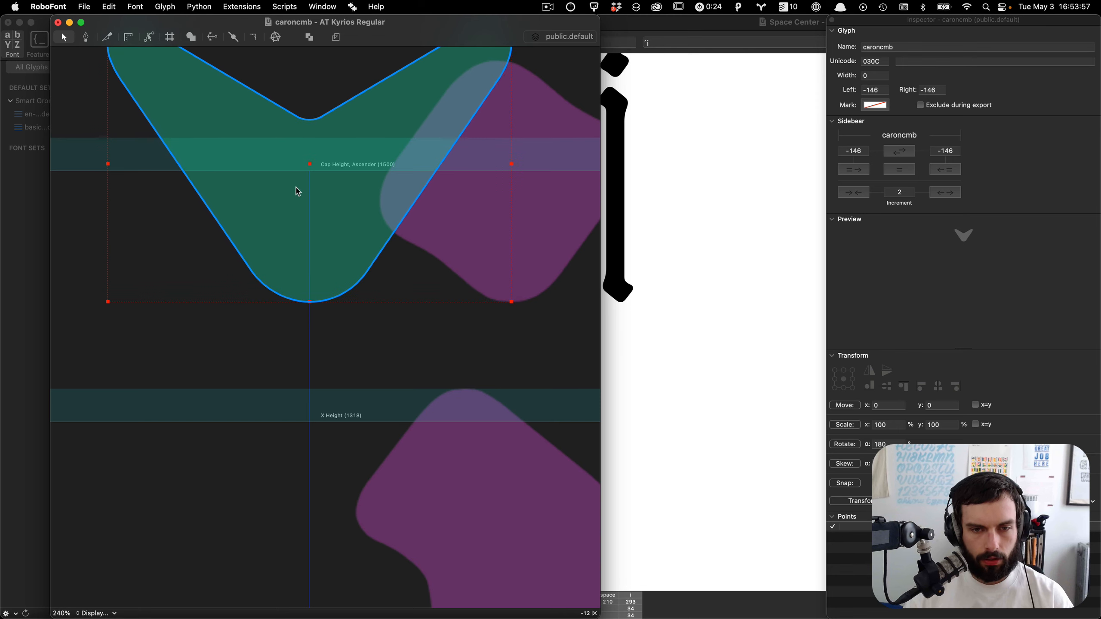
{"action": "left_click", "coordinate": [405, 378]}
{"action": "scroll", "coordinate": [405, 378], "scroll_direction": "down", "scroll_amount": 6}
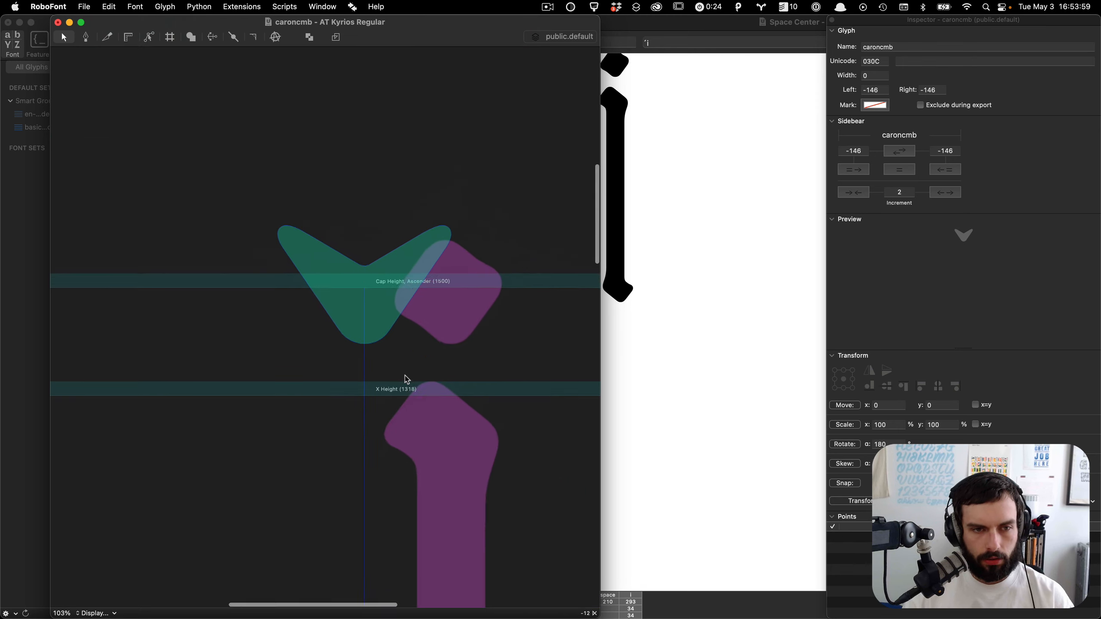
{"action": "key", "text": "space"}
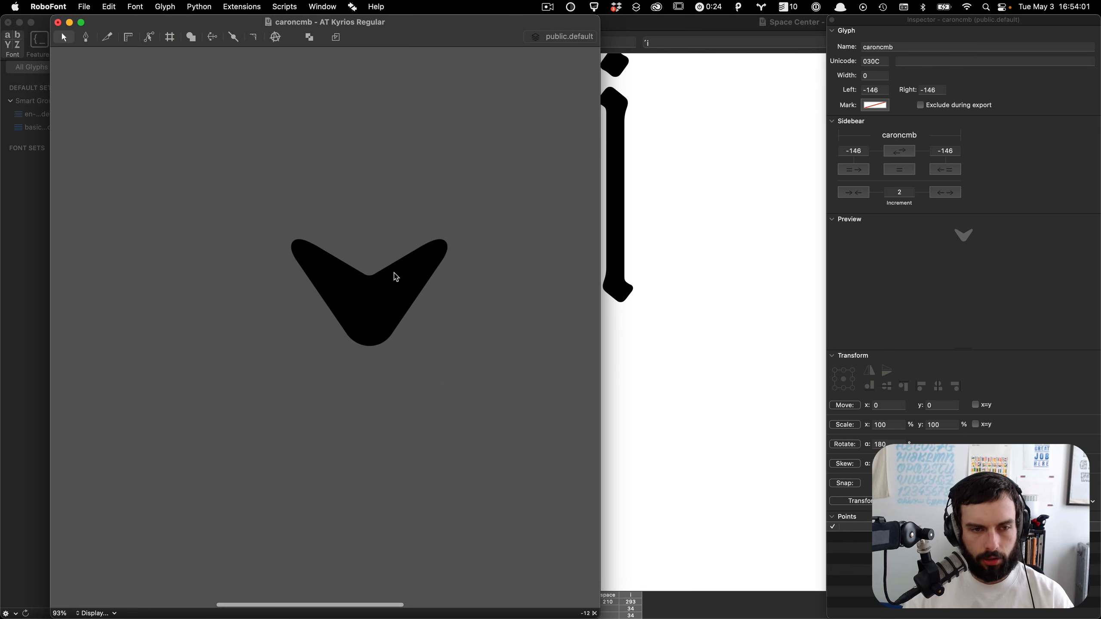
{"action": "scroll", "coordinate": [400, 274], "scroll_direction": "up", "scroll_amount": 3}
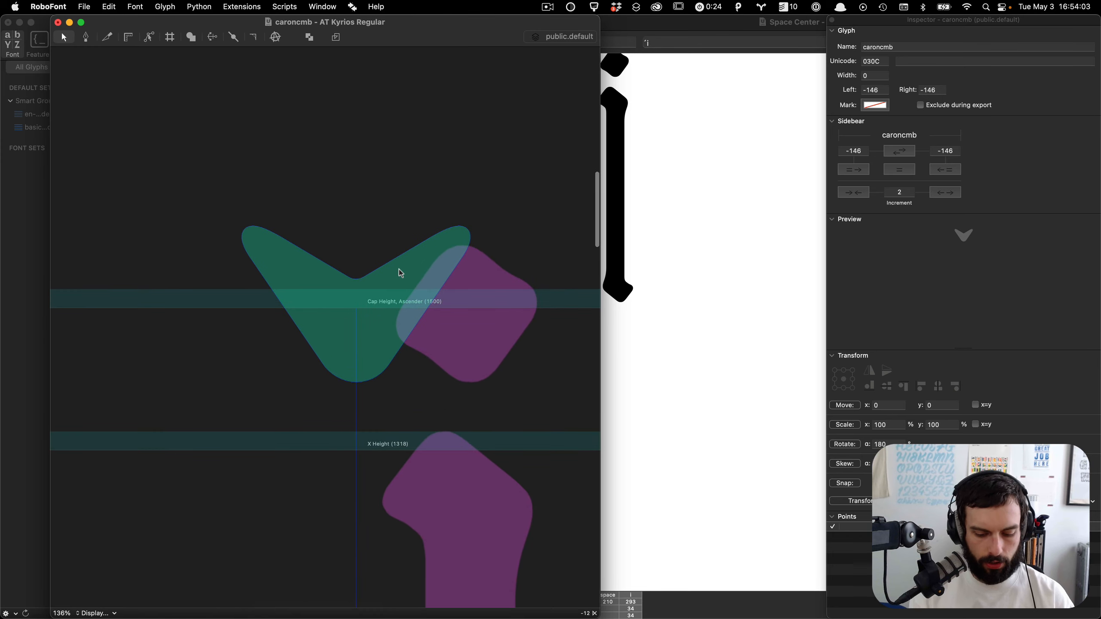
Step: In circumflexcmb, pull the handles at both outer tips of the lower curve slightly outward and preview the shape
{"action": "key", "text": "super+shift+9"}
{"action": "scroll", "coordinate": [467, 389], "scroll_direction": "up", "scroll_amount": 3}
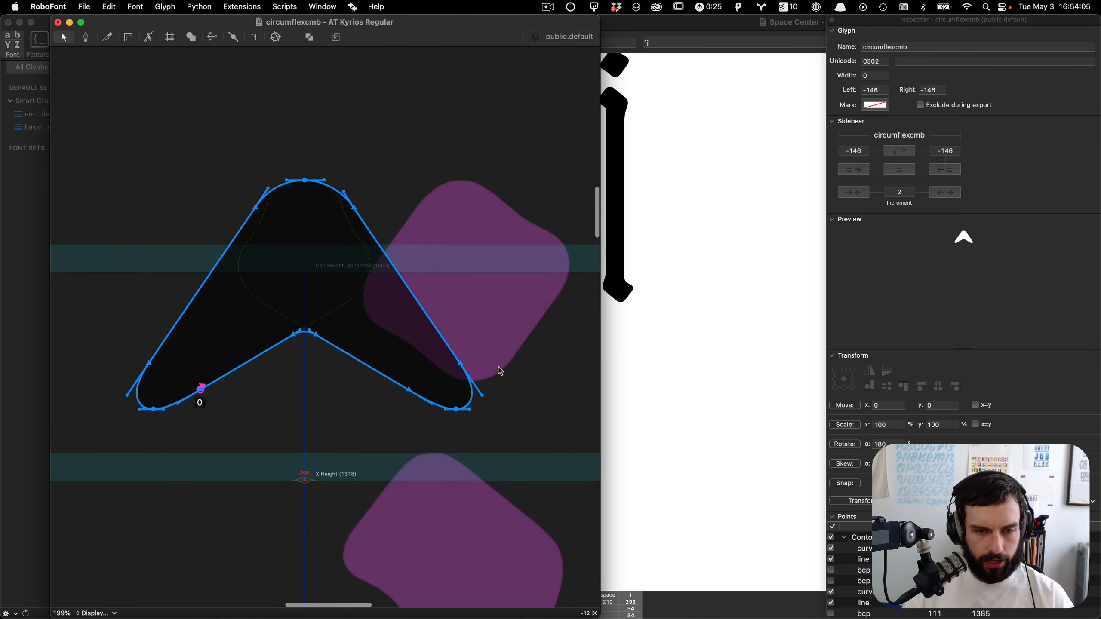
{"action": "left_click", "coordinate": [483, 371]}
{"action": "left_click_drag", "start_coordinate": [461, 363], "coordinate": [469, 376]}
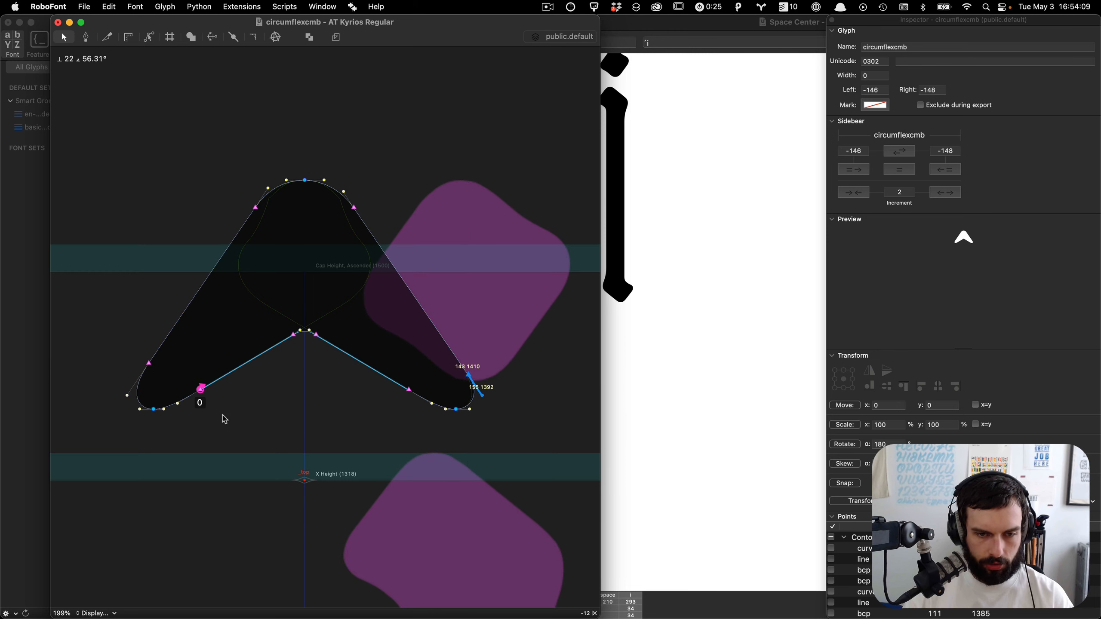
{"action": "left_click_drag", "start_coordinate": [151, 371], "coordinate": [144, 380]}
{"action": "key", "text": "grave"}
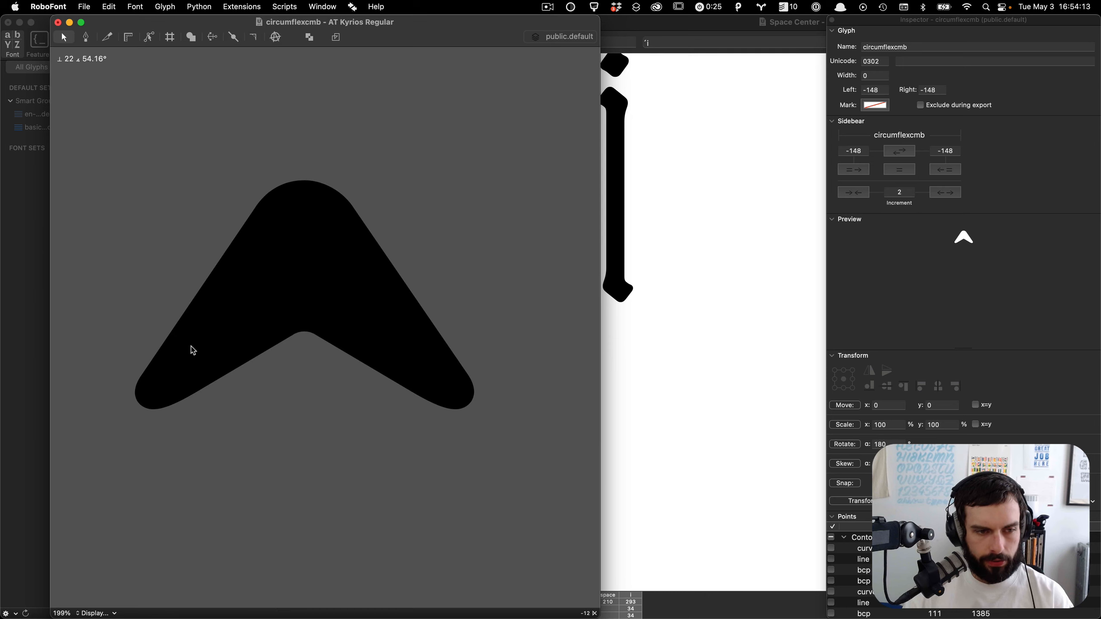
Step: Switch to caroncmb to check the updated component and save the font
{"action": "key", "text": "period"}
{"action": "key", "text": "grave"}
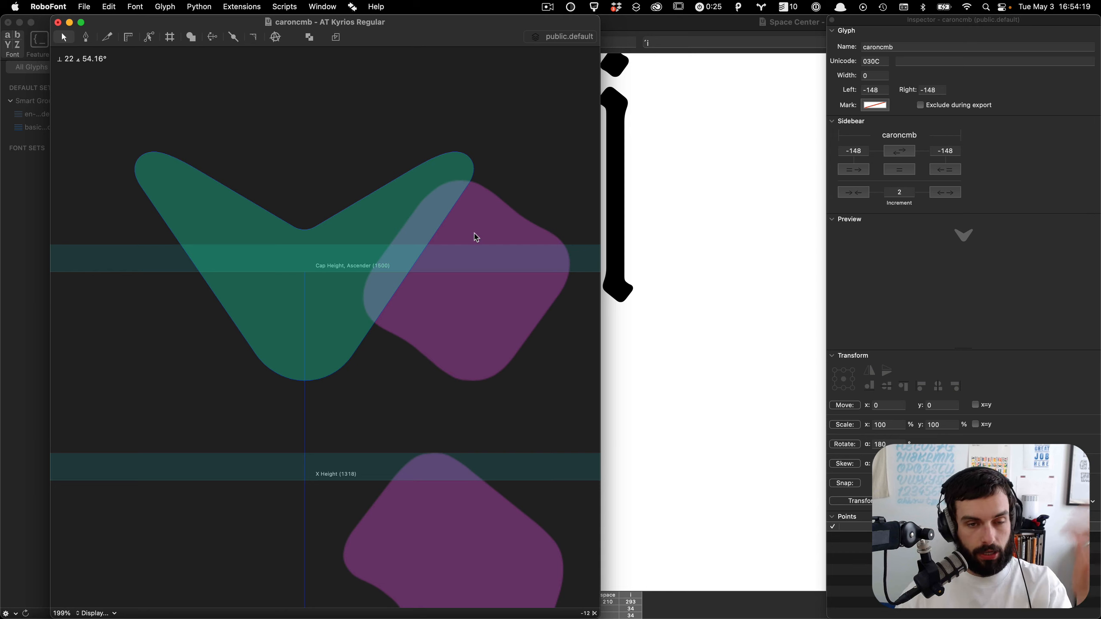
{"action": "key", "text": "super+s"}
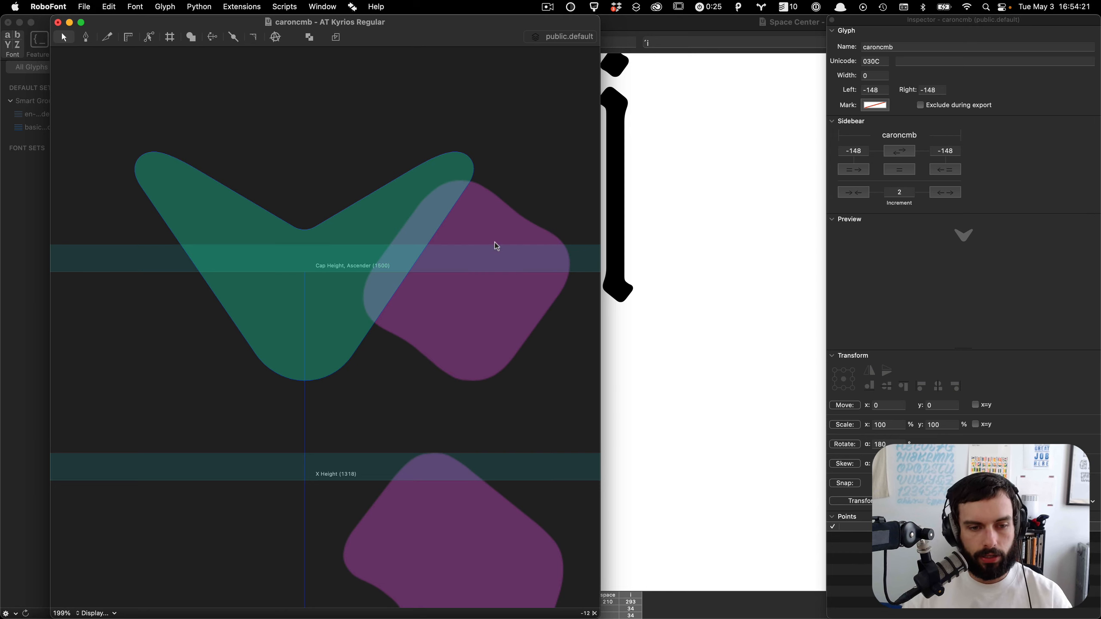
Step: Copy the anchor at the x-height from circumflexcmb, paste it into caroncmb, and save
{"action": "scroll", "coordinate": [497, 247], "scroll_direction": "down", "scroll_amount": 5}
{"action": "key", "text": "comma"}
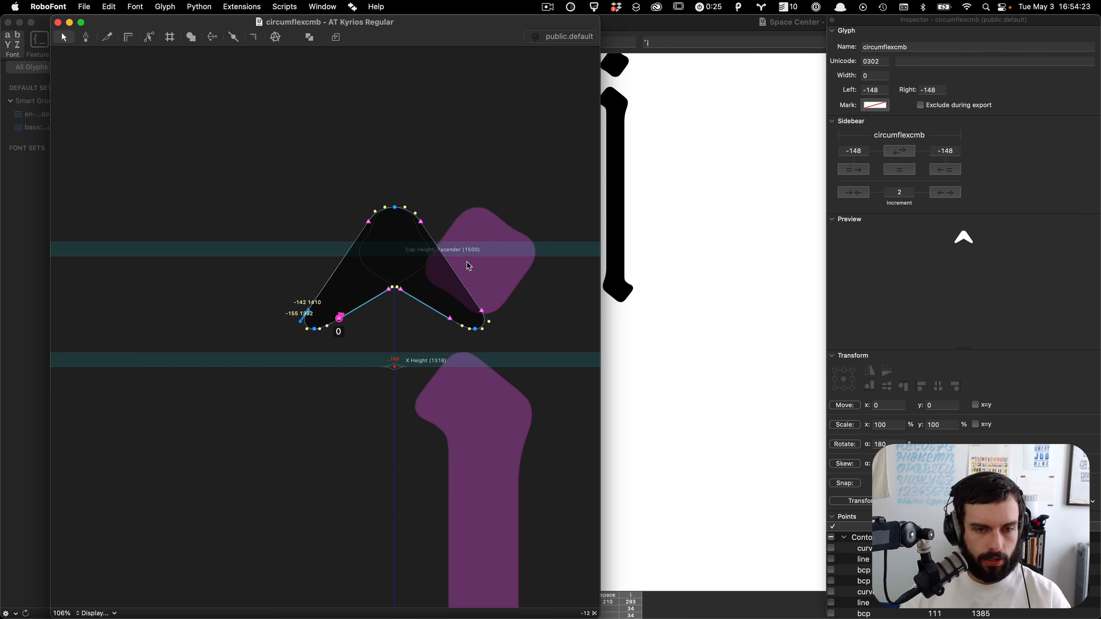
{"action": "left_click", "coordinate": [394, 368]}
{"action": "key", "text": "super+c"}
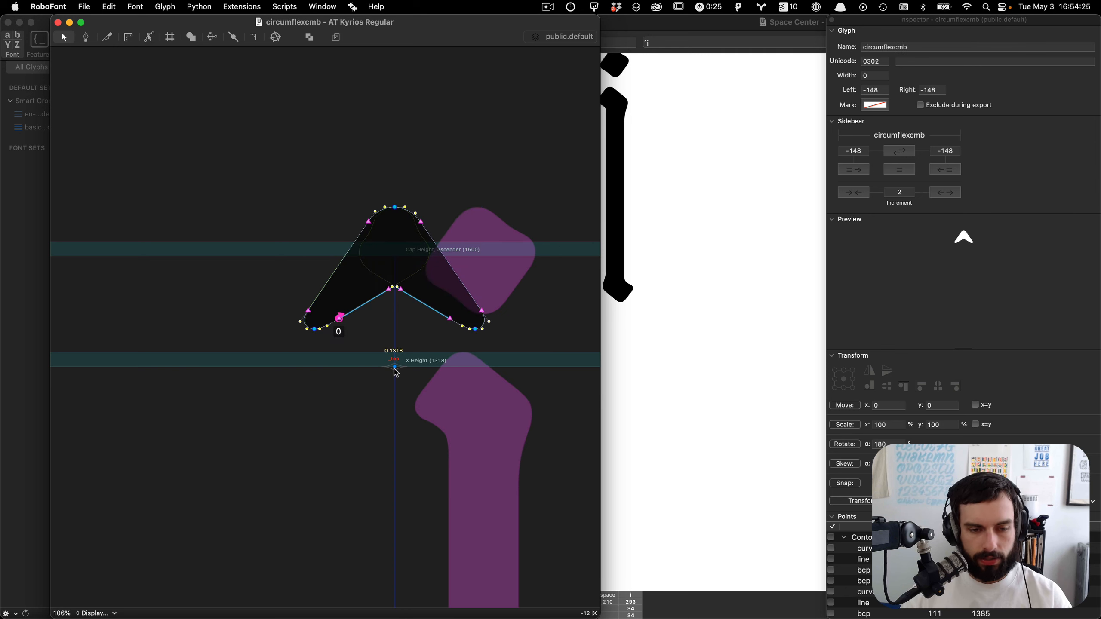
{"action": "key", "text": "period"}
{"action": "key", "text": "super+v"}
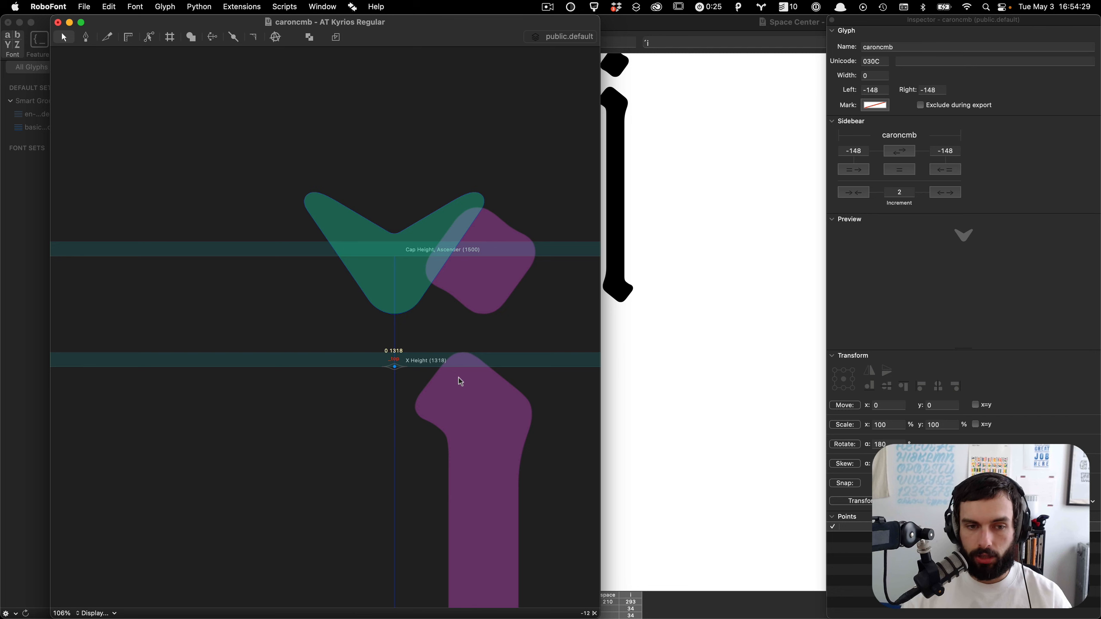
{"action": "key", "text": "super+s"}
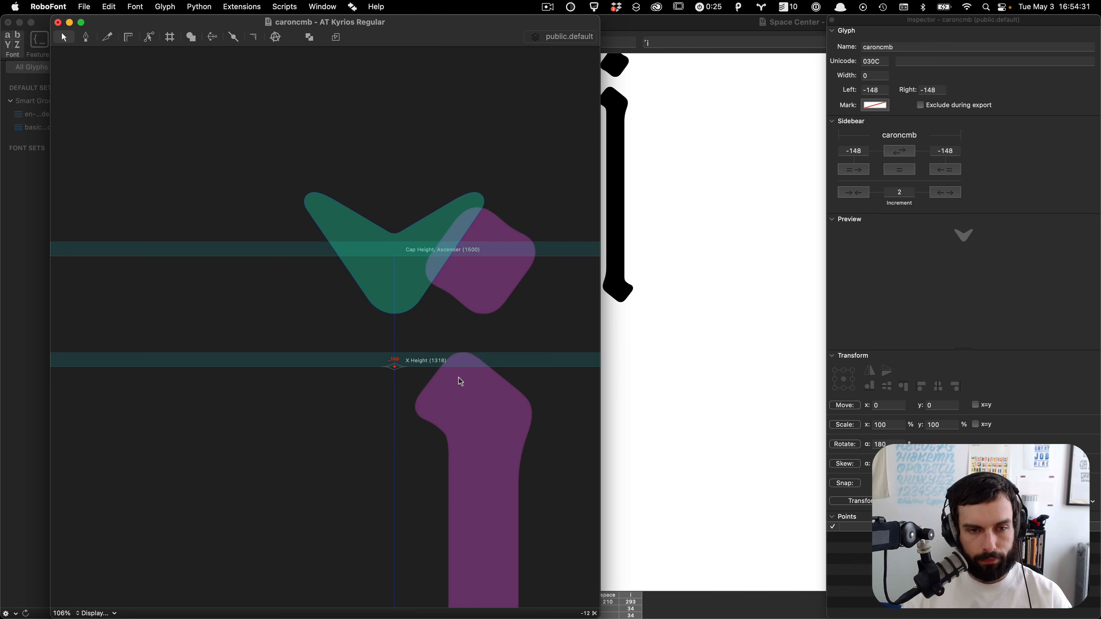
Step: Close the caroncmb glyph window and switch to the web browser
{"action": "key", "text": "super+w"}
{"action": "left_click", "coordinate": [534, 427]}
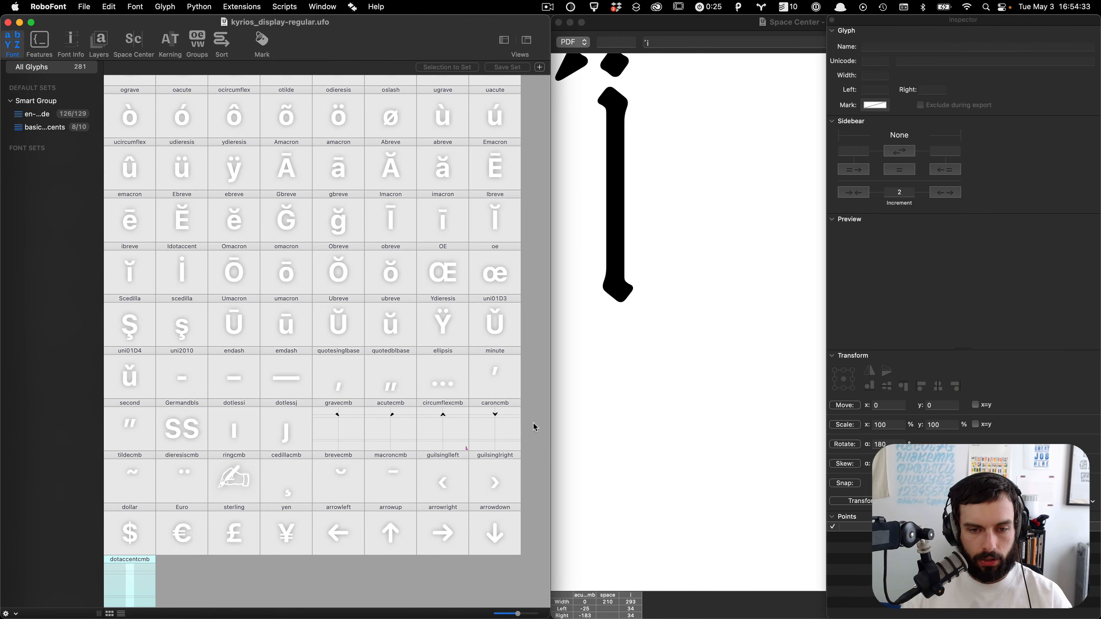
{"action": "key", "text": "super+Tab"}
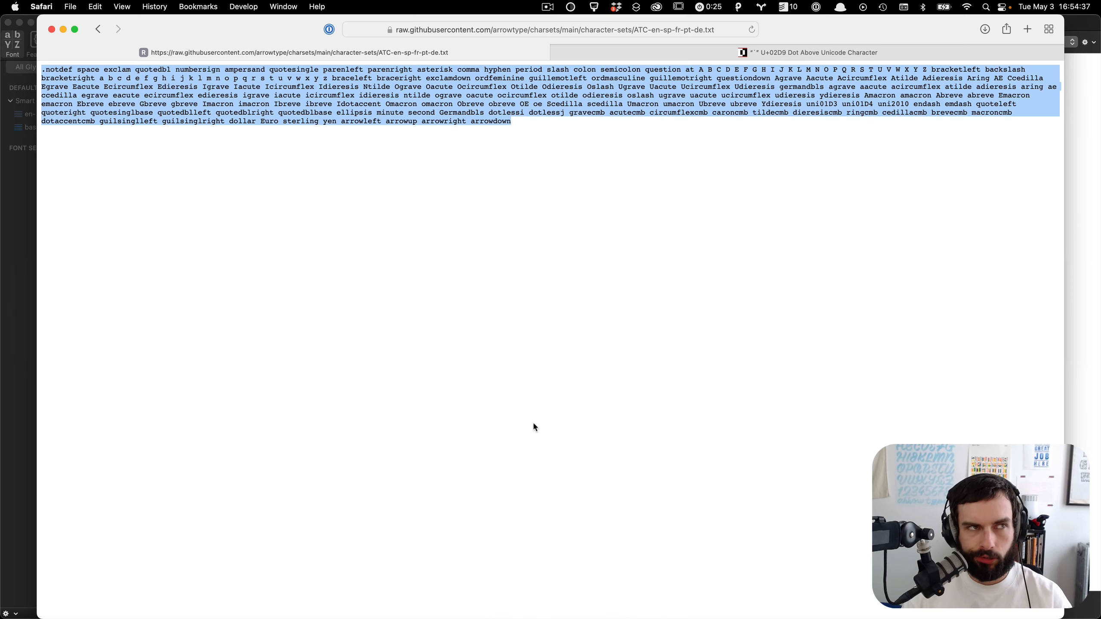
Step: Open a new tab and search the web for ufo2ft filter decompose components
{"action": "key", "text": "super+t"}
{"action": "type", "text": "ufo2ft"}
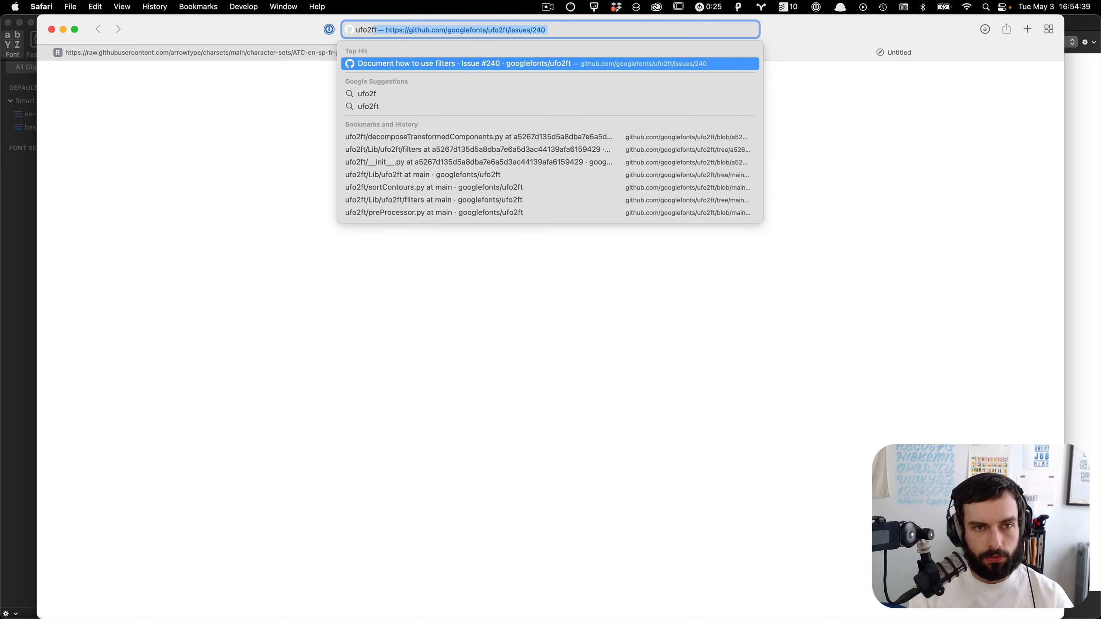
{"action": "type", "text": " filt"}
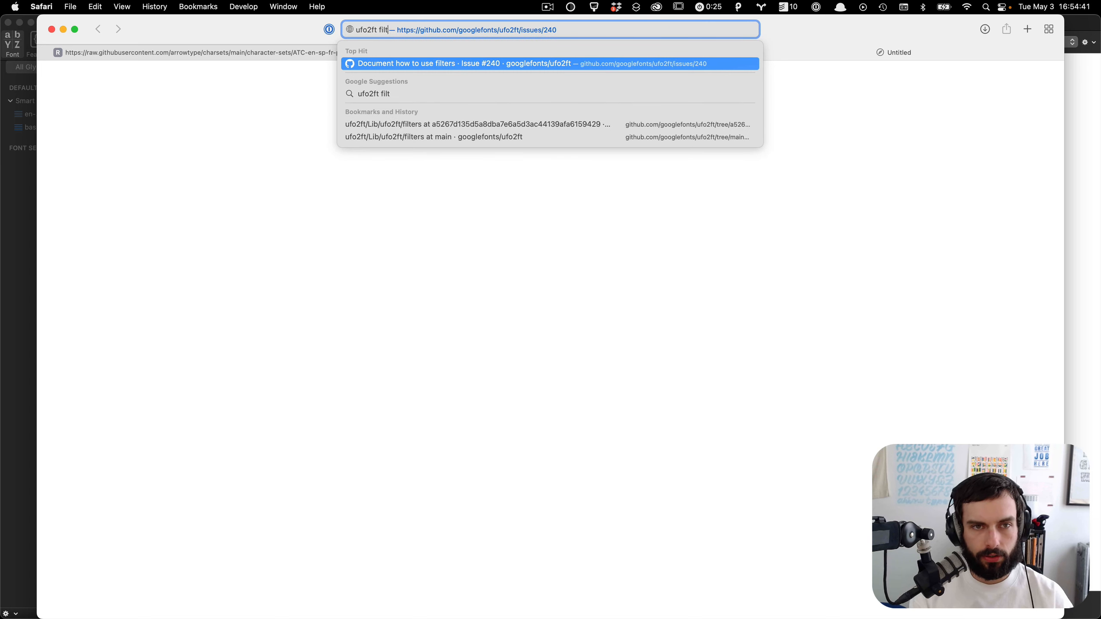
{"action": "type", "text": "er decompos"}
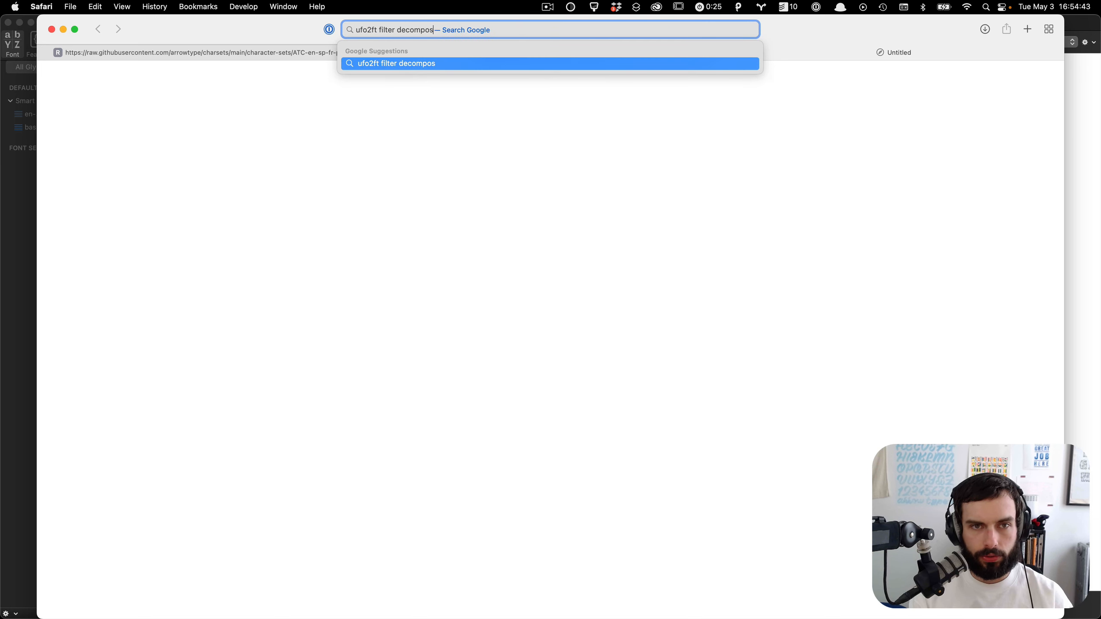
{"action": "type", "text": "e components"}
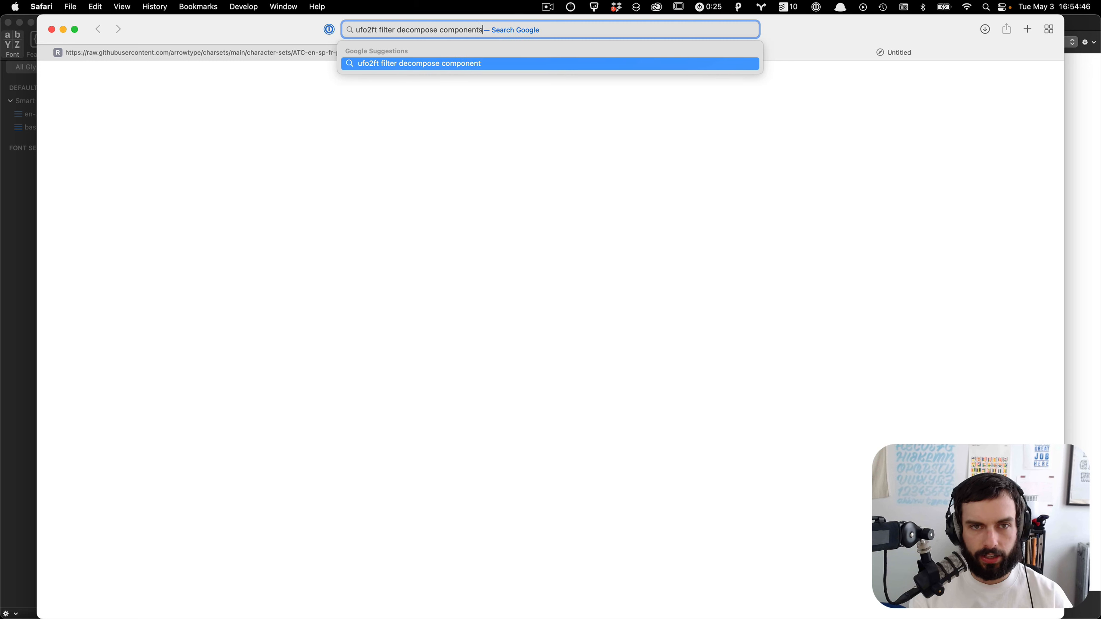
{"action": "key", "text": "Return"}
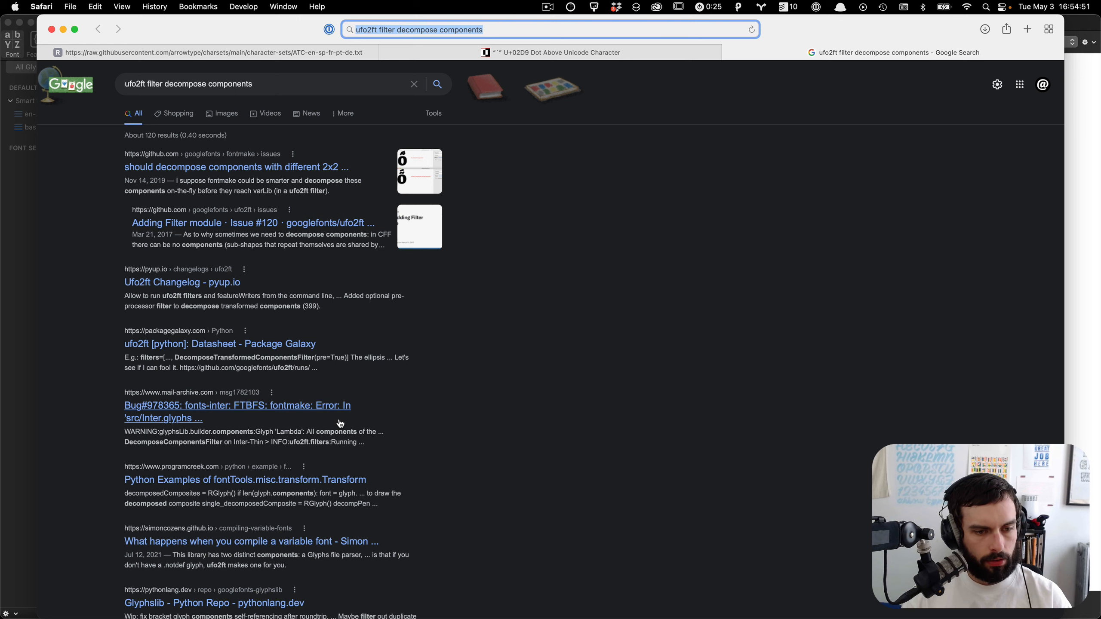
Step: Open the ufo2ft GitHub issue about adding a filter module and read through it
{"action": "scroll", "coordinate": [433, 455], "scroll_direction": "down", "scroll_amount": 5}
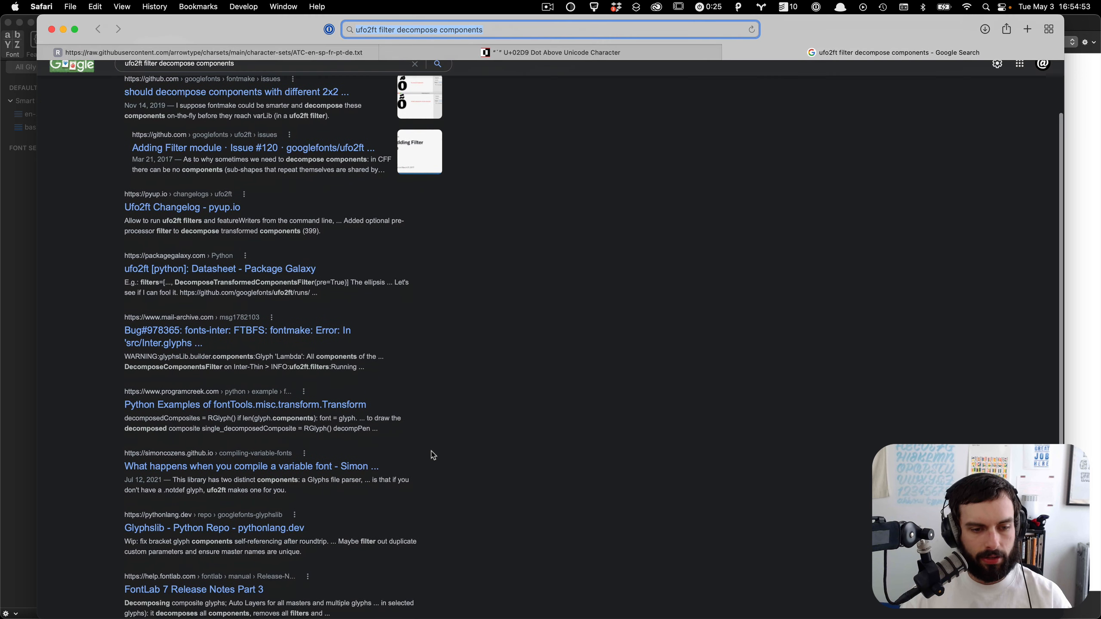
{"action": "scroll", "coordinate": [432, 455], "scroll_direction": "up", "scroll_amount": 5}
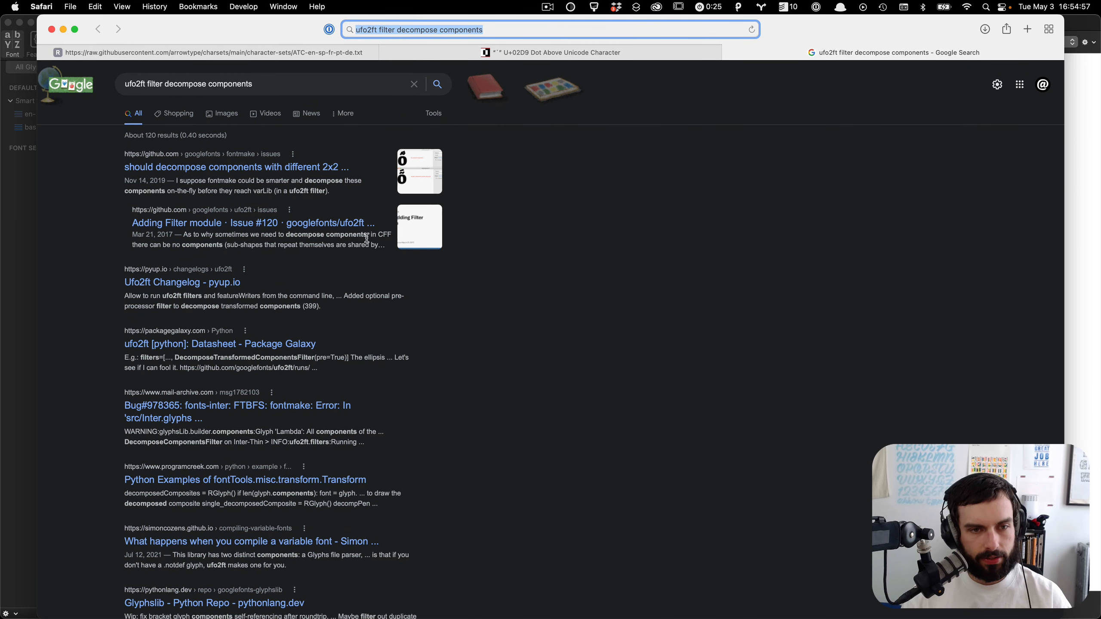
{"action": "left_click", "coordinate": [357, 229]}
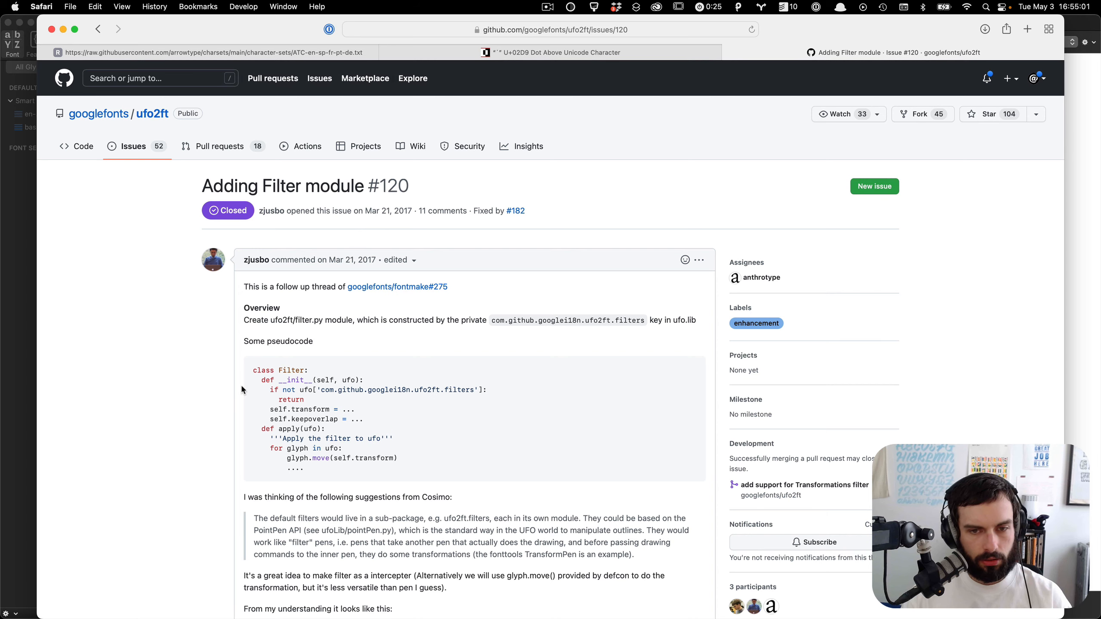
{"action": "scroll", "coordinate": [634, 346], "scroll_direction": "down", "scroll_amount": 10}
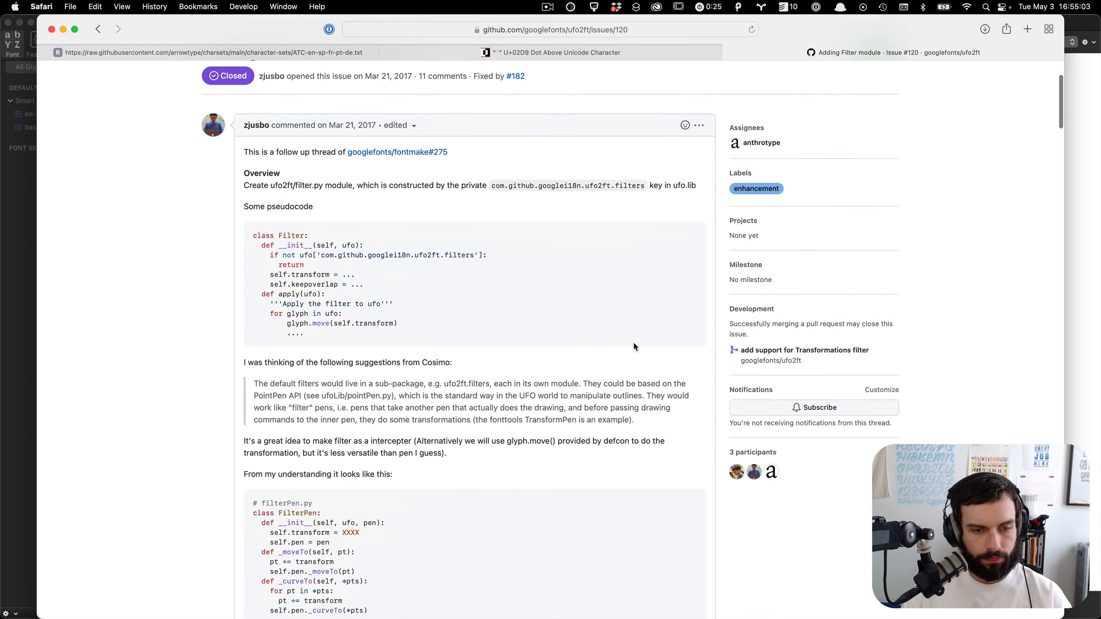
{"action": "scroll", "coordinate": [633, 341], "scroll_direction": "up", "scroll_amount": 15}
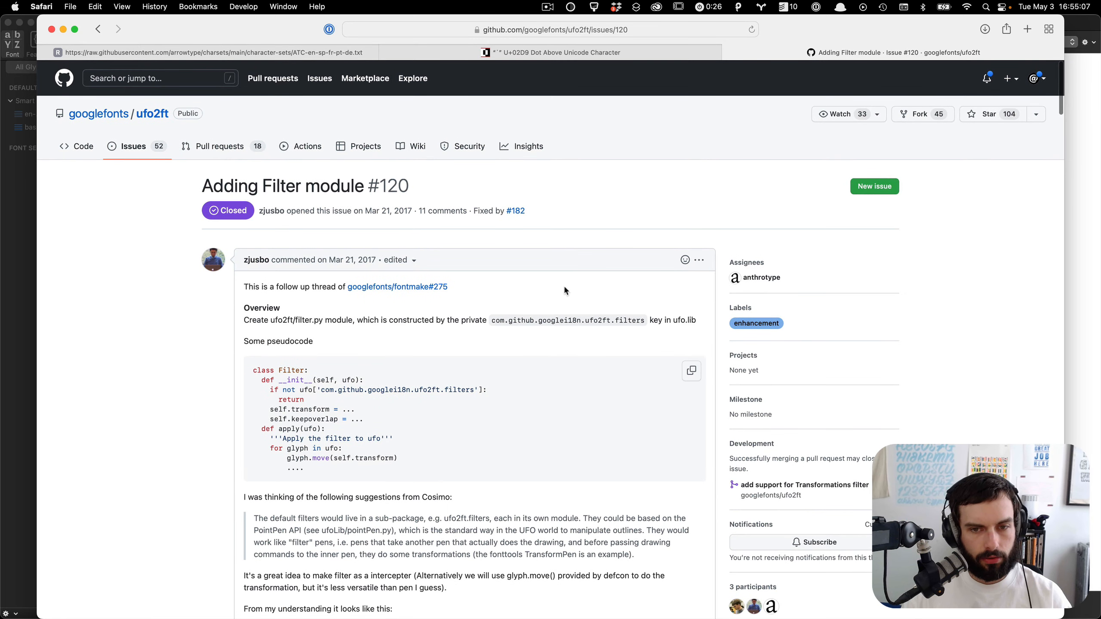
Step: Search the ufo2ft repository for filters and browse the code results
{"action": "left_click", "coordinate": [145, 80]}
{"action": "type", "text": "filters"}
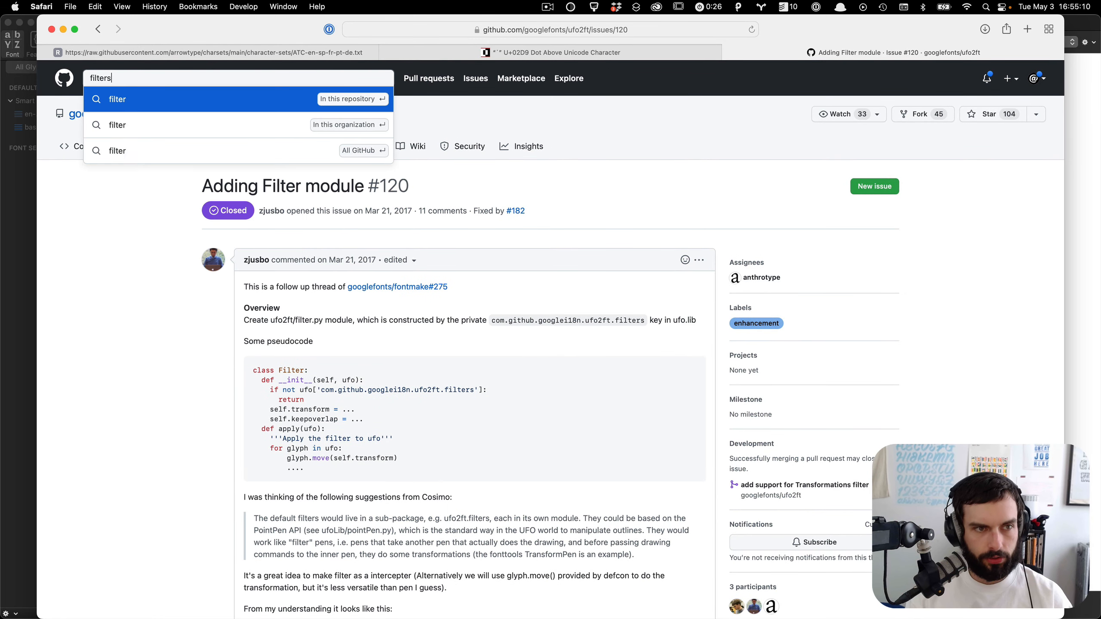
{"action": "key", "text": "Return"}
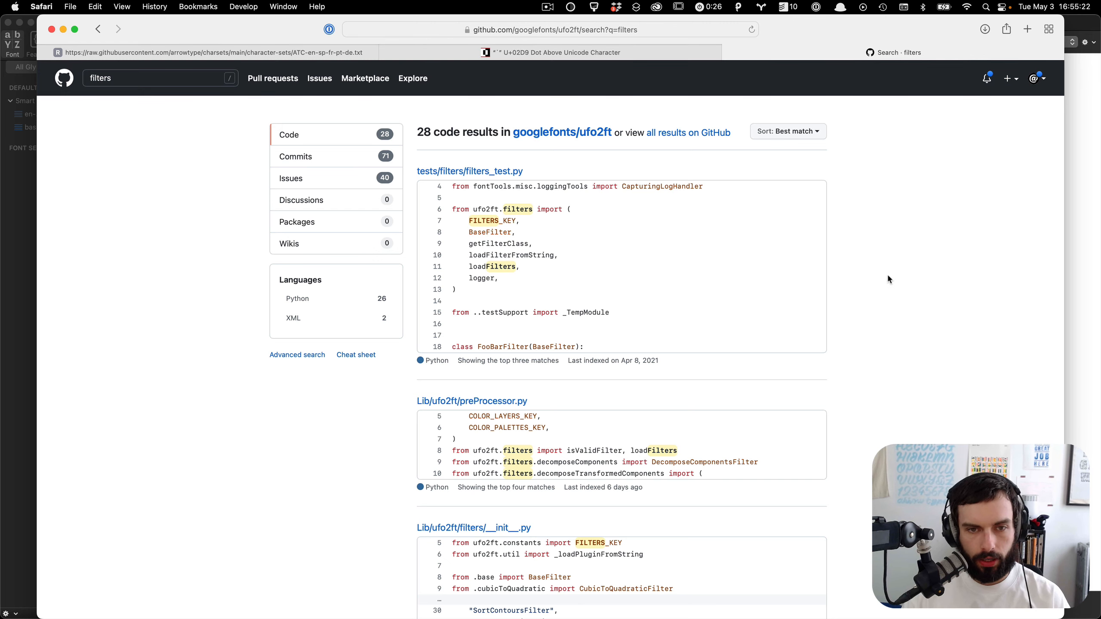
{"action": "scroll", "coordinate": [888, 278], "scroll_direction": "down", "scroll_amount": 10}
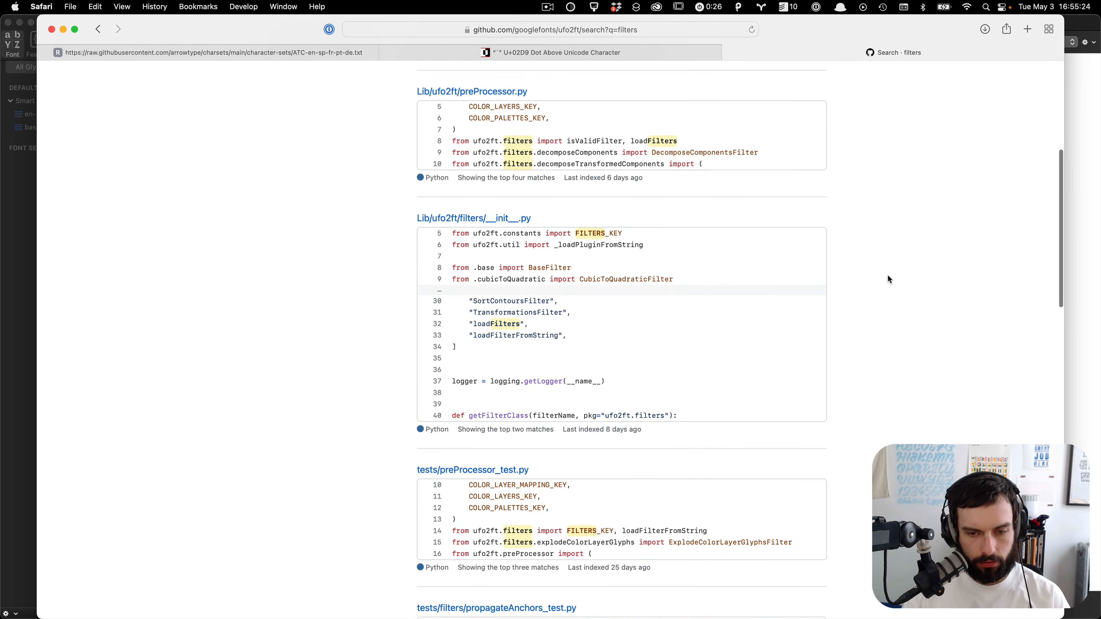
{"action": "scroll", "coordinate": [888, 279], "scroll_direction": "down", "scroll_amount": 10}
{"action": "scroll", "coordinate": [888, 279], "scroll_direction": "down", "scroll_amount": 15}
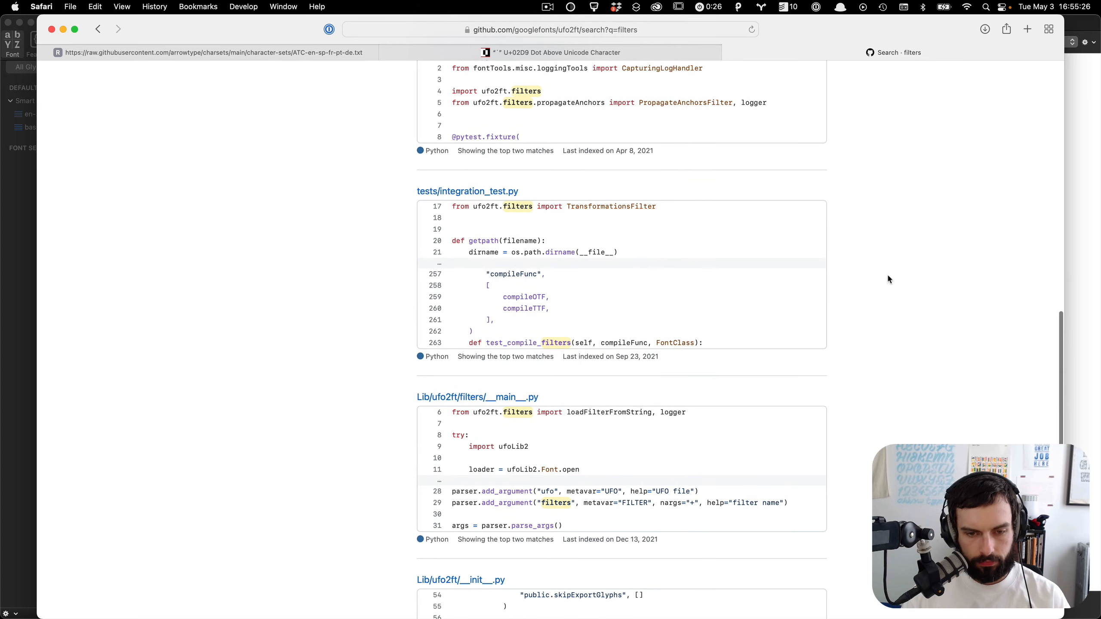
{"action": "scroll", "coordinate": [887, 273], "scroll_direction": "down", "scroll_amount": 4}
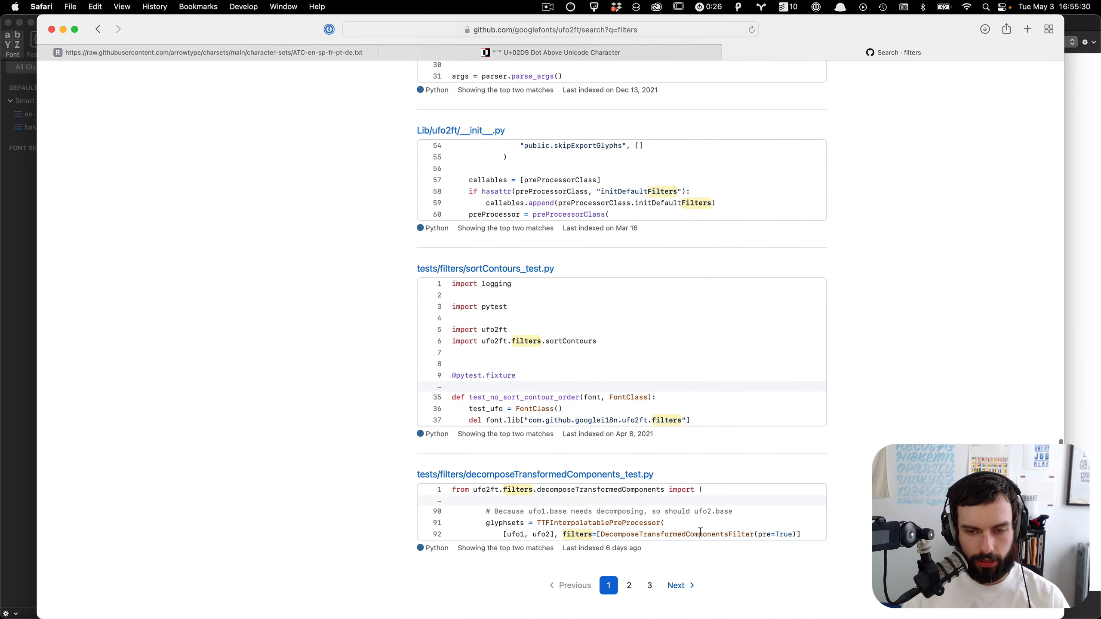
Step: Select the DecomposeTransformedComponentsFilter name in the results, then open the decomposeTransformedComponents.py file in the repository's filters folder
{"action": "double_click", "coordinate": [699, 533]}
{"action": "key", "text": "super+c"}
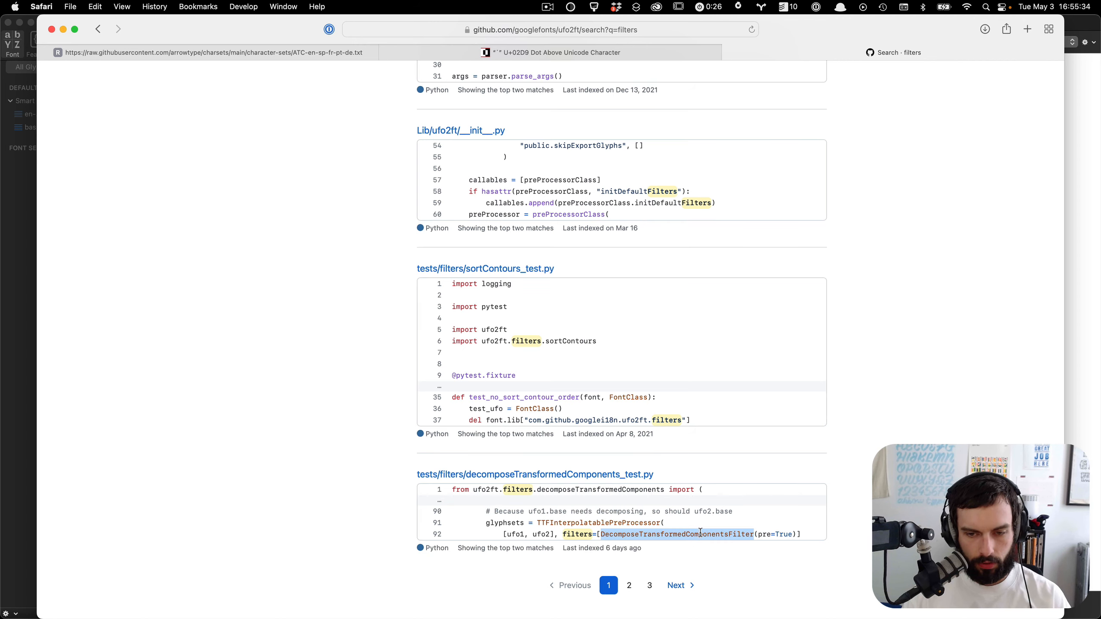
{"action": "scroll", "coordinate": [700, 532], "scroll_direction": "up", "scroll_amount": 20}
{"action": "scroll", "coordinate": [506, 118], "scroll_direction": "up", "scroll_amount": 1}
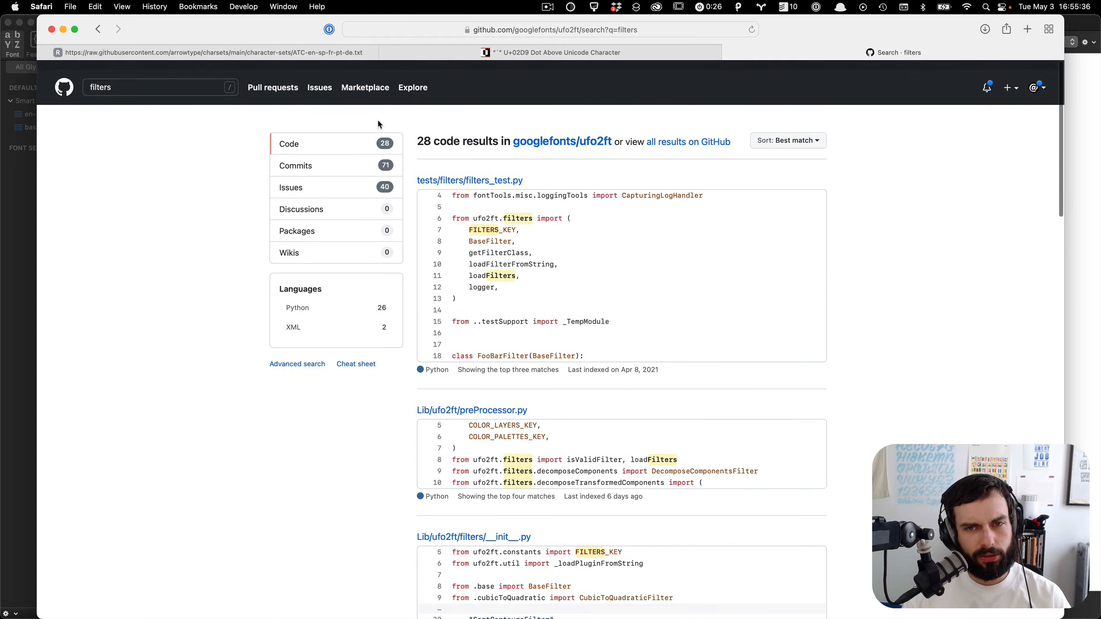
{"action": "left_click", "coordinate": [602, 135]}
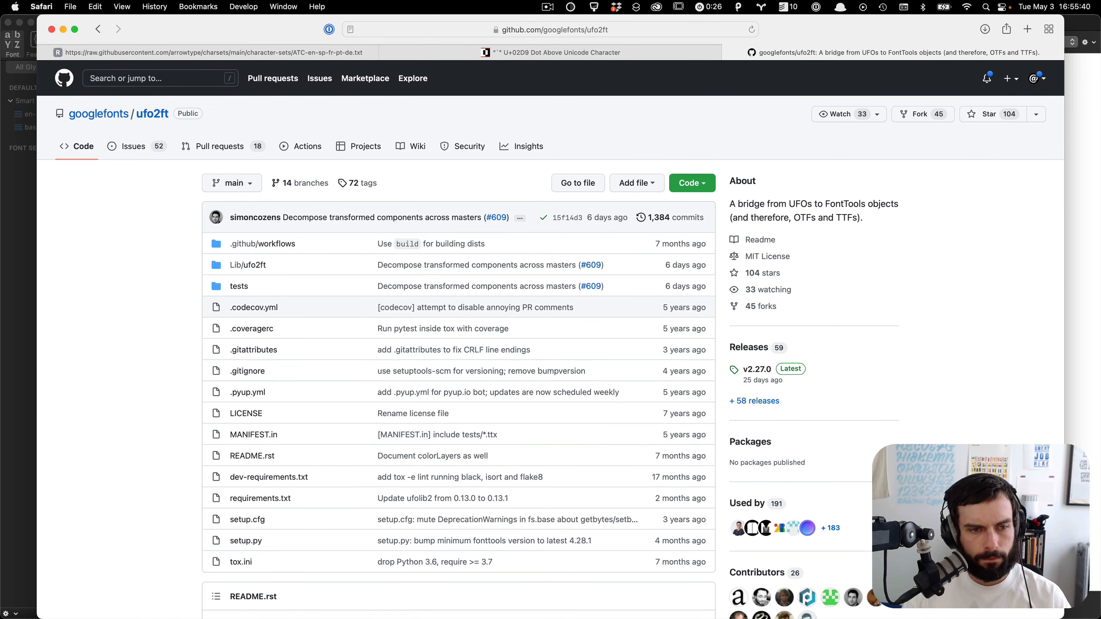
{"action": "scroll", "coordinate": [82, 320], "scroll_direction": "down", "scroll_amount": 3}
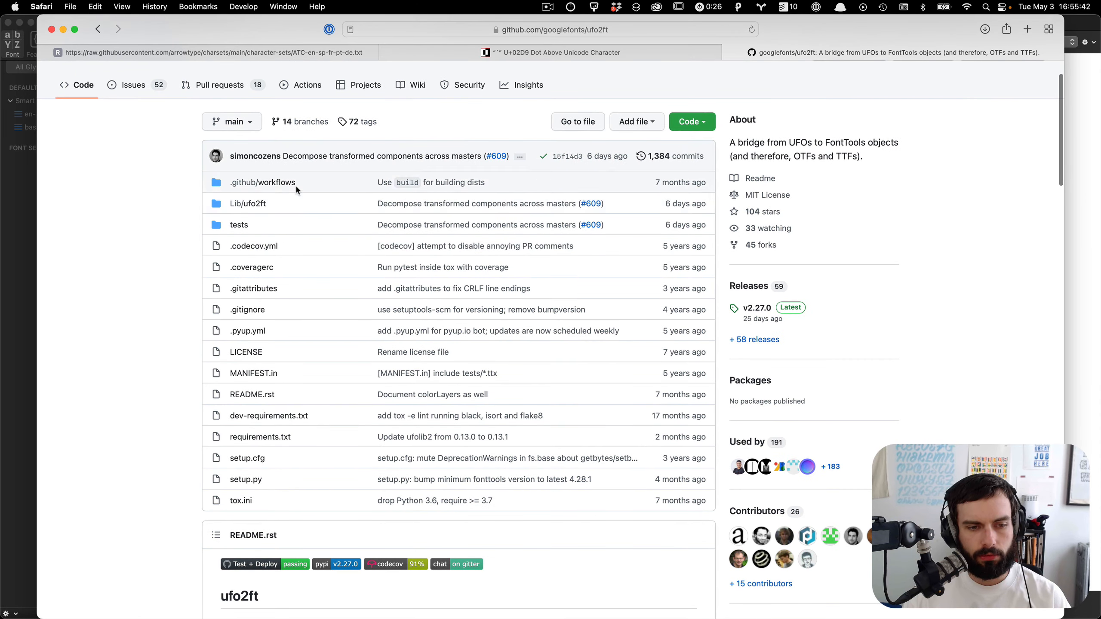
{"action": "left_click", "coordinate": [260, 205]}
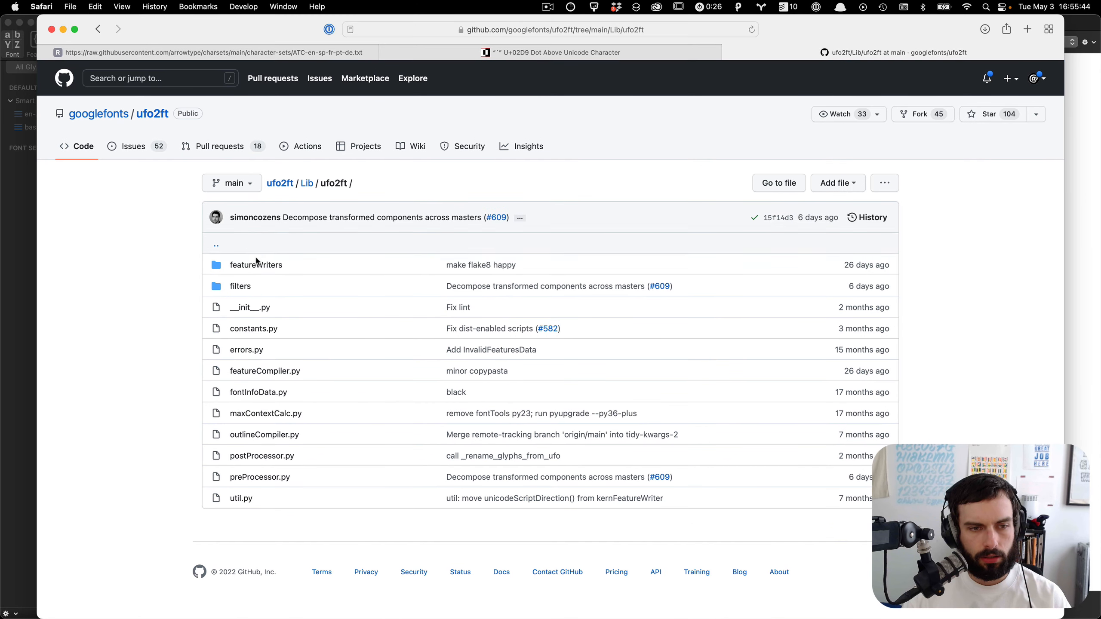
{"action": "left_click", "coordinate": [241, 287]}
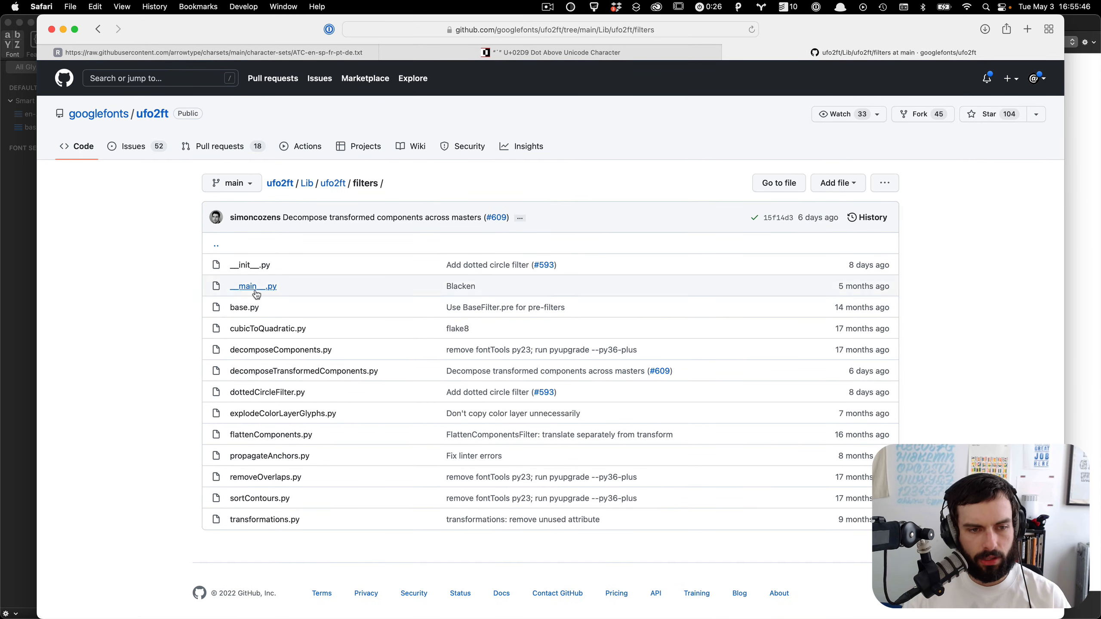
{"action": "left_click", "coordinate": [328, 371]}
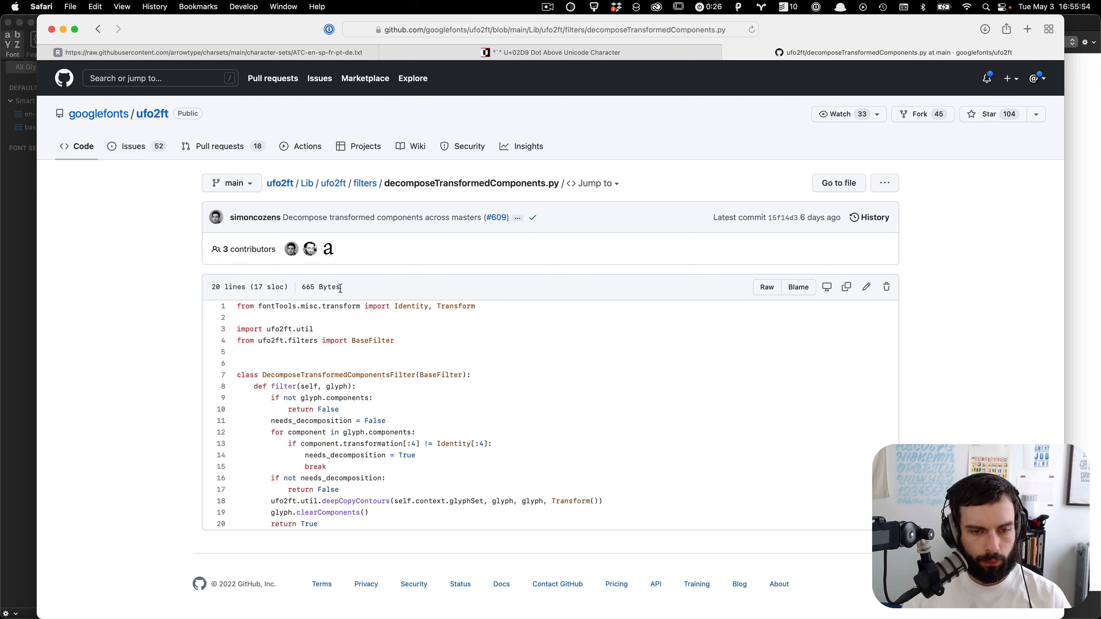
Step: Go back to the ufo2ft repository's main page and scroll through its README
{"action": "key", "text": "super+bracketleft"}
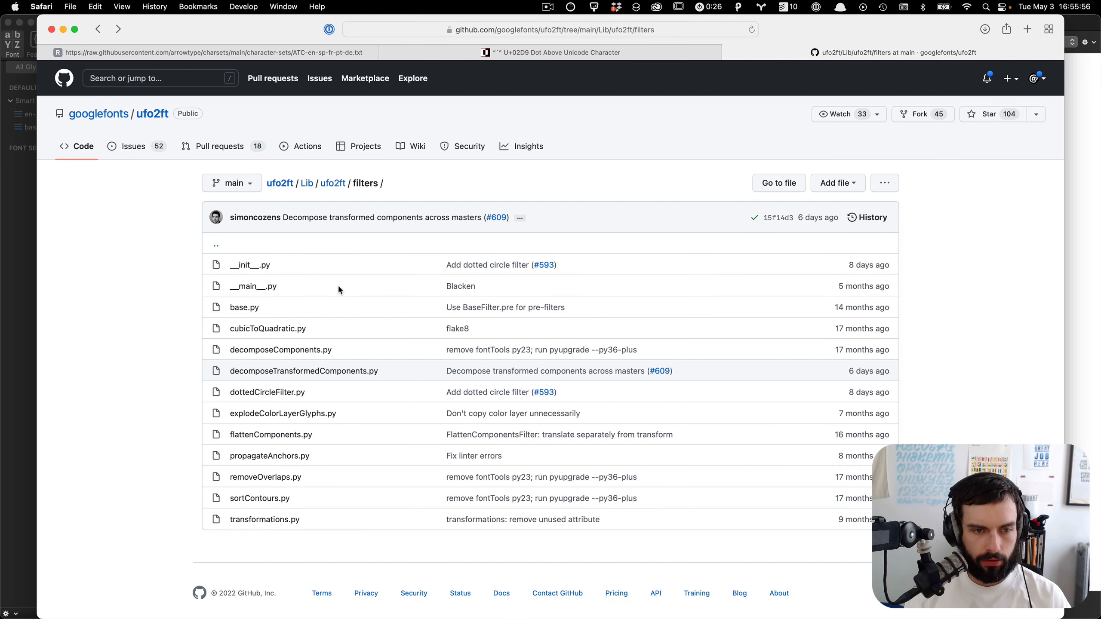
{"action": "key", "text": "super+bracketleft"}
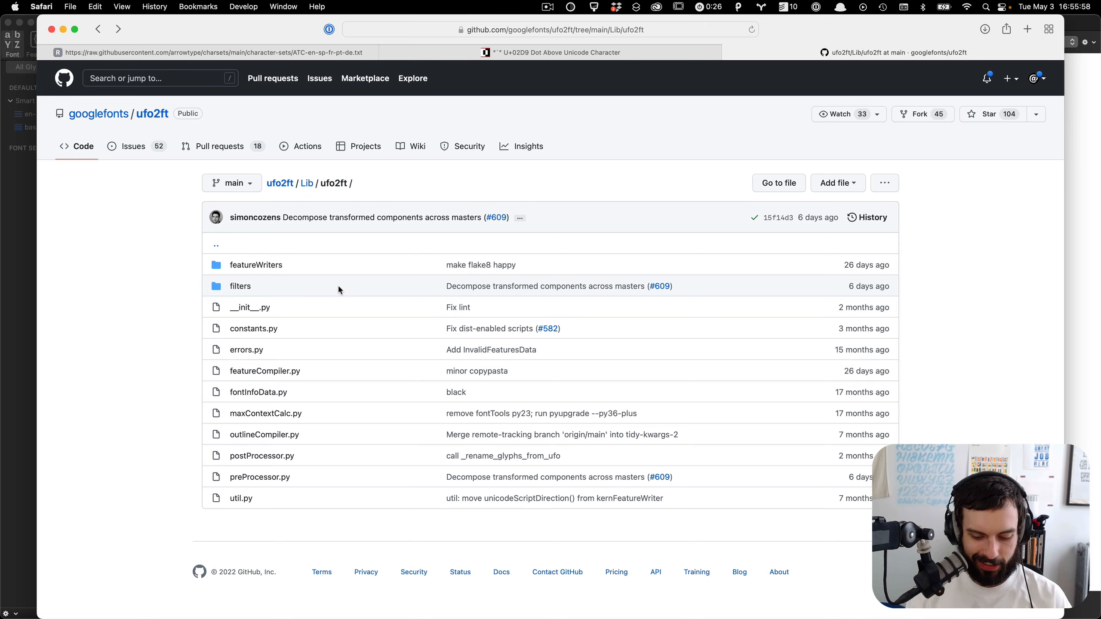
{"action": "key", "text": "super+bracketleft"}
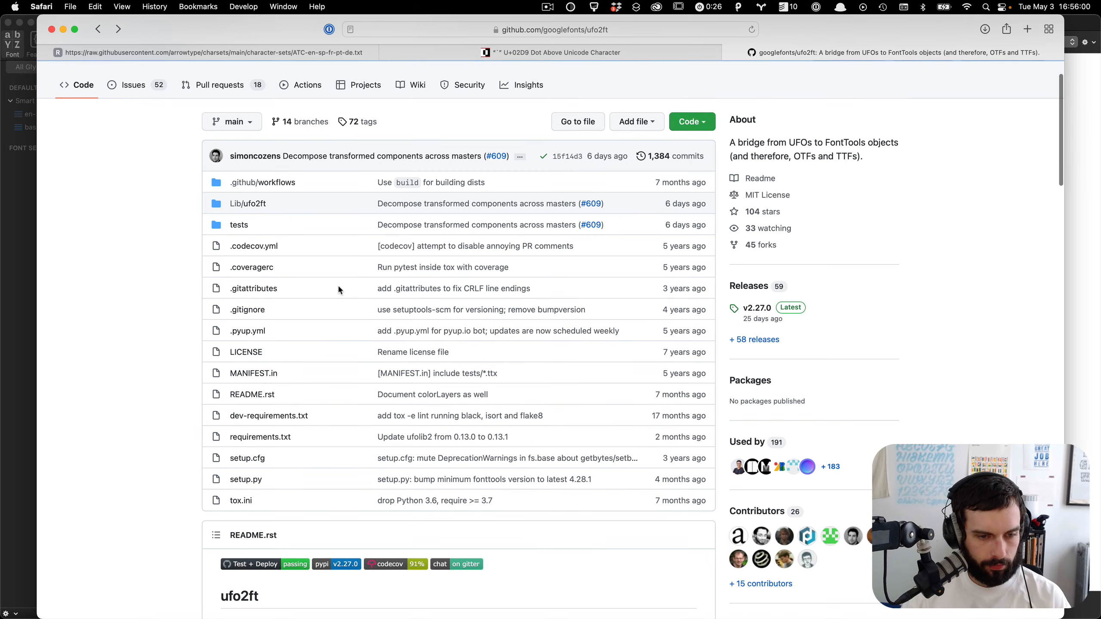
{"action": "scroll", "coordinate": [339, 289], "scroll_direction": "down", "scroll_amount": 20}
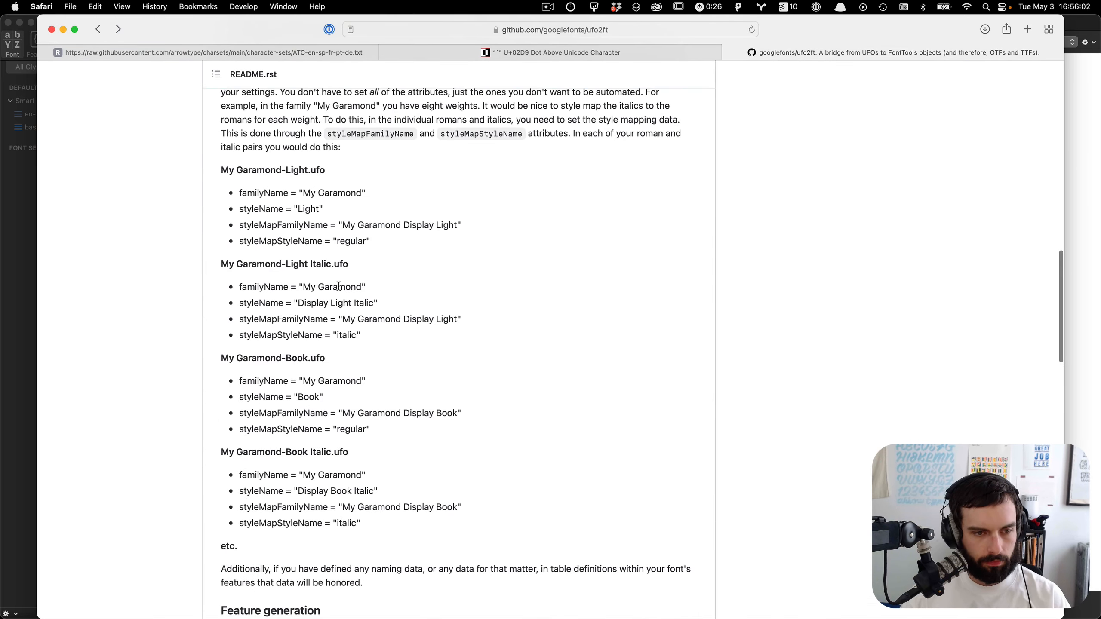
{"action": "scroll", "coordinate": [338, 287], "scroll_direction": "down", "scroll_amount": 14}
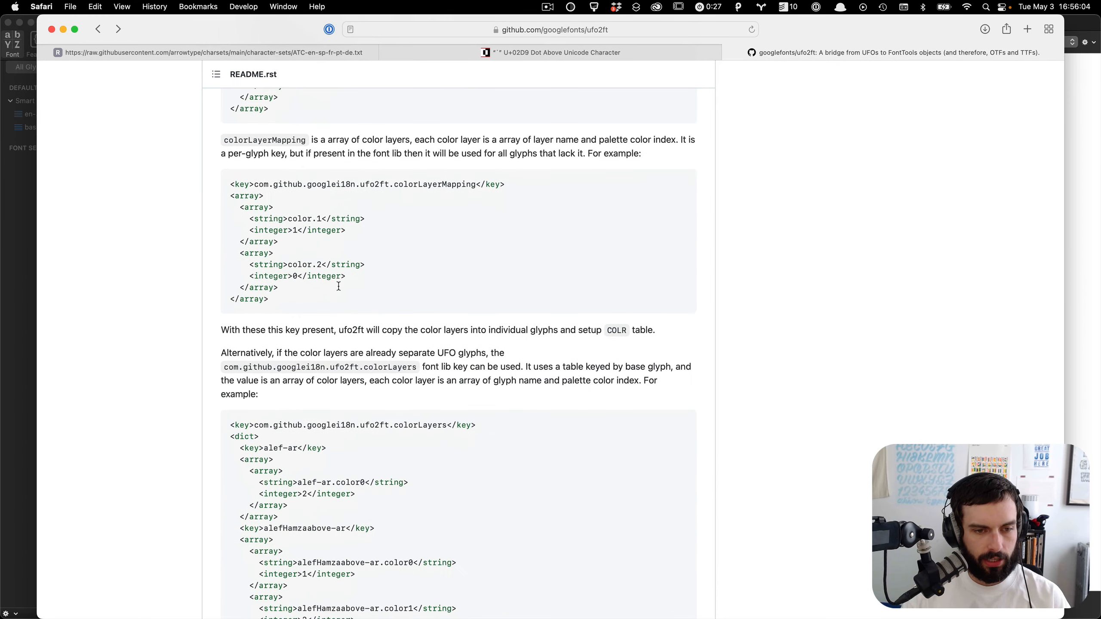
{"action": "scroll", "coordinate": [338, 286], "scroll_direction": "down", "scroll_amount": 4}
{"action": "scroll", "coordinate": [338, 288], "scroll_direction": "up", "scroll_amount": 8}
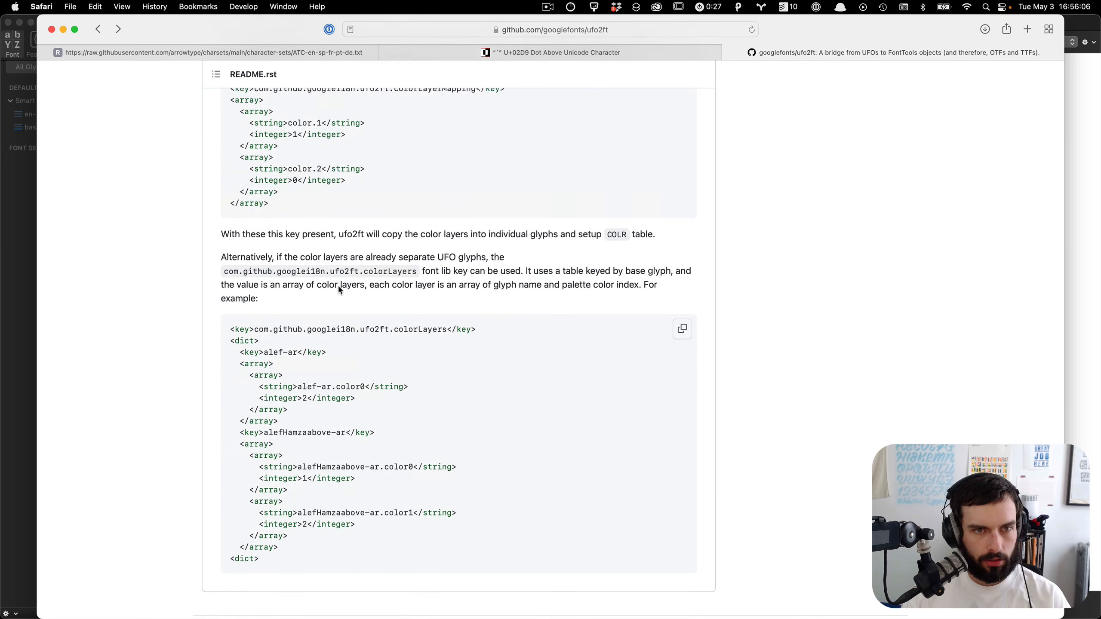
{"action": "scroll", "coordinate": [422, 303], "scroll_direction": "up", "scroll_amount": 20}
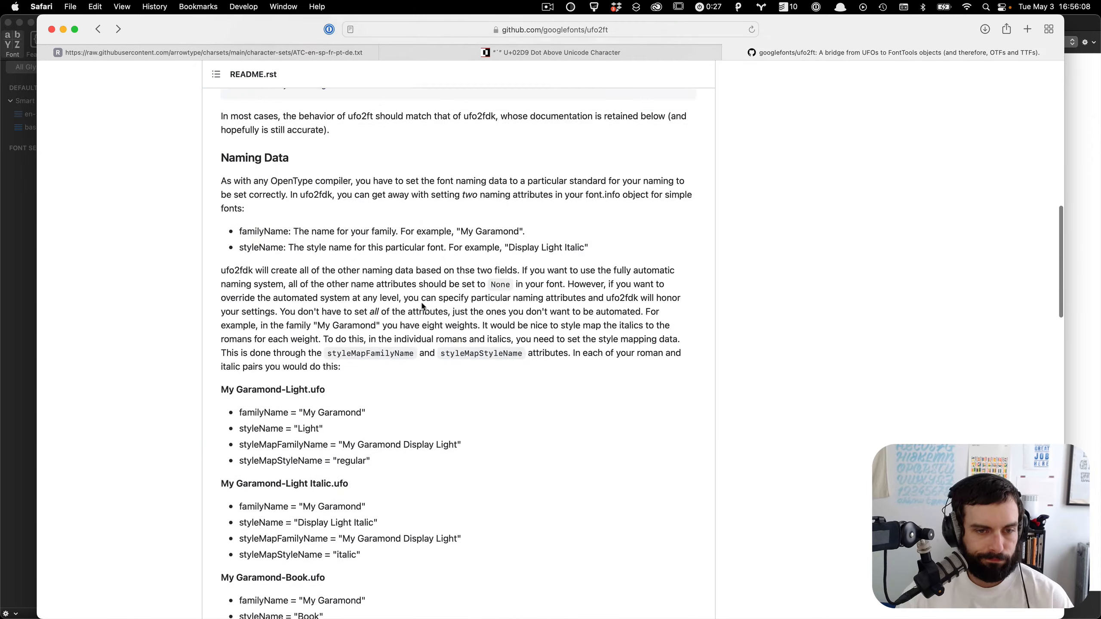
{"action": "scroll", "coordinate": [422, 304], "scroll_direction": "up", "scroll_amount": 20}
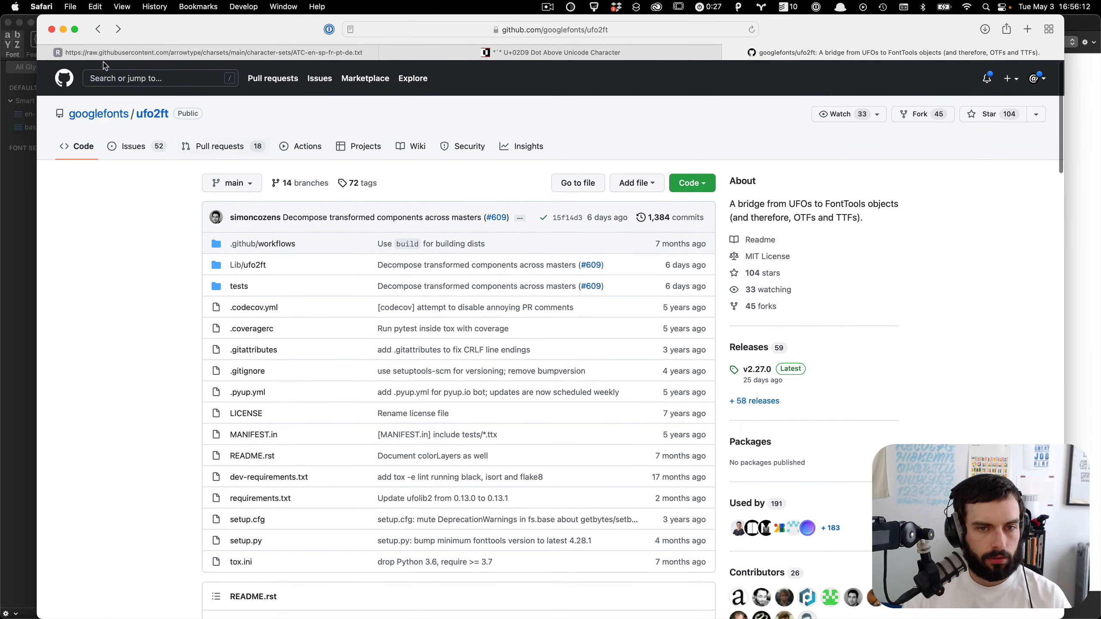
Step: Search the ufo2ft repository for DecomposeTransformedComponentsFilter and browse the code results
{"action": "left_click", "coordinate": [150, 74]}
{"action": "key", "text": "super+v"}
{"action": "key", "text": "Return"}
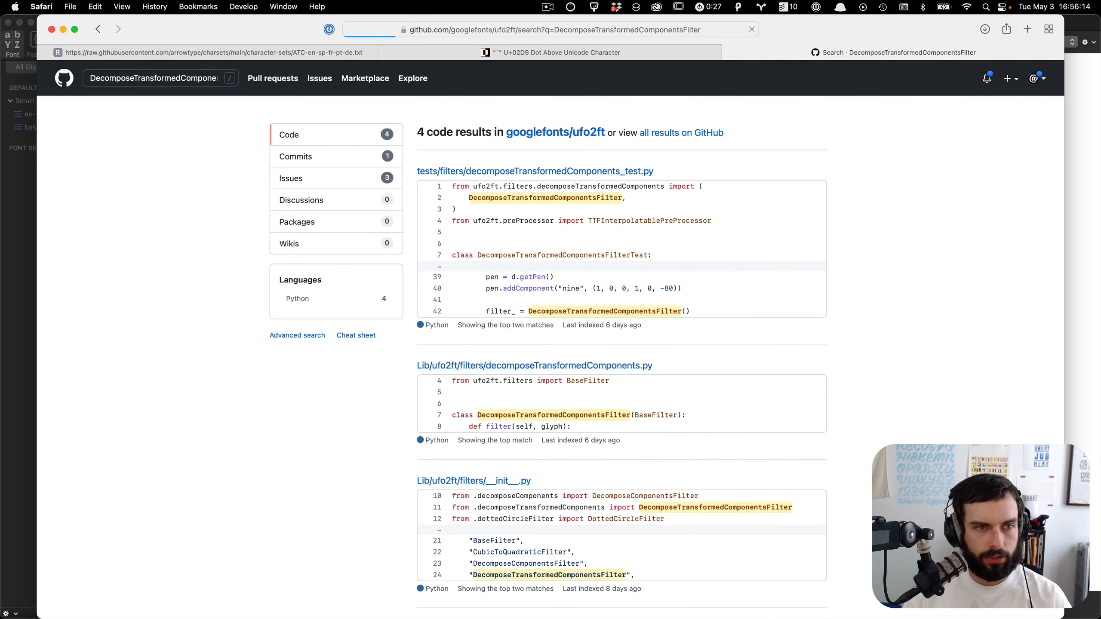
{"action": "scroll", "coordinate": [652, 475], "scroll_direction": "down", "scroll_amount": 3}
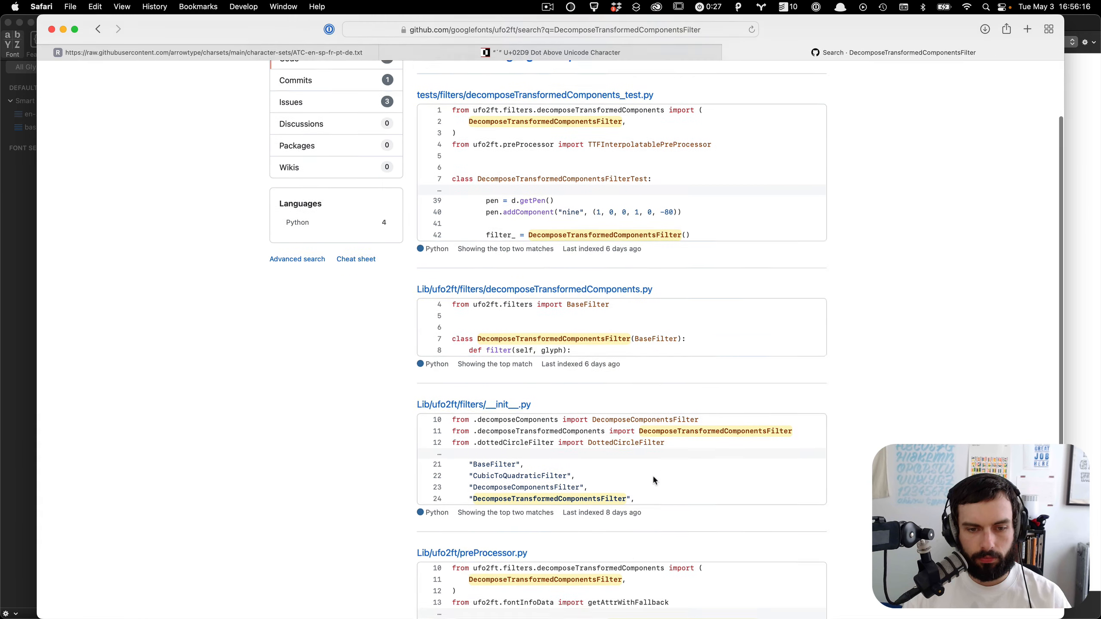
{"action": "scroll", "coordinate": [650, 162], "scroll_direction": "down", "scroll_amount": 3}
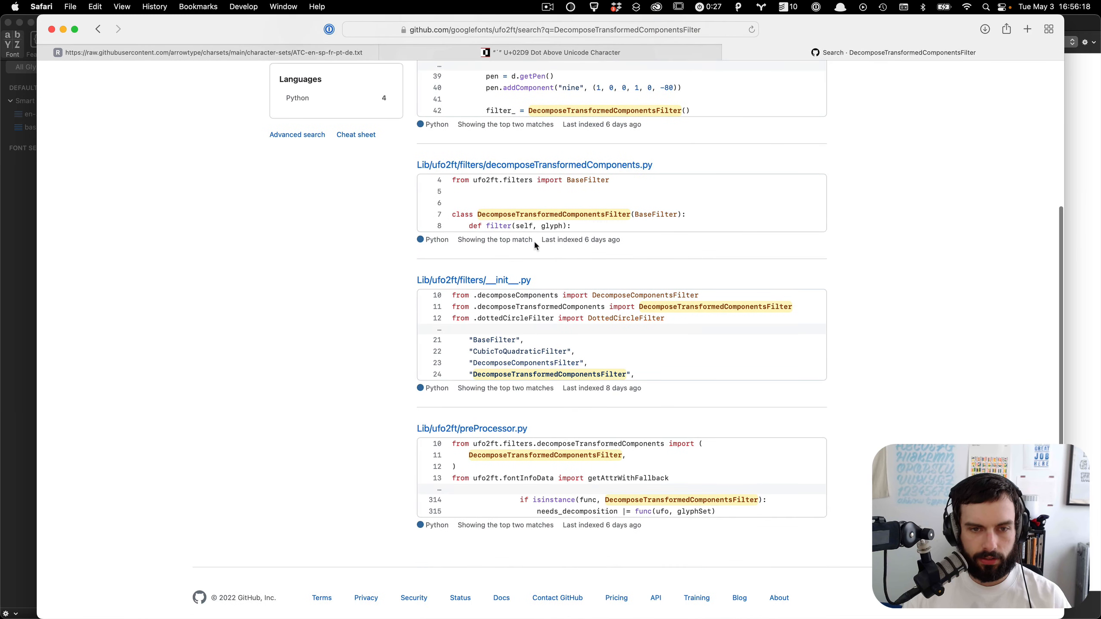
Step: Open the filters __init__.py result and copy the DecomposeTransformedComponentsFilter name from its list
{"action": "left_click", "coordinate": [488, 280]}
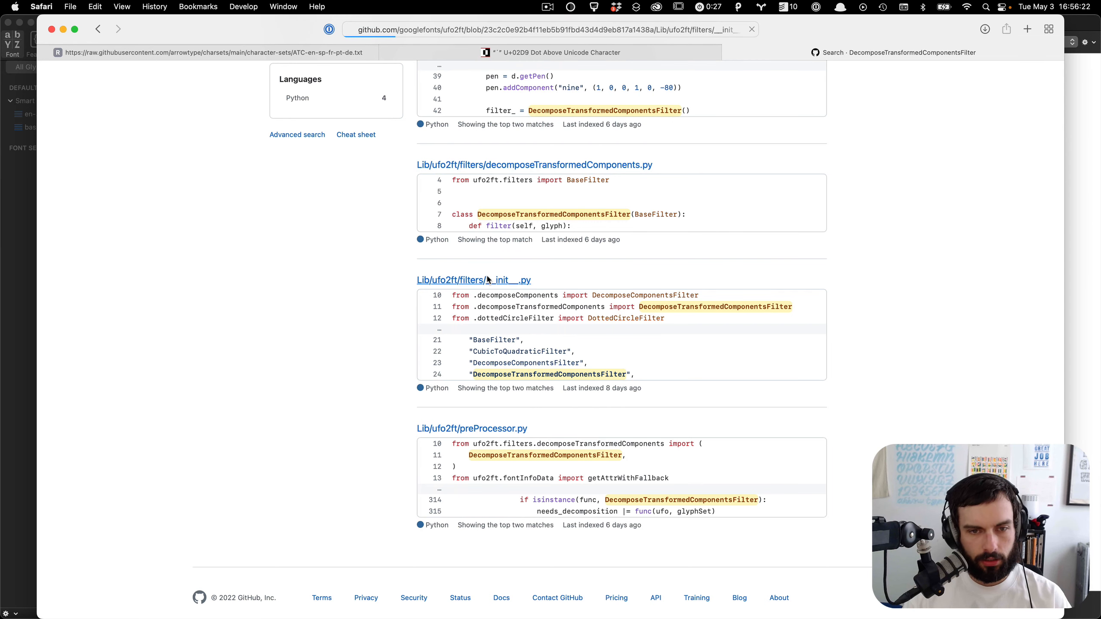
{"action": "scroll", "coordinate": [494, 355], "scroll_direction": "down", "scroll_amount": 5}
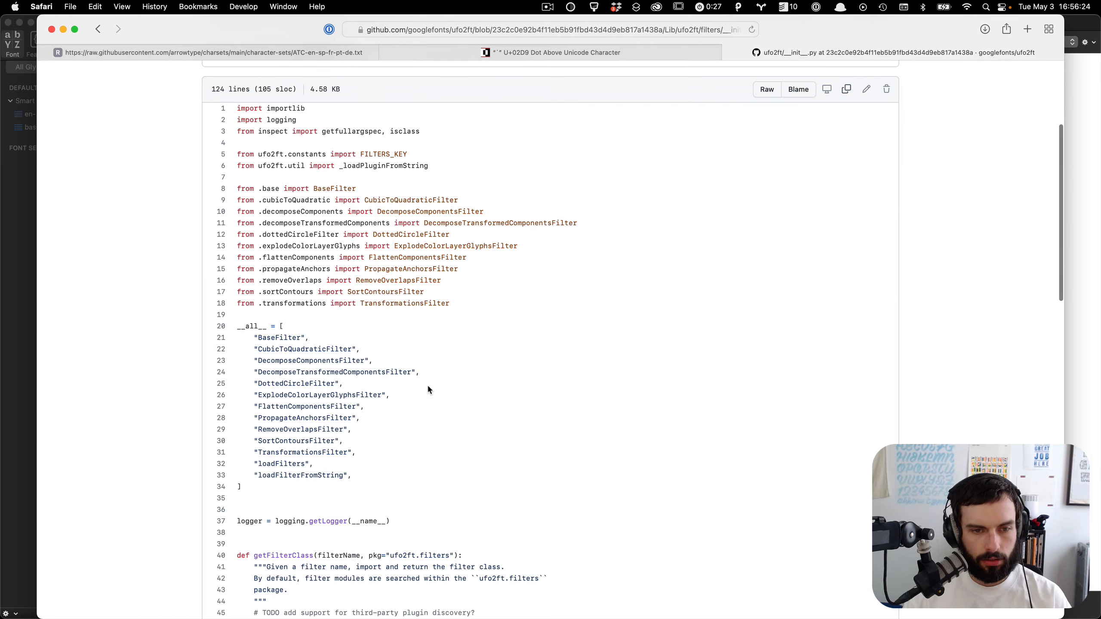
{"action": "double_click", "coordinate": [390, 372]}
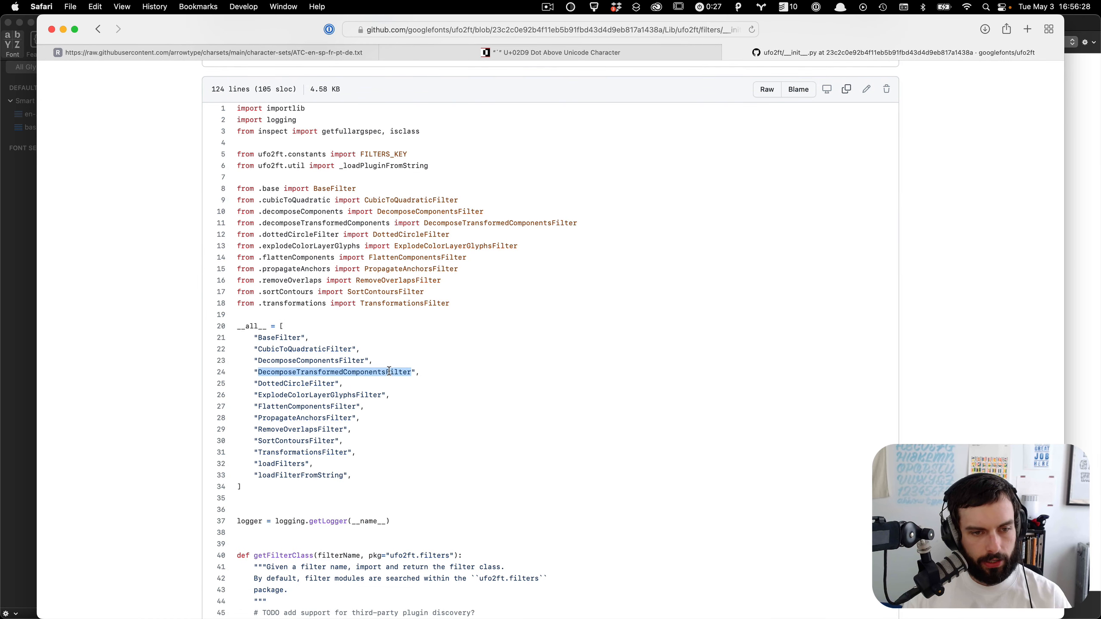
{"action": "key", "text": "super+c"}
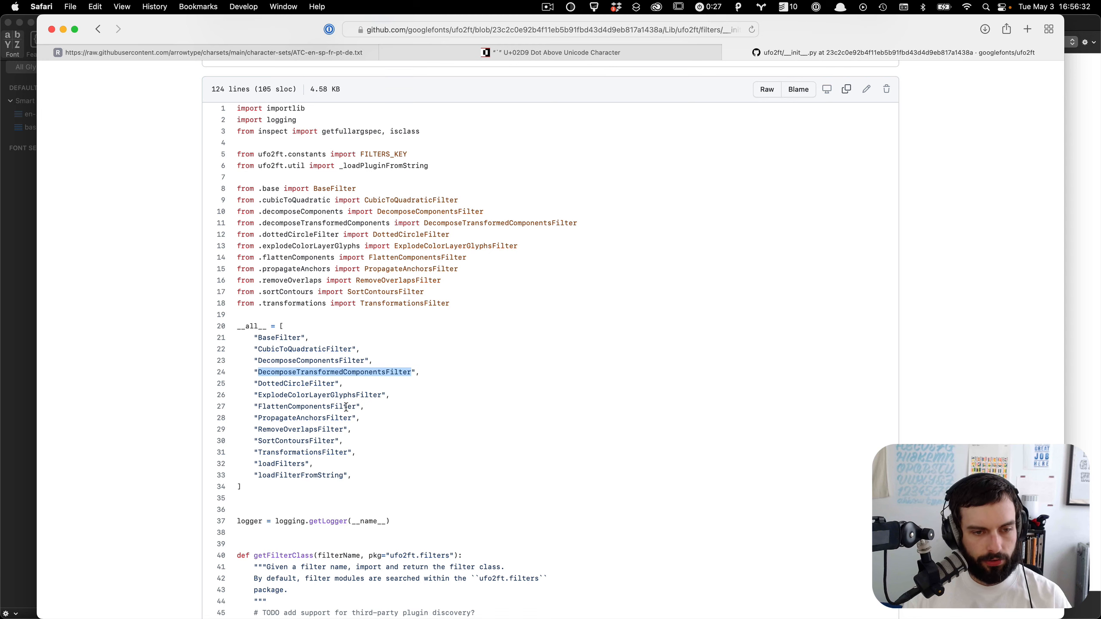
Step: Switch to the code editor, open lib.plist in kyrios_display-regular.ufo and search it for ufo2ft
{"action": "key", "text": "super+Tab"}
{"action": "key", "text": "super+Tab"}
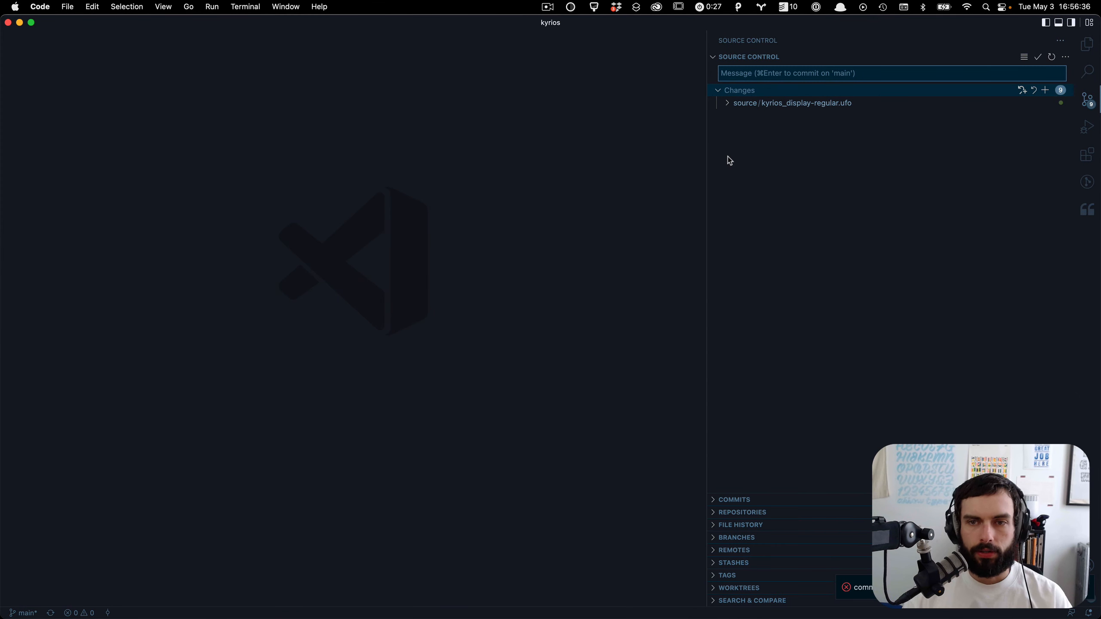
{"action": "left_click", "coordinate": [1078, 49]}
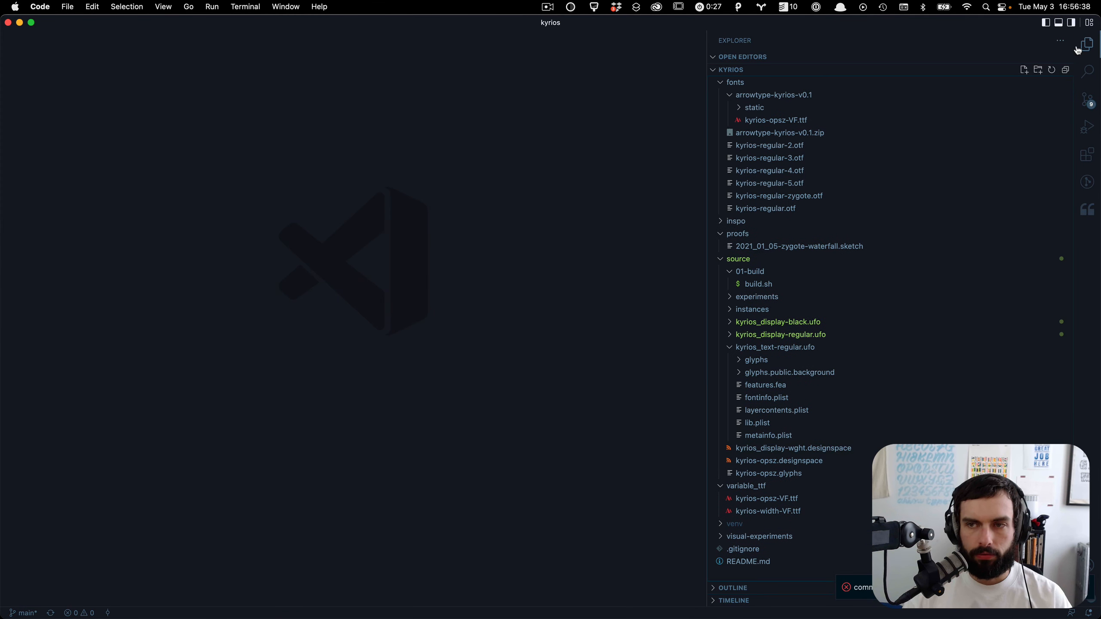
{"action": "left_click", "coordinate": [793, 340]}
{"action": "left_click", "coordinate": [768, 424]}
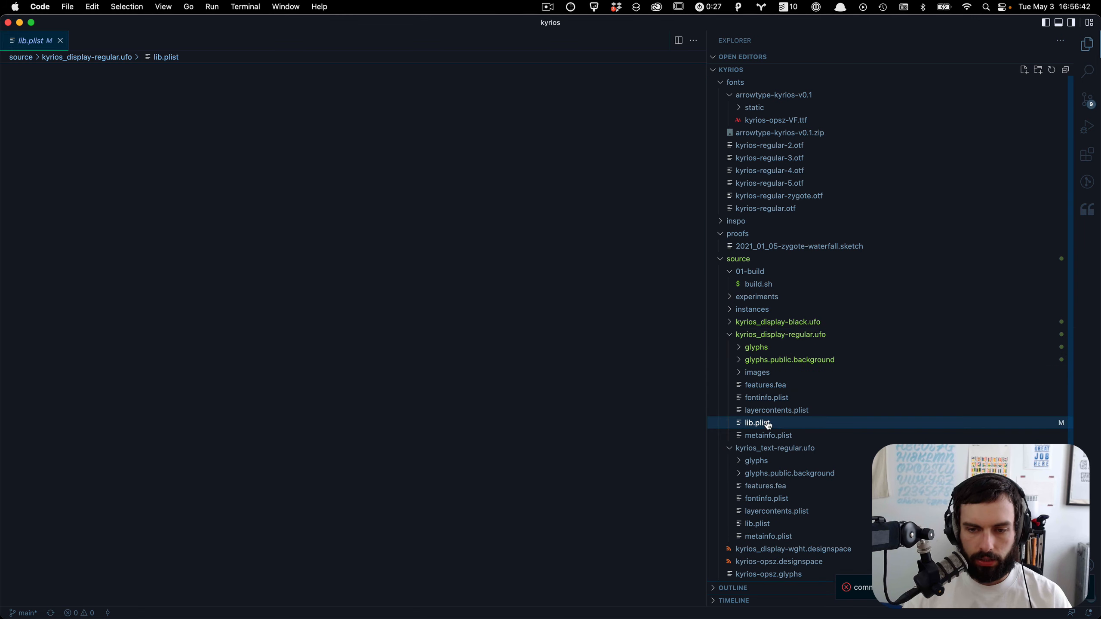
{"action": "scroll", "coordinate": [444, 327], "scroll_direction": "down", "scroll_amount": 20}
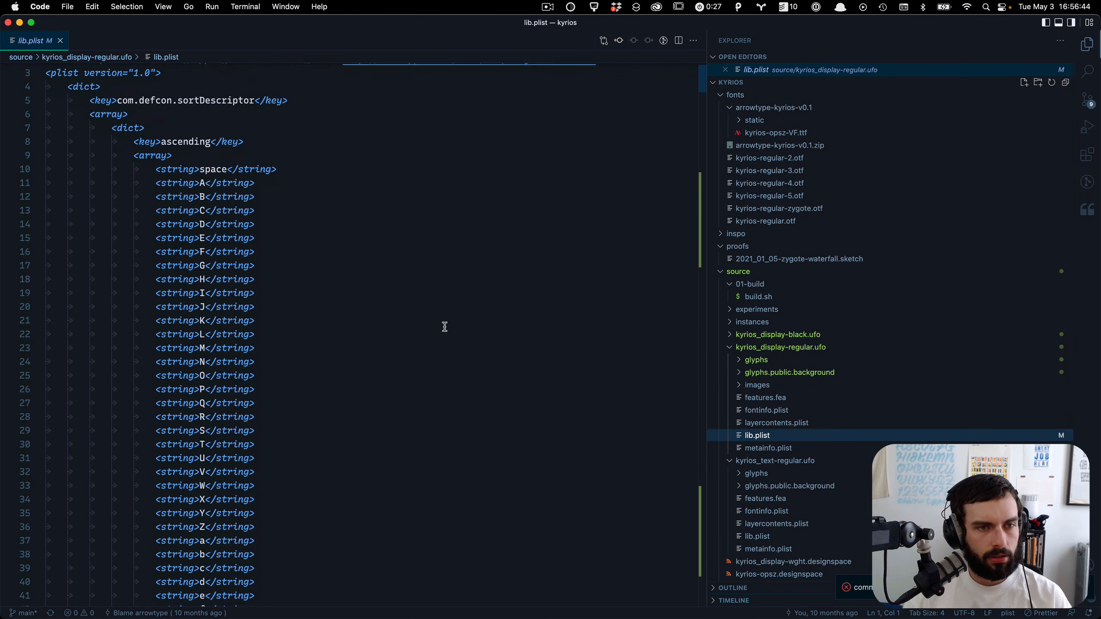
{"action": "scroll", "coordinate": [444, 326], "scroll_direction": "down", "scroll_amount": 8}
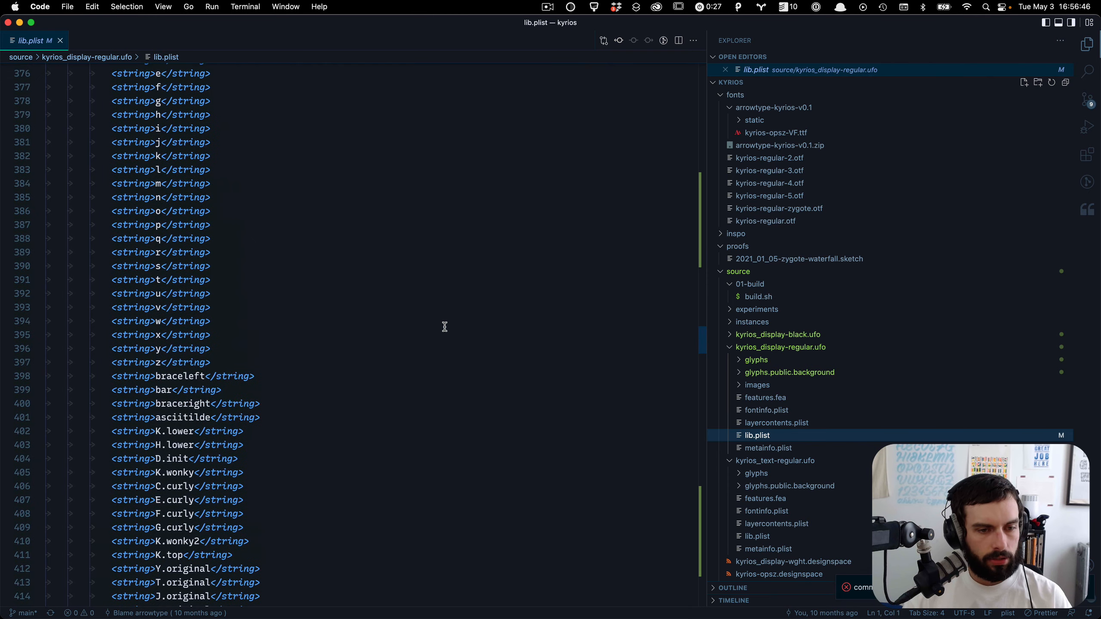
{"action": "key", "text": "super+f"}
{"action": "type", "text": "ufo2ft"}
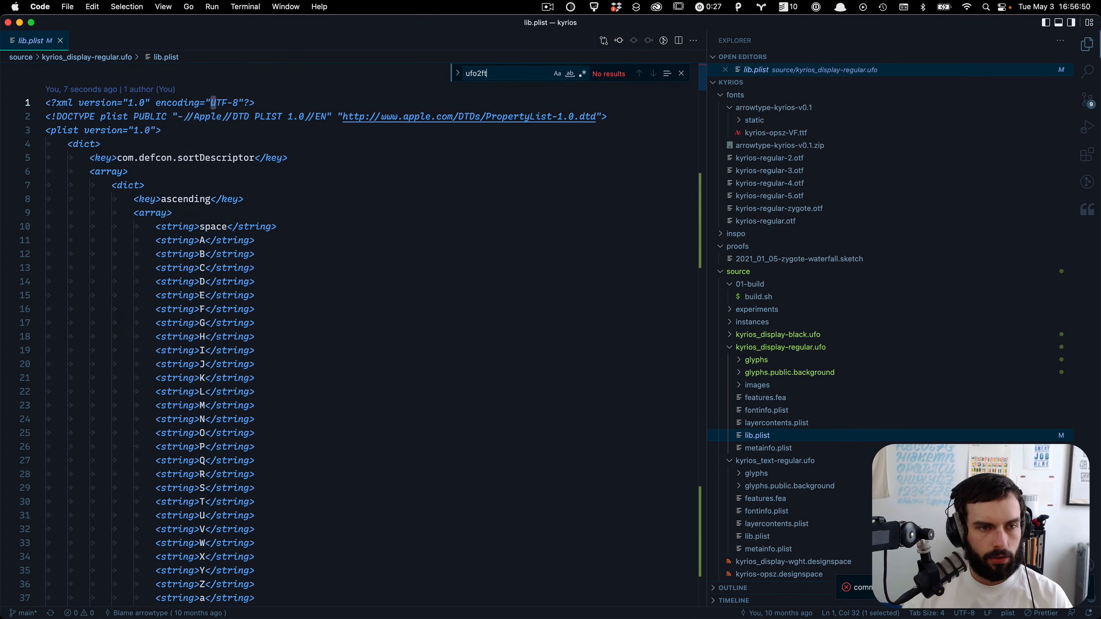
{"action": "scroll", "coordinate": [444, 327], "scroll_direction": "down", "scroll_amount": 20}
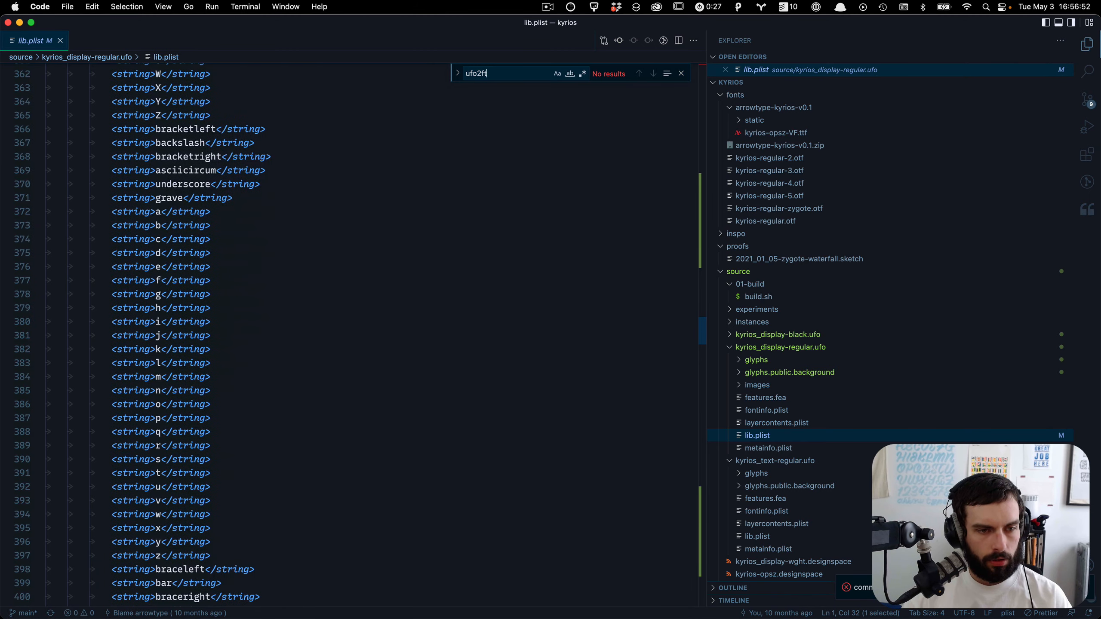
{"action": "scroll", "coordinate": [347, 330], "scroll_direction": "down", "scroll_amount": 10}
{"action": "scroll", "coordinate": [416, 278], "scroll_direction": "up", "scroll_amount": 2}
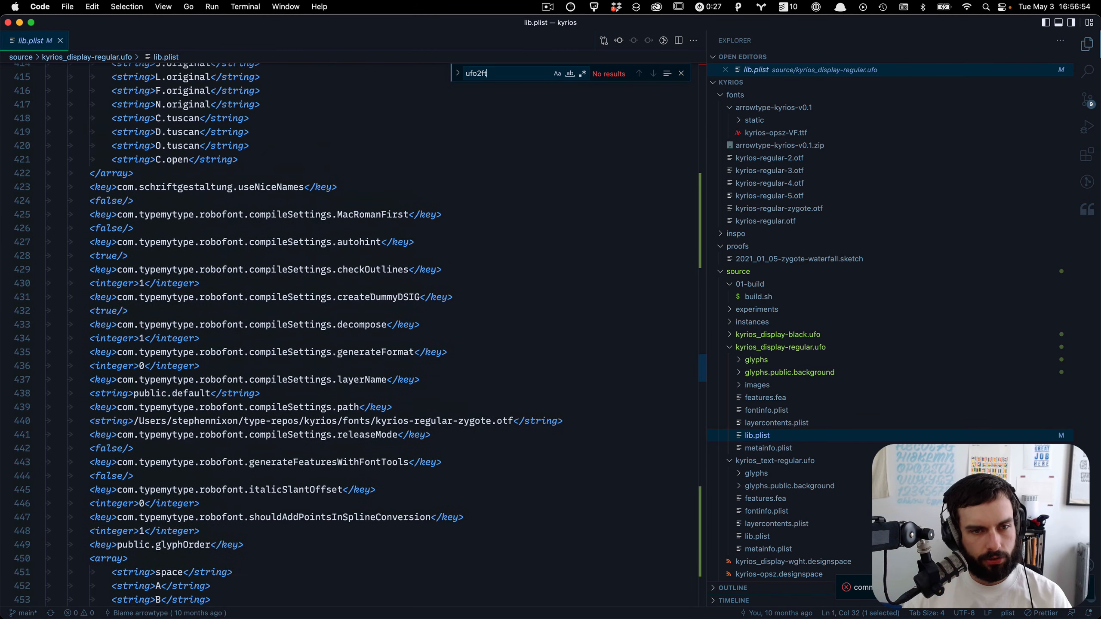
{"action": "scroll", "coordinate": [426, 244], "scroll_direction": "down", "scroll_amount": 5}
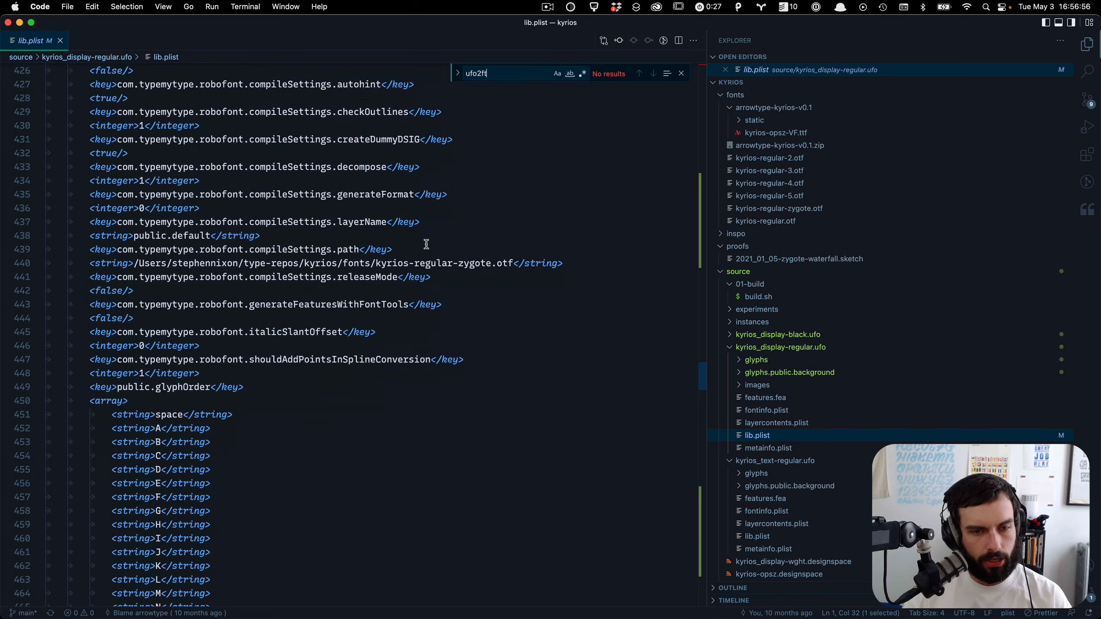
Step: Switch to RoboFont, open a new scripting window and assign the current font to f with CurrentFont()
{"action": "key", "text": "super+Tab"}
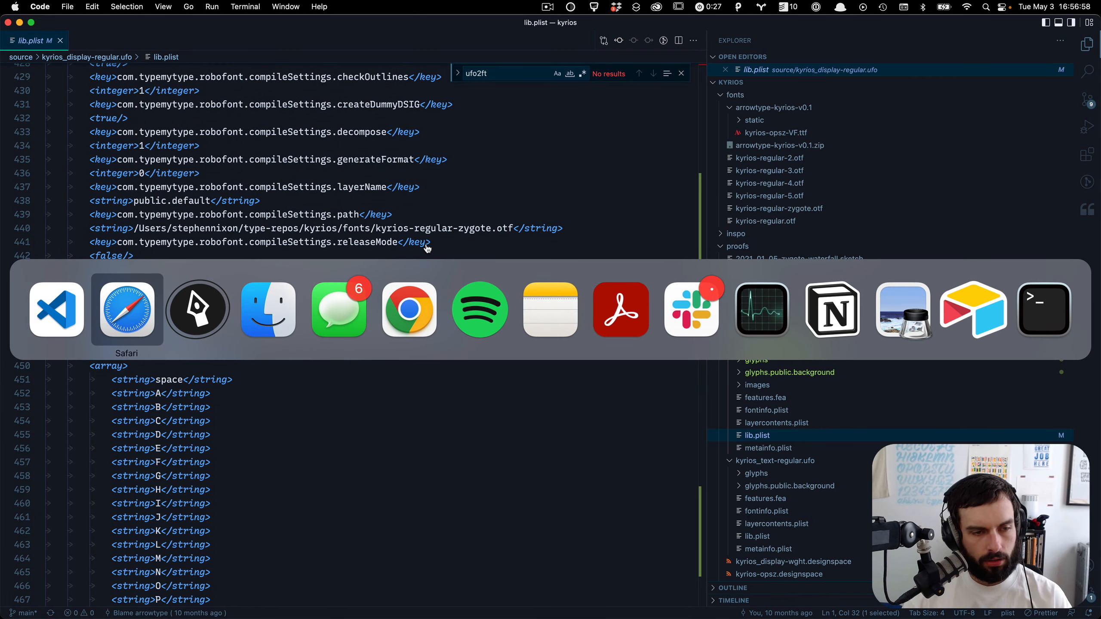
{"action": "key", "text": "super+Tab"}
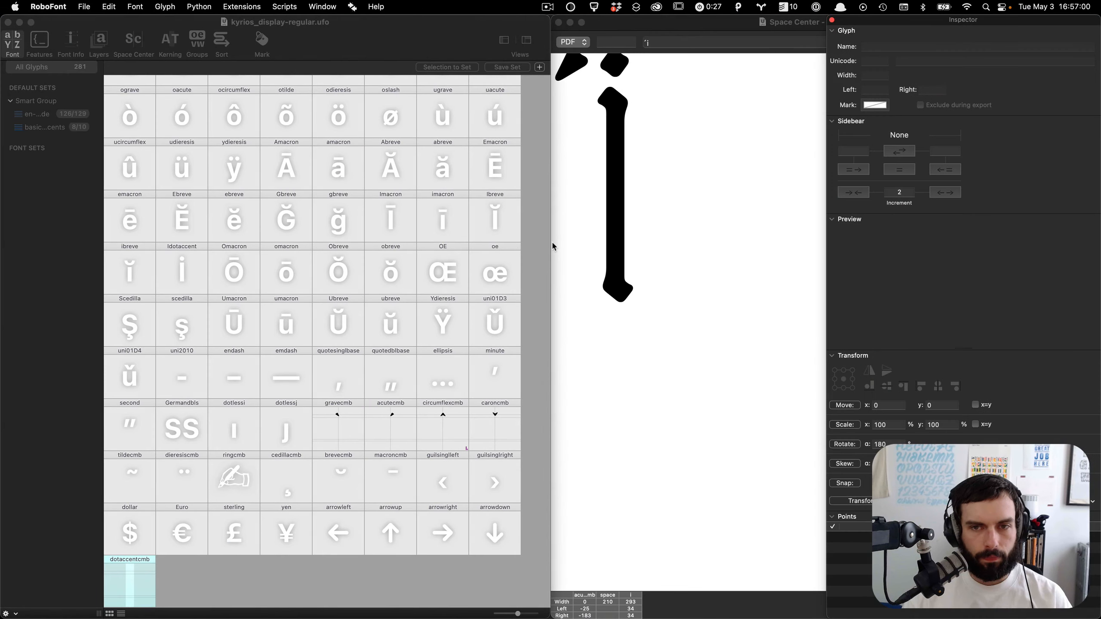
{"action": "key", "text": "super+alt+r"}
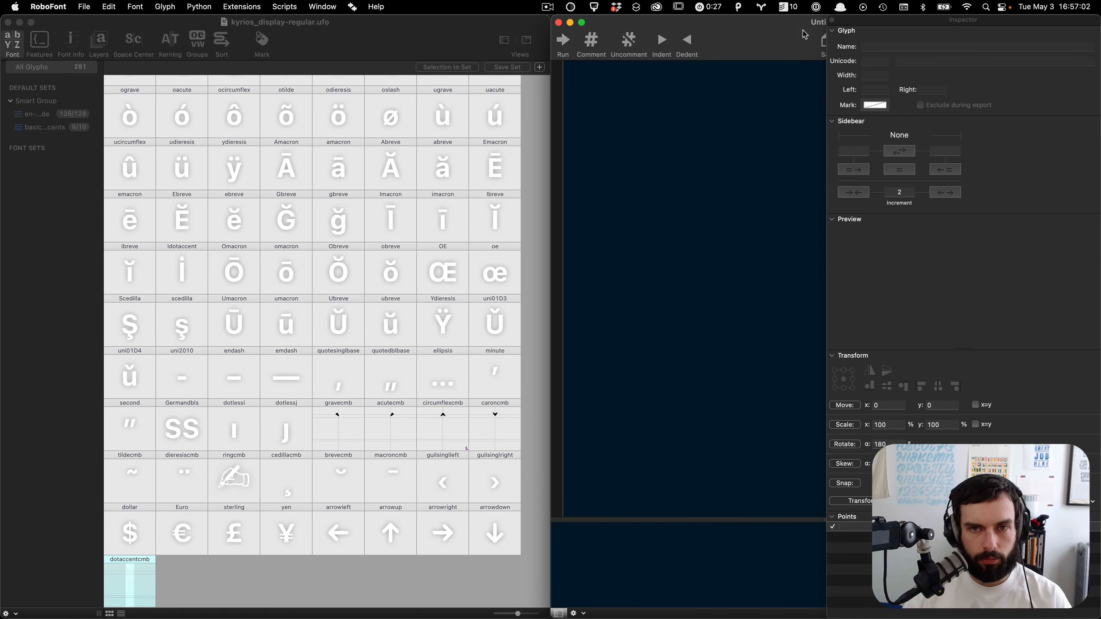
{"action": "left_click", "coordinate": [831, 20]}
{"action": "type", "text": "f = CurrentFont("}
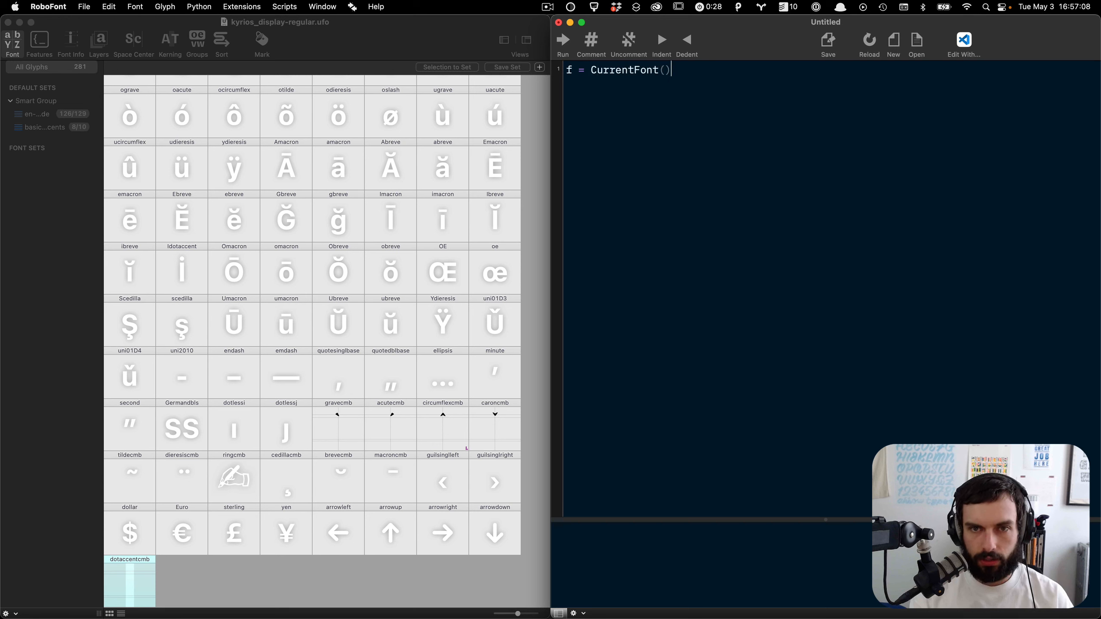
{"action": "type", "text": "f.lib"}
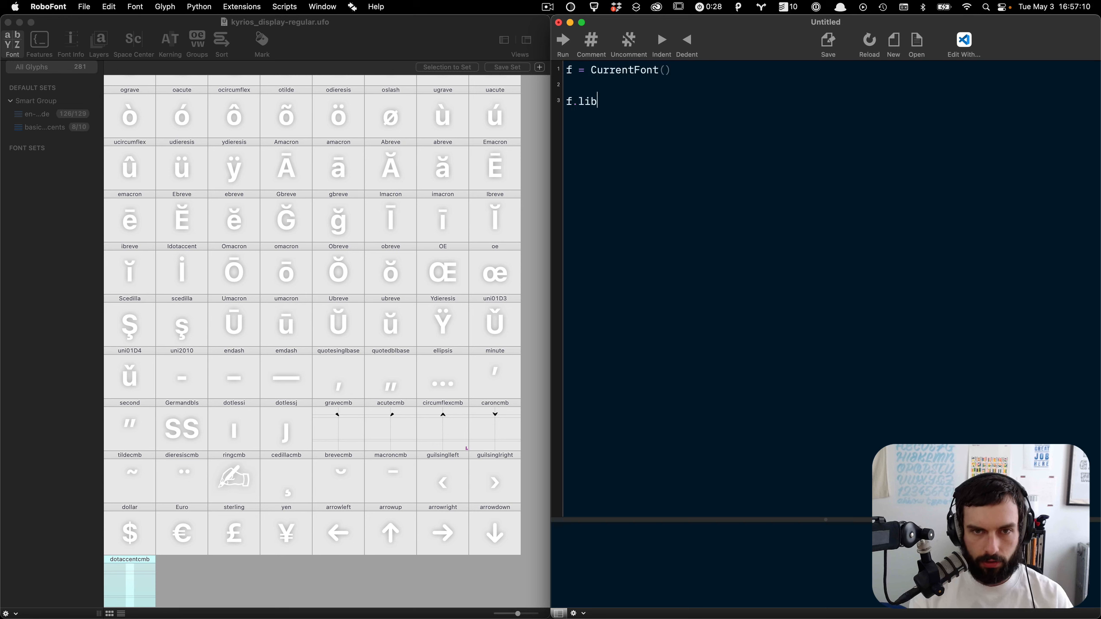
{"action": "type", "text": "print("}
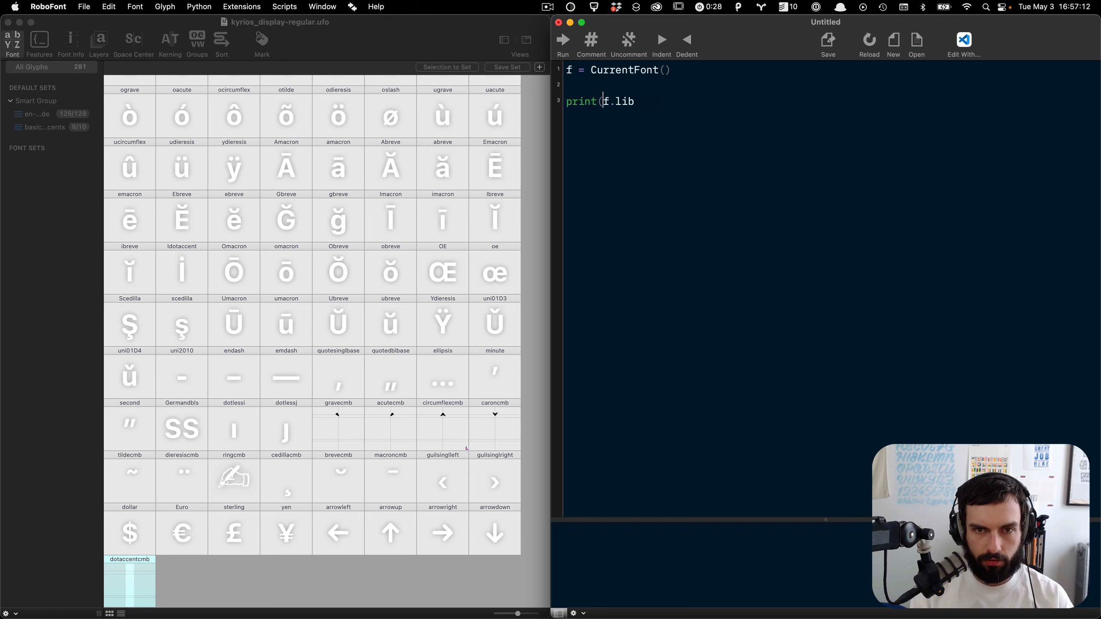
{"action": "type", "text": ")"}
Step: Add a line printing f.lib and run the script
{"action": "key", "text": "super+r"}
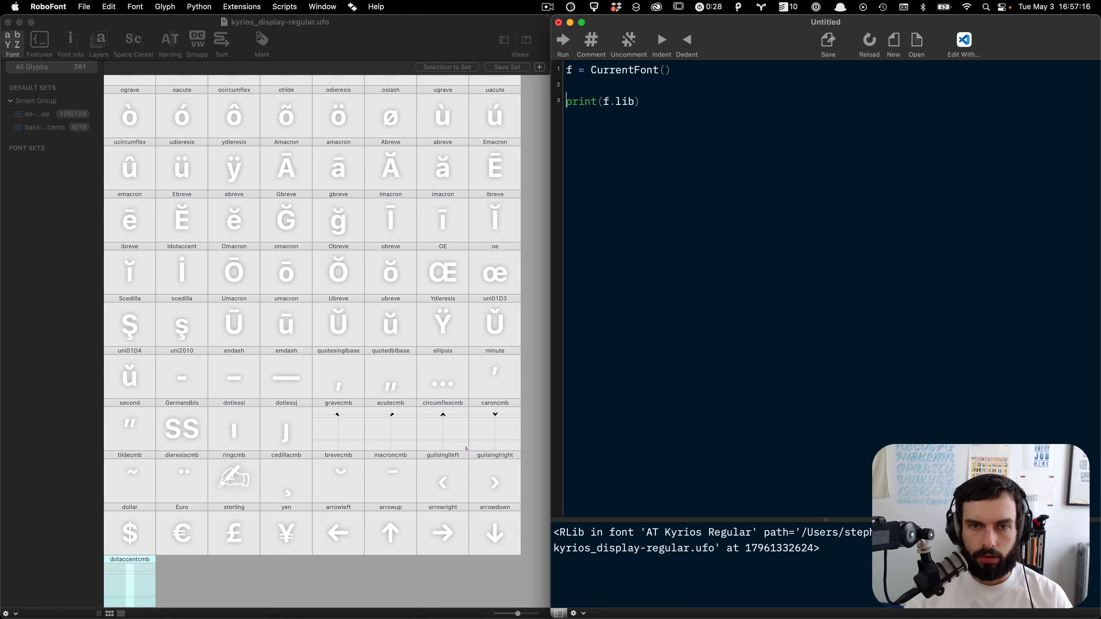
Step: Strip the print call from the script's last line, leaving just f.lib
{"action": "key", "text": "Delete"}
{"action": "key", "text": "Delete"}
{"action": "key", "text": "Delete"}
{"action": "key", "text": "Delete"}
{"action": "key", "text": "Delete"}
{"action": "key", "text": "Delete"}
{"action": "type", "text": ".app"}
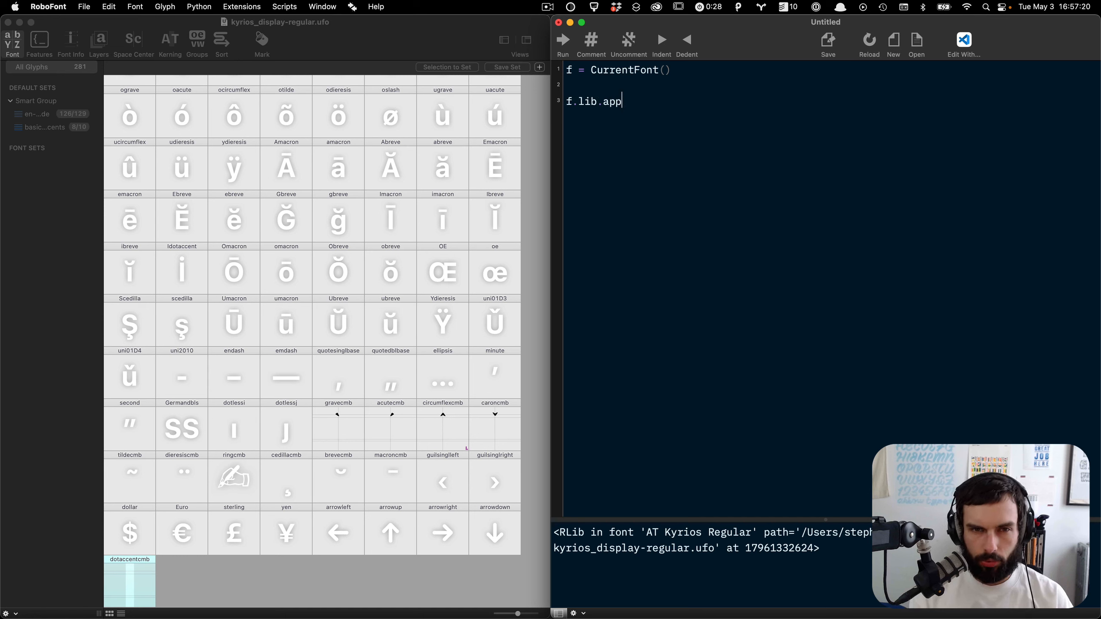
{"action": "key", "text": "BackSpace"}
{"action": "key", "text": "BackSpace"}
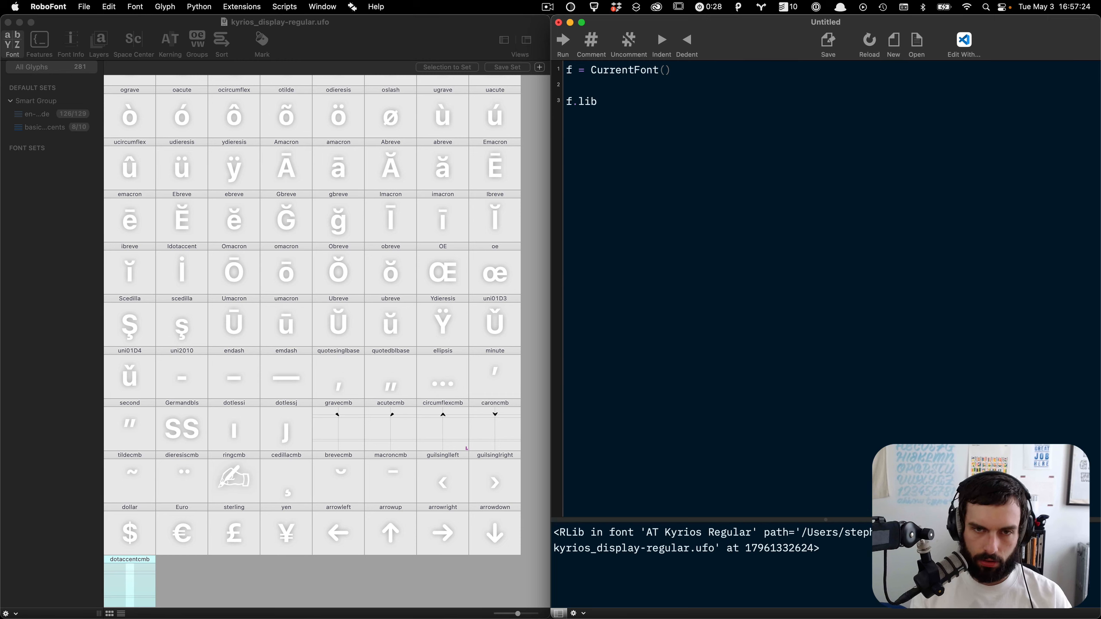
Step: Switch to the name-sans project window in the code editor and search its files for ufo2ft
{"action": "key", "text": "super+Tab"}
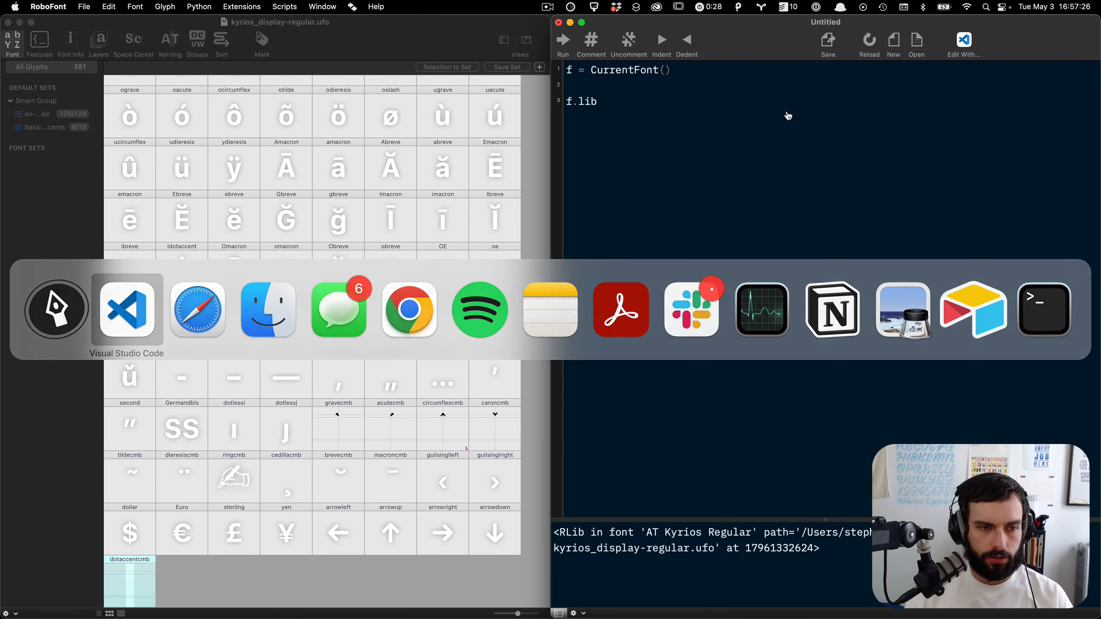
{"action": "key", "text": "ctrl+Down"}
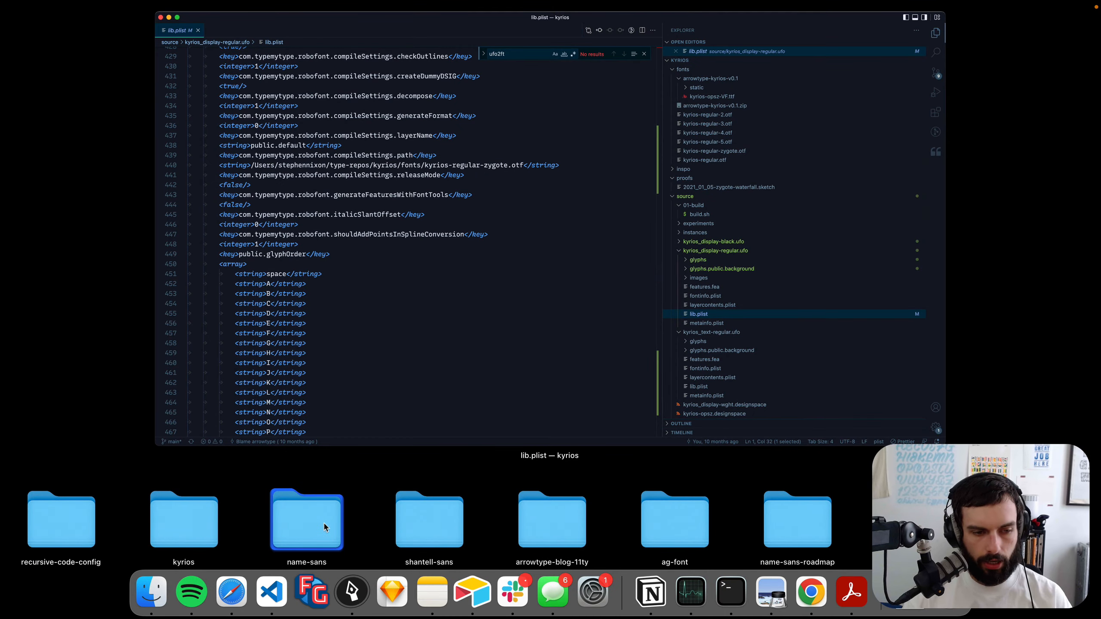
{"action": "left_click", "coordinate": [323, 522]}
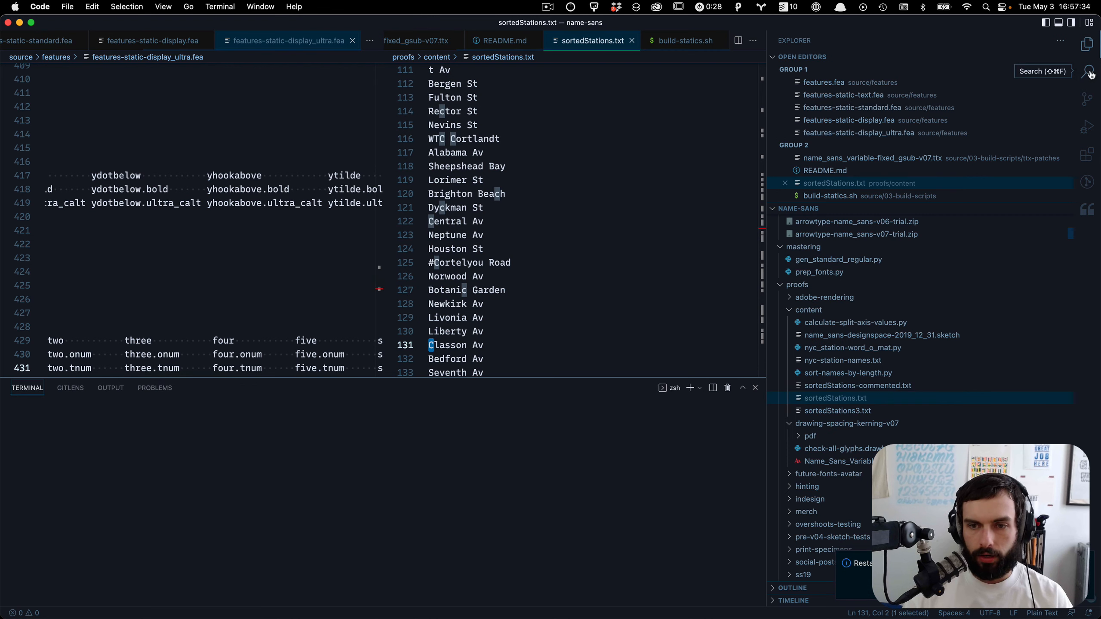
{"action": "scroll", "coordinate": [869, 370], "scroll_direction": "down", "scroll_amount": 10}
{"action": "scroll", "coordinate": [869, 369], "scroll_direction": "down", "scroll_amount": 5}
{"action": "scroll", "coordinate": [893, 365], "scroll_direction": "down", "scroll_amount": 3}
{"action": "key", "text": "super+shift+f"}
{"action": "type", "text": "uf"}
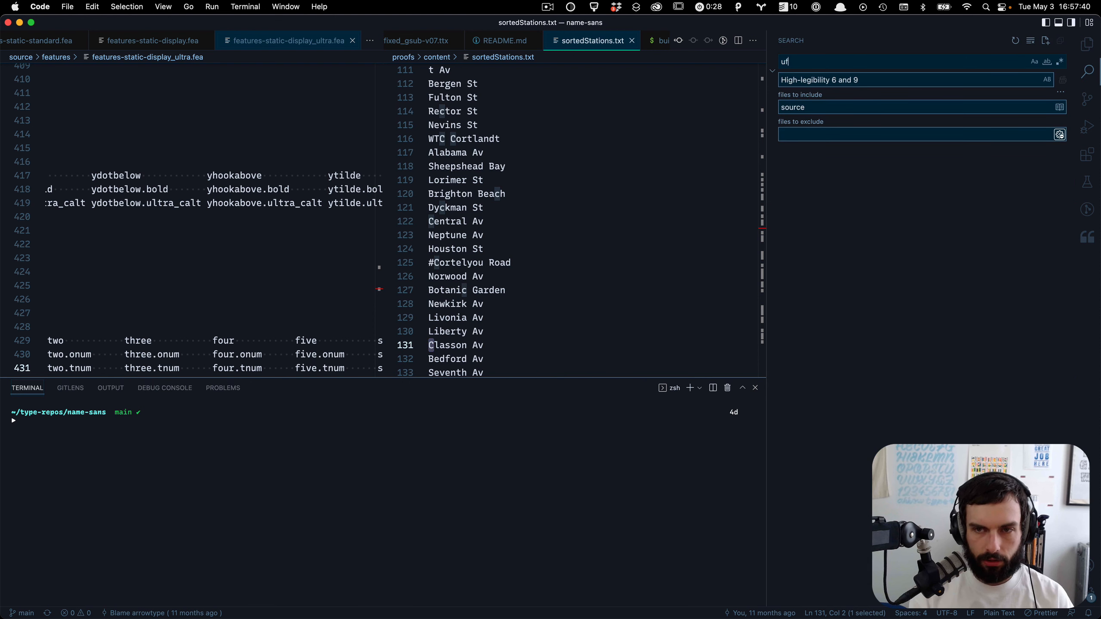
{"action": "type", "text": "o2ft"}
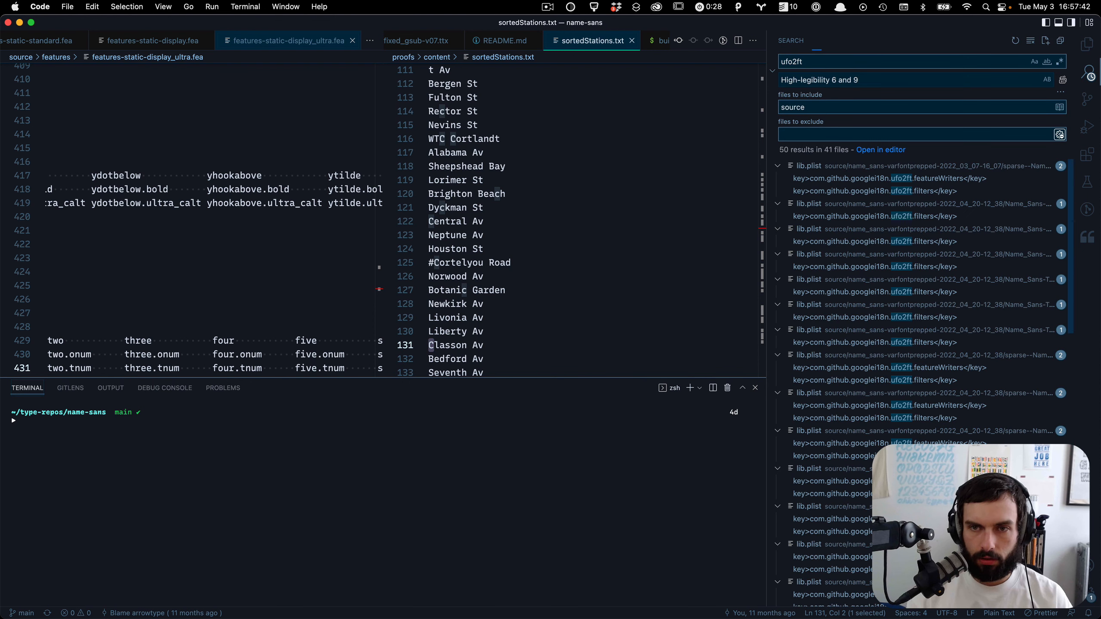
Step: Open a lib.plist search result containing the ufo2ft filters key and hide the sidebar
{"action": "key", "text": "Tab"}
{"action": "key", "text": "BackSpace"}
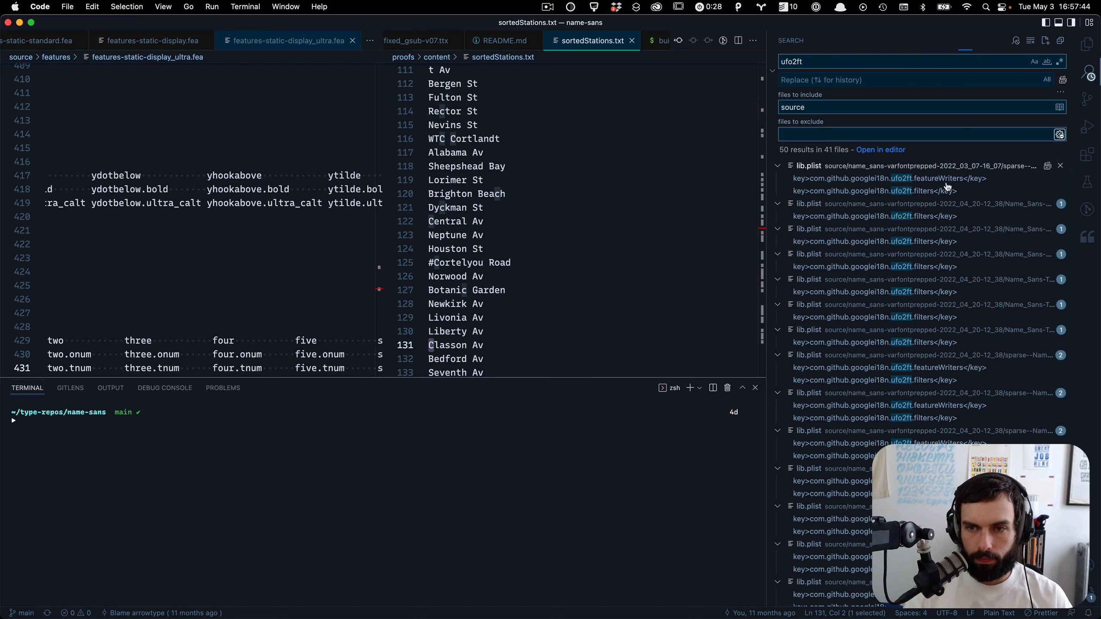
{"action": "left_click", "coordinate": [933, 179]}
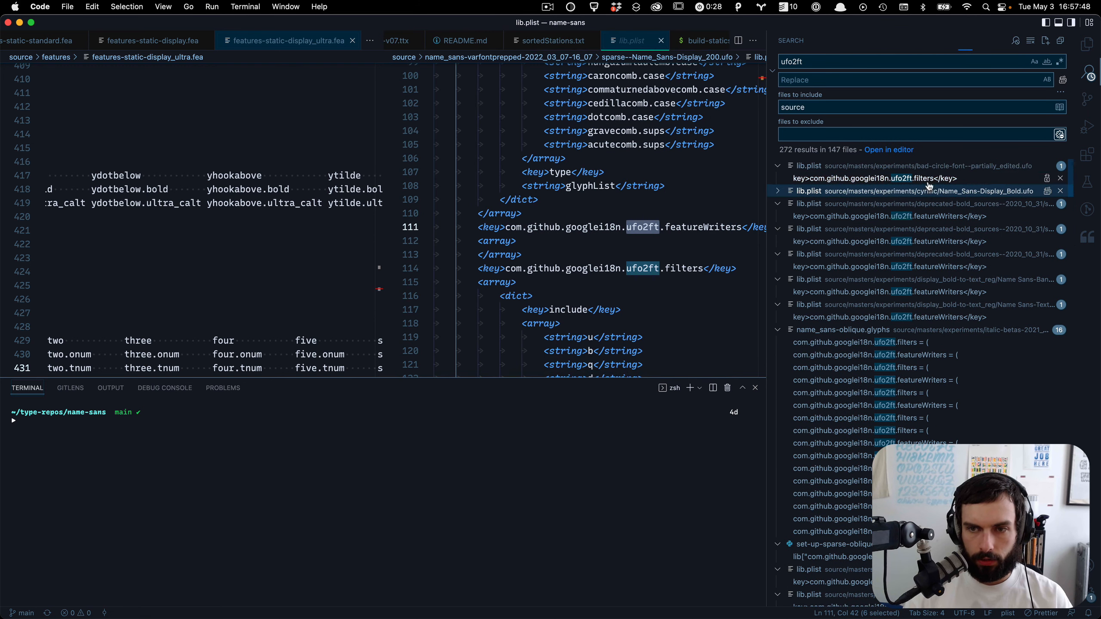
{"action": "left_click", "coordinate": [928, 182]}
{"action": "key", "text": "super+b"}
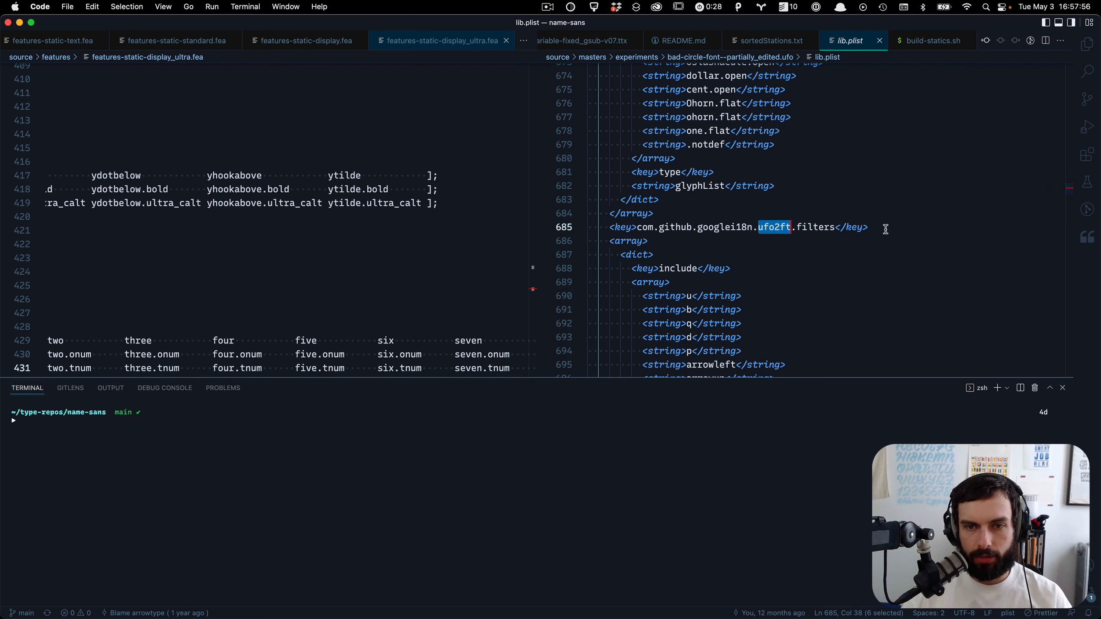
Step: Select the com.github.googlei18n.ufo2ft.filters key together with its entire filters array
{"action": "left_click_drag", "start_coordinate": [886, 233], "coordinate": [610, 229]}
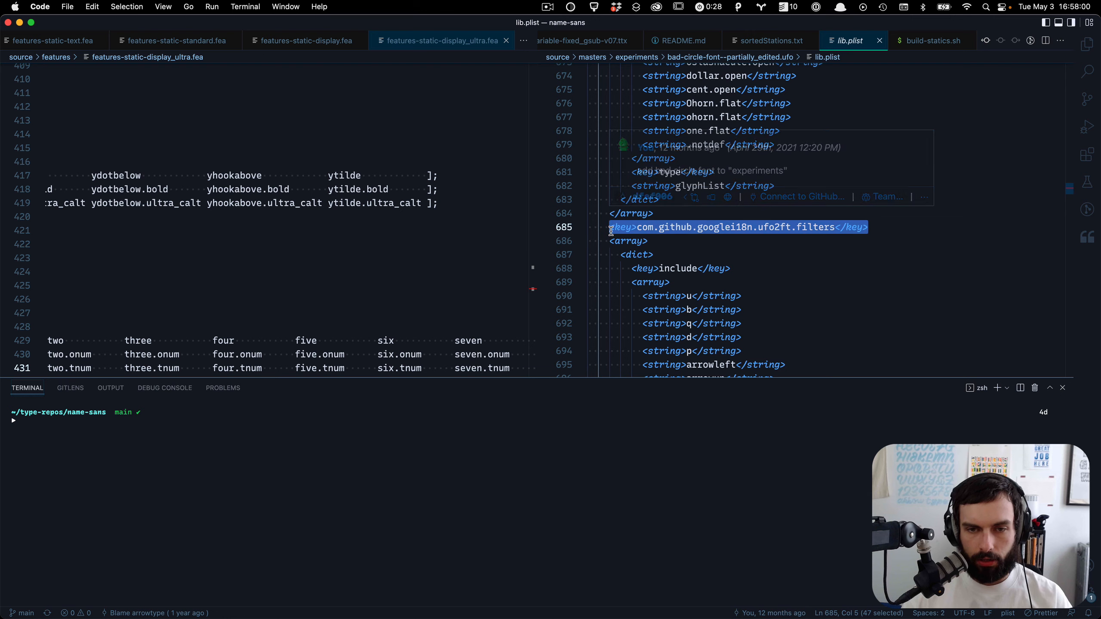
{"action": "scroll", "coordinate": [628, 208], "scroll_direction": "down", "scroll_amount": 6}
{"action": "scroll", "coordinate": [647, 182], "scroll_direction": "down", "scroll_amount": 5}
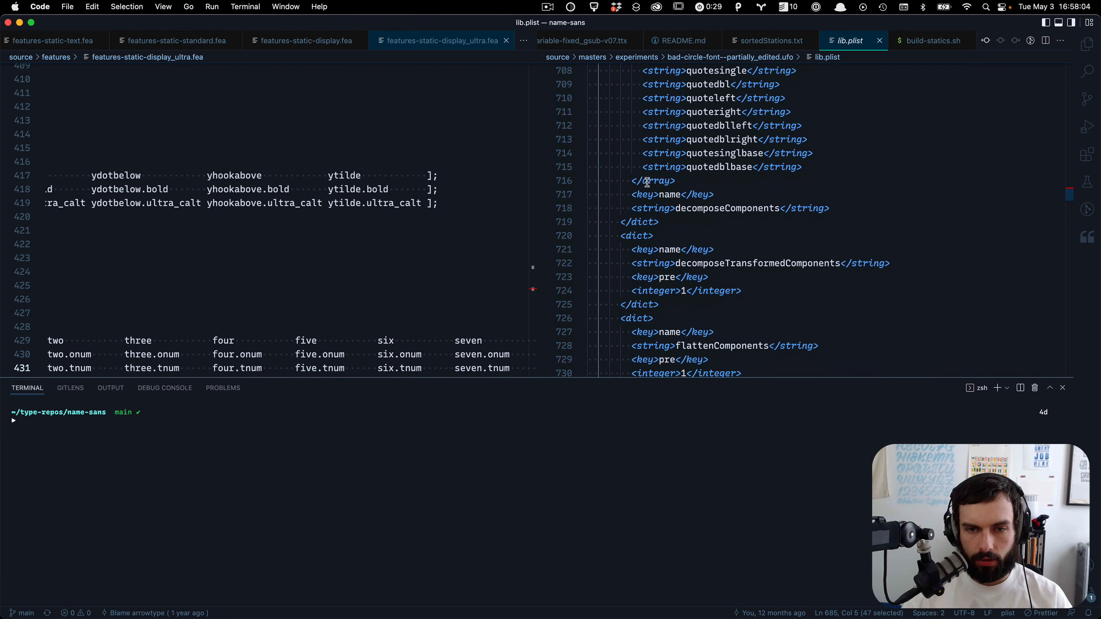
{"action": "scroll", "coordinate": [647, 182], "scroll_direction": "down", "scroll_amount": 3}
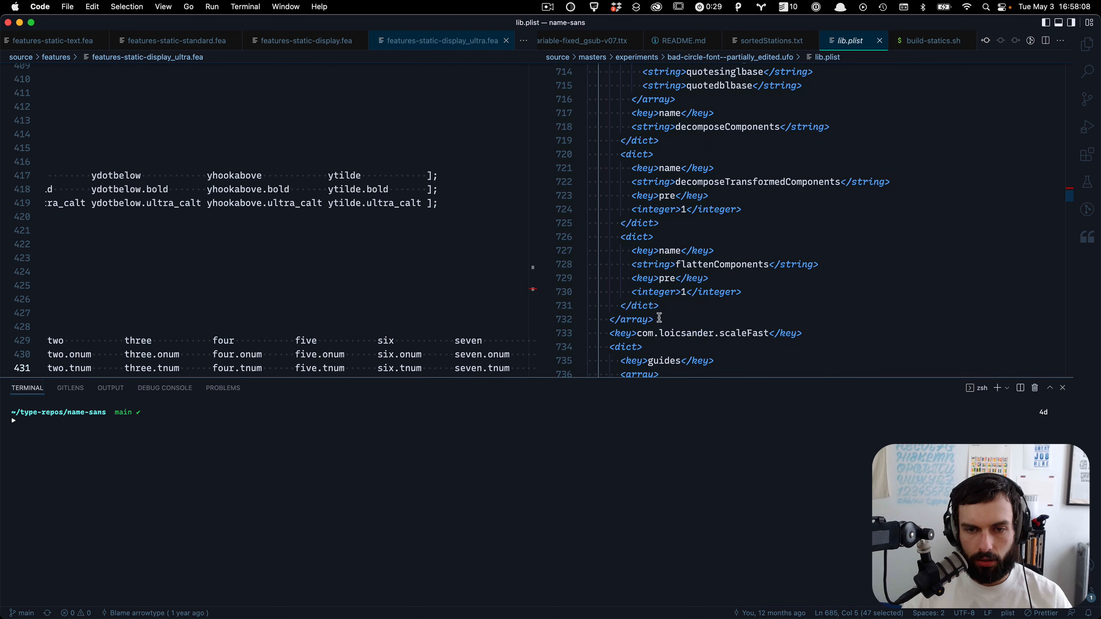
{"action": "left_click_drag", "start_coordinate": [656, 319], "coordinate": [613, 157]}
Step: Switch back to the Kyrios lib.plist and paste the filters block at the start of its top-level dict
{"action": "key", "text": "super+Tab"}
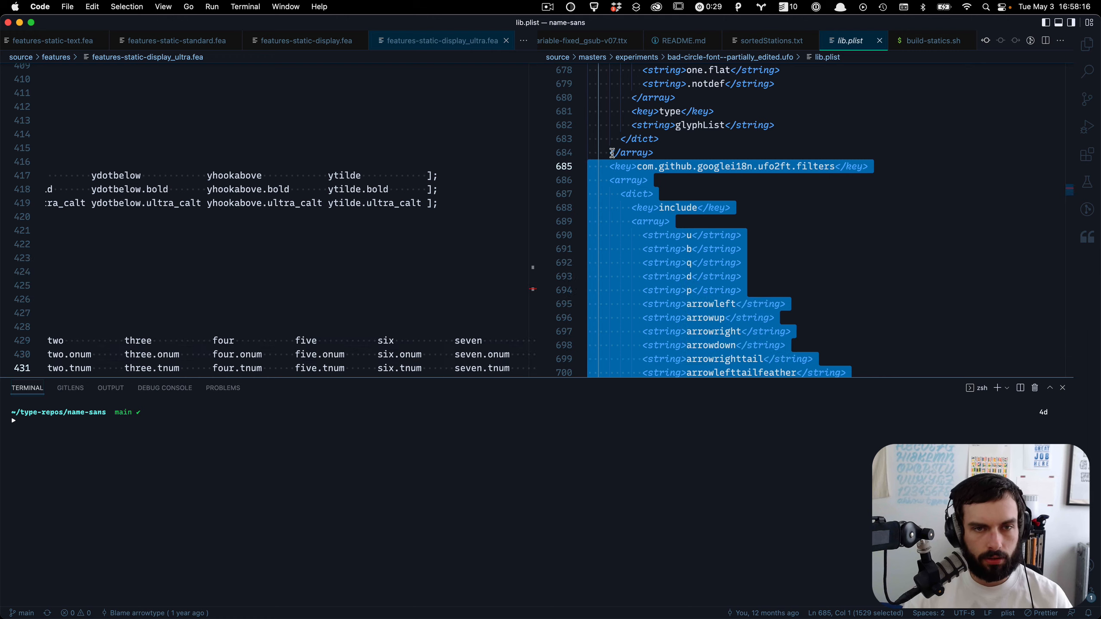
{"action": "key", "text": "super+Tab"}
{"action": "key", "text": "super+grave"}
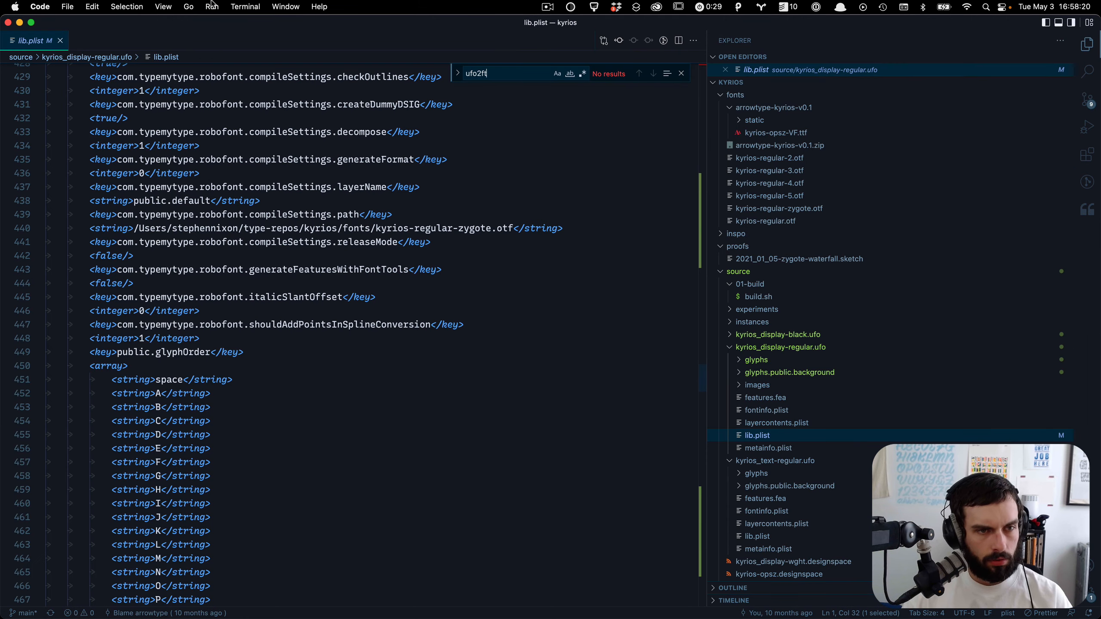
{"action": "scroll", "coordinate": [188, 164], "scroll_direction": "up", "scroll_amount": 20}
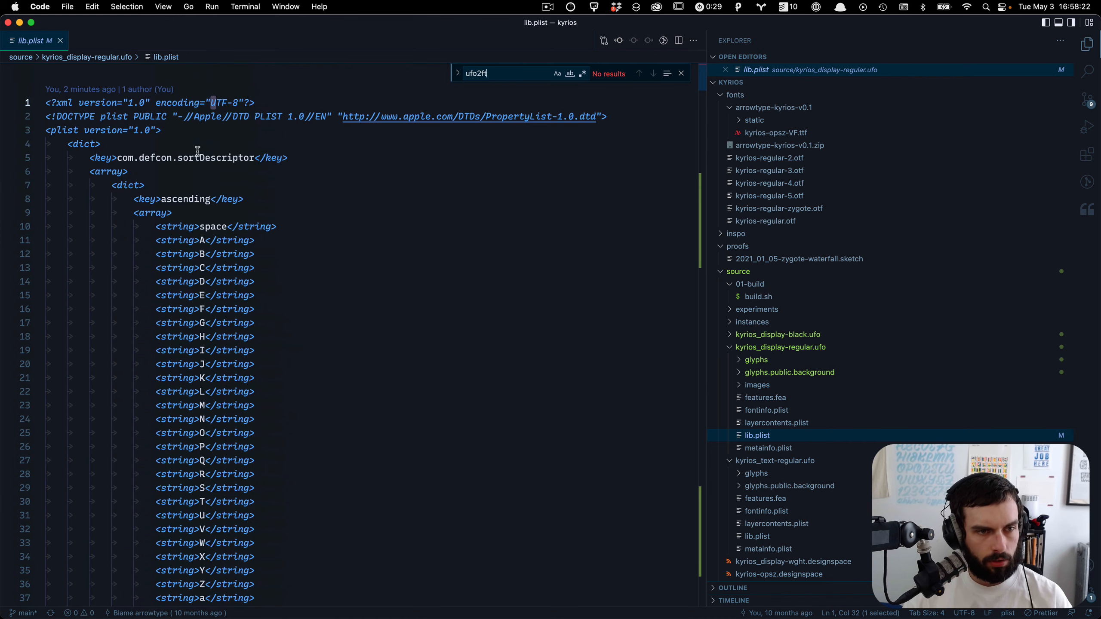
{"action": "left_click", "coordinate": [212, 140]}
{"action": "key", "text": "super+v"}
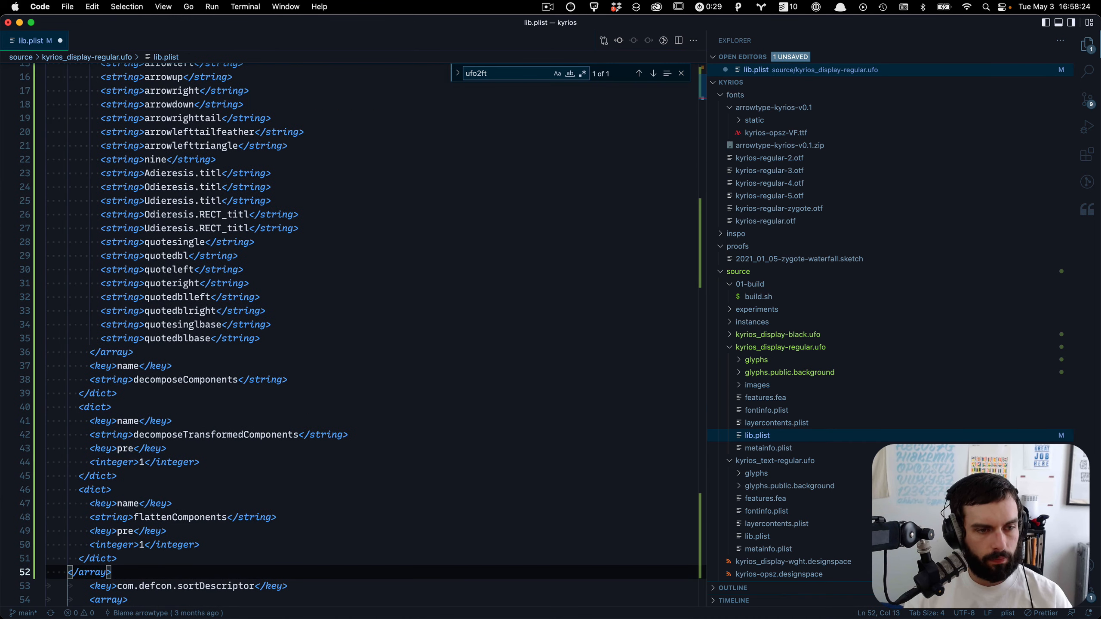
Step: Save the Kyrios lib.plist with the pasted ufo2ft filters
{"action": "scroll", "coordinate": [180, 432], "scroll_direction": "up", "scroll_amount": 5}
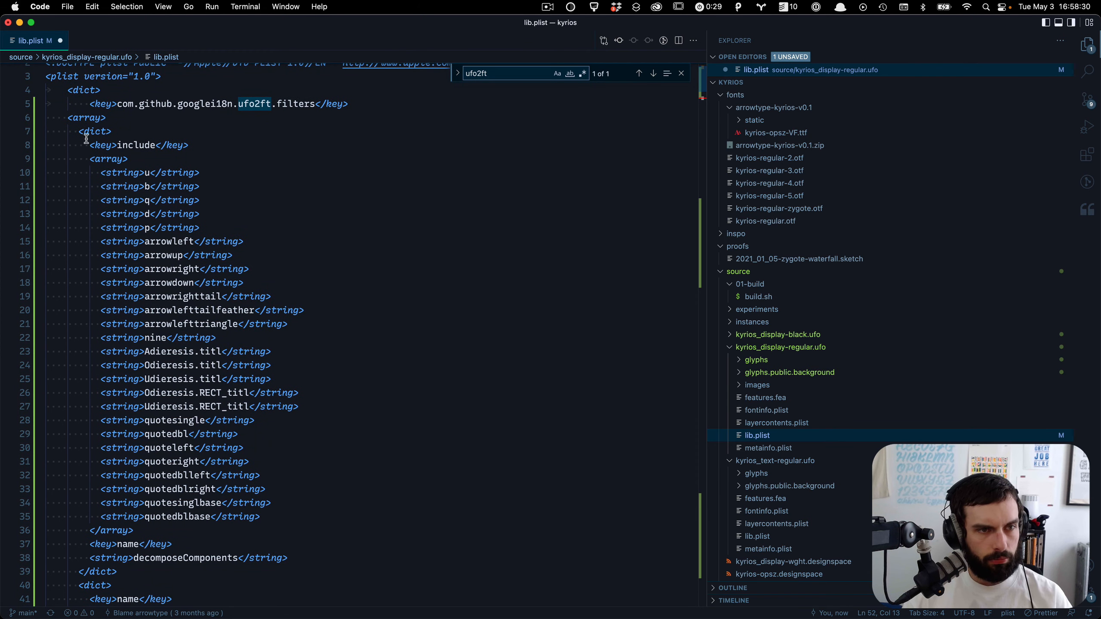
{"action": "left_click_drag", "start_coordinate": [79, 131], "coordinate": [216, 575]}
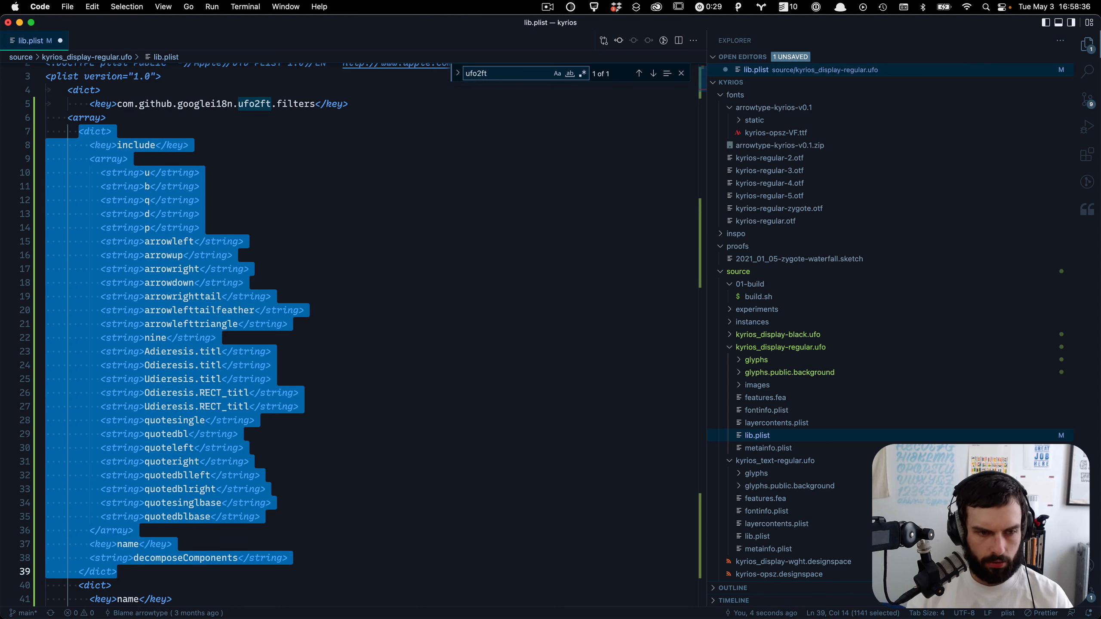
{"action": "left_click", "coordinate": [260, 250]}
{"action": "key", "text": "super+s"}
Step: Close lib.plist and reopen it from the kyrios_display-regular.ufo folder
{"action": "left_click", "coordinate": [124, 572]}
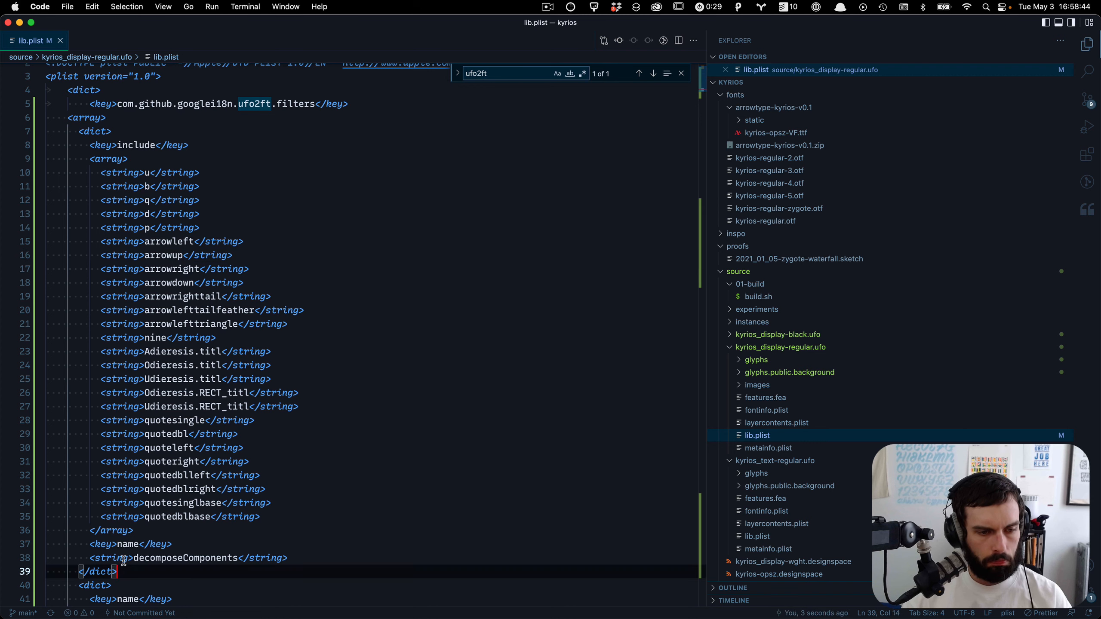
{"action": "left_click", "coordinate": [105, 485], "text": "shift"}
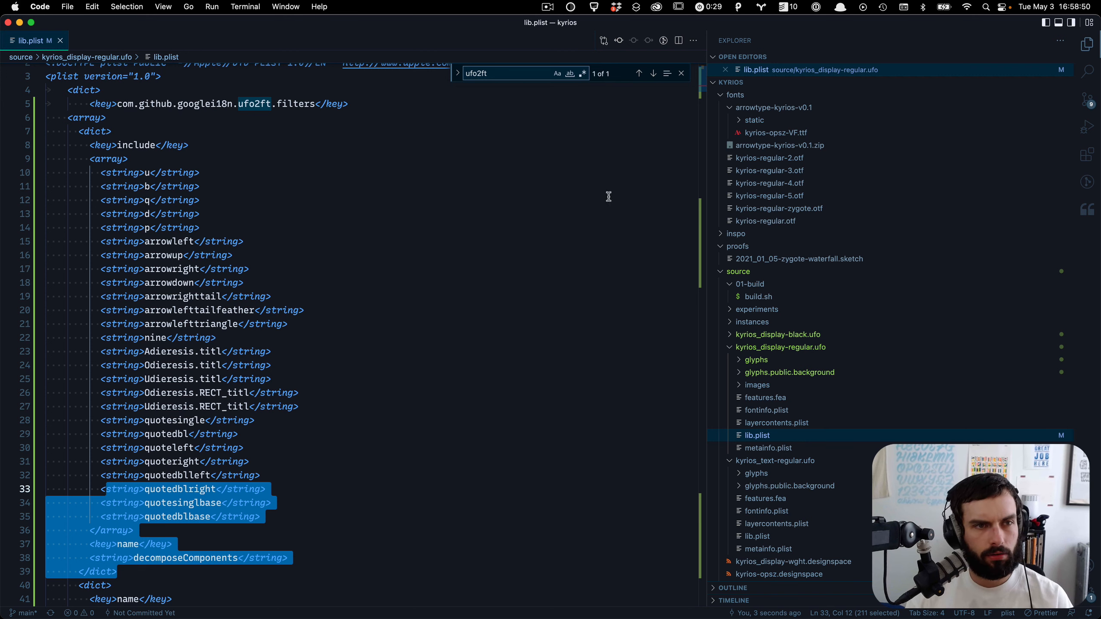
{"action": "key", "text": "Escape"}
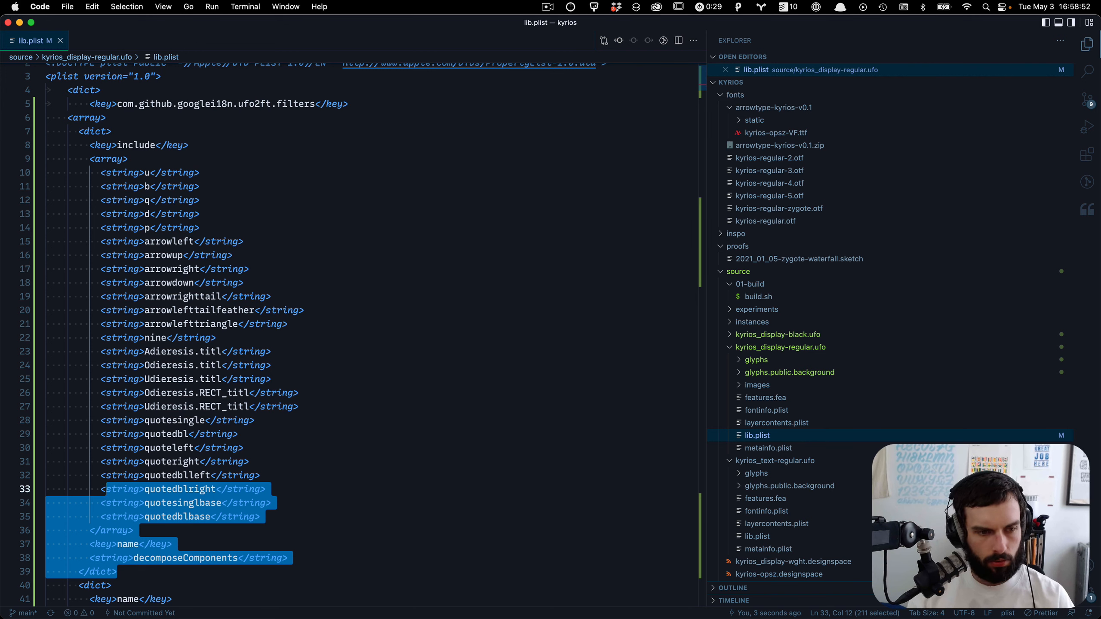
{"action": "key", "text": "super+w"}
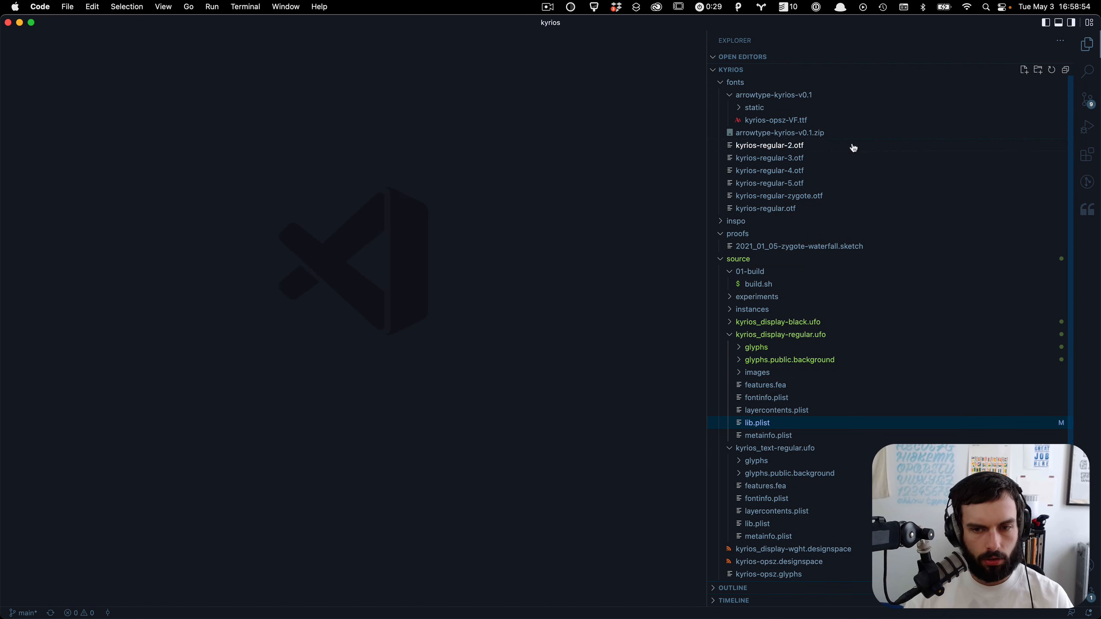
{"action": "left_click", "coordinate": [776, 421]}
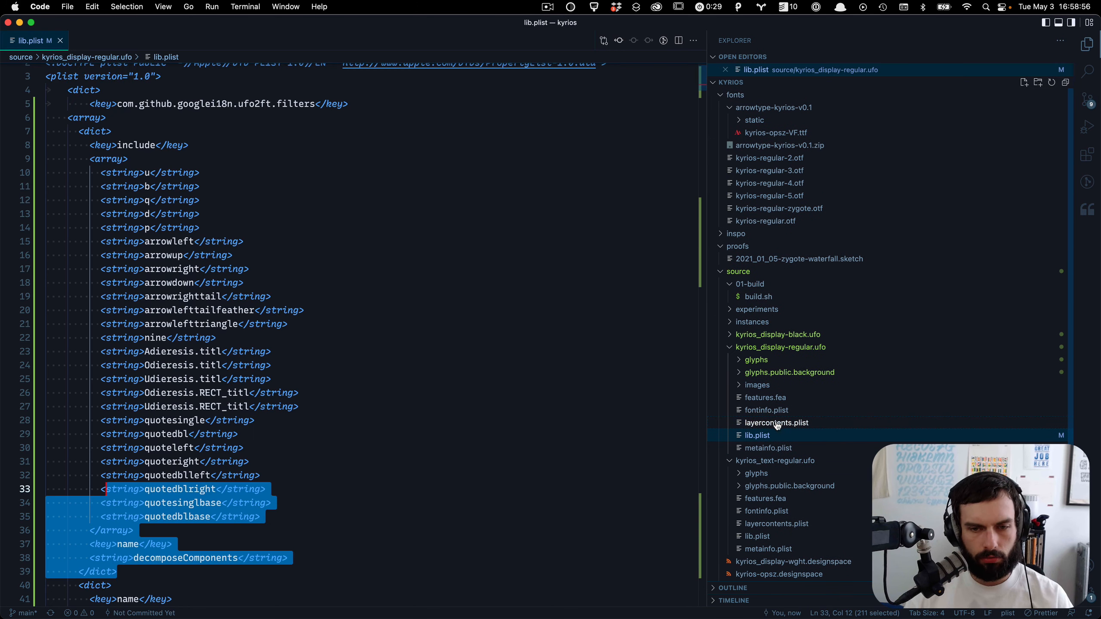
Step: Delete the first filter dict, the decomposeComponents entry with its include list, keeping decomposeTransformedComponents and flattenComponents
{"action": "left_click", "coordinate": [386, 501]}
{"action": "left_click", "coordinate": [145, 567]}
{"action": "key", "text": "BackSpace"}
{"action": "key", "text": "BackSpace"}
{"action": "key", "text": "BackSpace"}
{"action": "key", "text": "BackSpace"}
{"action": "key", "text": "BackSpace"}
{"action": "key", "text": "BackSpace"}
{"action": "key", "text": "BackSpace"}
{"action": "key", "text": "BackSpace"}
{"action": "key", "text": "BackSpace"}
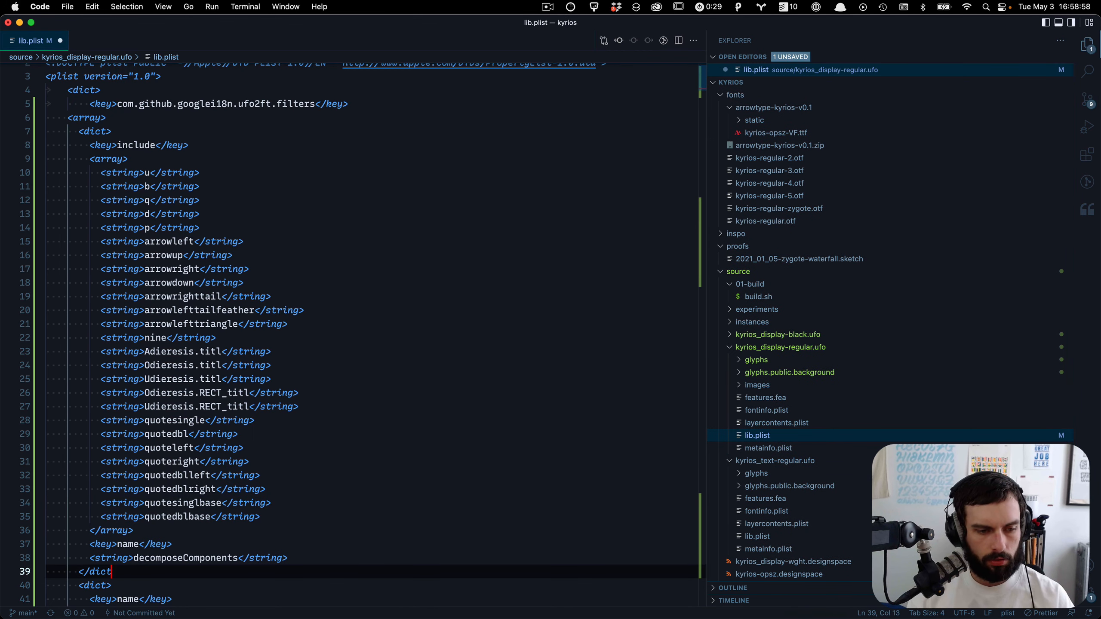
{"action": "key", "text": "shift+Up"}
{"action": "key", "text": "shift+Up"}
{"action": "key", "text": "shift+Up"}
{"action": "key", "text": "shift+Up"}
{"action": "key", "text": "shift+Up"}
{"action": "key", "text": "shift+Up"}
{"action": "key", "text": "shift+Up"}
{"action": "key", "text": "shift+Up"}
{"action": "key", "text": "shift+Up"}
{"action": "key", "text": "shift+Up"}
{"action": "key", "text": "shift+Up"}
{"action": "key", "text": "shift+Up"}
{"action": "key", "text": "shift+Up"}
{"action": "key", "text": "shift+Up"}
{"action": "key", "text": "shift+Up"}
{"action": "key", "text": "shift+Up"}
{"action": "key", "text": "shift+Up"}
{"action": "key", "text": "shift+Up"}
{"action": "key", "text": "shift+Up"}
{"action": "key", "text": "shift+Up"}
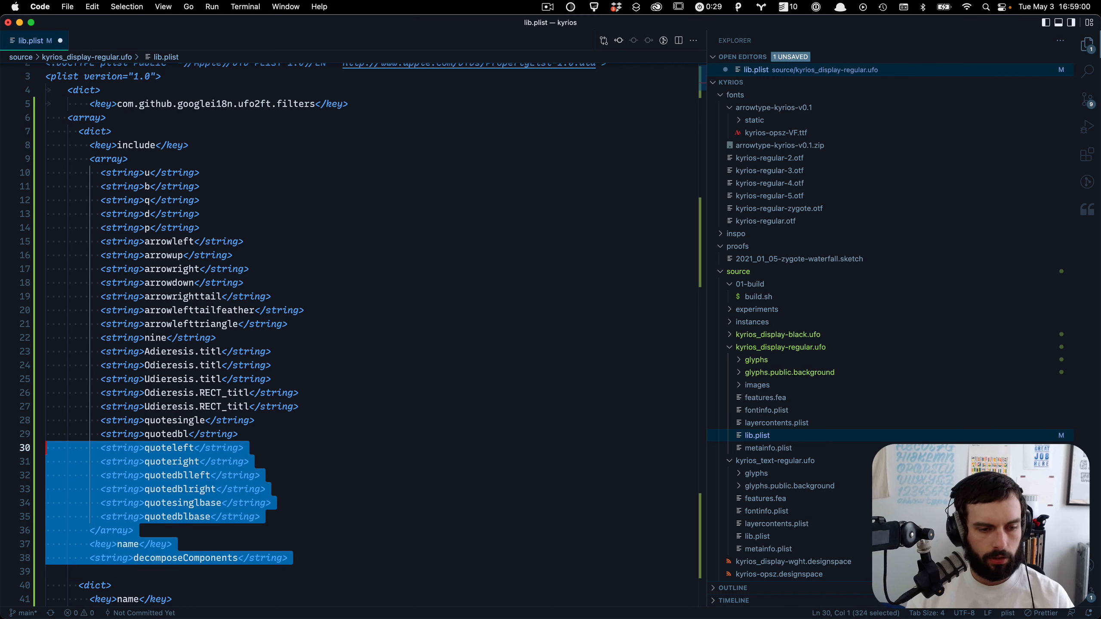
{"action": "key", "text": "shift+Up"}
{"action": "key", "text": "shift+Up"}
{"action": "key", "text": "shift+Up"}
{"action": "key", "text": "shift+Up"}
{"action": "key", "text": "shift+Up"}
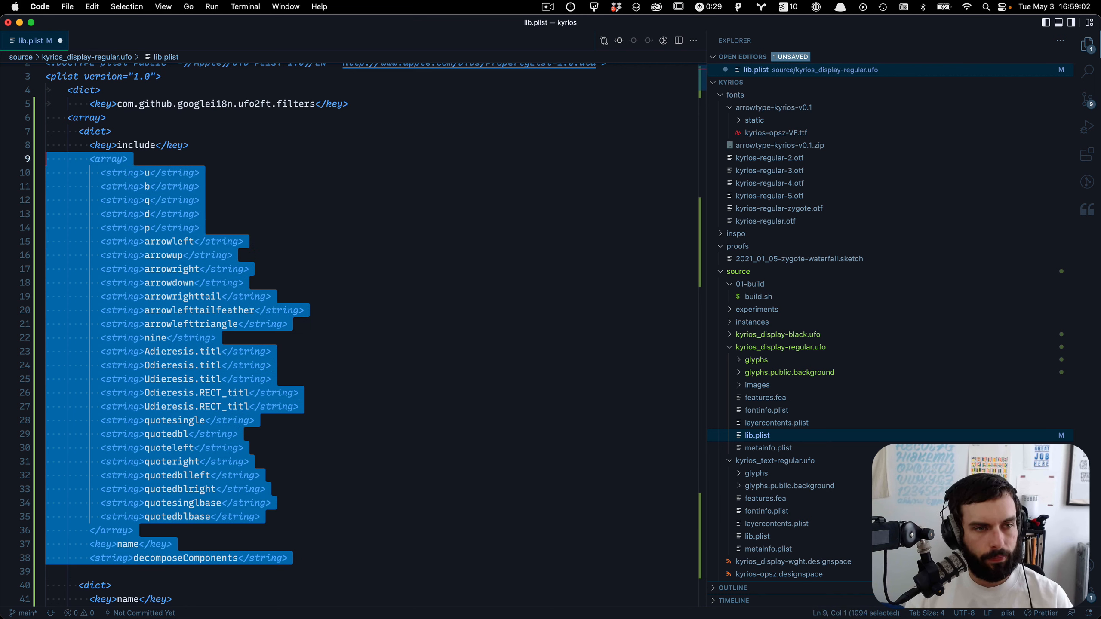
{"action": "key", "text": "shift+Up"}
{"action": "key", "text": "BackSpace"}
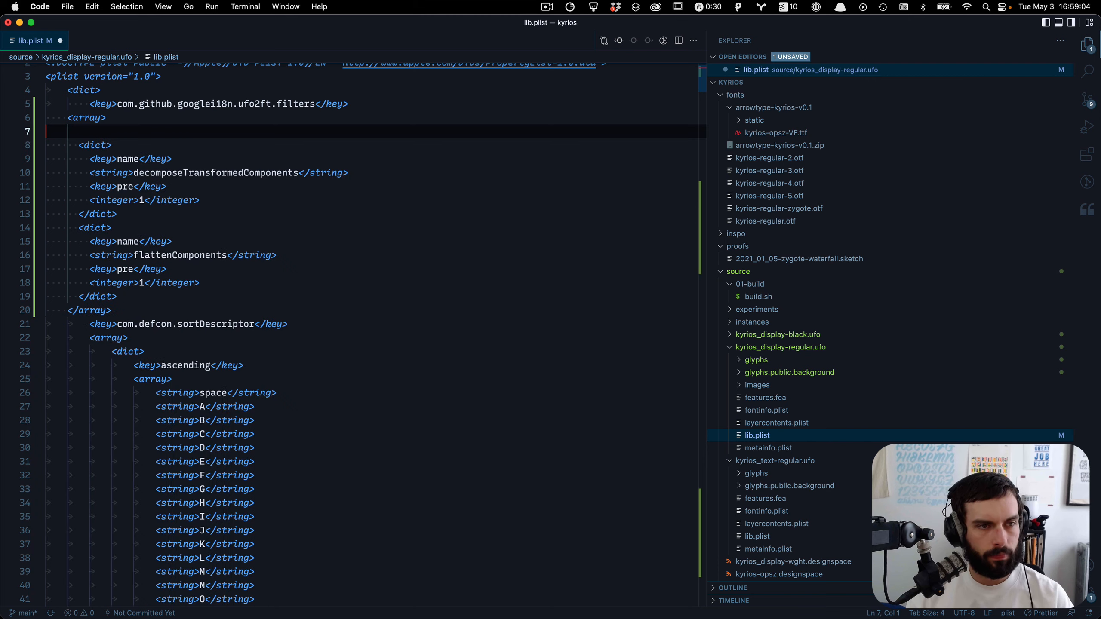
Step: Delete the blank line at the start of the filters array and save lib.plist
{"action": "key", "text": "Delete"}
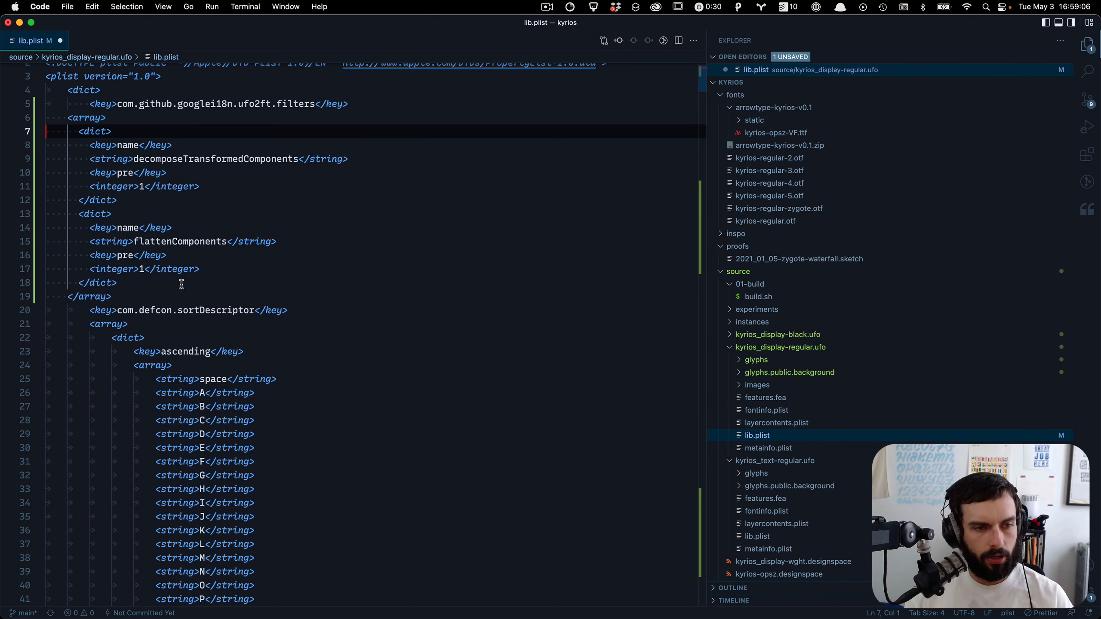
{"action": "key", "text": "super+s"}
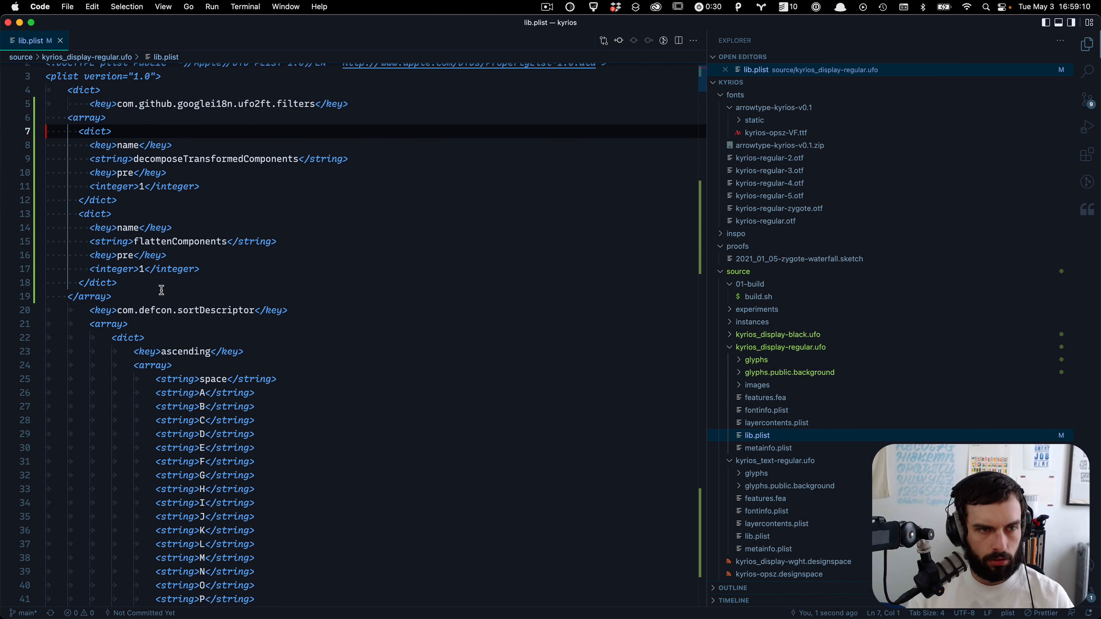
Step: Run the command to convert the file's indentation to spaces
{"action": "key", "text": "super+shift+p"}
{"action": "type", "text": "tab"}
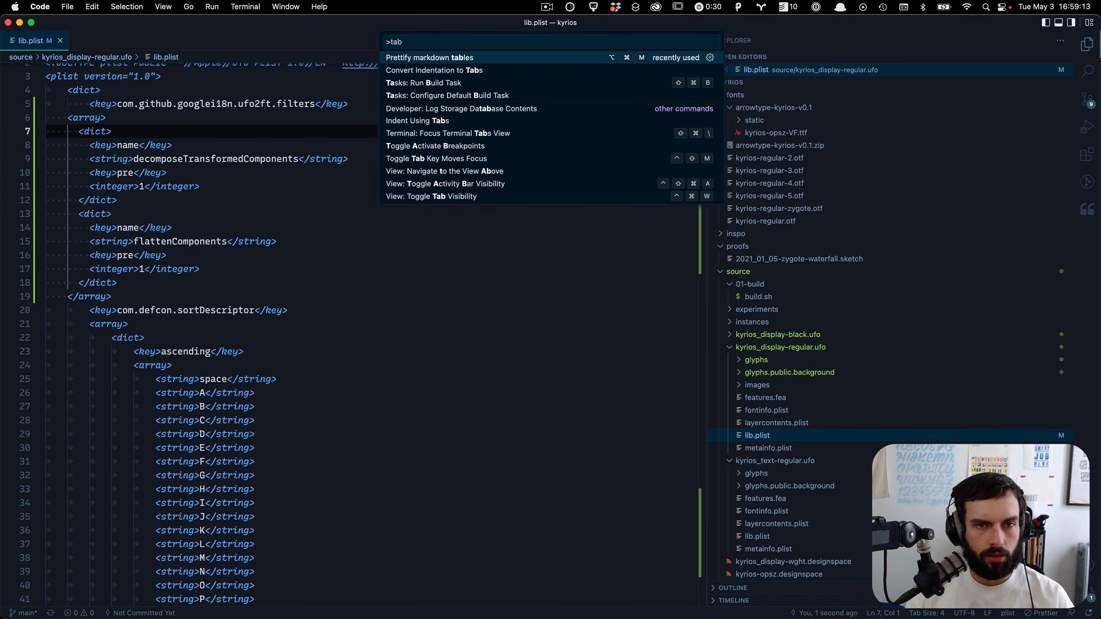
{"action": "key", "text": "Down"}
{"action": "key", "text": "Return"}
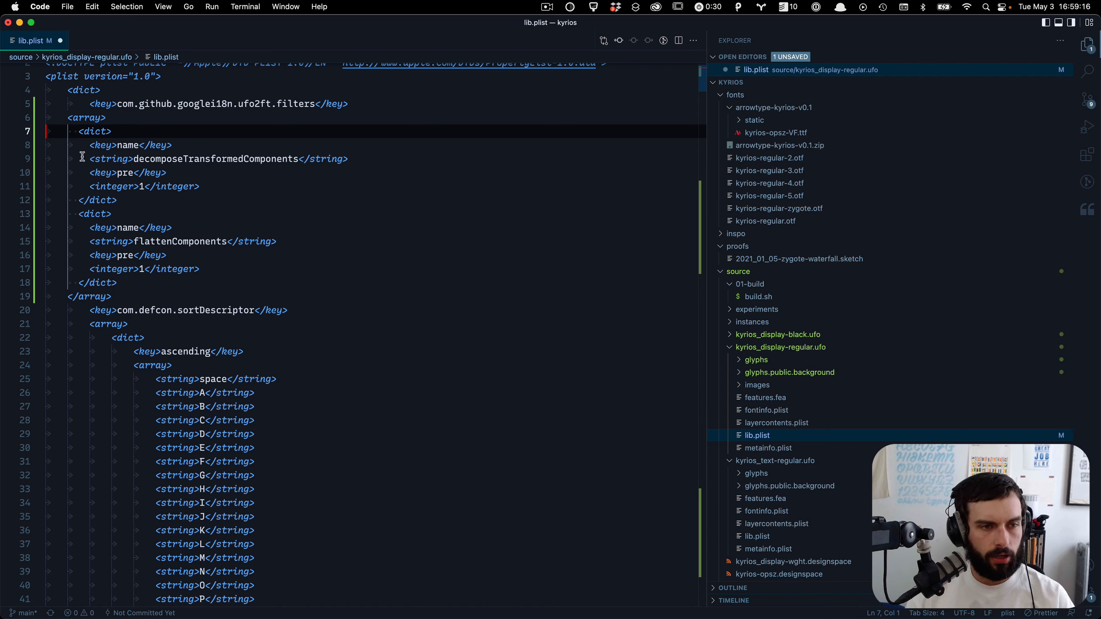
Step: Outdent the opening and closing dict tags of the filter entries and save the file
{"action": "left_click", "coordinate": [80, 200]}
{"action": "key", "text": "super+alt+Down"}
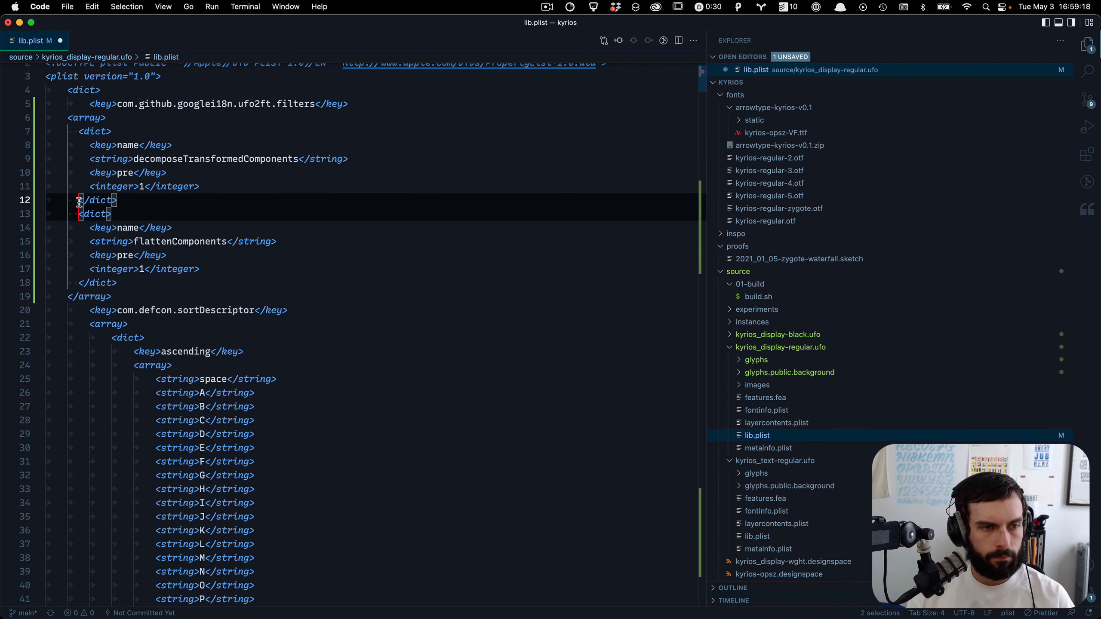
{"action": "key", "text": "BackSpace"}
{"action": "key", "text": "Escape"}
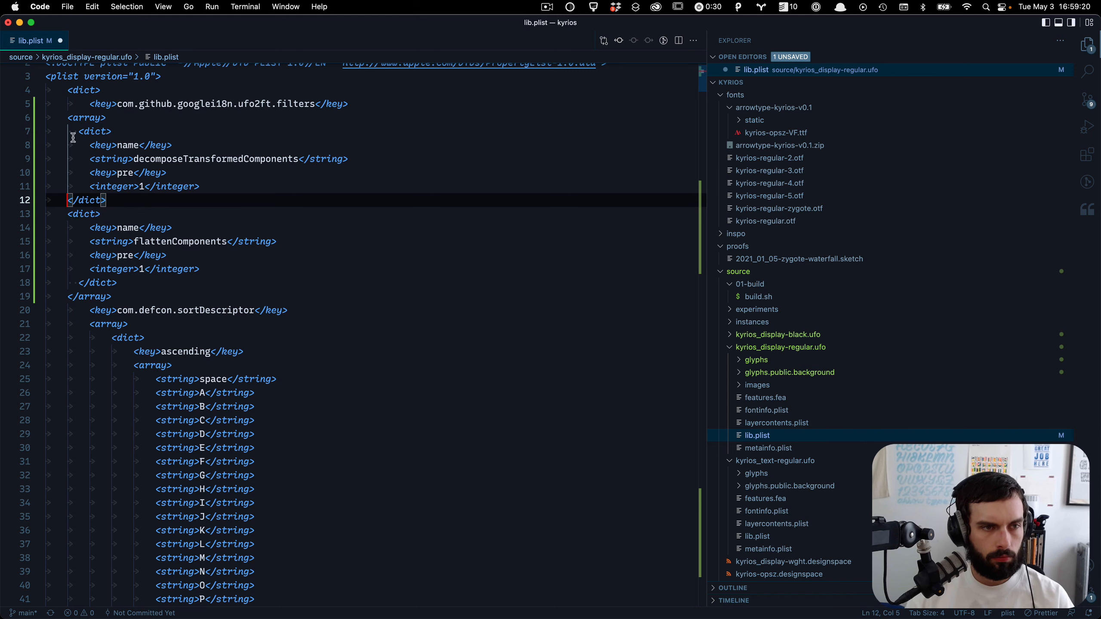
{"action": "left_click", "coordinate": [76, 135]}
{"action": "key", "text": "BackSpace"}
{"action": "key", "text": "BackSpace"}
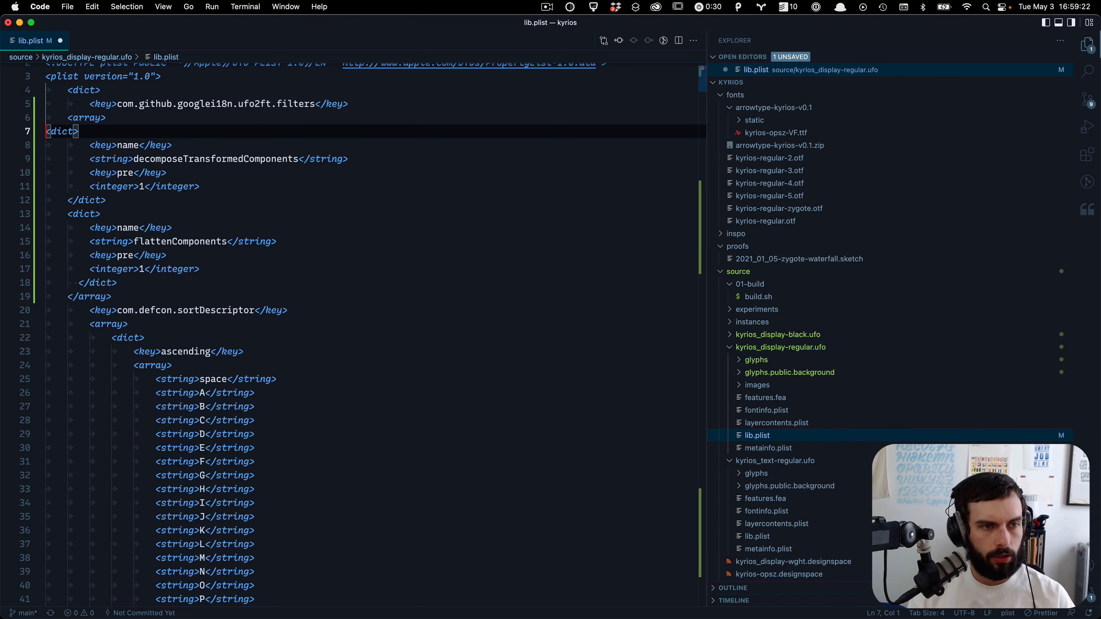
{"action": "key", "text": "Tab"}
{"action": "key", "text": "super+s"}
{"action": "scroll", "coordinate": [216, 117], "scroll_direction": "up", "scroll_amount": 2}
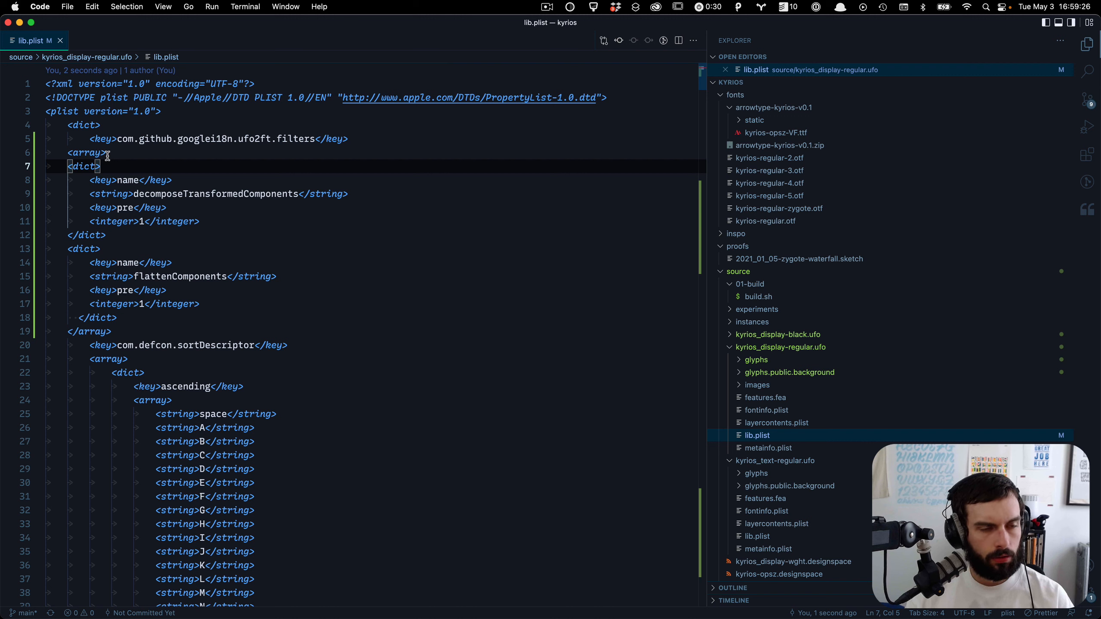
Step: Indent the filters array and both filter dicts one level deeper
{"action": "key", "text": "Up"}
{"action": "key", "text": "shift+Down"}
{"action": "key", "text": "shift+Down"}
{"action": "key", "text": "shift+Down"}
{"action": "key", "text": "shift+Down"}
{"action": "key", "text": "shift+Down"}
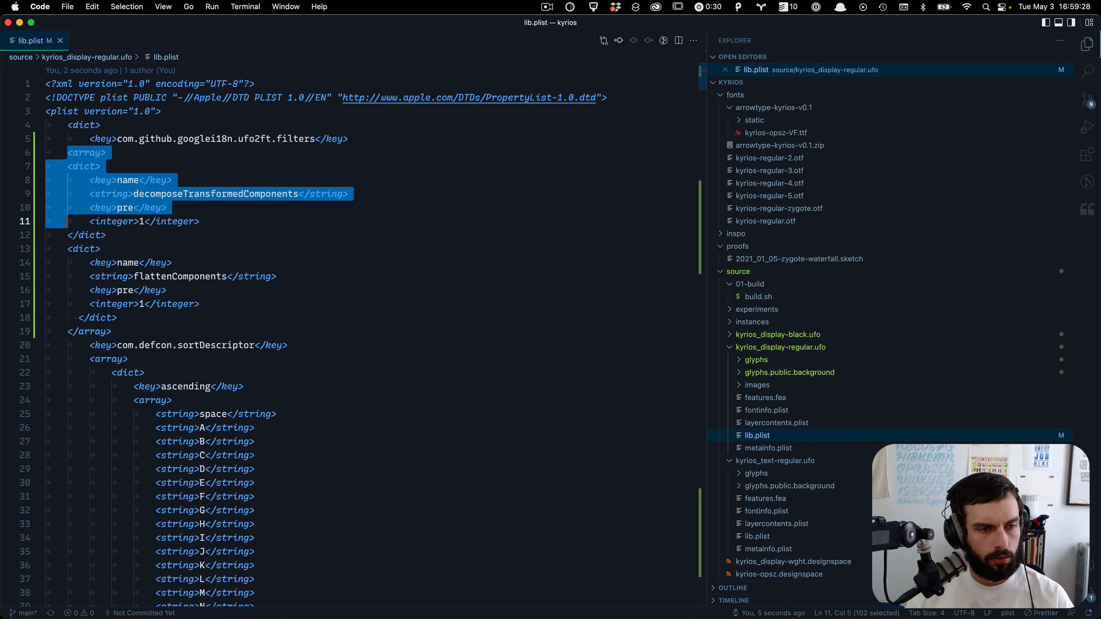
{"action": "key", "text": "shift+Down"}
{"action": "key", "text": "shift+Down"}
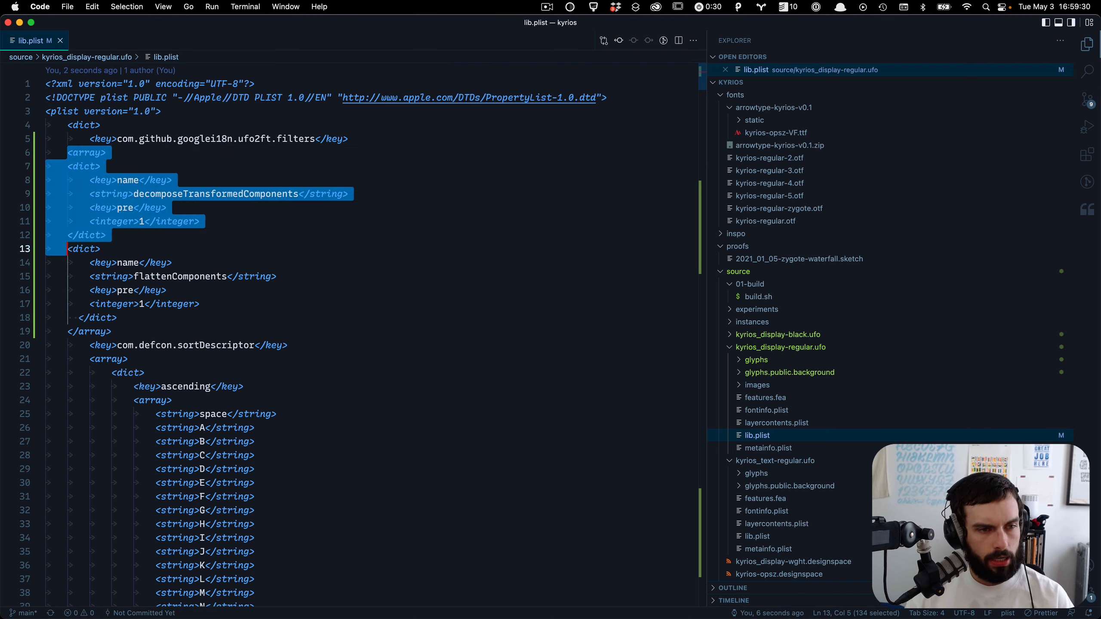
{"action": "key", "text": "Tab"}
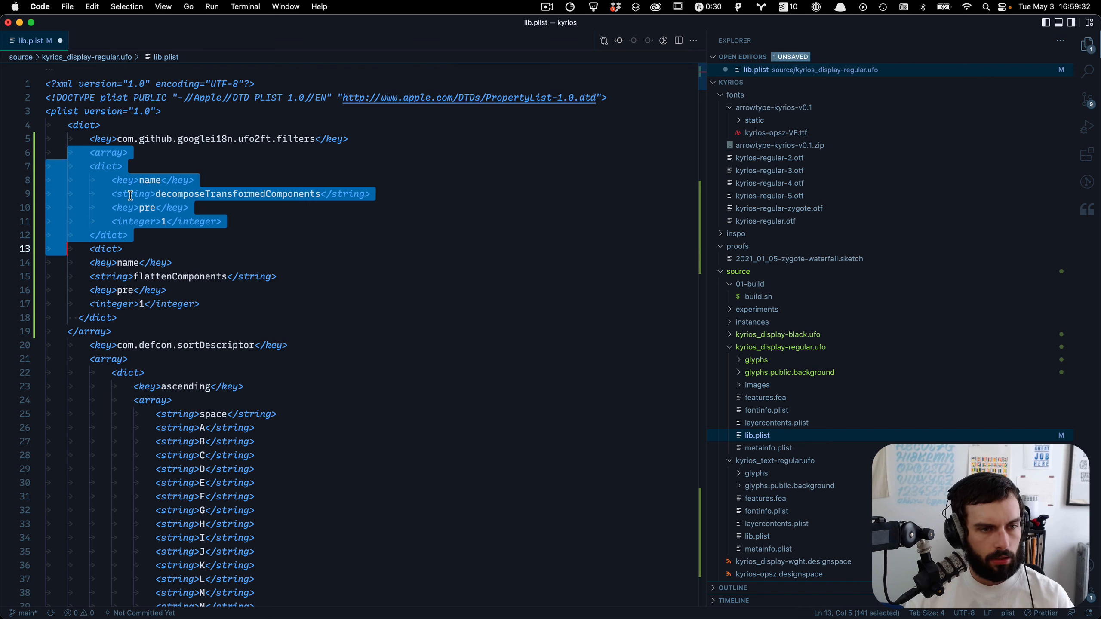
{"action": "left_click", "coordinate": [203, 302]}
{"action": "key", "text": "Down"}
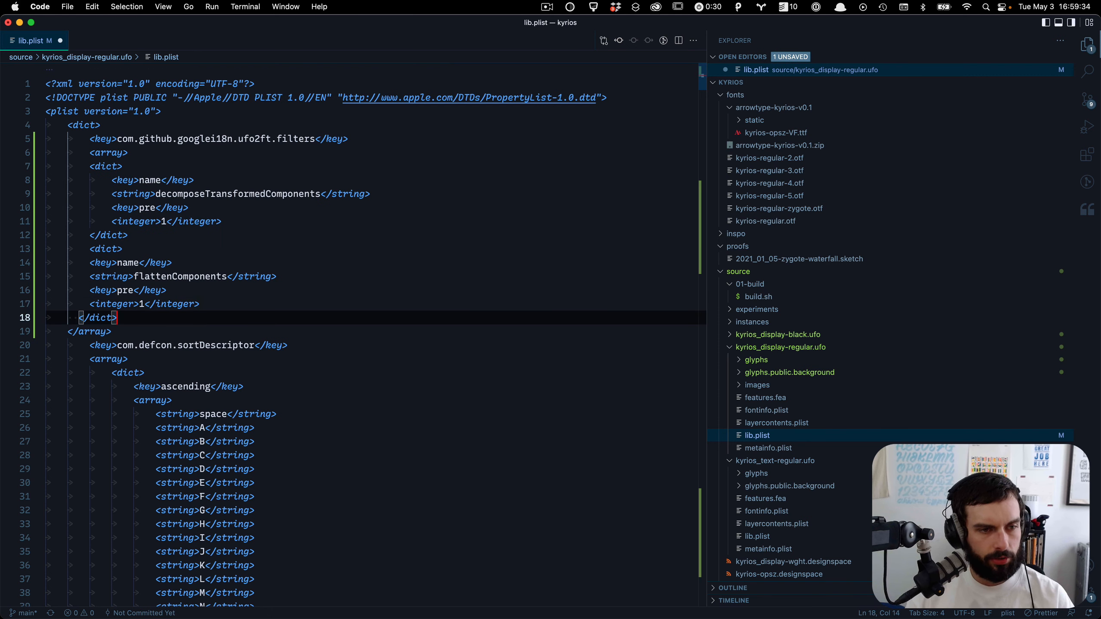
{"action": "key", "text": "shift+Up"}
{"action": "key", "text": "shift+Up"}
{"action": "key", "text": "shift+Up"}
{"action": "key", "text": "shift+Up"}
{"action": "key", "text": "Tab"}
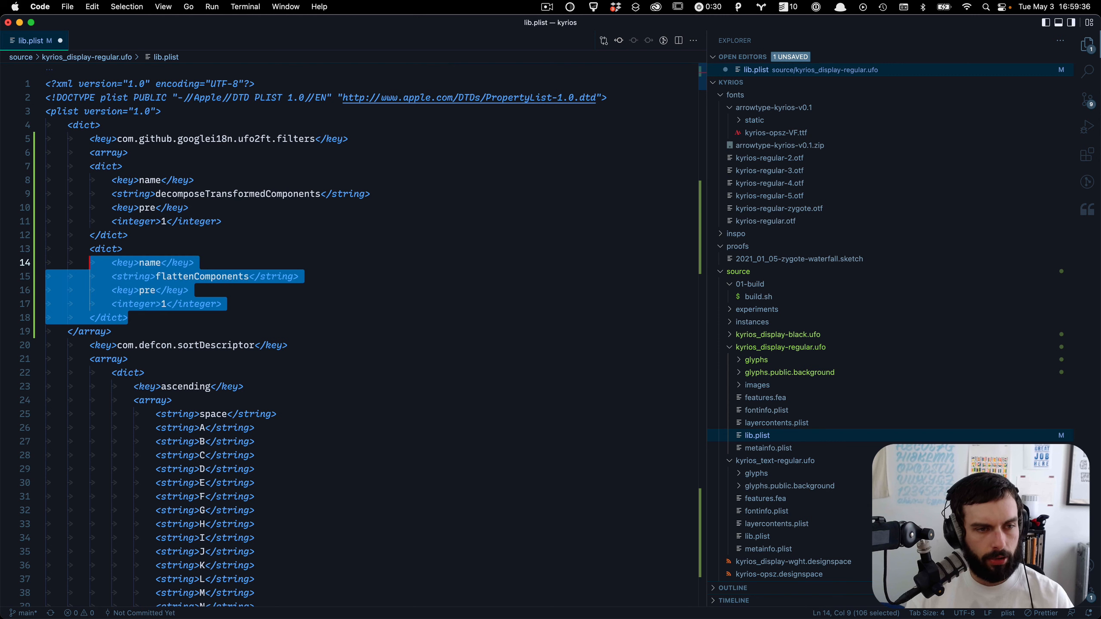
Step: Add a closing </dict> line after the flattenComponents dict
{"action": "key", "text": "Right"}
{"action": "key", "text": "Return"}
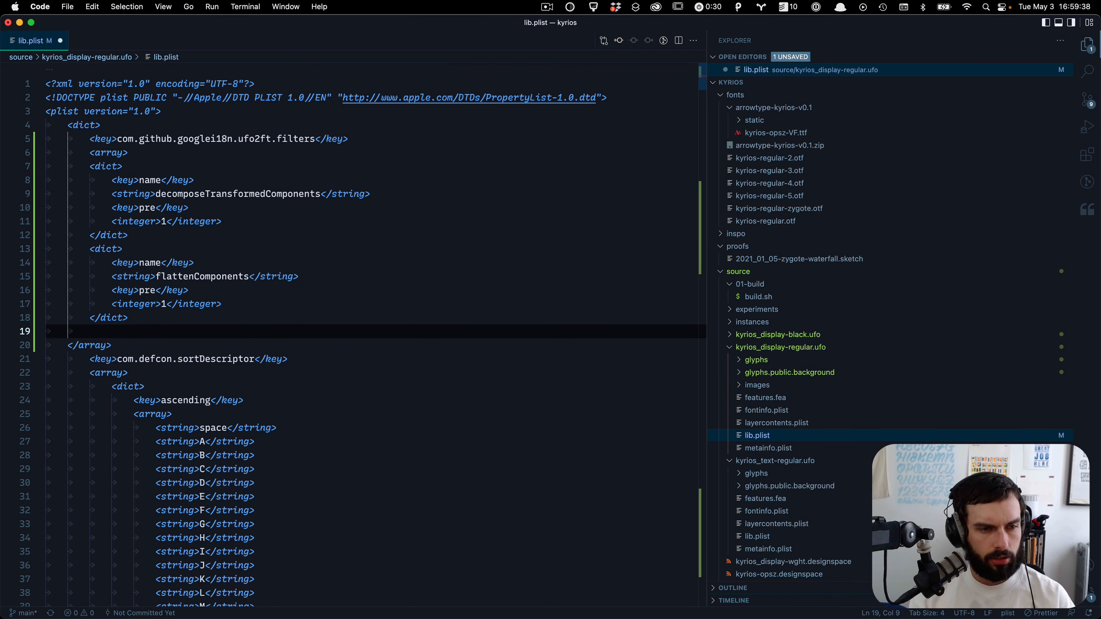
{"action": "key", "text": "Up"}
{"action": "key", "text": "shift+alt+Down"}
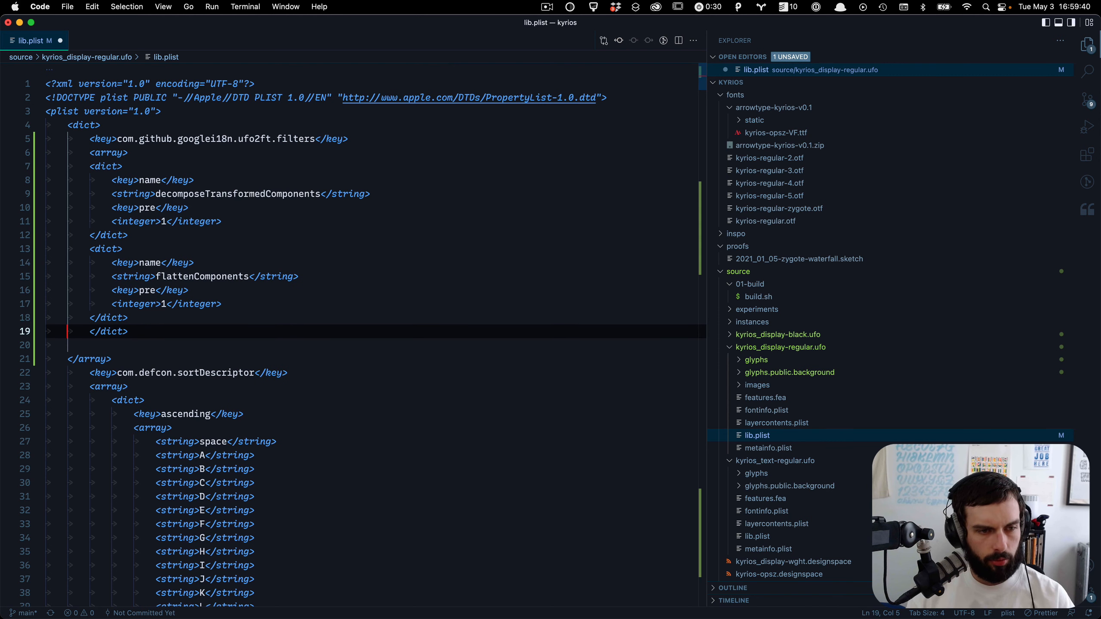
{"action": "key", "text": "shift+Tab"}
{"action": "key", "text": "Down"}
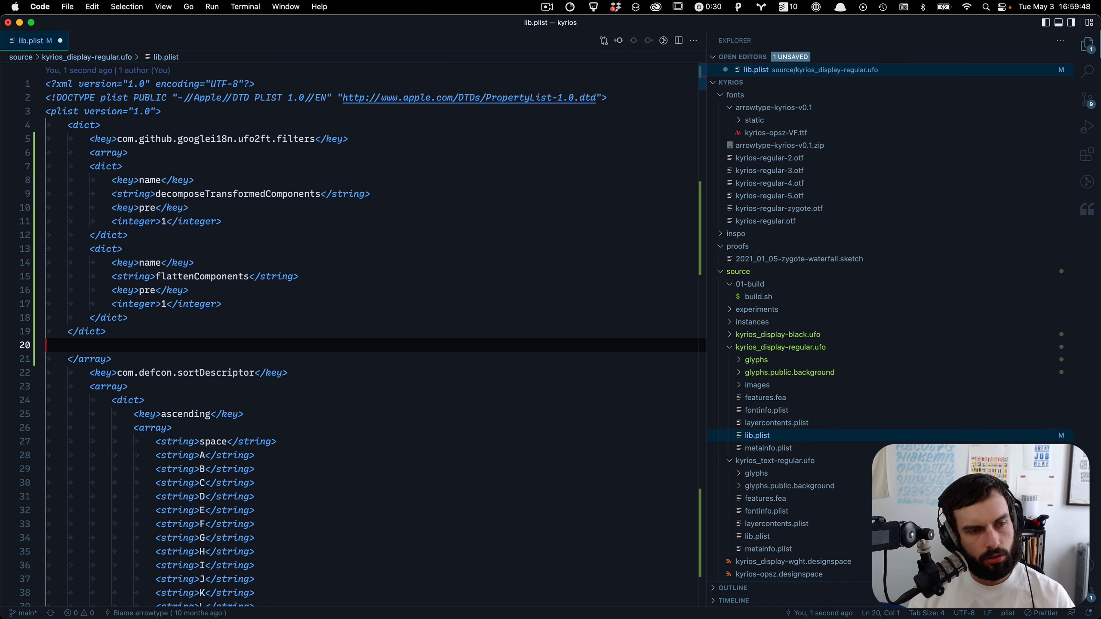
Step: Compare against the ufo2ft filters block in the name-sans lib.plist
{"action": "key", "text": "super+grave"}
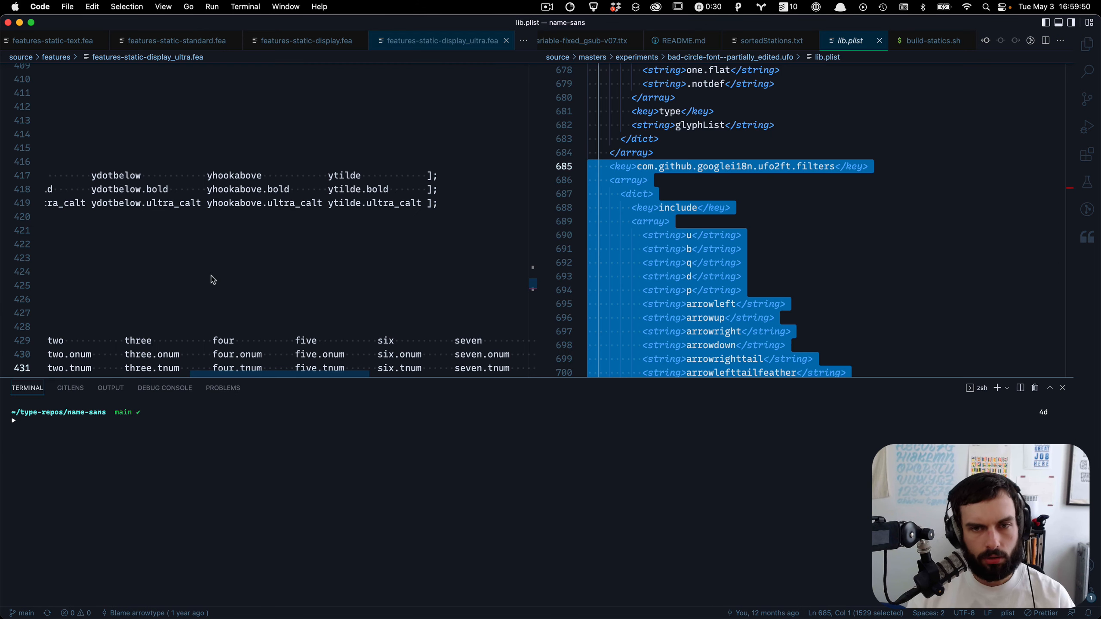
{"action": "left_click", "coordinate": [1062, 388]}
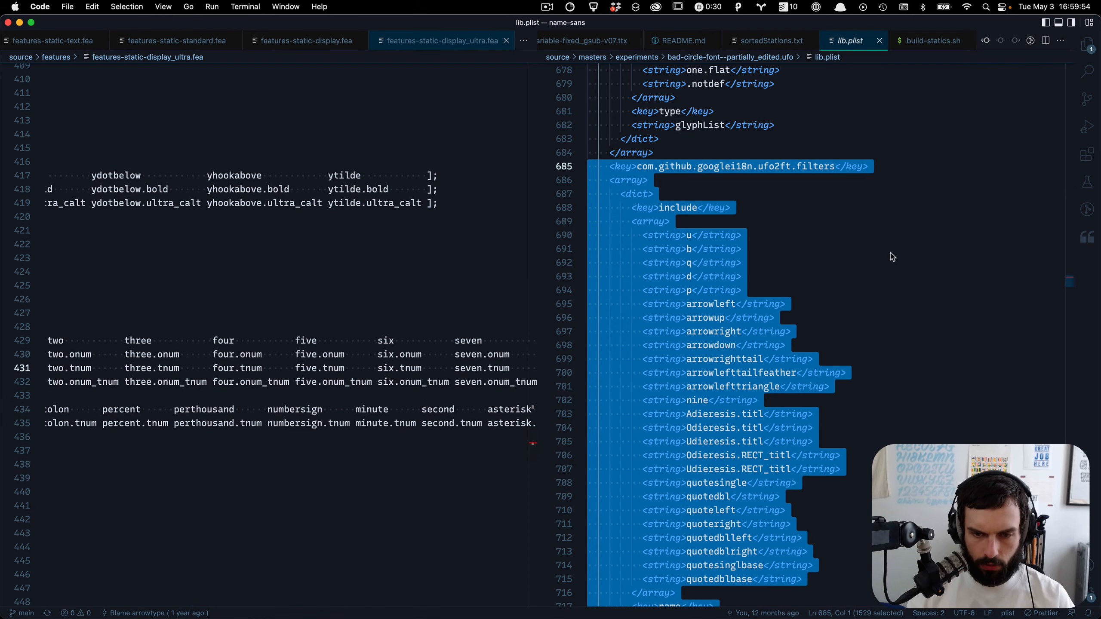
{"action": "key", "text": "super+minus"}
{"action": "scroll", "coordinate": [661, 148], "scroll_direction": "up", "scroll_amount": 2}
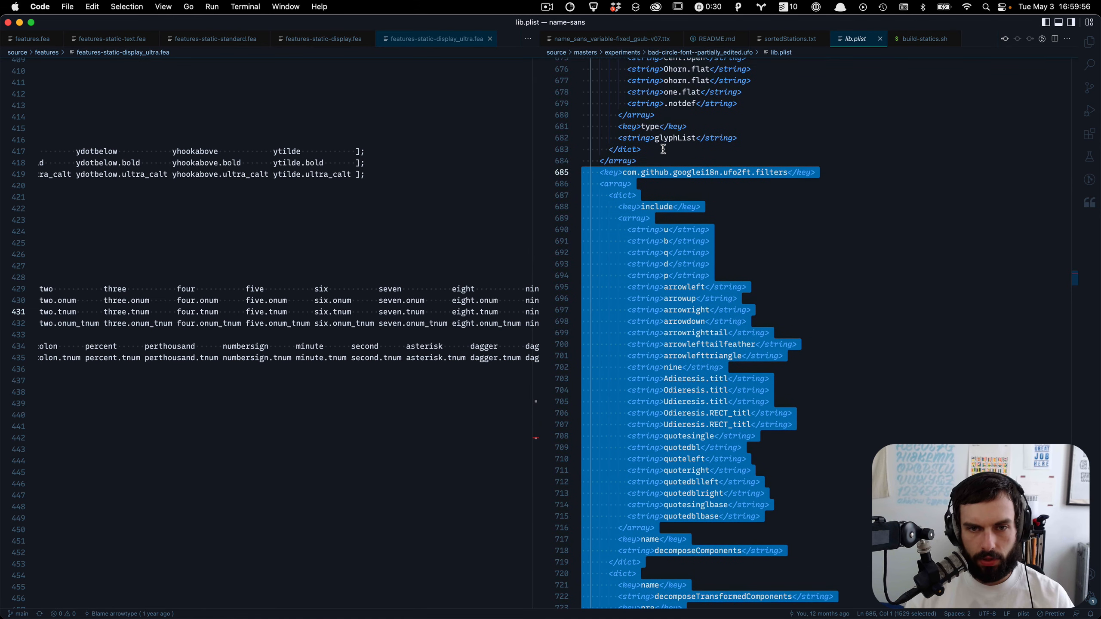
{"action": "scroll", "coordinate": [657, 154], "scroll_direction": "down", "scroll_amount": 1}
{"action": "key", "text": "super+grave"}
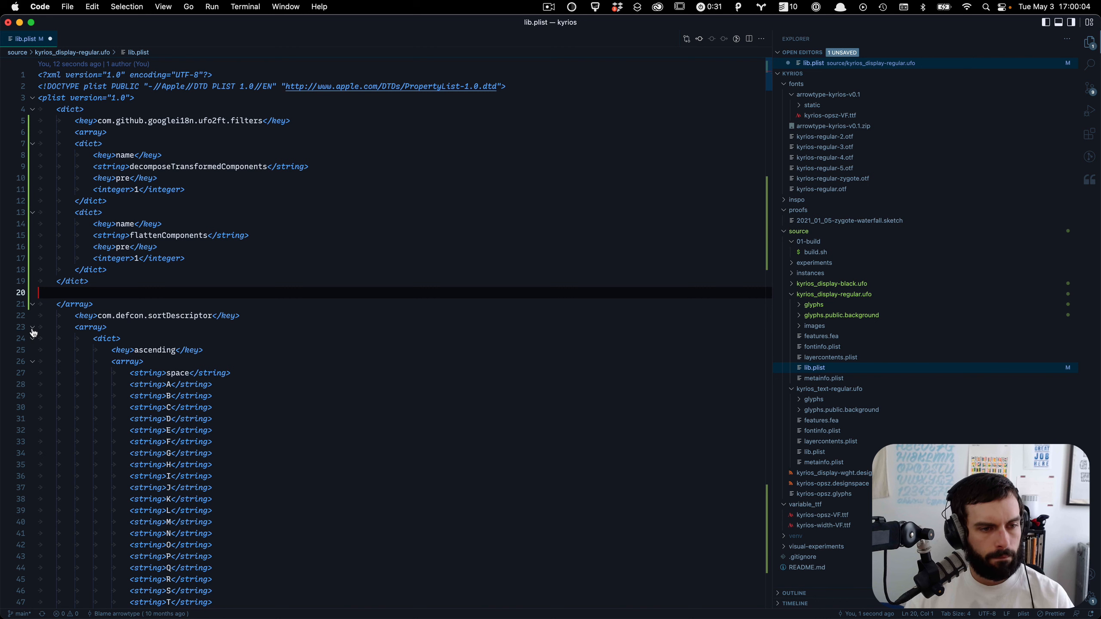
Step: Fold the long sortDescriptor arrays in the Kyrios lib.plist
{"action": "left_click", "coordinate": [33, 328]}
{"action": "left_click", "coordinate": [33, 339]}
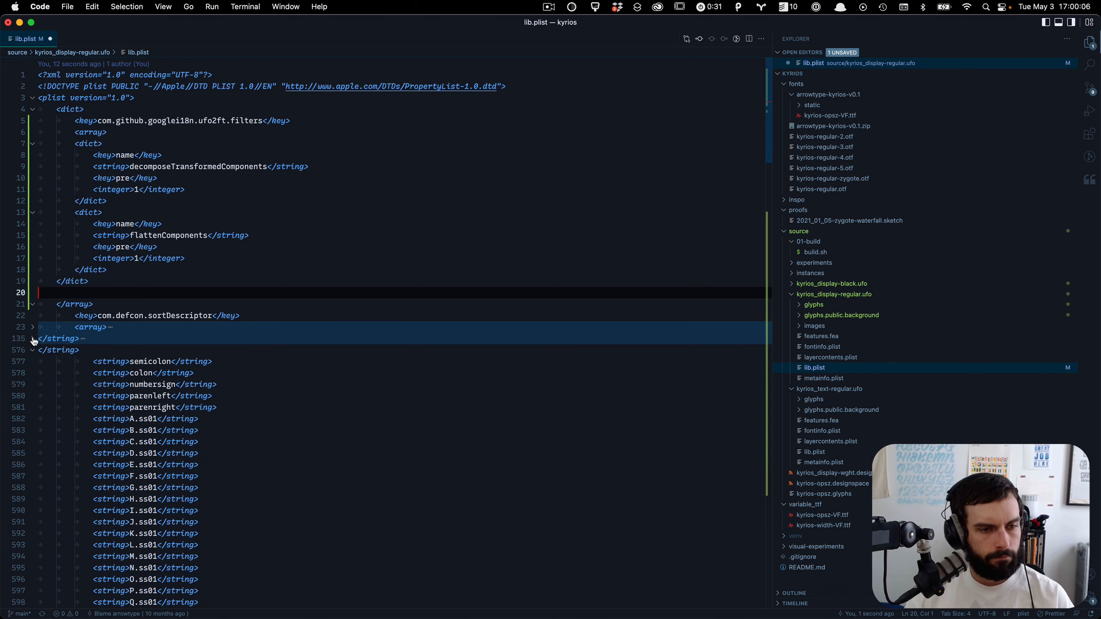
{"action": "left_click", "coordinate": [33, 351]}
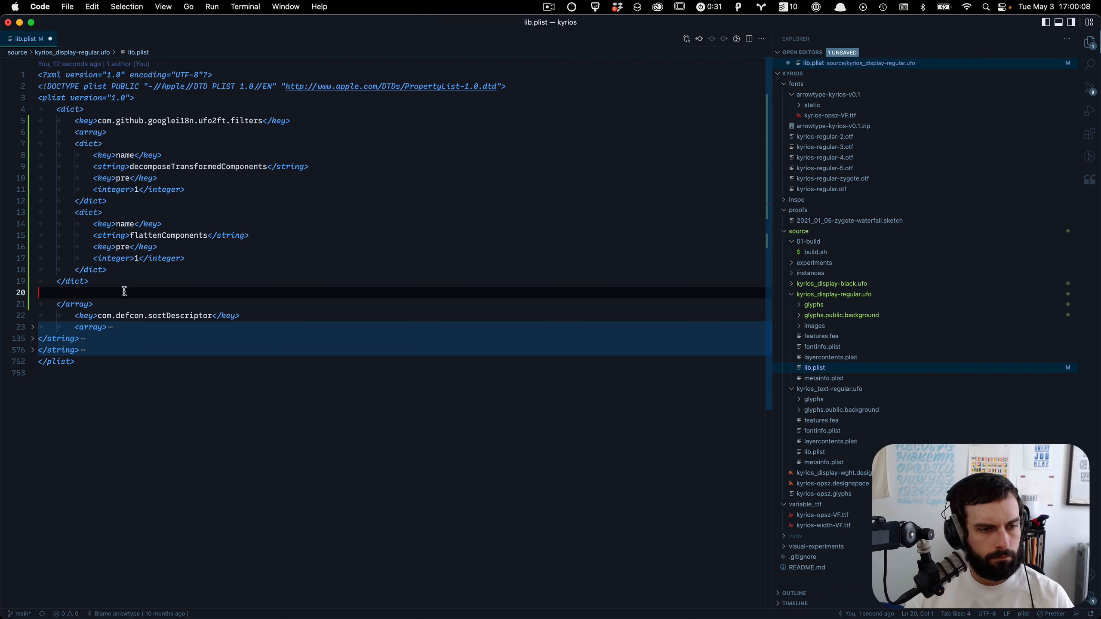
Step: Duplicate the filters <array> line and move the copy below the flattenComponents dict
{"action": "left_click_drag", "start_coordinate": [124, 133], "coordinate": [79, 133]}
{"action": "key", "text": "End"}
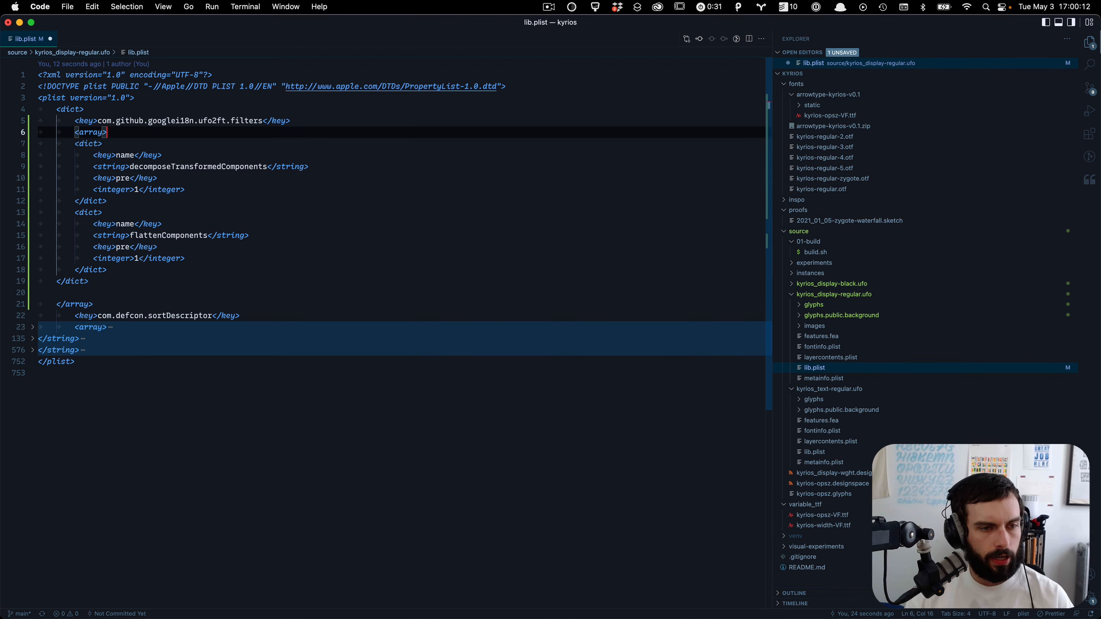
{"action": "key", "text": "alt+shift+Down"}
{"action": "key", "text": "alt+Down"}
{"action": "key", "text": "alt+Down"}
{"action": "key", "text": "alt+Down"}
{"action": "key", "text": "alt+Down"}
{"action": "key", "text": "alt+Down"}
{"action": "key", "text": "alt+Down"}
{"action": "key", "text": "alt+Down"}
{"action": "key", "text": "alt+Down"}
{"action": "key", "text": "alt+Down"}
{"action": "key", "text": "alt+Down"}
{"action": "key", "text": "alt+Down"}
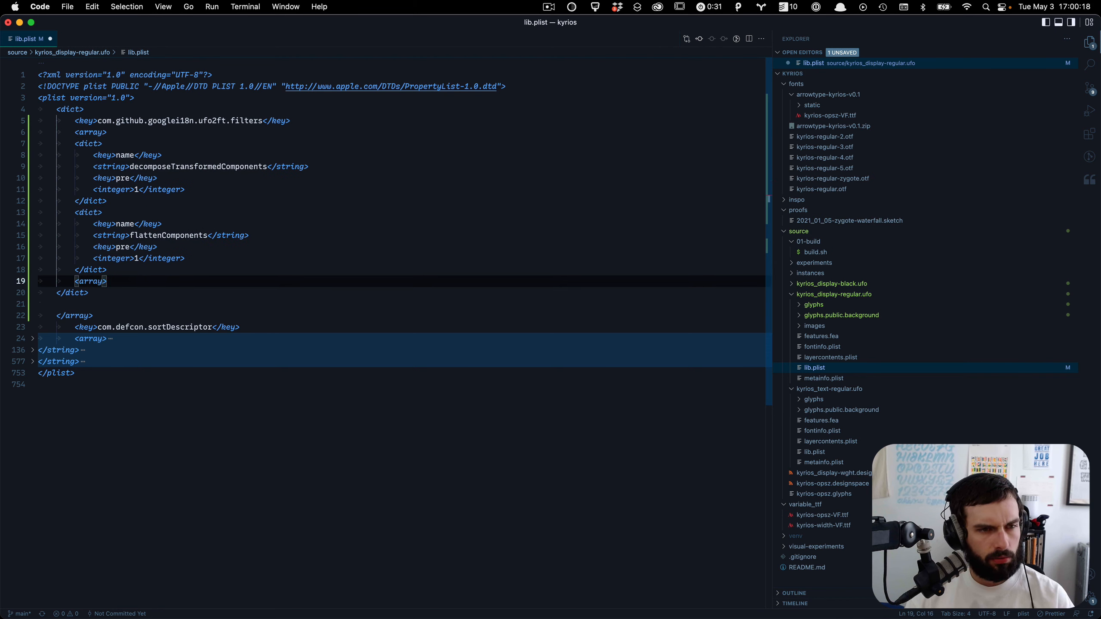
Step: Examine where the filters array closes in the name-sans lib.plist
{"action": "key", "text": "super+grave"}
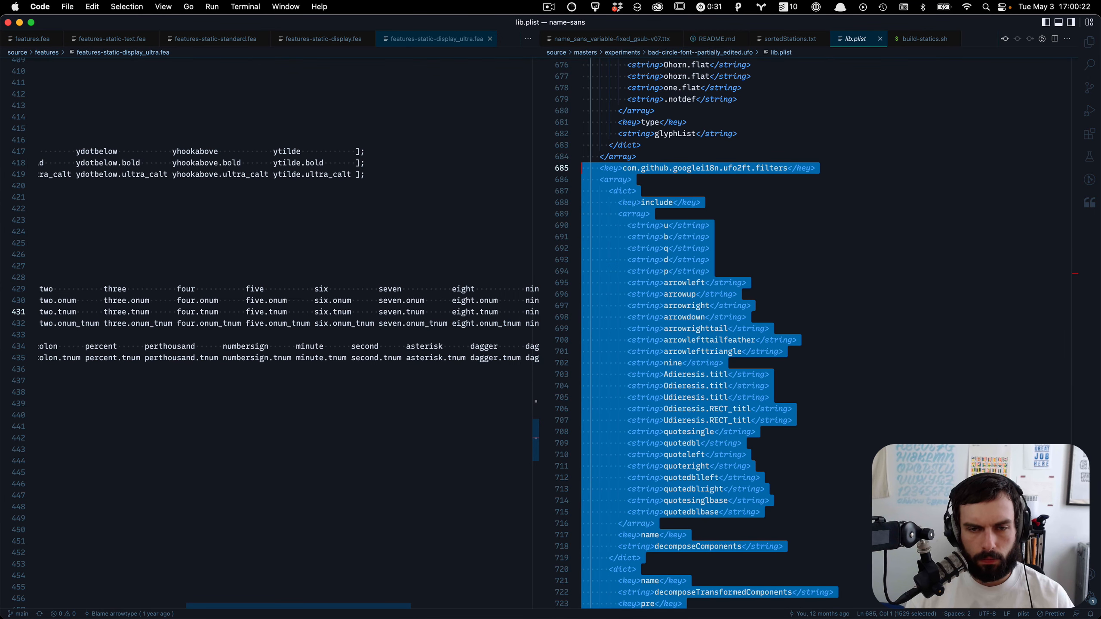
{"action": "scroll", "coordinate": [608, 152], "scroll_direction": "down", "scroll_amount": 5}
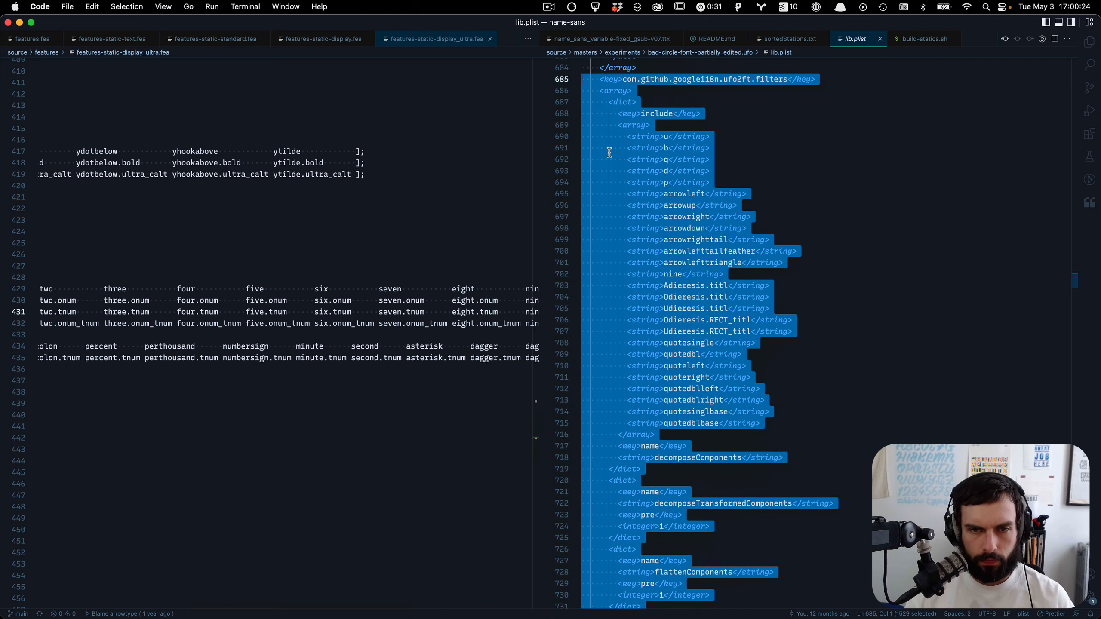
{"action": "left_click", "coordinate": [602, 151]}
{"action": "scroll", "coordinate": [602, 149], "scroll_direction": "down", "scroll_amount": 7}
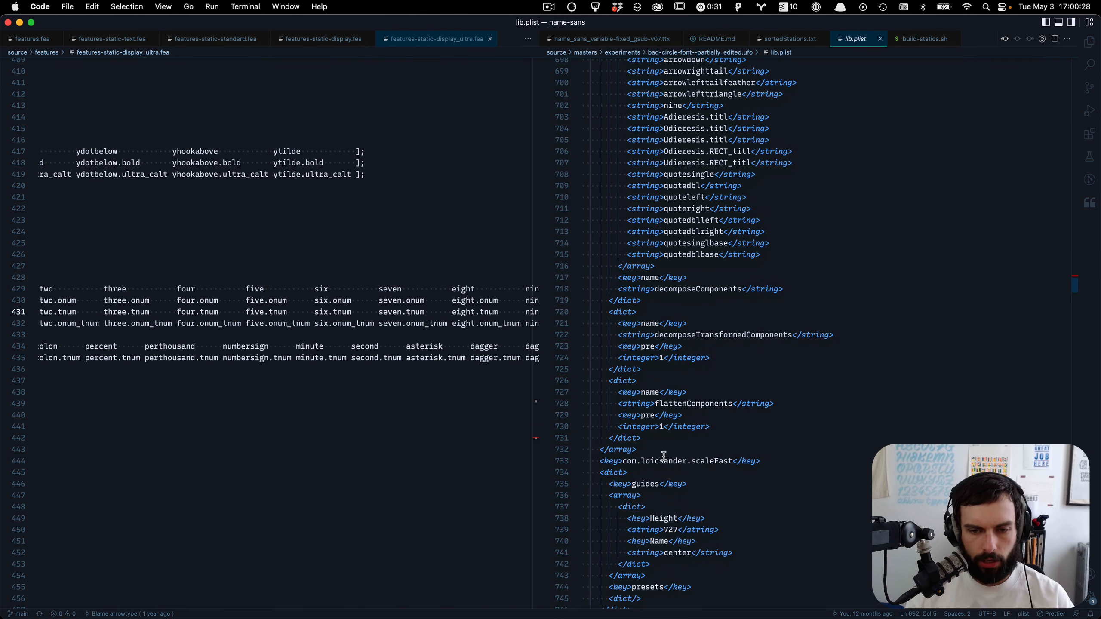
{"action": "left_click_drag", "start_coordinate": [662, 456], "coordinate": [602, 450]}
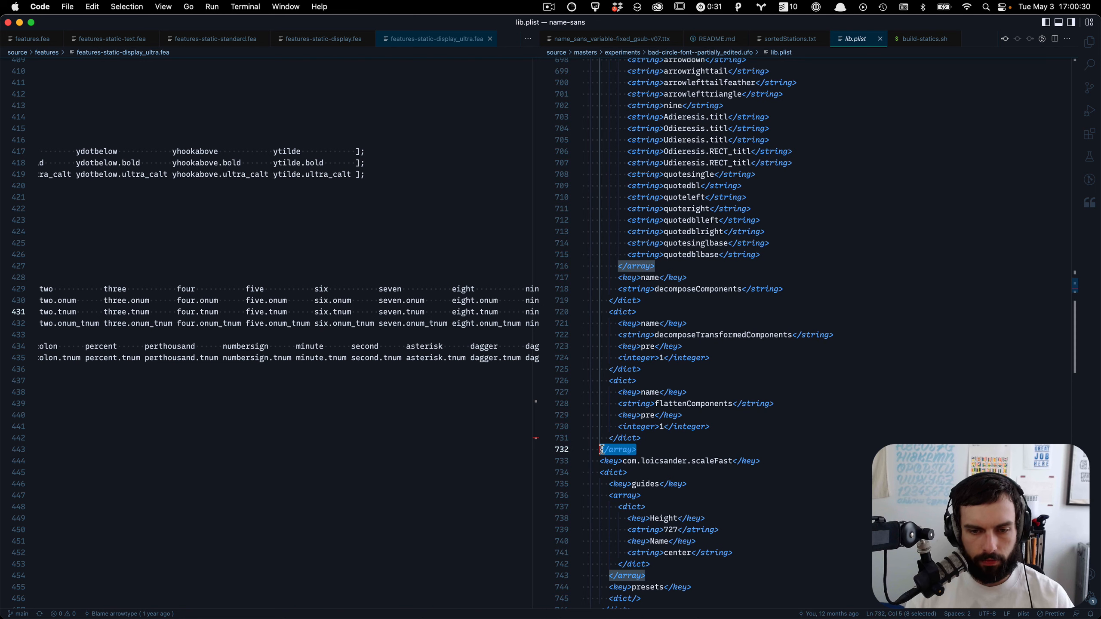
Step: Turn the copied tag in the Kyrios file into a closing </array> tag
{"action": "key", "text": "super+grave"}
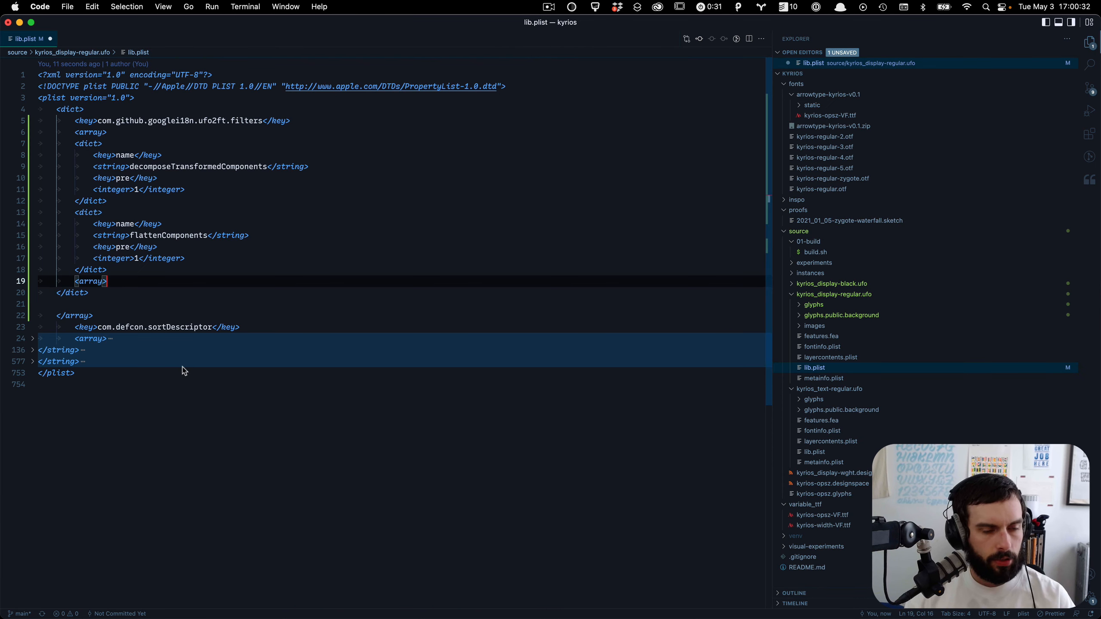
{"action": "type", "text": "/"}
{"action": "key", "text": "Up"}
{"action": "key", "text": "End"}
{"action": "key", "text": "shift+Up"}
{"action": "key", "text": "shift+Up"}
{"action": "key", "text": "shift+Up"}
{"action": "key", "text": "shift+Up"}
{"action": "key", "text": "shift+Up"}
{"action": "key", "text": "shift+Up"}
{"action": "key", "text": "shift+Up"}
{"action": "key", "text": "shift+Up"}
{"action": "key", "text": "shift+Up"}
{"action": "key", "text": "shift+Up"}
{"action": "key", "text": "shift+Up"}
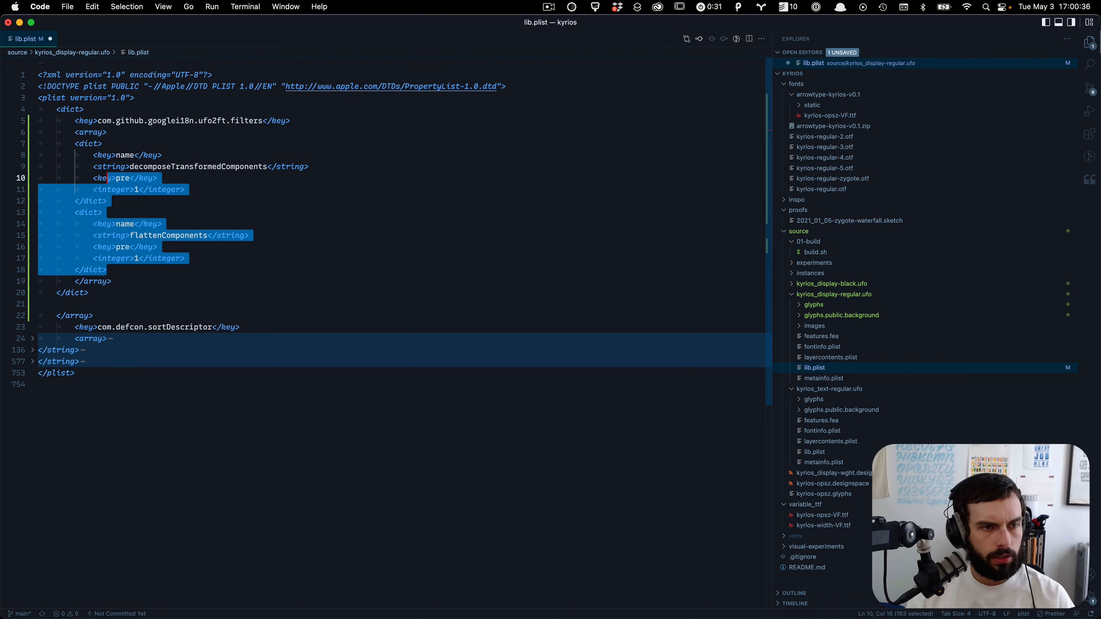
{"action": "key", "text": "shift+Home"}
{"action": "type", "text": "`"}
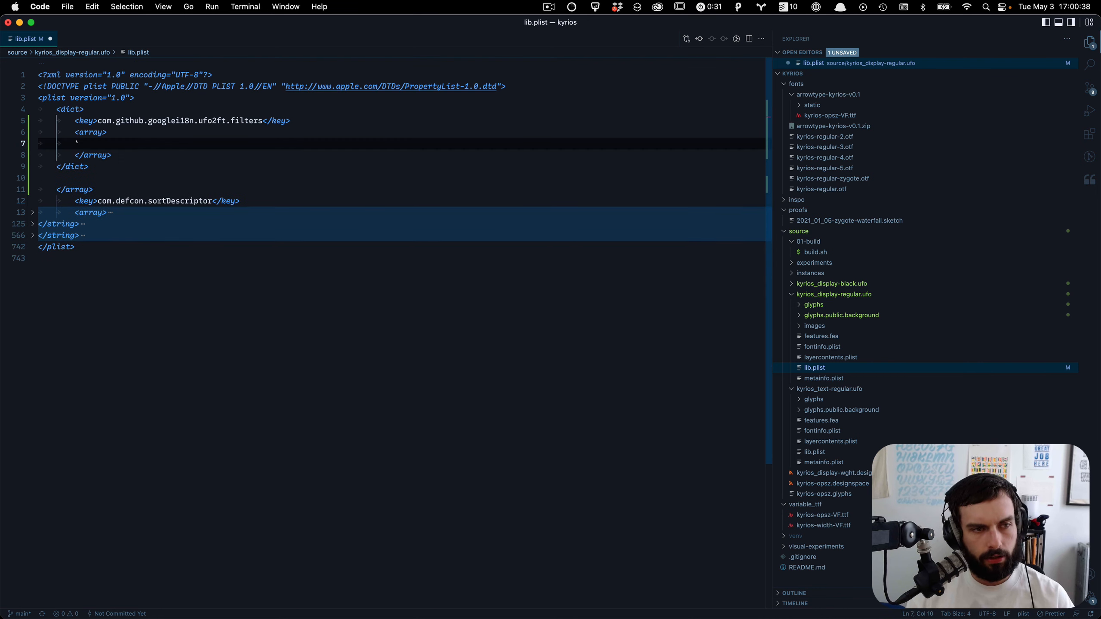
{"action": "key", "text": "super+z"}
Step: Indent both filter dicts one level inside the filters array and save lib.plist
{"action": "key", "text": "End"}
{"action": "key", "text": "shift+Down"}
{"action": "key", "text": "shift+Down"}
{"action": "key", "text": "shift+Down"}
{"action": "key", "text": "shift+Down"}
{"action": "key", "text": "shift+Down"}
{"action": "key", "text": "shift+Down"}
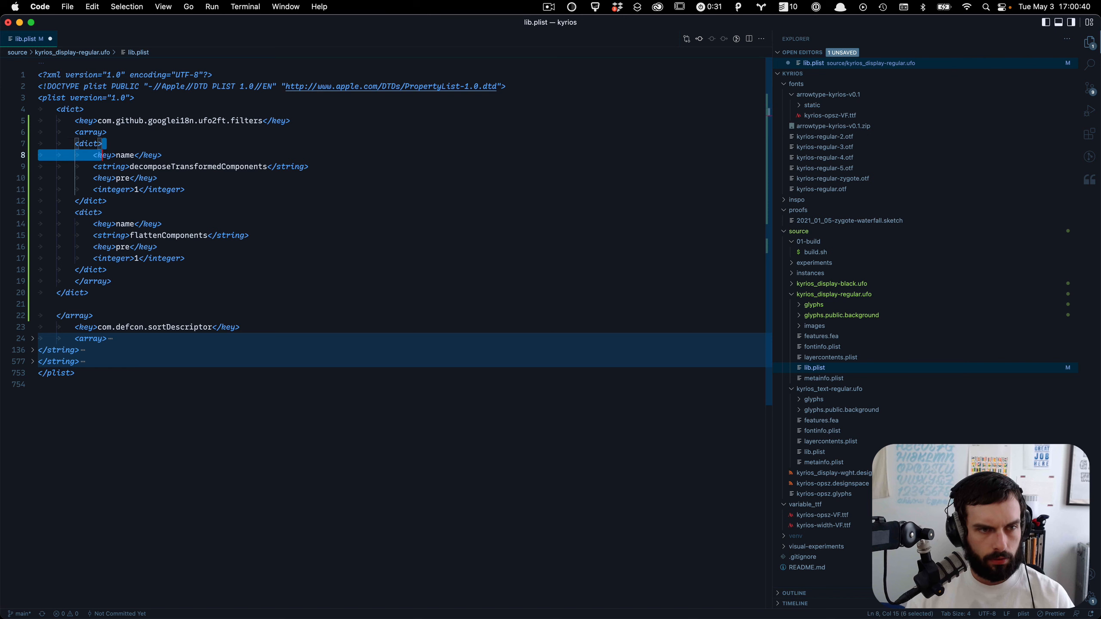
{"action": "key", "text": "shift+Down"}
{"action": "key", "text": "shift+Down"}
{"action": "key", "text": "shift+Down"}
{"action": "key", "text": "shift+Down"}
{"action": "key", "text": "shift+Down"}
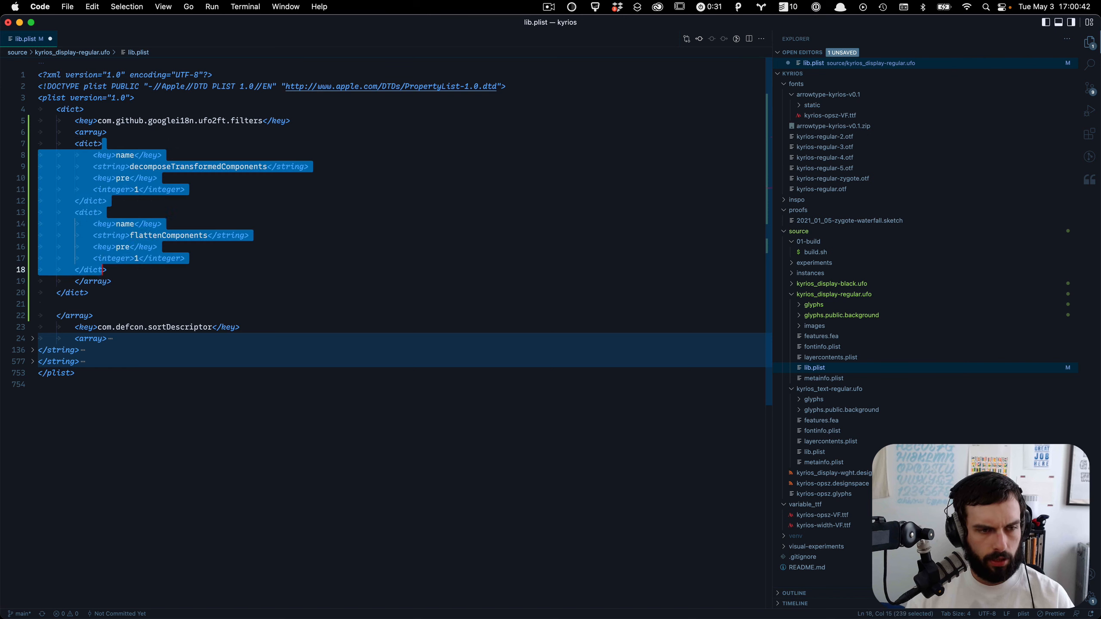
{"action": "key", "text": "Tab"}
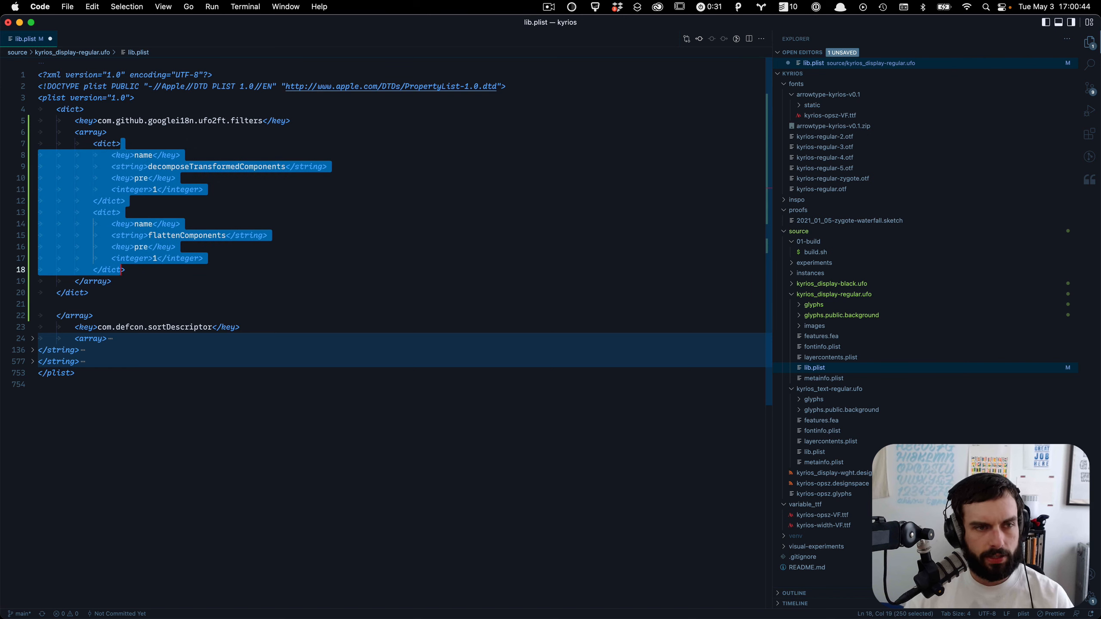
{"action": "key", "text": "super+s"}
{"action": "left_click", "coordinate": [174, 259]}
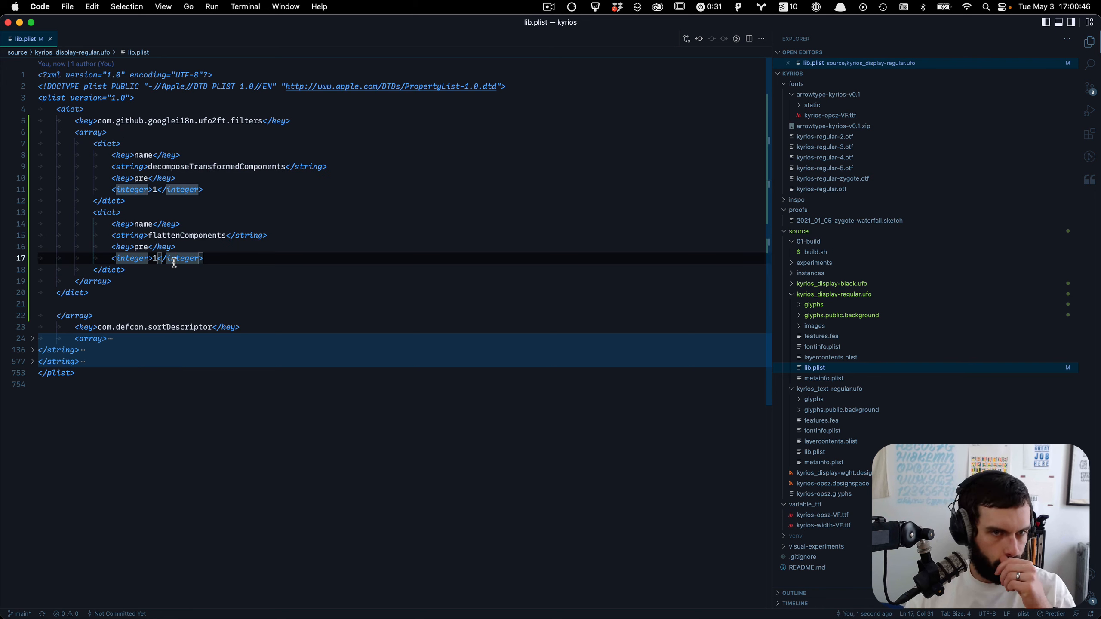
Step: Try to update the open Kyrios font in RoboFont with the externally edited lib.plist
{"action": "left_click", "coordinate": [235, 220]}
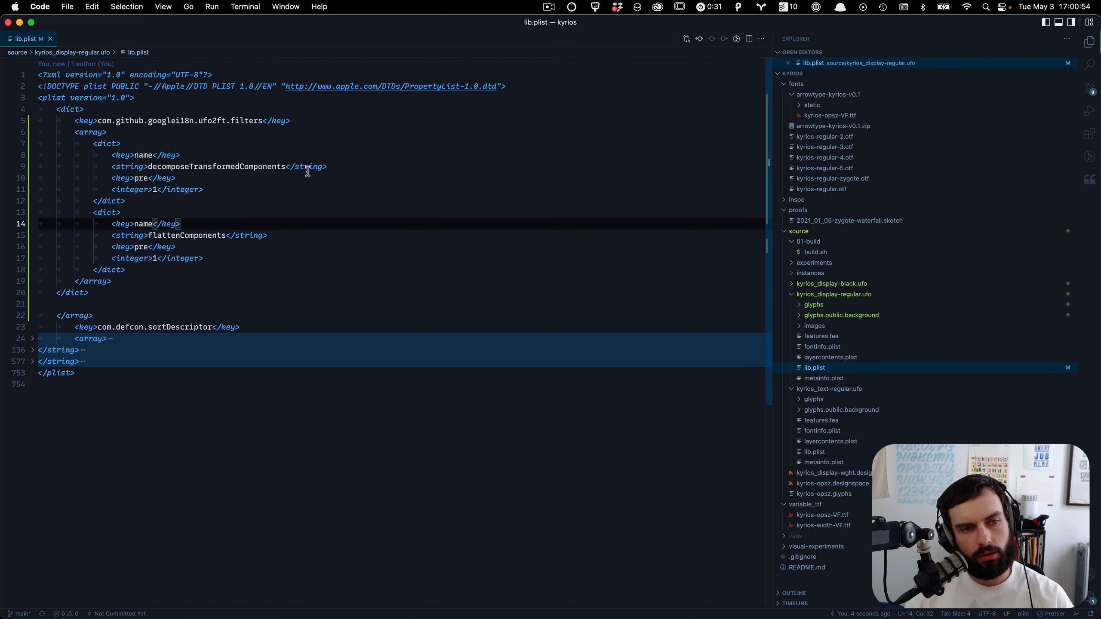
{"action": "key", "text": "super+grave"}
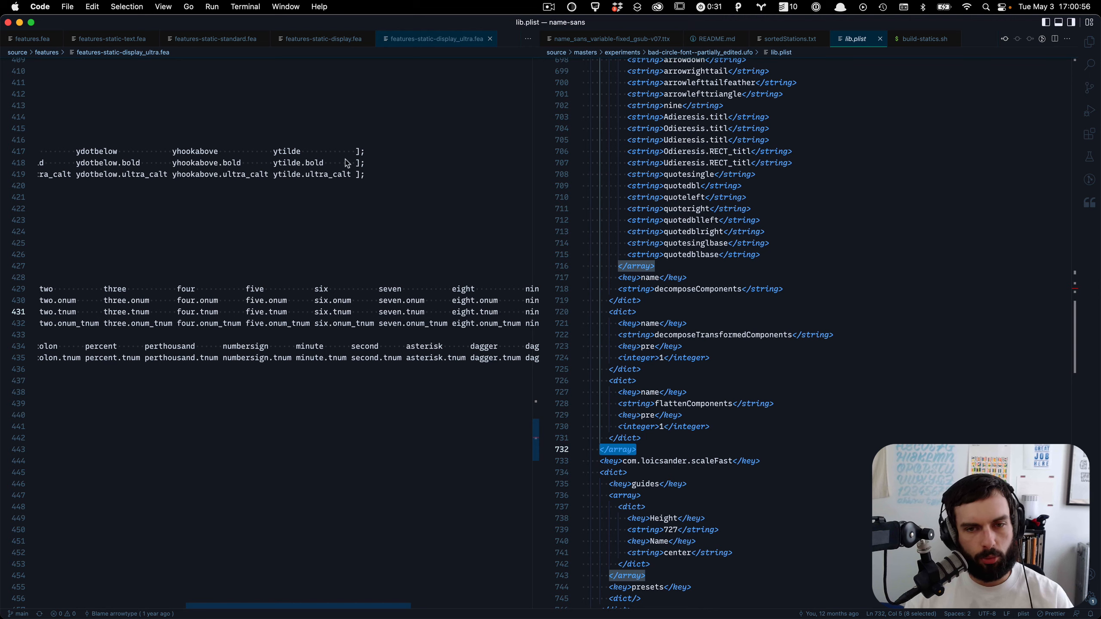
{"action": "key", "text": "super+Tab"}
{"action": "key", "text": "Tab"}
{"action": "key", "text": "super+shift+Tab"}
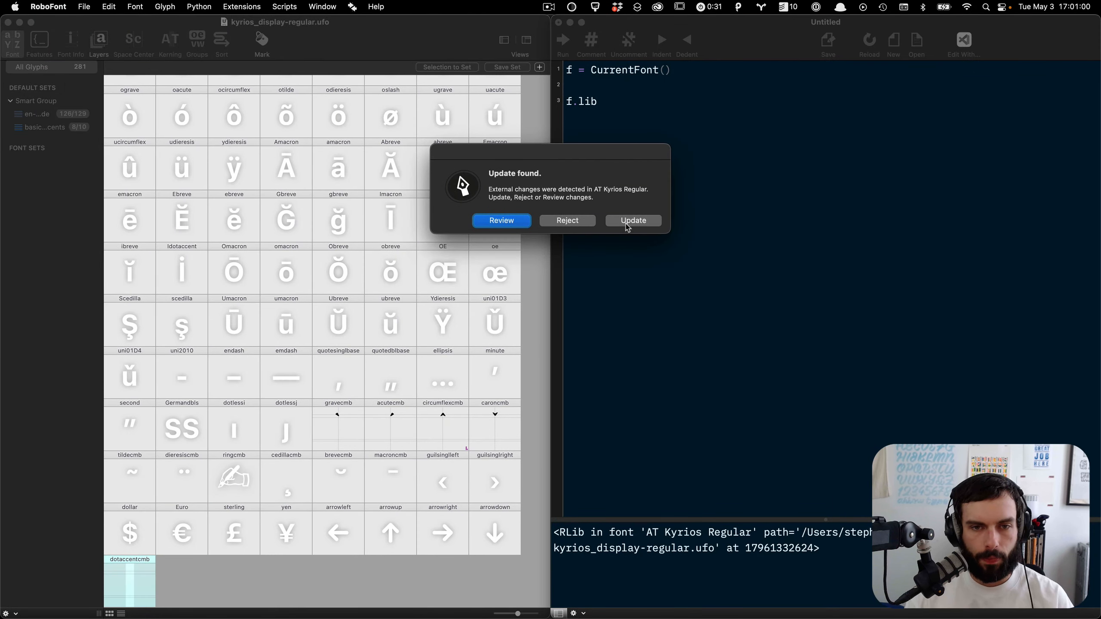
{"action": "left_click", "coordinate": [628, 222]}
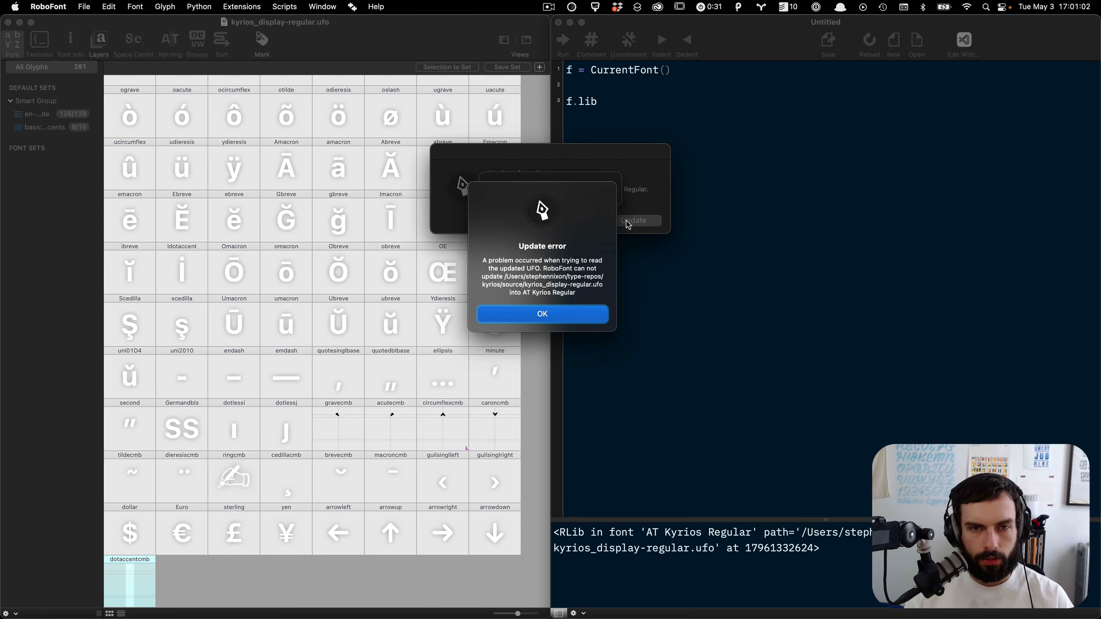
{"action": "left_click", "coordinate": [558, 321]}
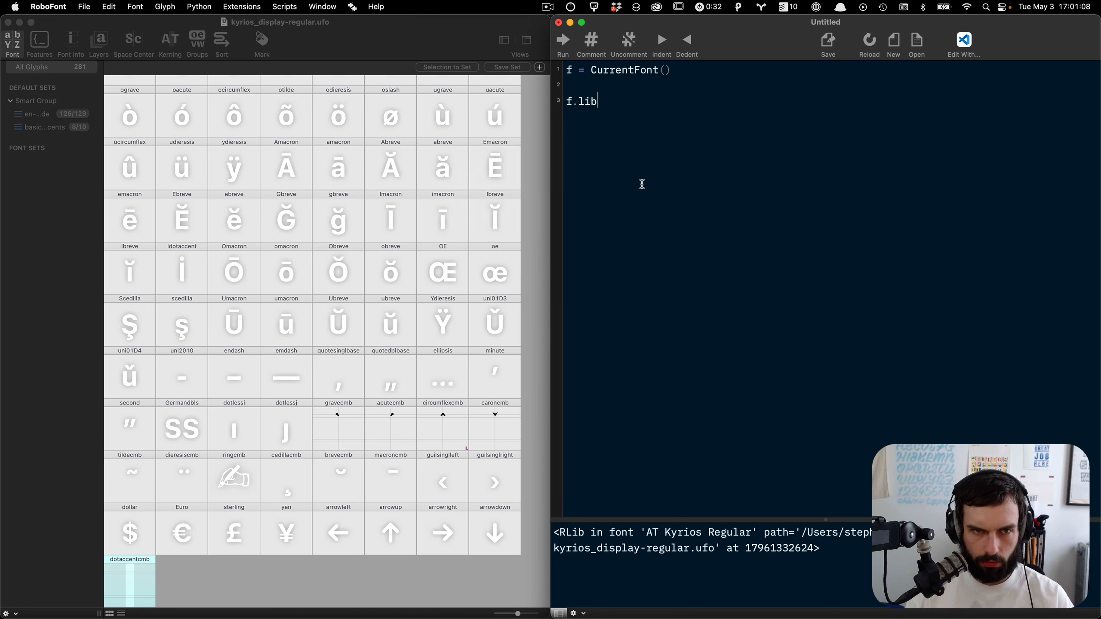
{"action": "left_click", "coordinate": [417, 52]}
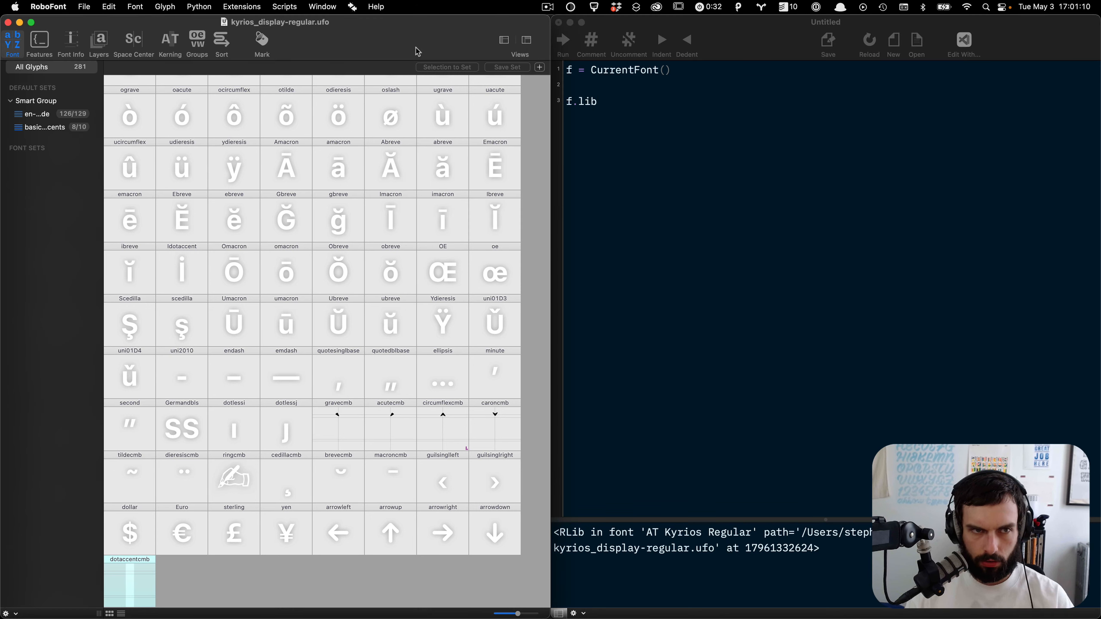
{"action": "left_click", "coordinate": [921, 157]}
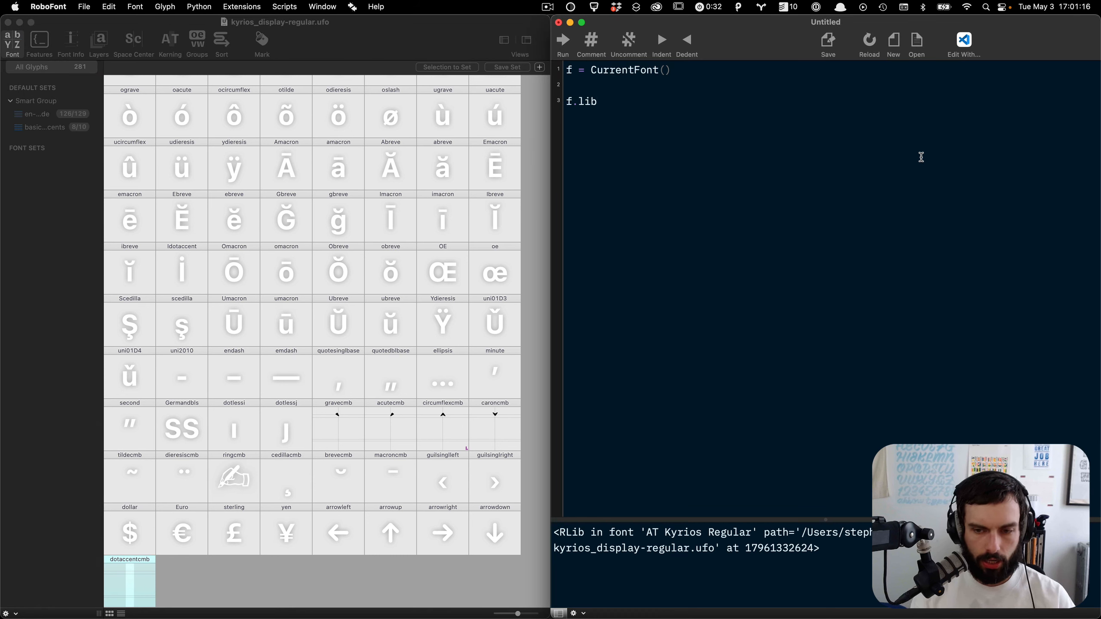
Step: Copy the com.github.googlei18n.ufo2ft.filters key from the name-sans lib.plist and run a script line reading f.lib["com.github.googlei18n.ufo2ft.filters"]
{"action": "key", "text": "super+Tab"}
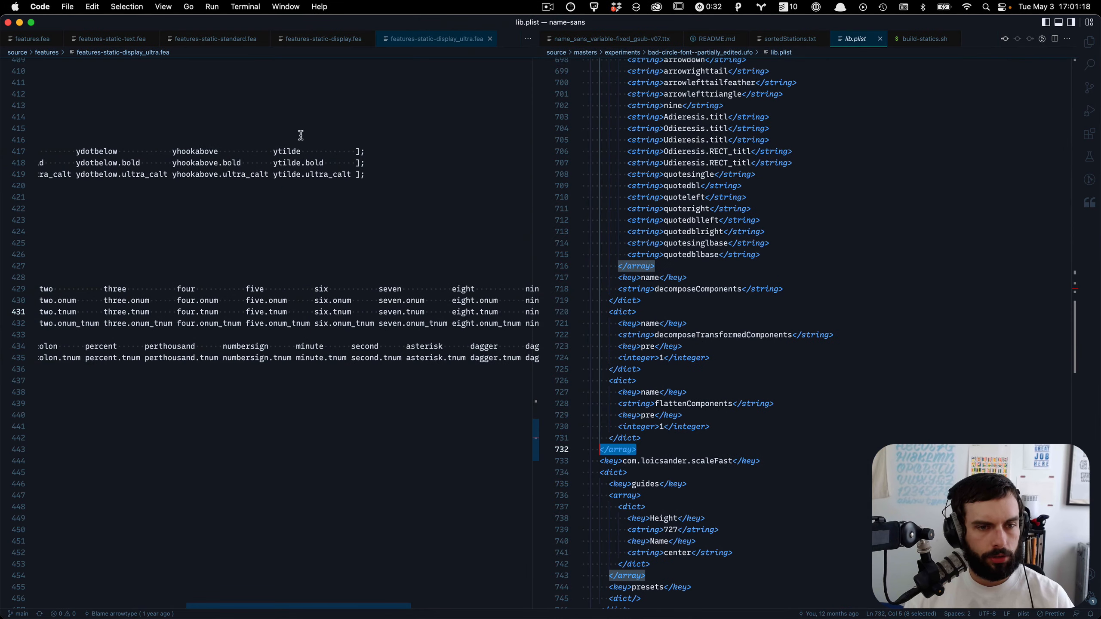
{"action": "scroll", "coordinate": [663, 149], "scroll_direction": "up", "scroll_amount": 8}
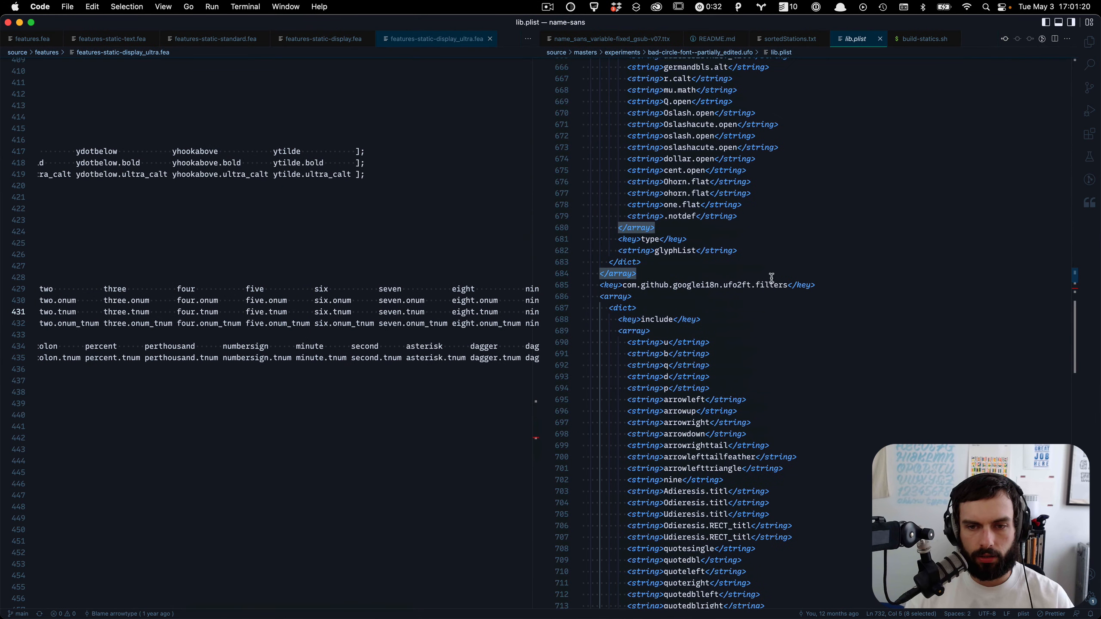
{"action": "left_click_drag", "start_coordinate": [786, 284], "coordinate": [623, 282]}
{"action": "key", "text": "super+c"}
{"action": "key", "text": "super+Tab"}
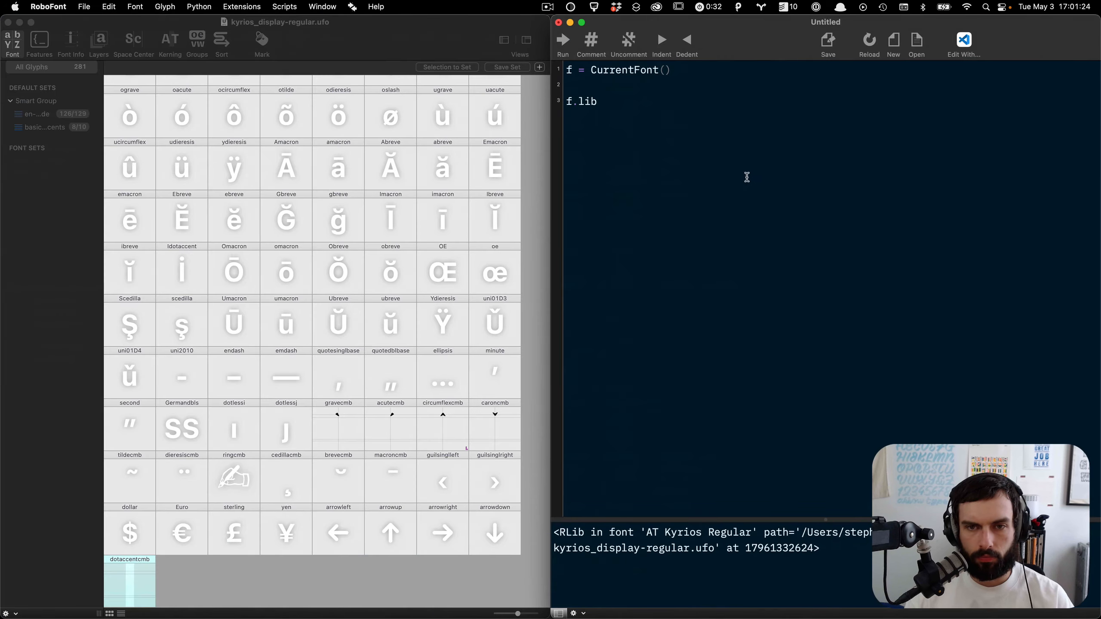
{"action": "type", "text": "["}
{"action": "key", "text": "super+v"}
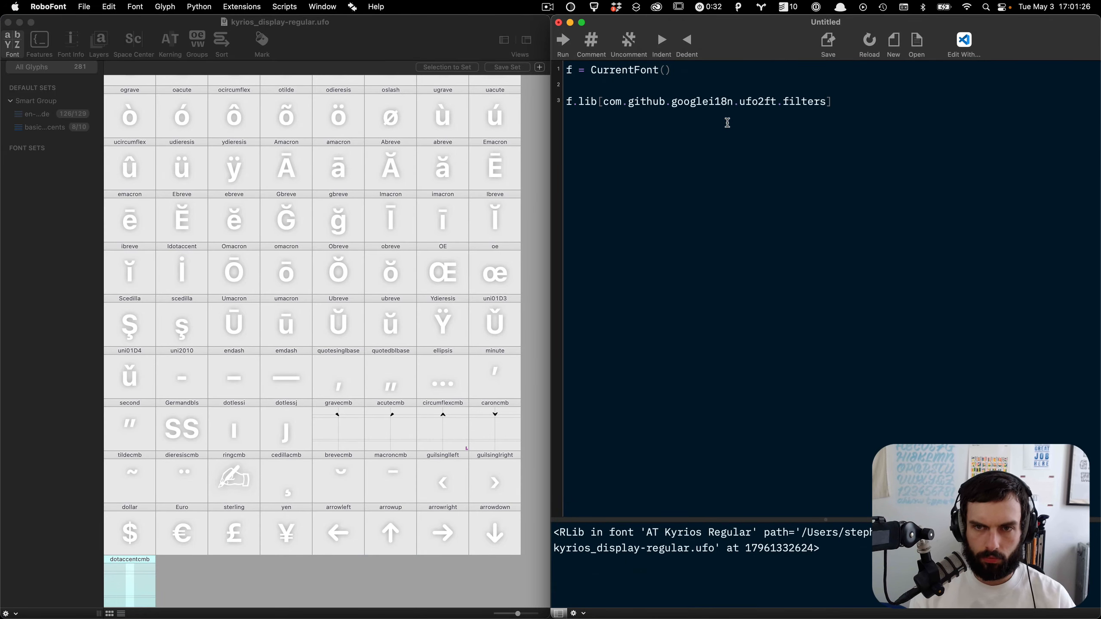
{"action": "key", "text": "super+z"}
{"action": "type", "text": "\""}
{"action": "key", "text": "super+v"}
{"action": "key", "text": "super+r"}
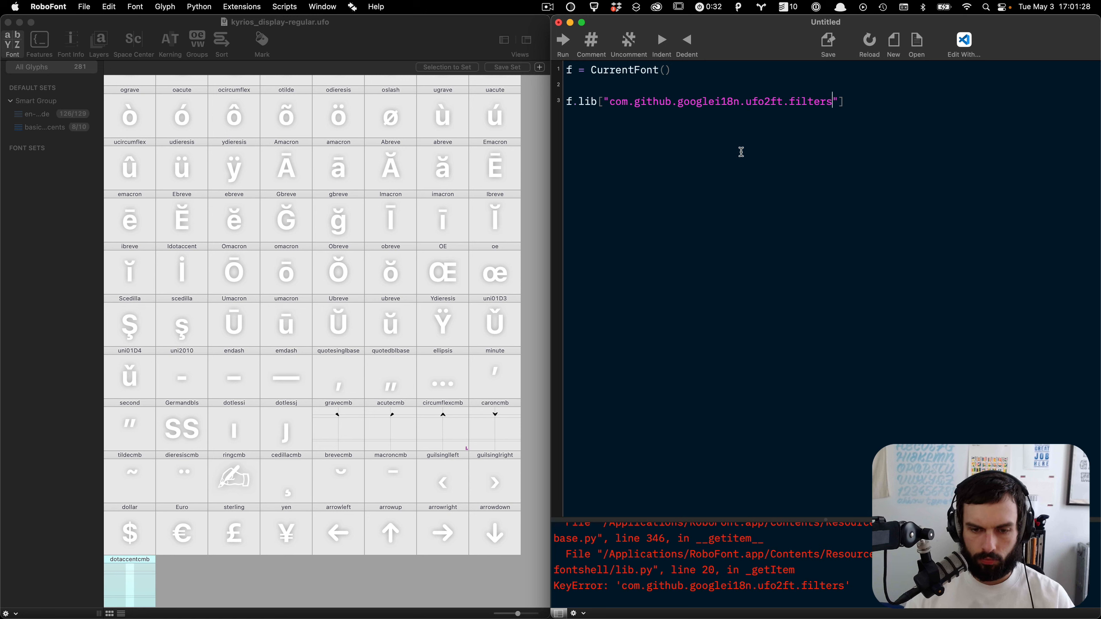
Step: Extend the script line with .append({ to start adding a filter dictionary to the filters list
{"action": "left_click_drag", "start_coordinate": [831, 520], "coordinate": [827, 199]}
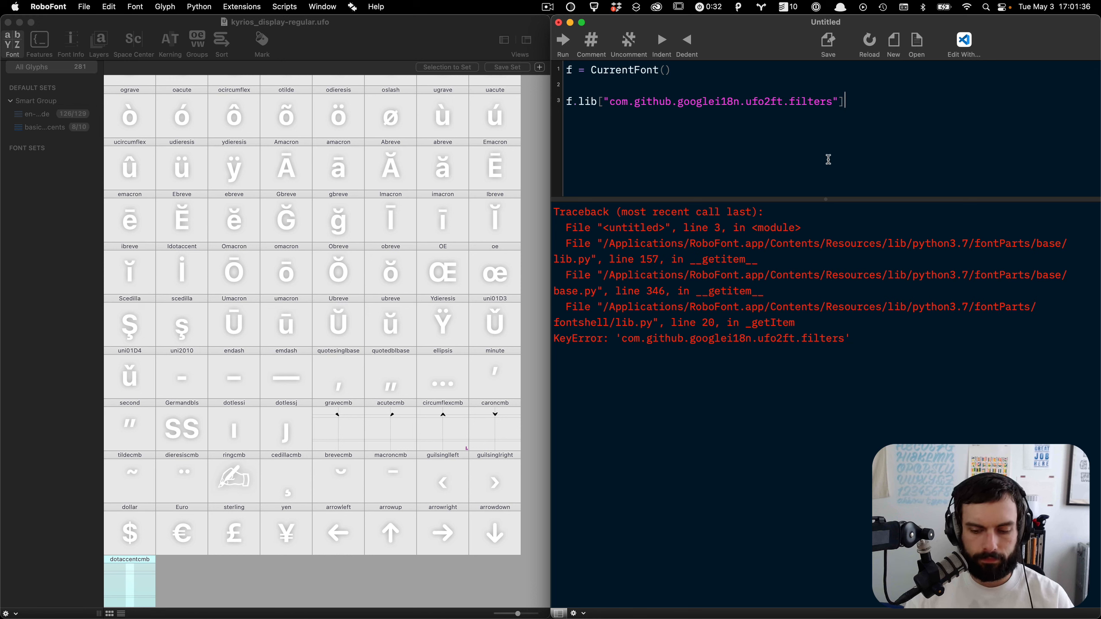
{"action": "type", "text": ".append"}
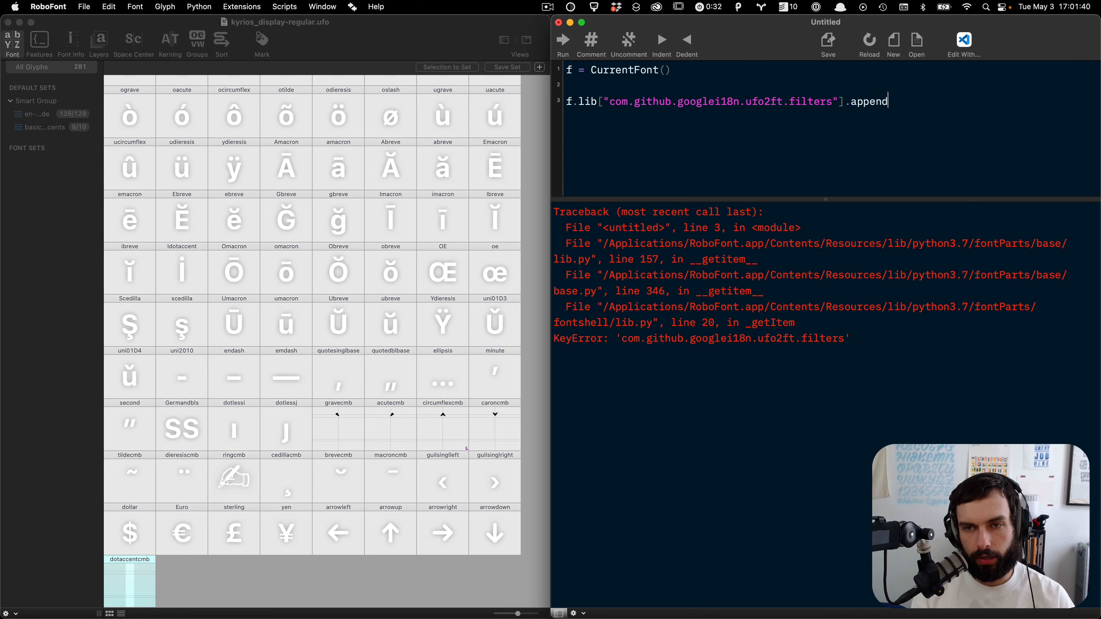
{"action": "key", "text": "ctrl+Left"}
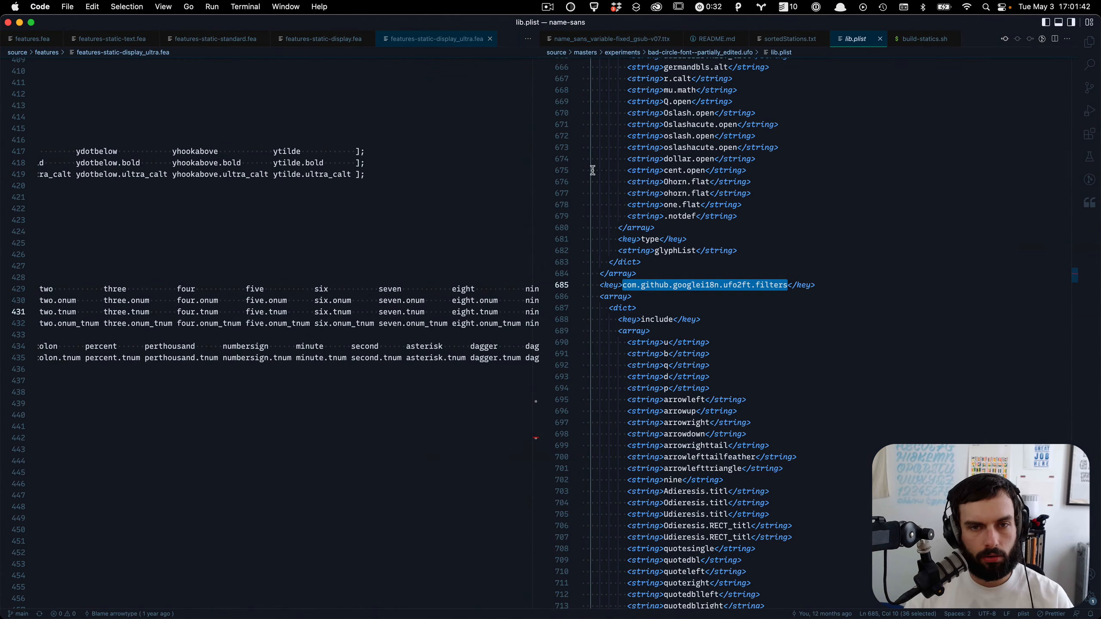
{"action": "scroll", "coordinate": [734, 275], "scroll_direction": "down", "scroll_amount": 10}
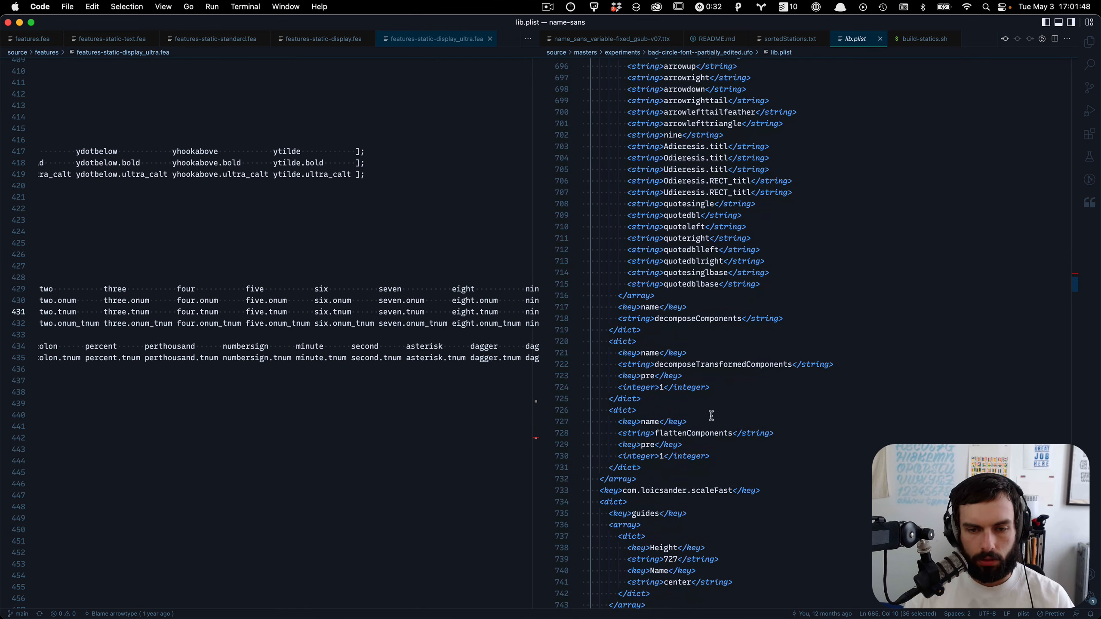
{"action": "key", "text": "super+Tab"}
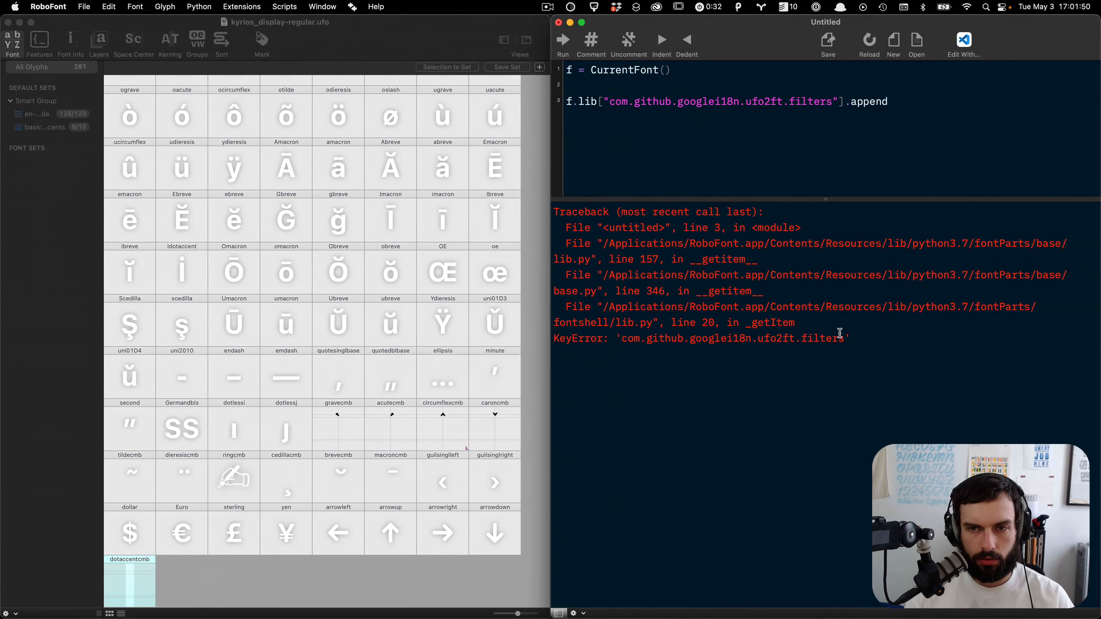
{"action": "type", "text": "({"}
Step: Copy decomposeTransformedComponents from lib.plist and enter it in the dictionary with the value 1
{"action": "key", "text": "super+Tab"}
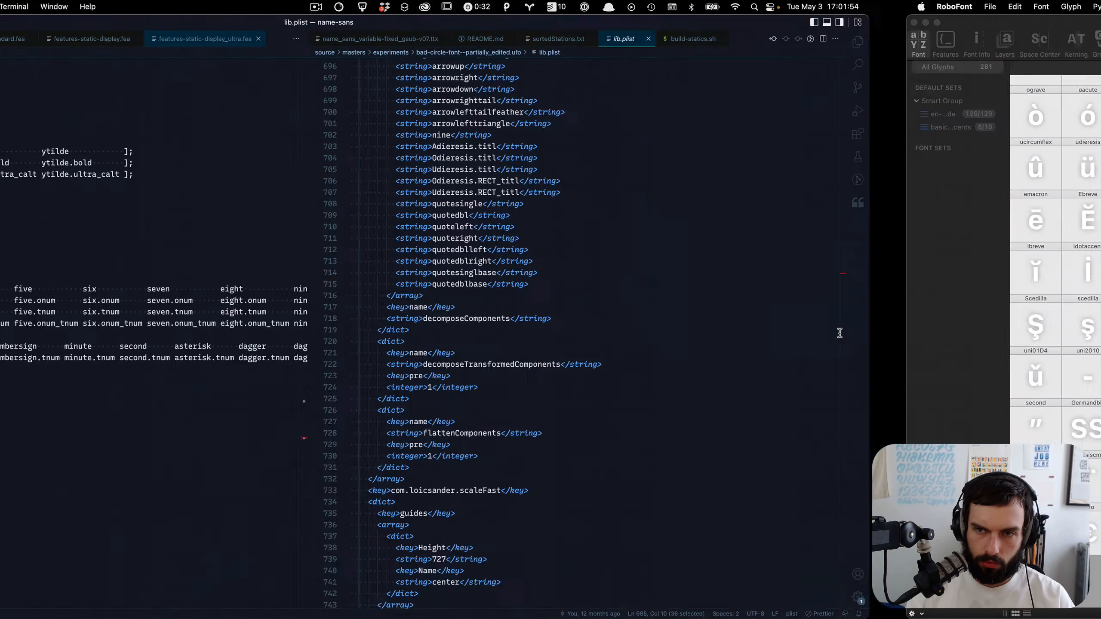
{"action": "double_click", "coordinate": [751, 364]}
{"action": "key", "text": "super+c"}
{"action": "key", "text": "super+Tab"}
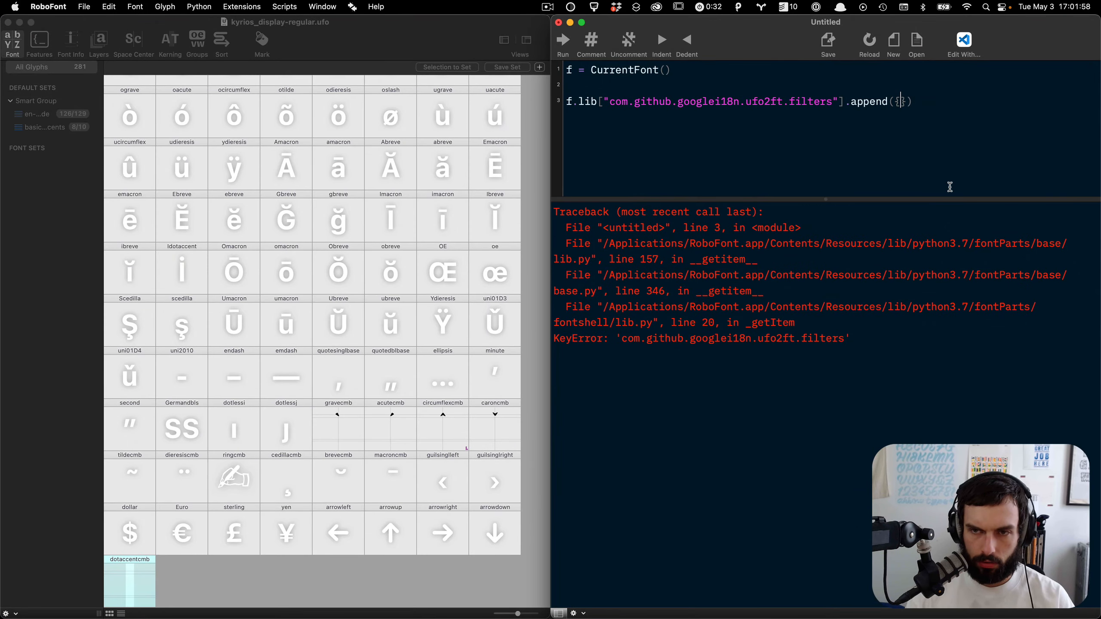
{"action": "type", "text": "\""}
{"action": "key", "text": "super+v"}
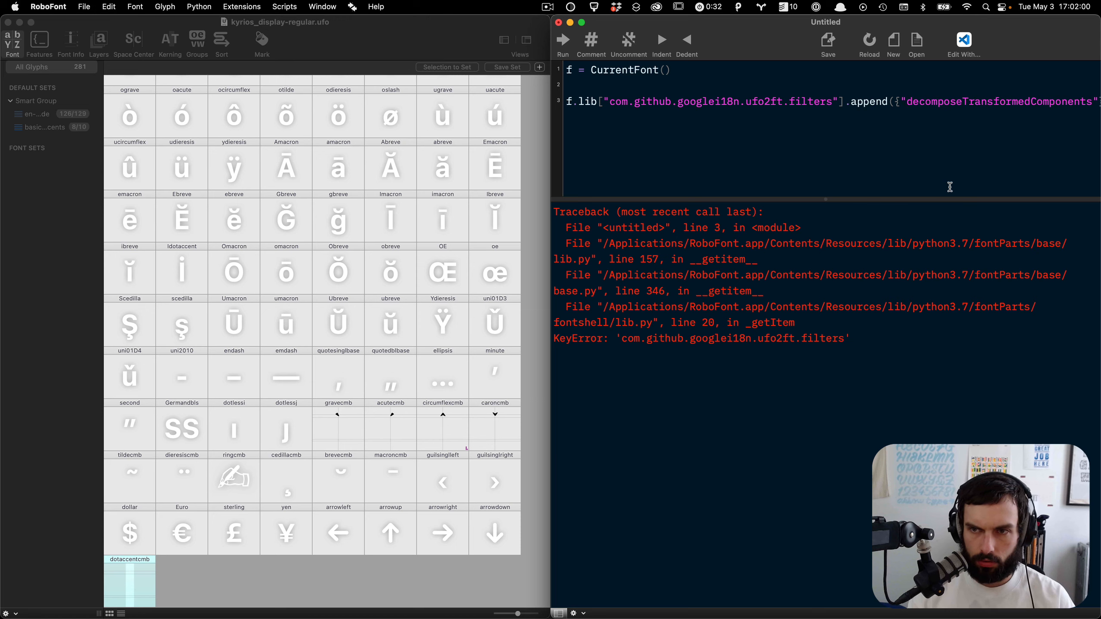
{"action": "type", "text": ":1,"}
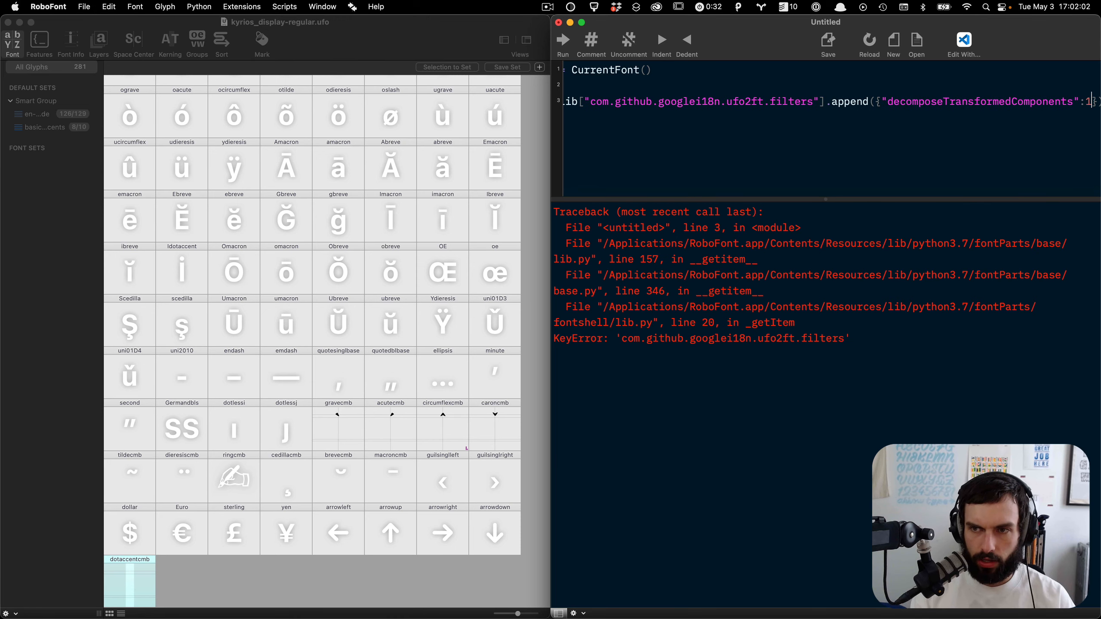
Step: Rewrite the dictionary entries as "name": "decomposeTransformedComponents" followed by a "key" entry set to 1
{"action": "key", "text": "super+Tab"}
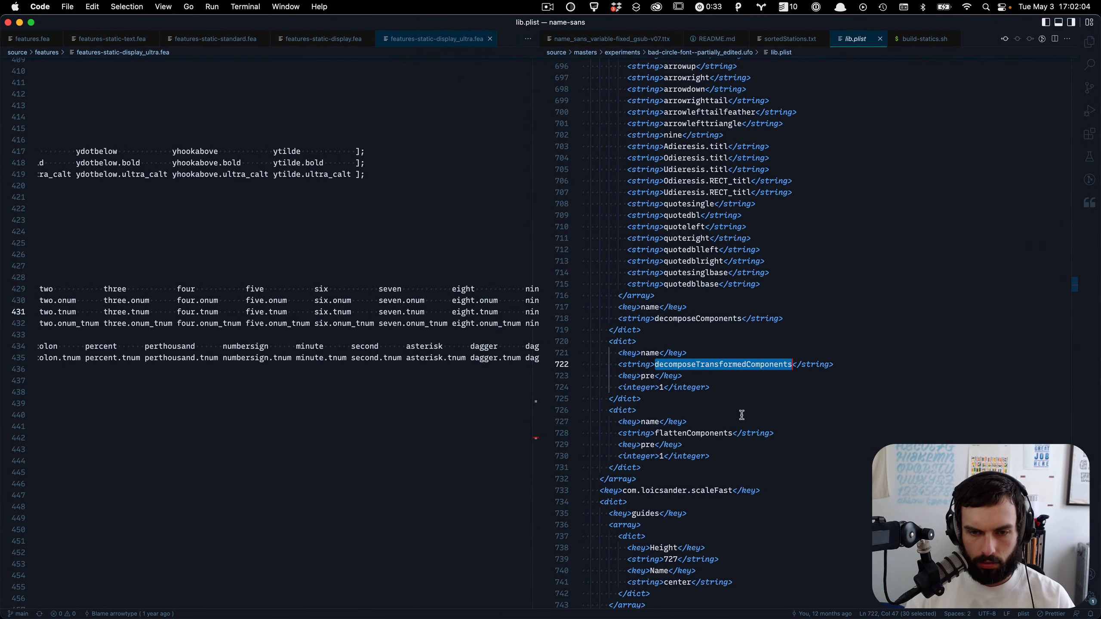
{"action": "double_click", "coordinate": [704, 433]}
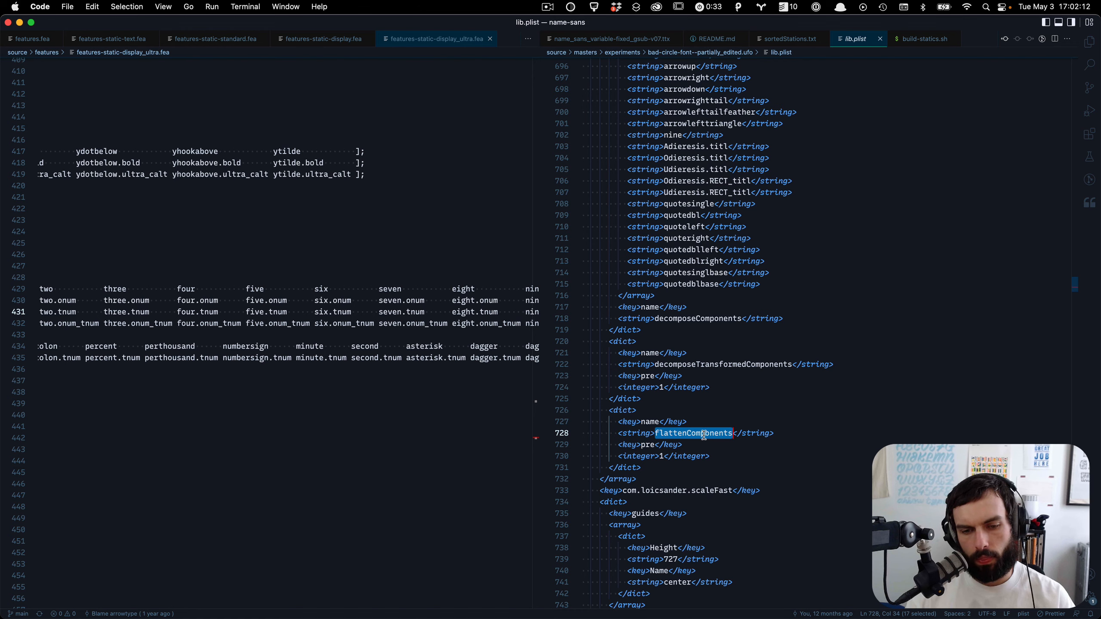
{"action": "key", "text": "super+Tab"}
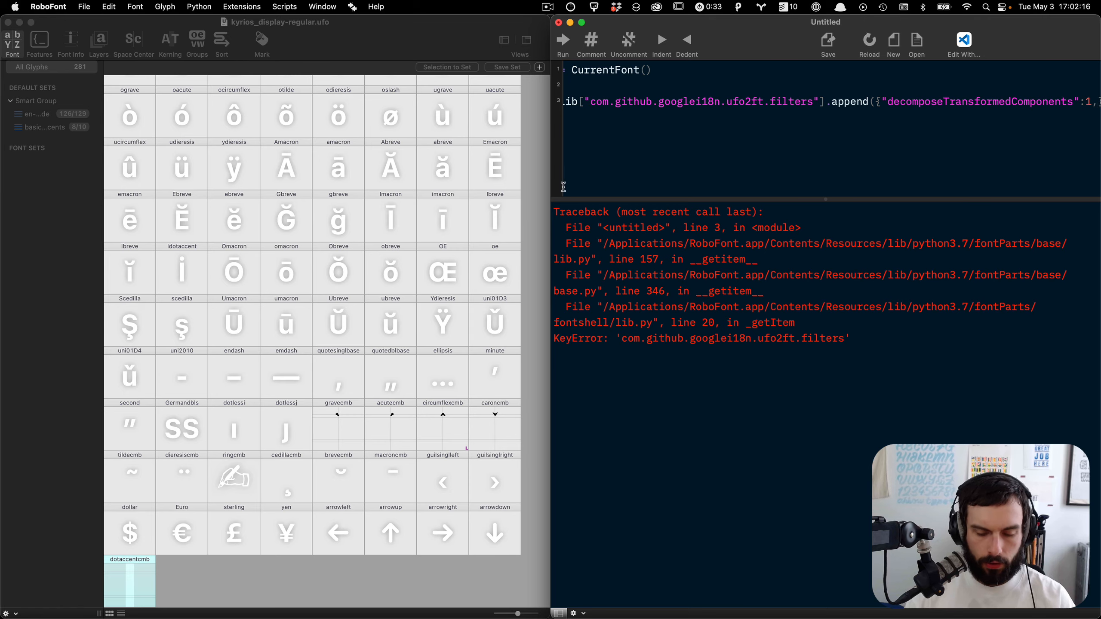
{"action": "key", "text": "ctrl+alt+Return"}
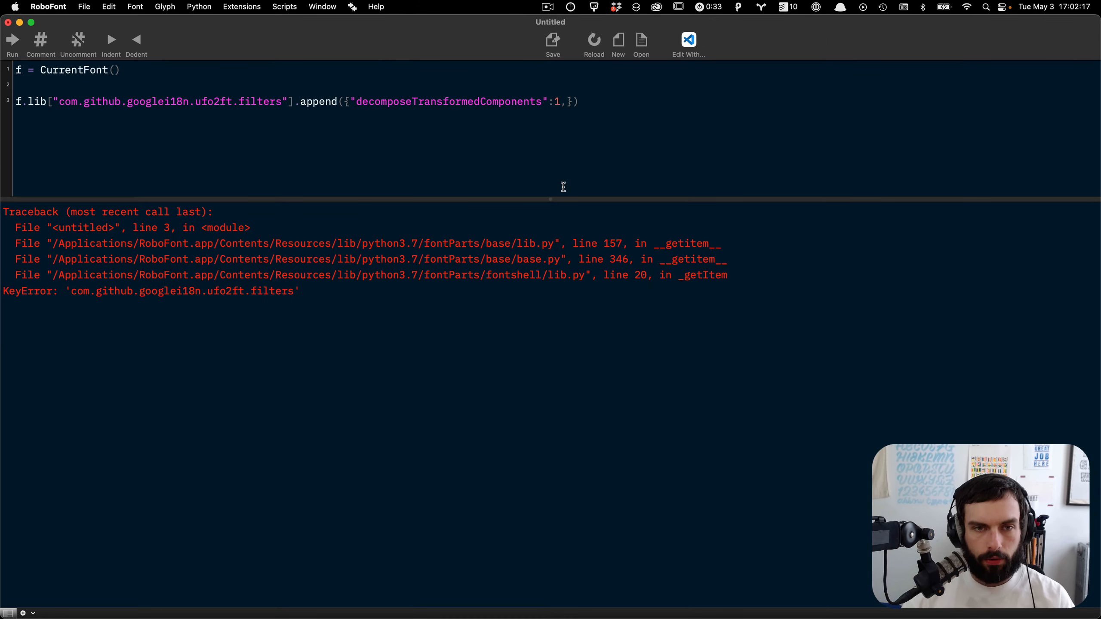
{"action": "left_click", "coordinate": [350, 101]}
{"action": "type", "text": "name\":"}
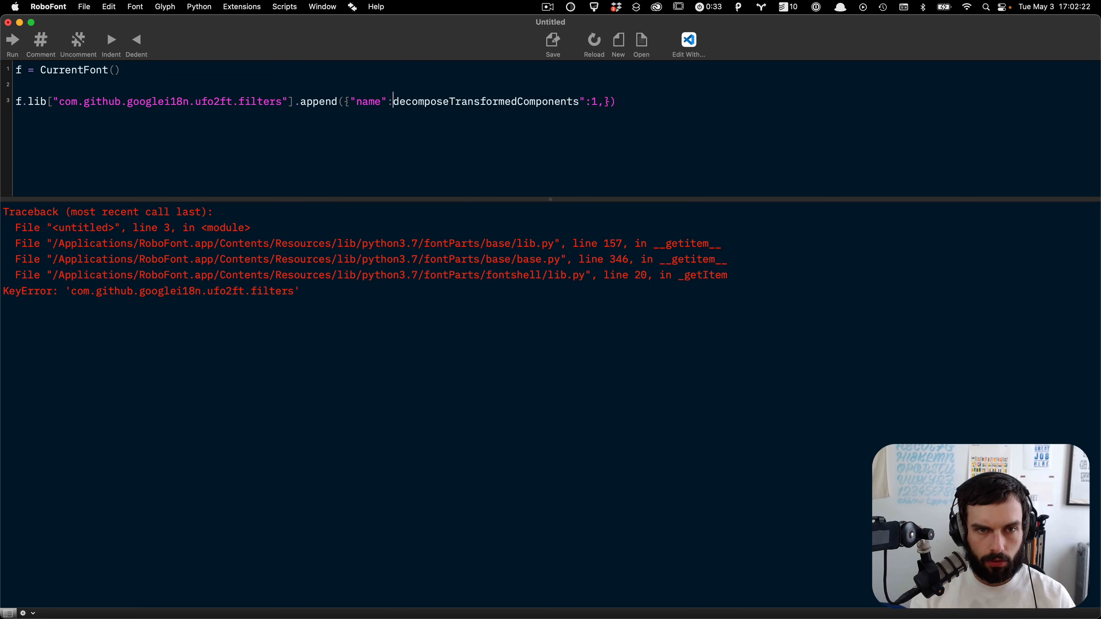
{"action": "type", "text": " \""}
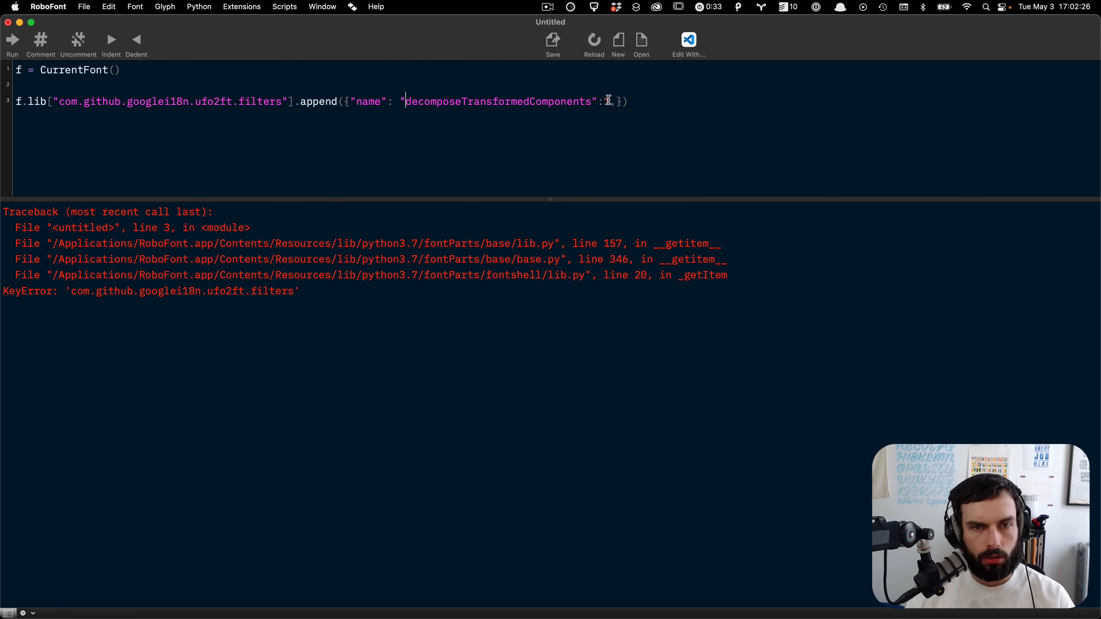
{"action": "type", "text": ", \"key\""}
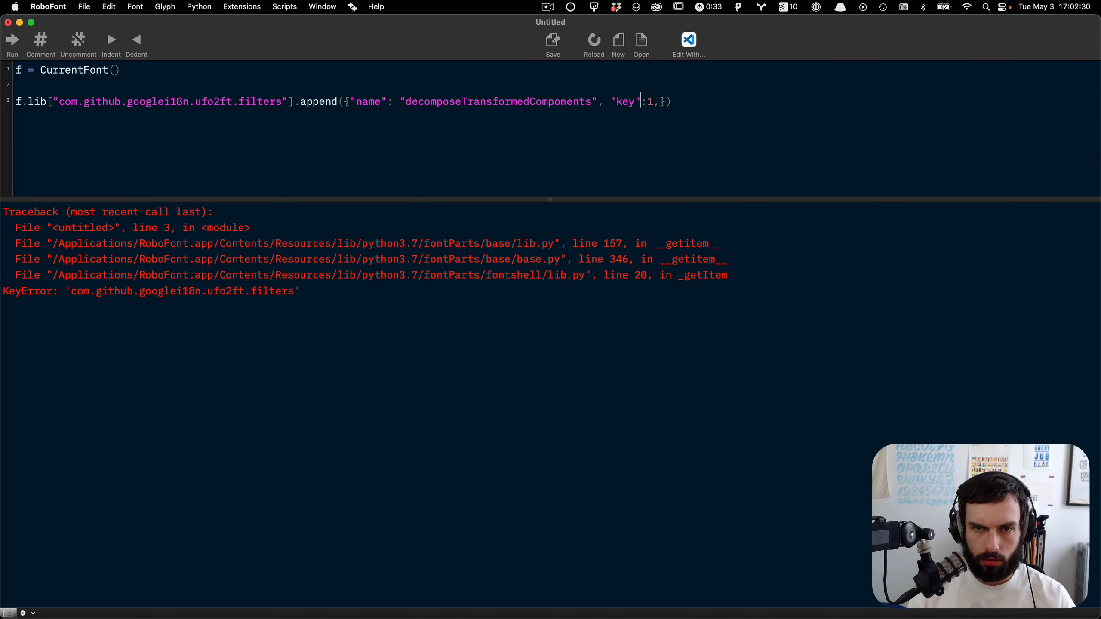
Step: Rename the dictionary's "key" entry to "pre", matching the name-sans lib.plist
{"action": "key", "text": "super+Tab"}
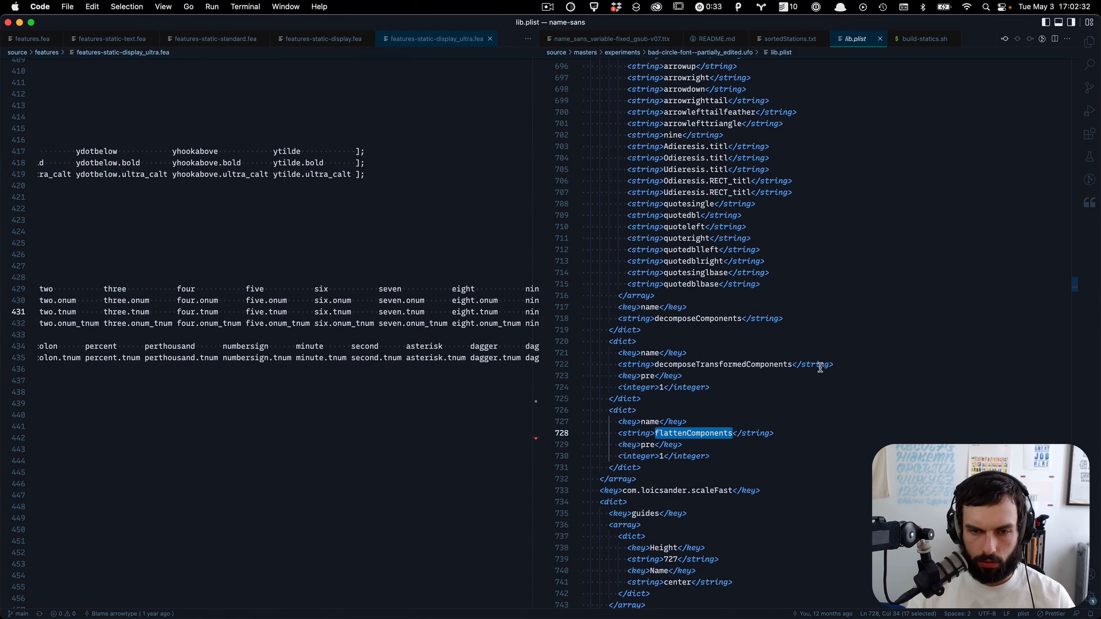
{"action": "key", "text": "super+Tab"}
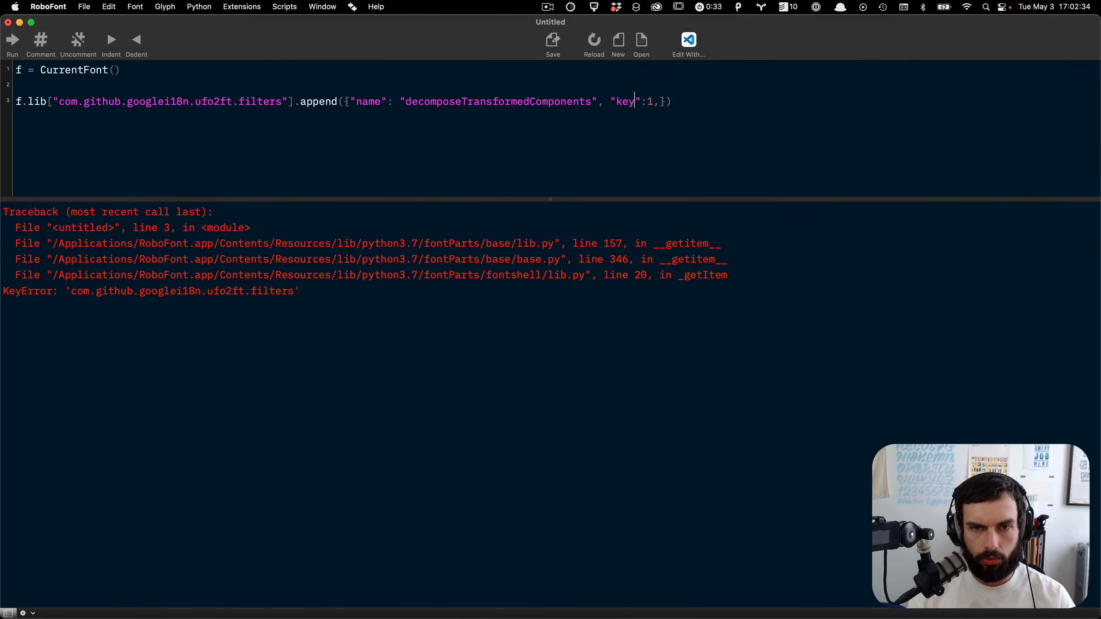
{"action": "double_click", "coordinate": [633, 102]}
{"action": "type", "text": "pre"}
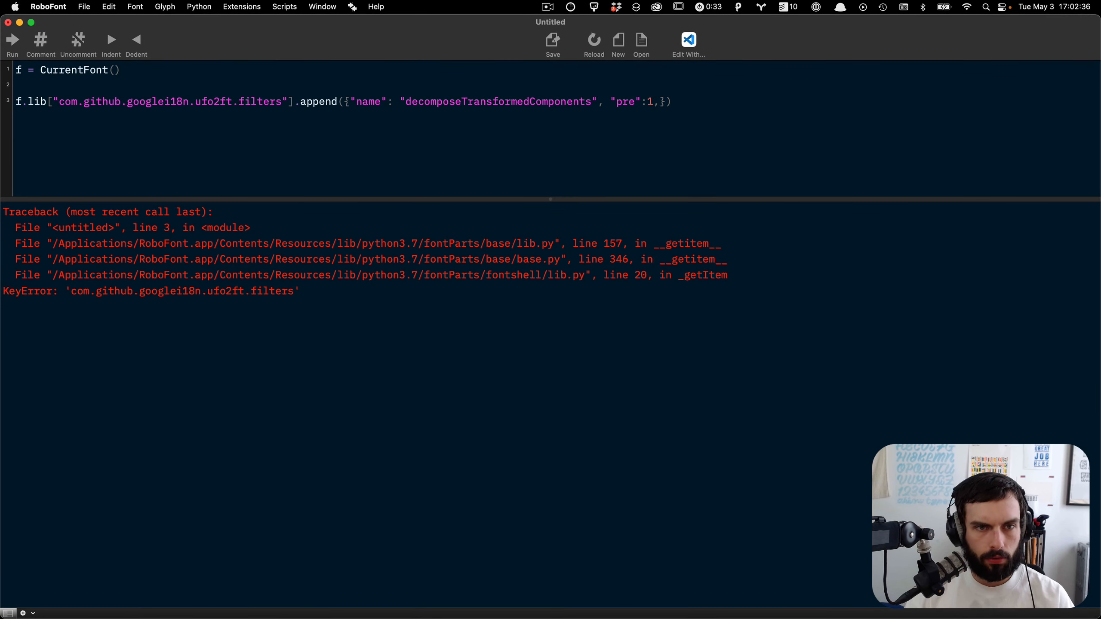
Step: Put the dictionary's "name" and "pre" entries on separate lines and remove the trailing comma
{"action": "left_click", "coordinate": [349, 101]}
{"action": "key", "text": "Return"}
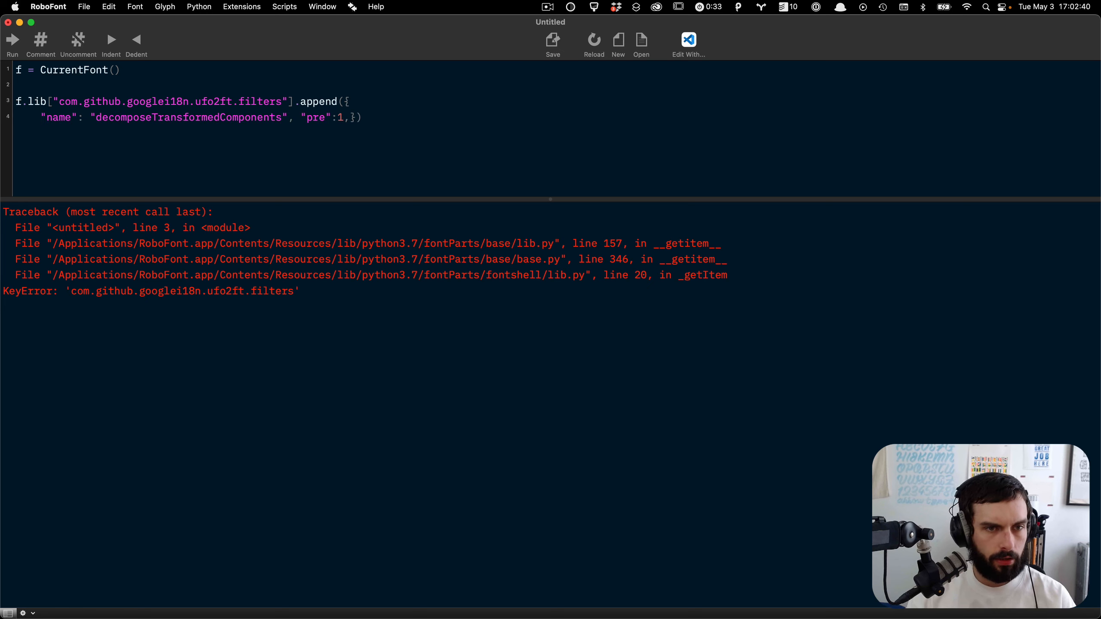
{"action": "left_click", "coordinate": [301, 117]}
{"action": "key", "text": "Return"}
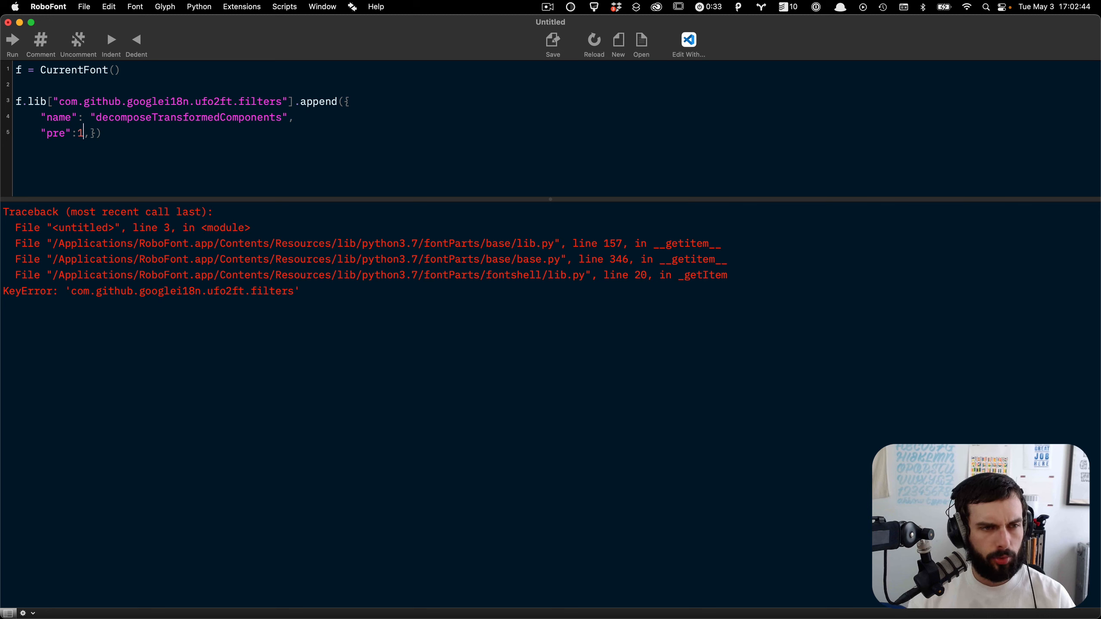
{"action": "left_click", "coordinate": [90, 133]}
{"action": "key", "text": "BackSpace"}
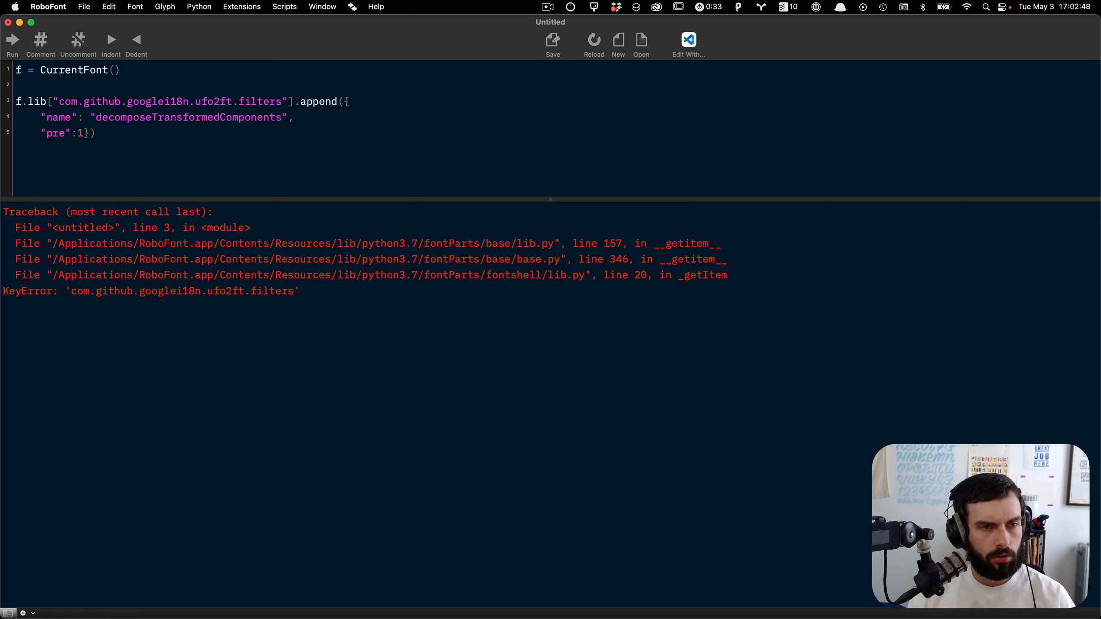
Step: Duplicate the append block below the first one in the script
{"action": "mouse_move", "coordinate": [46, 148]}
{"action": "left_mouse_down"}
{"action": "mouse_move", "coordinate": [15, 127]}
{"action": "mouse_move", "coordinate": [56, 101]}
{"action": "mouse_move", "coordinate": [16, 112]}
{"action": "mouse_move", "coordinate": [16, 101]}
{"action": "mouse_move", "coordinate": [16, 131]}
{"action": "mouse_move", "coordinate": [47, 149]}
{"action": "left_mouse_up"}
{"action": "key", "text": "super+c"}
{"action": "key", "text": "Right"}
{"action": "key", "text": "Return"}
{"action": "key", "text": "Return"}
{"action": "key", "text": "super+v"}
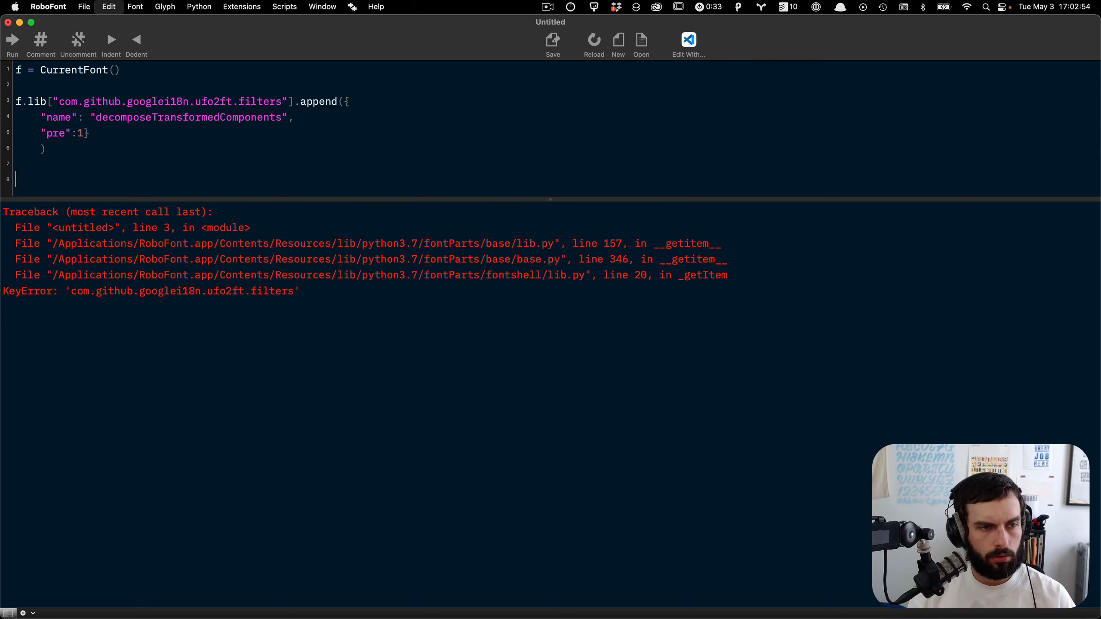
Step: Replace the second block's filter name with flattenComponents, taken from the name-sans lib.plist
{"action": "key", "text": "super+Tab"}
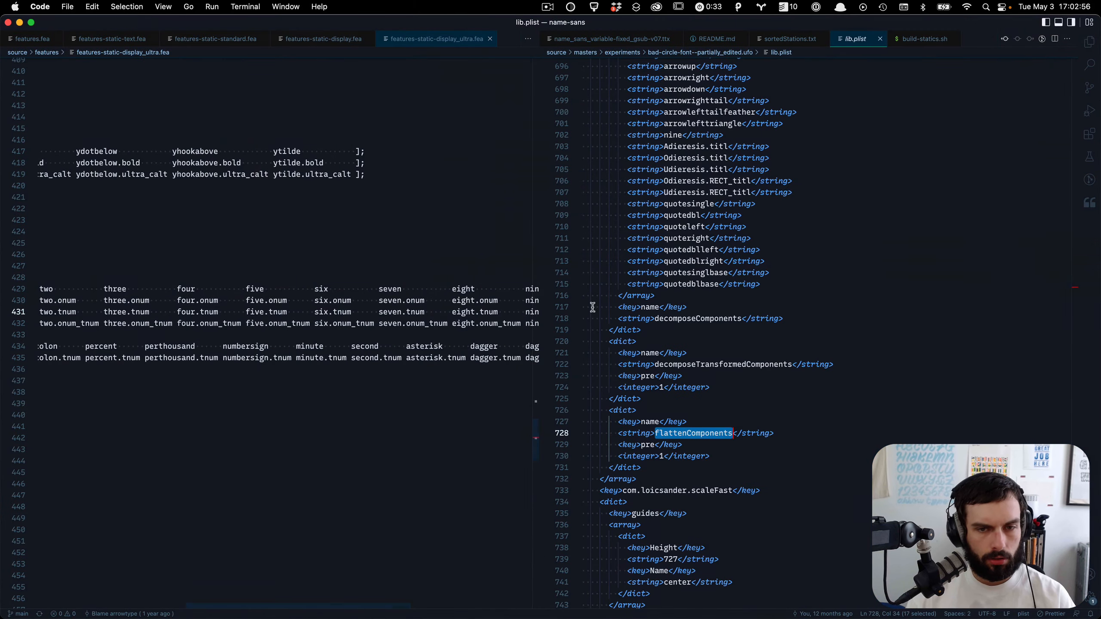
{"action": "key", "text": "super+Tab"}
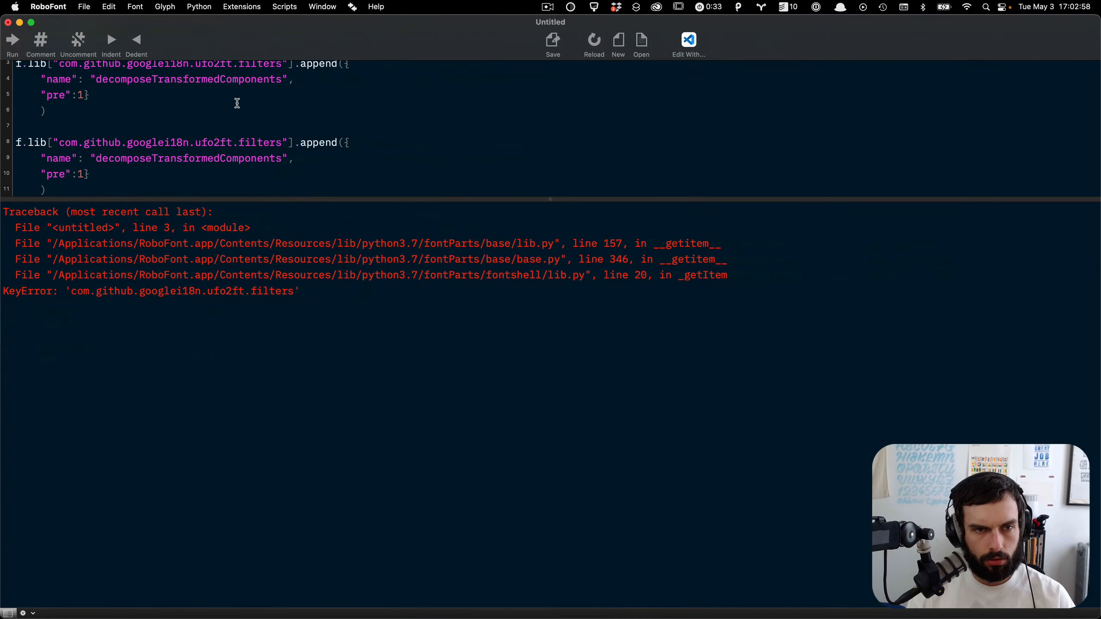
{"action": "key", "text": "super+Tab"}
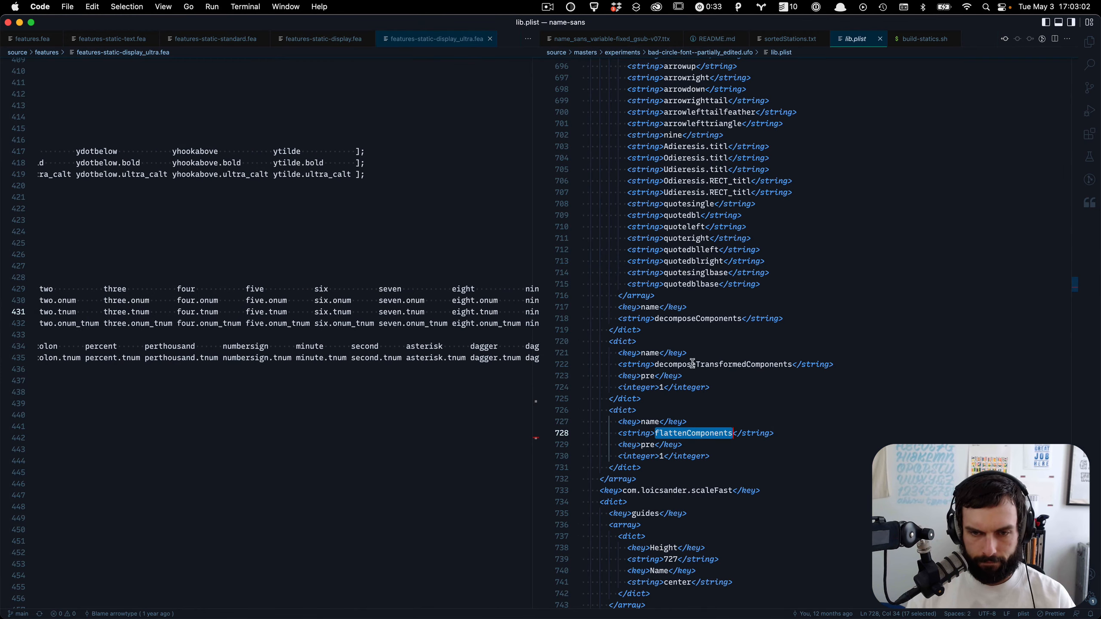
{"action": "key", "text": "super+Tab"}
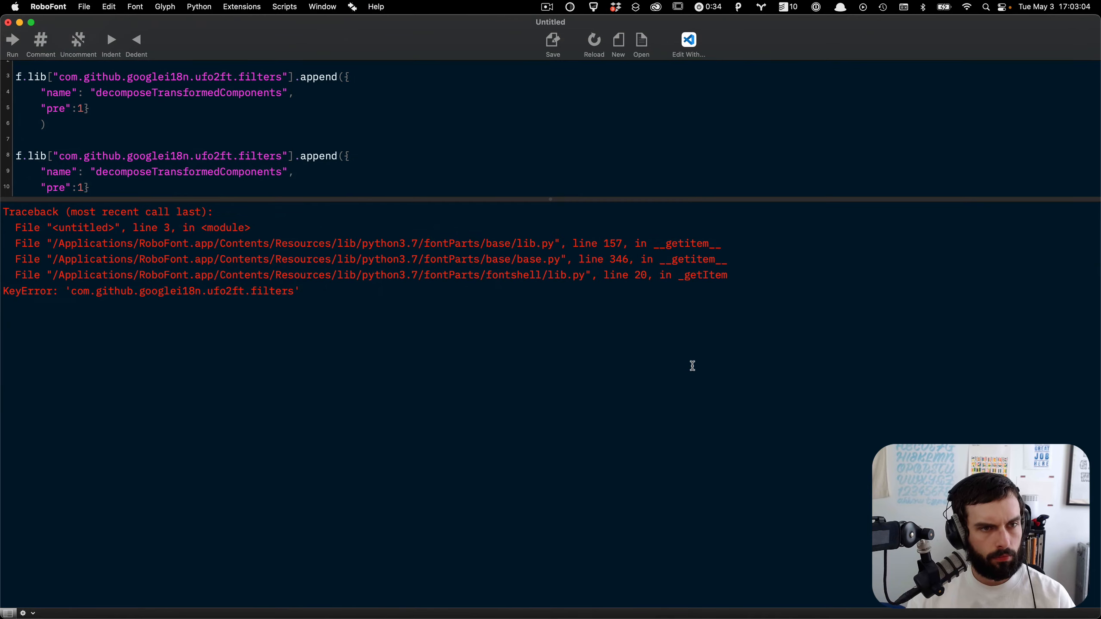
{"action": "key", "text": "super+Tab"}
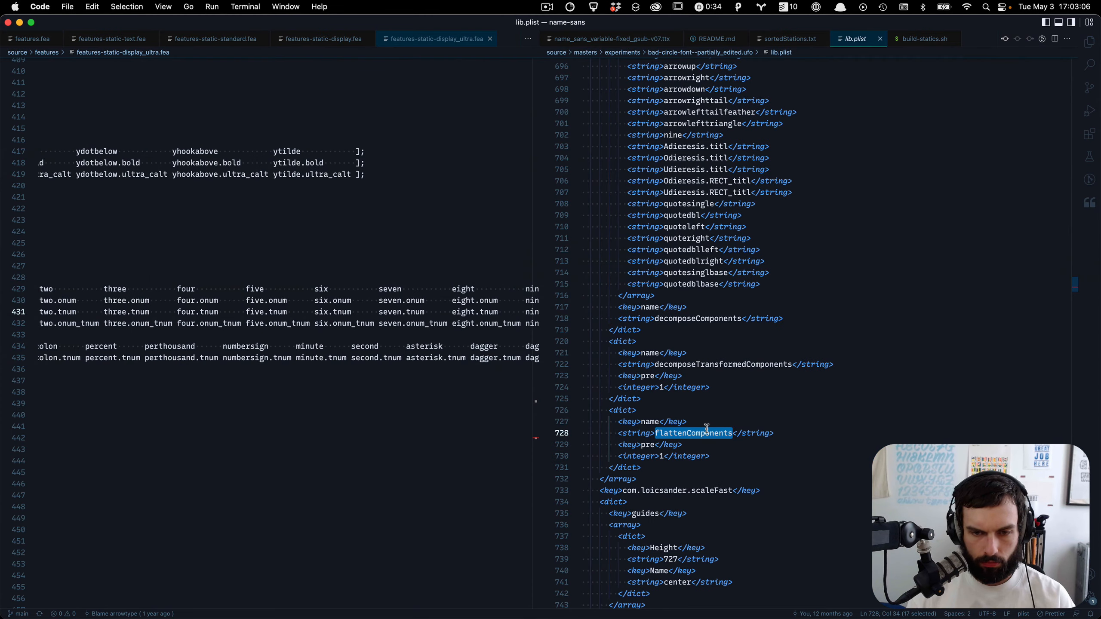
{"action": "key", "text": "super+Tab"}
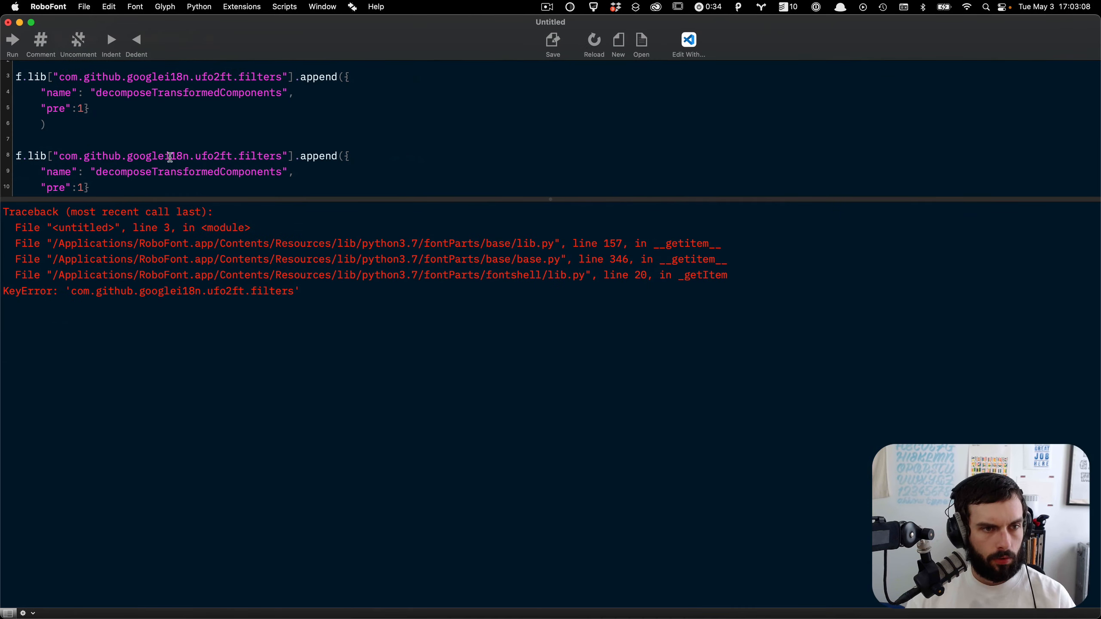
{"action": "double_click", "coordinate": [186, 167]}
{"action": "key", "text": "super+v"}
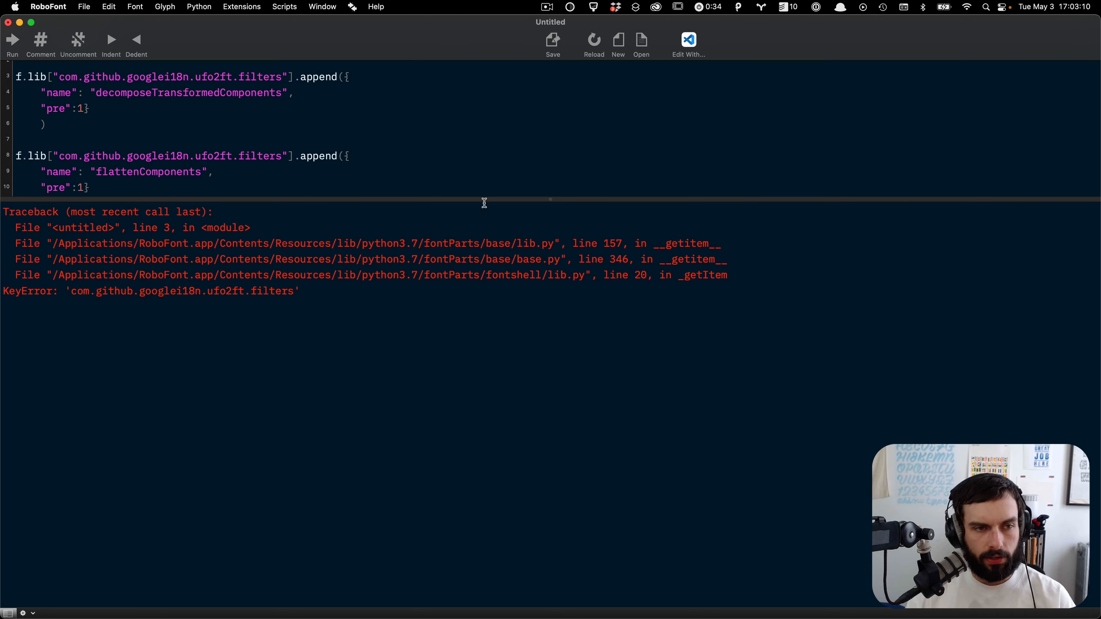
Step: Start saving the script and create a new folder robofont-scripts inside the kyrios folder
{"action": "left_click_drag", "start_coordinate": [507, 198], "coordinate": [504, 377]}
{"action": "left_click", "coordinate": [304, 298]}
{"action": "key", "text": "super+a"}
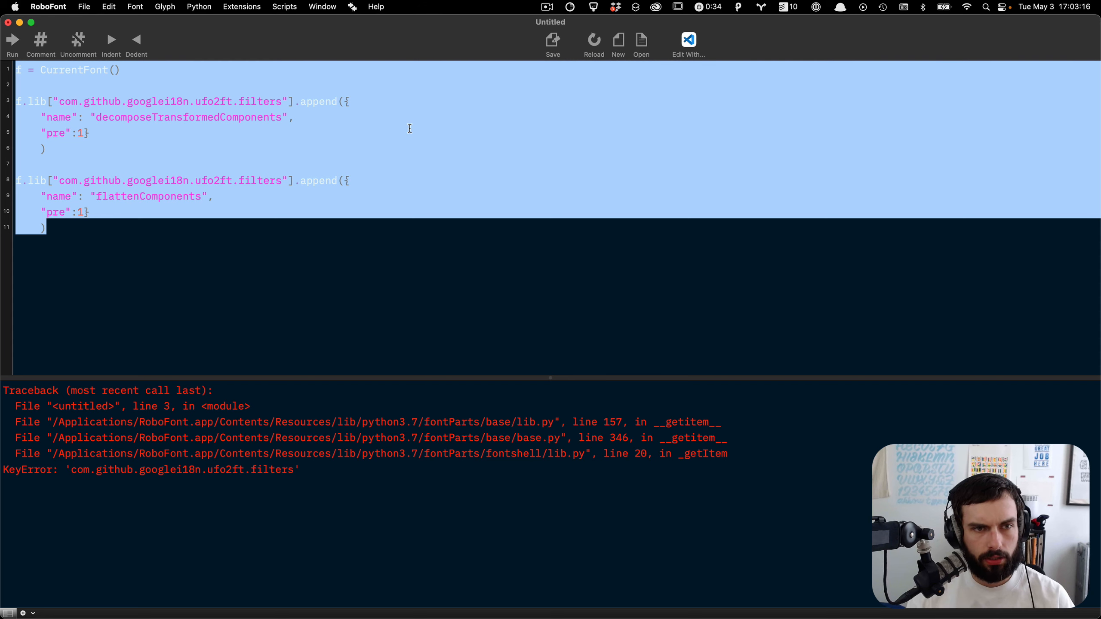
{"action": "key", "text": "super+s"}
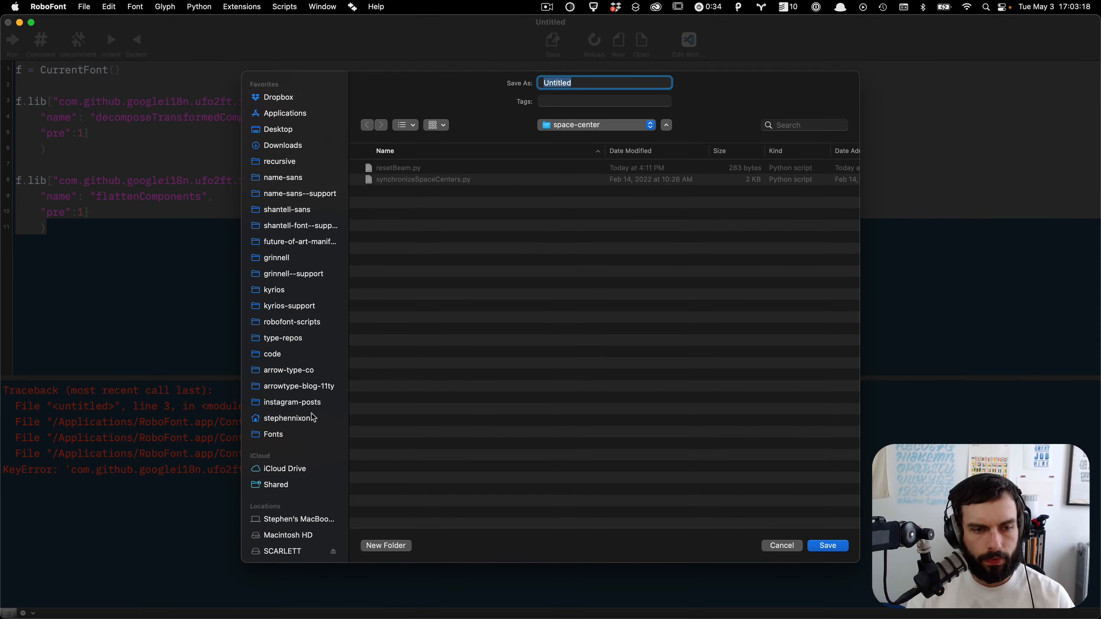
{"action": "left_click", "coordinate": [316, 291]}
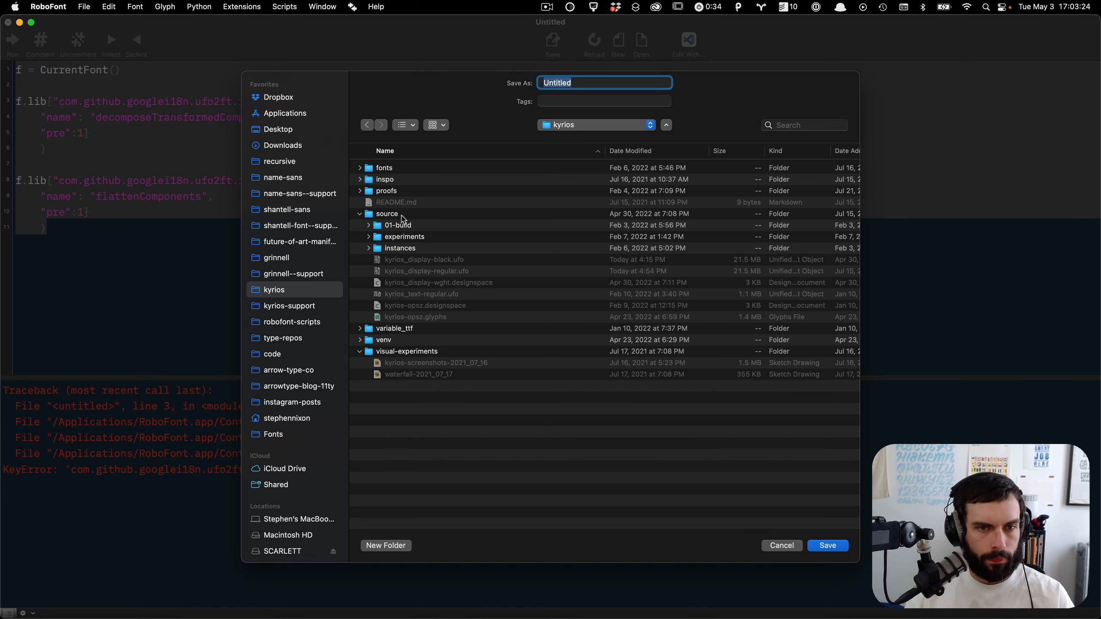
{"action": "left_click", "coordinate": [400, 215]}
{"action": "left_click", "coordinate": [389, 546]}
{"action": "type", "text": "robofon"}
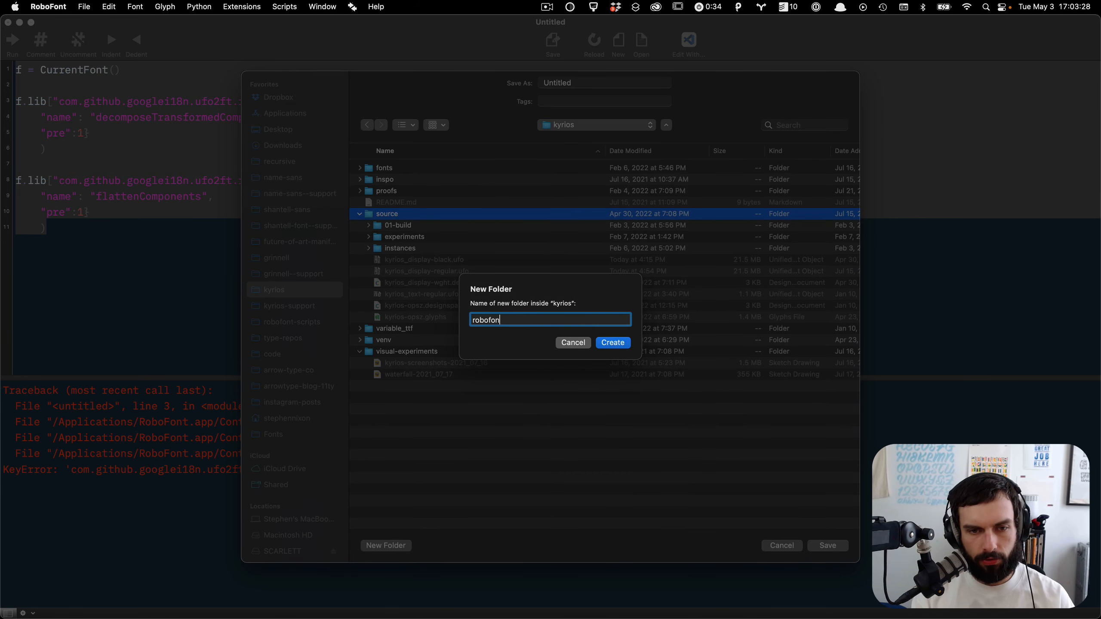
{"action": "type", "text": "t-scripts"}
{"action": "key", "text": "Return"}
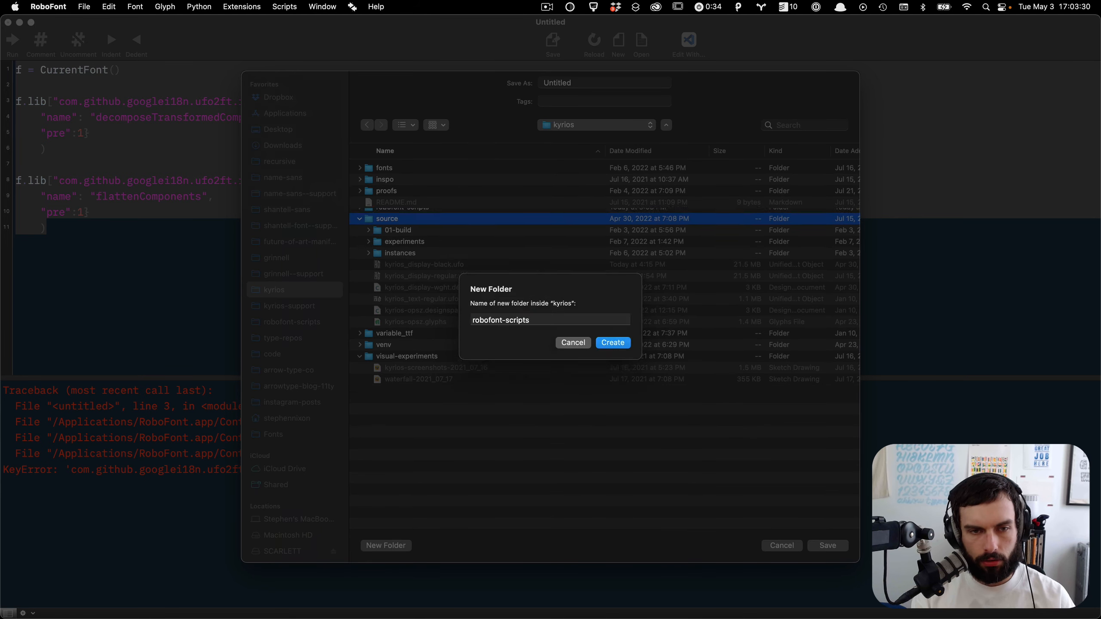
Step: Save the script in robofont-scripts as add-ufo2ft-filters-to-currentfotn.py
{"action": "left_click", "coordinate": [583, 81]}
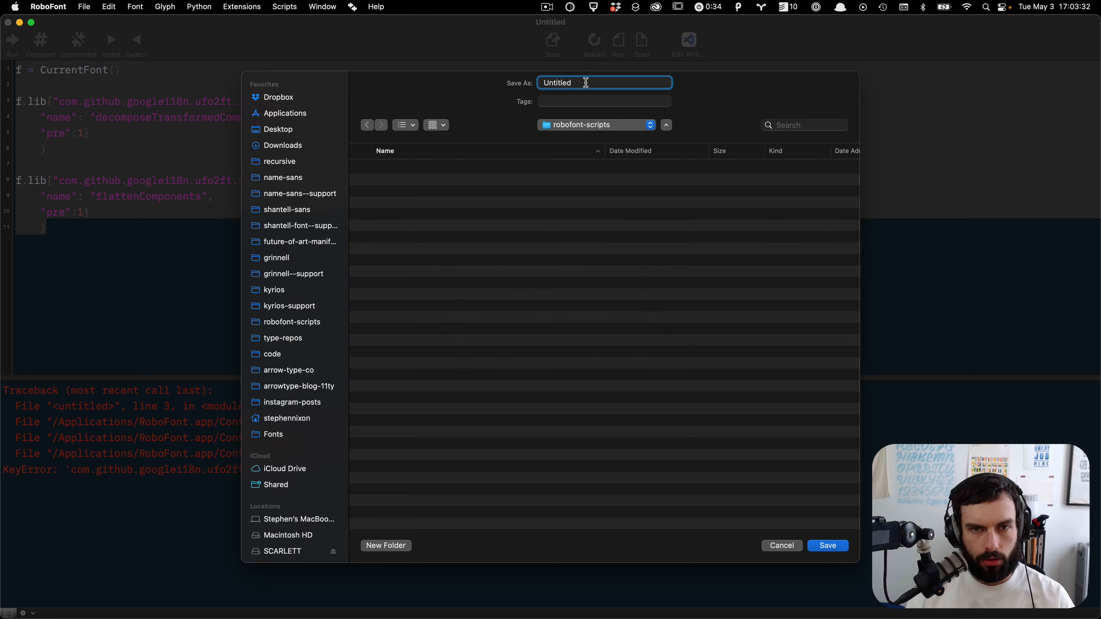
{"action": "key", "text": "super+a"}
{"action": "type", "text": "a"}
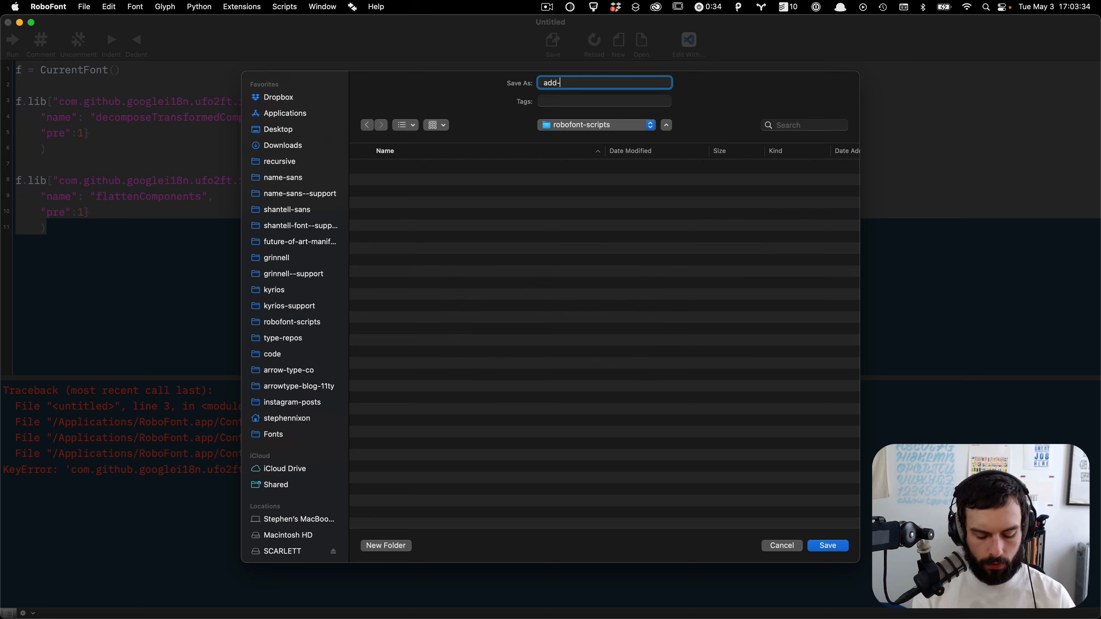
{"action": "type", "text": "u"}
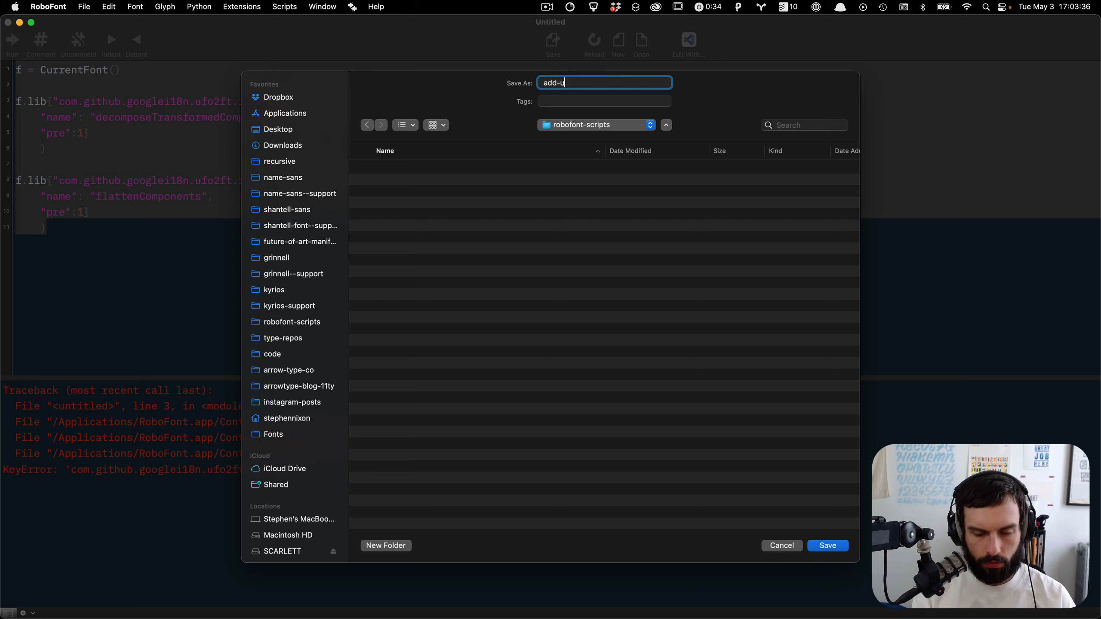
{"action": "type", "text": "fo2ft-"}
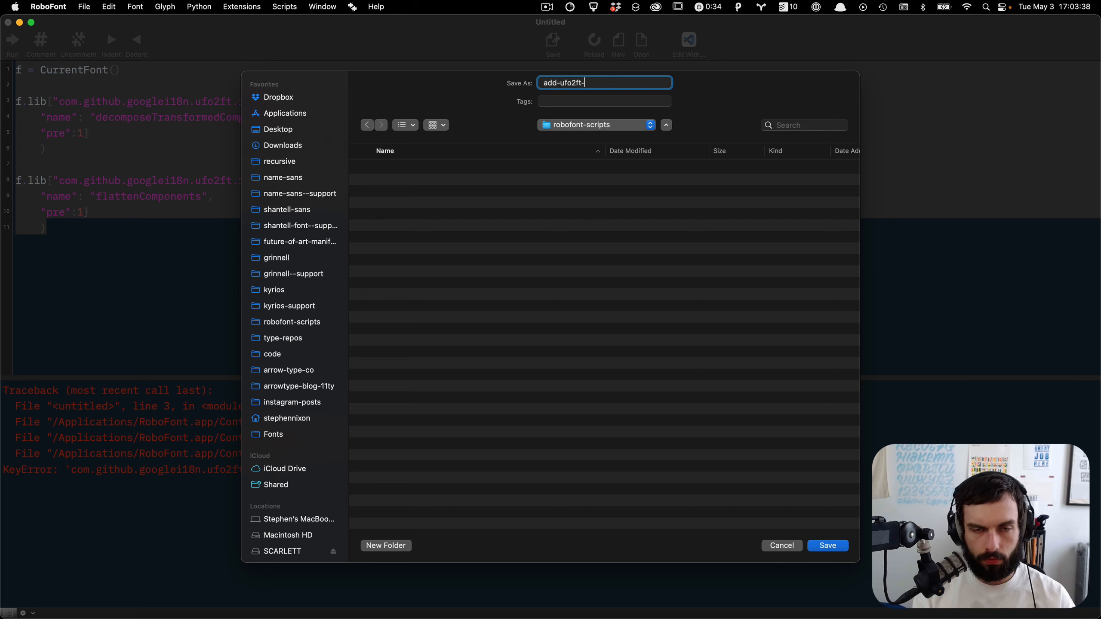
{"action": "type", "text": "fitler"}
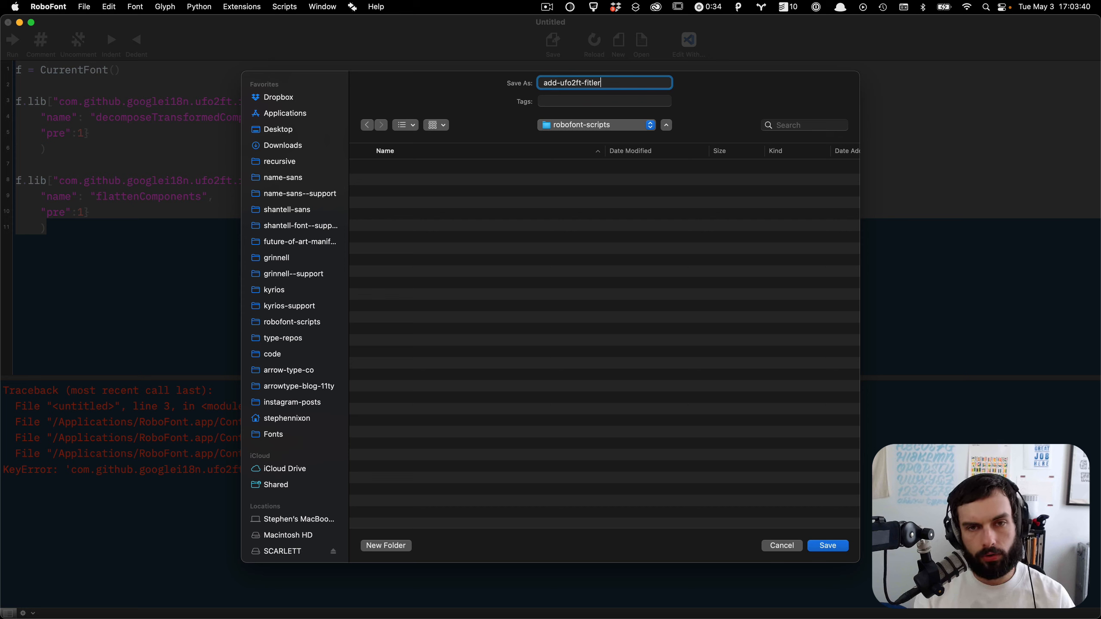
{"action": "type", "text": "s"}
{"action": "key", "text": "BackSpace"}
{"action": "key", "text": "BackSpace"}
{"action": "key", "text": "BackSpace"}
{"action": "key", "text": "BackSpace"}
{"action": "key", "text": "BackSpace"}
{"action": "type", "text": "lters to"}
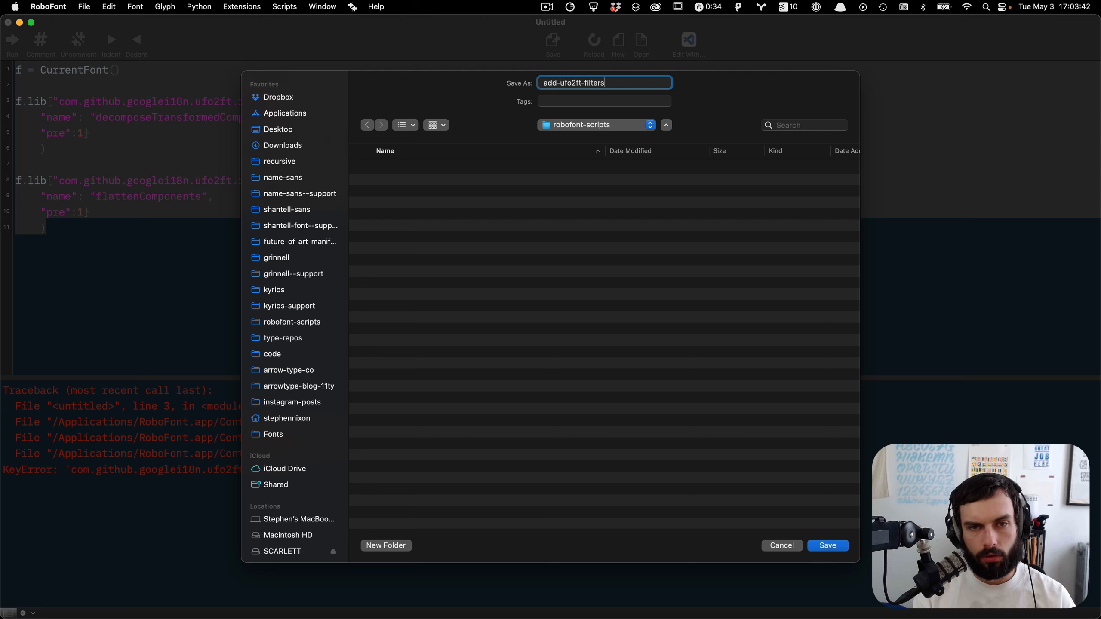
{"action": "key", "text": "BackSpace"}
{"action": "key", "text": "BackSpace"}
{"action": "key", "text": "BackSpace"}
{"action": "type", "text": "-to-currentfotn"}
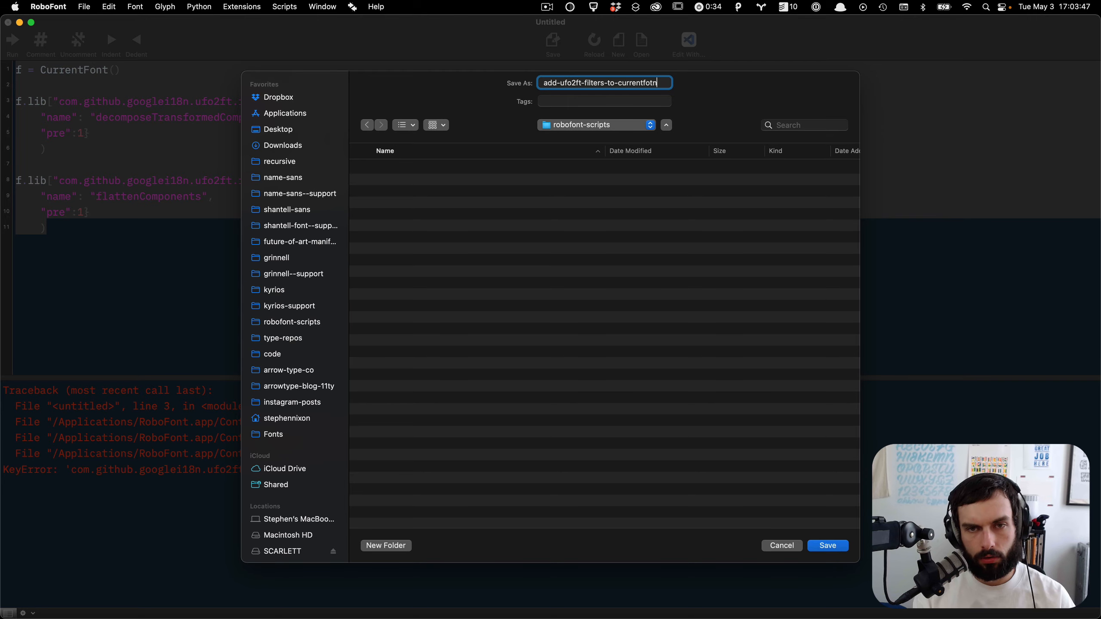
{"action": "key", "text": "Return"}
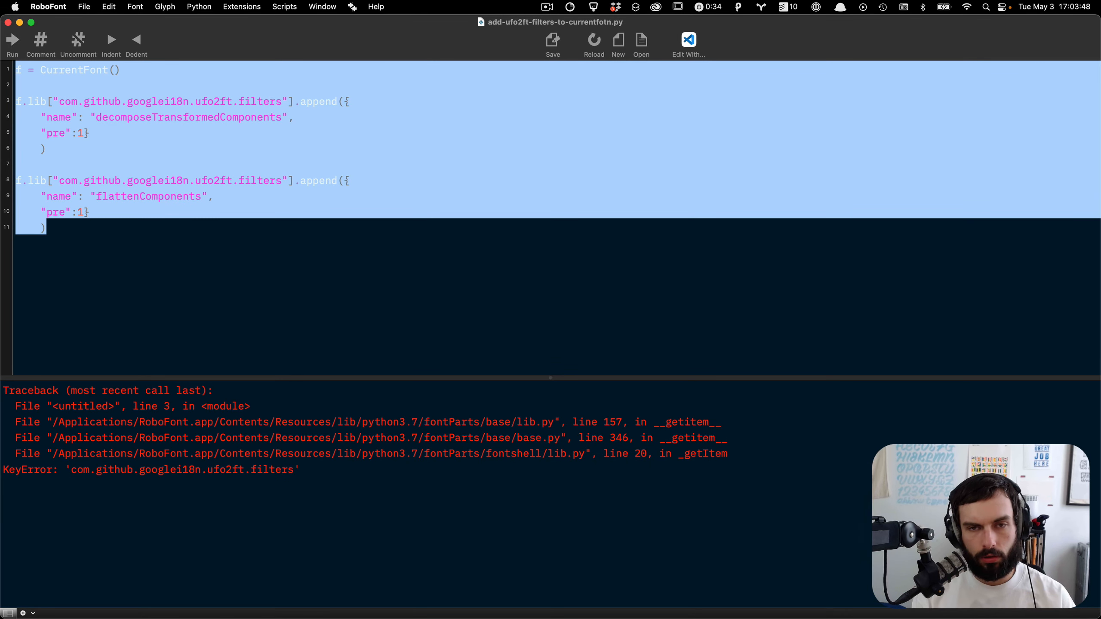
Step: Reveal the script in Finder and rename it to add-ufo2ft-filters-to-currentfont.py
{"action": "left_click", "coordinate": [591, 24], "text": "super"}
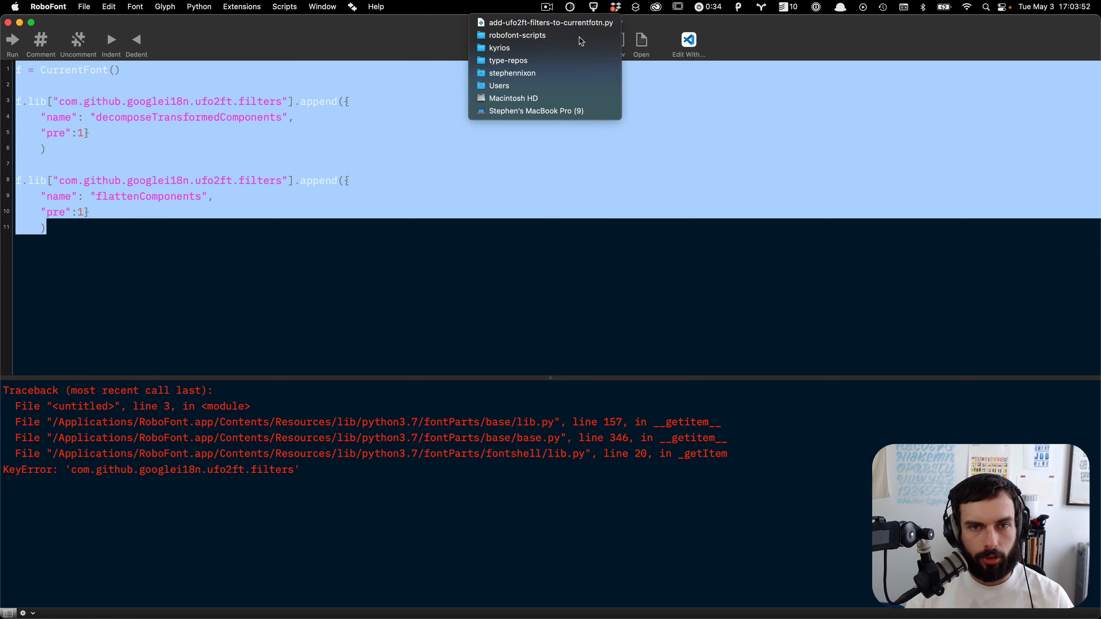
{"action": "left_click", "coordinate": [580, 36]}
{"action": "left_click", "coordinate": [543, 153]}
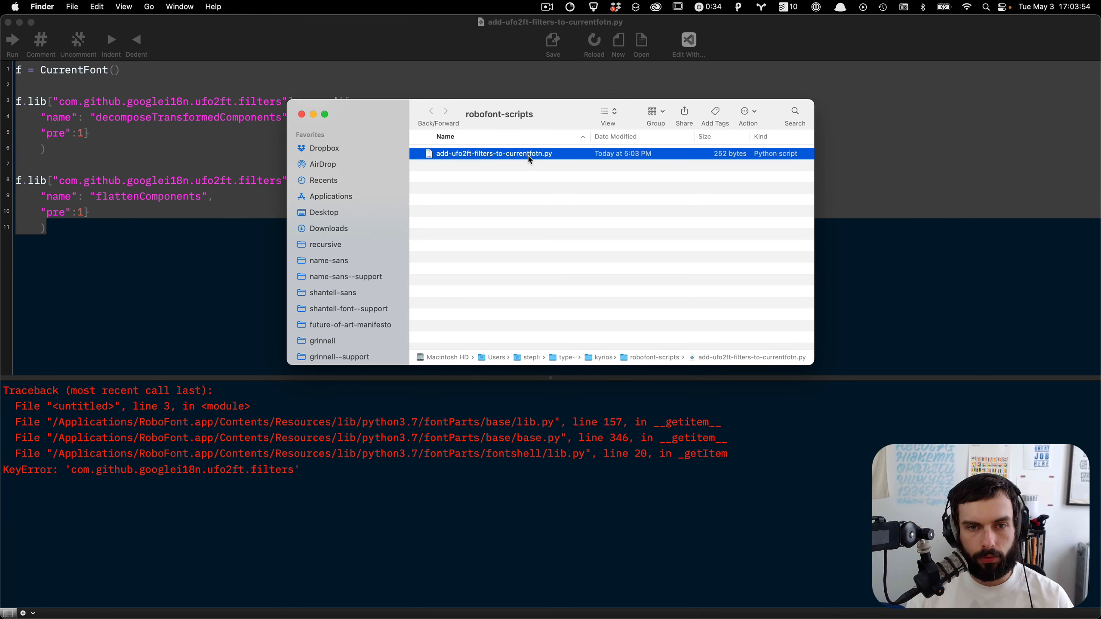
{"action": "key", "text": "BackSpace"}
{"action": "key", "text": "BackSpace"}
{"action": "type", "text": "nt"}
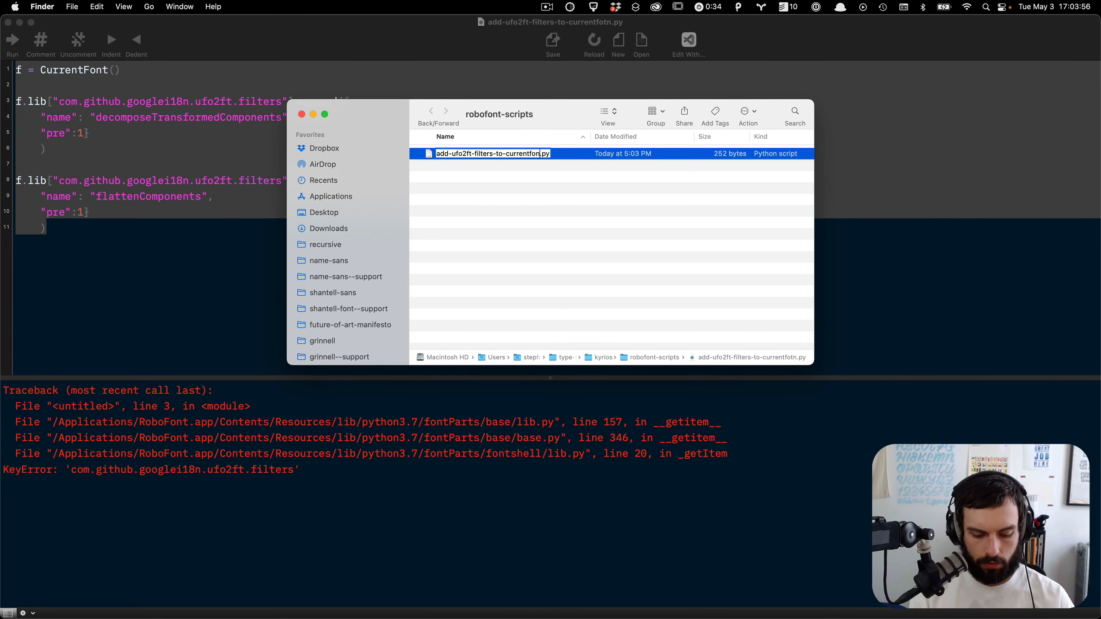
{"action": "key", "text": "Return"}
{"action": "key", "text": "super+w"}
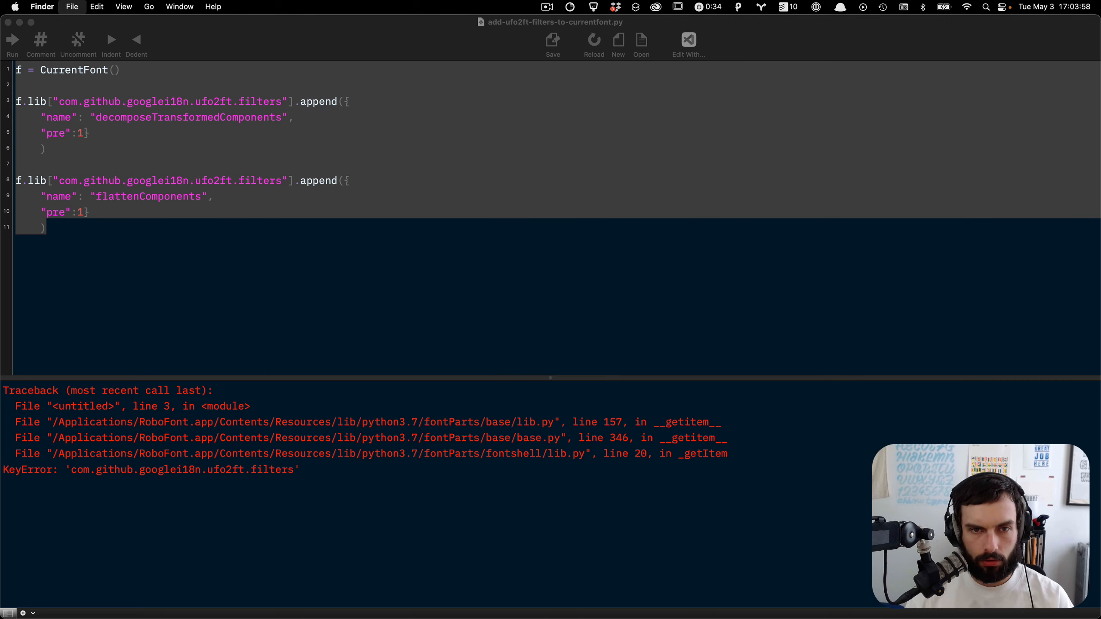
Step: Close the script window and postpone the Mechanic update check
{"action": "left_click", "coordinate": [534, 204]}
{"action": "key", "text": "super+a"}
{"action": "key", "text": "super+w"}
{"action": "key", "text": "super+h"}
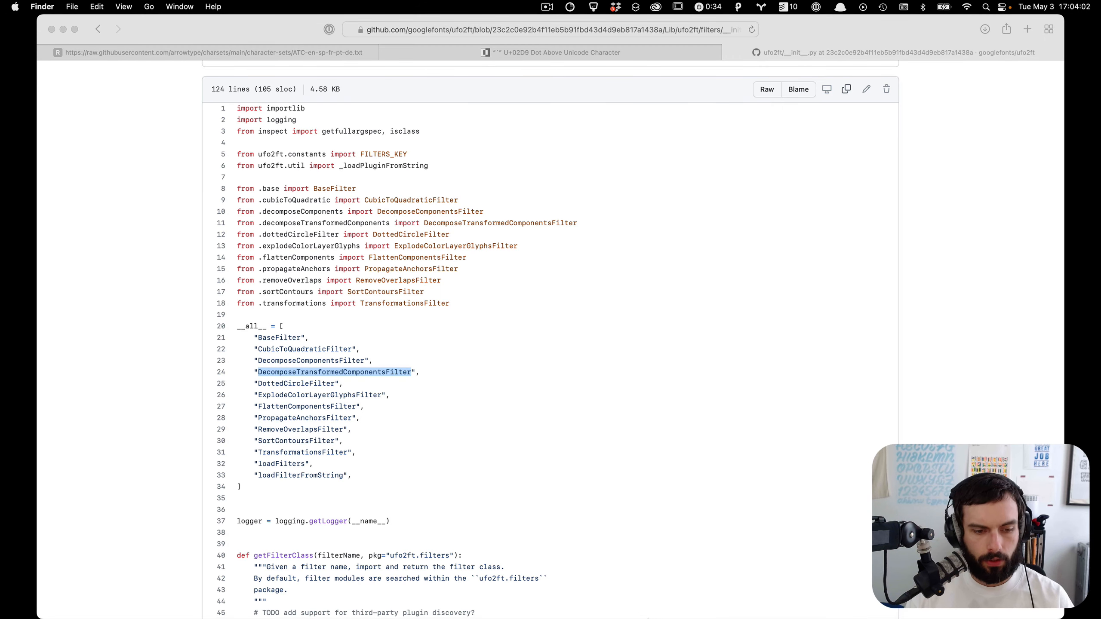
{"action": "mouse_move", "coordinate": [654, 579]}
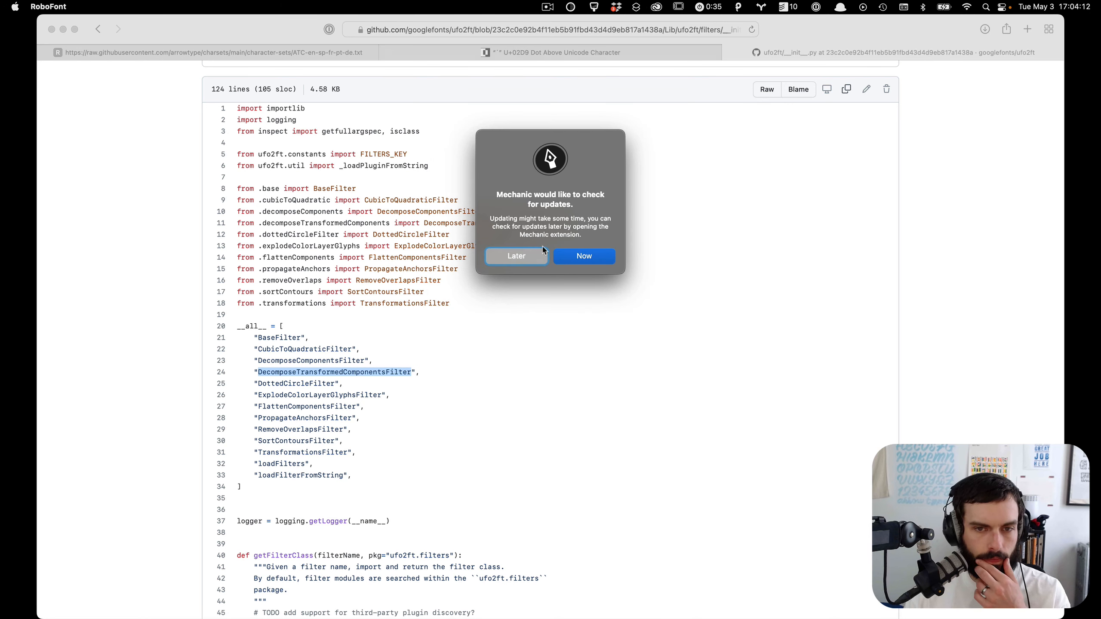
{"action": "left_click", "coordinate": [510, 257]}
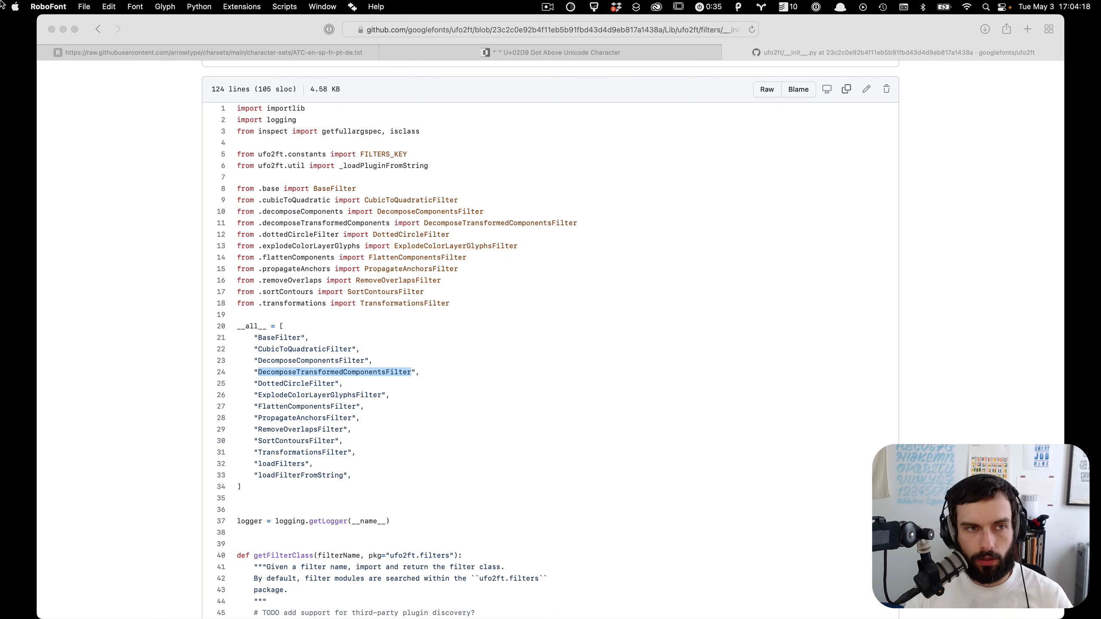
Step: Try to open kyrios_display-regular.ufo from the recent files
{"action": "left_click", "coordinate": [84, 6]}
{"action": "mouse_move", "coordinate": [130, 49]}
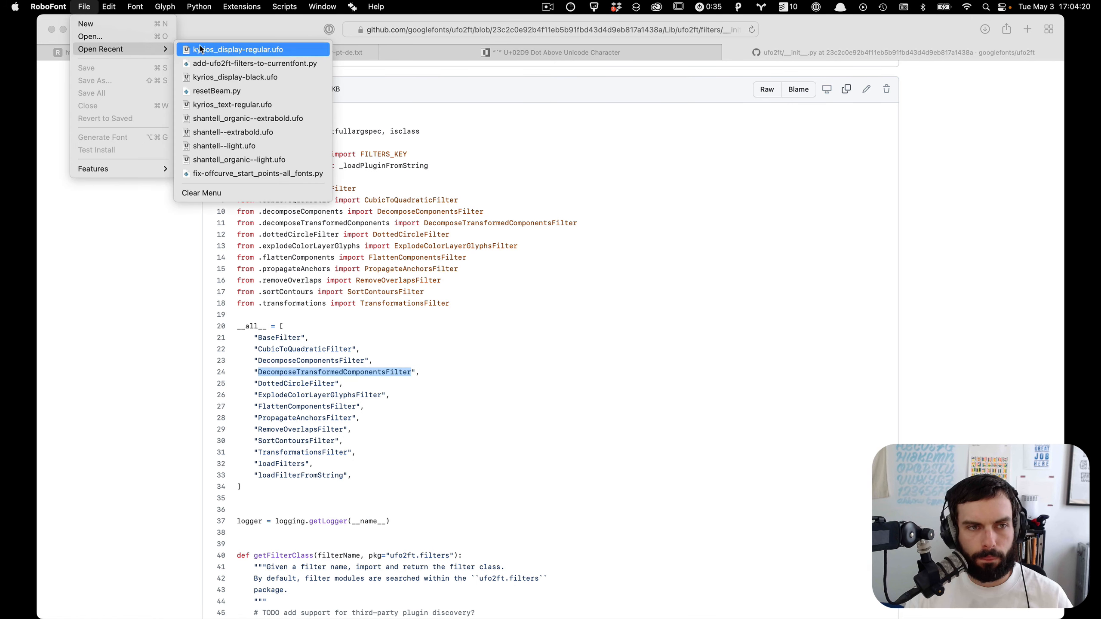
{"action": "left_click", "coordinate": [214, 47]}
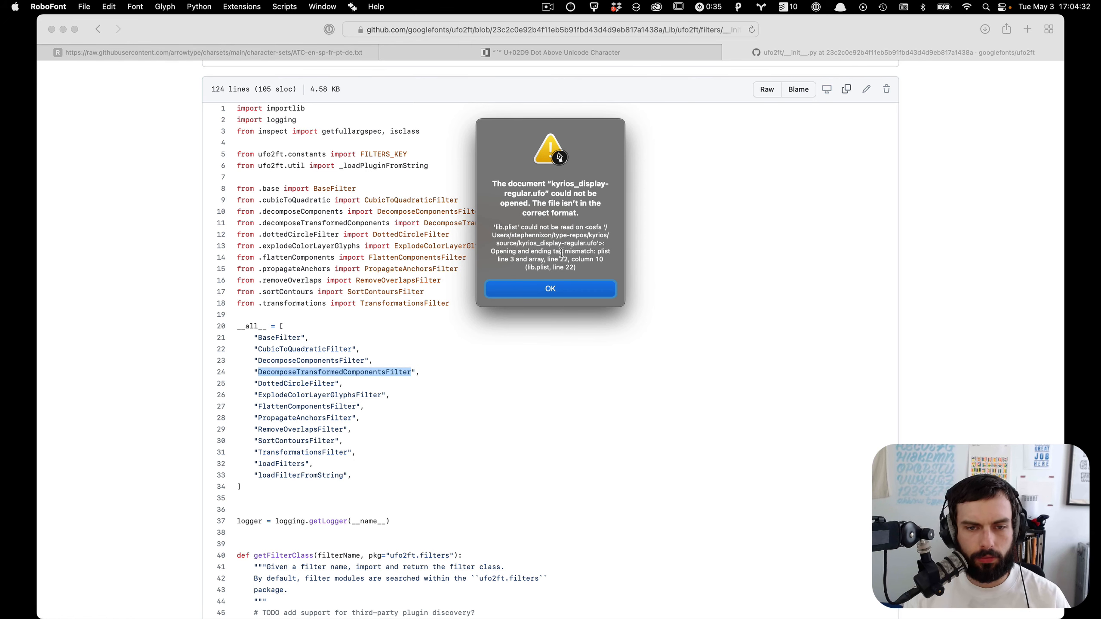
{"action": "key", "text": "Return"}
Step: Delete the stray closing array tag after the filters dict in the Kyrios lib.plist and save it
{"action": "key", "text": "super+Tab"}
{"action": "key", "text": "super+Tab"}
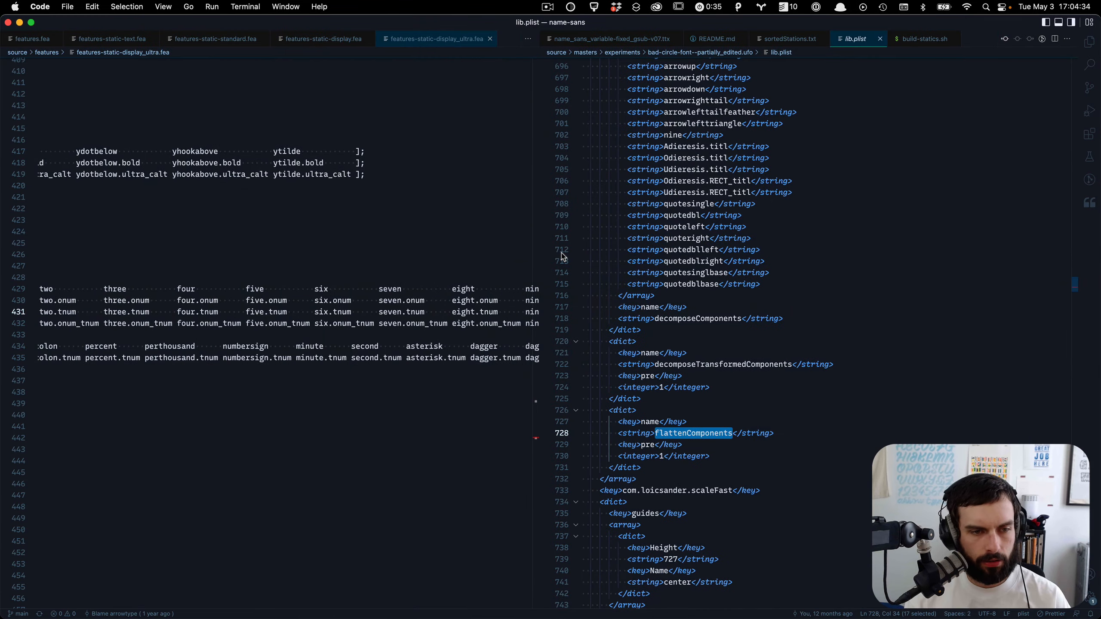
{"action": "key", "text": "super+grave"}
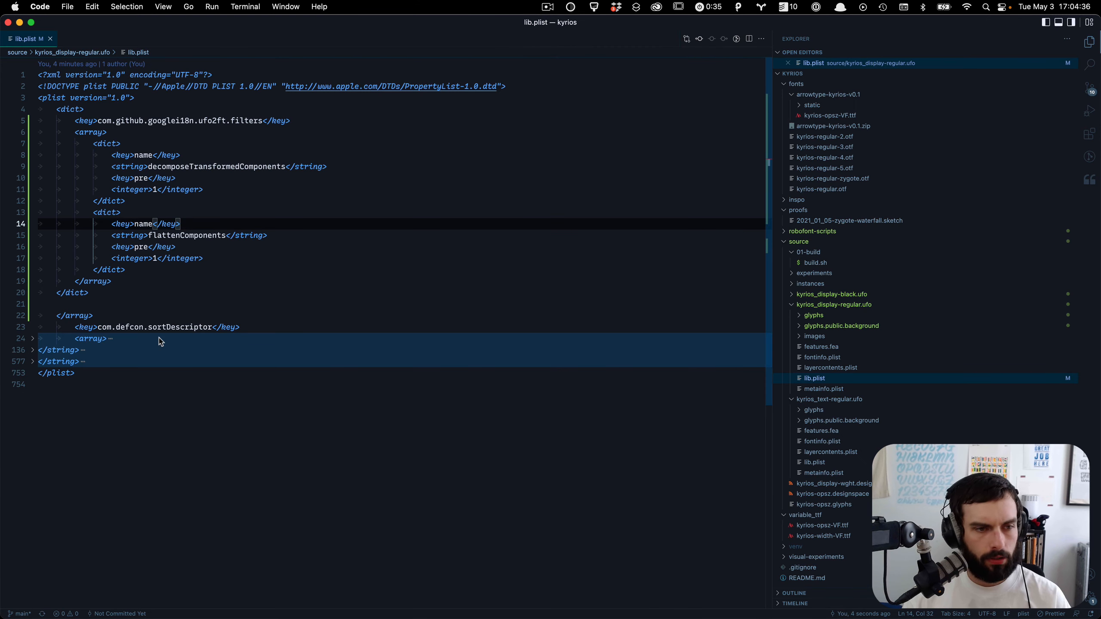
{"action": "left_click", "coordinate": [125, 314]}
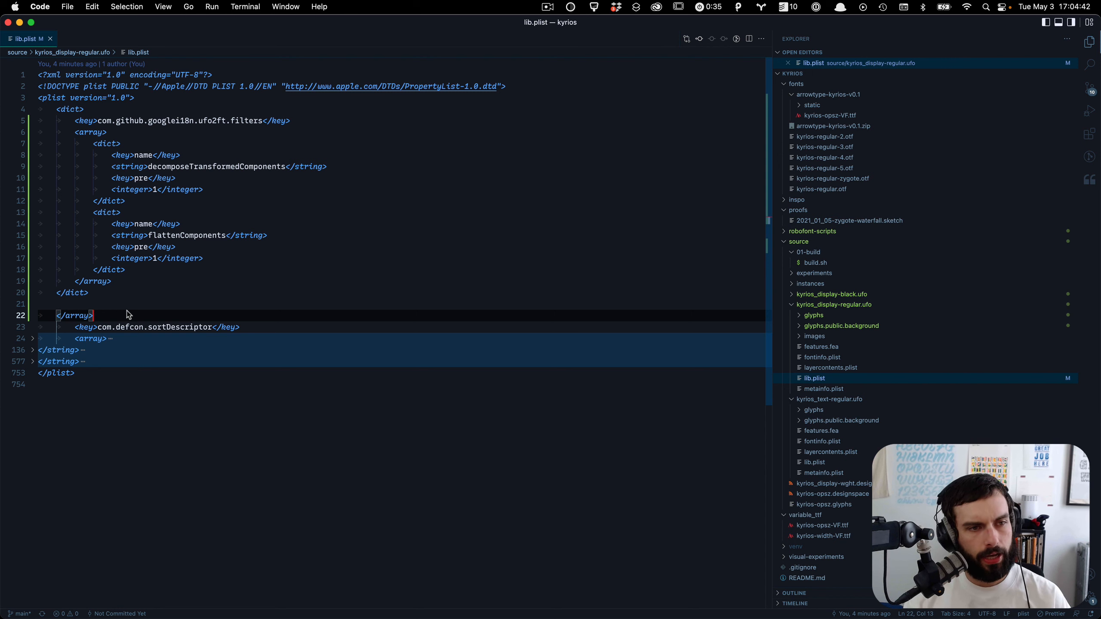
{"action": "key", "text": "super+BackSpace"}
{"action": "key", "text": "BackSpace"}
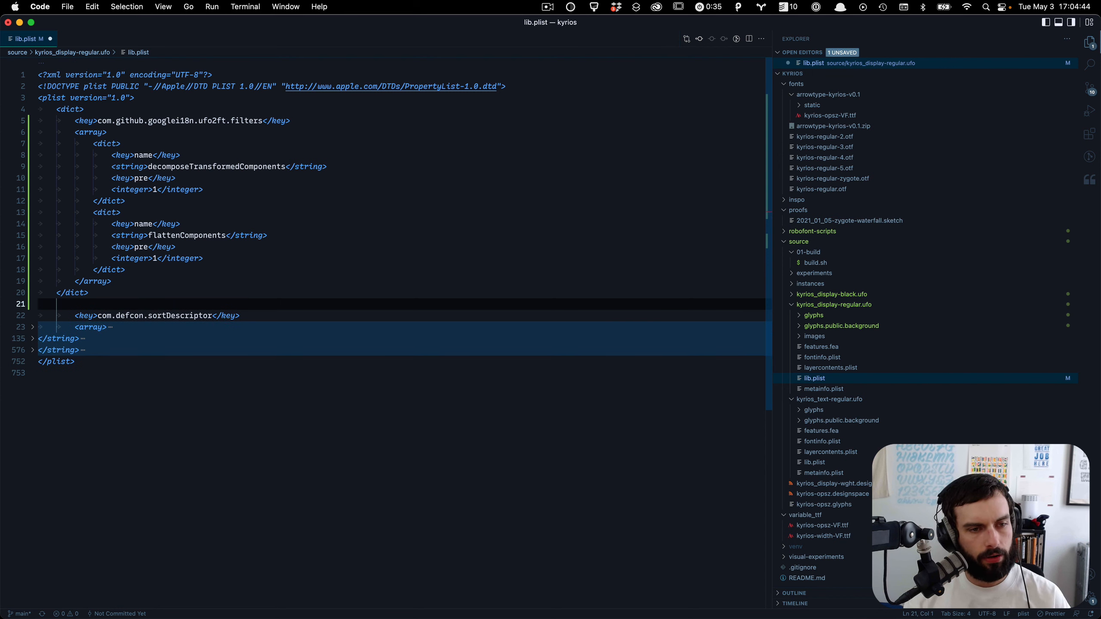
{"action": "key", "text": "BackSpace"}
{"action": "key", "text": "super+s"}
{"action": "key", "text": "super+Tab"}
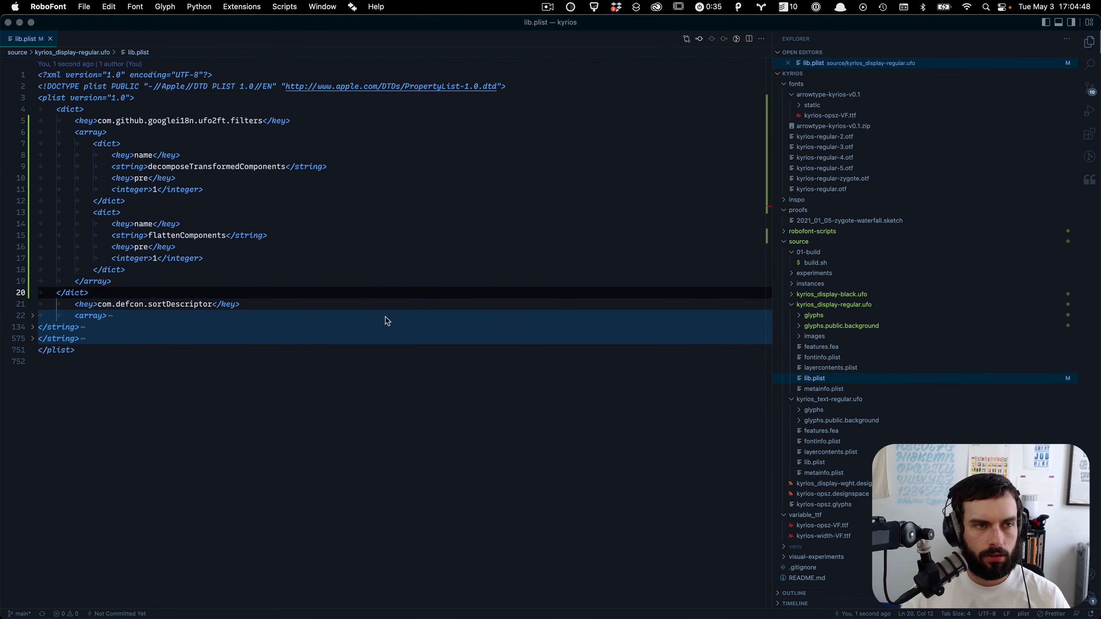
Step: Try again to open kyrios_display-regular.ufo from the recent files and dismiss the error
{"action": "left_click", "coordinate": [84, 6]}
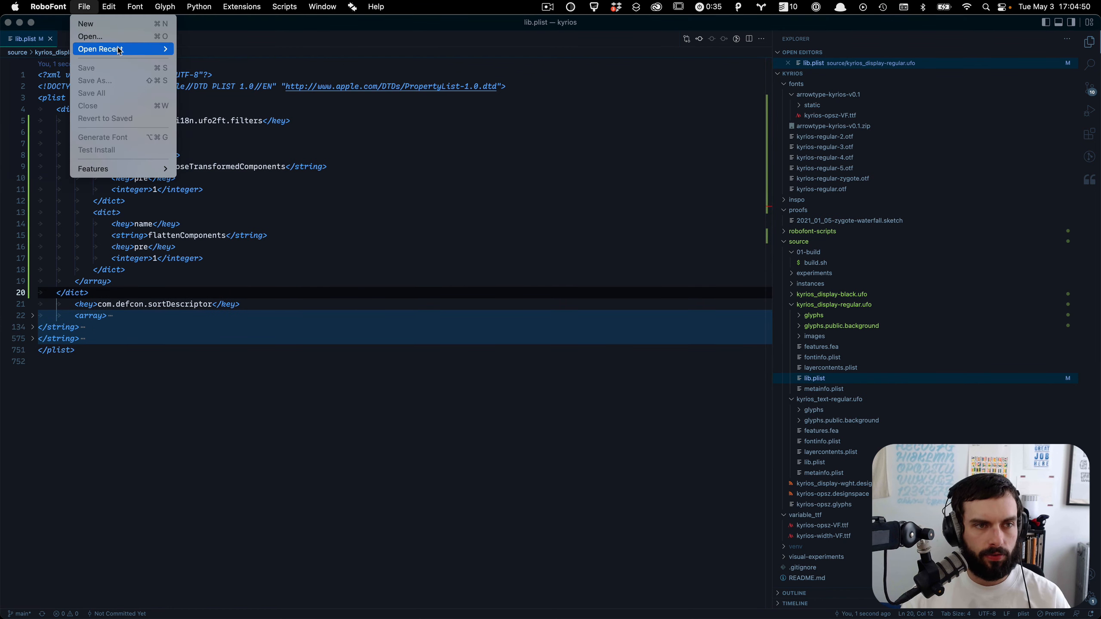
{"action": "mouse_move", "coordinate": [144, 49]}
{"action": "left_click", "coordinate": [238, 49]}
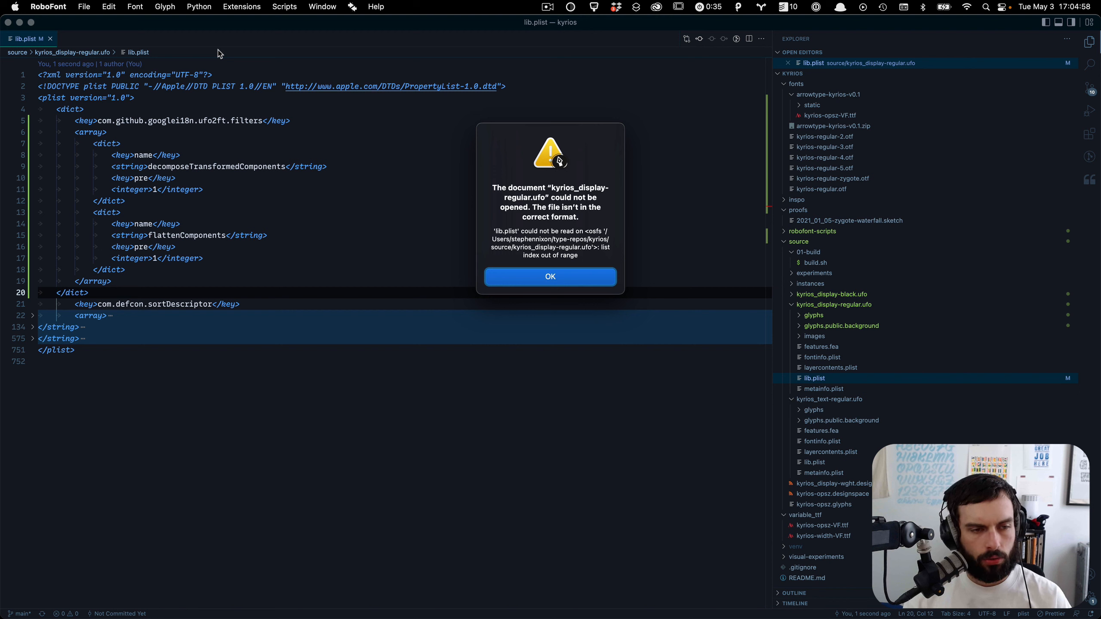
{"action": "key", "text": "Return"}
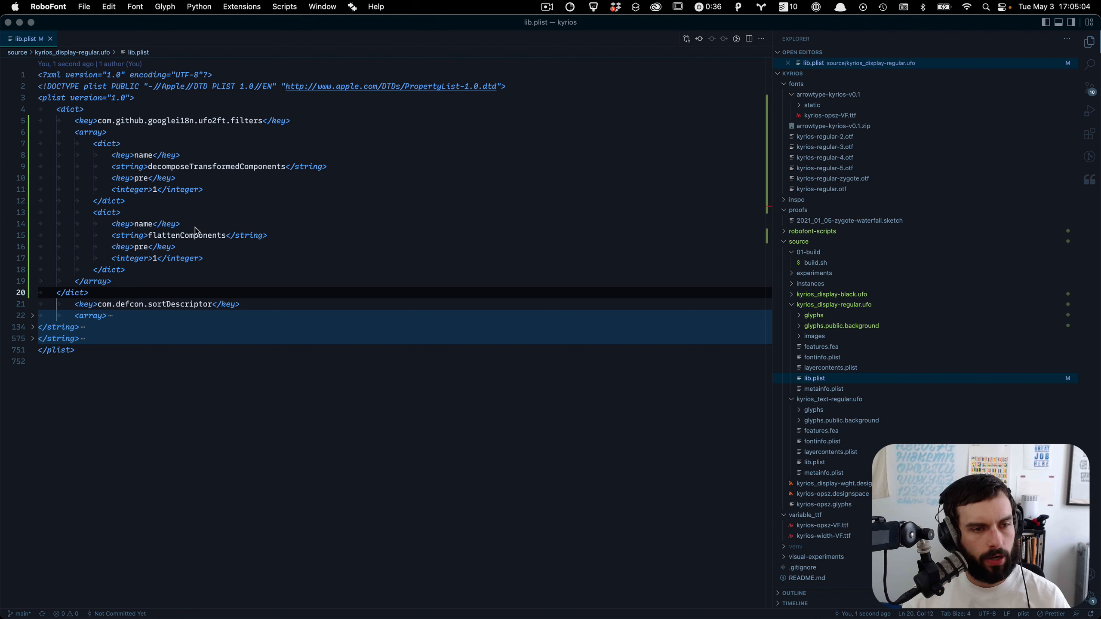
Step: Delete the stray closing dict tag after the filters array in the Kyrios lib.plist
{"action": "left_click", "coordinate": [134, 285]}
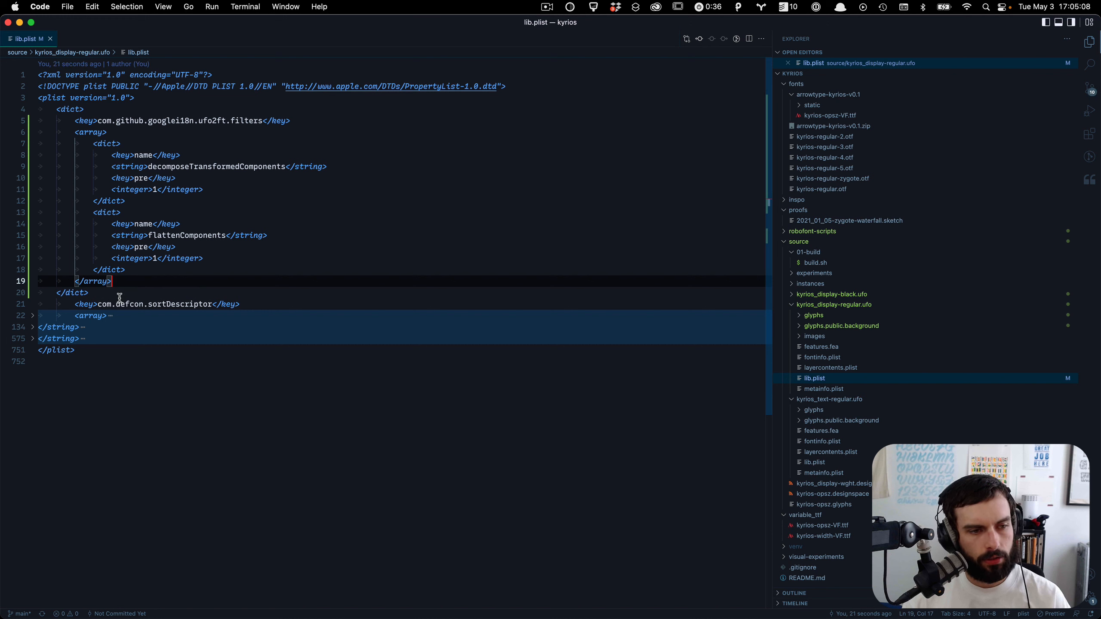
{"action": "key", "text": "Down"}
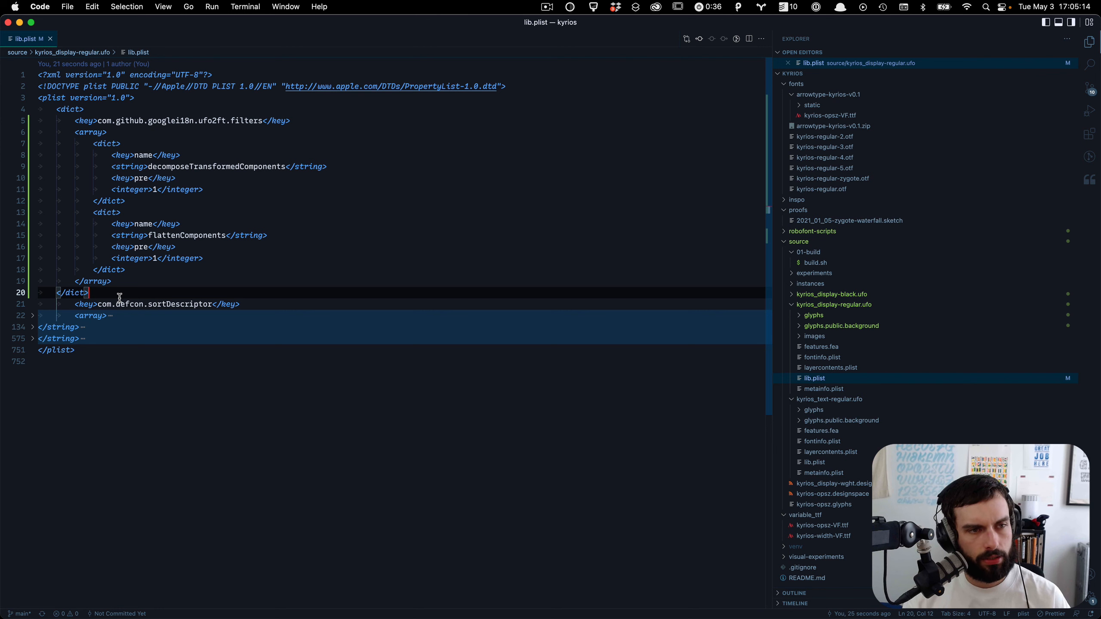
{"action": "key", "text": "BackSpace"}
{"action": "key", "text": "BackSpace"}
{"action": "key", "text": "BackSpace"}
{"action": "key", "text": "BackSpace"}
{"action": "key", "text": "BackSpace"}
{"action": "key", "text": "BackSpace"}
{"action": "key", "text": "BackSpace"}
{"action": "key", "text": "BackSpace"}
{"action": "key", "text": "BackSpace"}
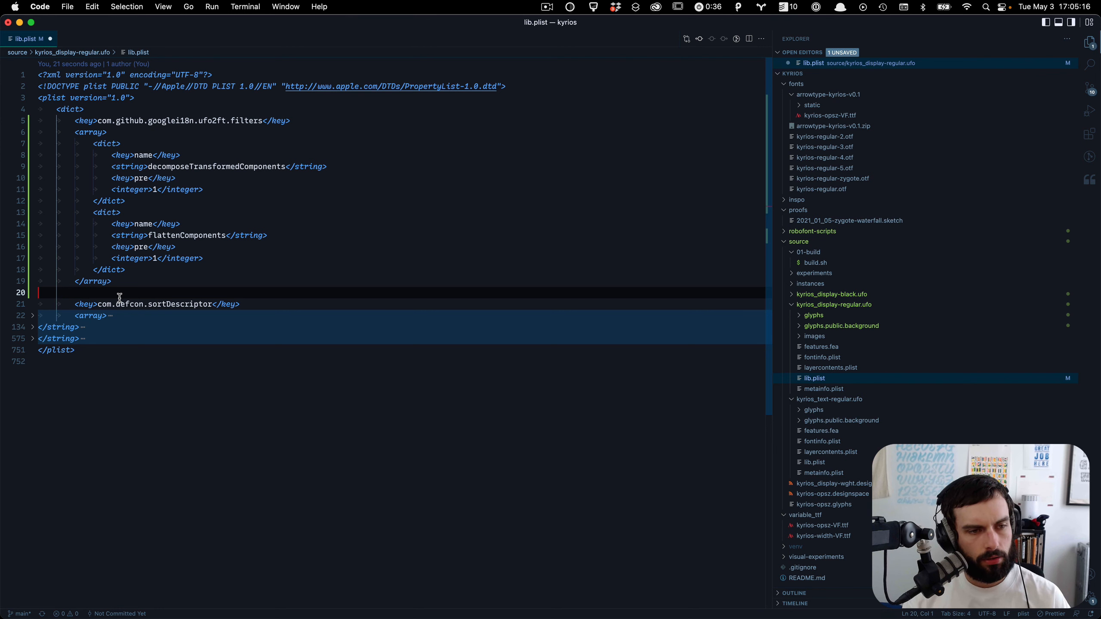
Step: Switch to RoboFont and open kyrios_display-regular.ufo from the recent files
{"action": "key", "text": "super+Tab"}
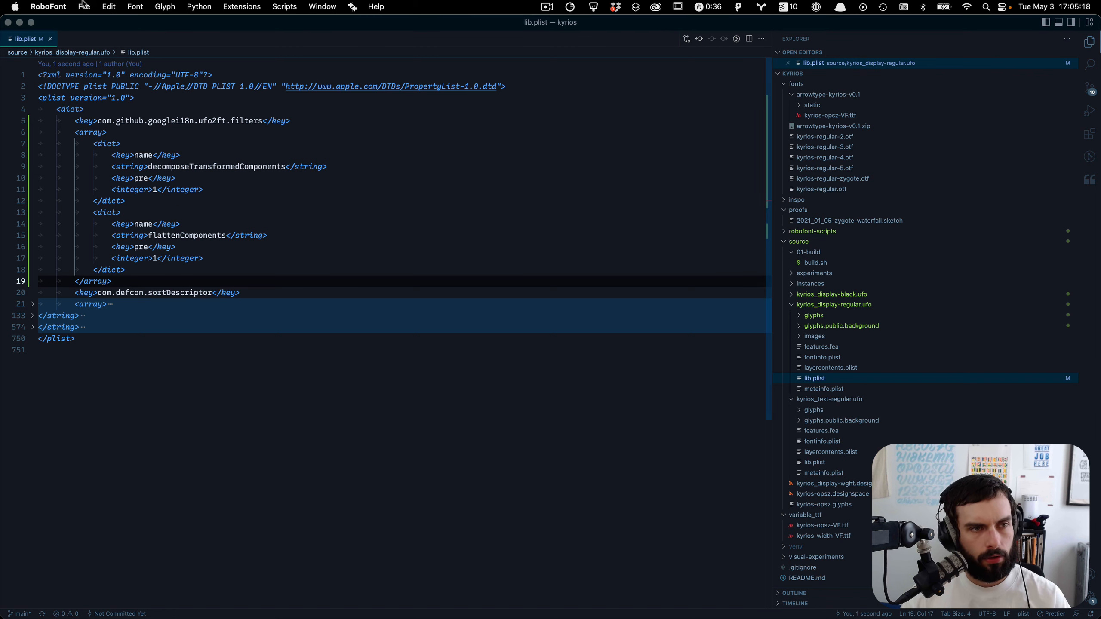
{"action": "left_click", "coordinate": [84, 6]}
{"action": "mouse_move", "coordinate": [130, 49]}
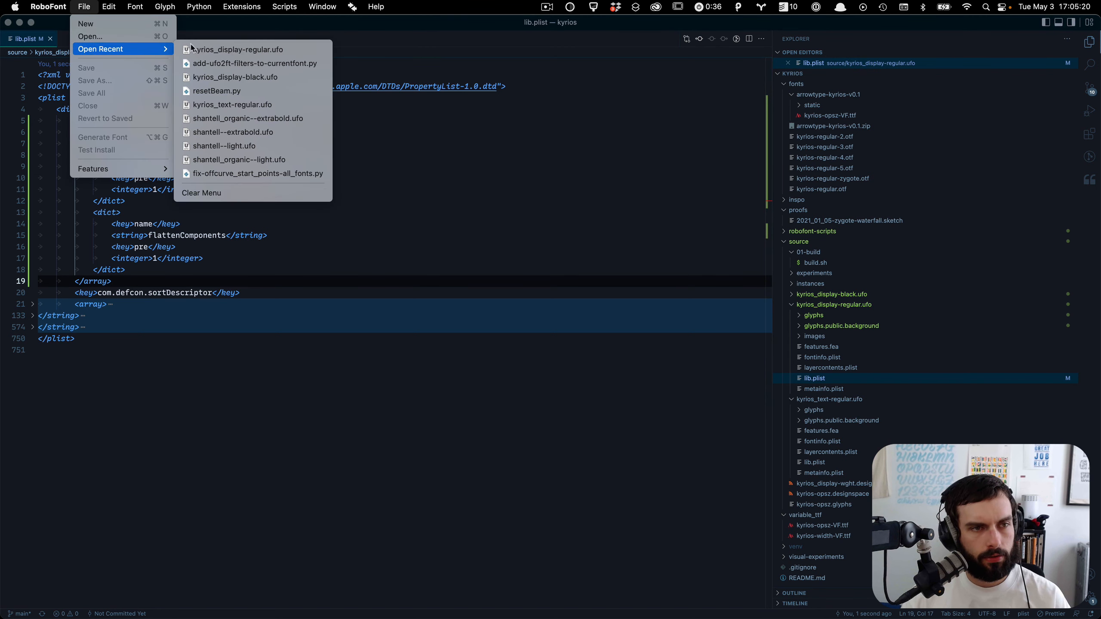
{"action": "left_click", "coordinate": [242, 49]}
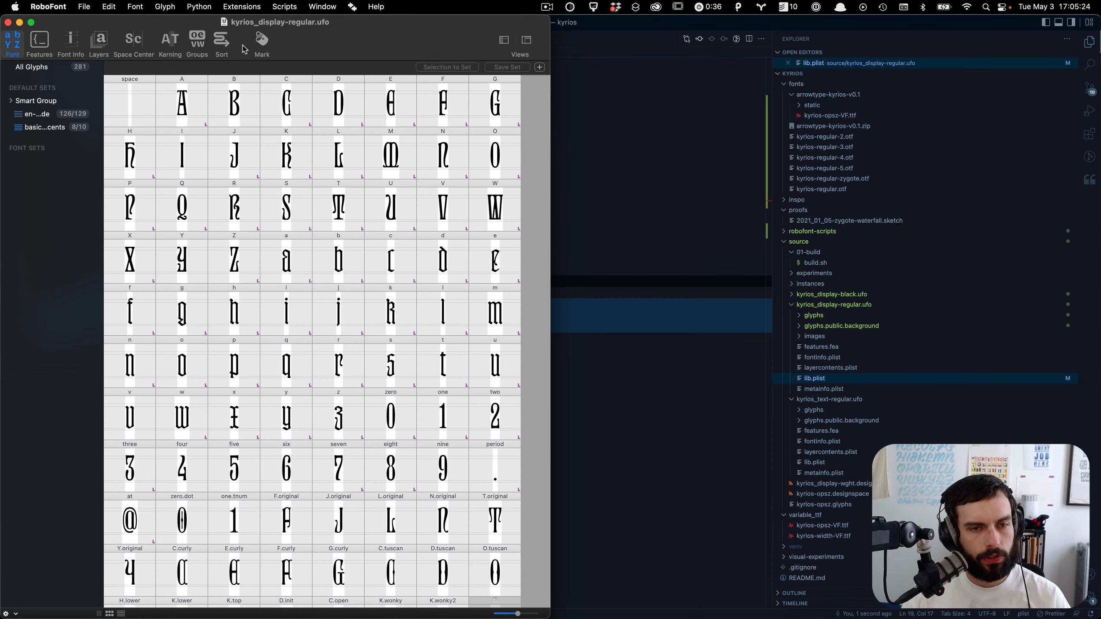
{"action": "scroll", "coordinate": [269, 236], "scroll_direction": "down", "scroll_amount": 5}
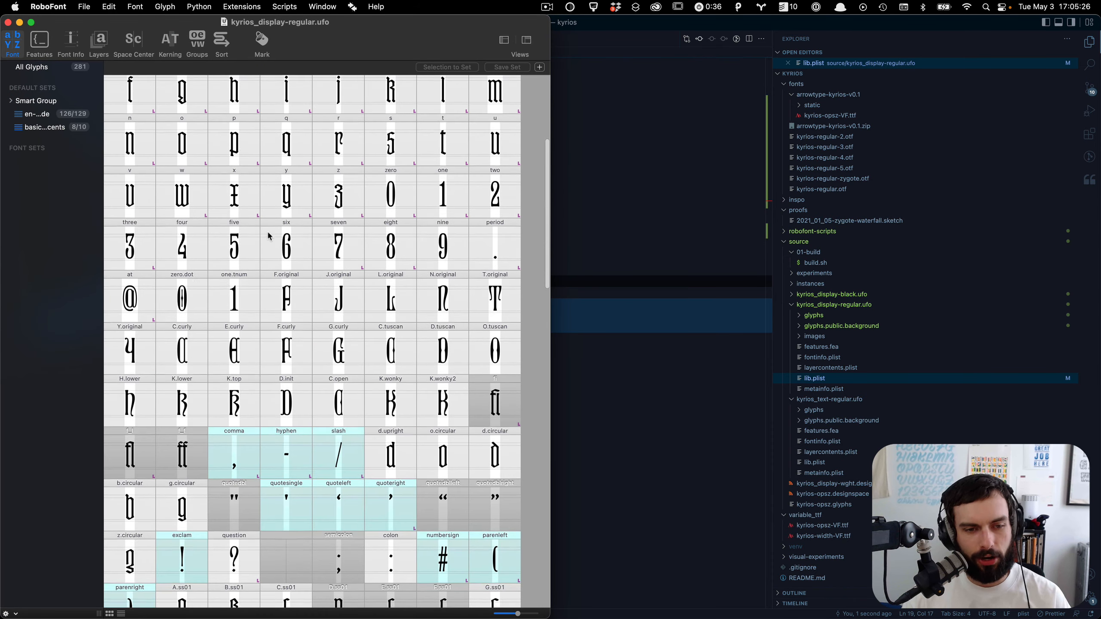
Step: Open a new scripting window beside the font and start a script with f=CurrentFont()
{"action": "key", "text": "alt+super+r"}
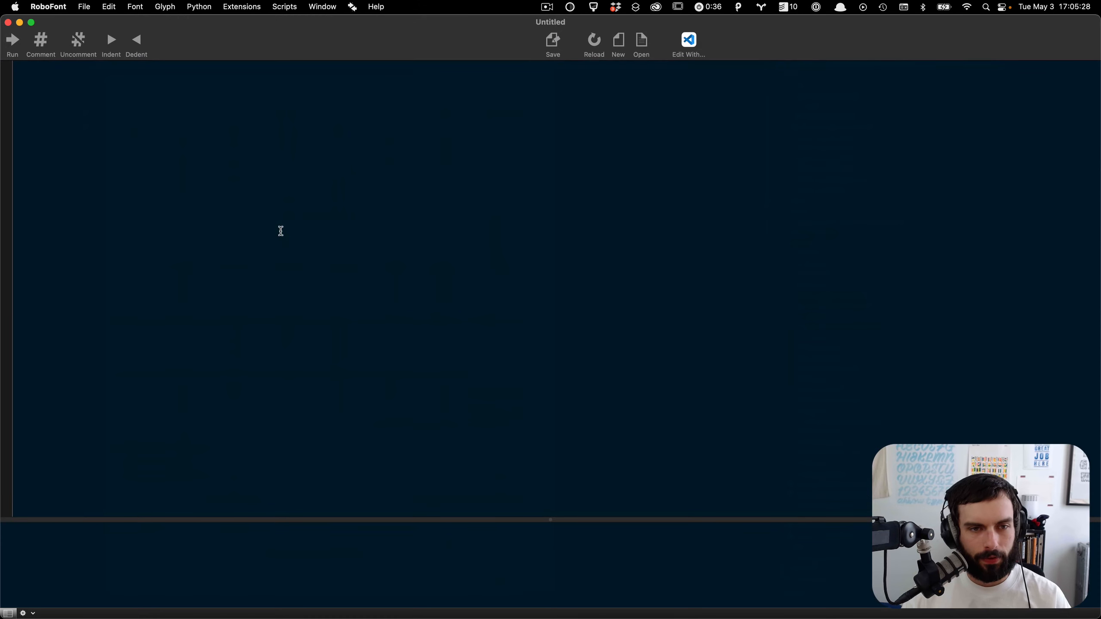
{"action": "key", "text": "ctrl+alt+Right"}
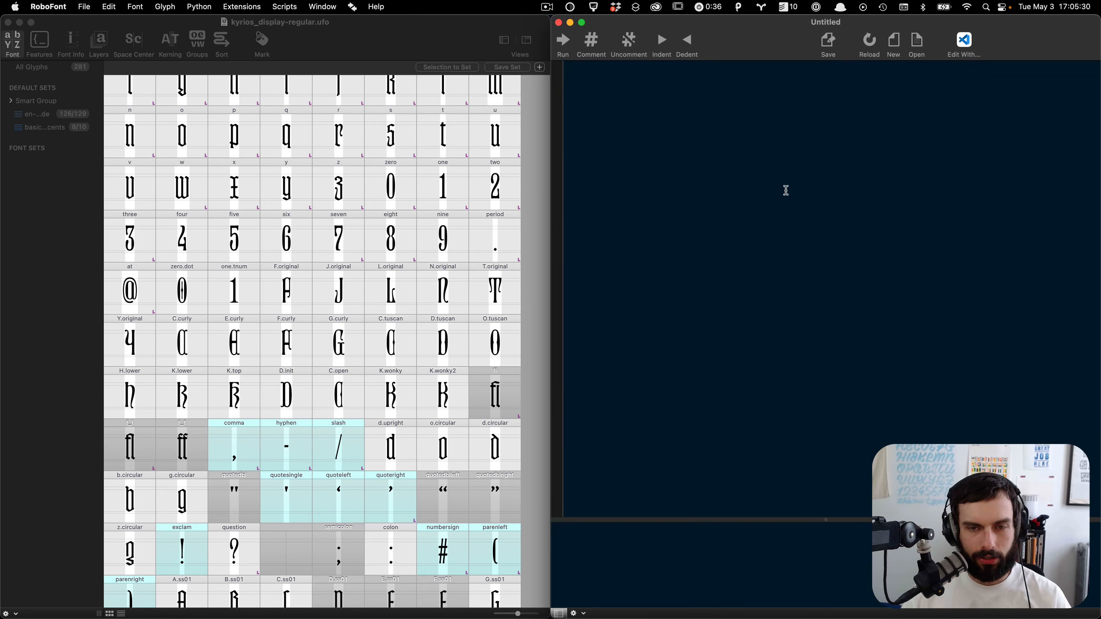
{"action": "type", "text": "f="}
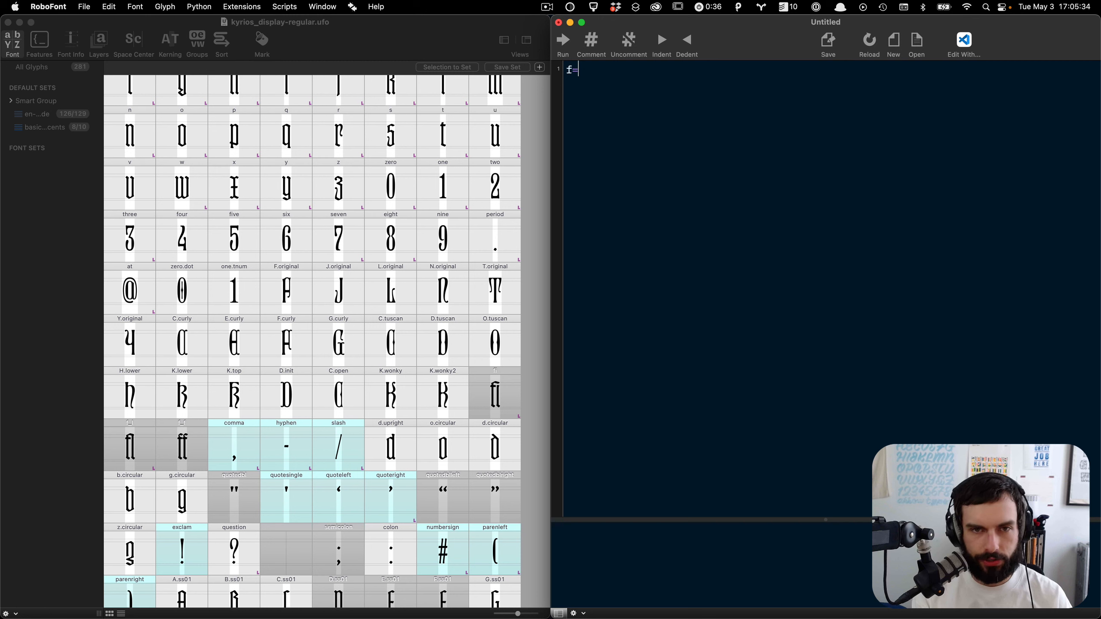
{"action": "type", "text": "C"}
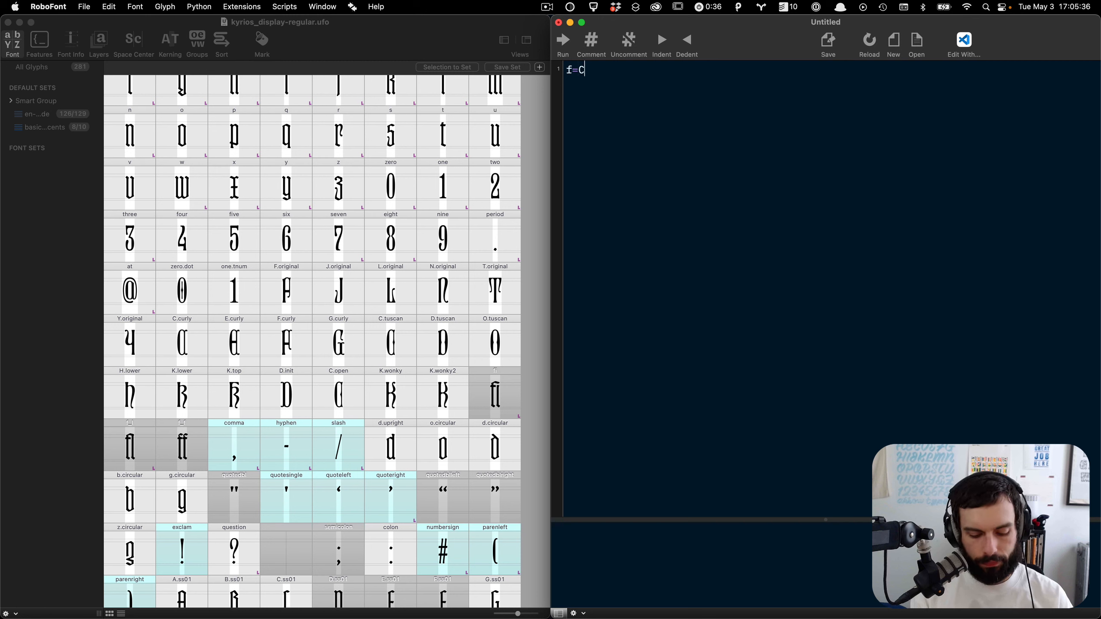
{"action": "type", "text": "urrentFont)("}
{"action": "key", "text": "Right"}
{"action": "key", "text": "Return"}
{"action": "key", "text": "Return"}
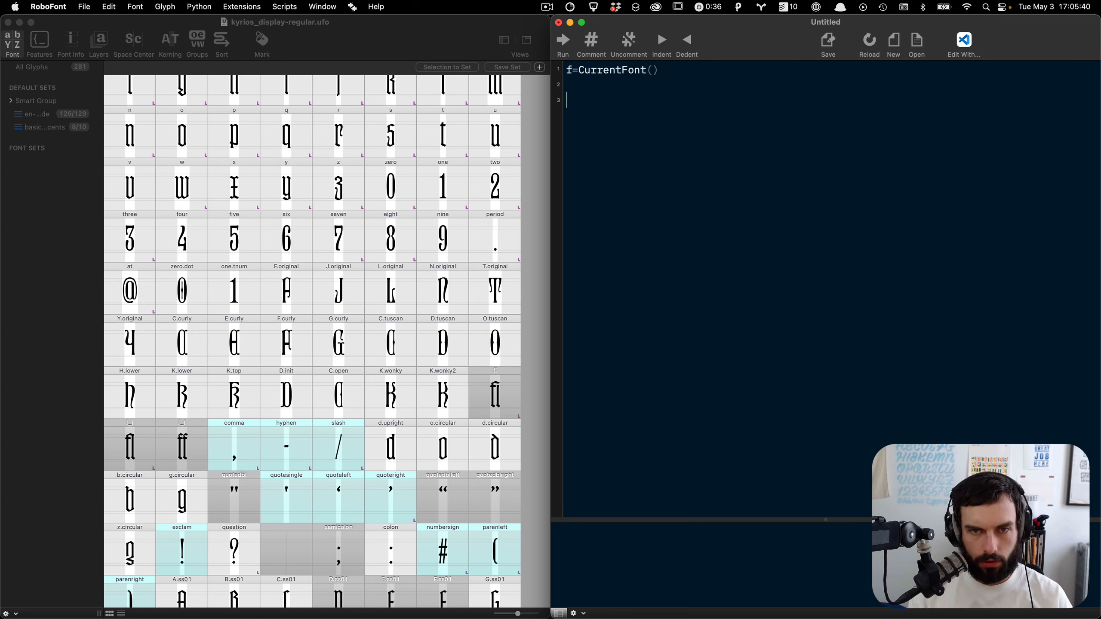
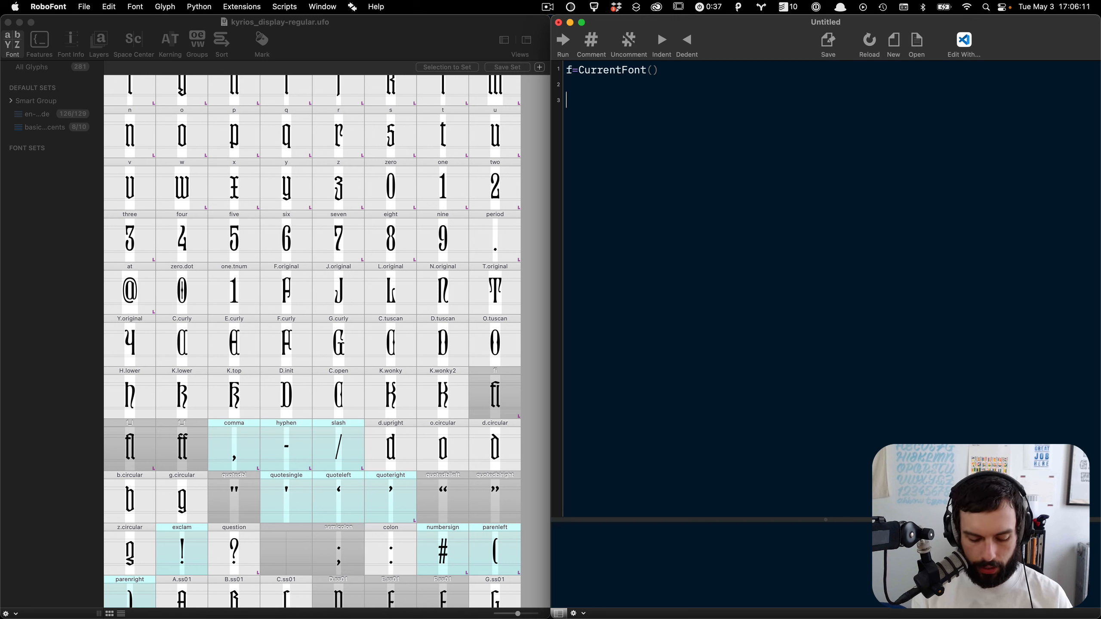
Step: Write a line printing the font lib's com.github.googlei18n.ufo2ft.filters entry and run the script
{"action": "type", "text": "print"}
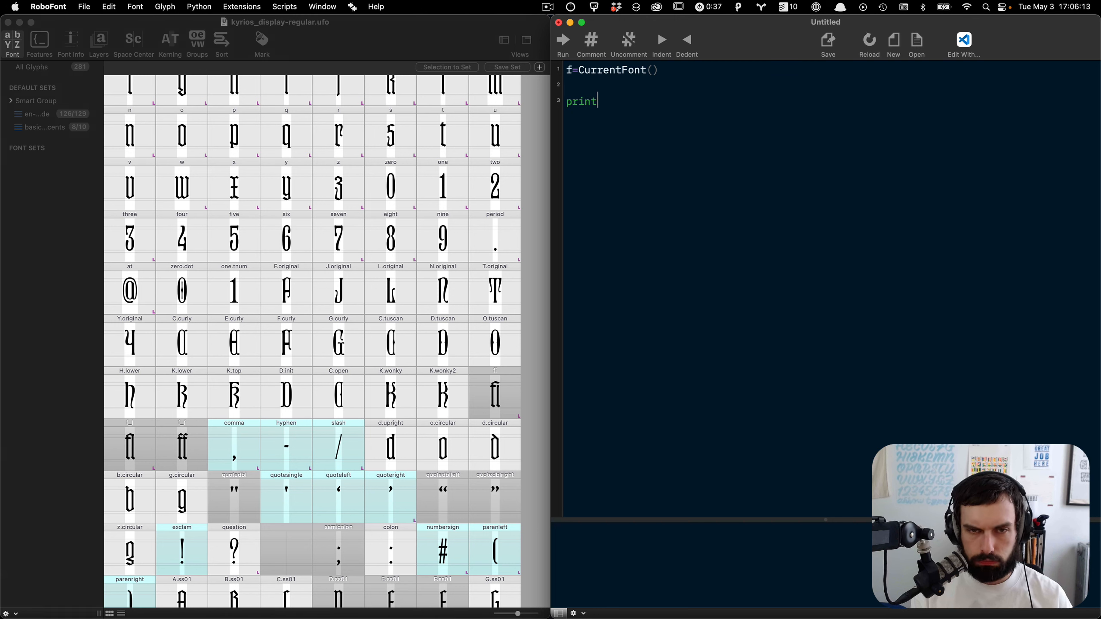
{"action": "type", "text": "(f."}
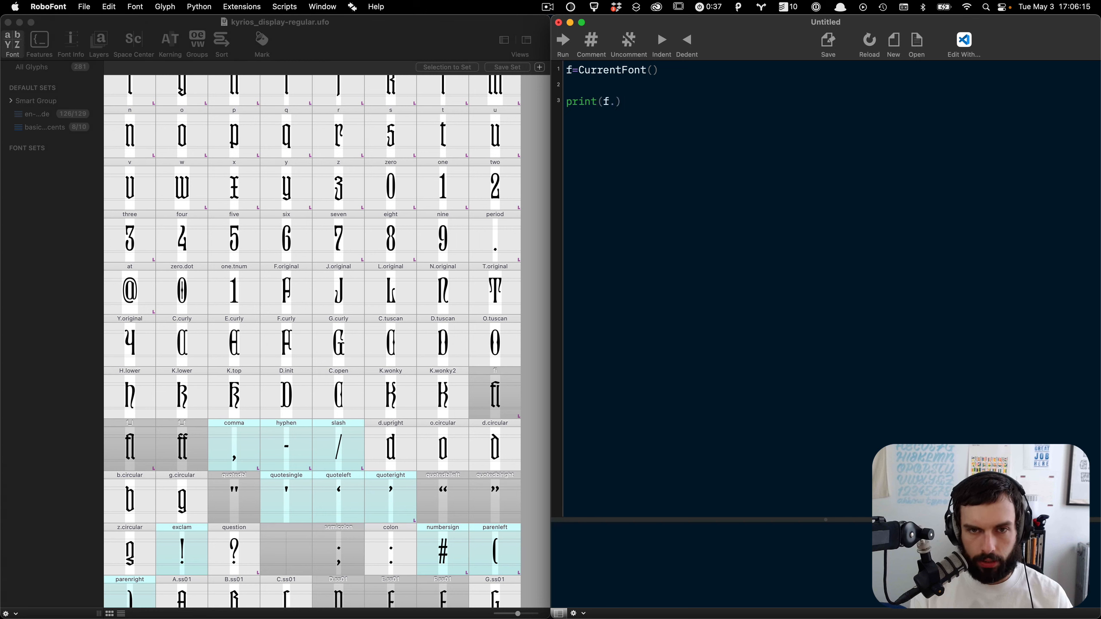
{"action": "type", "text": "lib"}
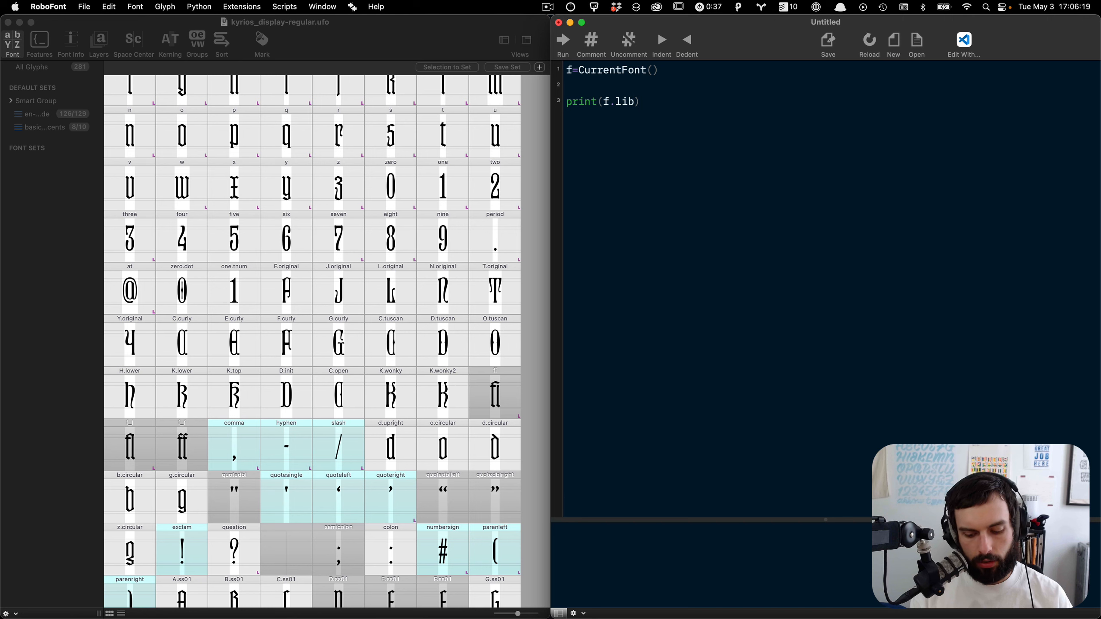
{"action": "type", "text": "[\""}
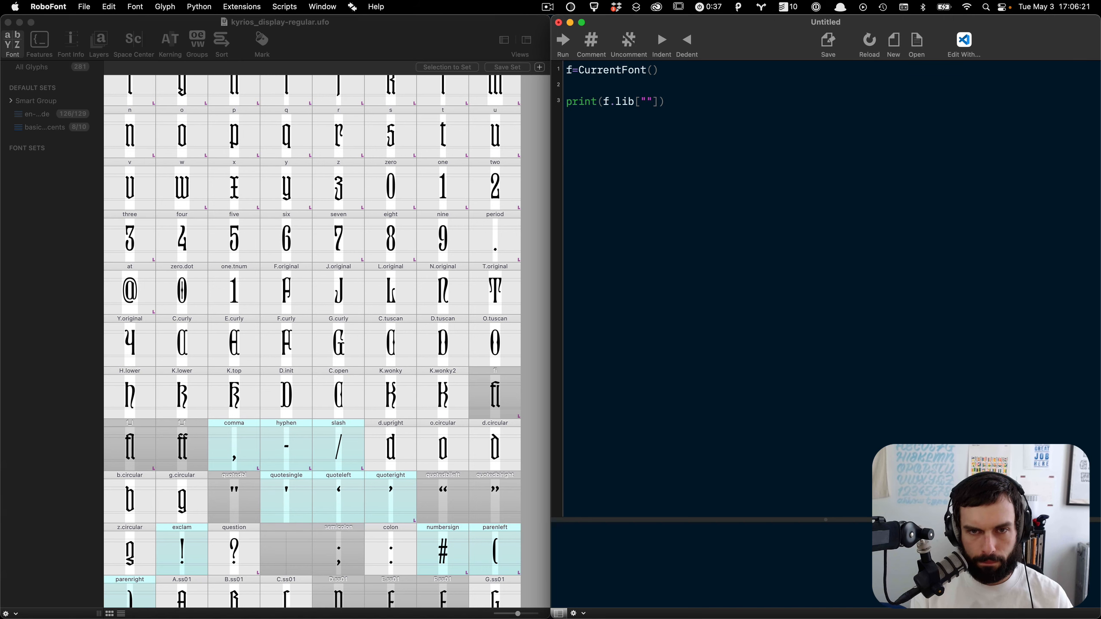
{"action": "key", "text": "super+shift+v"}
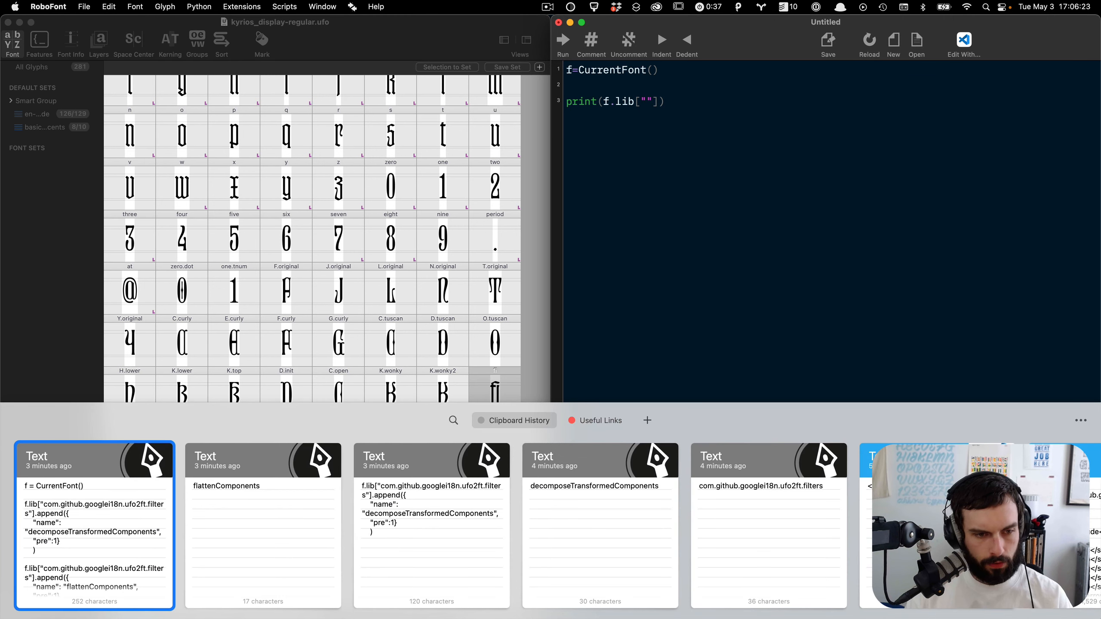
{"action": "key", "text": "Right"}
{"action": "key", "text": "Right"}
{"action": "key", "text": "Right"}
{"action": "key", "text": "Right"}
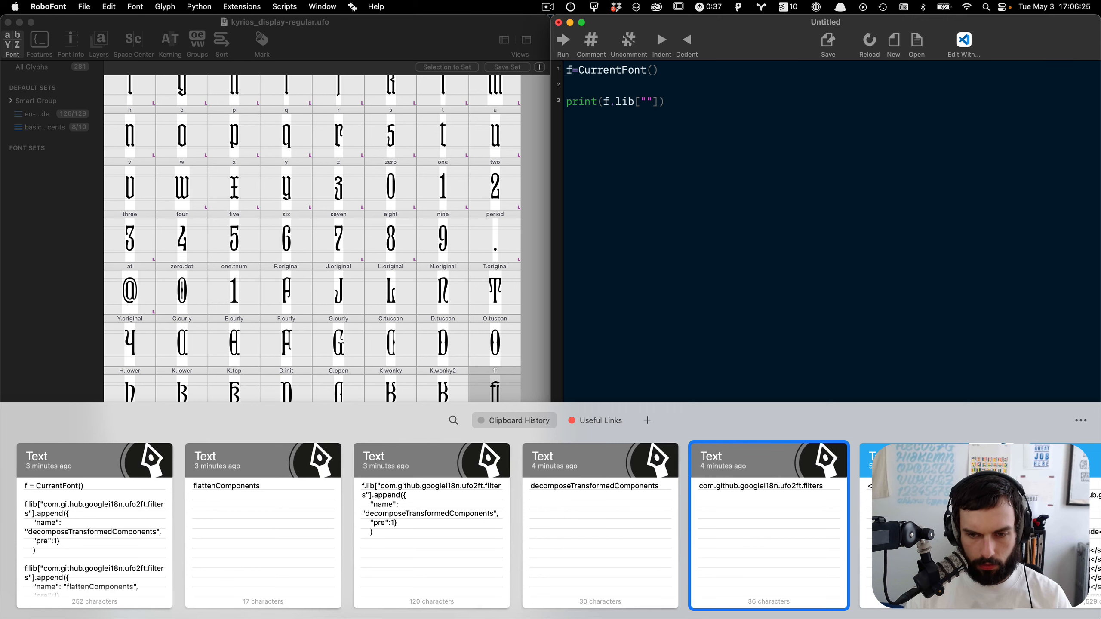
{"action": "key", "text": "Return"}
{"action": "key", "text": "super+r"}
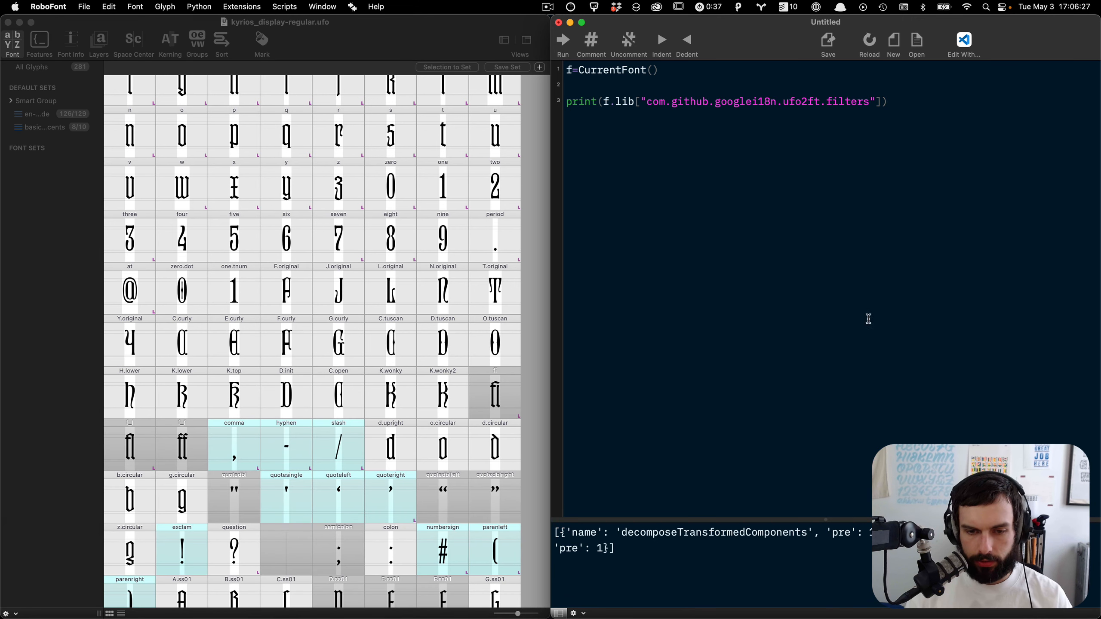
Step: Open kyrios_text-regular.ufo from the recent files
{"action": "left_click_drag", "start_coordinate": [743, 553], "coordinate": [562, 508]}
{"action": "left_click", "coordinate": [765, 320]}
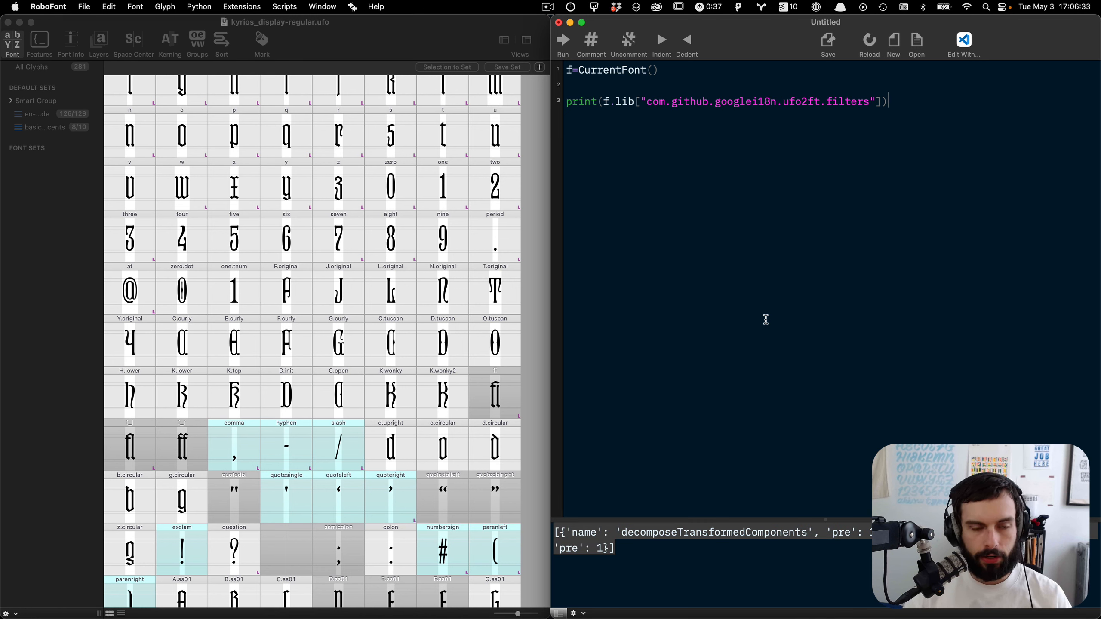
{"action": "left_click", "coordinate": [386, 41]}
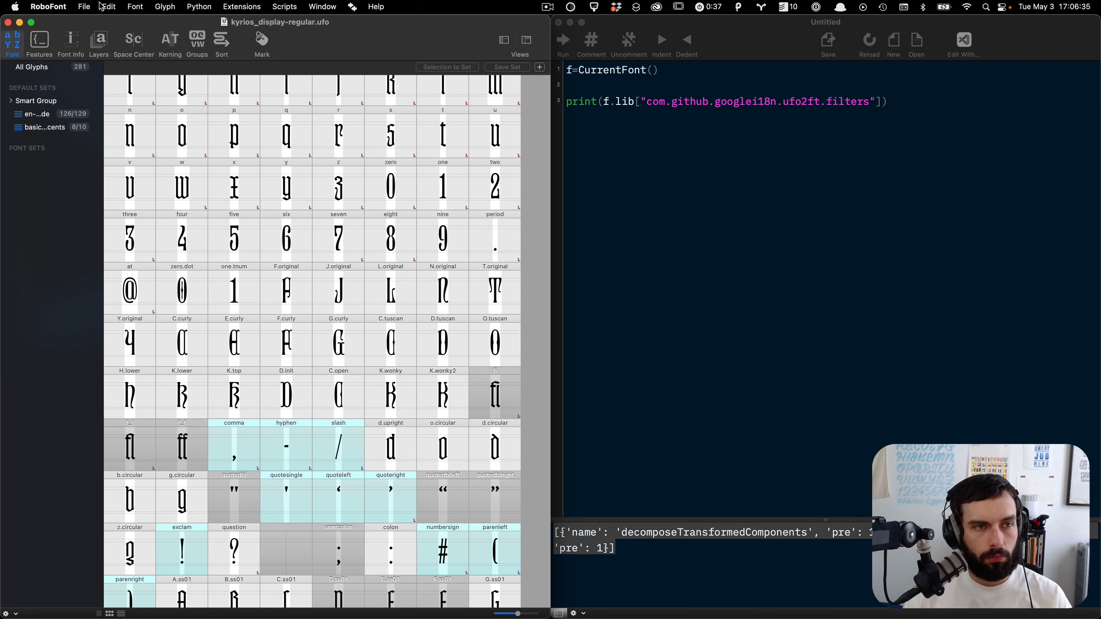
{"action": "left_click", "coordinate": [85, 6]}
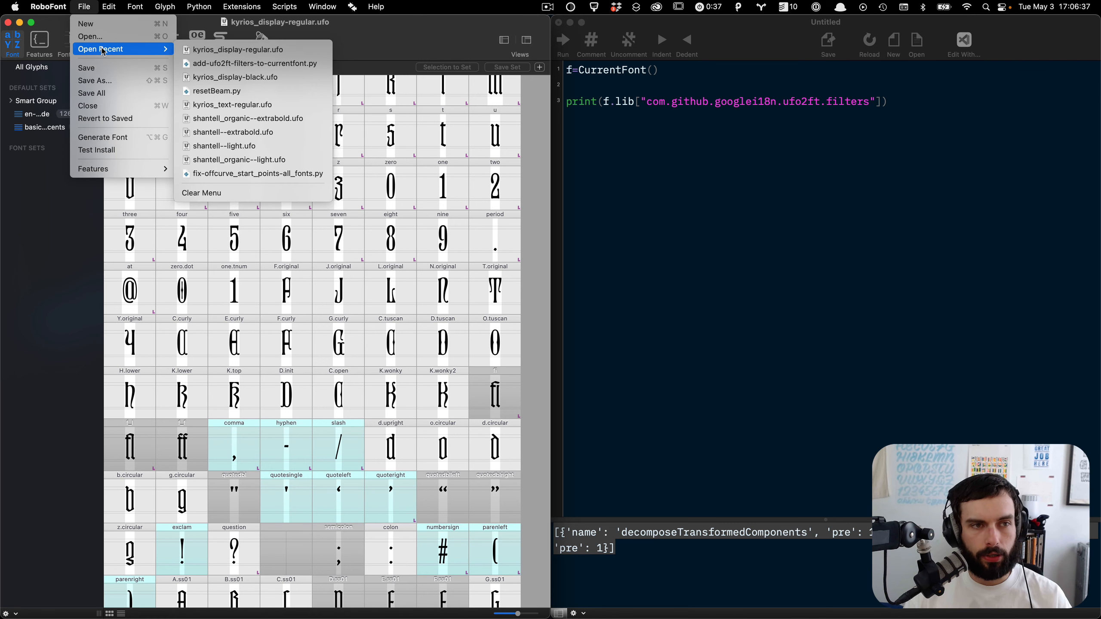
{"action": "left_click", "coordinate": [394, 34]}
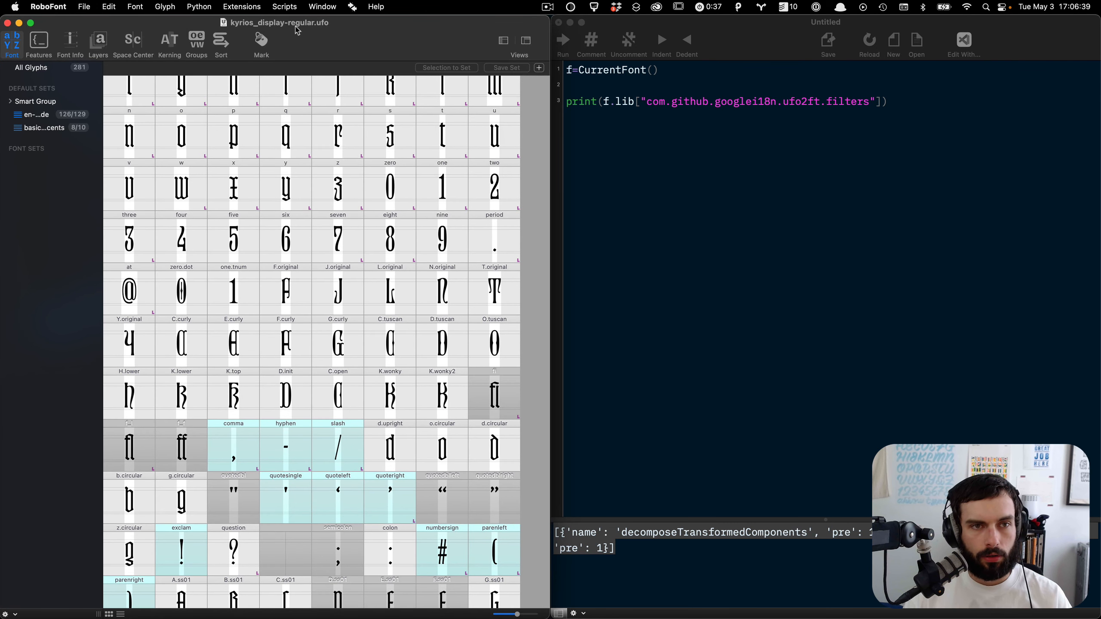
{"action": "left_click", "coordinate": [96, 5]}
{"action": "mouse_move", "coordinate": [130, 49]}
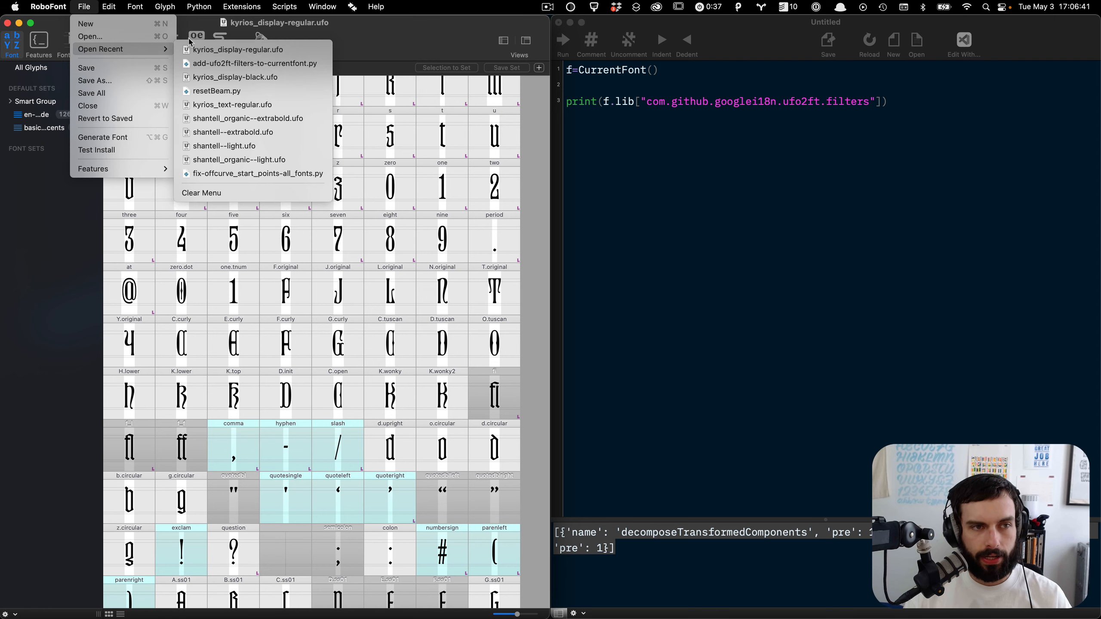
{"action": "left_click", "coordinate": [233, 105]}
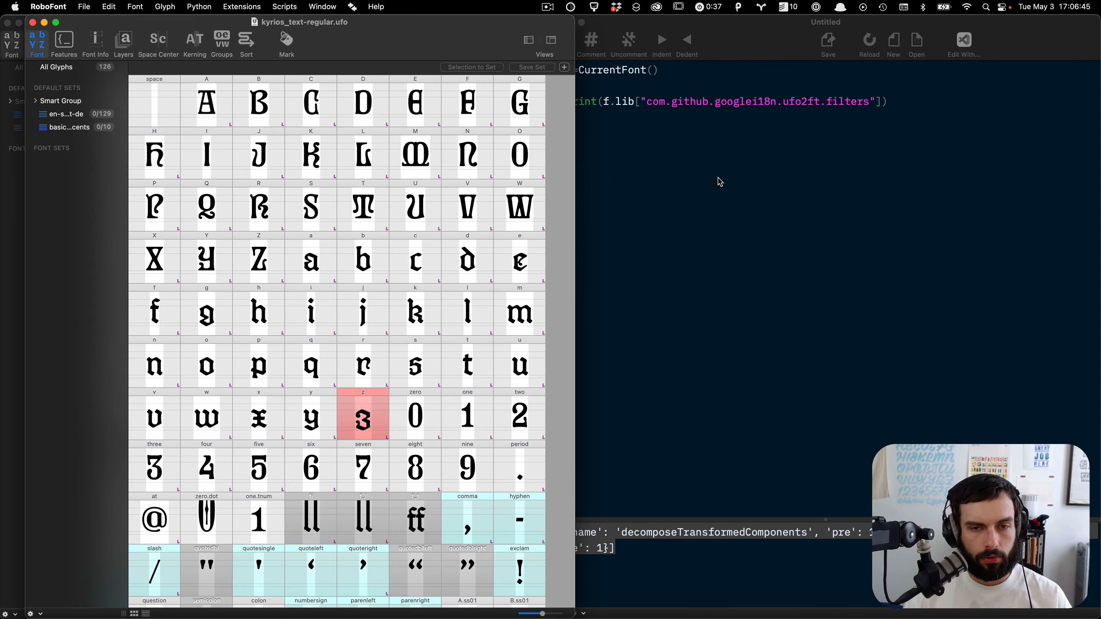
Step: Try replacing the script with code appending decomposeTransformedComponents and flattenComponents filters to the lib, and run it
{"action": "left_click", "coordinate": [731, 188]}
{"action": "key", "text": "super+a"}
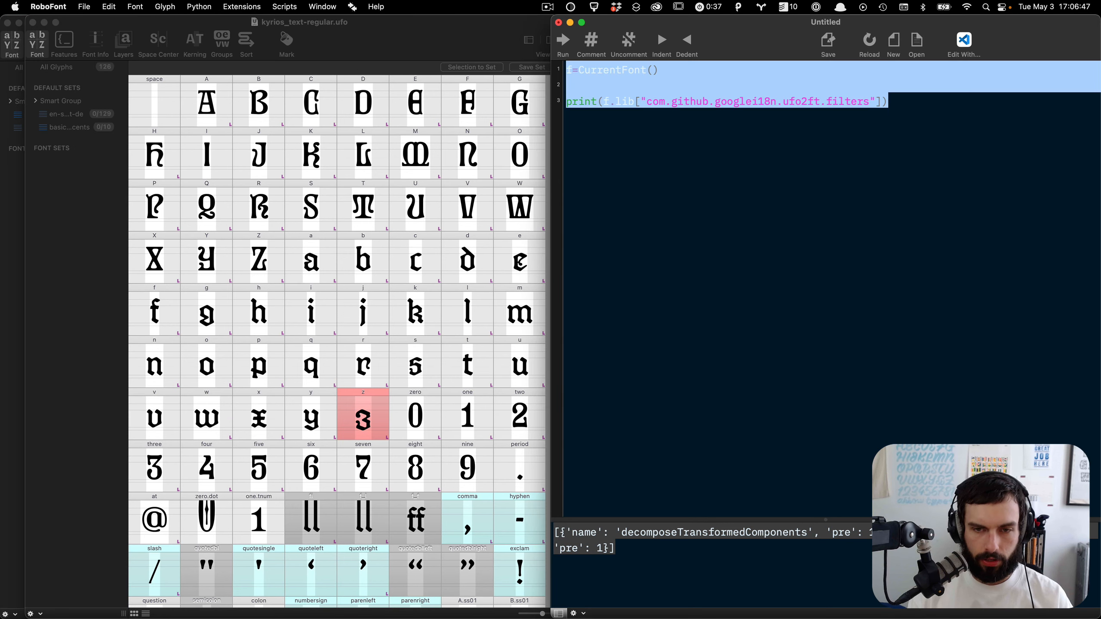
{"action": "key", "text": "BackSpace"}
{"action": "key", "text": "shift+super+v"}
{"action": "key", "text": "Right"}
{"action": "key", "text": "Right"}
{"action": "key", "text": "Right"}
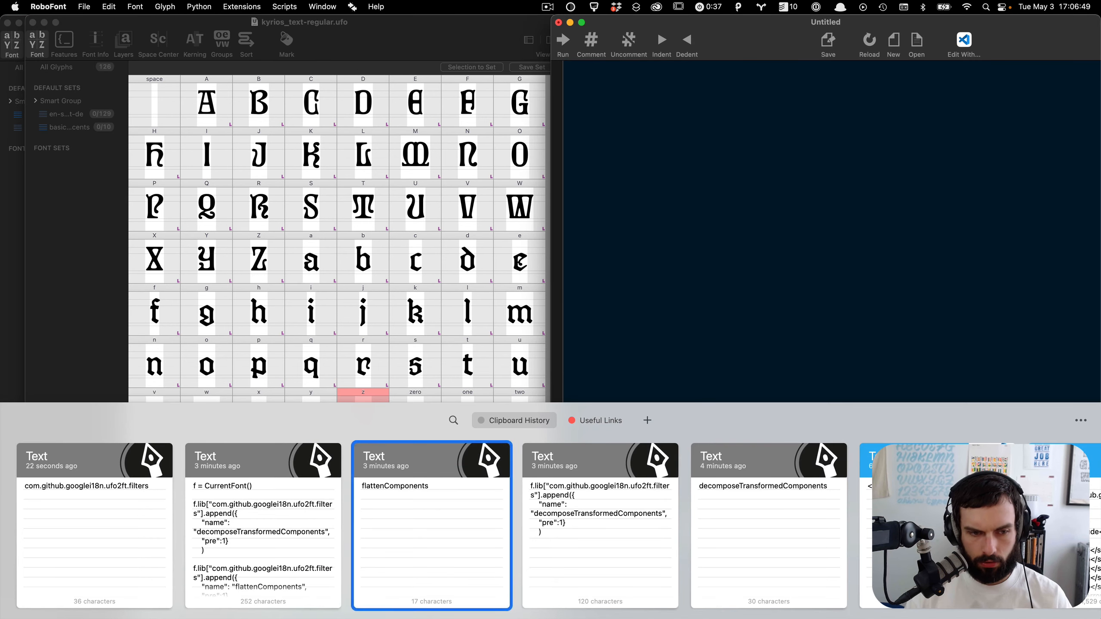
{"action": "key", "text": "Left"}
{"action": "key", "text": "Left"}
{"action": "key", "text": "Return"}
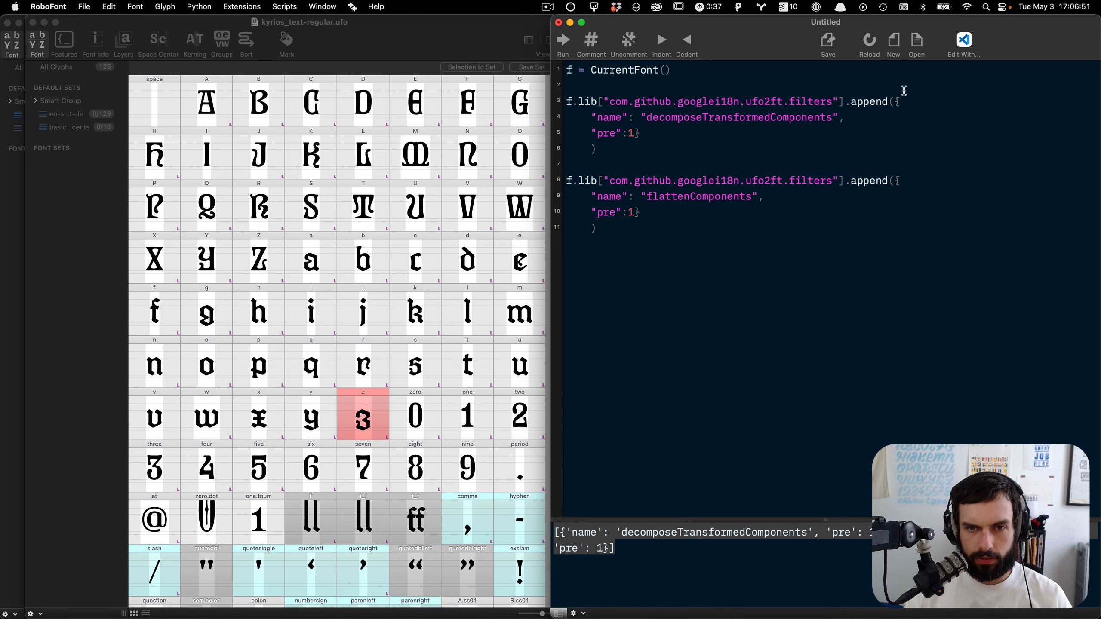
{"action": "key", "text": "super+r"}
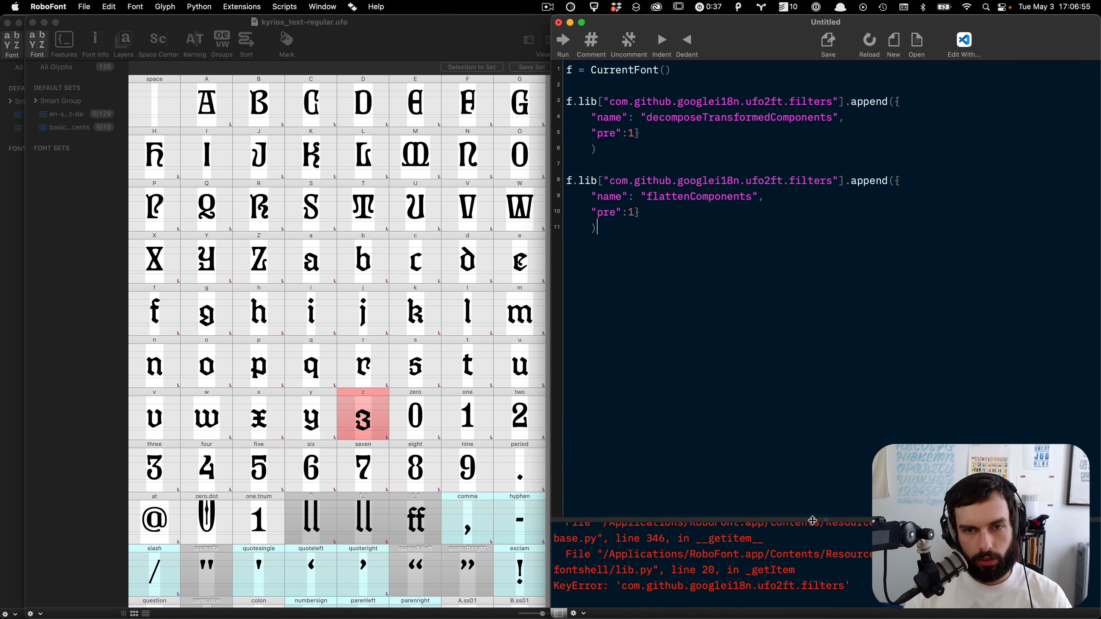
Step: Undo the script replacement to restore the print line
{"action": "left_click_drag", "start_coordinate": [813, 519], "coordinate": [794, 385]}
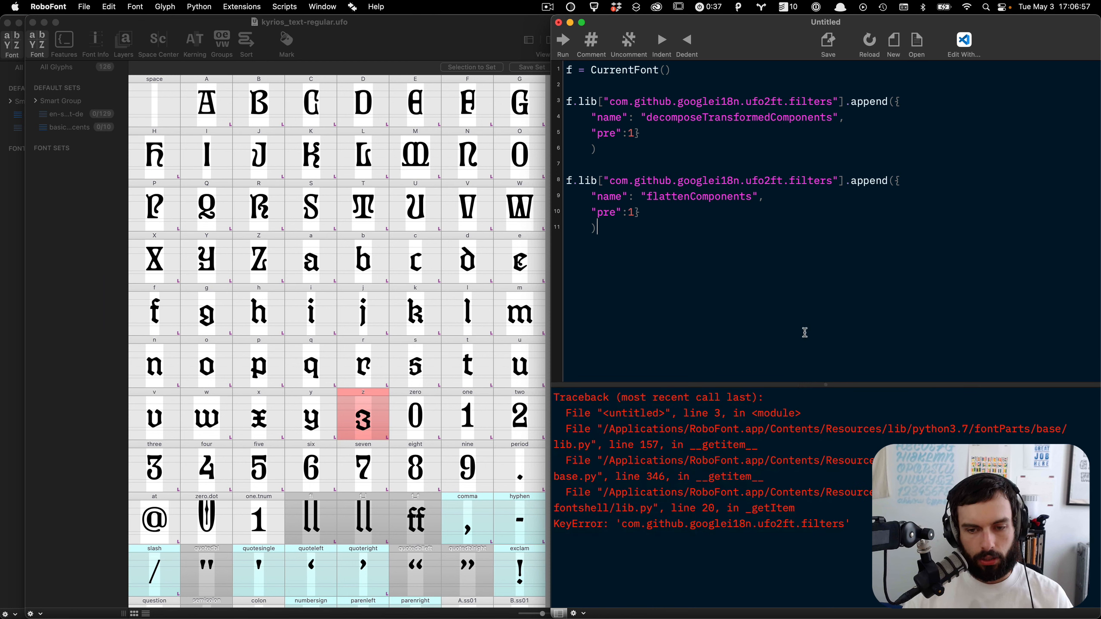
{"action": "key", "text": "super+z"}
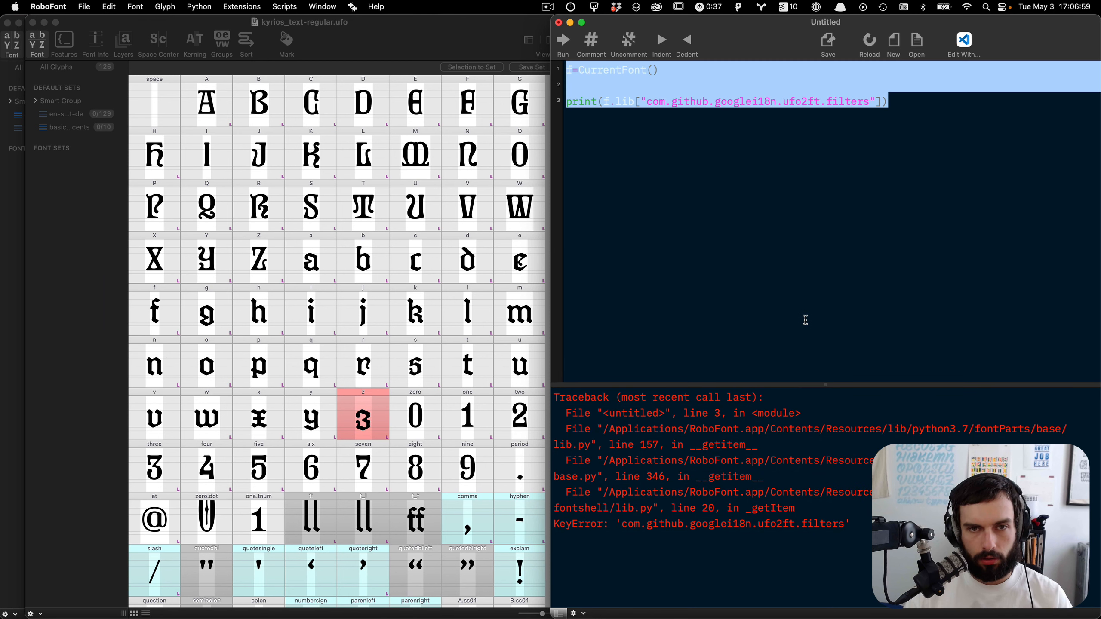
{"action": "left_click", "coordinate": [843, 235]}
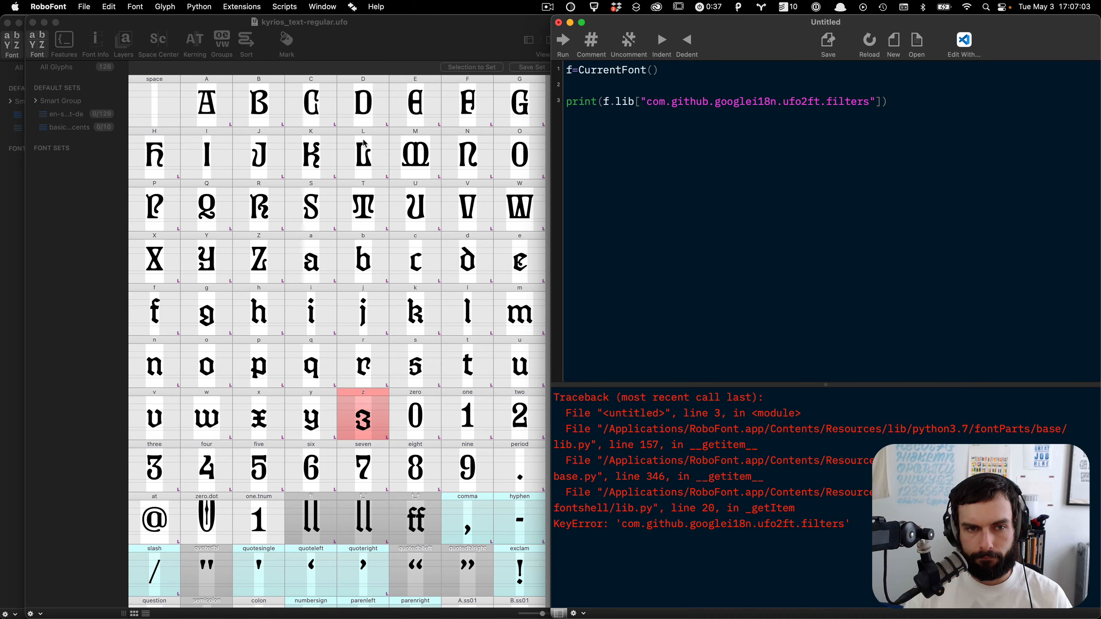
Step: Bring the kyrios_display-regular font forward and run the print script on it
{"action": "key", "text": "ctrl+Up"}
{"action": "left_click", "coordinate": [189, 201]}
{"action": "left_click", "coordinate": [776, 130]}
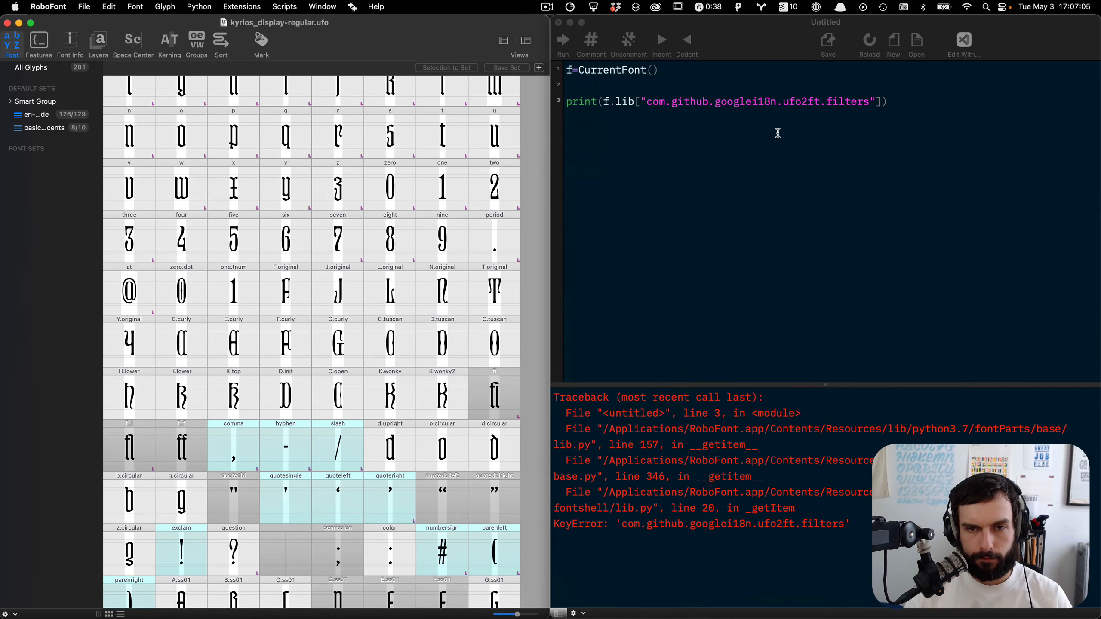
{"action": "key", "text": "super+r"}
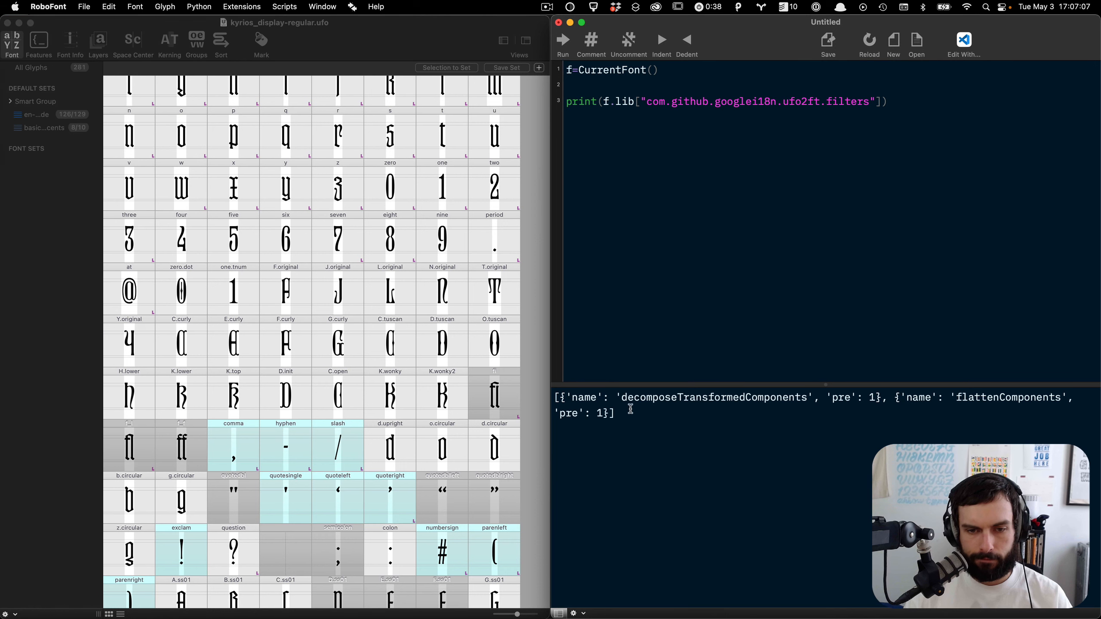
Step: Copy the printed filters list and rewrite line 3 to assign that list to the lib's ufo2ft filters key
{"action": "triple_click", "coordinate": [616, 409]}
{"action": "key", "text": "super+c"}
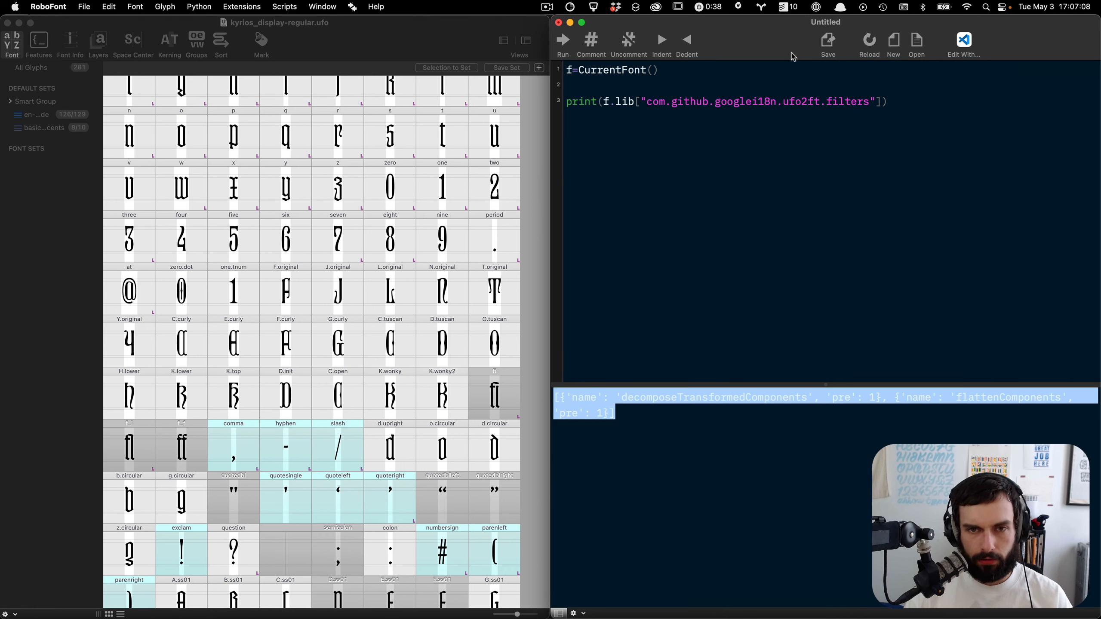
{"action": "left_click", "coordinate": [919, 99]}
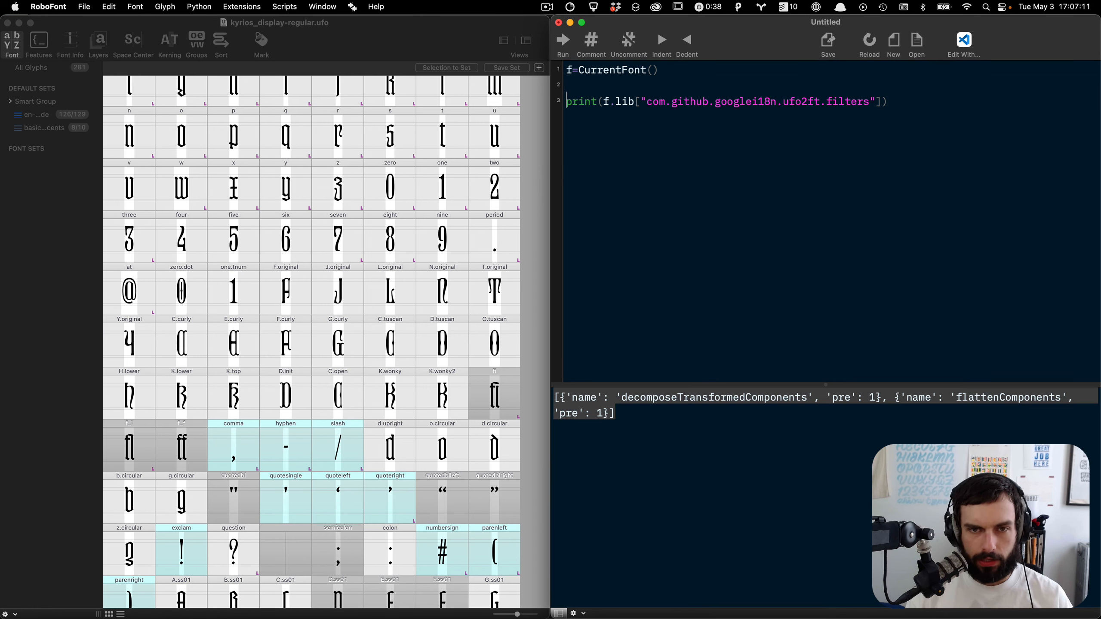
{"action": "key", "text": "Delete"}
{"action": "key", "text": "Delete"}
{"action": "key", "text": "Delete"}
{"action": "key", "text": "Delete"}
{"action": "key", "text": "Delete"}
{"action": "key", "text": "Delete"}
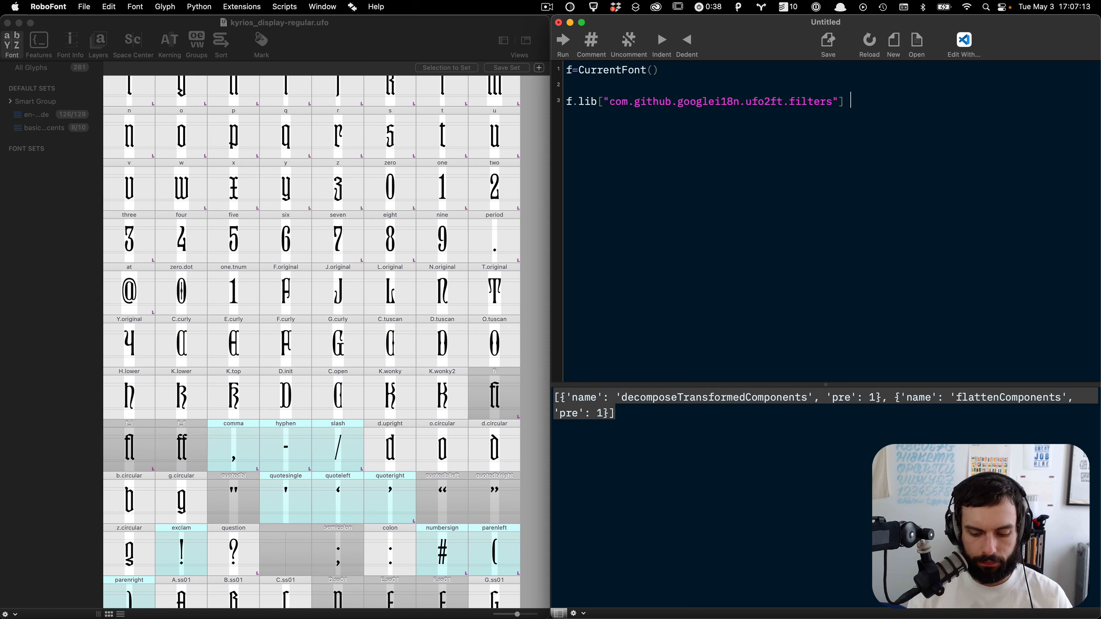
{"action": "key", "text": "super+v"}
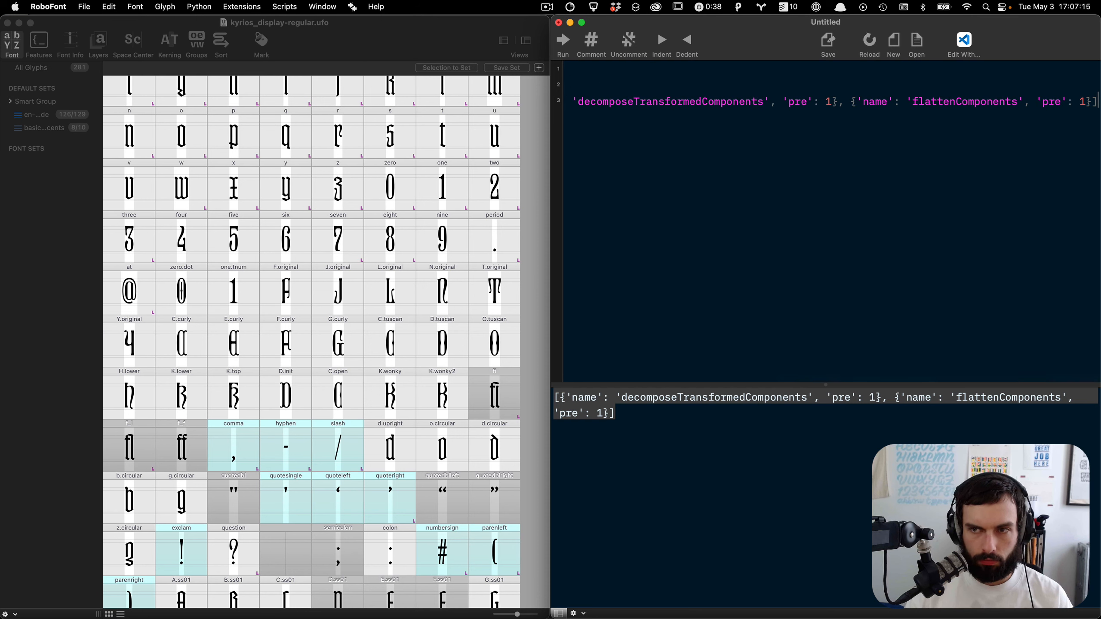
{"action": "scroll", "coordinate": [919, 130], "scroll_direction": "left", "scroll_amount": 10}
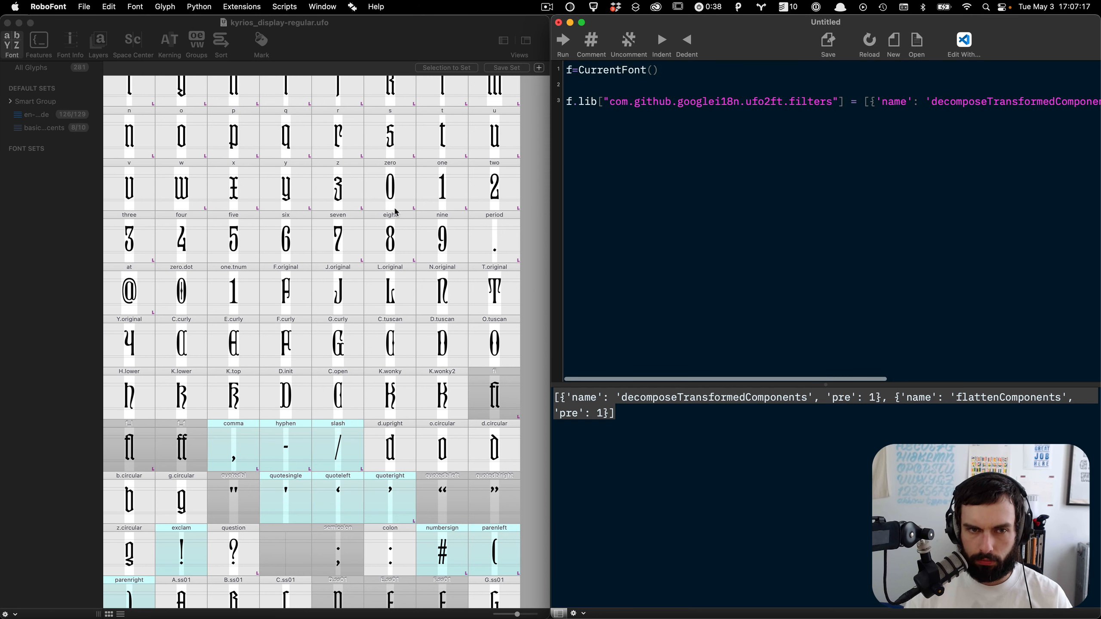
Step: Bring the kyrios_text-regular font forward and run the assignment script on it
{"action": "key", "text": "ctrl+Up"}
{"action": "left_click", "coordinate": [208, 373]}
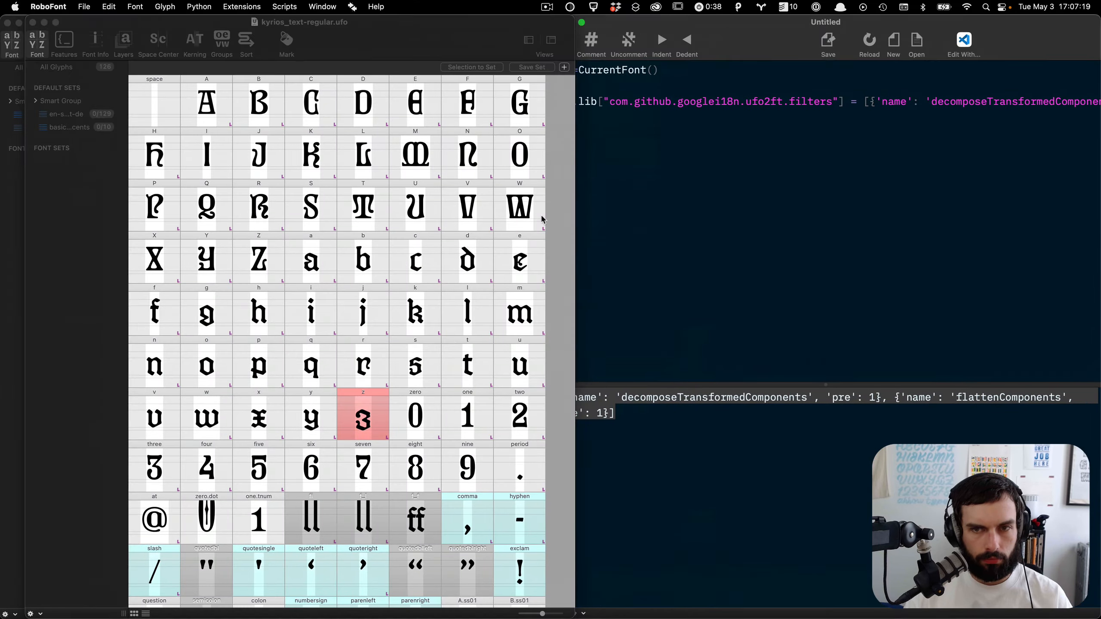
{"action": "left_click", "coordinate": [758, 146]}
{"action": "key", "text": "super+r"}
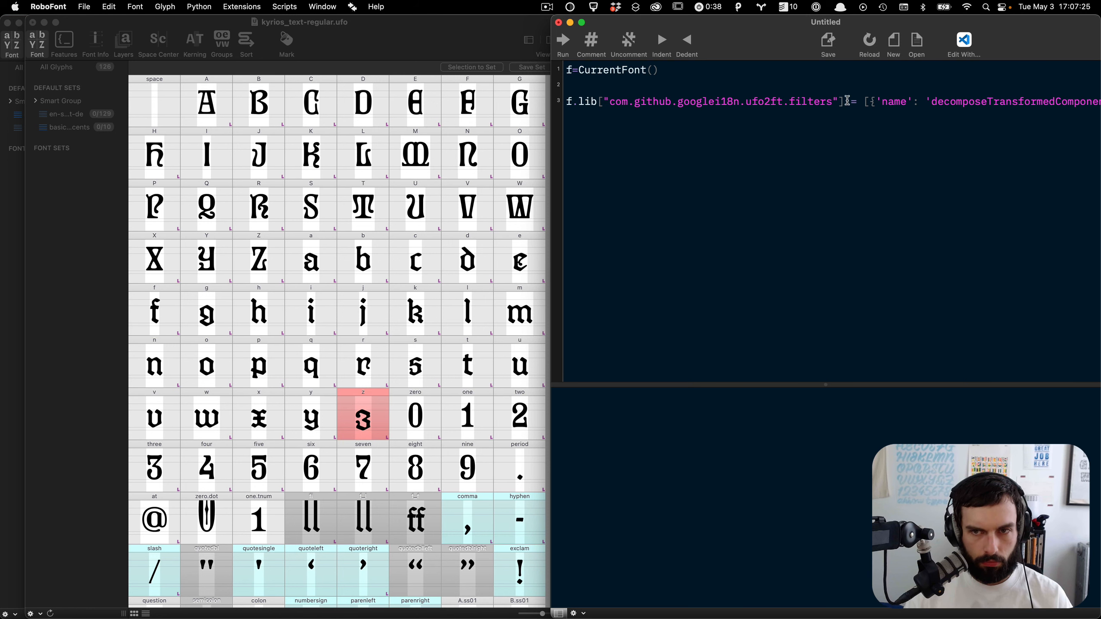
Step: Add a line printing the lib's com.github.googlei18n.ufo2ft.filters entry and run the script
{"action": "key", "text": "shift+super+Left"}
{"action": "key", "text": "super+c"}
{"action": "key", "text": "super+Right"}
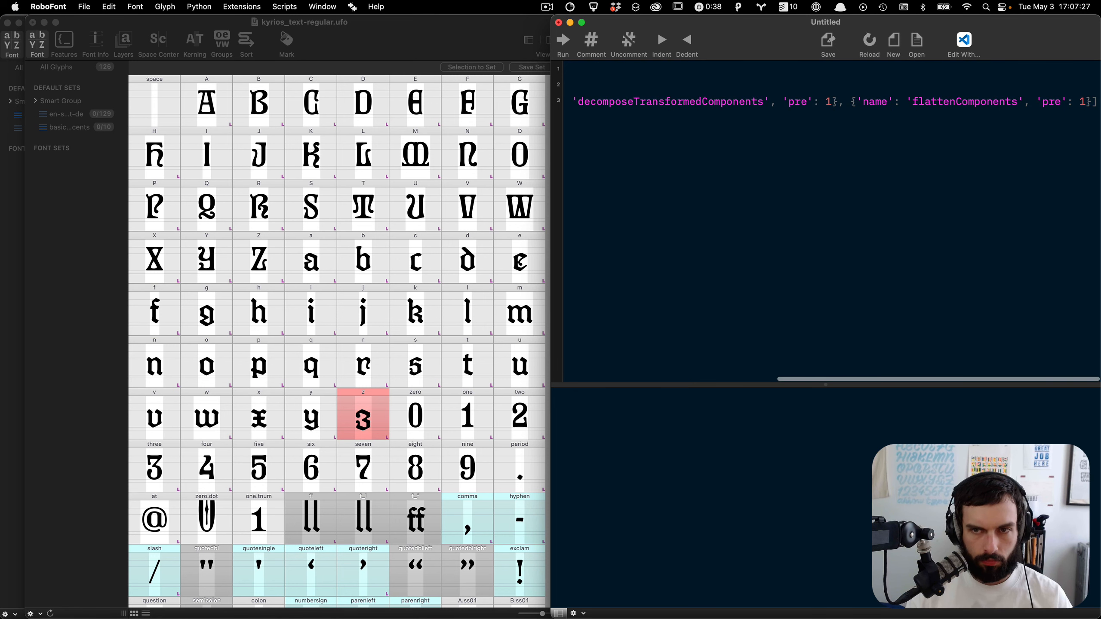
{"action": "key", "text": "Return"}
{"action": "key", "text": "Return"}
{"action": "type", "text": "print("}
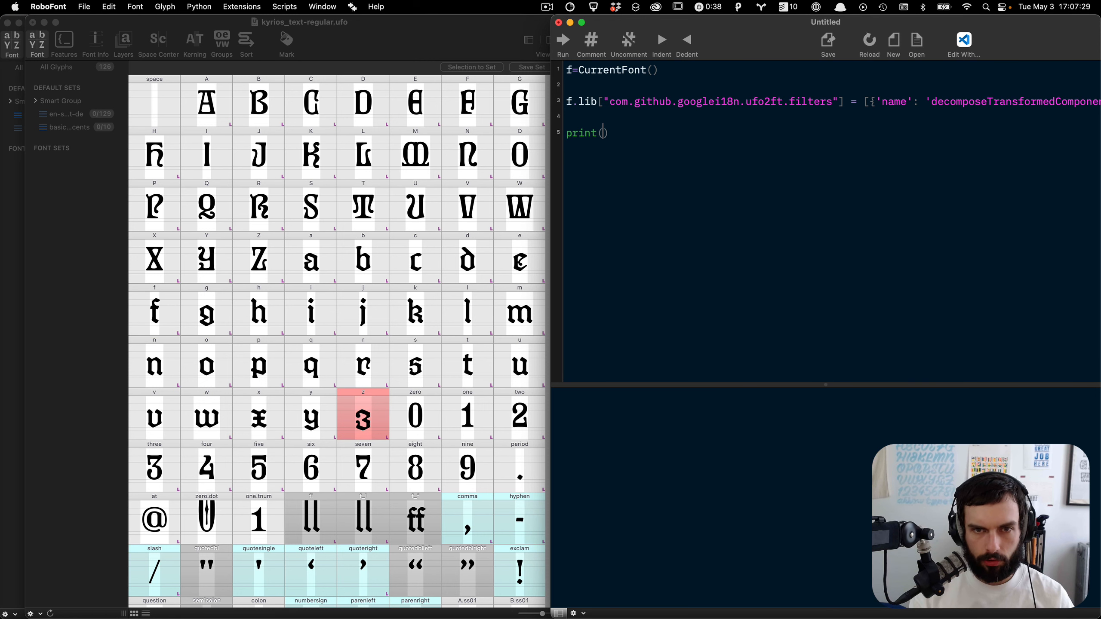
{"action": "key", "text": "super+v"}
{"action": "key", "text": "super+r"}
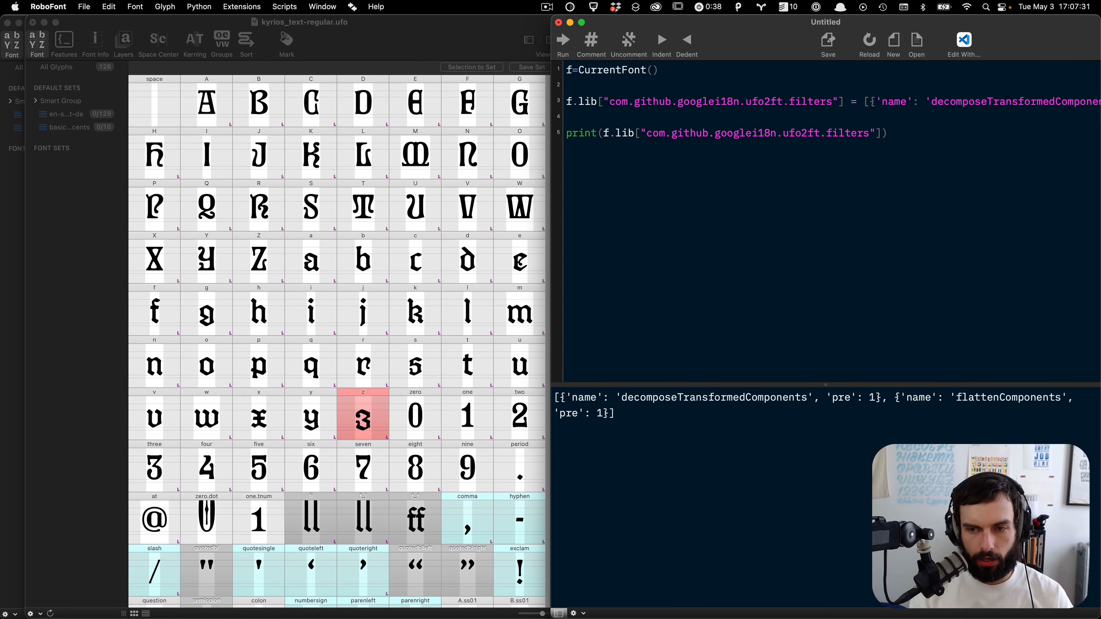
Step: Save the script as add-ufo2ft-filters-to-currentfont.py in robofont-scripts, replacing the existing file
{"action": "key", "text": "super+s"}
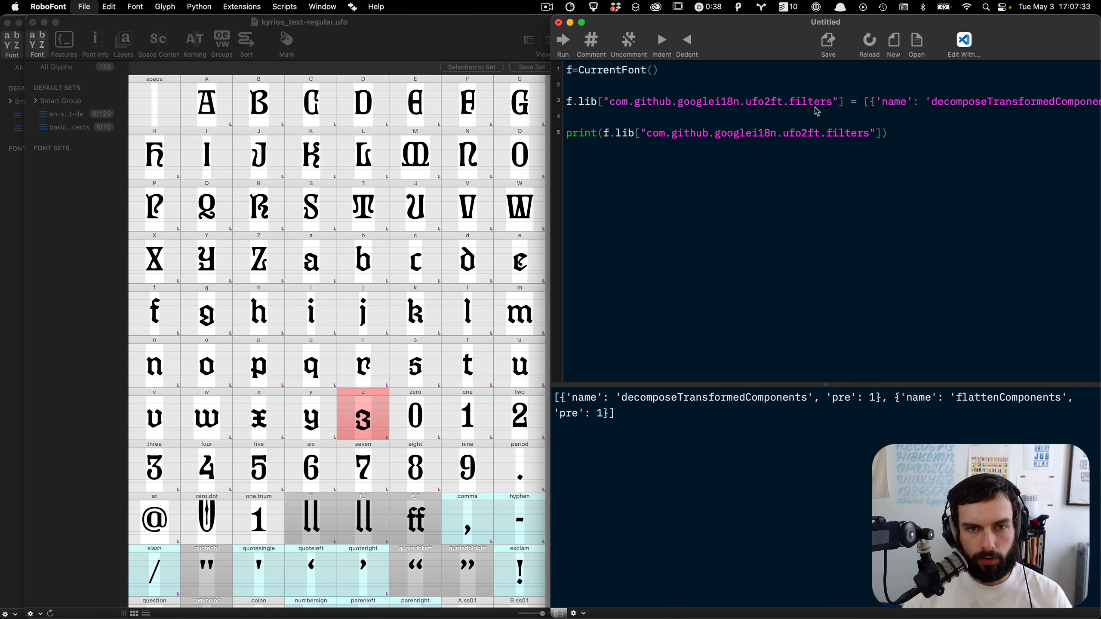
{"action": "left_click", "coordinate": [692, 168]}
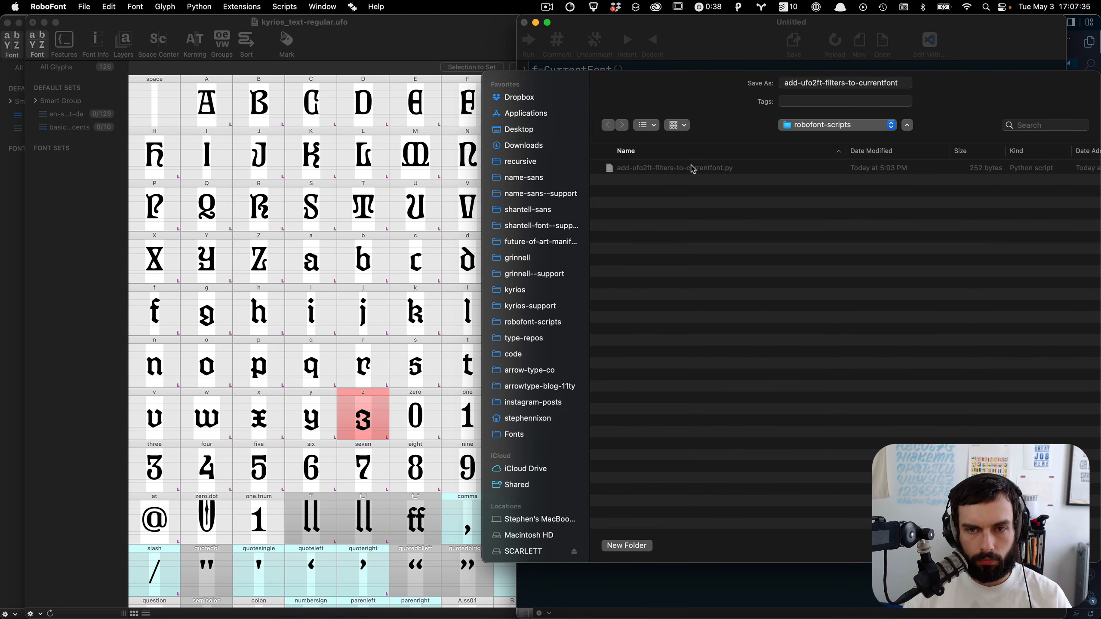
{"action": "key", "text": "Return"}
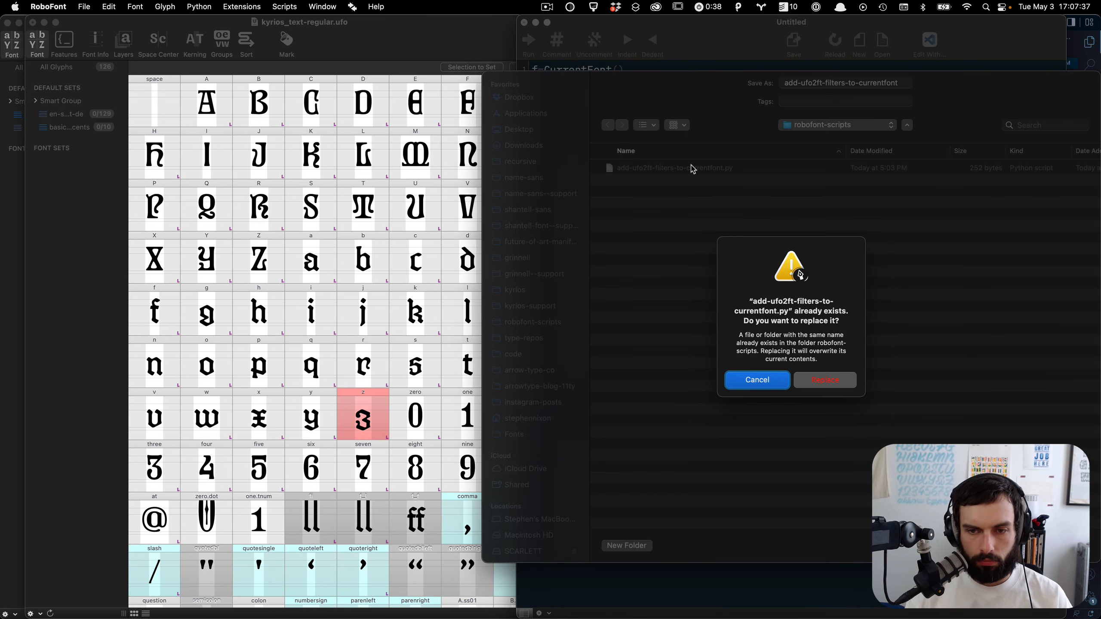
{"action": "key", "text": "Tab"}
{"action": "key", "text": "space"}
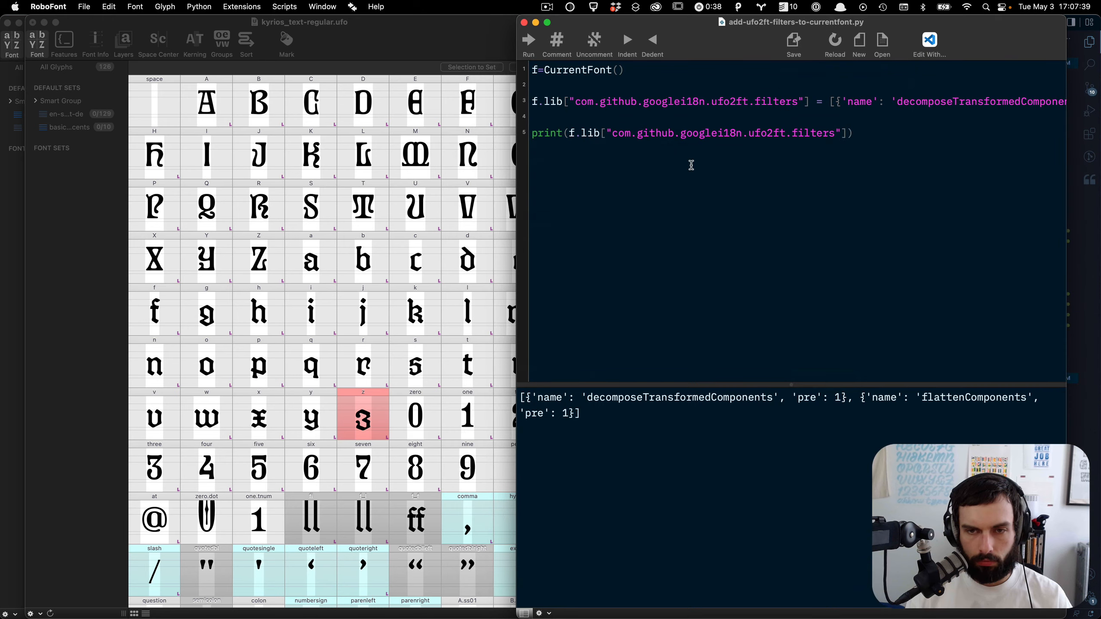
Step: Close the script window and close the kyrios_text-regular font without saving its changes
{"action": "key", "text": "super+w"}
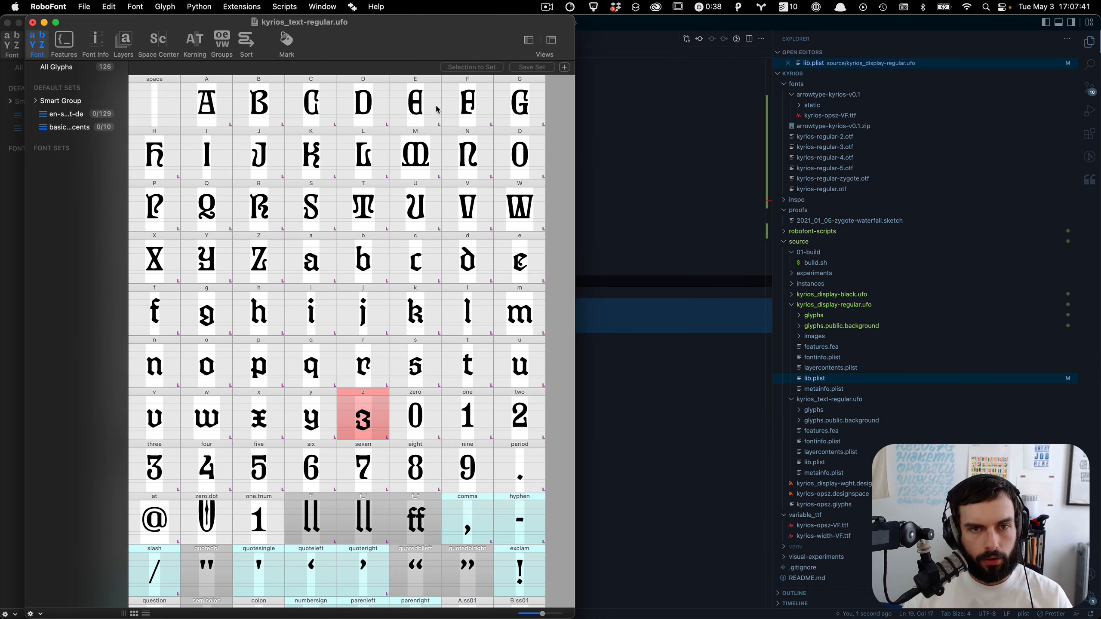
{"action": "left_click_drag", "start_coordinate": [449, 25], "coordinate": [959, 4]}
{"action": "key", "text": "super+w"}
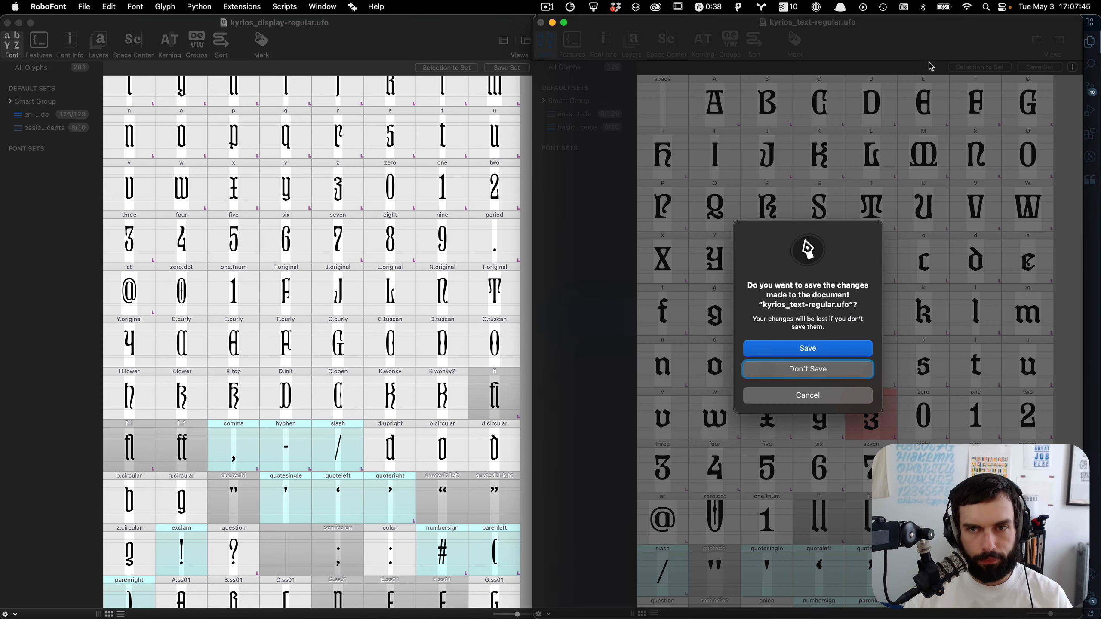
{"action": "key", "text": "super+d"}
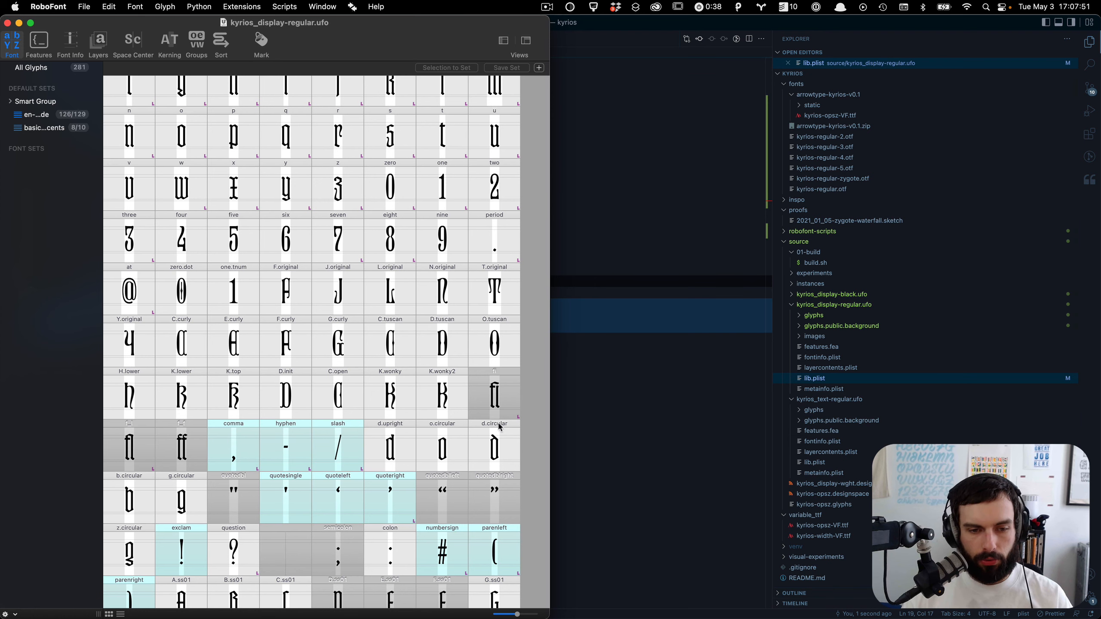
Step: Scroll down to the combining marks in kyrios_display-regular and open the acutecmb glyph to inspect it
{"action": "scroll", "coordinate": [401, 385], "scroll_direction": "down", "scroll_amount": 5}
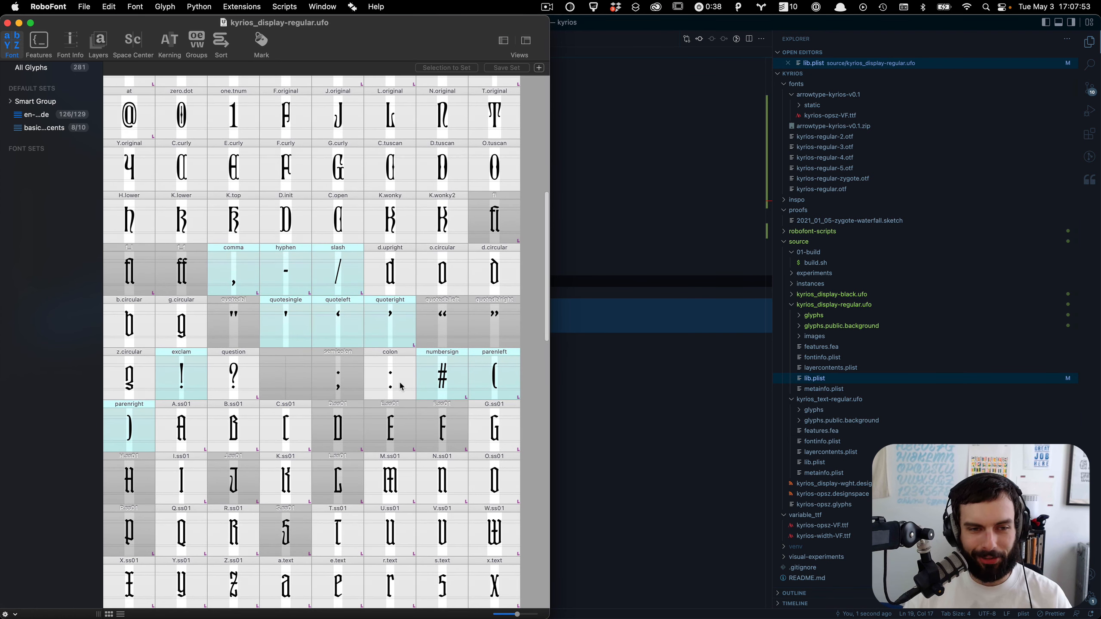
{"action": "scroll", "coordinate": [312, 327], "scroll_direction": "down", "scroll_amount": 4}
{"action": "scroll", "coordinate": [310, 323], "scroll_direction": "down", "scroll_amount": 12}
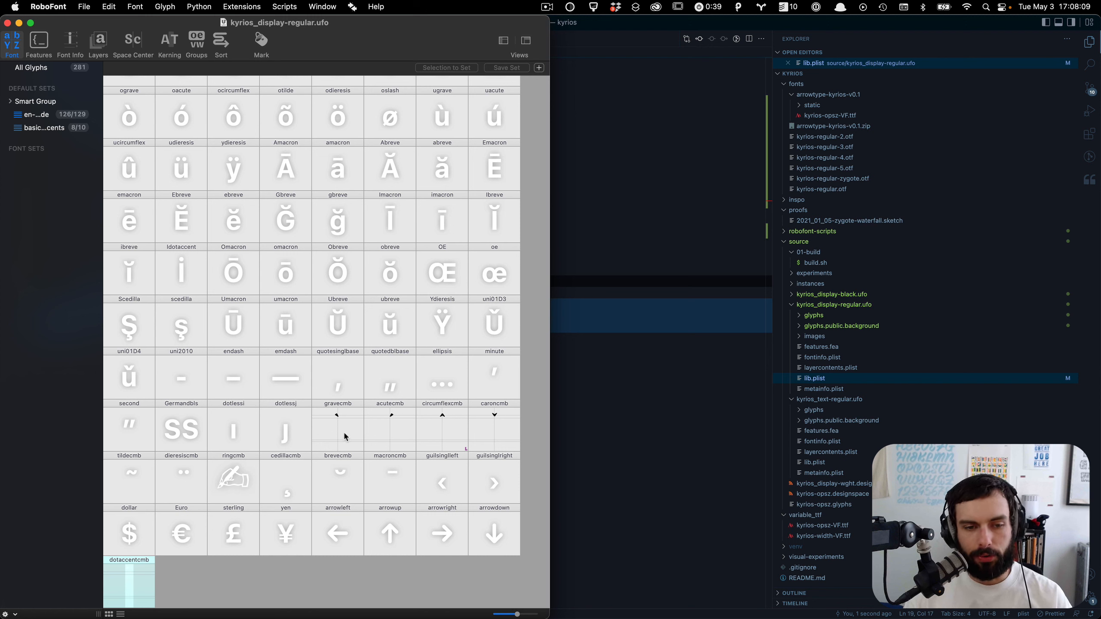
{"action": "double_click", "coordinate": [388, 431]}
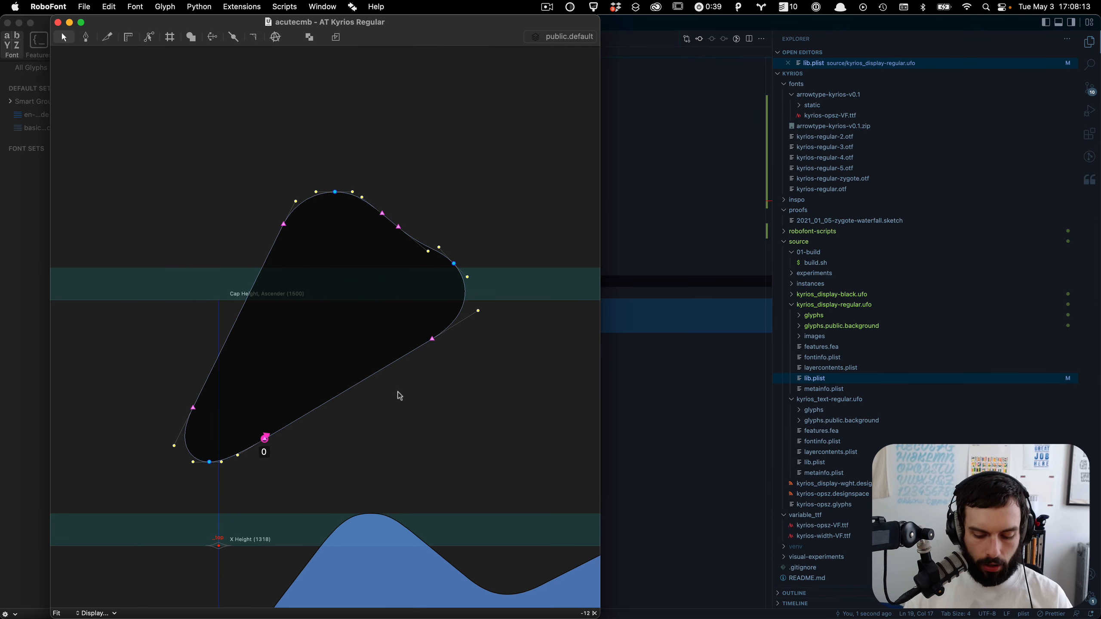
{"action": "key", "text": "super+w"}
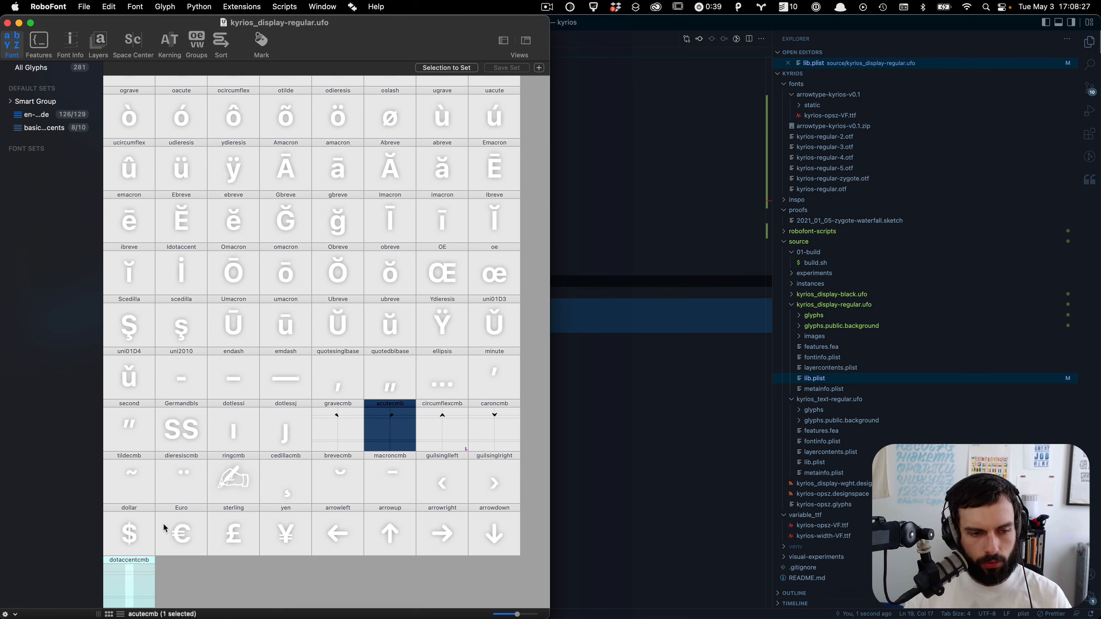
Step: Open tildecmb, jump to the hyphen glyph and copy its entire contour
{"action": "double_click", "coordinate": [129, 489]}
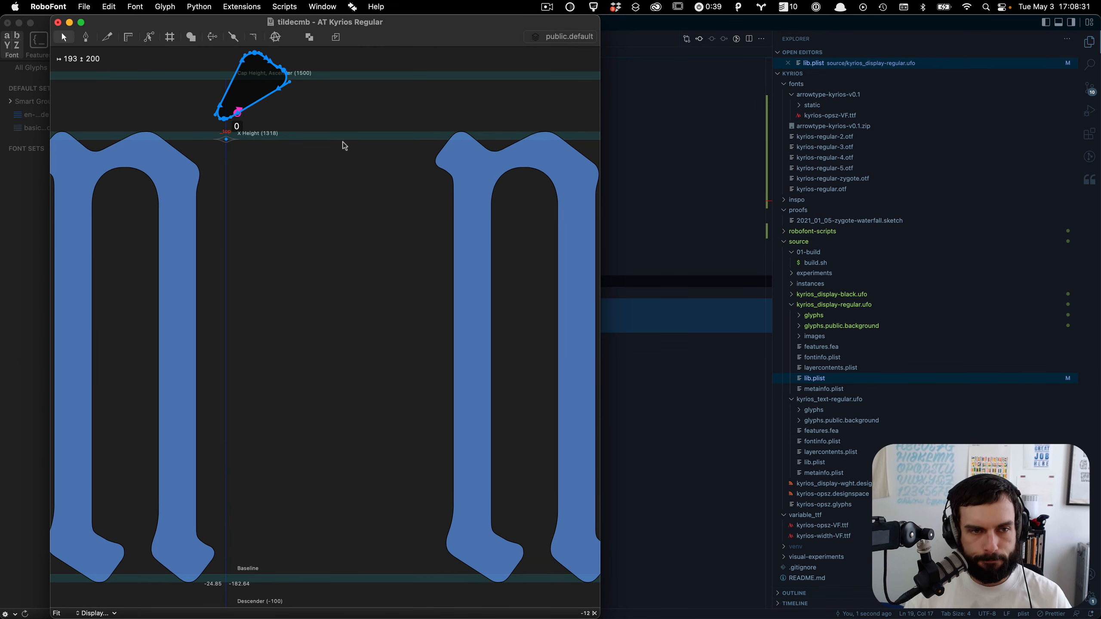
{"action": "scroll", "coordinate": [345, 146], "scroll_direction": "up", "scroll_amount": 2}
{"action": "type", "text": "jyph"}
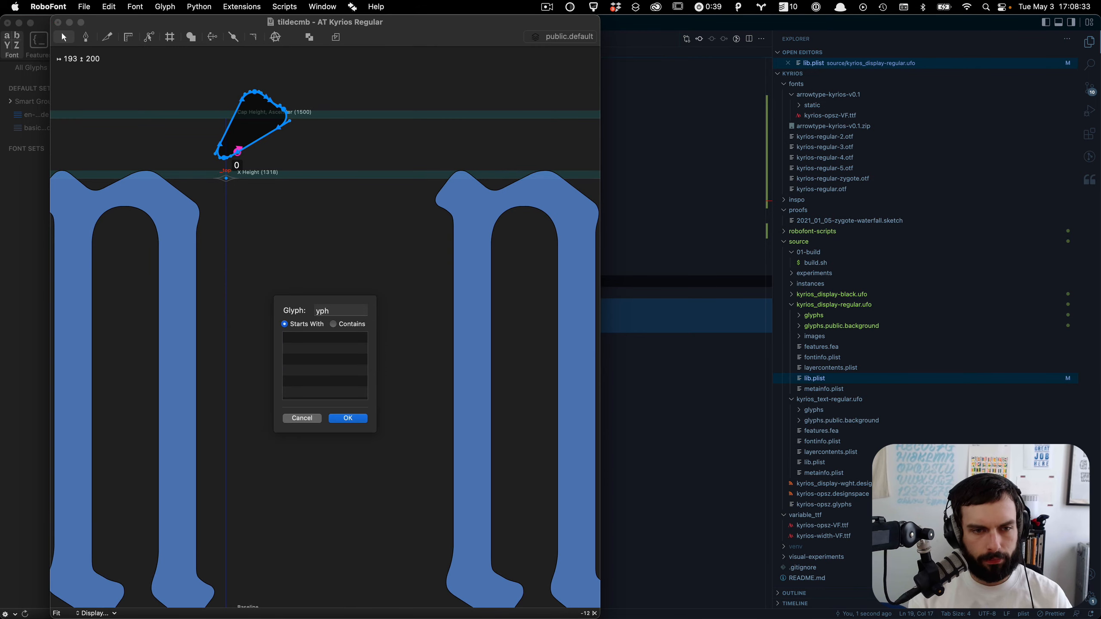
{"action": "type", "text": "e"}
{"action": "key", "text": "Return"}
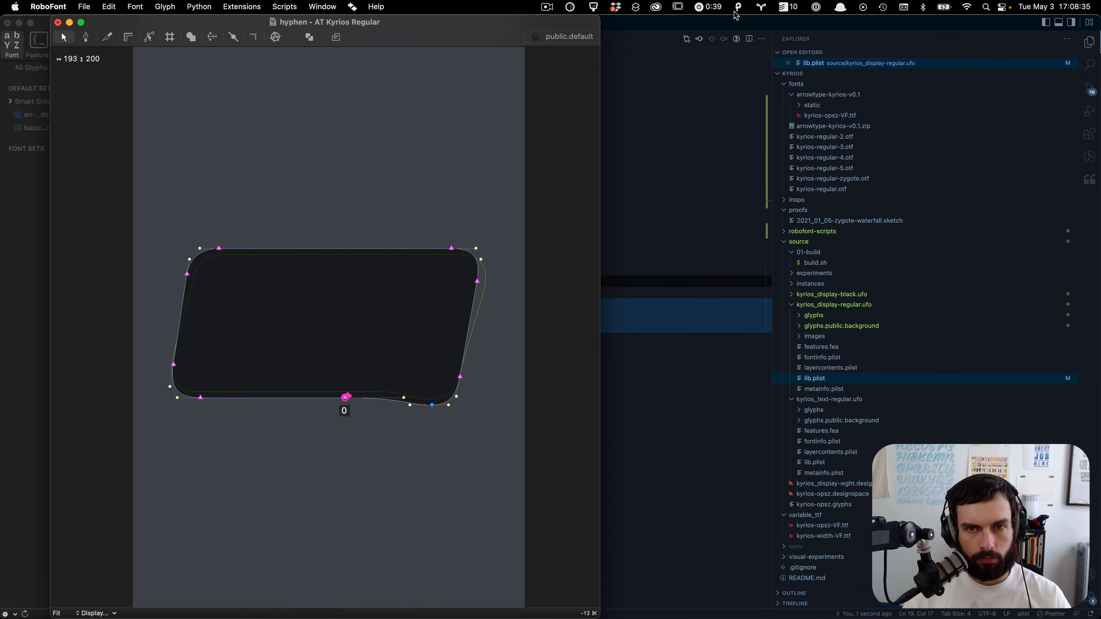
{"action": "key", "text": "ctrl+Up"}
{"action": "left_click_drag", "start_coordinate": [767, 386], "coordinate": [257, 27]}
{"action": "left_click", "coordinate": [397, 47]}
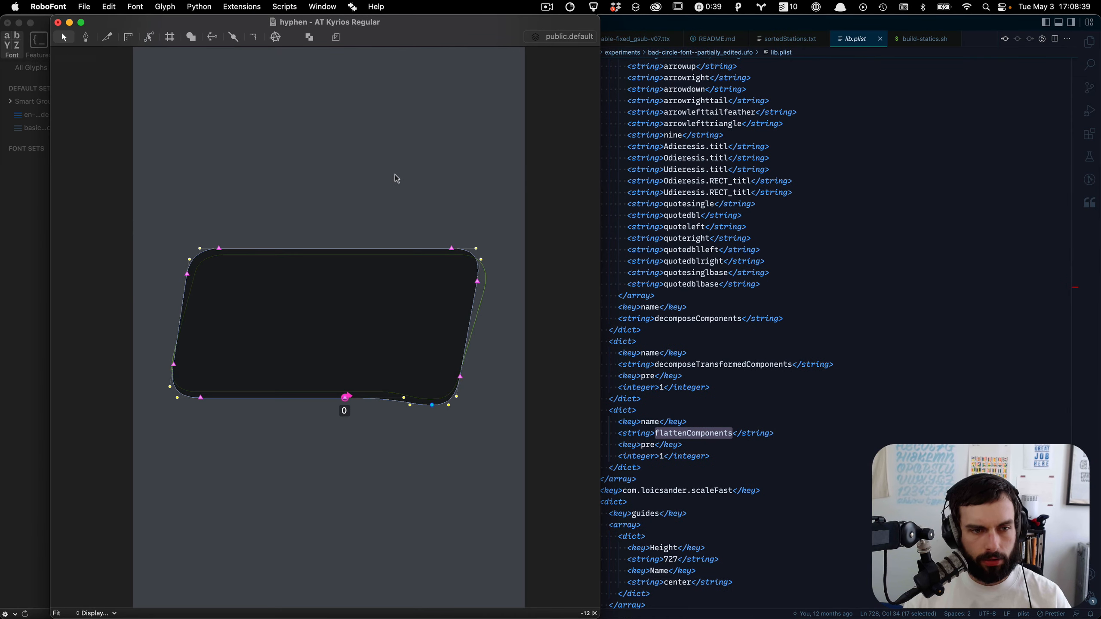
{"action": "key", "text": "super+a"}
{"action": "key", "text": "super+c"}
Step: Paste the hyphen contour into tildecmb and move it up to sit beside the existing stroke above the x-height
{"action": "key", "text": "super+w"}
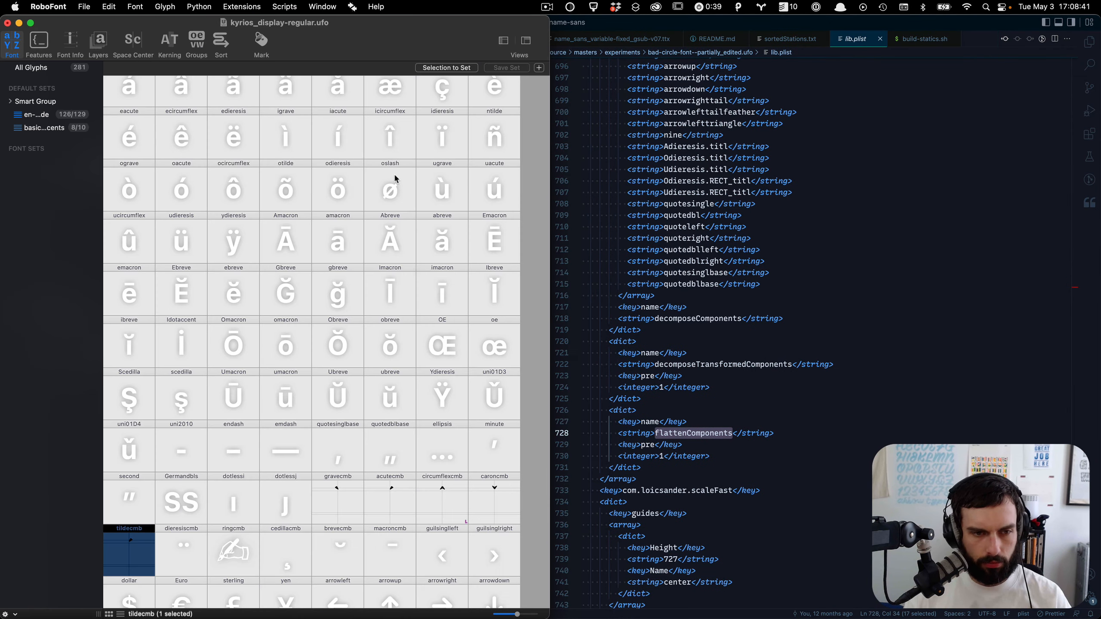
{"action": "double_click", "coordinate": [138, 554]}
{"action": "key", "text": "super+v"}
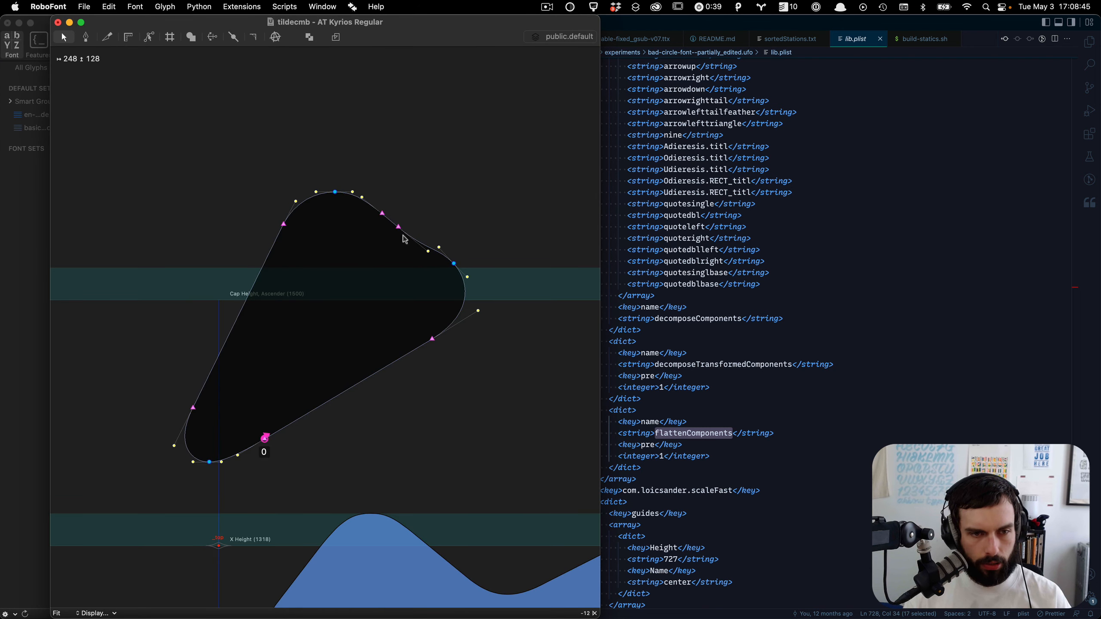
{"action": "scroll", "coordinate": [320, 284], "scroll_direction": "down", "scroll_amount": 10}
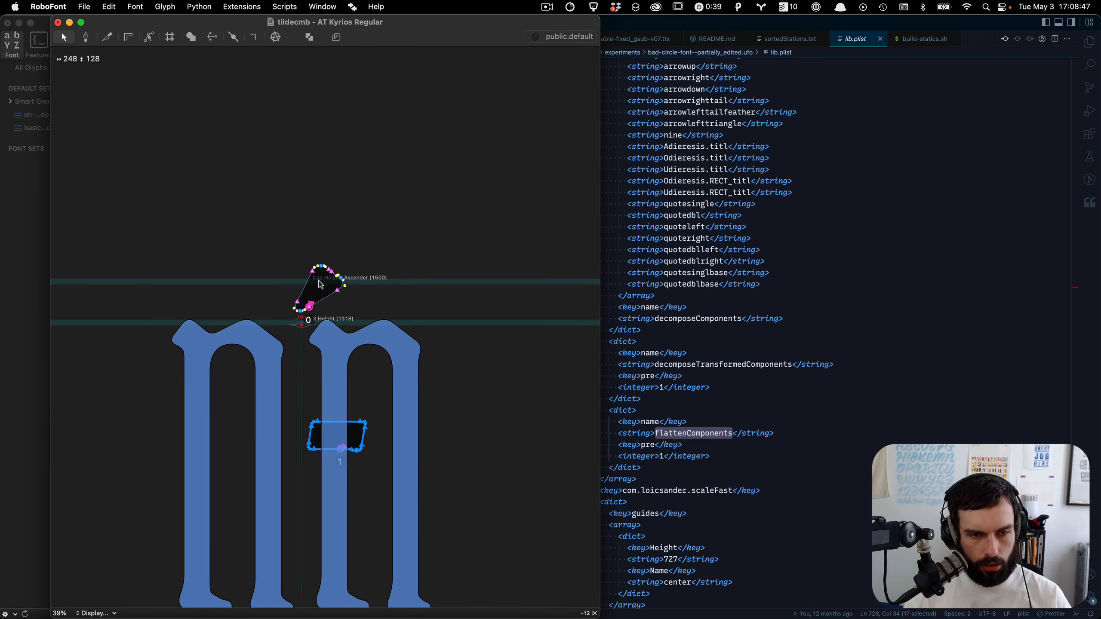
{"action": "key", "text": "shift+super+Up"}
{"action": "key", "text": "shift+super+Up"}
{"action": "key", "text": "shift+super+Up"}
{"action": "key", "text": "shift+super+Up"}
{"action": "key", "text": "shift+super+Up"}
{"action": "key", "text": "shift+super+Up"}
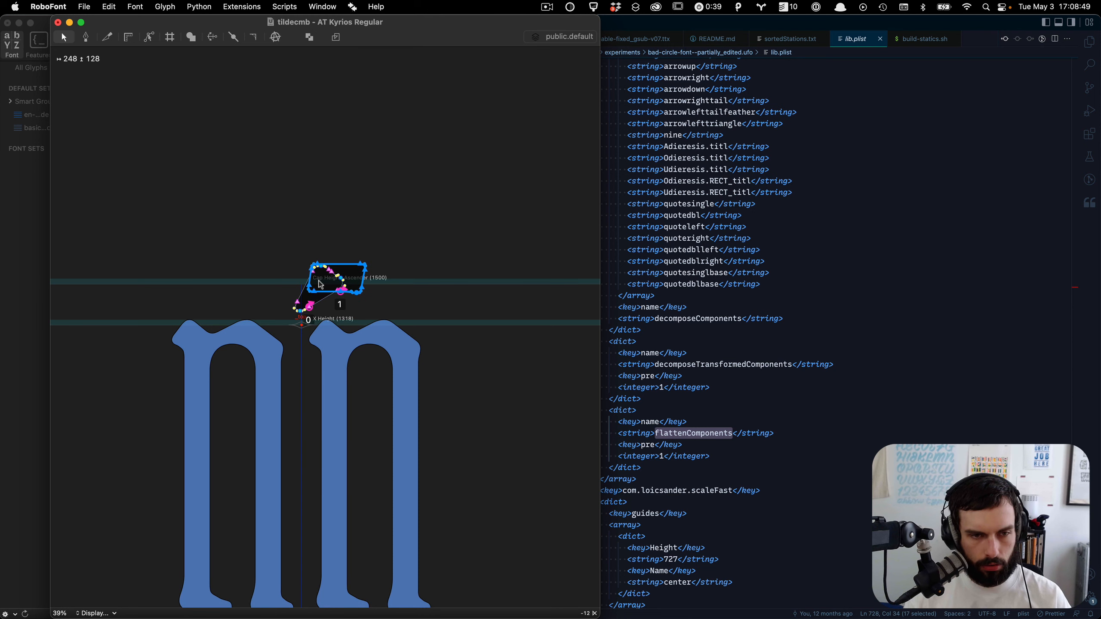
Step: Rotate and reshape the pasted bar so its end joins the top of the existing stroke, forming the tilde
{"action": "scroll", "coordinate": [321, 284], "scroll_direction": "up", "scroll_amount": 10}
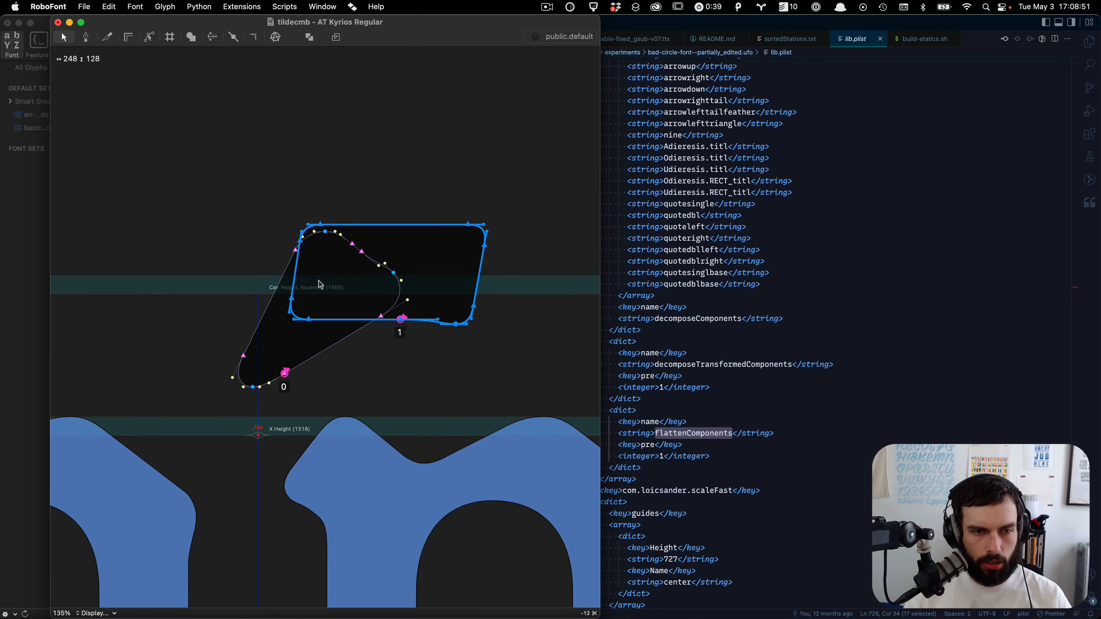
{"action": "key", "text": "Left"}
{"action": "key", "text": "Left"}
{"action": "key", "text": "Left"}
{"action": "key", "text": "Left"}
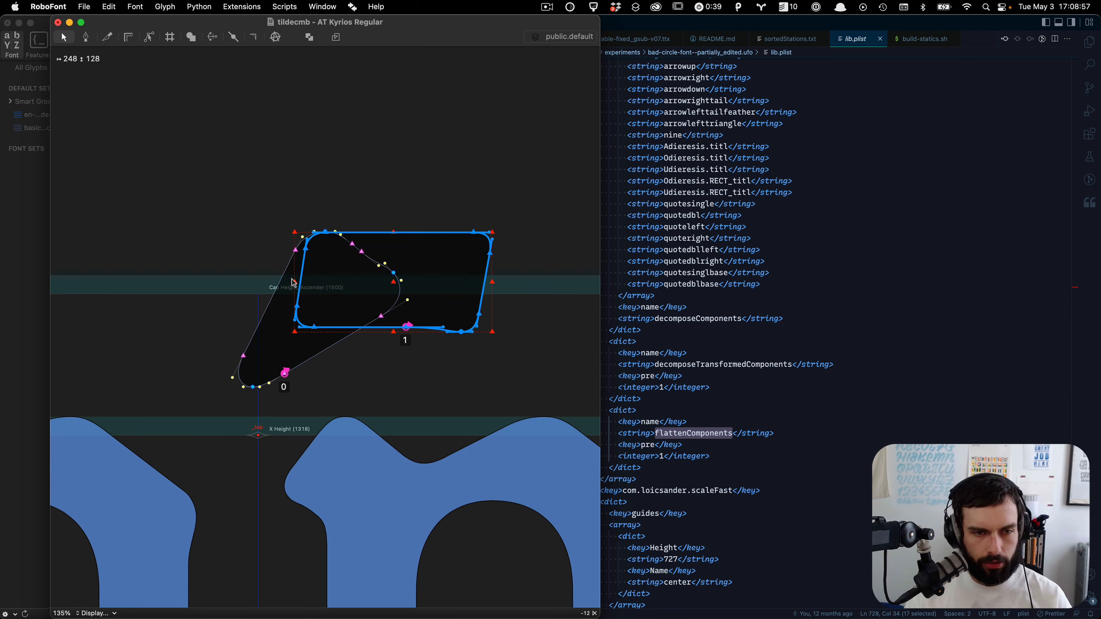
{"action": "left_click_drag", "start_coordinate": [294, 282], "coordinate": [269, 421]}
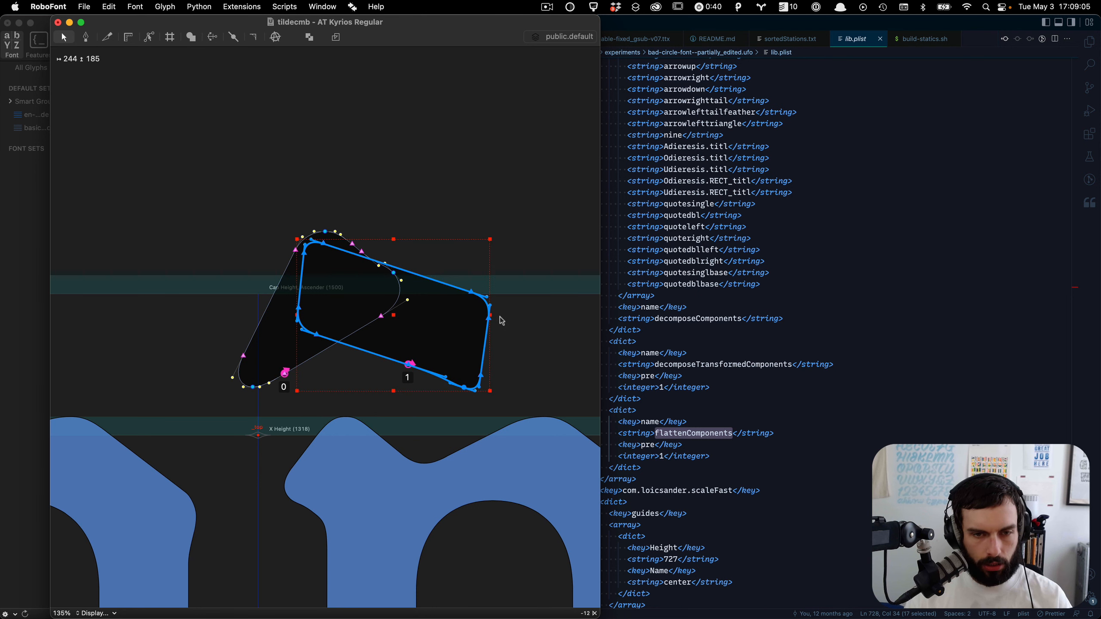
{"action": "left_click_drag", "start_coordinate": [490, 316], "coordinate": [453, 318]}
{"action": "scroll", "coordinate": [517, 352], "scroll_direction": "up", "scroll_amount": 3}
{"action": "left_click_drag", "start_coordinate": [517, 359], "coordinate": [407, 236]}
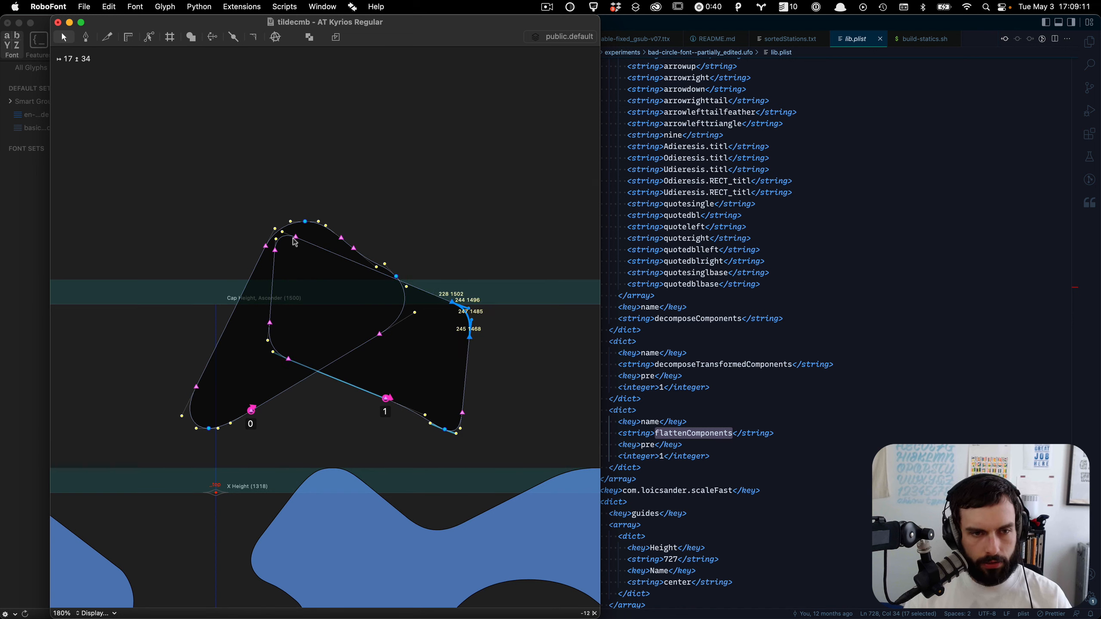
{"action": "mouse_move", "coordinate": [299, 230]}
{"action": "left_mouse_down", "text": "shift"}
{"action": "mouse_move", "coordinate": [260, 261]}
{"action": "mouse_move", "coordinate": [315, 228]}
{"action": "left_mouse_up", "text": "shift"}
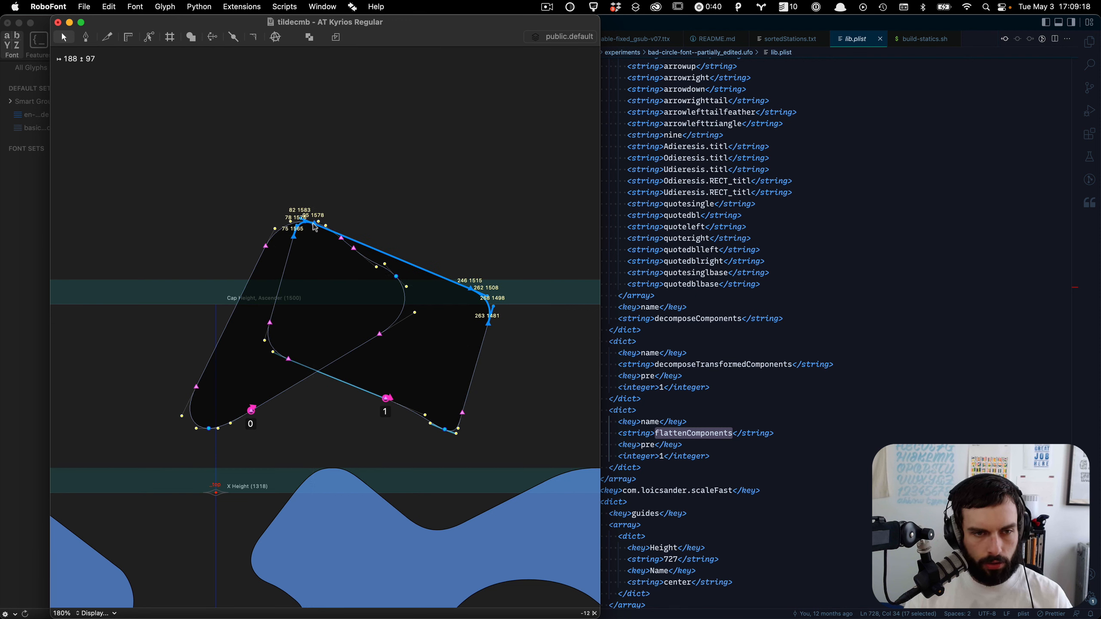
{"action": "left_click", "coordinate": [359, 220]}
Step: Move the inner curve points down to smooth the join beneath the tilde's peak
{"action": "scroll", "coordinate": [312, 228], "scroll_direction": "right", "scroll_amount": 2}
{"action": "scroll", "coordinate": [310, 228], "scroll_direction": "up", "scroll_amount": 5}
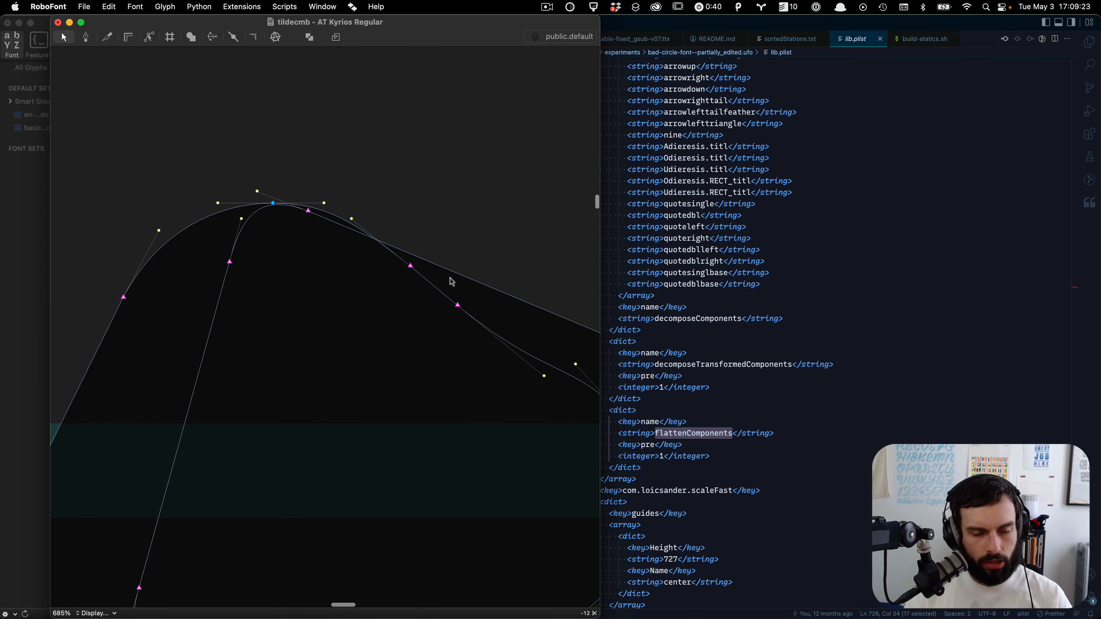
{"action": "left_click_drag", "start_coordinate": [467, 347], "coordinate": [351, 163]}
{"action": "left_click_drag", "start_coordinate": [410, 266], "coordinate": [347, 312]}
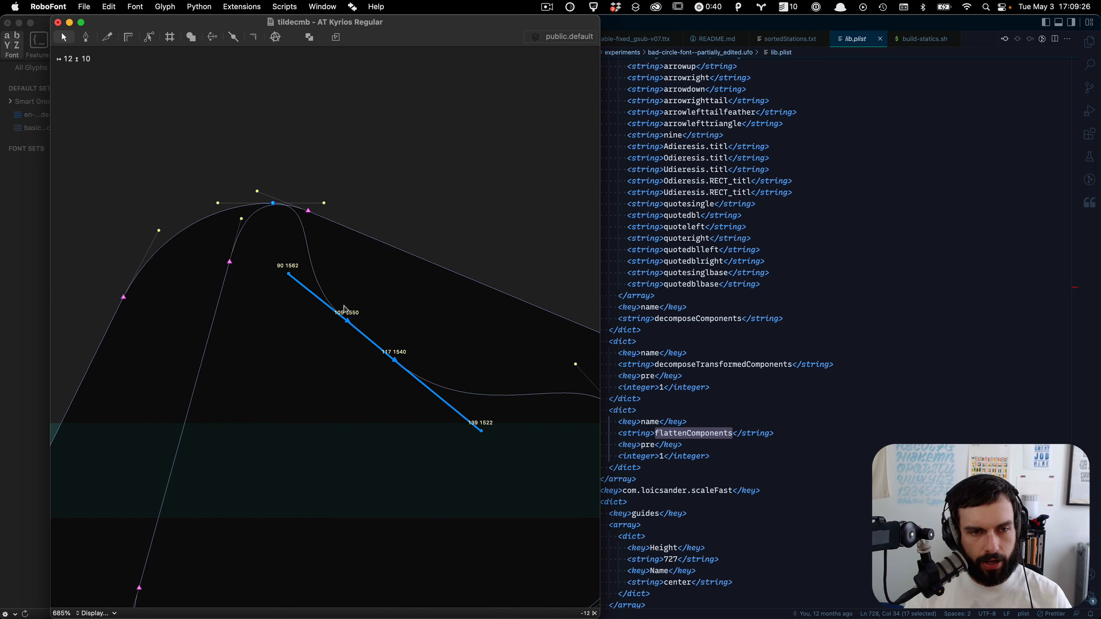
{"action": "left_click", "coordinate": [378, 226]}
{"action": "left_click", "coordinate": [298, 277]}
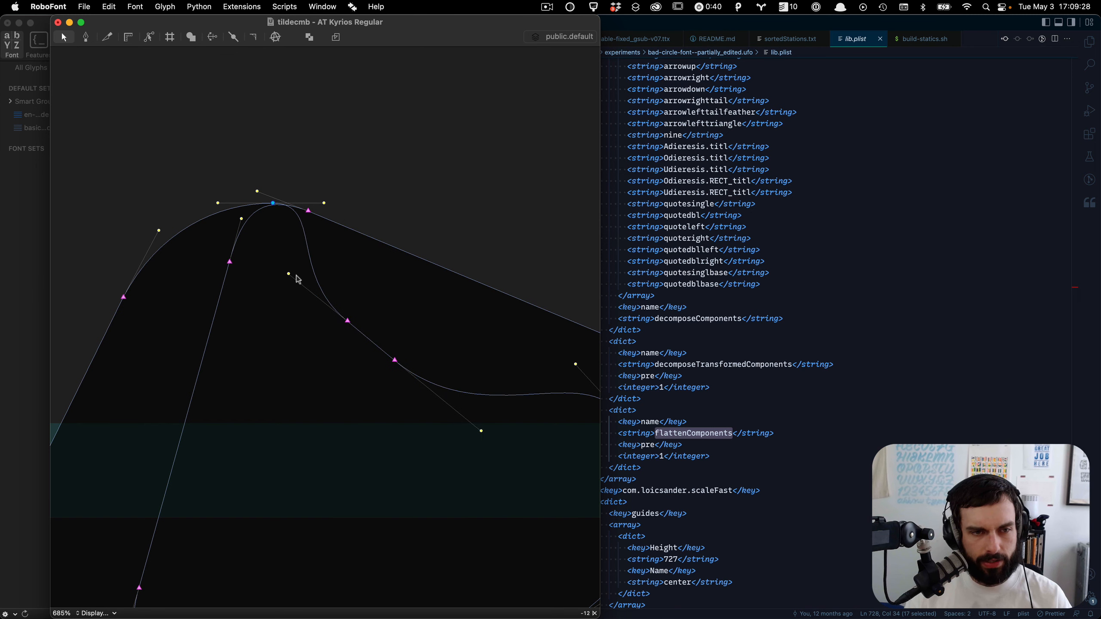
Step: Add extreme points to the tilde's contour
{"action": "double_click", "coordinate": [258, 219]}
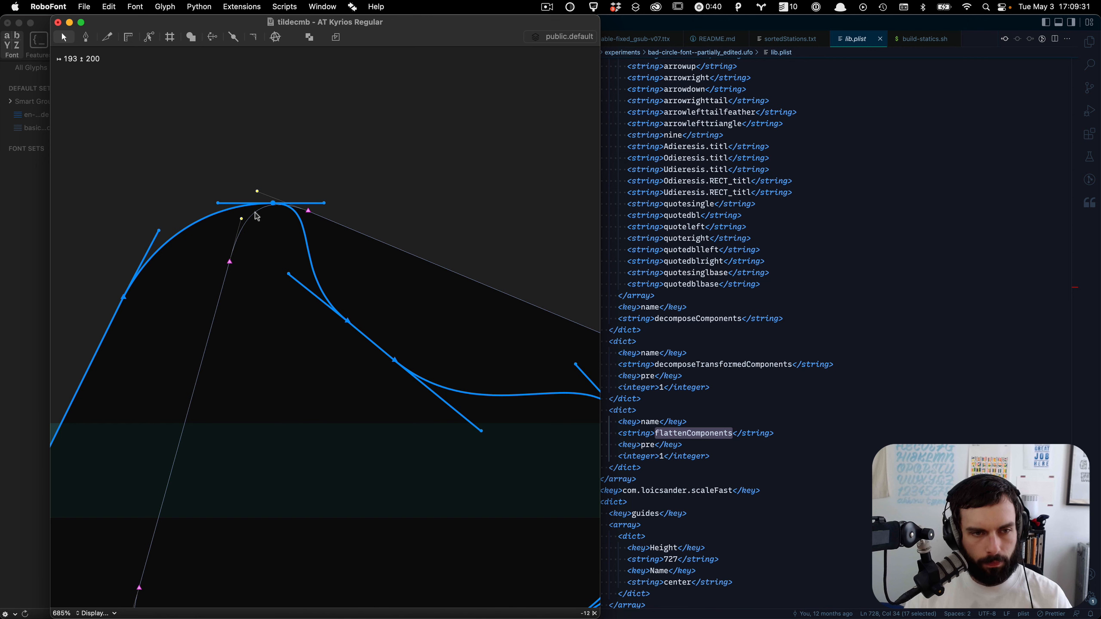
{"action": "right_click", "coordinate": [257, 216]}
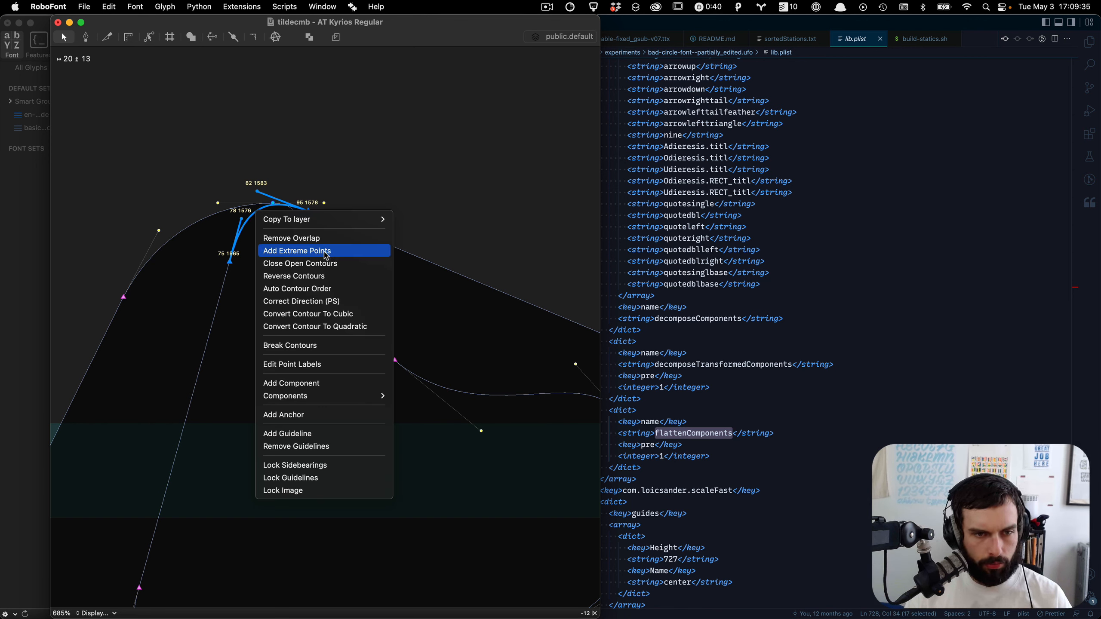
{"action": "left_click", "coordinate": [324, 251]}
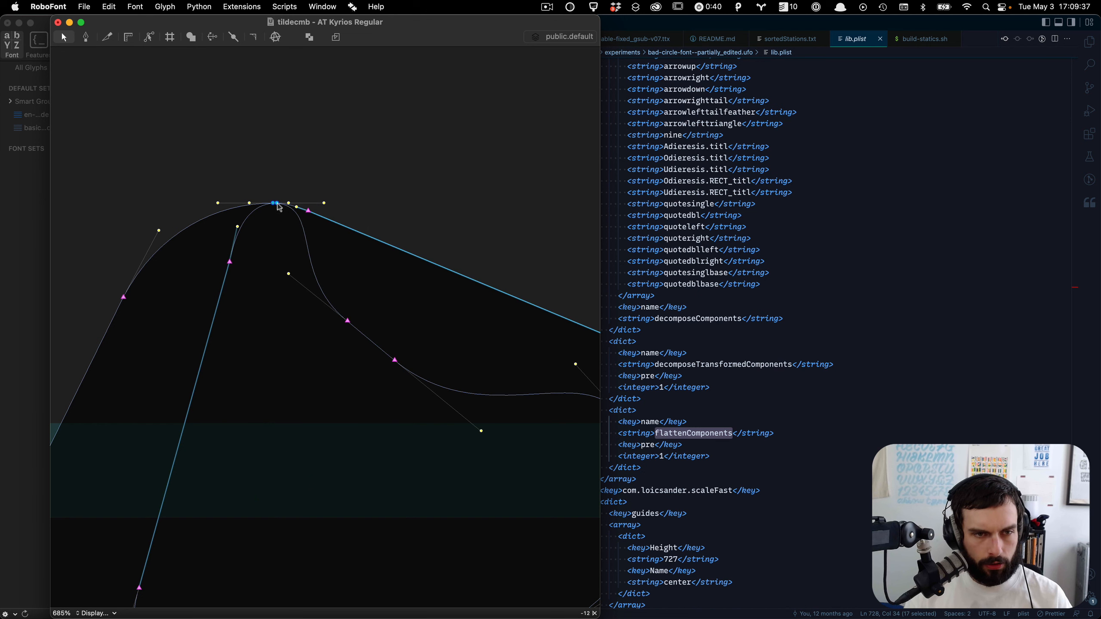
Step: Select all and remove the overlap between the two tilde contours
{"action": "scroll", "coordinate": [279, 209], "scroll_direction": "down", "scroll_amount": 5}
{"action": "scroll", "coordinate": [279, 208], "scroll_direction": "down", "scroll_amount": 3}
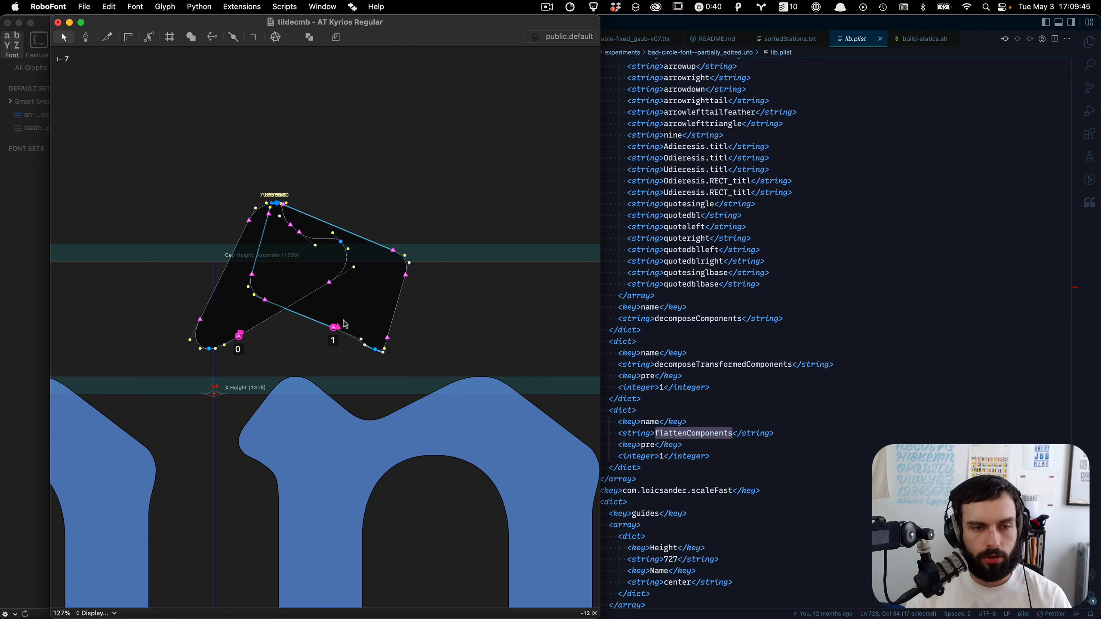
{"action": "key", "text": "super+a"}
{"action": "key", "text": "shift+super+o"}
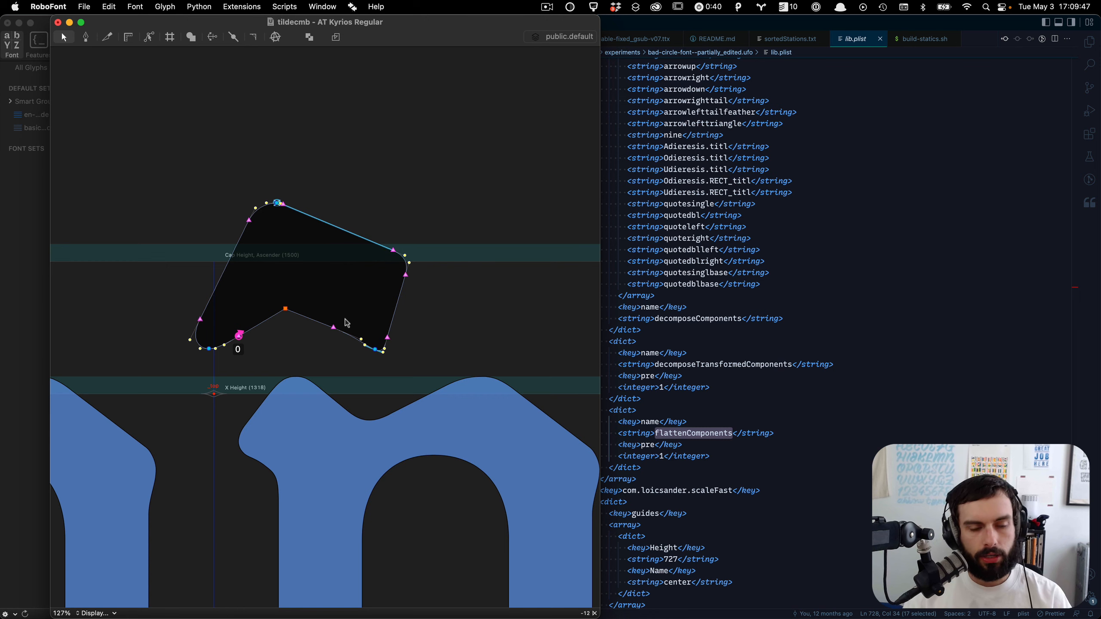
Step: Delete the redundant extra point at the top of the merged tilde contour
{"action": "scroll", "coordinate": [271, 206], "scroll_direction": "up", "scroll_amount": 10}
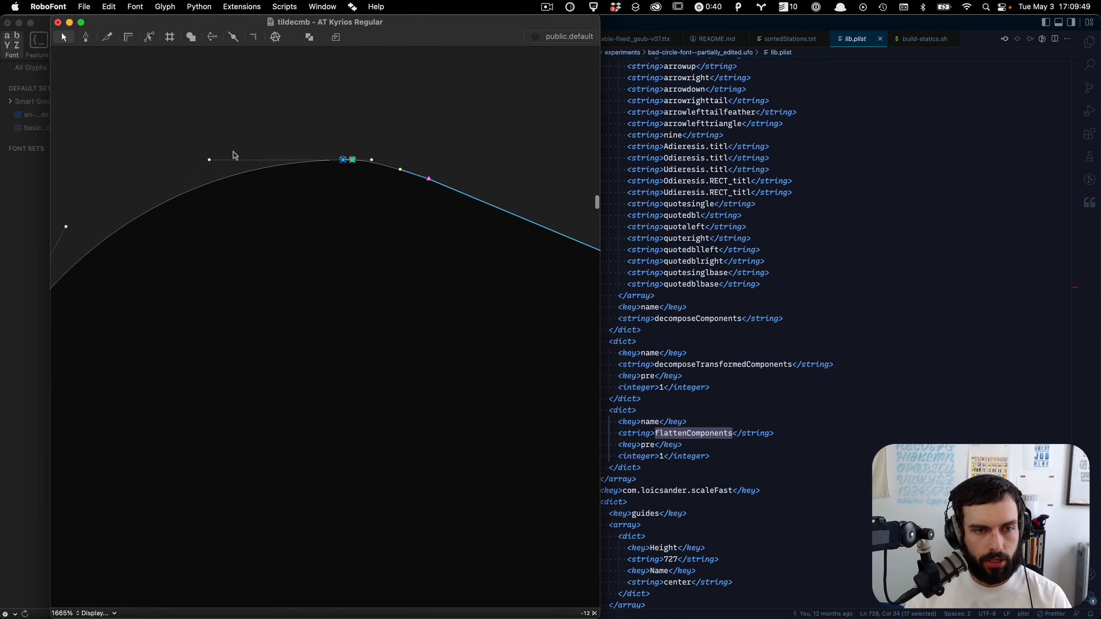
{"action": "scroll", "coordinate": [234, 155], "scroll_direction": "up", "scroll_amount": 1}
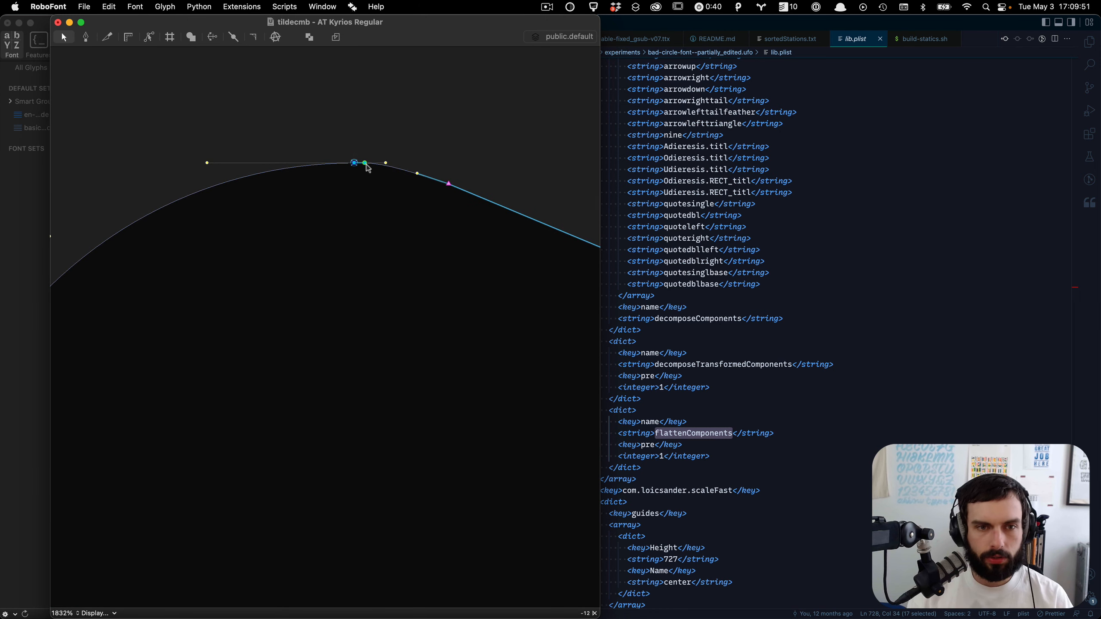
{"action": "left_click", "coordinate": [365, 163]}
{"action": "key", "text": "BackSpace"}
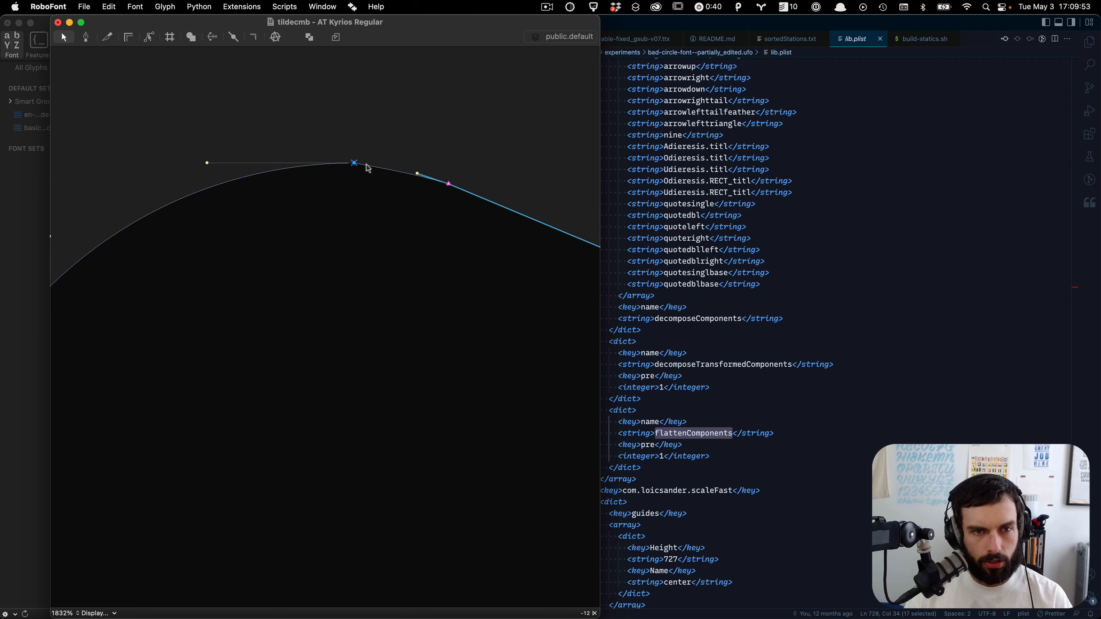
Step: Nudge the handle beside the tilde's peak a few units to the left
{"action": "left_click_drag", "start_coordinate": [363, 158], "coordinate": [335, 209]}
{"action": "key", "text": "shift+Right"}
{"action": "key", "text": "shift+Right"}
{"action": "key", "text": "shift+Left"}
{"action": "key", "text": "Left"}
{"action": "key", "text": "Left"}
{"action": "key", "text": "Left"}
{"action": "key", "text": "Left"}
{"action": "key", "text": "Left"}
{"action": "key", "text": "Left"}
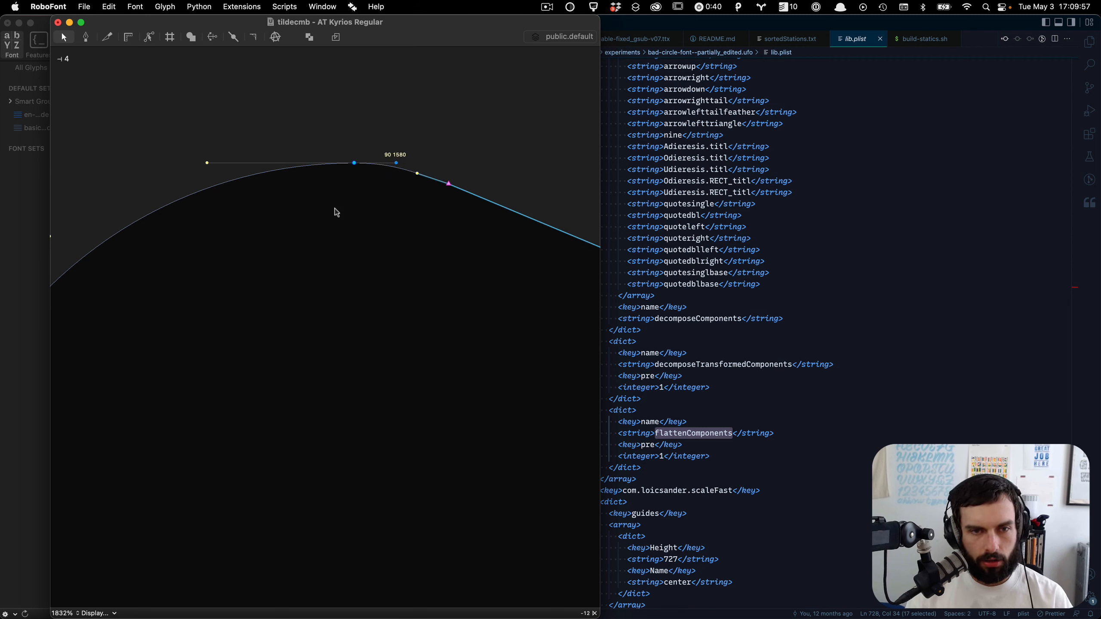
Step: Select the points just right of the peak and nudge them right and down to ease the curve
{"action": "left_click_drag", "start_coordinate": [393, 241], "coordinate": [522, 66]}
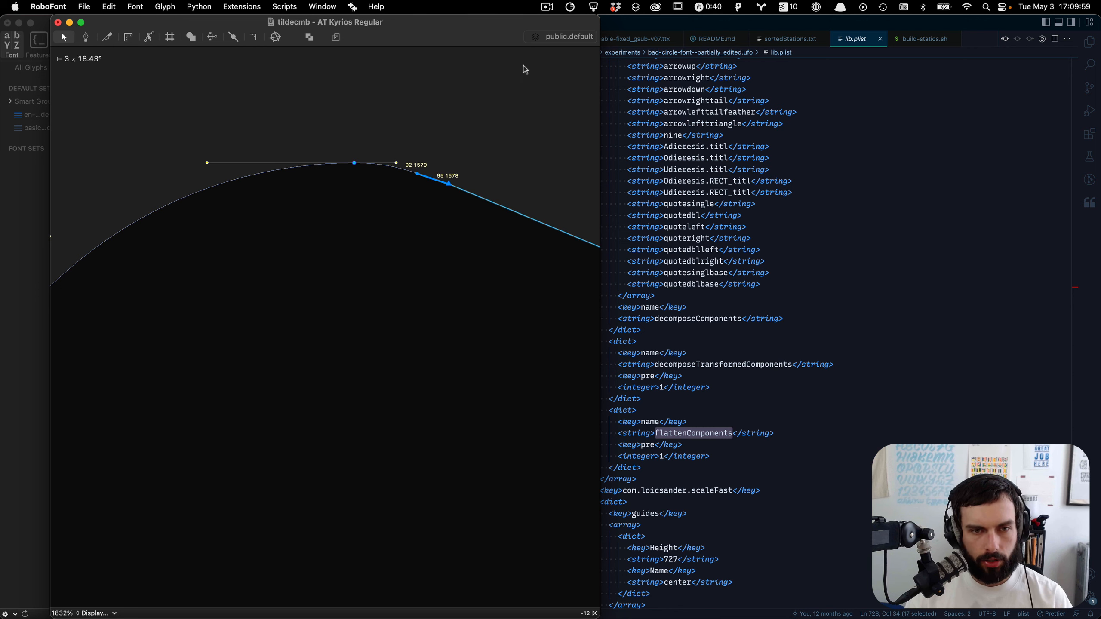
{"action": "key", "text": "Right"}
{"action": "key", "text": "Up"}
{"action": "key", "text": "Down"}
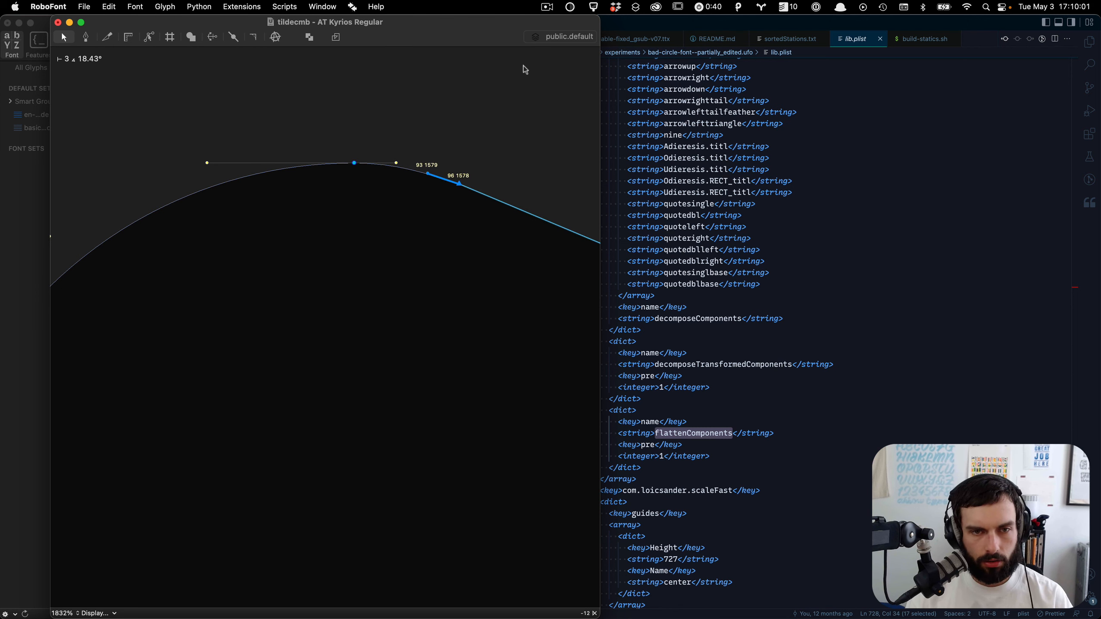
{"action": "key", "text": "Right"}
{"action": "key", "text": "Right"}
{"action": "key", "text": "Down"}
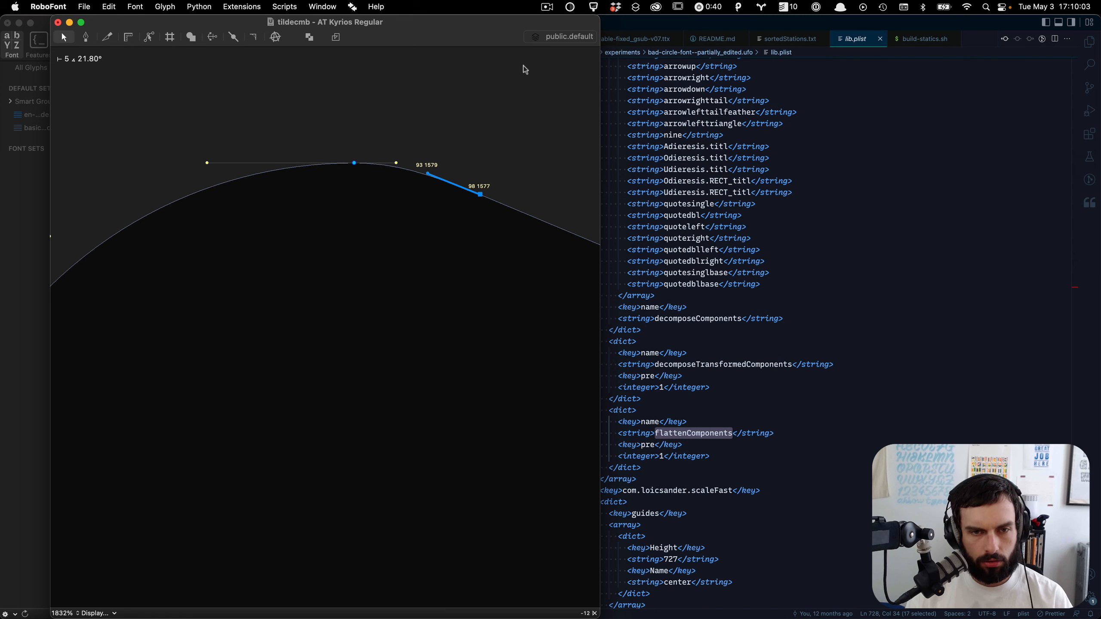
{"action": "key", "text": "Right"}
{"action": "key", "text": "Left"}
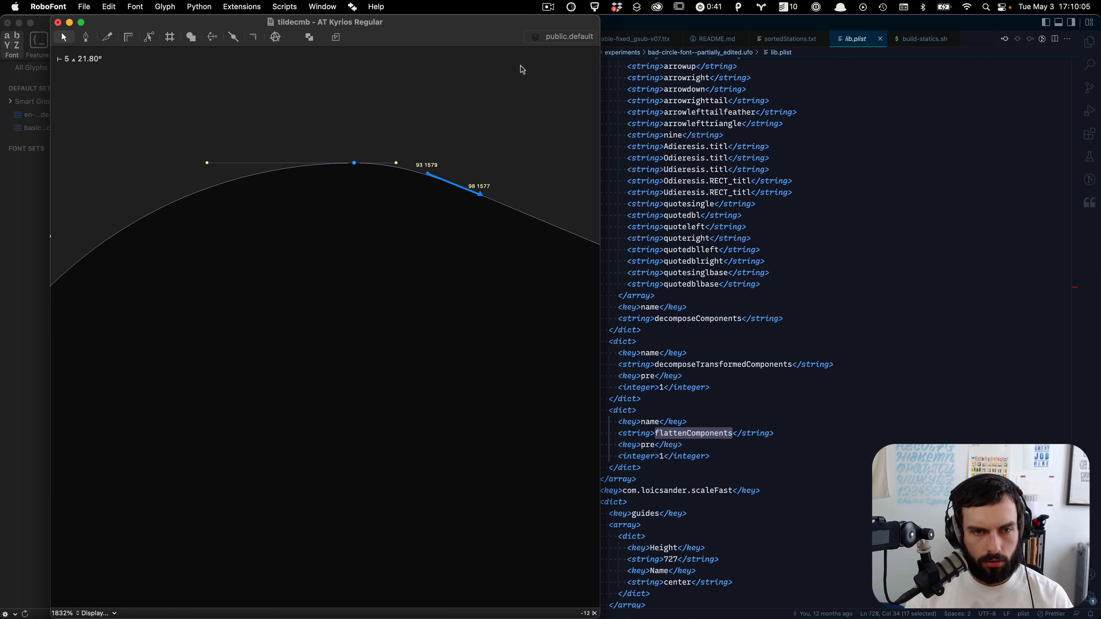
Step: Open the Space Center beside the tilde glyph and zoom out to the whole mark
{"action": "scroll", "coordinate": [468, 103], "scroll_direction": "down", "scroll_amount": 5}
{"action": "key", "text": "super+alt+s"}
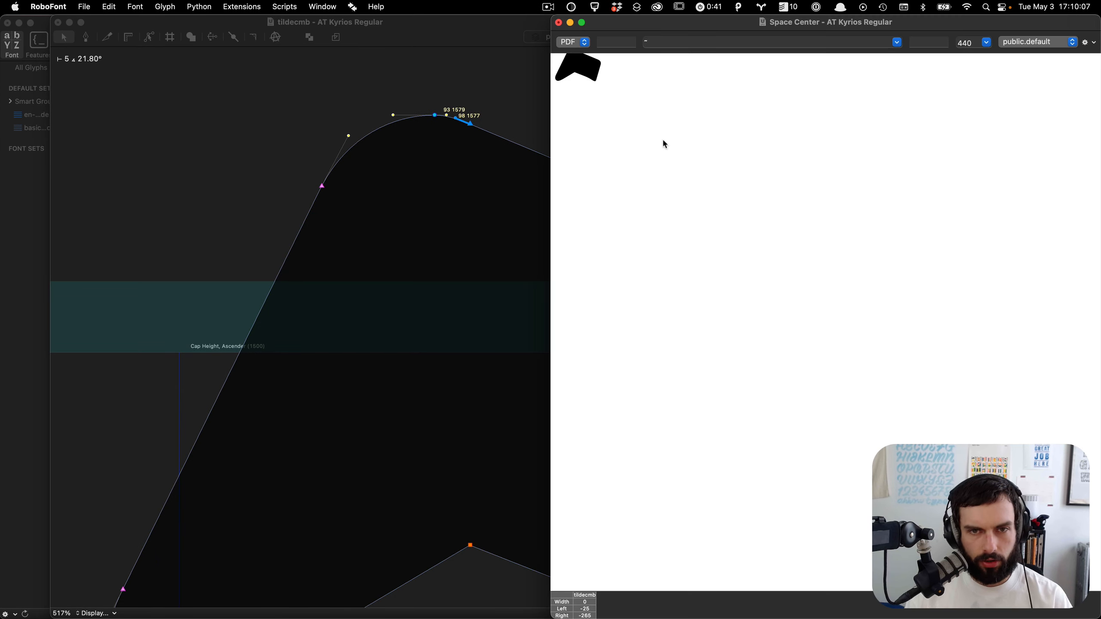
{"action": "left_click", "coordinate": [347, 210]}
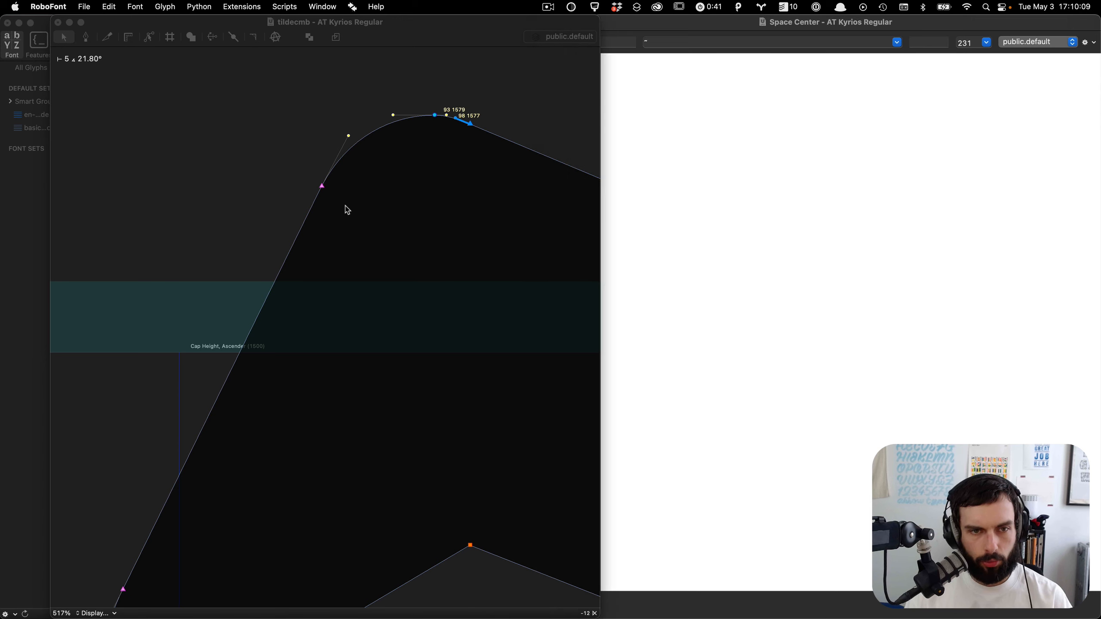
{"action": "key", "text": "ctrl+alt+Left"}
{"action": "scroll", "coordinate": [347, 210], "scroll_direction": "down", "scroll_amount": 6}
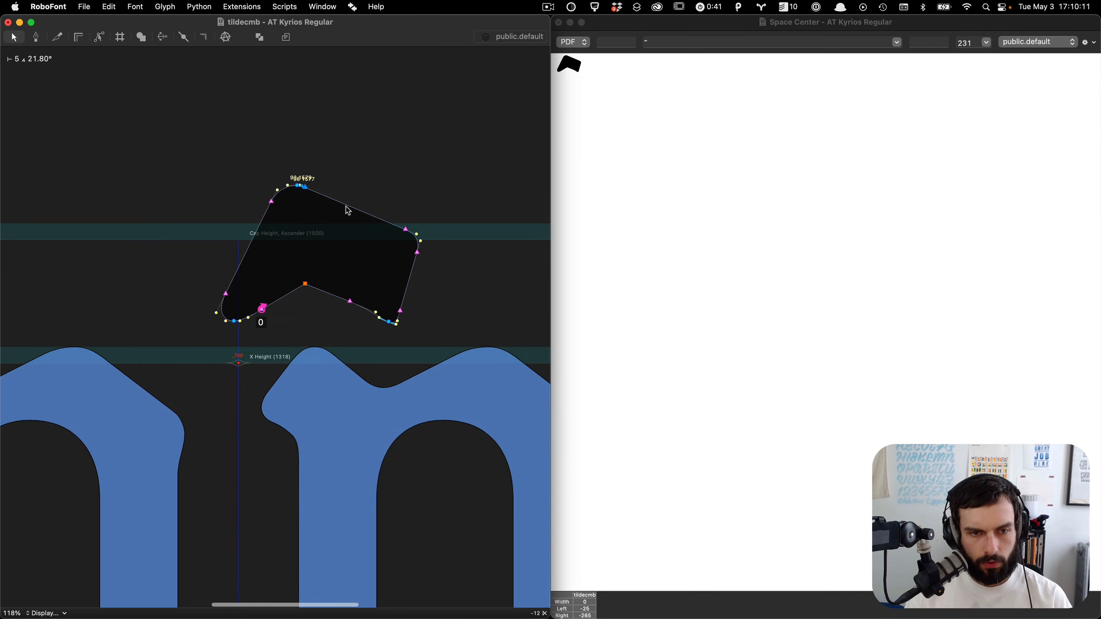
{"action": "scroll", "coordinate": [323, 234], "scroll_direction": "up", "scroll_amount": 2}
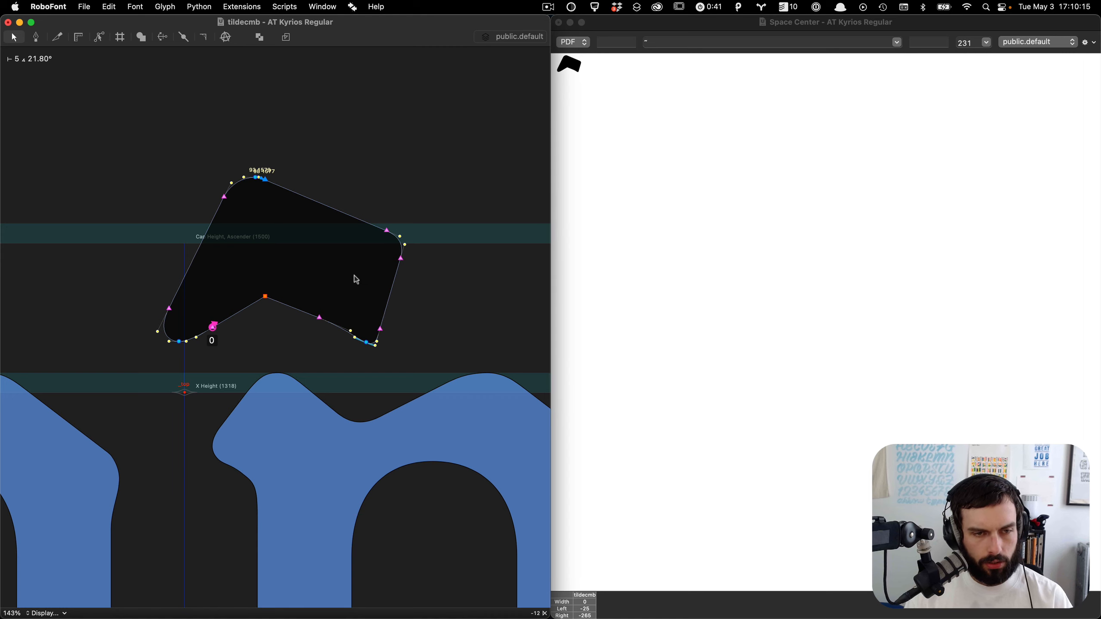
{"action": "scroll", "coordinate": [356, 279], "scroll_direction": "up", "scroll_amount": 3}
Step: Select the whole tilde and rotate it 180° in the Inspector
{"action": "key", "text": "super+a"}
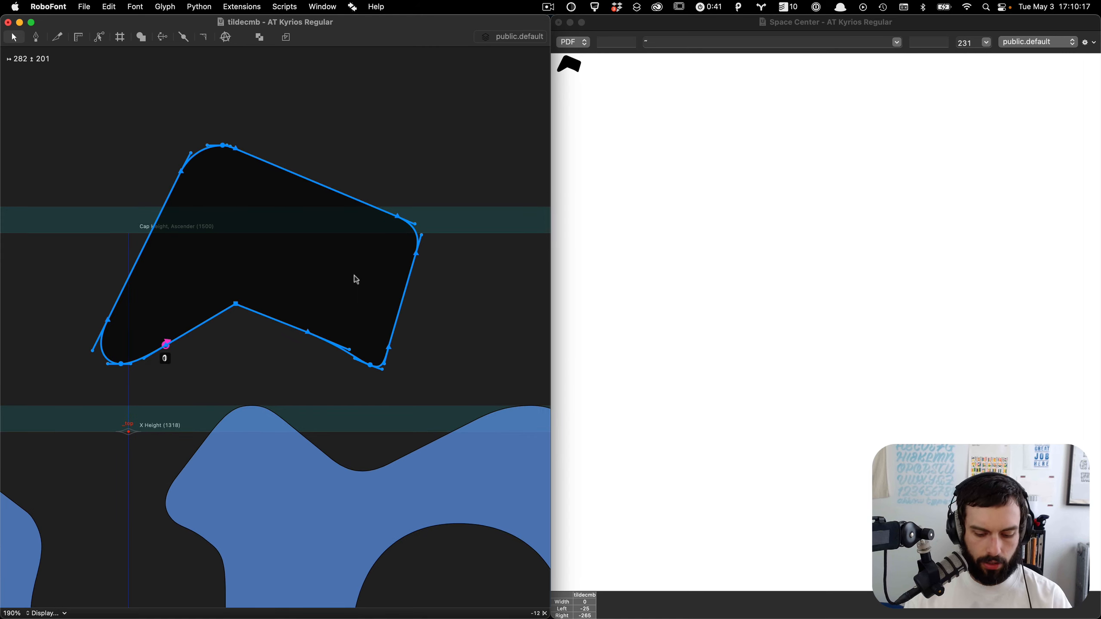
{"action": "key", "text": "super+i"}
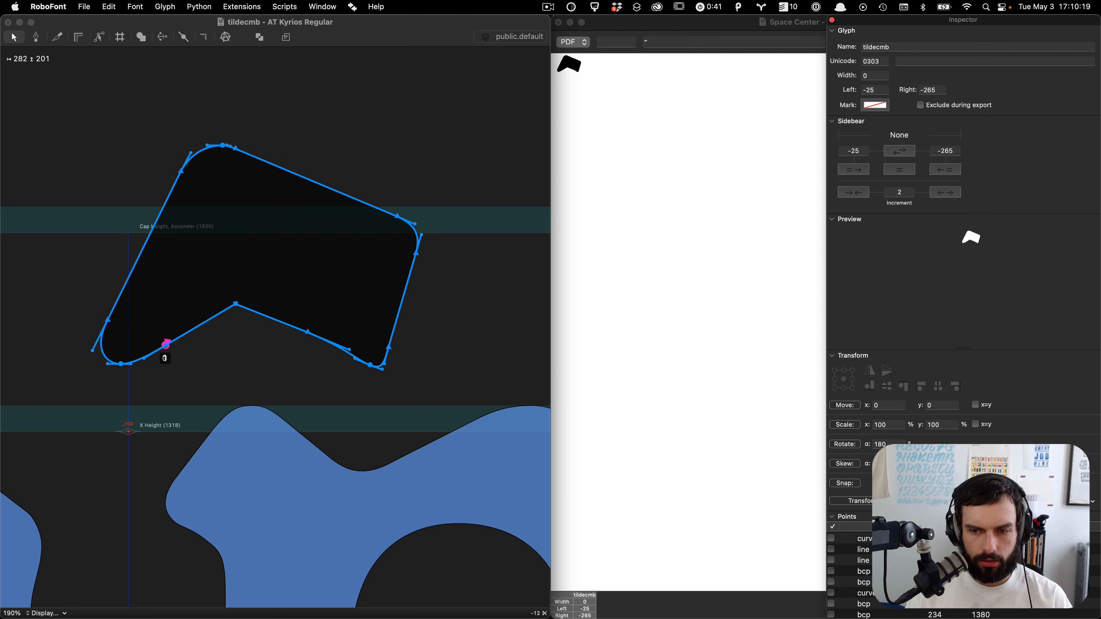
{"action": "left_click", "coordinate": [847, 444], "text": "alt"}
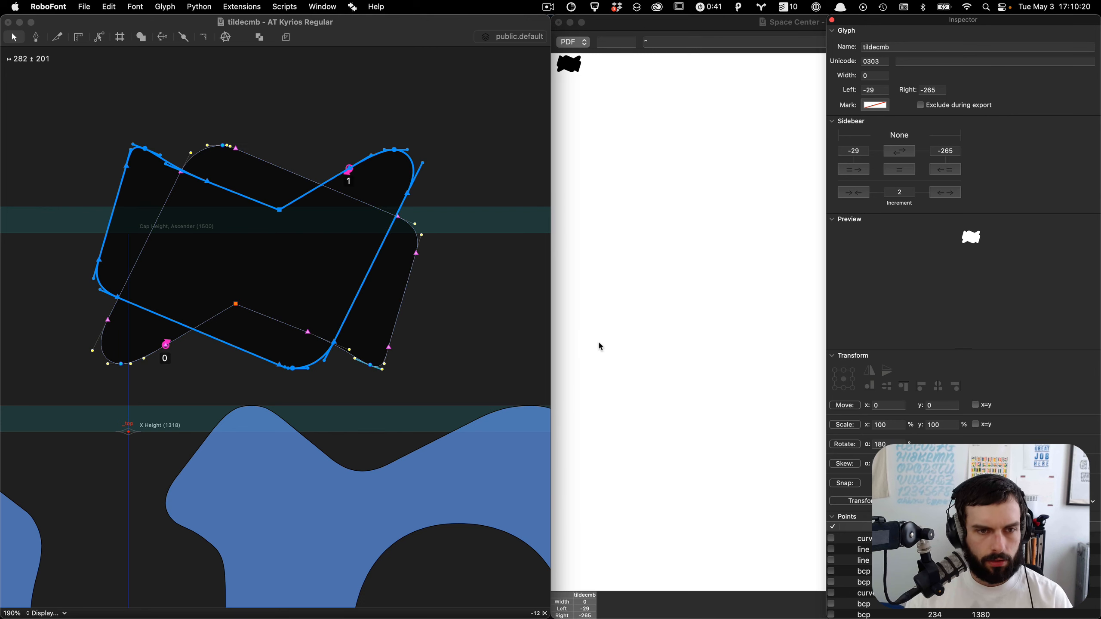
Step: Shift the rotated tilde contour to the right so it overlaps the original diagonally
{"action": "left_click", "coordinate": [340, 289]}
{"action": "key", "text": "shift+super+Right"}
{"action": "key", "text": "shift+super+Right"}
{"action": "key", "text": "shift+super+Right"}
{"action": "key", "text": "shift+super+Left"}
{"action": "key", "text": "shift+super+Left"}
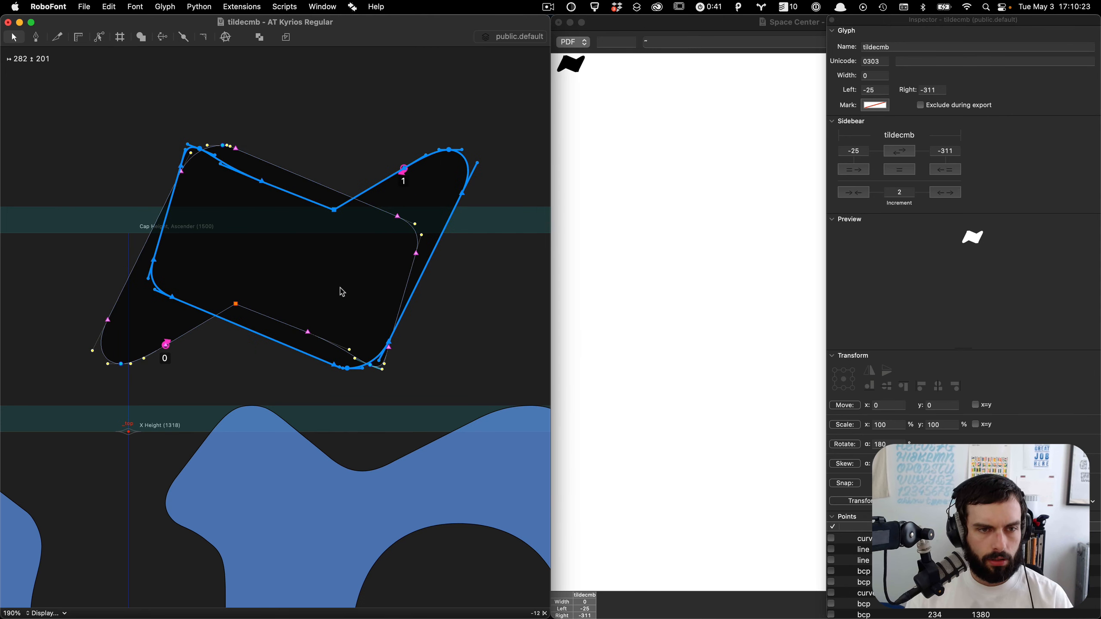
{"action": "key", "text": "shift+Right"}
{"action": "key", "text": "shift+Right"}
{"action": "key", "text": "shift+Right"}
{"action": "key", "text": "shift+Right"}
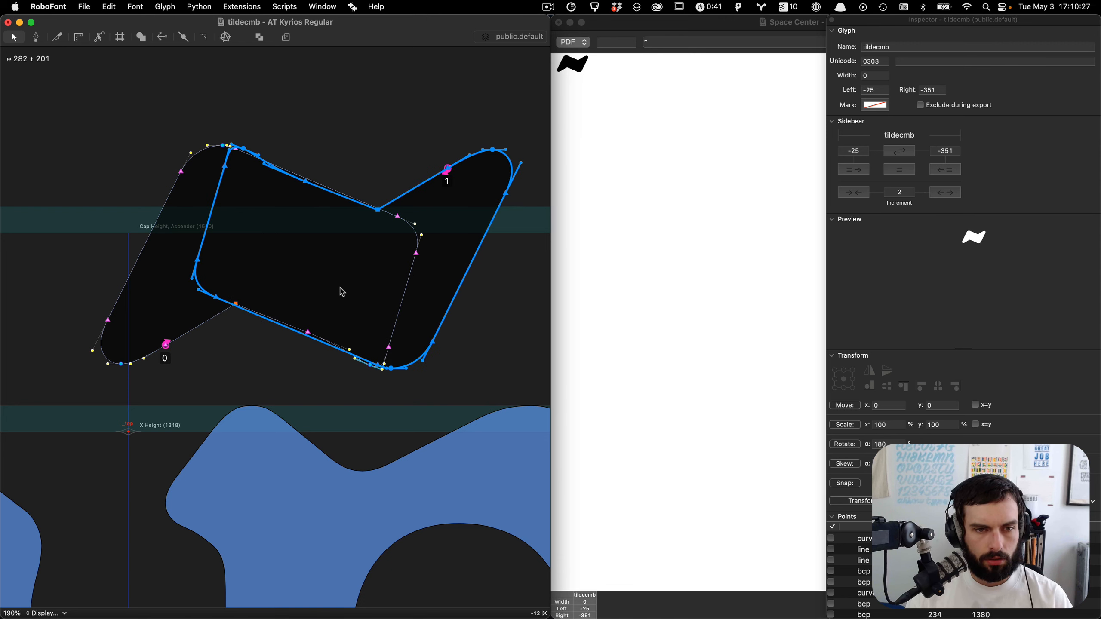
{"action": "key", "text": "Right"}
{"action": "key", "text": "Right"}
{"action": "key", "text": "Right"}
{"action": "key", "text": "Right"}
Step: Select all tilde contours and move them to the left
{"action": "key", "text": "super+a"}
{"action": "key", "text": "shift+Left"}
{"action": "key", "text": "shift+Left"}
{"action": "key", "text": "shift+Left"}
{"action": "key", "text": "shift+Left"}
{"action": "key", "text": "shift+Left"}
{"action": "key", "text": "shift+Left"}
{"action": "key", "text": "shift+Left"}
{"action": "key", "text": "shift+Left"}
{"action": "key", "text": "shift+Left"}
{"action": "key", "text": "shift+Left"}
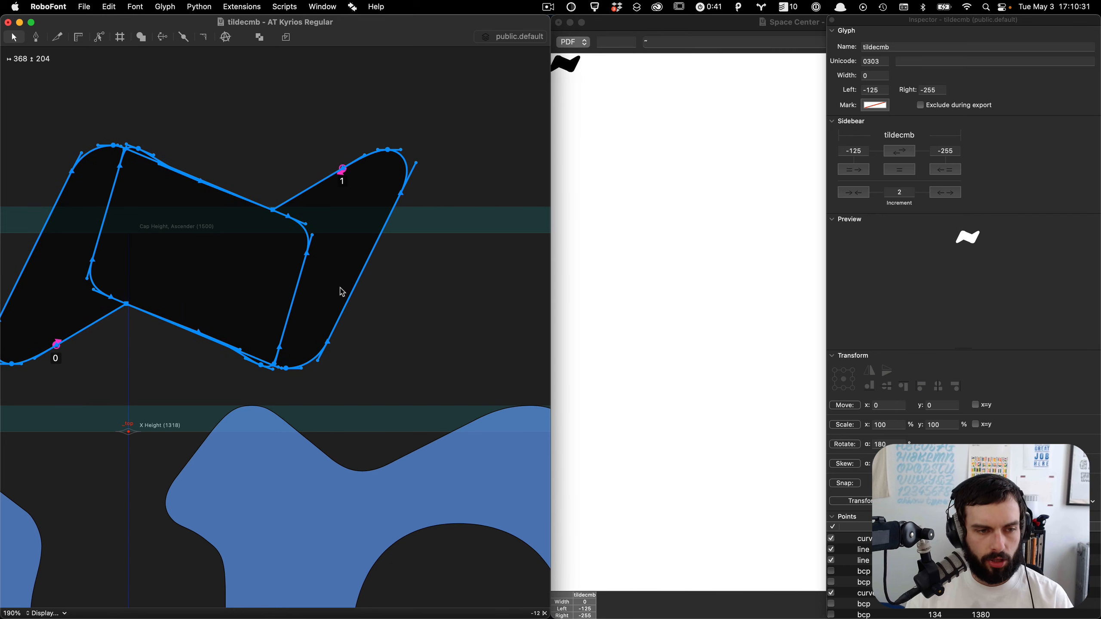
{"action": "scroll", "coordinate": [342, 292], "scroll_direction": "left", "scroll_amount": 5}
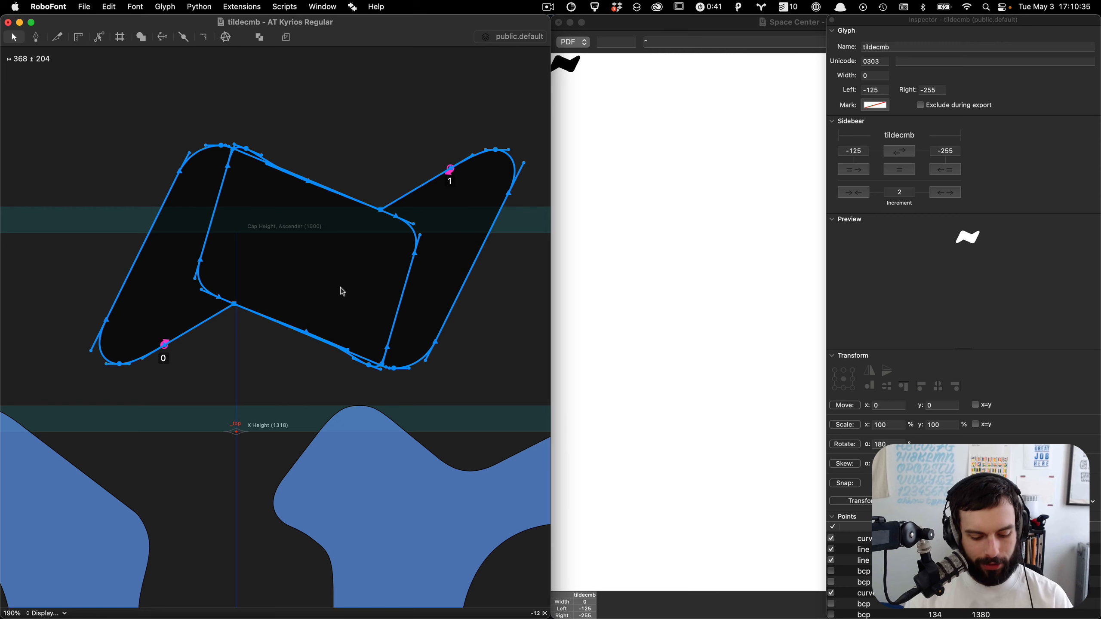
Step: Move the tilde contours into the glyph's background layer
{"action": "key", "text": "super+x"}
{"action": "key", "text": "super+Down"}
{"action": "key", "text": "super+v"}
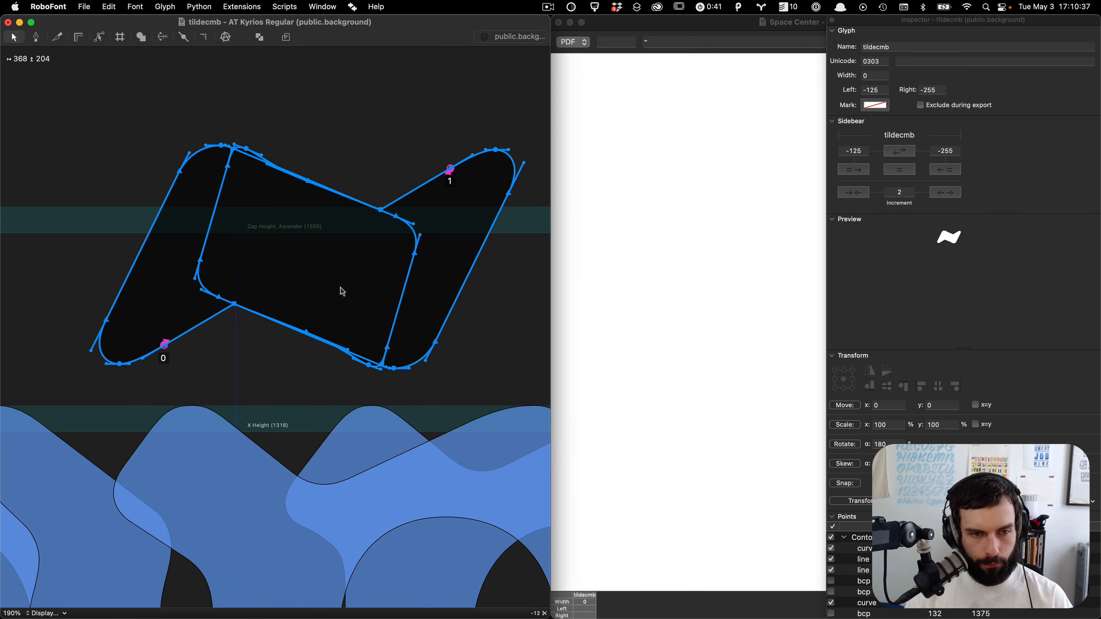
{"action": "key", "text": "super+Up"}
Step: Bring the chevron contour over from the neighbouring accent glyph and paste it into the empty tildecmb
{"action": "key", "text": "super+shift+9"}
{"action": "key", "text": "super+shift+9"}
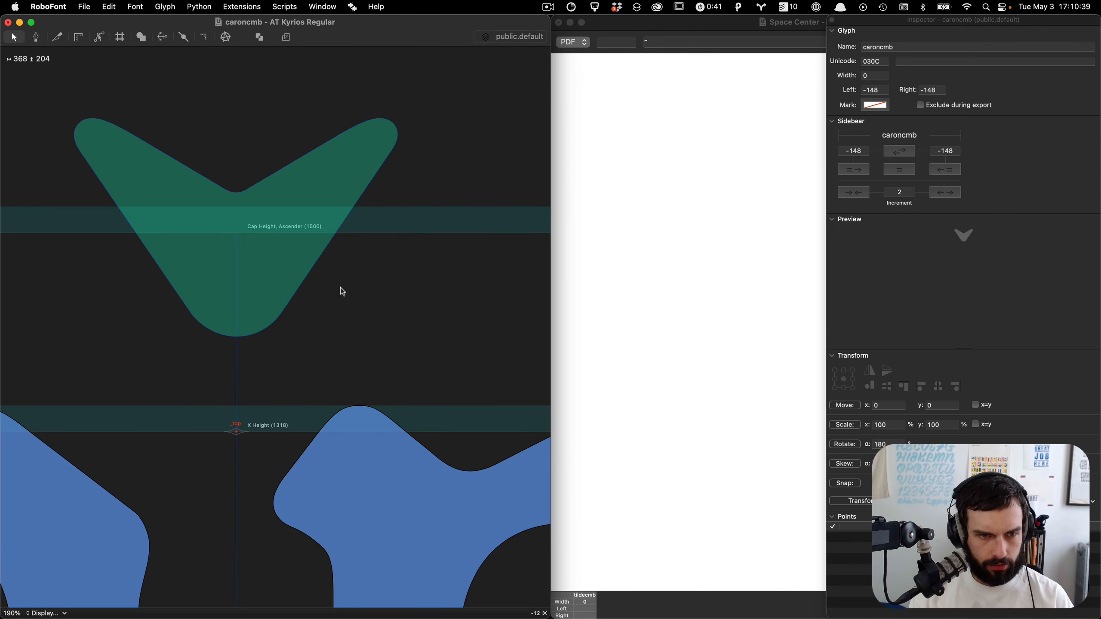
{"action": "key", "text": "super+a"}
{"action": "key", "text": "super+shift+0"}
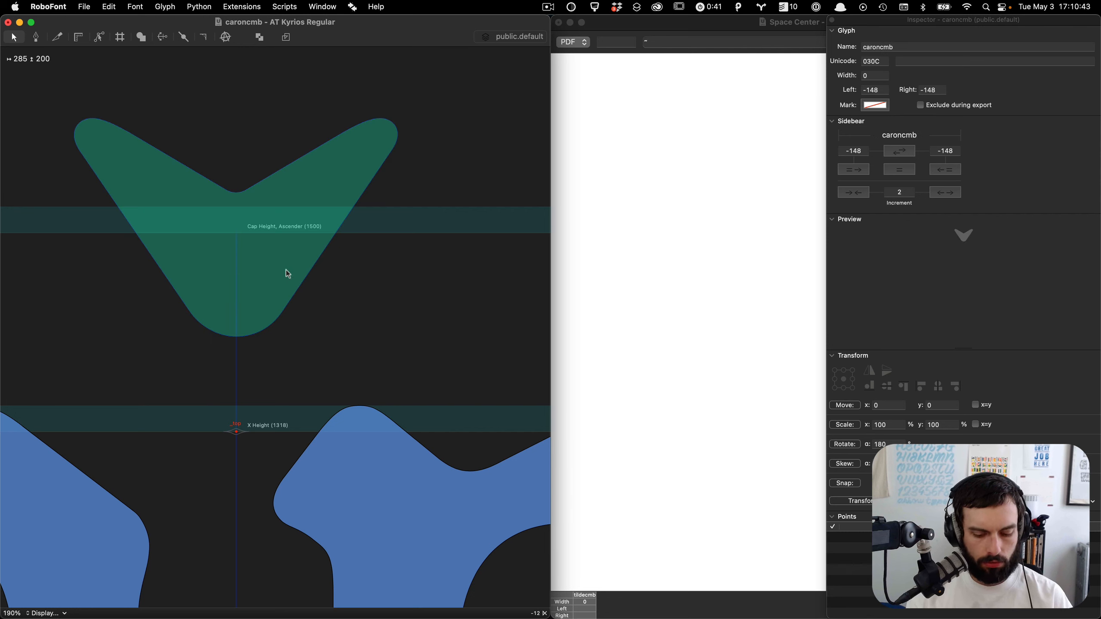
{"action": "key", "text": "super+shift+9"}
{"action": "key", "text": "super+shift+0"}
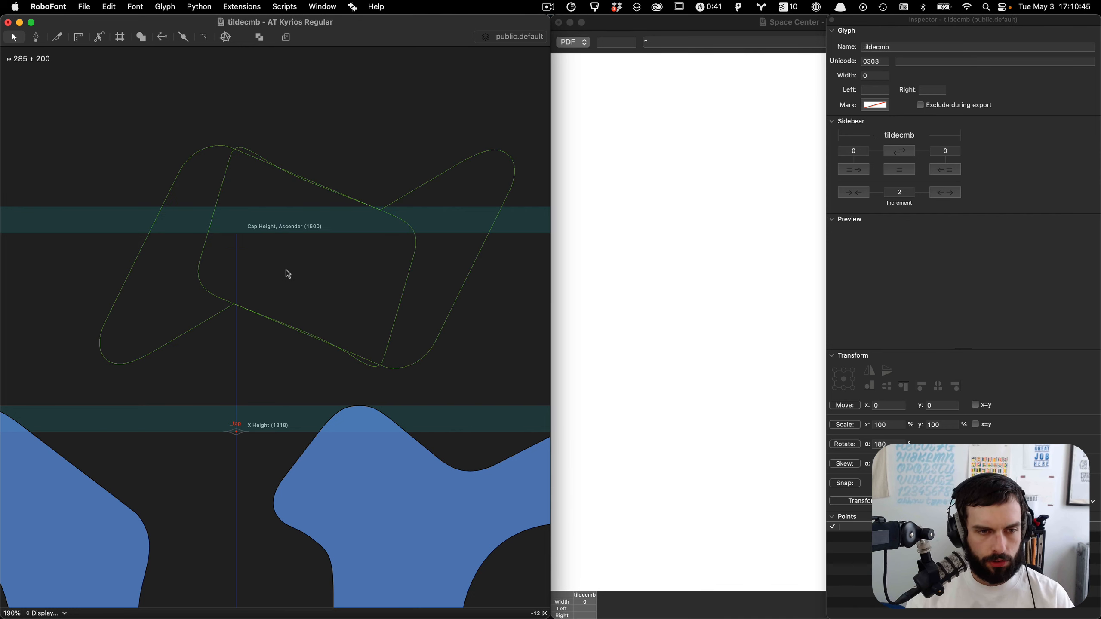
{"action": "key", "text": "super+v"}
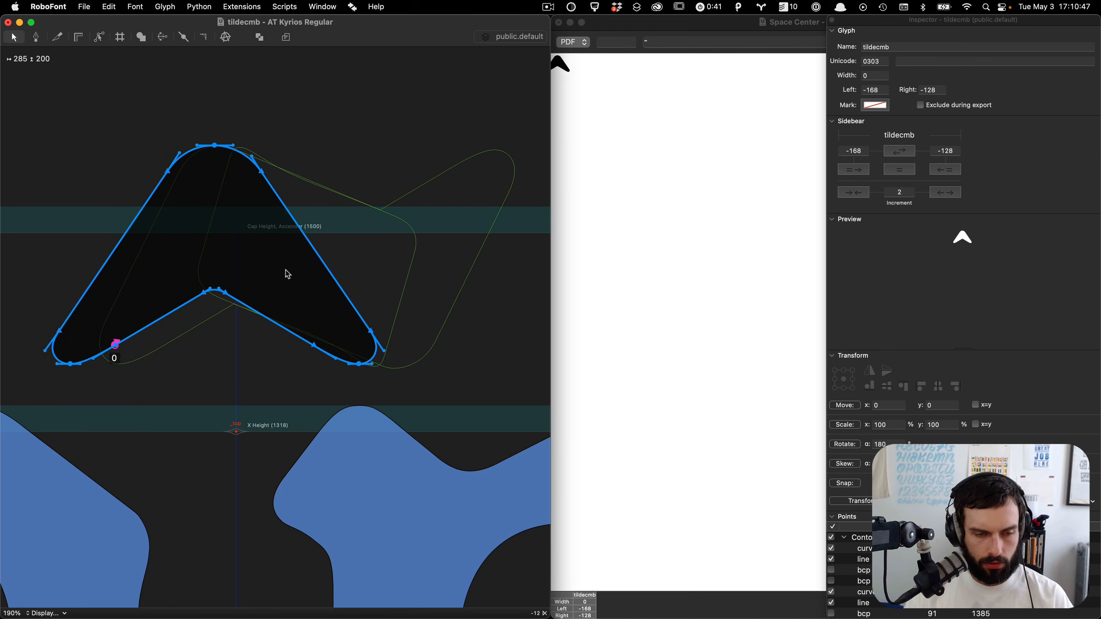
Step: Duplicate the chevron, rotate the copy 180° and shift it right to form the tilde's second stroke
{"action": "key", "text": "super+c"}
{"action": "key", "text": "super+v"}
{"action": "left_click", "coordinate": [849, 444]}
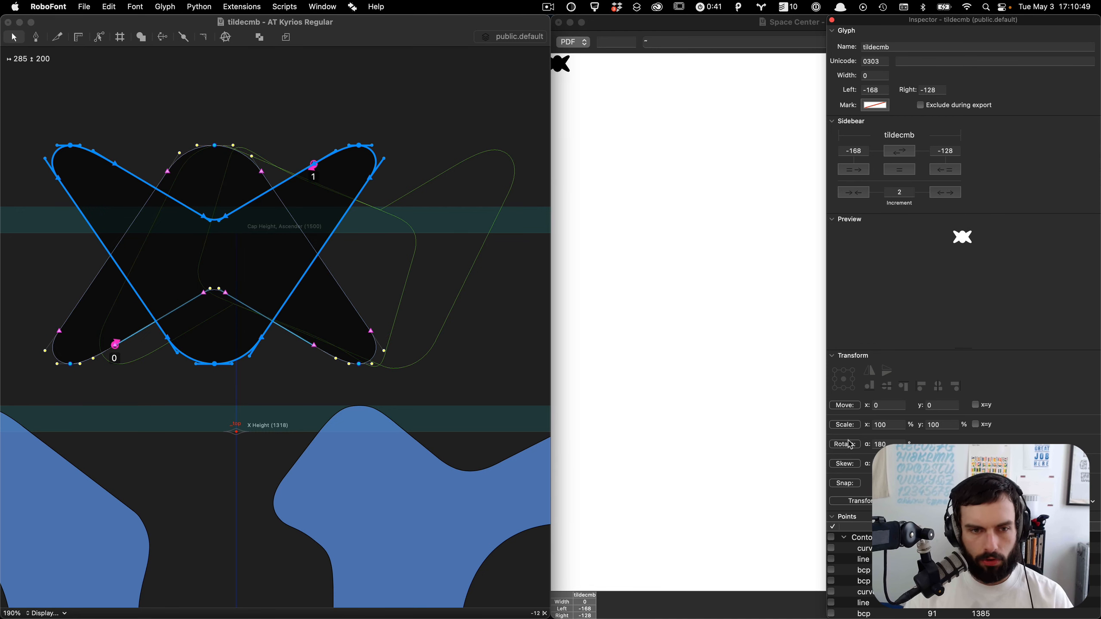
{"action": "key", "text": "shift+Right"}
{"action": "key", "text": "shift+Right"}
{"action": "key", "text": "shift+Right"}
{"action": "key", "text": "shift+Right"}
{"action": "key", "text": "shift+Right"}
{"action": "key", "text": "shift+Right"}
{"action": "key", "text": "shift+Right"}
{"action": "key", "text": "shift+Right"}
{"action": "key", "text": "shift+Right"}
{"action": "key", "text": "shift+Right"}
{"action": "key", "text": "shift+Right"}
{"action": "key", "text": "shift+Right"}
{"action": "key", "text": "shift+Right"}
{"action": "key", "text": "shift+Right"}
{"action": "key", "text": "shift+Right"}
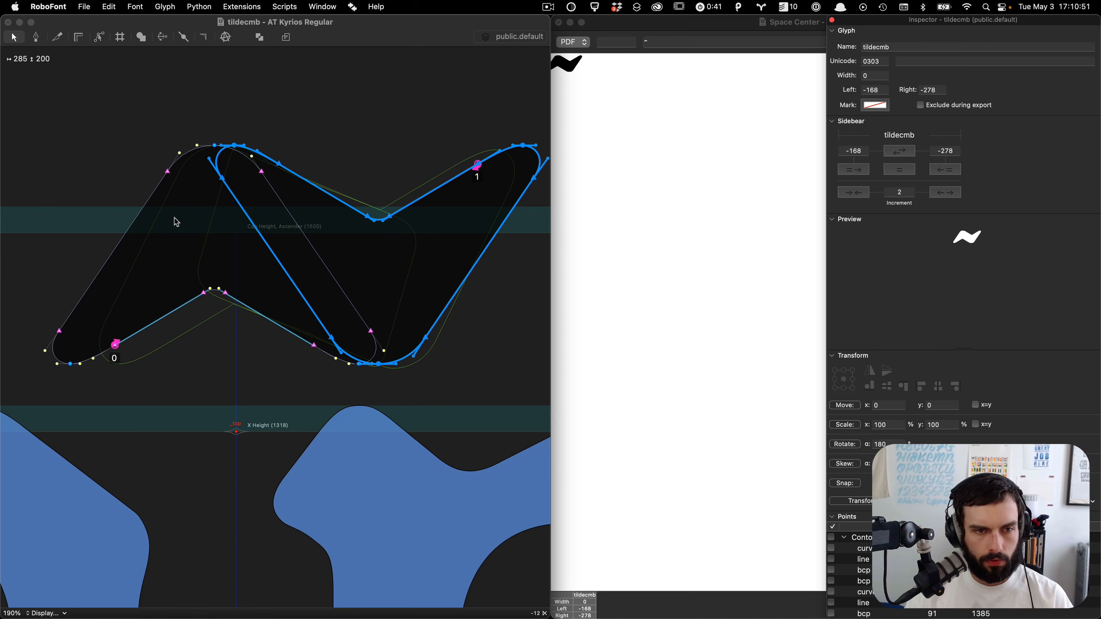
{"action": "key", "text": "shift+Left"}
{"action": "key", "text": "Left"}
{"action": "key", "text": "Left"}
{"action": "key", "text": "Left"}
{"action": "key", "text": "Left"}
{"action": "key", "text": "Left"}
{"action": "key", "text": "Left"}
{"action": "key", "text": "Left"}
{"action": "key", "text": "Left"}
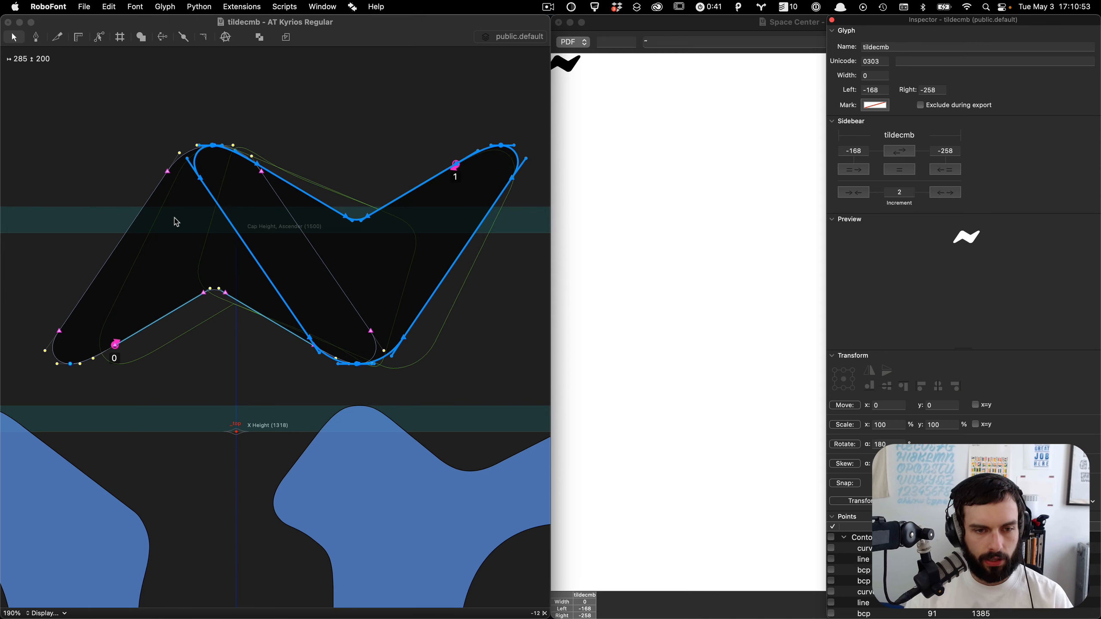
Step: Preview the filled tilde and drag the handle at the lower joint up along the stroke
{"action": "key", "text": "space"}
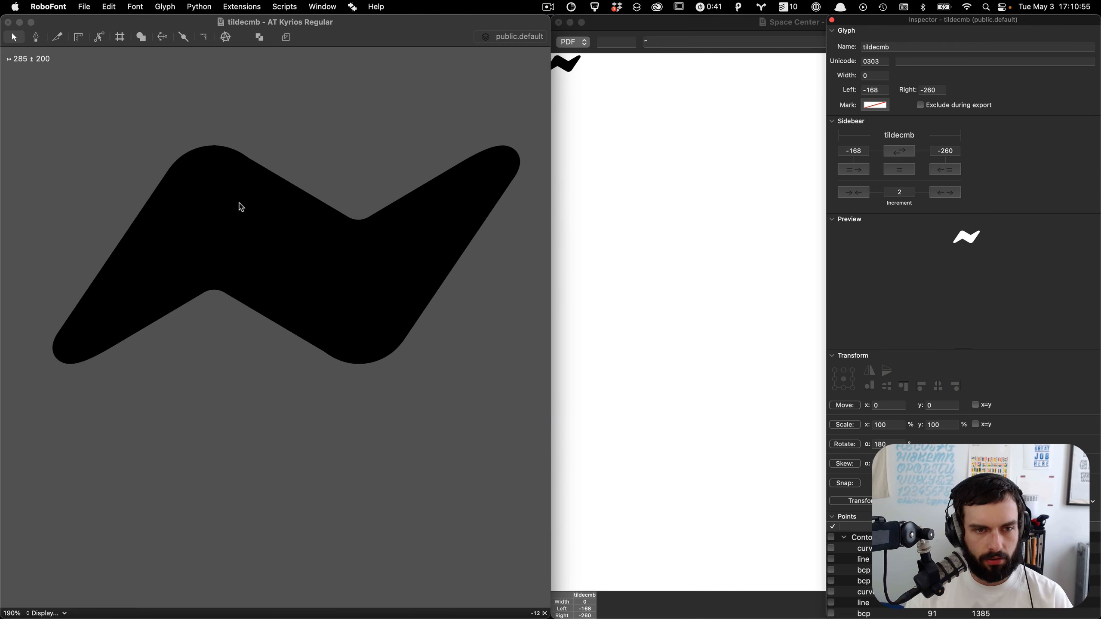
{"action": "scroll", "coordinate": [322, 314], "scroll_direction": "up", "scroll_amount": 5}
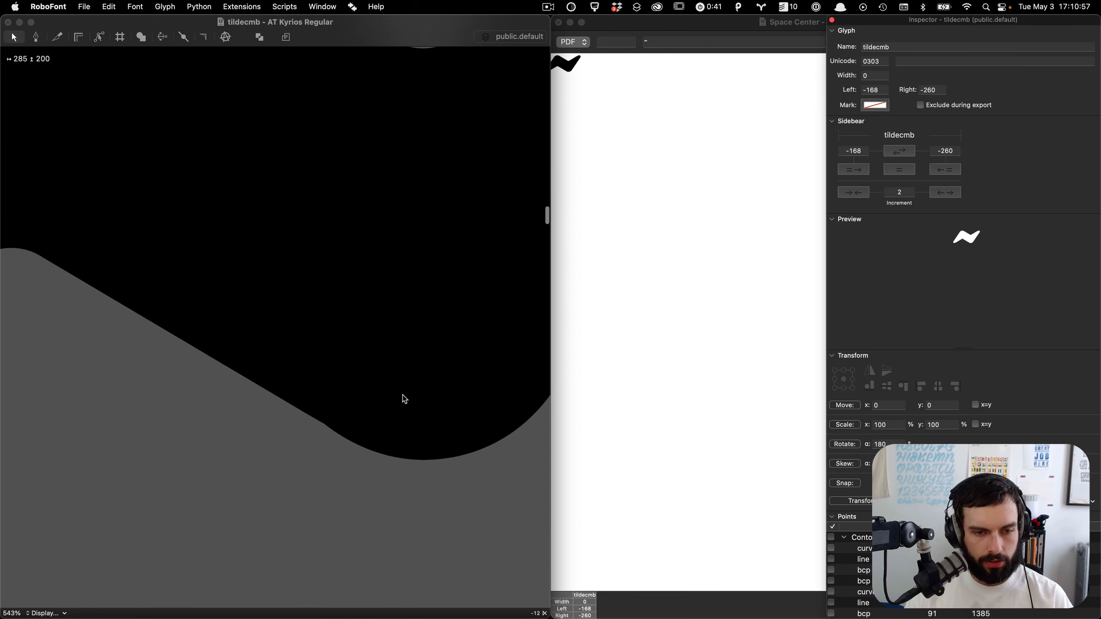
{"action": "key", "text": "grave"}
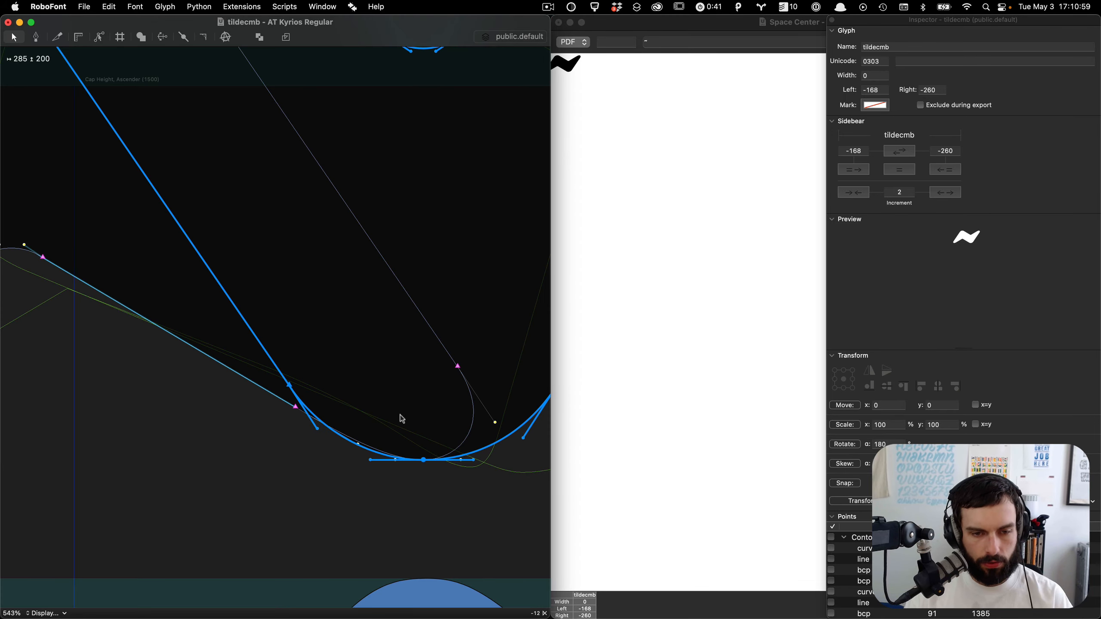
{"action": "left_click", "coordinate": [400, 415]}
{"action": "left_click_drag", "start_coordinate": [363, 404], "coordinate": [238, 329]}
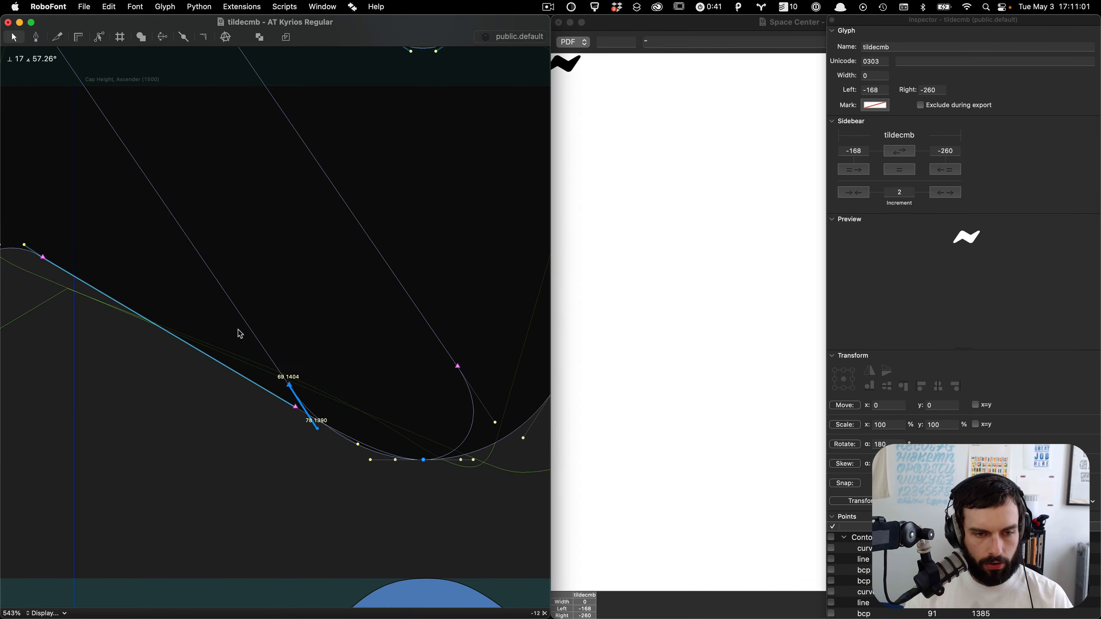
Step: Nudge the adjusted handle and the point at the upper-left shoulder, then preview the filled shape
{"action": "scroll", "coordinate": [238, 329], "scroll_direction": "down", "scroll_amount": 5}
{"action": "key", "text": "shift+Right"}
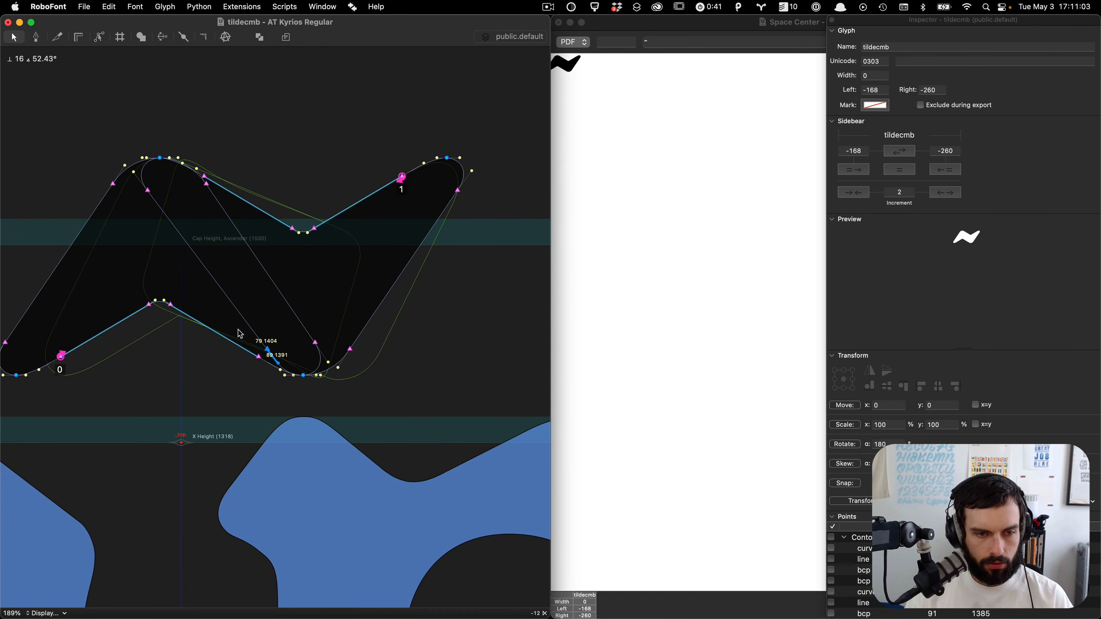
{"action": "left_click", "coordinate": [207, 185]}
{"action": "key", "text": "shift+Left"}
{"action": "key", "text": "grave"}
{"action": "scroll", "coordinate": [206, 185], "scroll_direction": "left", "scroll_amount": 2}
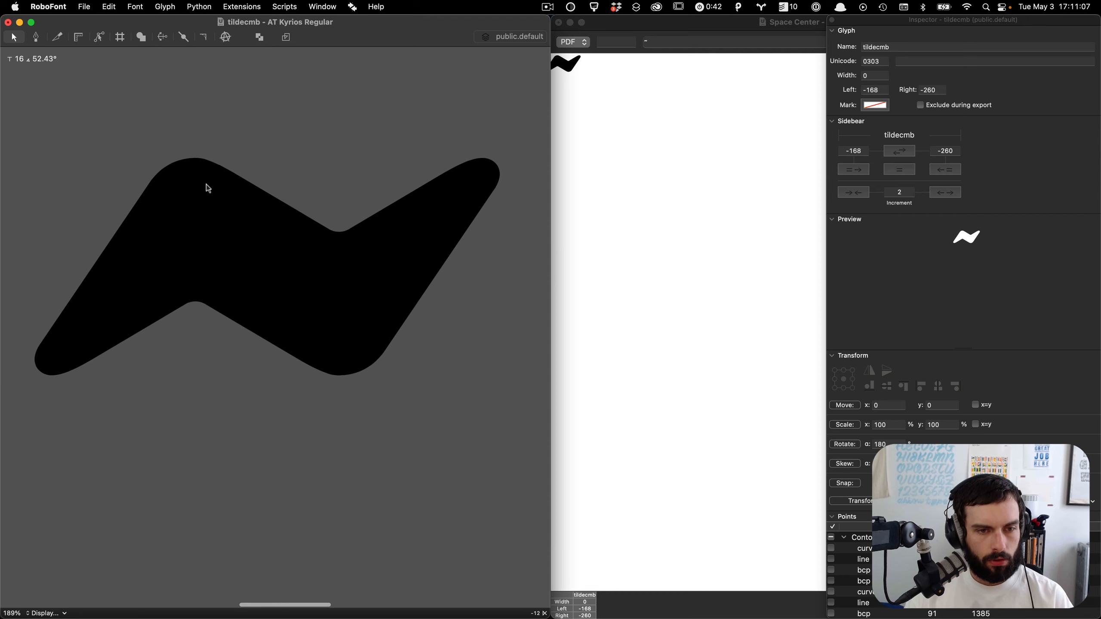
{"action": "scroll", "coordinate": [209, 185], "scroll_direction": "left", "scroll_amount": 1}
Step: Try removing the overlap between the two chevron contours of the tilde
{"action": "key", "text": "super+a"}
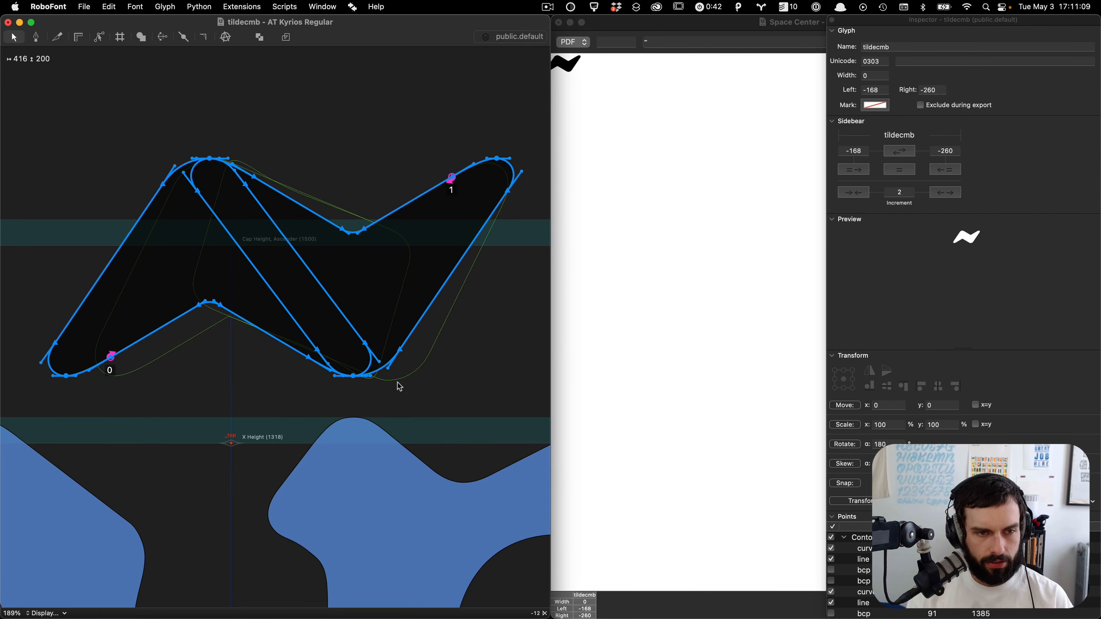
{"action": "key", "text": "super+shift+o"}
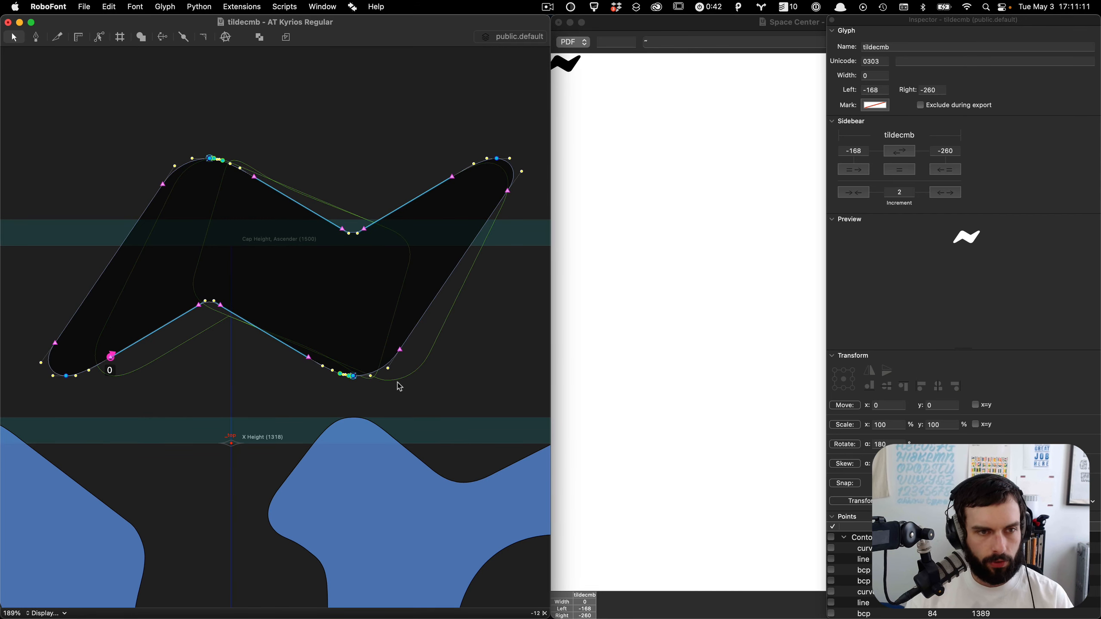
{"action": "key", "text": "super+z"}
Step: Copy the full tilde outline and compare it against the version in the background layer
{"action": "key", "text": "super+a"}
{"action": "key", "text": "super+c"}
{"action": "key", "text": "super+alt+Down"}
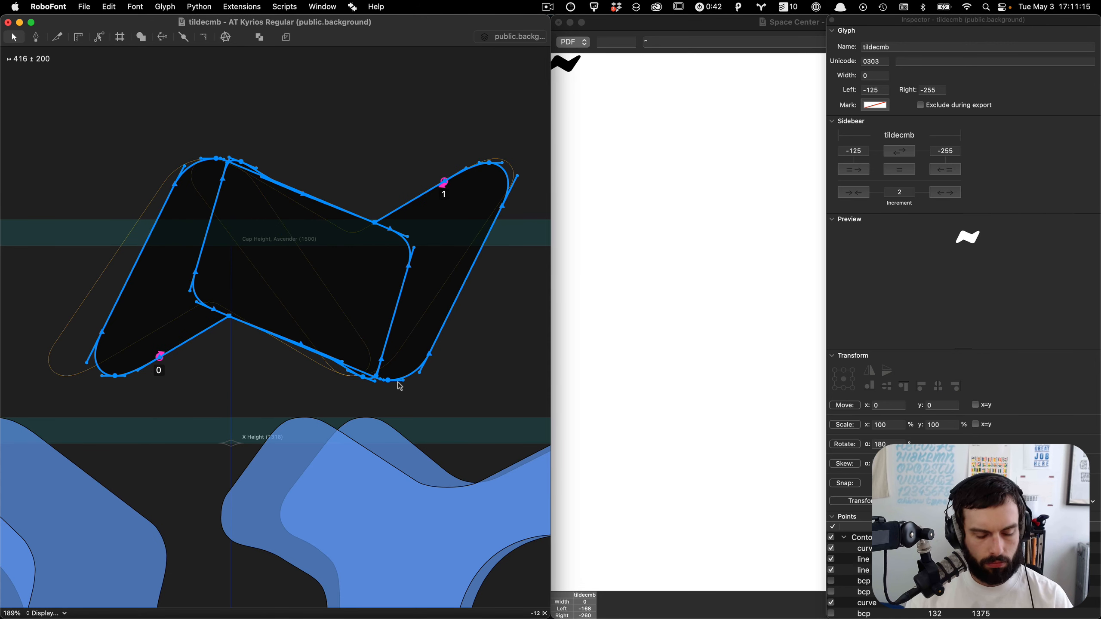
{"action": "key", "text": "super+alt+Up"}
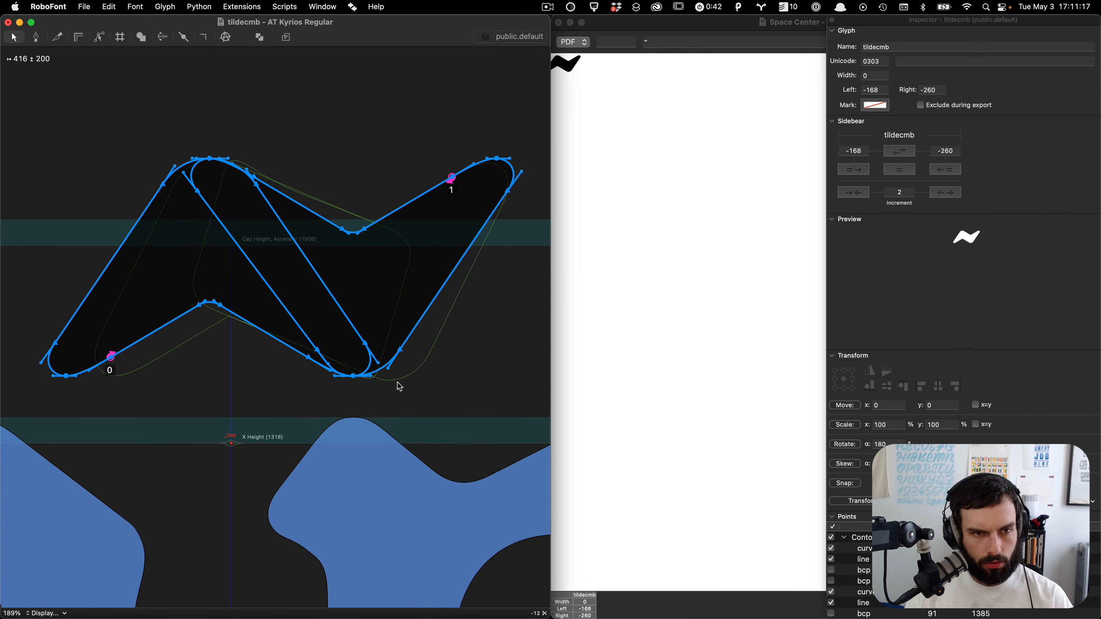
{"action": "left_click", "coordinate": [398, 383]}
{"action": "key", "text": "super+c"}
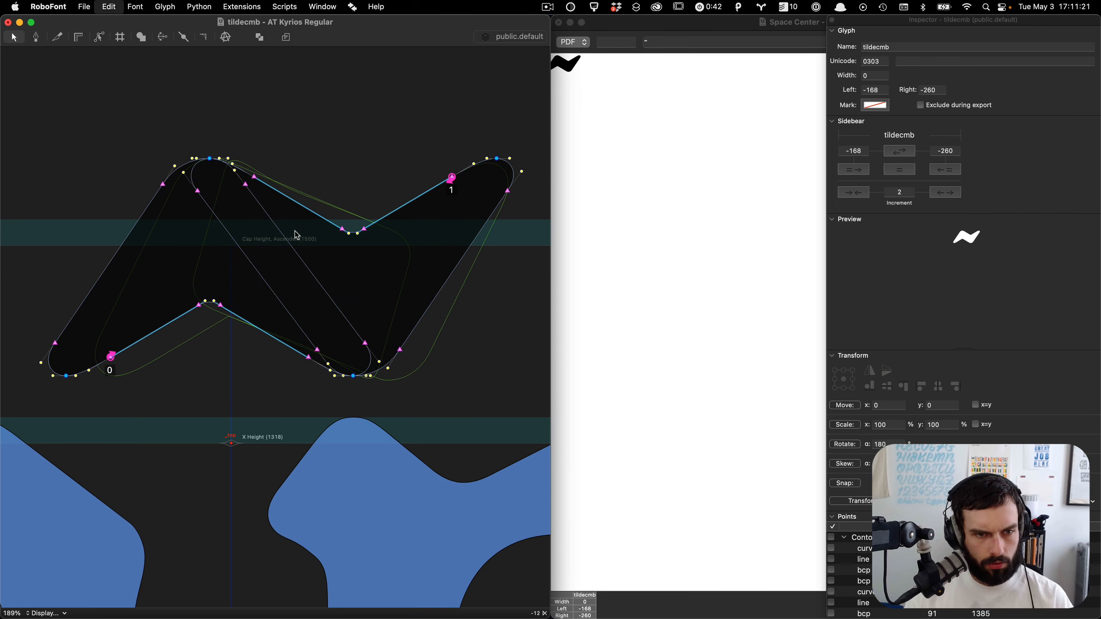
Step: Replace the background layer's contents with the copied tilde outline and return to the foreground layer
{"action": "key", "text": "super+v"}
{"action": "key", "text": "super+alt+Down"}
{"action": "key", "text": "BackSpace"}
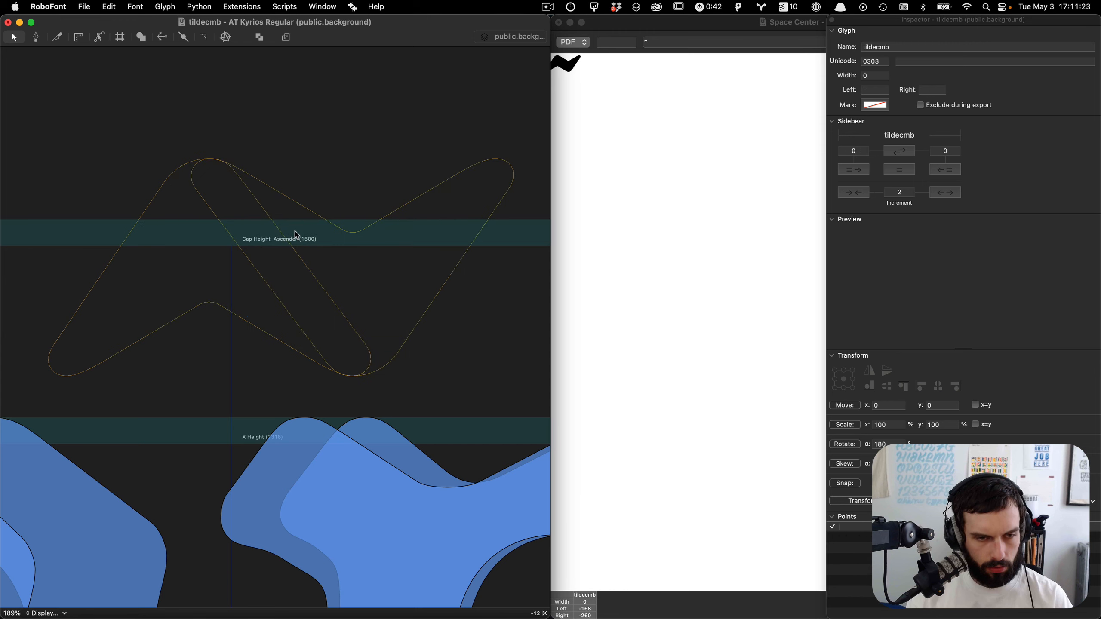
{"action": "key", "text": "super+v"}
{"action": "key", "text": "alt+super+Up"}
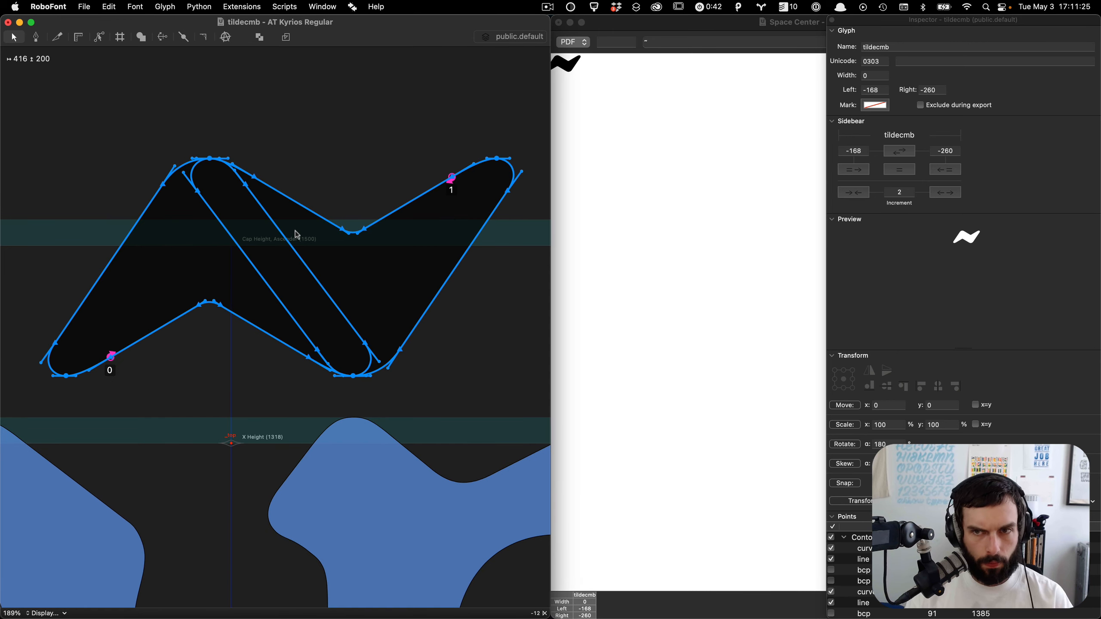
Step: Center the tilde horizontally so both sidebearings are equal
{"action": "left_click", "coordinate": [900, 171]}
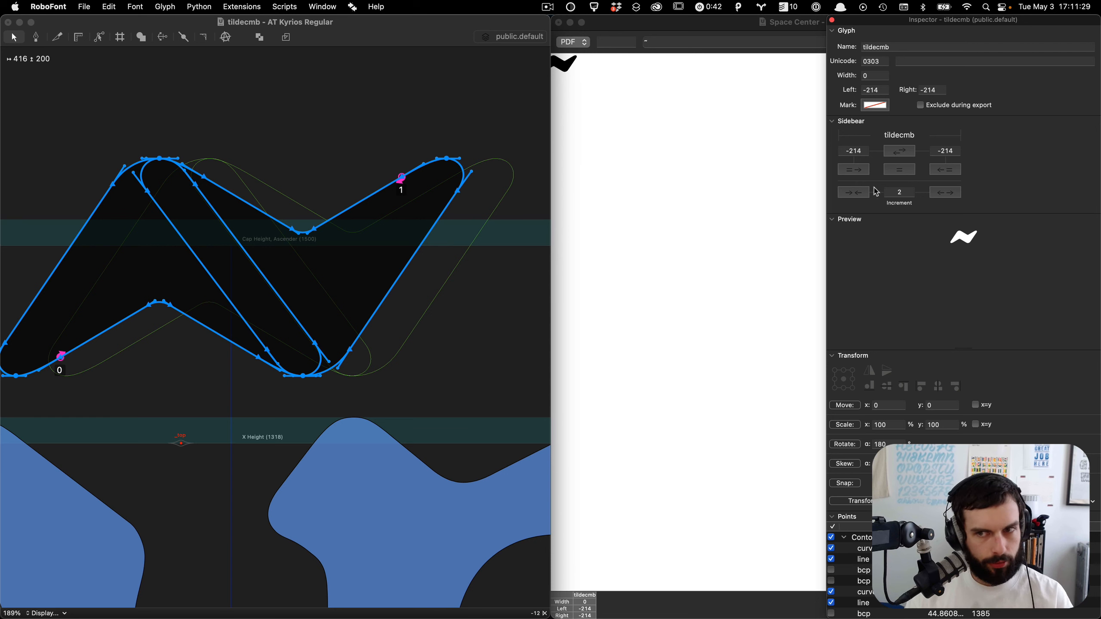
{"action": "scroll", "coordinate": [446, 281], "scroll_direction": "left", "scroll_amount": 5}
{"action": "left_click", "coordinate": [396, 274]}
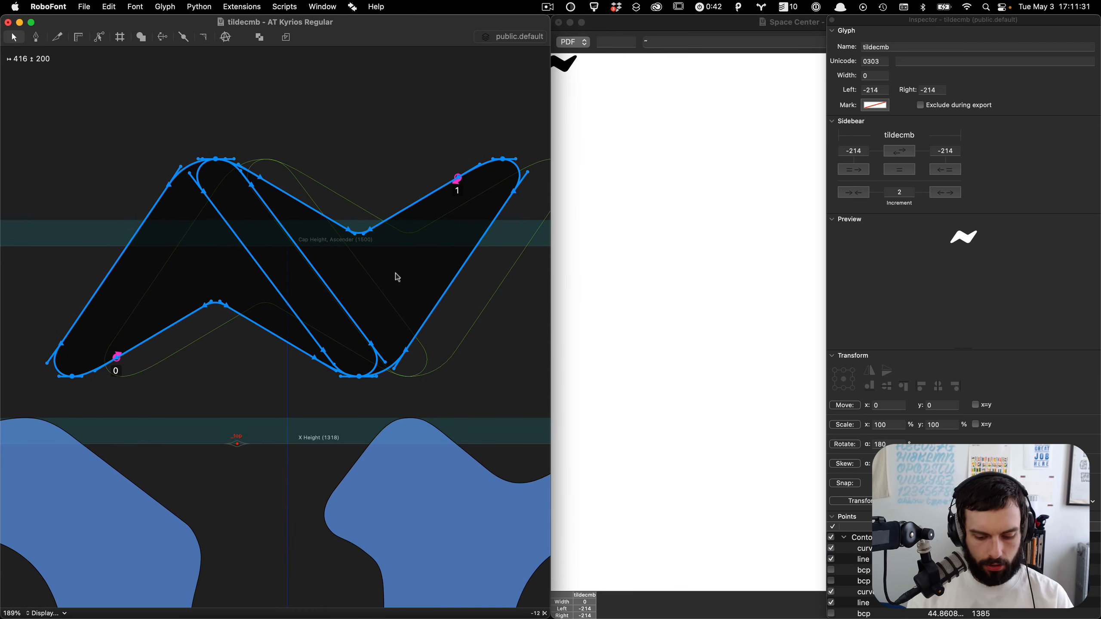
Step: Remove the overlap in the tilde and delete the redundant points at the lower joint
{"action": "key", "text": "shift+super+o"}
{"action": "scroll", "coordinate": [382, 397], "scroll_direction": "up", "scroll_amount": 10}
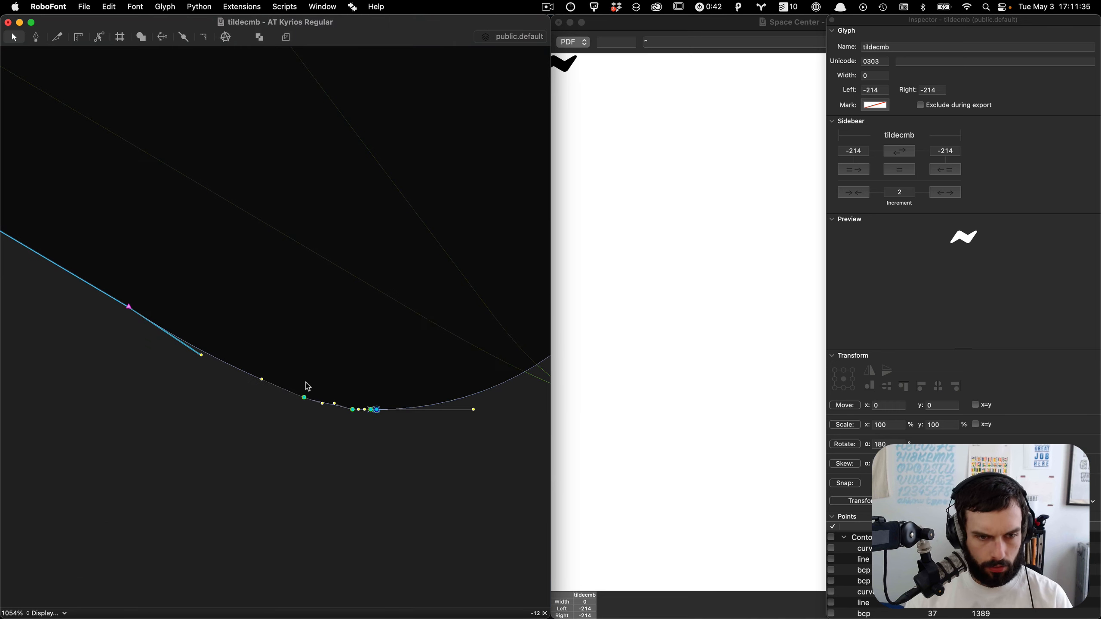
{"action": "left_click_drag", "start_coordinate": [290, 370], "coordinate": [376, 460]}
{"action": "key", "text": "BackSpace"}
Step: Delete the redundant points on the tilde's upper-left curve
{"action": "scroll", "coordinate": [376, 459], "scroll_direction": "down", "scroll_amount": 5}
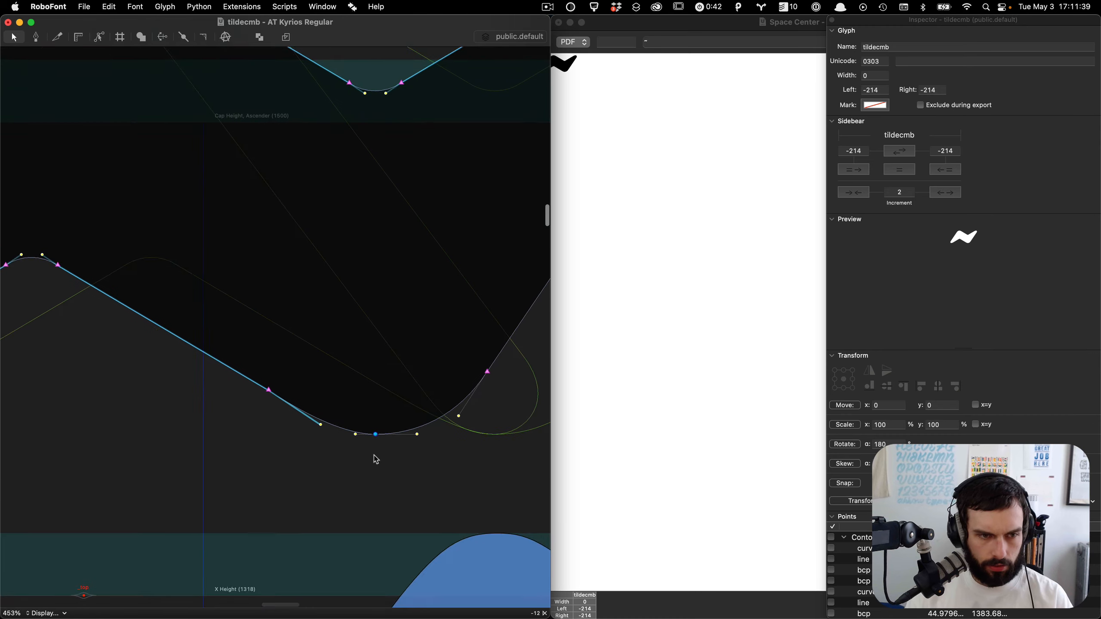
{"action": "scroll", "coordinate": [376, 459], "scroll_direction": "up", "scroll_amount": 6}
{"action": "scroll", "coordinate": [376, 460], "scroll_direction": "left", "scroll_amount": 8}
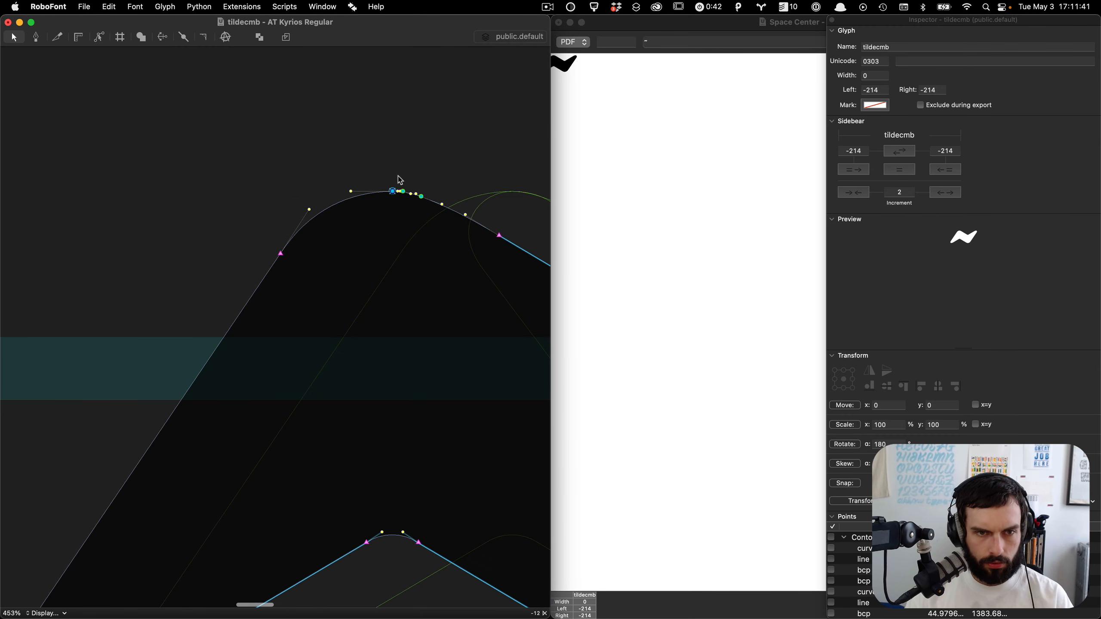
{"action": "left_click_drag", "start_coordinate": [398, 178], "coordinate": [458, 260]}
{"action": "key", "text": "BackSpace"}
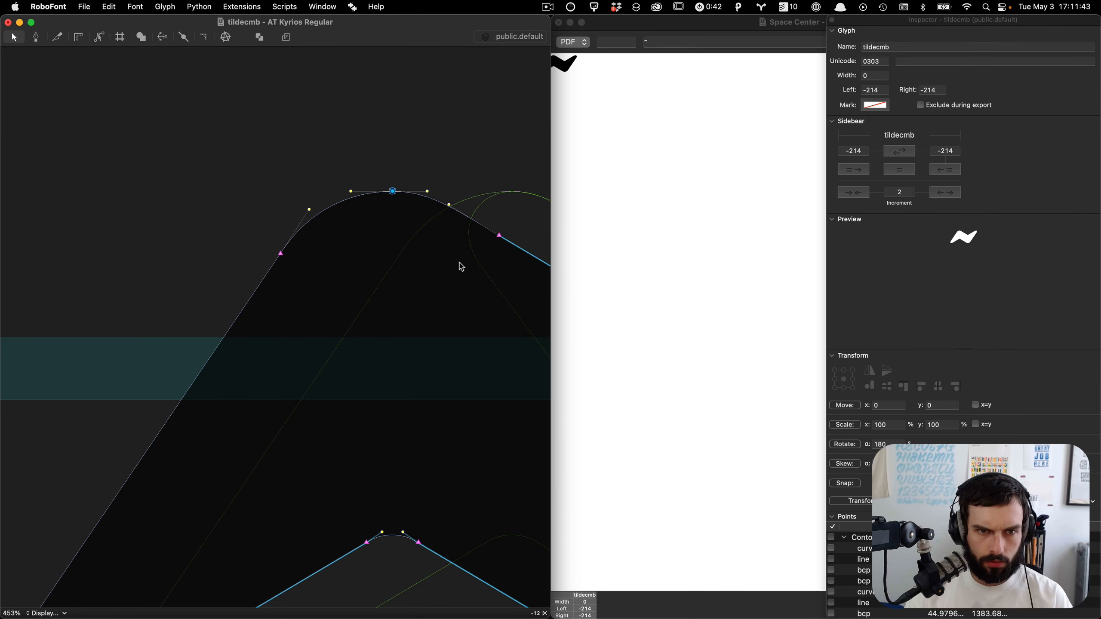
{"action": "scroll", "coordinate": [394, 193], "scroll_direction": "up", "scroll_amount": 10}
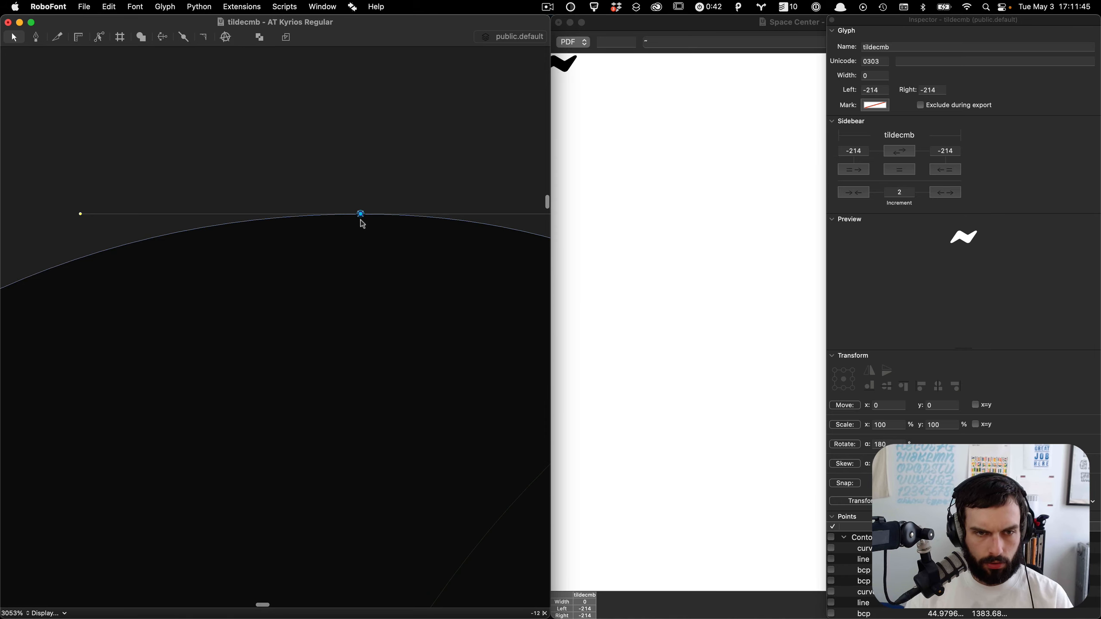
{"action": "left_click_drag", "start_coordinate": [363, 219], "coordinate": [261, 295]}
{"action": "key", "text": "super+z"}
Step: Nudge the top curve's selected point and handle 20 units to the right
{"action": "scroll", "coordinate": [398, 143], "scroll_direction": "down", "scroll_amount": 4}
{"action": "scroll", "coordinate": [397, 143], "scroll_direction": "down", "scroll_amount": 1}
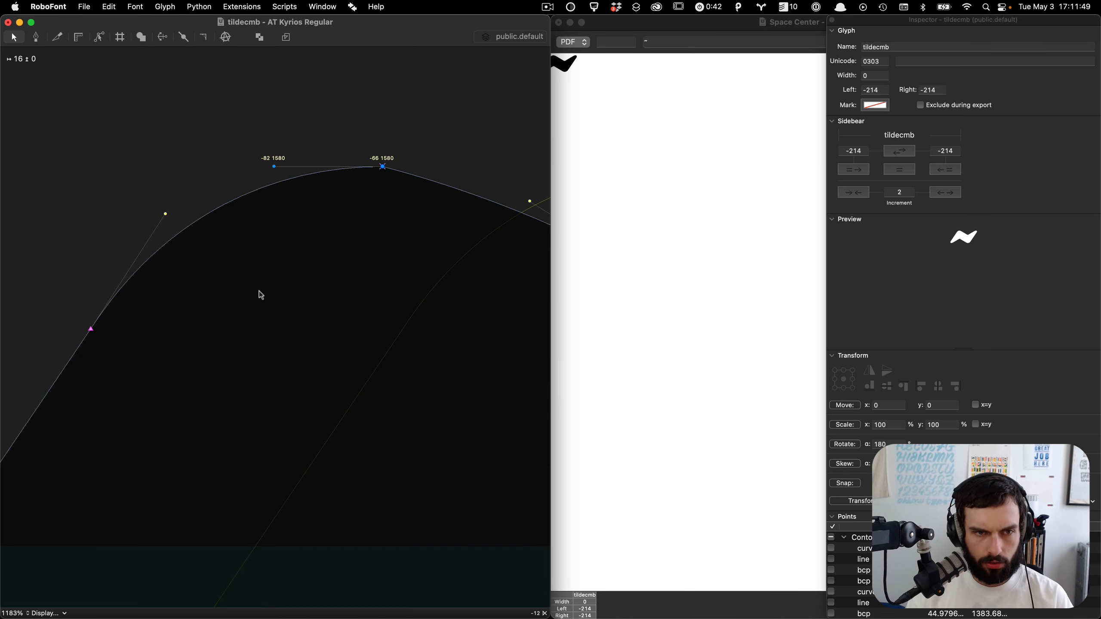
{"action": "left_click_drag", "start_coordinate": [349, 243], "coordinate": [405, 108]}
{"action": "key", "text": "shift+Right"}
{"action": "key", "text": "shift+Right"}
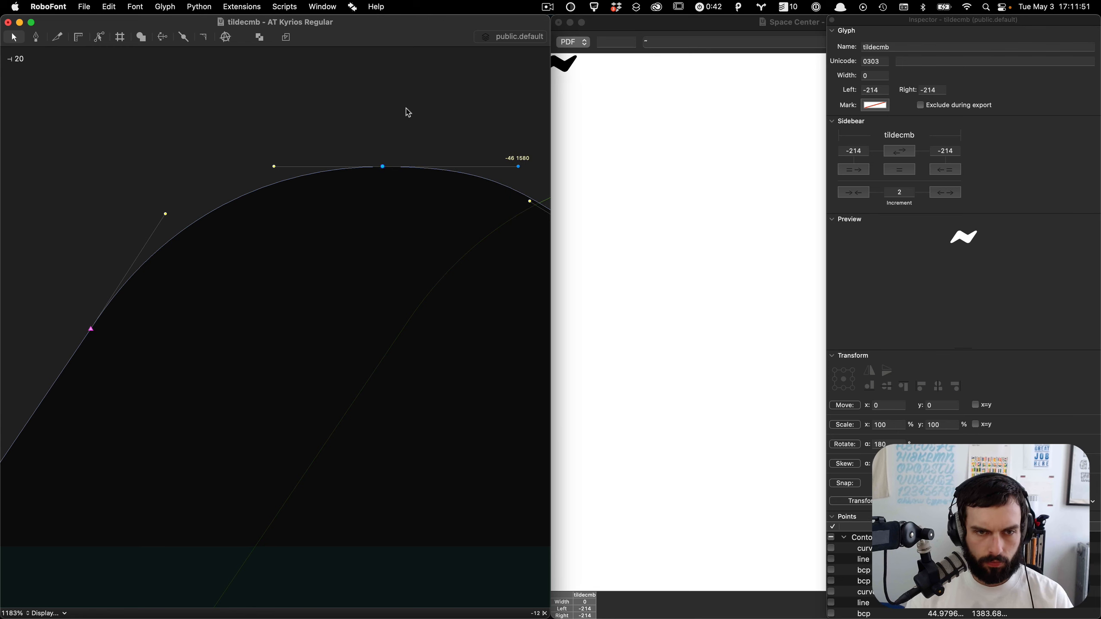
Step: Select the points at both inner joints of the tilde and add extreme points
{"action": "scroll", "coordinate": [408, 112], "scroll_direction": "down", "scroll_amount": 4}
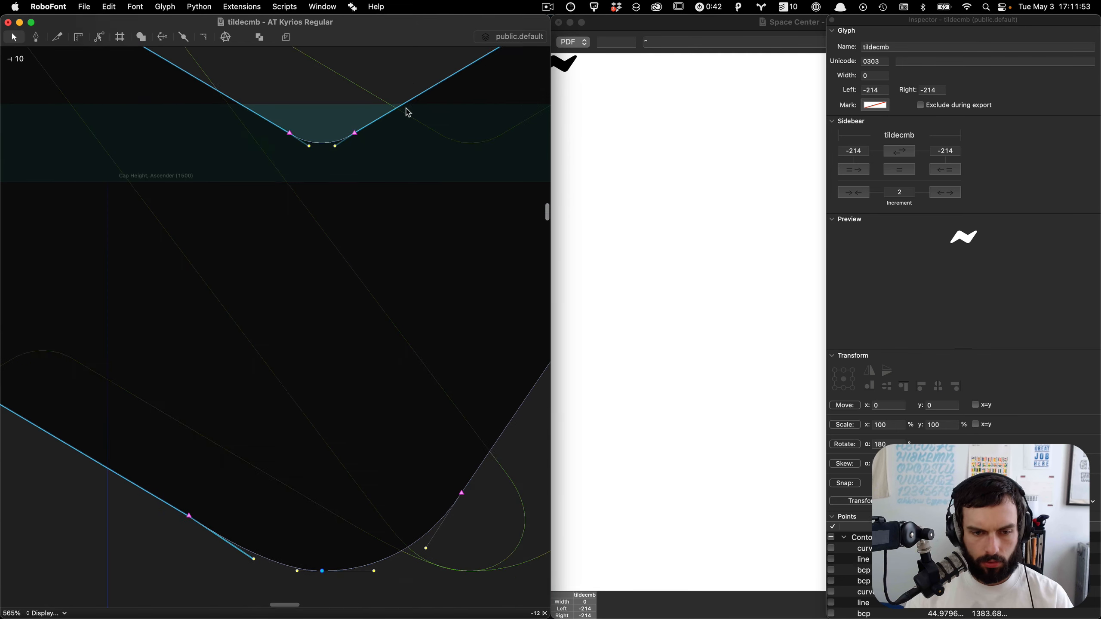
{"action": "scroll", "coordinate": [408, 112], "scroll_direction": "down", "scroll_amount": 5}
{"action": "scroll", "coordinate": [313, 331], "scroll_direction": "down", "scroll_amount": 5}
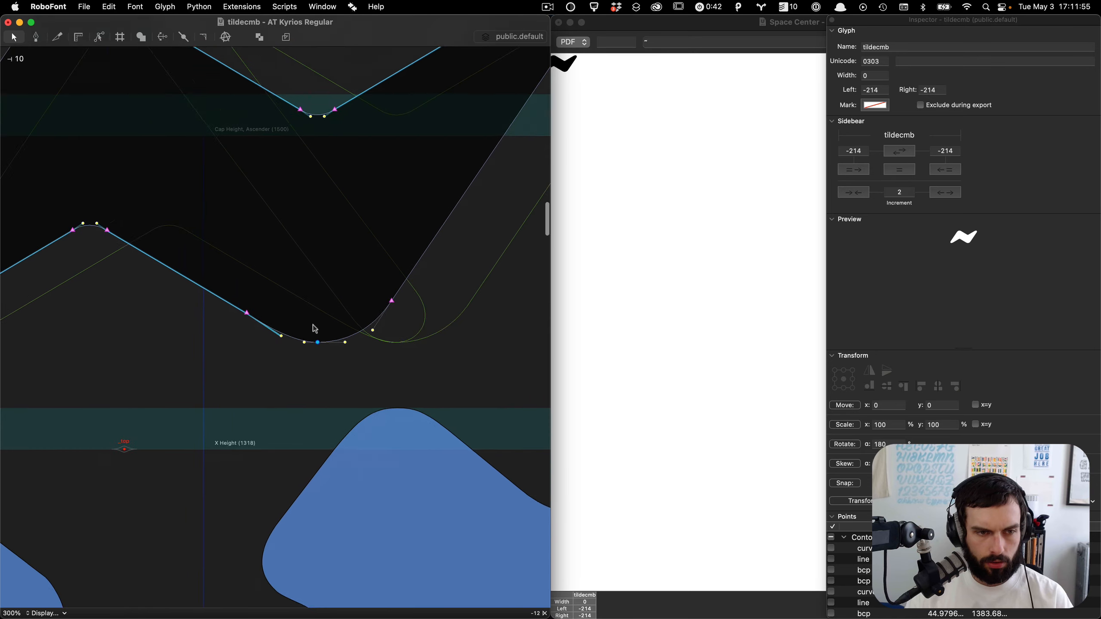
{"action": "left_click_drag", "start_coordinate": [408, 165], "coordinate": [59, 425]}
{"action": "left_click_drag", "start_coordinate": [104, 354], "coordinate": [426, 187]}
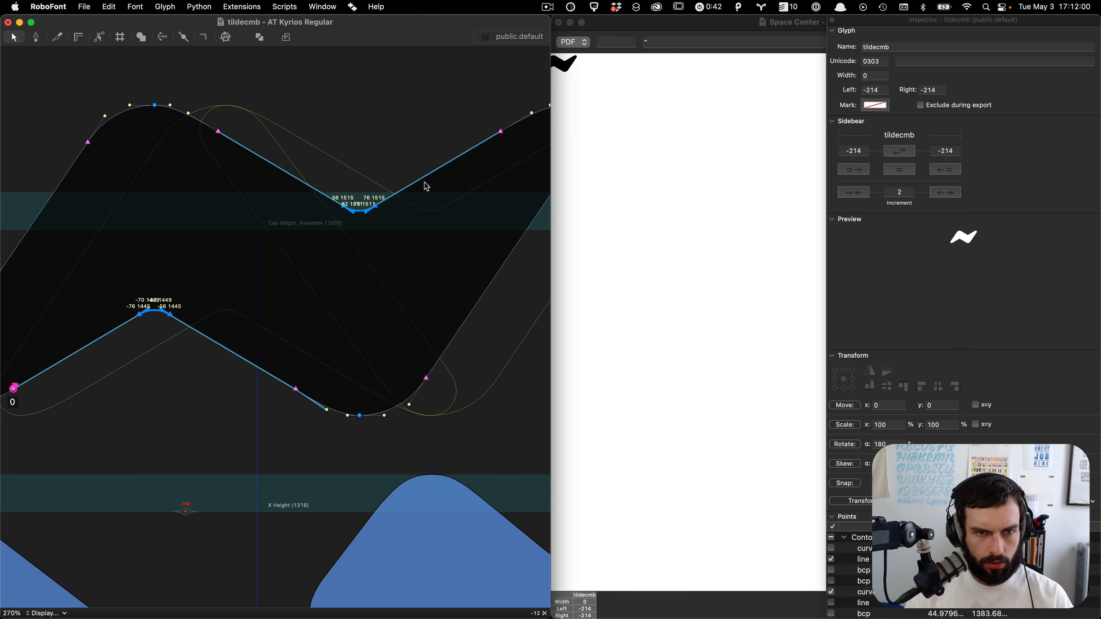
{"action": "right_click", "coordinate": [377, 210]}
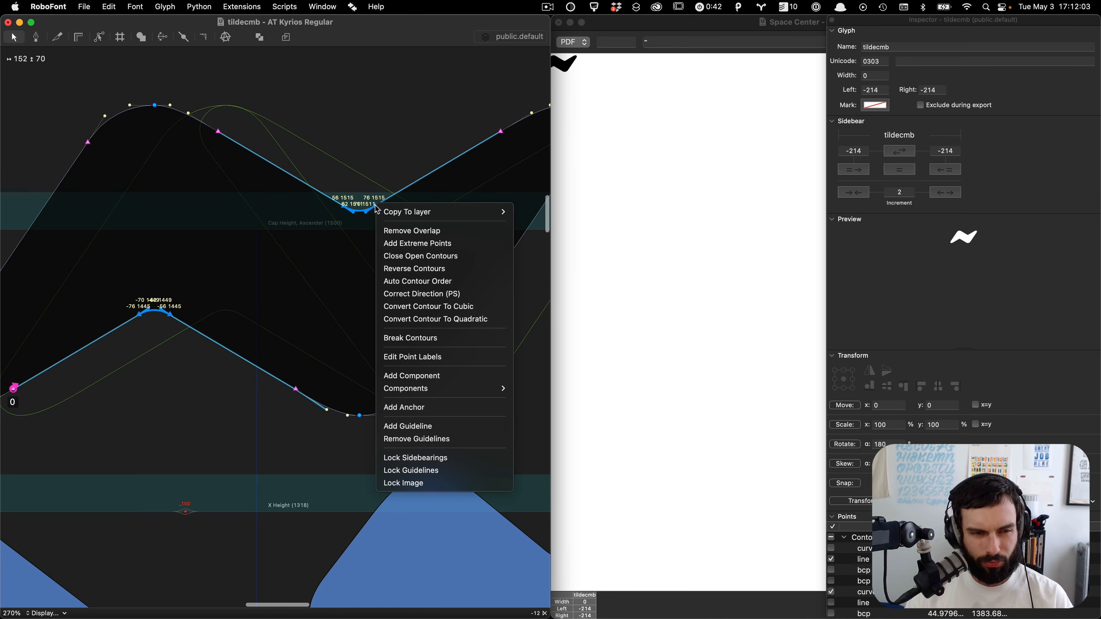
{"action": "mouse_move", "coordinate": [417, 389]}
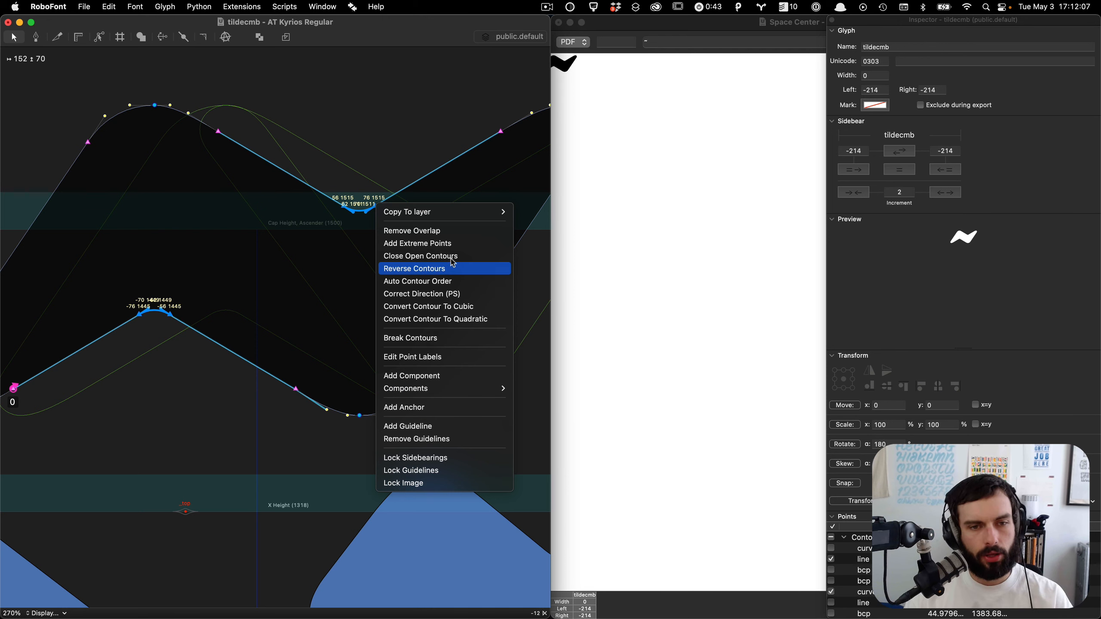
{"action": "left_click", "coordinate": [443, 244]}
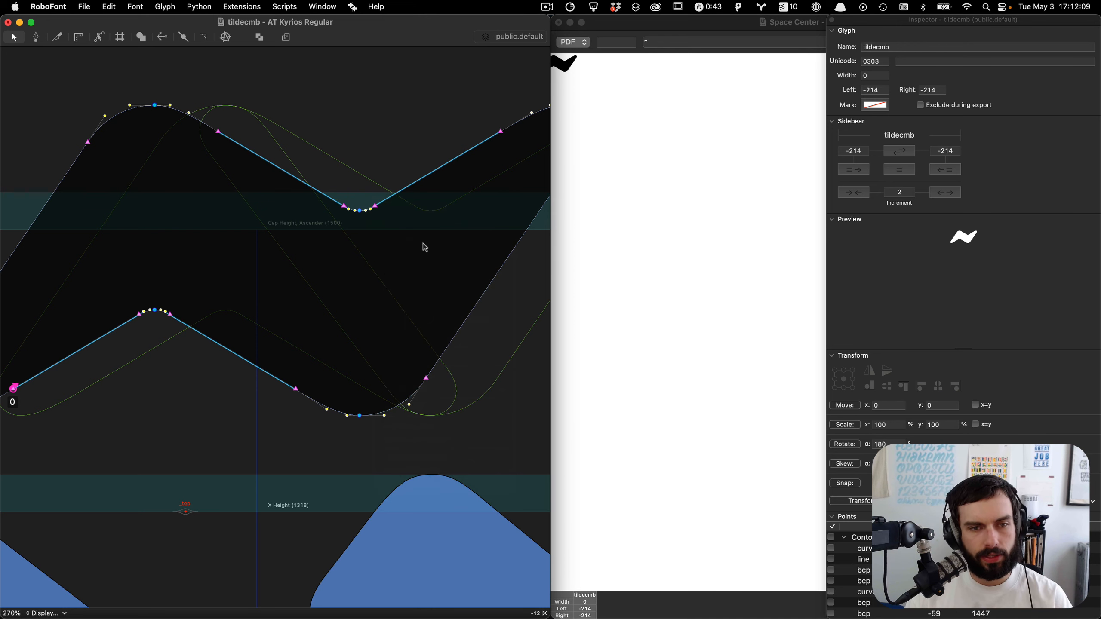
Step: Preview the filled tilde and save the font
{"action": "key", "text": "grave"}
{"action": "scroll", "coordinate": [359, 204], "scroll_direction": "down", "scroll_amount": 5}
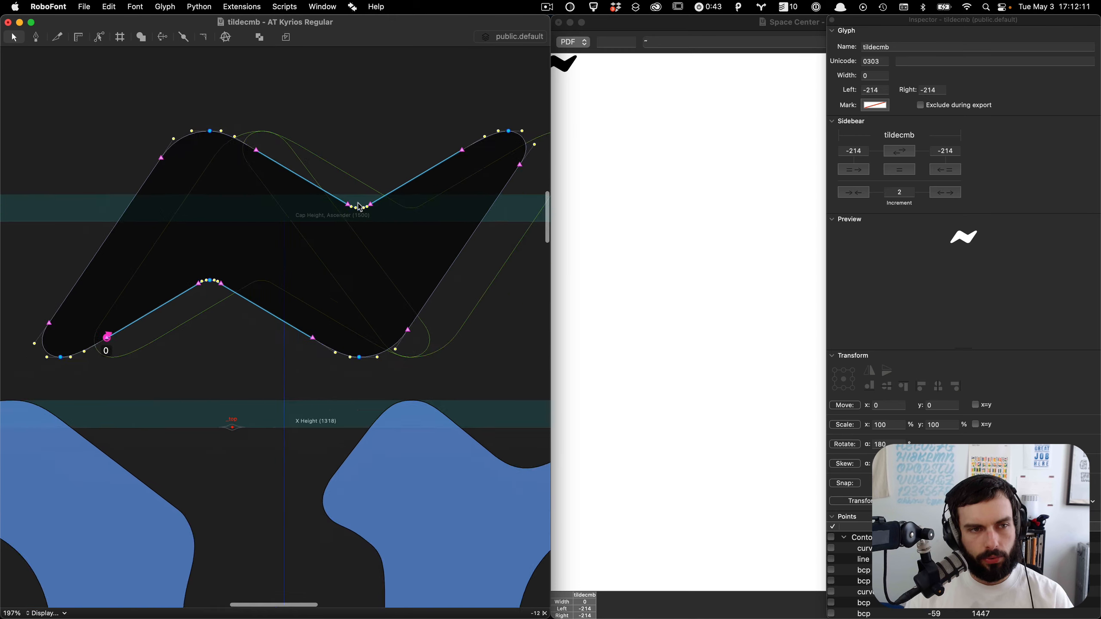
{"action": "key", "text": "grave"}
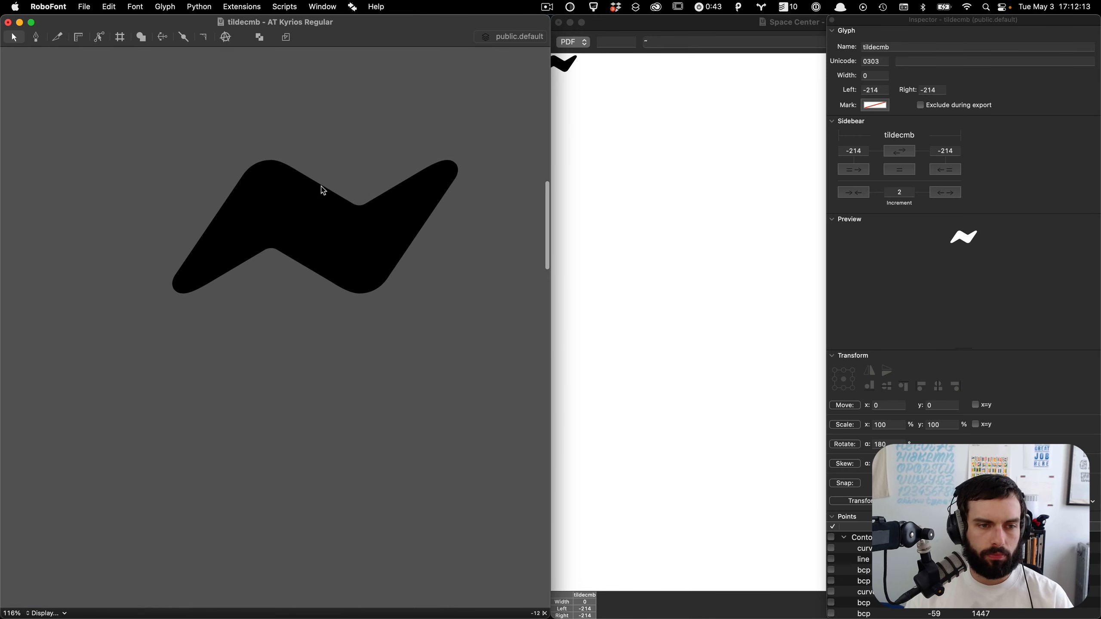
{"action": "key", "text": "grave"}
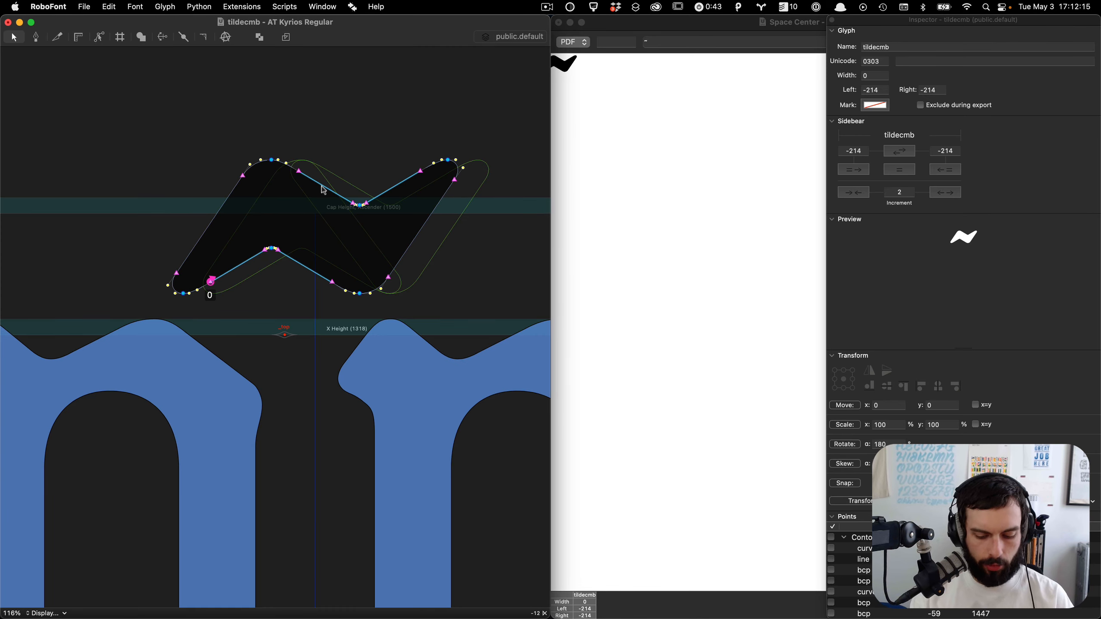
{"action": "key", "text": "super+s"}
Step: Switch to circumflexcmb and add extreme points at its inner apex
{"action": "key", "text": "super+parenleft"}
{"action": "key", "text": "super+parenleft"}
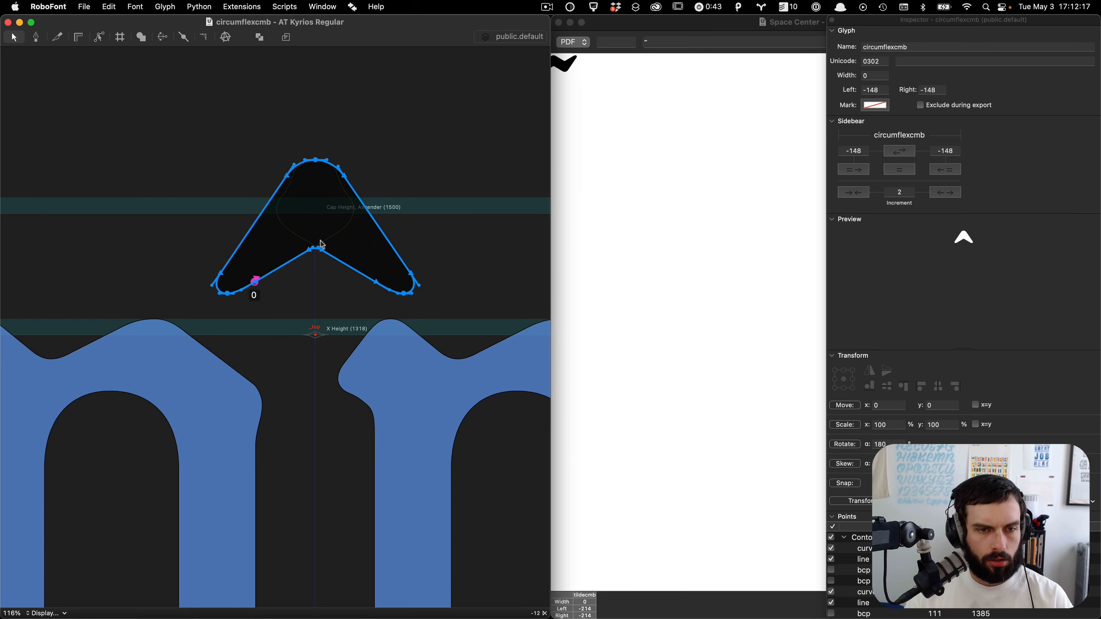
{"action": "scroll", "coordinate": [321, 241], "scroll_direction": "up", "scroll_amount": 5}
{"action": "left_click", "coordinate": [340, 259]}
{"action": "scroll", "coordinate": [339, 243], "scroll_direction": "up", "scroll_amount": 8}
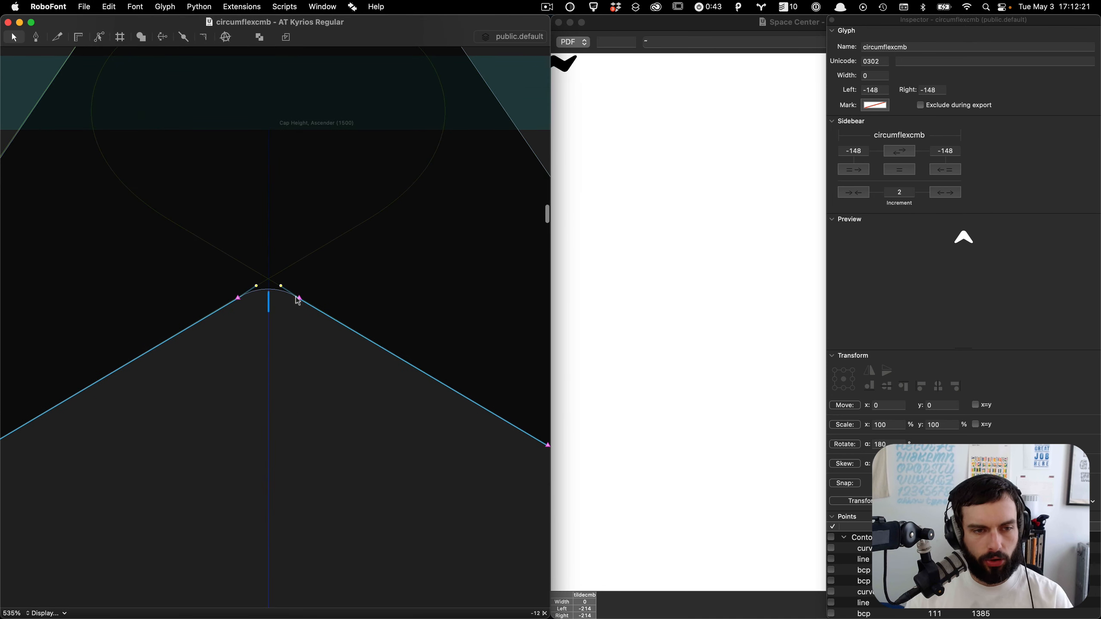
{"action": "left_click_drag", "start_coordinate": [347, 257], "coordinate": [161, 371]}
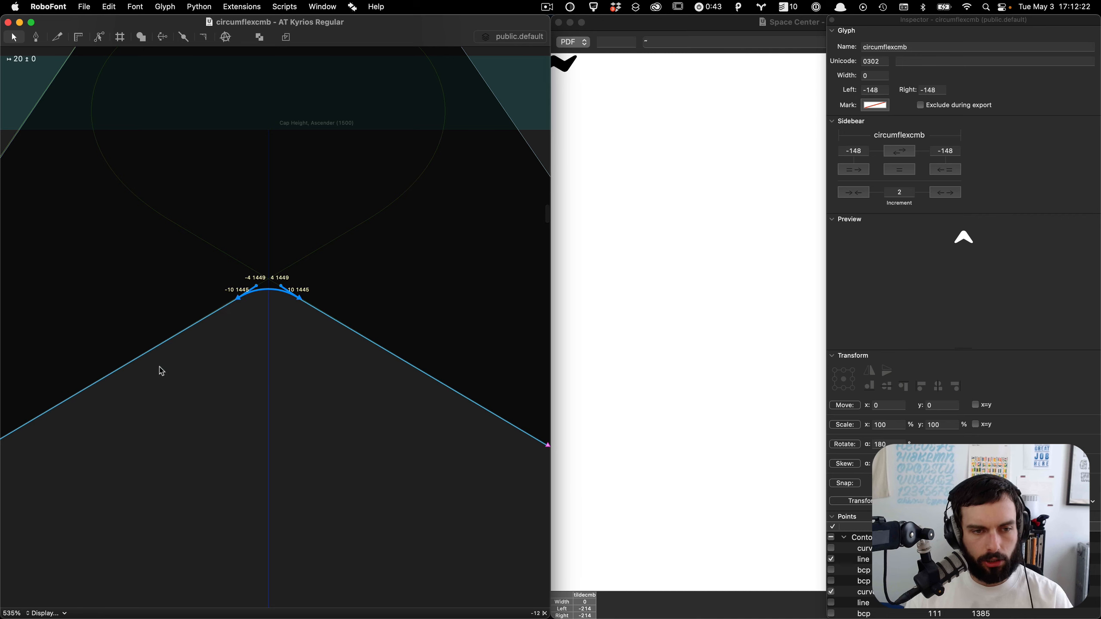
{"action": "right_click", "coordinate": [272, 294]}
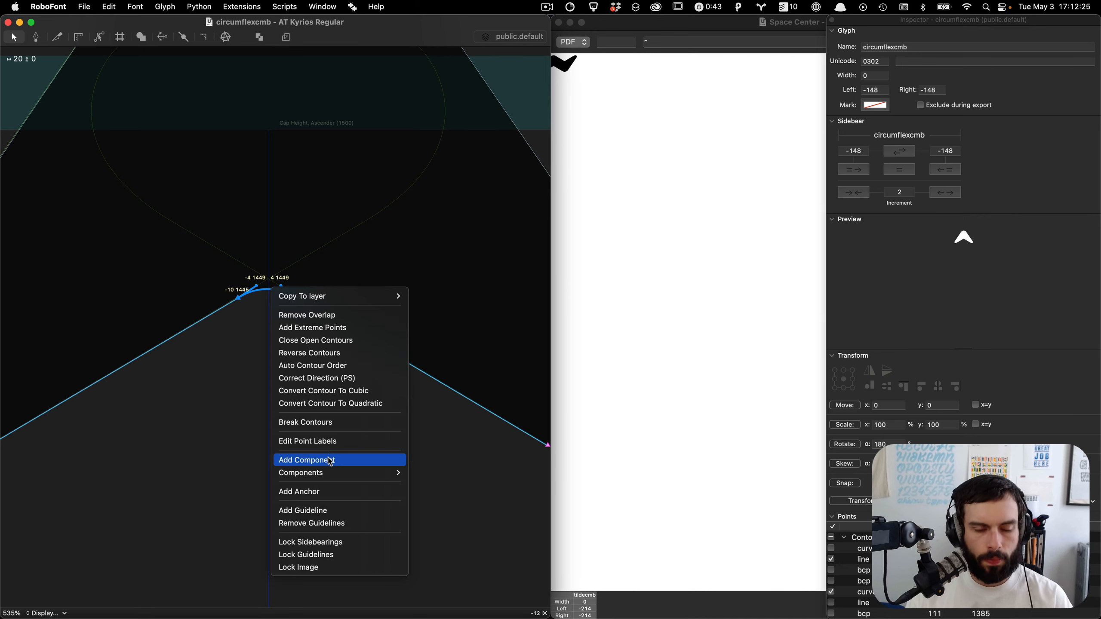
{"action": "left_click", "coordinate": [347, 328]}
Step: Preview the filled circumflex and save the font
{"action": "key", "text": "space"}
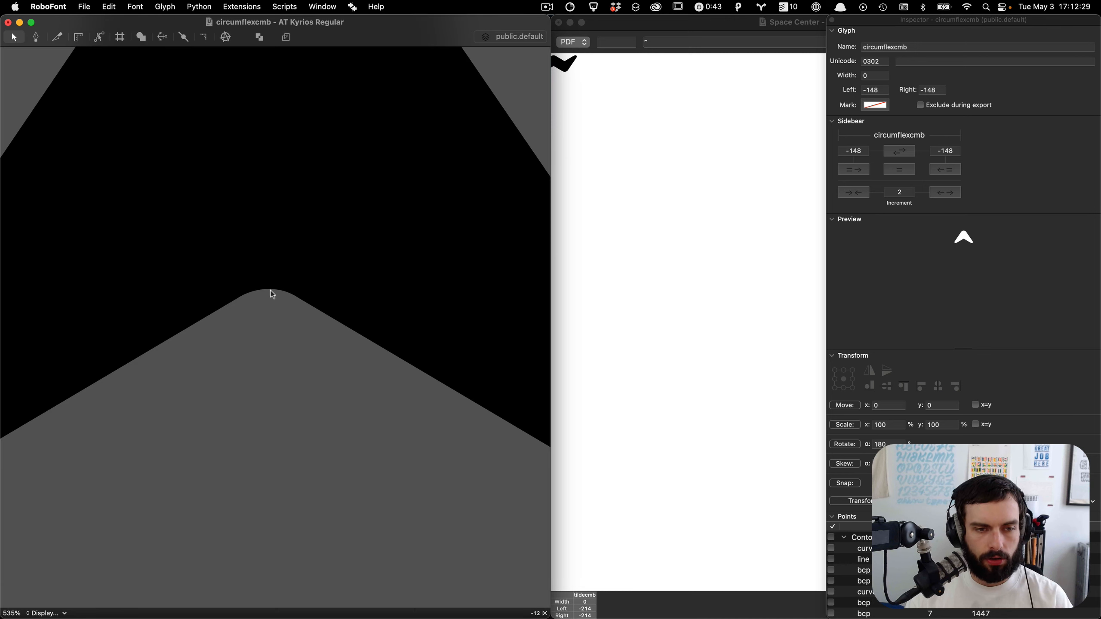
{"action": "scroll", "coordinate": [271, 291], "scroll_direction": "down", "scroll_amount": 8}
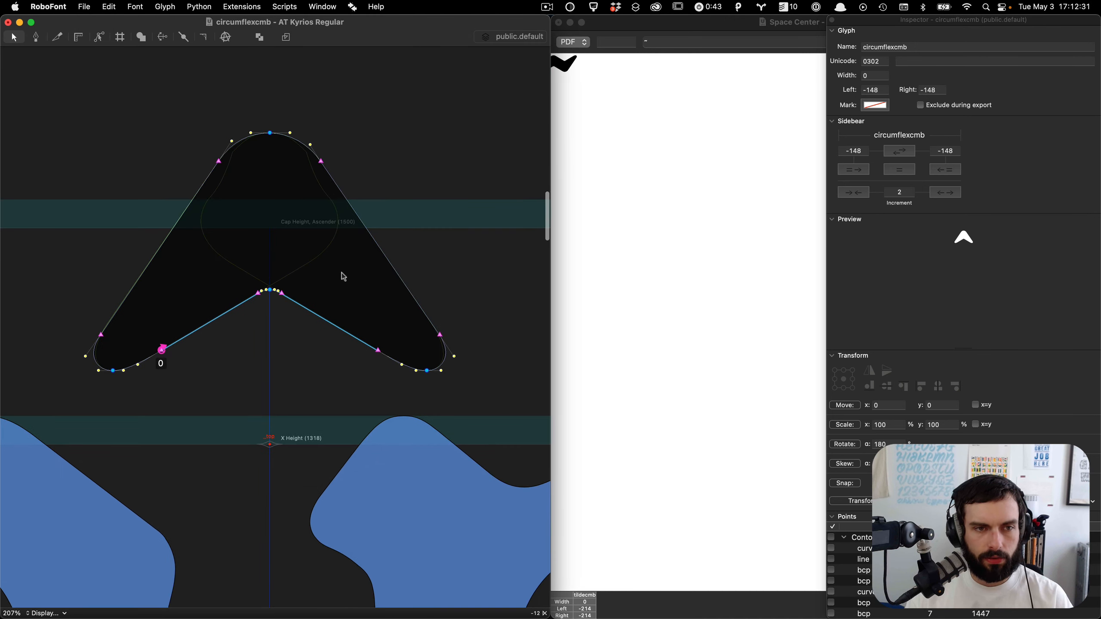
{"action": "key", "text": "super+s"}
Step: Return to tildecmb to review its filled preview, then close the glyph window
{"action": "key", "text": "period"}
{"action": "key", "text": "period"}
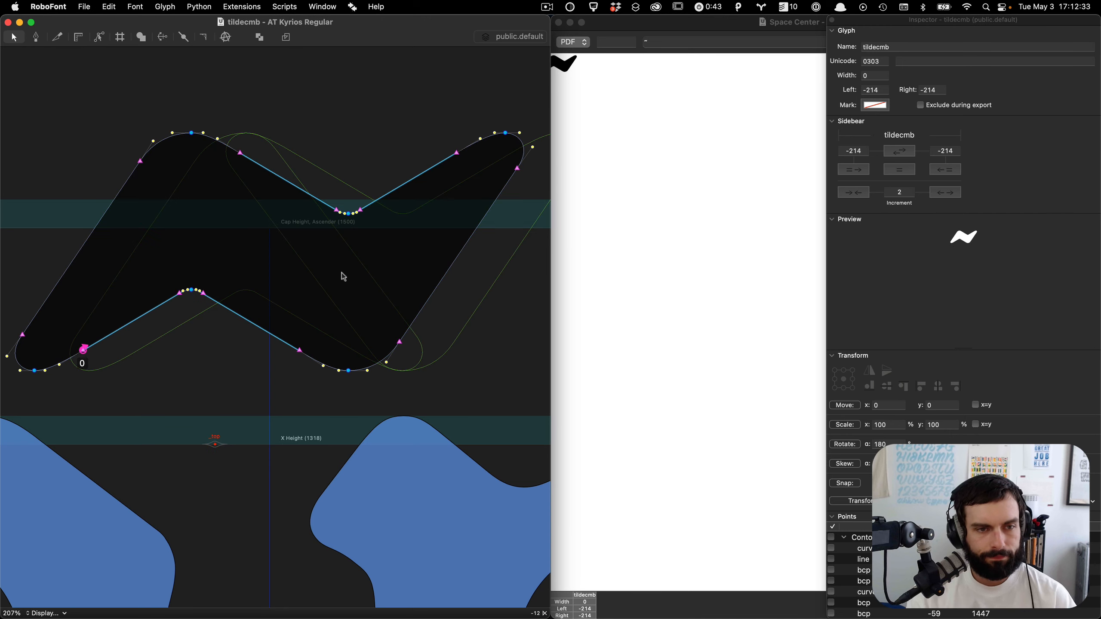
{"action": "key", "text": "space"}
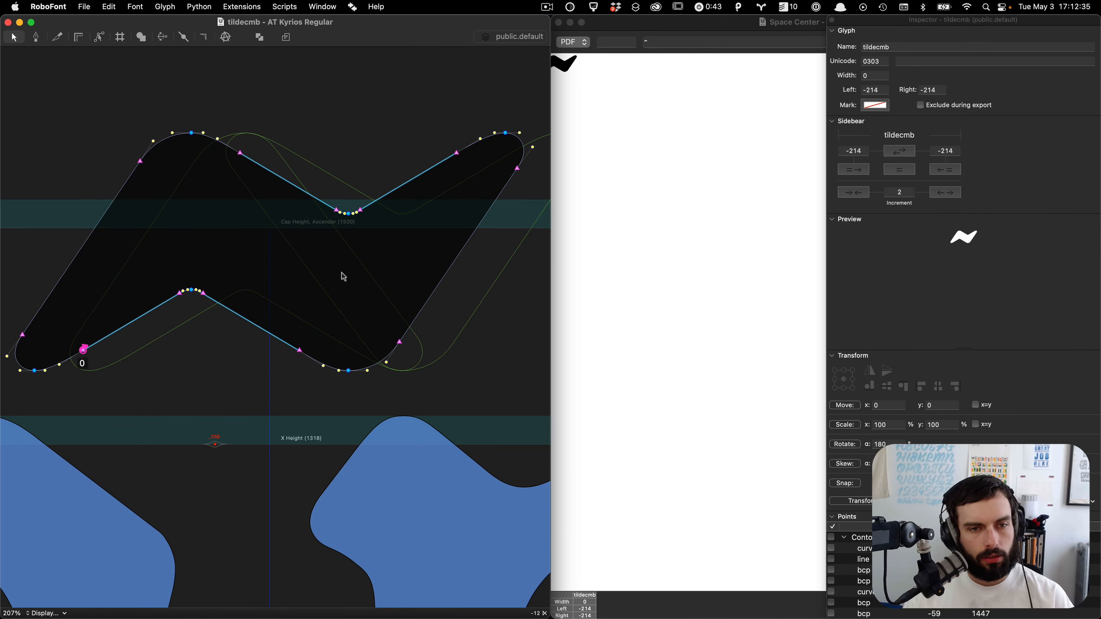
{"action": "key", "text": "super+a"}
{"action": "key", "text": "space"}
{"action": "scroll", "coordinate": [355, 225], "scroll_direction": "up", "scroll_amount": 10}
{"action": "key", "text": "grave"}
{"action": "scroll", "coordinate": [376, 161], "scroll_direction": "down", "scroll_amount": 10}
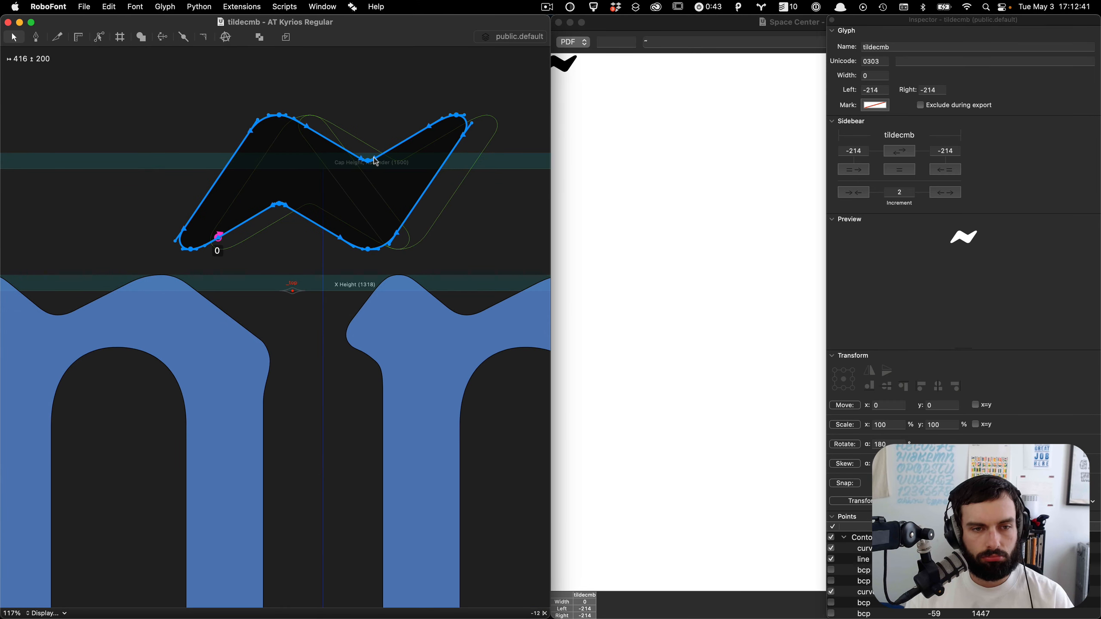
{"action": "scroll", "coordinate": [376, 162], "scroll_direction": "right", "scroll_amount": 2}
{"action": "left_click", "coordinate": [465, 221]}
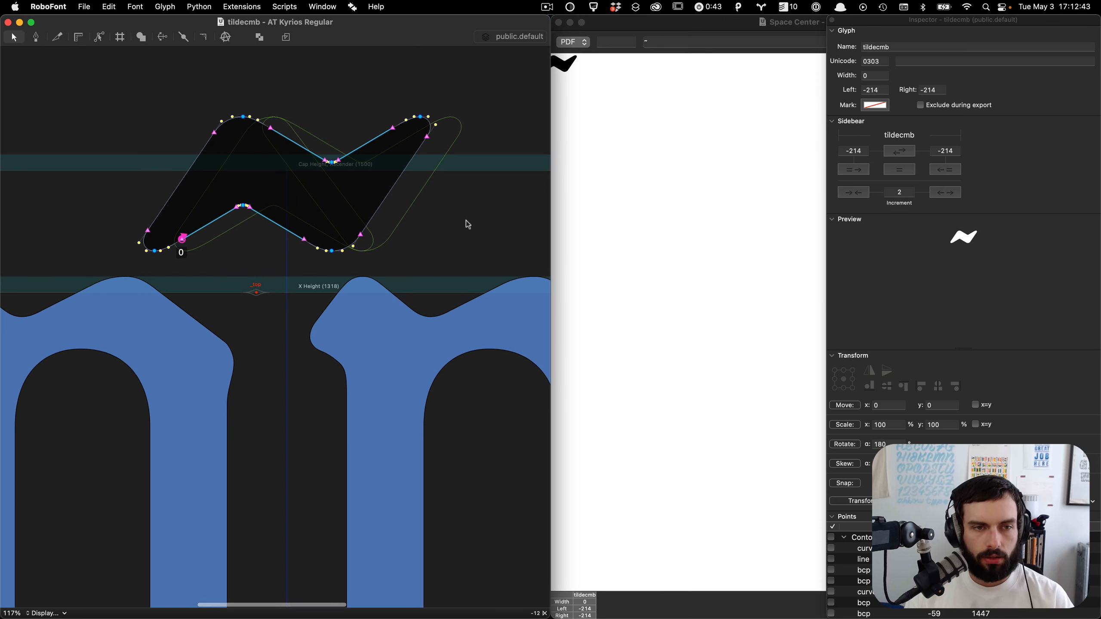
{"action": "scroll", "coordinate": [468, 224], "scroll_direction": "up", "scroll_amount": 2}
{"action": "key", "text": "super+w"}
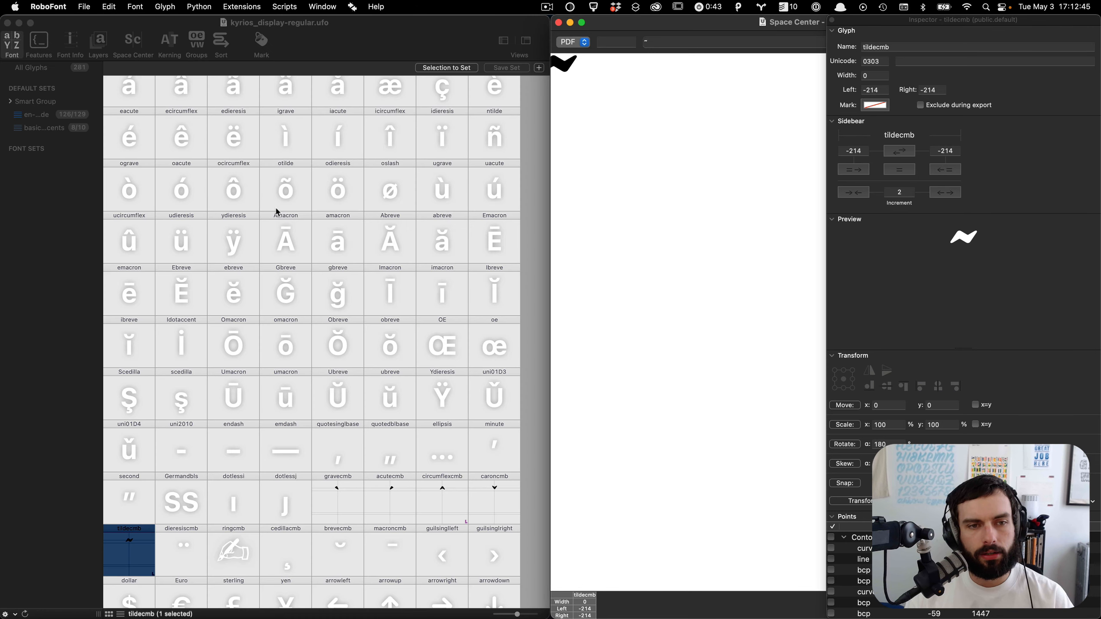
Step: Open dotaccentcmb from the font overview and jump to the i glyph
{"action": "left_click", "coordinate": [273, 546]}
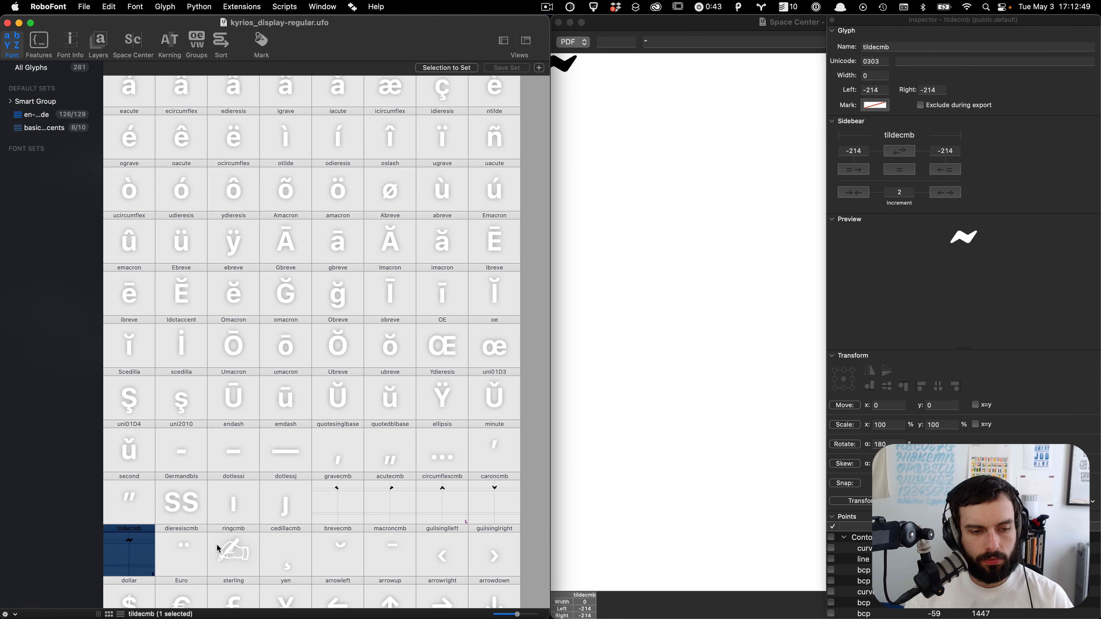
{"action": "scroll", "coordinate": [219, 536], "scroll_direction": "down", "scroll_amount": 3}
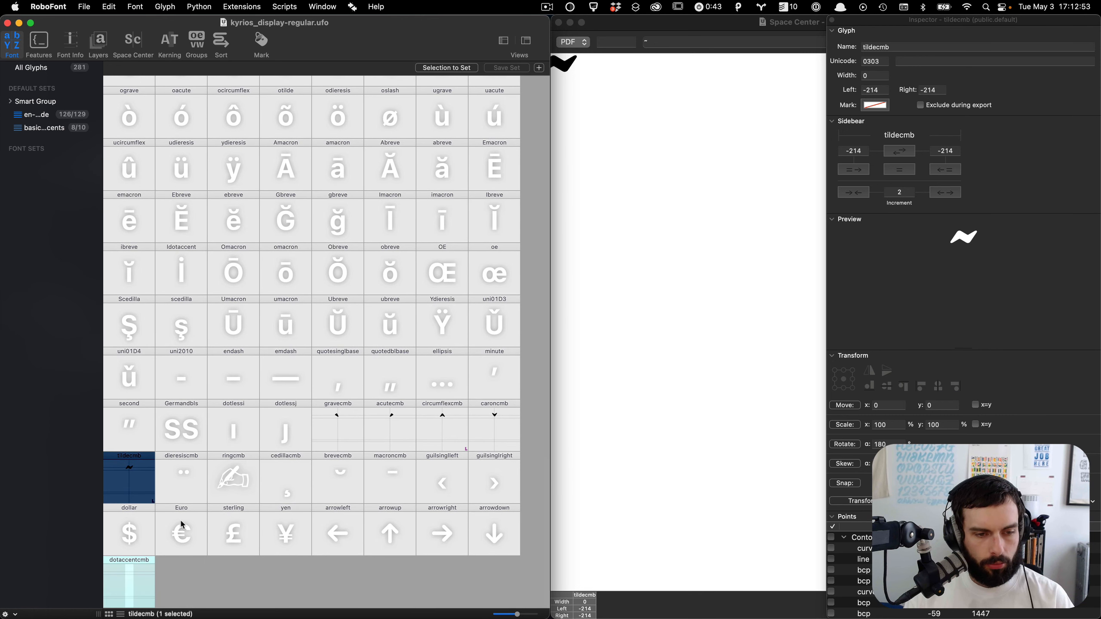
{"action": "double_click", "coordinate": [146, 572]}
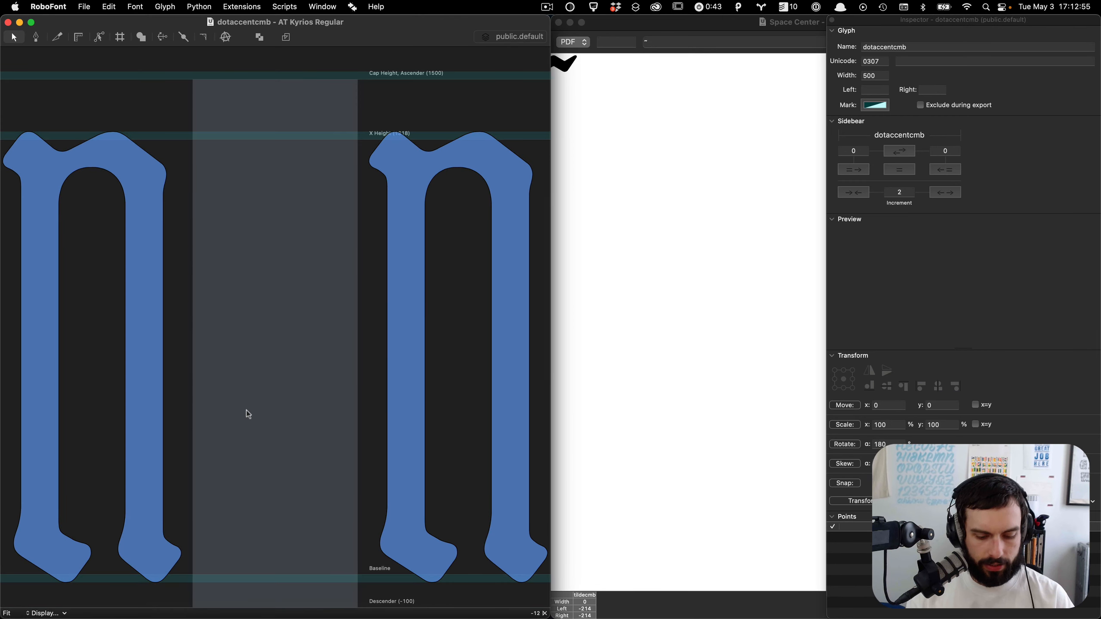
{"action": "key", "text": "j"}
{"action": "key", "text": "Return"}
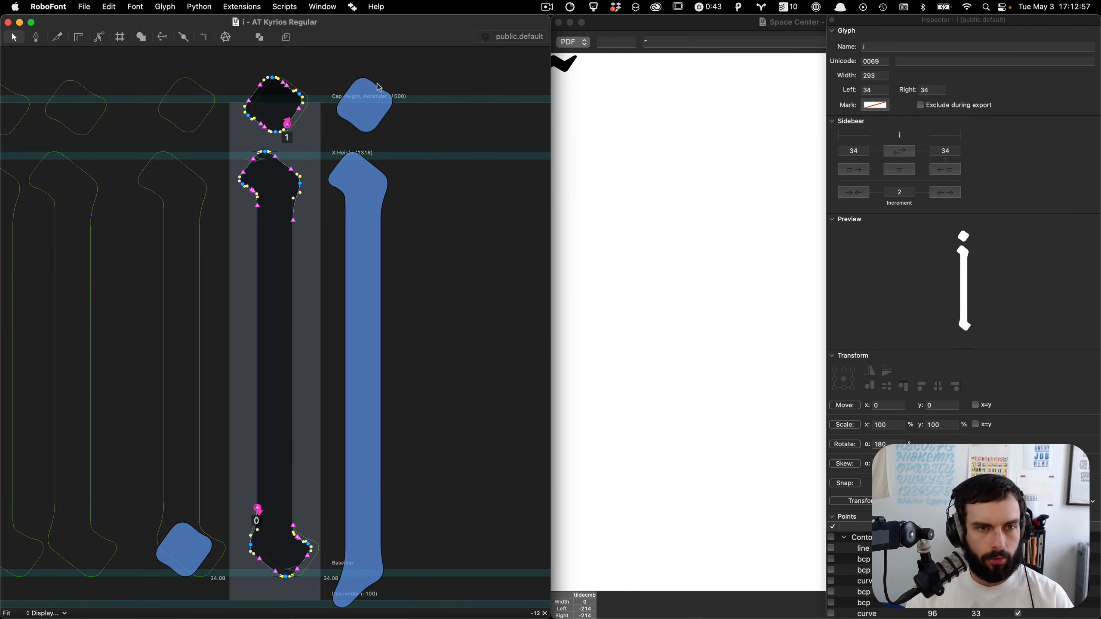
Step: Jump to the dotaccentcmb glyph and nudge the pasted i dot left so it sits centred on the origin
{"action": "type", "text": "jdot"}
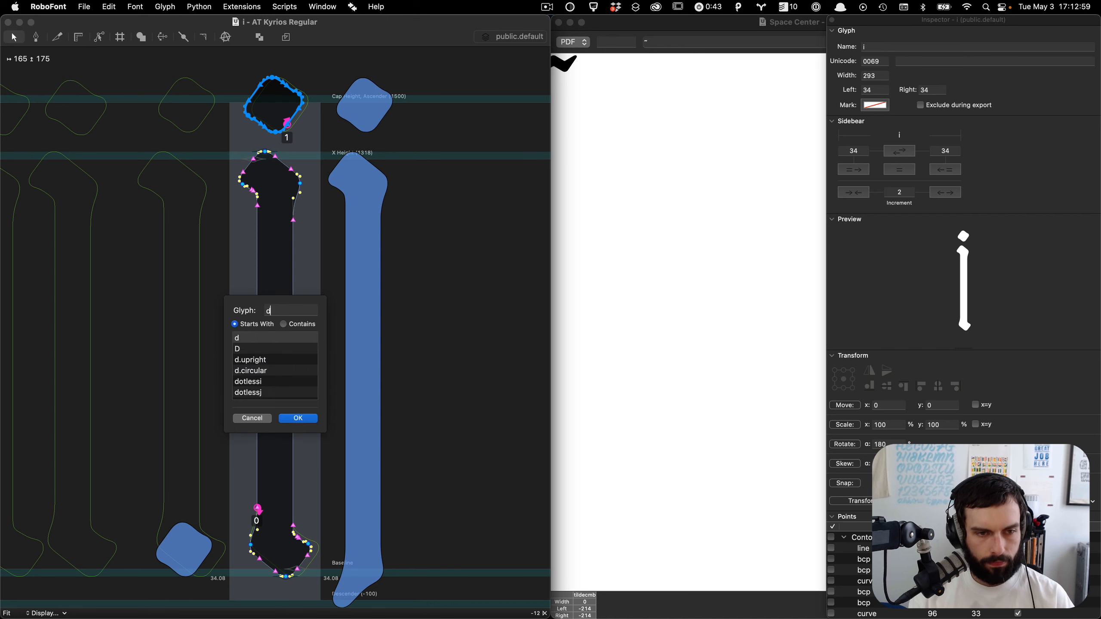
{"action": "key", "text": "Down"}
{"action": "key", "text": "Down"}
{"action": "key", "text": "Return"}
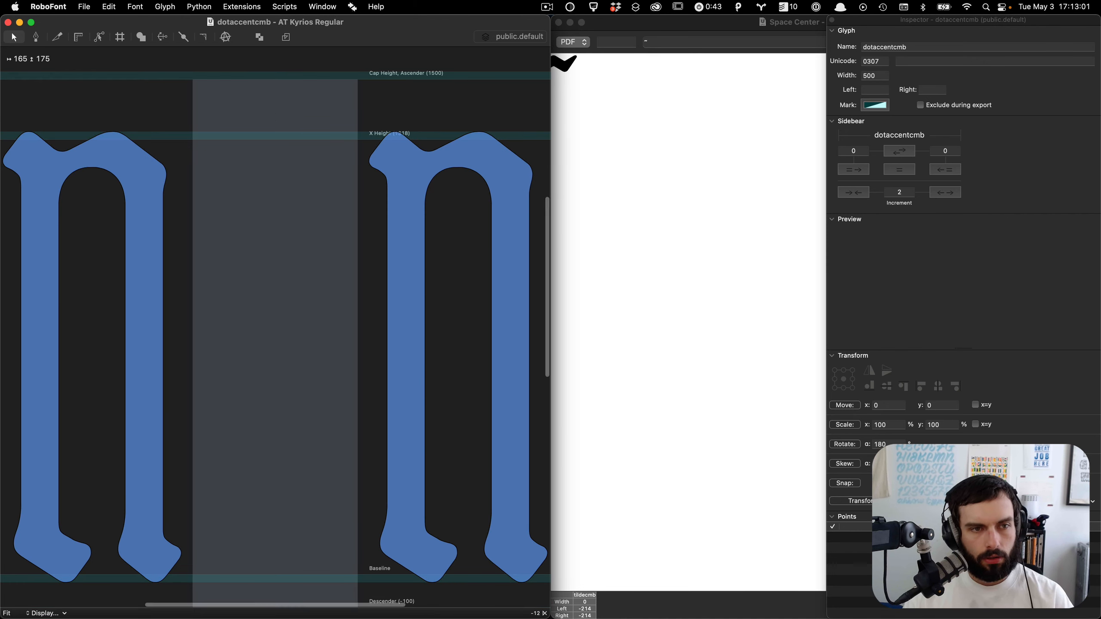
{"action": "key", "text": "shift+Left"}
{"action": "key", "text": "shift+Left"}
{"action": "key", "text": "shift+Left"}
{"action": "key", "text": "shift+Left"}
{"action": "key", "text": "shift+Left"}
{"action": "key", "text": "shift+Left"}
{"action": "key", "text": "shift+Left"}
{"action": "key", "text": "shift+Left"}
{"action": "key", "text": "shift+Left"}
{"action": "key", "text": "shift+Left"}
{"action": "key", "text": "shift+Left"}
{"action": "key", "text": "shift+Left"}
{"action": "key", "text": "shift+Left"}
{"action": "key", "text": "shift+Left"}
{"action": "key", "text": "shift+Left"}
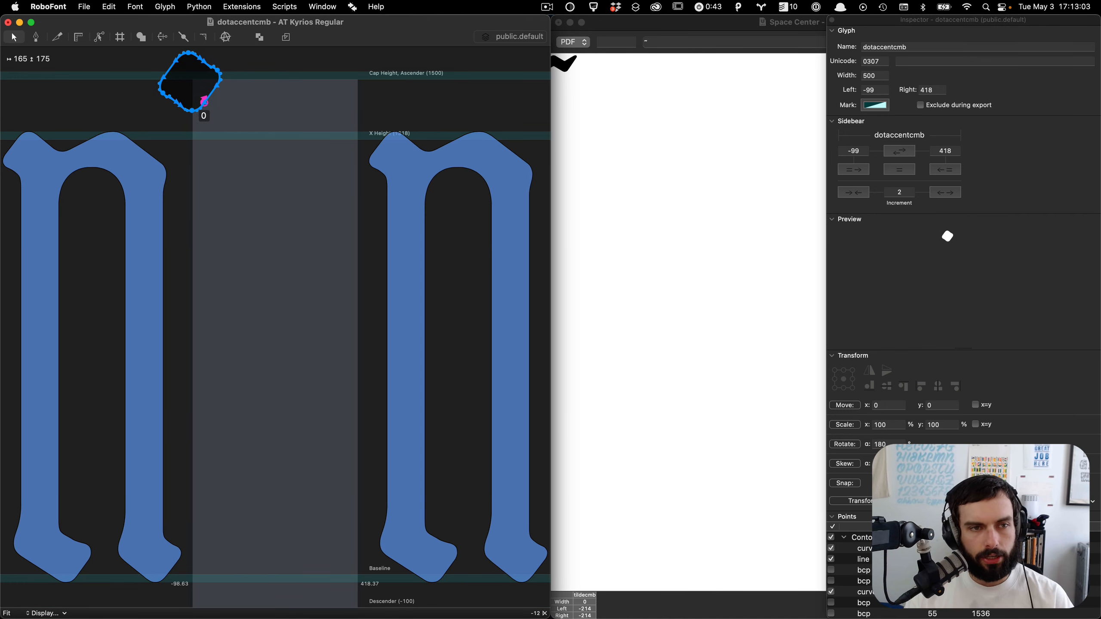
{"action": "key", "text": "Right"}
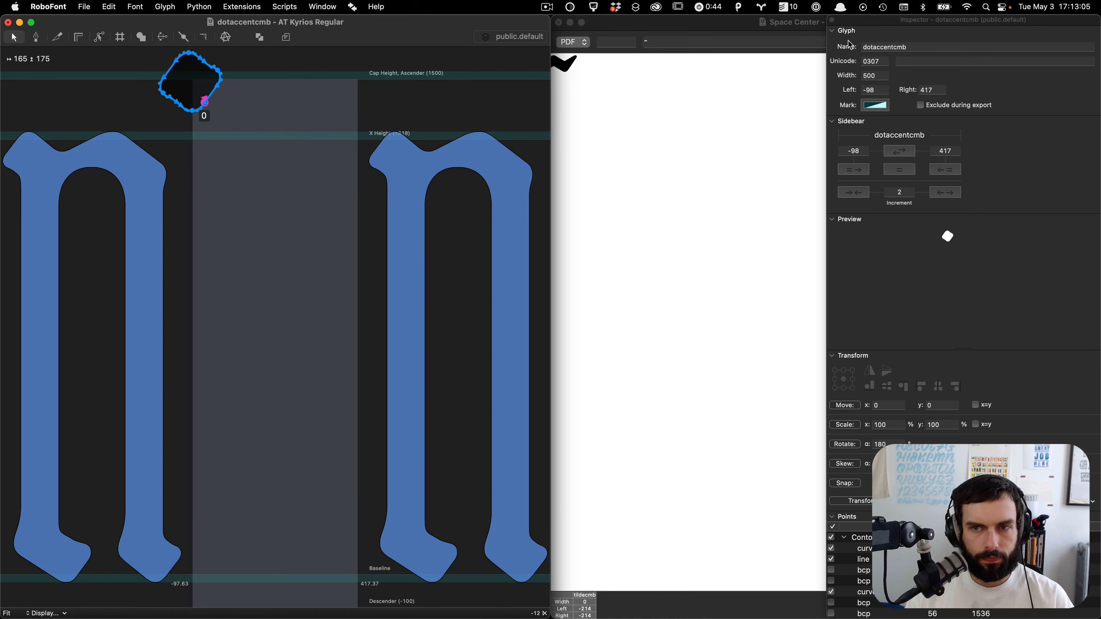
Step: Set dotaccentcmb's advance width to 0 and close the glyph window
{"action": "double_click", "coordinate": [865, 76]}
{"action": "type", "text": "587"}
{"action": "key", "text": "Tab"}
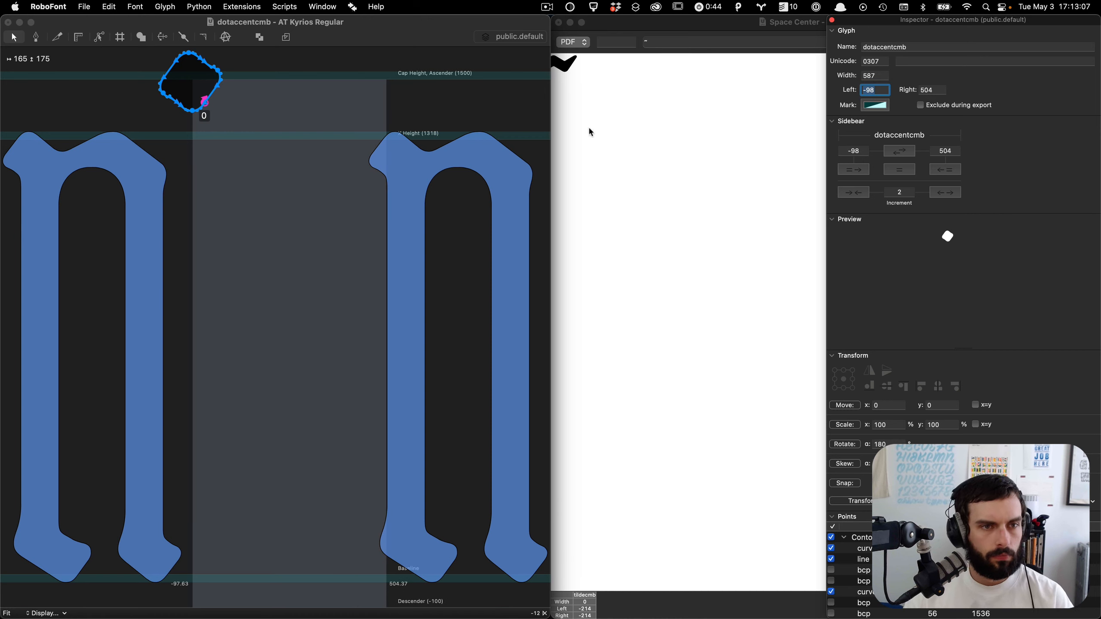
{"action": "key", "text": "shift+Tab"}
{"action": "type", "text": "0"}
{"action": "key", "text": "Tab"}
{"action": "left_click", "coordinate": [128, 89]}
{"action": "scroll", "coordinate": [131, 90], "scroll_direction": "up", "scroll_amount": 5}
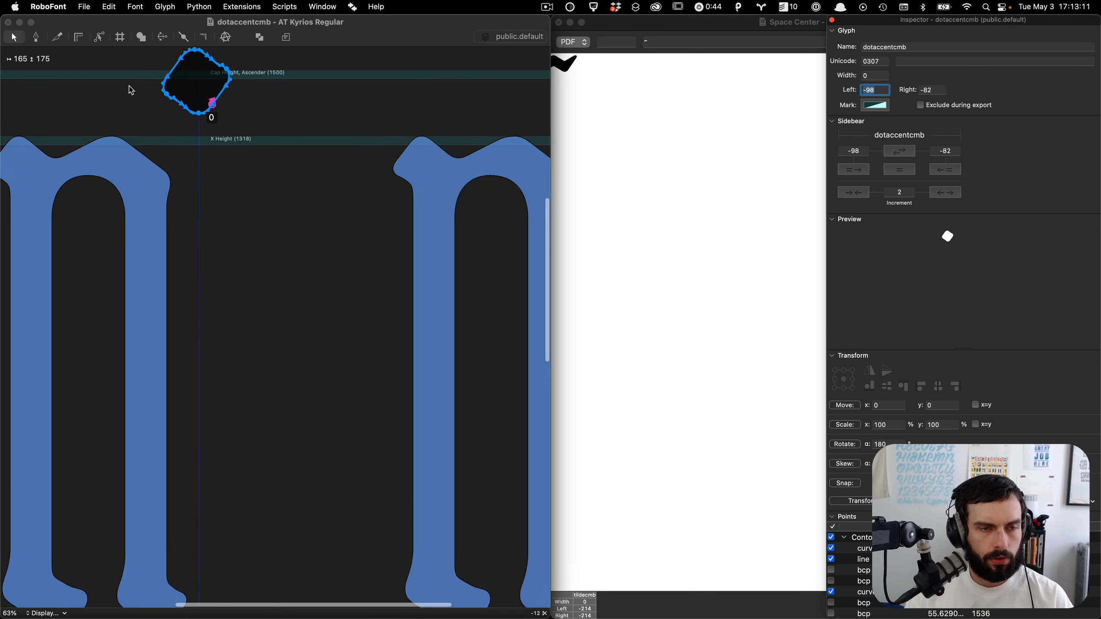
{"action": "key", "text": "super+w"}
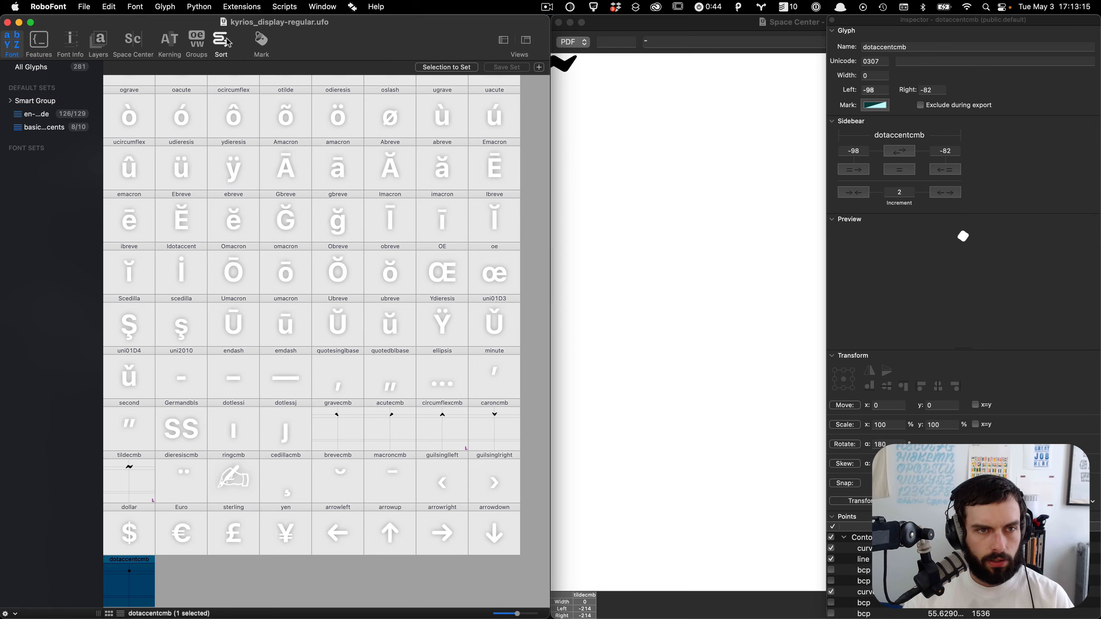
Step: Sort the font overview by the ATC-en-sp-fr character set
{"action": "left_click", "coordinate": [221, 42]}
{"action": "left_click", "coordinate": [171, 308]}
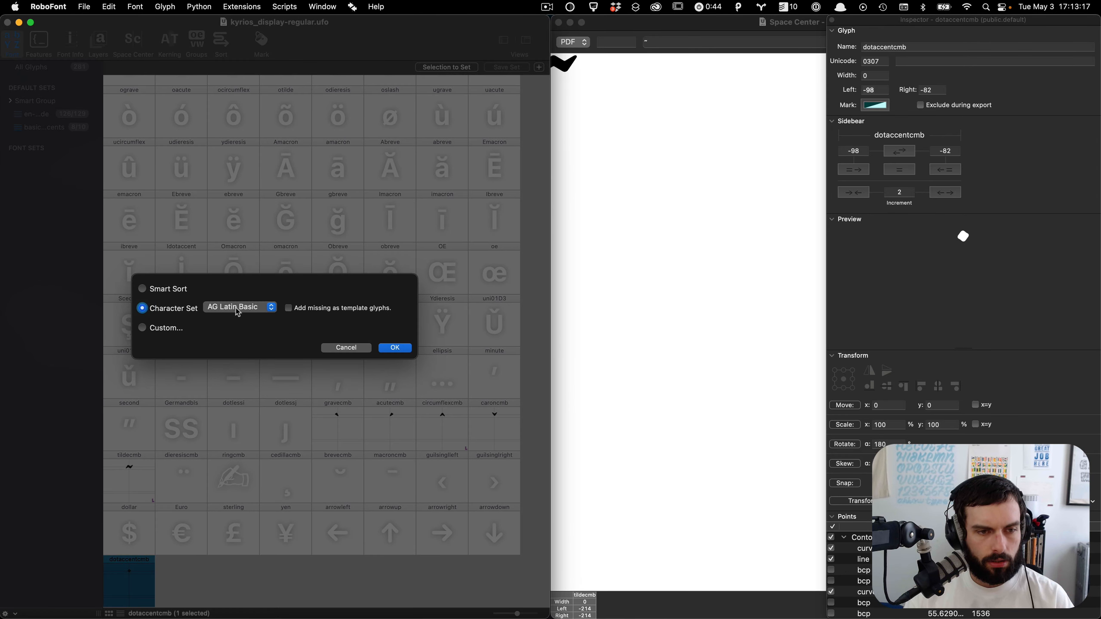
{"action": "left_click", "coordinate": [238, 308]}
{"action": "left_click", "coordinate": [248, 333]}
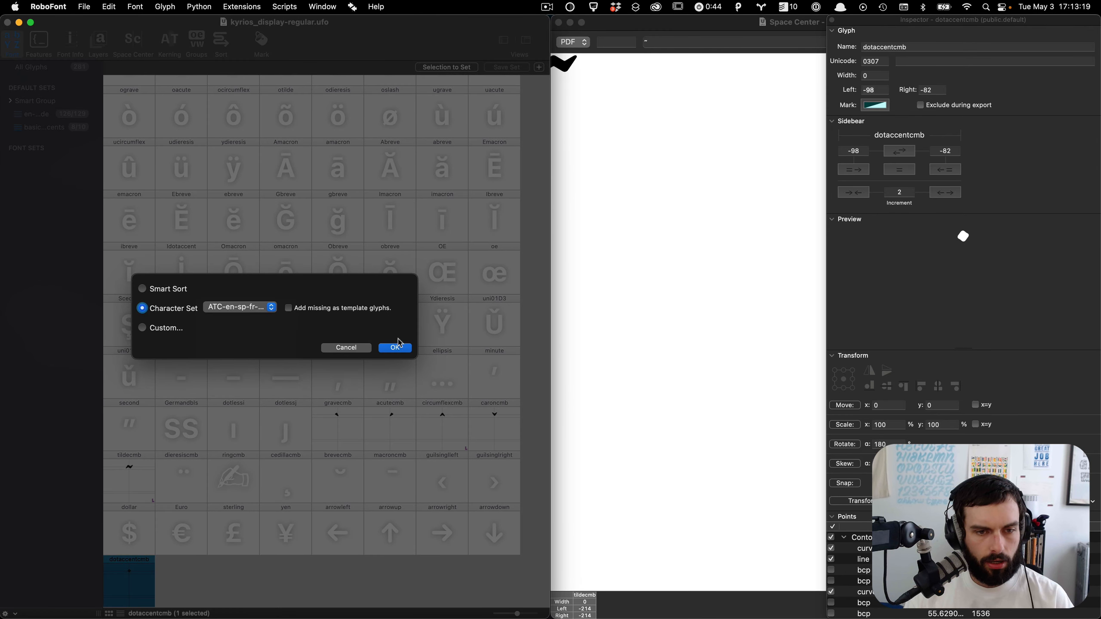
{"action": "left_click", "coordinate": [395, 348]}
Step: Open dieresiscmb from the font overview and set its advance width to 0
{"action": "scroll", "coordinate": [407, 372], "scroll_direction": "down", "scroll_amount": 15}
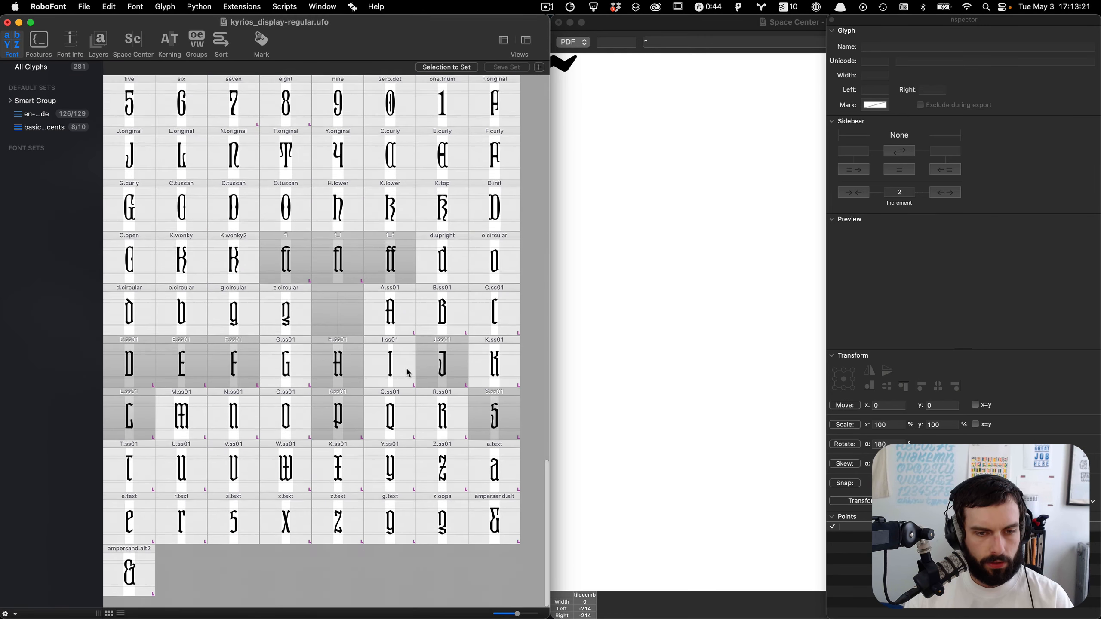
{"action": "scroll", "coordinate": [407, 372], "scroll_direction": "up", "scroll_amount": 10}
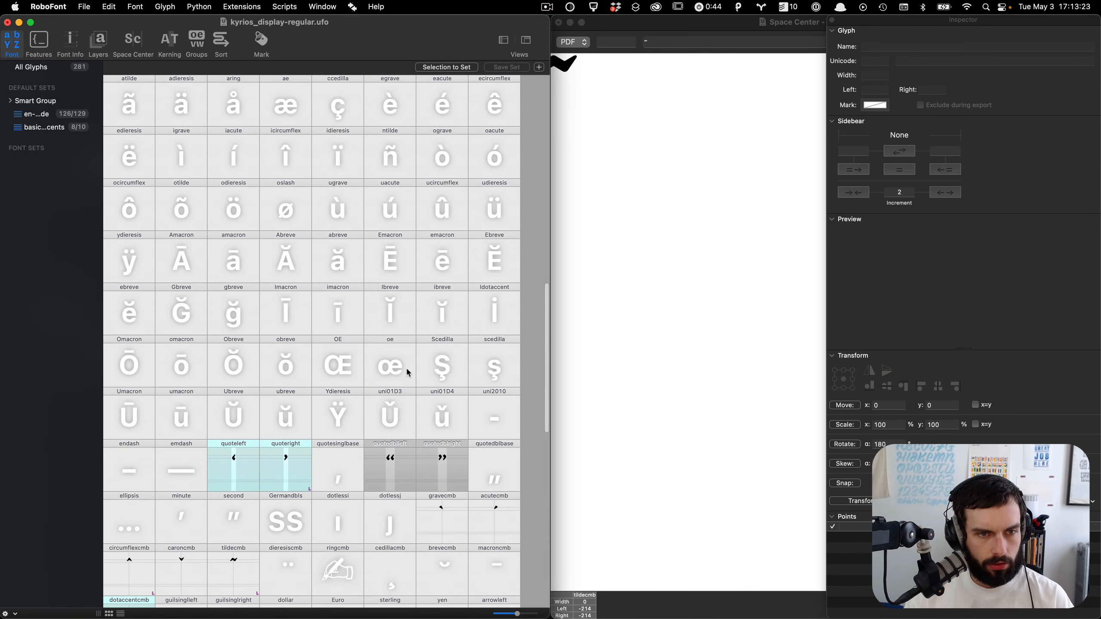
{"action": "scroll", "coordinate": [408, 371], "scroll_direction": "down", "scroll_amount": 3}
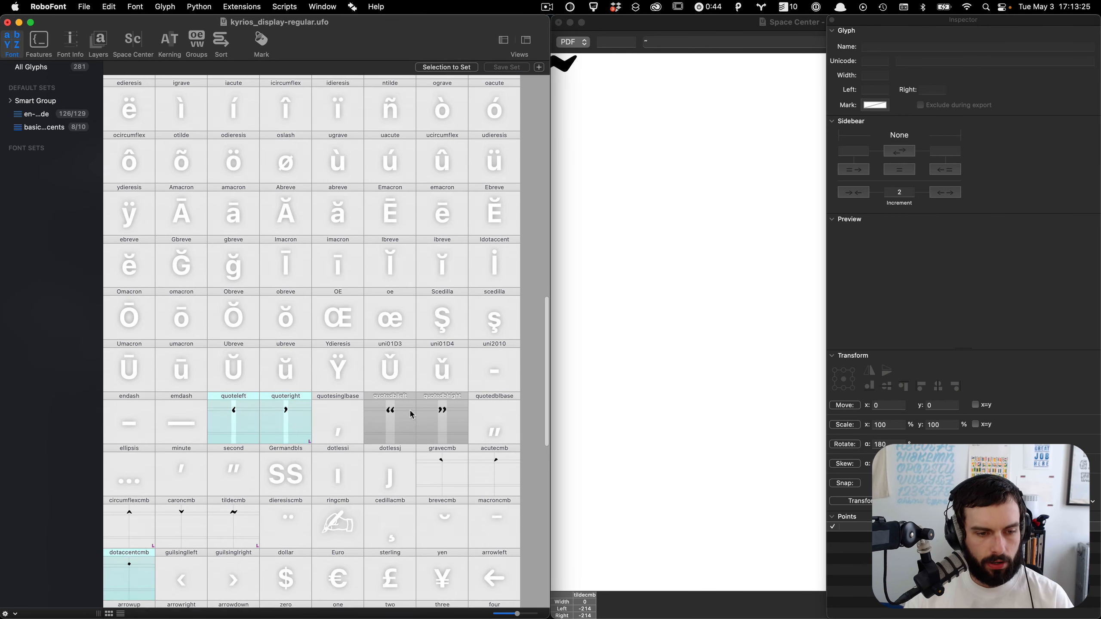
{"action": "scroll", "coordinate": [381, 403], "scroll_direction": "down", "scroll_amount": 3}
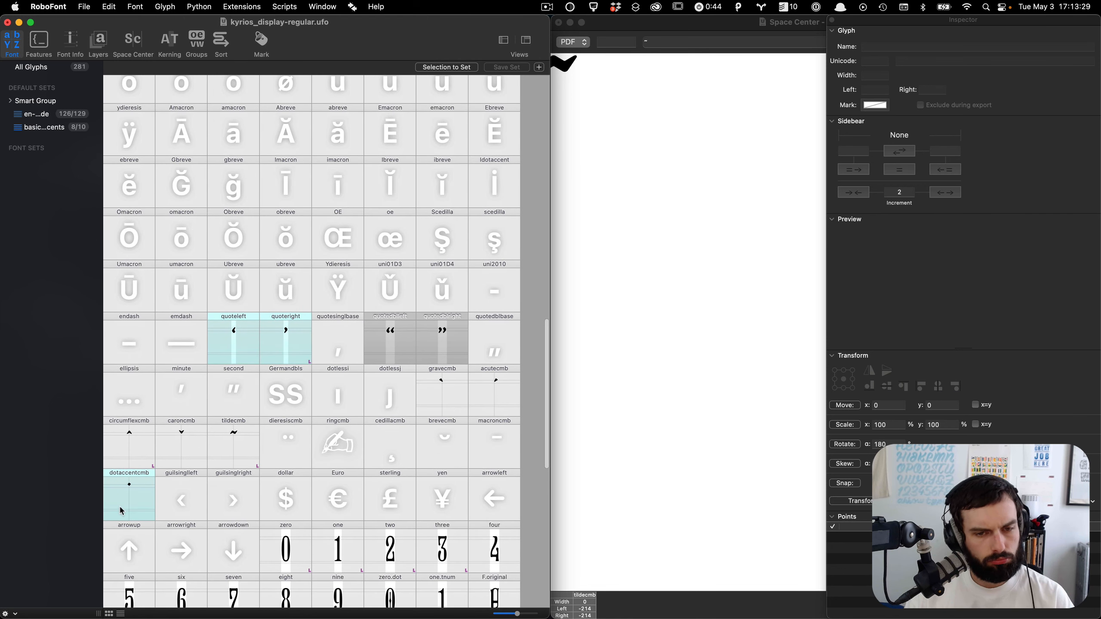
{"action": "scroll", "coordinate": [438, 423], "scroll_direction": "down", "scroll_amount": 3}
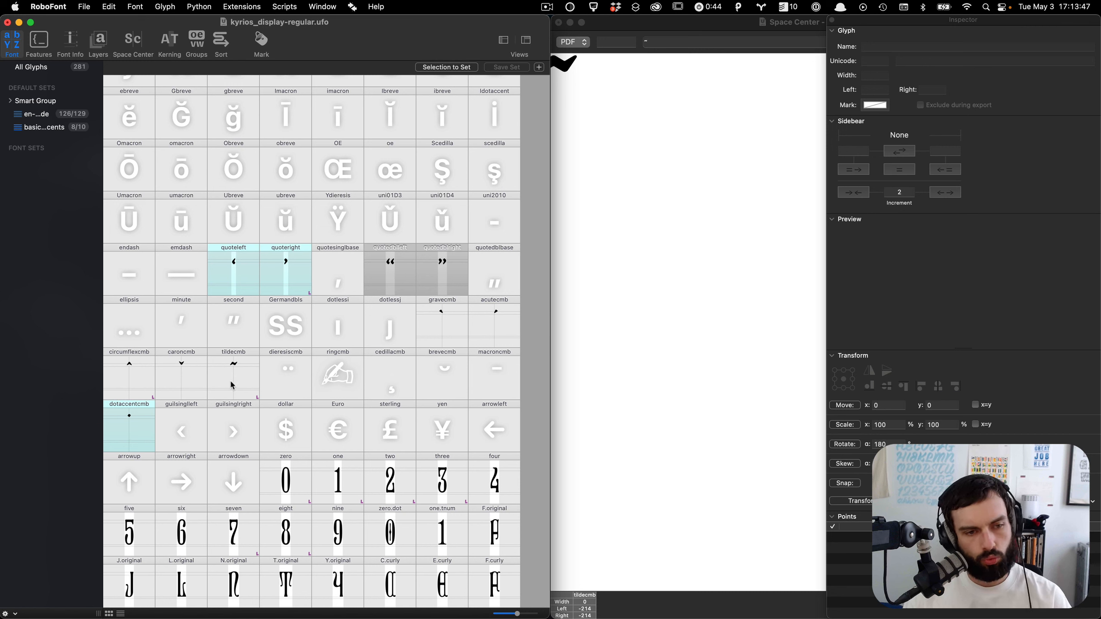
{"action": "double_click", "coordinate": [279, 379]}
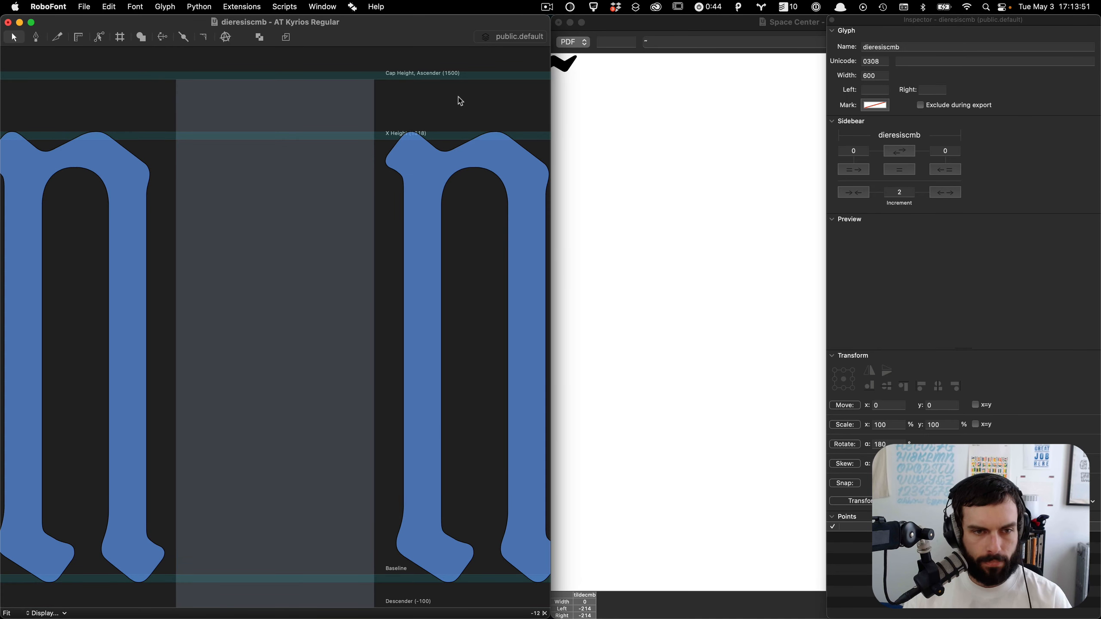
{"action": "left_click", "coordinate": [875, 76]}
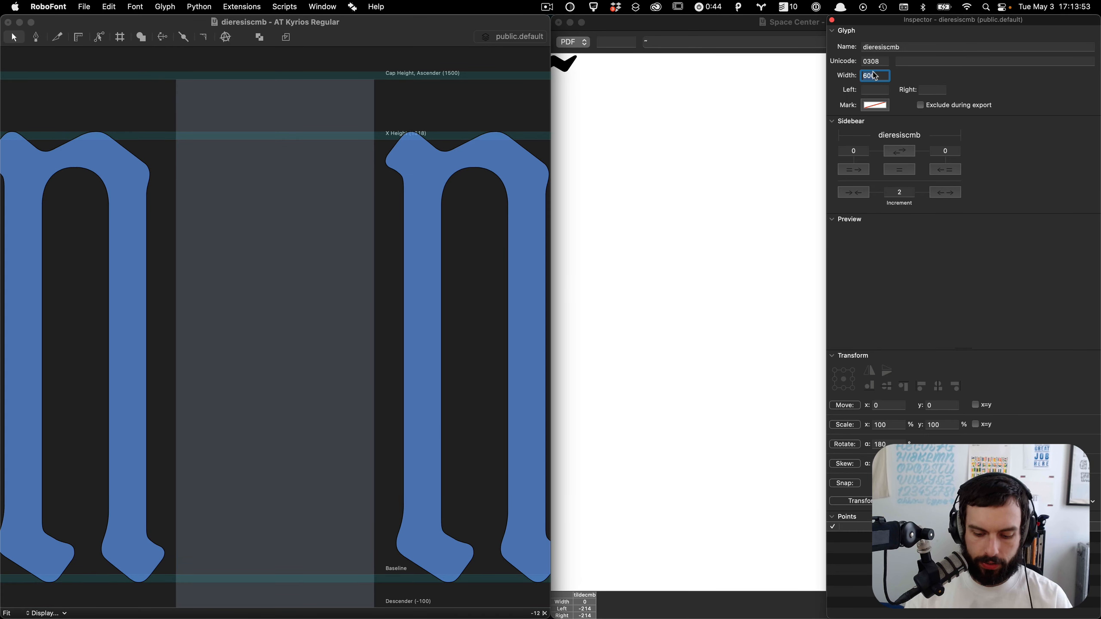
{"action": "type", "text": "0"}
{"action": "key", "text": "Tab"}
Step: Add dotaccentcmb as a component to dieresiscmb
{"action": "scroll", "coordinate": [393, 204], "scroll_direction": "up", "scroll_amount": 5}
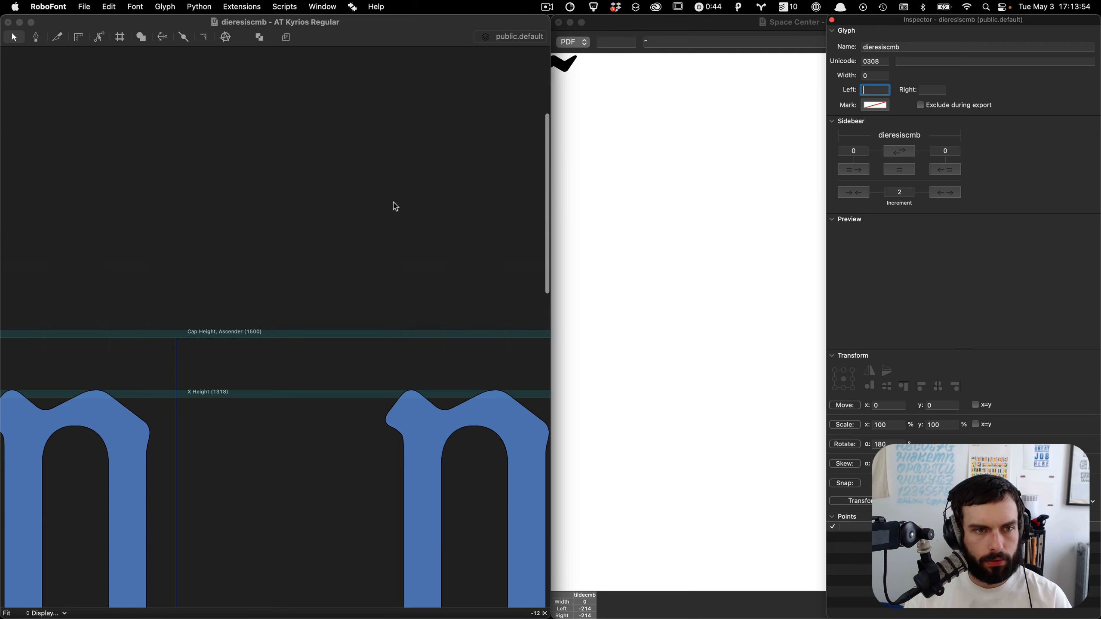
{"action": "right_click", "coordinate": [256, 400]}
{"action": "left_click", "coordinate": [320, 500]}
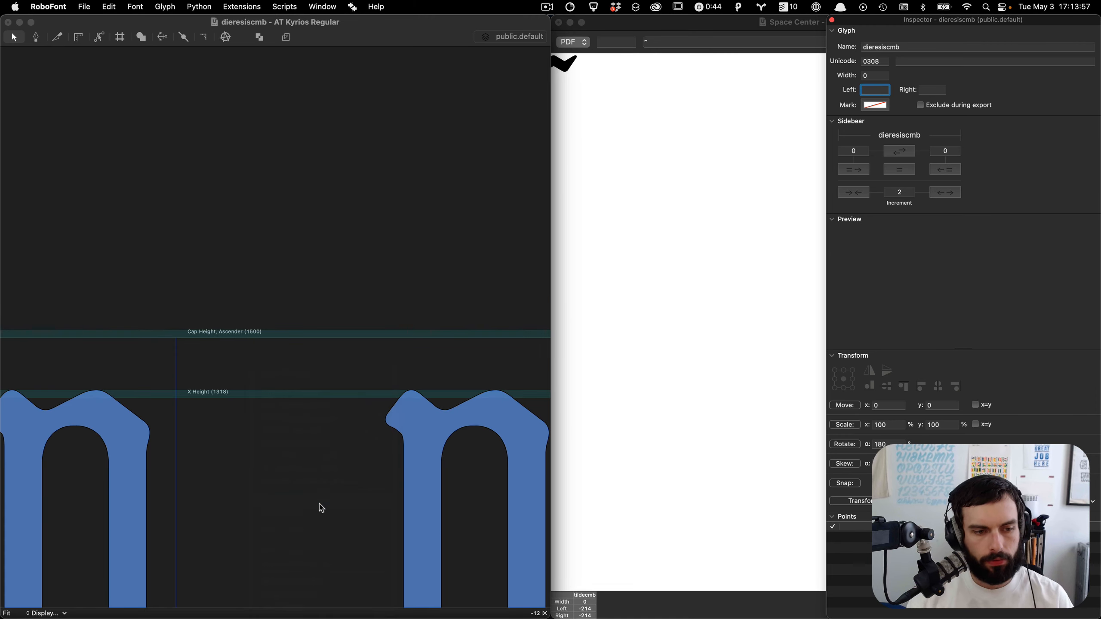
{"action": "type", "text": "dota"}
{"action": "key", "text": "Return"}
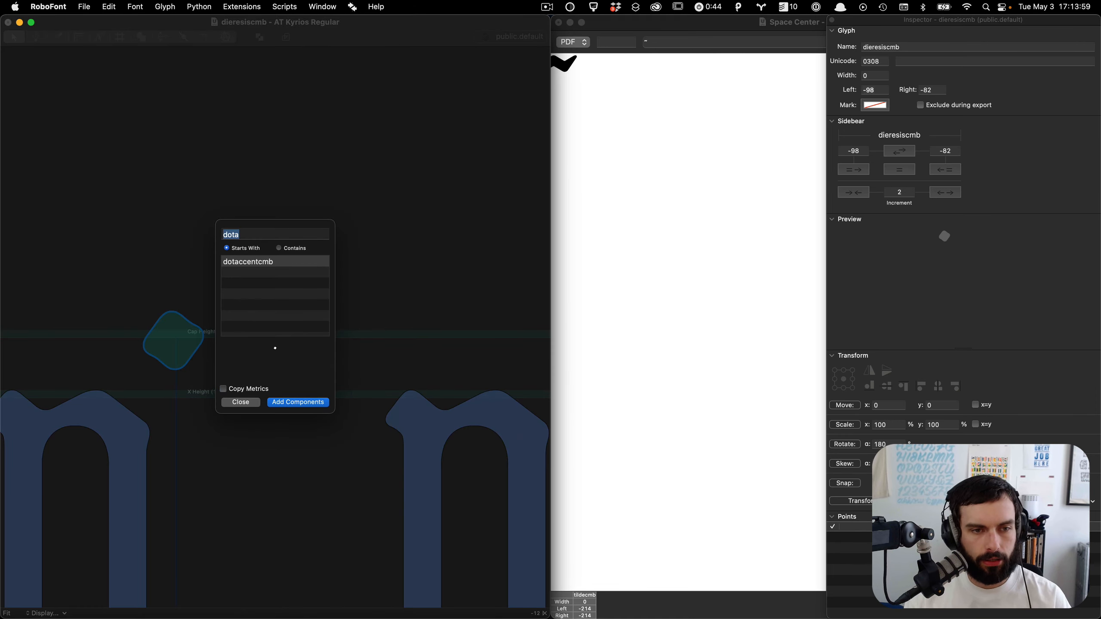
{"action": "left_click", "coordinate": [240, 402]}
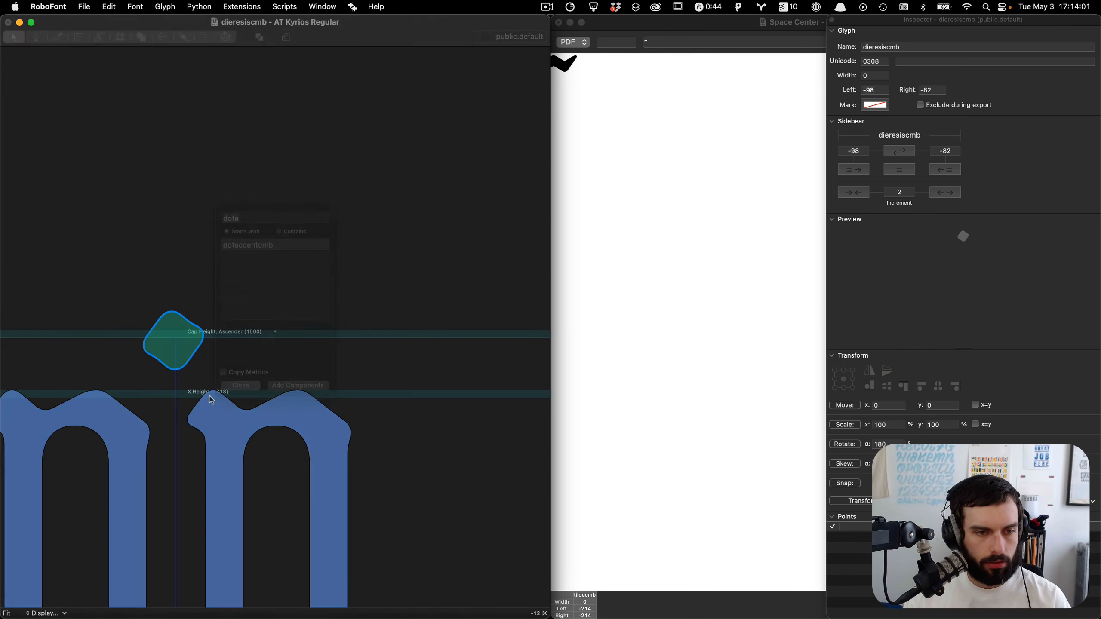
Step: Duplicate the dot component and spread the two dots evenly to either side of the origin, then close the glyph
{"action": "scroll", "coordinate": [147, 378], "scroll_direction": "up", "scroll_amount": 5}
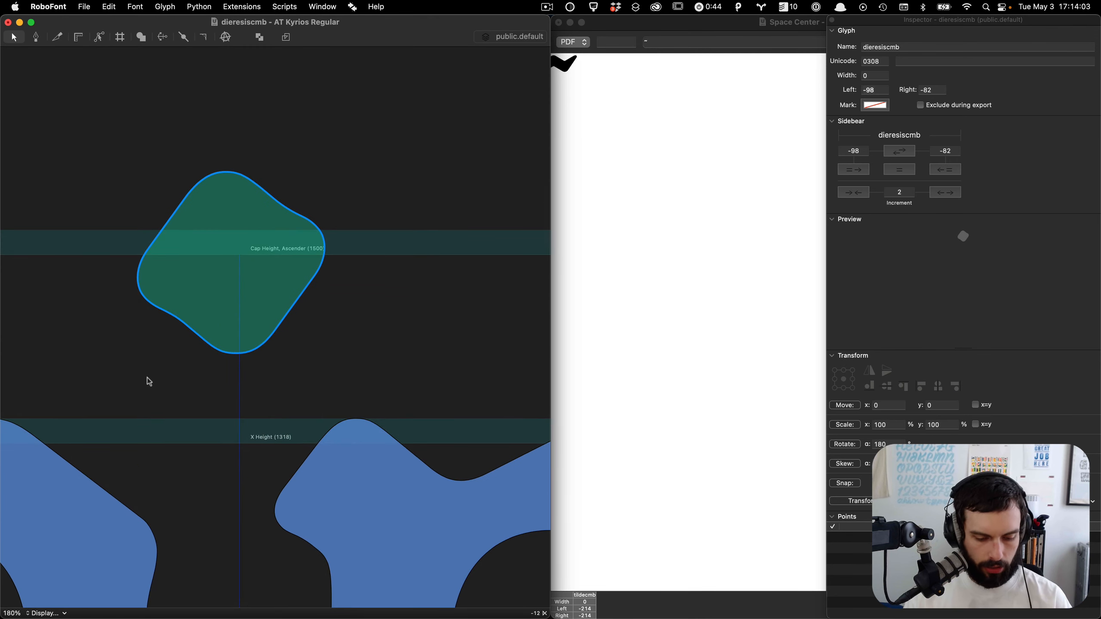
{"action": "key", "text": "super+c"}
{"action": "key", "text": "super+v"}
{"action": "key", "text": "shift+super+Right"}
{"action": "key", "text": "shift+super+Right"}
{"action": "key", "text": "shift+super+Right"}
{"action": "key", "text": "shift+super+Right"}
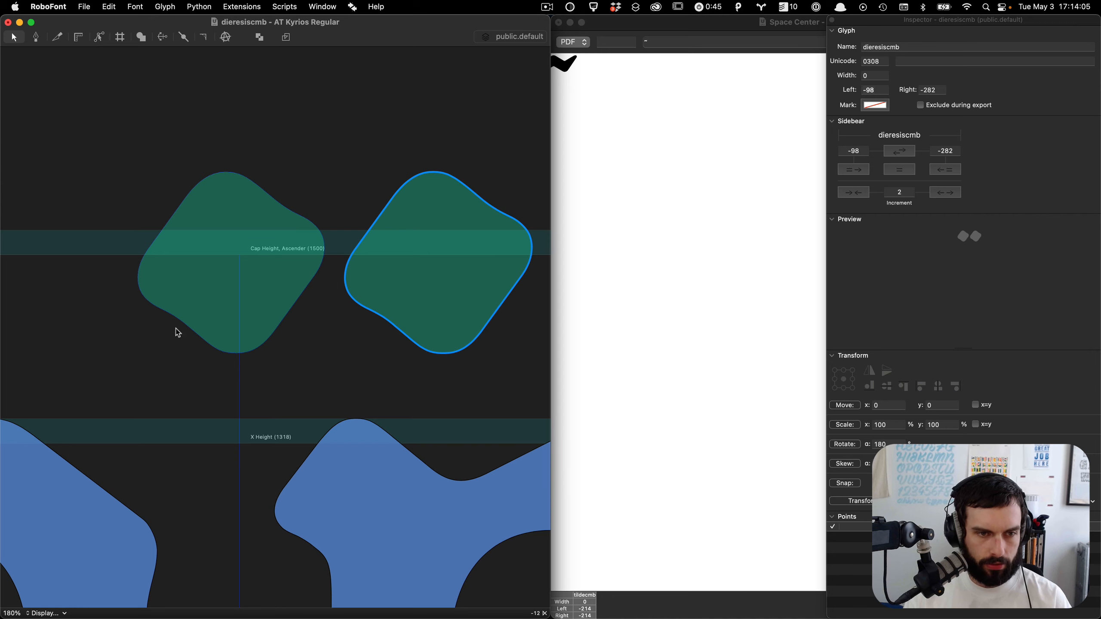
{"action": "left_click", "coordinate": [215, 303], "text": "shift"}
{"action": "key", "text": "shift+super+Left"}
{"action": "key", "text": "shift+super+Left"}
{"action": "key", "text": "shift+Right"}
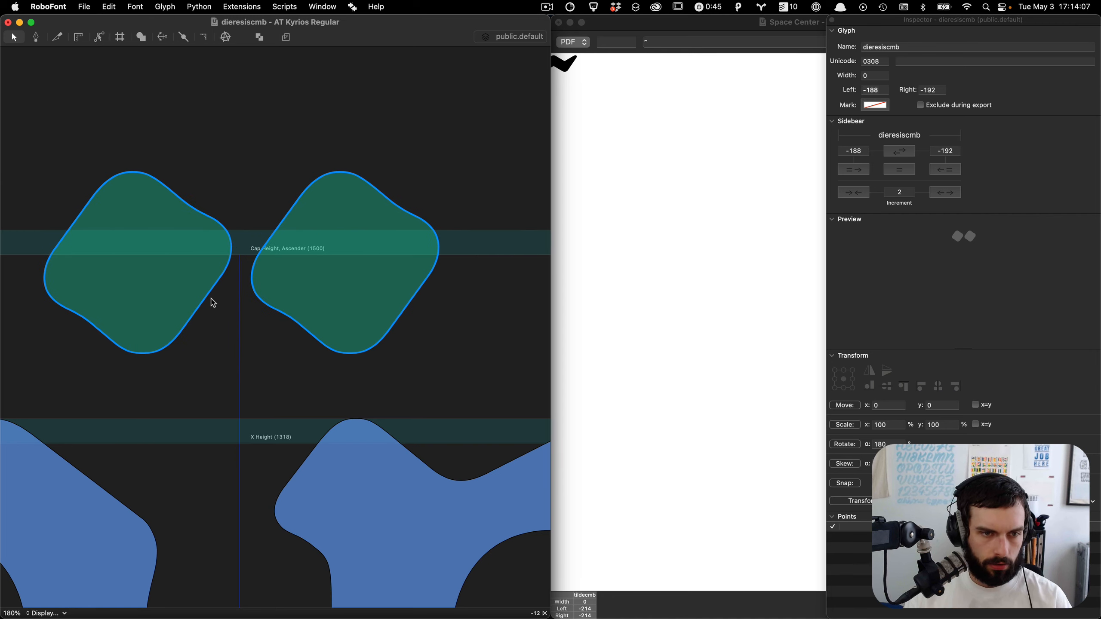
{"action": "key", "text": "Left"}
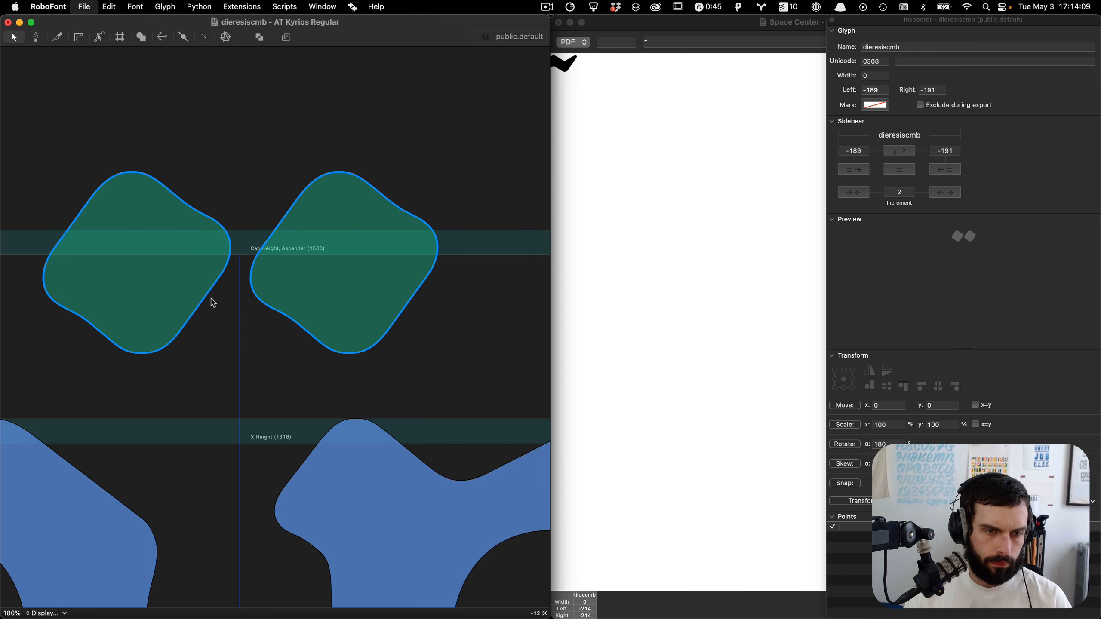
{"action": "key", "text": "super+w"}
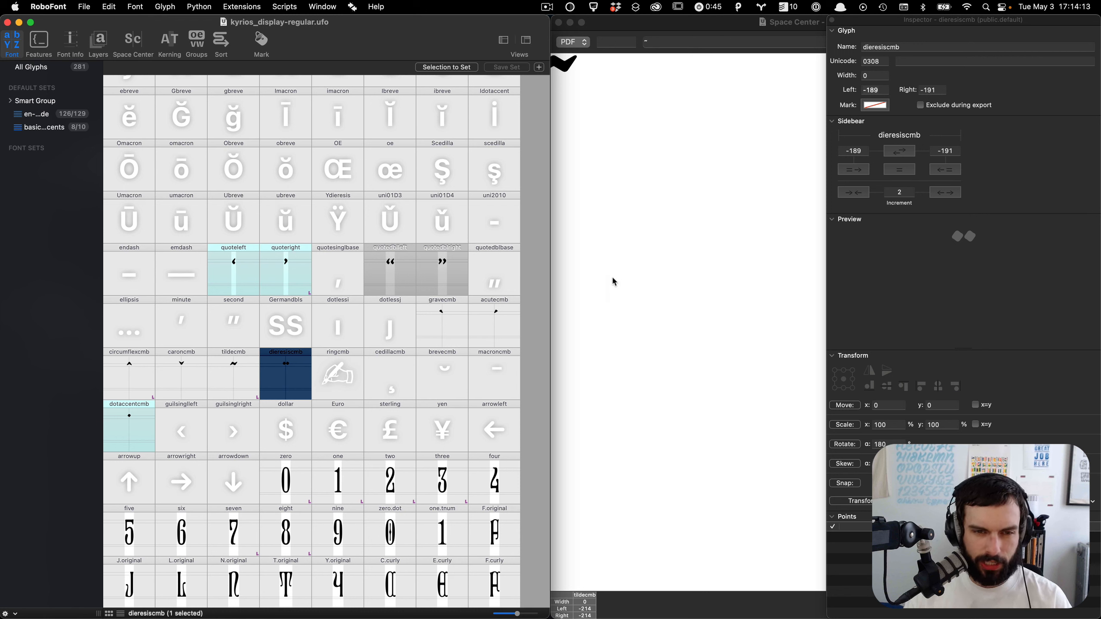
Step: Reopen dieresiscmb, widen the gap between its two dots slightly, then save and close the glyph
{"action": "left_click", "coordinate": [656, 268]}
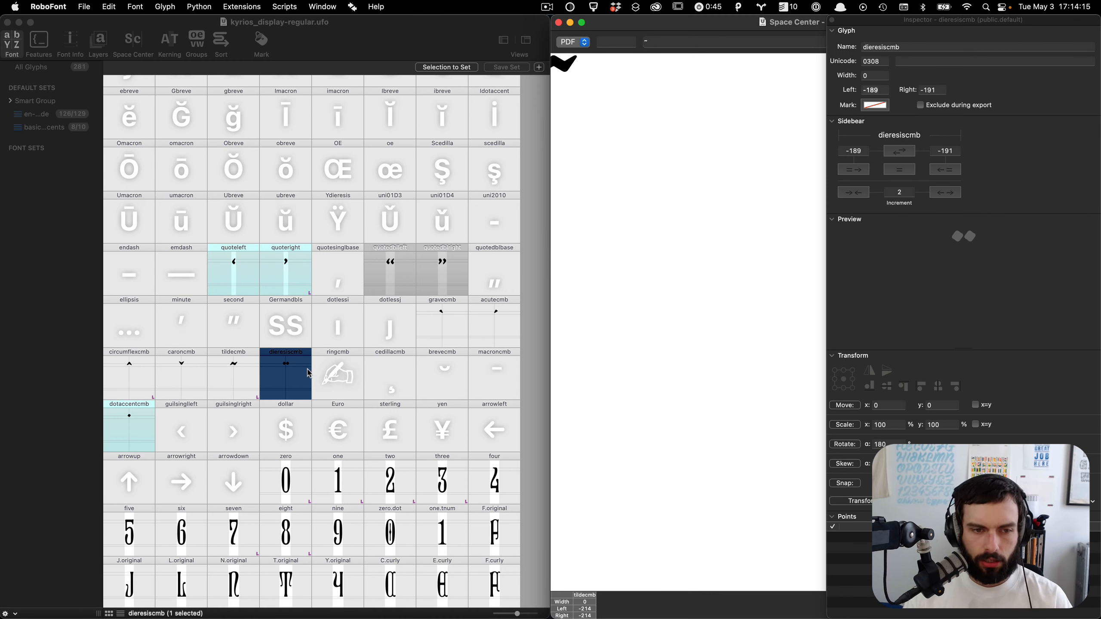
{"action": "double_click", "coordinate": [307, 374]}
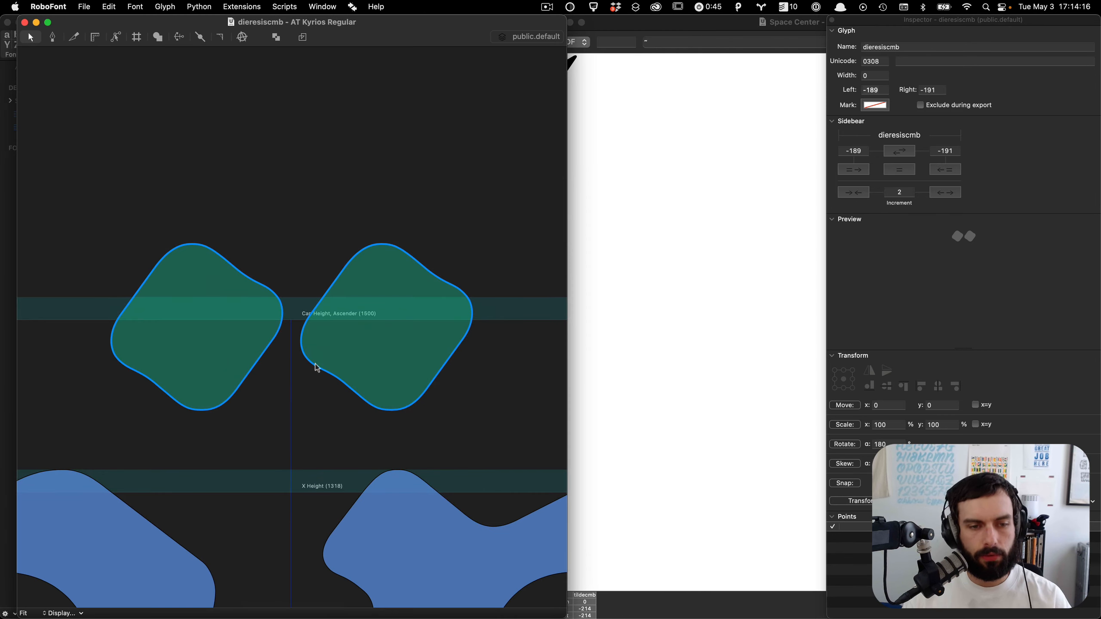
{"action": "left_click", "coordinate": [332, 442]}
{"action": "left_click", "coordinate": [391, 365]}
{"action": "key", "text": "shift+Right"}
{"action": "key", "text": "shift+Right"}
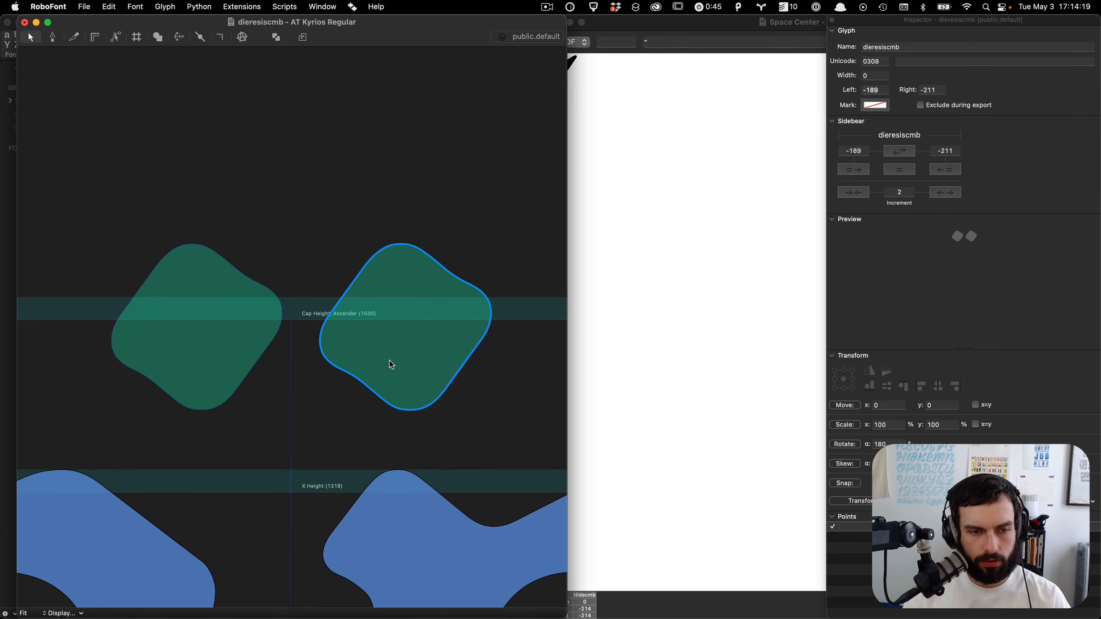
{"action": "left_click", "coordinate": [230, 336]}
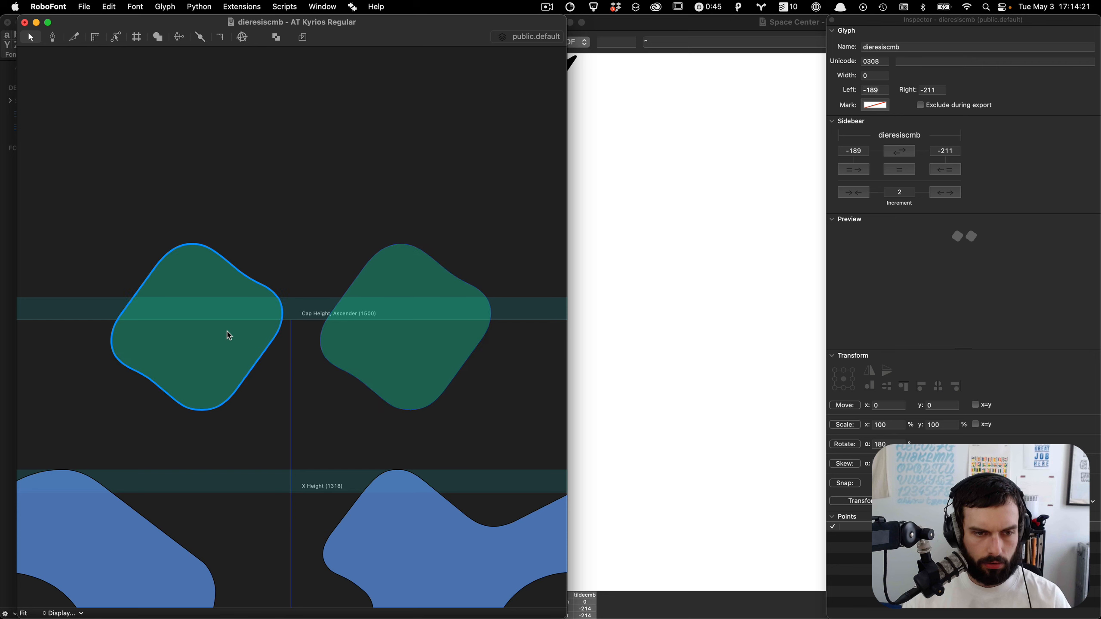
{"action": "key", "text": "shift+Left"}
{"action": "left_click", "coordinate": [338, 342], "text": "shift"}
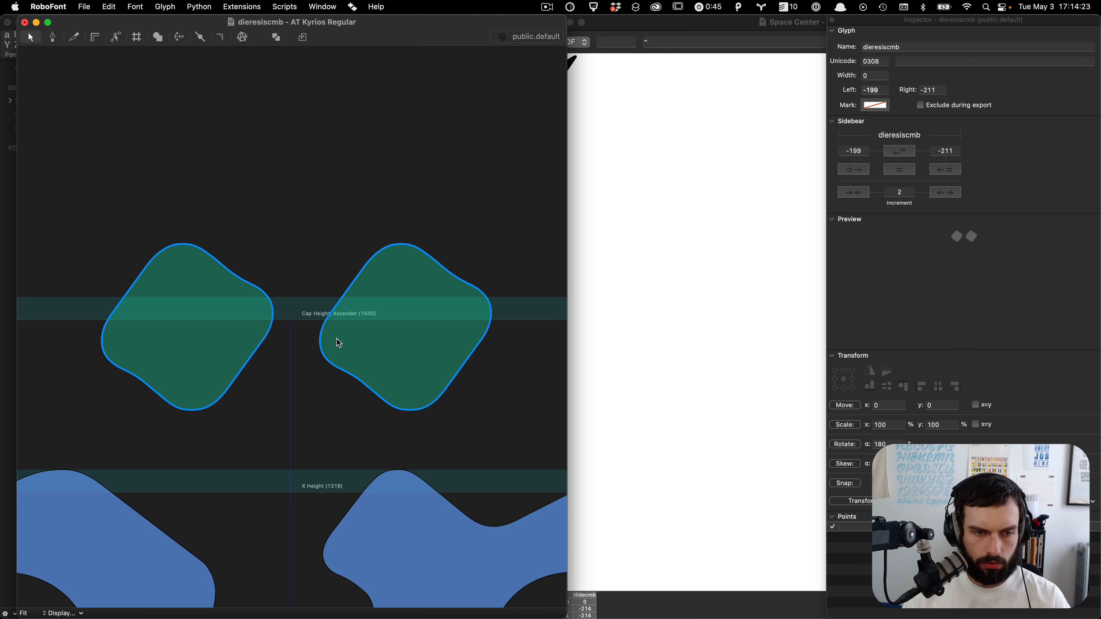
{"action": "key", "text": "shift+Left"}
{"action": "left_click", "coordinate": [326, 401]}
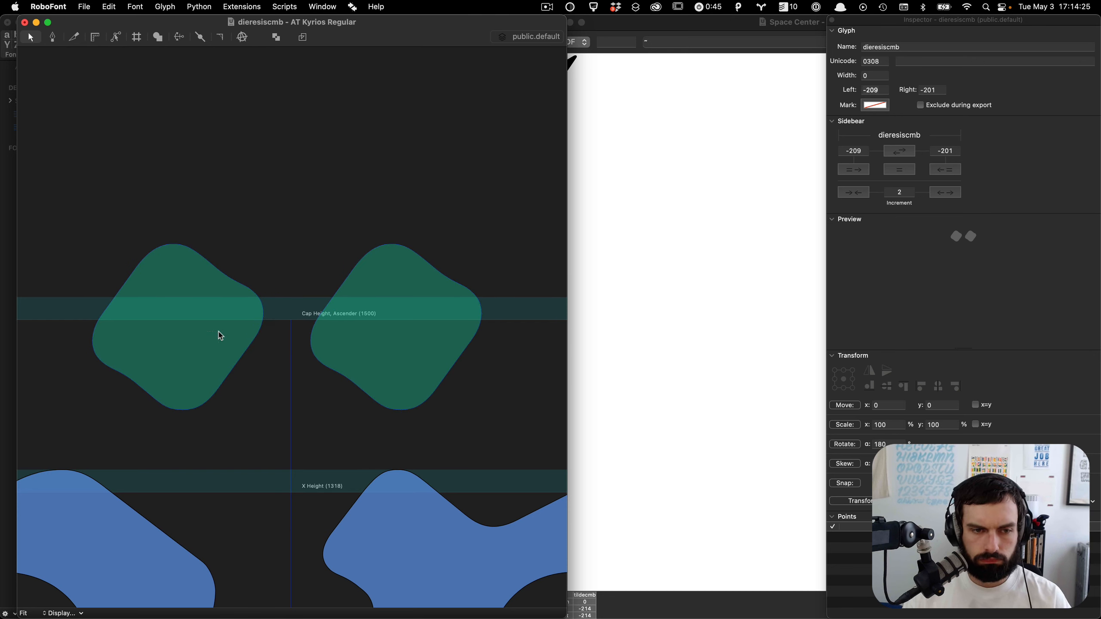
{"action": "left_click", "coordinate": [196, 326]}
{"action": "key", "text": "shift+Right"}
{"action": "key", "text": "super+s"}
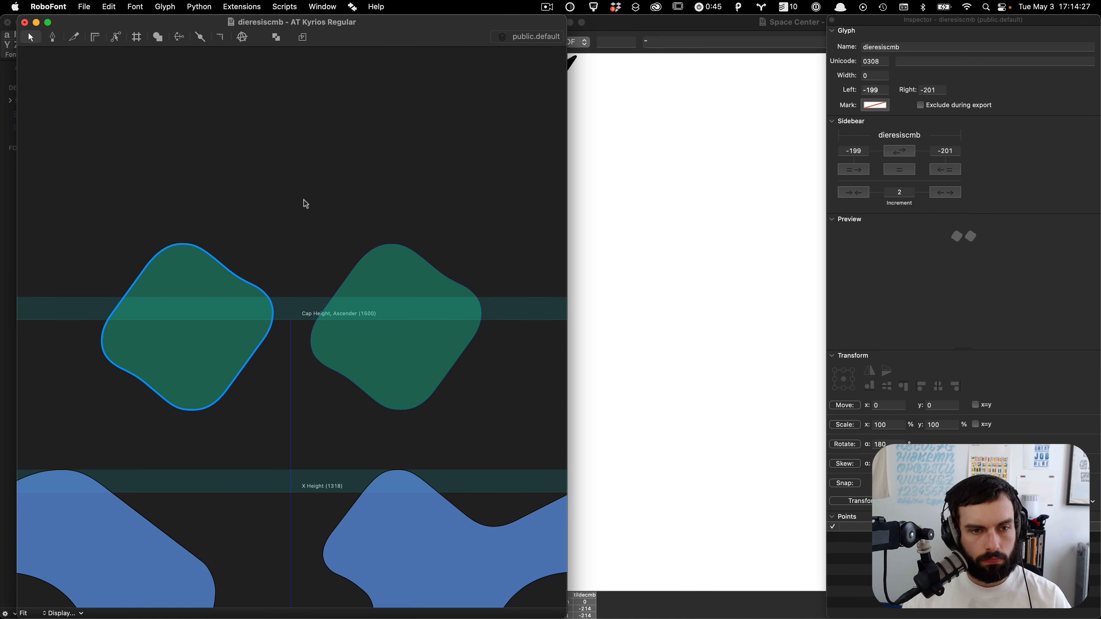
{"action": "key", "text": "super+w"}
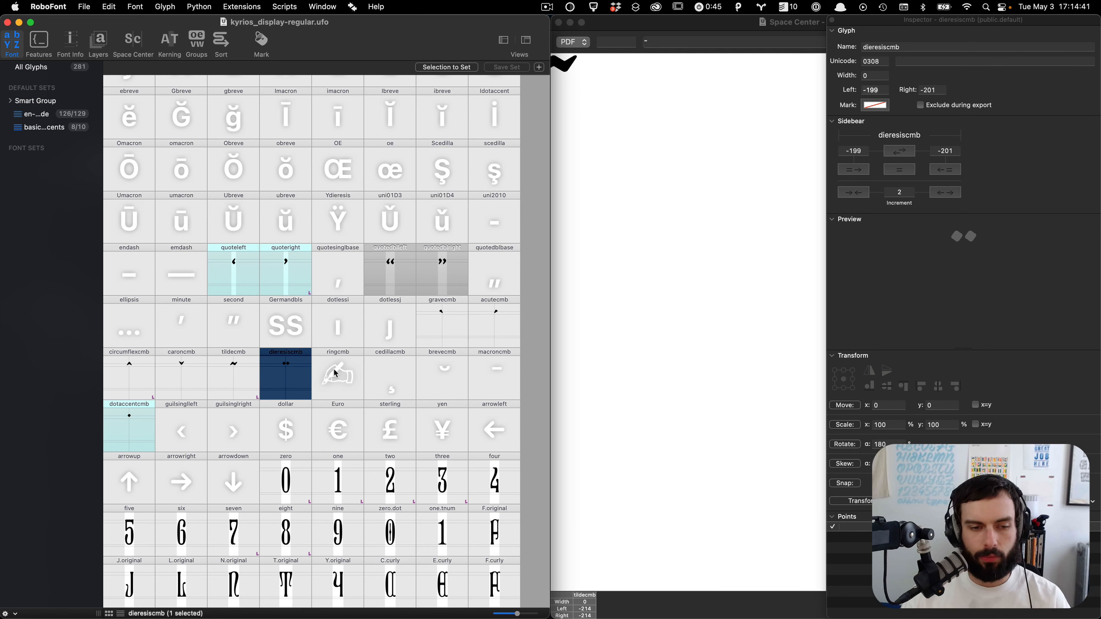
{"action": "scroll", "coordinate": [335, 373], "scroll_direction": "down", "scroll_amount": 3}
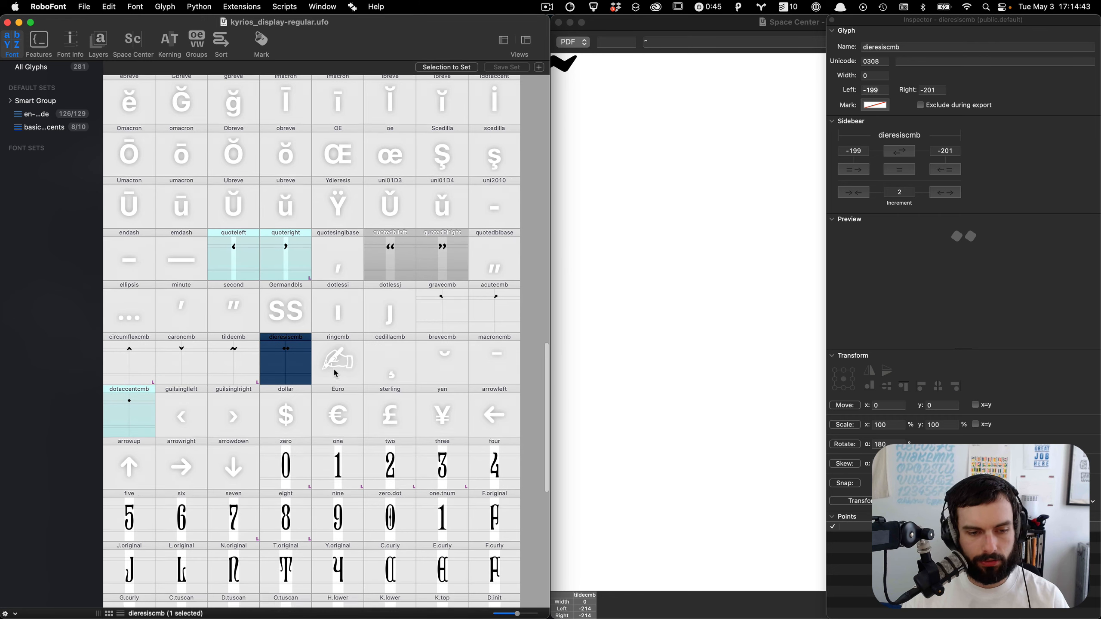
{"action": "scroll", "coordinate": [336, 373], "scroll_direction": "up", "scroll_amount": 1}
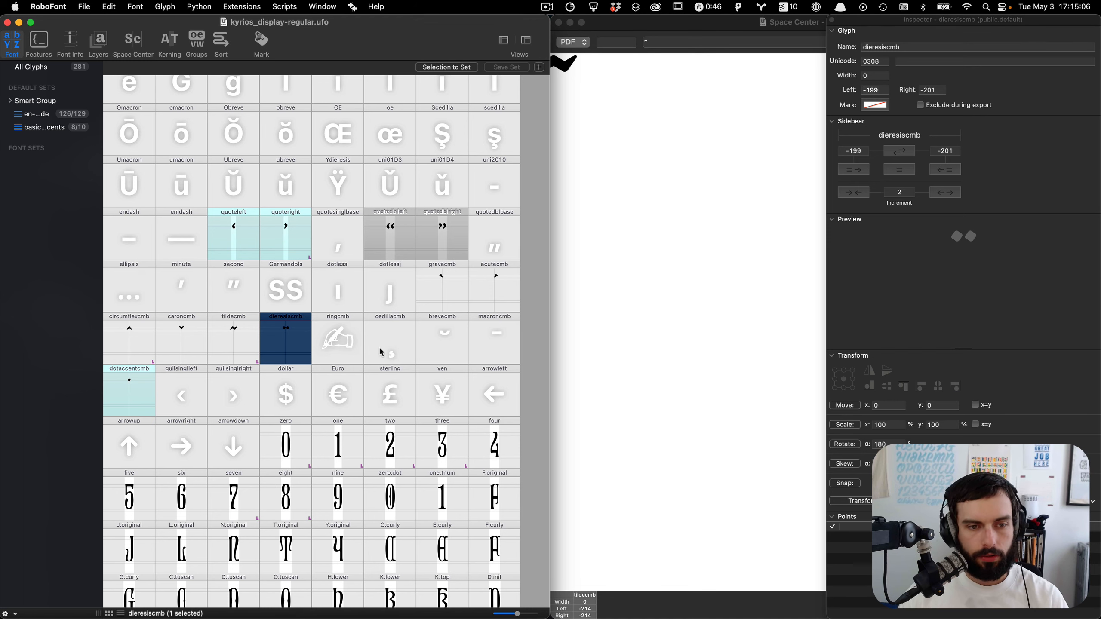
Step: Open gravecmb from the font overview and copy its top anchor
{"action": "left_click", "coordinate": [446, 295]}
{"action": "double_click", "coordinate": [447, 295]}
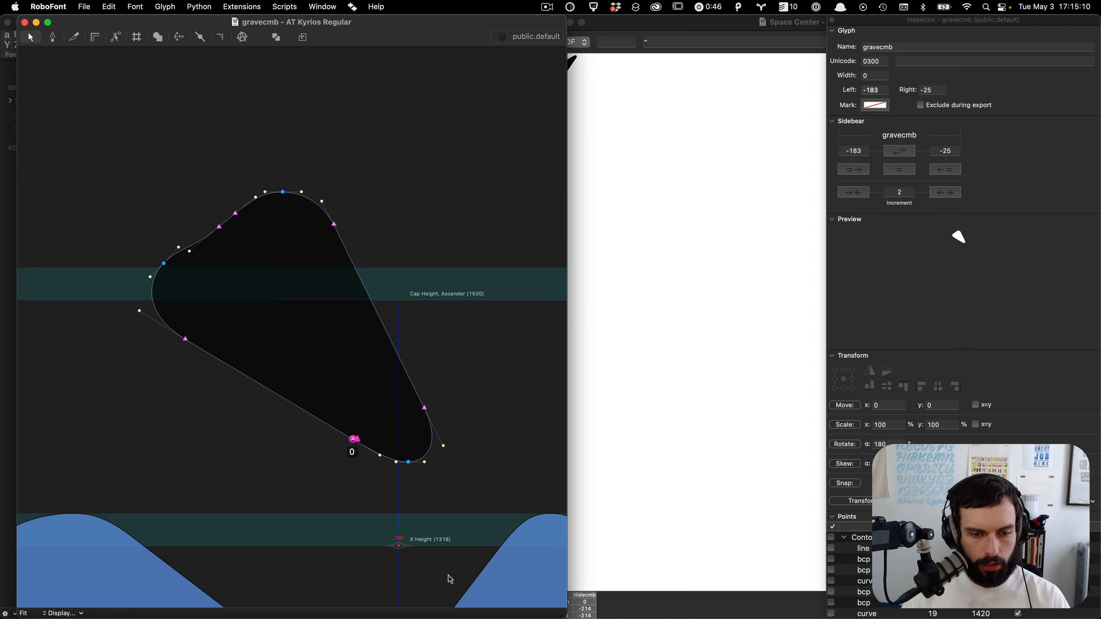
{"action": "left_click", "coordinate": [400, 548]}
{"action": "key", "text": "super+c"}
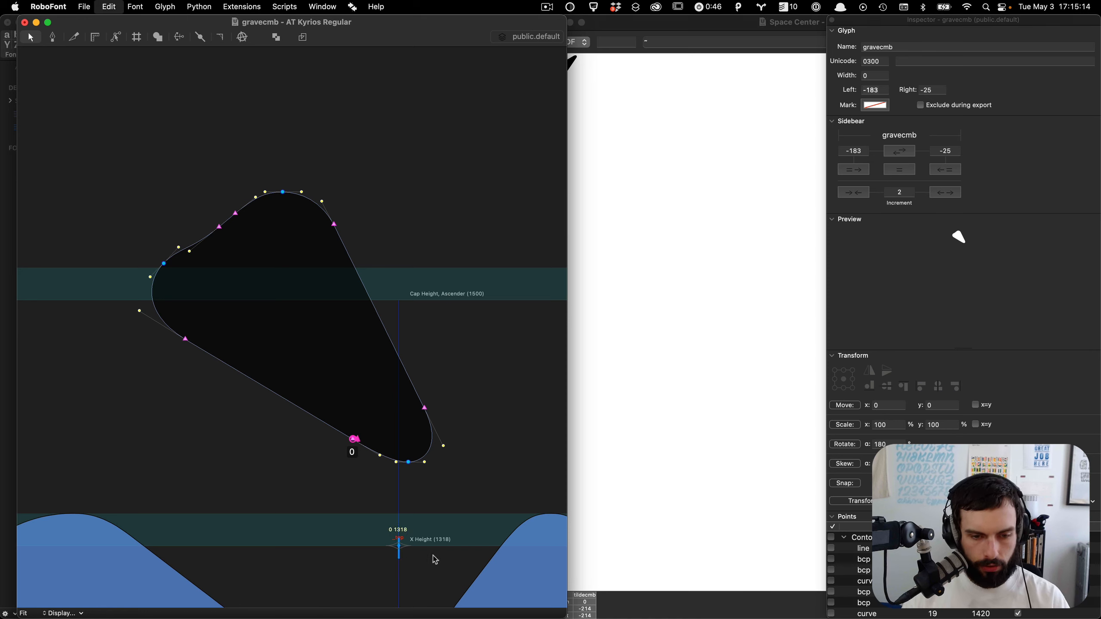
Step: Step to tildecmb, move its top anchor onto the origin at 0, 1318, and copy it
{"action": "key", "text": "period"}
{"action": "key", "text": "period"}
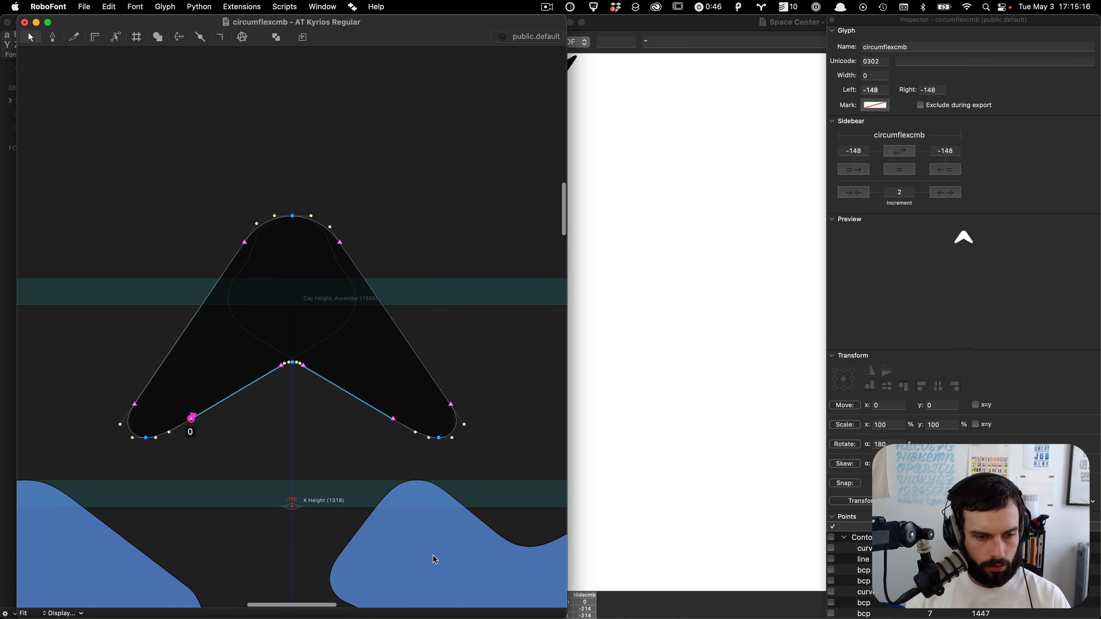
{"action": "key", "text": "period"}
{"action": "key", "text": "period"}
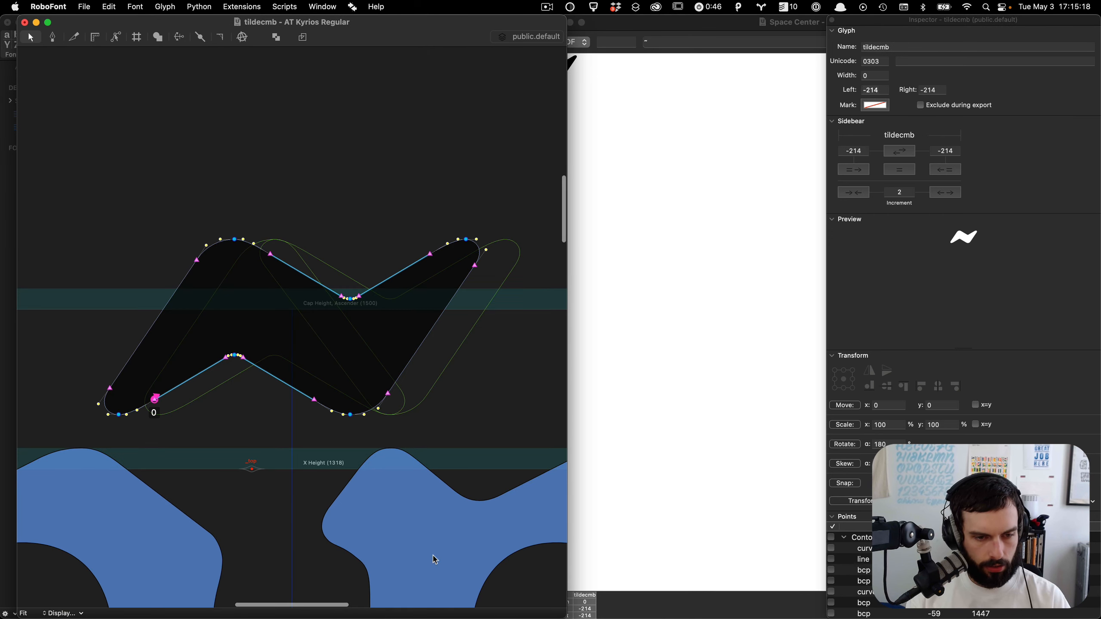
{"action": "left_click", "coordinate": [253, 469]}
{"action": "left_click_drag", "start_coordinate": [255, 470], "coordinate": [292, 470]}
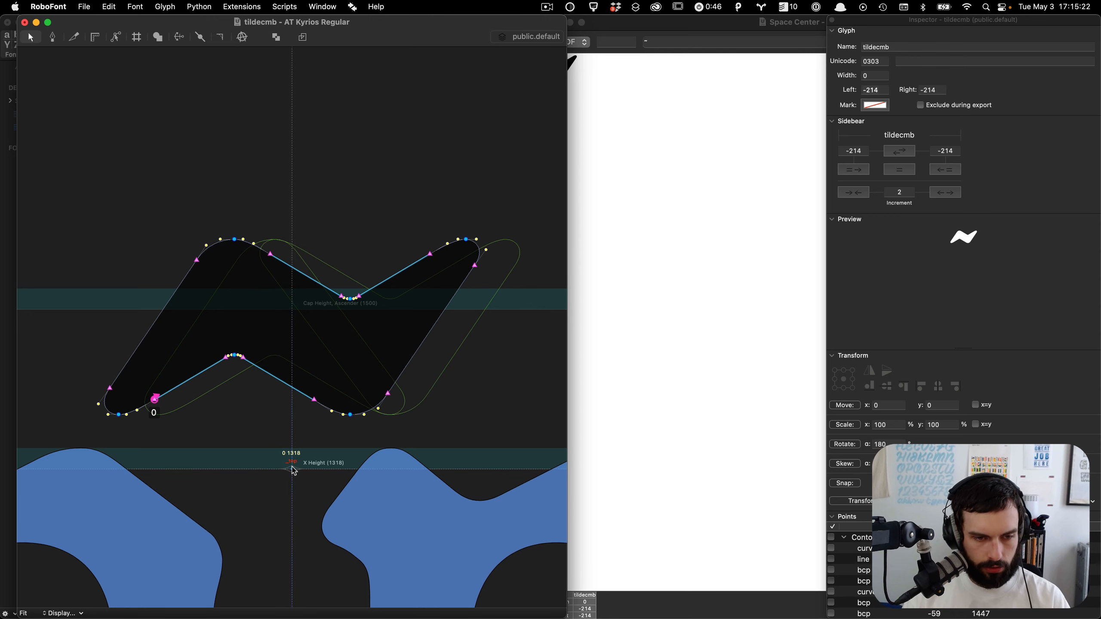
{"action": "key", "text": "super+c"}
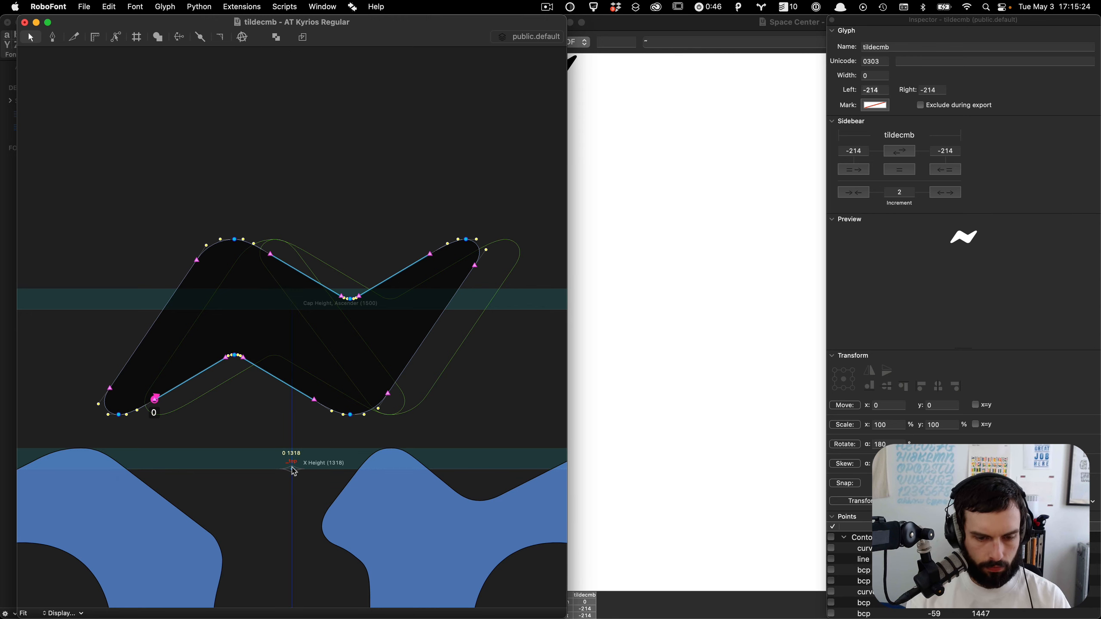
Step: Save and reopen ringcmb, then paste the top anchor copied from dieresiscmb into it
{"action": "key", "text": "bracketright"}
{"action": "key", "text": "bracketright"}
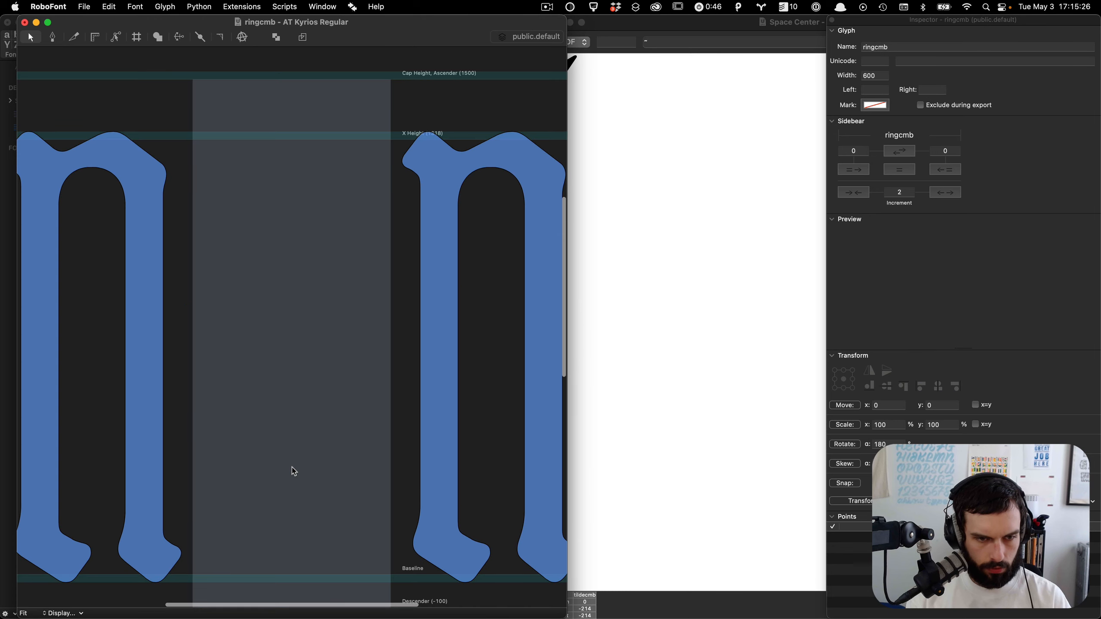
{"action": "key", "text": "super+s"}
{"action": "key", "text": "super+w"}
{"action": "scroll", "coordinate": [295, 471], "scroll_direction": "down", "scroll_amount": 3}
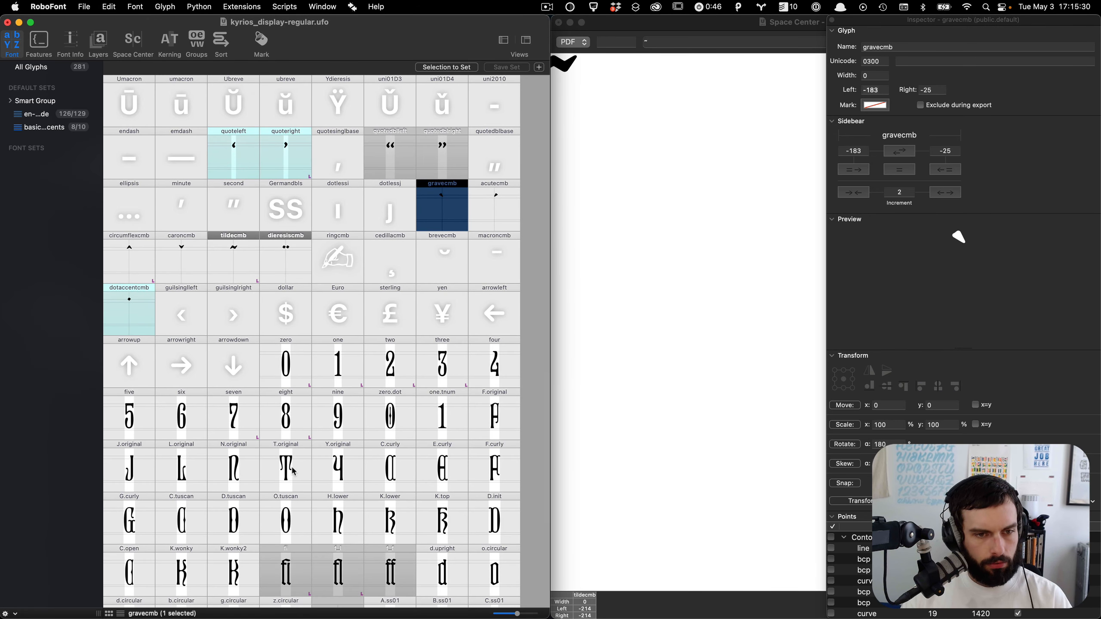
{"action": "double_click", "coordinate": [348, 258]}
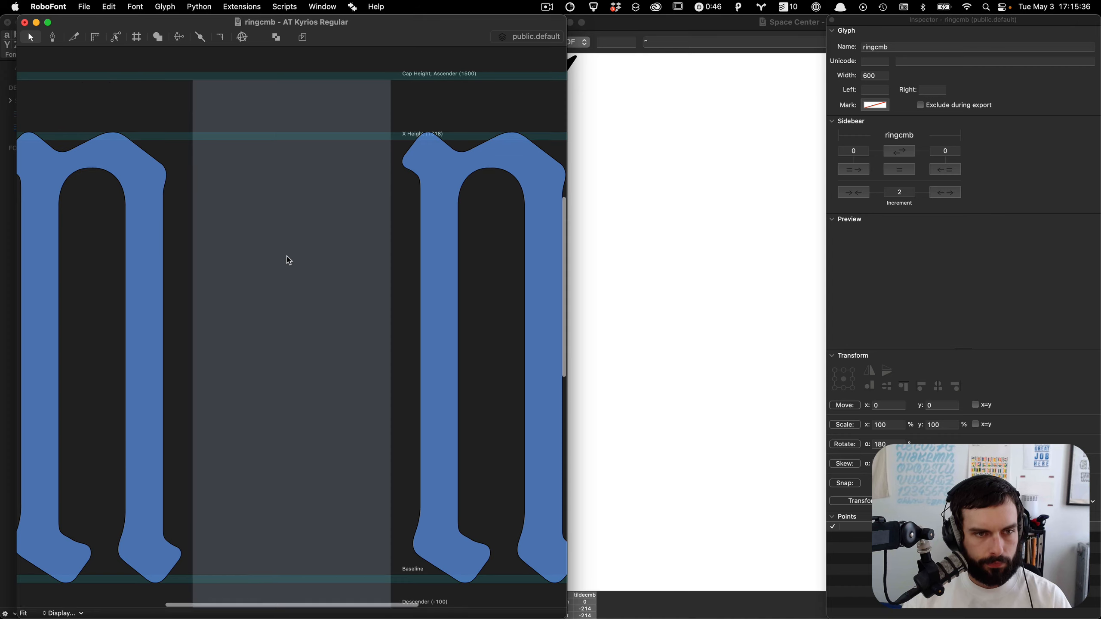
{"action": "scroll", "coordinate": [286, 255], "scroll_direction": "up", "scroll_amount": 5}
{"action": "key", "text": "super+shift+9"}
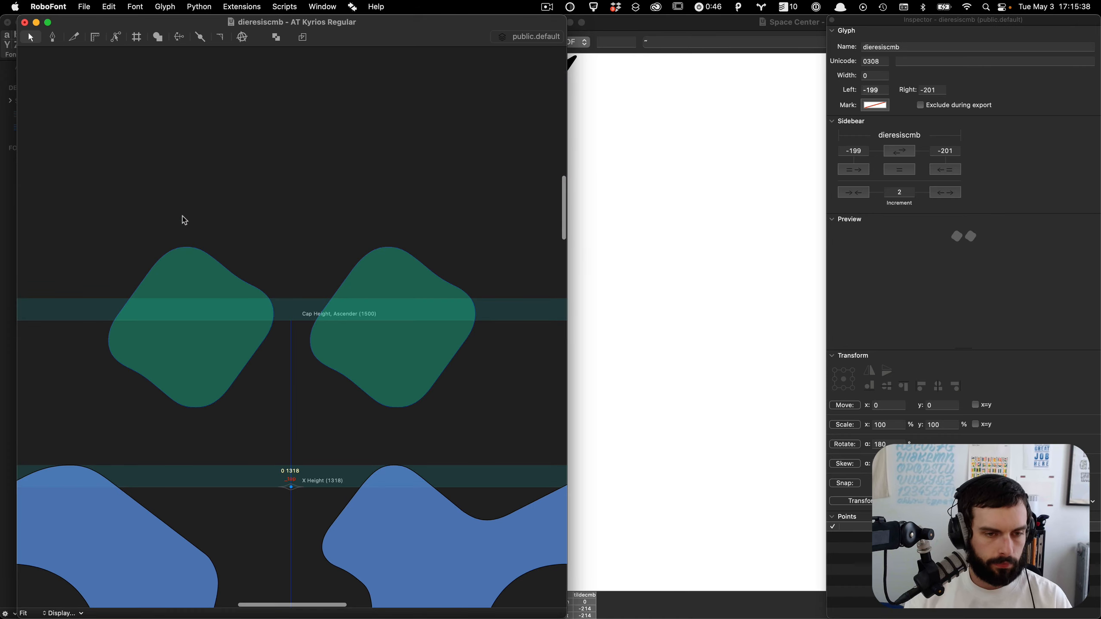
{"action": "key", "text": "super+c"}
{"action": "key", "text": "super+shift+0"}
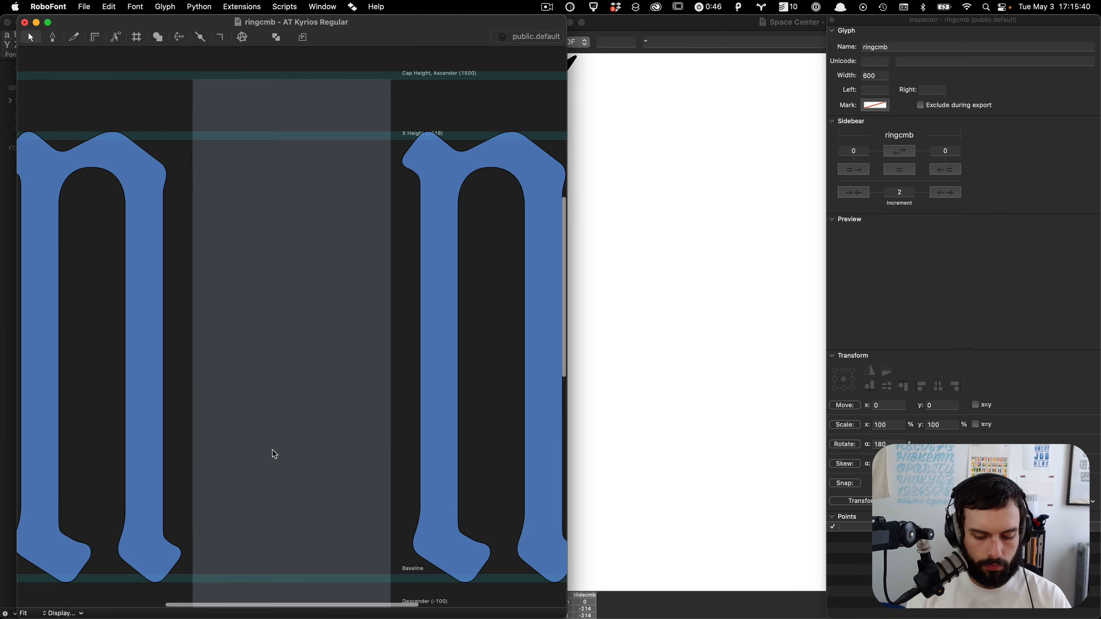
{"action": "key", "text": "super+v"}
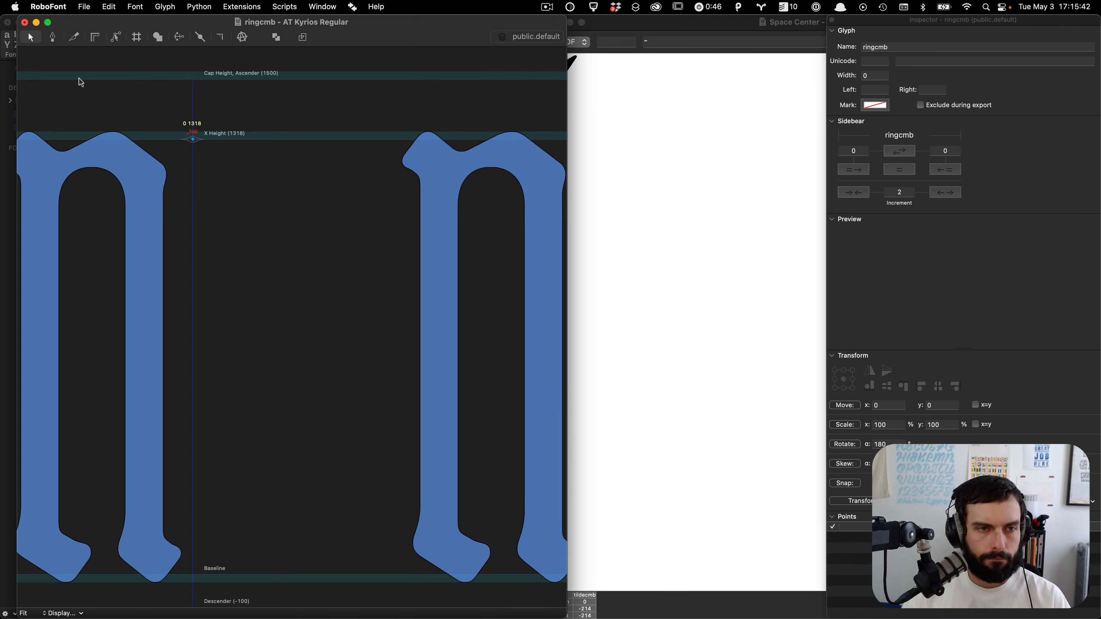
Step: Jump to the zero glyph, take its outlines, and paste them into ringcmb
{"action": "scroll", "coordinate": [79, 79], "scroll_direction": "up", "scroll_amount": 10}
{"action": "key", "text": "ctrl+alt+Left"}
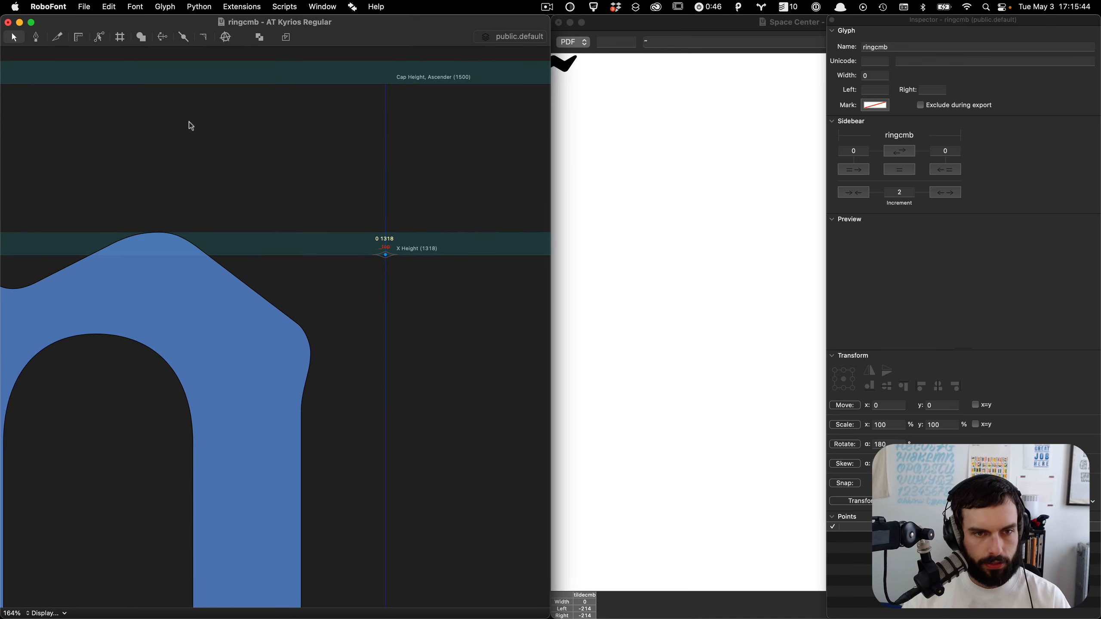
{"action": "scroll", "coordinate": [190, 122], "scroll_direction": "down", "scroll_amount": 5}
{"action": "scroll", "coordinate": [189, 122], "scroll_direction": "up", "scroll_amount": 4}
{"action": "scroll", "coordinate": [278, 119], "scroll_direction": "up", "scroll_amount": 3}
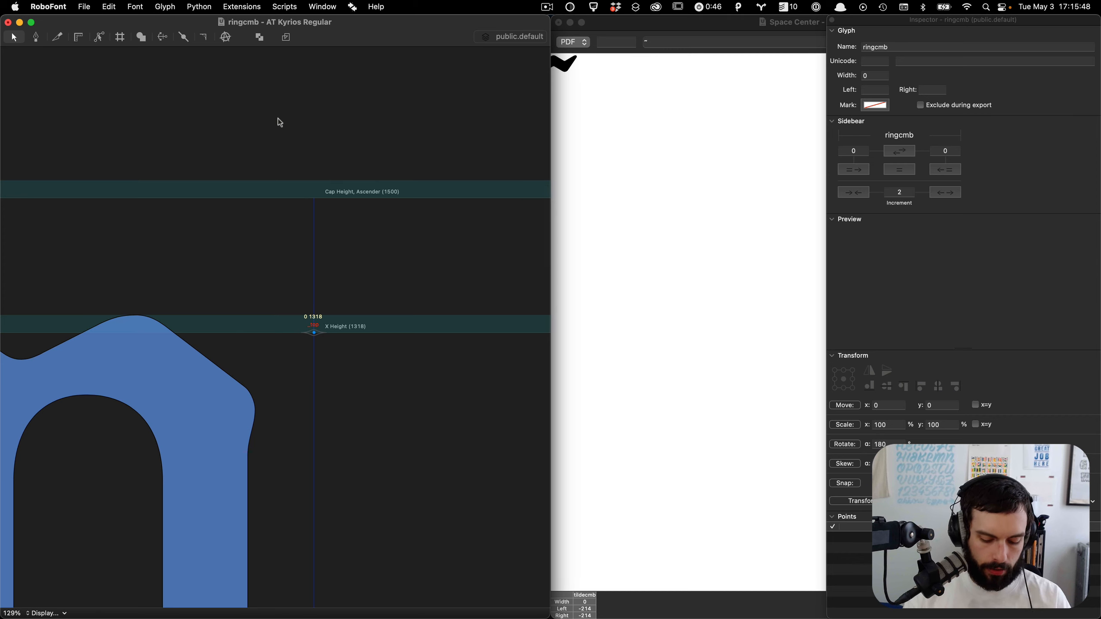
{"action": "key", "text": "super+j"}
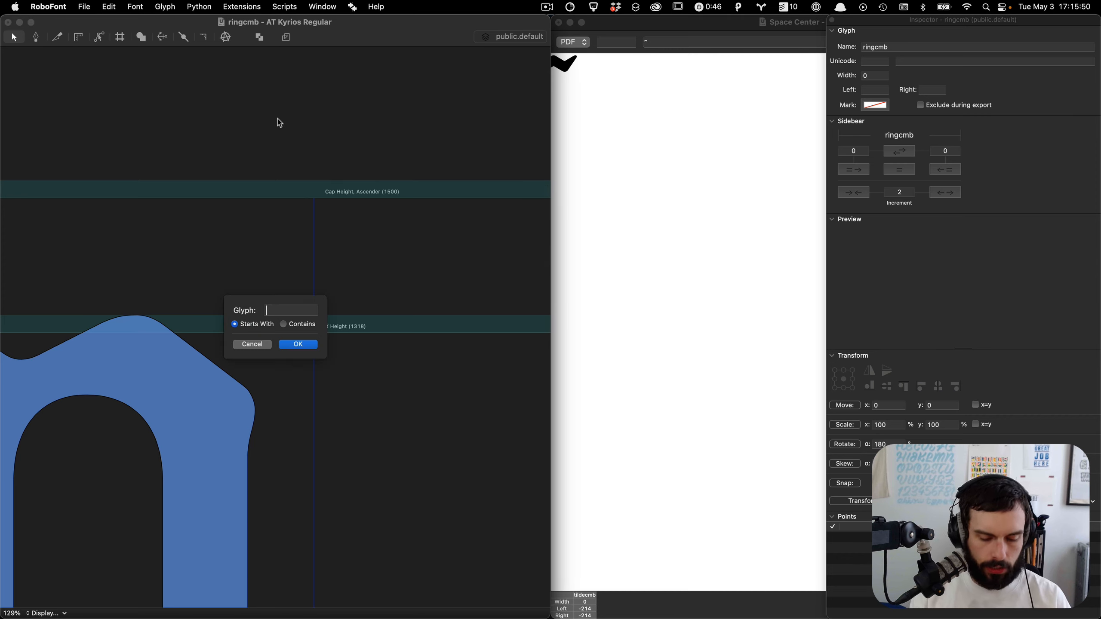
{"action": "type", "text": "zero"}
{"action": "key", "text": "Return"}
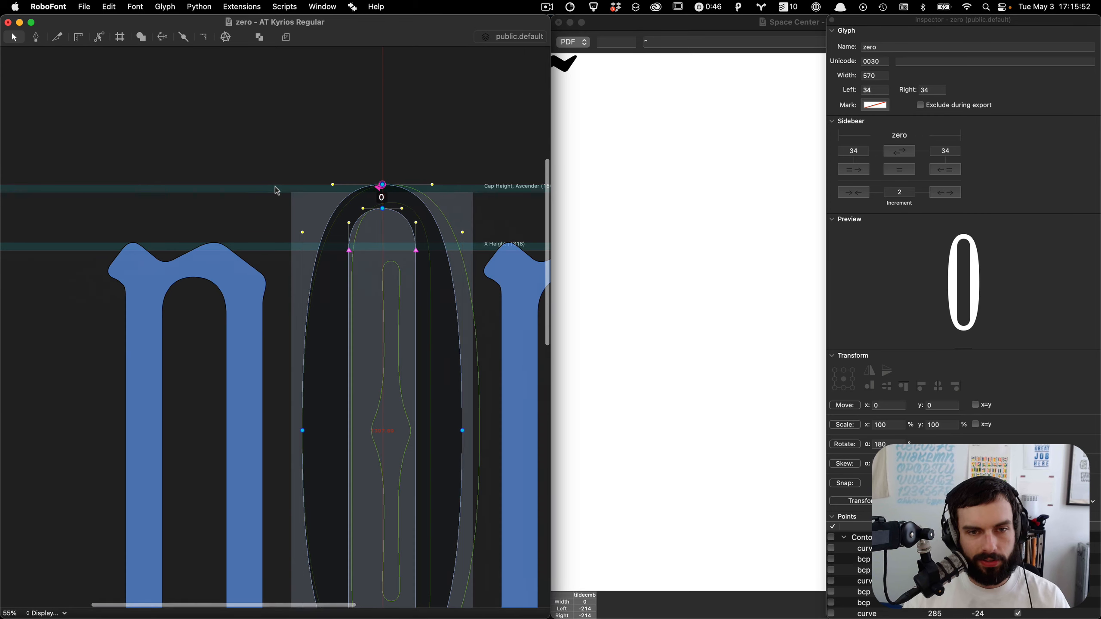
{"action": "key", "text": "super+a"}
{"action": "key", "text": "super+j"}
{"action": "type", "text": "ring"}
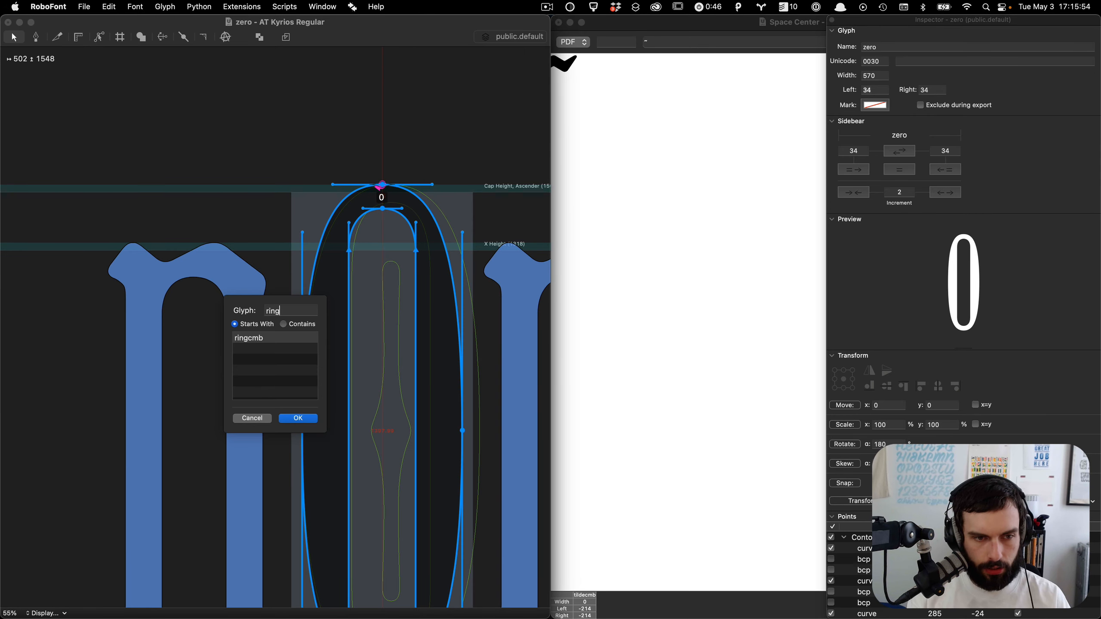
{"action": "key", "text": "Return"}
{"action": "key", "text": "super+v"}
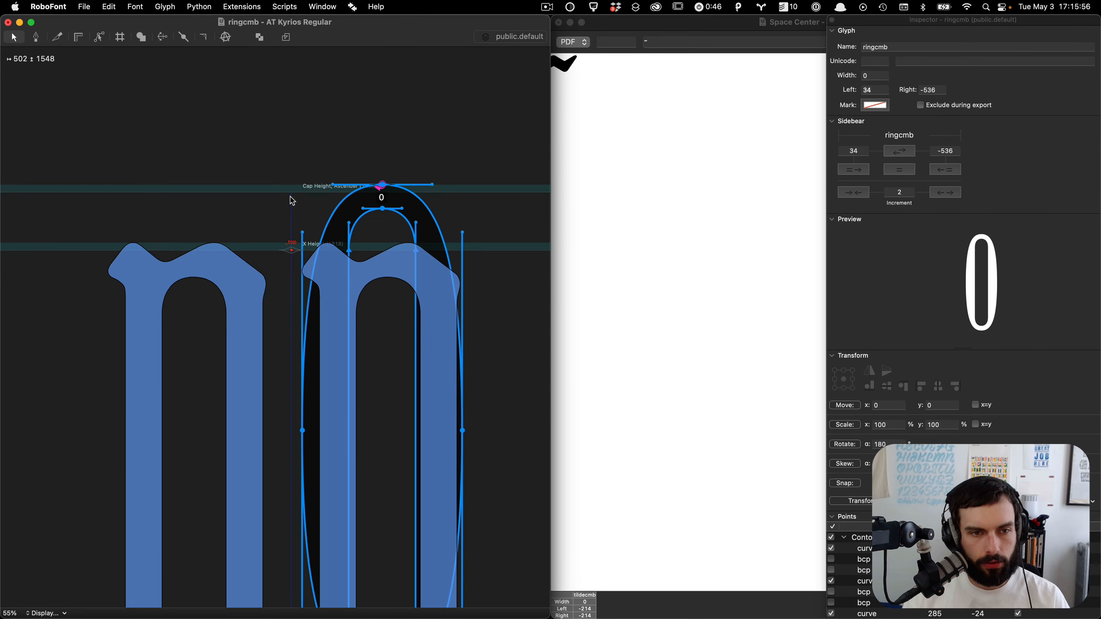
Step: Select the bottom points of the pasted zero and nudge them upward to shorten the ring
{"action": "key", "text": "super+minus"}
{"action": "left_click", "coordinate": [405, 451]}
{"action": "left_click_drag", "start_coordinate": [420, 515], "coordinate": [197, 377]}
{"action": "key", "text": "super+5"}
{"action": "key", "text": "shift+Up"}
{"action": "key", "text": "shift+Up"}
{"action": "key", "text": "shift+Up"}
{"action": "key", "text": "shift+Up"}
{"action": "key", "text": "shift+Up"}
{"action": "key", "text": "shift+Up"}
{"action": "key", "text": "shift+Up"}
{"action": "key", "text": "shift+Up"}
{"action": "key", "text": "shift+Up"}
{"action": "key", "text": "shift+Up"}
{"action": "key", "text": "shift+Up"}
{"action": "key", "text": "shift+Up"}
{"action": "key", "text": "shift+Up"}
{"action": "key", "text": "shift+Up"}
{"action": "key", "text": "shift+Up"}
{"action": "key", "text": "shift+Up"}
{"action": "key", "text": "shift+Up"}
{"action": "key", "text": "shift+Up"}
{"action": "key", "text": "shift+Up"}
{"action": "key", "text": "shift+Up"}
{"action": "key", "text": "shift+Up"}
{"action": "key", "text": "shift+Up"}
{"action": "key", "text": "shift+Up"}
{"action": "key", "text": "shift+Up"}
{"action": "key", "text": "shift+Up"}
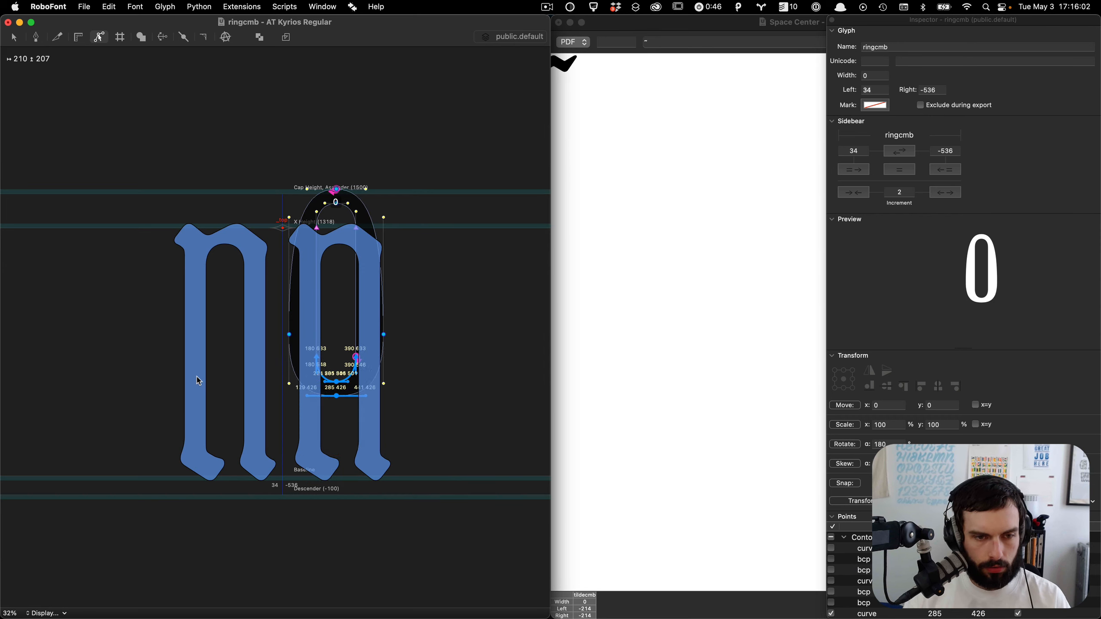
Step: Select the ring's side points and nudge them upward
{"action": "left_click_drag", "start_coordinate": [437, 427], "coordinate": [251, 327]}
{"action": "key", "text": "shift+Up"}
{"action": "key", "text": "shift+Up"}
{"action": "key", "text": "shift+Up"}
{"action": "key", "text": "shift+Up"}
{"action": "key", "text": "shift+Up"}
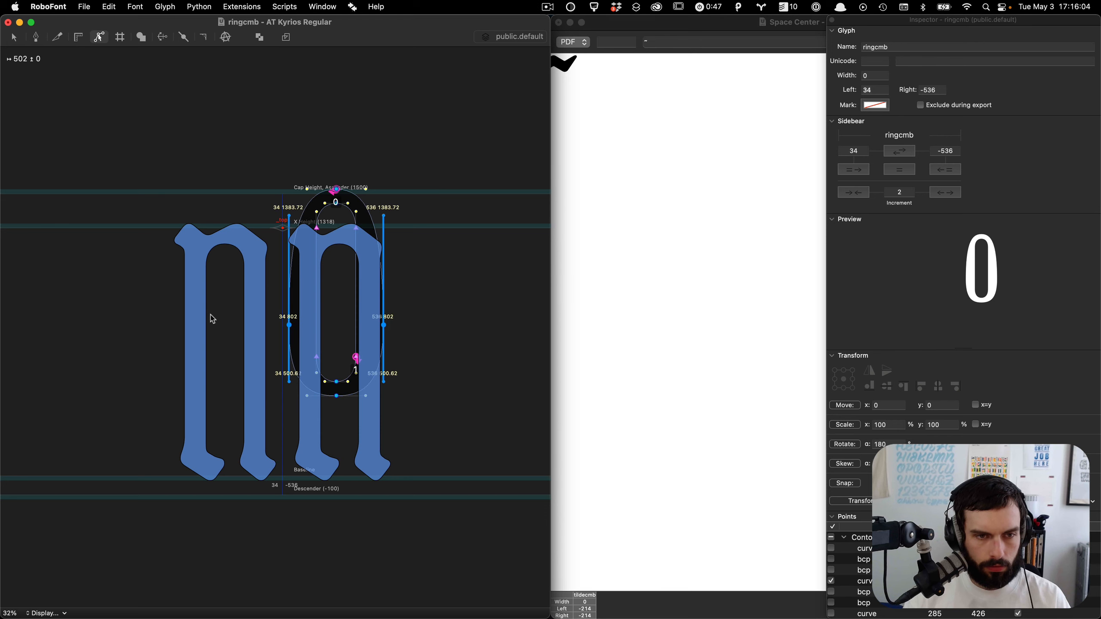
{"action": "key", "text": "shift+Up"}
{"action": "key", "text": "shift+Up"}
{"action": "key", "text": "shift+Up"}
{"action": "key", "text": "shift+Up"}
{"action": "key", "text": "shift+Up"}
{"action": "key", "text": "shift+Up"}
{"action": "key", "text": "shift+Up"}
{"action": "key", "text": "shift+Up"}
{"action": "key", "text": "shift+Up"}
{"action": "key", "text": "shift+Up"}
{"action": "key", "text": "shift+Up"}
{"action": "key", "text": "shift+Up"}
{"action": "key", "text": "shift+Up"}
{"action": "key", "text": "shift+Up"}
{"action": "key", "text": "shift+Up"}
{"action": "key", "text": "shift+Up"}
{"action": "key", "text": "shift+Up"}
{"action": "key", "text": "shift+Up"}
{"action": "key", "text": "shift+Up"}
{"action": "key", "text": "shift+Up"}
Step: Reselect the ring's bottom points and nudge them further upward to close up the shape
{"action": "key", "text": "shift+Up"}
{"action": "key", "text": "shift+Up"}
{"action": "key", "text": "shift+Up"}
{"action": "key", "text": "shift+Up"}
{"action": "key", "text": "shift+Up"}
{"action": "key", "text": "shift+Up"}
{"action": "key", "text": "shift+Up"}
{"action": "key", "text": "shift+Up"}
{"action": "key", "text": "shift+Up"}
{"action": "key", "text": "shift+Up"}
{"action": "key", "text": "shift+Up"}
{"action": "key", "text": "shift+Up"}
{"action": "key", "text": "shift+Up"}
{"action": "key", "text": "shift+Up"}
{"action": "key", "text": "shift+Up"}
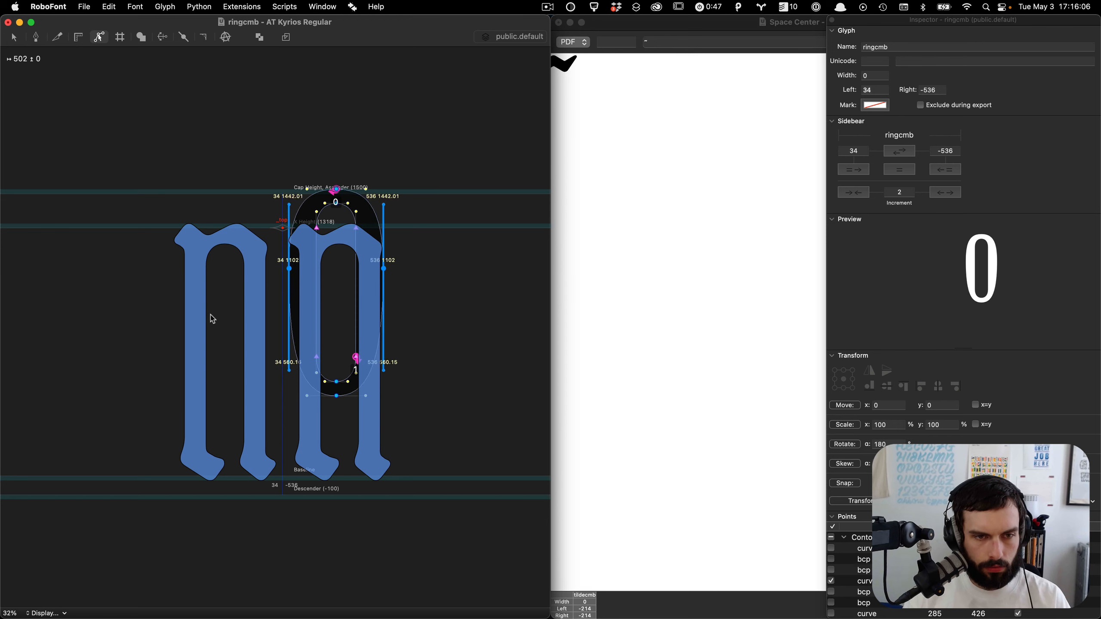
{"action": "left_click", "coordinate": [214, 324]}
{"action": "left_click_drag", "start_coordinate": [336, 455], "coordinate": [402, 522]}
{"action": "key", "text": "shift+Up"}
{"action": "key", "text": "shift+Up"}
{"action": "key", "text": "shift+Up"}
{"action": "key", "text": "shift+Up"}
{"action": "key", "text": "shift+Up"}
{"action": "key", "text": "shift+Up"}
{"action": "key", "text": "shift+Up"}
{"action": "key", "text": "shift+Up"}
{"action": "key", "text": "shift+Up"}
{"action": "key", "text": "shift+Up"}
{"action": "key", "text": "shift+Up"}
{"action": "key", "text": "shift+Up"}
{"action": "key", "text": "shift+Up"}
{"action": "key", "text": "shift+Up"}
{"action": "key", "text": "shift+Up"}
{"action": "key", "text": "shift+Up"}
{"action": "key", "text": "shift+Up"}
{"action": "key", "text": "shift+Up"}
{"action": "key", "text": "shift+Up"}
{"action": "key", "text": "shift+Up"}
{"action": "key", "text": "shift+Up"}
{"action": "key", "text": "shift+Up"}
{"action": "key", "text": "shift+Up"}
{"action": "key", "text": "shift+Up"}
{"action": "key", "text": "shift+Up"}
{"action": "key", "text": "shift+Up"}
{"action": "key", "text": "shift+Up"}
{"action": "key", "text": "shift+Up"}
{"action": "key", "text": "shift+Up"}
{"action": "key", "text": "shift+Up"}
{"action": "key", "text": "shift+Up"}
{"action": "key", "text": "shift+Up"}
{"action": "key", "text": "shift+Up"}
{"action": "key", "text": "shift+Up"}
{"action": "key", "text": "shift+Up"}
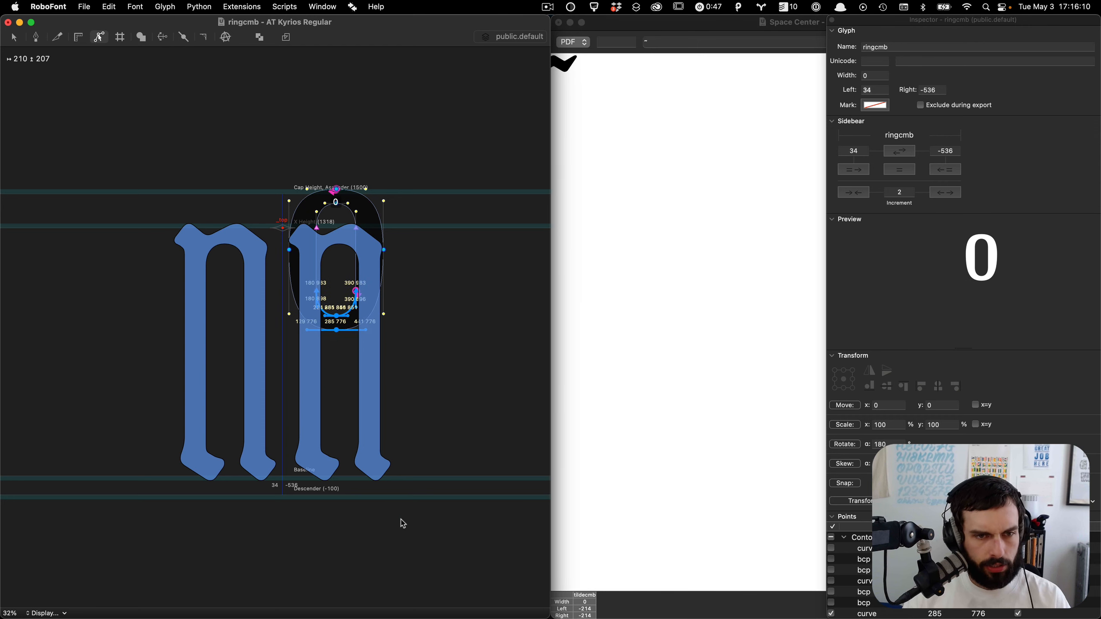
{"action": "key", "text": "shift+Up"}
{"action": "key", "text": "shift+Up"}
{"action": "key", "text": "shift+Up"}
{"action": "key", "text": "shift+Up"}
{"action": "key", "text": "shift+Up"}
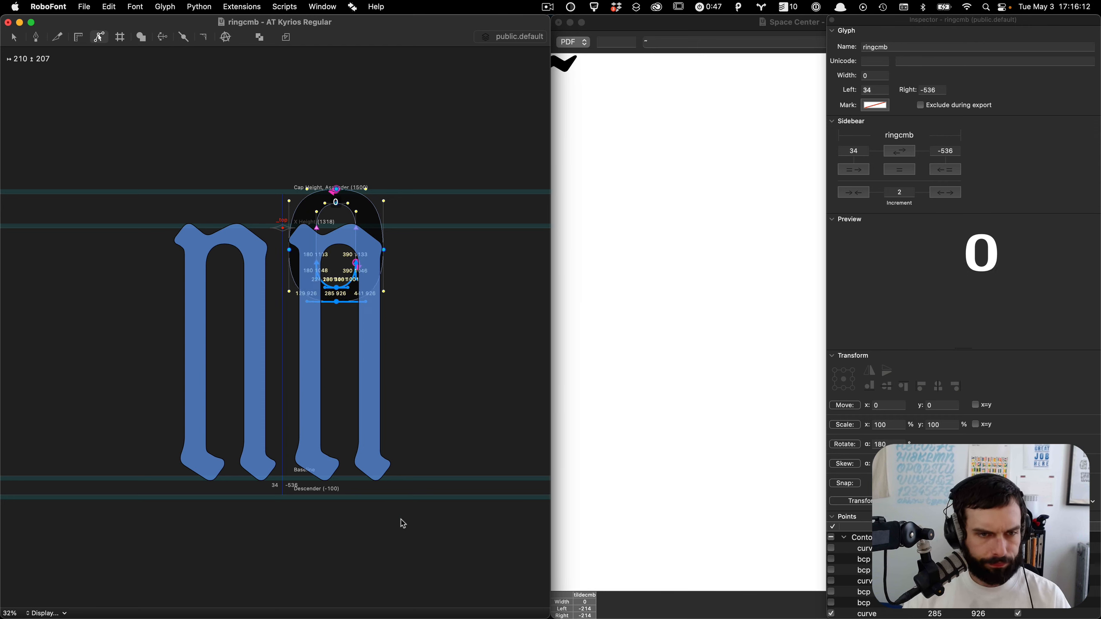
{"action": "scroll", "coordinate": [260, 358], "scroll_direction": "up", "scroll_amount": 5}
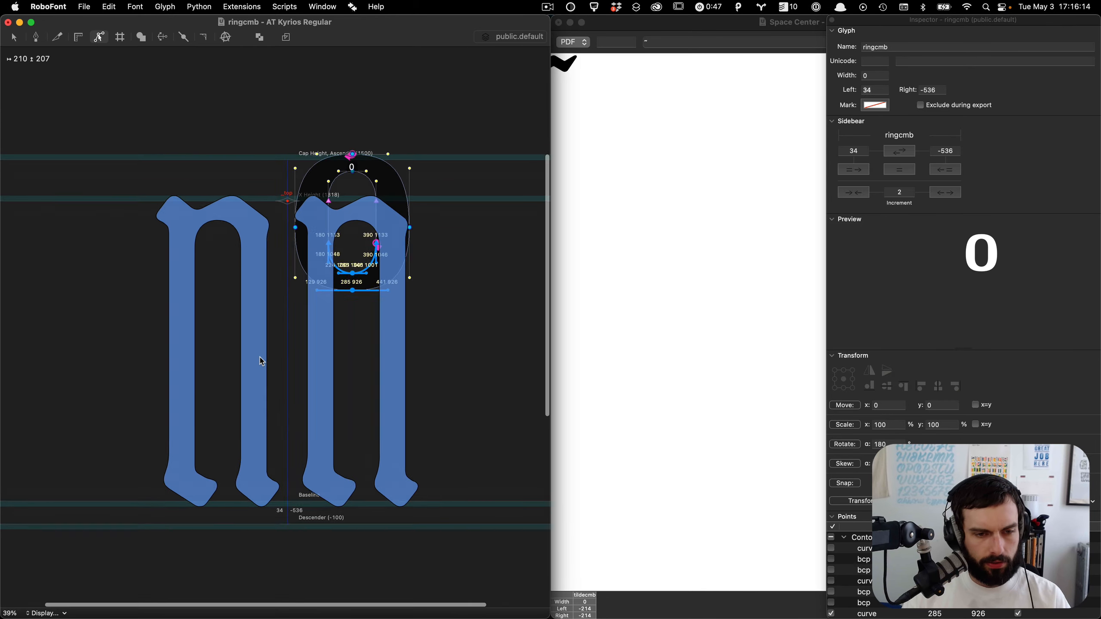
{"action": "key", "text": "ctrl+Up"}
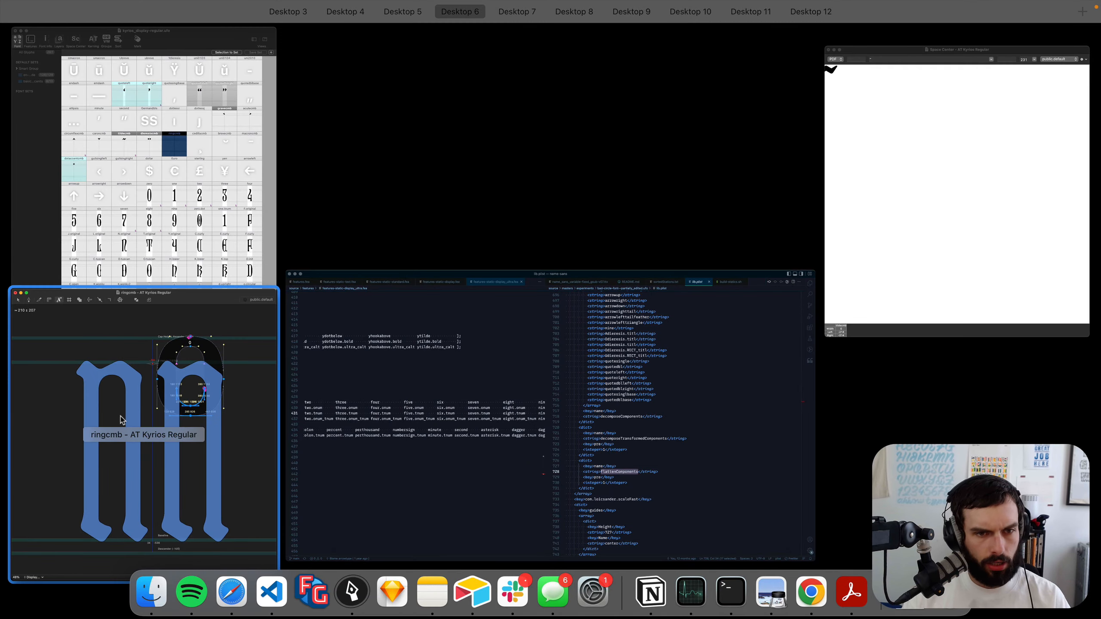
{"action": "left_click", "coordinate": [123, 419]}
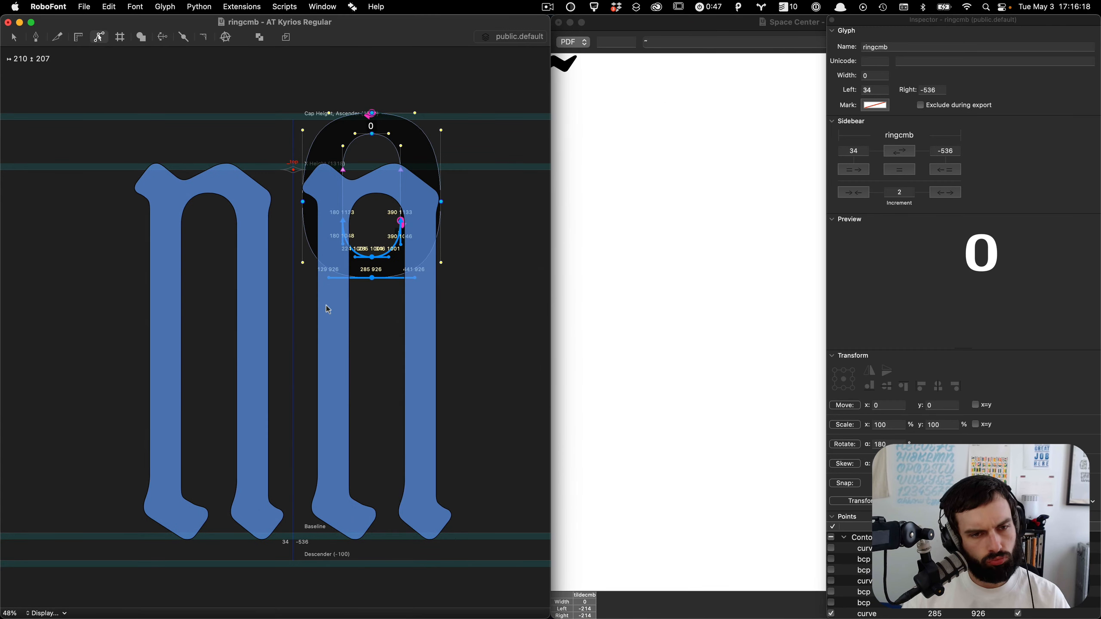
{"action": "left_click", "coordinate": [331, 344]}
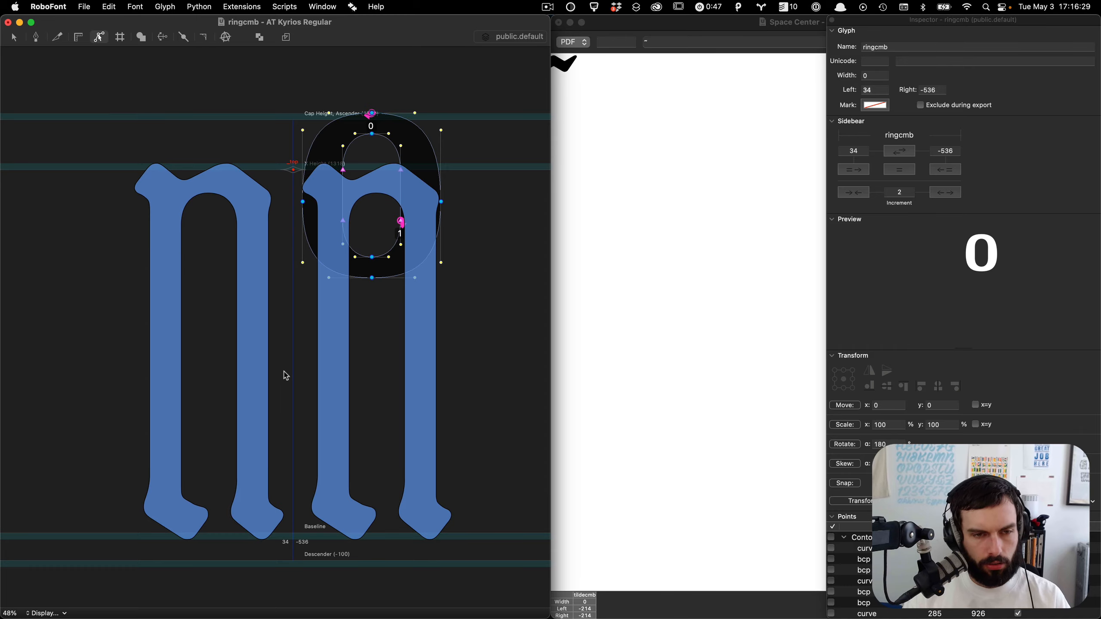
{"action": "key", "text": "ctrl+Up"}
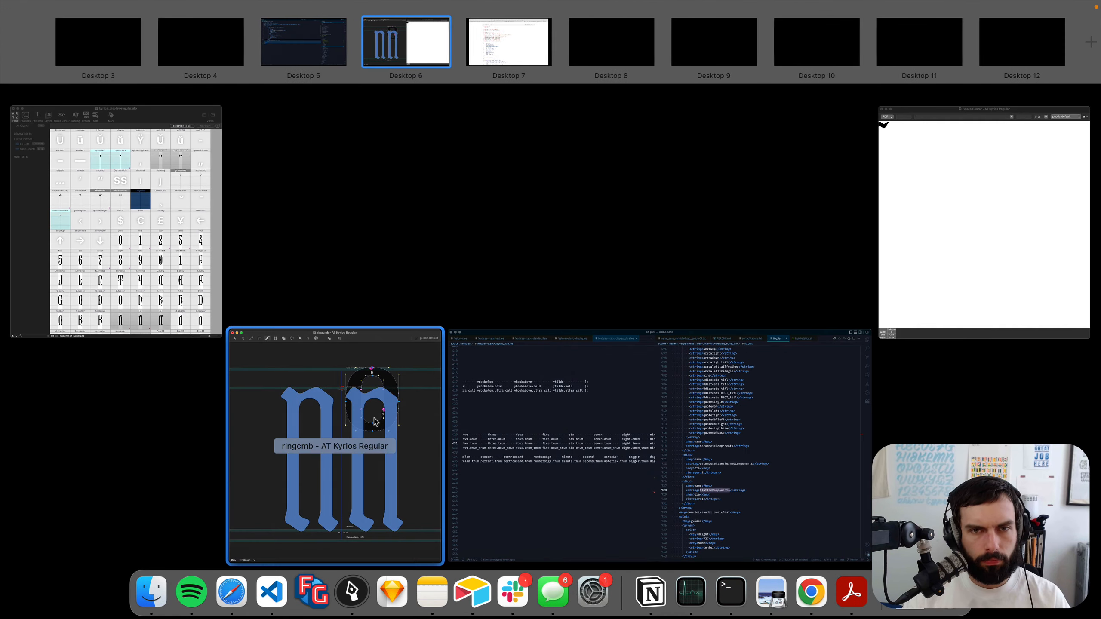
{"action": "left_click", "coordinate": [360, 453]}
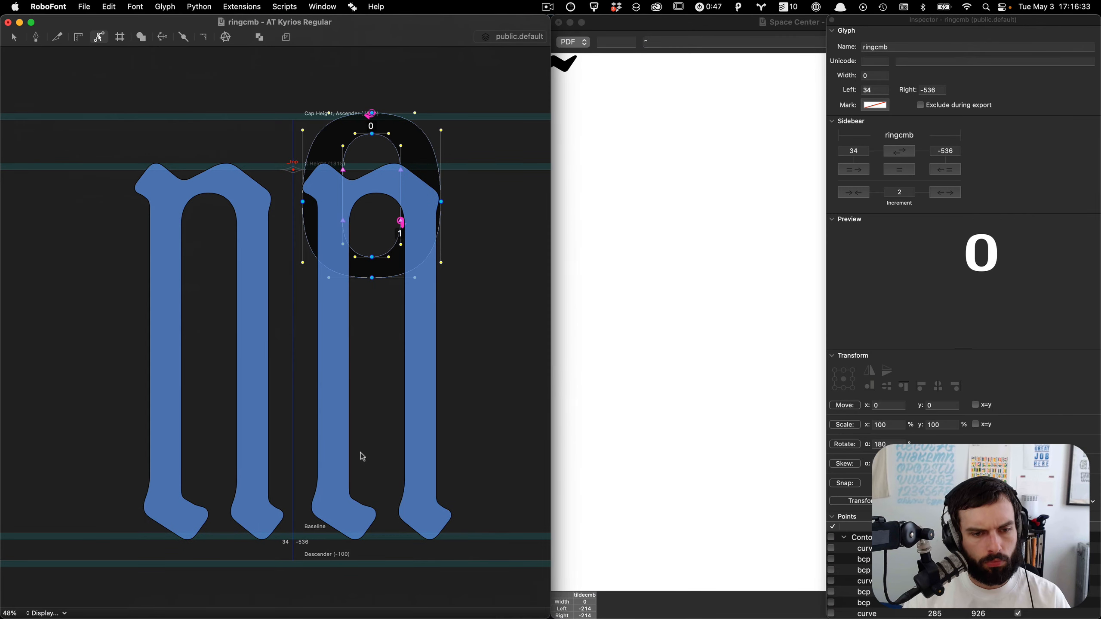
{"action": "left_click", "coordinate": [222, 4]}
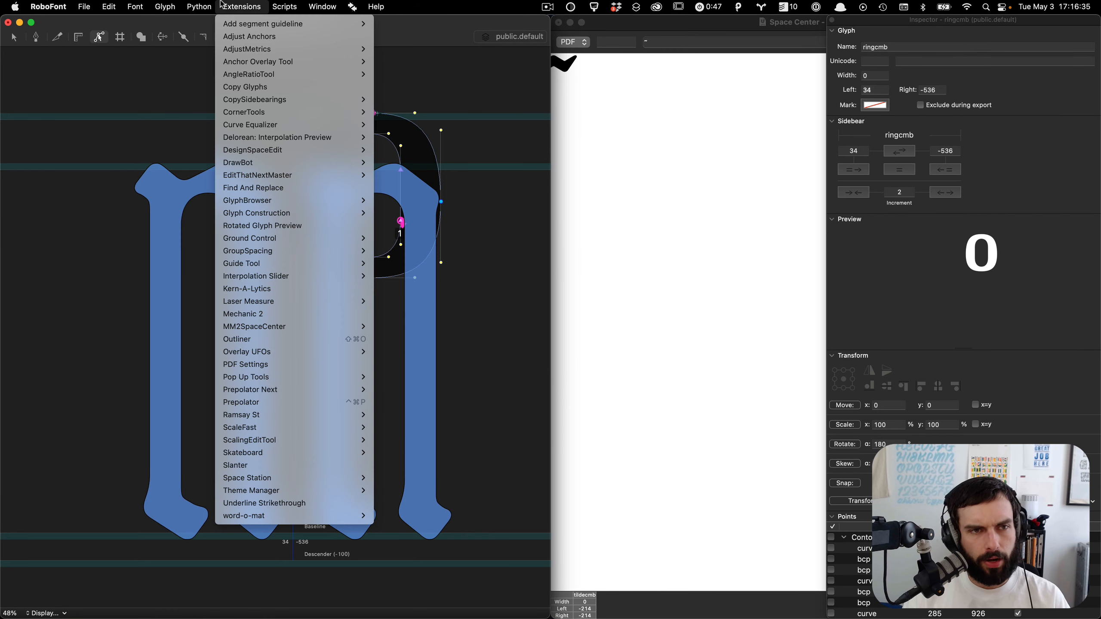
{"action": "mouse_move", "coordinate": [280, 416]}
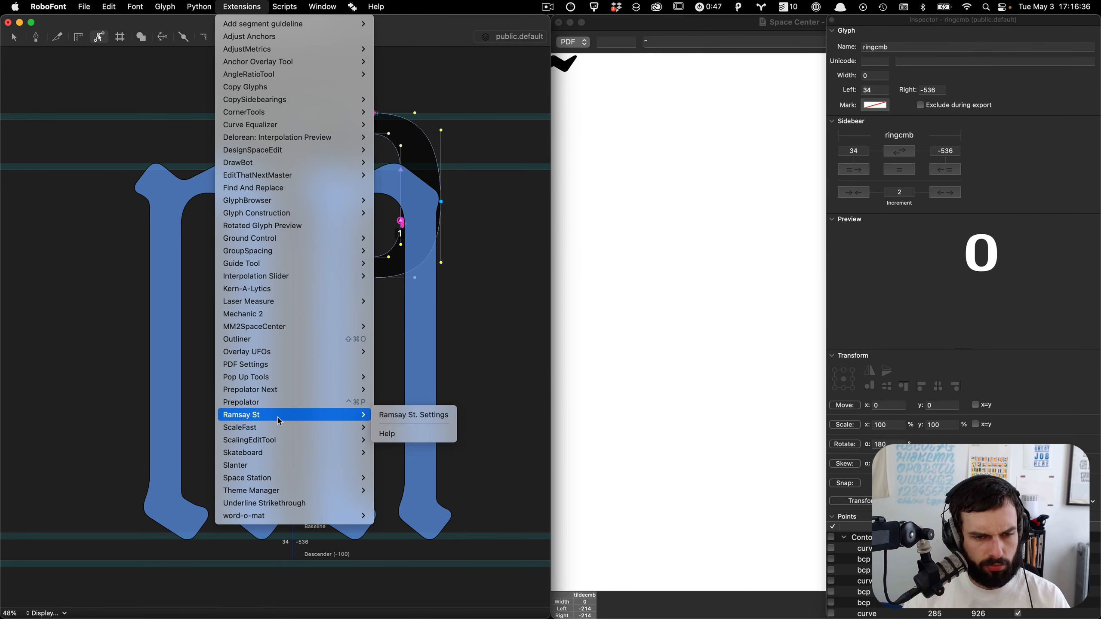
{"action": "left_click", "coordinate": [398, 419]}
{"action": "left_click", "coordinate": [77, 85]}
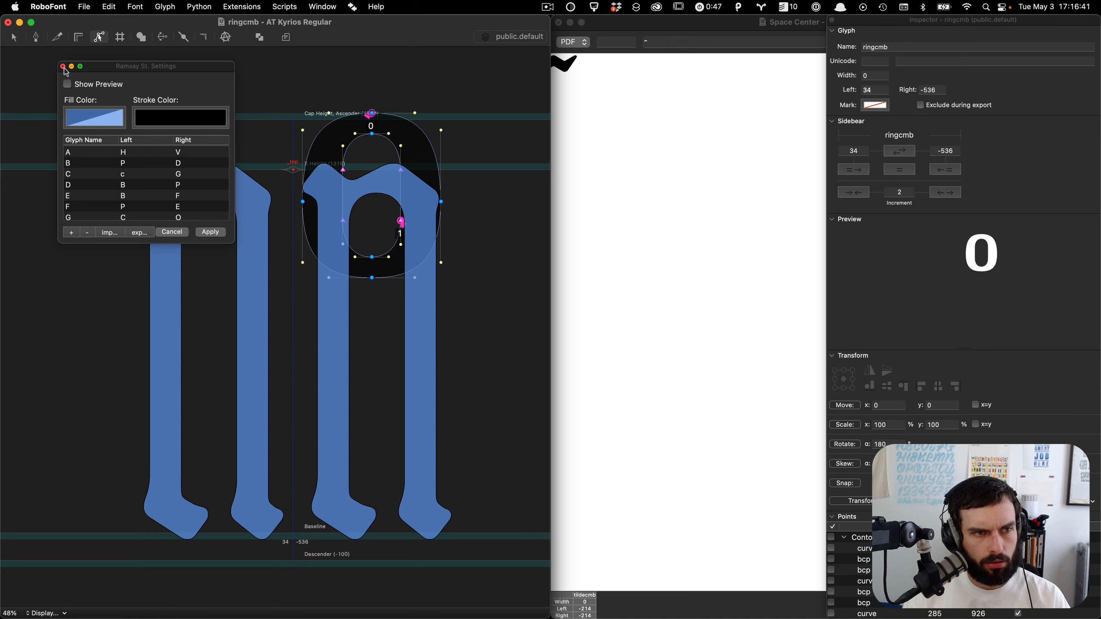
{"action": "left_click", "coordinate": [64, 67]}
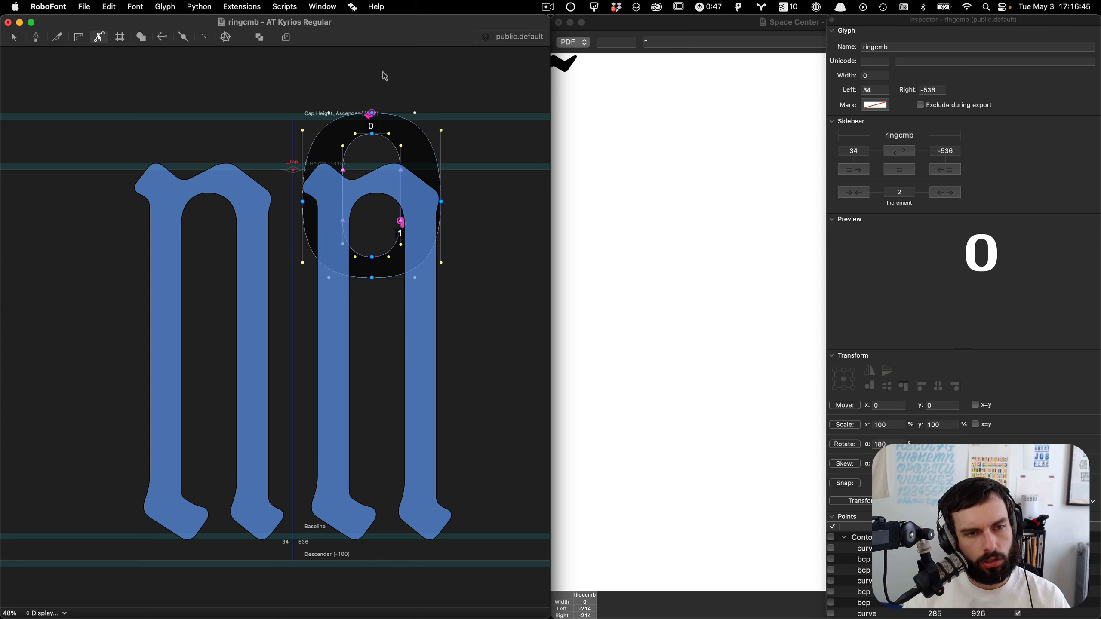
Step: Select the ring's upper outer side handles and drag them down to flatten the top curve
{"action": "scroll", "coordinate": [383, 72], "scroll_direction": "up", "scroll_amount": 3}
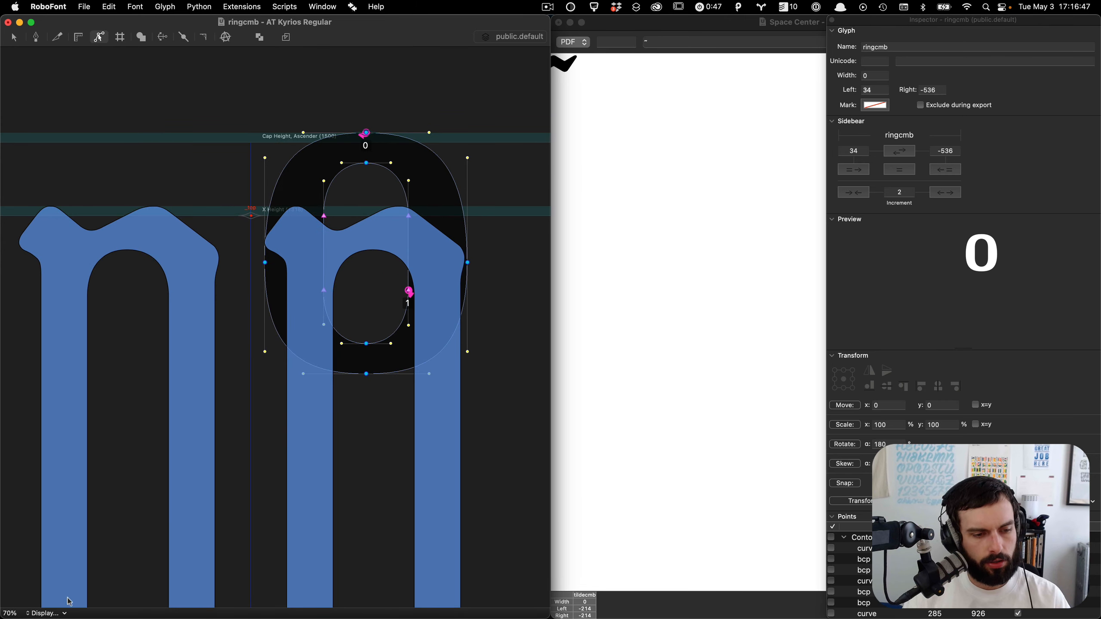
{"action": "left_click", "coordinate": [54, 614]}
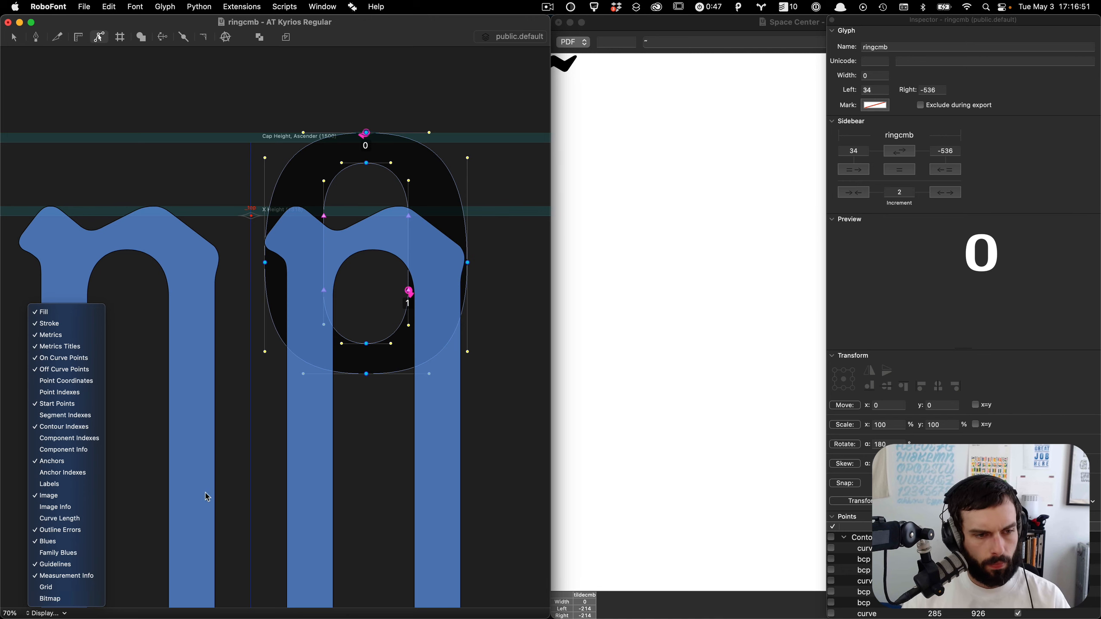
{"action": "left_click", "coordinate": [221, 487]}
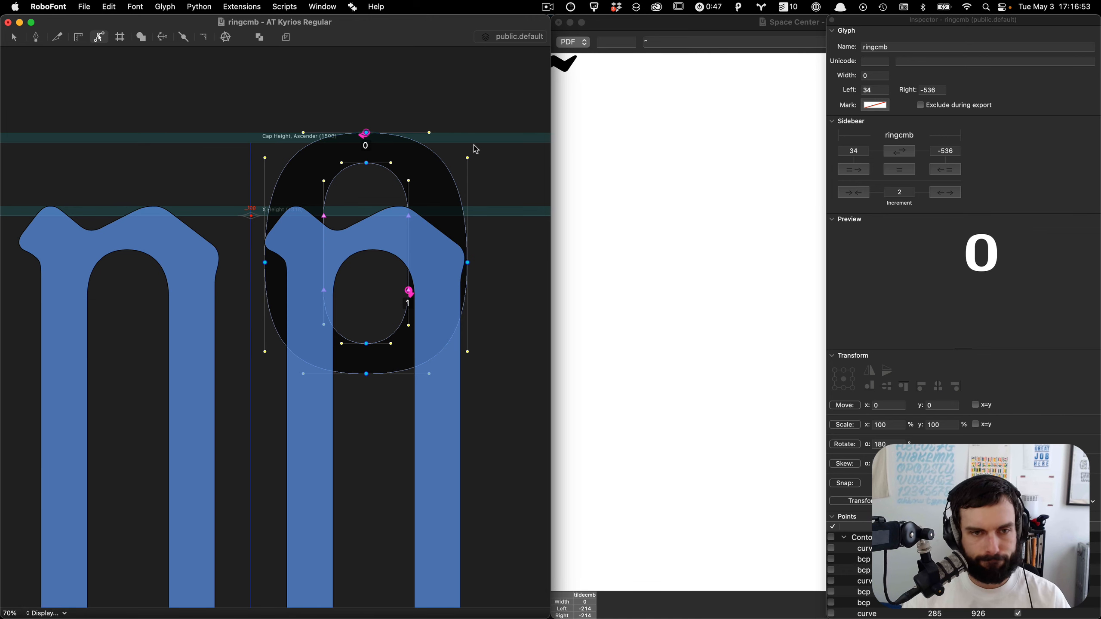
{"action": "scroll", "coordinate": [475, 148], "scroll_direction": "up", "scroll_amount": 3}
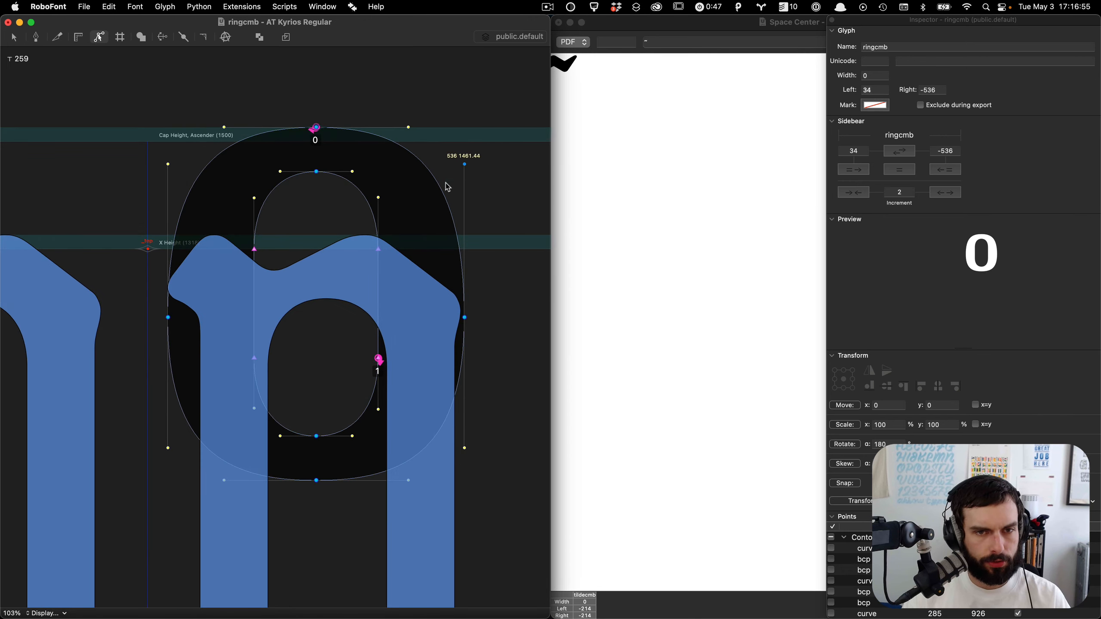
{"action": "left_click_drag", "start_coordinate": [188, 173], "coordinate": [99, 108]}
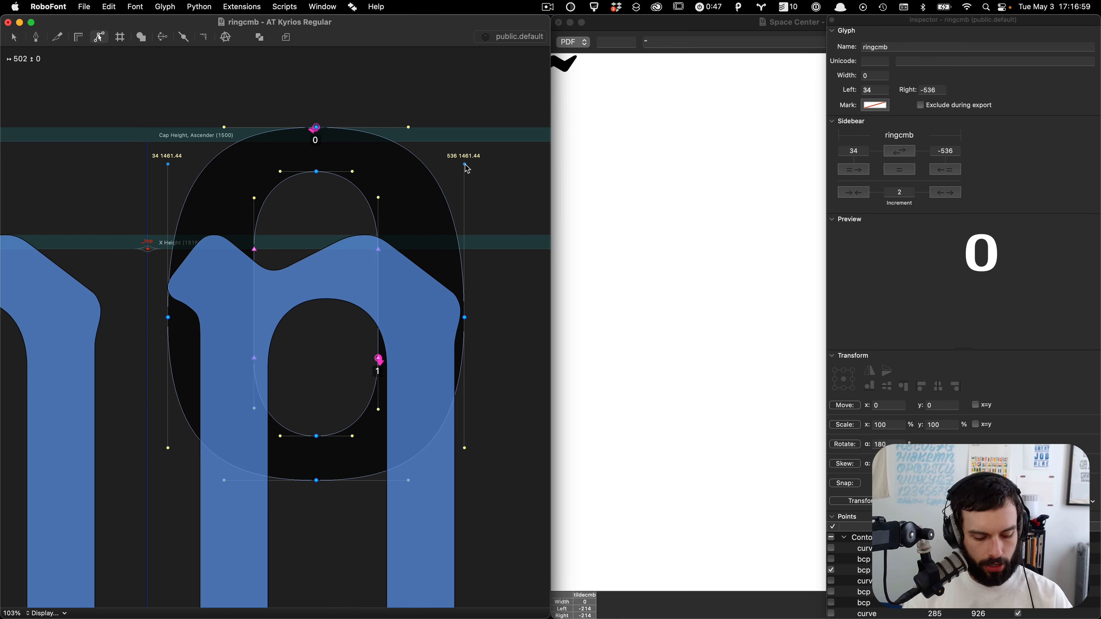
{"action": "left_click_drag", "start_coordinate": [467, 169], "coordinate": [465, 217]}
{"action": "left_click", "coordinate": [487, 275]}
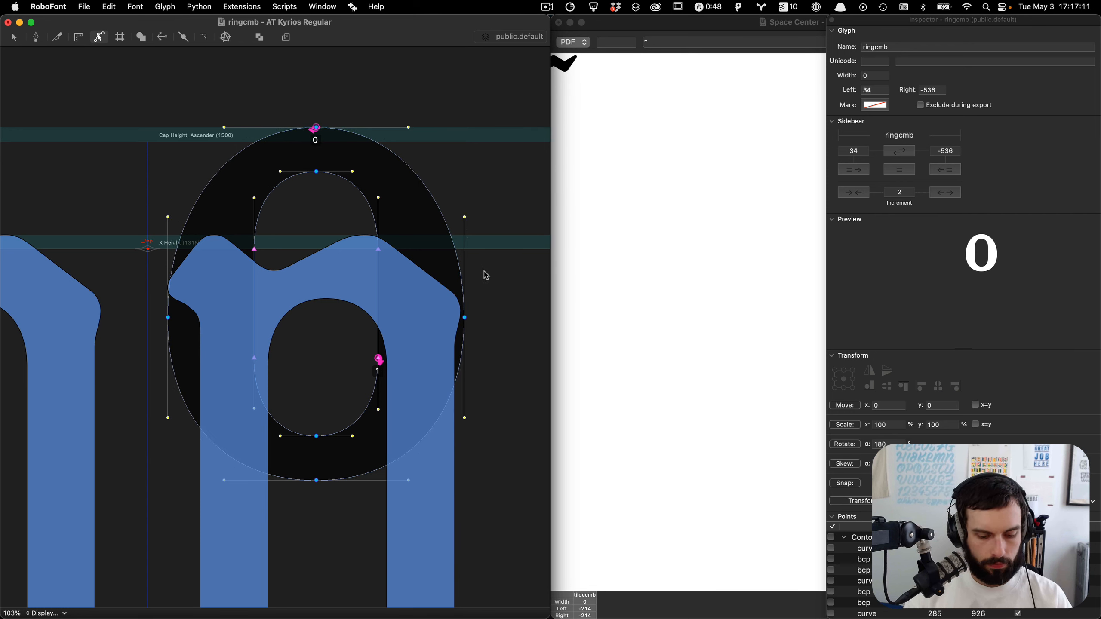
Step: Select the ring's lower points and nudge them upward to shorten the ring
{"action": "left_click_drag", "start_coordinate": [489, 279], "coordinate": [52, 579]}
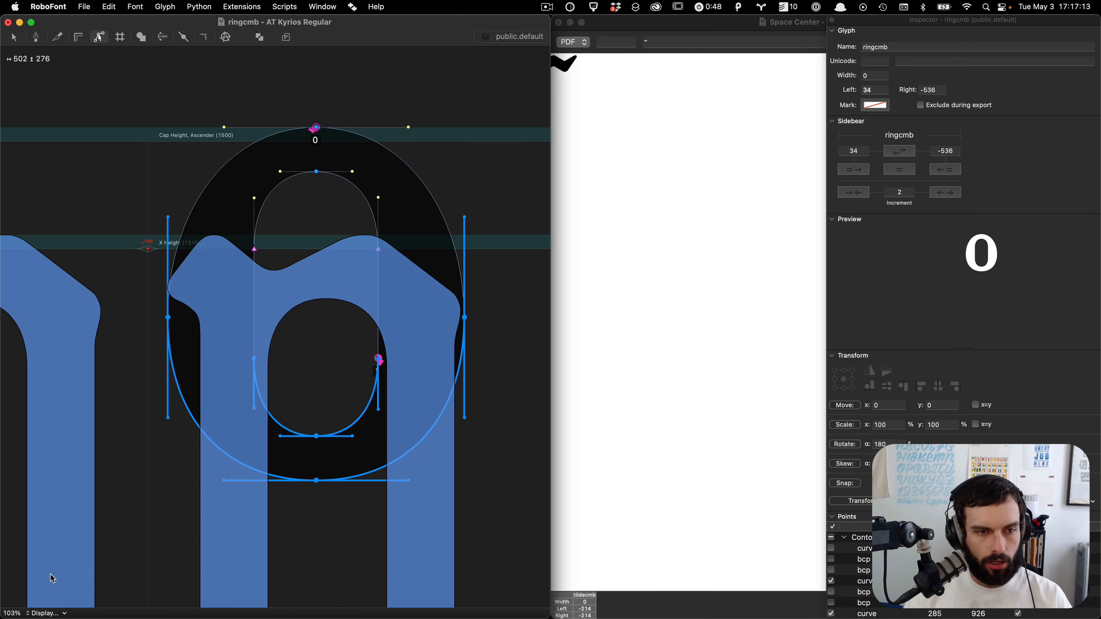
{"action": "key", "text": "shift+Up"}
{"action": "key", "text": "shift+Up"}
{"action": "key", "text": "shift+Up"}
{"action": "key", "text": "shift+Up"}
{"action": "key", "text": "shift+Up"}
{"action": "key", "text": "shift+Up"}
{"action": "key", "text": "shift+Up"}
{"action": "key", "text": "shift+Up"}
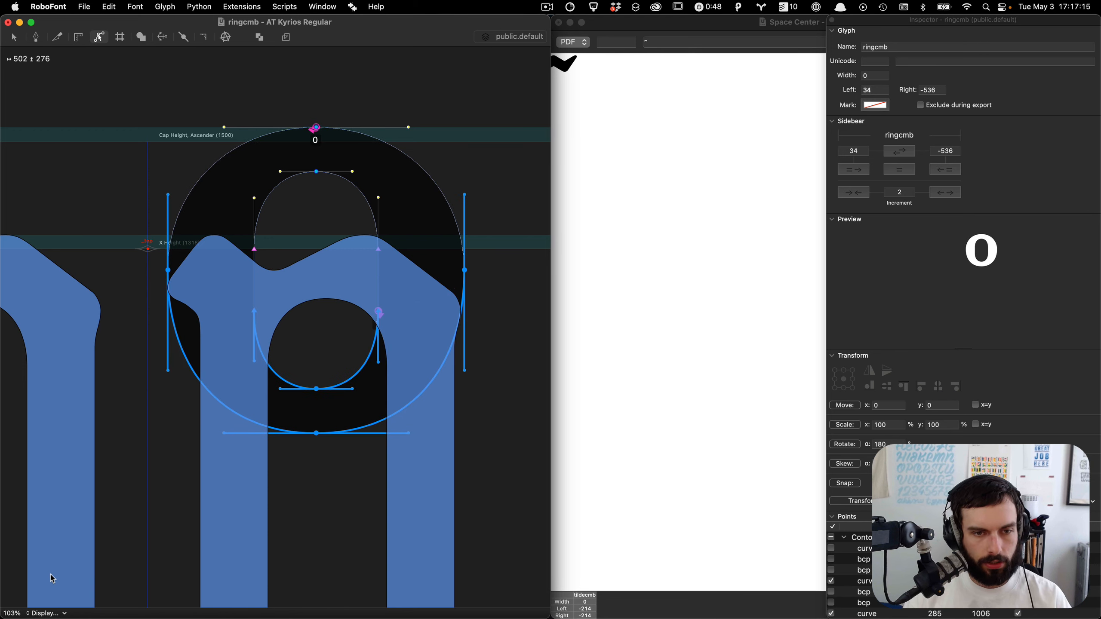
{"action": "key", "text": "shift+Up"}
{"action": "key", "text": "shift+Up"}
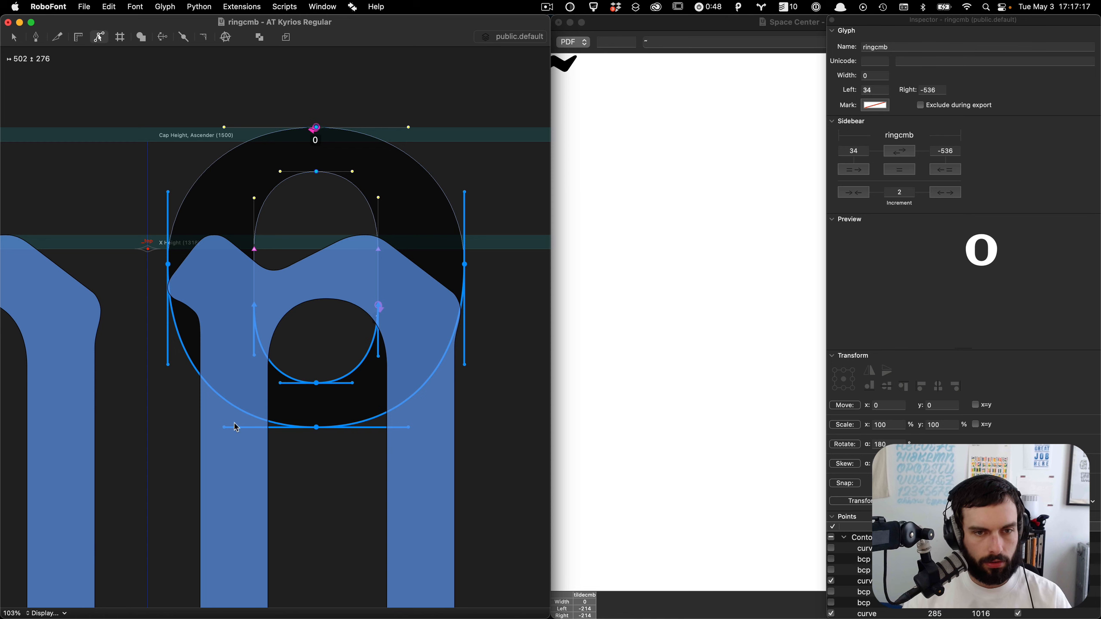
Step: Nudge the counter's upper side handles up and its lower side handles down
{"action": "left_click_drag", "start_coordinate": [405, 254], "coordinate": [234, 228]}
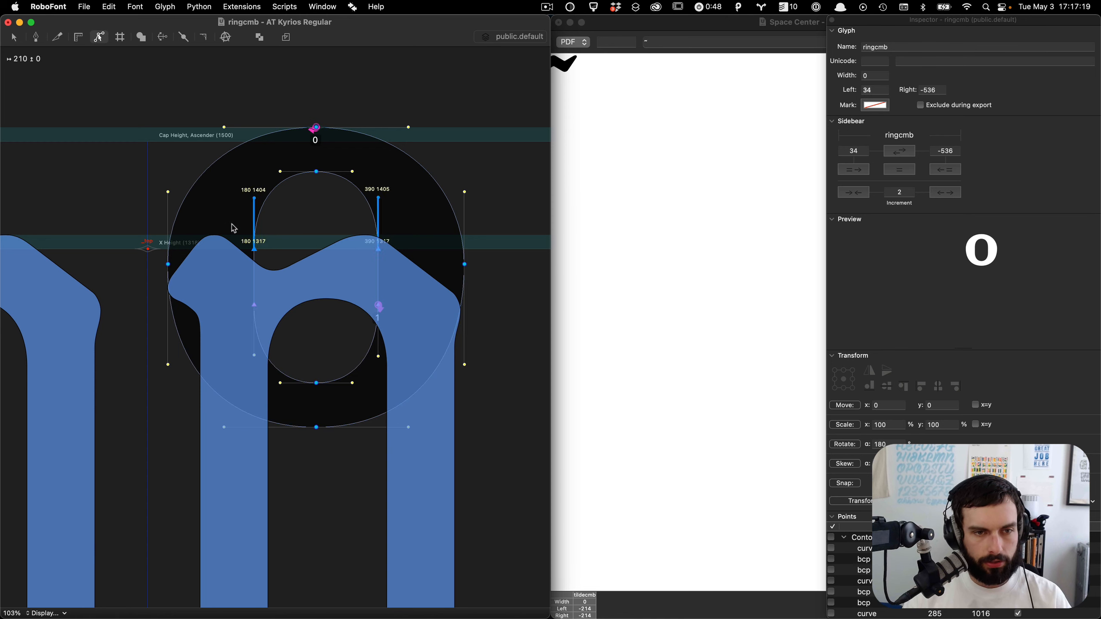
{"action": "key", "text": "shift+Up"}
{"action": "key", "text": "shift+Up"}
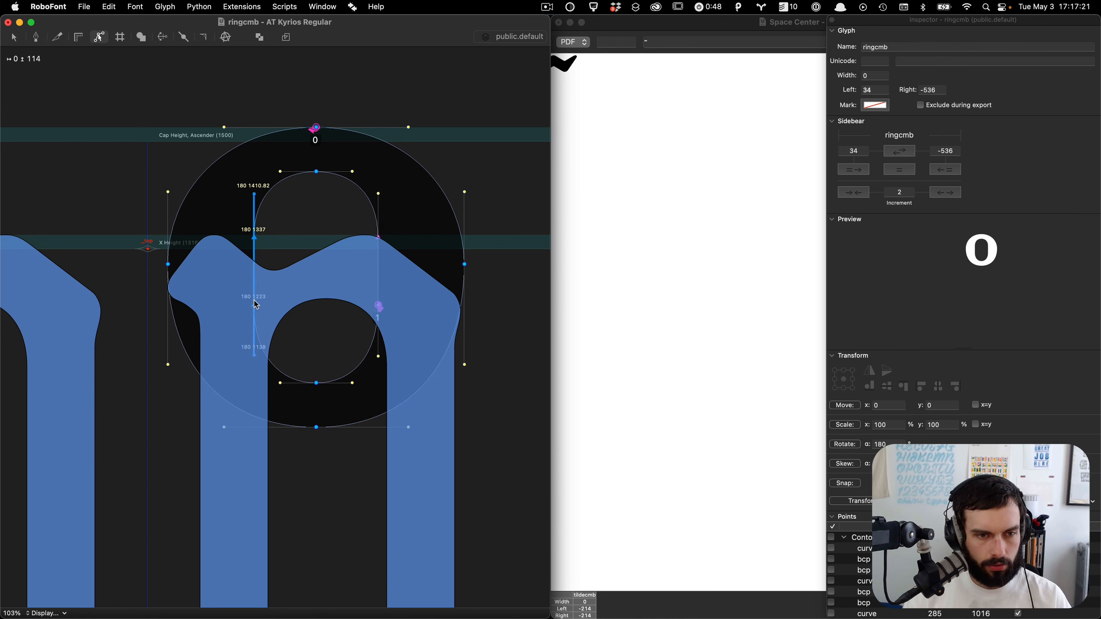
{"action": "left_click_drag", "start_coordinate": [232, 290], "coordinate": [410, 352]}
{"action": "key", "text": "shift+Down"}
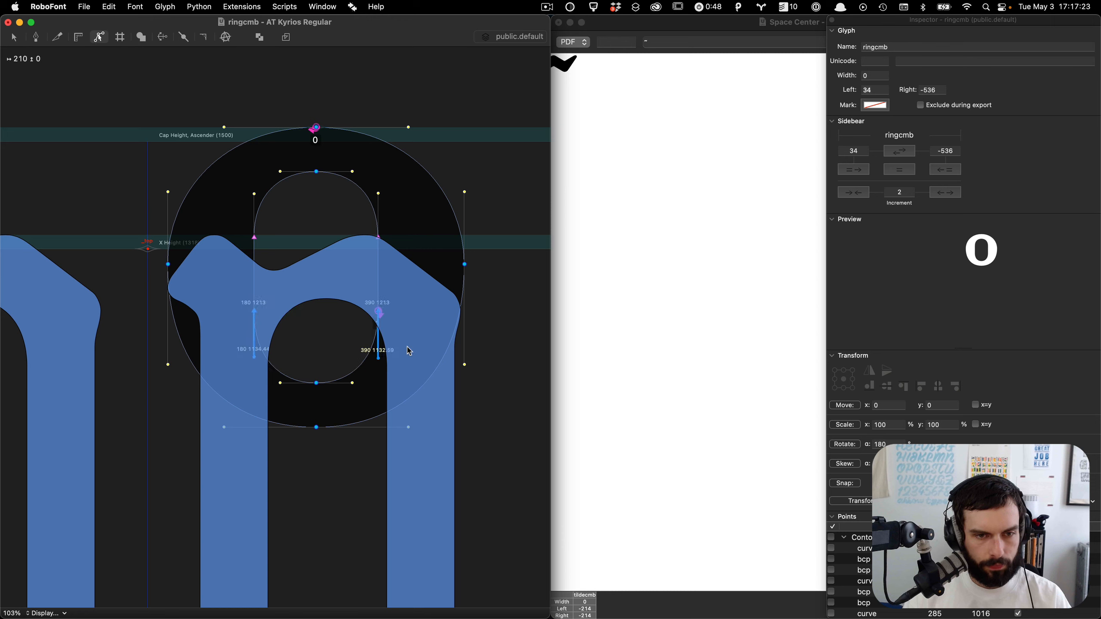
Step: Select the ring's bottom points and nudge them further upward
{"action": "left_click_drag", "start_coordinate": [406, 300], "coordinate": [136, 547]}
{"action": "key", "text": "shift+Up"}
{"action": "key", "text": "shift+Up"}
{"action": "key", "text": "shift+Up"}
{"action": "key", "text": "shift+Up"}
{"action": "key", "text": "shift+Up"}
{"action": "key", "text": "shift+Up"}
{"action": "key", "text": "shift+Up"}
{"action": "key", "text": "shift+Up"}
{"action": "key", "text": "shift+Up"}
{"action": "key", "text": "shift+Up"}
{"action": "key", "text": "shift+Up"}
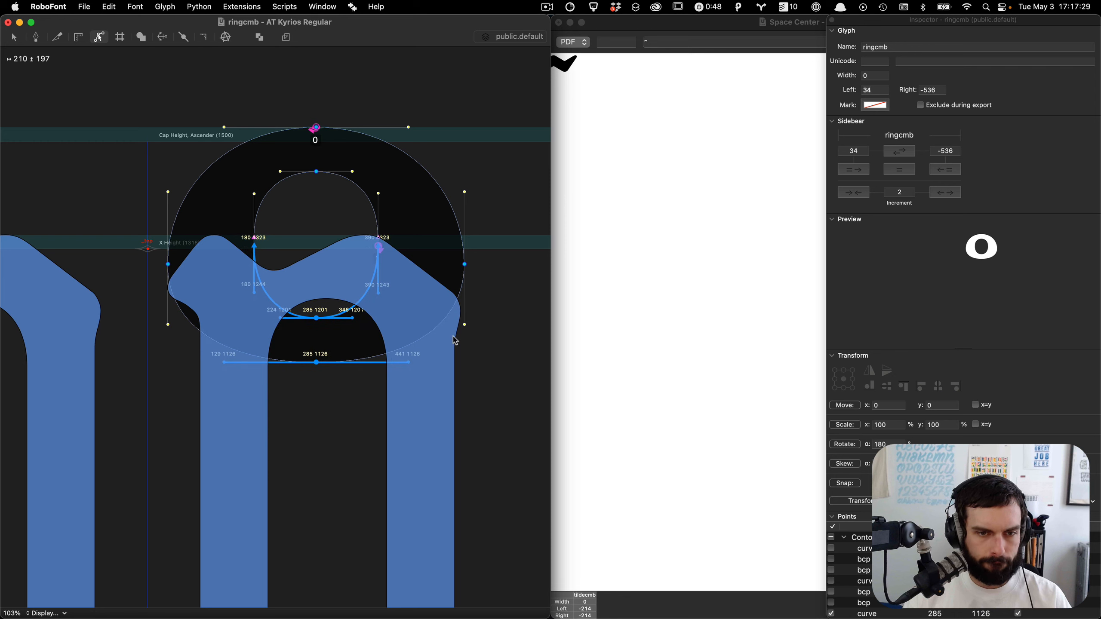
Step: Select the ring's outer side points on both sides and nudge them upward slightly
{"action": "left_click_drag", "start_coordinate": [480, 279], "coordinate": [450, 251]}
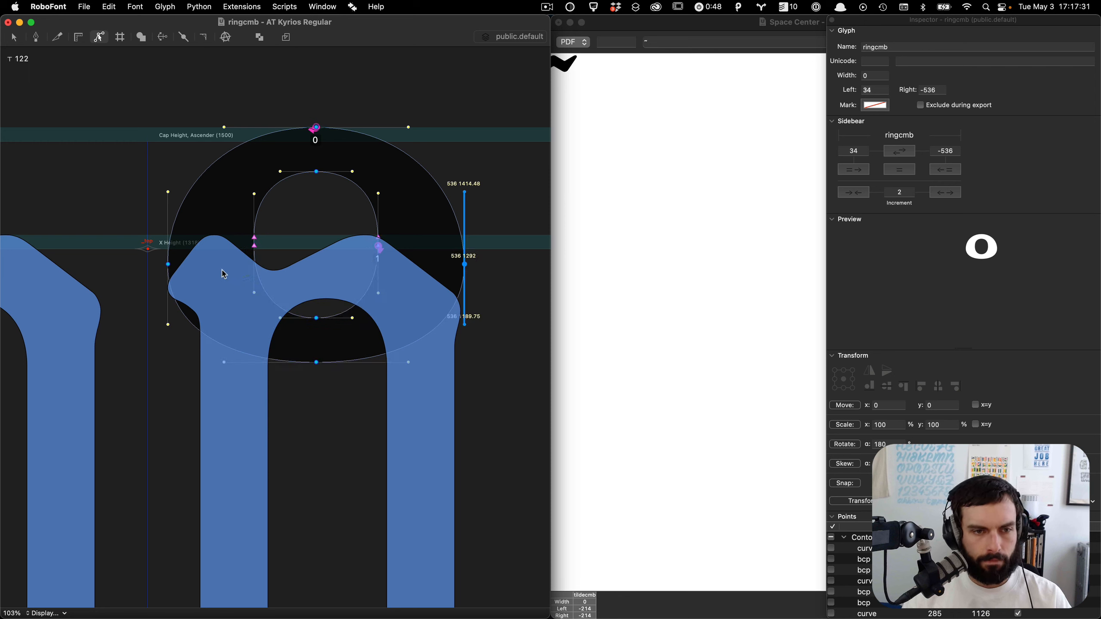
{"action": "left_click_drag", "start_coordinate": [42, 223], "coordinate": [219, 269]}
{"action": "key", "text": "shift+Up"}
{"action": "key", "text": "shift+Up"}
{"action": "key", "text": "shift+Up"}
{"action": "key", "text": "shift+Up"}
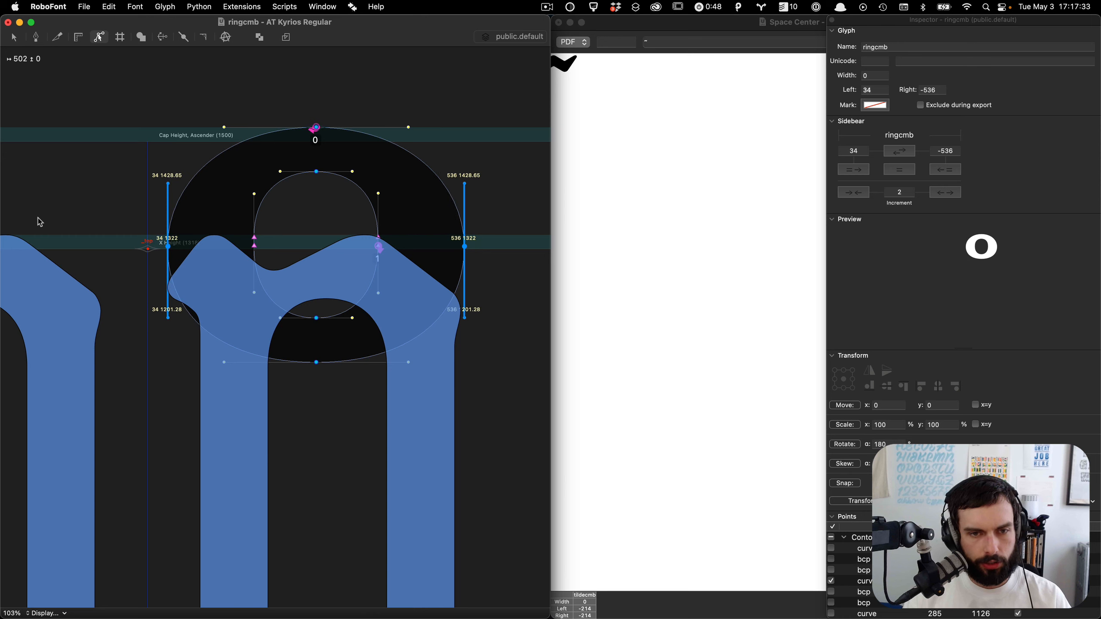
{"action": "key", "text": "Down"}
{"action": "key", "text": "Down"}
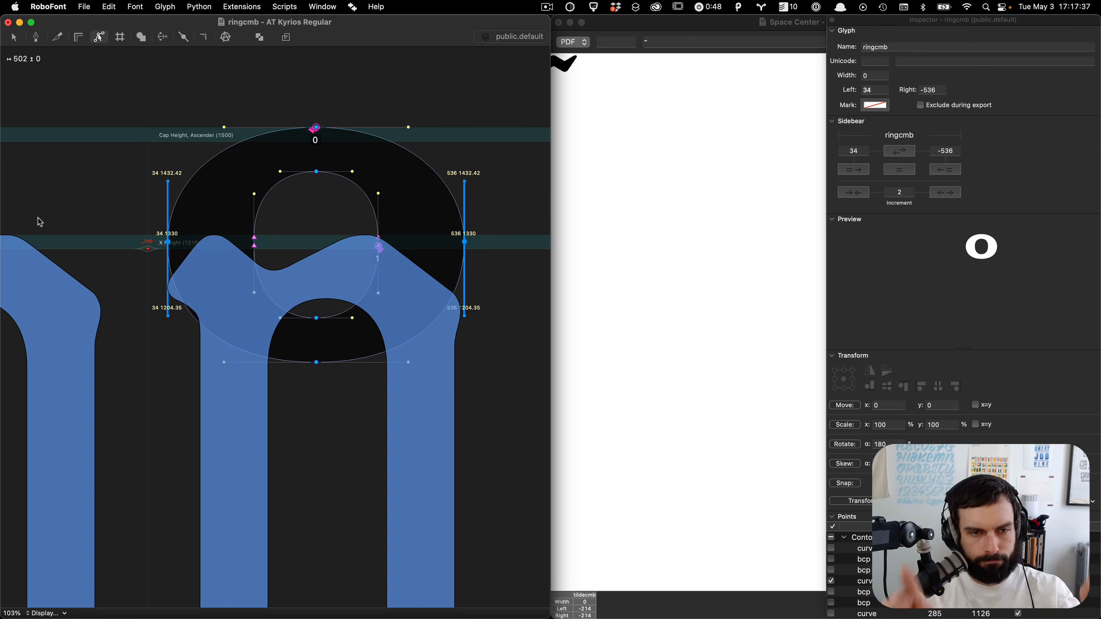
{"action": "left_click", "coordinate": [194, 239]}
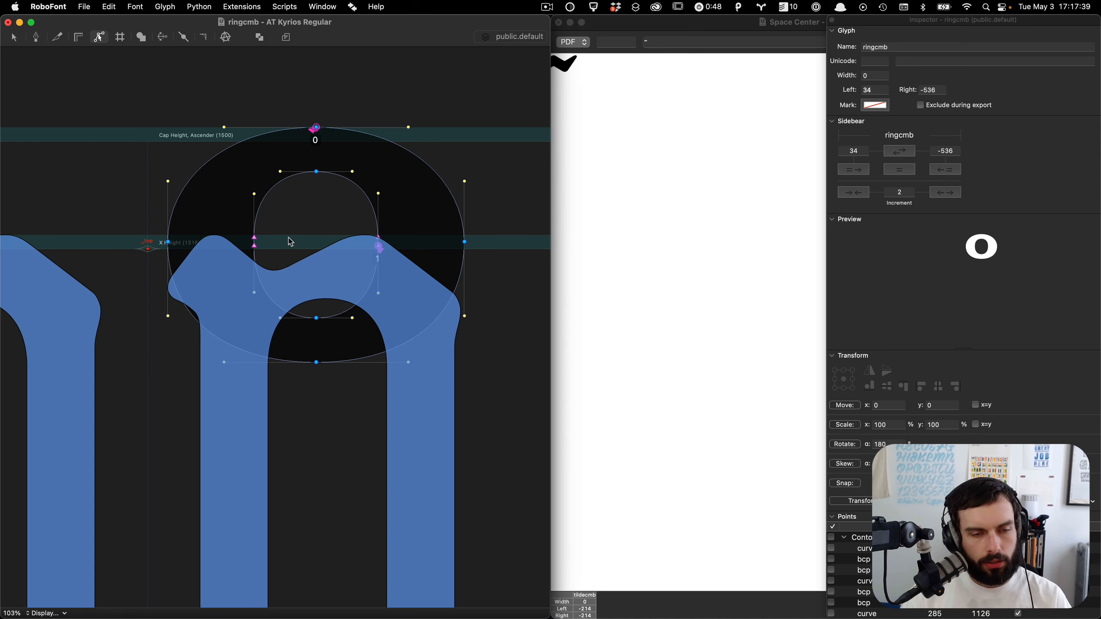
Step: Select the ring's lower half and nudge it further upward to flatten the ring
{"action": "scroll", "coordinate": [354, 243], "scroll_direction": "up", "scroll_amount": 1}
{"action": "left_click_drag", "start_coordinate": [528, 218], "coordinate": [20, 444]}
{"action": "key", "text": "shift+Up"}
{"action": "key", "text": "shift+Up"}
{"action": "key", "text": "shift+Up"}
{"action": "key", "text": "shift+Up"}
{"action": "key", "text": "shift+Up"}
{"action": "key", "text": "shift+Up"}
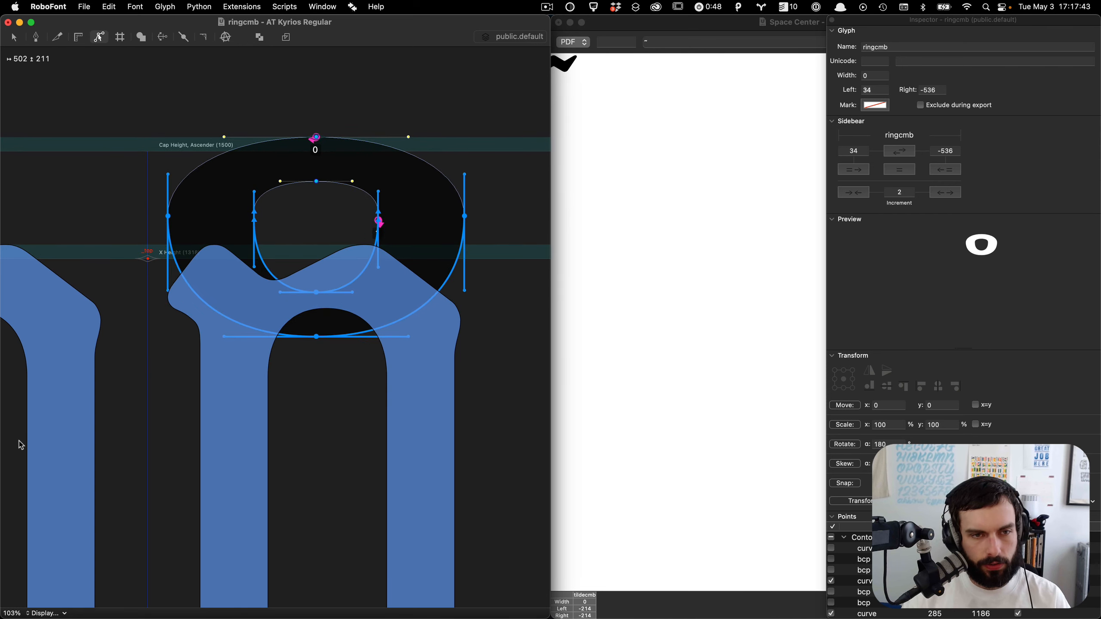
Step: Select the counter's bottom points and nudge them upward to flatten the inner shape
{"action": "left_click_drag", "start_coordinate": [392, 418], "coordinate": [277, 291]}
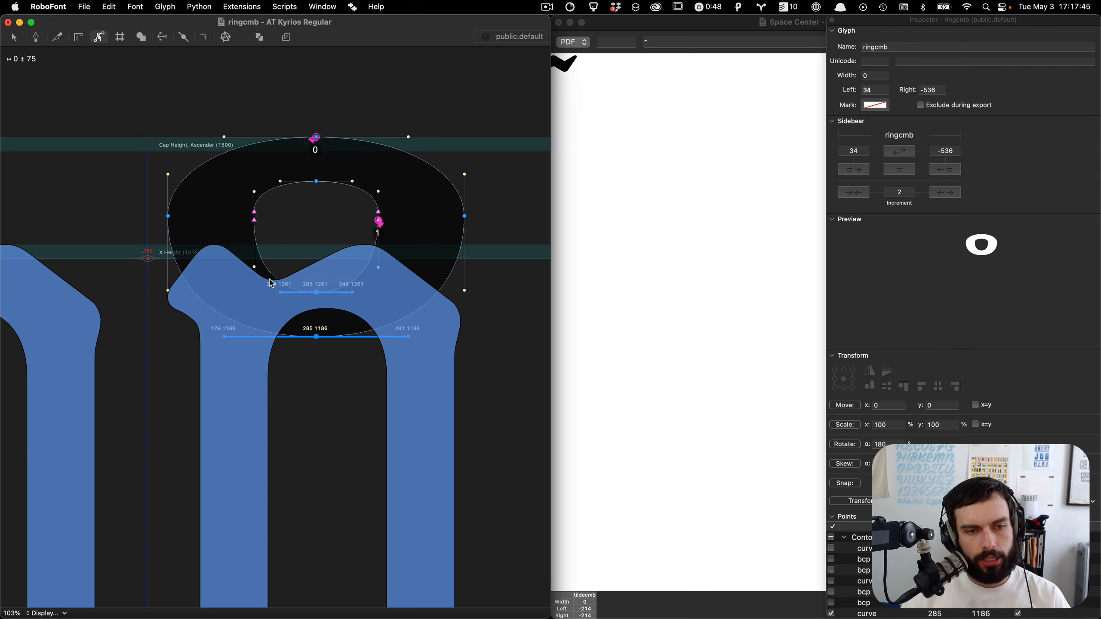
{"action": "key", "text": "shift+Up"}
{"action": "key", "text": "shift+Up"}
{"action": "key", "text": "shift+Up"}
{"action": "key", "text": "shift+Up"}
{"action": "key", "text": "shift+Up"}
{"action": "key", "text": "shift+Up"}
{"action": "key", "text": "shift+Up"}
{"action": "key", "text": "shift+Up"}
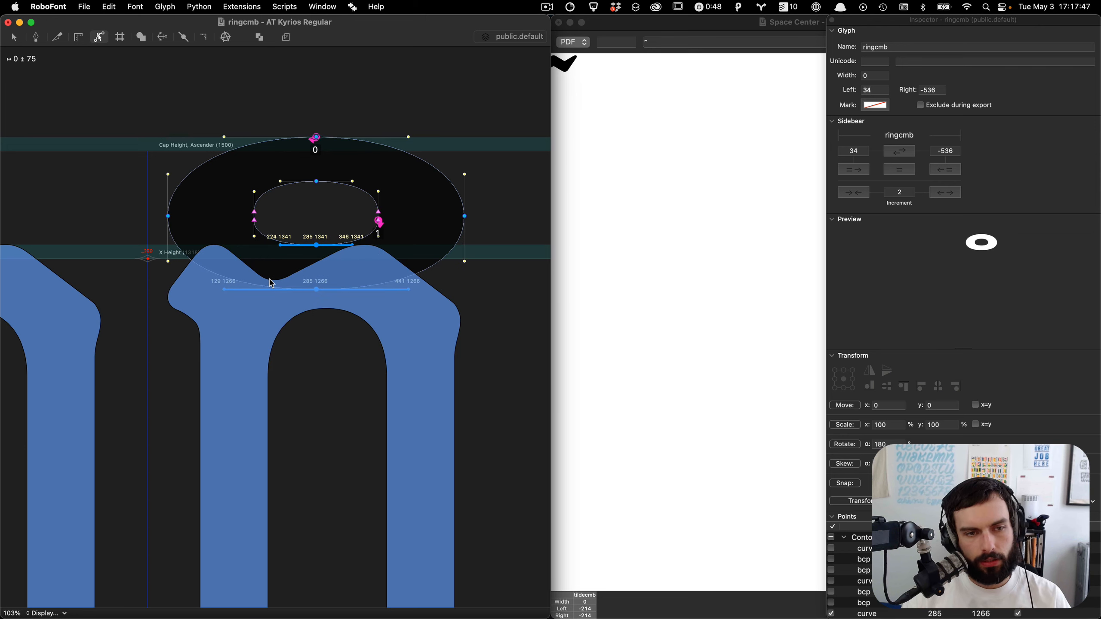
{"action": "key", "text": "shift+Down"}
Step: Select the whole ring and move it up and sideways so it centers over the glyph origin
{"action": "key", "text": "super+a"}
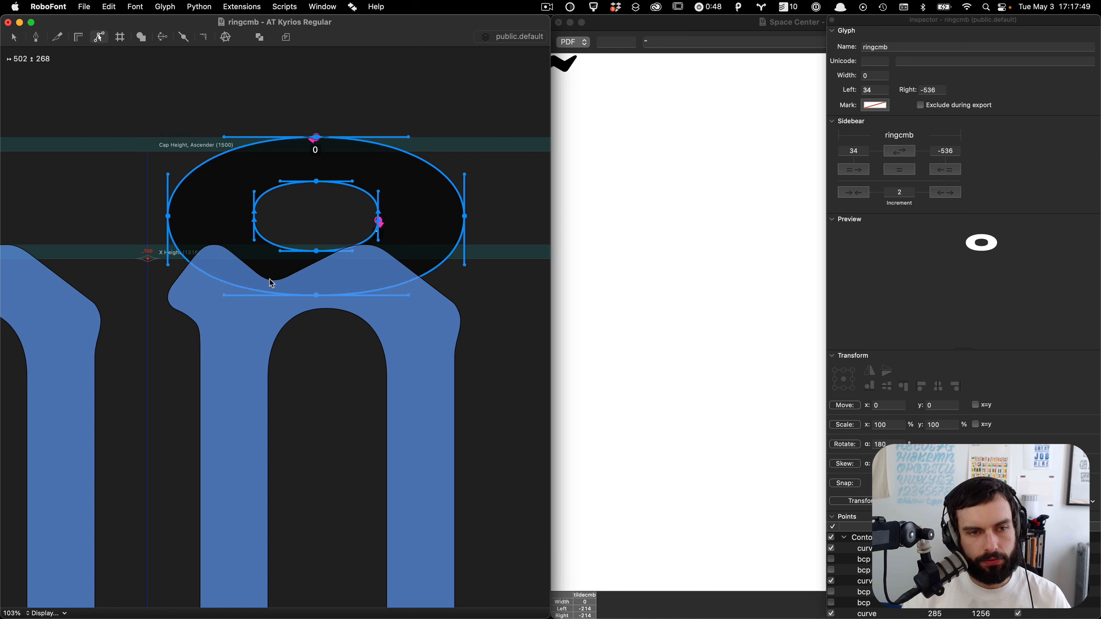
{"action": "key", "text": "shift+Up"}
{"action": "key", "text": "shift+Up"}
{"action": "key", "text": "shift+Up"}
{"action": "key", "text": "shift+Up"}
{"action": "key", "text": "shift+Up"}
{"action": "key", "text": "shift+Up"}
{"action": "key", "text": "shift+Up"}
{"action": "key", "text": "shift+Up"}
{"action": "key", "text": "shift+Up"}
{"action": "key", "text": "shift+Up"}
{"action": "key", "text": "shift+Up"}
{"action": "key", "text": "shift+Up"}
{"action": "key", "text": "shift+Up"}
{"action": "key", "text": "shift+Up"}
{"action": "key", "text": "shift+Up"}
{"action": "key", "text": "shift+Left"}
{"action": "key", "text": "shift+Left"}
{"action": "key", "text": "shift+Left"}
{"action": "key", "text": "shift+Left"}
{"action": "key", "text": "shift+Left"}
{"action": "key", "text": "shift+Left"}
{"action": "key", "text": "shift+Left"}
{"action": "key", "text": "shift+Left"}
{"action": "key", "text": "shift+Left"}
{"action": "key", "text": "shift+Left"}
{"action": "key", "text": "shift+Left"}
{"action": "key", "text": "shift+Left"}
{"action": "key", "text": "shift+Left"}
{"action": "key", "text": "shift+Left"}
{"action": "key", "text": "shift+Left"}
{"action": "key", "text": "shift+Left"}
{"action": "key", "text": "shift+Left"}
{"action": "key", "text": "shift+Left"}
{"action": "key", "text": "shift+Left"}
{"action": "key", "text": "shift+Left"}
{"action": "key", "text": "shift+Left"}
{"action": "key", "text": "shift+Left"}
{"action": "key", "text": "shift+Left"}
{"action": "key", "text": "shift+Left"}
{"action": "key", "text": "shift+Left"}
{"action": "key", "text": "shift+Left"}
{"action": "key", "text": "shift+Left"}
{"action": "key", "text": "shift+Left"}
{"action": "key", "text": "shift+Left"}
{"action": "key", "text": "shift+Left"}
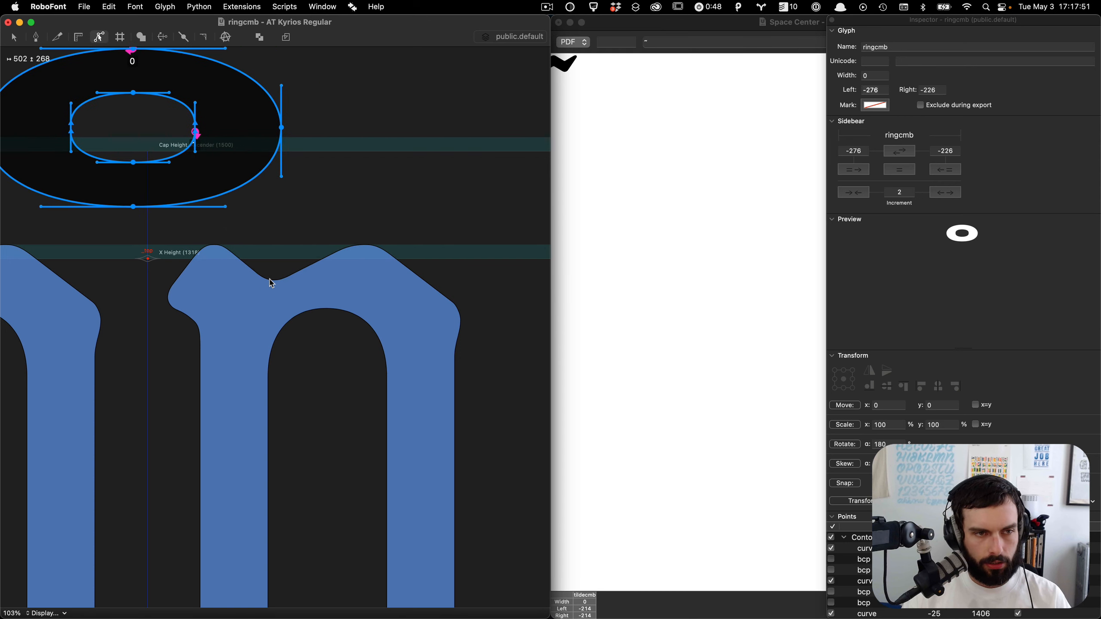
{"action": "key", "text": "shift+Right"}
{"action": "key", "text": "shift+Right"}
{"action": "key", "text": "shift+Right"}
{"action": "key", "text": "shift+Left"}
{"action": "key", "text": "shift+Left"}
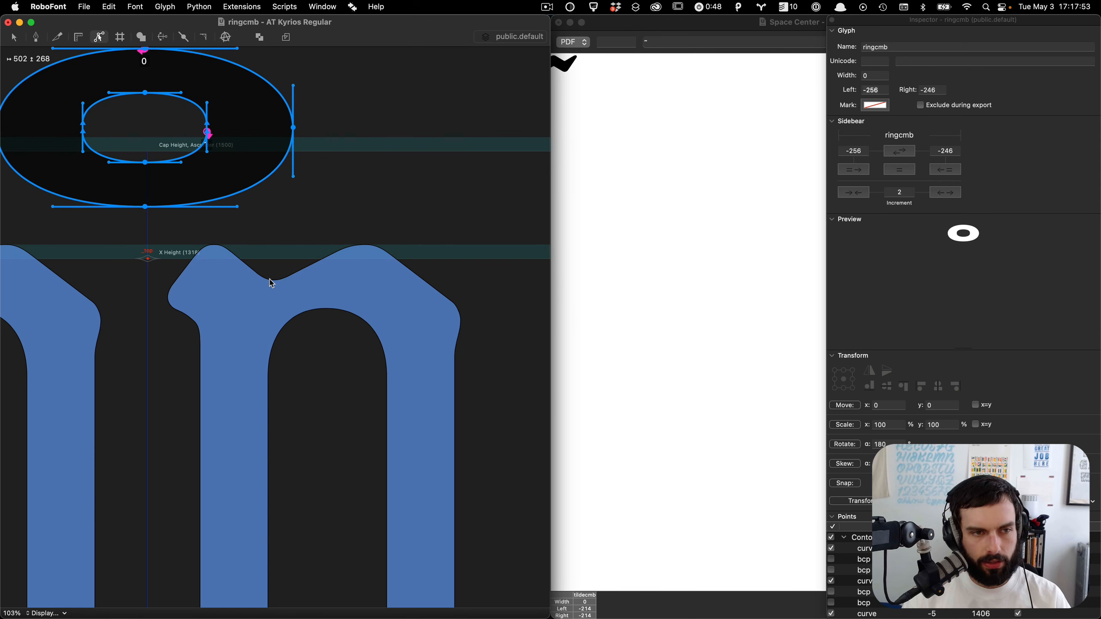
{"action": "key", "text": "Right"}
{"action": "key", "text": "Right"}
{"action": "key", "text": "Right"}
{"action": "key", "text": "Right"}
{"action": "key", "text": "Right"}
Step: Select the ring's left side points and nudge them right to narrow the ring
{"action": "scroll", "coordinate": [271, 282], "scroll_direction": "up", "scroll_amount": 3}
{"action": "scroll", "coordinate": [242, 304], "scroll_direction": "left", "scroll_amount": 3}
{"action": "left_click", "coordinate": [98, 258]}
{"action": "left_click_drag", "start_coordinate": [167, 323], "coordinate": [5, 149]}
{"action": "key", "text": "shift+Right"}
{"action": "key", "text": "shift+Right"}
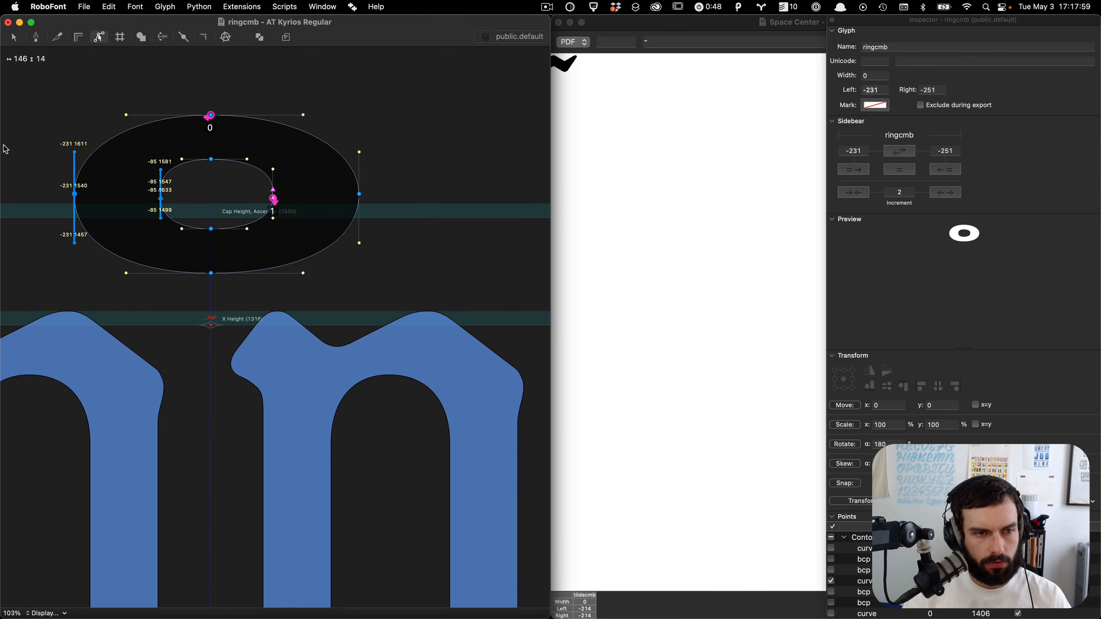
{"action": "key", "text": "shift+Right"}
{"action": "left_click", "coordinate": [346, 156]}
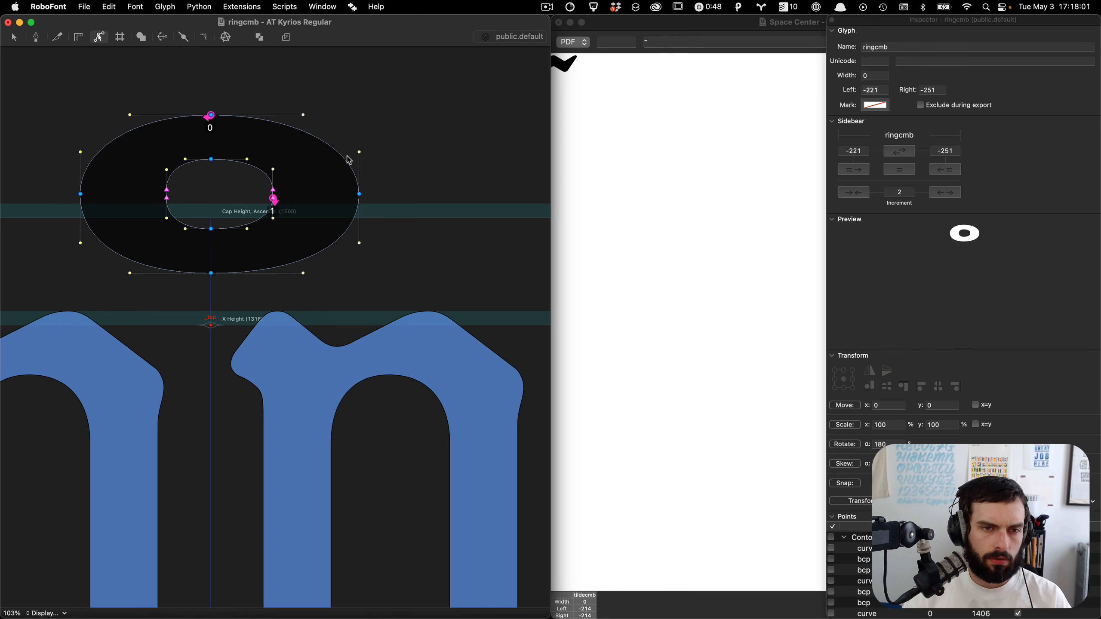
Step: Select the ring's right side points and nudge them left to match the left side
{"action": "left_click_drag", "start_coordinate": [395, 105], "coordinate": [252, 252]}
{"action": "key", "text": "shift+Left"}
{"action": "key", "text": "shift+Left"}
{"action": "key", "text": "shift+Left"}
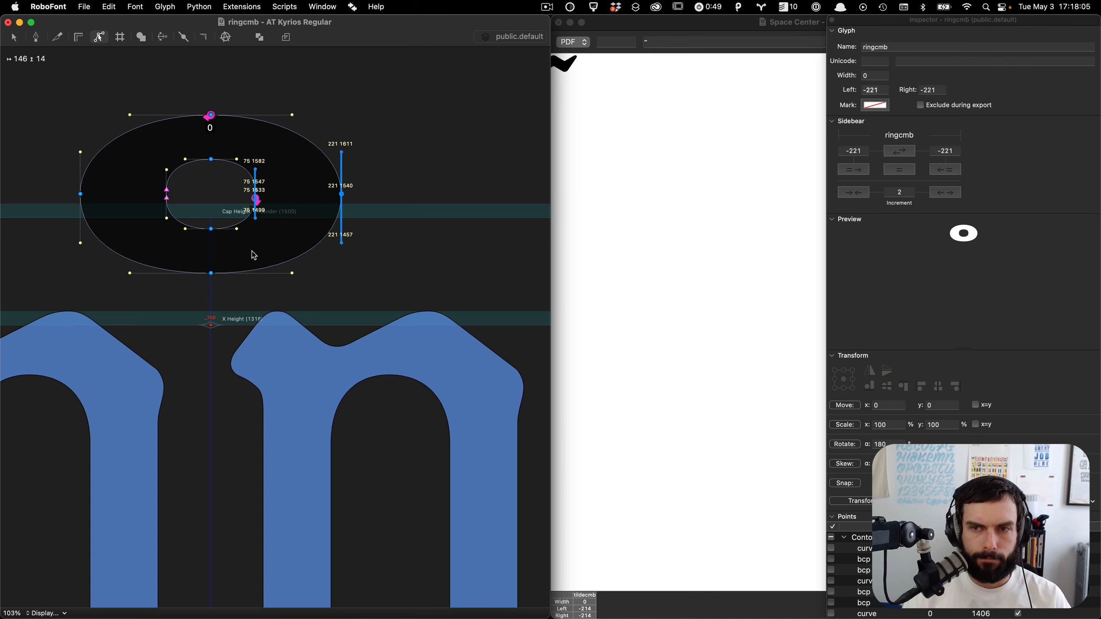
{"action": "key", "text": "space"}
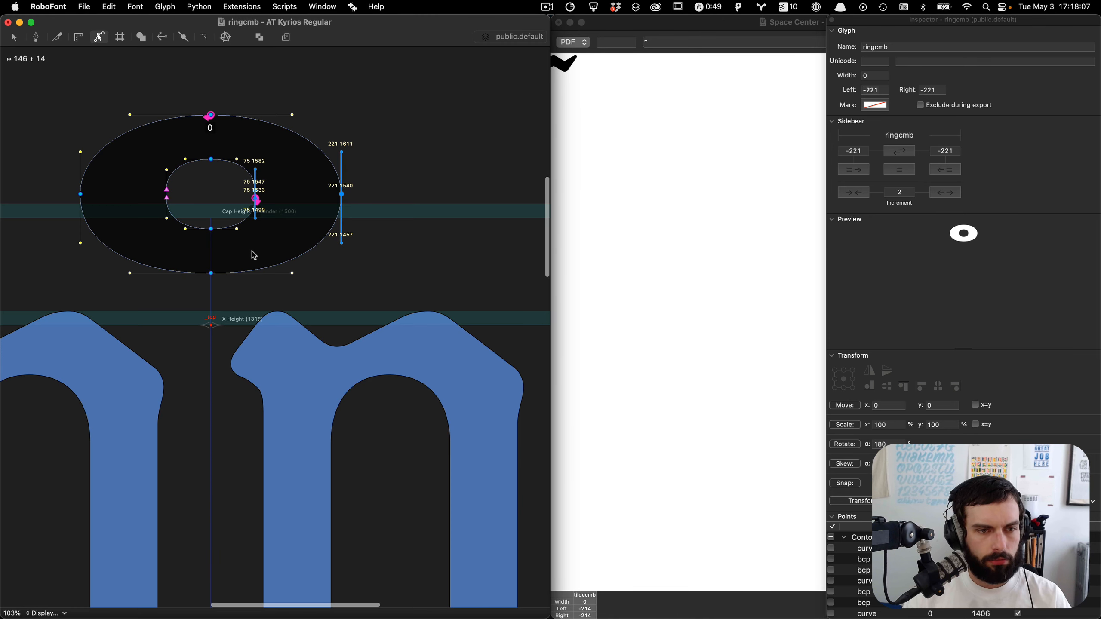
{"action": "left_click", "coordinate": [253, 251]}
Step: Save the font, close the ringcmb glyph, and open macroncmb for editing
{"action": "key", "text": "super+s"}
{"action": "key", "text": "super+w"}
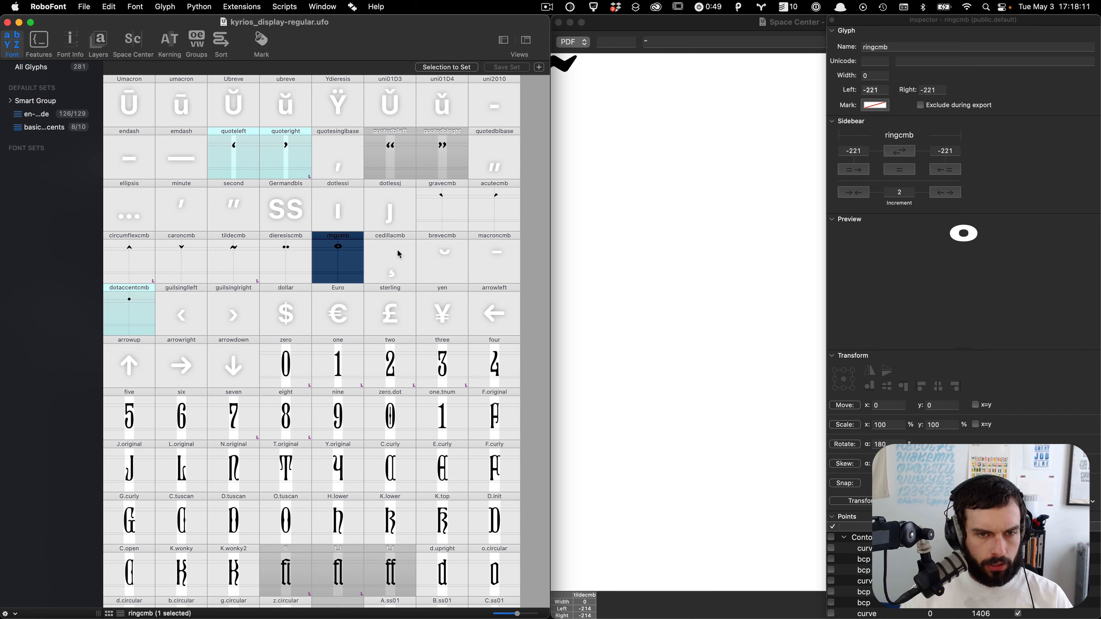
{"action": "double_click", "coordinate": [487, 259]}
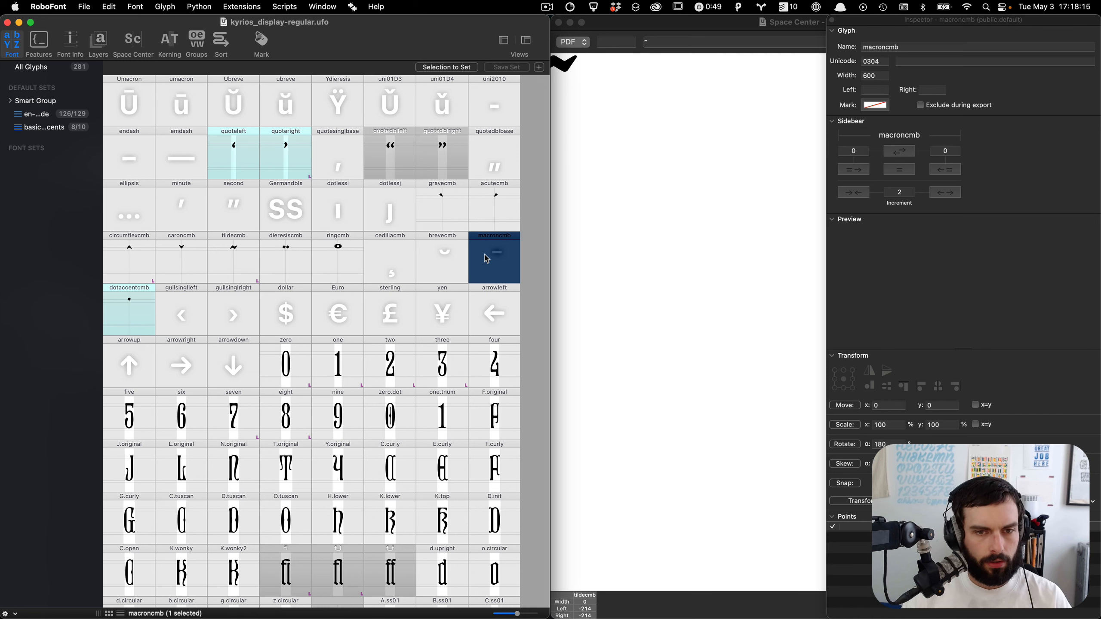
{"action": "right_click", "coordinate": [281, 203]}
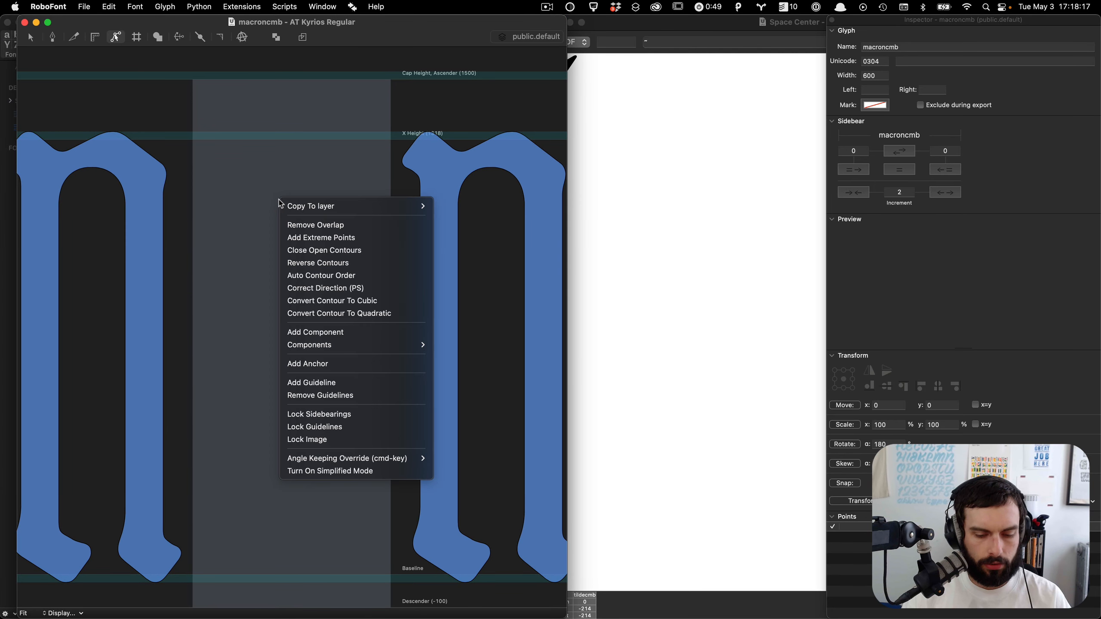
{"action": "key", "text": "l"}
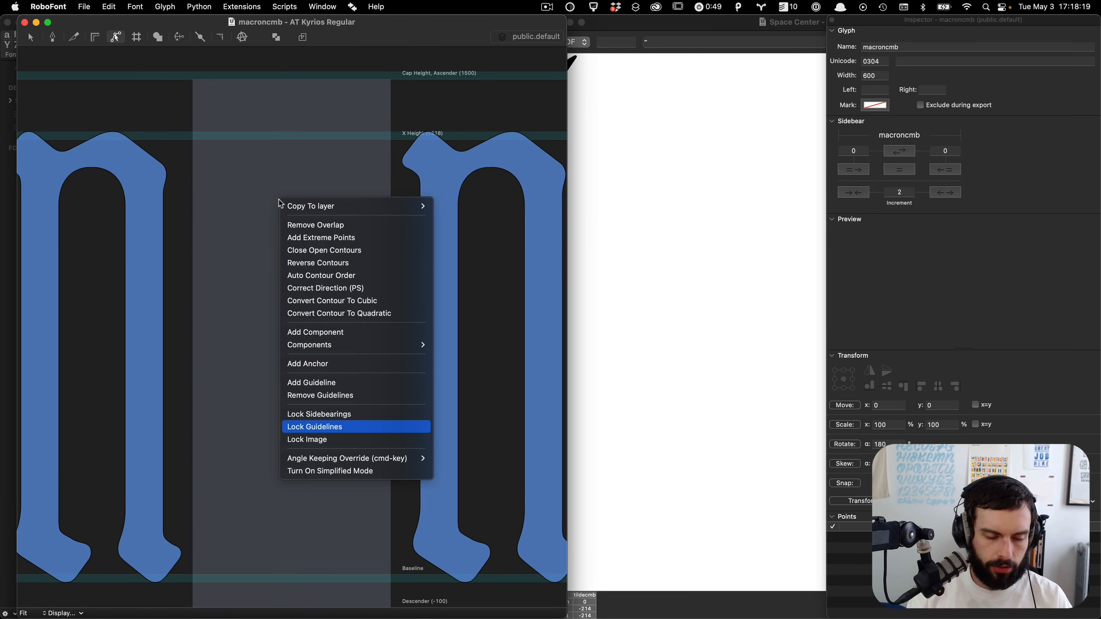
{"action": "key", "text": "Escape"}
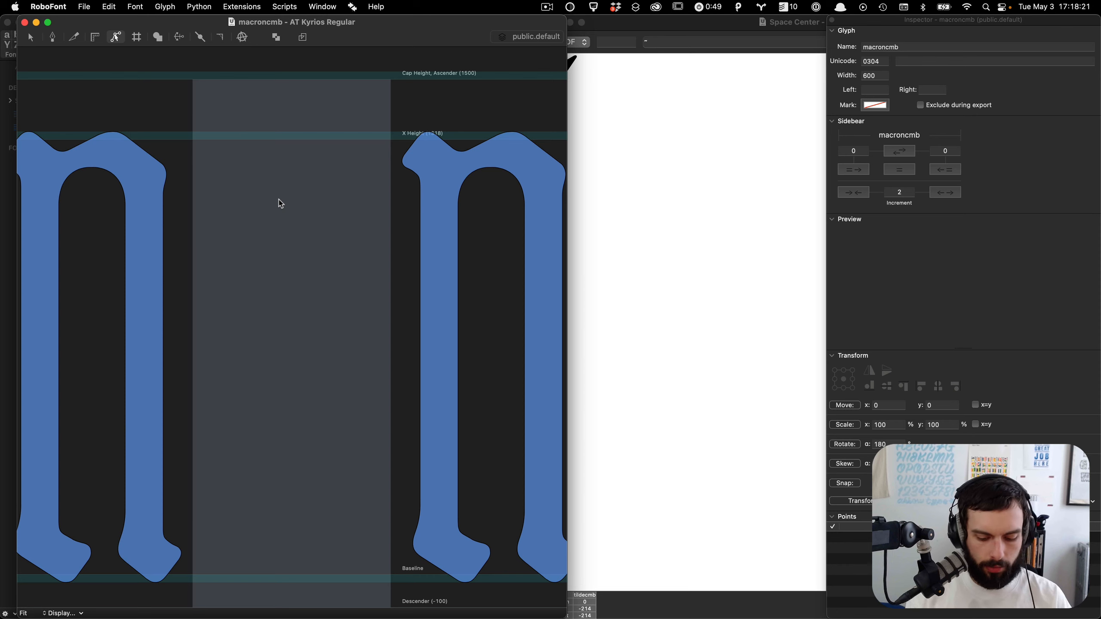
Step: Copy the hyphen's contour and bring it into the macroncmb glyph
{"action": "type", "text": "jhyphen"}
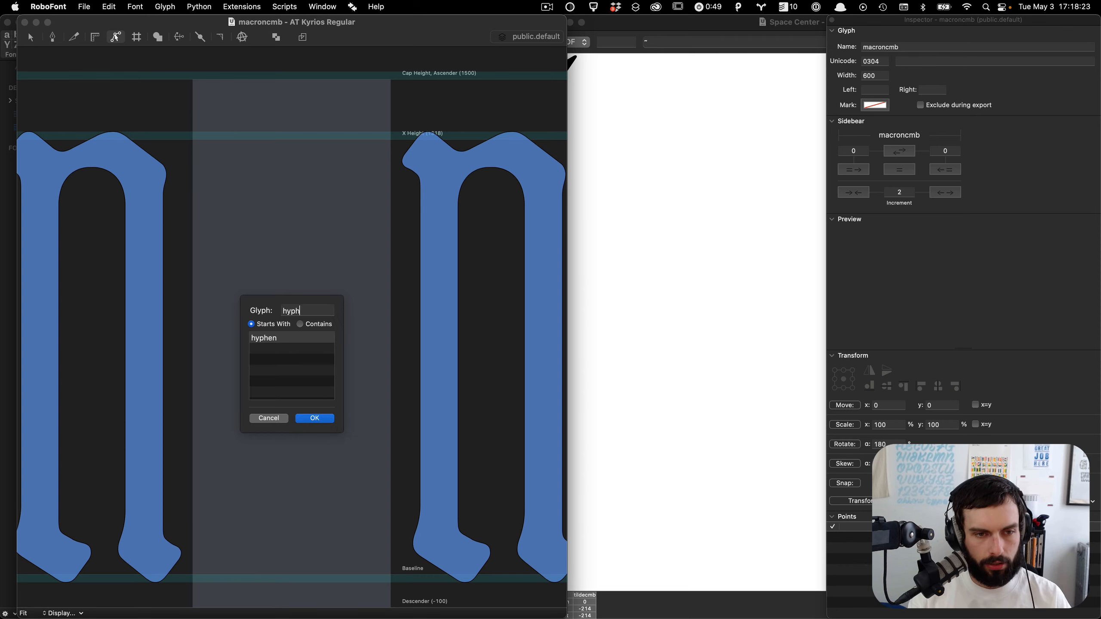
{"action": "key", "text": "Return"}
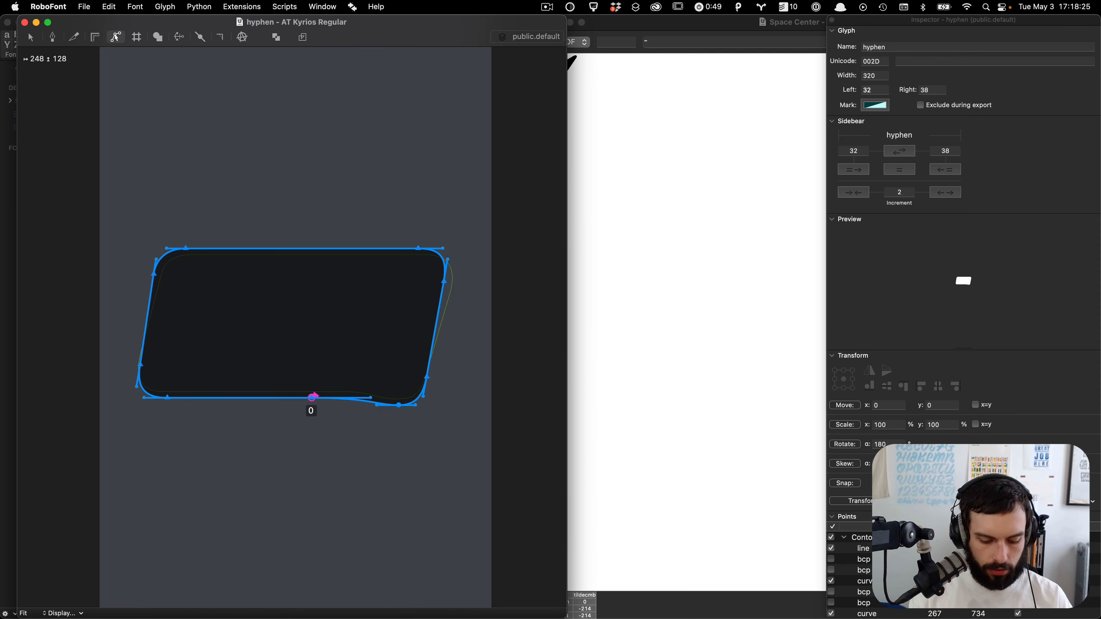
{"action": "type", "text": "jmacron"}
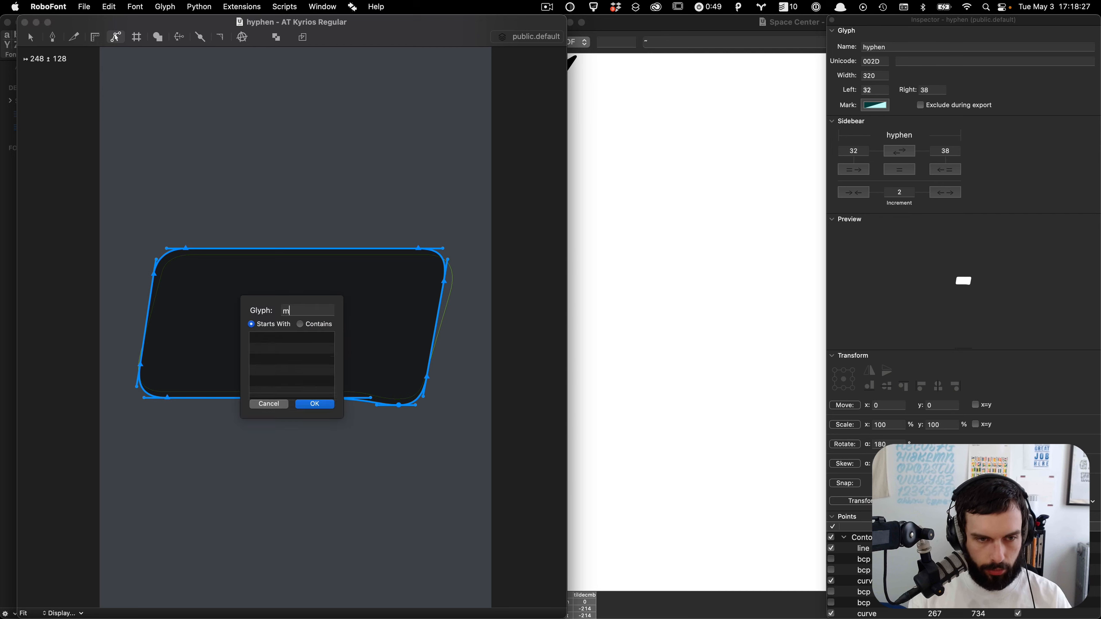
{"action": "key", "text": "Return"}
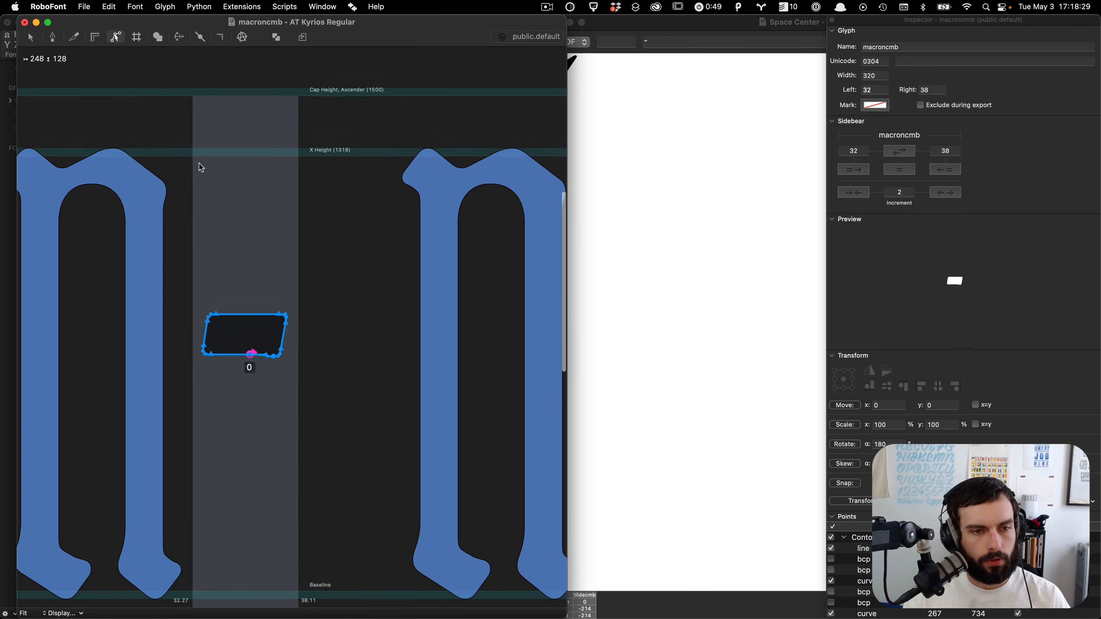
Step: Move the bar left and up so it sits above the x-height, near the cap height line
{"action": "key", "text": "shift+Left"}
{"action": "key", "text": "shift+Left"}
{"action": "key", "text": "shift+Left"}
{"action": "key", "text": "shift+Left"}
{"action": "key", "text": "shift+Left"}
{"action": "key", "text": "shift+Left"}
{"action": "key", "text": "shift+Left"}
{"action": "key", "text": "shift+Left"}
{"action": "key", "text": "shift+Left"}
{"action": "key", "text": "shift+Left"}
{"action": "key", "text": "shift+Left"}
{"action": "key", "text": "shift+Left"}
{"action": "key", "text": "shift+Left"}
{"action": "key", "text": "shift+Left"}
{"action": "key", "text": "shift+Left"}
{"action": "key", "text": "shift+Up"}
{"action": "key", "text": "shift+Up"}
{"action": "key", "text": "shift+Up"}
{"action": "key", "text": "shift+Up"}
{"action": "key", "text": "shift+Up"}
{"action": "key", "text": "shift+Up"}
{"action": "key", "text": "shift+Up"}
{"action": "key", "text": "shift+Up"}
{"action": "key", "text": "shift+Up"}
{"action": "key", "text": "shift+Up"}
{"action": "key", "text": "shift+Up"}
{"action": "key", "text": "shift+Up"}
{"action": "key", "text": "shift+Up"}
{"action": "key", "text": "shift+Up"}
{"action": "key", "text": "shift+Up"}
{"action": "key", "text": "shift+Up"}
{"action": "key", "text": "shift+Up"}
{"action": "key", "text": "shift+Up"}
{"action": "key", "text": "shift+Up"}
{"action": "key", "text": "shift+Up"}
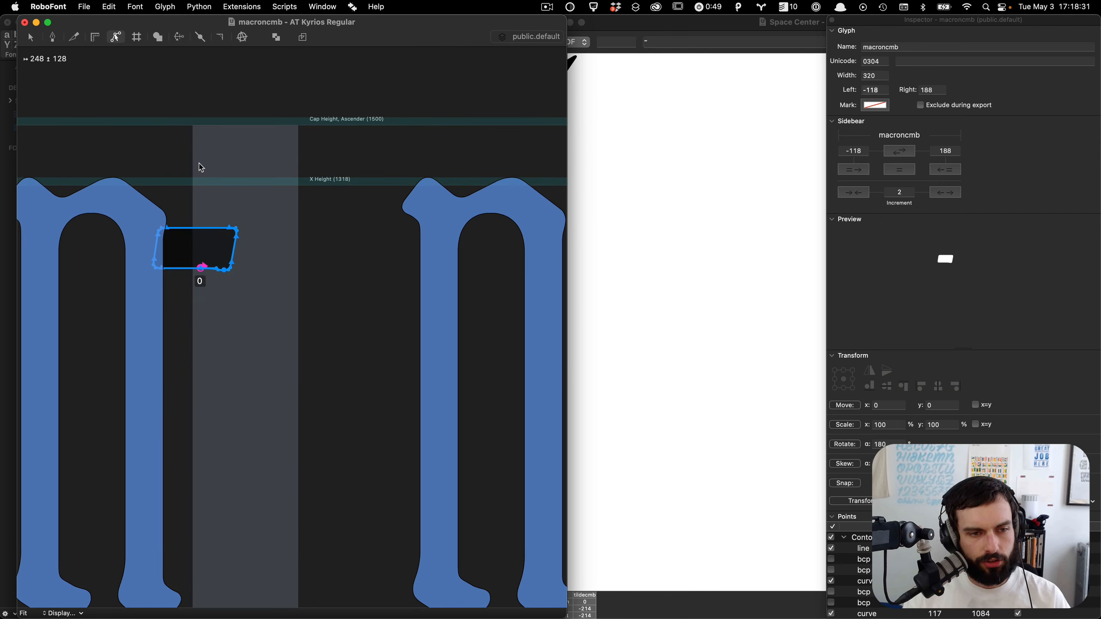
{"action": "key", "text": "shift+Up"}
{"action": "key", "text": "shift+Up"}
{"action": "key", "text": "shift+Up"}
{"action": "key", "text": "shift+Up"}
{"action": "key", "text": "shift+Up"}
{"action": "key", "text": "shift+Up"}
{"action": "key", "text": "shift+Up"}
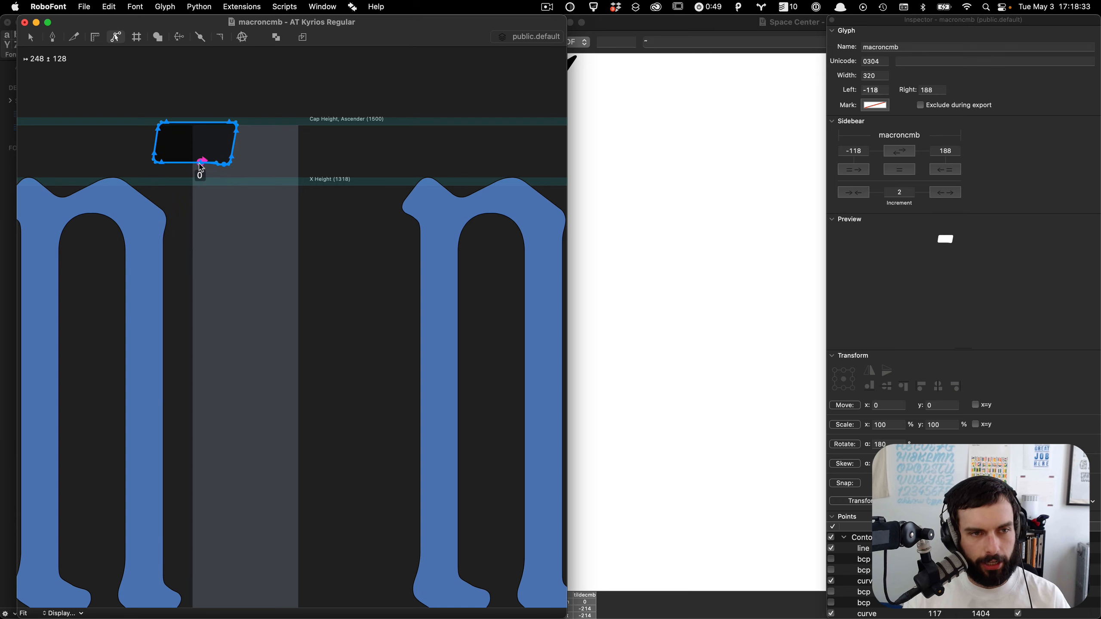
{"action": "scroll", "coordinate": [186, 143], "scroll_direction": "up", "scroll_amount": 5}
{"action": "key", "text": "shift+Up"}
{"action": "key", "text": "shift+Up"}
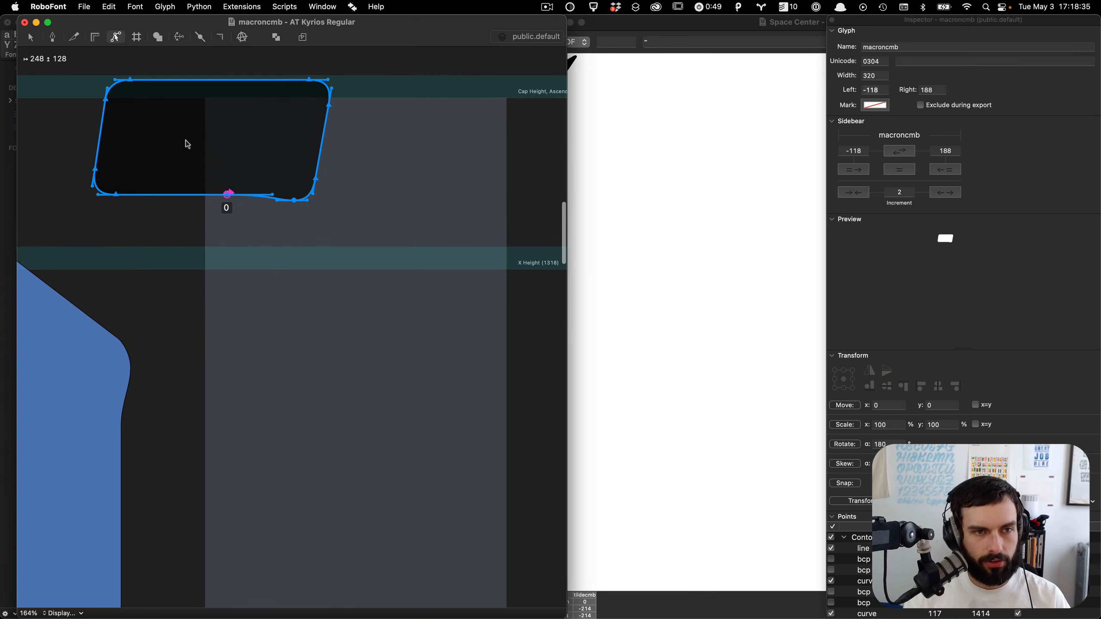
Step: Overlay the display font's i glyph as a reference and move the overlay panel aside
{"action": "key", "text": "super+shift+o"}
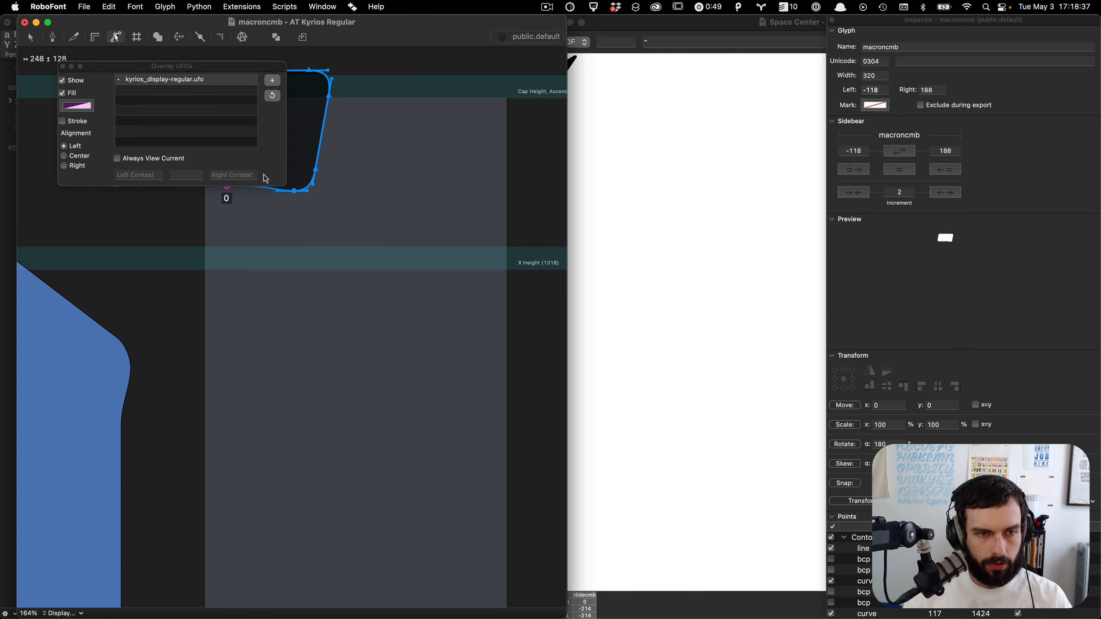
{"action": "left_click", "coordinate": [181, 176]}
{"action": "type", "text": "i"}
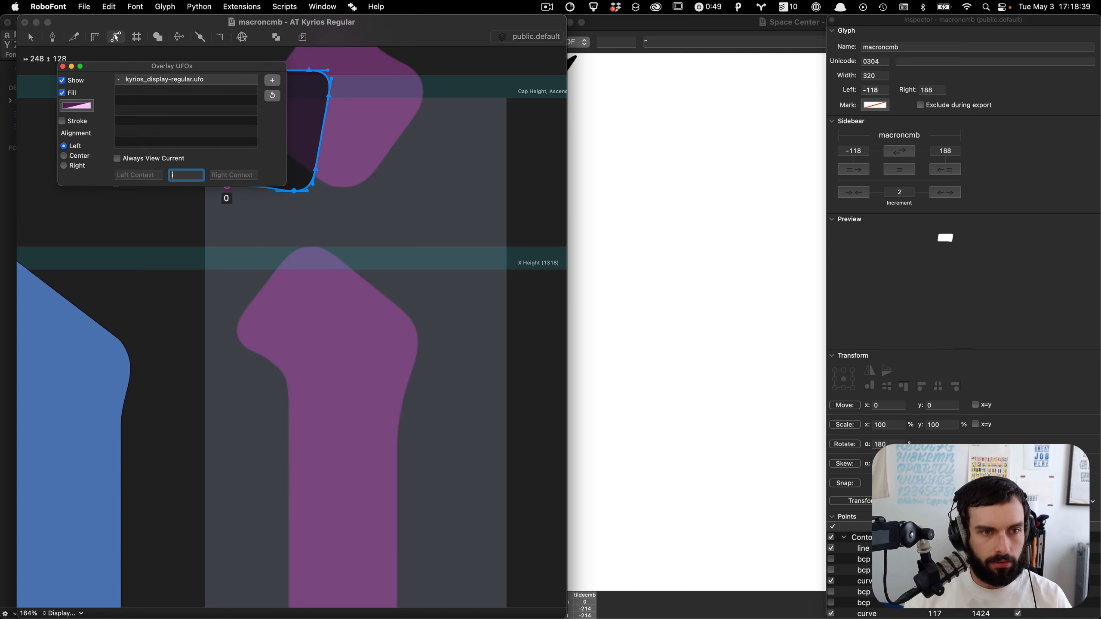
{"action": "left_click_drag", "start_coordinate": [143, 67], "coordinate": [616, 287]}
{"action": "left_click_drag", "start_coordinate": [703, 319], "coordinate": [901, 377]}
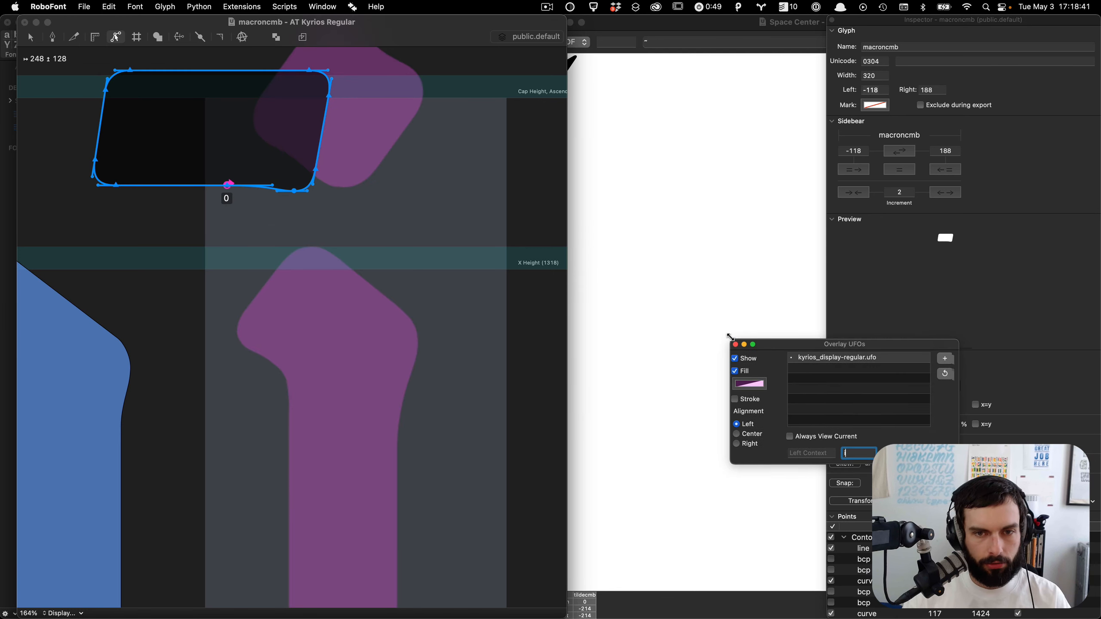
Step: Nudge the bar up slightly to line it up with the overlaid i's dot, then deselect it
{"action": "scroll", "coordinate": [280, 243], "scroll_direction": "up", "scroll_amount": 5}
{"action": "left_click", "coordinate": [345, 259]}
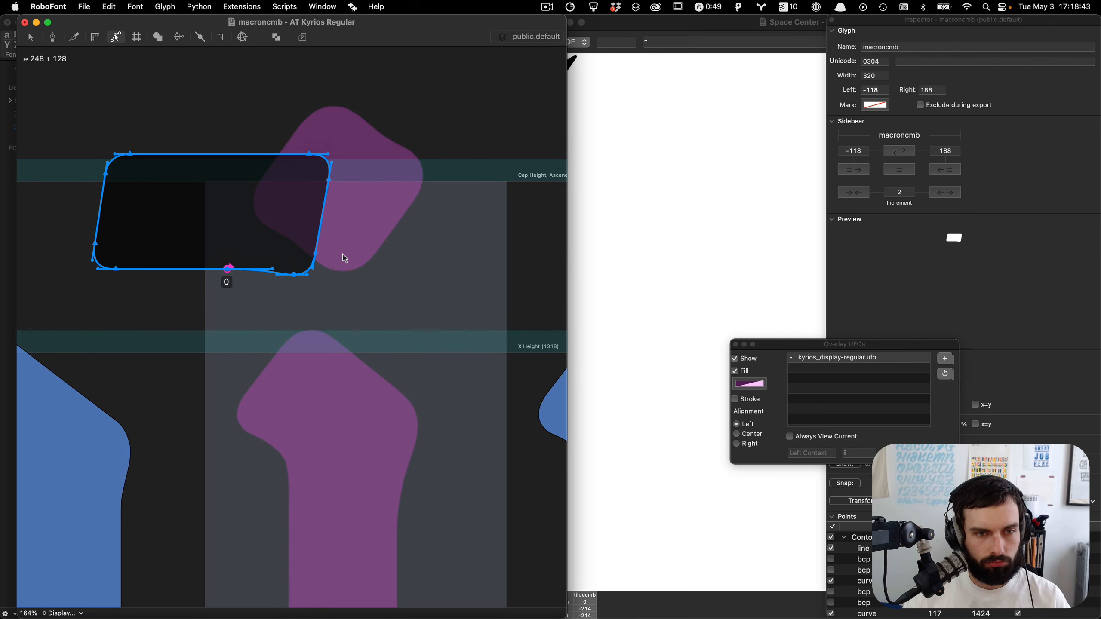
{"action": "key", "text": "shift+Up"}
{"action": "key", "text": "shift+Up"}
{"action": "key", "text": "shift+Up"}
{"action": "key", "text": "Down"}
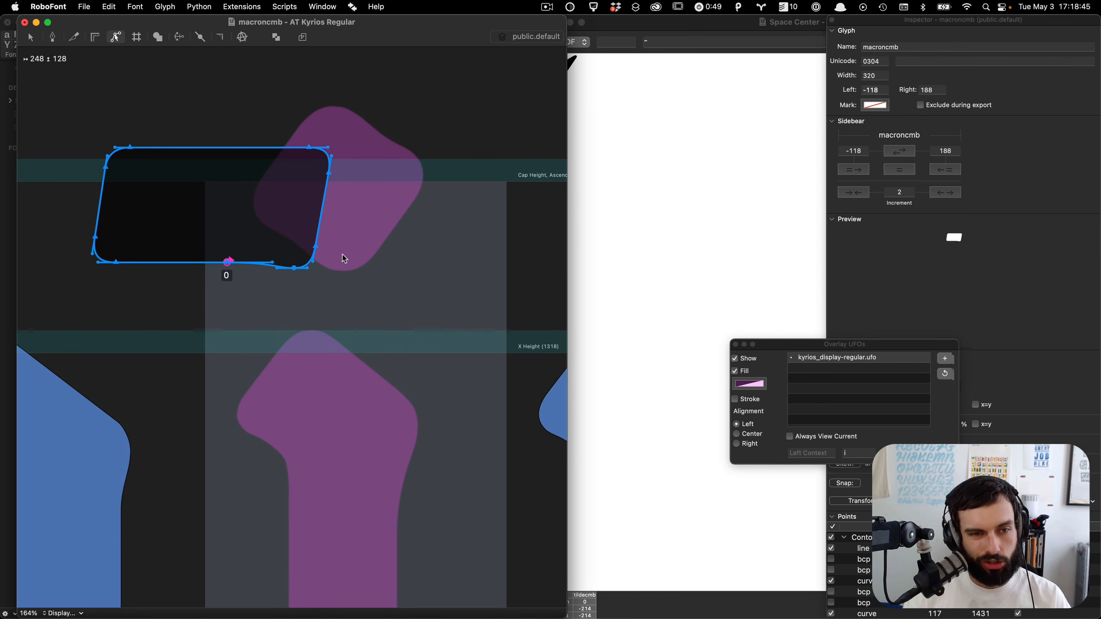
{"action": "left_click", "coordinate": [344, 259]}
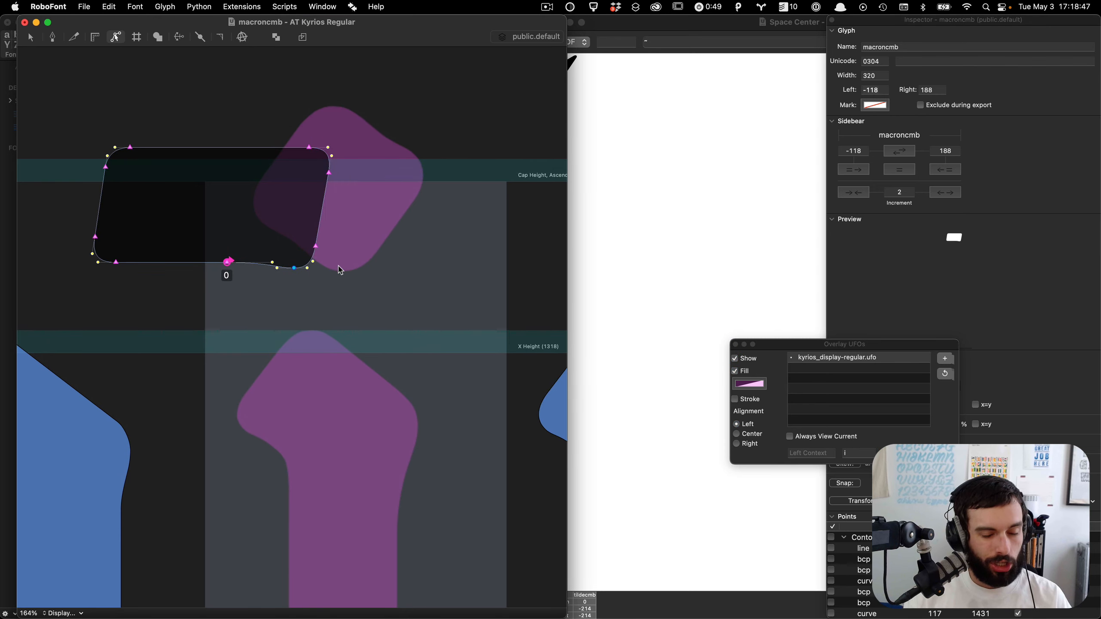
Step: Close the overlay panel
{"action": "key", "text": "j"}
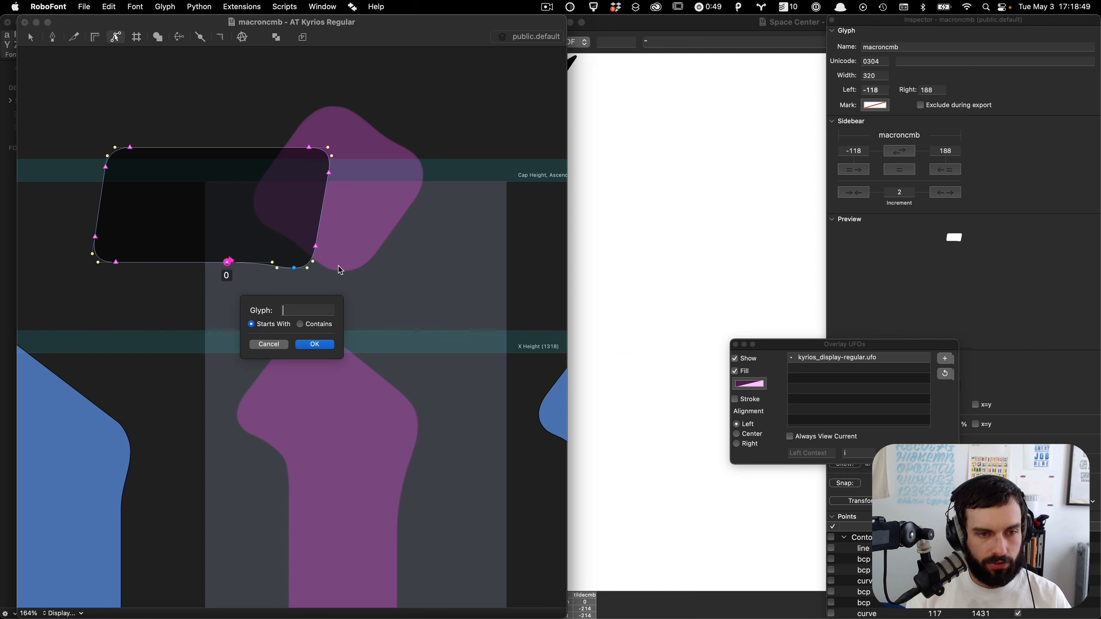
{"action": "key", "text": "Escape"}
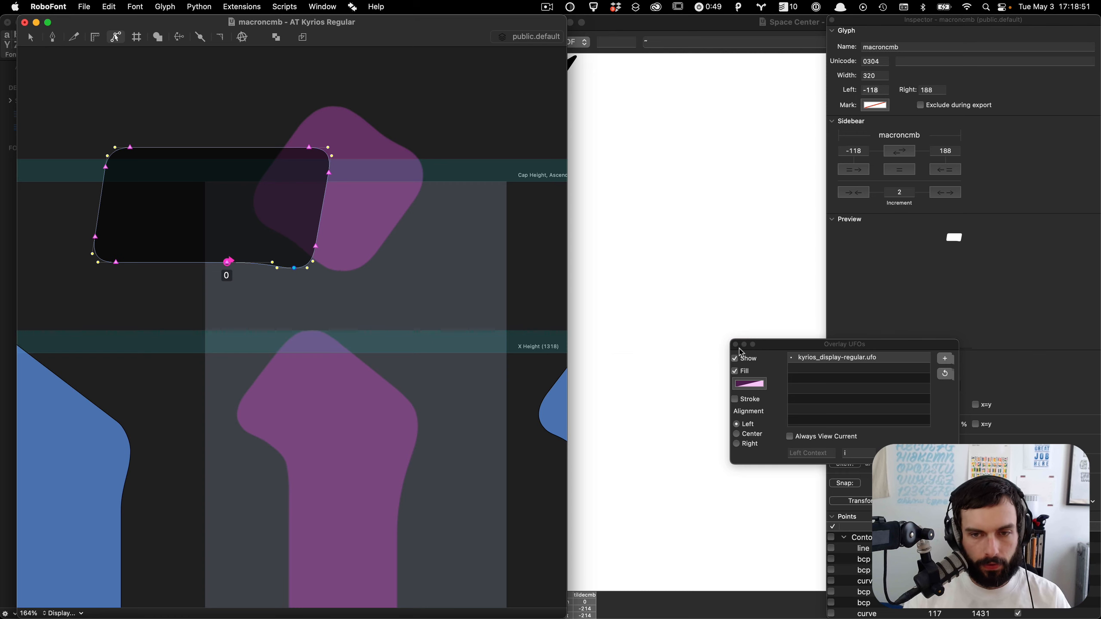
{"action": "left_click", "coordinate": [736, 345]}
Step: Copy the x-height anchor from ringcmb, paste it into macroncmb, and save the font
{"action": "key", "text": "ctrl+alt+Right"}
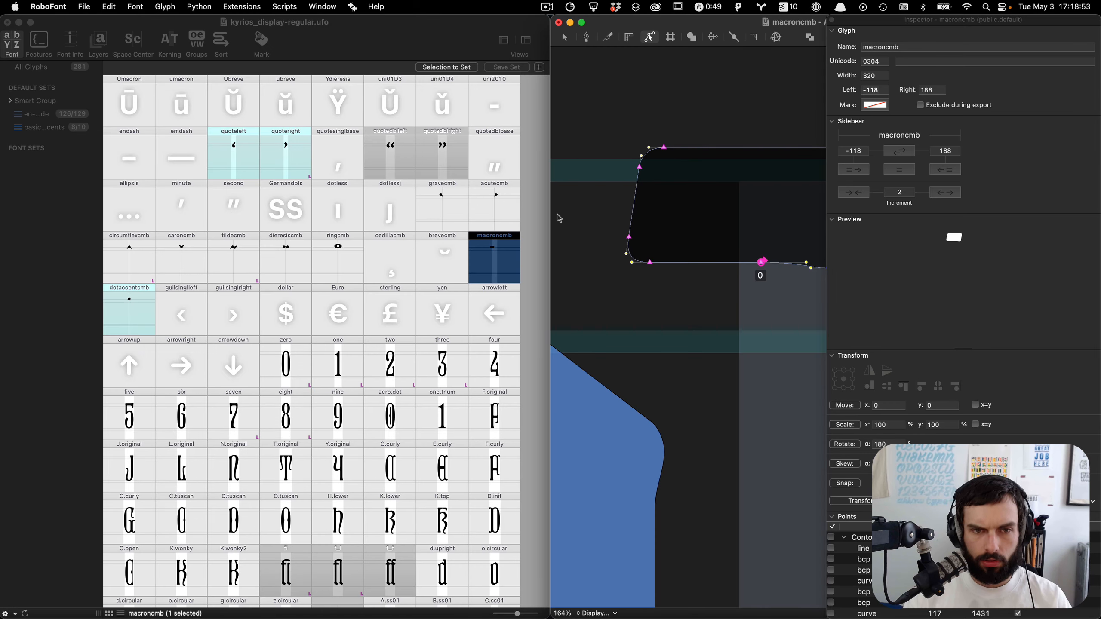
{"action": "double_click", "coordinate": [334, 258]}
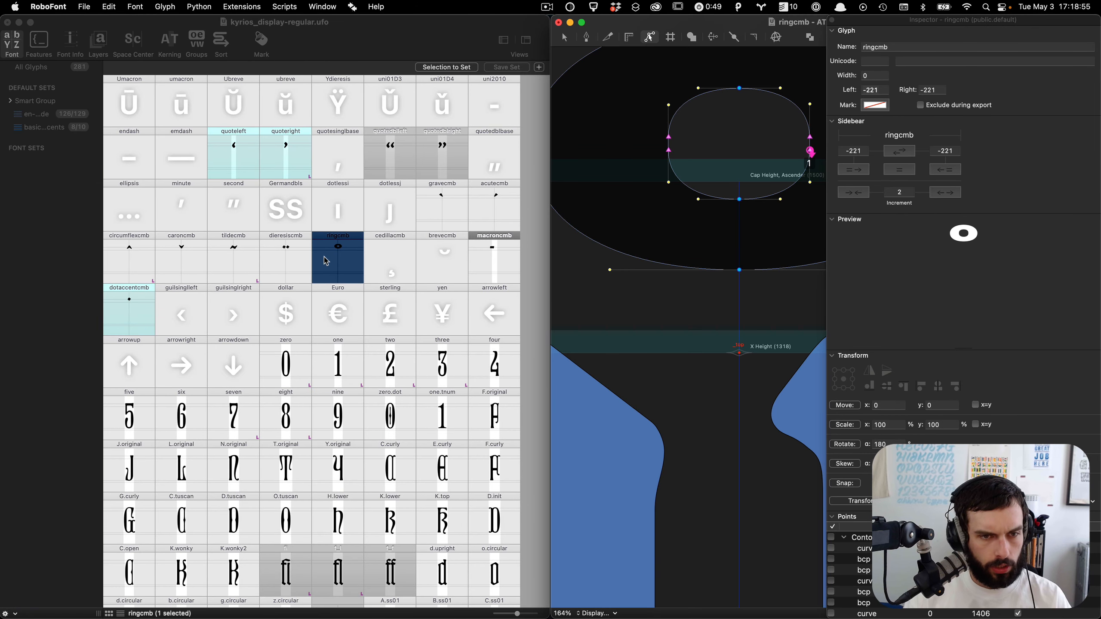
{"action": "left_click", "coordinate": [739, 353]}
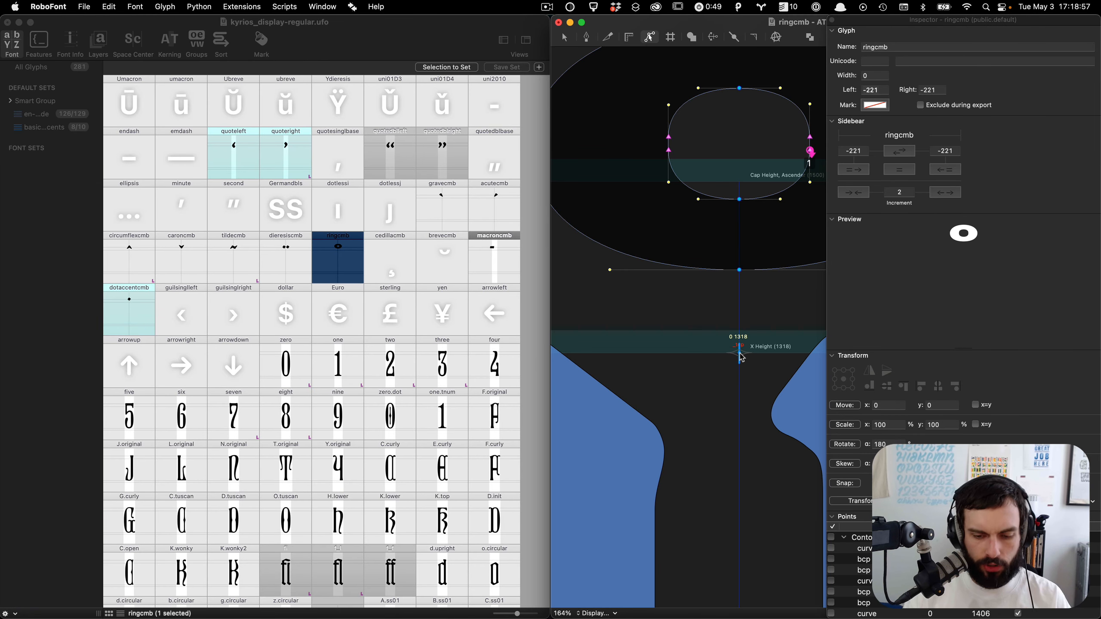
{"action": "key", "text": "super+bracketright"}
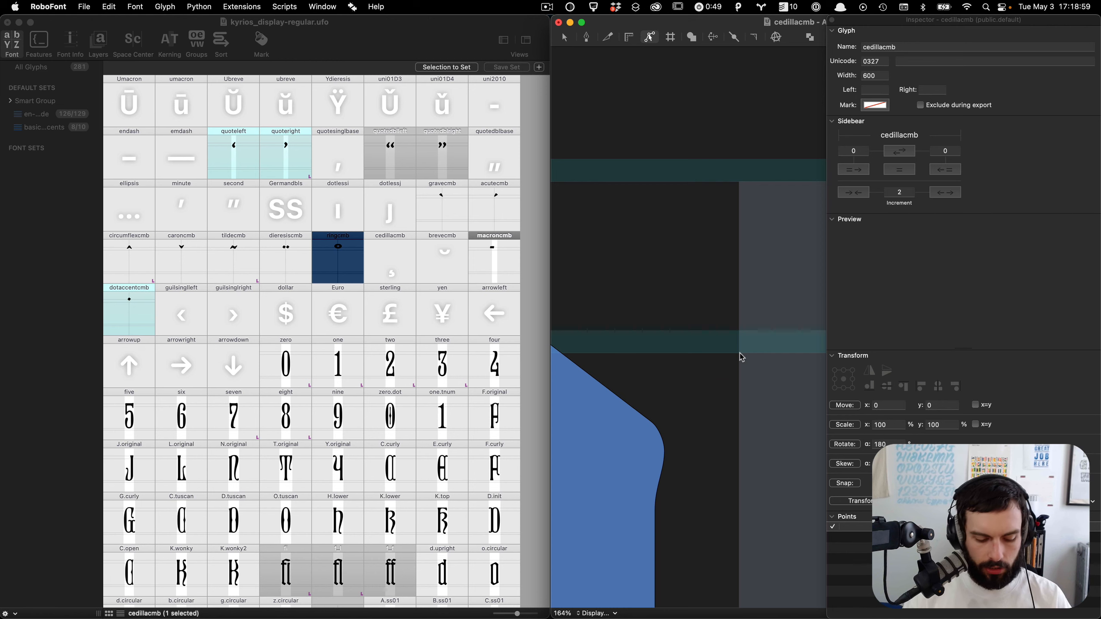
{"action": "key", "text": "ctrl+alt+Left"}
{"action": "key", "text": "super+v"}
{"action": "key", "text": "super+s"}
{"action": "key", "text": "super+bracketright"}
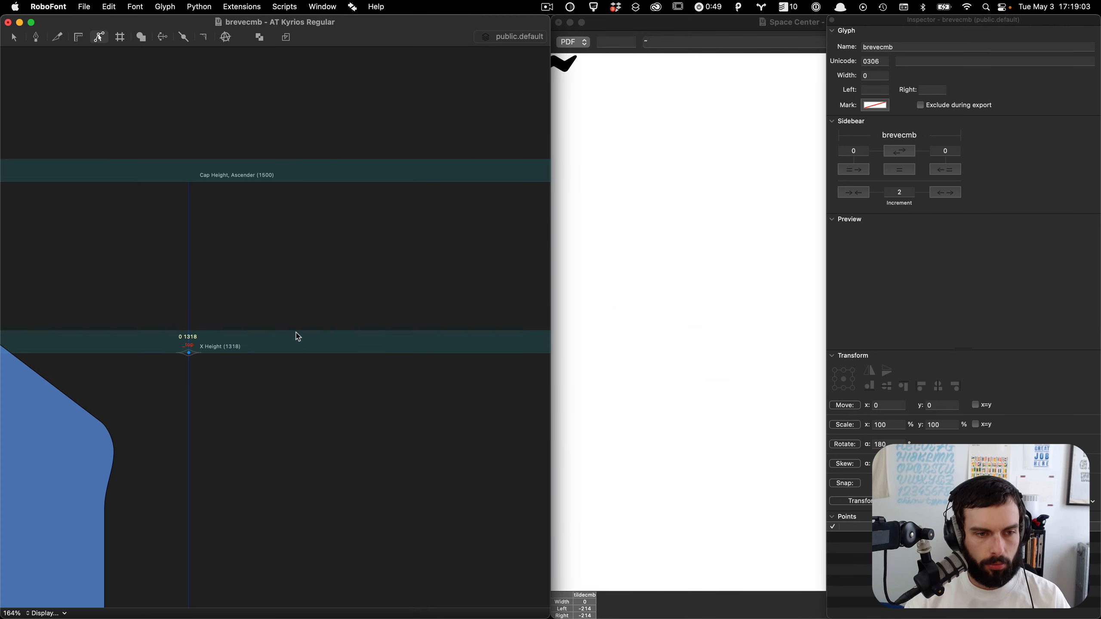
{"action": "key", "text": "super+bracketright"}
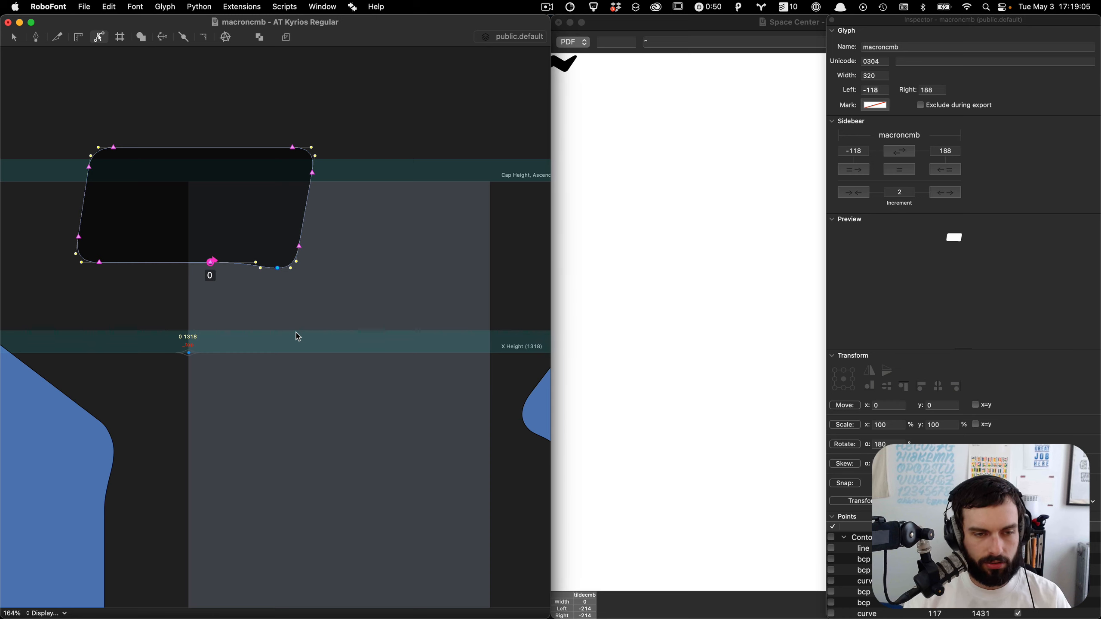
Step: Set macroncmb's width to 0, save the font and close the glyph window
{"action": "left_click", "coordinate": [876, 73]}
{"action": "type", "text": "0"}
{"action": "key", "text": "Tab"}
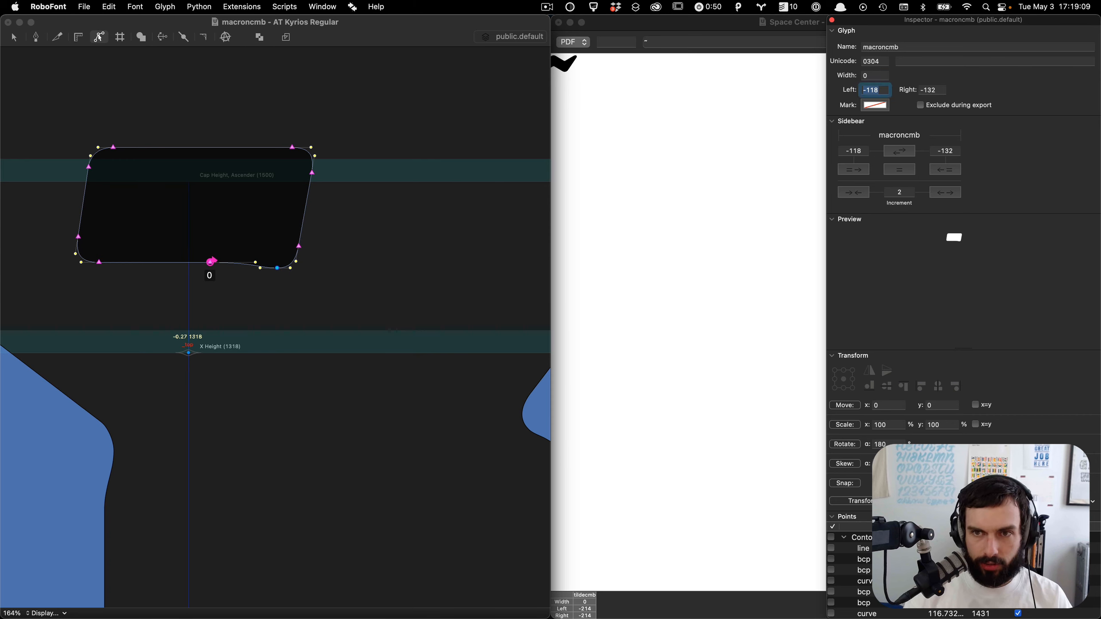
{"action": "left_click", "coordinate": [428, 295]}
{"action": "key", "text": "super+s"}
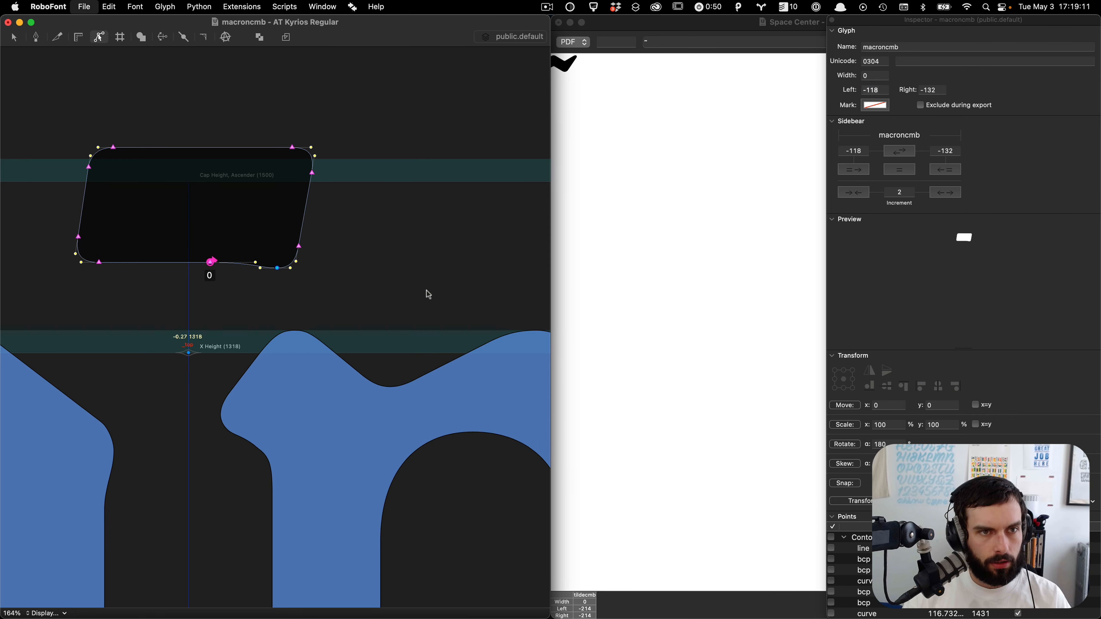
{"action": "key", "text": "super+w"}
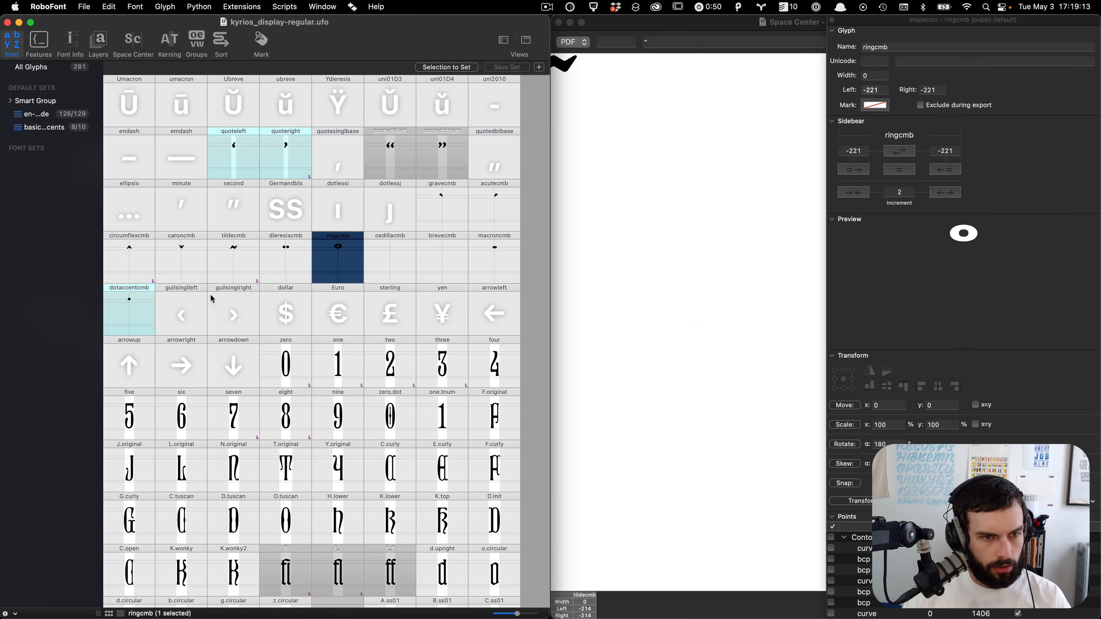
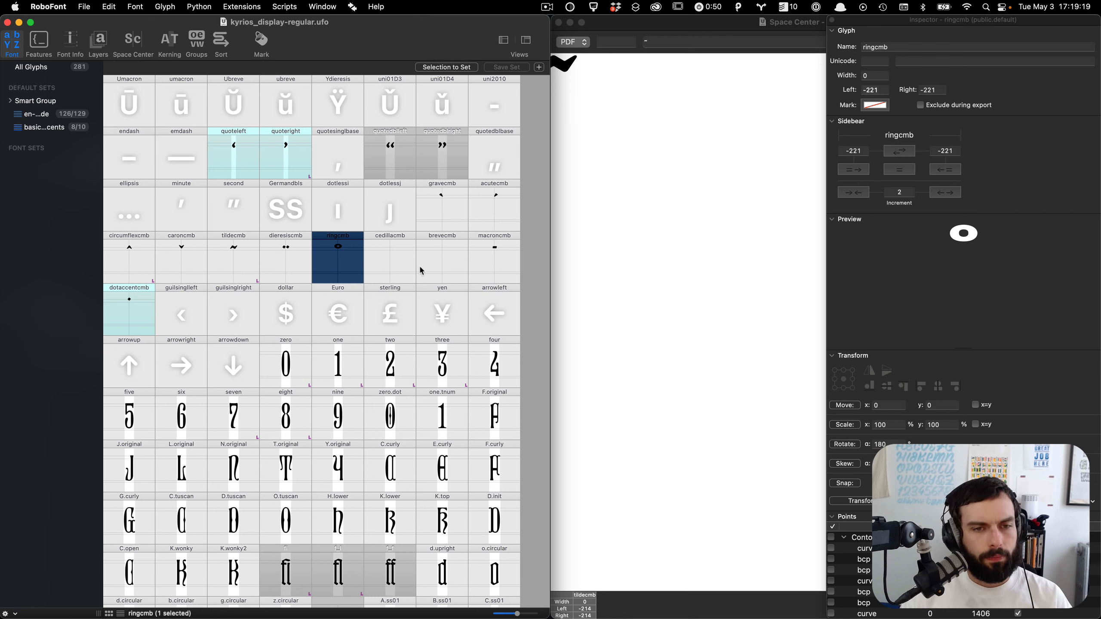
Step: Open the cedillacmb glyph to inspect it and close its editing window
{"action": "double_click", "coordinate": [406, 266]}
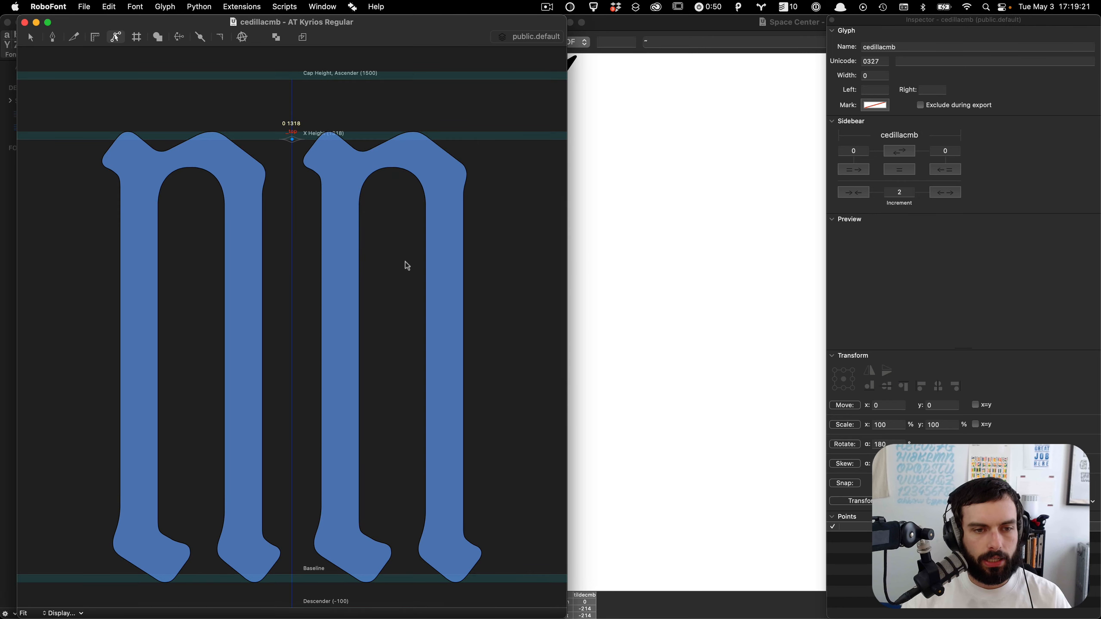
{"action": "scroll", "coordinate": [342, 283], "scroll_direction": "down", "scroll_amount": 2}
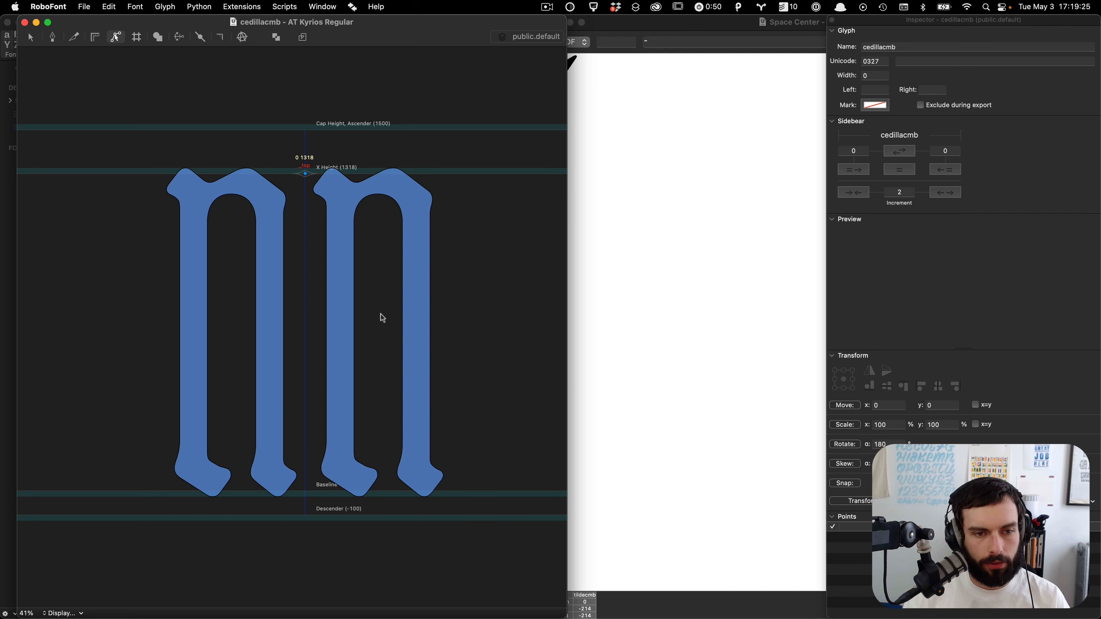
{"action": "key", "text": "super+w"}
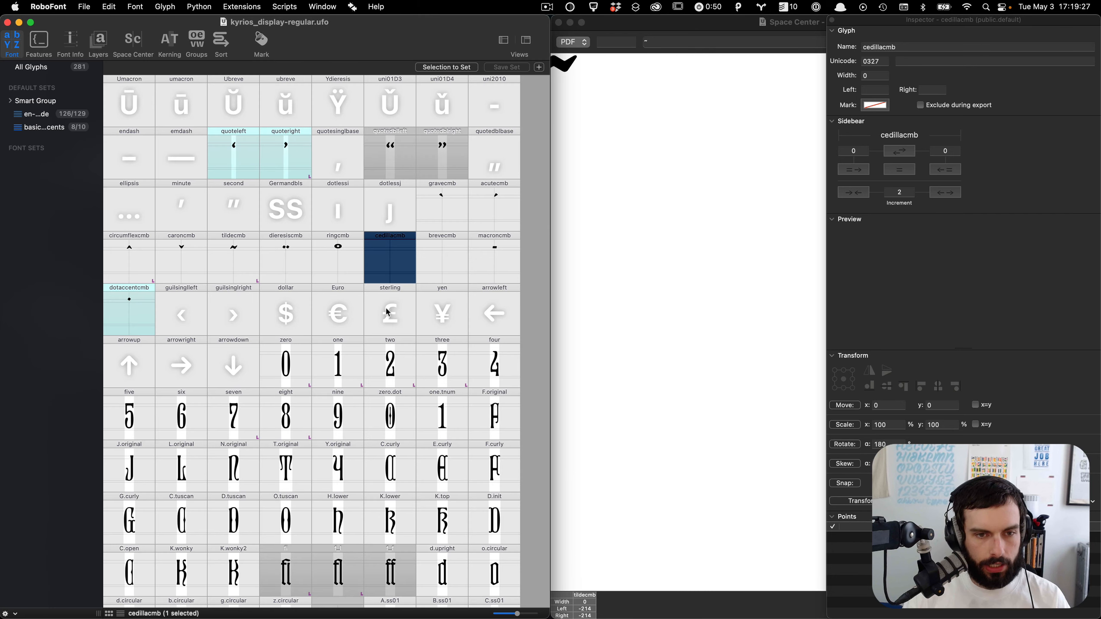
{"action": "double_click", "coordinate": [434, 258]}
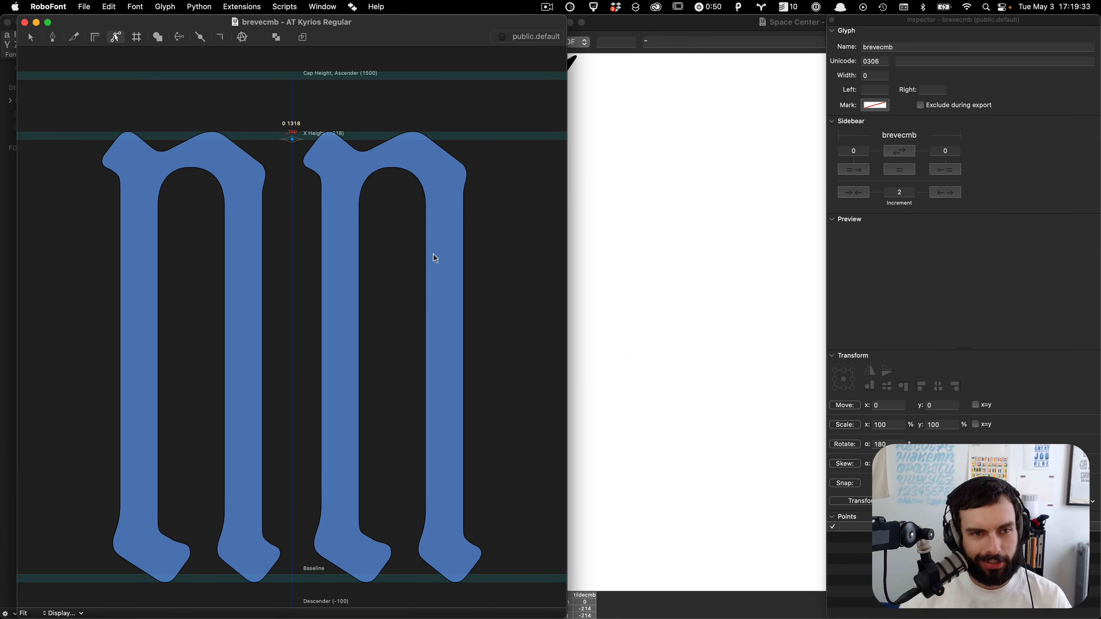
{"action": "key", "text": "super+w"}
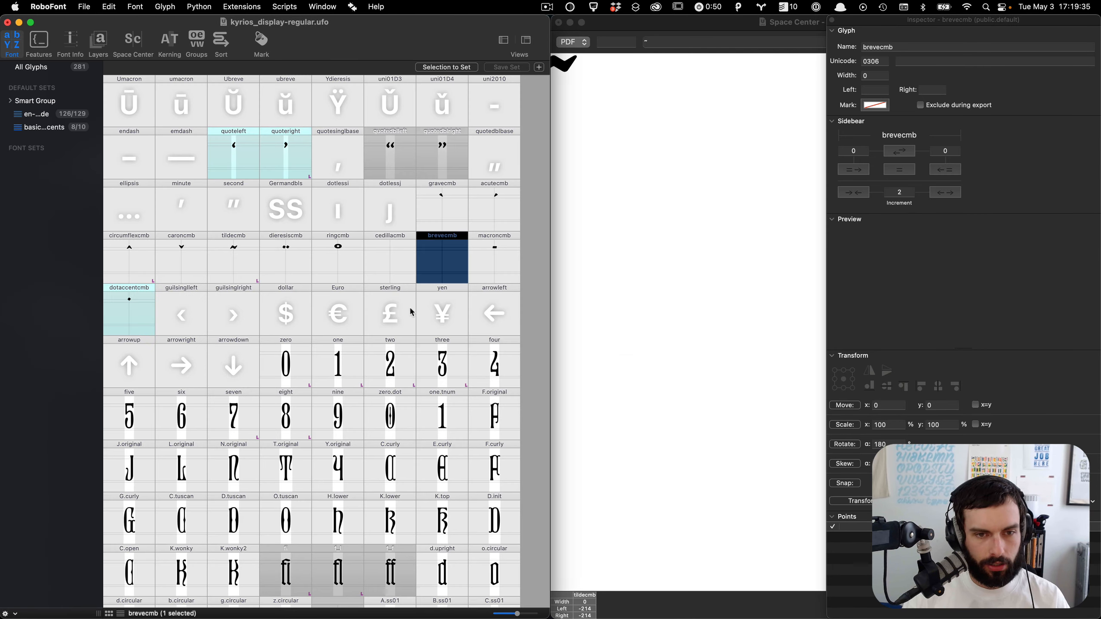
{"action": "key", "text": "BackSpace"}
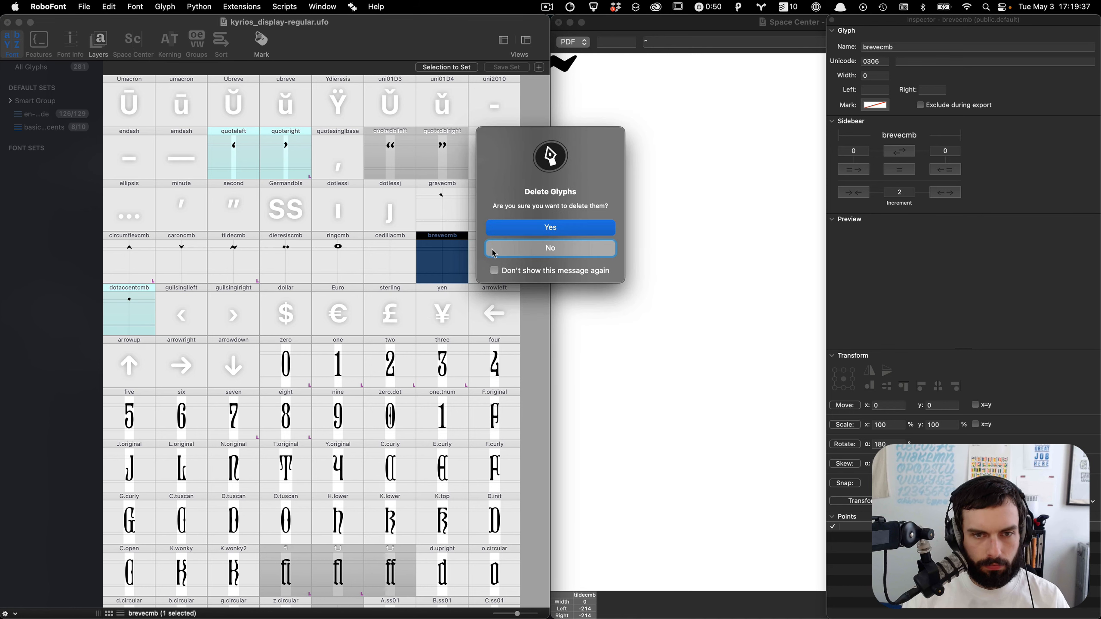
{"action": "left_click", "coordinate": [509, 250]}
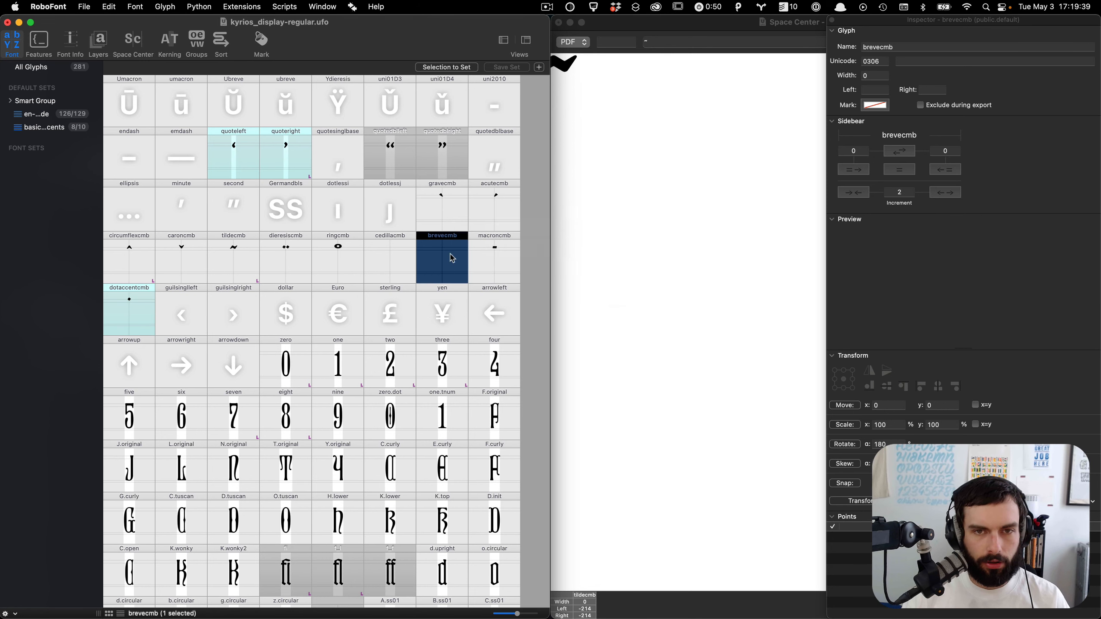
{"action": "key", "text": "alt+super+s"}
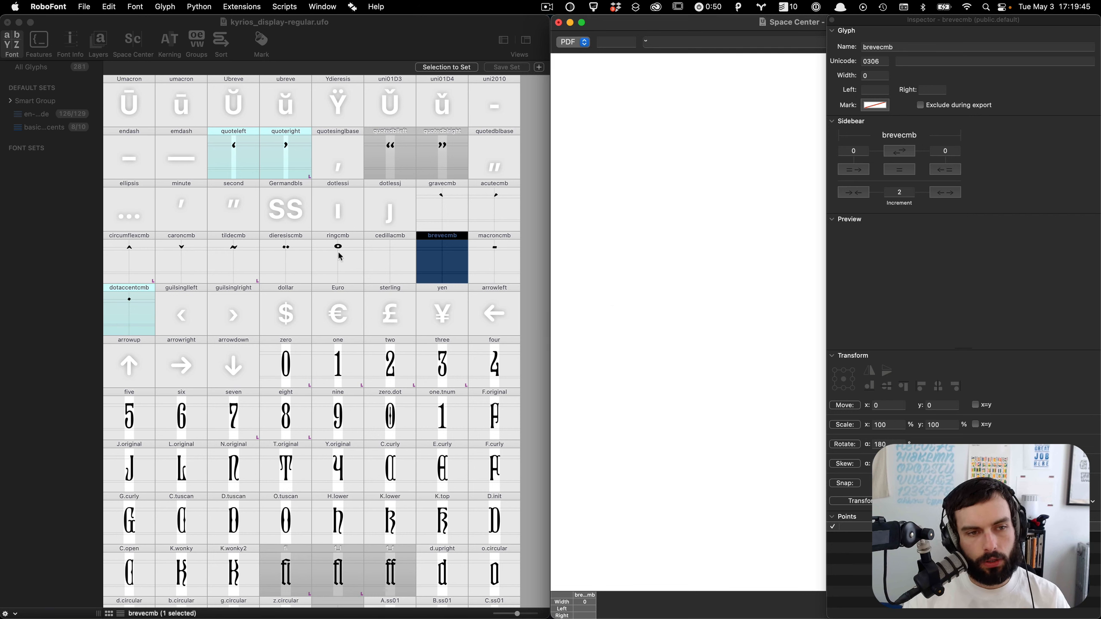
Step: Copy the circumflexcmb contour and paste it into the brevecmb glyph
{"action": "double_click", "coordinate": [133, 265]}
{"action": "key", "text": "super+a"}
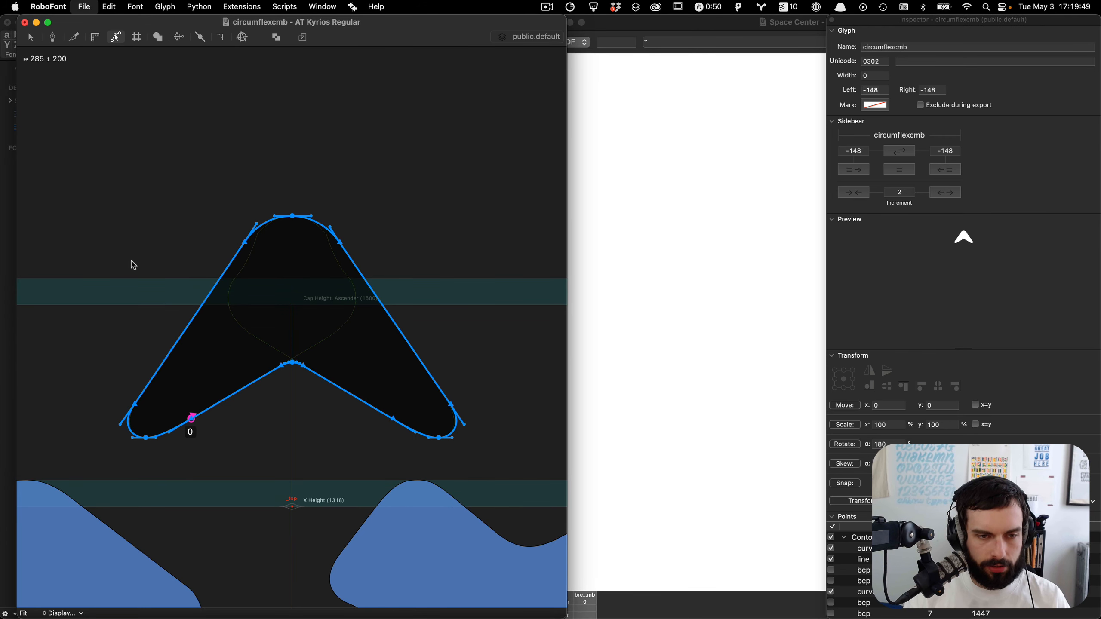
{"action": "key", "text": "super+w"}
{"action": "double_click", "coordinate": [455, 260]}
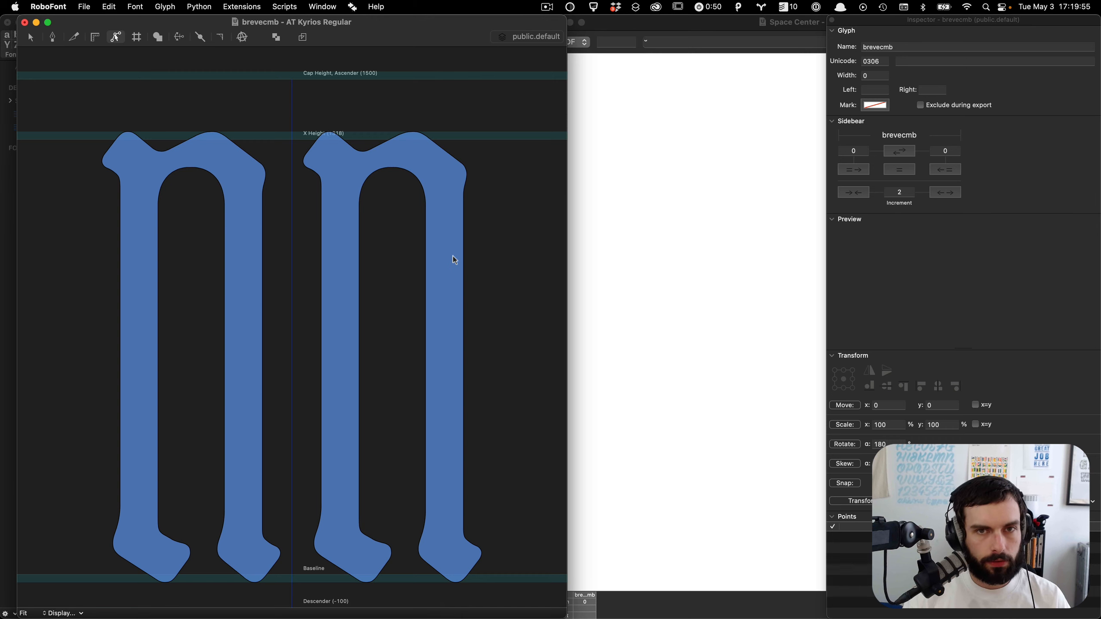
{"action": "key", "text": "super+v"}
{"action": "key", "text": "super+equal"}
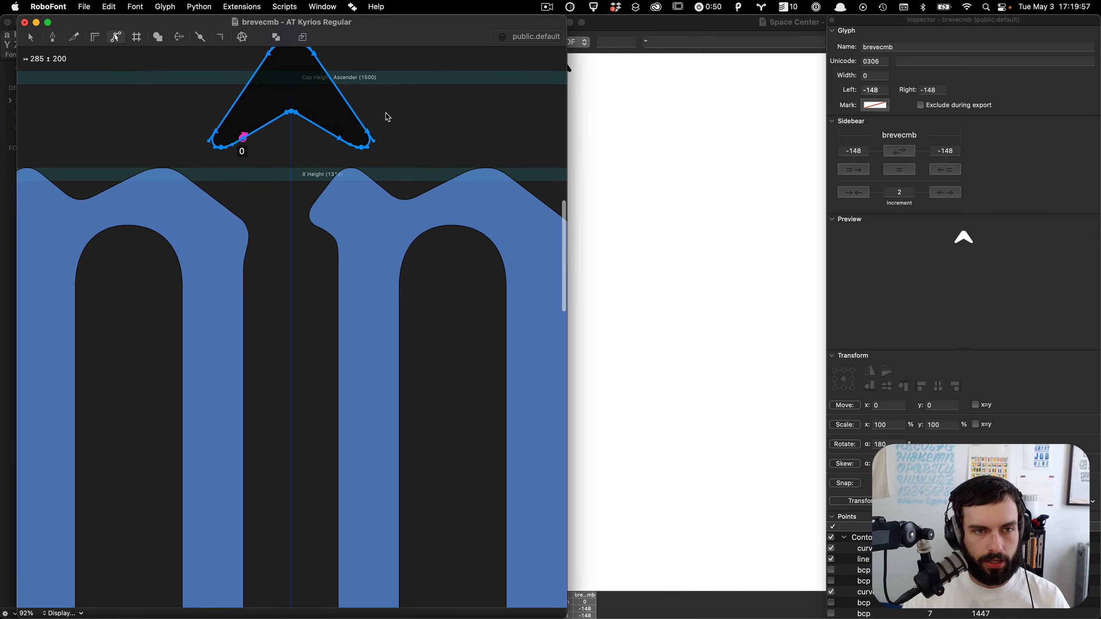
Step: Rotate the pasted contour in brevecmb by 180 degrees
{"action": "left_click", "coordinate": [840, 444]}
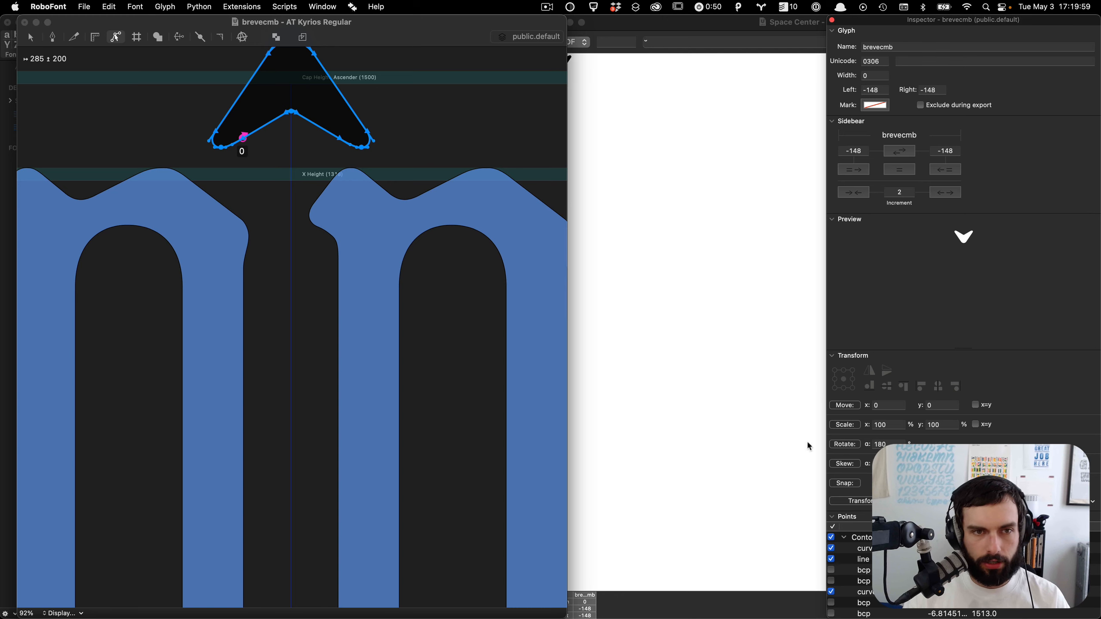
{"action": "scroll", "coordinate": [260, 202], "scroll_direction": "up", "scroll_amount": 8}
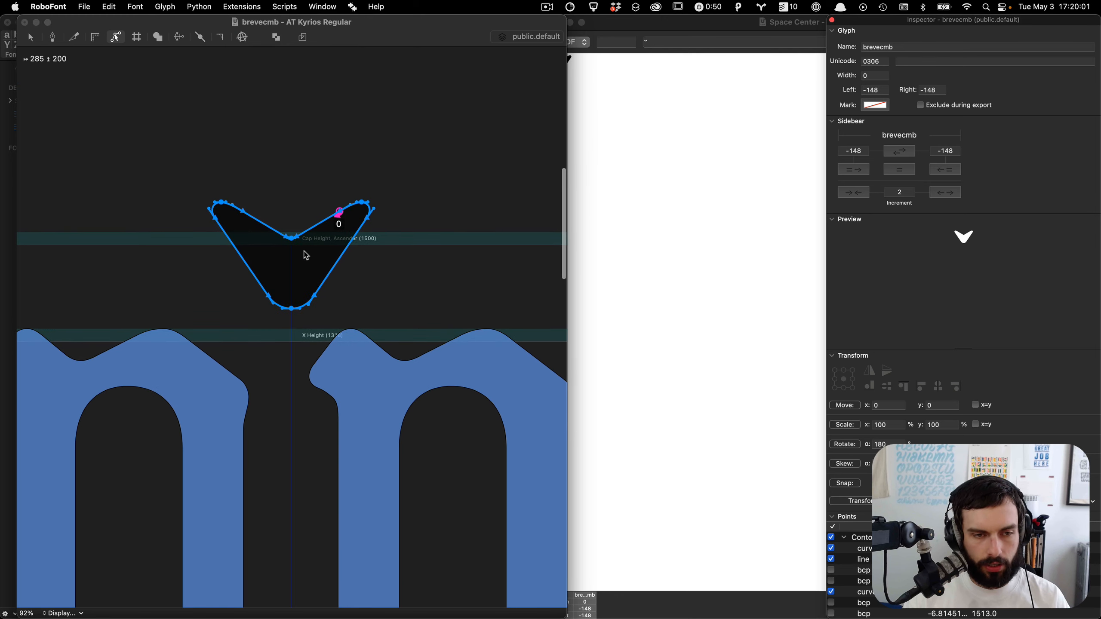
{"action": "scroll", "coordinate": [305, 253], "scroll_direction": "up", "scroll_amount": 8}
{"action": "left_click", "coordinate": [305, 253]}
{"action": "left_click", "coordinate": [365, 354]}
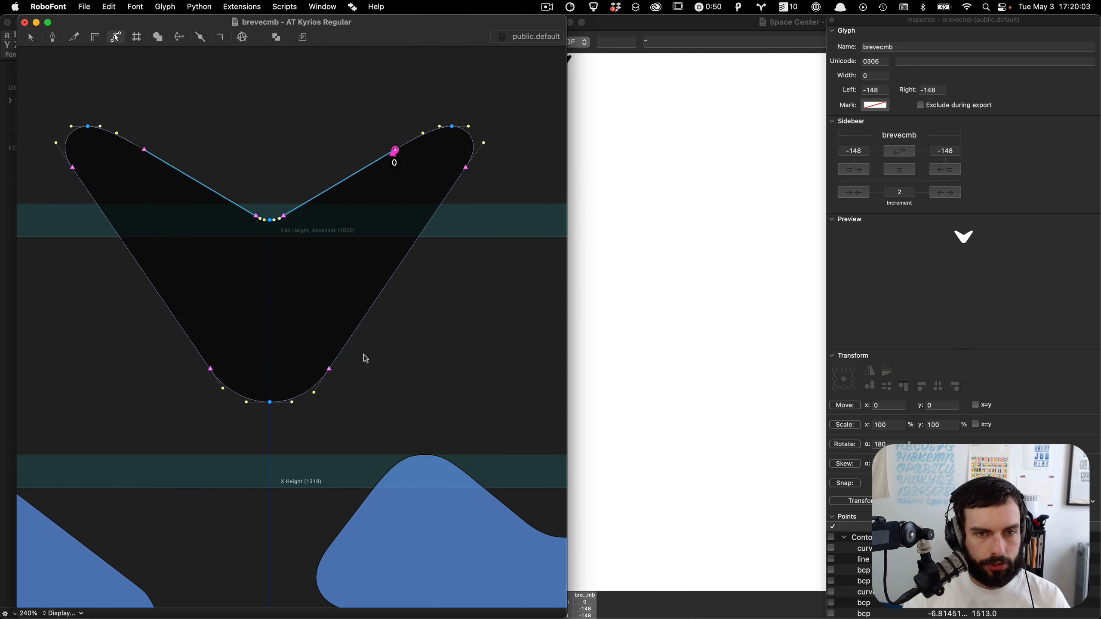
Step: Select the whole contour and add extreme points to it
{"action": "double_click", "coordinate": [340, 210]}
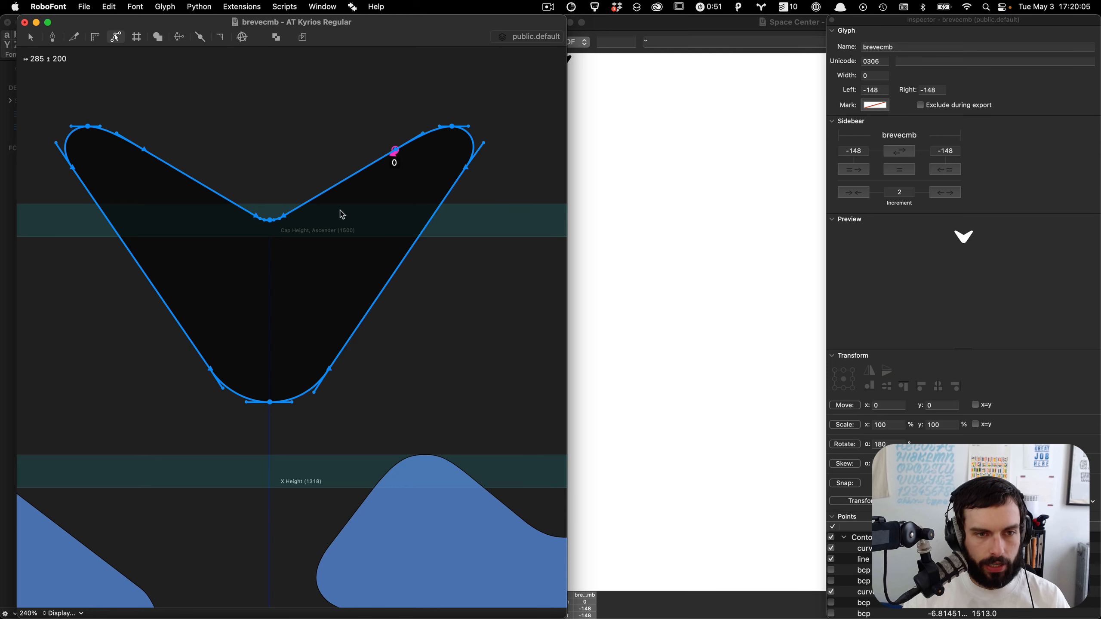
{"action": "right_click", "coordinate": [341, 209]}
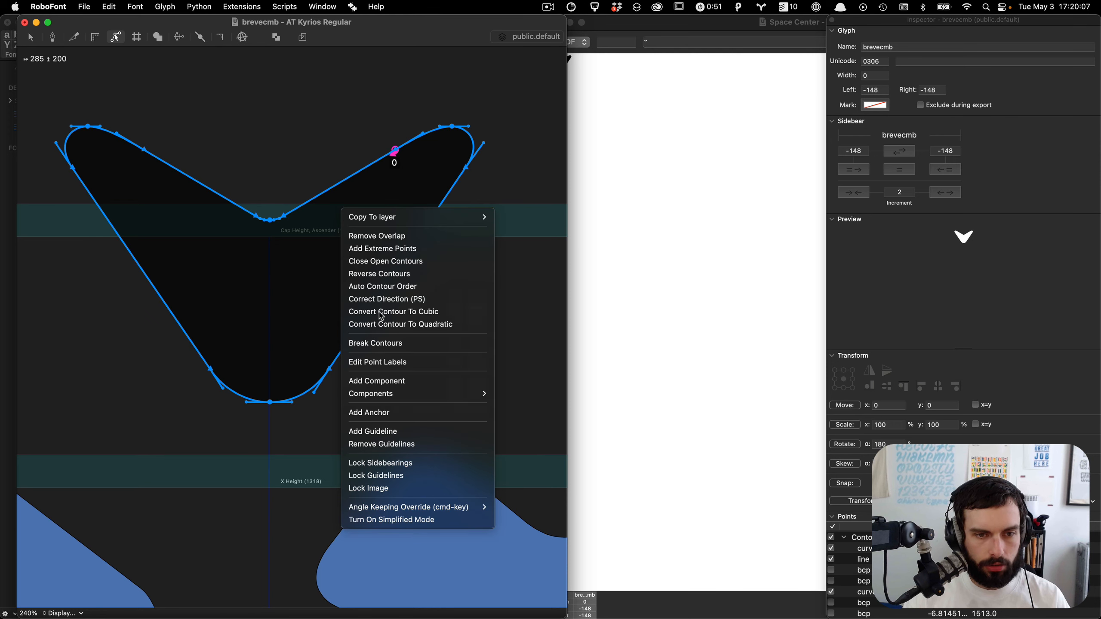
{"action": "left_click", "coordinate": [399, 249]}
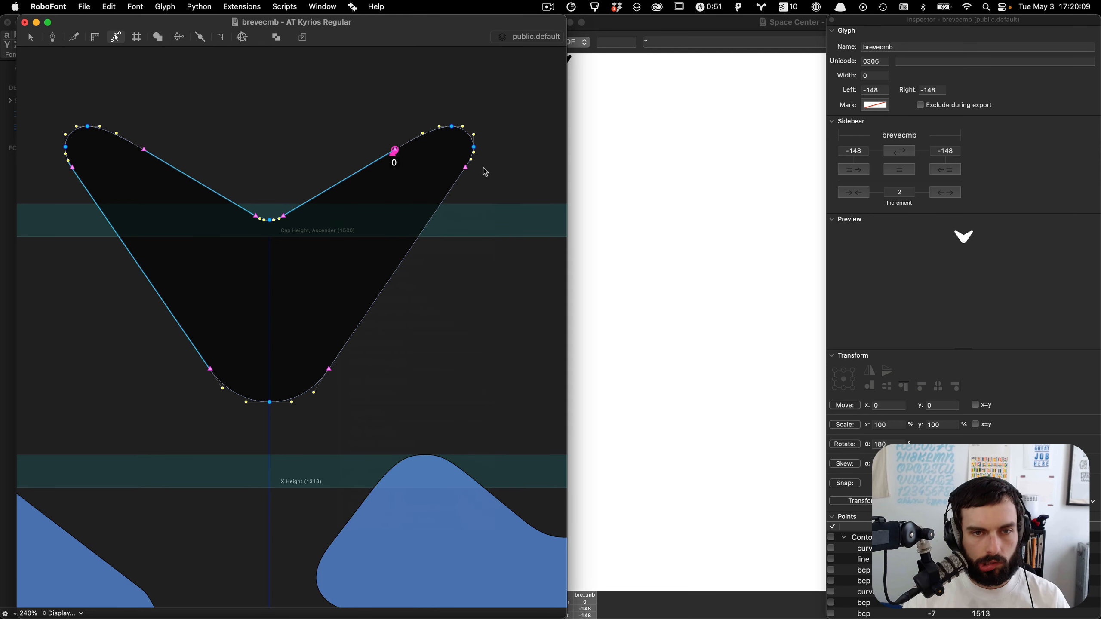
Step: Delete the straight right diagonal segment's points and bow the resulting curve outward
{"action": "left_click", "coordinate": [440, 204]}
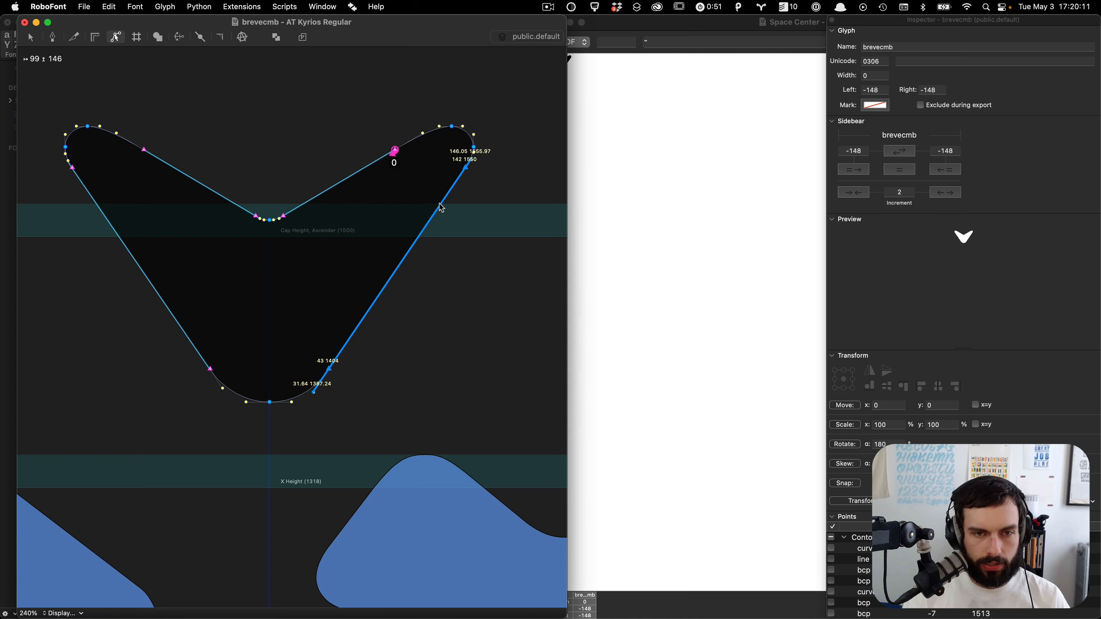
{"action": "key", "text": "BackSpace"}
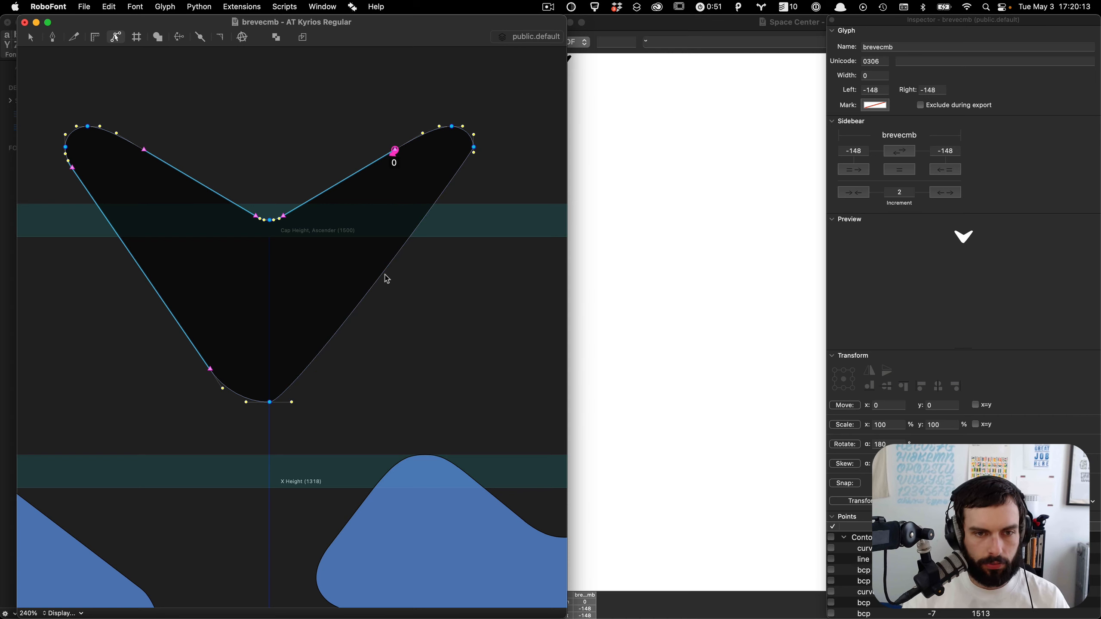
{"action": "left_click_drag", "start_coordinate": [383, 278], "coordinate": [447, 394]}
Step: Remove the inner notch points and delete the entire left half of the contour
{"action": "left_click", "coordinate": [402, 169]}
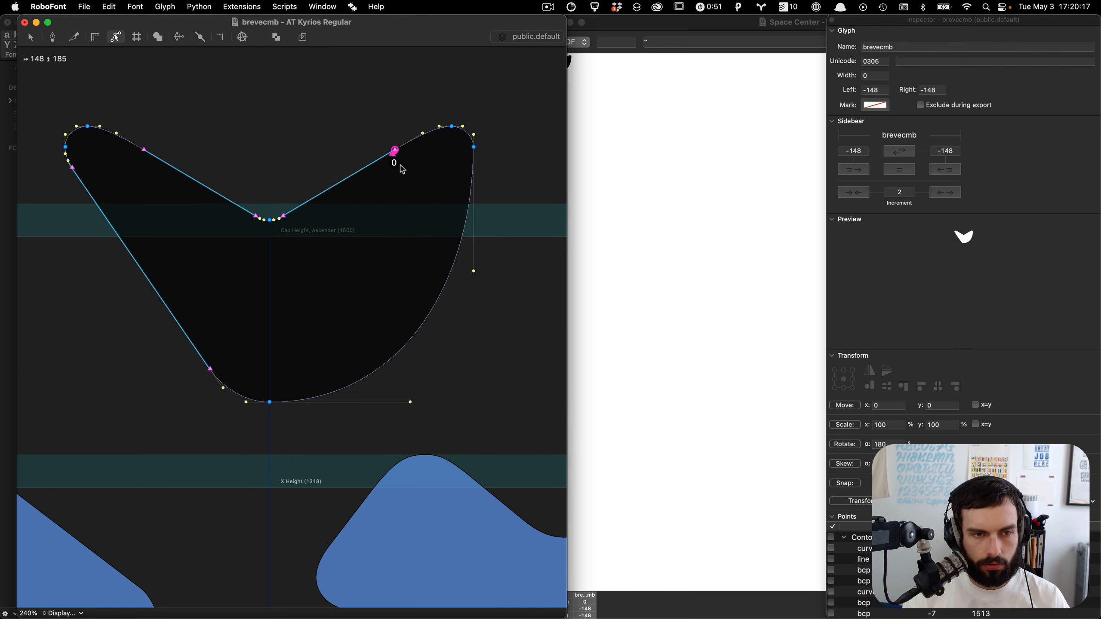
{"action": "left_click", "coordinate": [345, 180]}
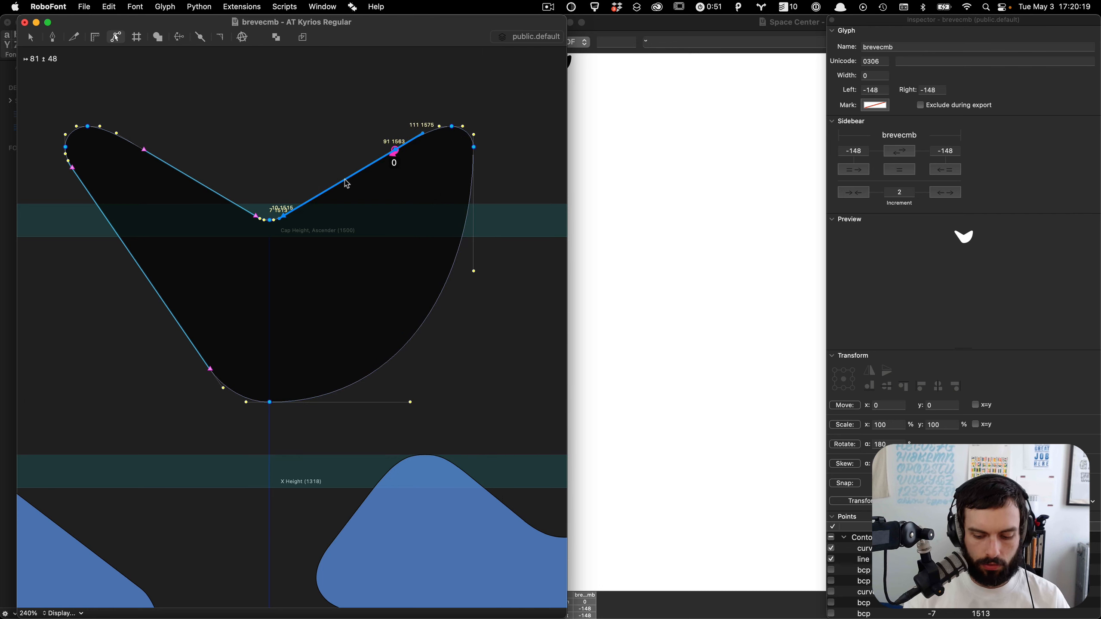
{"action": "key", "text": "Delete"}
{"action": "left_click", "coordinate": [274, 220]}
{"action": "left_click_drag", "start_coordinate": [275, 222], "coordinate": [383, 221]}
{"action": "left_click", "coordinate": [345, 160]}
{"action": "left_click_drag", "start_coordinate": [303, 81], "coordinate": [57, 482]}
{"action": "key", "text": "Delete"}
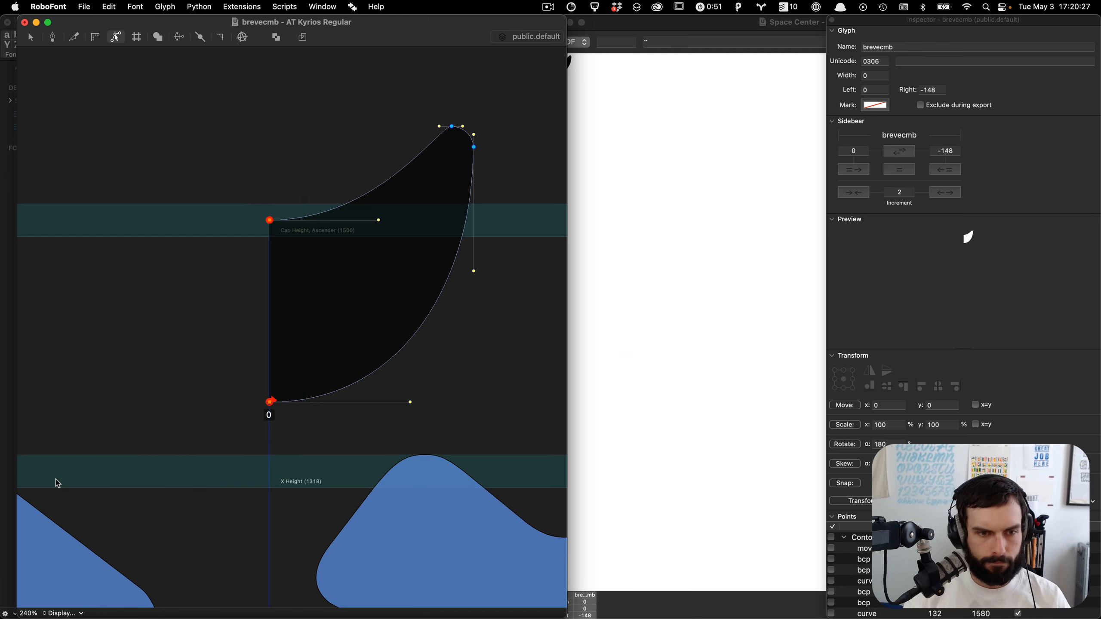
Step: Lower the top center on-curve point to a height of 1490 units
{"action": "left_click_drag", "start_coordinate": [332, 279], "coordinate": [85, 74]}
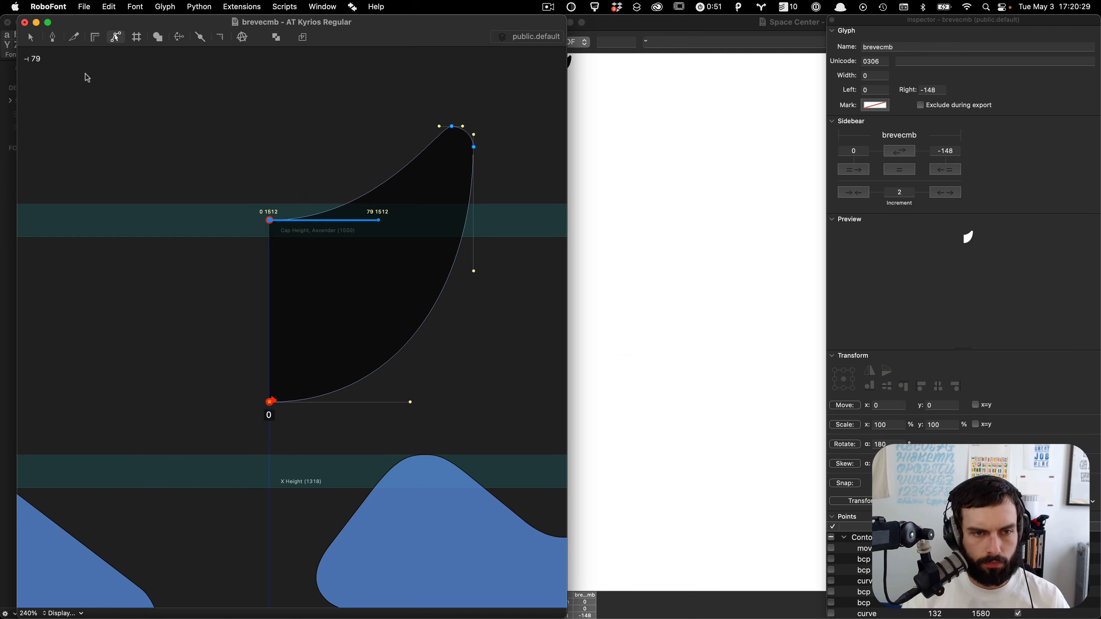
{"action": "key", "text": "shift+Down"}
{"action": "key", "text": "shift+Down"}
{"action": "key", "text": "shift+Down"}
{"action": "key", "text": "shift+Up"}
{"action": "key", "text": "shift+Up"}
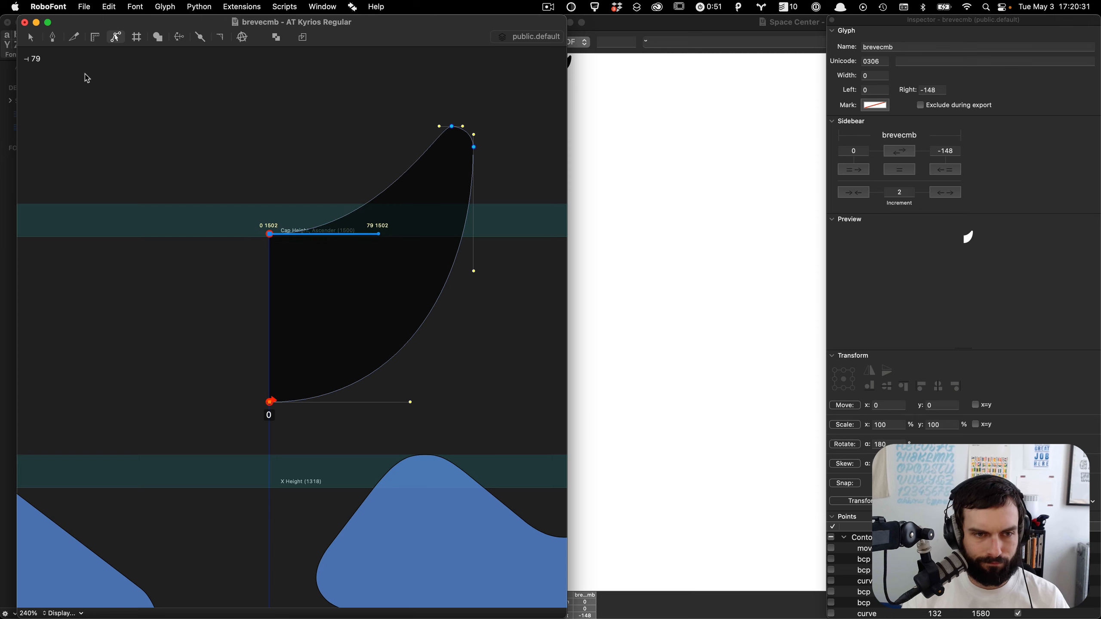
{"action": "key", "text": "Down"}
{"action": "key", "text": "Down"}
{"action": "key", "text": "shift+Down"}
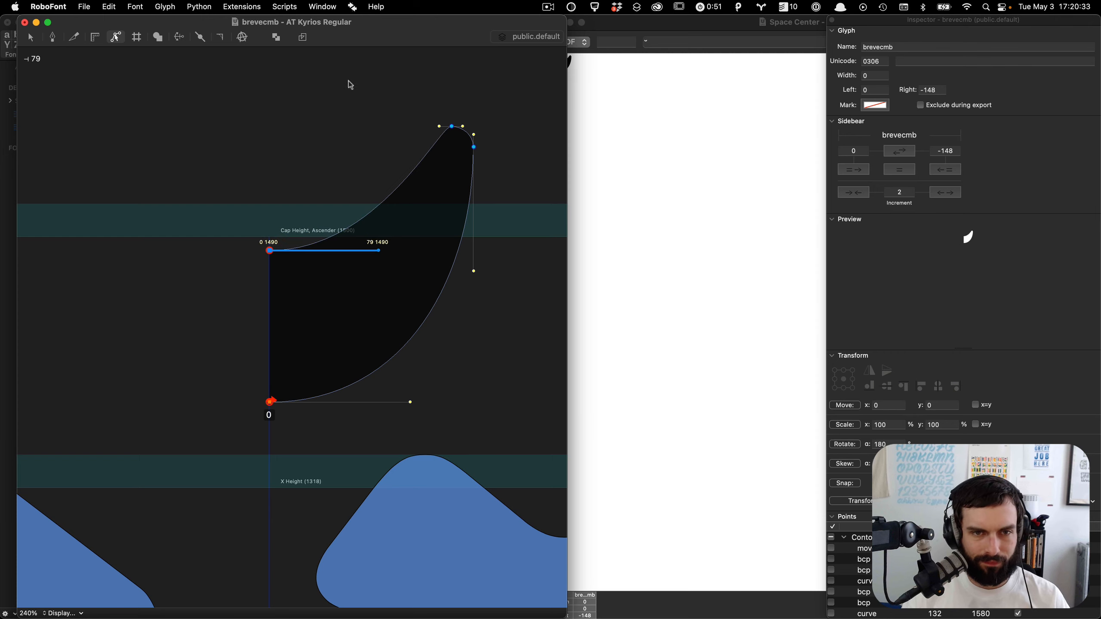
Step: Adjust the off-curve handles around the upper tip to round its shape
{"action": "left_click", "coordinate": [375, 116]}
{"action": "left_click_drag", "start_coordinate": [440, 127], "coordinate": [411, 131]}
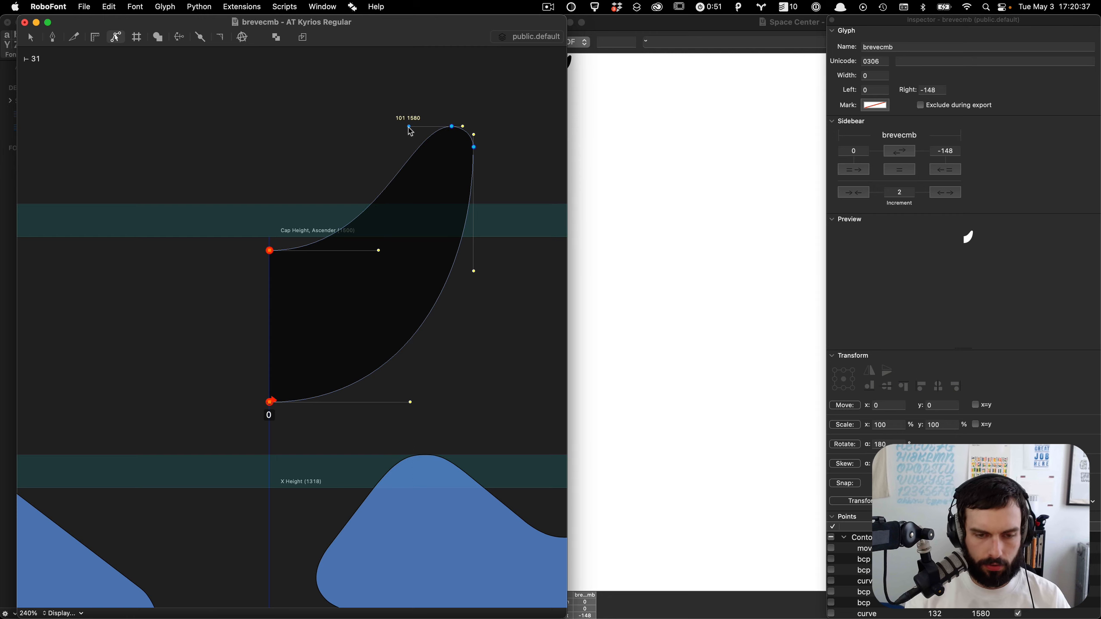
{"action": "left_click", "coordinate": [370, 155]}
{"action": "scroll", "coordinate": [369, 155], "scroll_direction": "up", "scroll_amount": 3}
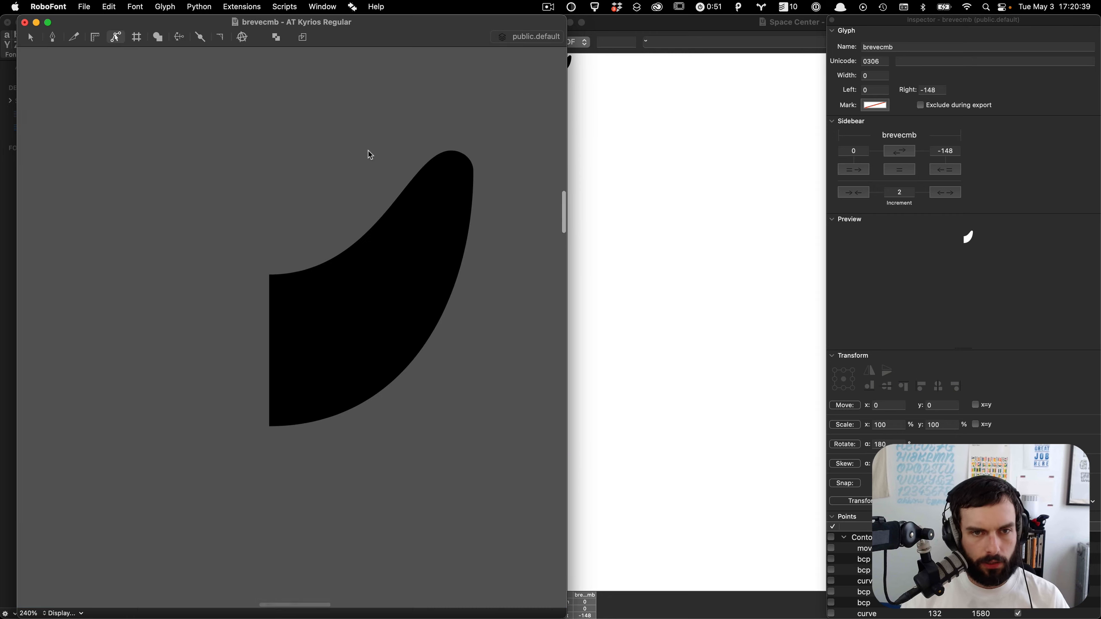
{"action": "left_click_drag", "start_coordinate": [478, 193], "coordinate": [449, 165]}
Step: Mirror the half contour to build a complete symmetrical breve shape
{"action": "key", "text": "super+a"}
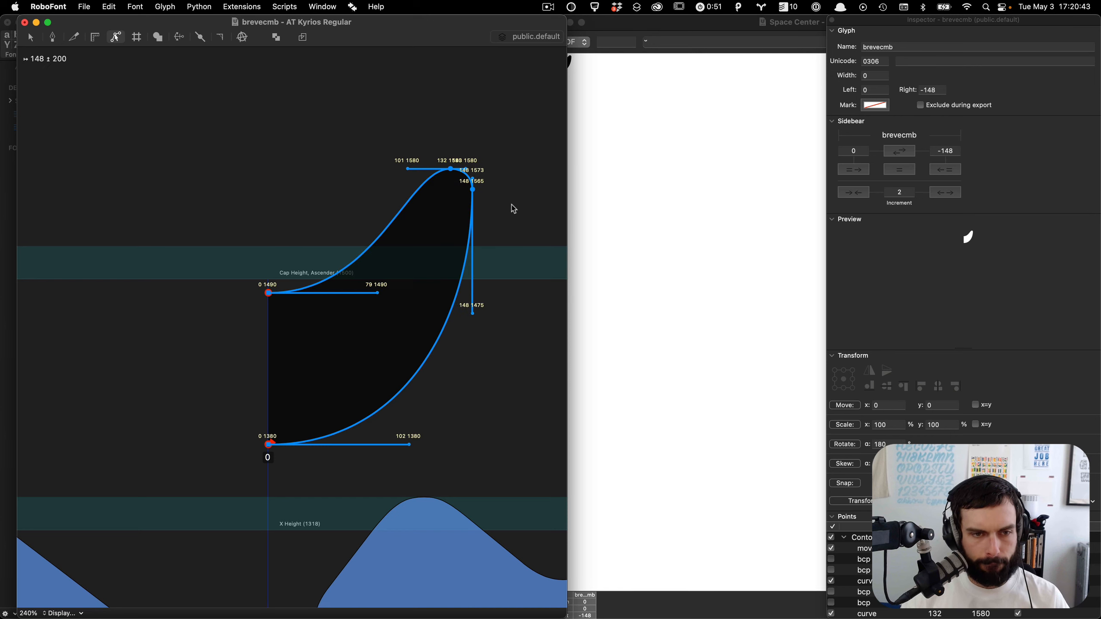
{"action": "left_click", "coordinate": [869, 370]}
{"action": "key", "text": "shift+super+Left"}
{"action": "key", "text": "shift+super+Left"}
{"action": "key", "text": "shift+super+Left"}
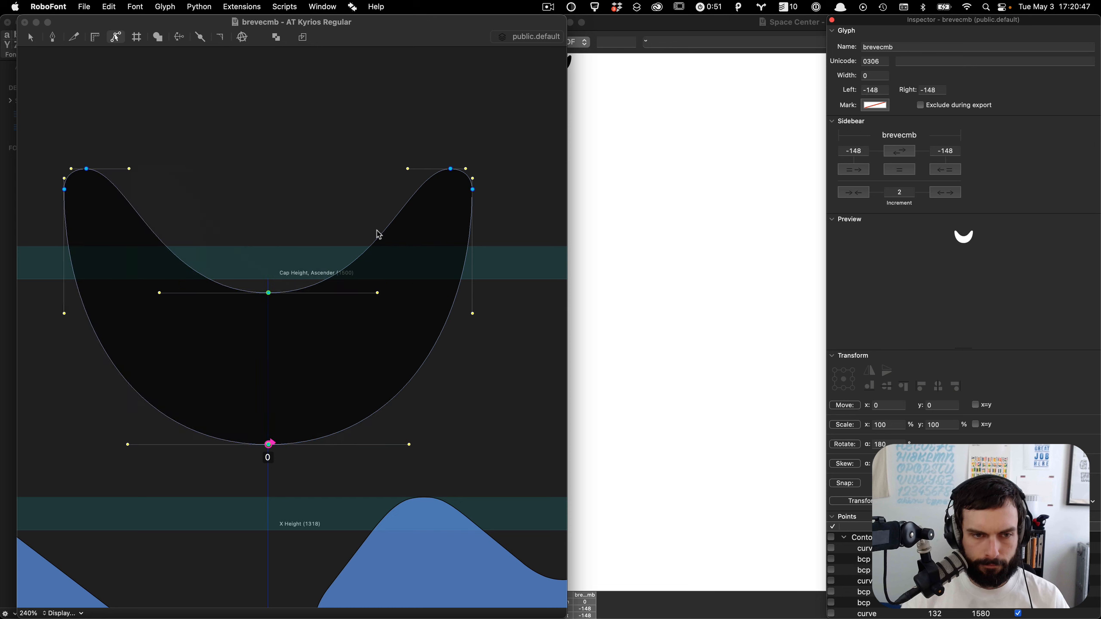
Step: Select both upper tips of the breve and lower them to 1560 units
{"action": "left_click", "coordinate": [328, 212]}
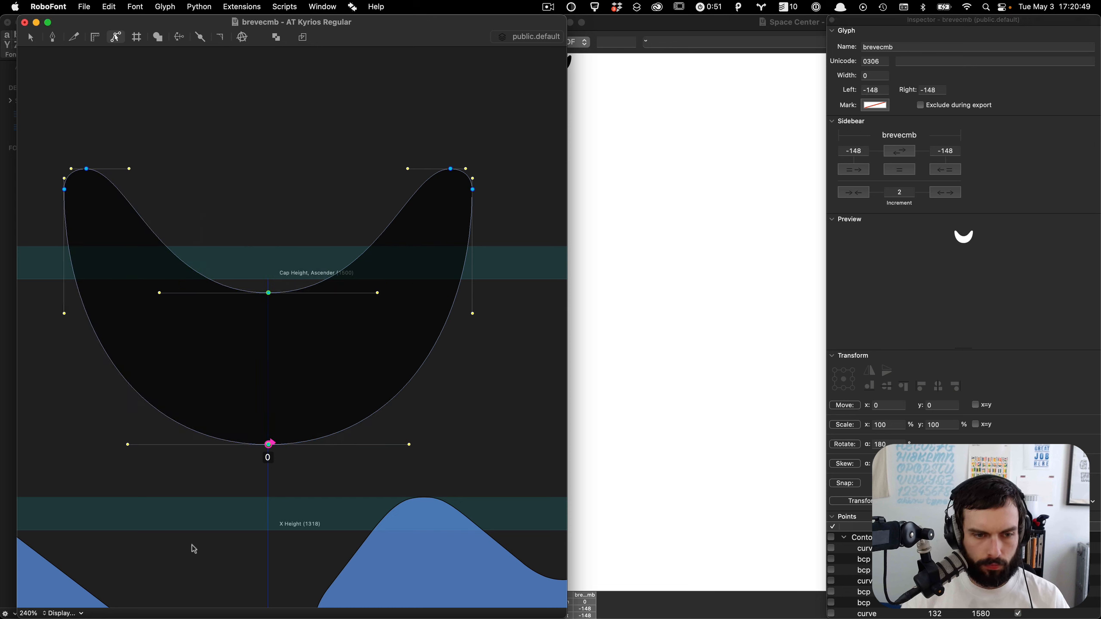
{"action": "left_click_drag", "start_coordinate": [192, 546], "coordinate": [419, 70]}
{"action": "left_click_drag", "start_coordinate": [503, 114], "coordinate": [14, 264]}
{"action": "key", "text": "shift+Down"}
{"action": "key", "text": "shift+Down"}
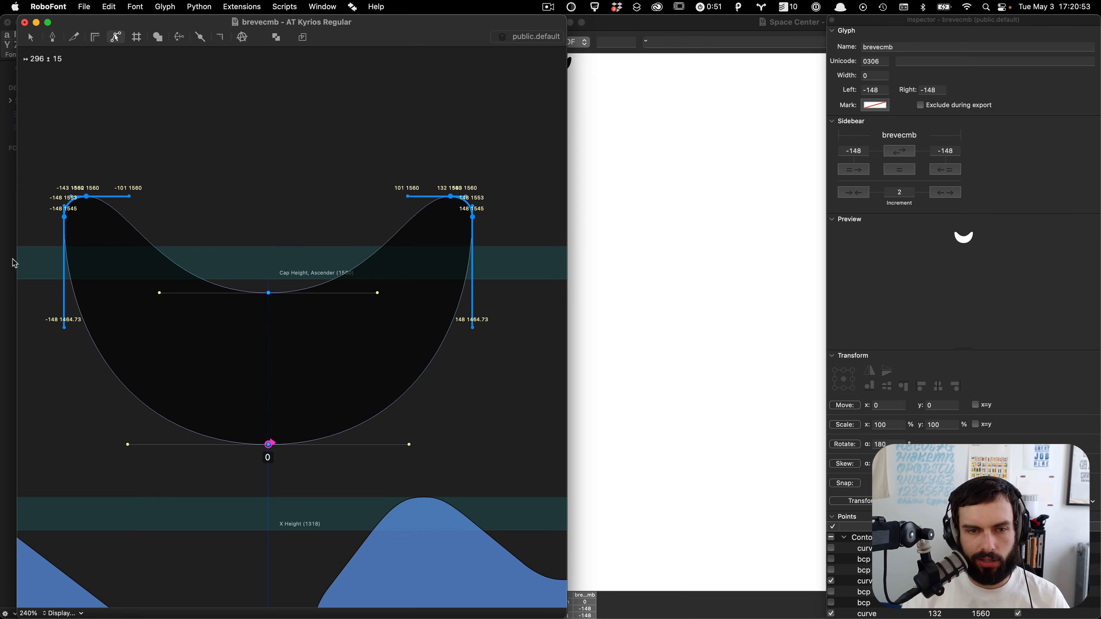
Step: Save the font and close the brevecmb glyph window
{"action": "key", "text": "space"}
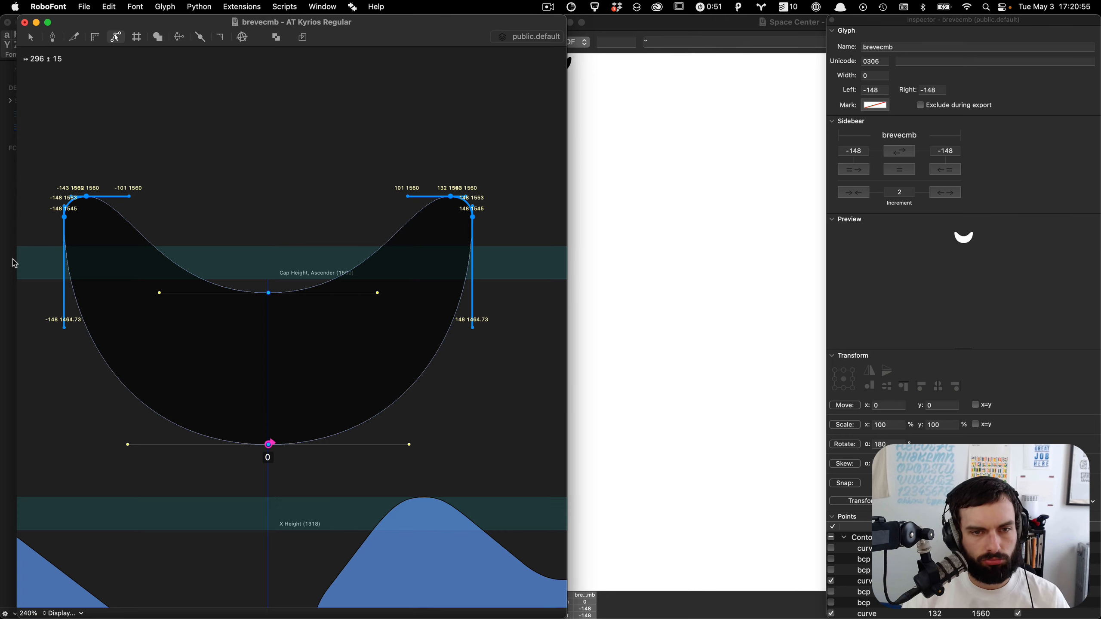
{"action": "left_click", "coordinate": [305, 115]}
{"action": "key", "text": "super+s"}
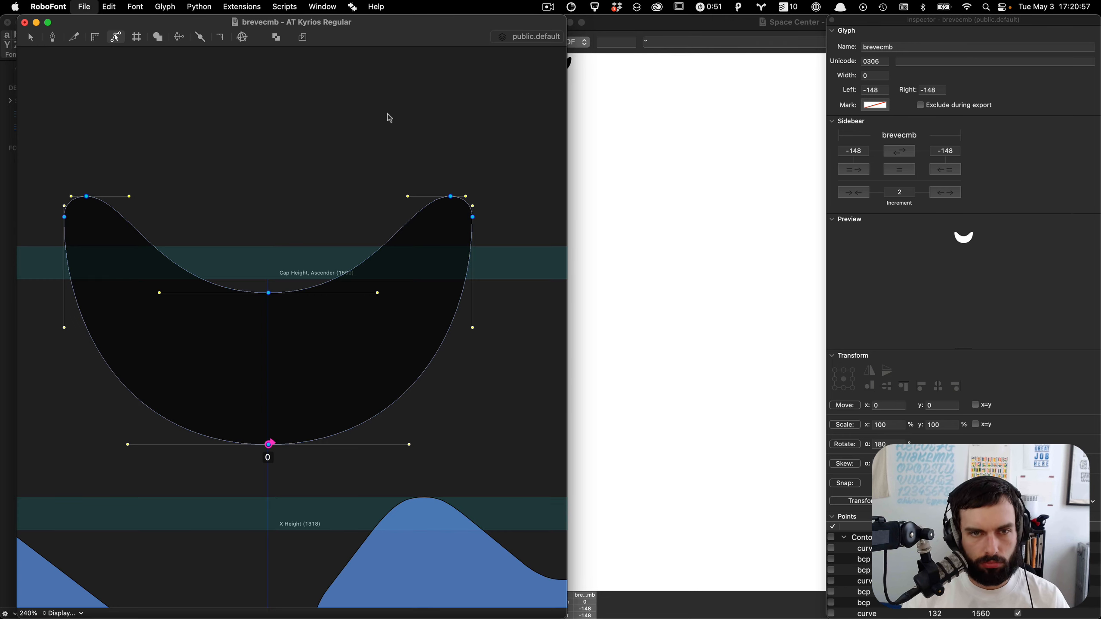
{"action": "key", "text": "super+w"}
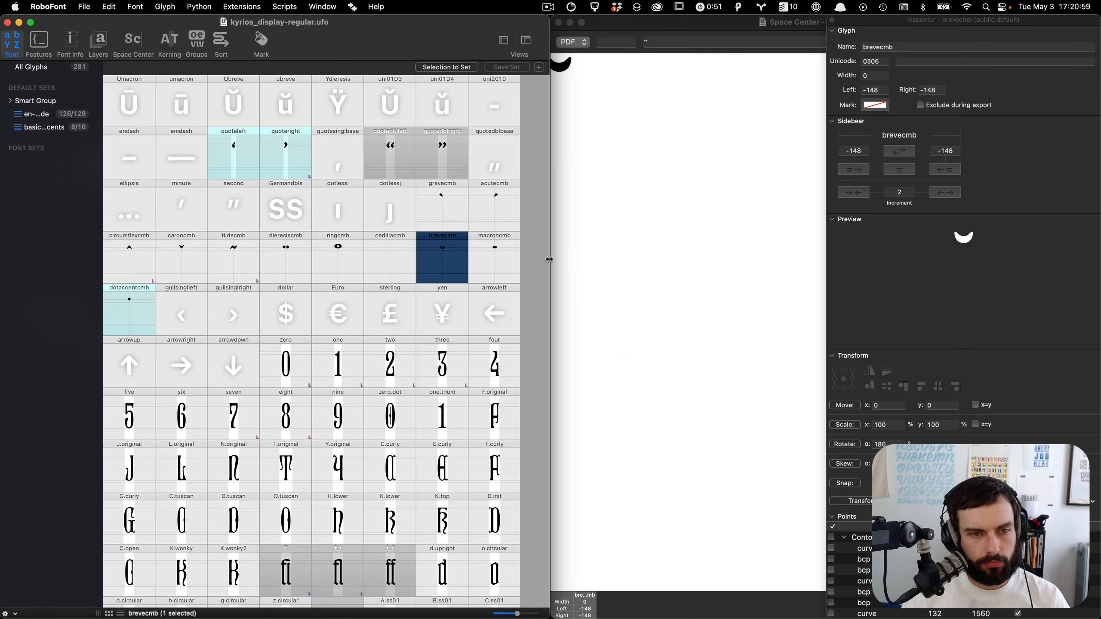
Step: Open the cedillacmb glyph for editing
{"action": "left_click", "coordinate": [549, 263]}
{"action": "double_click", "coordinate": [381, 266]}
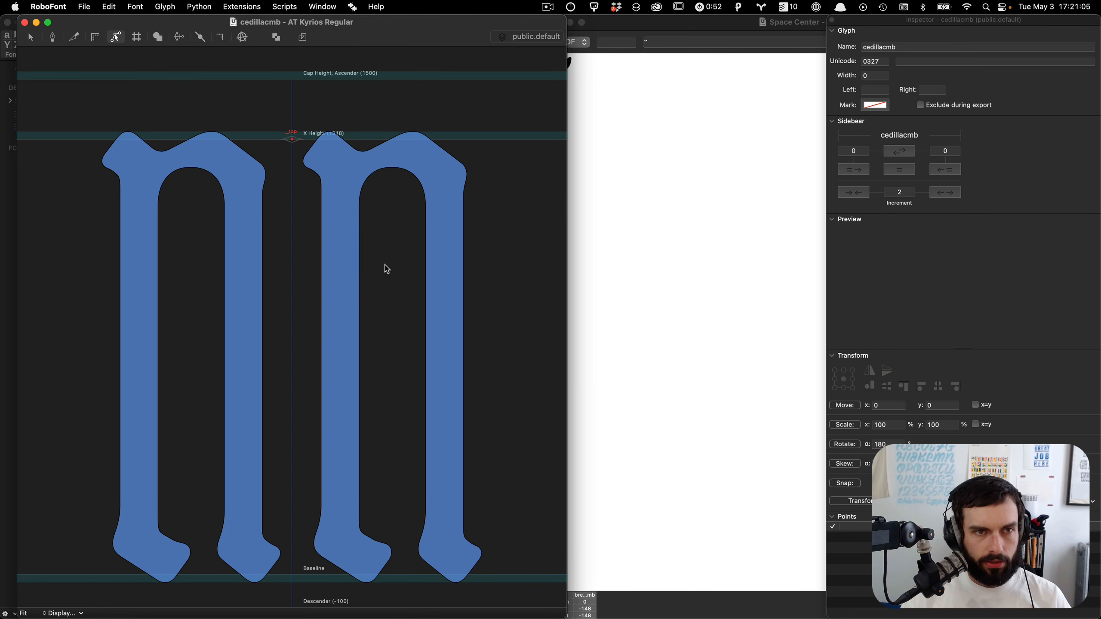
Step: Close the cedillacmb glyph window and browse the glyph overview
{"action": "key", "text": "super+w"}
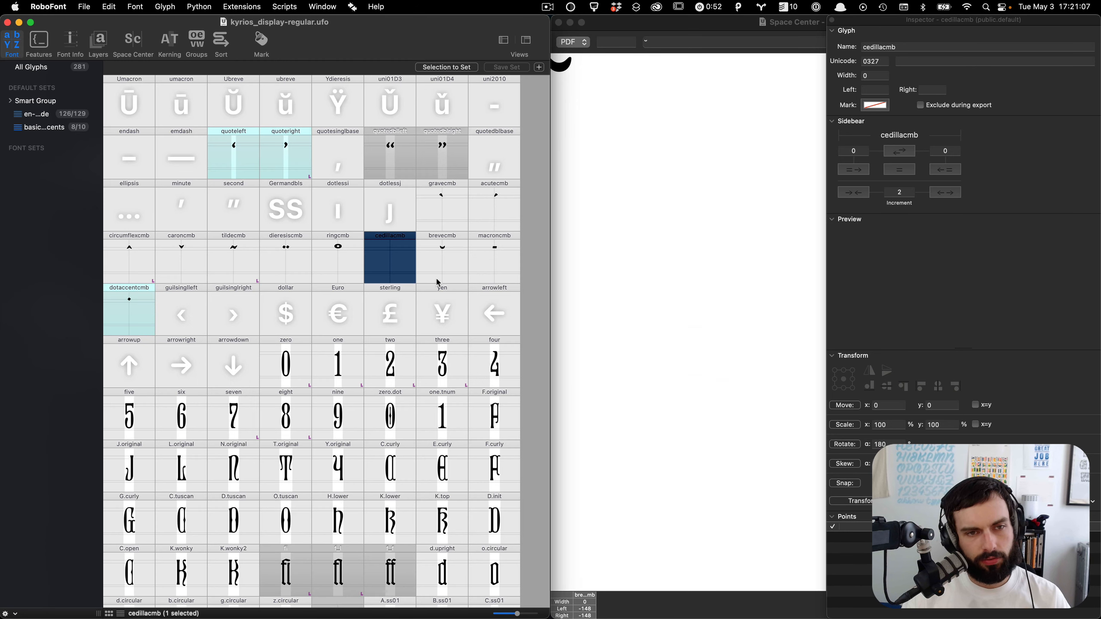
{"action": "scroll", "coordinate": [438, 282], "scroll_direction": "up", "scroll_amount": 15}
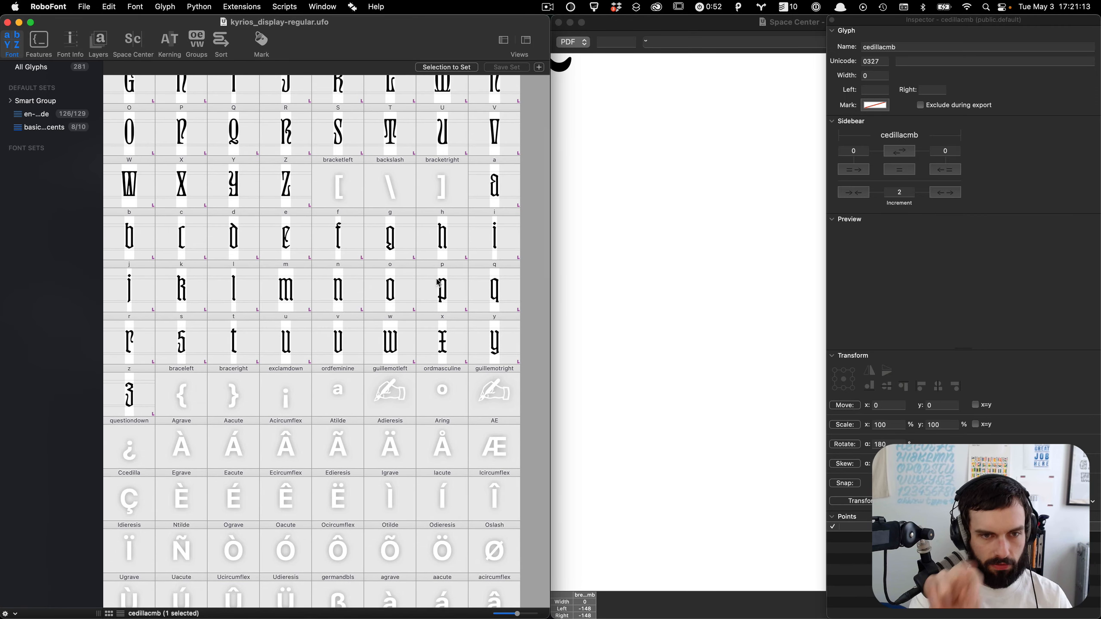
{"action": "scroll", "coordinate": [439, 282], "scroll_direction": "up", "scroll_amount": 3}
{"action": "scroll", "coordinate": [439, 282], "scroll_direction": "down", "scroll_amount": 15}
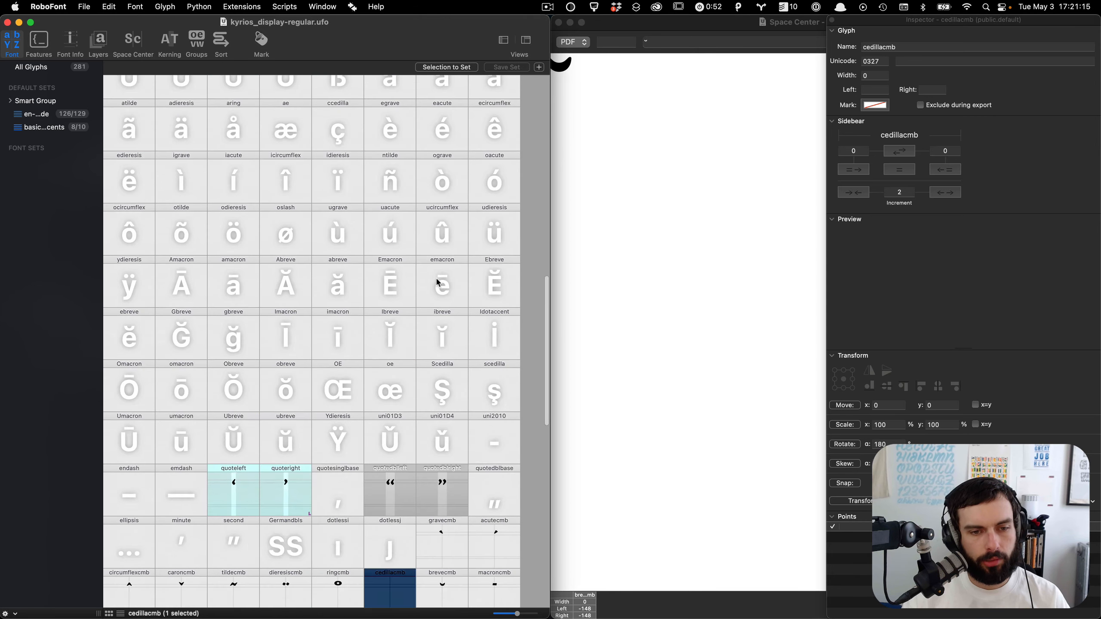
{"action": "scroll", "coordinate": [439, 282], "scroll_direction": "down", "scroll_amount": 1}
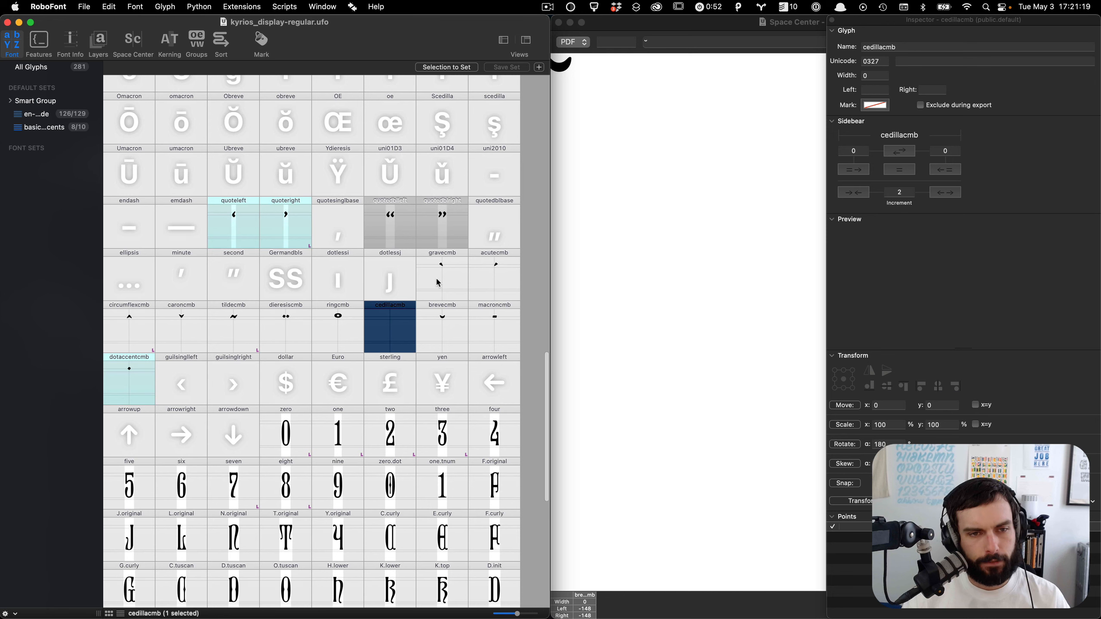
{"action": "scroll", "coordinate": [439, 282], "scroll_direction": "down", "scroll_amount": 3}
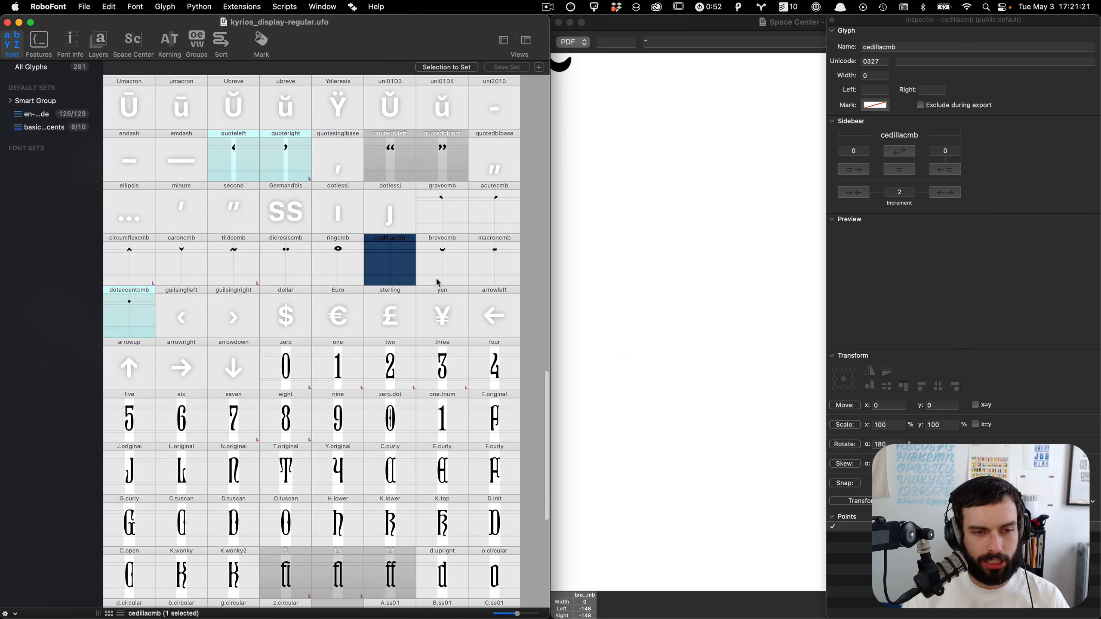
{"action": "scroll", "coordinate": [439, 283], "scroll_direction": "down", "scroll_amount": 6}
{"action": "scroll", "coordinate": [525, 432], "scroll_direction": "up", "scroll_amount": 3}
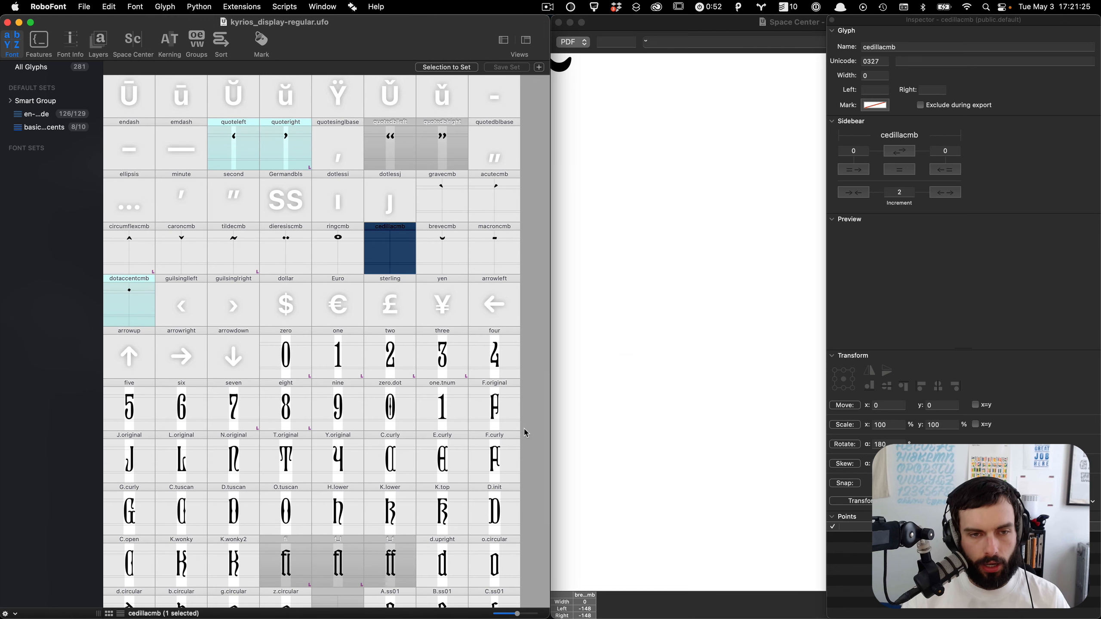
{"action": "scroll", "coordinate": [525, 432], "scroll_direction": "up", "scroll_amount": 2}
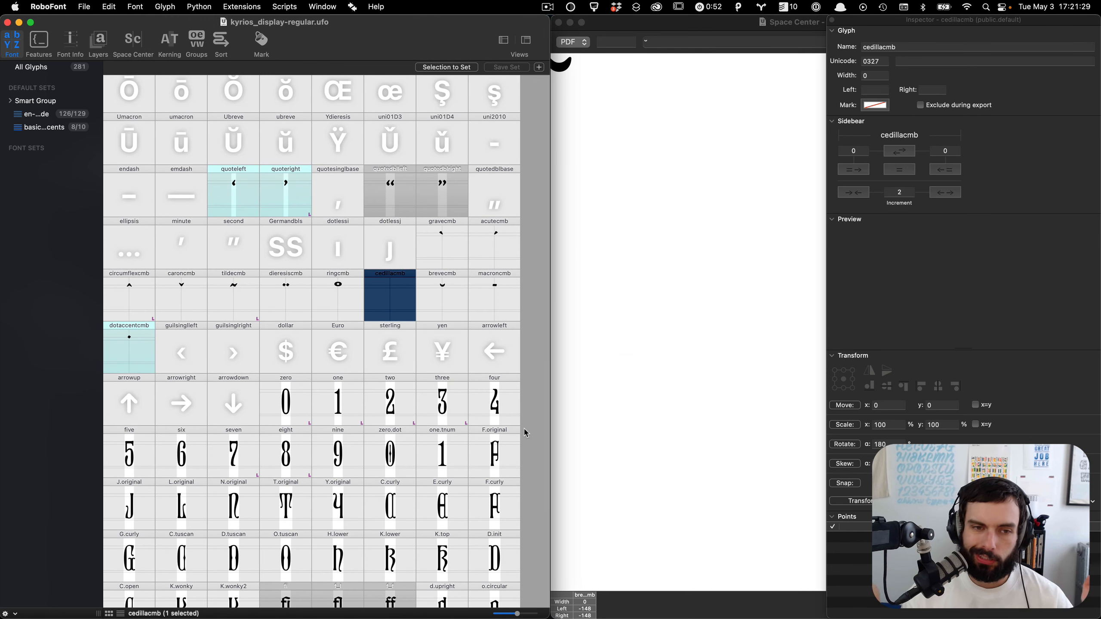
Step: Open the ringcmb glyph, nudge a selection of its inner contour points upward, and close the window
{"action": "double_click", "coordinate": [346, 304]}
{"action": "left_click_drag", "start_coordinate": [309, 290], "coordinate": [269, 246]}
{"action": "key", "text": "shift+Up"}
{"action": "left_click_drag", "start_coordinate": [338, 369], "coordinate": [249, 405]}
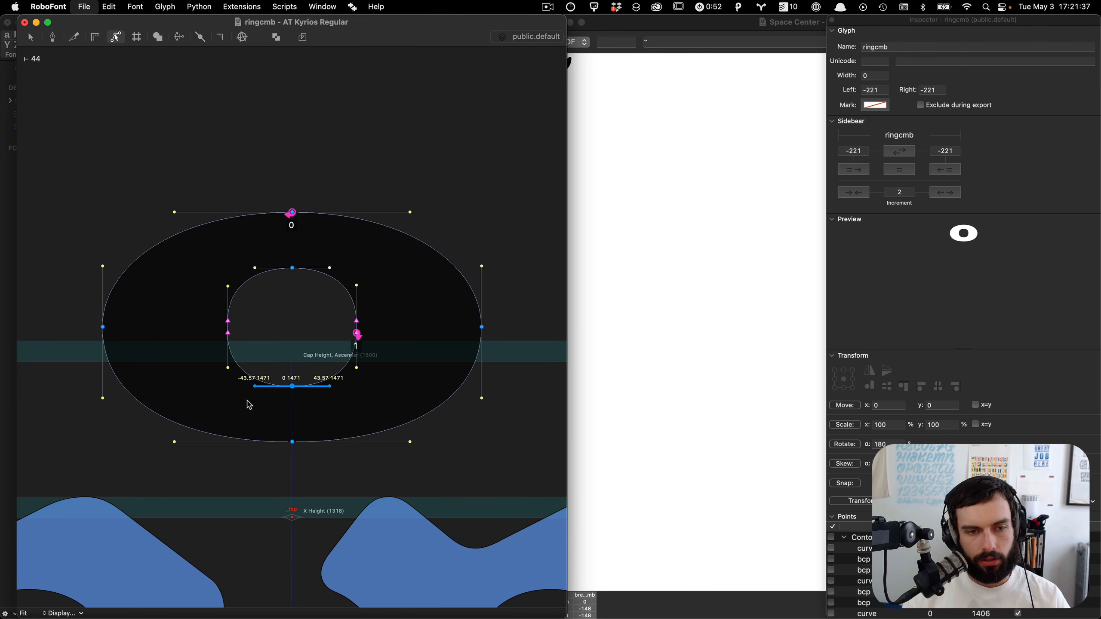
{"action": "key", "text": "super+w"}
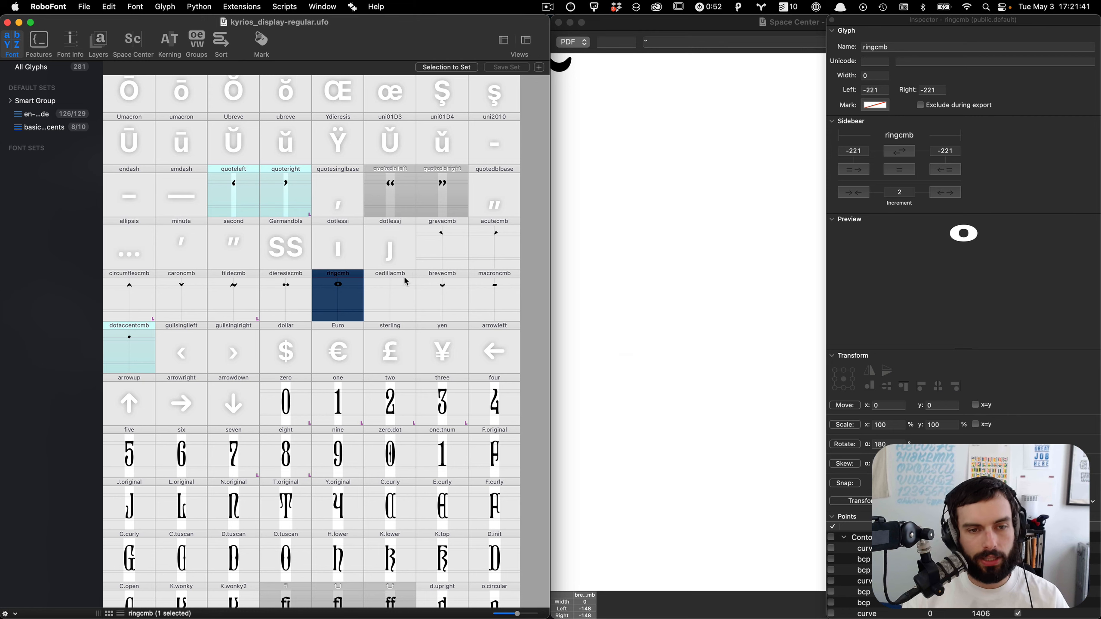
Step: Open the comma glyph, copy its entire contour, and close the comma window
{"action": "scroll", "coordinate": [393, 287], "scroll_direction": "up", "scroll_amount": 10}
{"action": "scroll", "coordinate": [393, 287], "scroll_direction": "down", "scroll_amount": 10}
{"action": "scroll", "coordinate": [392, 287], "scroll_direction": "down", "scroll_amount": 5}
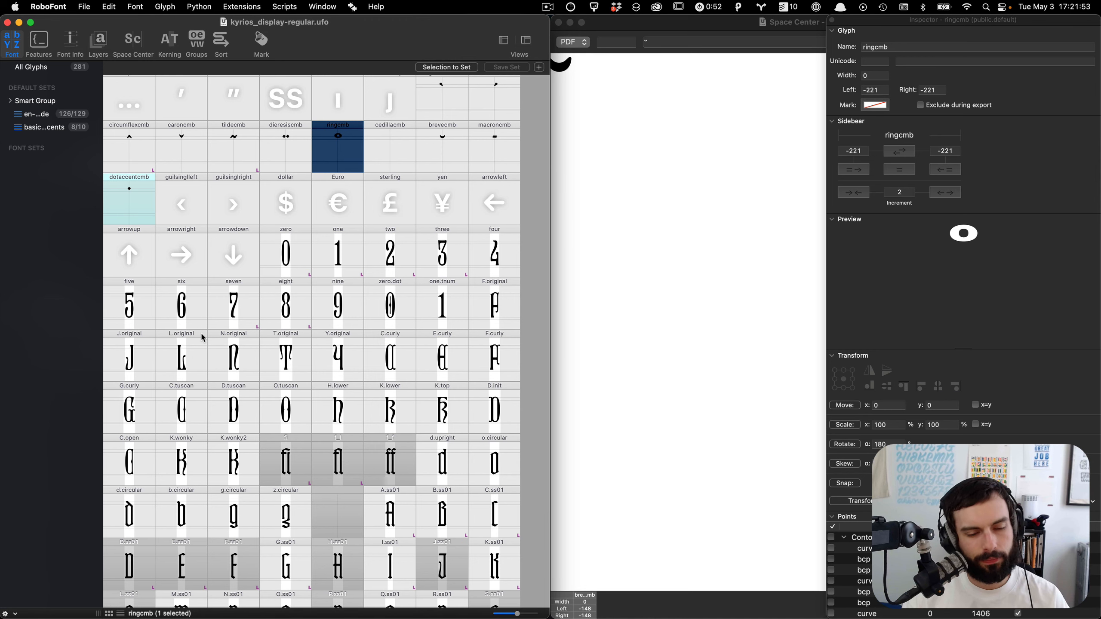
{"action": "scroll", "coordinate": [203, 338], "scroll_direction": "up", "scroll_amount": 15}
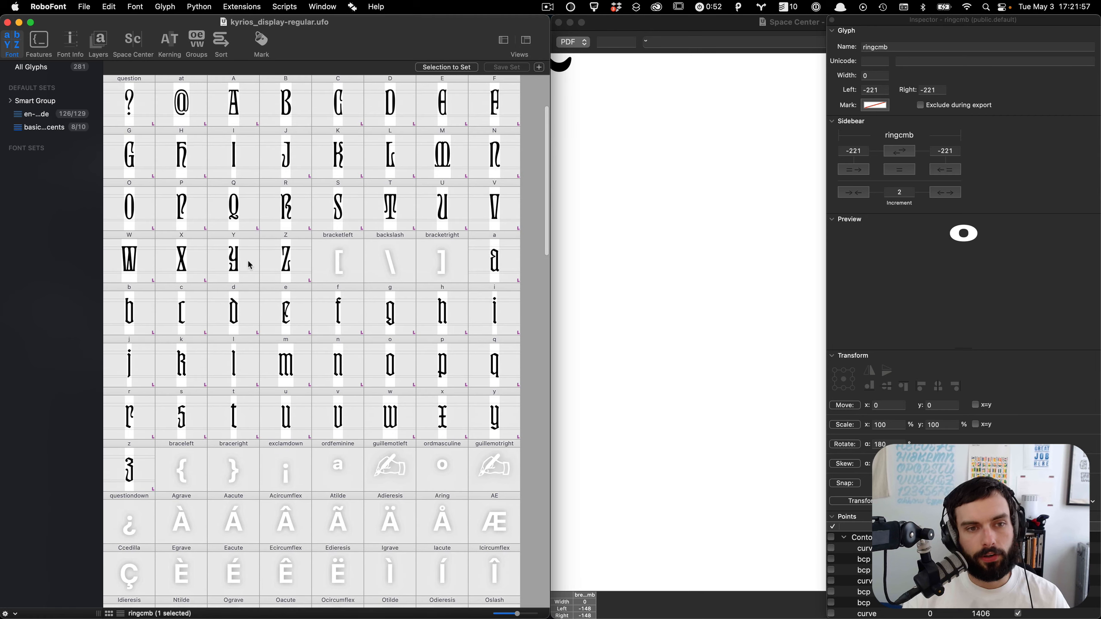
{"action": "scroll", "coordinate": [257, 260], "scroll_direction": "up", "scroll_amount": 5}
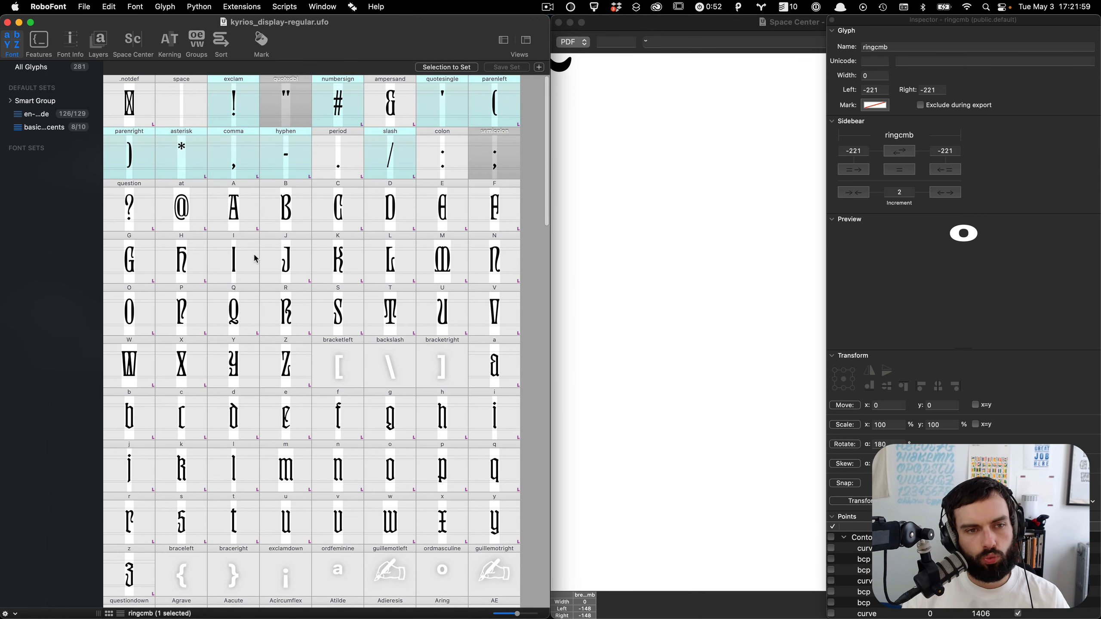
{"action": "double_click", "coordinate": [248, 170]}
{"action": "key", "text": "super+a"}
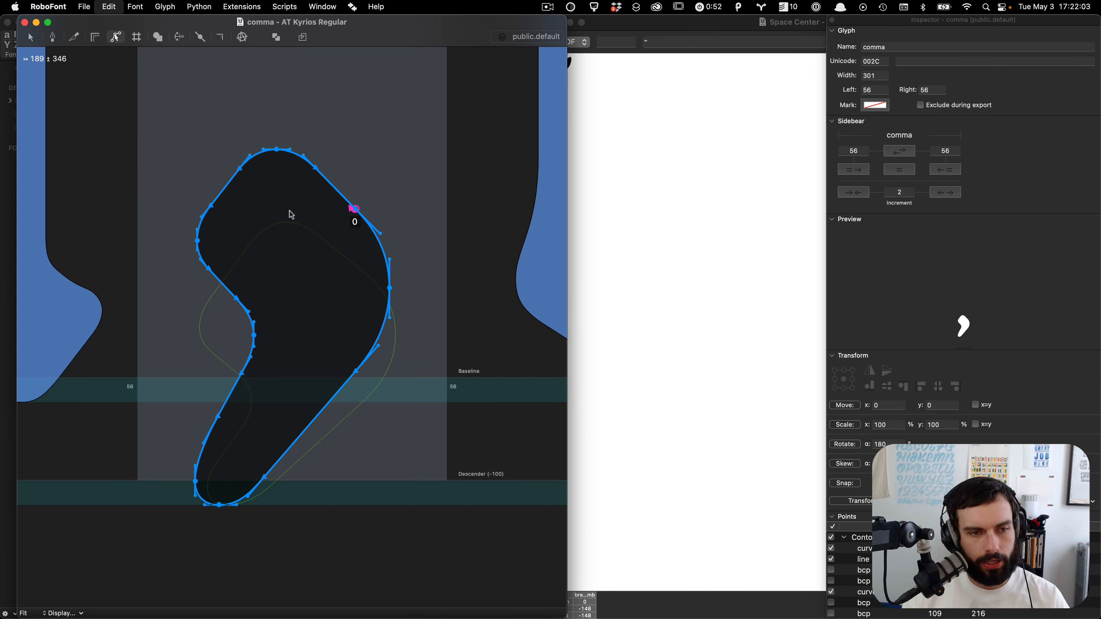
{"action": "key", "text": "super+w"}
Step: Open the cedillacmb glyph and paste the comma contour into it
{"action": "scroll", "coordinate": [364, 341], "scroll_direction": "down", "scroll_amount": 5}
{"action": "scroll", "coordinate": [364, 341], "scroll_direction": "down", "scroll_amount": 10}
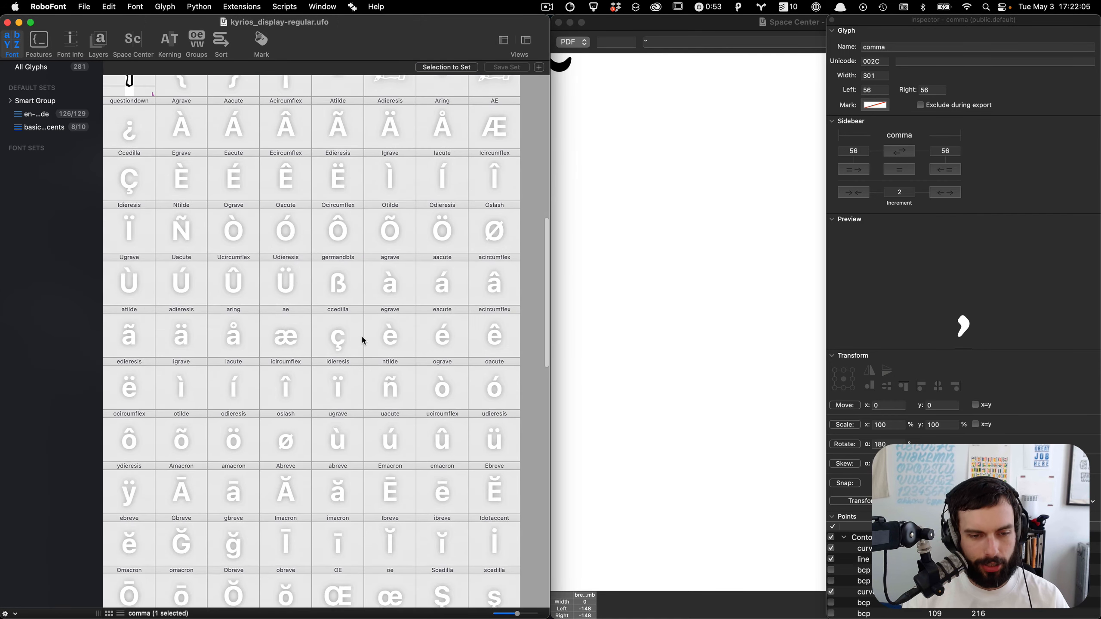
{"action": "double_click", "coordinate": [395, 501]}
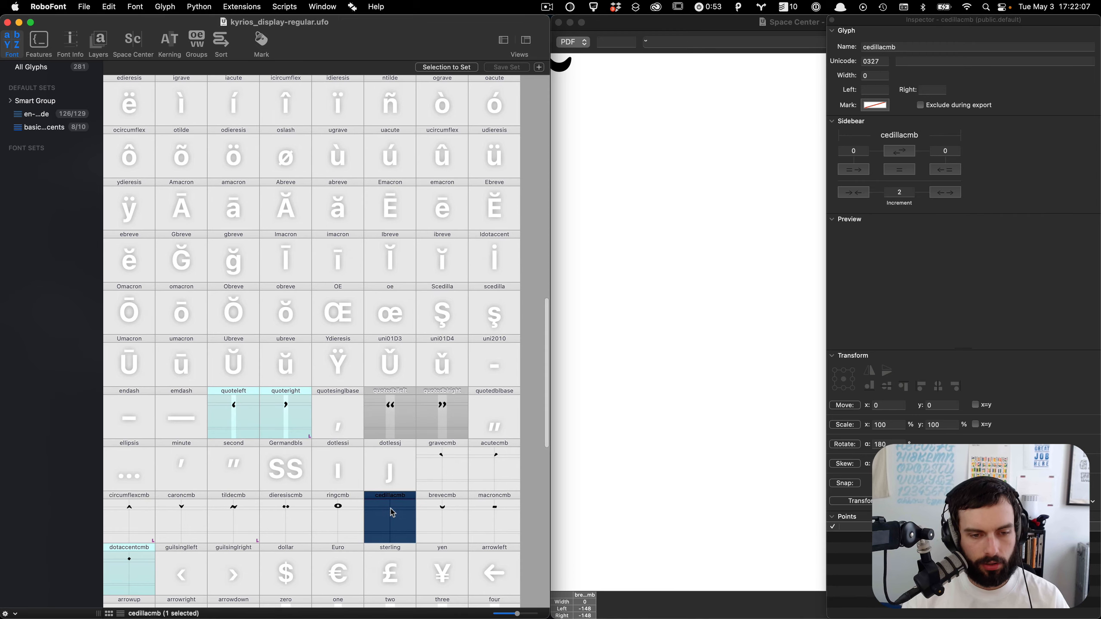
{"action": "key", "text": "super+a"}
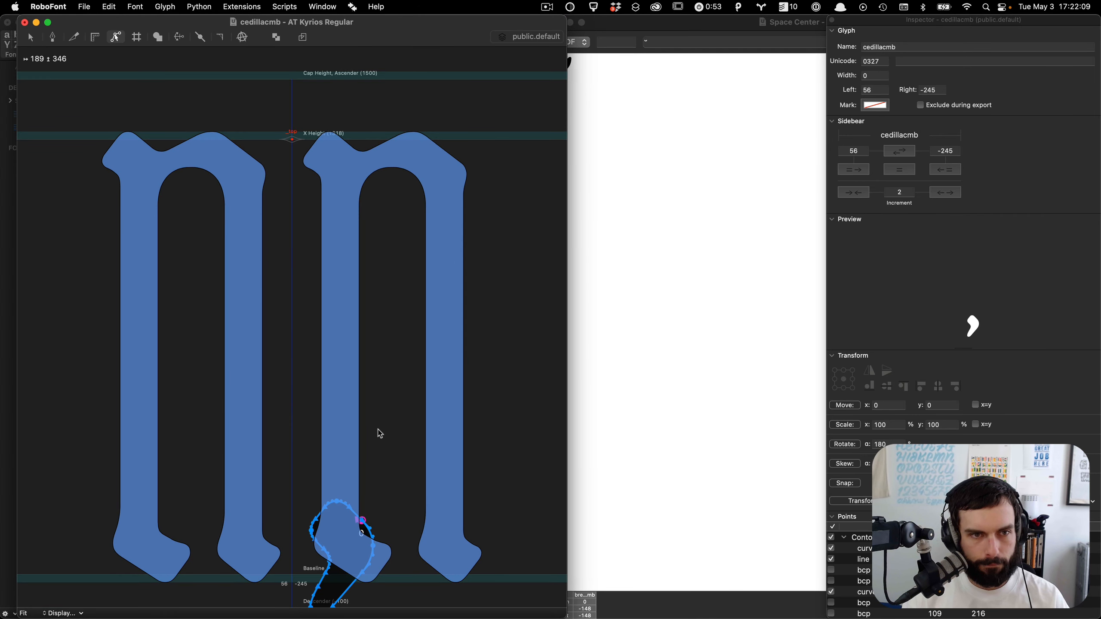
Step: Rename the glyph's anchor to _bottom and move it down to the baseline
{"action": "double_click", "coordinate": [292, 140]}
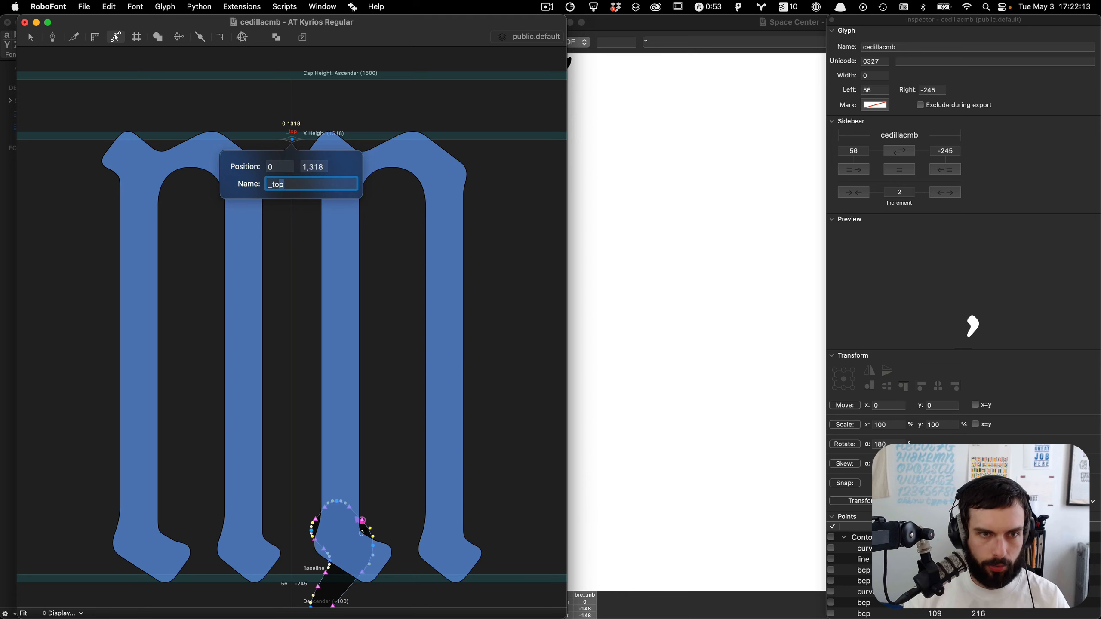
{"action": "key", "text": "Return"}
{"action": "left_click", "coordinate": [306, 133]}
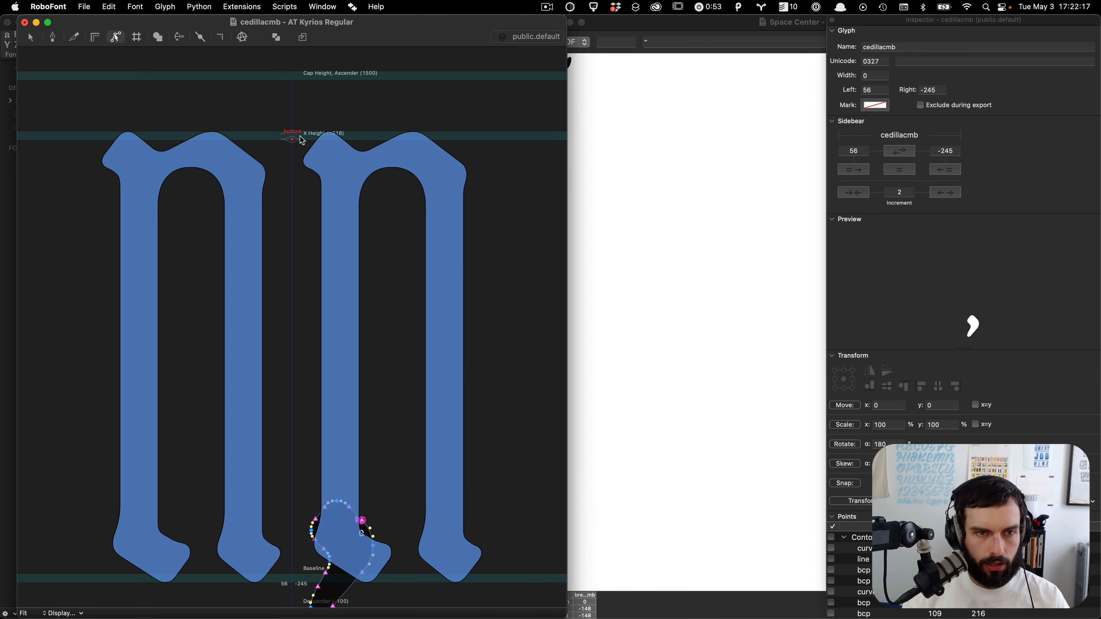
{"action": "left_click_drag", "start_coordinate": [293, 143], "coordinate": [303, 577]}
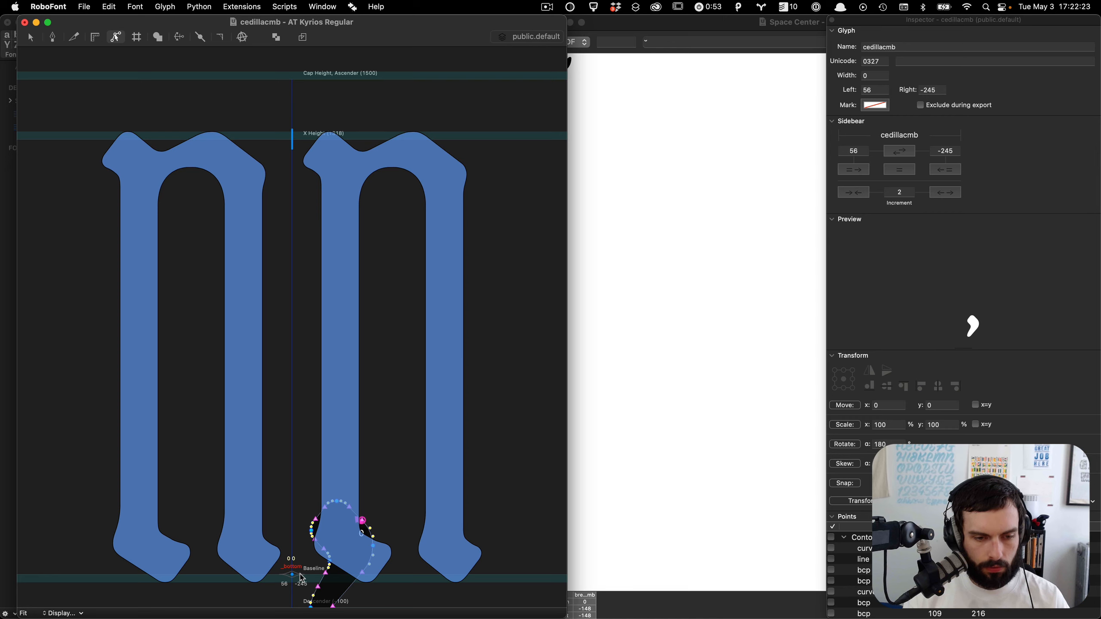
Step: Select the pasted contour and flip it both vertically and horizontally
{"action": "scroll", "coordinate": [302, 578], "scroll_direction": "down", "scroll_amount": 5}
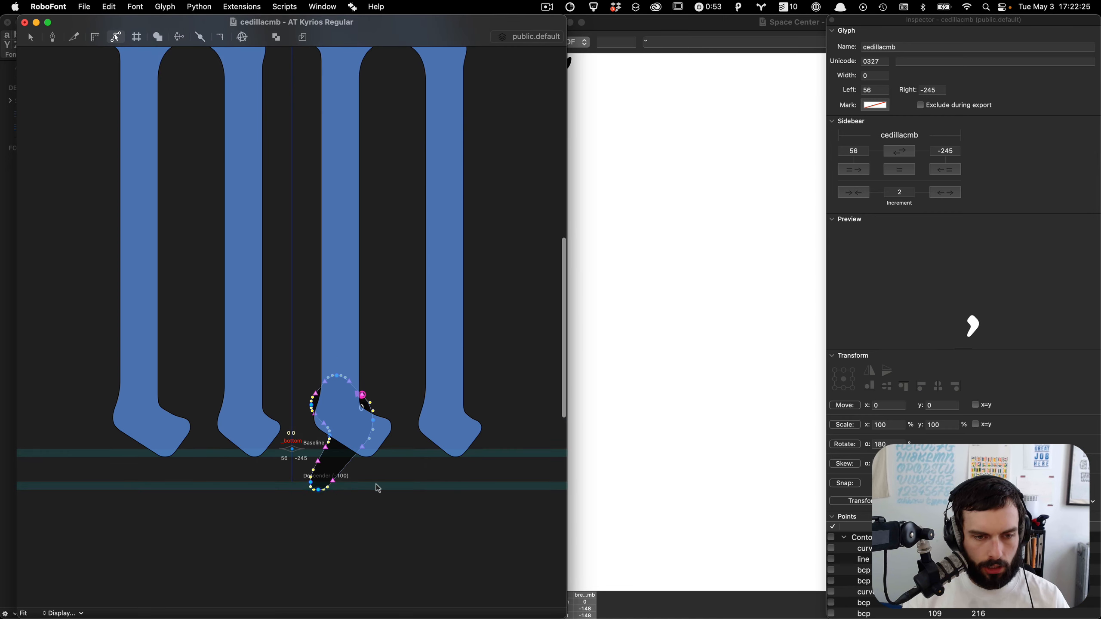
{"action": "scroll", "coordinate": [364, 484], "scroll_direction": "up", "scroll_amount": 5}
{"action": "left_click", "coordinate": [346, 465]}
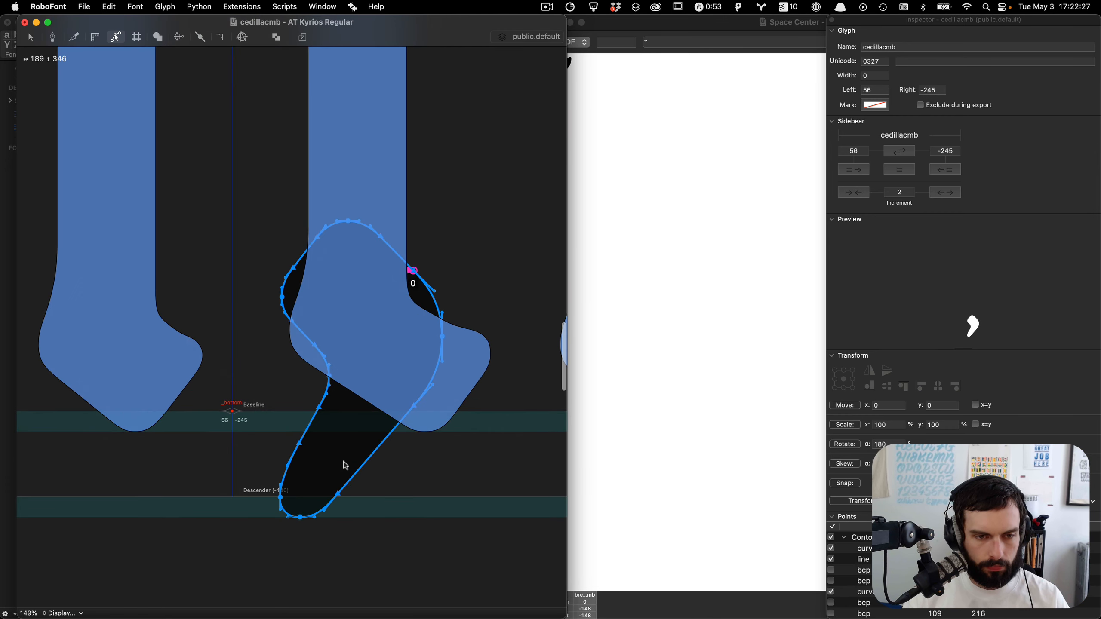
{"action": "left_click", "coordinate": [885, 375]}
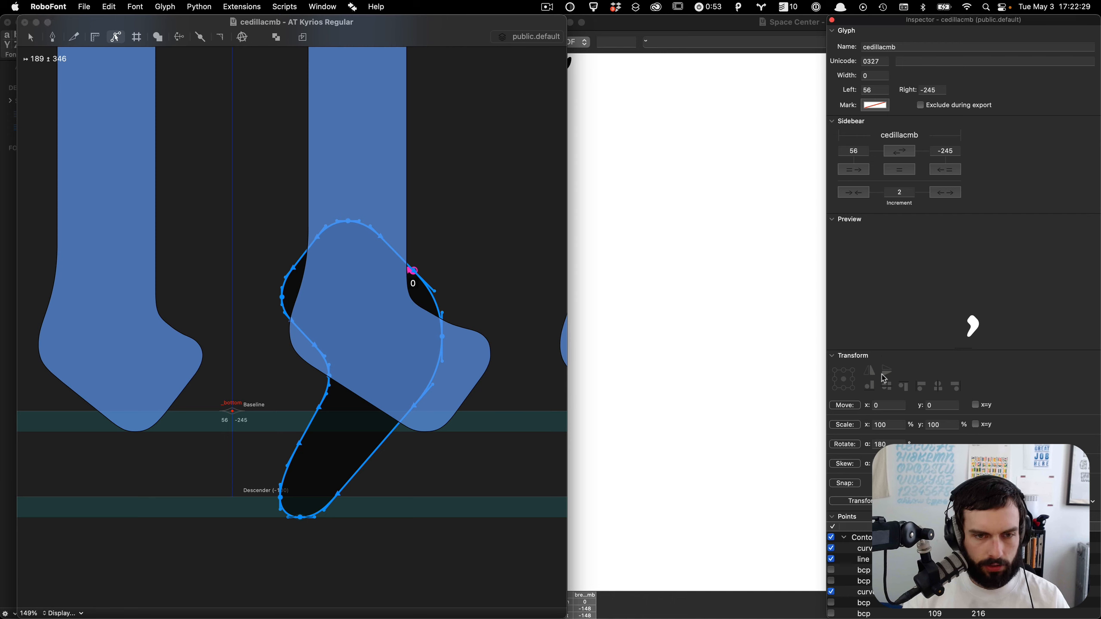
{"action": "left_click", "coordinate": [886, 375]}
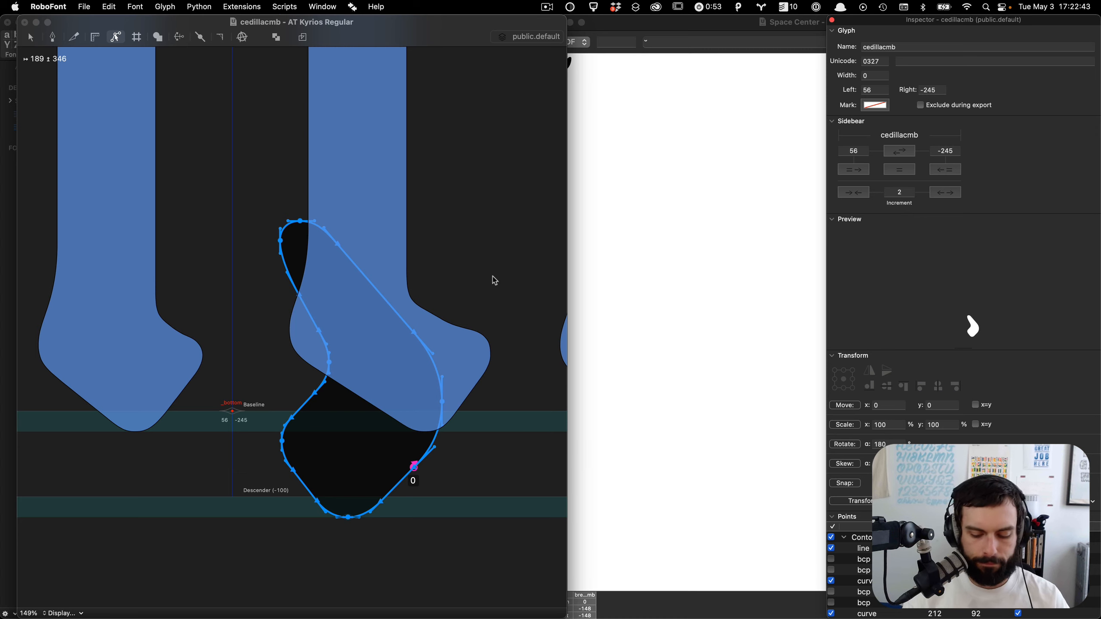
{"action": "key", "text": "BackSpace"}
{"action": "key", "text": "super+z"}
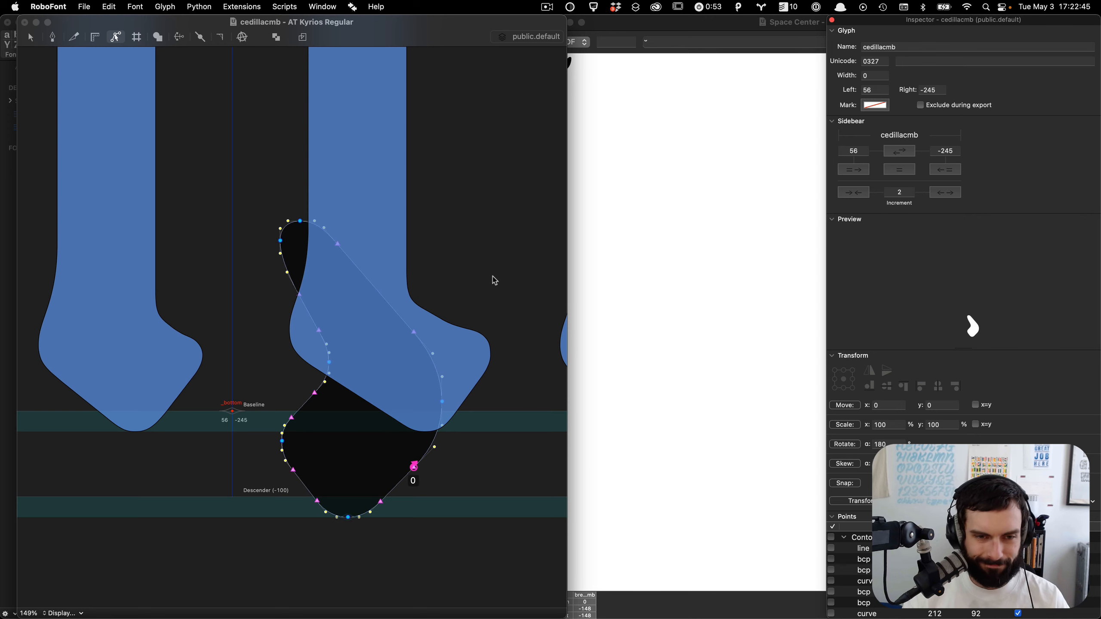
{"action": "left_click", "coordinate": [870, 370]}
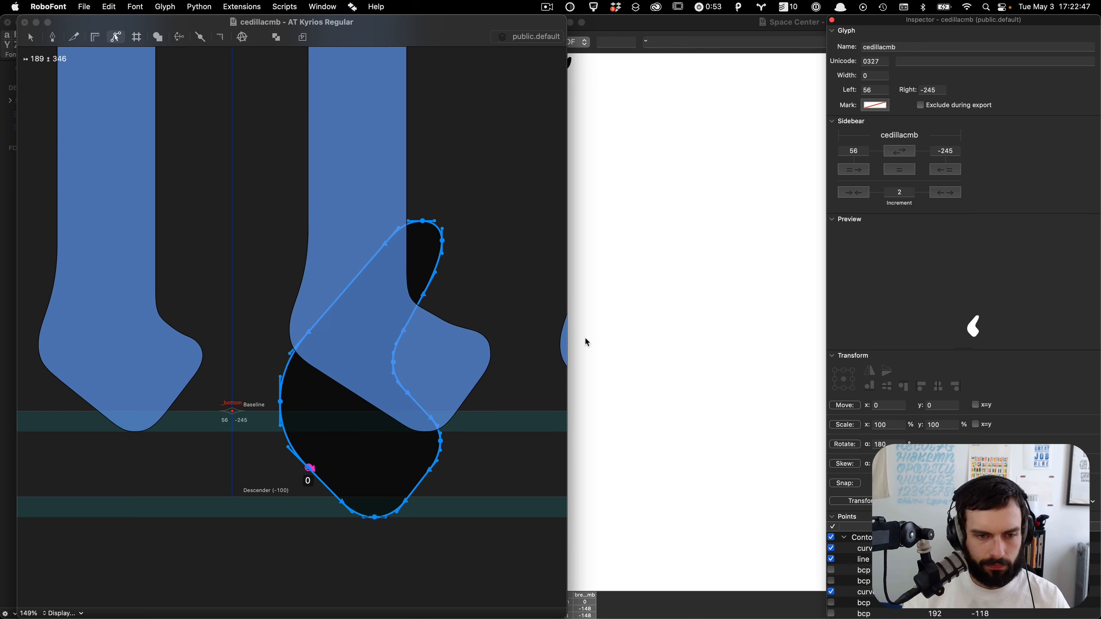
Step: Move the cedilla contour 130 units left and 110 units down below the anchor
{"action": "key", "text": "shift+super+Left"}
{"action": "key", "text": "shift+super+Down"}
{"action": "key", "text": "shift+Left"}
{"action": "key", "text": "shift+Left"}
{"action": "key", "text": "shift+Left"}
{"action": "key", "text": "shift+Left"}
{"action": "key", "text": "shift+Left"}
{"action": "key", "text": "shift+Left"}
{"action": "key", "text": "shift+Left"}
{"action": "key", "text": "shift+Left"}
{"action": "key", "text": "shift+Down"}
{"action": "key", "text": "shift+Down"}
{"action": "key", "text": "shift+Down"}
{"action": "key", "text": "shift+Down"}
{"action": "key", "text": "shift+Down"}
{"action": "key", "text": "shift+Down"}
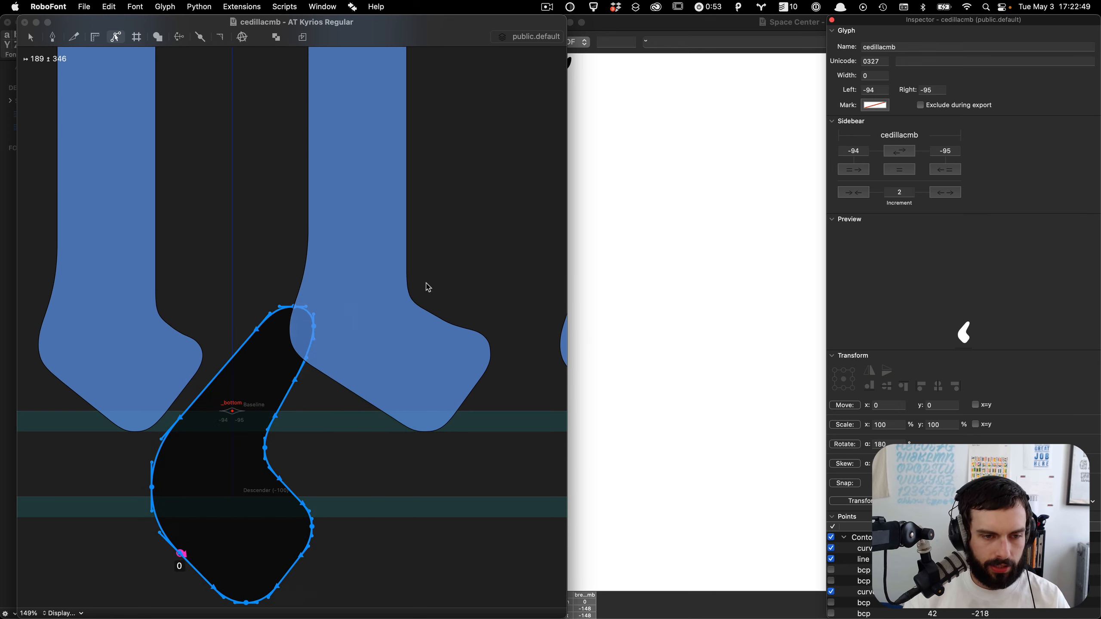
{"action": "key", "text": "shift+Up"}
{"action": "key", "text": "shift+Up"}
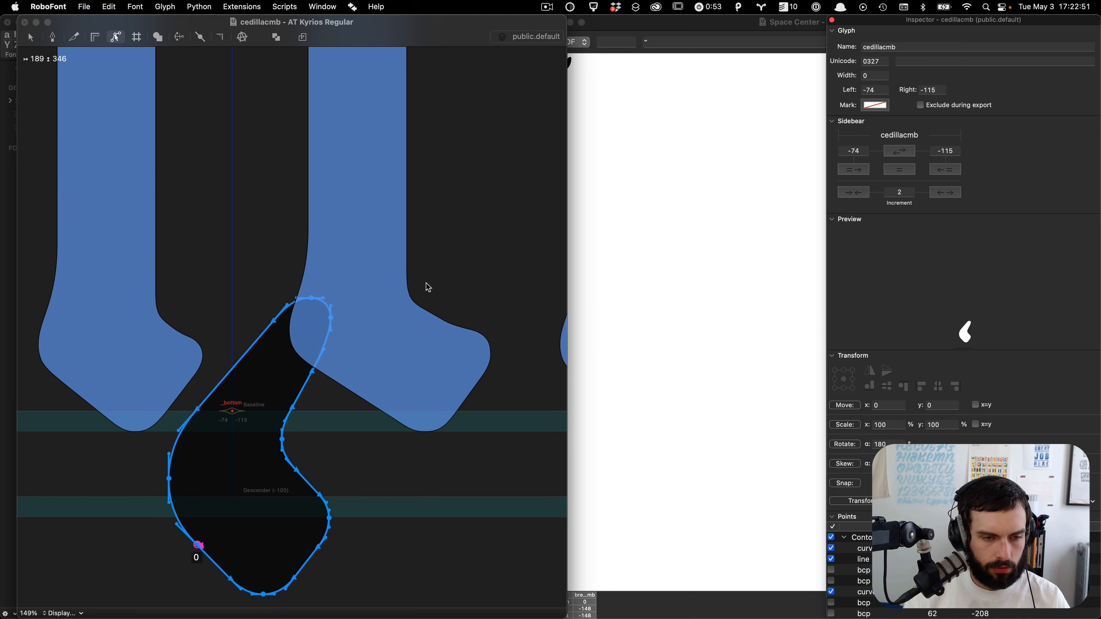
Step: Select the top curve points of the cedilla and lower them 10 units
{"action": "scroll", "coordinate": [426, 284], "scroll_direction": "down", "scroll_amount": 4}
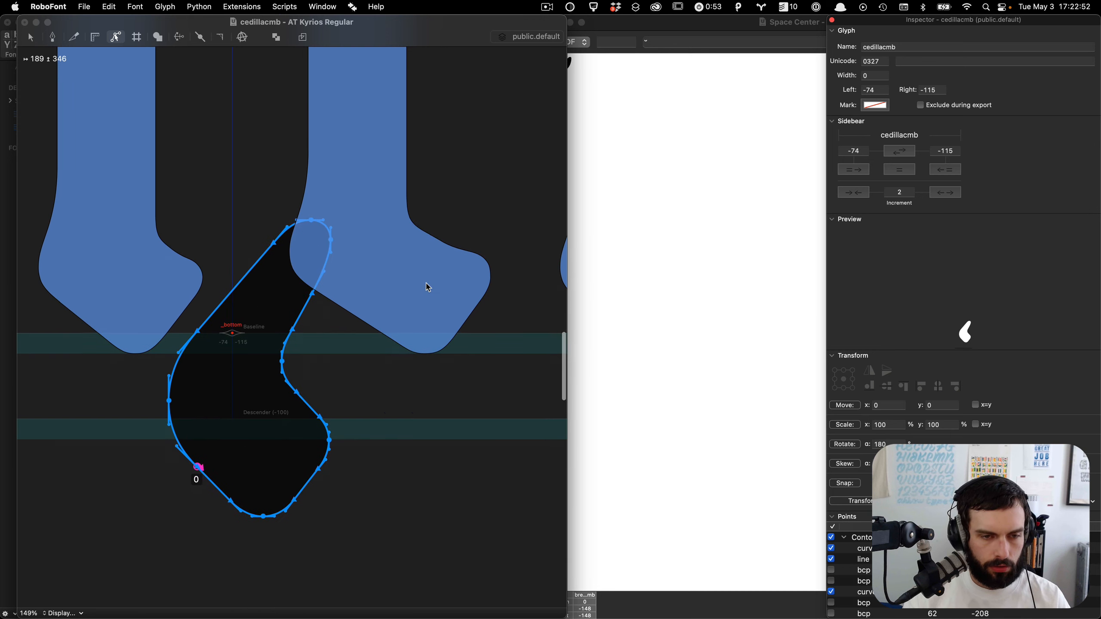
{"action": "left_click", "coordinate": [77, 249]}
{"action": "left_click", "coordinate": [403, 329]}
{"action": "left_click_drag", "start_coordinate": [452, 337], "coordinate": [374, 289]}
{"action": "left_click_drag", "start_coordinate": [474, 276], "coordinate": [232, 138]}
{"action": "key", "text": "shift+super+Down"}
{"action": "key", "text": "shift+super+Left"}
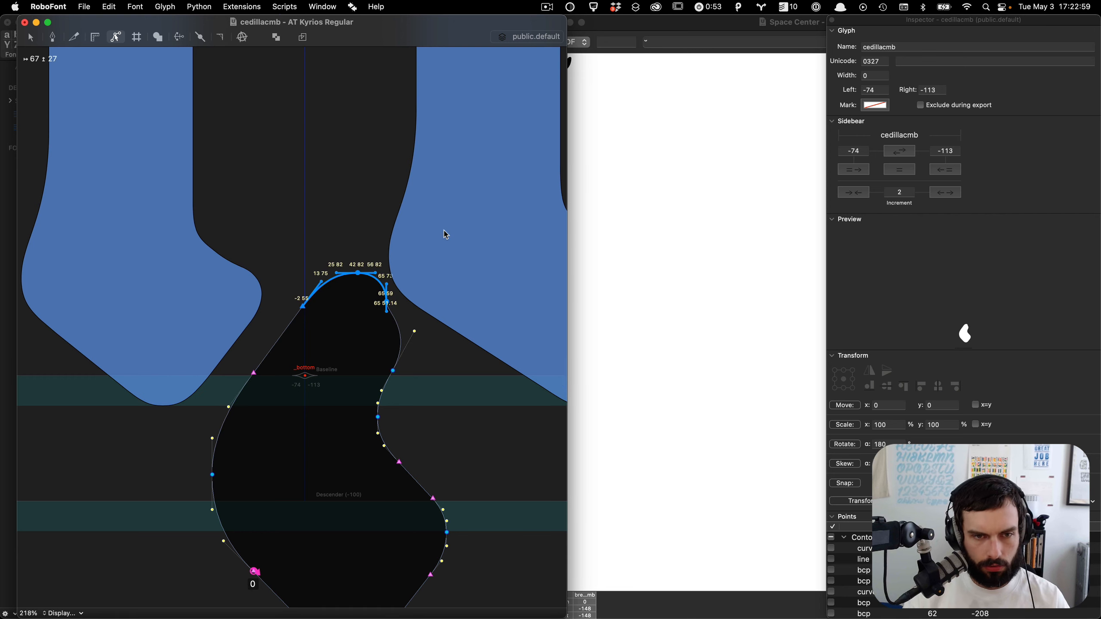
{"action": "key", "text": "shift+Down"}
Step: Move the entire cedilla contour 20 units down and 10 units left
{"action": "key", "text": "shift+Down"}
{"action": "key", "text": "shift+Up"}
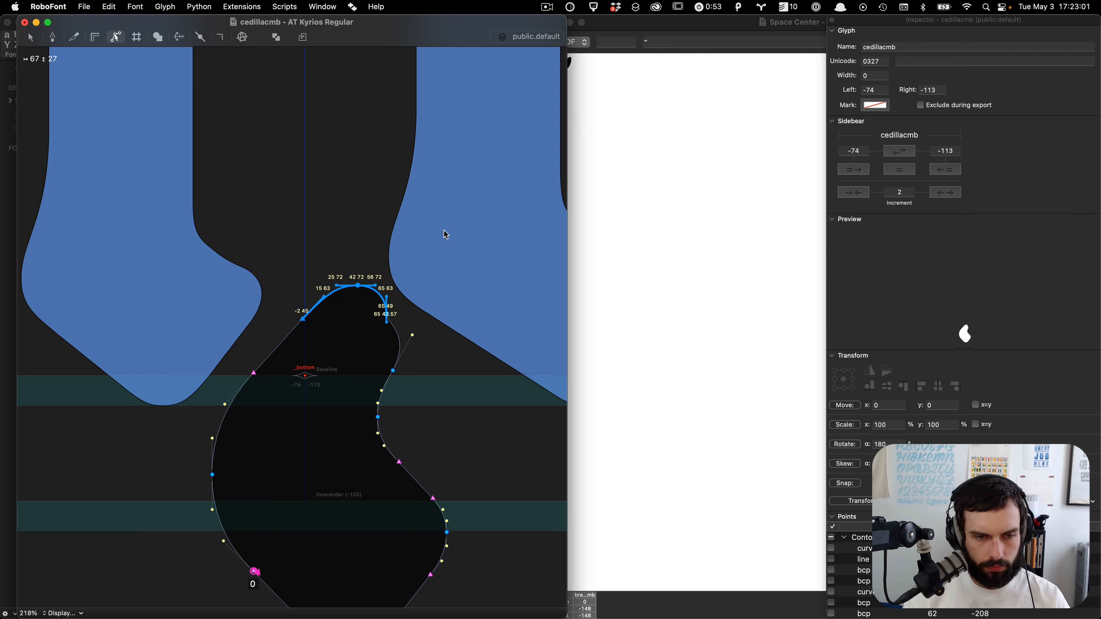
{"action": "key", "text": "super+a"}
{"action": "key", "text": "shift+Down"}
{"action": "key", "text": "shift+Down"}
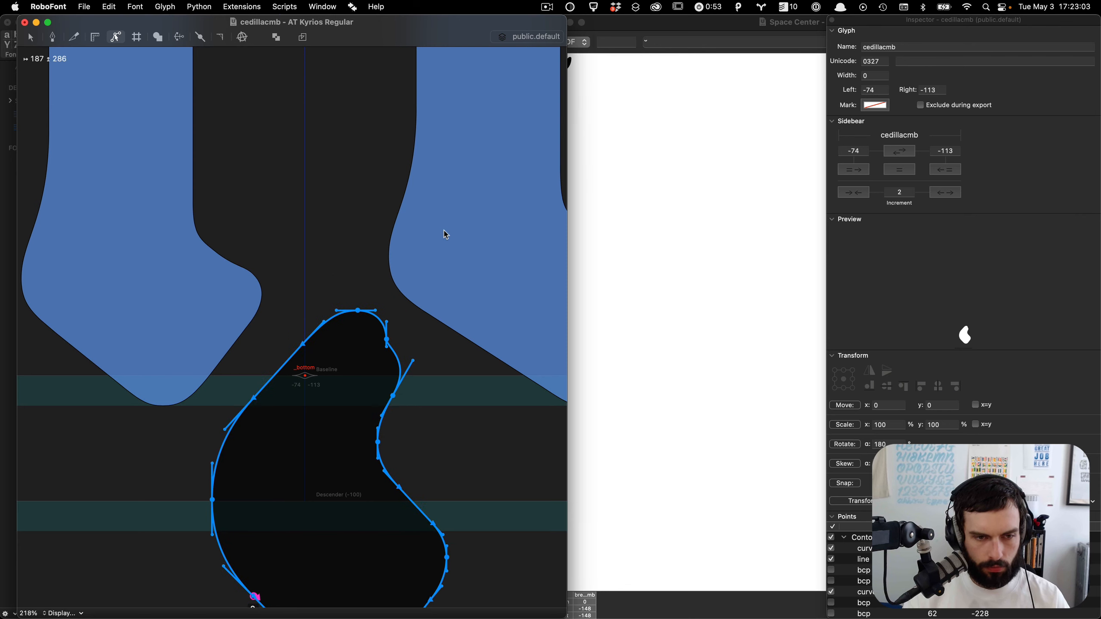
{"action": "key", "text": "shift+Left"}
{"action": "scroll", "coordinate": [447, 235], "scroll_direction": "down", "scroll_amount": 5}
{"action": "left_click", "coordinate": [447, 235]}
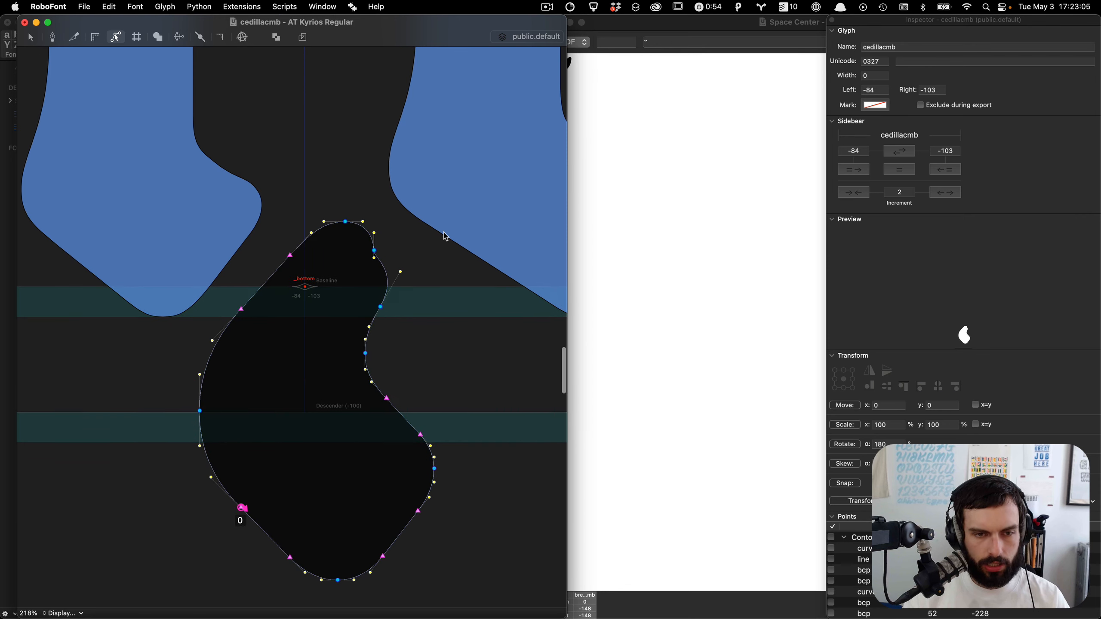
Step: Shift the cedilla's inner right curve points 10 units left and pull the upper handle inward
{"action": "left_click_drag", "start_coordinate": [420, 298], "coordinate": [334, 433]}
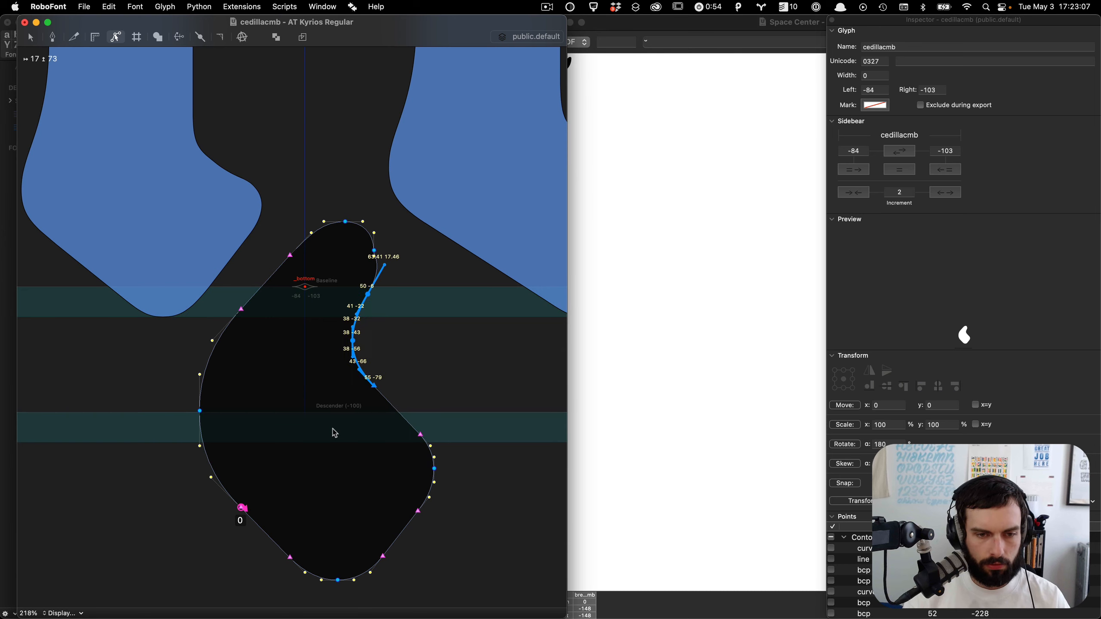
{"action": "key", "text": "shift+Left"}
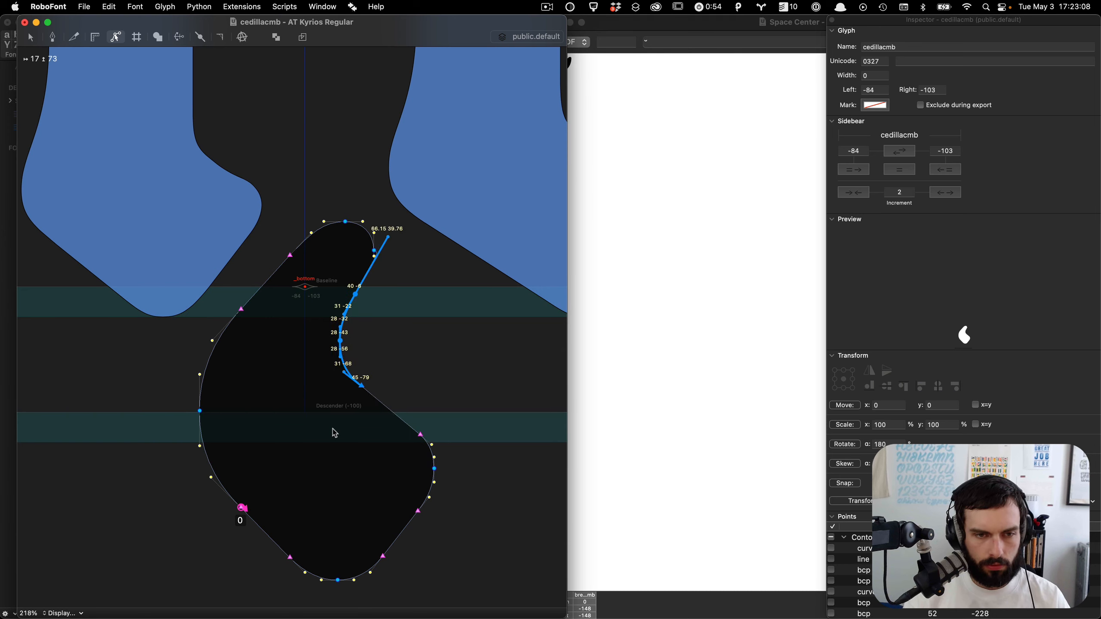
{"action": "left_click", "coordinate": [400, 234]}
{"action": "left_click_drag", "start_coordinate": [388, 238], "coordinate": [366, 277]}
{"action": "scroll", "coordinate": [411, 311], "scroll_direction": "down", "scroll_amount": 3}
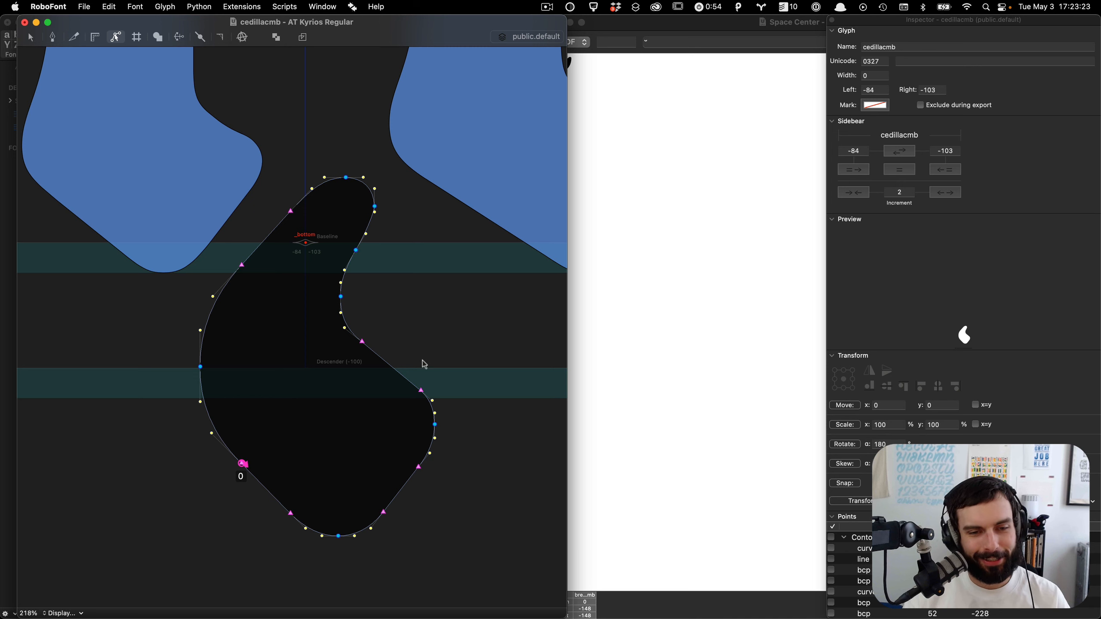
Step: Select a point on the cedilla's inner curve and raise it 10 units
{"action": "scroll", "coordinate": [425, 369], "scroll_direction": "down", "scroll_amount": 5}
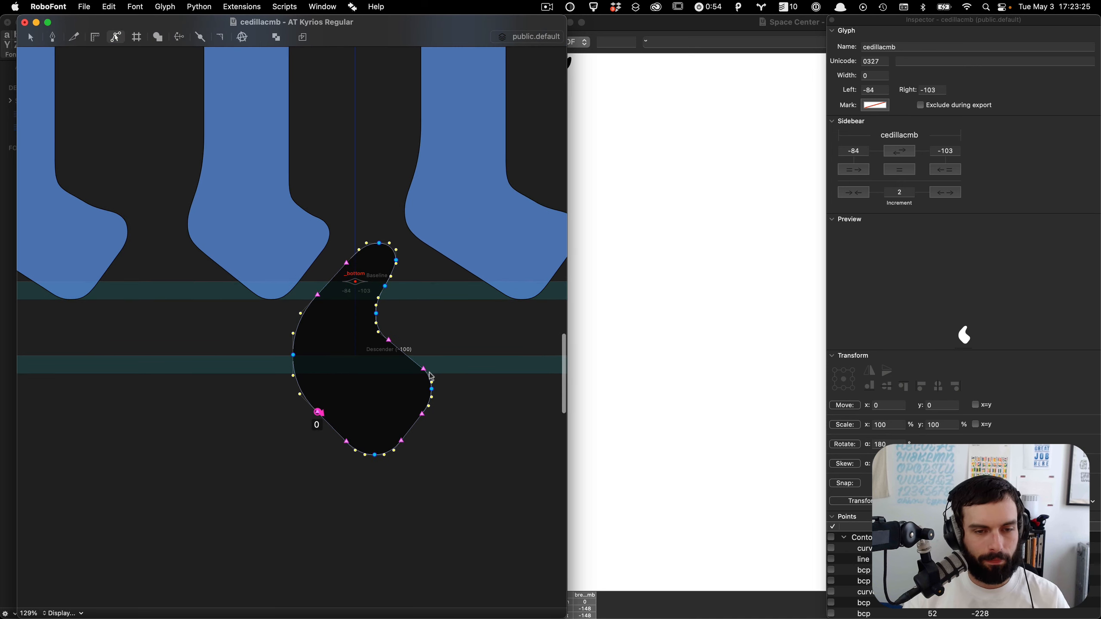
{"action": "scroll", "coordinate": [431, 377], "scroll_direction": "up", "scroll_amount": 2}
{"action": "left_click_drag", "start_coordinate": [453, 511], "coordinate": [282, 369]}
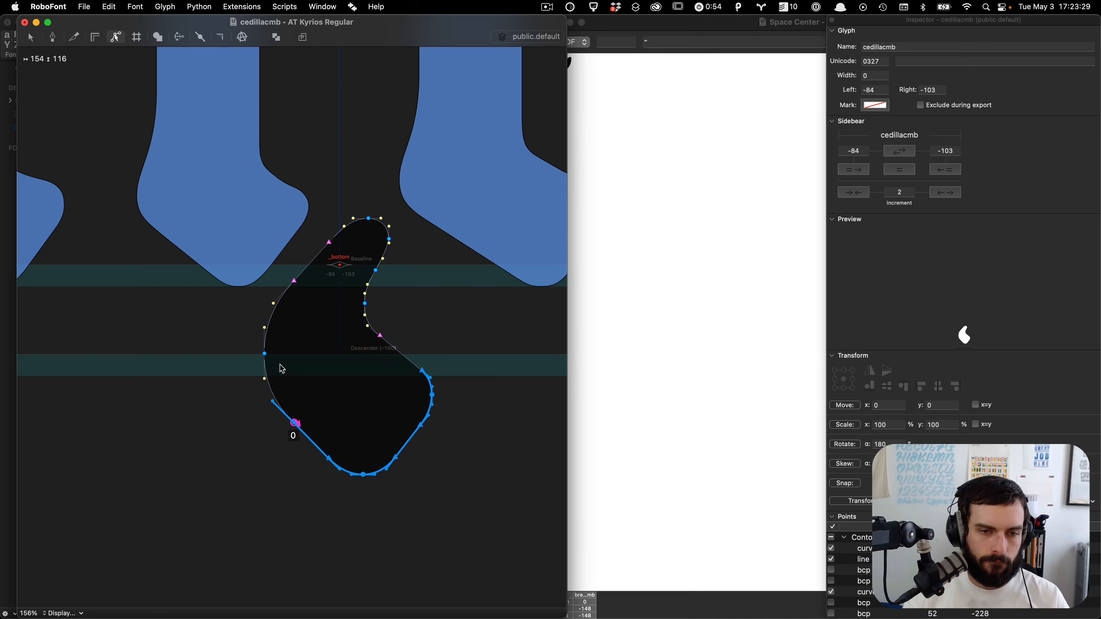
{"action": "left_click", "coordinate": [372, 331], "text": "shift"}
{"action": "key", "text": "shift+Up"}
Step: Rotate a copy of the whole cedilla contour 180° and nudge it 40 units down and 13 units left
{"action": "key", "text": "super+a"}
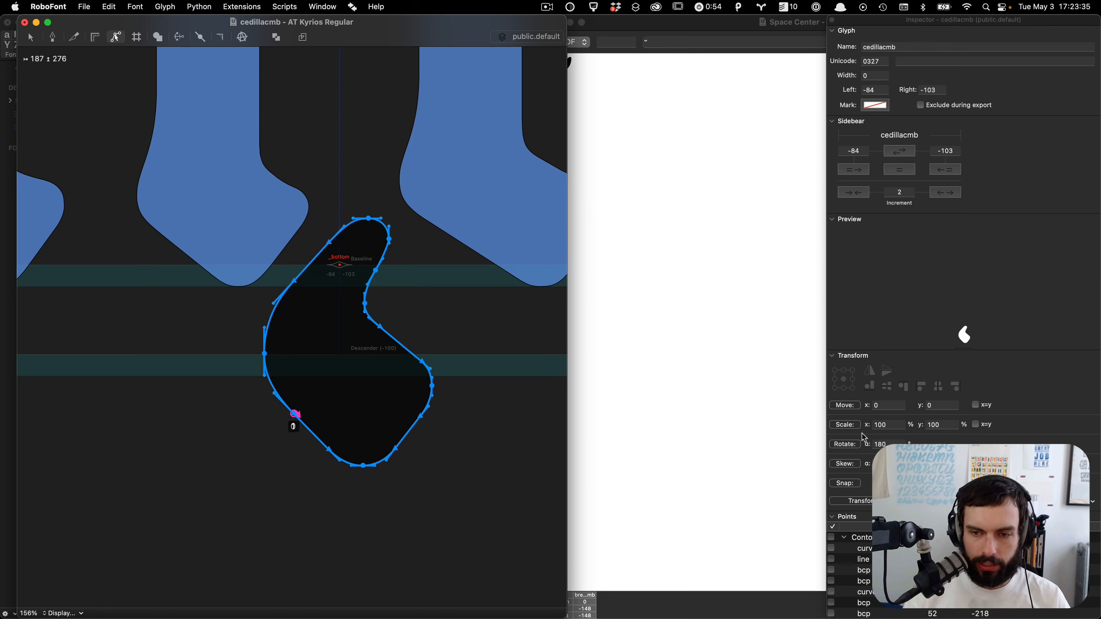
{"action": "left_click", "coordinate": [846, 444]}
{"action": "key", "text": "shift+Down"}
{"action": "key", "text": "shift+Down"}
{"action": "key", "text": "shift+Down"}
{"action": "key", "text": "shift+Down"}
{"action": "key", "text": "shift+Down"}
{"action": "key", "text": "super+shift+Down"}
{"action": "key", "text": "super+shift+Up"}
{"action": "key", "text": "shift+Left"}
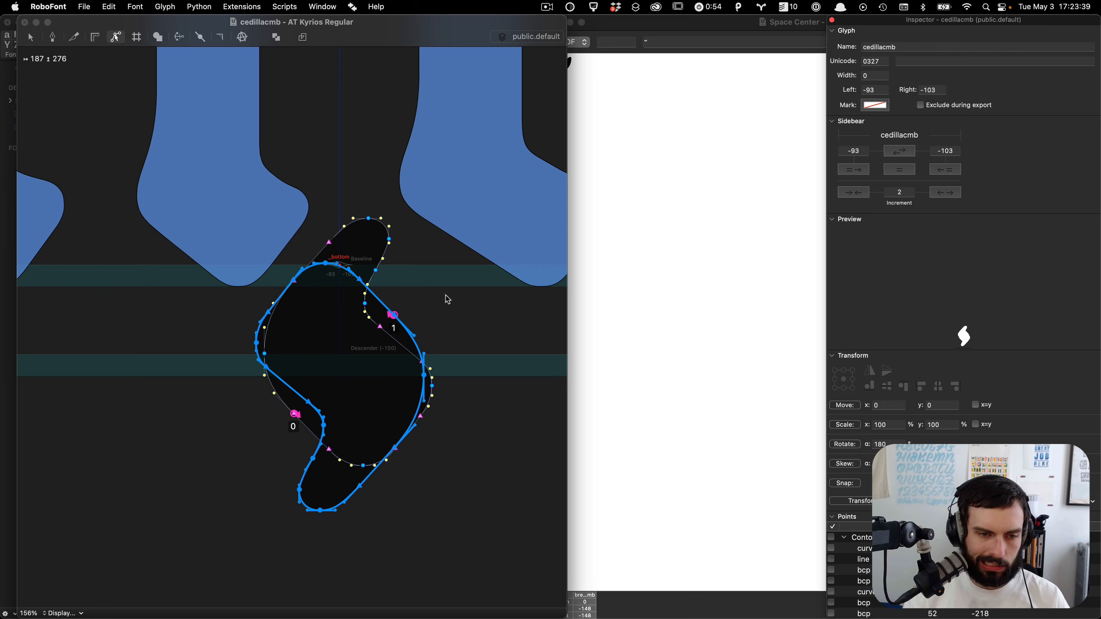
{"action": "key", "text": "shift+Down"}
{"action": "key", "text": "Left"}
{"action": "key", "text": "Left"}
{"action": "key", "text": "Left"}
{"action": "key", "text": "Left"}
{"action": "key", "text": "Left"}
{"action": "key", "text": "Left"}
{"action": "key", "text": "Left"}
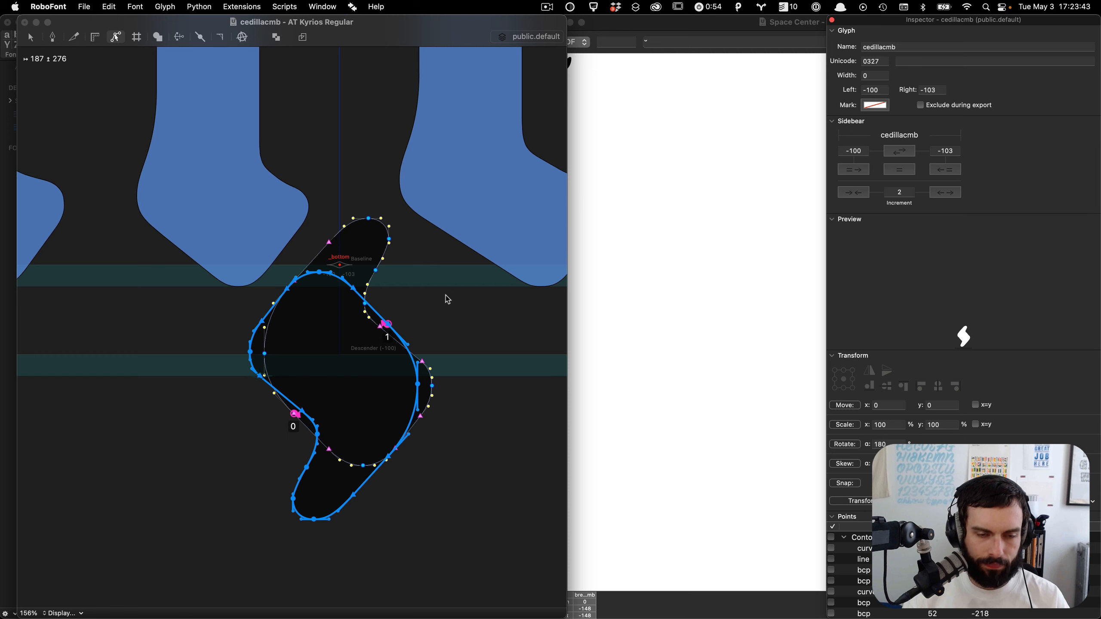
Step: Move the rotated copy 300 units left and delete its upper portion
{"action": "key", "text": "super+shift+Left"}
{"action": "key", "text": "super+shift+Left"}
{"action": "key", "text": "super+shift+Left"}
{"action": "key", "text": "super+shift+Left"}
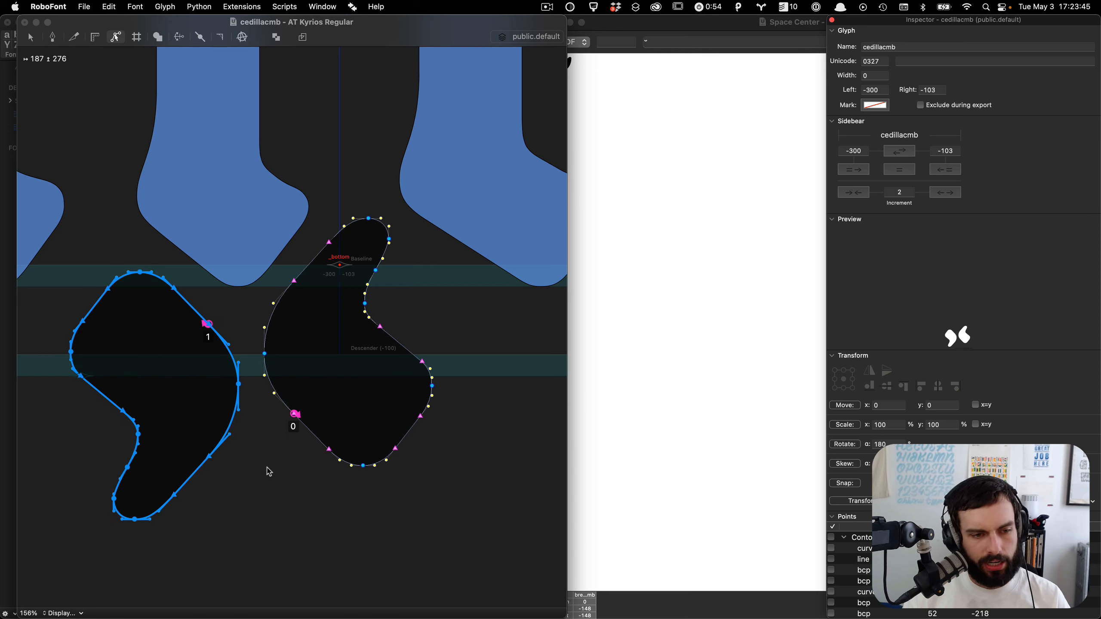
{"action": "left_click_drag", "start_coordinate": [249, 476], "coordinate": [17, 238]}
{"action": "key", "text": "BackSpace"}
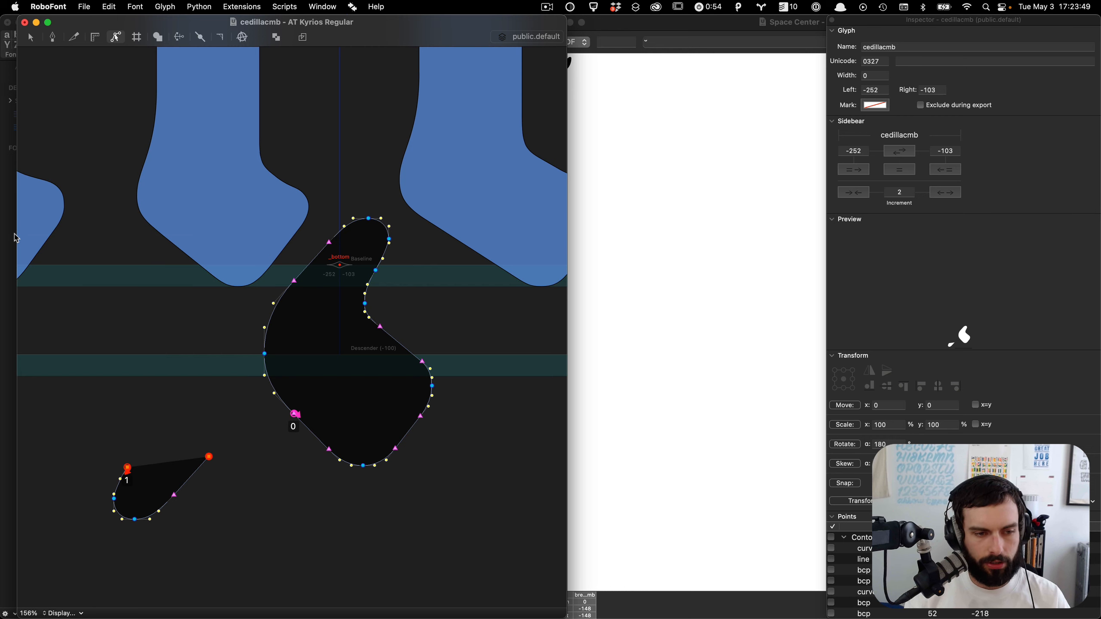
Step: Trim more points from the leftover piece, keeping only a small curved tail
{"action": "key", "text": "super+z"}
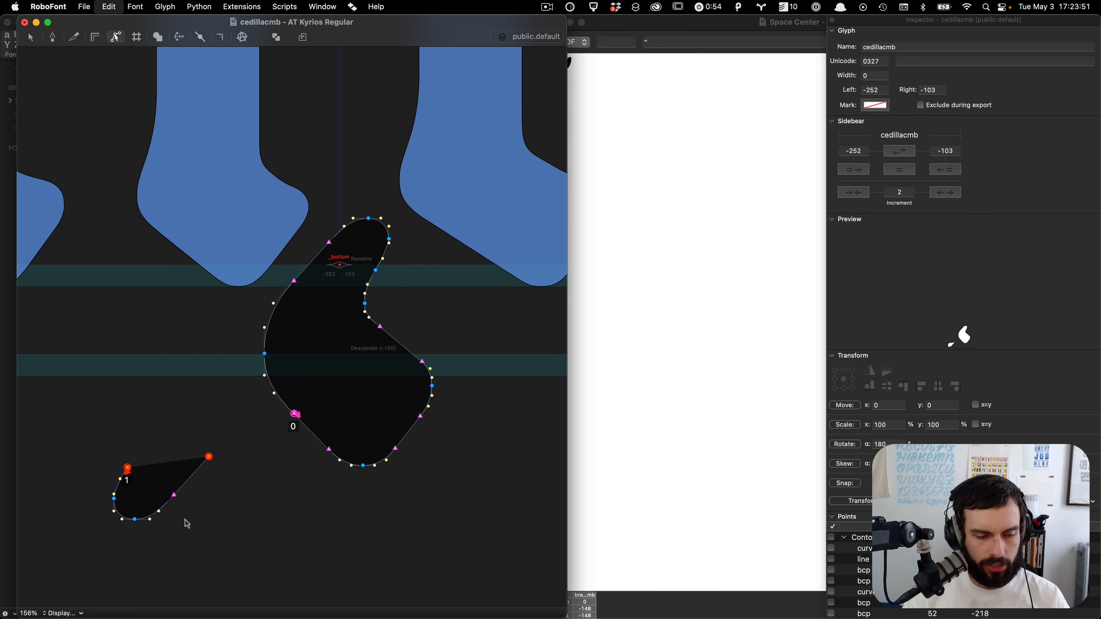
{"action": "left_click_drag", "start_coordinate": [242, 461], "coordinate": [175, 323]}
{"action": "left_click_drag", "start_coordinate": [186, 251], "coordinate": [103, 314]}
{"action": "key", "text": "BackSpace"}
{"action": "key", "text": "Delete"}
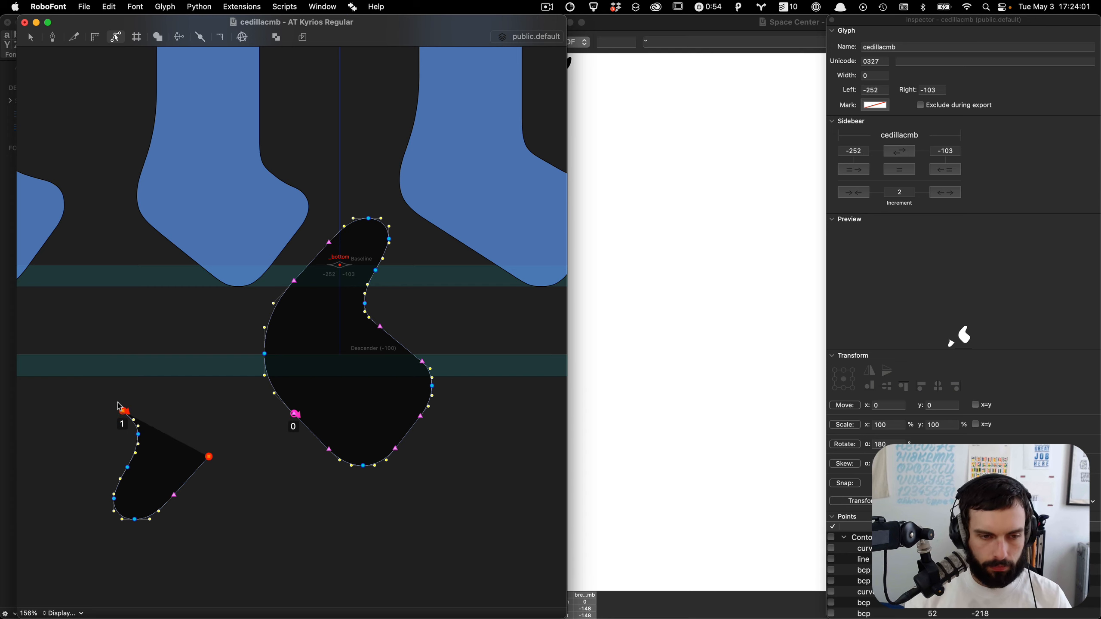
Step: Move the tail piece back under the cedilla's lower left curve
{"action": "left_click_drag", "start_coordinate": [102, 396], "coordinate": [216, 533]}
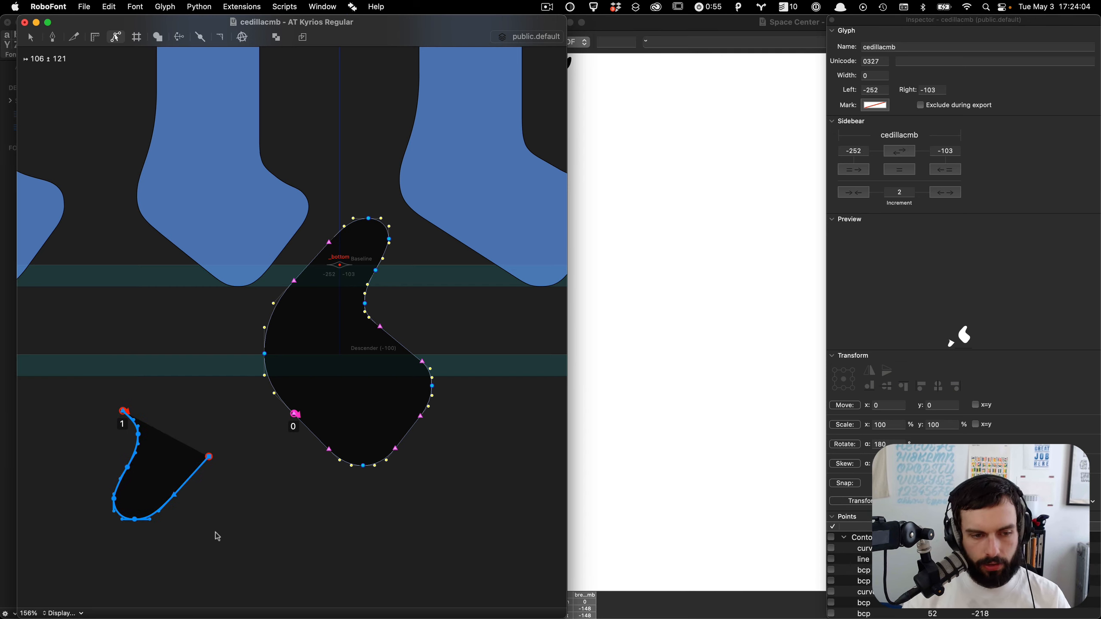
{"action": "key", "text": "shift+Right"}
{"action": "key", "text": "shift+Right"}
{"action": "key", "text": "shift+Right"}
{"action": "key", "text": "shift+Right"}
{"action": "key", "text": "shift+Right"}
{"action": "key", "text": "shift+Right"}
{"action": "key", "text": "shift+Right"}
{"action": "key", "text": "shift+Right"}
{"action": "key", "text": "shift+Right"}
{"action": "key", "text": "shift+Right"}
{"action": "key", "text": "shift+Right"}
{"action": "key", "text": "shift+Right"}
{"action": "key", "text": "shift+Right"}
{"action": "key", "text": "shift+Right"}
{"action": "key", "text": "shift+Right"}
{"action": "key", "text": "shift+Right"}
{"action": "key", "text": "shift+Right"}
{"action": "key", "text": "shift+Right"}
{"action": "key", "text": "shift+Right"}
{"action": "key", "text": "shift+Right"}
{"action": "key", "text": "shift+Left"}
{"action": "key", "text": "shift+Left"}
{"action": "key", "text": "shift+Left"}
{"action": "key", "text": "shift+Left"}
{"action": "key", "text": "shift+Left"}
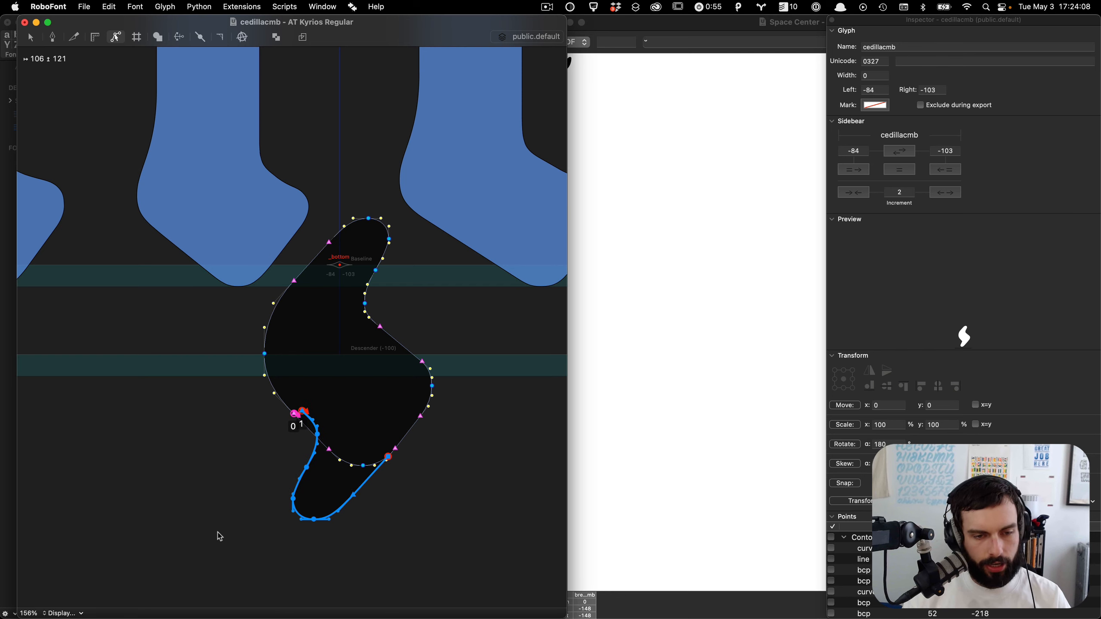
Step: Nudge the tail piece 2 units right to line up with the cedilla outline
{"action": "scroll", "coordinate": [271, 520], "scroll_direction": "up", "scroll_amount": 8}
{"action": "scroll", "coordinate": [429, 452], "scroll_direction": "right", "scroll_amount": 3}
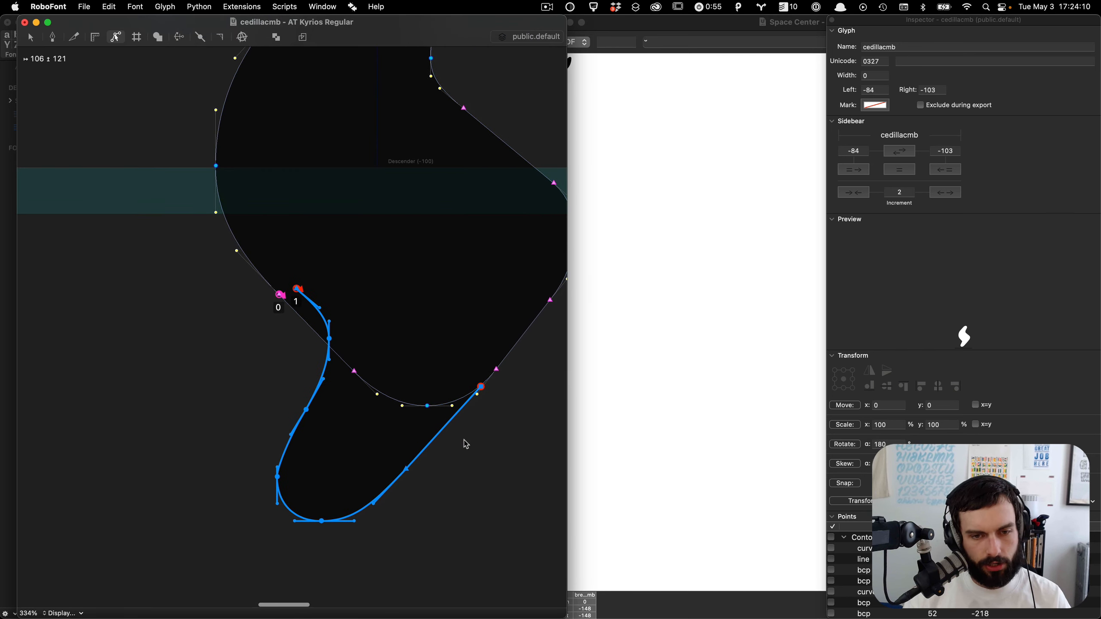
{"action": "scroll", "coordinate": [510, 435], "scroll_direction": "right", "scroll_amount": 2}
{"action": "key", "text": "Right"}
{"action": "key", "text": "Right"}
{"action": "key", "text": "Right"}
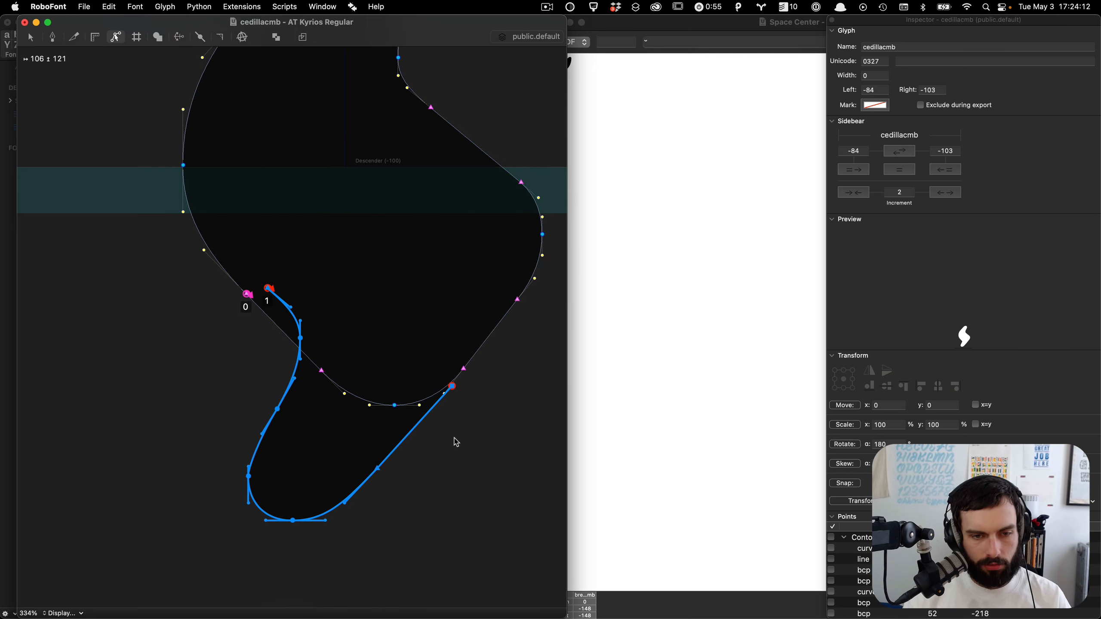
{"action": "key", "text": "Left"}
{"action": "left_click", "coordinate": [455, 442]}
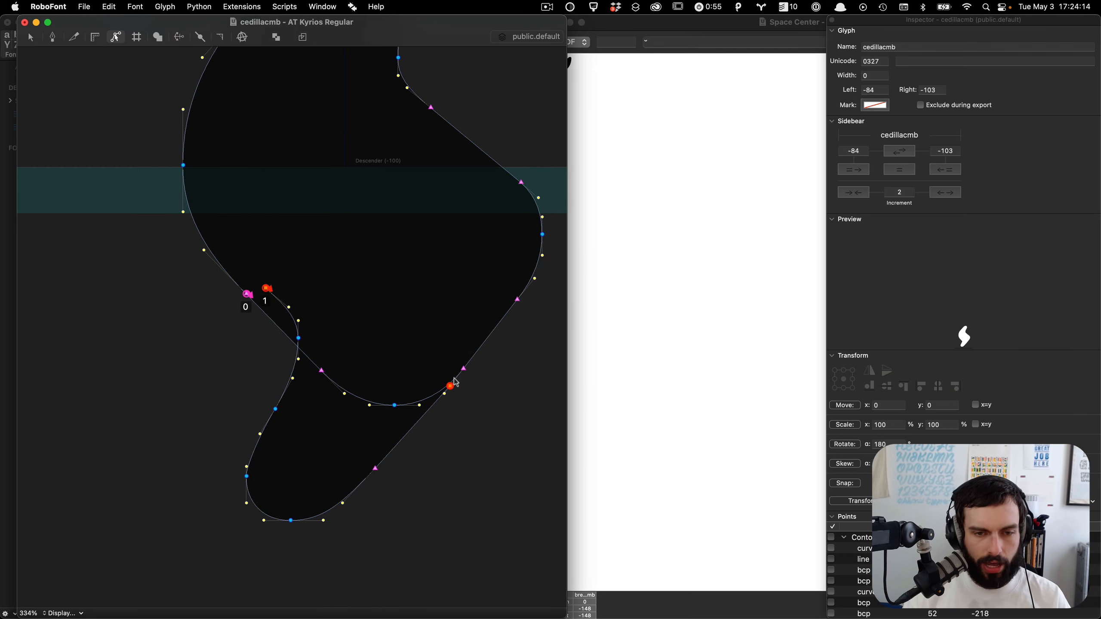
Step: Drag the tail's endpoints onto the cedilla outline, placing the right one at about 62, -205
{"action": "left_click_drag", "start_coordinate": [452, 388], "coordinate": [464, 369]}
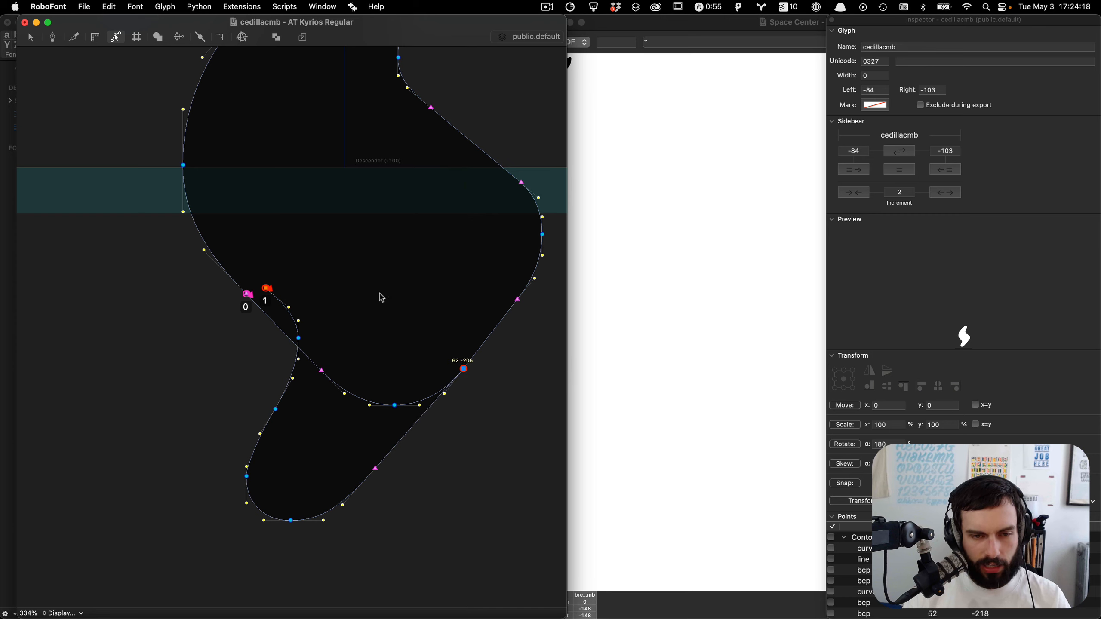
{"action": "left_click_drag", "start_coordinate": [300, 255], "coordinate": [261, 353]}
{"action": "left_click_drag", "start_coordinate": [267, 297], "coordinate": [264, 316]}
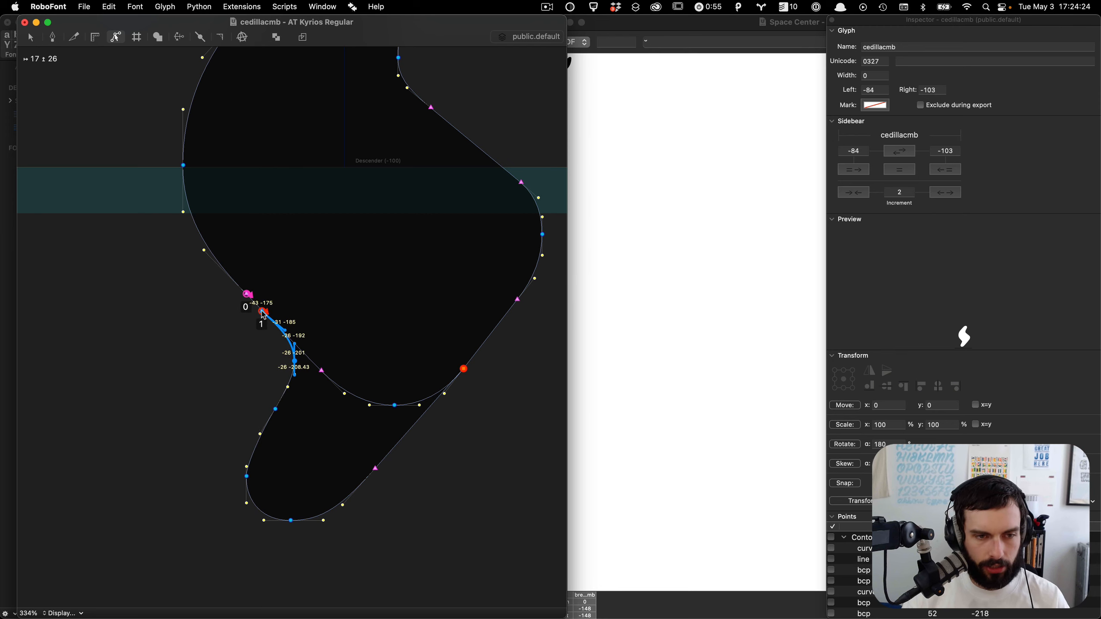
{"action": "left_click", "coordinate": [325, 297]}
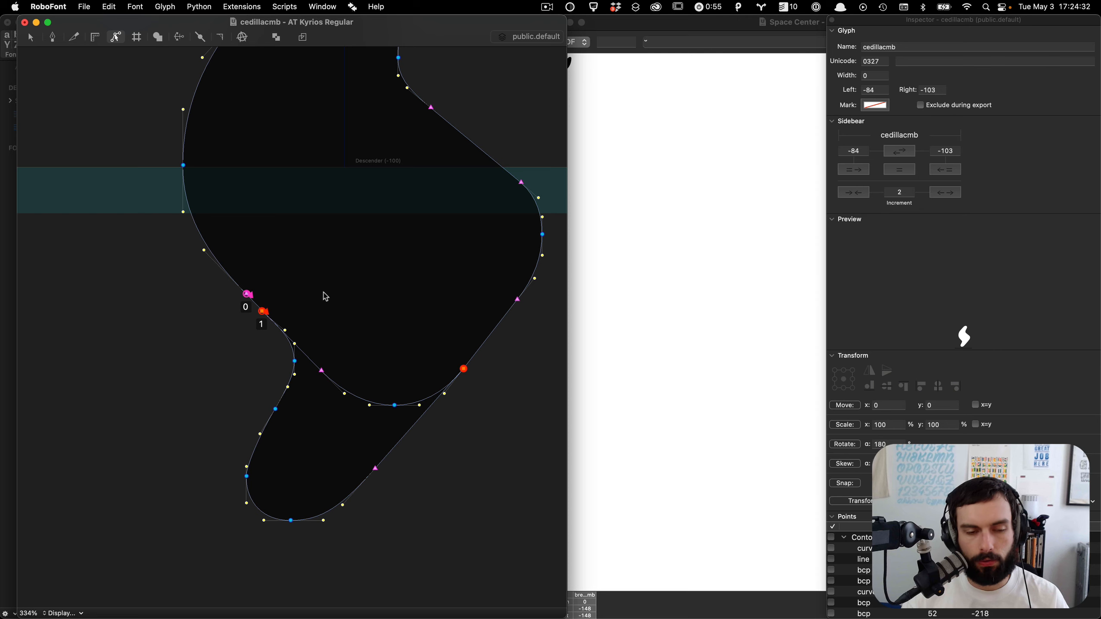
Step: Preview the filled cedilla shape
{"action": "scroll", "coordinate": [396, 369], "scroll_direction": "down", "scroll_amount": 3}
{"action": "key", "text": "space"}
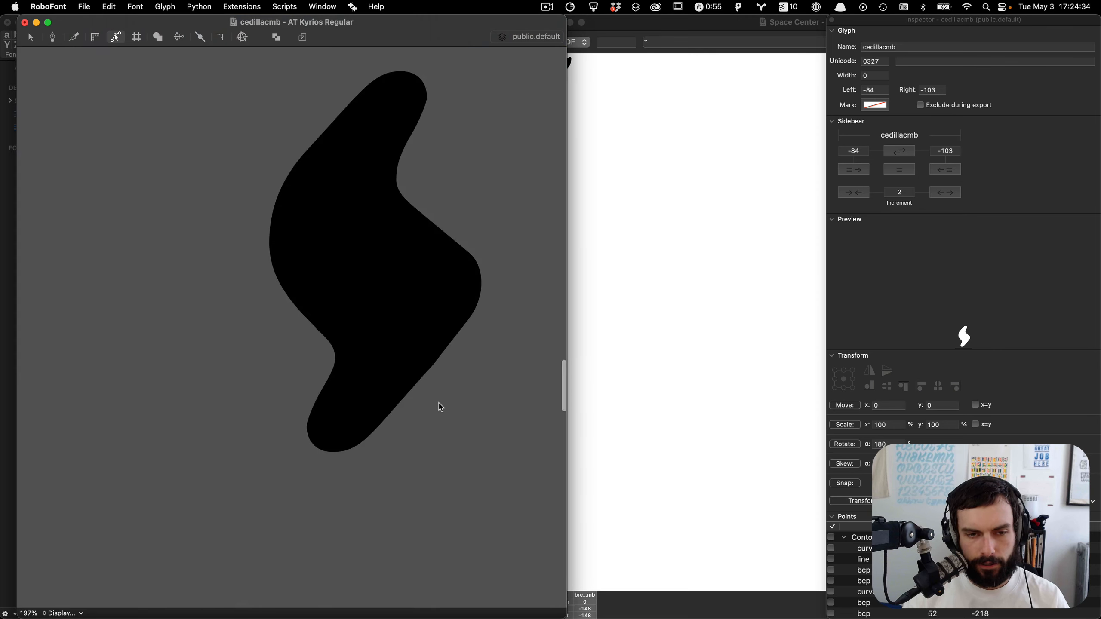
{"action": "key", "text": "super+a"}
{"action": "key", "text": "space"}
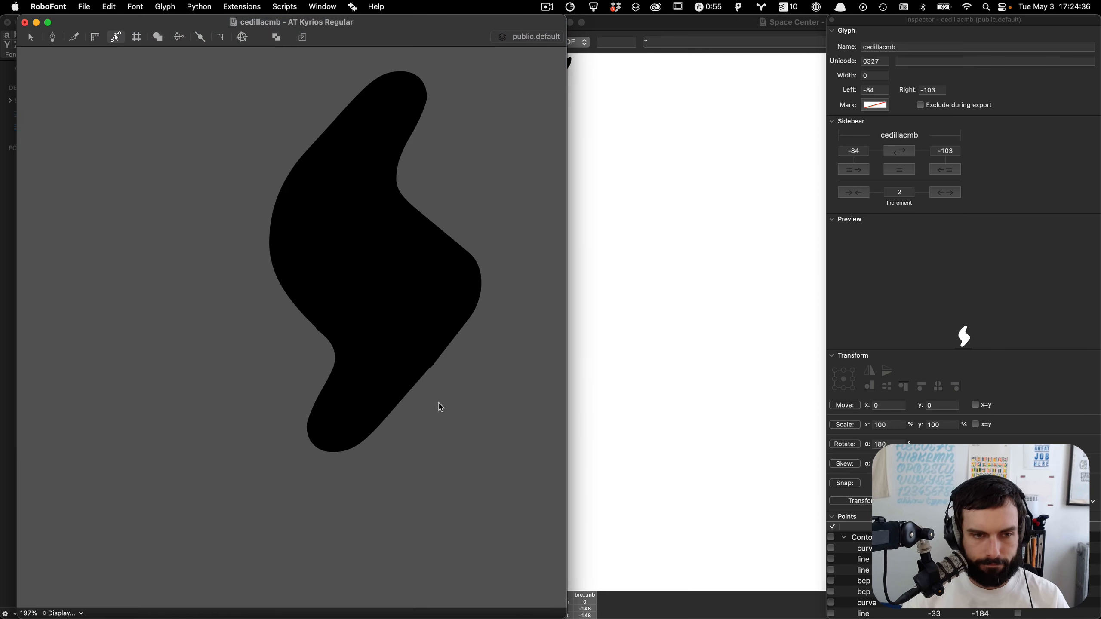
Step: Try deleting points where the tail joins the cedilla near the anchor
{"action": "left_click", "coordinate": [277, 327]}
{"action": "scroll", "coordinate": [278, 327], "scroll_direction": "up", "scroll_amount": 5}
{"action": "left_click_drag", "start_coordinate": [388, 310], "coordinate": [372, 338]}
{"action": "key", "text": "BackSpace"}
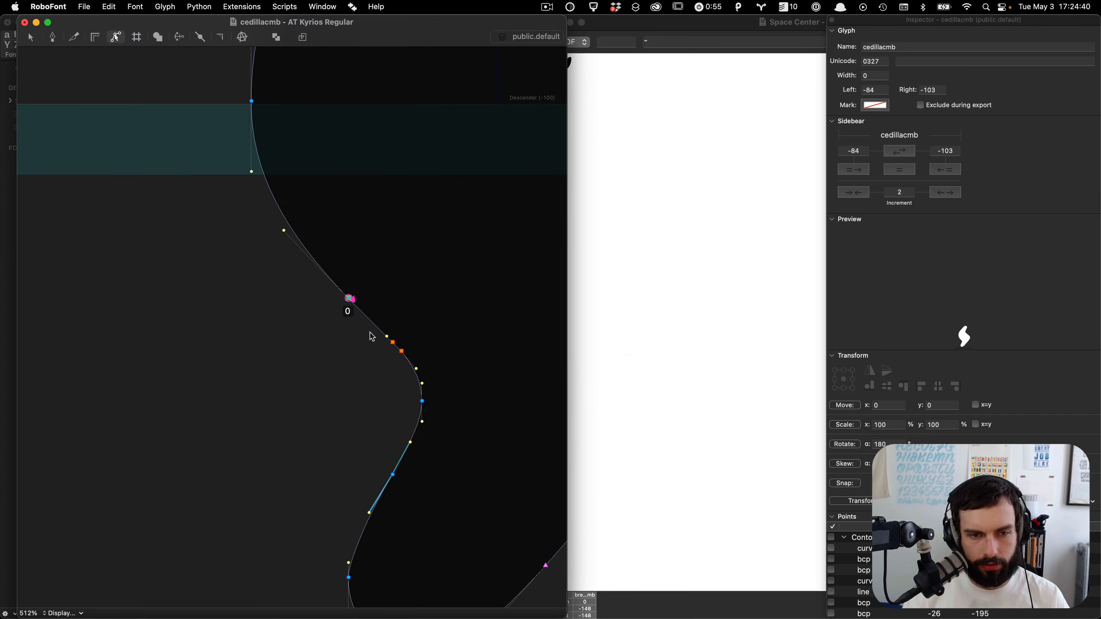
{"action": "left_click", "coordinate": [399, 350]}
{"action": "key", "text": "super+z"}
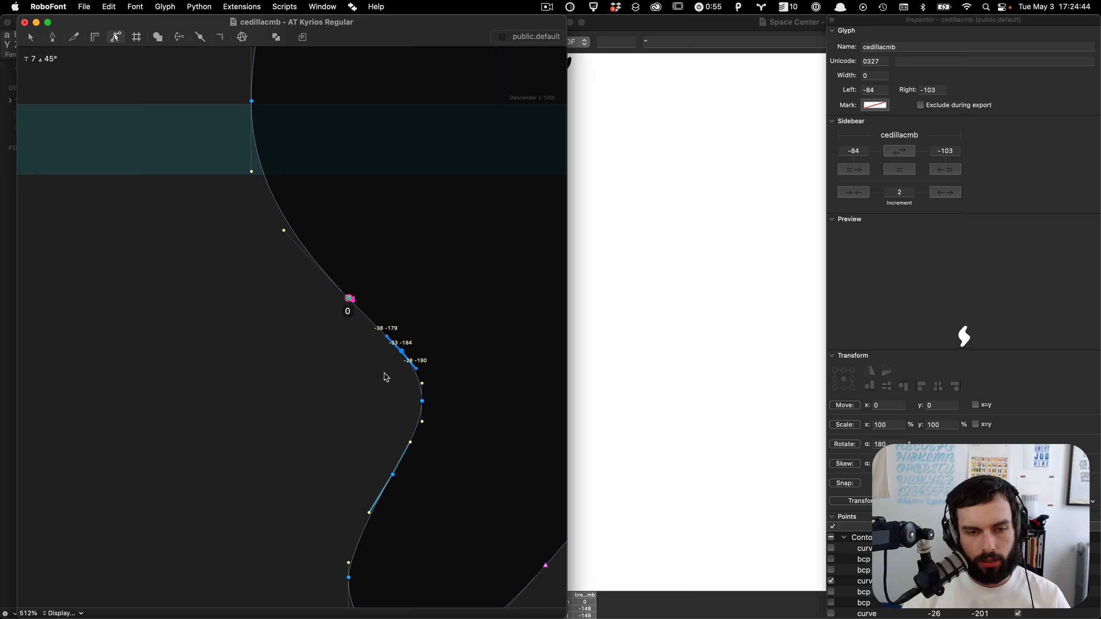
{"action": "left_click", "coordinate": [385, 374]}
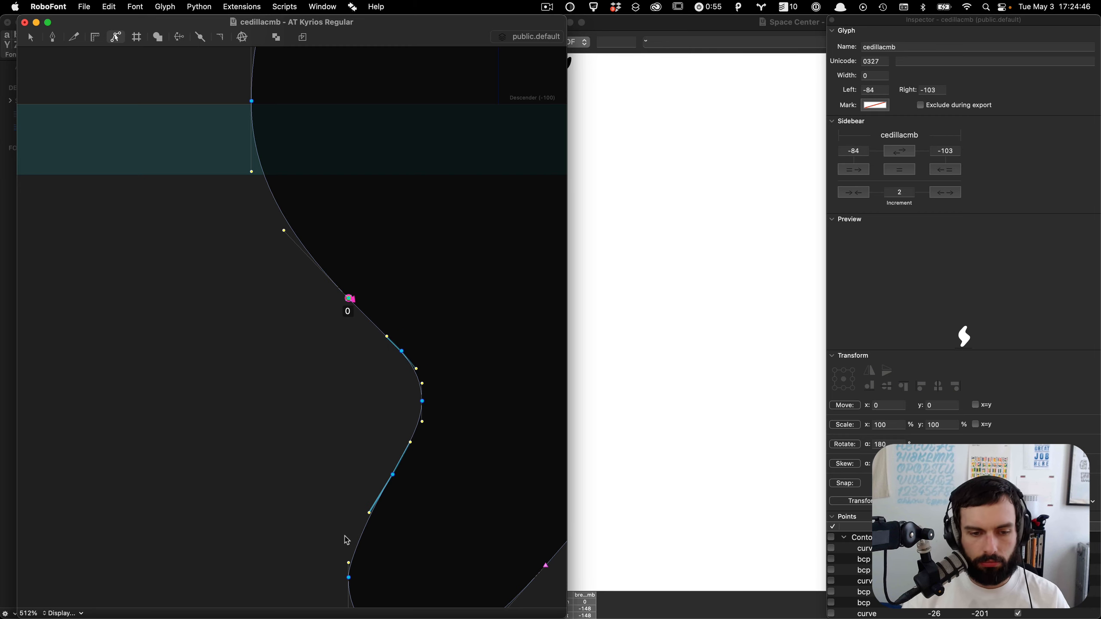
Step: Delete redundant points at the tail's joint below the anchor to smooth the curve
{"action": "scroll", "coordinate": [346, 539], "scroll_direction": "down", "scroll_amount": 3}
{"action": "left_click_drag", "start_coordinate": [351, 503], "coordinate": [361, 459]}
{"action": "key", "text": "super+minus"}
{"action": "key", "text": "super+minus"}
{"action": "key", "text": "super+minus"}
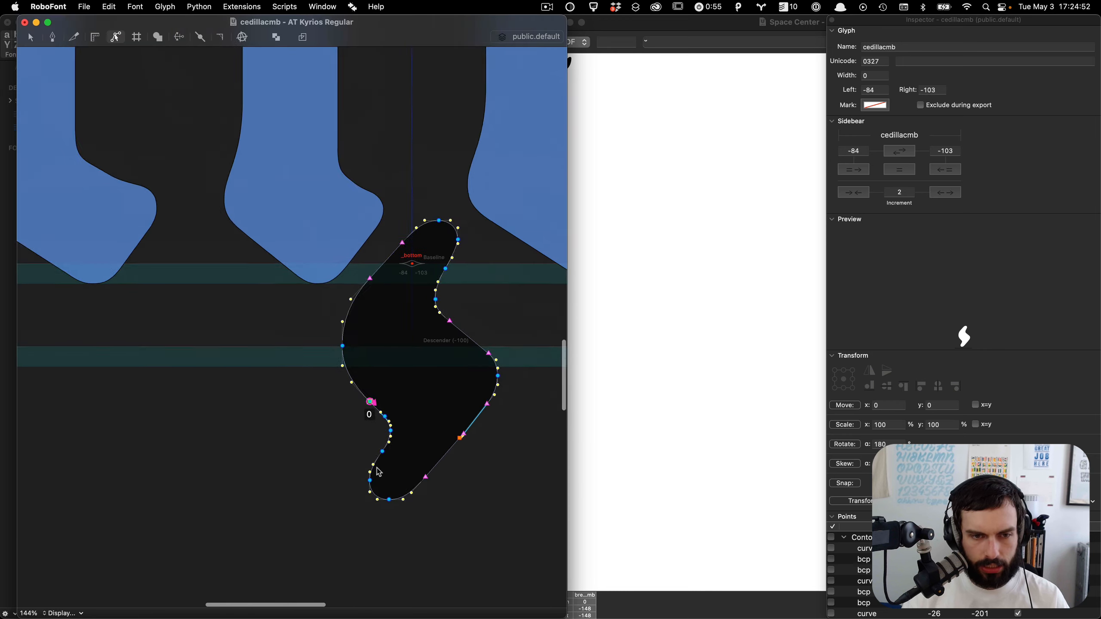
{"action": "key", "text": "grave"}
{"action": "key", "text": "super+equal"}
{"action": "key", "text": "super+equal"}
{"action": "scroll", "coordinate": [402, 443], "scroll_direction": "up", "scroll_amount": 2}
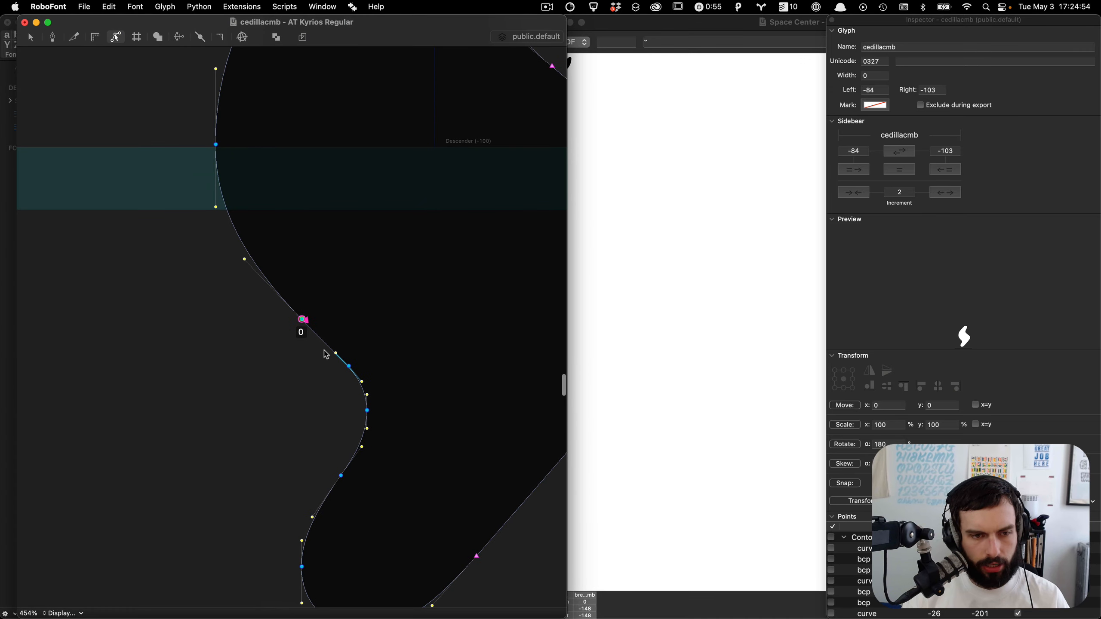
{"action": "left_click", "coordinate": [303, 321]}
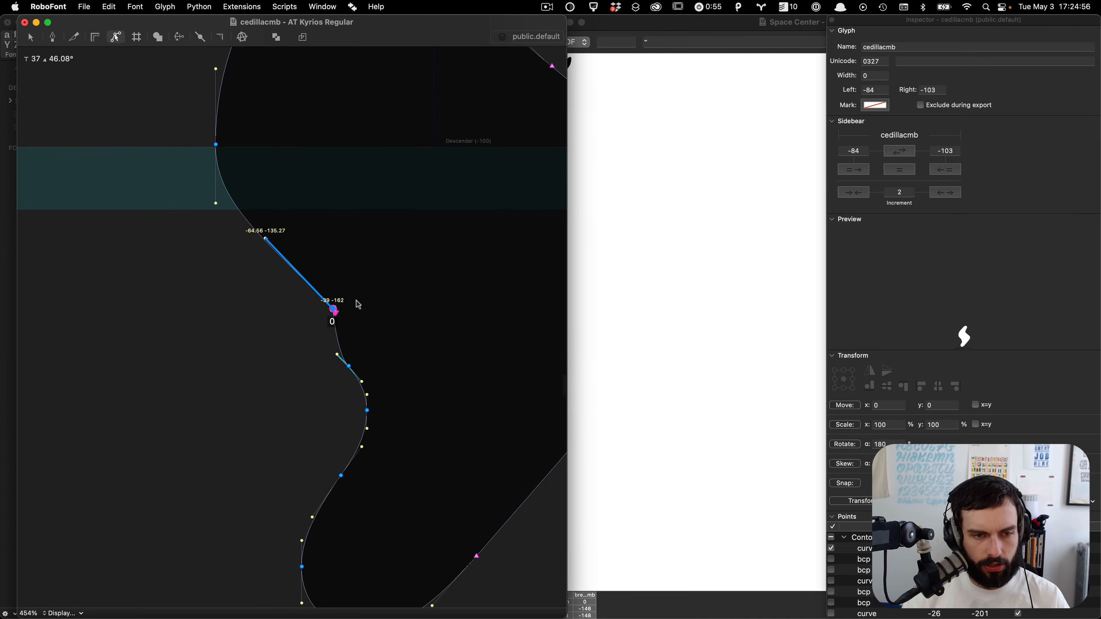
{"action": "left_click_drag", "start_coordinate": [353, 319], "coordinate": [306, 384]}
{"action": "key", "text": "BackSpace"}
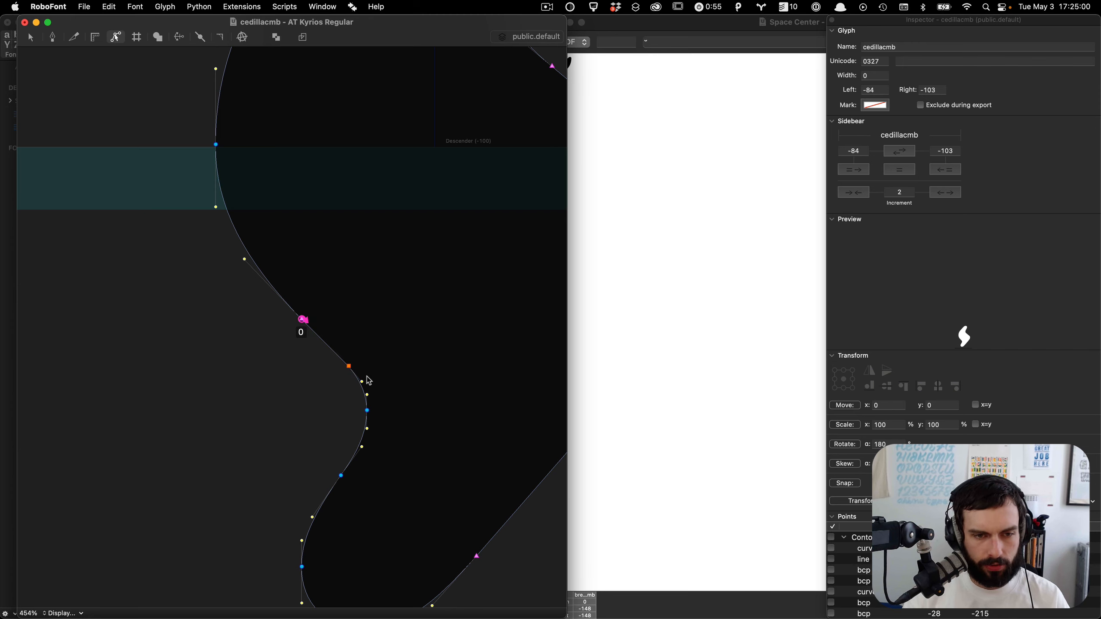
Step: Adjust the points along the cedilla's lower right edge and save the font
{"action": "left_click_drag", "start_coordinate": [367, 377], "coordinate": [302, 349]}
{"action": "scroll", "coordinate": [302, 349], "scroll_direction": "down", "scroll_amount": 5}
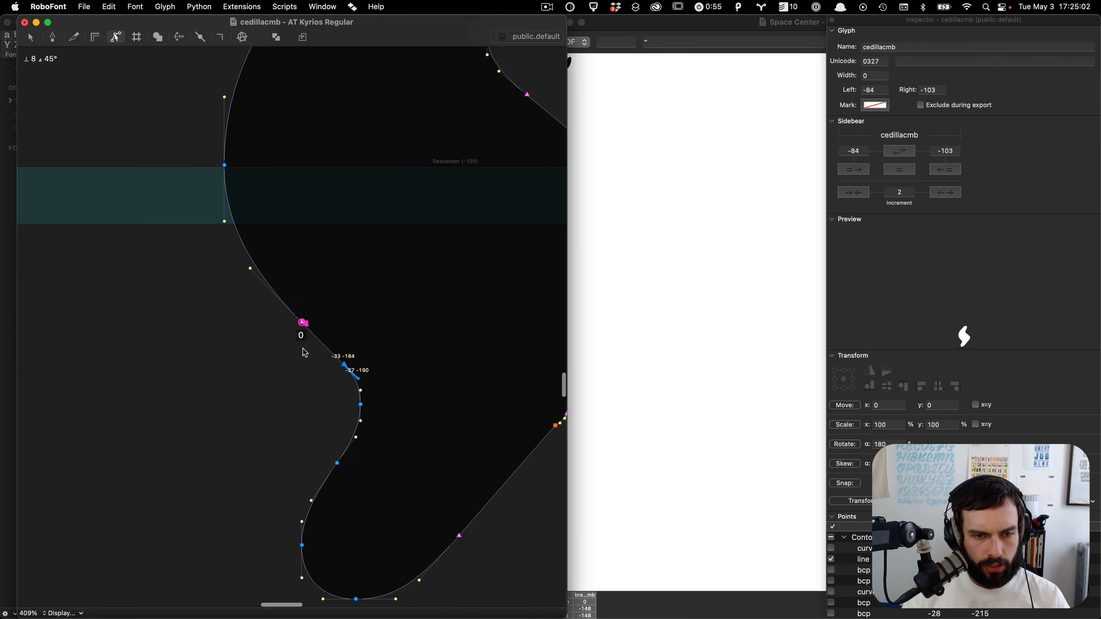
{"action": "key", "text": "grave"}
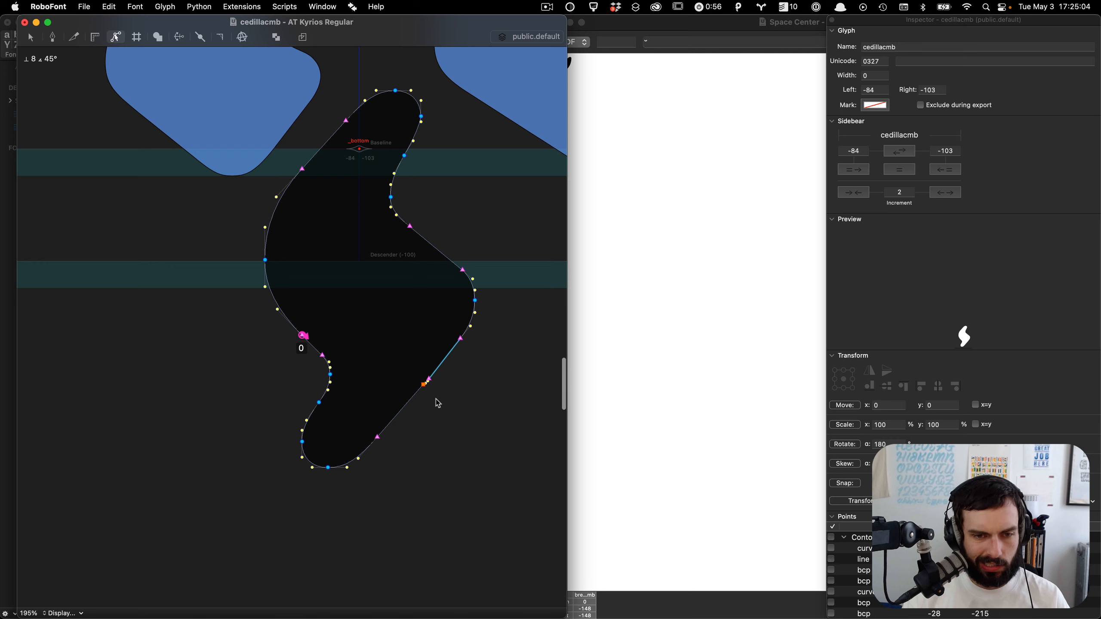
{"action": "left_click_drag", "start_coordinate": [437, 400], "coordinate": [373, 322]}
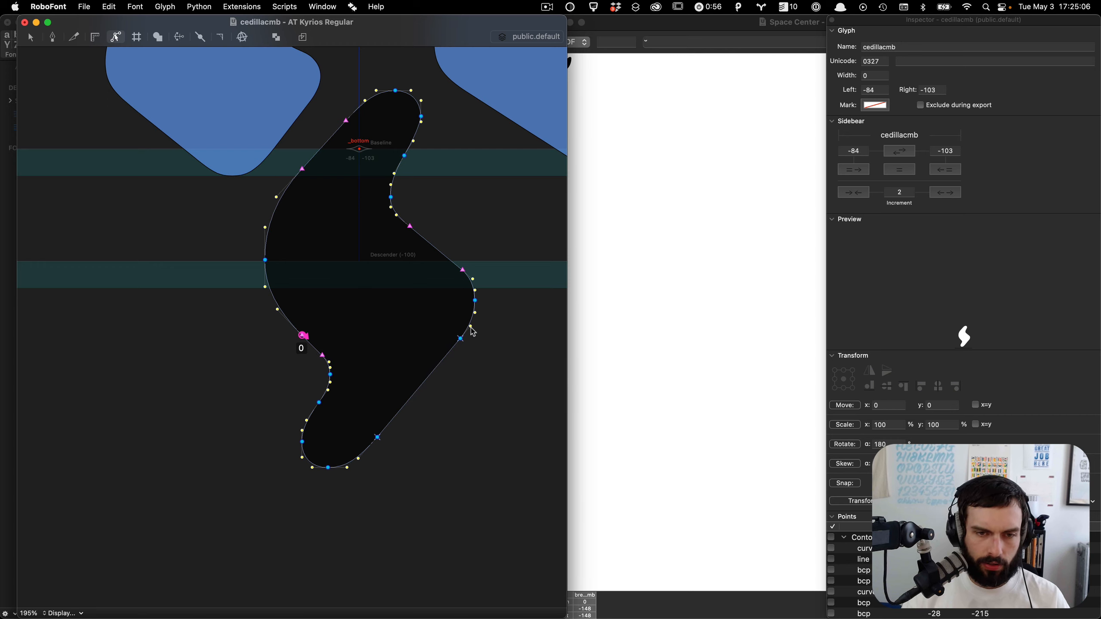
{"action": "left_click_drag", "start_coordinate": [473, 334], "coordinate": [356, 455]}
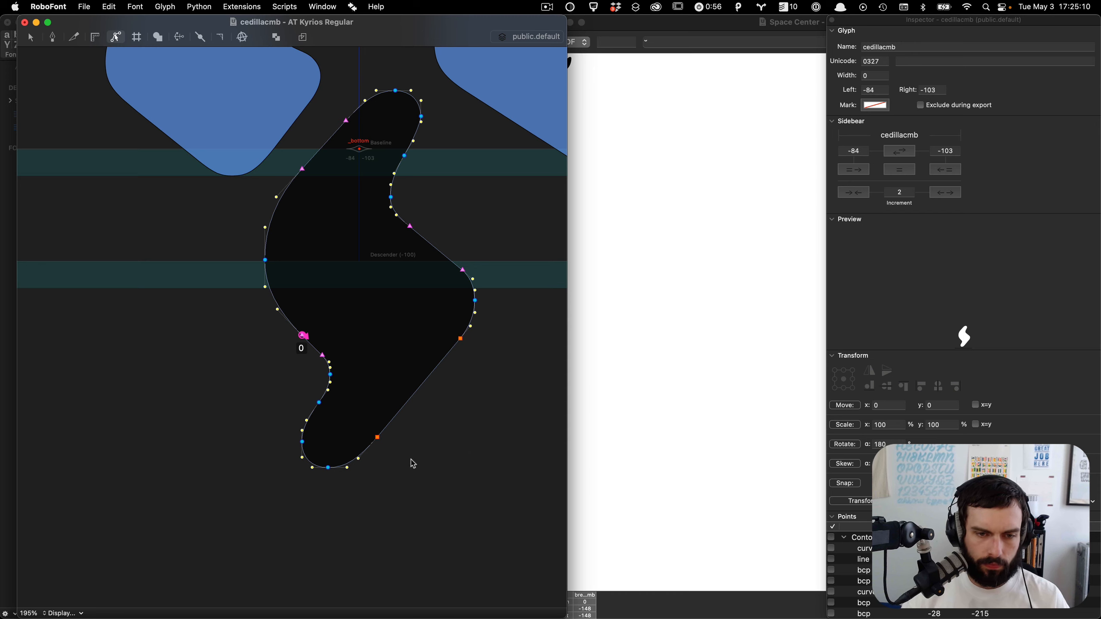
{"action": "left_click_drag", "start_coordinate": [498, 475], "coordinate": [367, 333]}
{"action": "key", "text": "Return"}
{"action": "left_click", "coordinate": [366, 332]}
{"action": "key", "text": "super+s"}
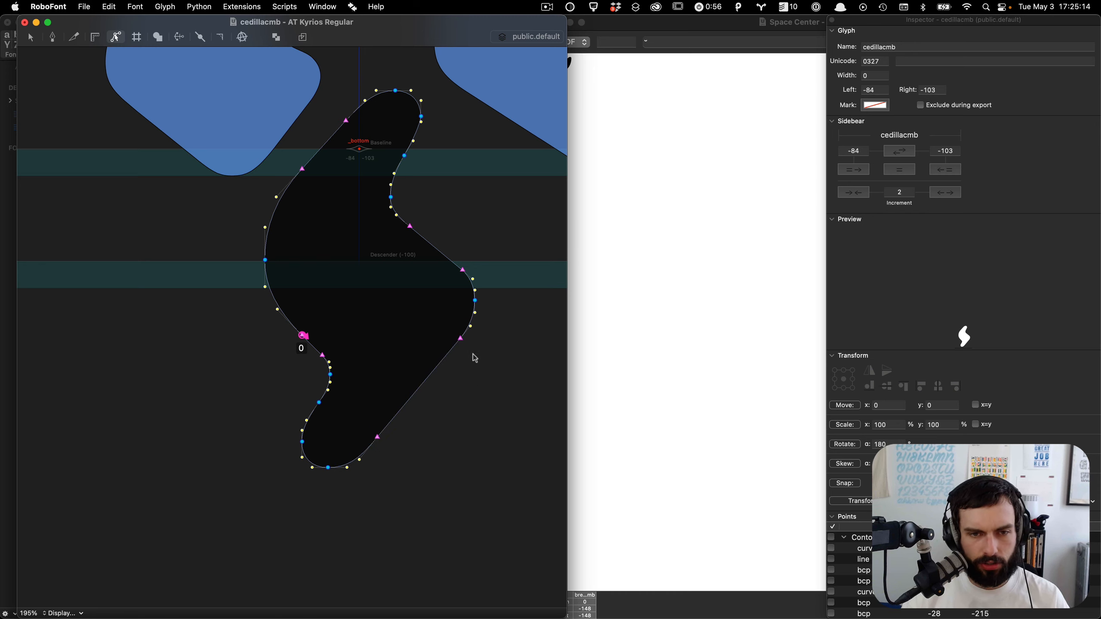
Step: Shift the cedilla's right curve points 1 unit right and close the glyph window
{"action": "left_click_drag", "start_coordinate": [490, 304], "coordinate": [437, 286]}
{"action": "key", "text": "Right"}
{"action": "key", "text": "grave"}
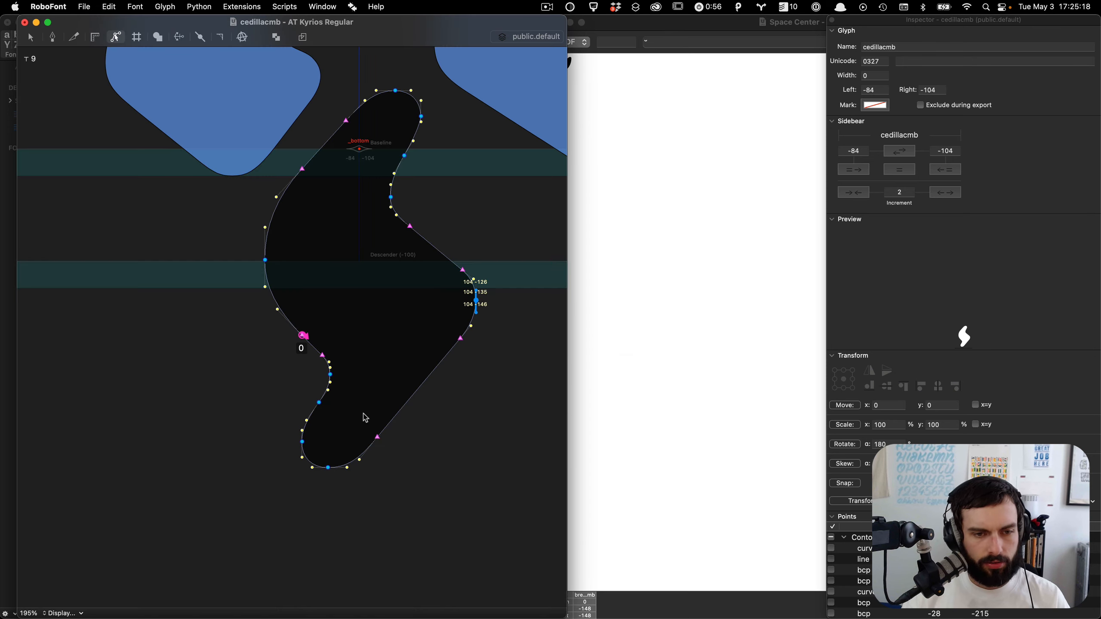
{"action": "key", "text": "grave"}
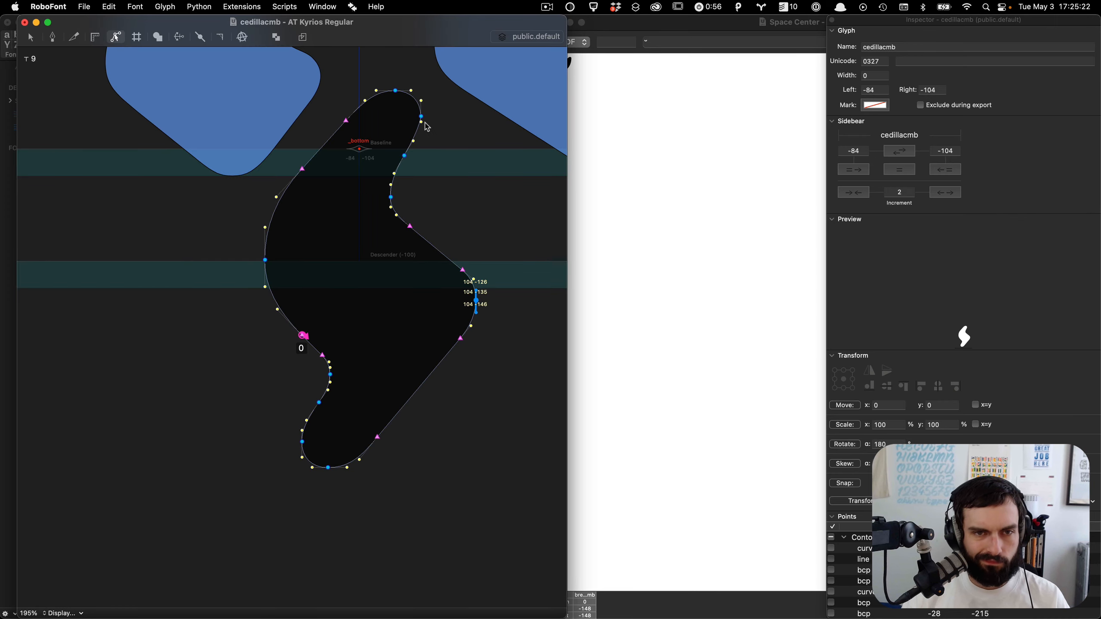
{"action": "left_click", "coordinate": [422, 127]}
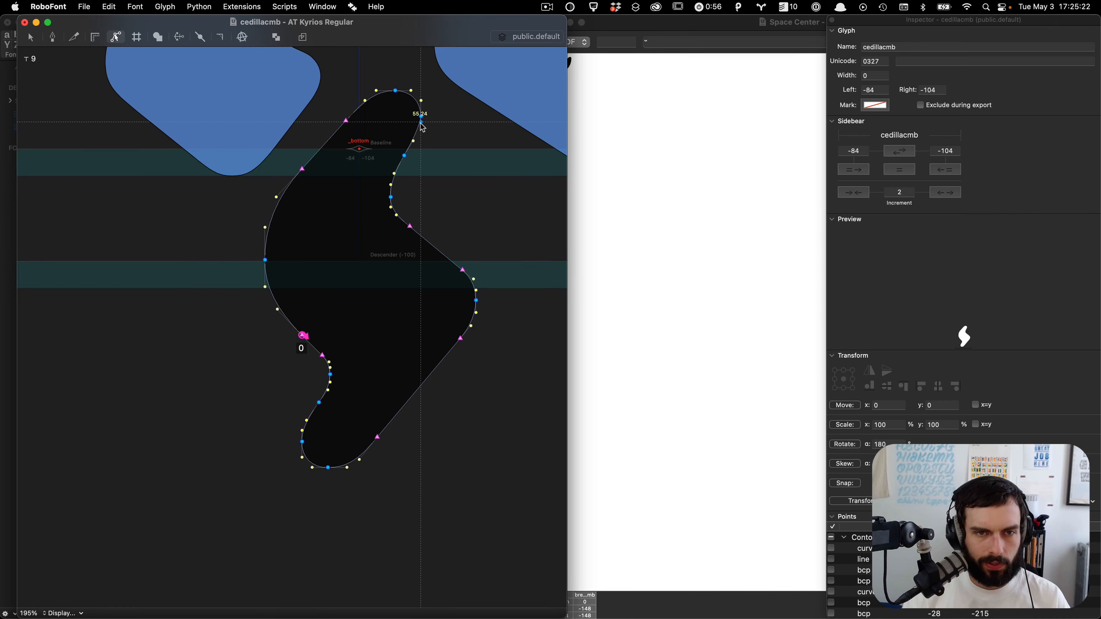
{"action": "key", "text": "super+w"}
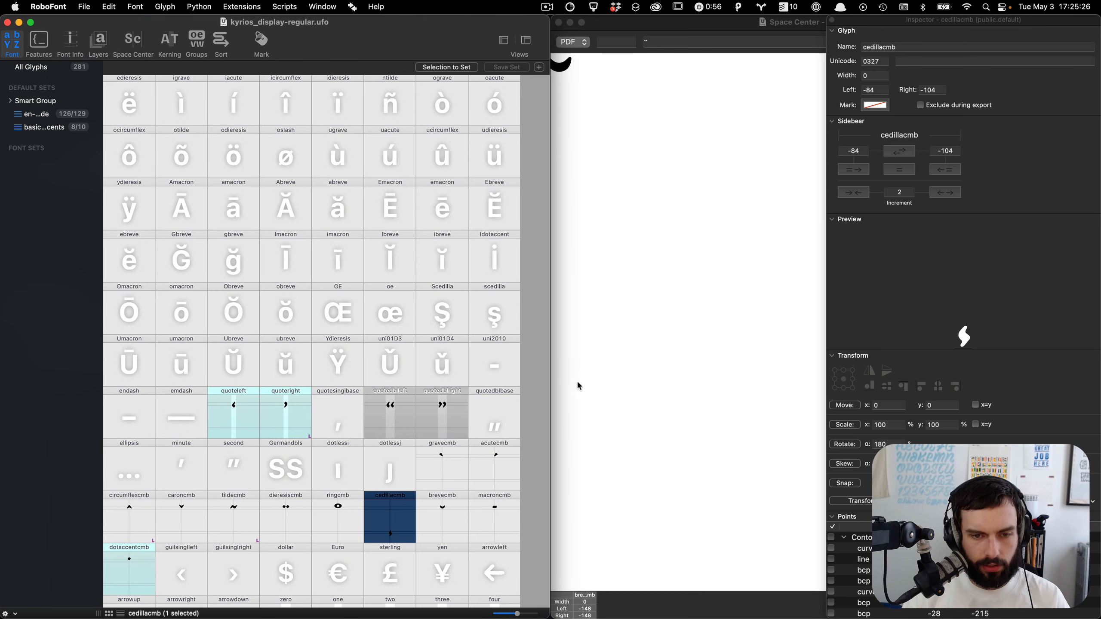
{"action": "left_click", "coordinate": [519, 496]}
{"action": "scroll", "coordinate": [522, 497], "scroll_direction": "down", "scroll_amount": 4}
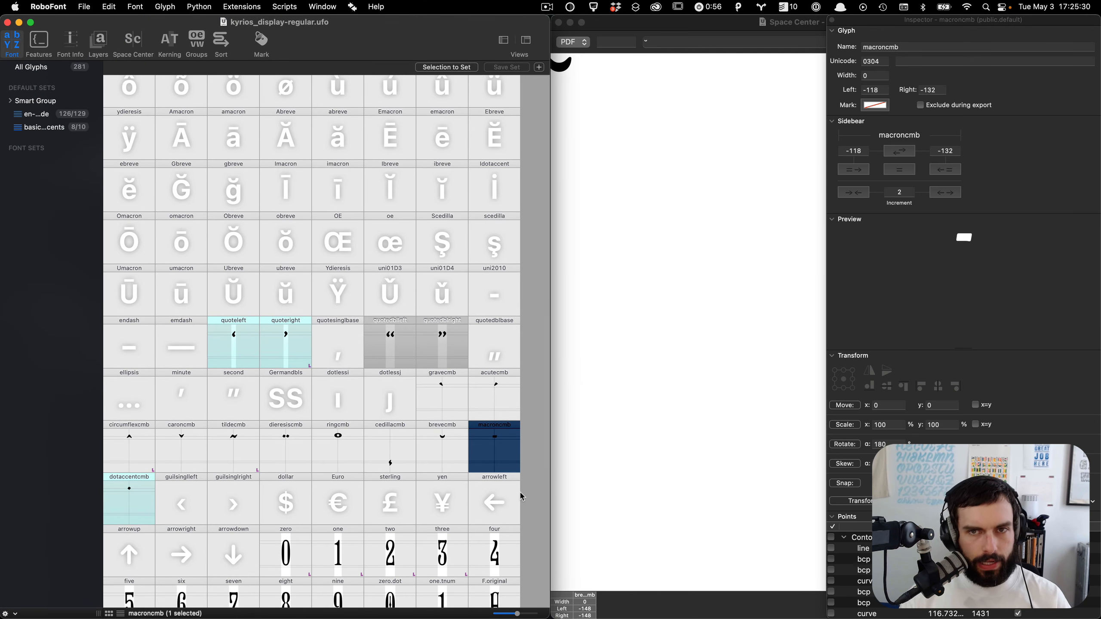
{"action": "key", "text": "super+Tab"}
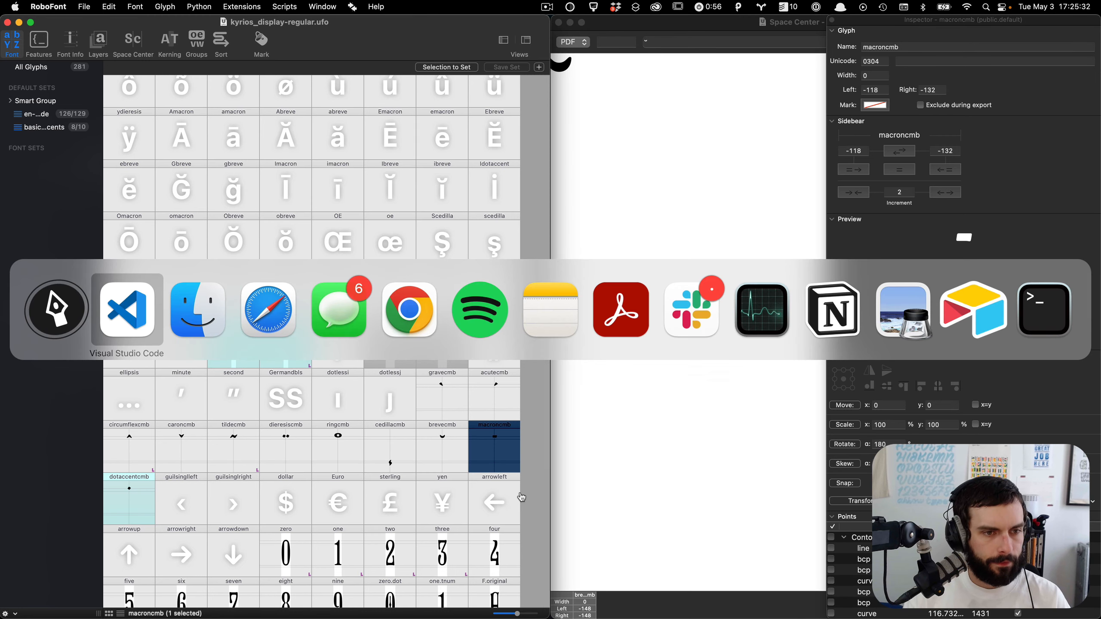
{"action": "key", "text": "super+Tab"}
{"action": "key", "text": "super+Tab"}
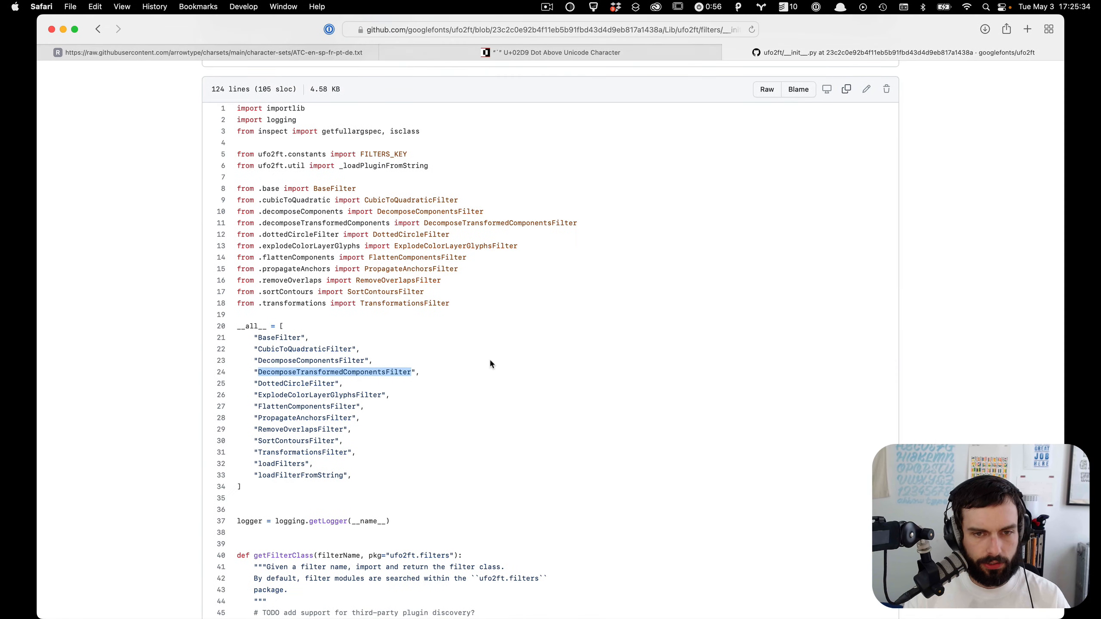
Step: Open the raw add-basic-anchors-to-font.py script from the charsets repository's glyph-construction folder and copy all its code
{"action": "left_click", "coordinate": [292, 53]}
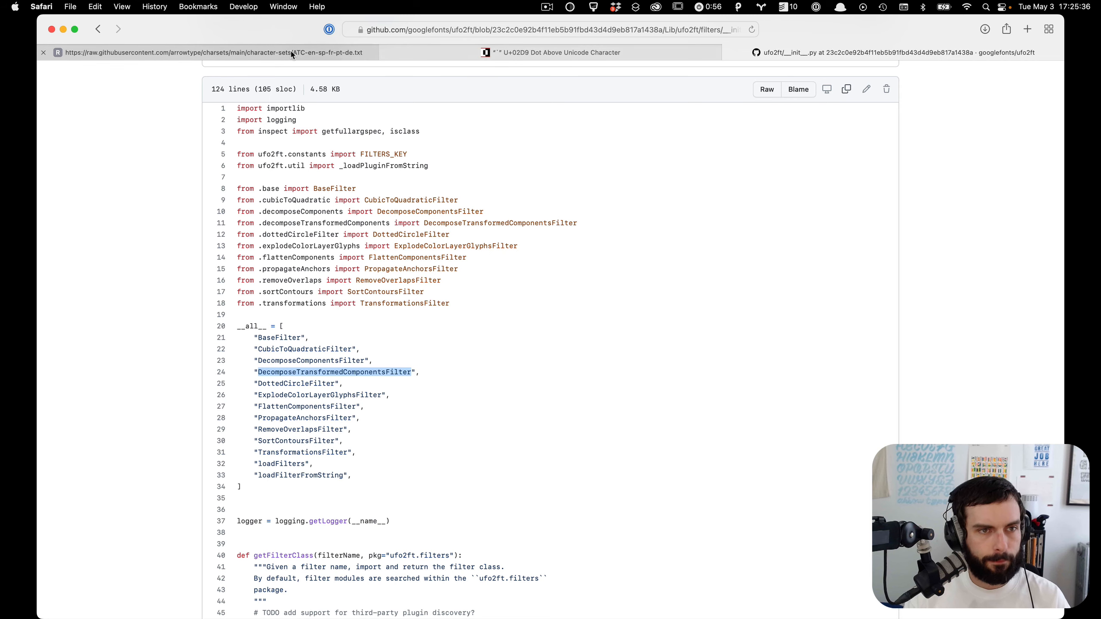
{"action": "key", "text": "super+bracketleft"}
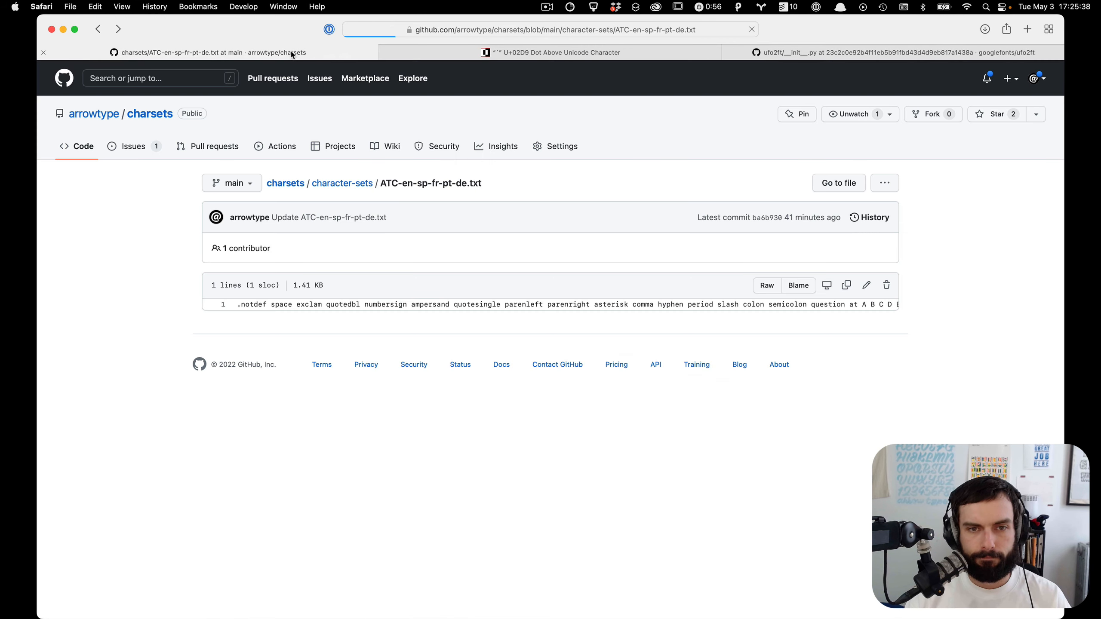
{"action": "key", "text": "super+bracketleft"}
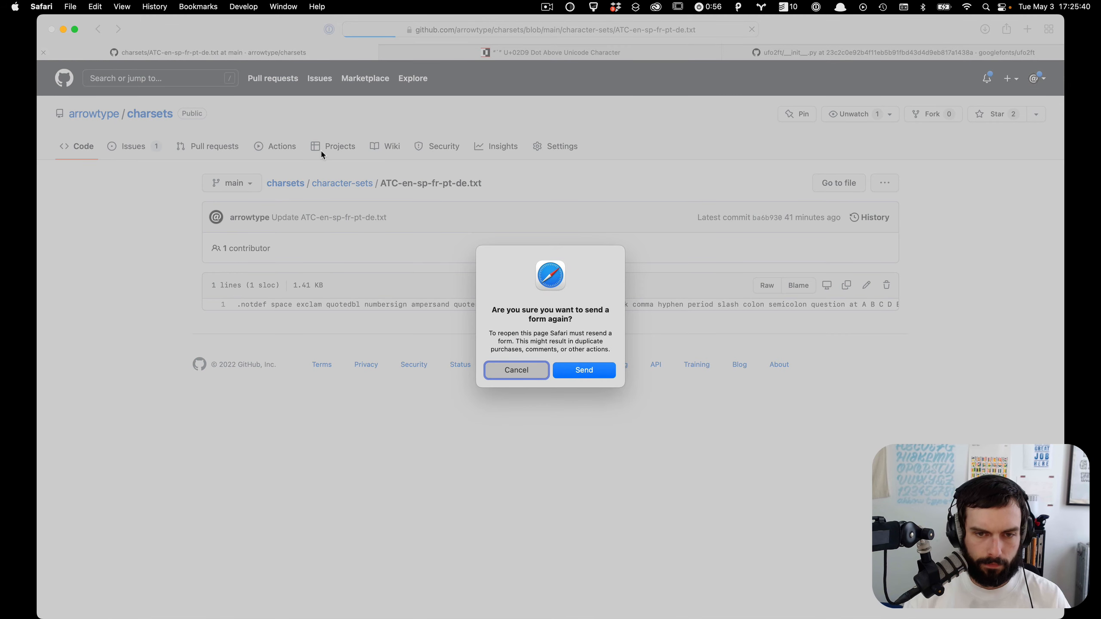
{"action": "left_click", "coordinate": [532, 374]}
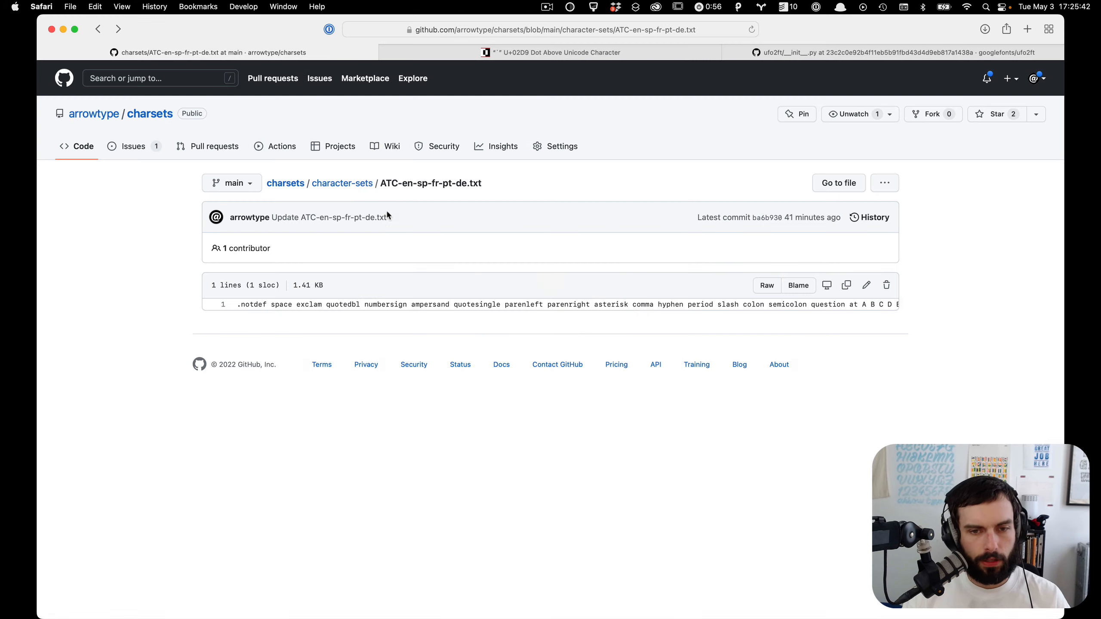
{"action": "left_click", "coordinate": [353, 186]}
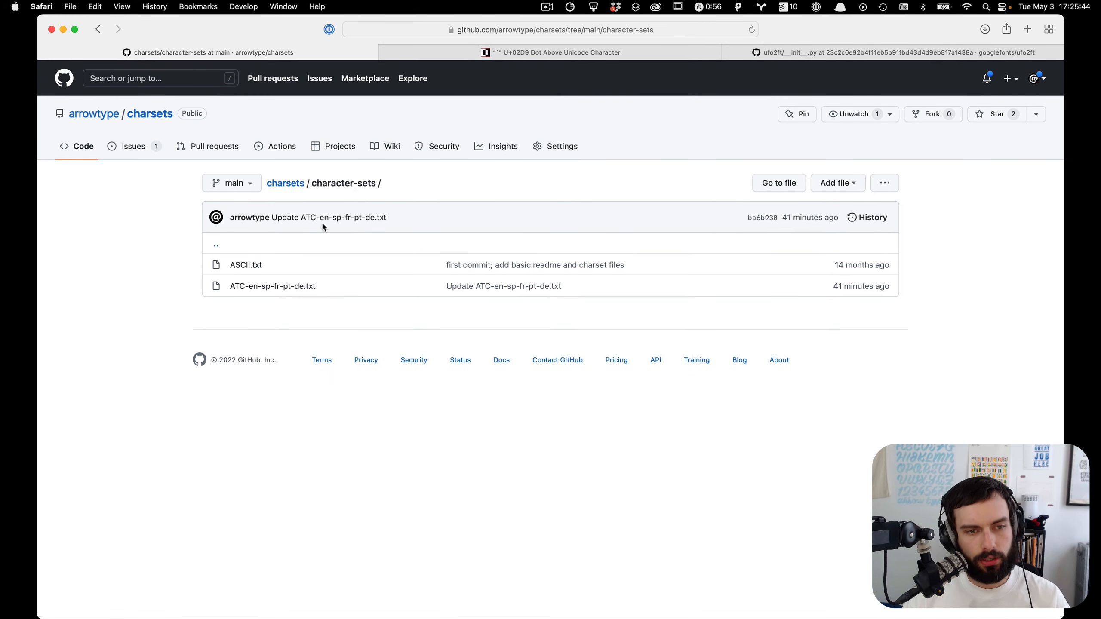
{"action": "left_click", "coordinate": [289, 187]}
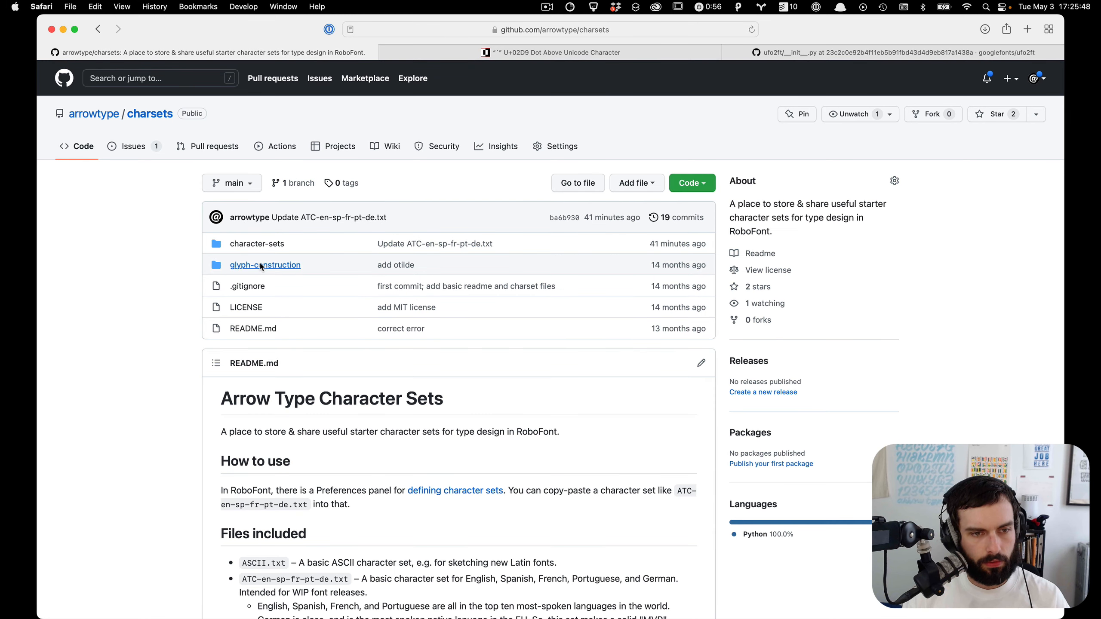
{"action": "left_click", "coordinate": [254, 266]}
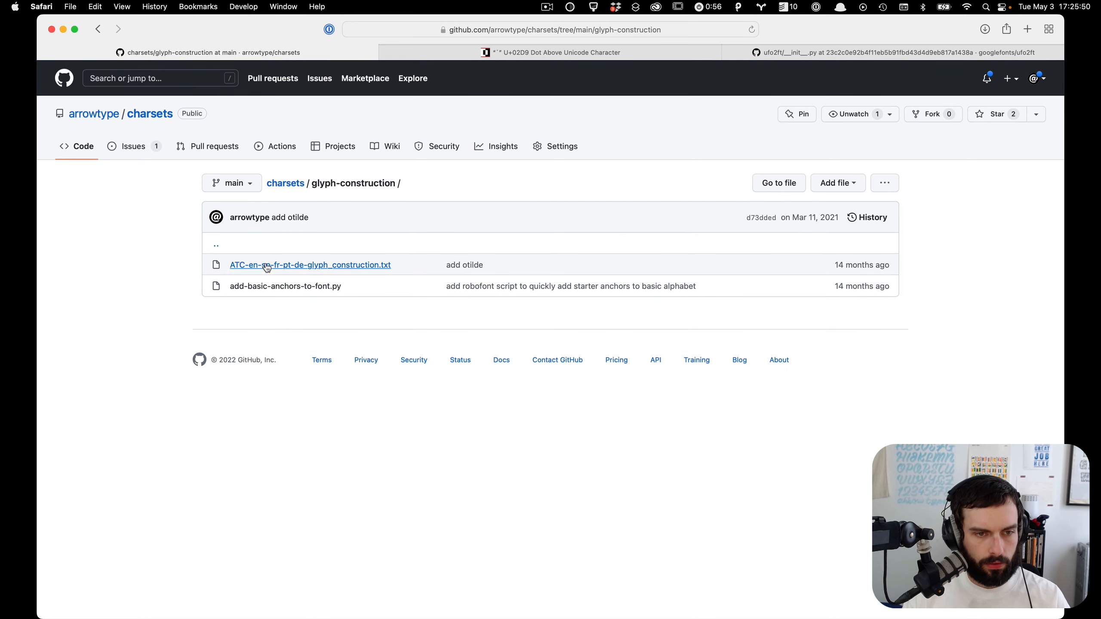
{"action": "left_click", "coordinate": [266, 266]}
{"action": "key", "text": "super+bracketleft"}
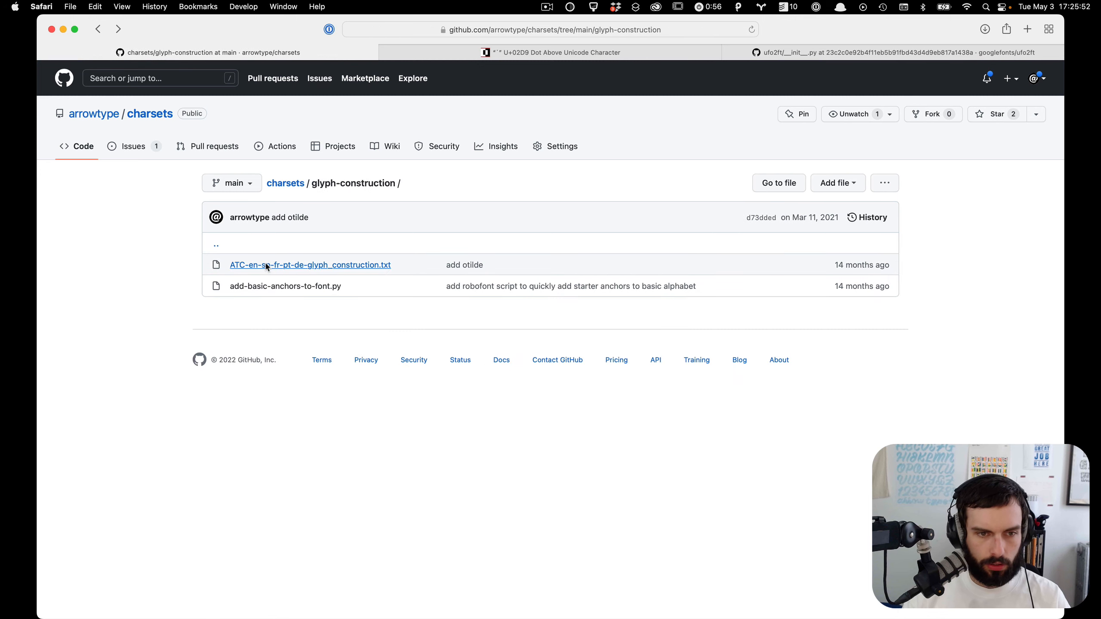
{"action": "left_click", "coordinate": [277, 287]}
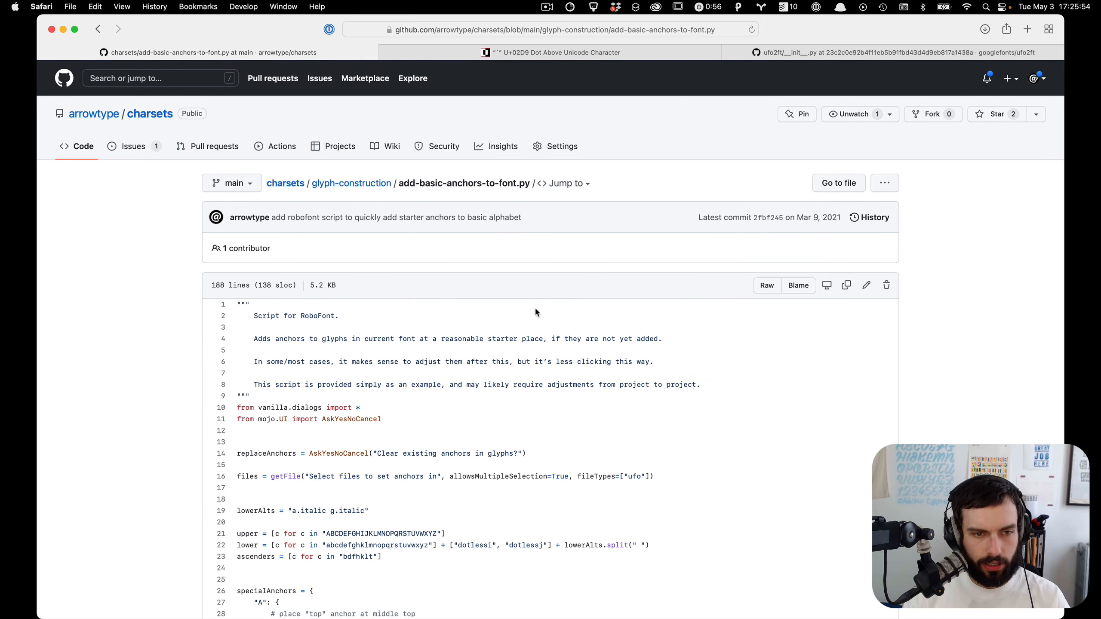
{"action": "left_click", "coordinate": [766, 285]}
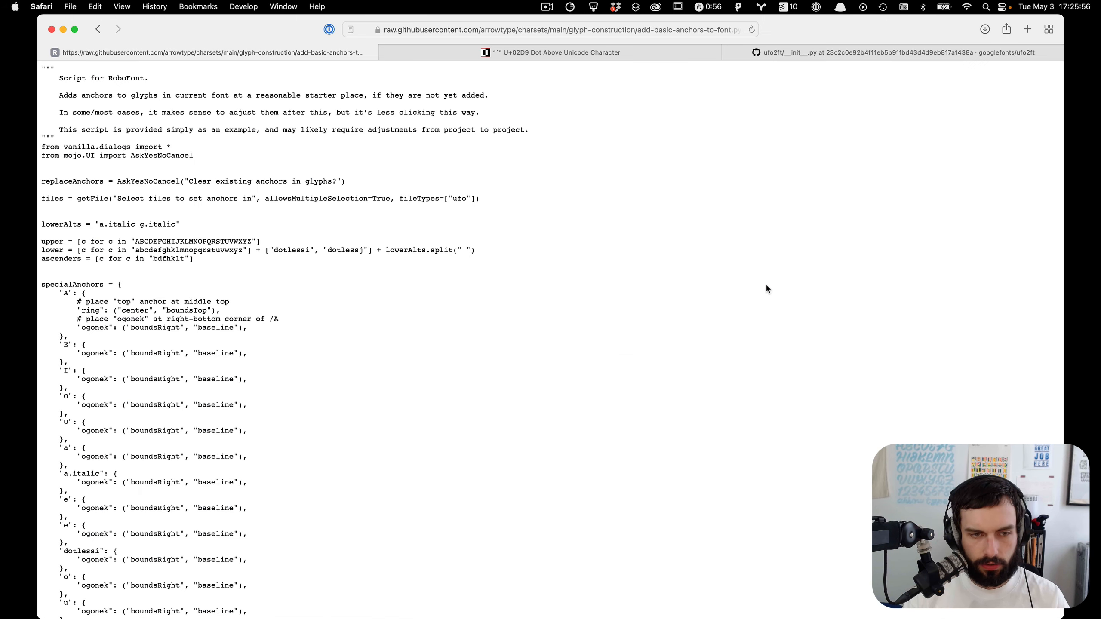
{"action": "key", "text": "super+a"}
{"action": "key", "text": "super+c"}
Step: Paste the copied anchor script into a new scripting window and enlarge the window
{"action": "key", "text": "super+Tab"}
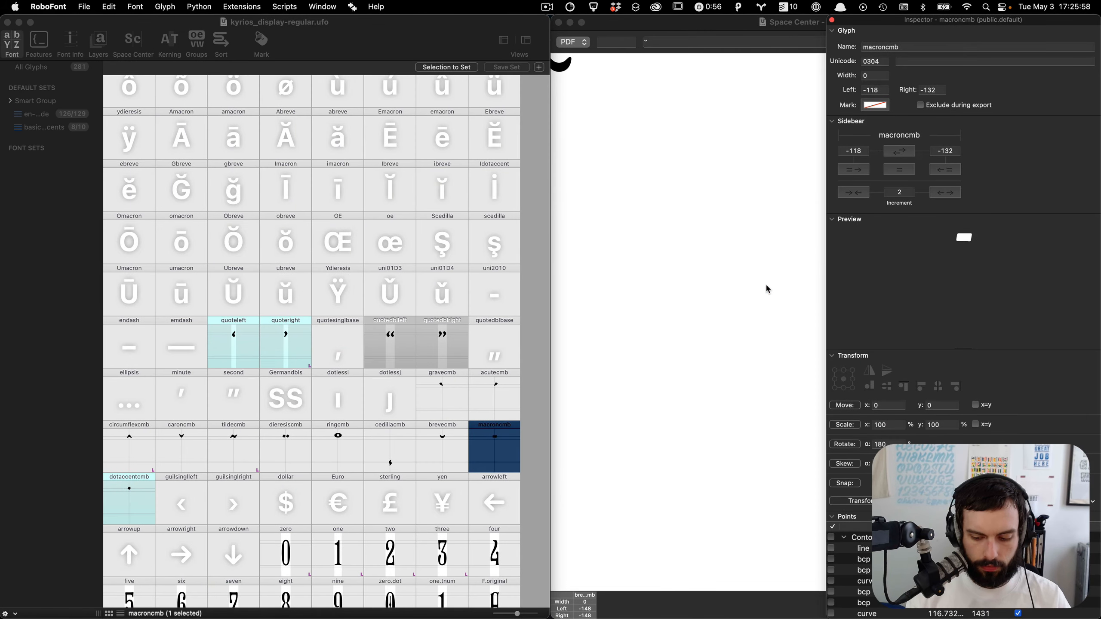
{"action": "key", "text": "super+alt+r"}
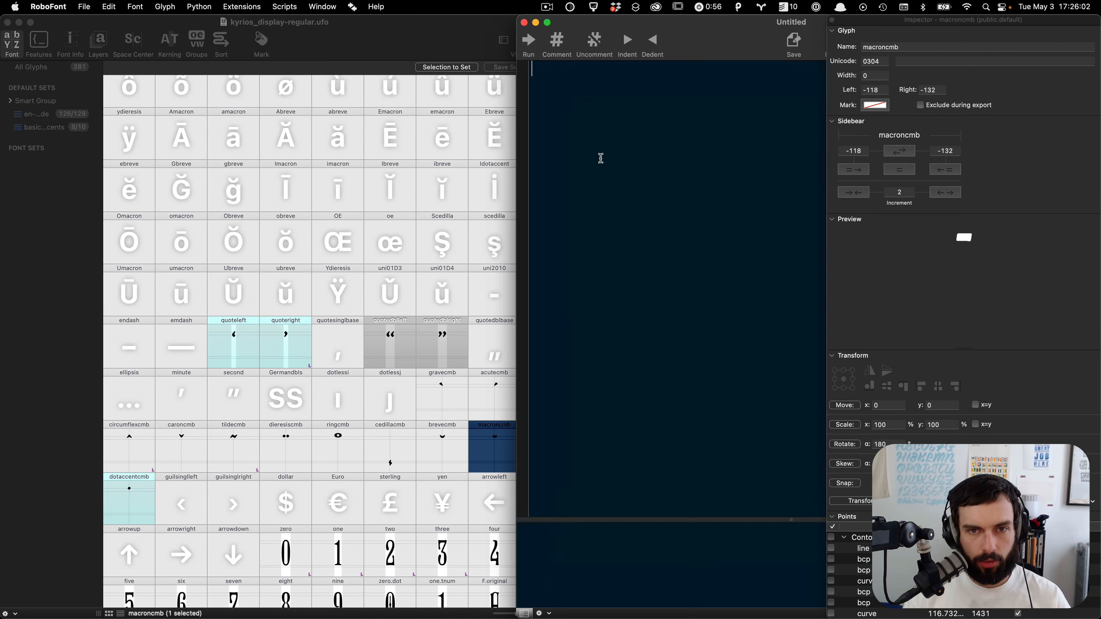
{"action": "key", "text": "super+v"}
{"action": "double_click", "coordinate": [698, 41]}
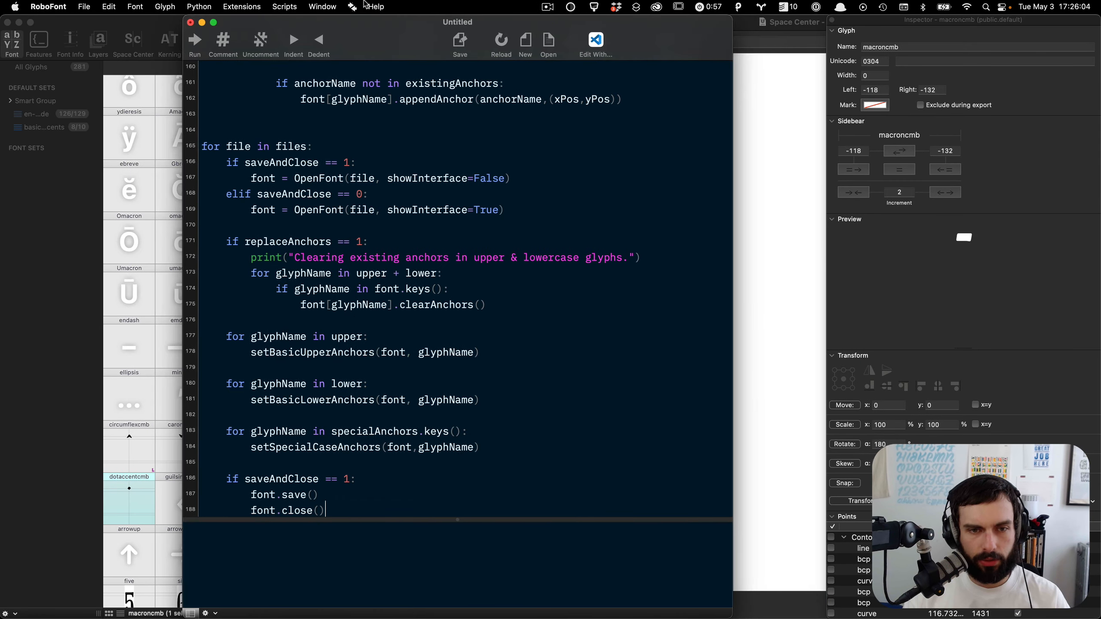
Step: Scroll through the pasted script to review its special anchors, position helpers and anchor-setting functions
{"action": "scroll", "coordinate": [410, 220], "scroll_direction": "up", "scroll_amount": 10}
{"action": "scroll", "coordinate": [410, 220], "scroll_direction": "up", "scroll_amount": 15}
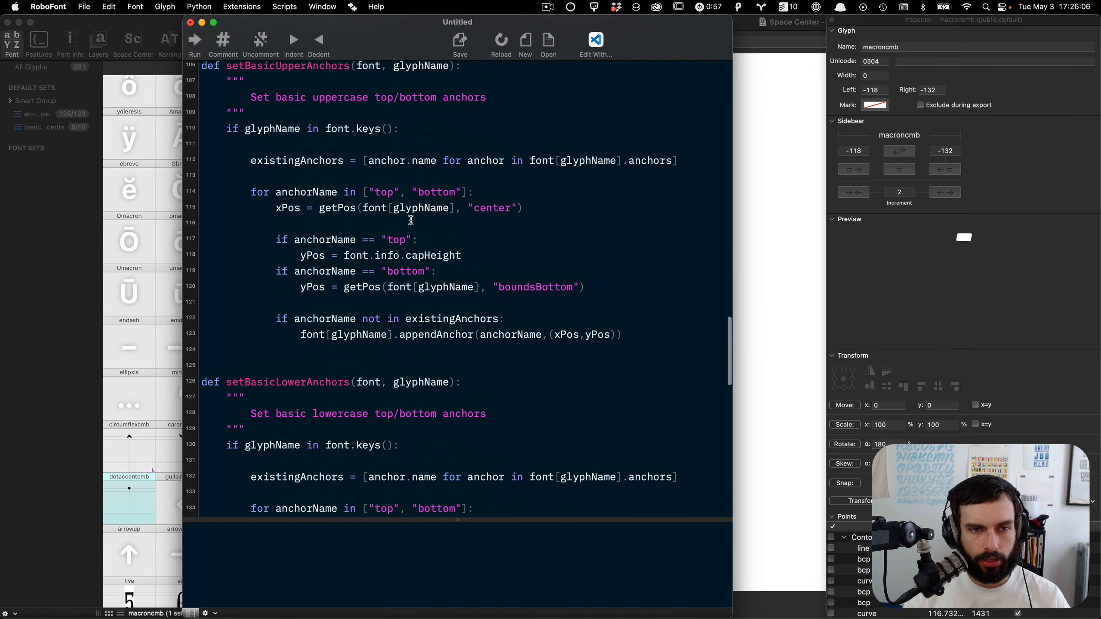
{"action": "scroll", "coordinate": [410, 220], "scroll_direction": "up", "scroll_amount": 10}
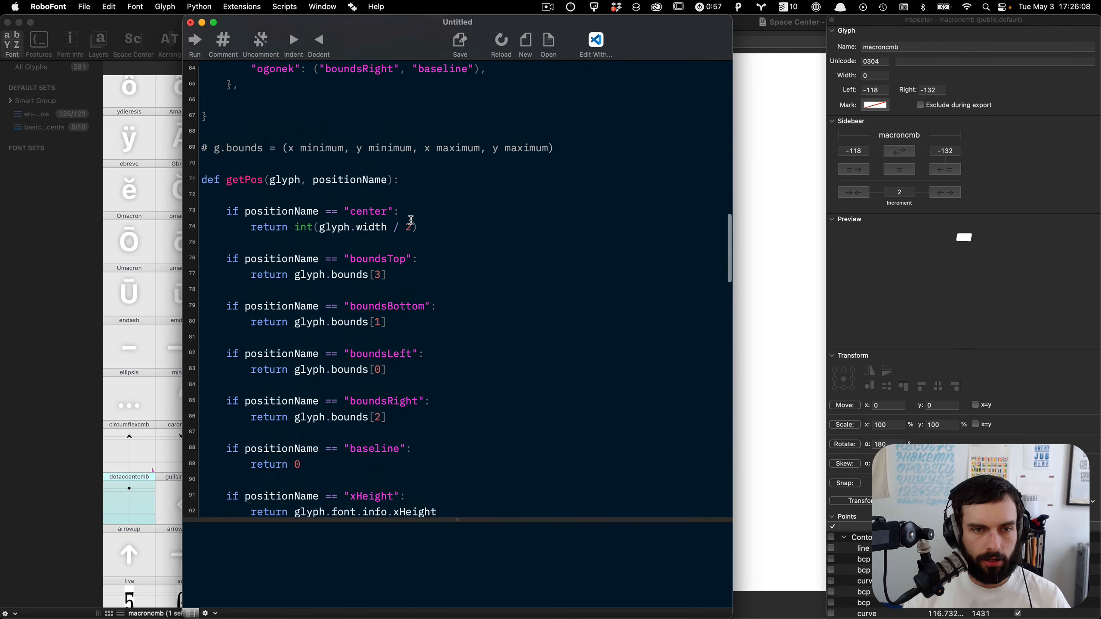
{"action": "scroll", "coordinate": [411, 220], "scroll_direction": "up", "scroll_amount": 6}
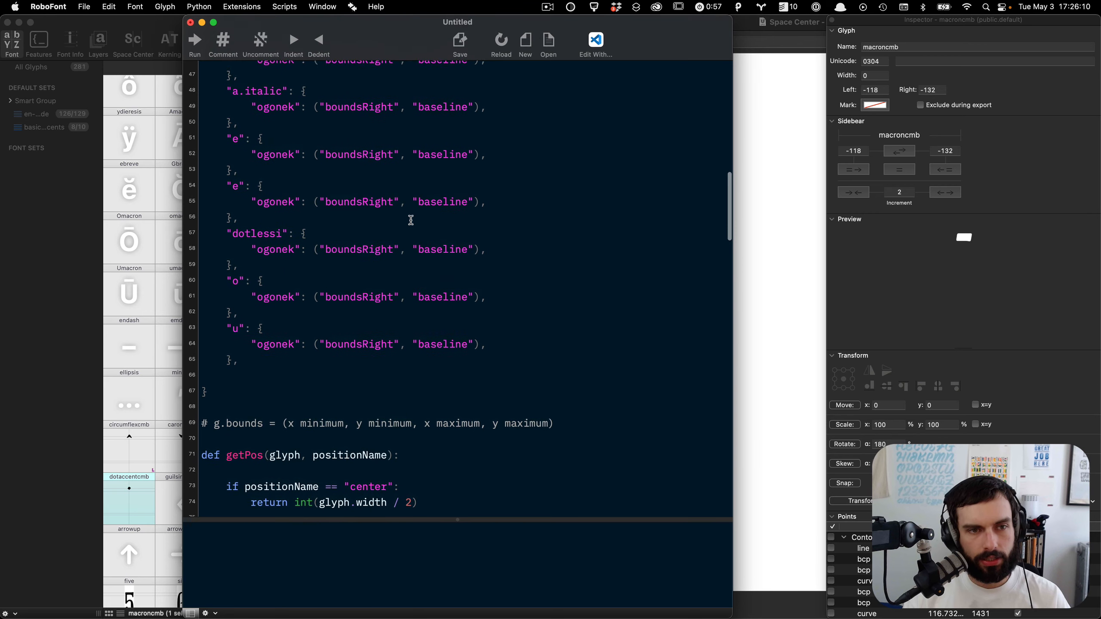
{"action": "scroll", "coordinate": [410, 220], "scroll_direction": "up", "scroll_amount": 5}
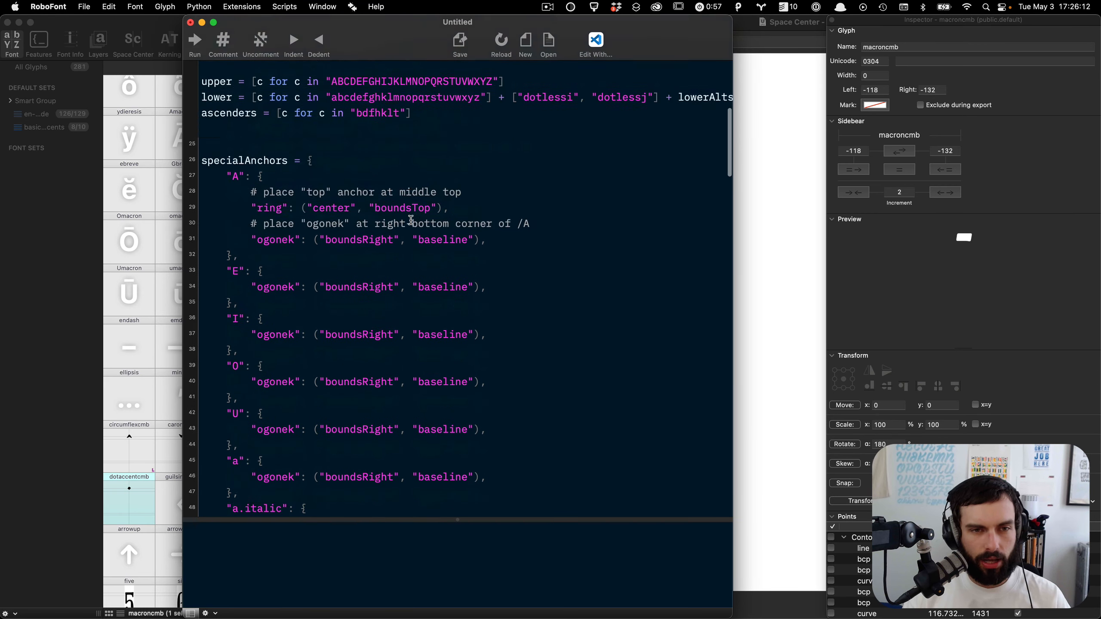
{"action": "scroll", "coordinate": [410, 220], "scroll_direction": "down", "scroll_amount": 2}
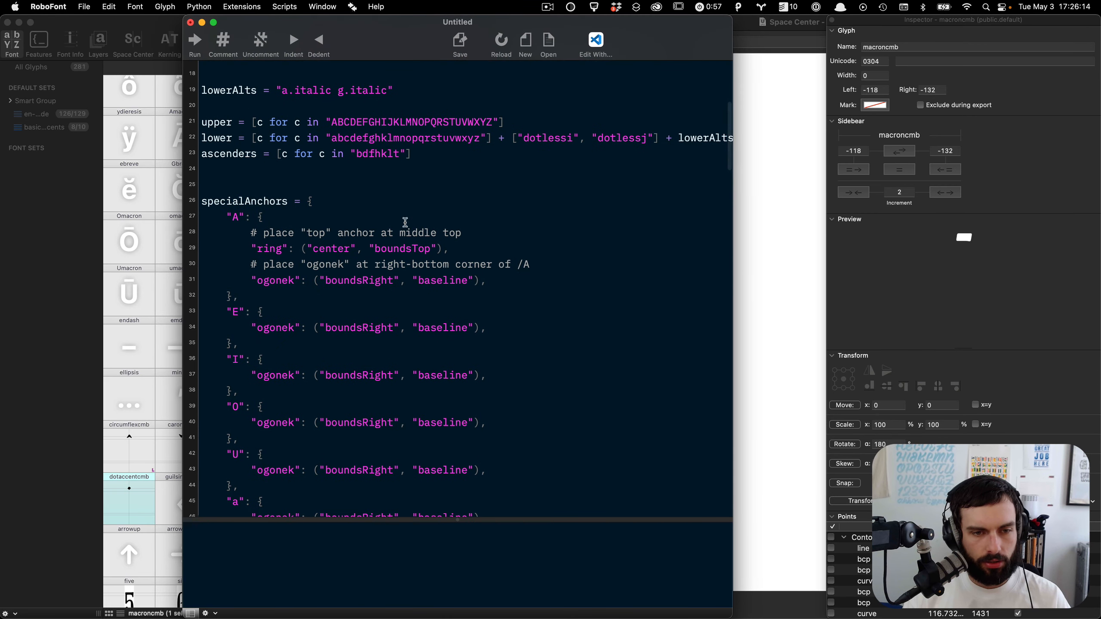
{"action": "scroll", "coordinate": [359, 251], "scroll_direction": "down", "scroll_amount": 2}
{"action": "scroll", "coordinate": [360, 251], "scroll_direction": "down", "scroll_amount": 4}
{"action": "scroll", "coordinate": [360, 252], "scroll_direction": "down", "scroll_amount": 10}
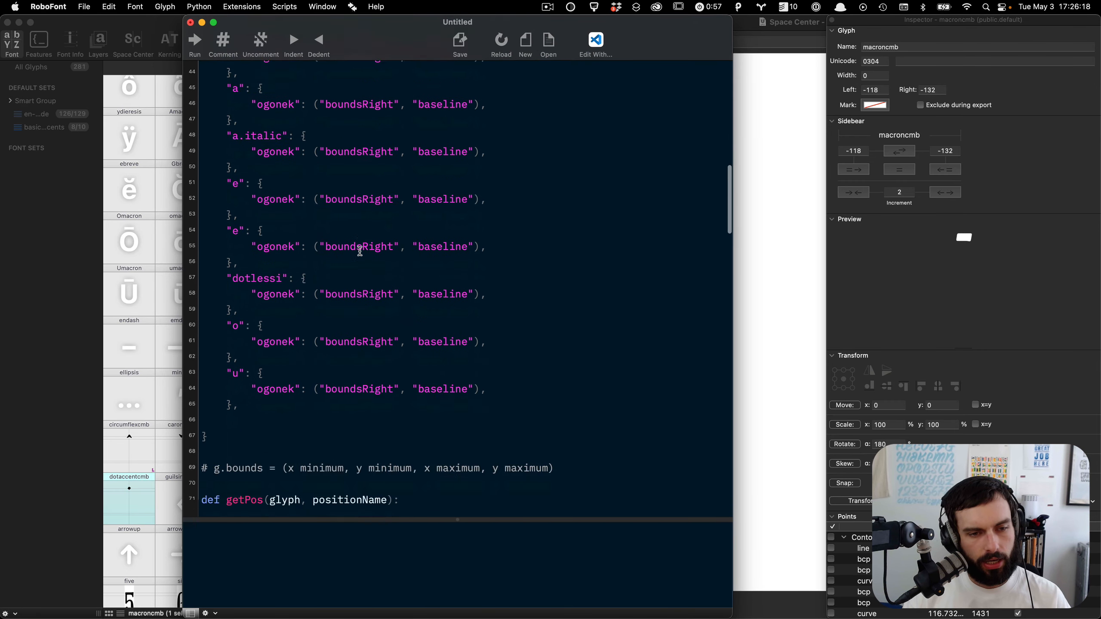
{"action": "scroll", "coordinate": [360, 252], "scroll_direction": "down", "scroll_amount": 11}
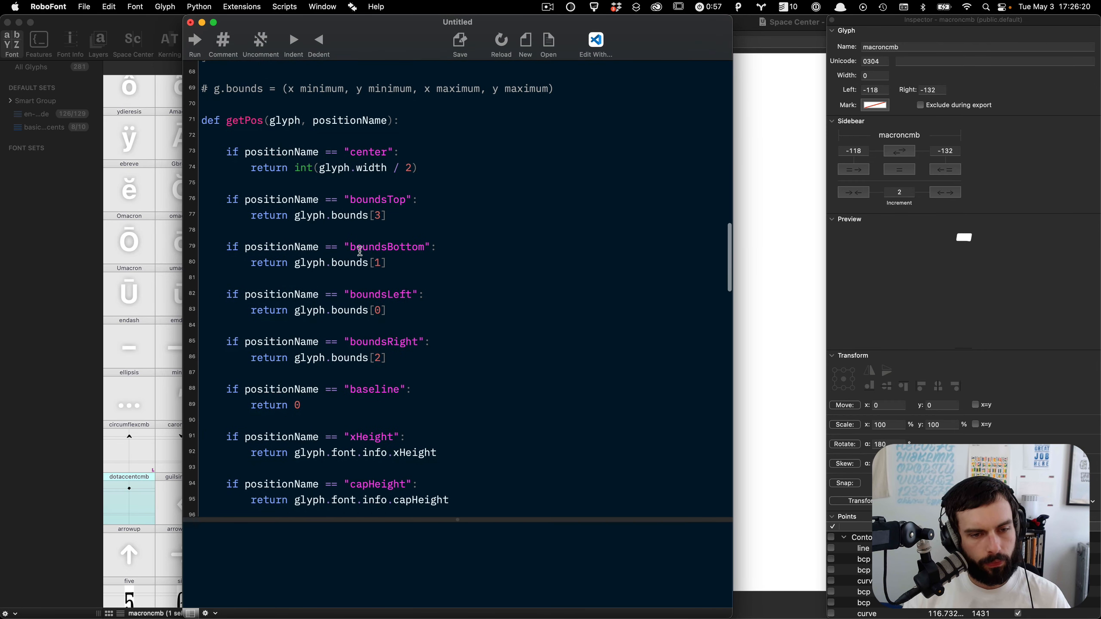
{"action": "scroll", "coordinate": [360, 252], "scroll_direction": "down", "scroll_amount": 6}
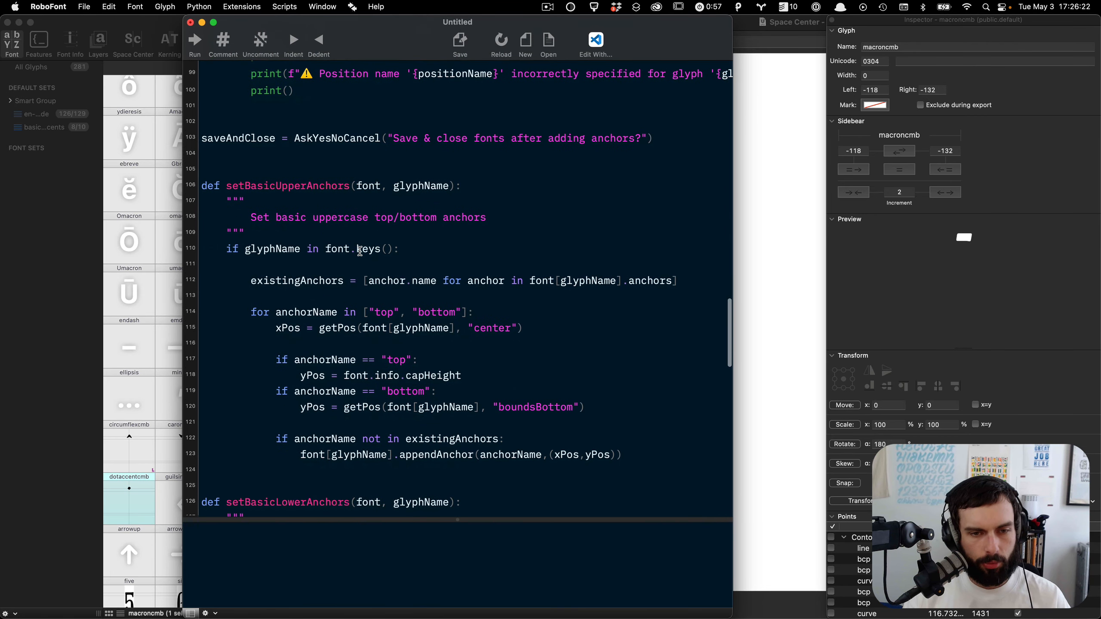
{"action": "scroll", "coordinate": [436, 187], "scroll_direction": "up", "scroll_amount": 15}
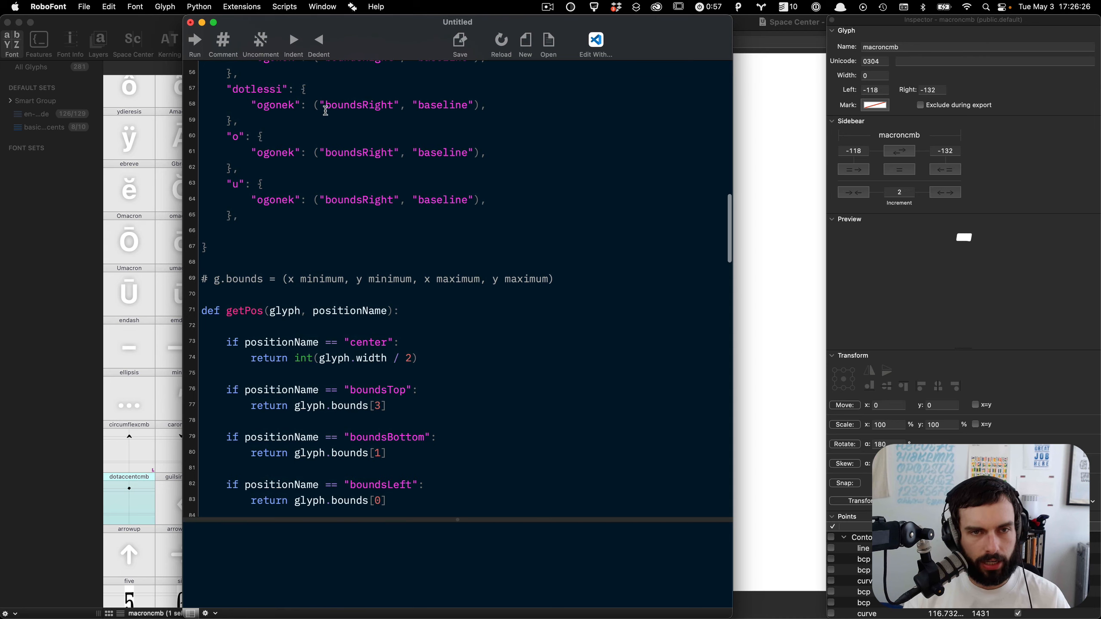
{"action": "scroll", "coordinate": [319, 108], "scroll_direction": "down", "scroll_amount": 7}
{"action": "left_click", "coordinate": [489, 201]}
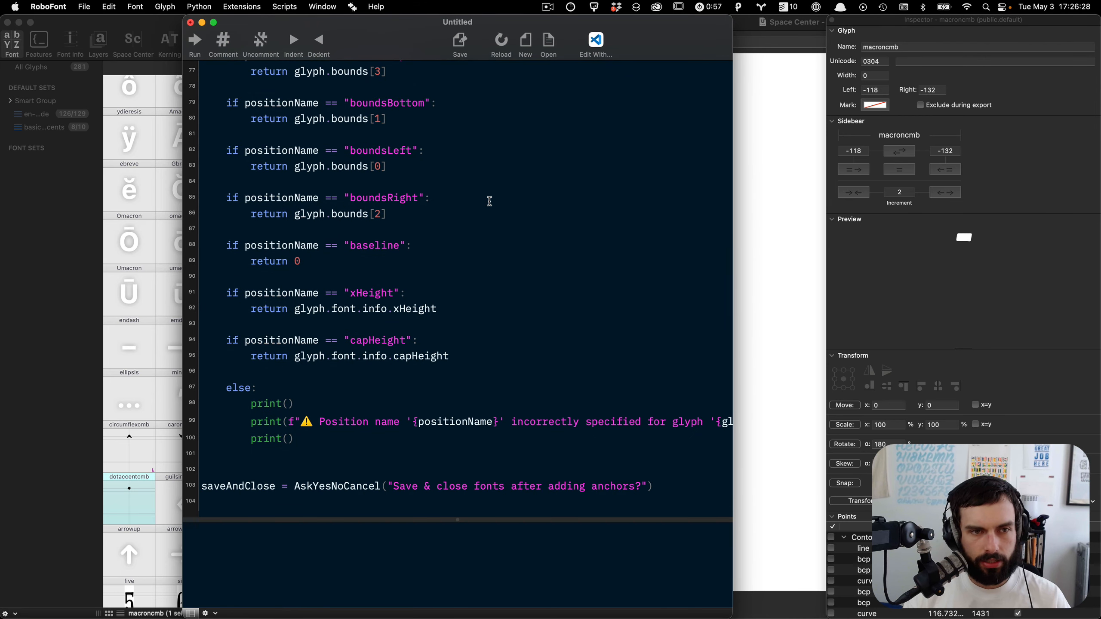
Step: Commit all pending kyrios project changes in source control with the message 'adding first draft combining accents'
{"action": "left_click", "coordinate": [76, 276]}
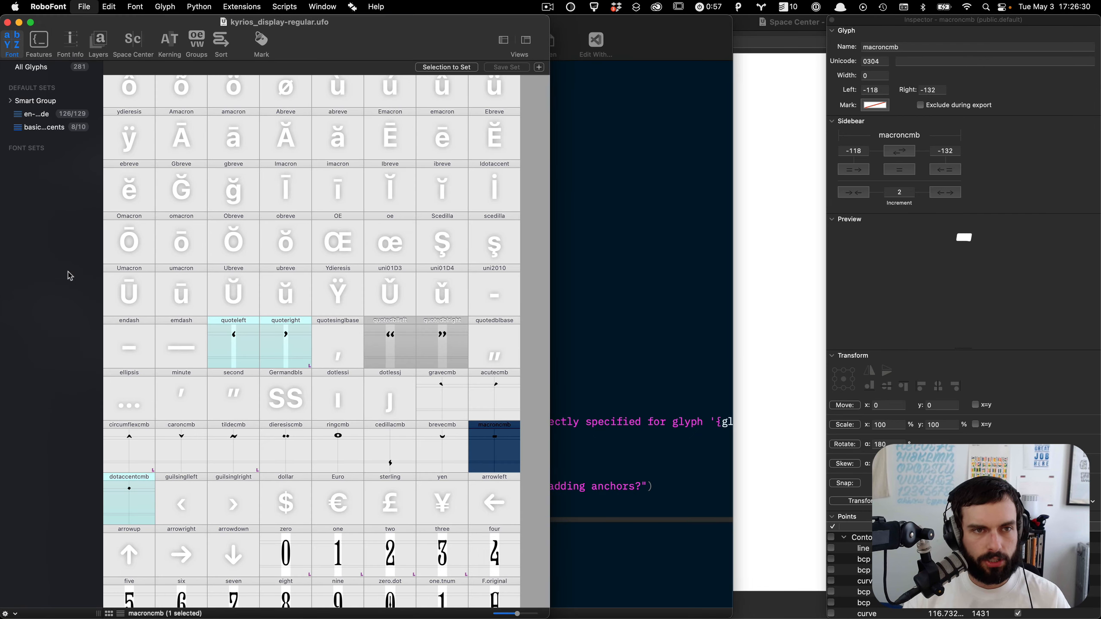
{"action": "key", "text": "super+Tab"}
{"action": "key", "text": "super+Tab"}
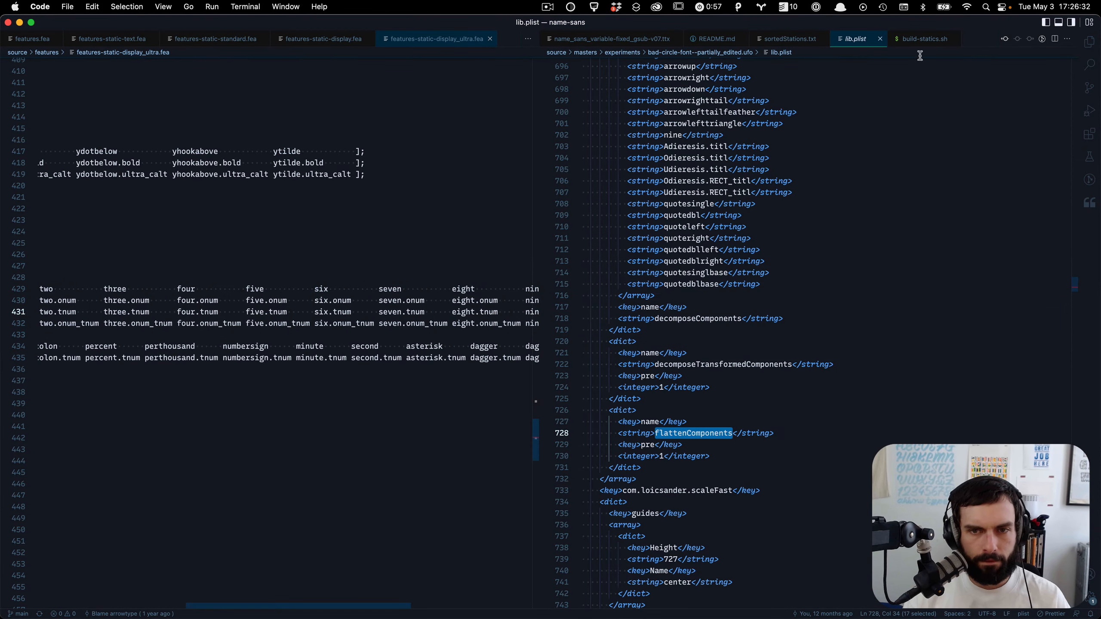
{"action": "key", "text": "ctrl+Down"}
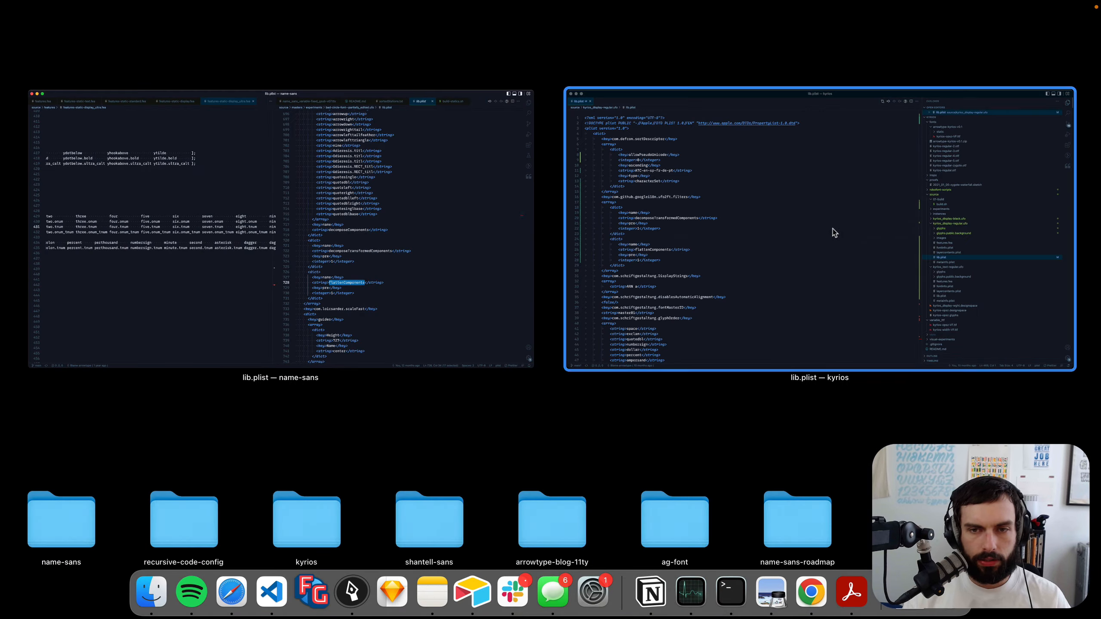
{"action": "left_click", "coordinate": [830, 227]}
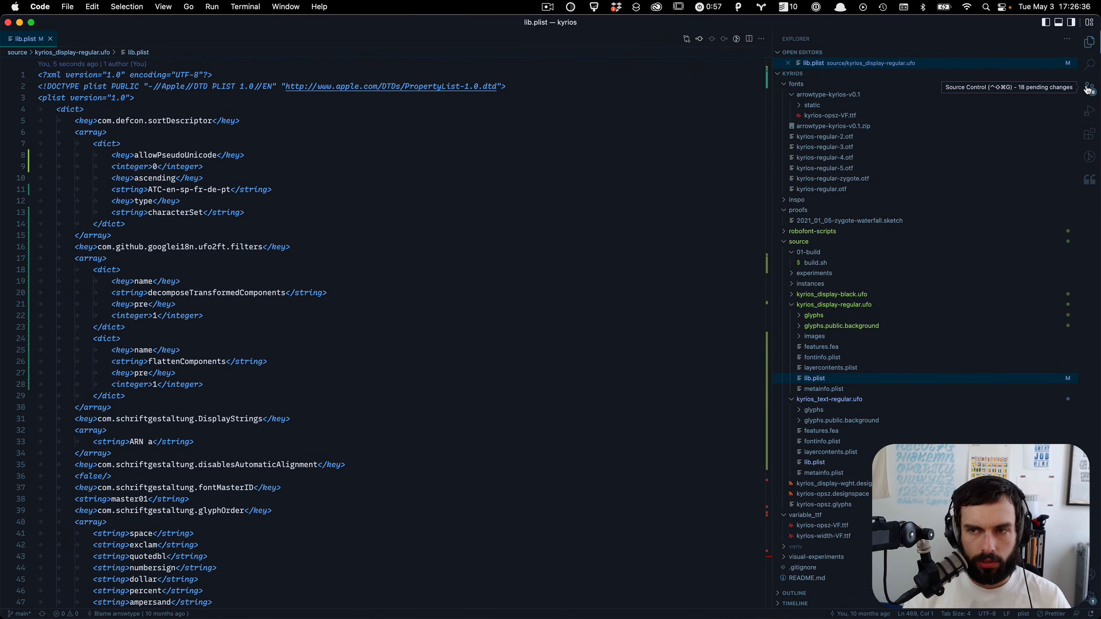
{"action": "left_click", "coordinate": [1090, 88]}
{"action": "left_click", "coordinate": [884, 69]}
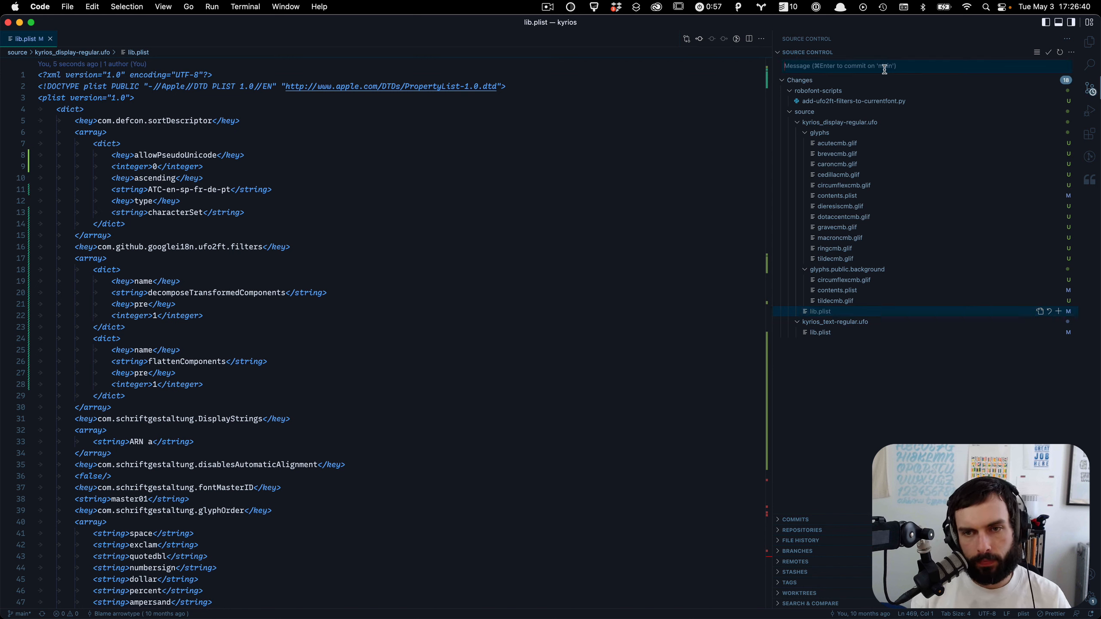
{"action": "type", "text": "add"}
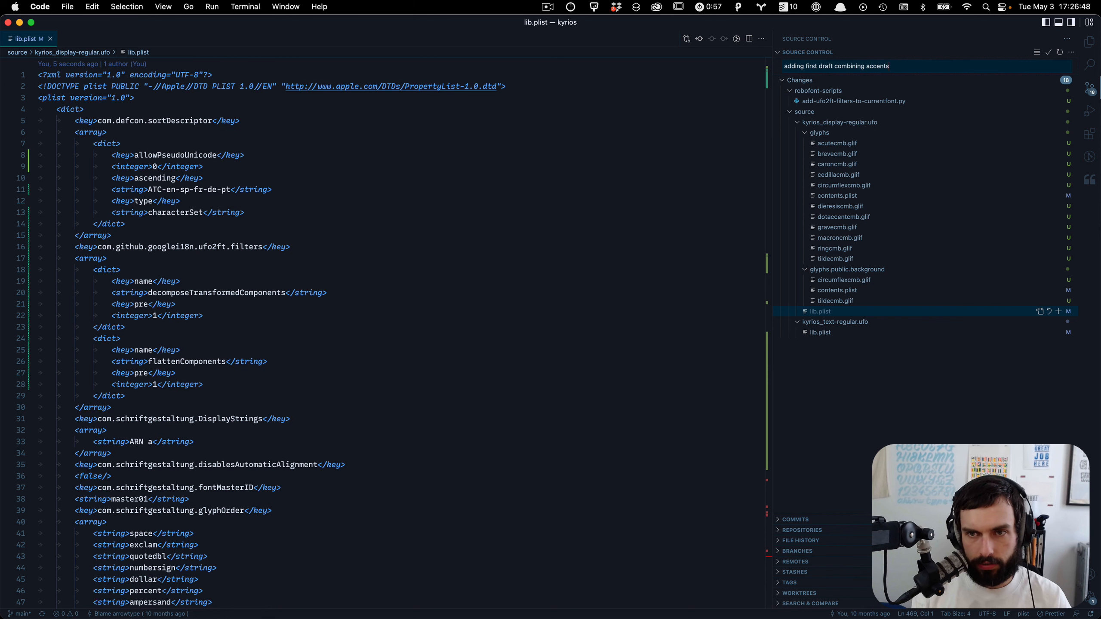
{"action": "key", "text": "super+Return"}
{"action": "left_click", "coordinate": [931, 87]}
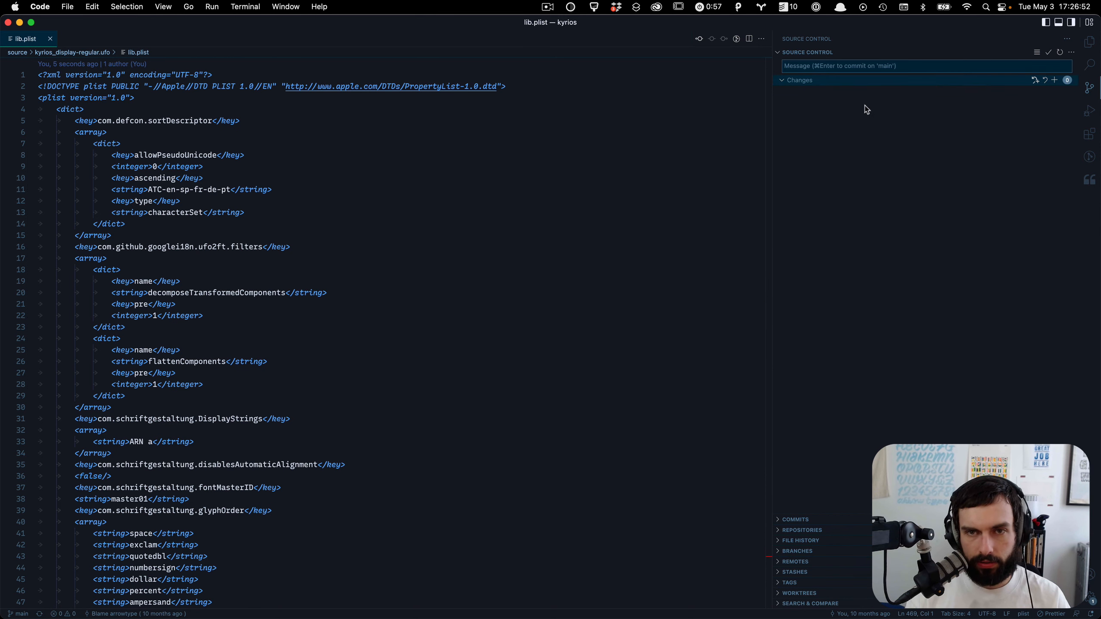
Step: Run the anchor script on kyrios_display-regular.ufo, choosing to clear existing anchors and not to save and close the font
{"action": "key", "text": "super+Tab"}
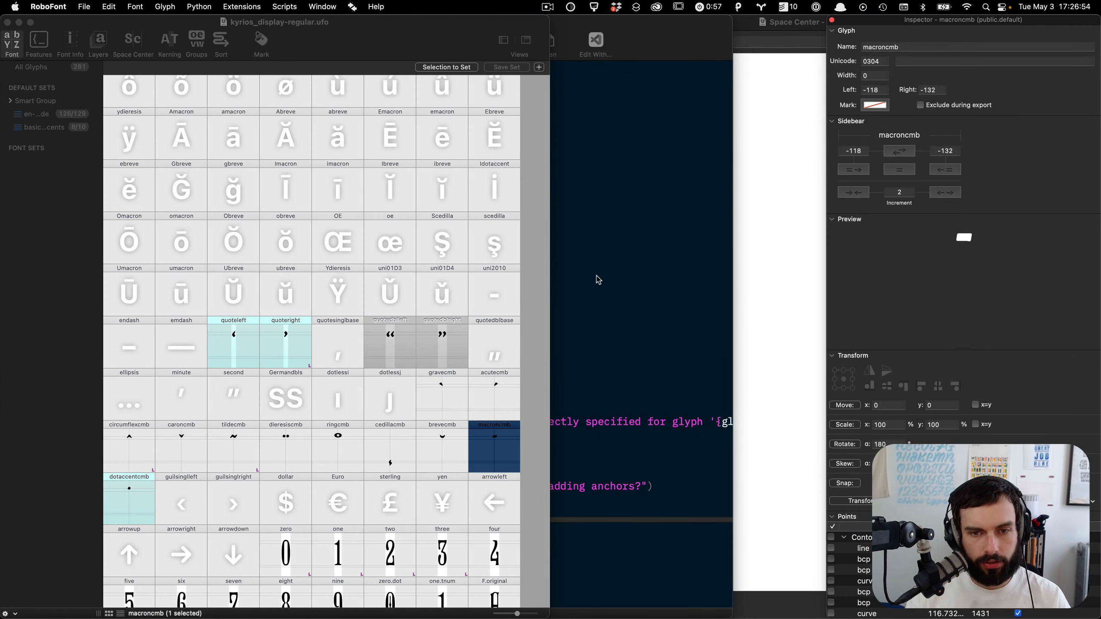
{"action": "left_click", "coordinate": [600, 277]}
{"action": "key", "text": "super+r"}
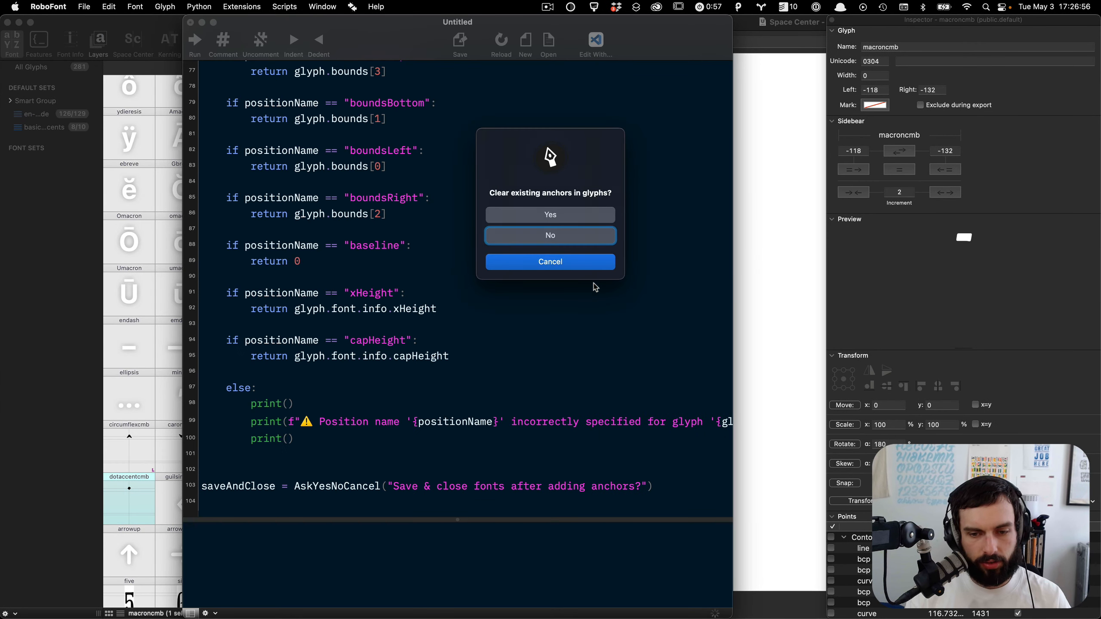
{"action": "left_click", "coordinate": [593, 218]}
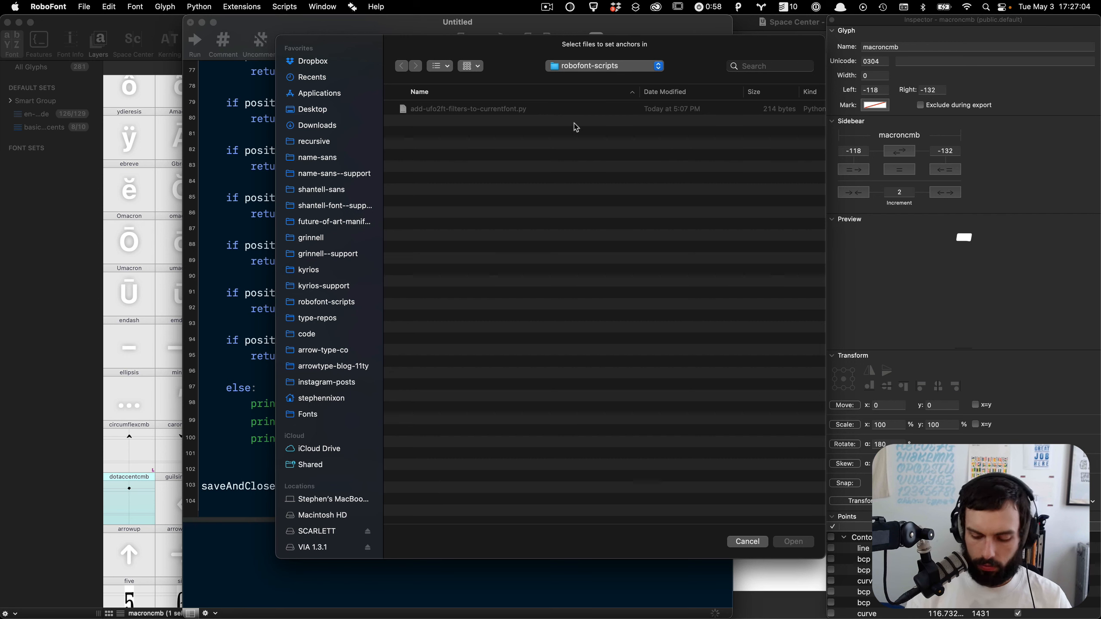
{"action": "key", "text": "super+Up"}
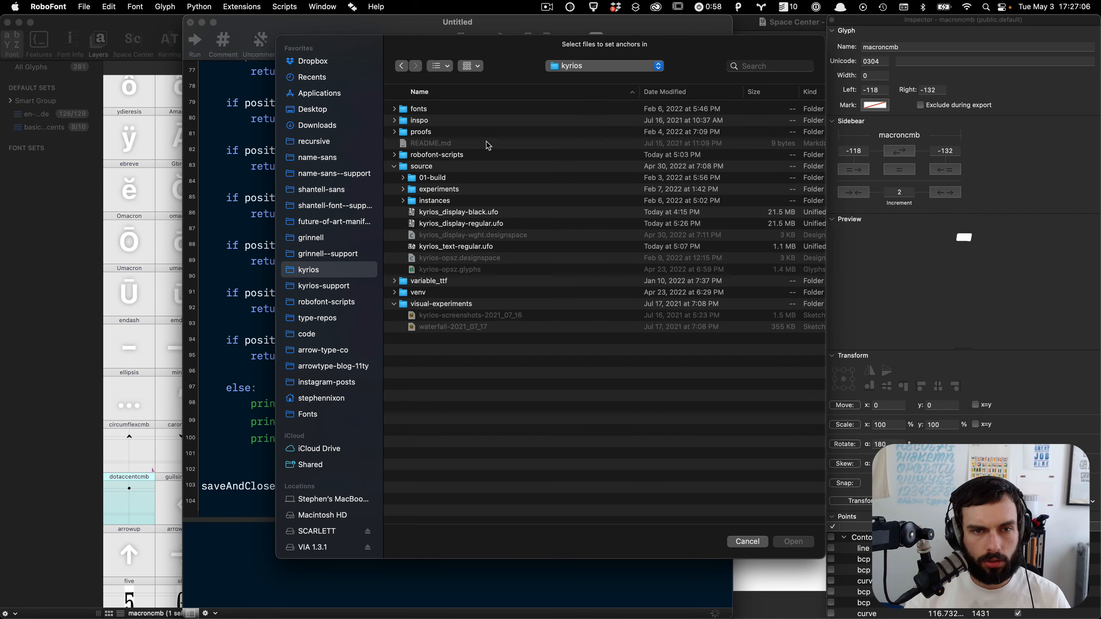
{"action": "left_click", "coordinate": [442, 223]}
{"action": "key", "text": "Return"}
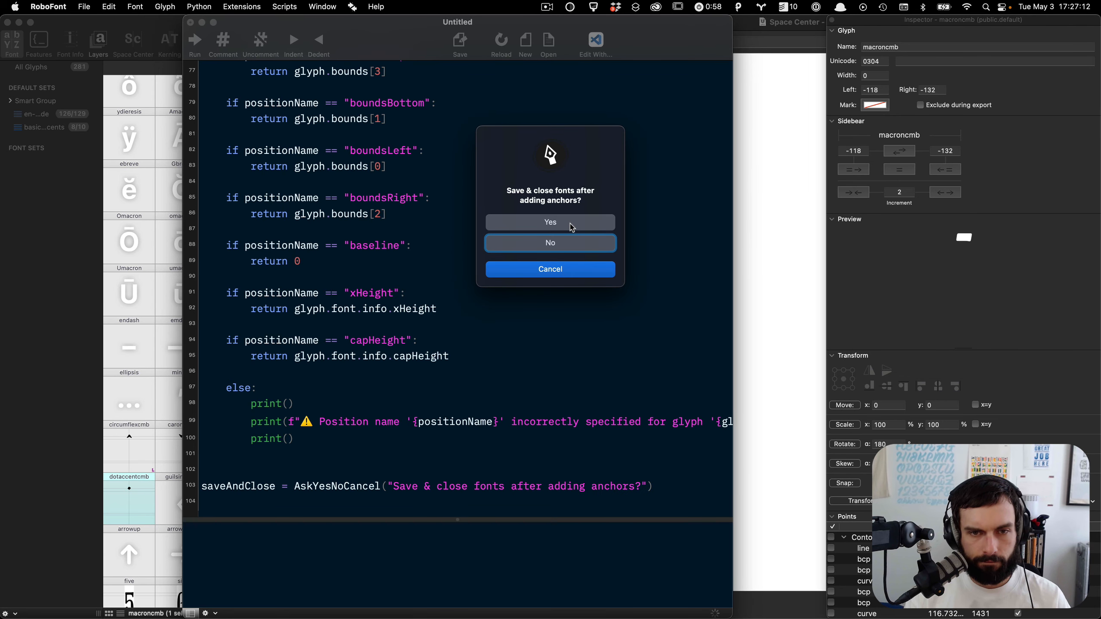
{"action": "left_click", "coordinate": [570, 252]}
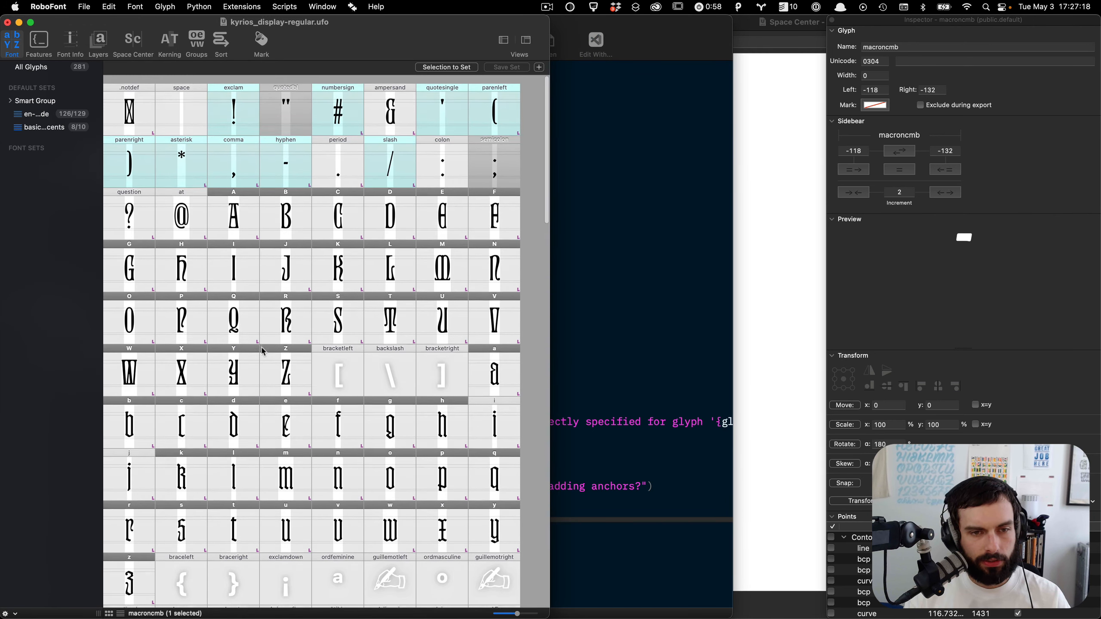
Step: Open glyph a and step through neighbouring lowercase glyphs to examine their new top and bottom anchors
{"action": "scroll", "coordinate": [339, 205], "scroll_direction": "down", "scroll_amount": 2}
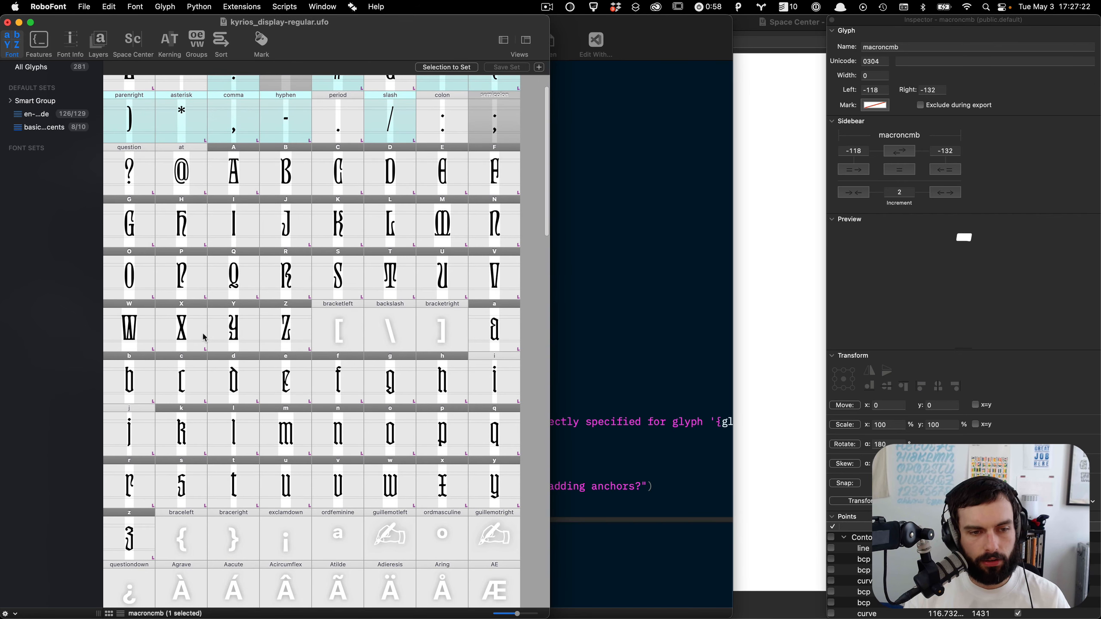
{"action": "left_click", "coordinate": [490, 332]}
{"action": "double_click", "coordinate": [490, 332]}
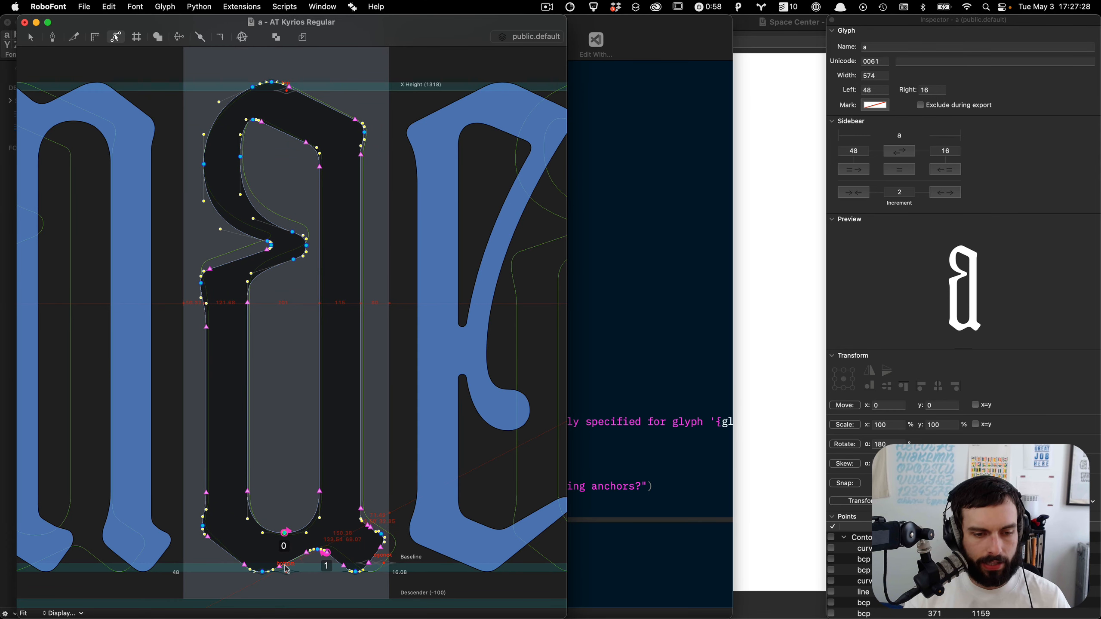
{"action": "key", "text": "super+bracketright"}
{"action": "key", "text": "super+bracketright"}
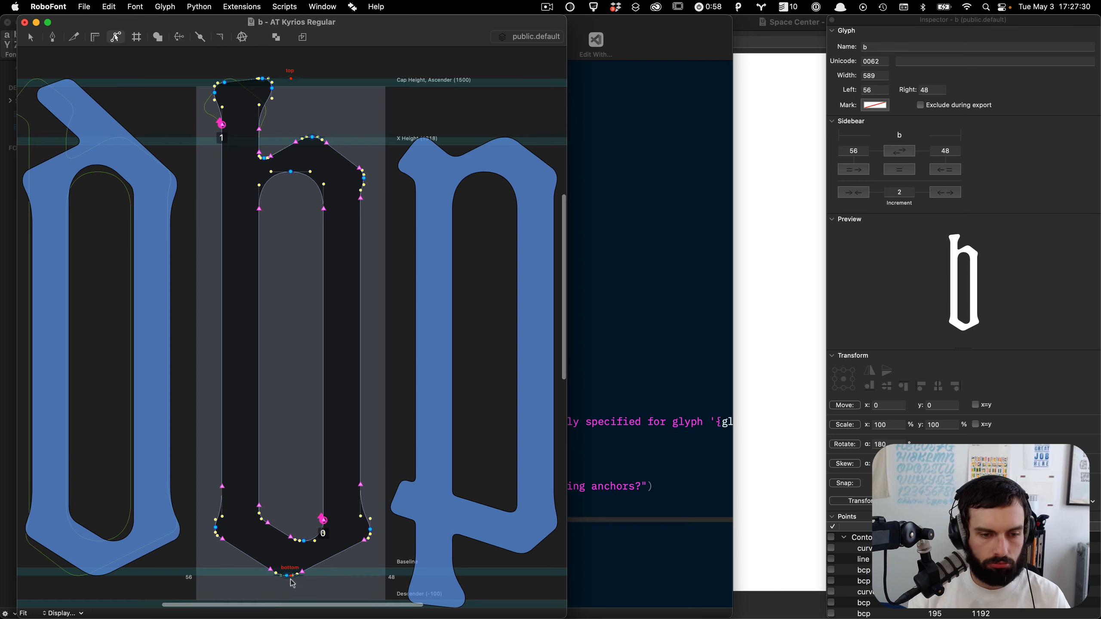
{"action": "key", "text": "super+bracketleft"}
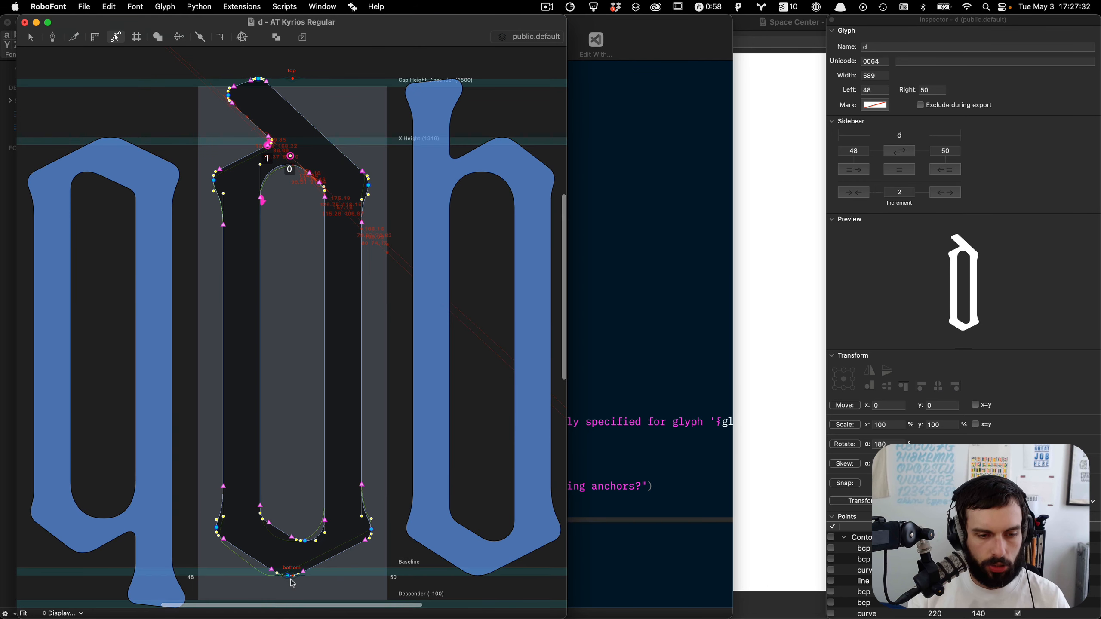
{"action": "key", "text": "super+bracketright"}
Step: Scroll through the script's upper and lowercase anchor functions to review how anchor positions are calculated
{"action": "left_click", "coordinate": [604, 429]}
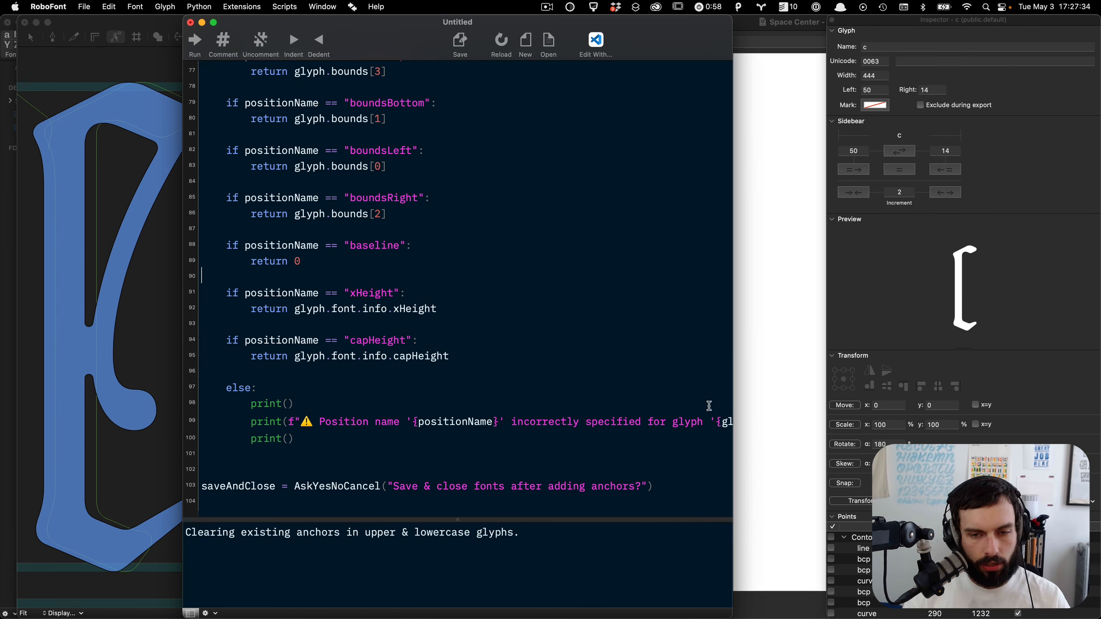
{"action": "scroll", "coordinate": [725, 349], "scroll_direction": "down", "scroll_amount": 10}
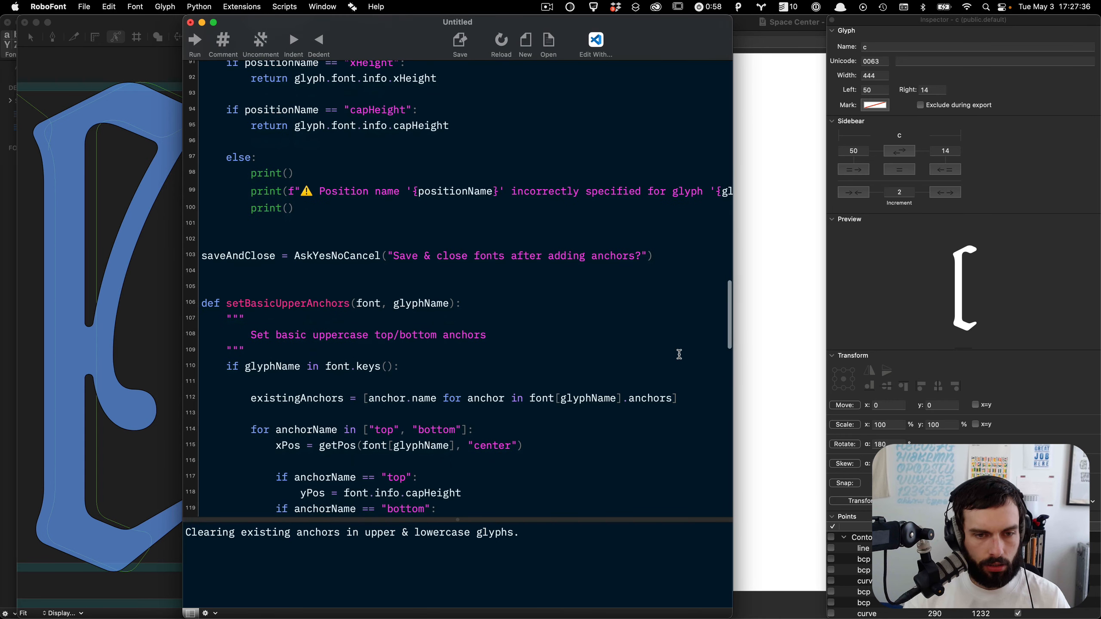
{"action": "scroll", "coordinate": [608, 307], "scroll_direction": "down", "scroll_amount": 5}
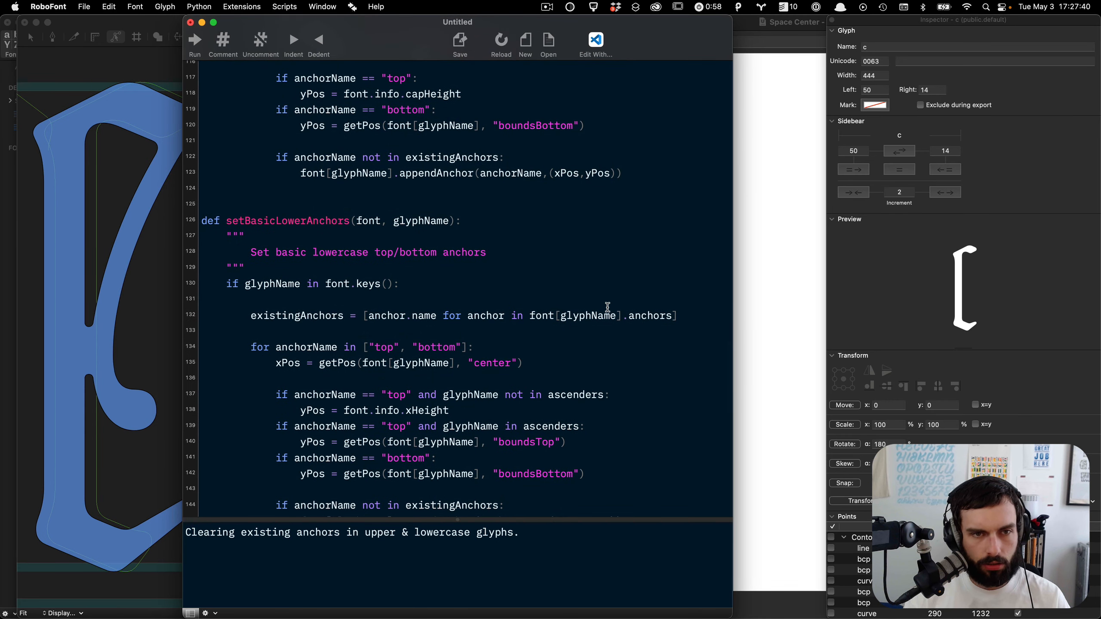
{"action": "scroll", "coordinate": [608, 306], "scroll_direction": "up", "scroll_amount": 2}
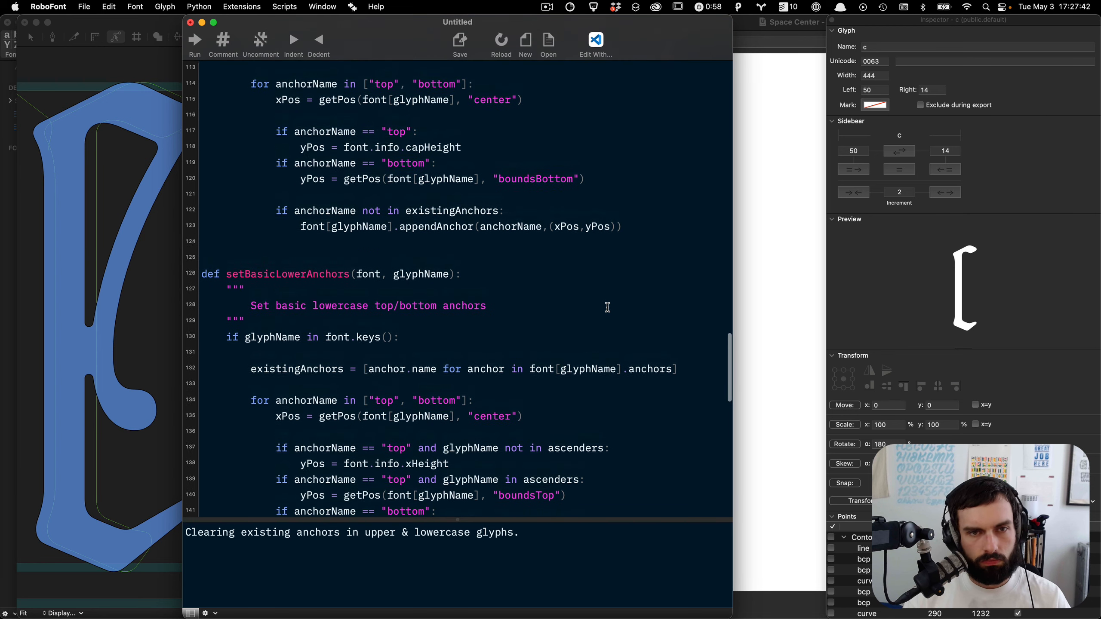
{"action": "scroll", "coordinate": [608, 307], "scroll_direction": "up", "scroll_amount": 1}
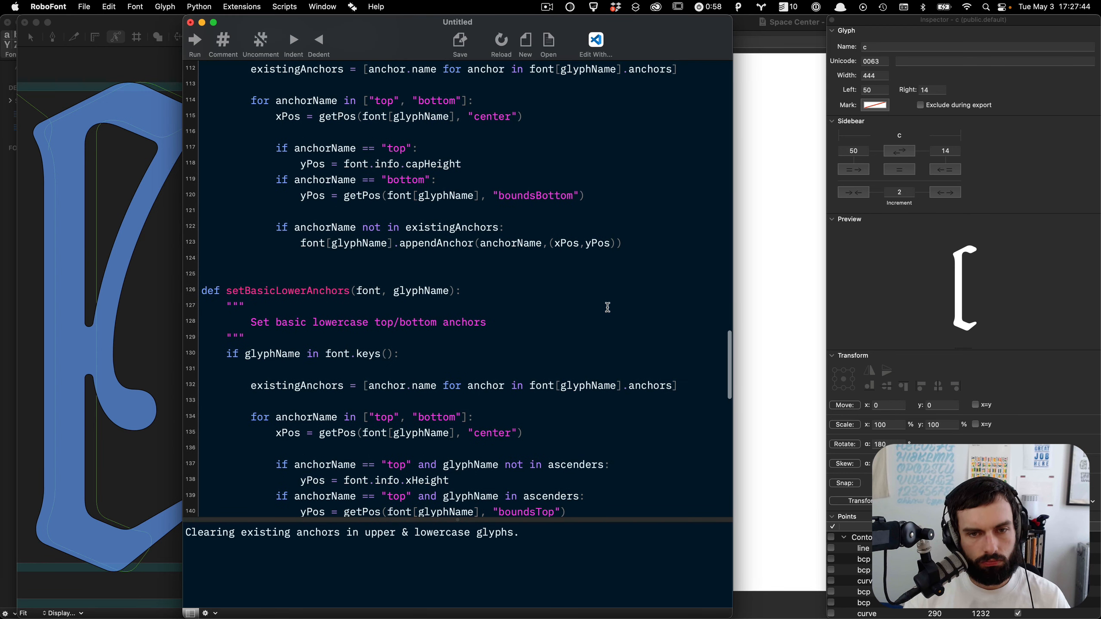
{"action": "scroll", "coordinate": [609, 307], "scroll_direction": "down", "scroll_amount": 2}
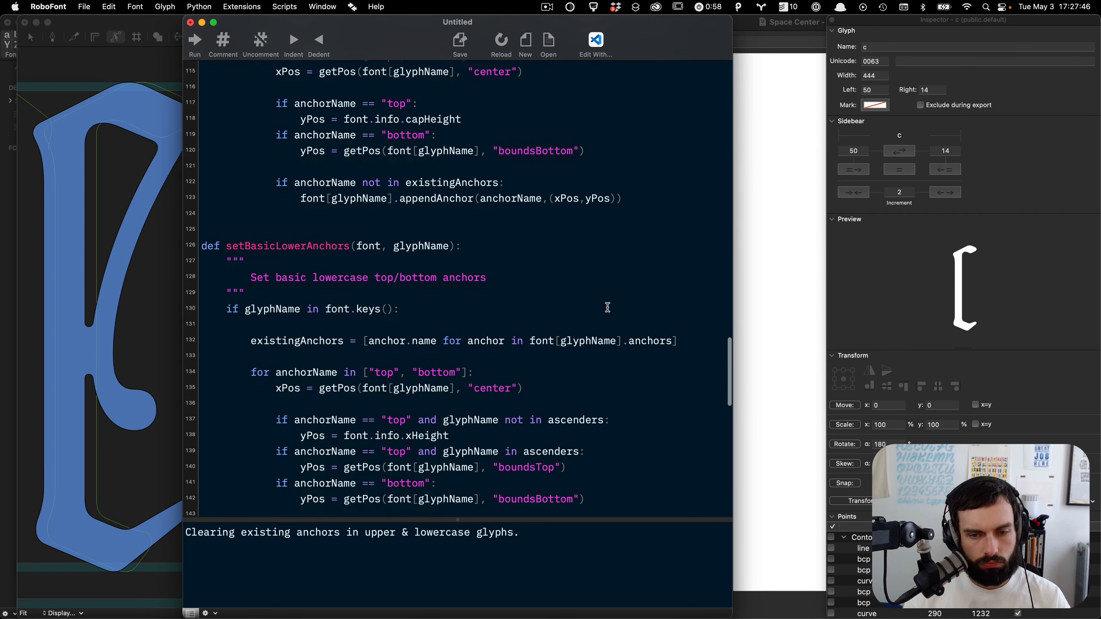
Step: Examine the anchor positions in the c glyph, then close its glyph window
{"action": "left_click", "coordinate": [167, 324]}
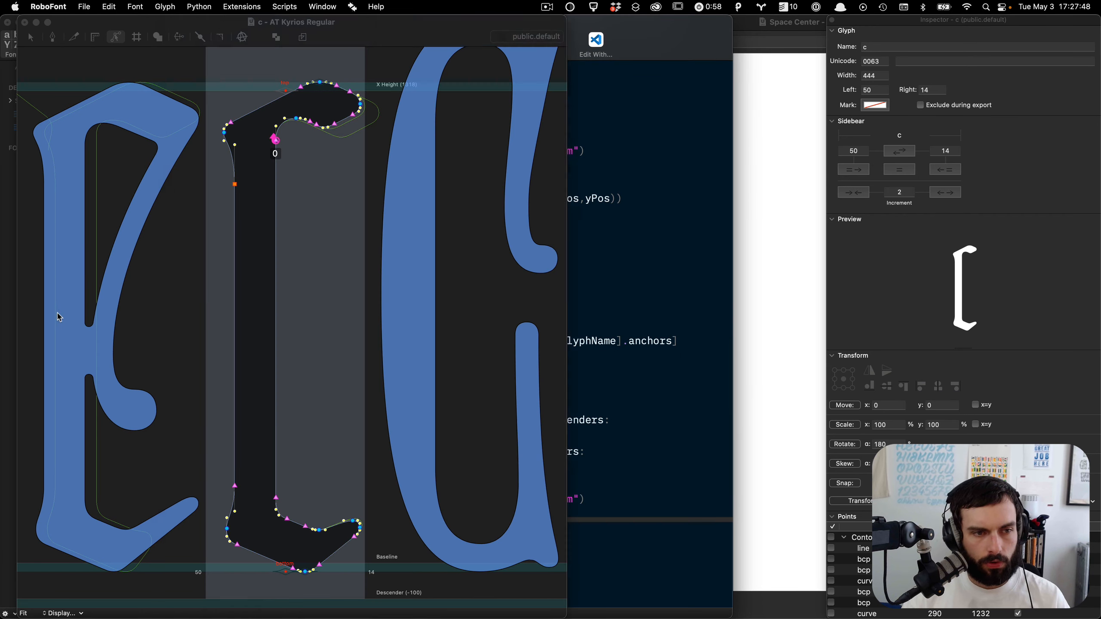
{"action": "scroll", "coordinate": [294, 351], "scroll_direction": "up", "scroll_amount": 5}
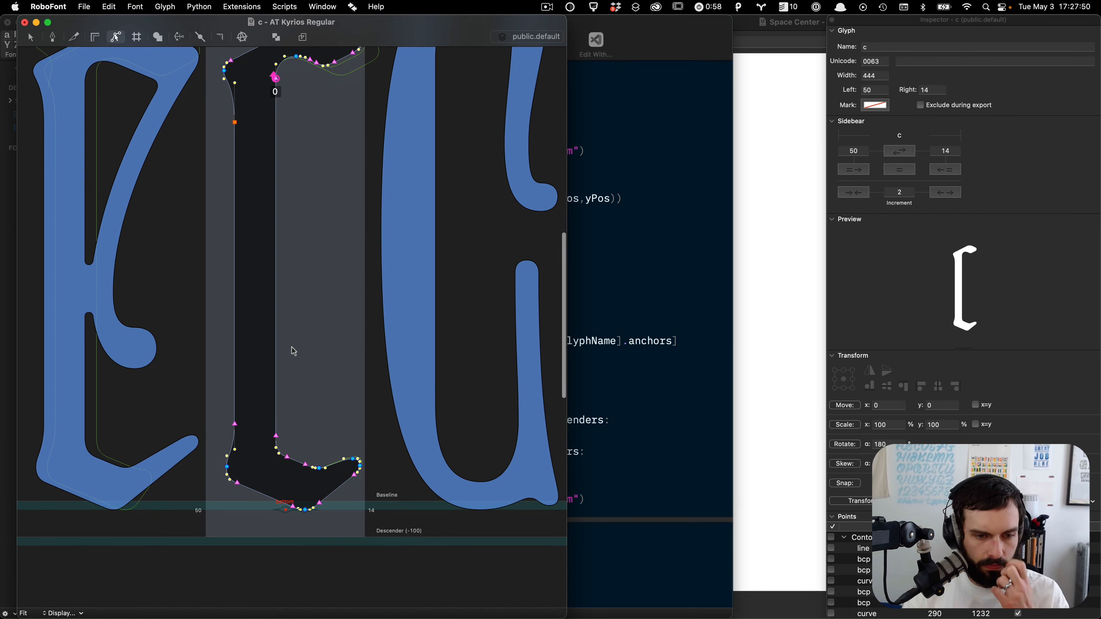
{"action": "scroll", "coordinate": [292, 349], "scroll_direction": "down", "scroll_amount": 5}
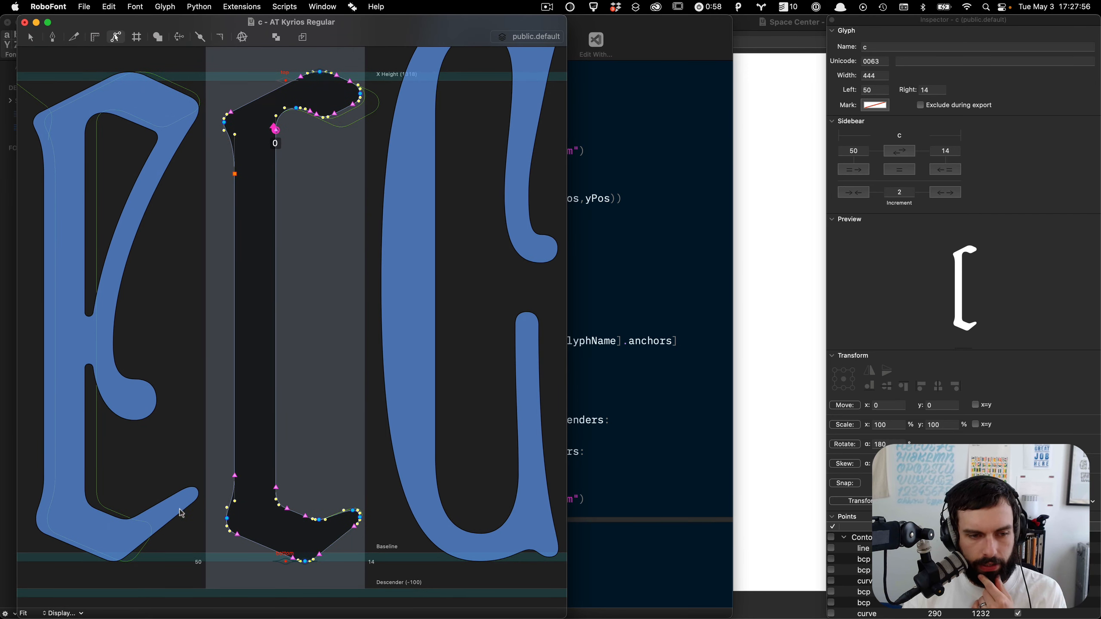
{"action": "scroll", "coordinate": [497, 276], "scroll_direction": "down", "scroll_amount": 2}
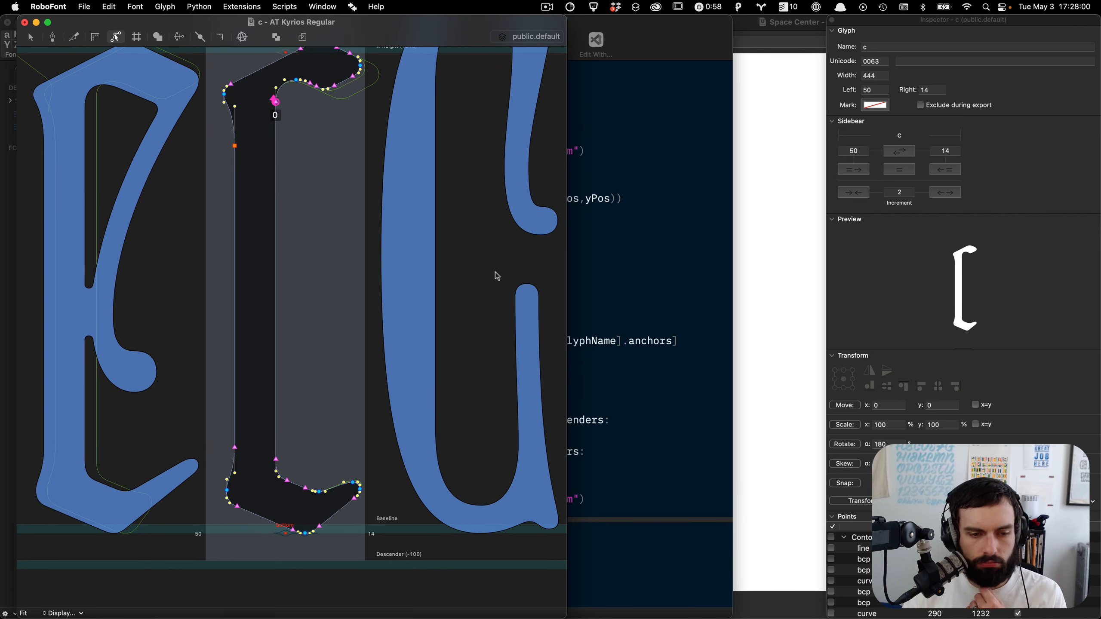
{"action": "scroll", "coordinate": [379, 426], "scroll_direction": "down", "scroll_amount": 3}
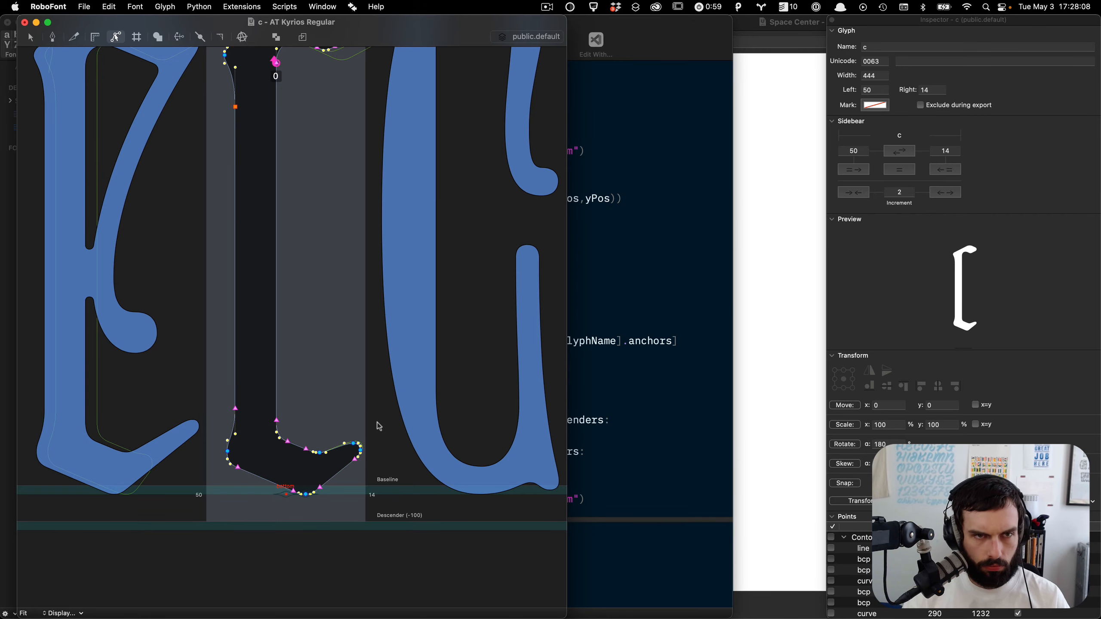
{"action": "key", "text": "super+w"}
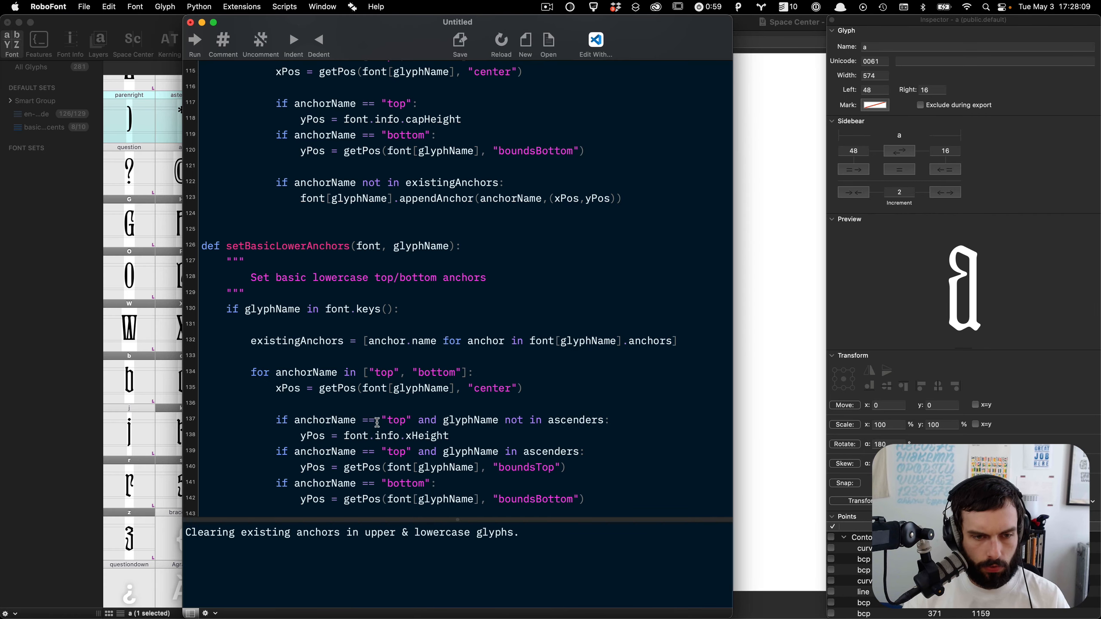
Step: Close the untitled script window without saving it
{"action": "left_click", "coordinate": [190, 22]}
{"action": "key", "text": "ctrl+Up"}
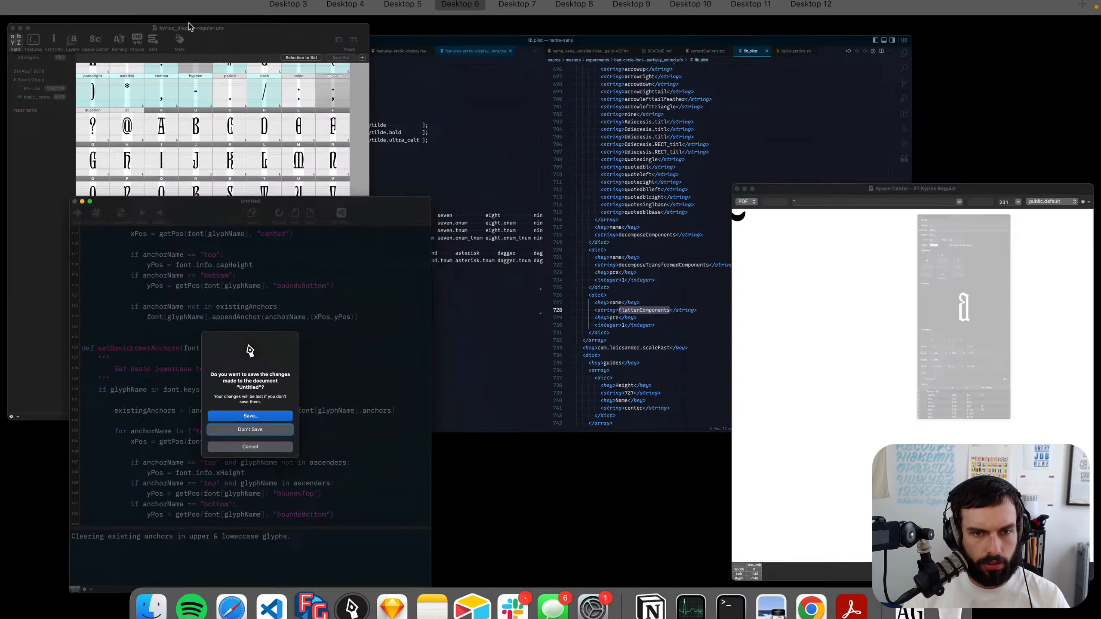
{"action": "left_click", "coordinate": [205, 115]}
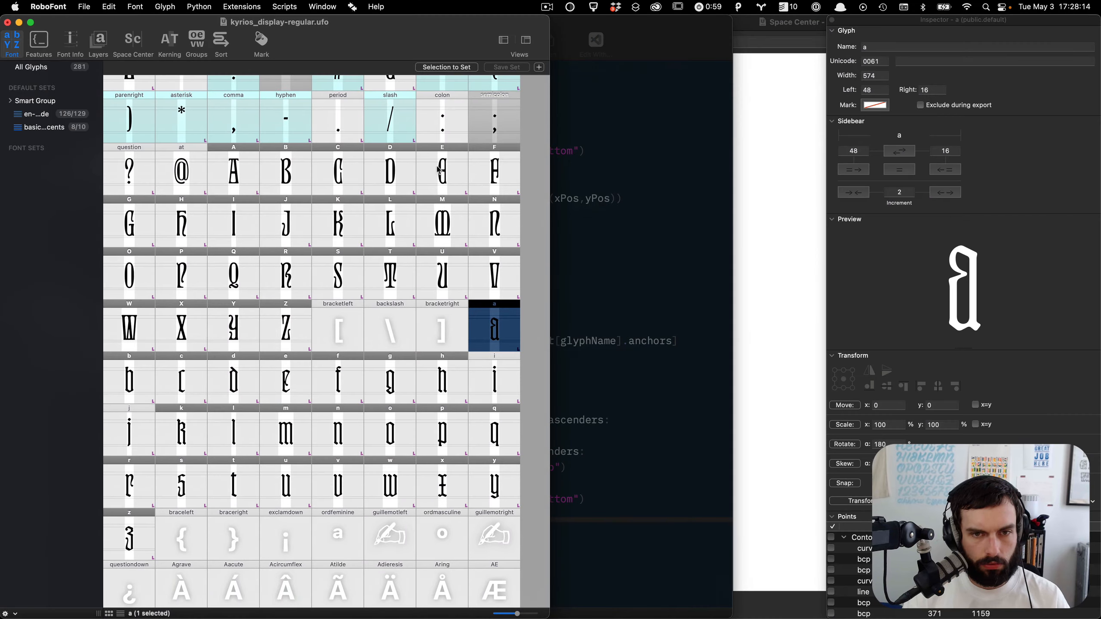
Step: Open the raw ATC-en-sp-fr-pt-de-glyph_construction.txt file from the charsets glyph-construction folder and copy its recipes
{"action": "key", "text": "ctrl+Left"}
{"action": "key", "text": "super+Tab"}
{"action": "key", "text": "super+Tab"}
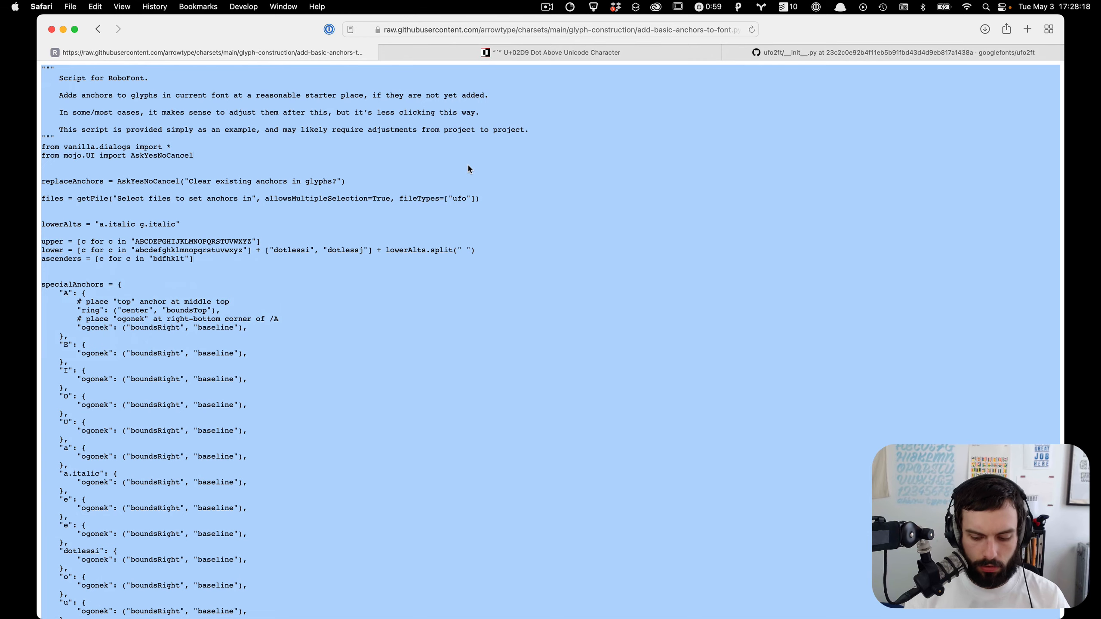
{"action": "key", "text": "super+bracketleft"}
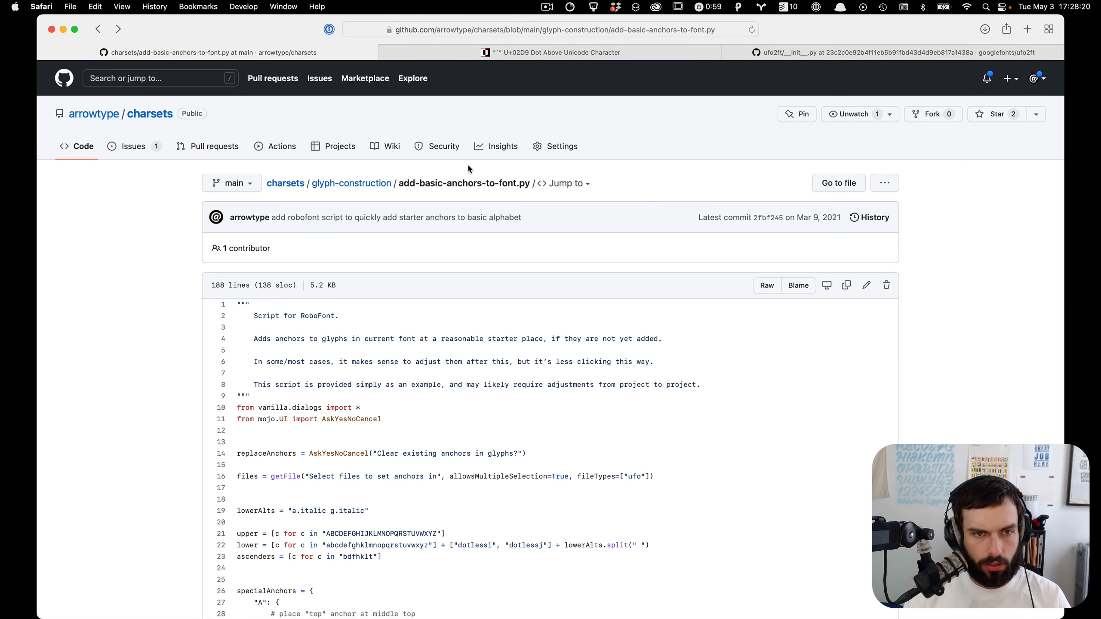
{"action": "left_click", "coordinate": [345, 183]}
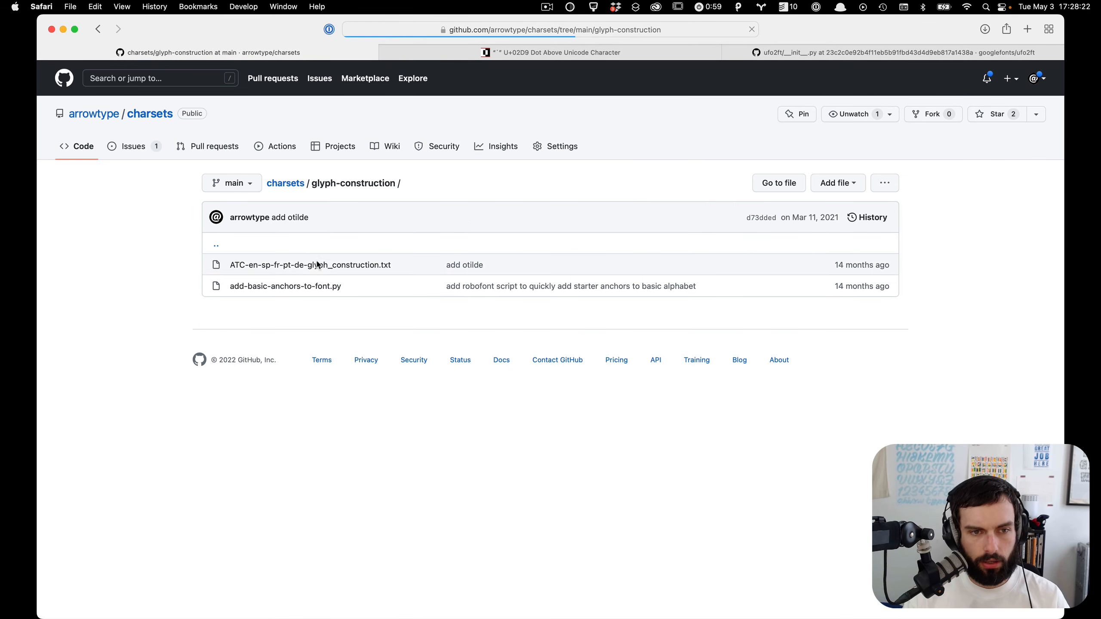
{"action": "left_click", "coordinate": [317, 265]}
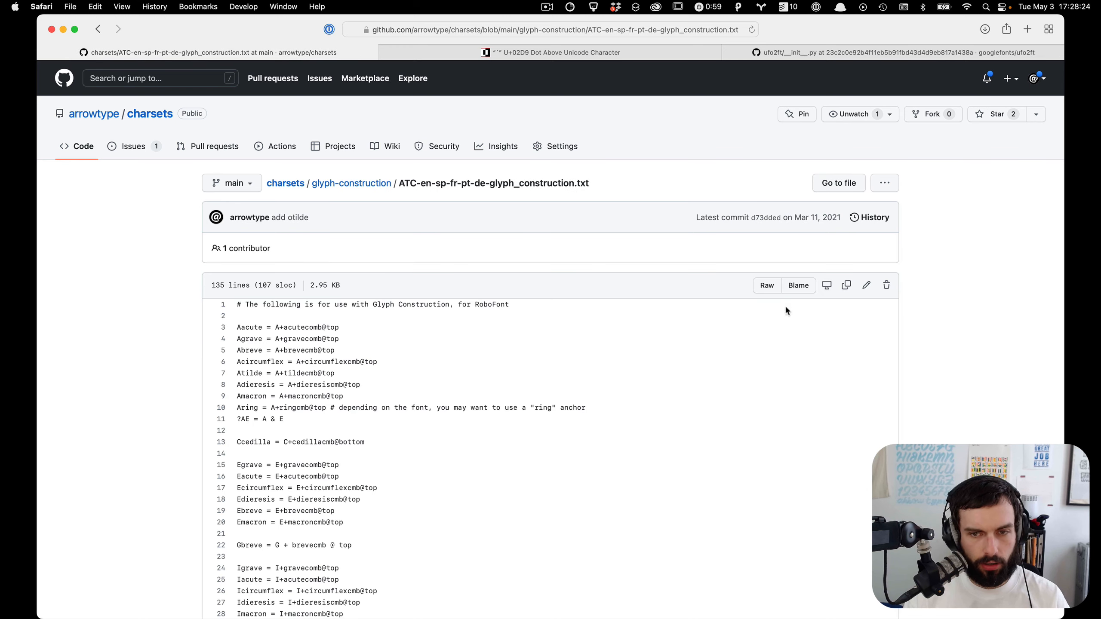
{"action": "left_click", "coordinate": [779, 292]}
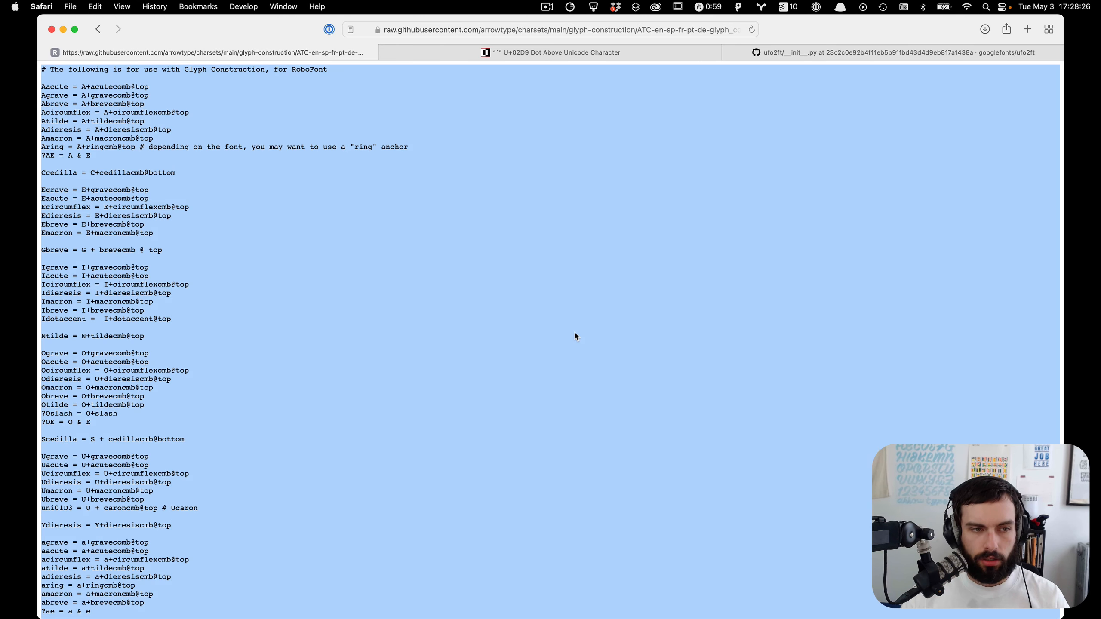
Step: Open Glyph Builder for the Kyrios font and paste the copied glyph construction recipes
{"action": "key", "text": "super+Tab"}
{"action": "key", "text": "super+Tab"}
{"action": "key", "text": "super+Tab"}
{"action": "key", "text": "super+shift+Tab"}
{"action": "key", "text": "super+i"}
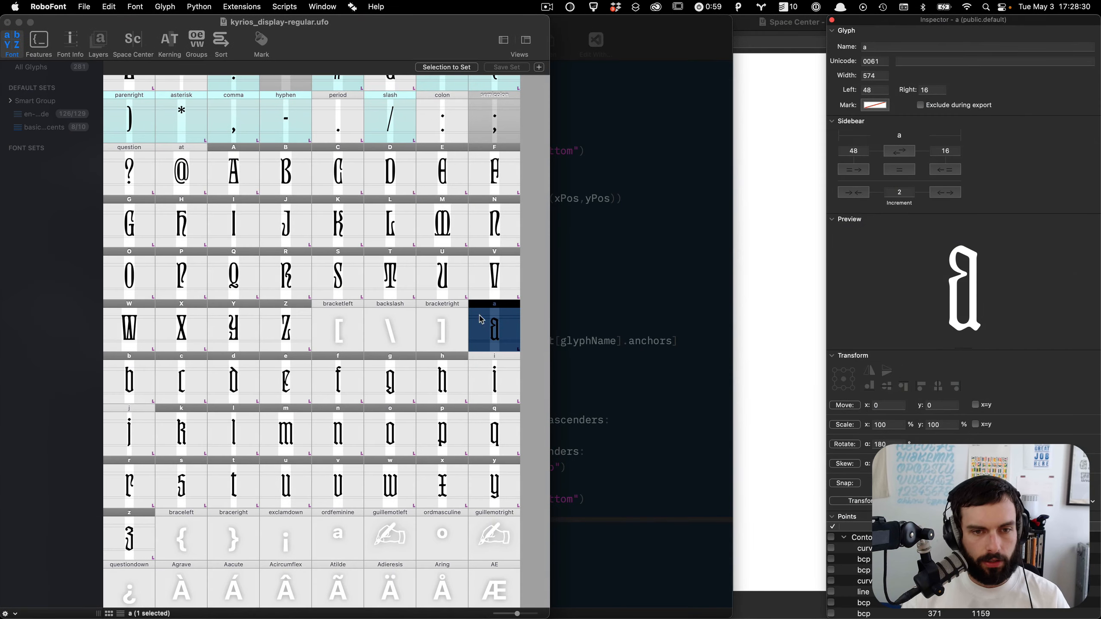
{"action": "scroll", "coordinate": [473, 369], "scroll_direction": "up", "scroll_amount": 3}
{"action": "scroll", "coordinate": [473, 370], "scroll_direction": "down", "scroll_amount": 1}
{"action": "scroll", "coordinate": [473, 370], "scroll_direction": "down", "scroll_amount": 1}
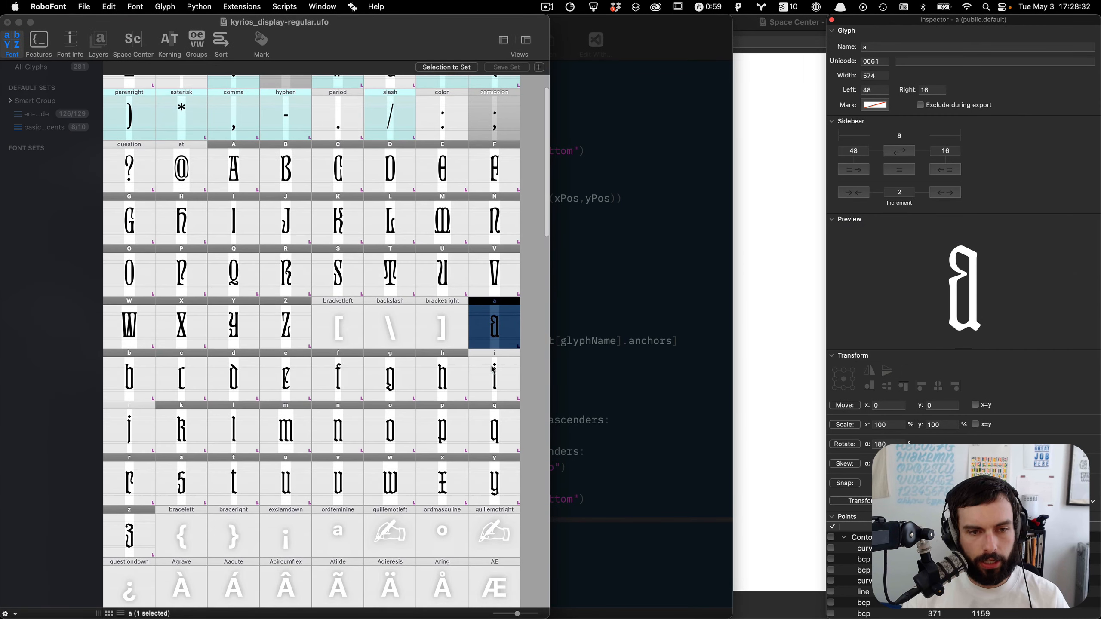
{"action": "left_click", "coordinate": [535, 361]}
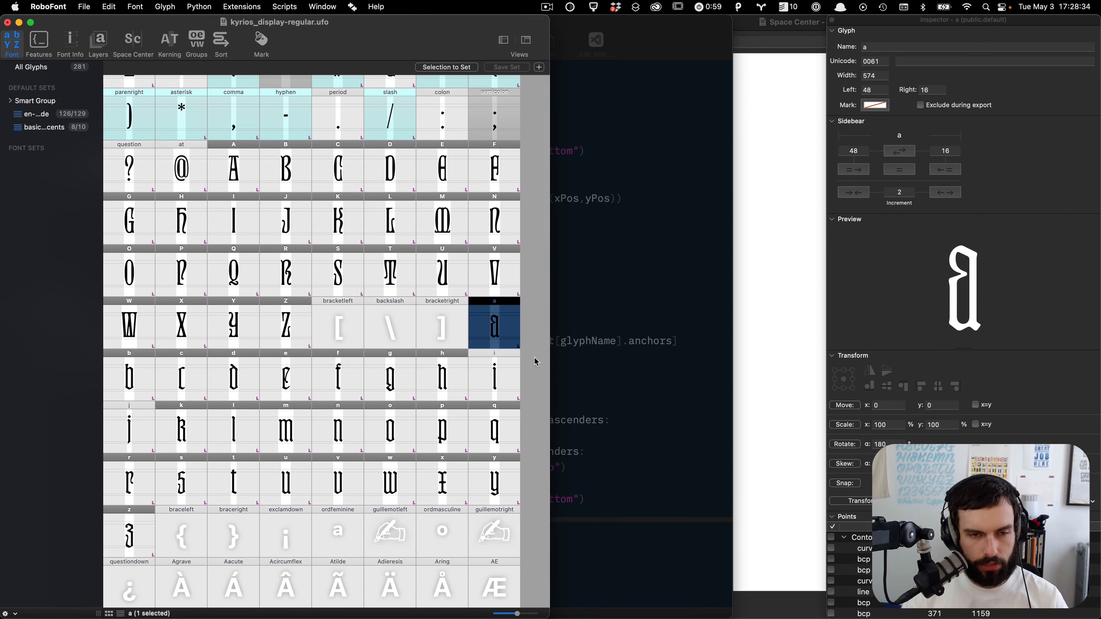
{"action": "key", "text": "super+shift+g"}
{"action": "key", "text": "super+v"}
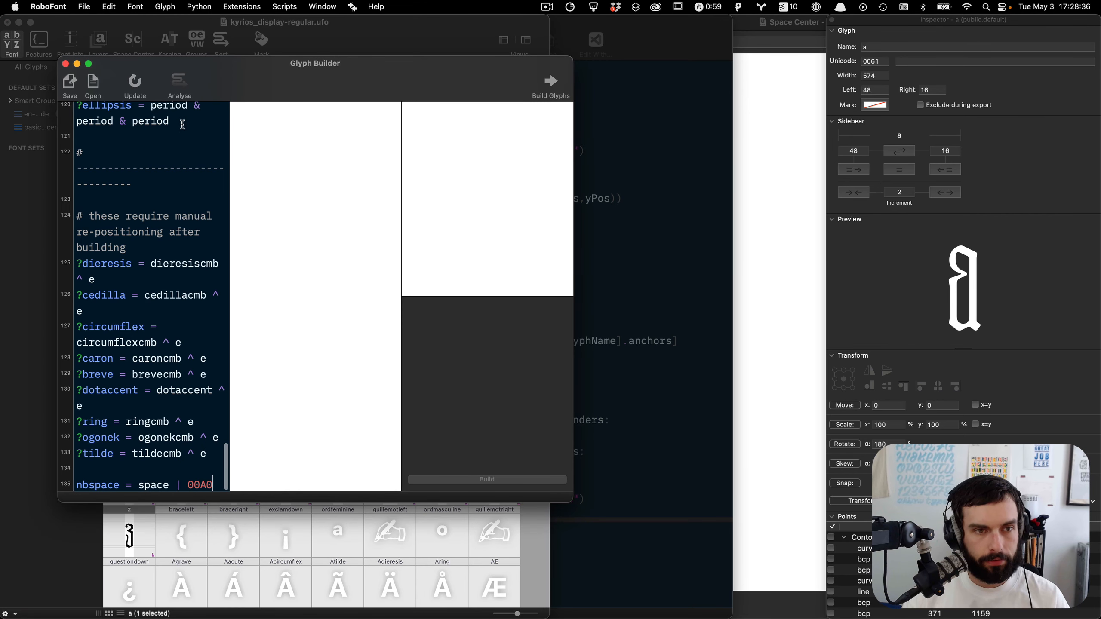
Step: Analyse the constructions and enlarge the Glyph Builder window to preview the built accented glyphs
{"action": "left_click", "coordinate": [180, 87]}
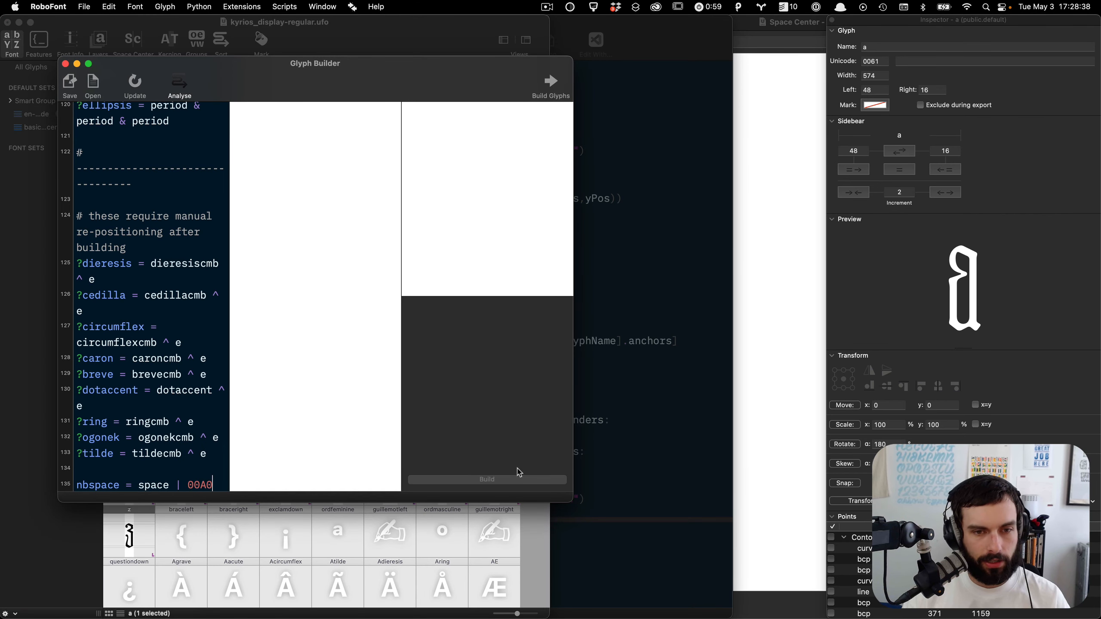
{"action": "left_click_drag", "start_coordinate": [569, 500], "coordinate": [825, 572]}
{"action": "left_click", "coordinate": [830, 21]}
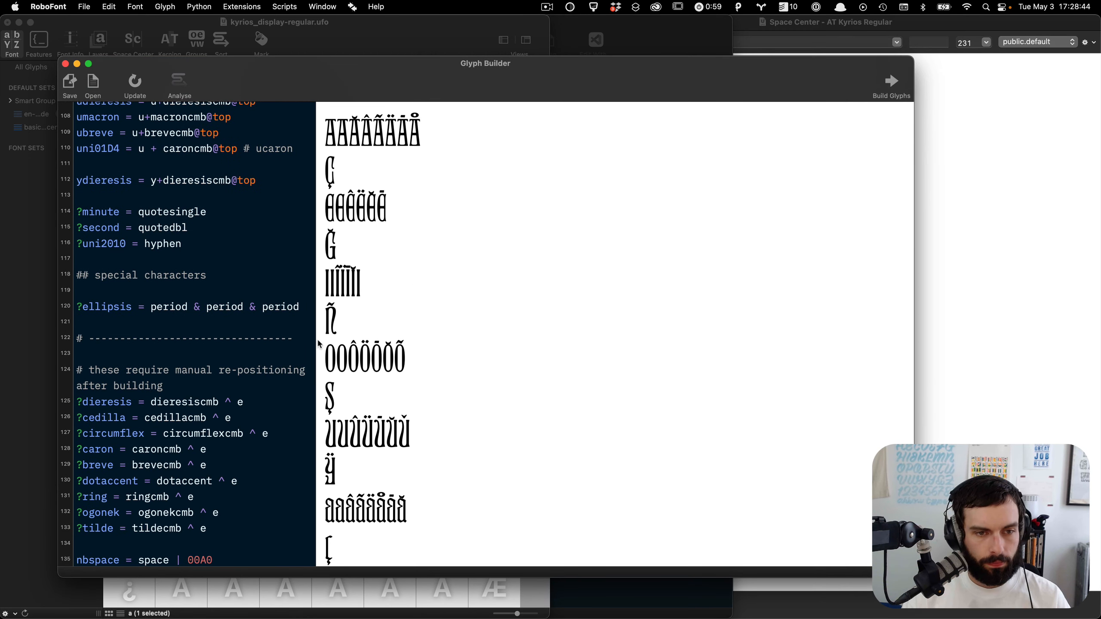
Step: Widen the recipe editor pane in Glyph Builder
{"action": "left_click_drag", "start_coordinate": [315, 340], "coordinate": [421, 350]}
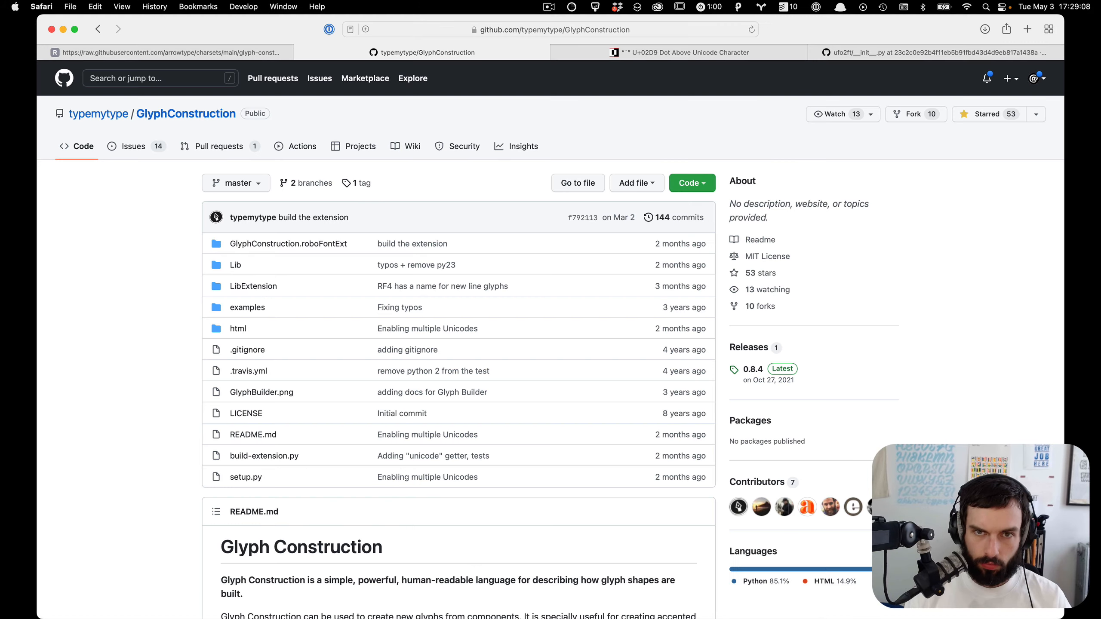
Step: Read the Glyph Construction README on GitHub, especially the syntax for assigning a construction to a glyph
{"action": "scroll", "coordinate": [277, 181], "scroll_direction": "down", "scroll_amount": 7}
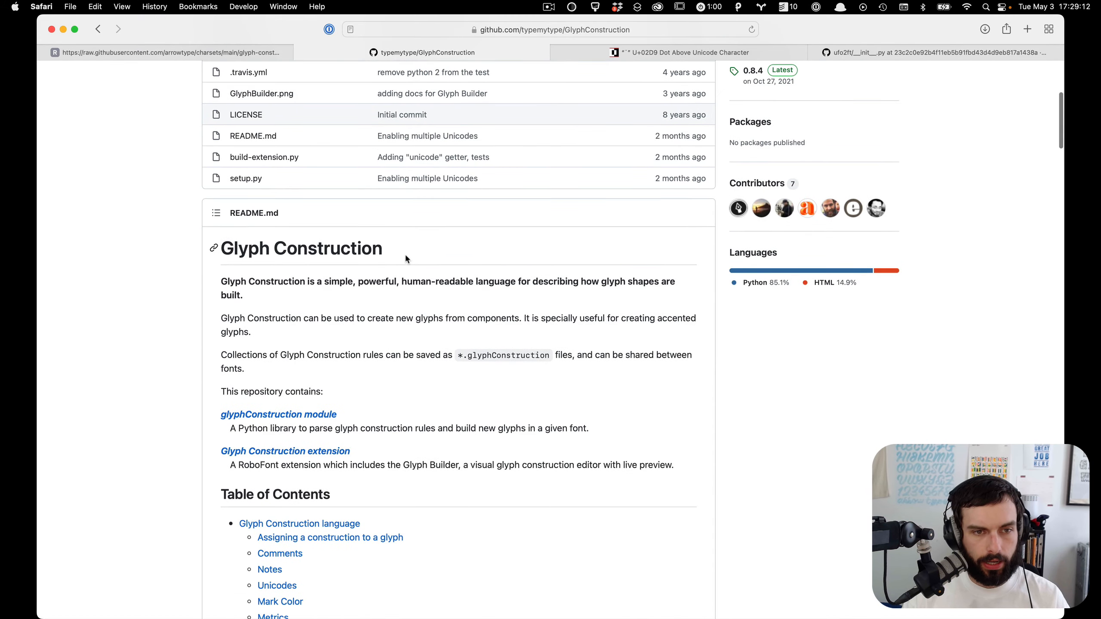
{"action": "scroll", "coordinate": [405, 253], "scroll_direction": "up", "scroll_amount": 7}
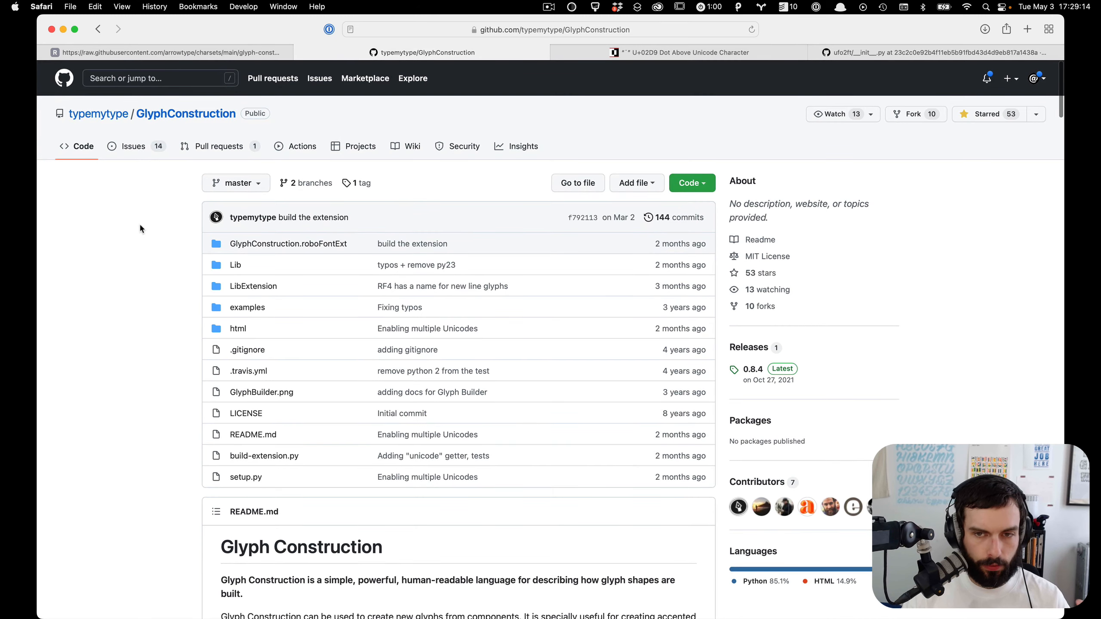
{"action": "scroll", "coordinate": [140, 229], "scroll_direction": "down", "scroll_amount": 7}
{"action": "scroll", "coordinate": [140, 229], "scroll_direction": "down", "scroll_amount": 3}
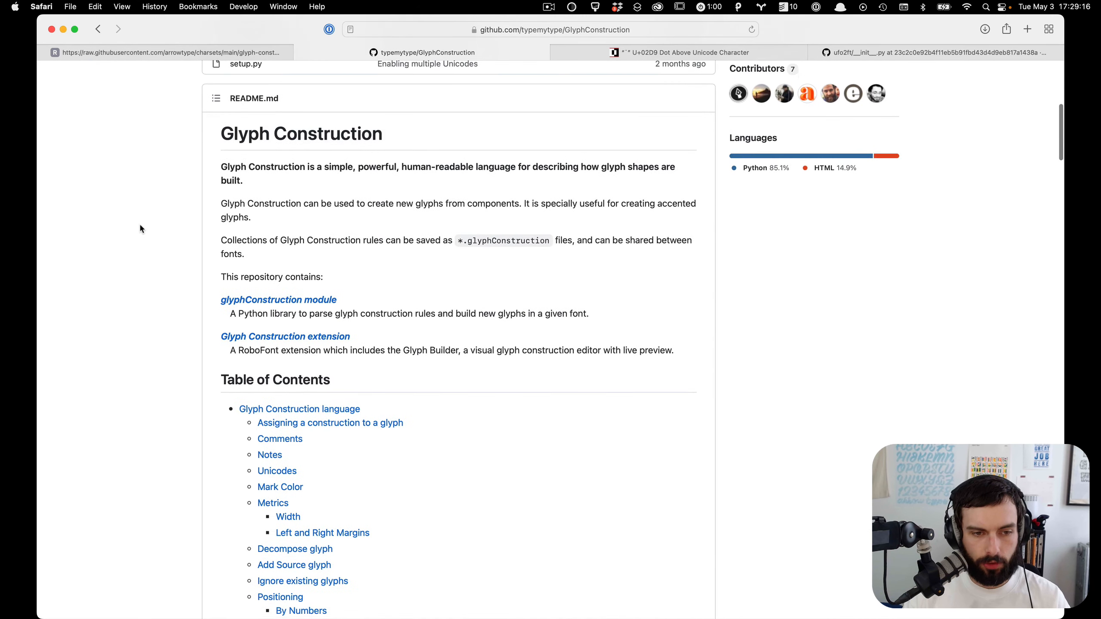
{"action": "scroll", "coordinate": [141, 228], "scroll_direction": "down", "scroll_amount": 9}
{"action": "scroll", "coordinate": [140, 228], "scroll_direction": "down", "scroll_amount": 9}
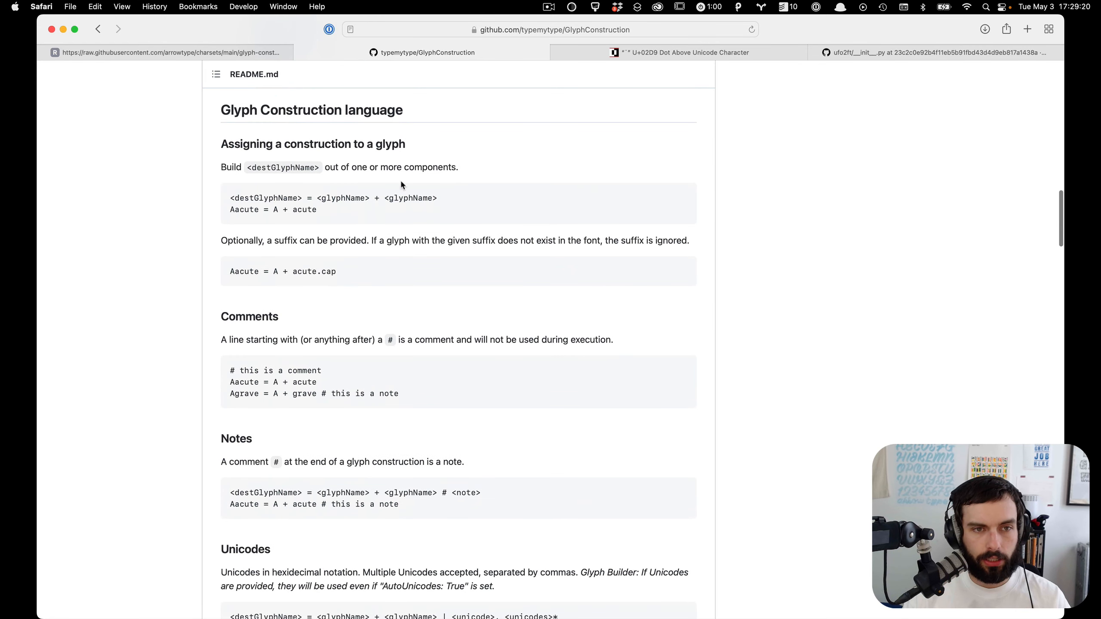
{"action": "left_click_drag", "start_coordinate": [446, 201], "coordinate": [223, 195]}
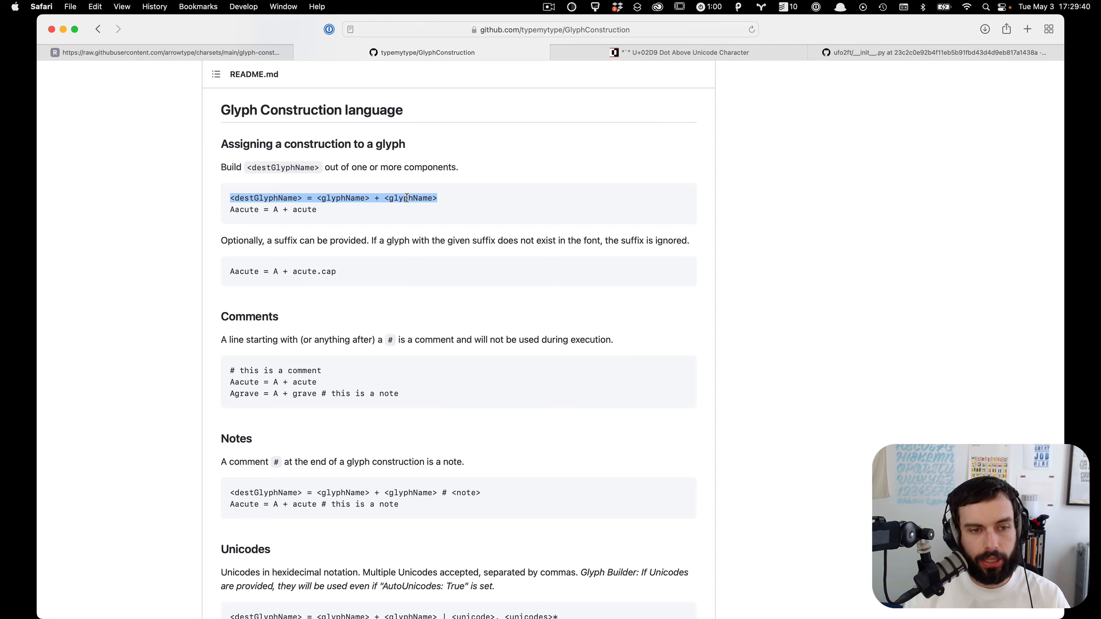
Step: Review the pasted recipes in Glyph Builder from top to bottom
{"action": "key", "text": "ctrl+Left"}
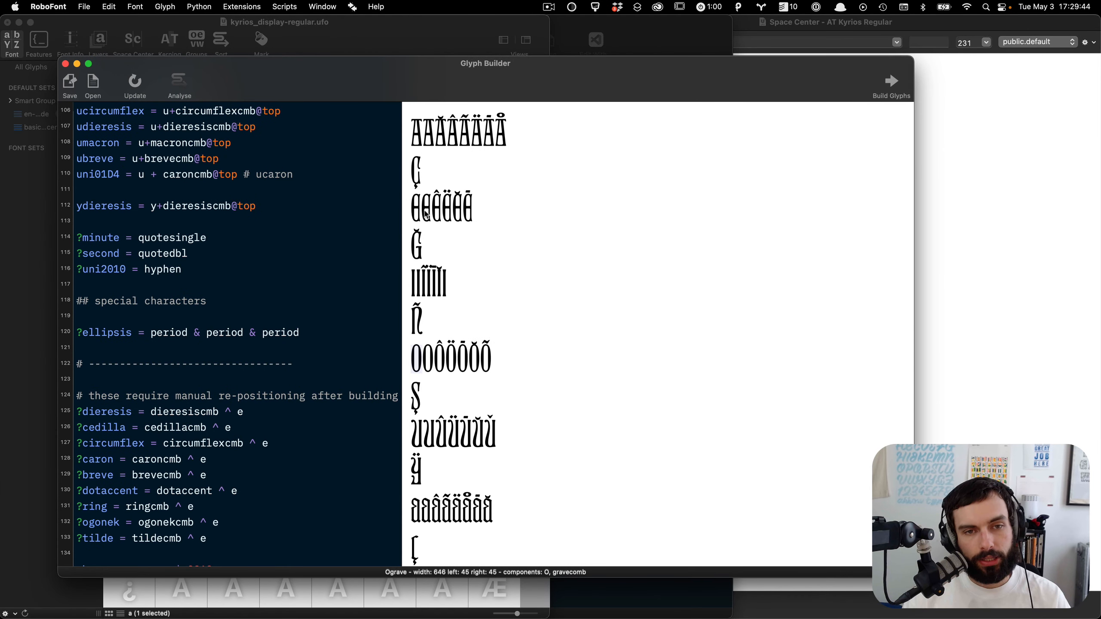
{"action": "scroll", "coordinate": [481, 154], "scroll_direction": "up", "scroll_amount": 10}
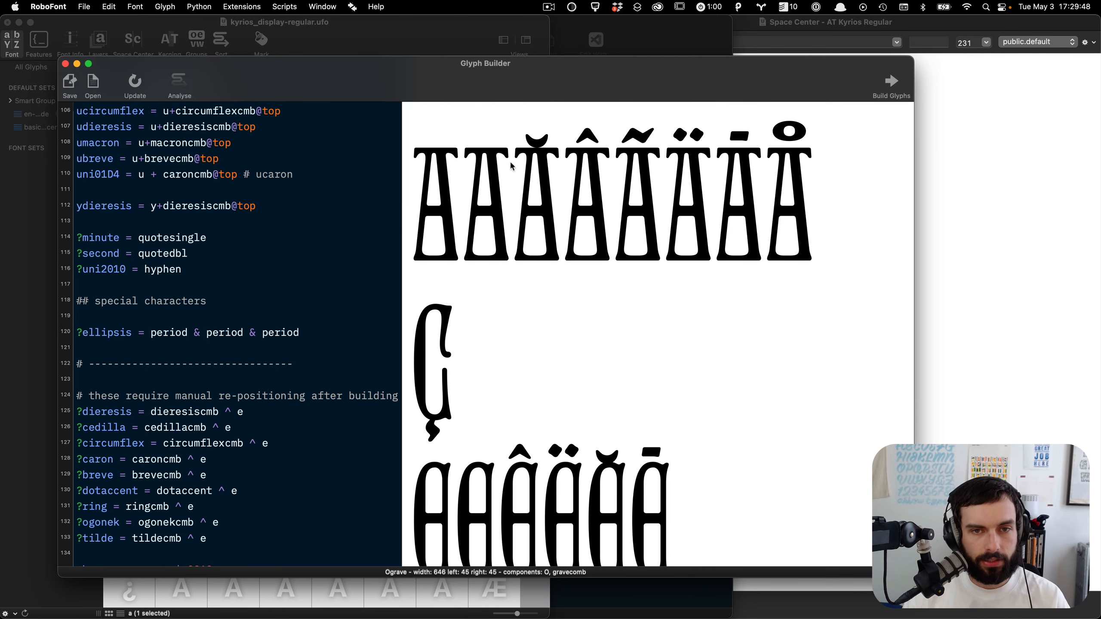
{"action": "scroll", "coordinate": [308, 197], "scroll_direction": "up", "scroll_amount": 4}
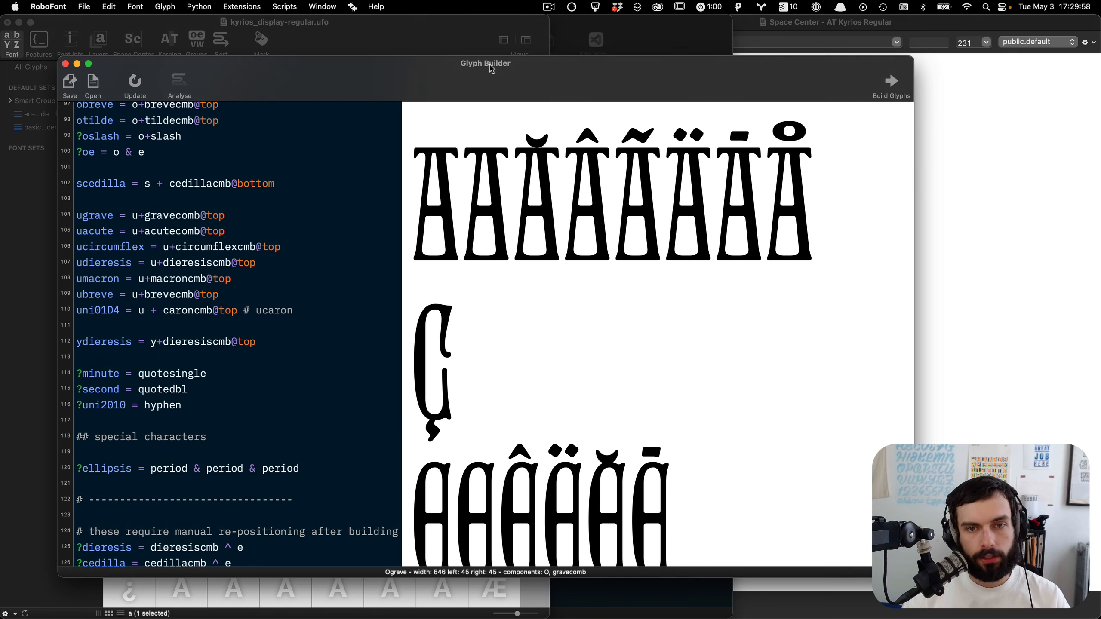
{"action": "scroll", "coordinate": [329, 191], "scroll_direction": "up", "scroll_amount": 15}
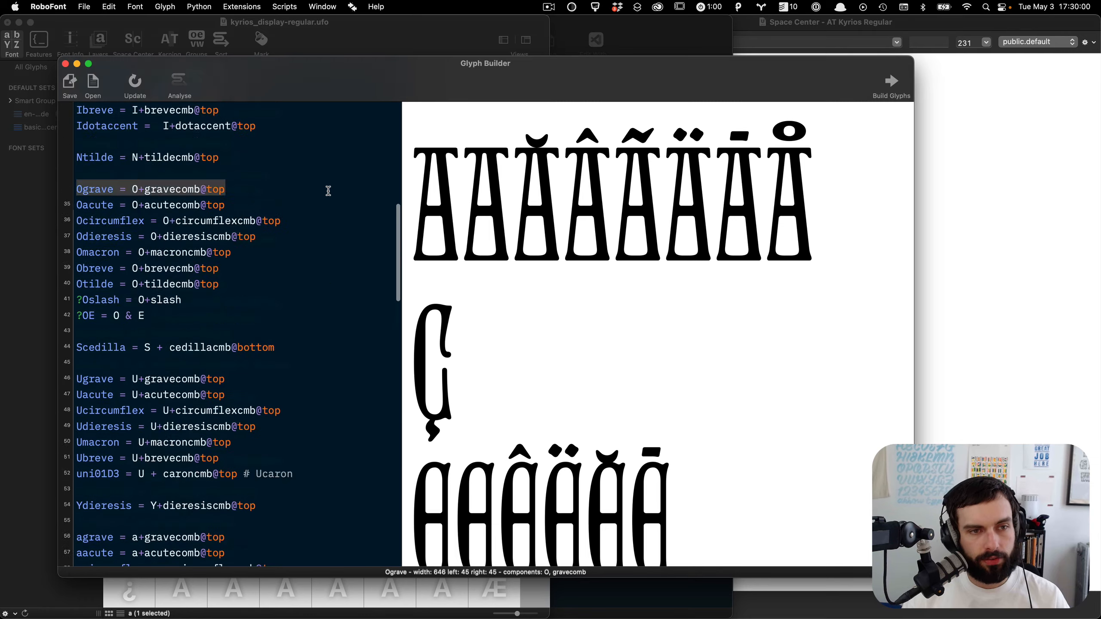
{"action": "scroll", "coordinate": [328, 191], "scroll_direction": "up", "scroll_amount": 8}
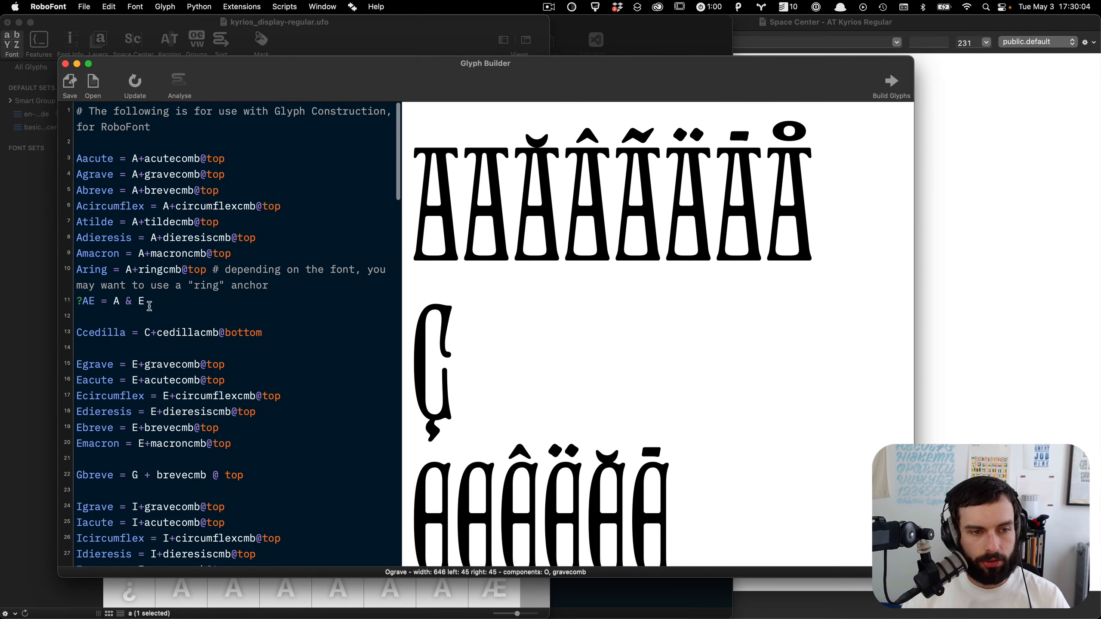
{"action": "scroll", "coordinate": [150, 306], "scroll_direction": "down", "scroll_amount": 3}
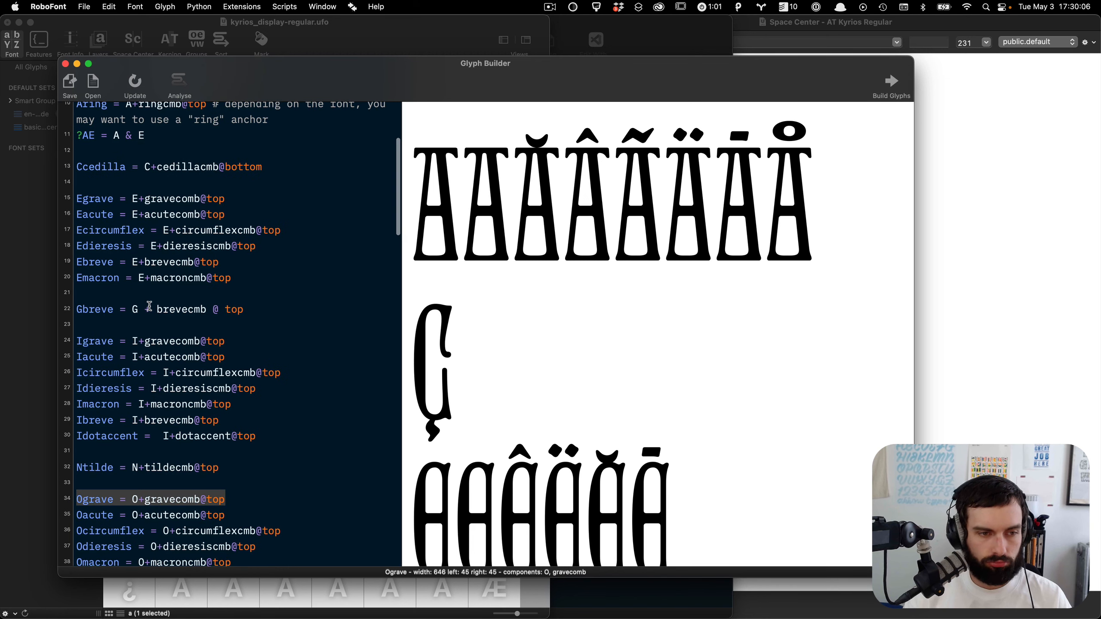
{"action": "scroll", "coordinate": [149, 307], "scroll_direction": "down", "scroll_amount": 2}
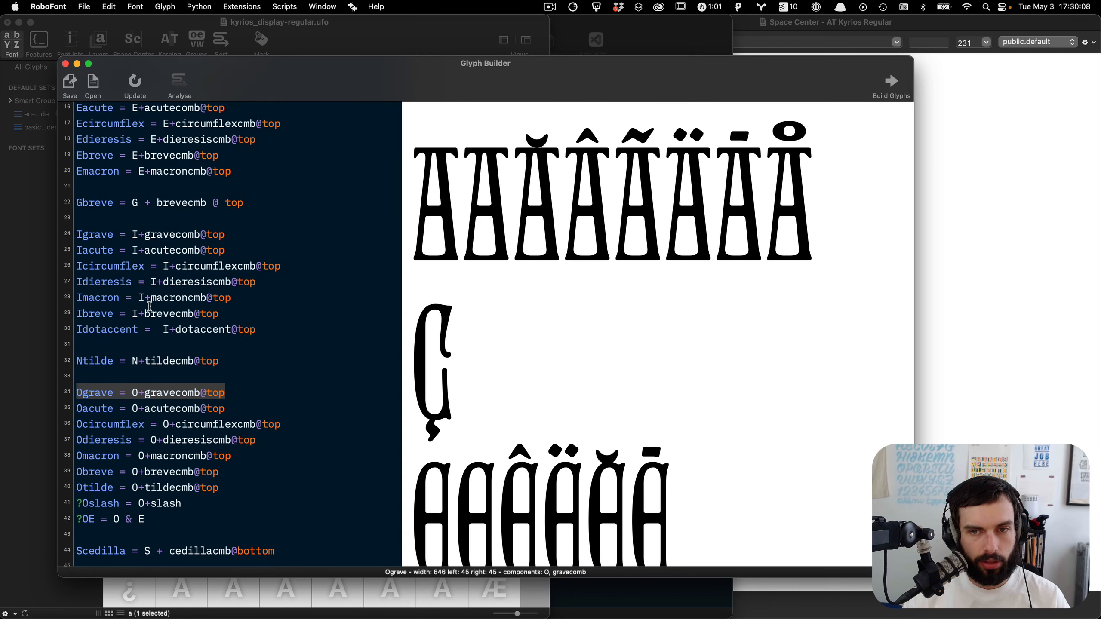
{"action": "scroll", "coordinate": [150, 306], "scroll_direction": "down", "scroll_amount": 2}
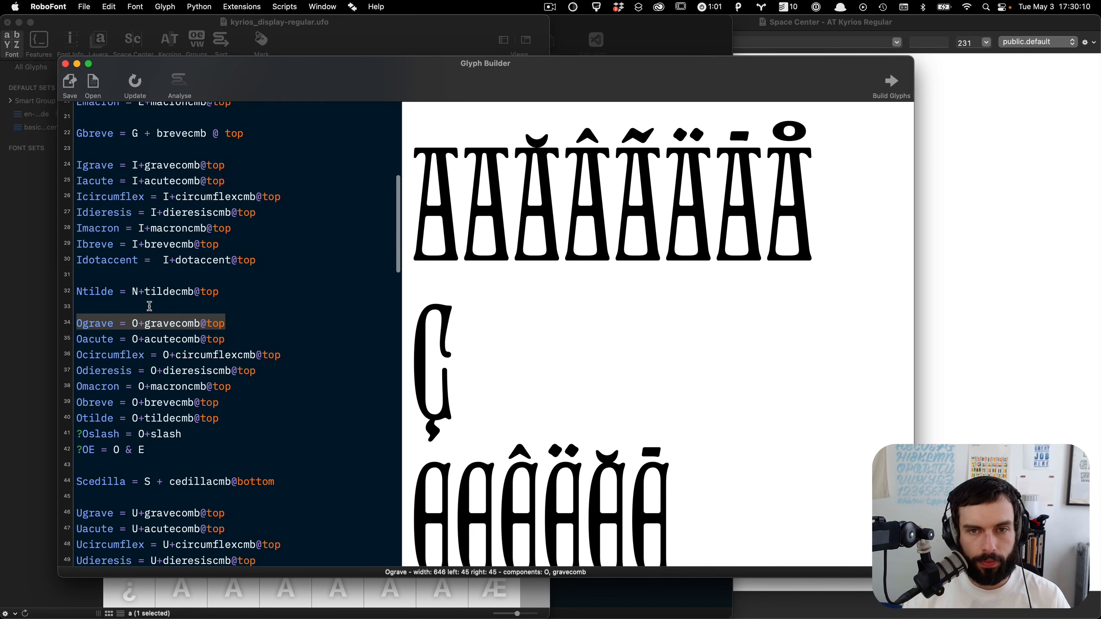
{"action": "scroll", "coordinate": [149, 306], "scroll_direction": "up", "scroll_amount": 8}
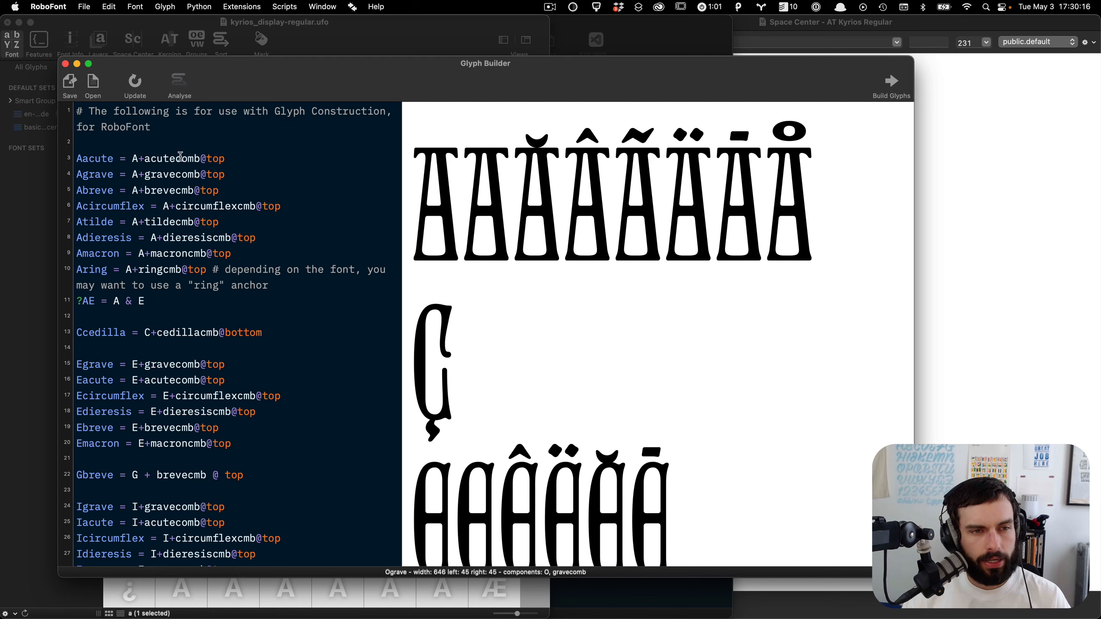
Step: Copy all Glyph Builder recipes into a new untitled file in VS Code
{"action": "key", "text": "super+a"}
{"action": "key", "text": "super+c"}
{"action": "key", "text": "super+Tab"}
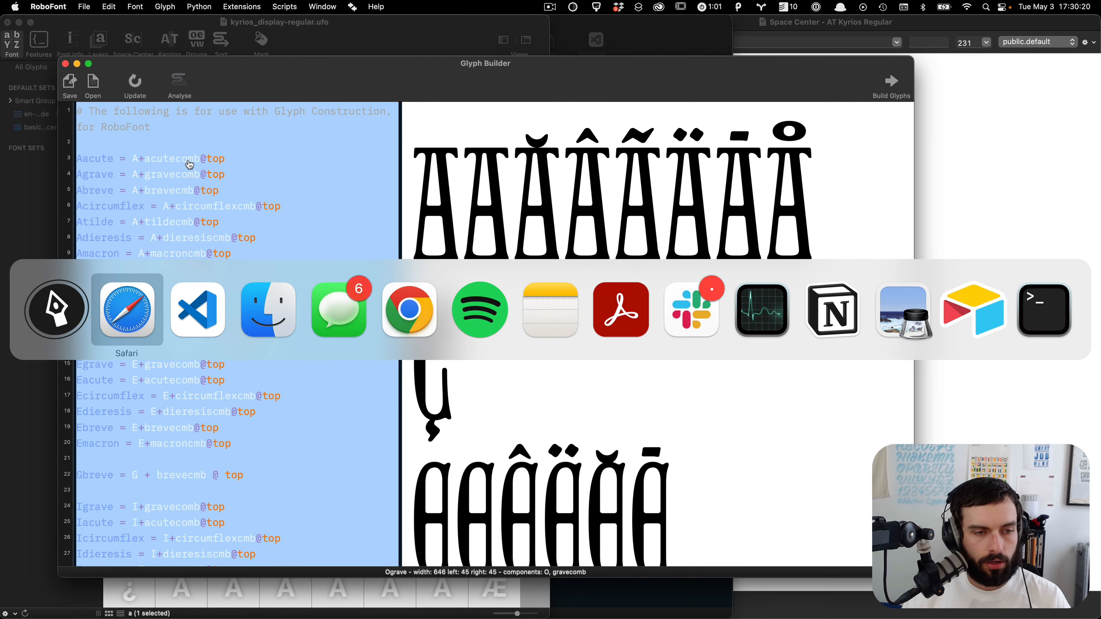
{"action": "key", "text": "super+Tab"}
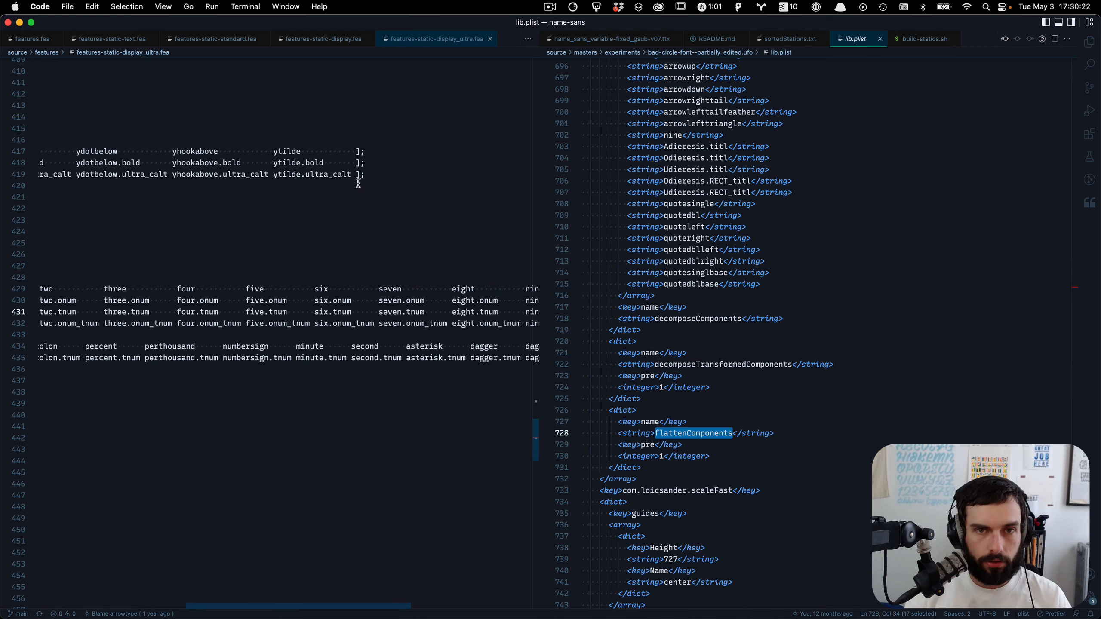
{"action": "left_click", "coordinate": [7, 23]}
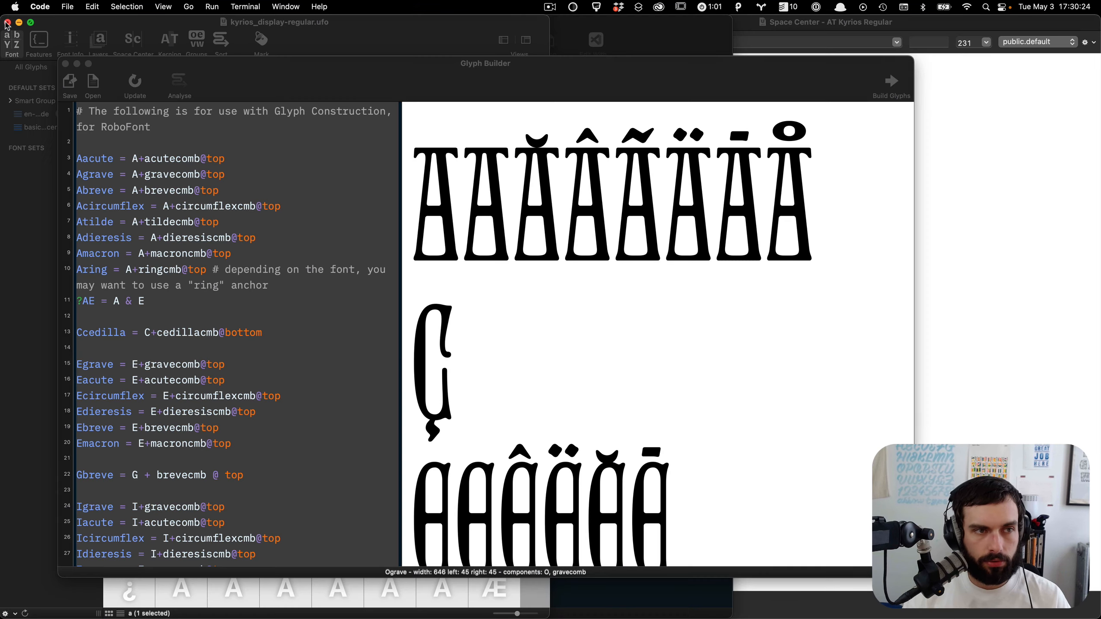
{"action": "key", "text": "super+Tab"}
{"action": "key", "text": "super+shift+Tab"}
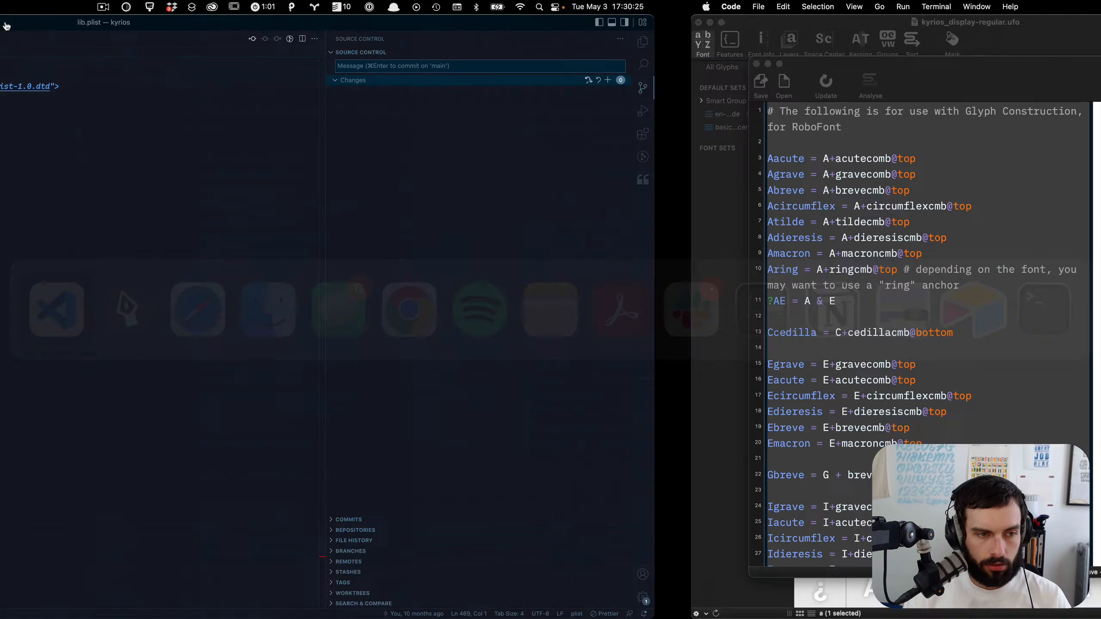
{"action": "key", "text": "super+n"}
{"action": "key", "text": "super+m"}
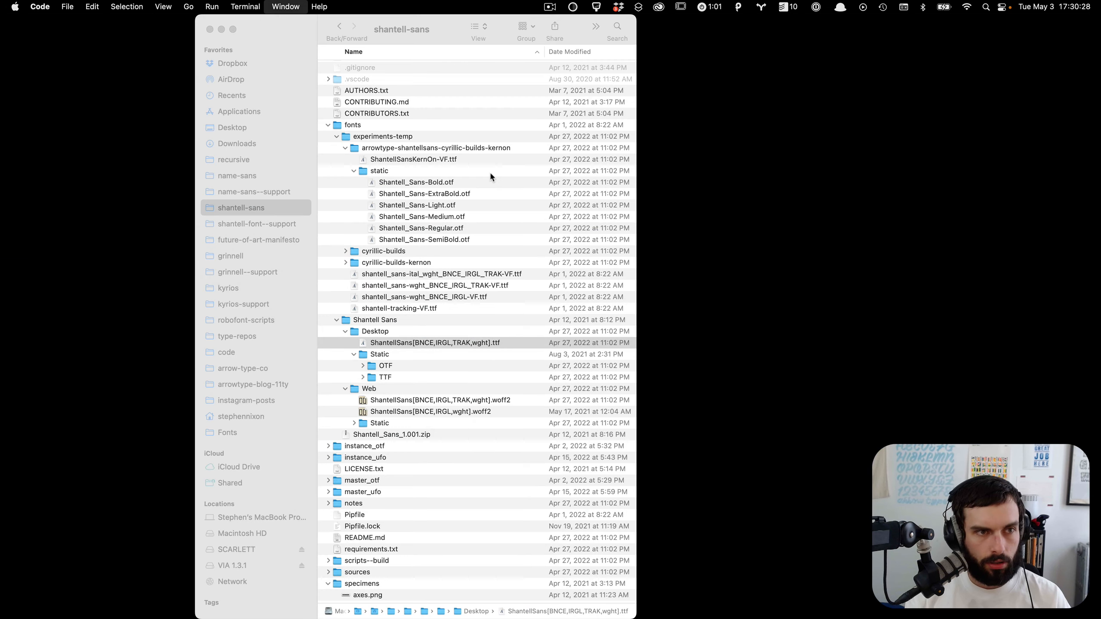
{"action": "mouse_move", "coordinate": [969, 618]}
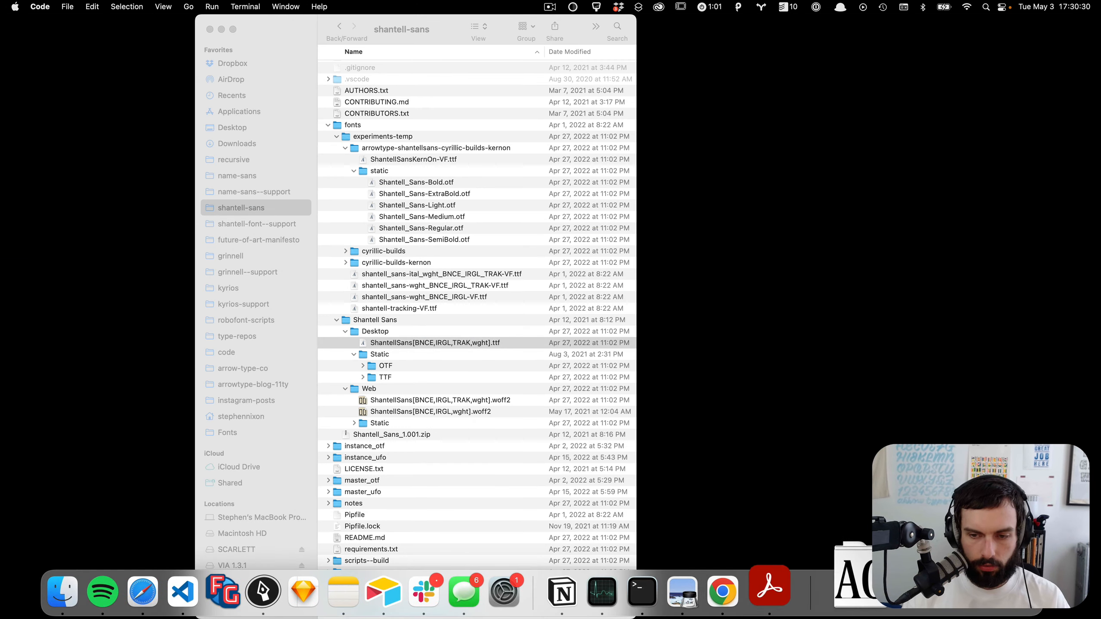
{"action": "left_click", "coordinate": [932, 594]}
{"action": "key", "text": "super+v"}
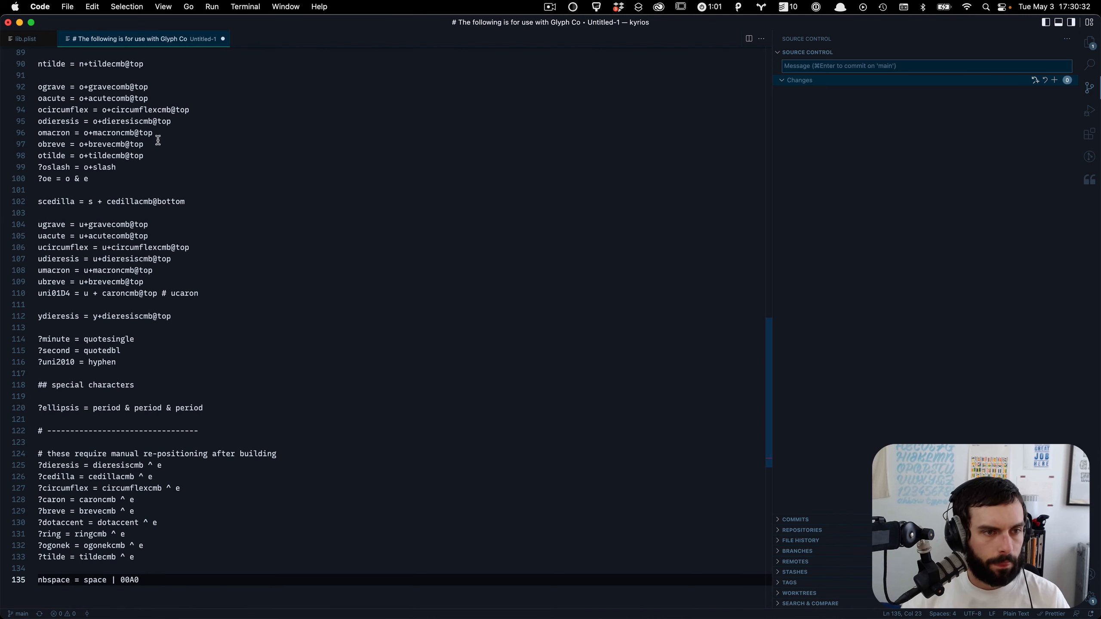
Step: Rename every 'comb' accent component in the recipes to 'cmb', e.g. acutecomb to acutecmb
{"action": "key", "text": "super+Up"}
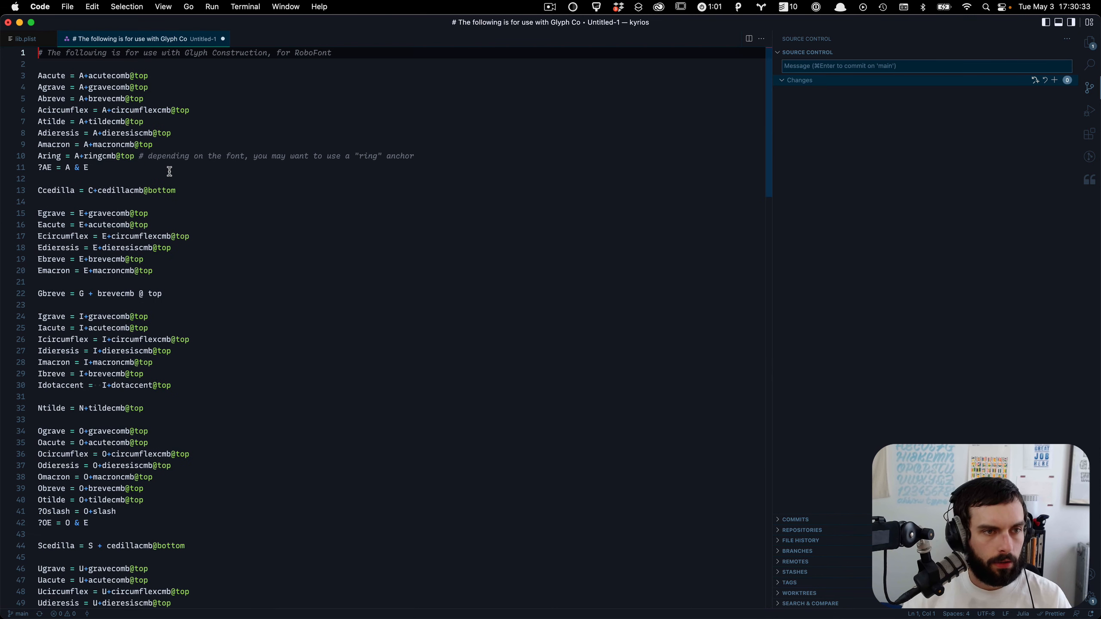
{"action": "double_click", "coordinate": [115, 76]}
{"action": "key", "text": "super+shift+l"}
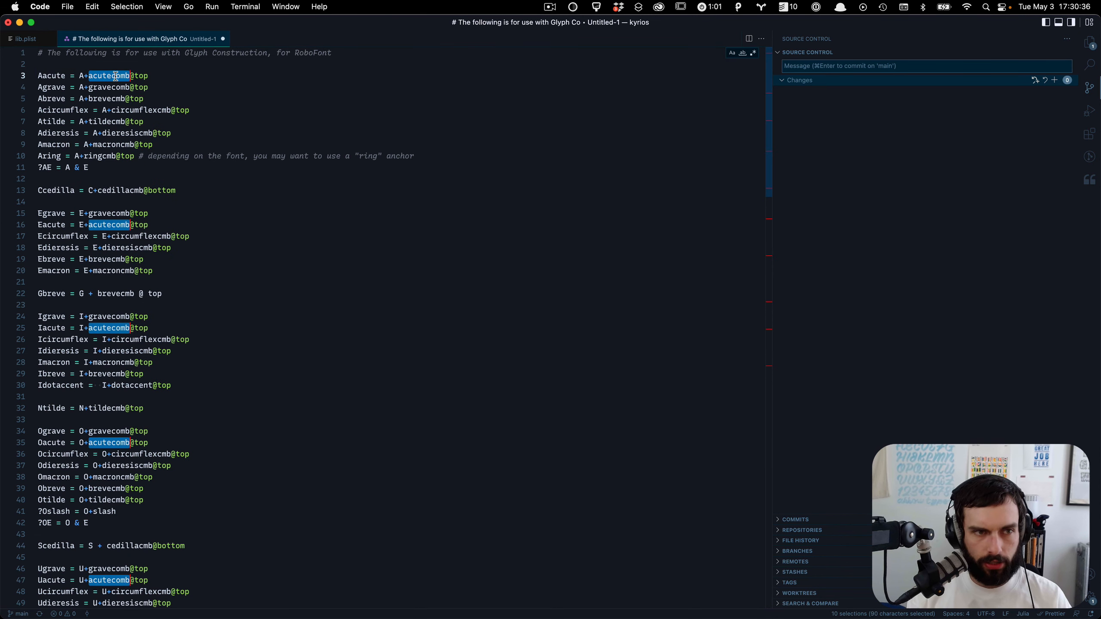
{"action": "key", "text": "Right"}
{"action": "key", "text": "shift+Left"}
{"action": "key", "text": "shift+Left"}
{"action": "key", "text": "shift+Left"}
{"action": "key", "text": "shift+Left"}
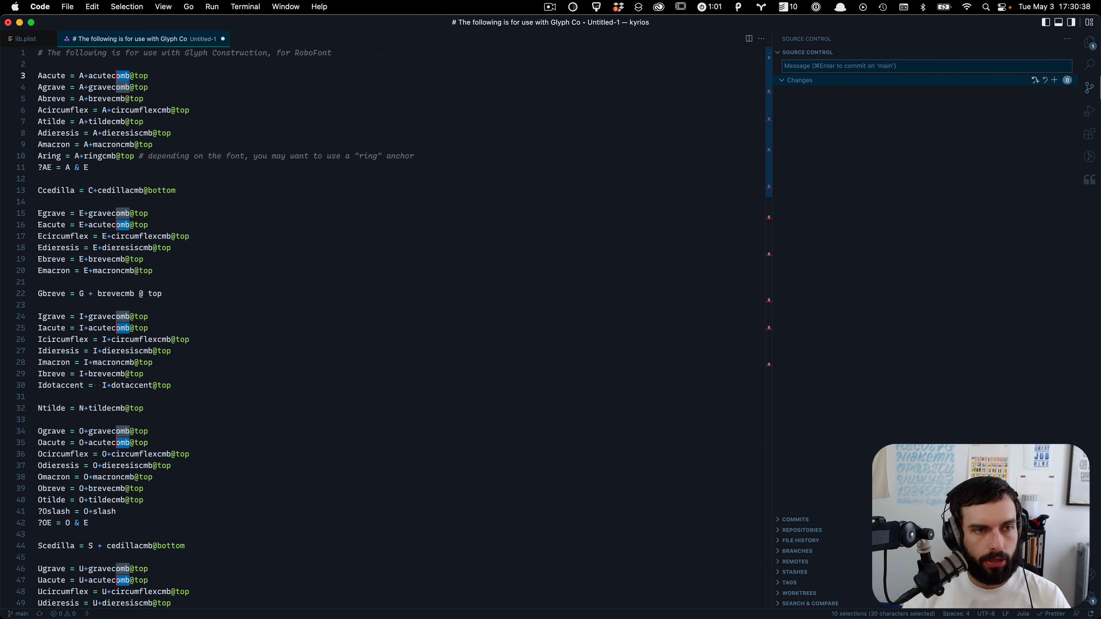
{"action": "key", "text": "super+shift+l"}
{"action": "key", "text": "Right"}
{"action": "key", "text": "Left"}
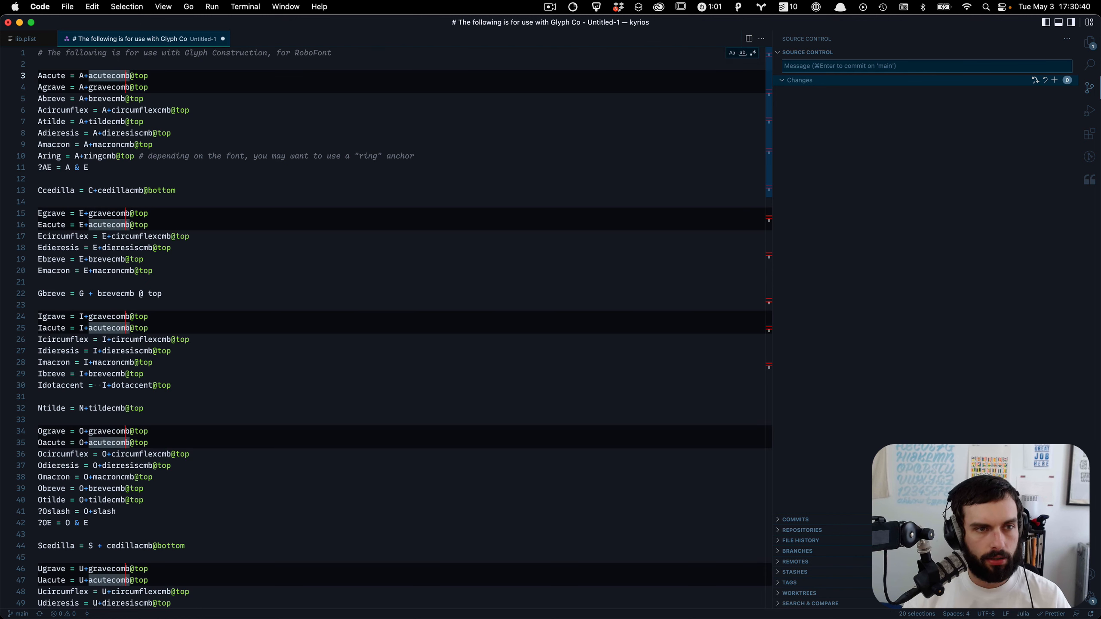
{"action": "key", "text": "BackSpace"}
{"action": "key", "text": "Escape"}
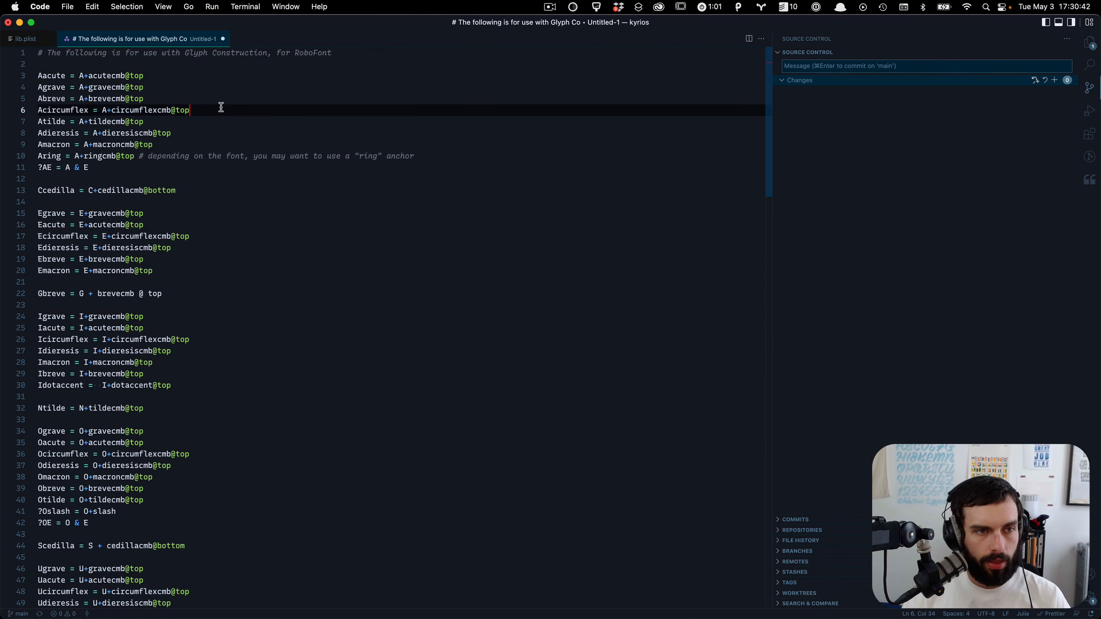
Step: Copy the edited recipes and replace the Glyph Builder contents with them
{"action": "key", "text": "super+a"}
{"action": "key", "text": "super+Tab"}
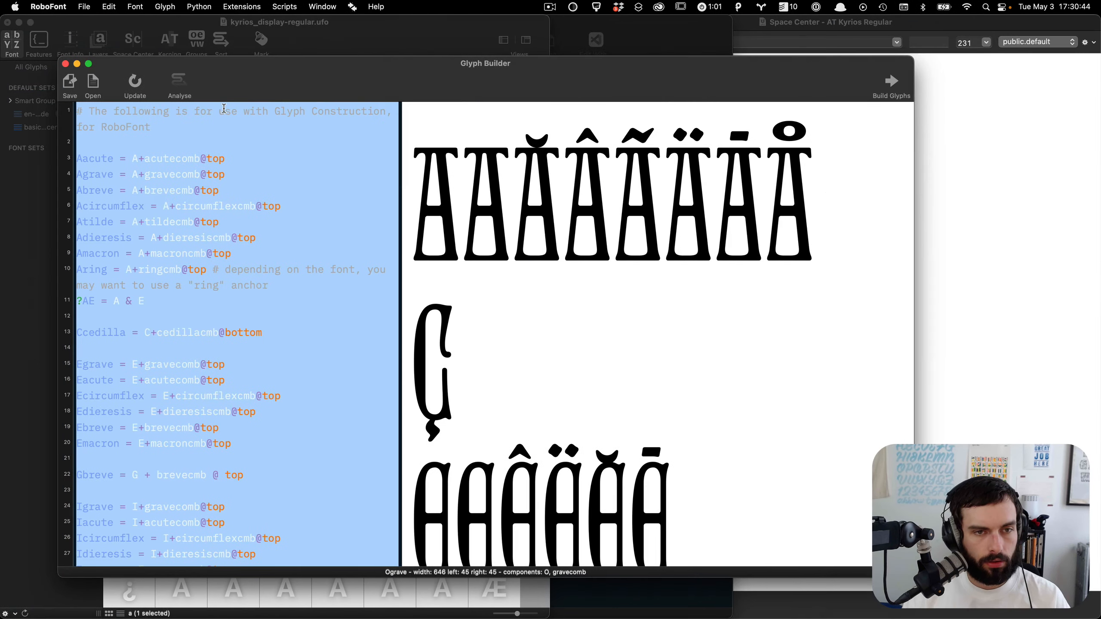
{"action": "left_click", "coordinate": [250, 193]}
{"action": "key", "text": "super+a"}
{"action": "key", "text": "super+v"}
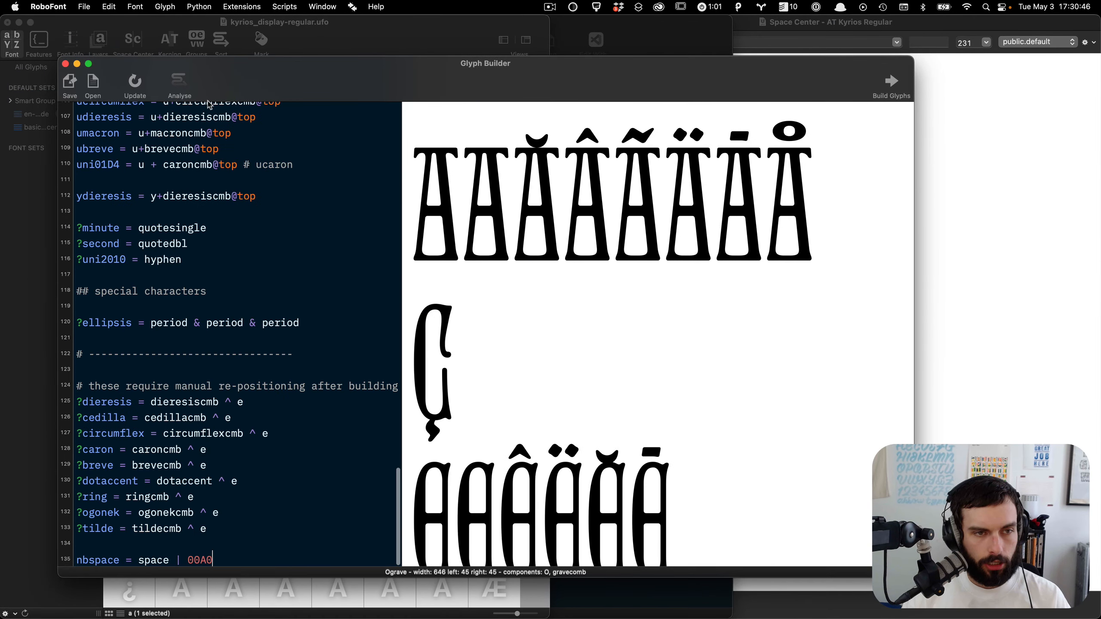
Step: Analyse the constructions and inspect the Abreve preview
{"action": "left_click", "coordinate": [178, 83]}
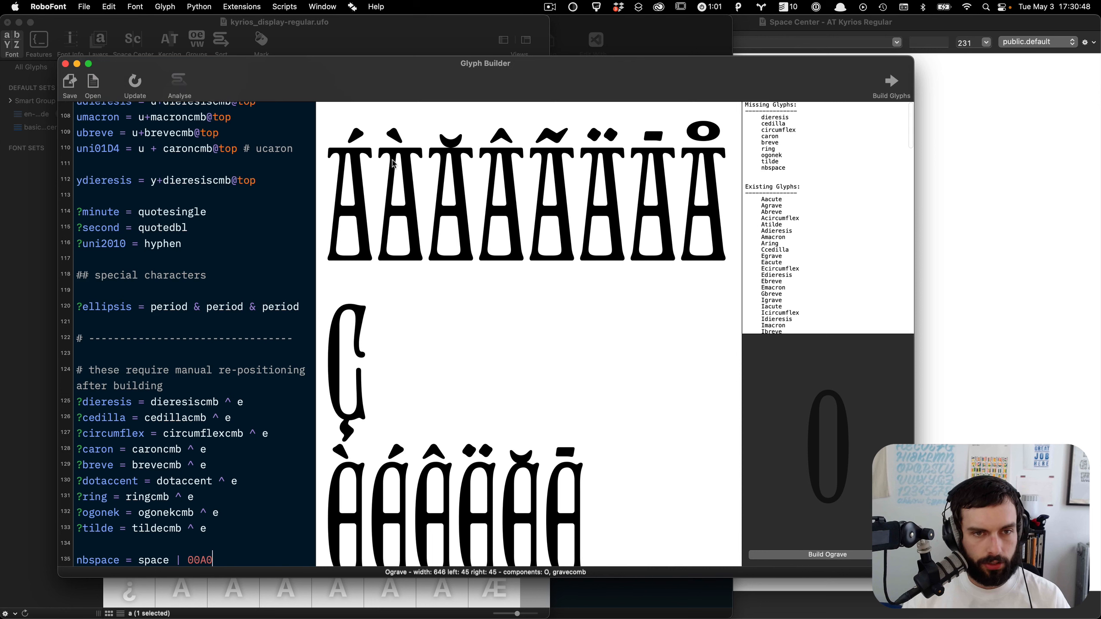
{"action": "scroll", "coordinate": [391, 216], "scroll_direction": "down", "scroll_amount": 3}
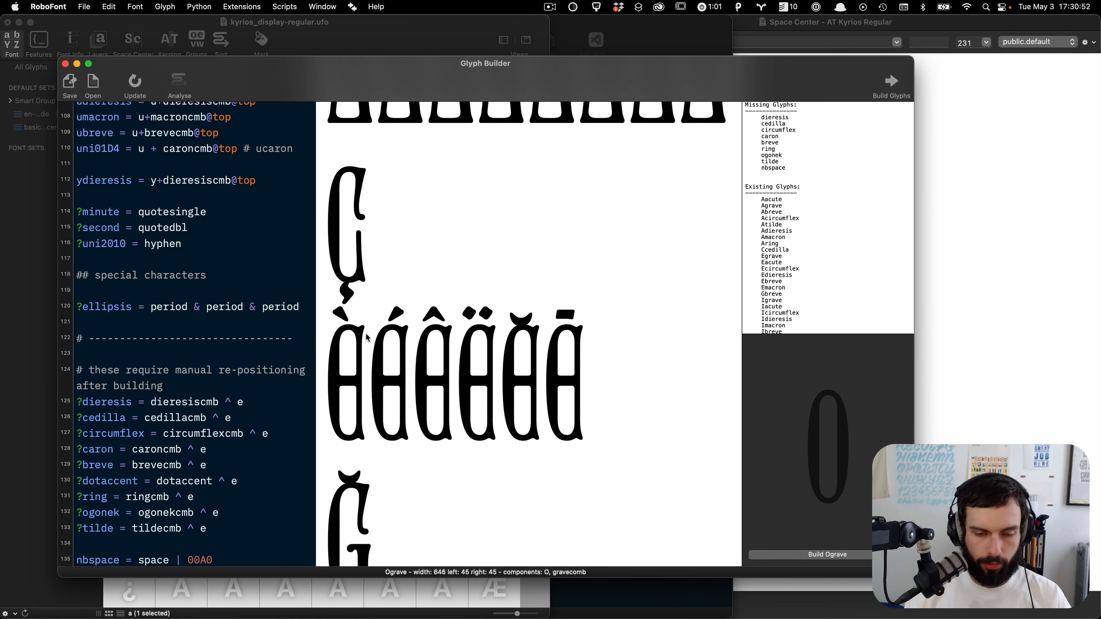
{"action": "scroll", "coordinate": [382, 325], "scroll_direction": "up", "scroll_amount": 3}
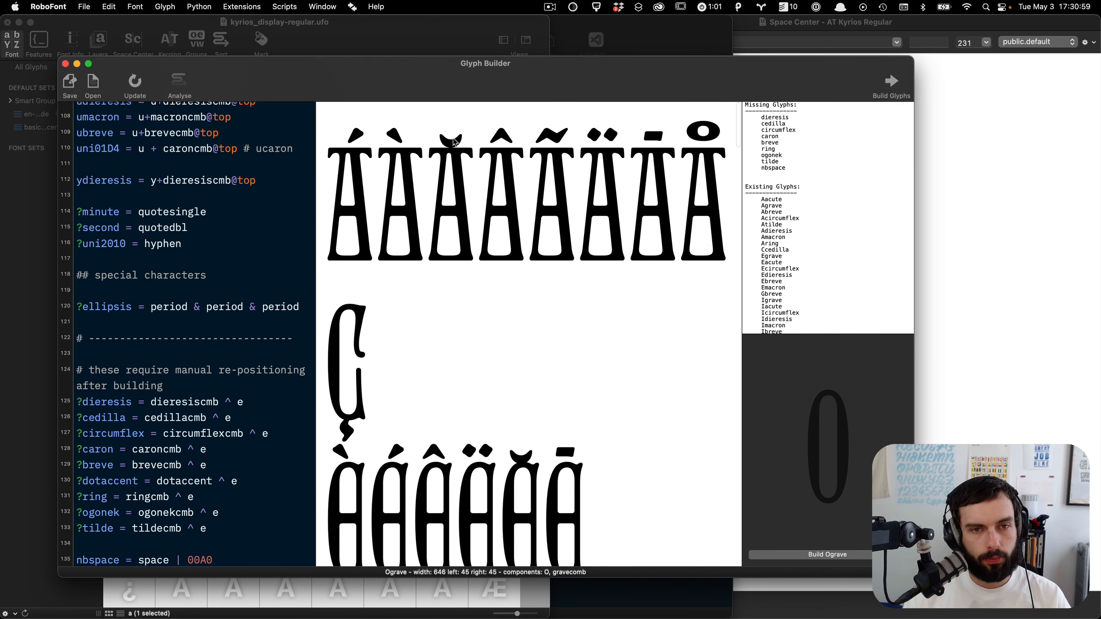
{"action": "left_click", "coordinate": [454, 162]}
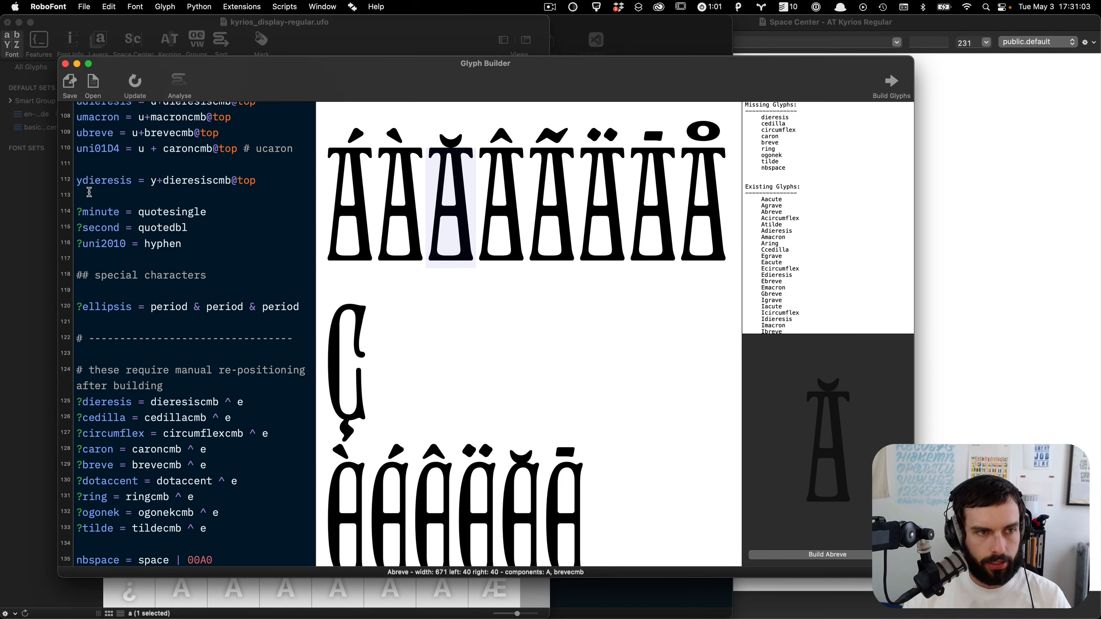
Step: Browse the accented glyphs in the Kyrios font overview
{"action": "key", "text": "ctrl+Up"}
{"action": "left_click", "coordinate": [147, 251]}
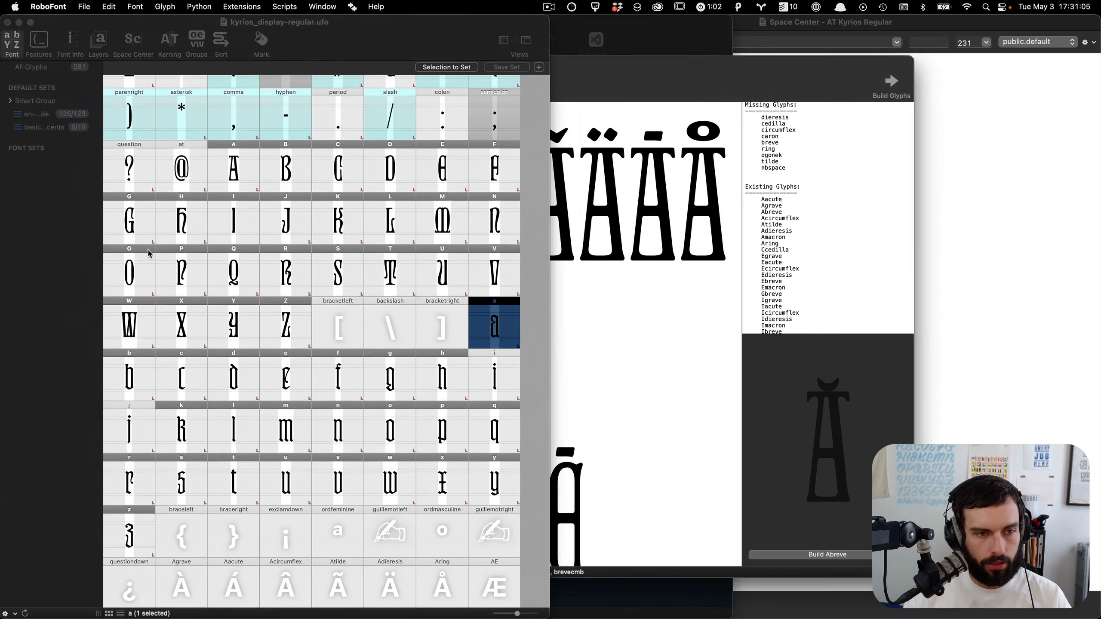
{"action": "scroll", "coordinate": [150, 254], "scroll_direction": "down", "scroll_amount": 10}
{"action": "scroll", "coordinate": [192, 275], "scroll_direction": "down", "scroll_amount": 6}
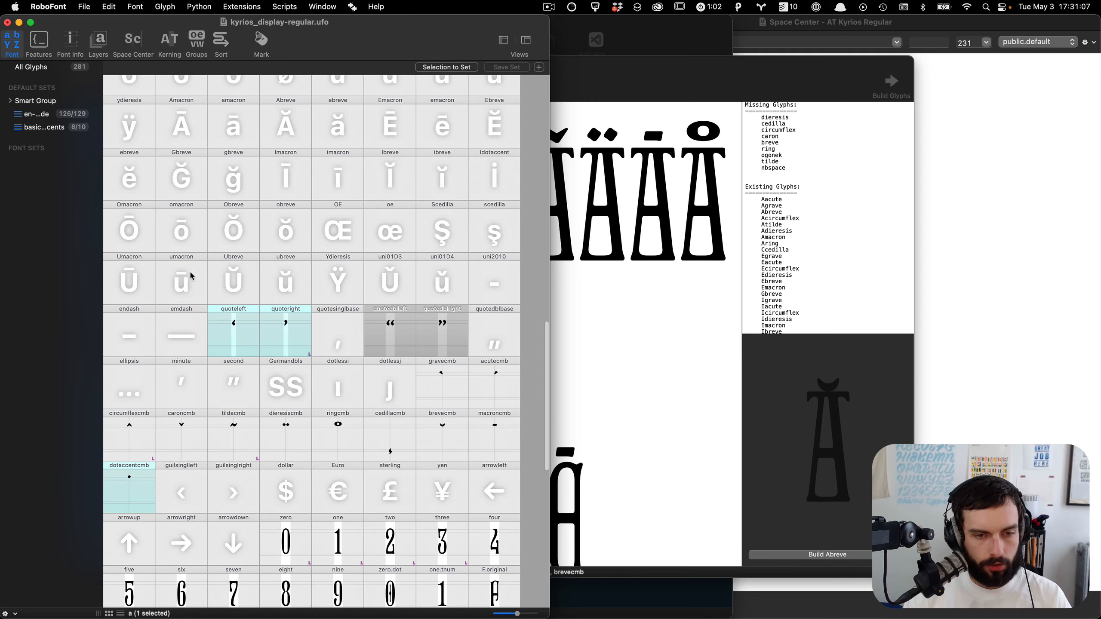
Step: Open the ringcmb glyph and select its anchor on the x-height line
{"action": "scroll", "coordinate": [295, 325], "scroll_direction": "down", "scroll_amount": 2}
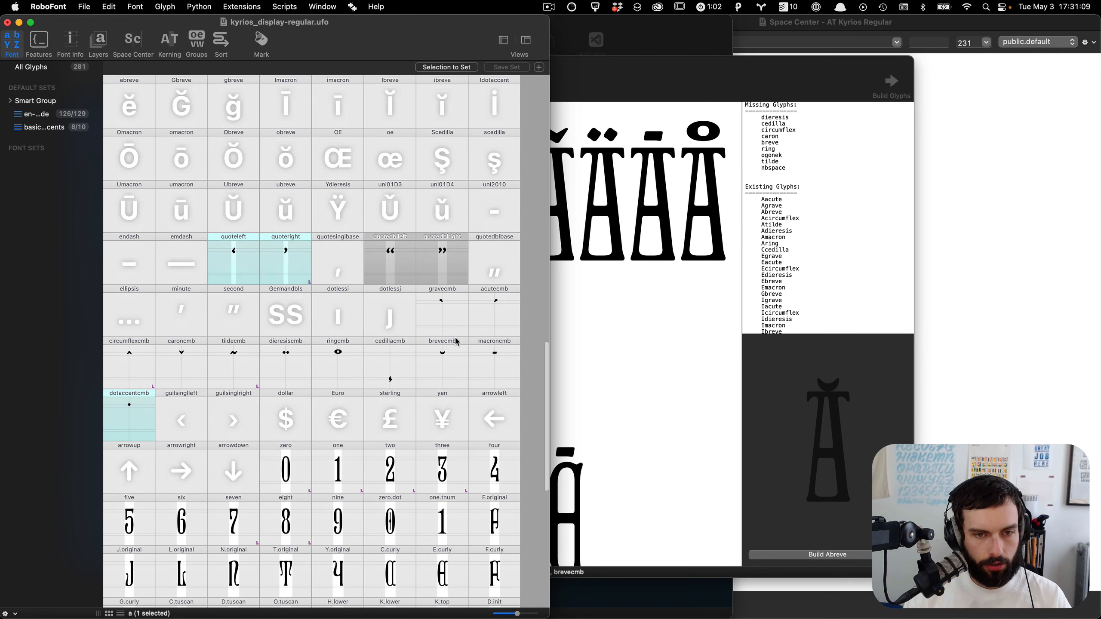
{"action": "left_click", "coordinate": [323, 367]}
{"action": "double_click", "coordinate": [323, 366]}
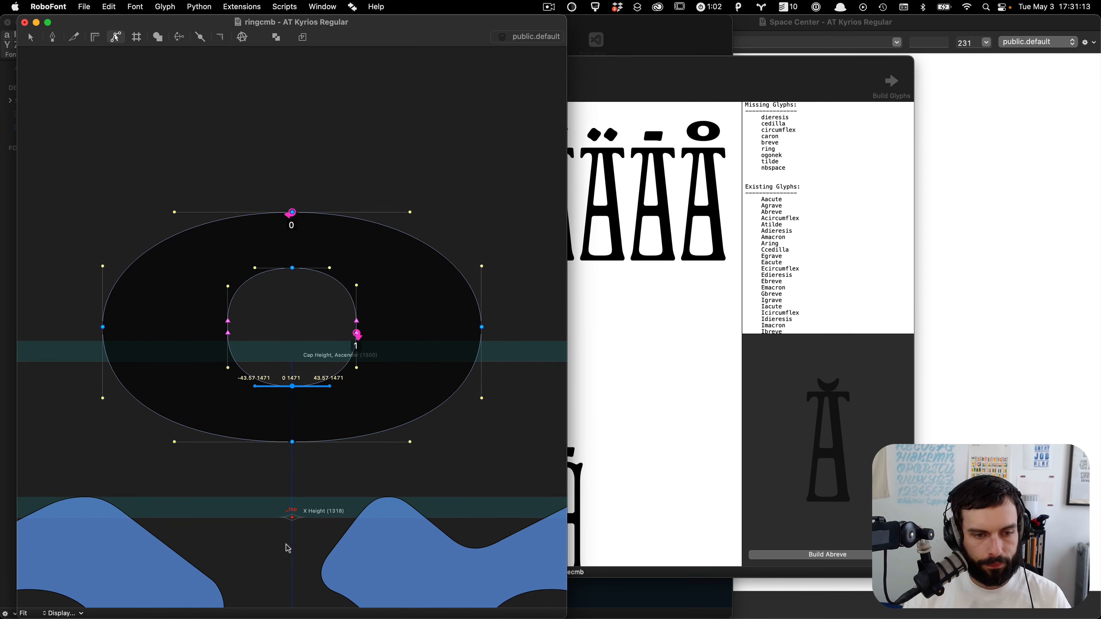
{"action": "left_click", "coordinate": [294, 519]}
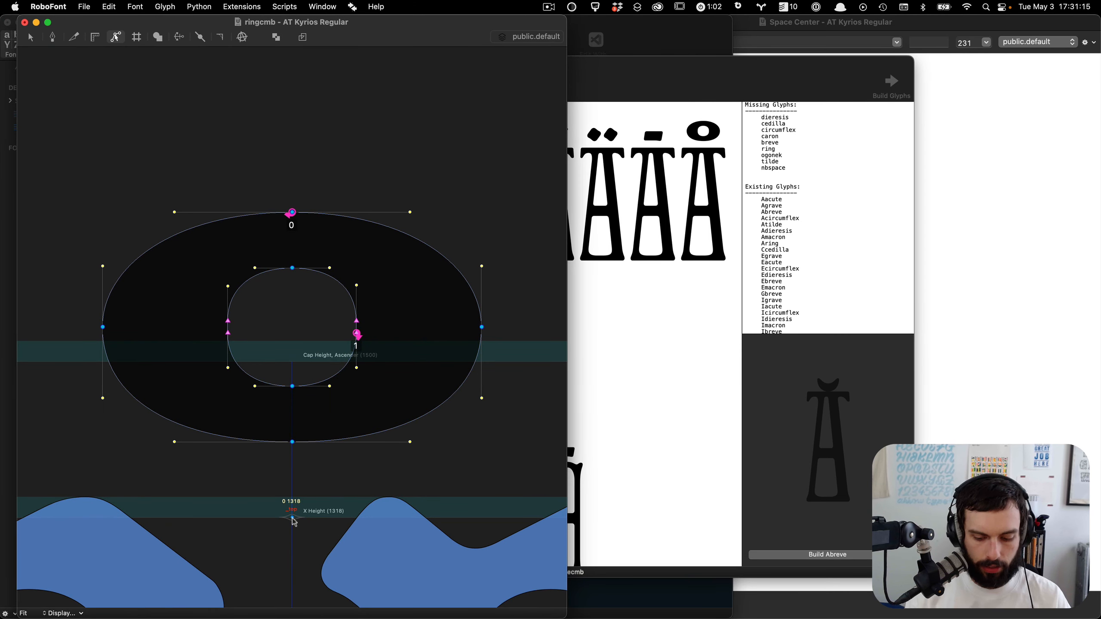
Step: Paste the anchor into brevecmb, save the glyph and close its window
{"action": "key", "text": "super+shift+9"}
{"action": "key", "text": "super+shift+9"}
{"action": "key", "text": "super+shift+9"}
{"action": "key", "text": "super+shift+0"}
{"action": "key", "text": "super+v"}
{"action": "key", "text": "super+s"}
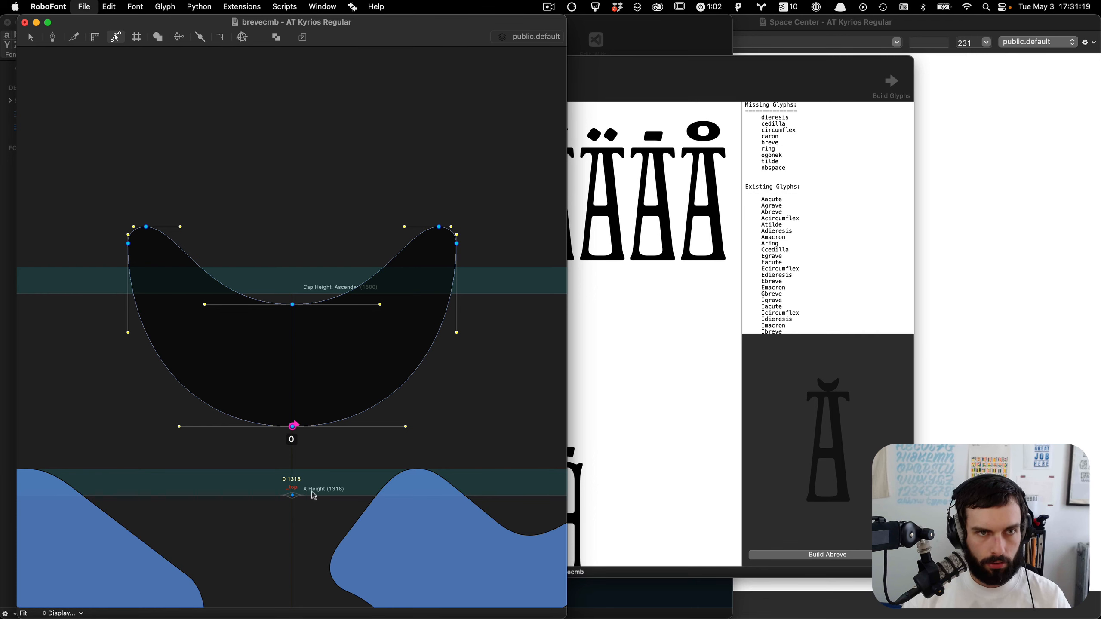
{"action": "key", "text": "super+w"}
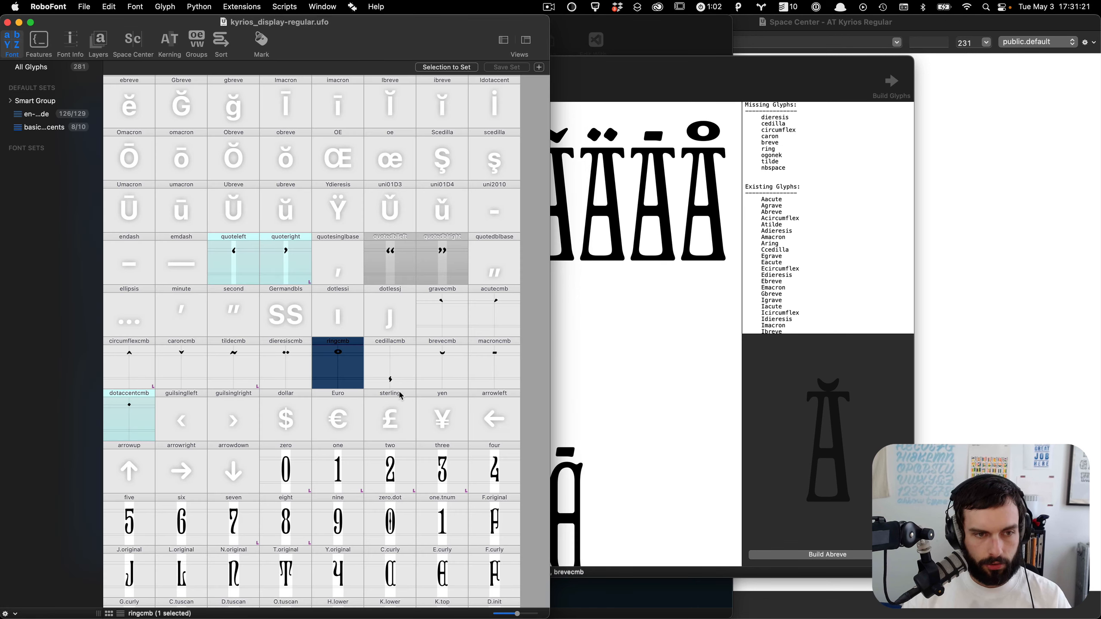
Step: Review the accented glyphs in the Glyph Builder preview
{"action": "scroll", "coordinate": [400, 395], "scroll_direction": "up", "scroll_amount": 15}
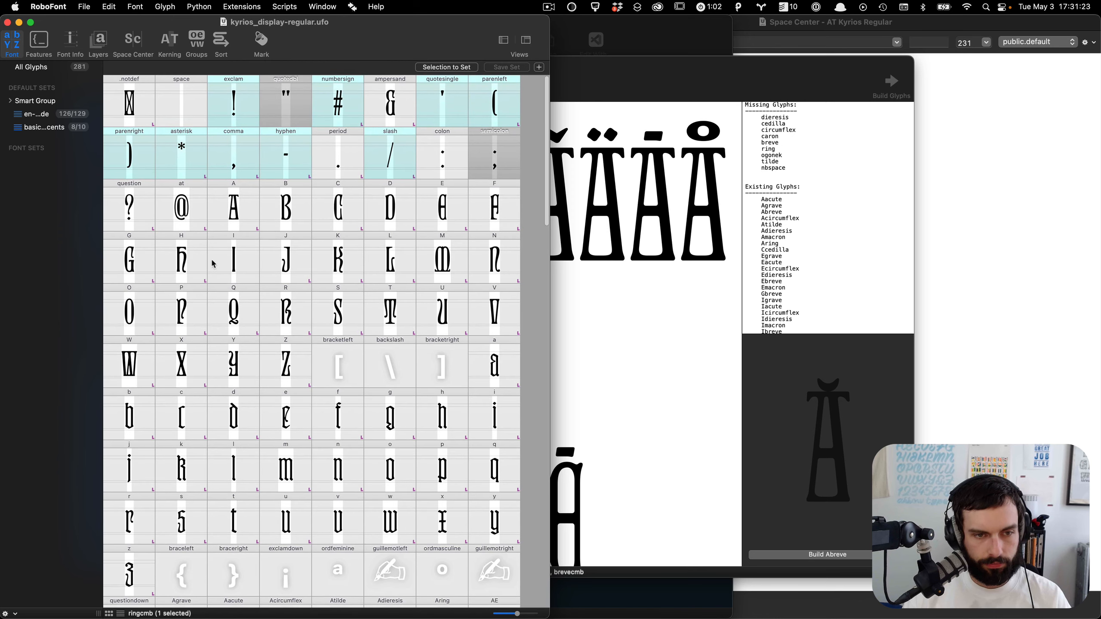
{"action": "scroll", "coordinate": [311, 338], "scroll_direction": "down", "scroll_amount": 10}
{"action": "left_click", "coordinate": [642, 385]}
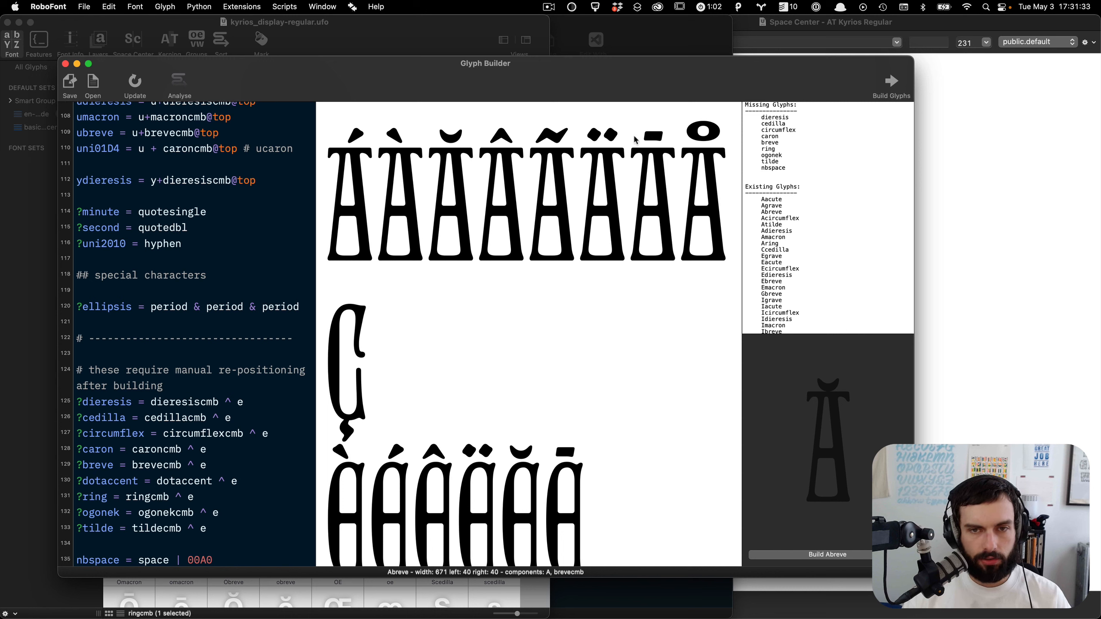
{"action": "scroll", "coordinate": [713, 139], "scroll_direction": "down", "scroll_amount": 15}
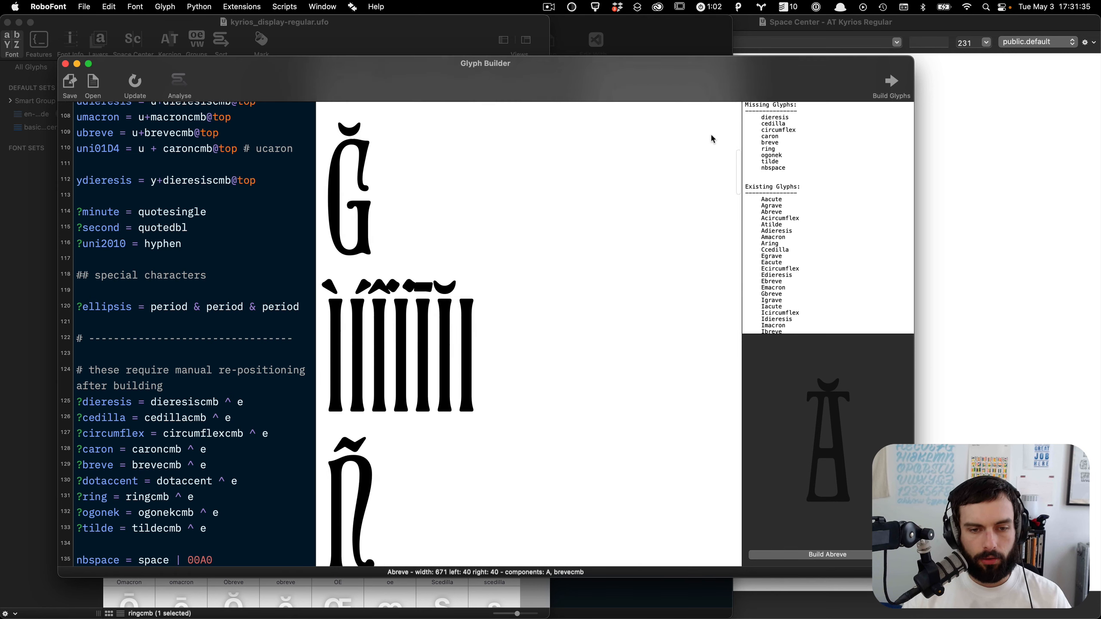
{"action": "scroll", "coordinate": [713, 139], "scroll_direction": "down", "scroll_amount": 8}
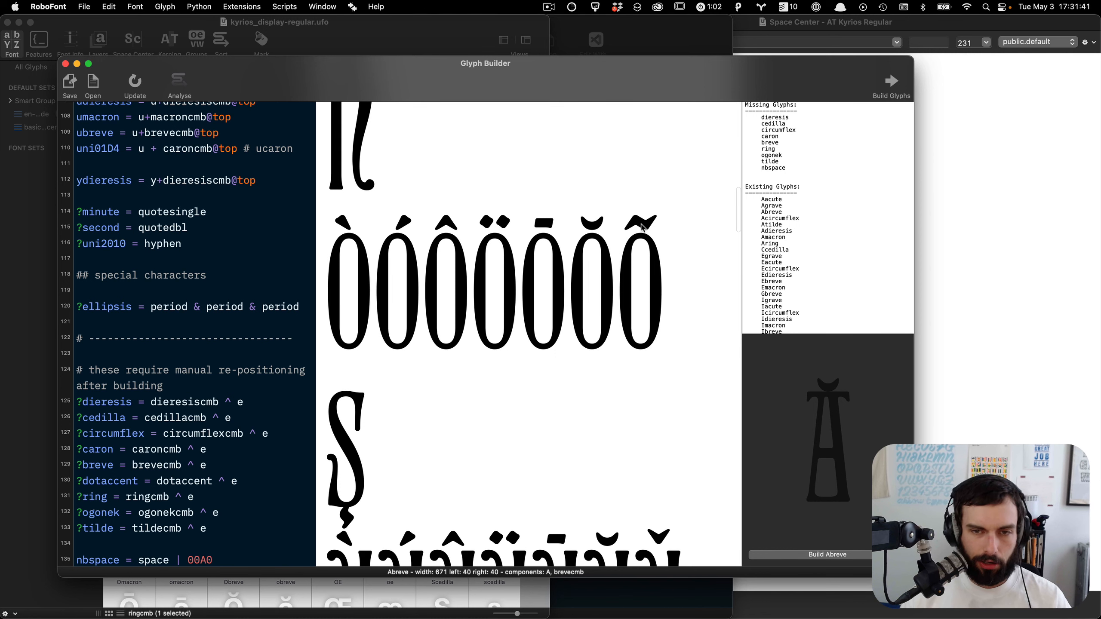
{"action": "scroll", "coordinate": [643, 228], "scroll_direction": "down", "scroll_amount": 5}
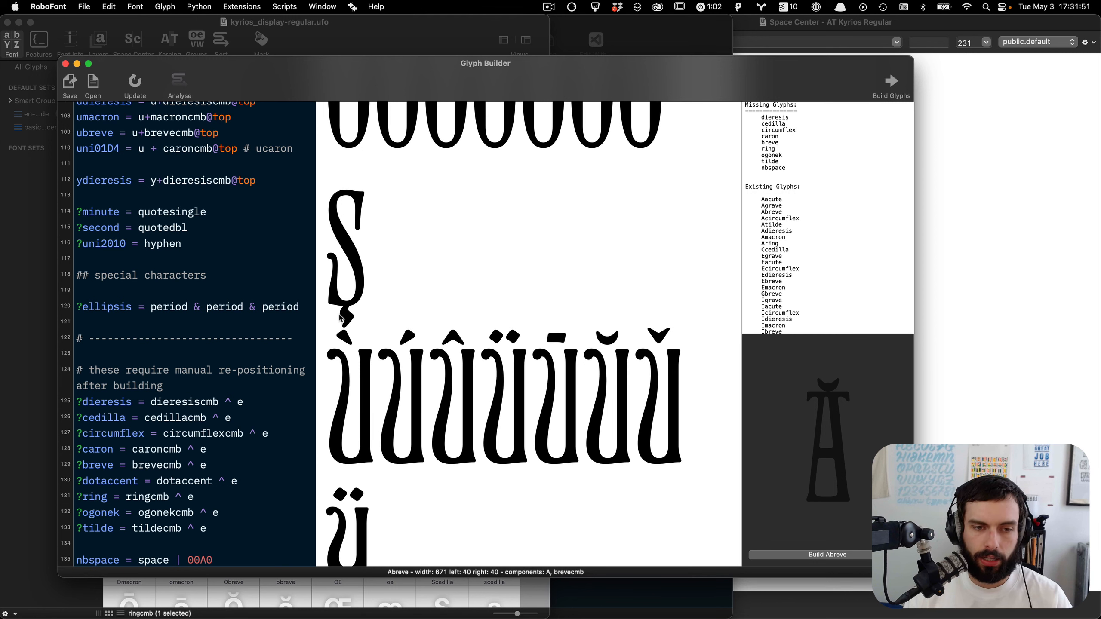
{"action": "scroll", "coordinate": [340, 319], "scroll_direction": "down", "scroll_amount": 10}
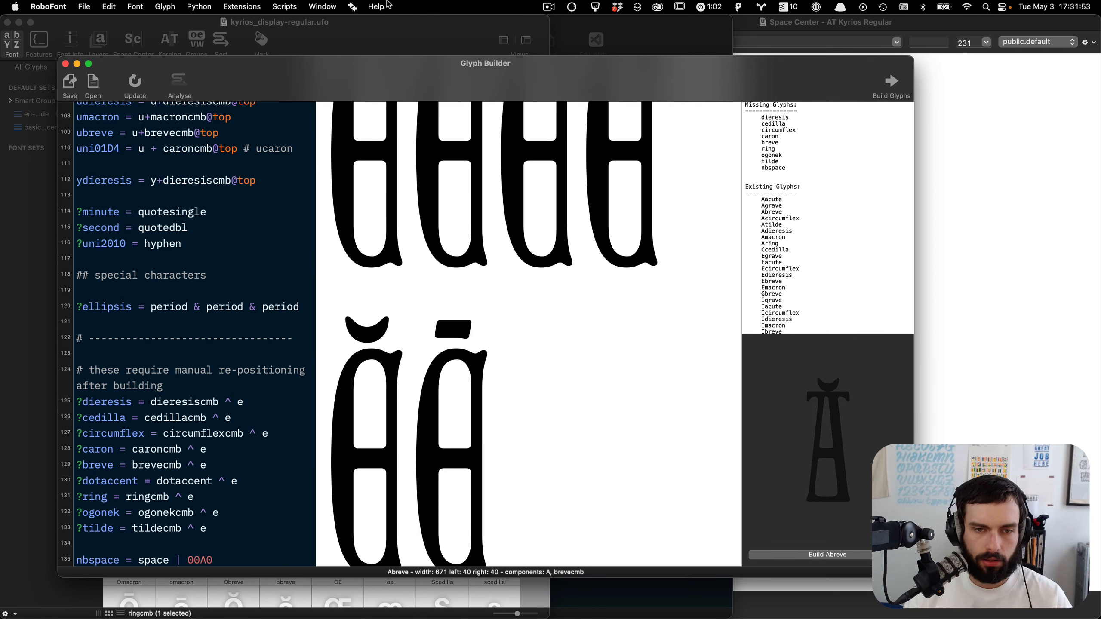
{"action": "scroll", "coordinate": [605, 423], "scroll_direction": "up", "scroll_amount": 15}
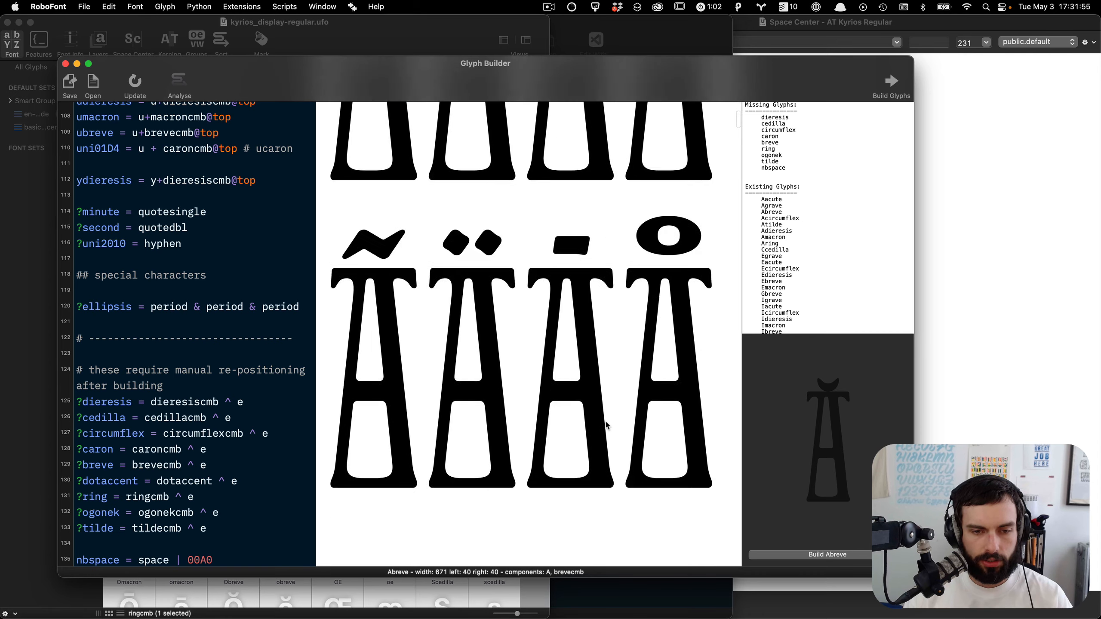
{"action": "scroll", "coordinate": [606, 424], "scroll_direction": "down", "scroll_amount": 5}
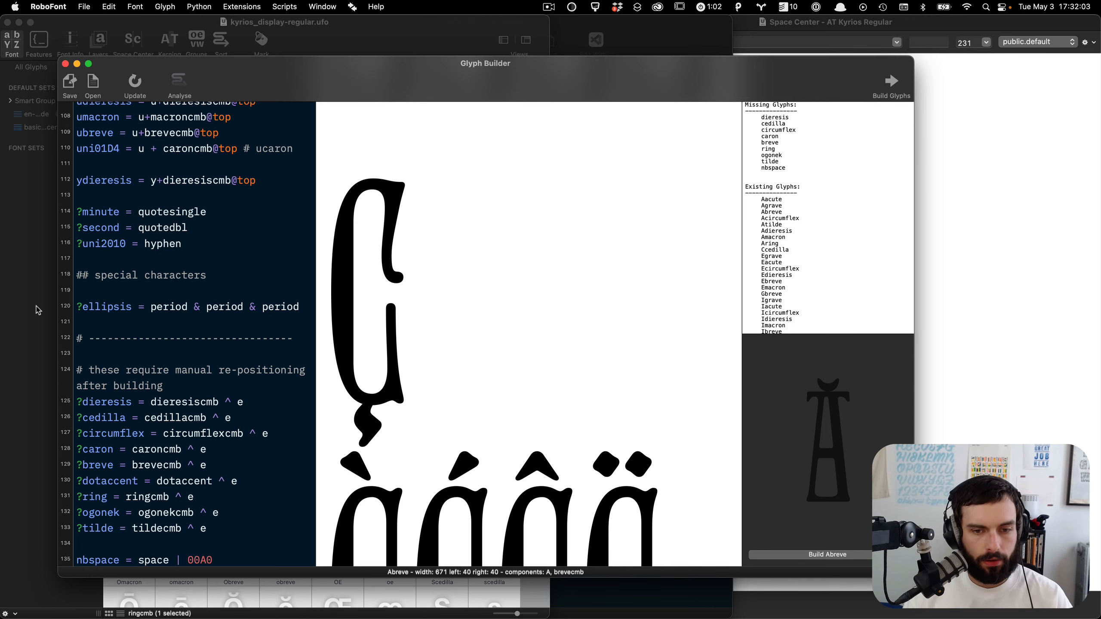
Step: Switch to the code editor and commit the font changes with the message 'adding basic anchors to font'
{"action": "key", "text": "super+Tab"}
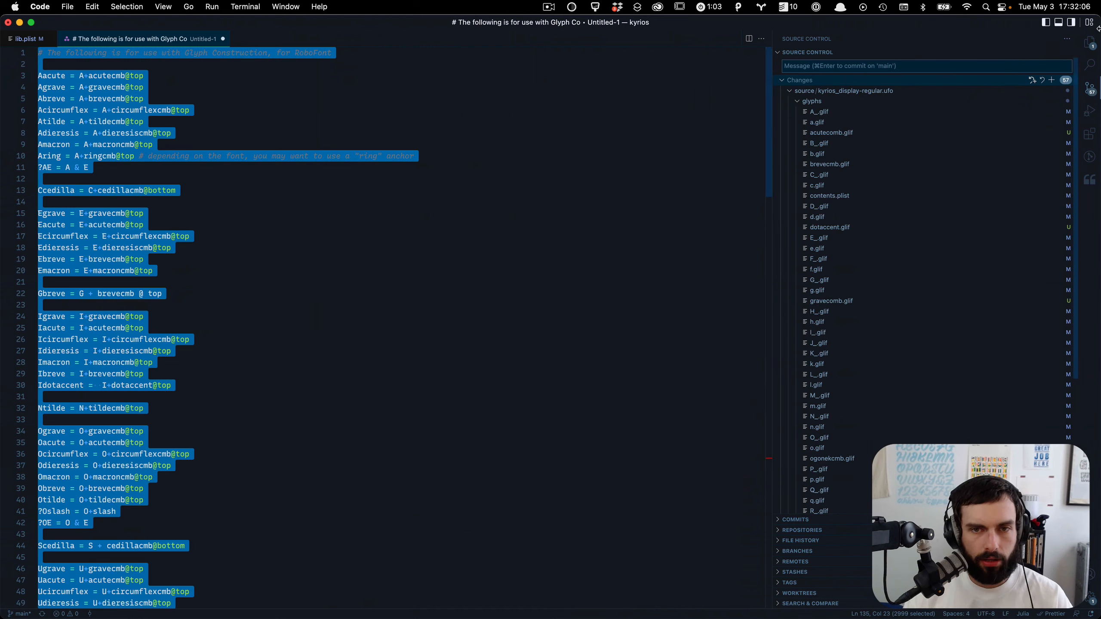
{"action": "left_click", "coordinate": [932, 66]}
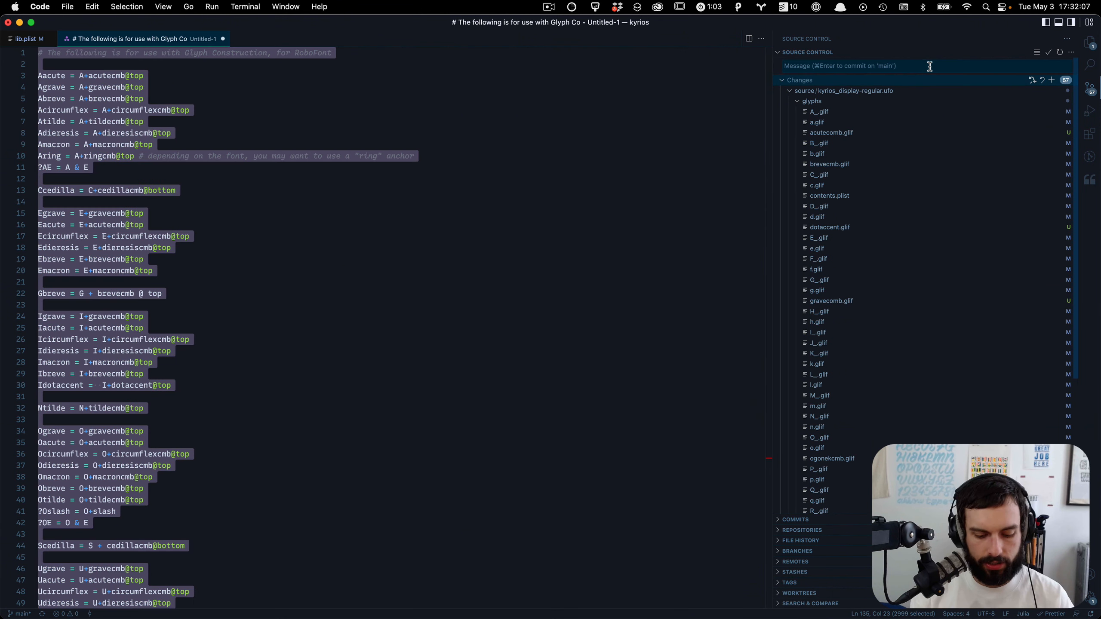
{"action": "type", "text": "adding basic an"}
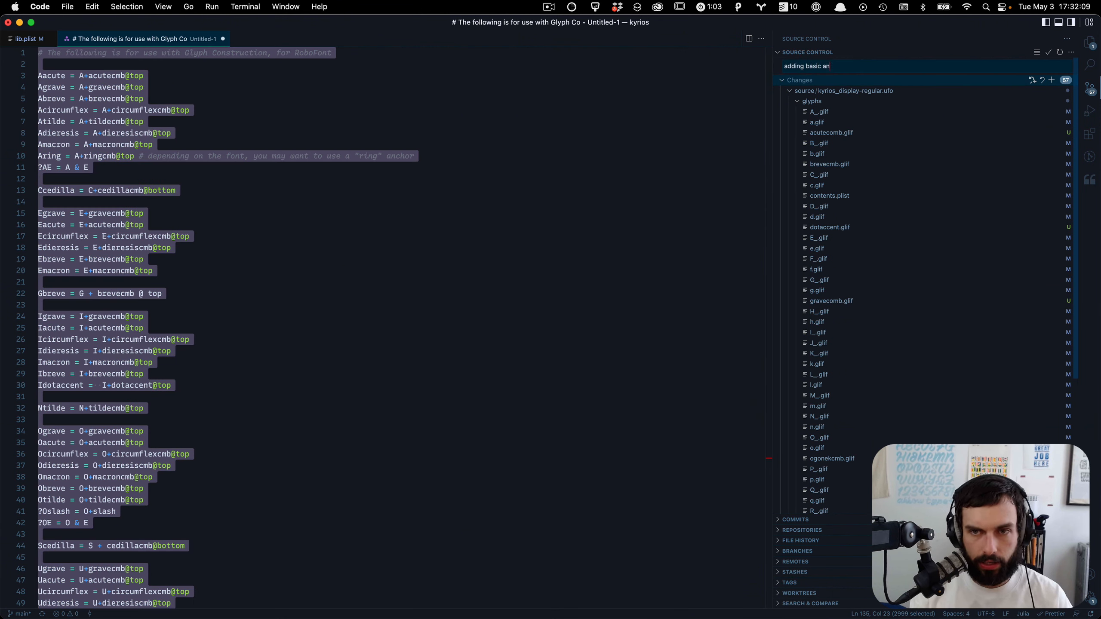
{"action": "type", "text": "chors to font"}
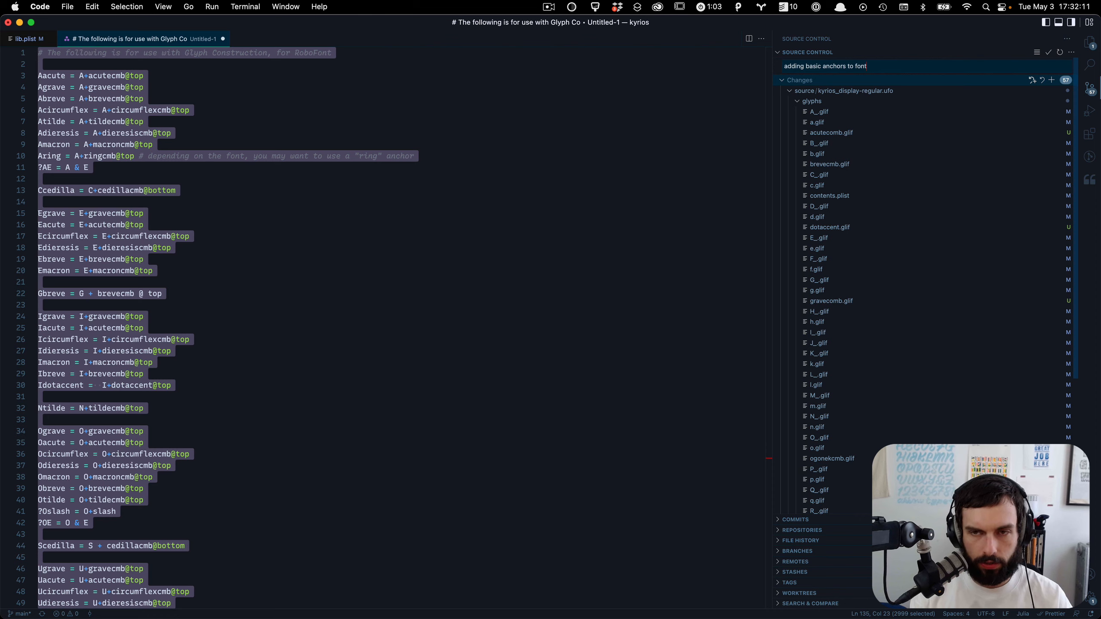
{"action": "key", "text": "super+Return"}
Step: Open the cedillacmb glyph from the font overview
{"action": "key", "text": "super+Tab"}
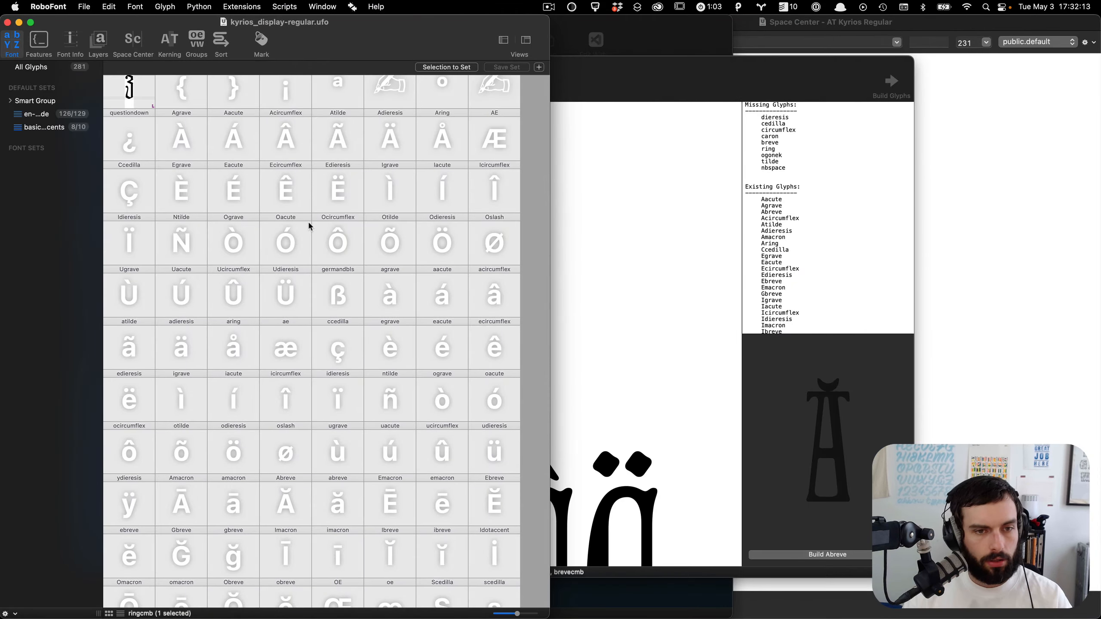
{"action": "scroll", "coordinate": [310, 225], "scroll_direction": "up", "scroll_amount": 10}
{"action": "scroll", "coordinate": [309, 226], "scroll_direction": "down", "scroll_amount": 8}
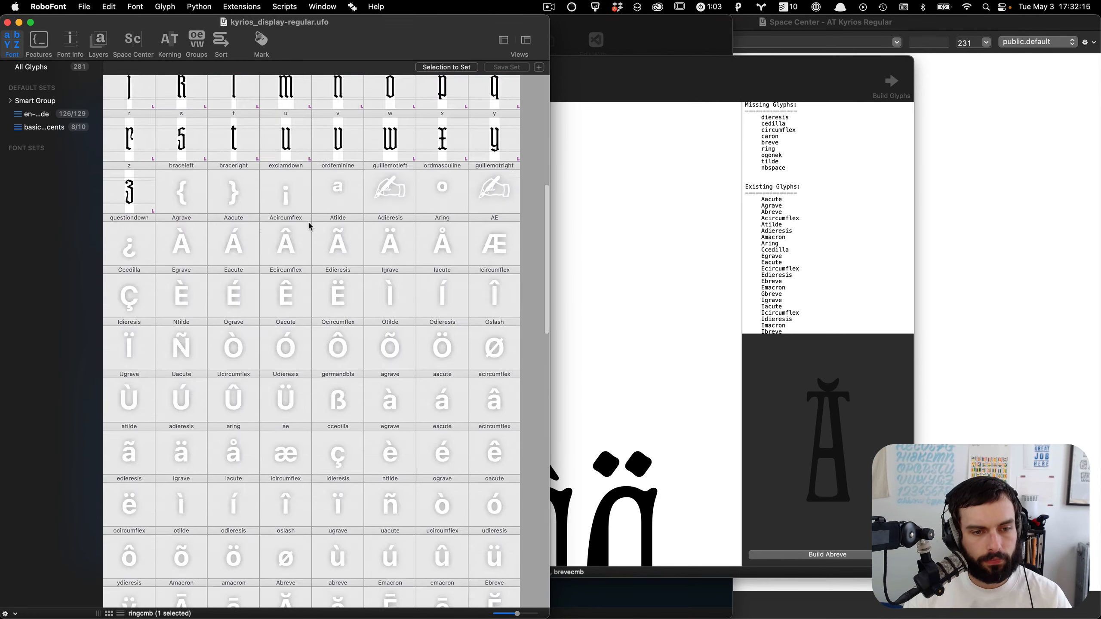
{"action": "scroll", "coordinate": [309, 226], "scroll_direction": "down", "scroll_amount": 15}
{"action": "scroll", "coordinate": [349, 299], "scroll_direction": "up", "scroll_amount": 8}
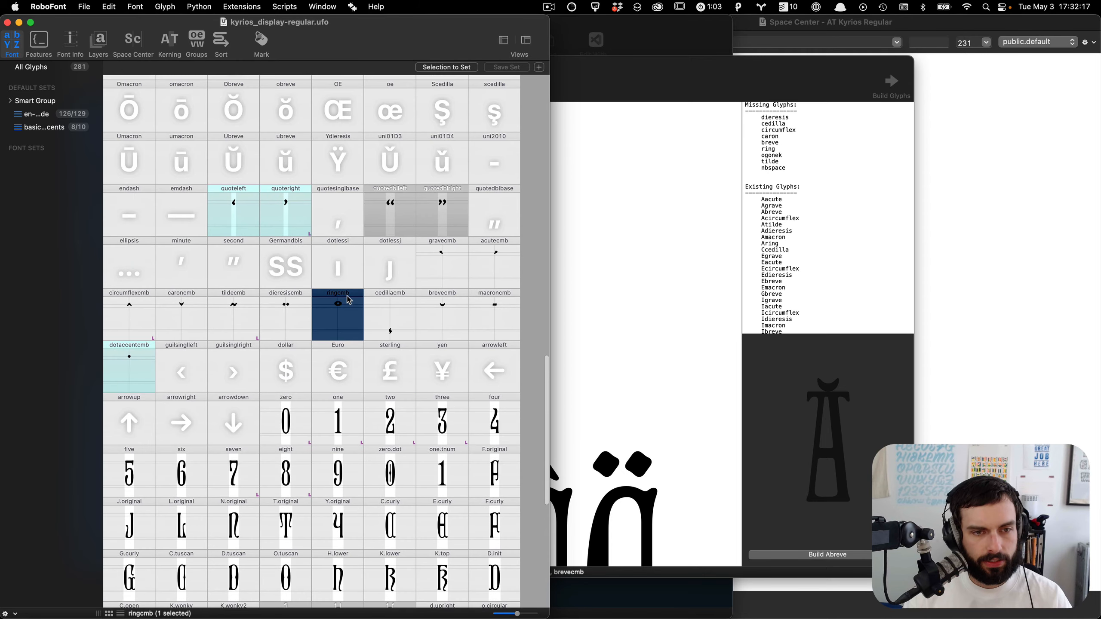
{"action": "double_click", "coordinate": [382, 310]}
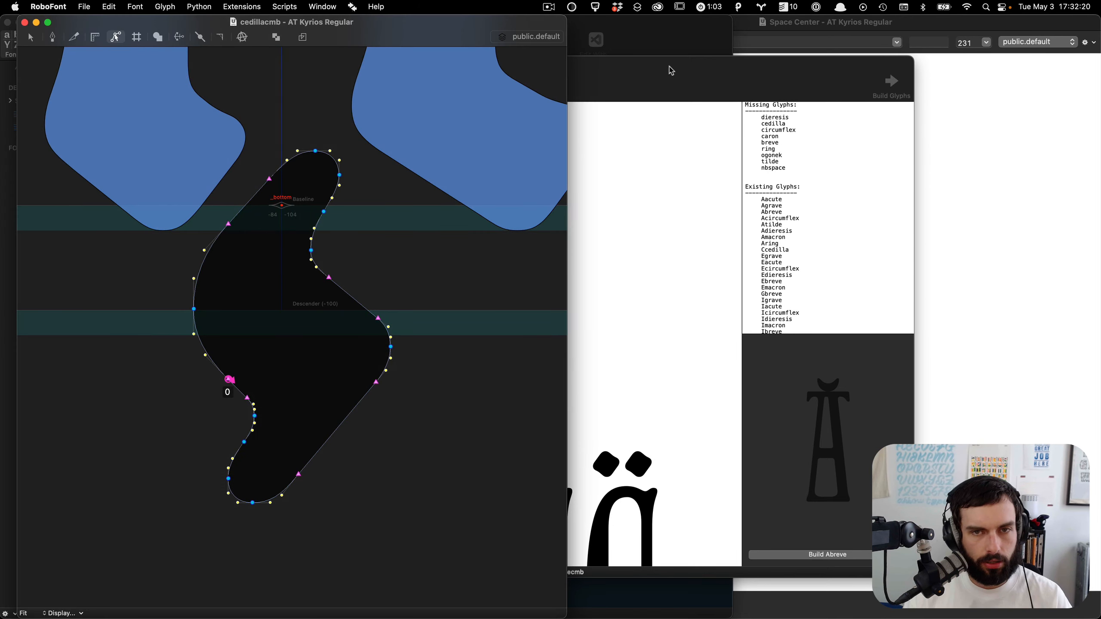
Step: Close the Glyph Builder window and return to the recipes file in the code editor
{"action": "left_click", "coordinate": [672, 69]}
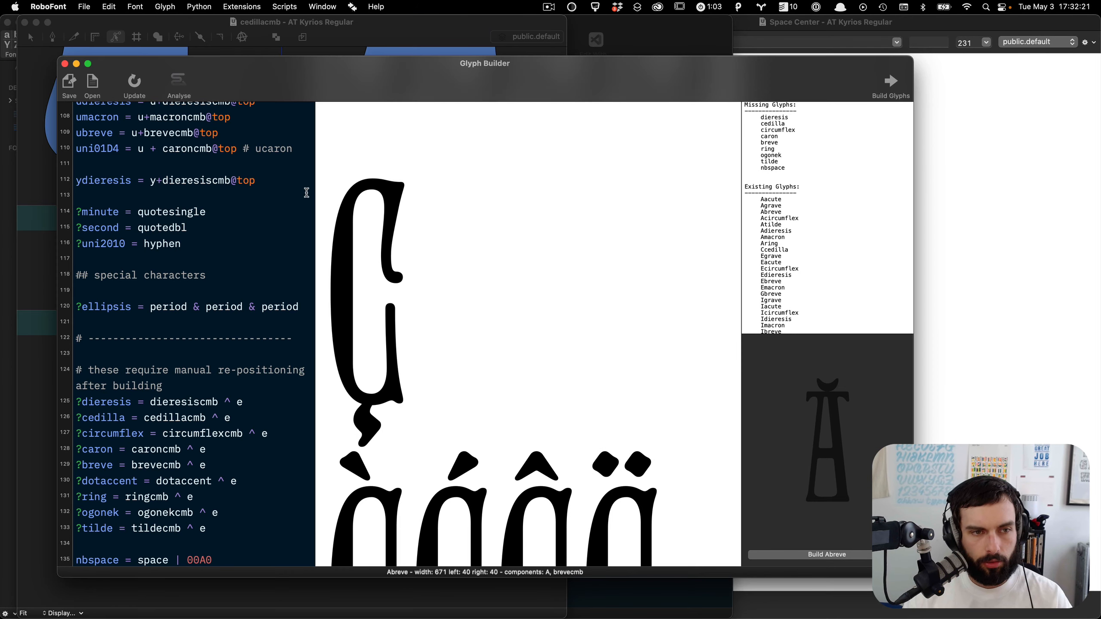
{"action": "key", "text": "cmd+a"}
{"action": "key", "text": "cmd+w"}
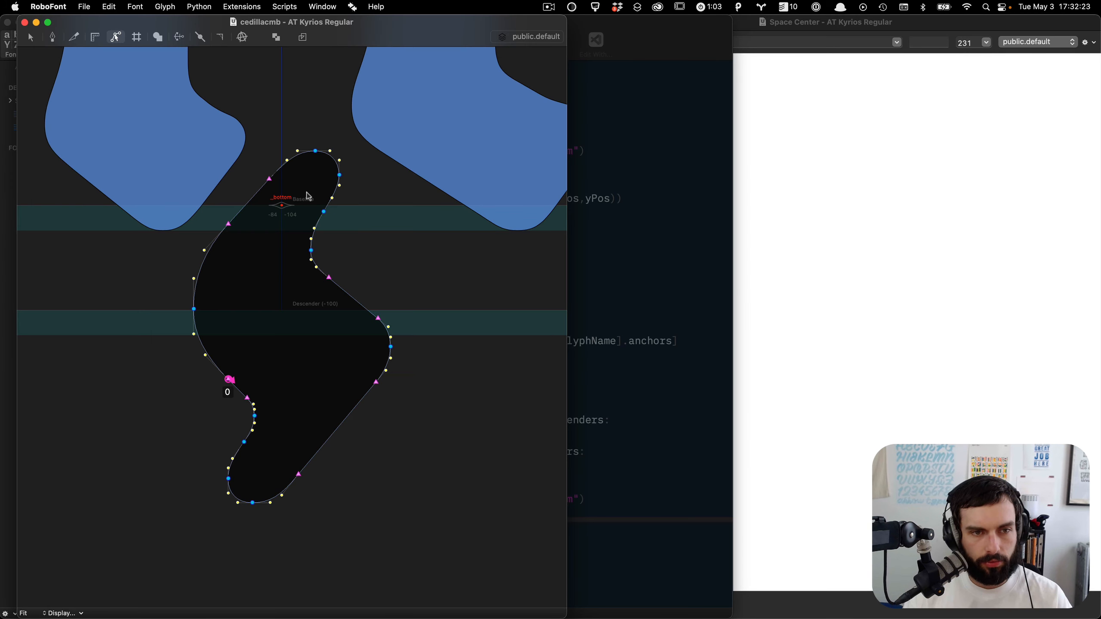
{"action": "key", "text": "super+Tab"}
{"action": "key", "text": "super+Tab"}
{"action": "key", "text": "super+shift+Tab"}
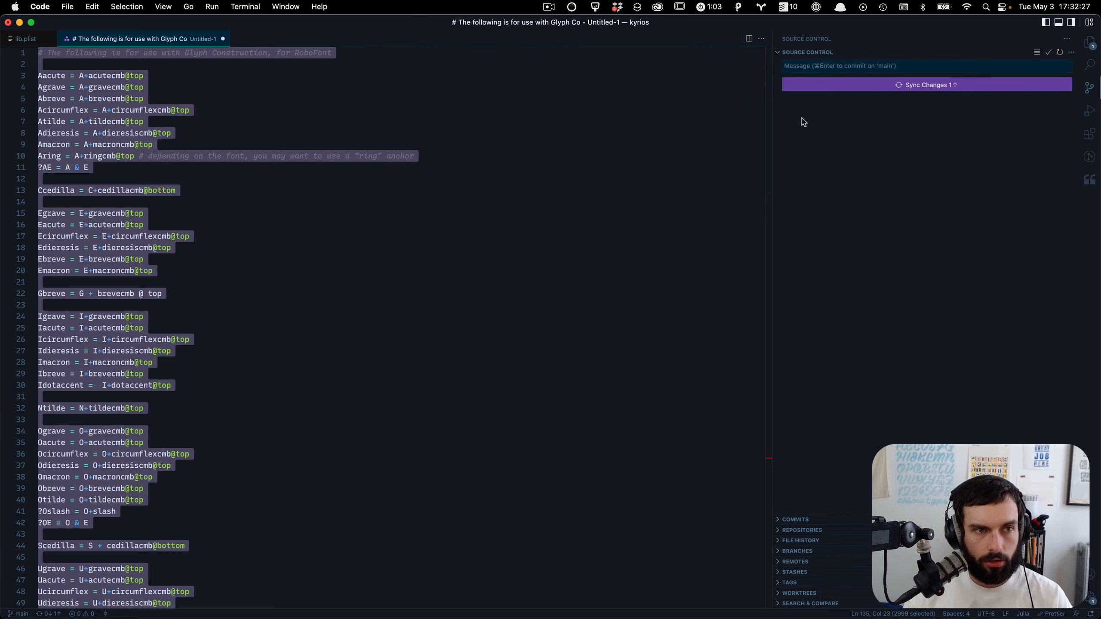
{"action": "left_click", "coordinate": [351, 99]}
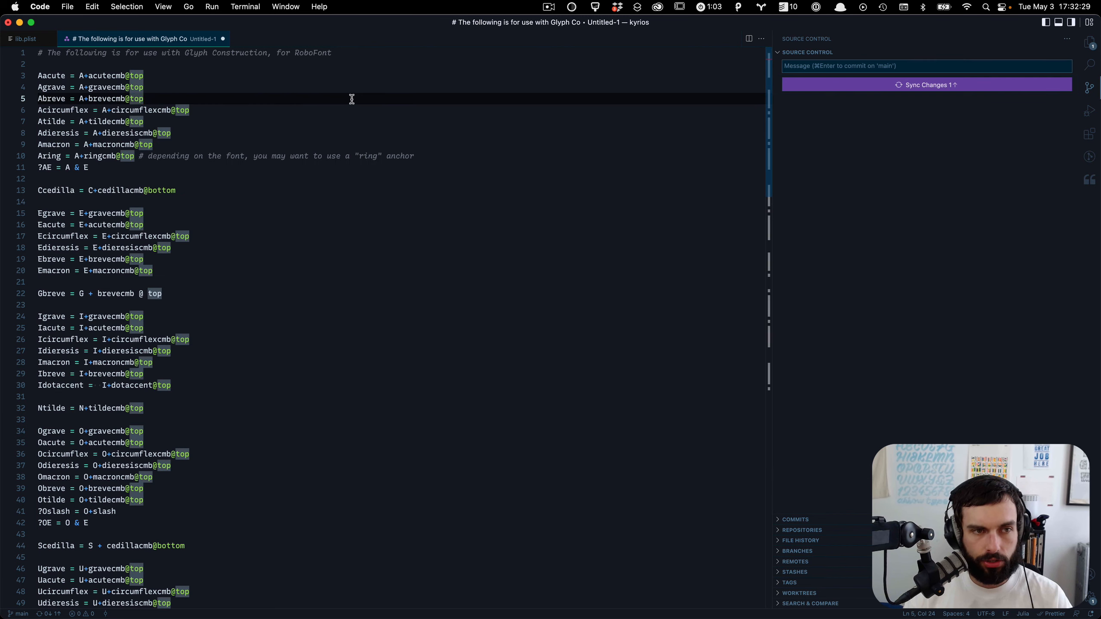
Step: Start saving the recipes file and create a new folder named recipes inside robofont-scripts
{"action": "key", "text": "super+s"}
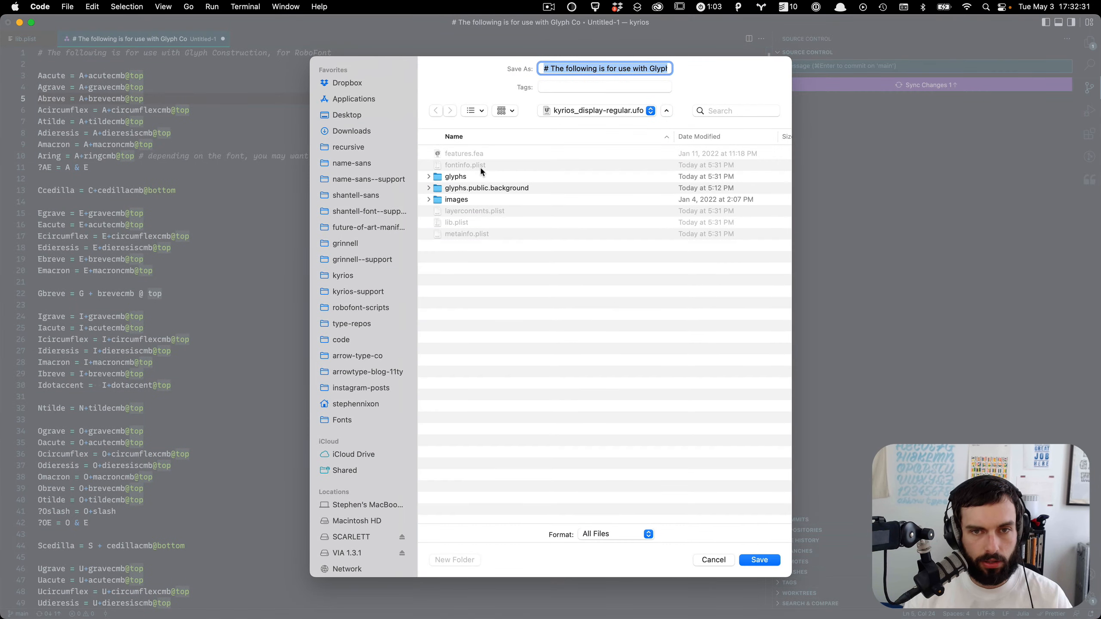
{"action": "key", "text": "super+Up"}
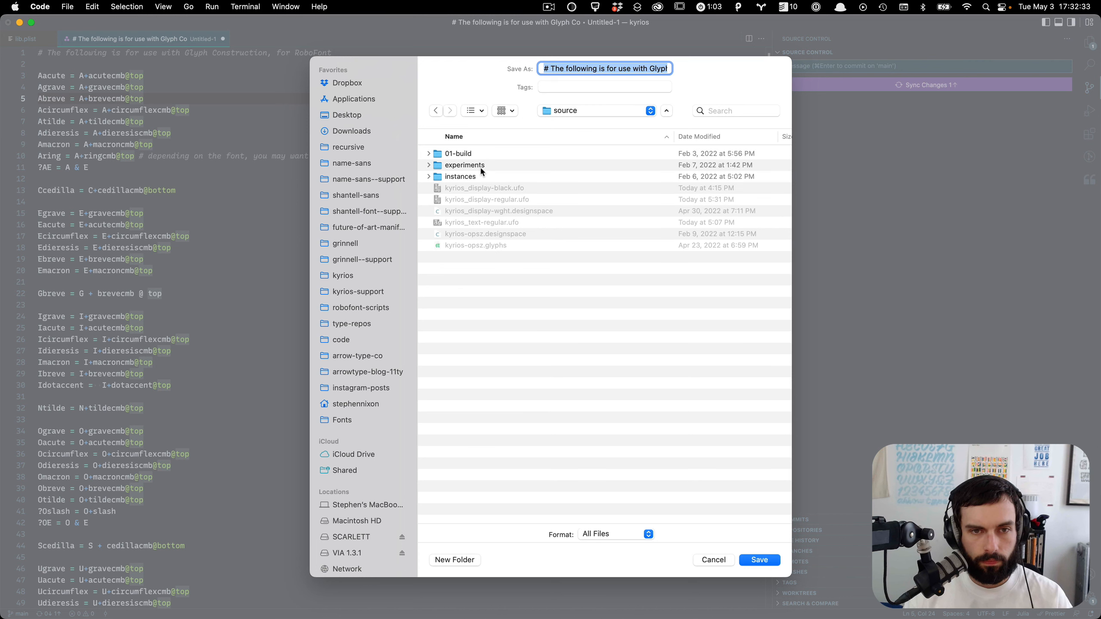
{"action": "key", "text": "super+Up"}
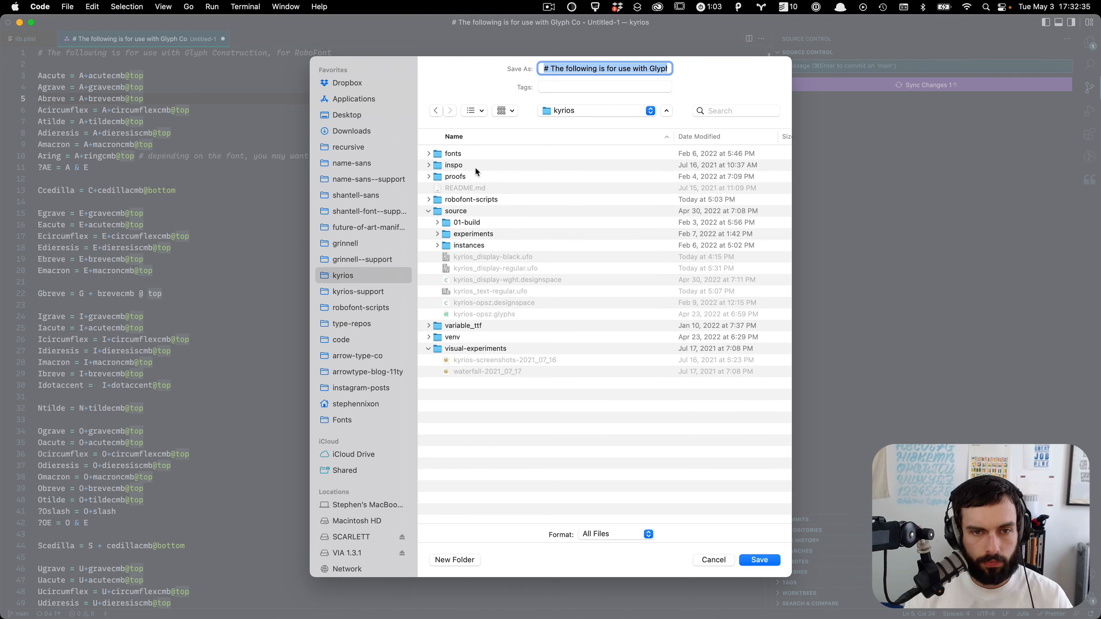
{"action": "double_click", "coordinate": [460, 214]}
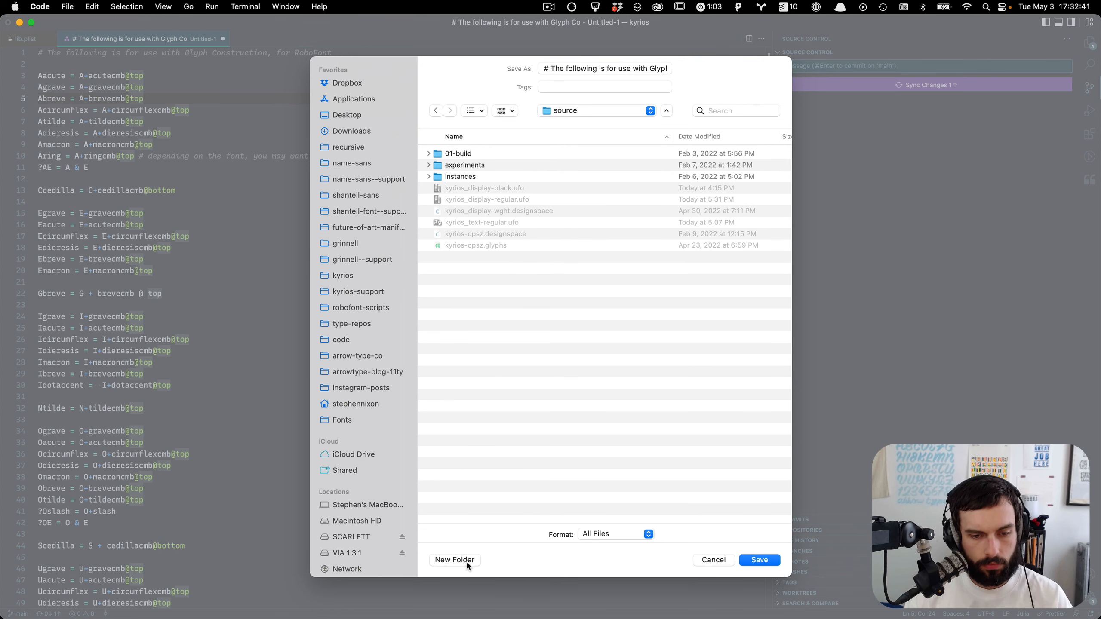
{"action": "left_click", "coordinate": [454, 559]}
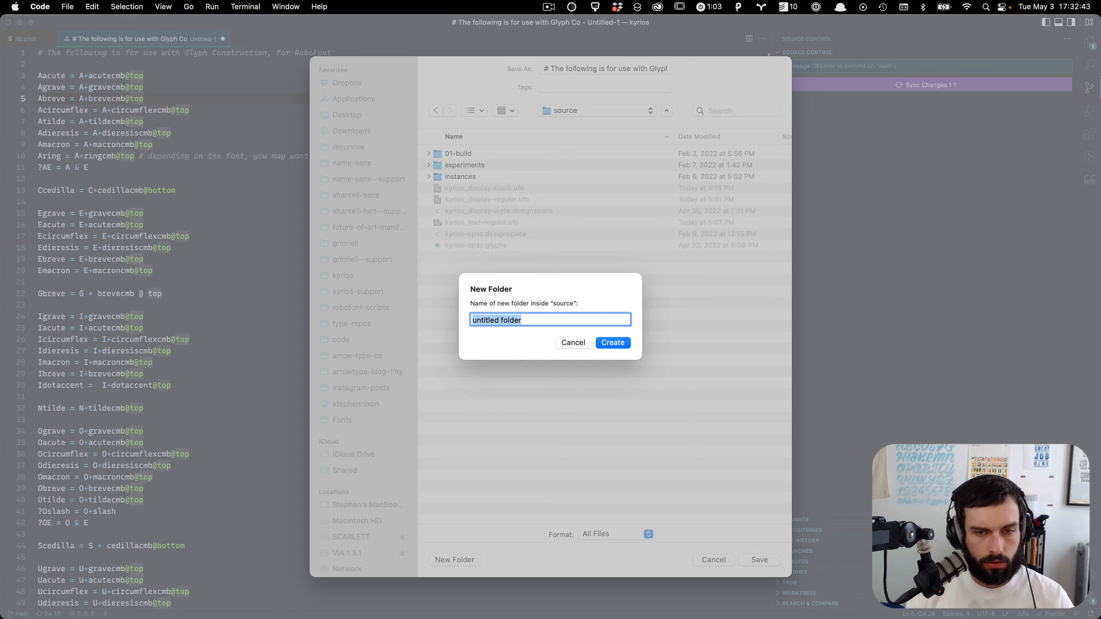
{"action": "key", "text": "Escape"}
{"action": "left_click", "coordinate": [343, 275]}
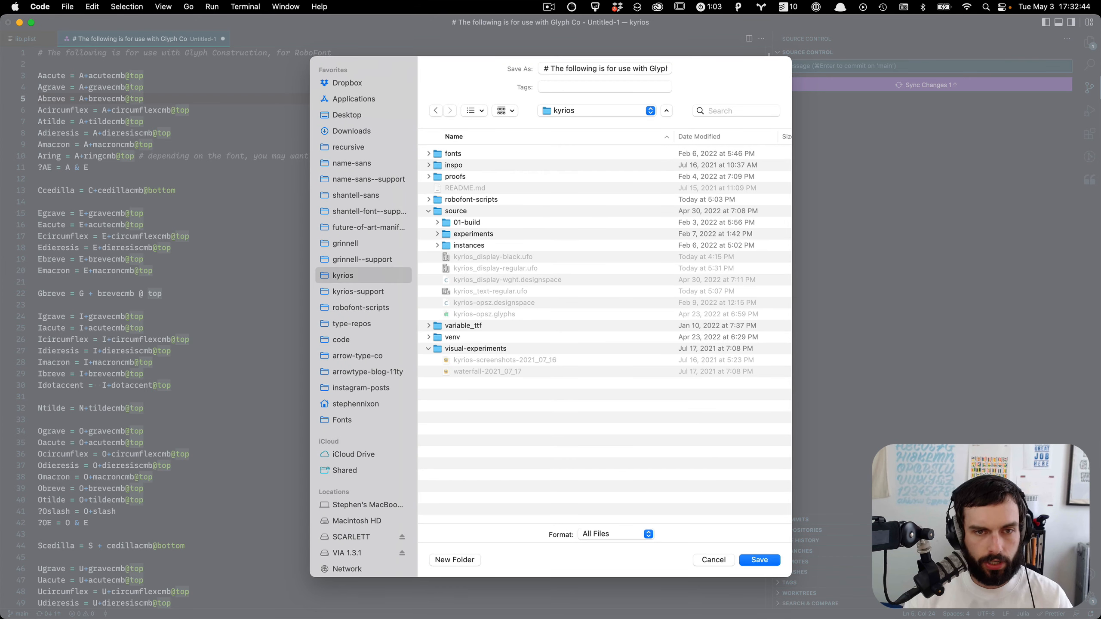
{"action": "double_click", "coordinate": [477, 199]}
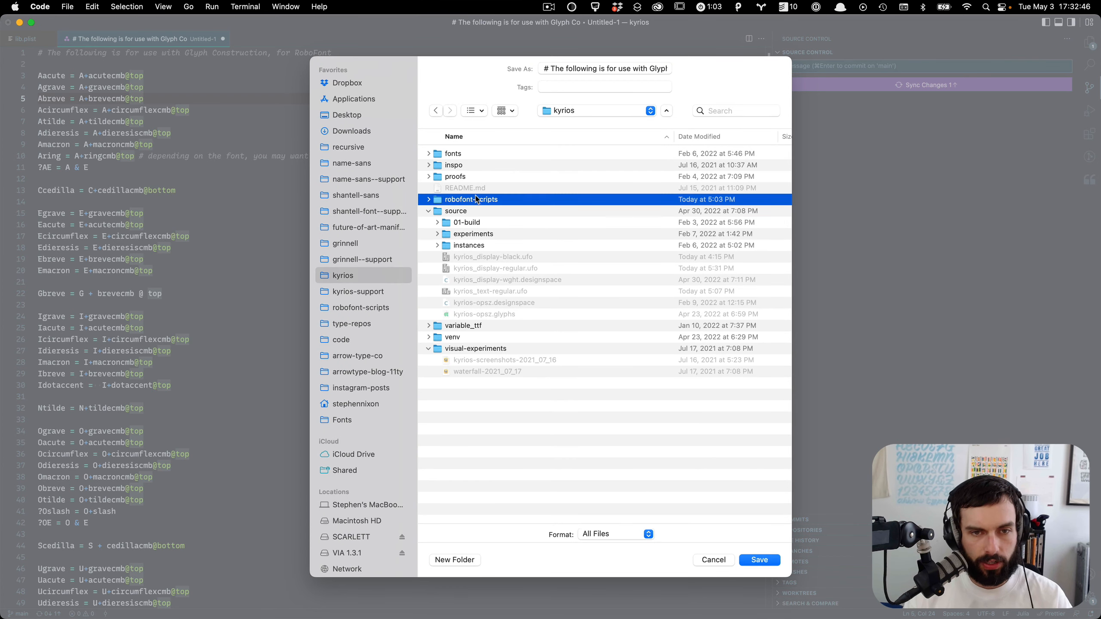
{"action": "left_click", "coordinate": [454, 560]}
{"action": "type", "text": "recipes"}
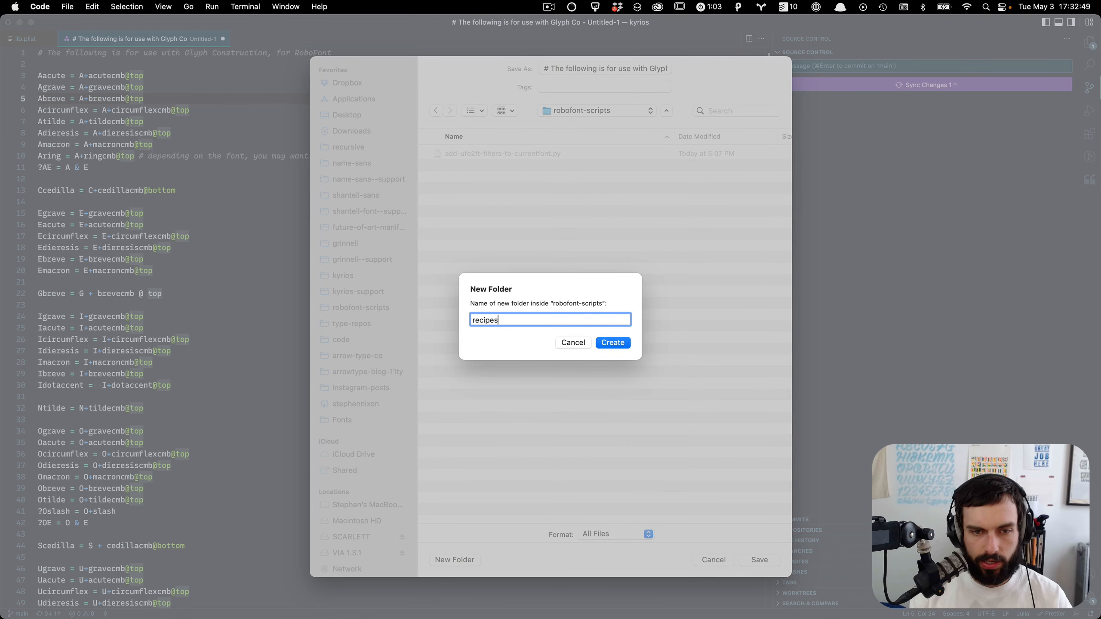
{"action": "key", "text": "Return"}
Step: Save the recipes file as basic-latin.txt
{"action": "triple_click", "coordinate": [597, 64]}
{"action": "type", "text": "bas"}
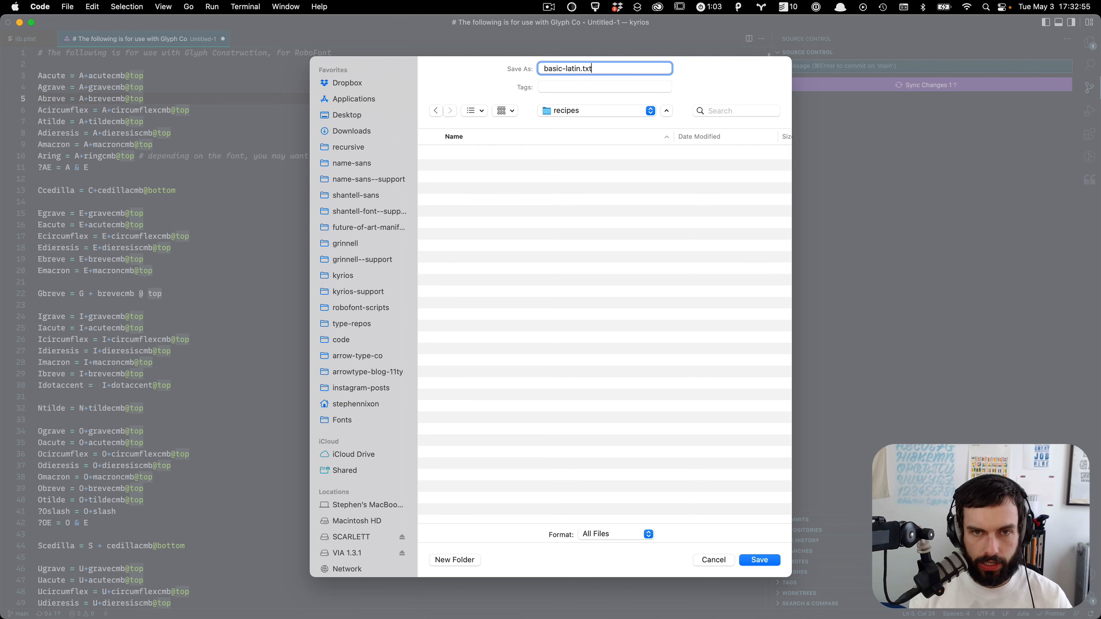
{"action": "type", "text": "ic-latin.txt"}
{"action": "key", "text": "Return"}
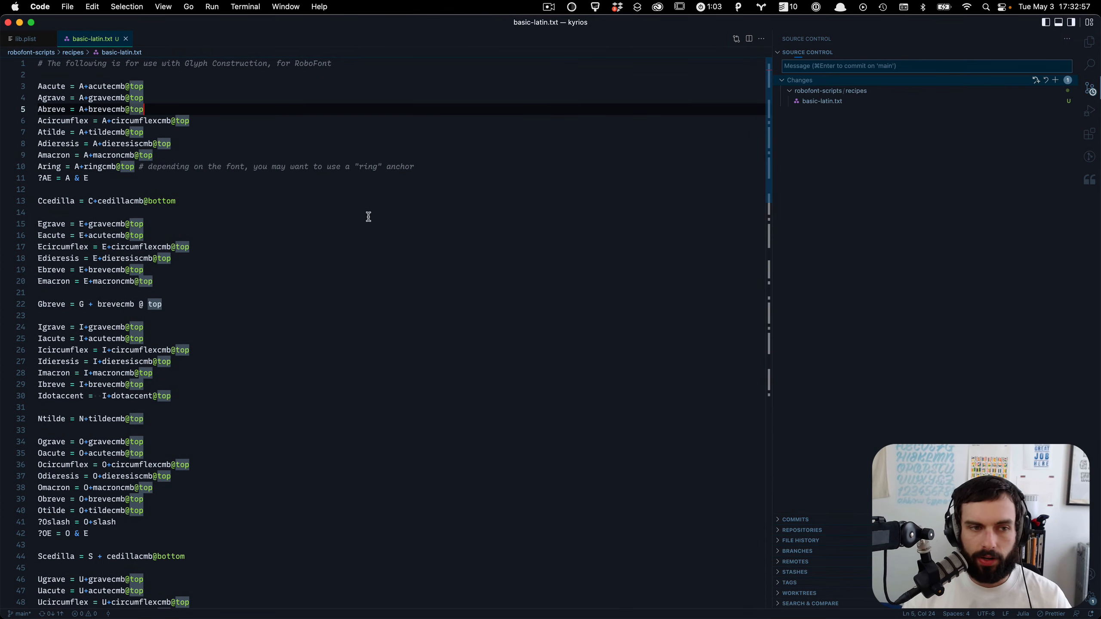
Step: Reshape the cedilla's upper-left curve by moving its selected points outward and nudging them into place
{"action": "key", "text": "super+Tab"}
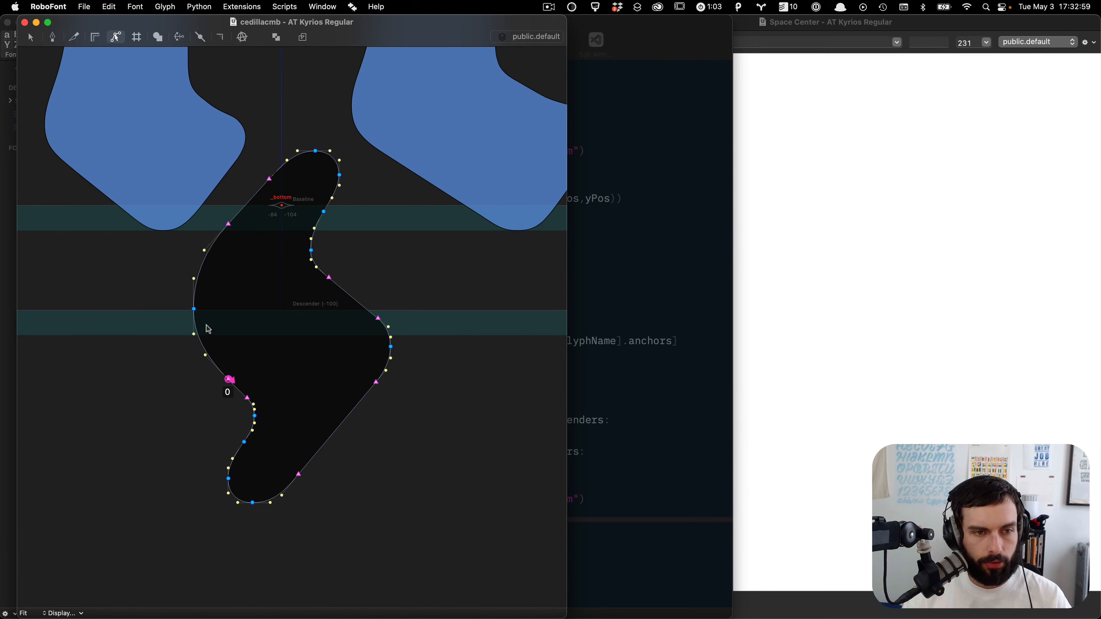
{"action": "scroll", "coordinate": [199, 333], "scroll_direction": "up", "scroll_amount": 2}
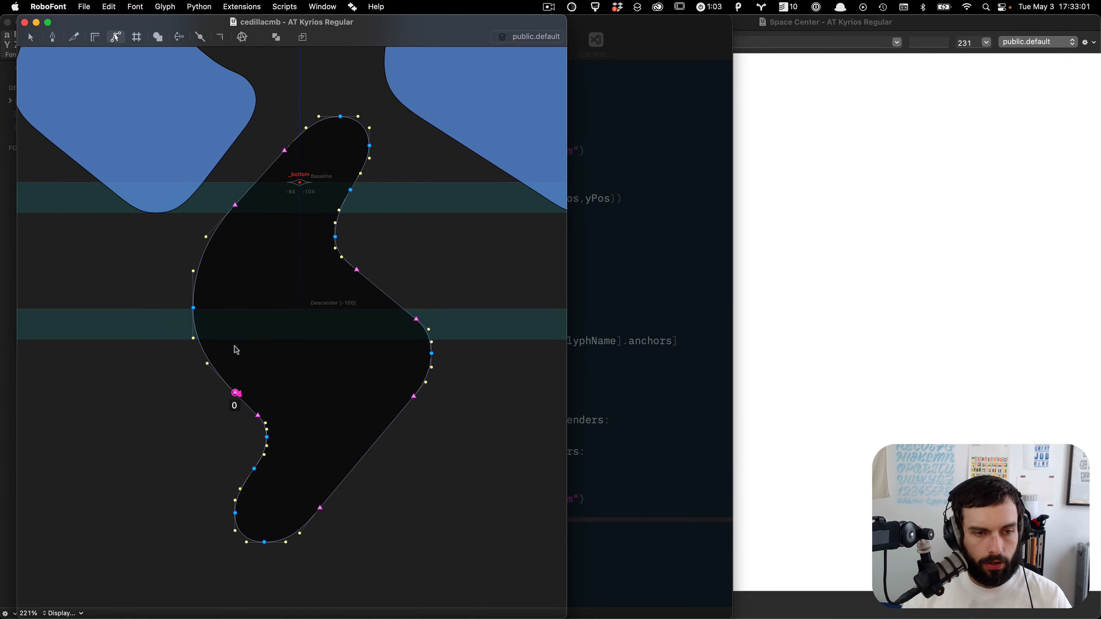
{"action": "left_click_drag", "start_coordinate": [278, 403], "coordinate": [74, 173]}
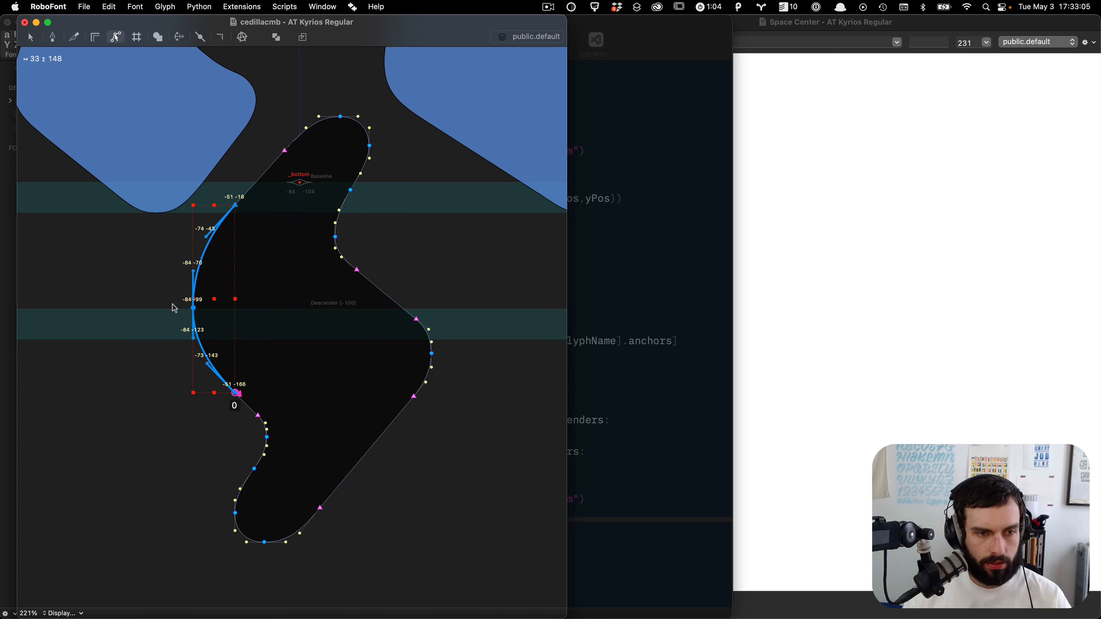
{"action": "left_click_drag", "start_coordinate": [172, 305], "coordinate": [93, 356]}
{"action": "key", "text": "super+z"}
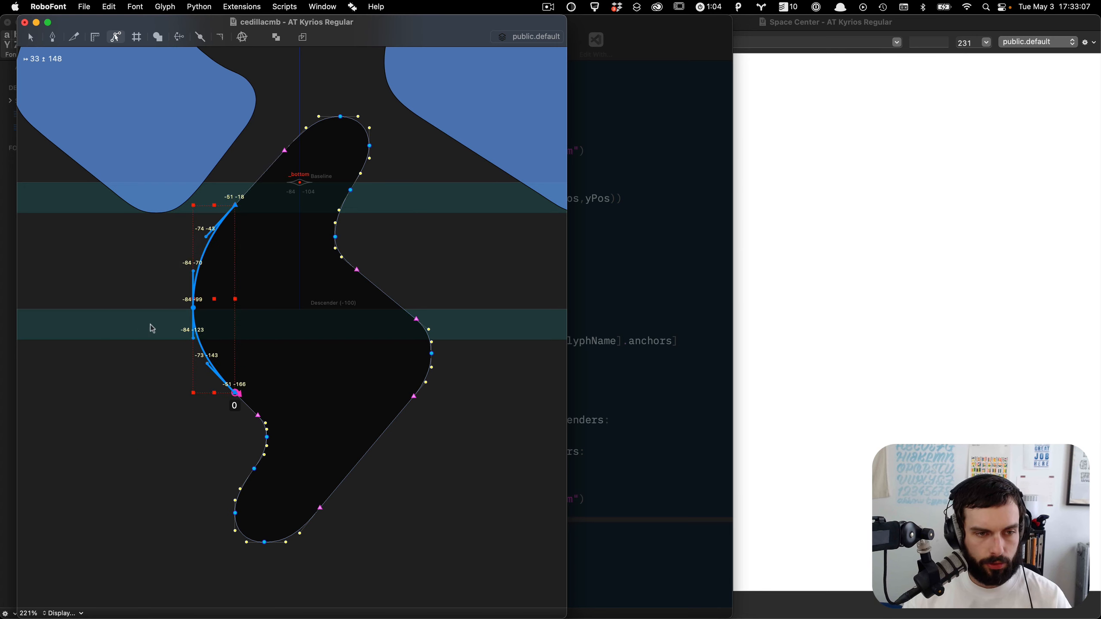
{"action": "left_click_drag", "start_coordinate": [160, 310], "coordinate": [9, 428]}
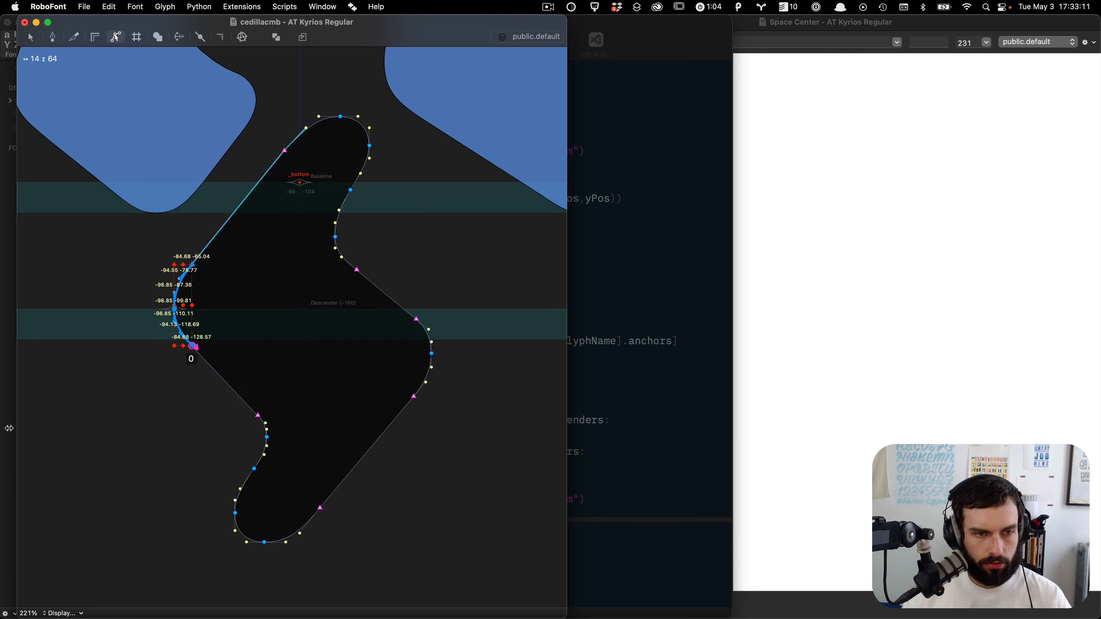
{"action": "key", "text": "shift+Right"}
{"action": "key", "text": "shift+Up"}
{"action": "key", "text": "shift+Left"}
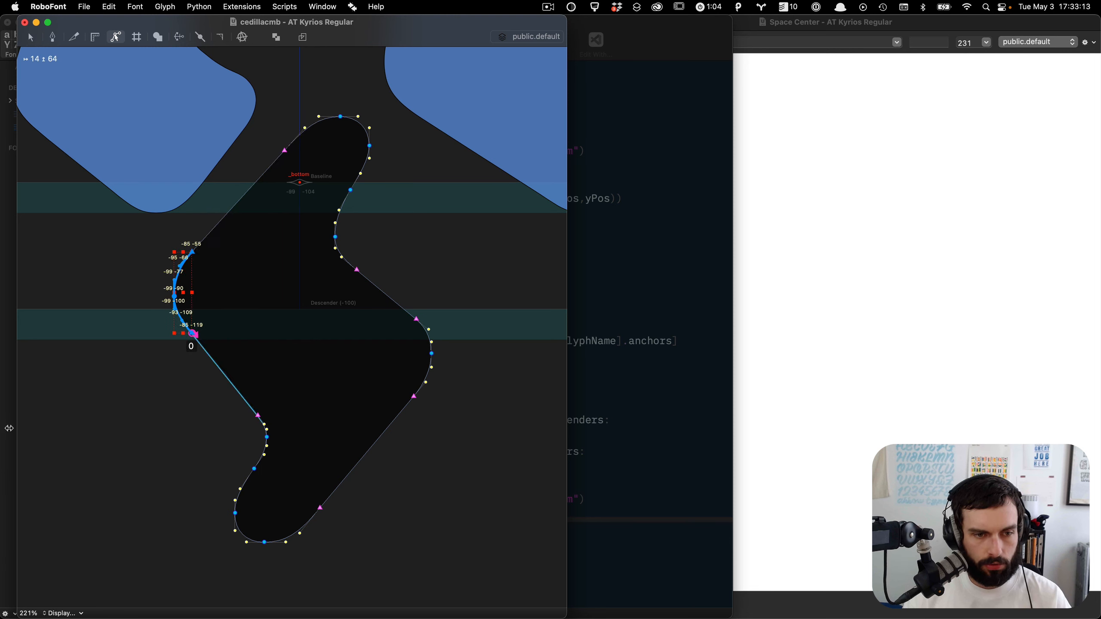
{"action": "key", "text": "shift+Down"}
{"action": "key", "text": "Left"}
{"action": "key", "text": "Left"}
{"action": "key", "text": "Down"}
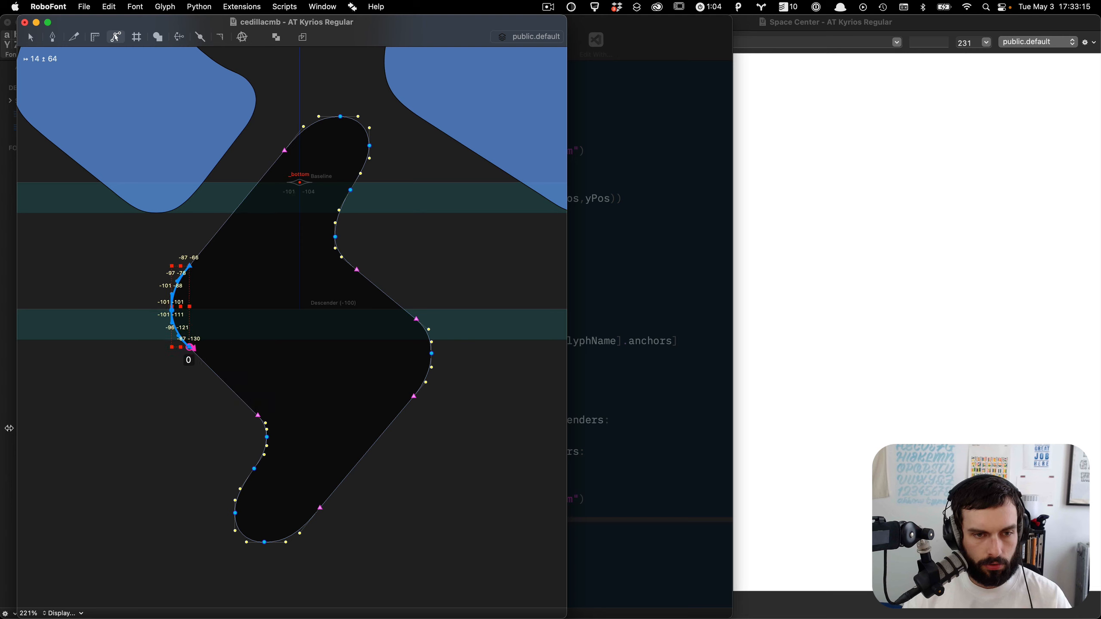
{"action": "left_click", "coordinate": [385, 324]}
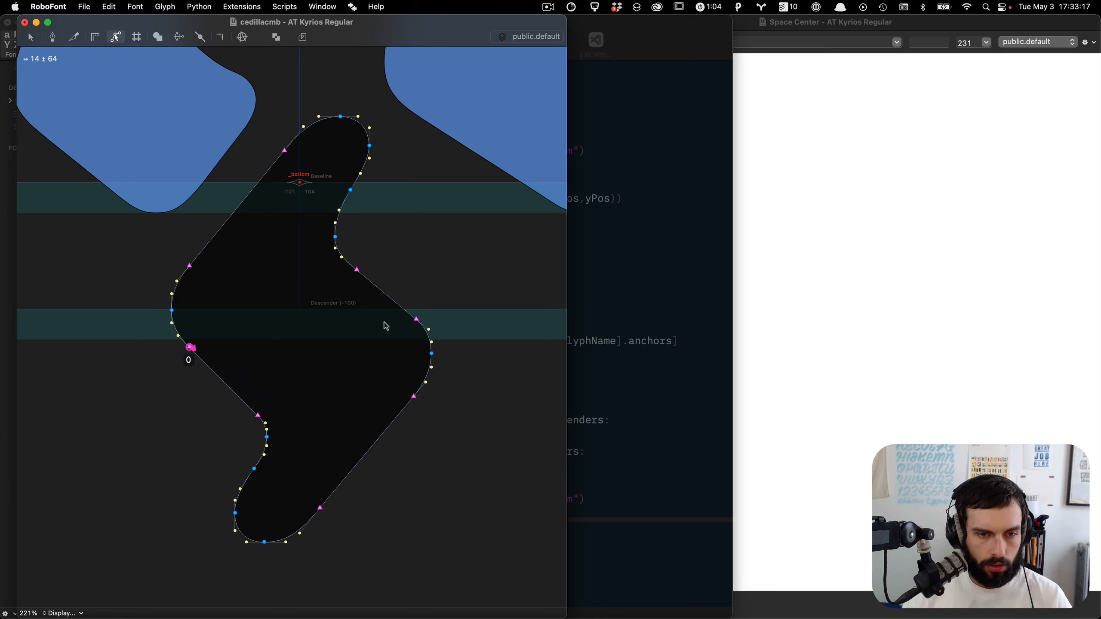
Step: Reshape the cedilla's right-side curve by moving its selected points outward and nudging them into place
{"action": "left_click_drag", "start_coordinate": [482, 308], "coordinate": [362, 436]}
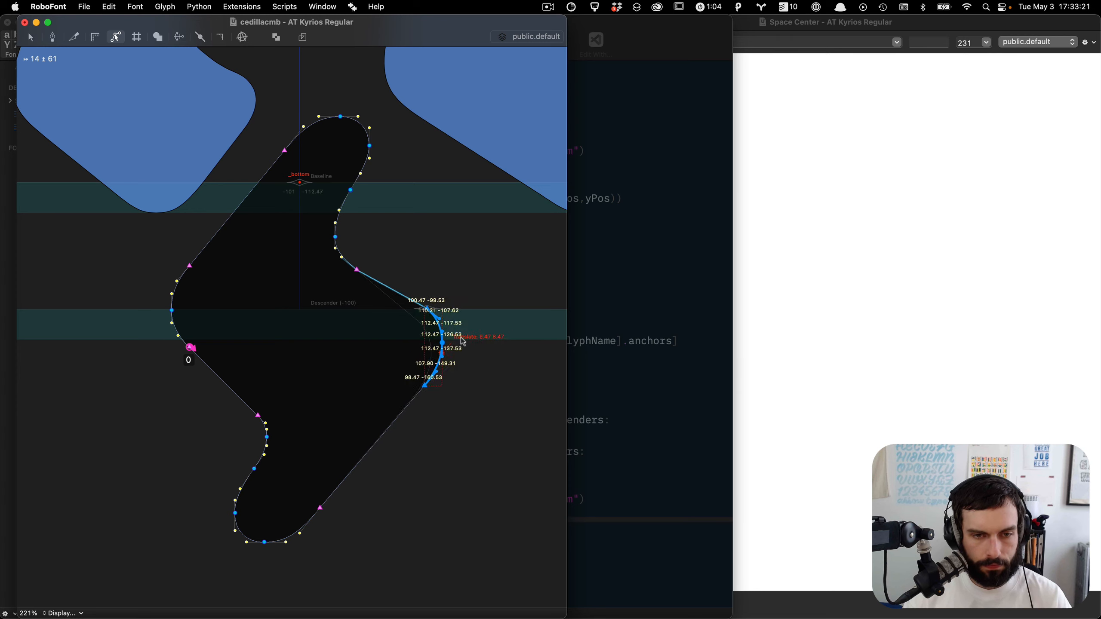
{"action": "mouse_move", "coordinate": [448, 358]}
{"action": "left_mouse_down"}
{"action": "mouse_move", "coordinate": [652, 148]}
{"action": "mouse_move", "coordinate": [585, 209]}
{"action": "mouse_move", "coordinate": [627, 178]}
{"action": "left_mouse_up"}
{"action": "key", "text": "shift+Left"}
{"action": "key", "text": "shift+Down"}
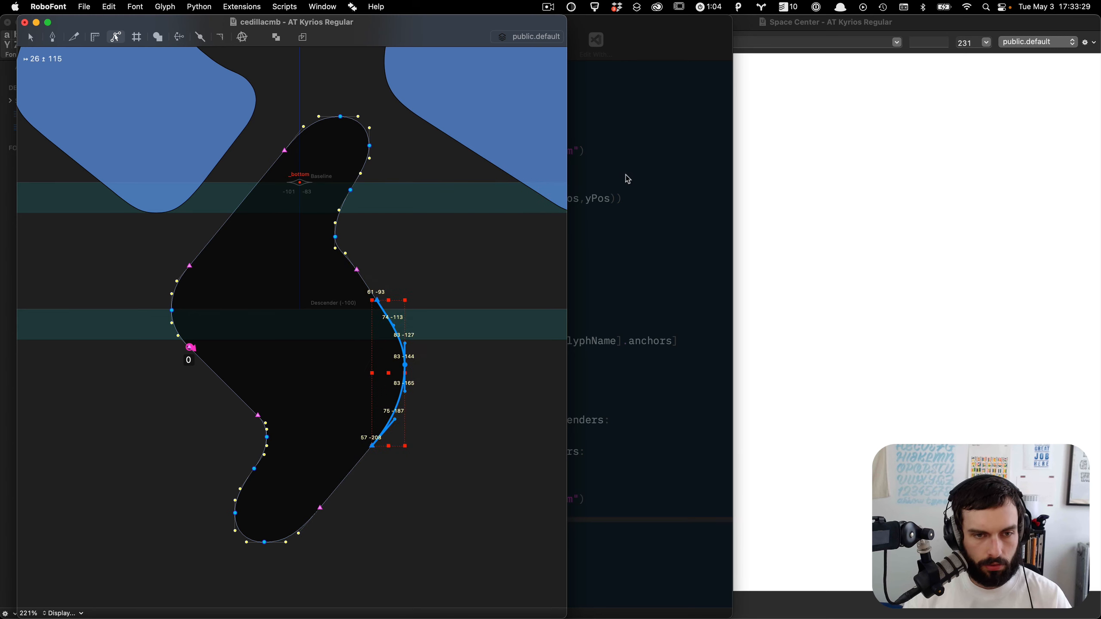
{"action": "key", "text": "shift+Right"}
{"action": "key", "text": "shift+Up"}
{"action": "key", "text": "Left"}
{"action": "key", "text": "Left"}
{"action": "key", "text": "Left"}
{"action": "key", "text": "Down"}
{"action": "key", "text": "Down"}
{"action": "key", "text": "Left"}
{"action": "key", "text": "Down"}
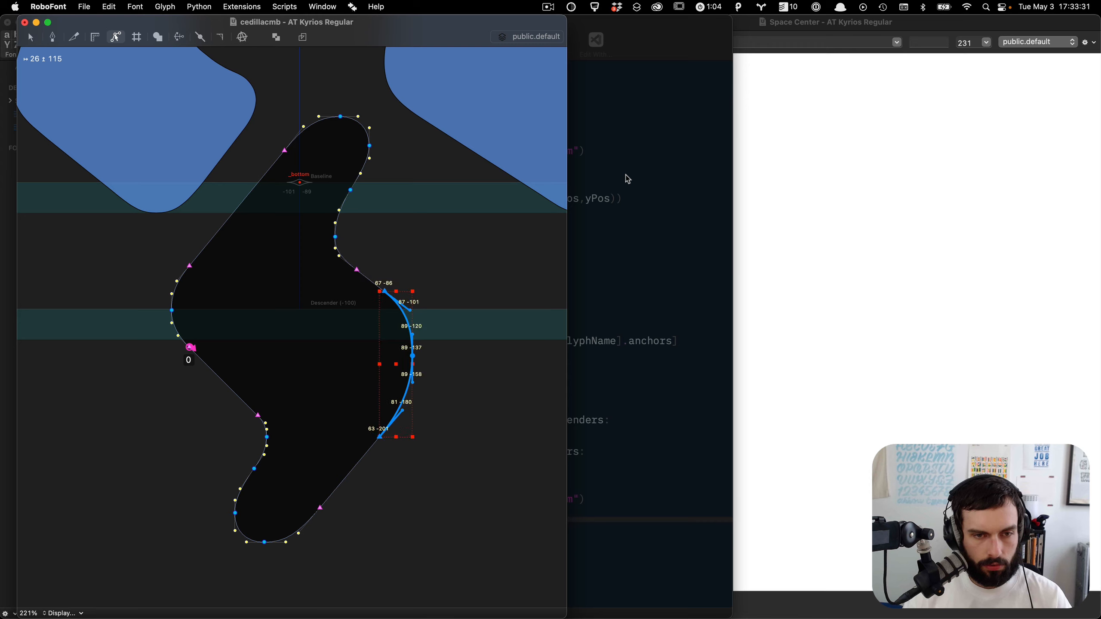
{"action": "key", "text": "grave"}
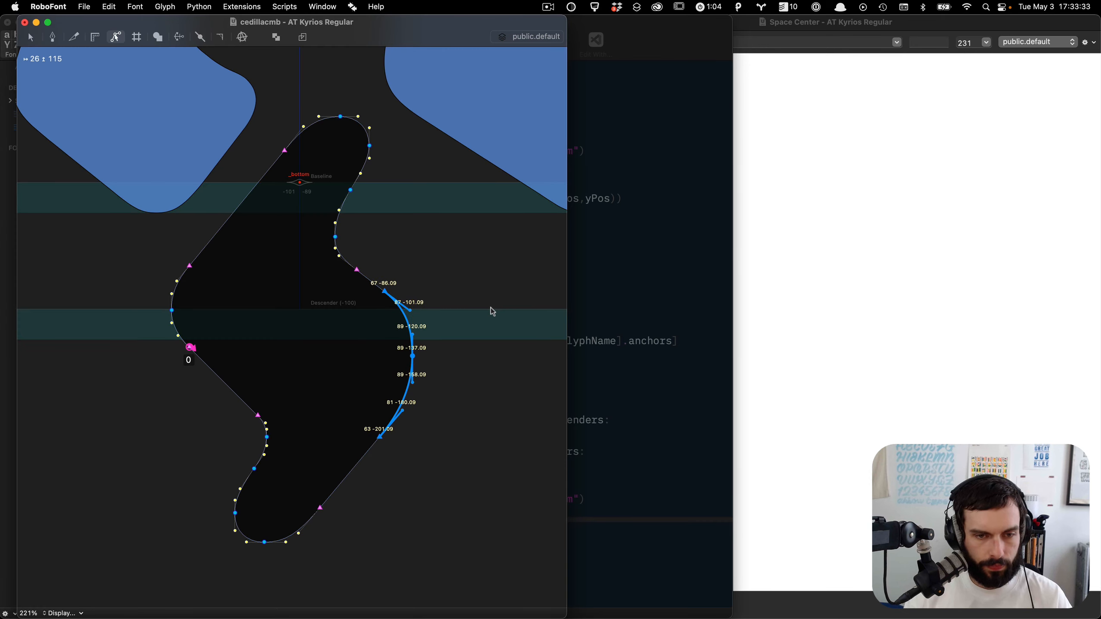
{"action": "left_click_drag", "start_coordinate": [491, 307], "coordinate": [349, 406]}
{"action": "key", "text": "grave"}
{"action": "key", "text": "Right"}
{"action": "key", "text": "Right"}
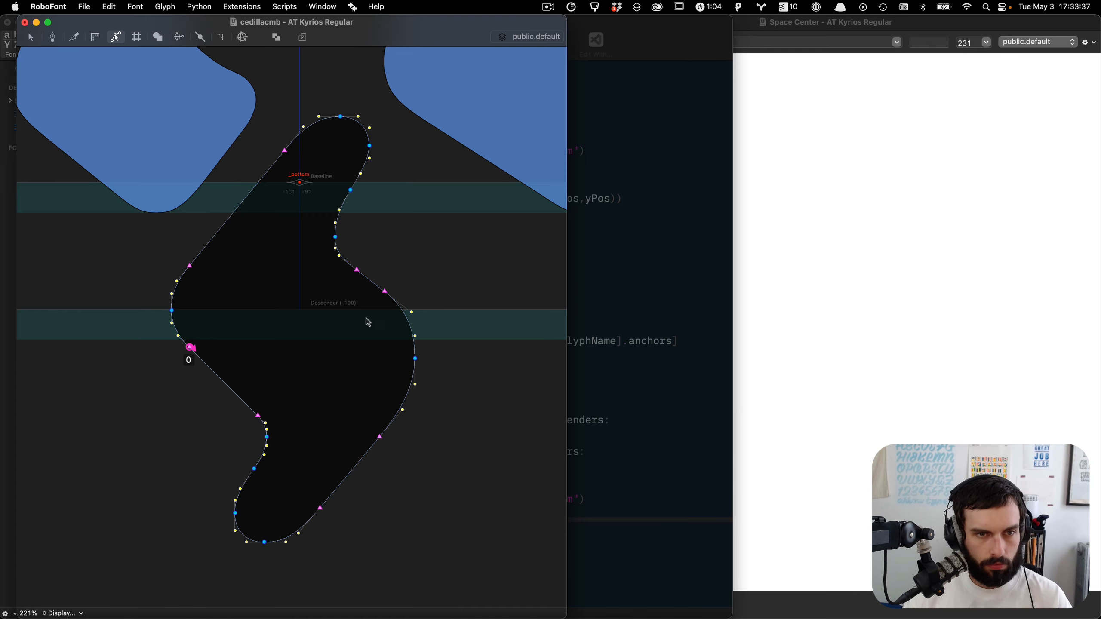
Step: Shift the cedilla's top hook slightly left and down, then save the font
{"action": "left_click_drag", "start_coordinate": [392, 196], "coordinate": [332, 180]}
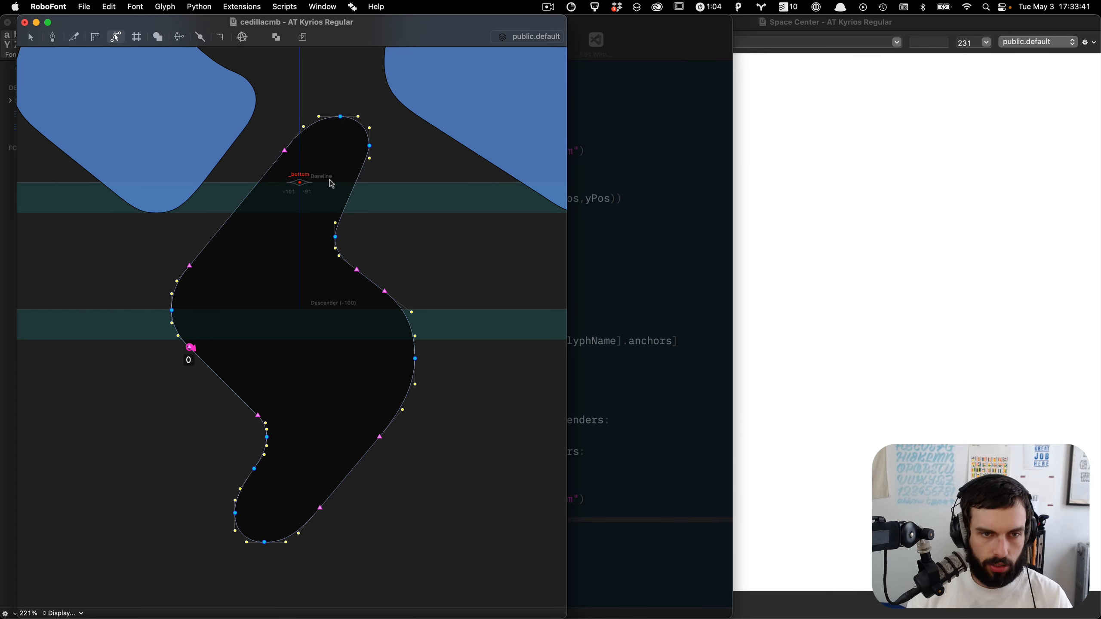
{"action": "left_click_drag", "start_coordinate": [419, 209], "coordinate": [217, 55]}
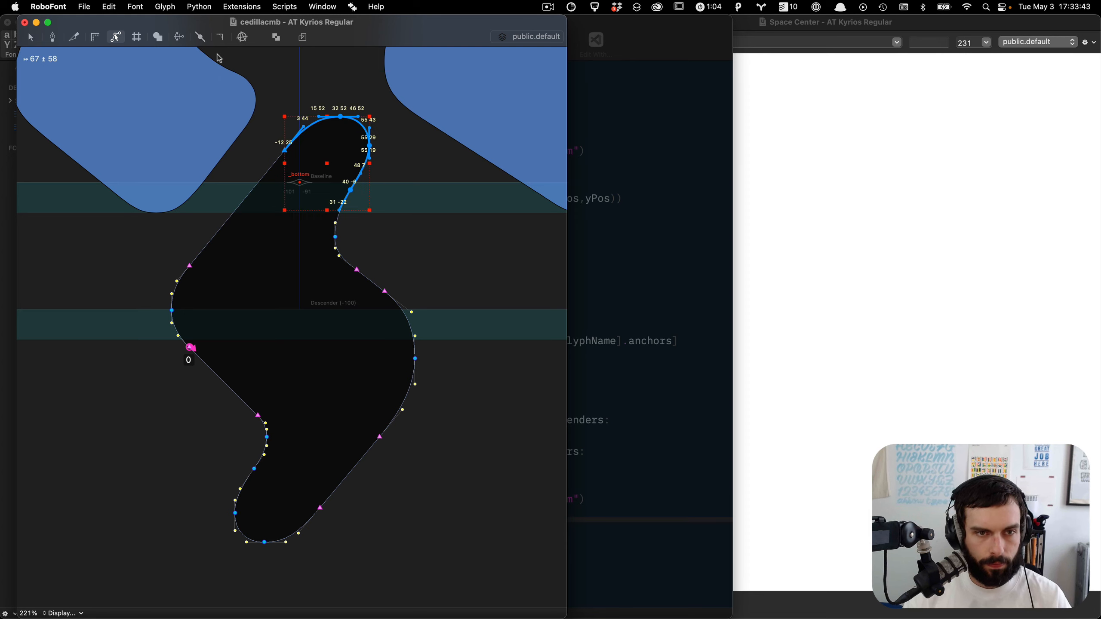
{"action": "key", "text": "Left"}
{"action": "key", "text": "Down"}
{"action": "key", "text": "Left"}
{"action": "key", "text": "Down"}
{"action": "key", "text": "Left"}
{"action": "key", "text": "Down"}
{"action": "key", "text": "Down"}
{"action": "key", "text": "Down"}
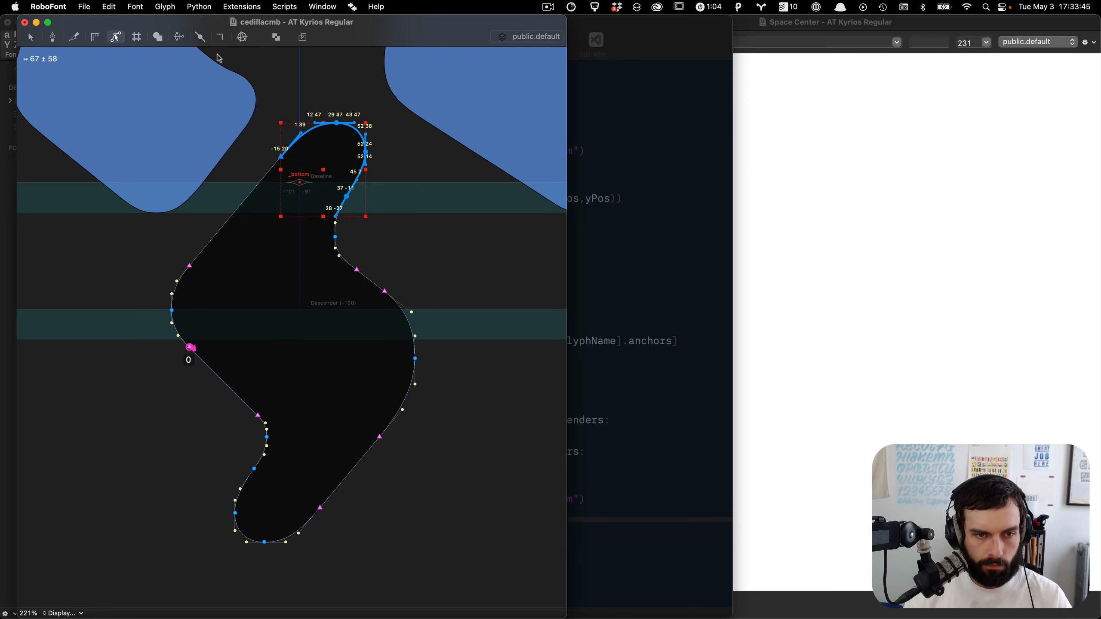
{"action": "key", "text": "super+s"}
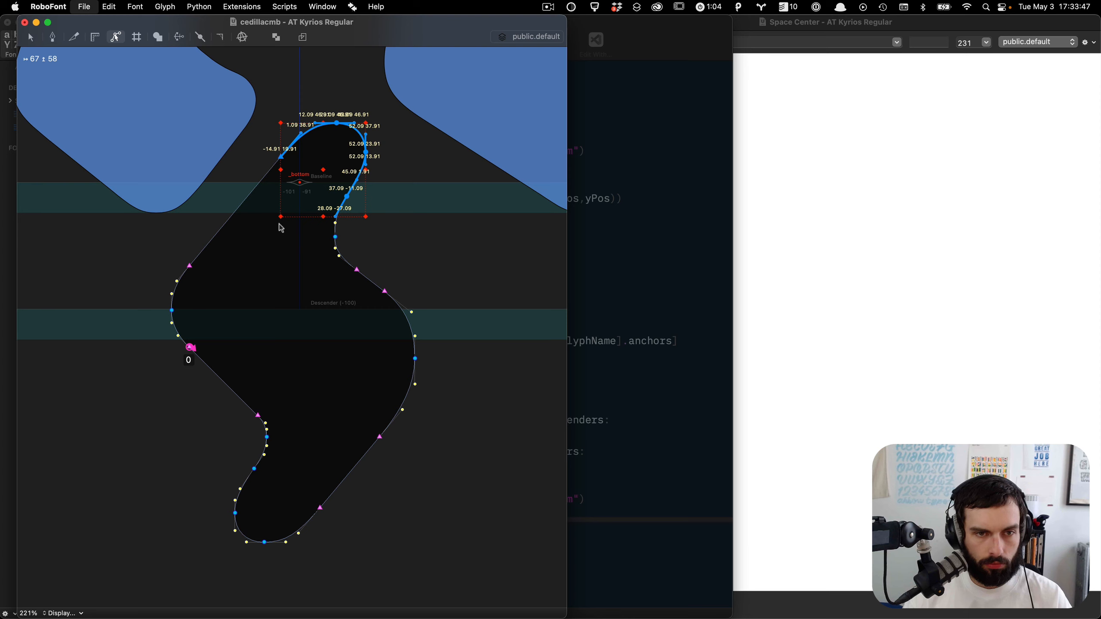
{"action": "key", "text": "super+s"}
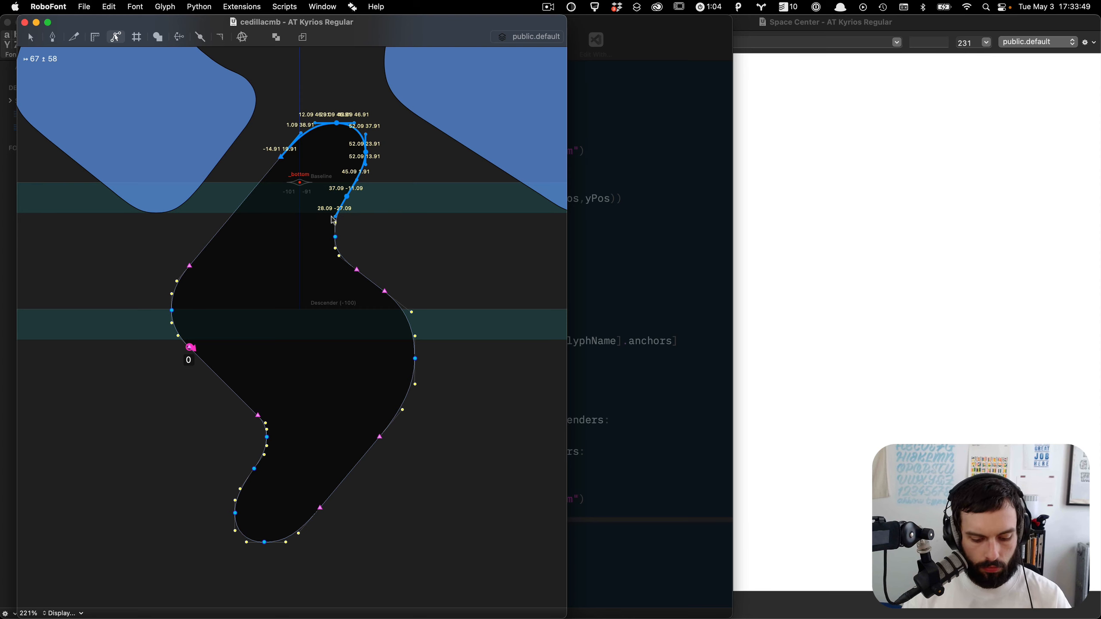
Step: Open Glyph Builder, paste the recipes, and update the preview of the accented glyphs
{"action": "key", "text": "super+ctrl+g"}
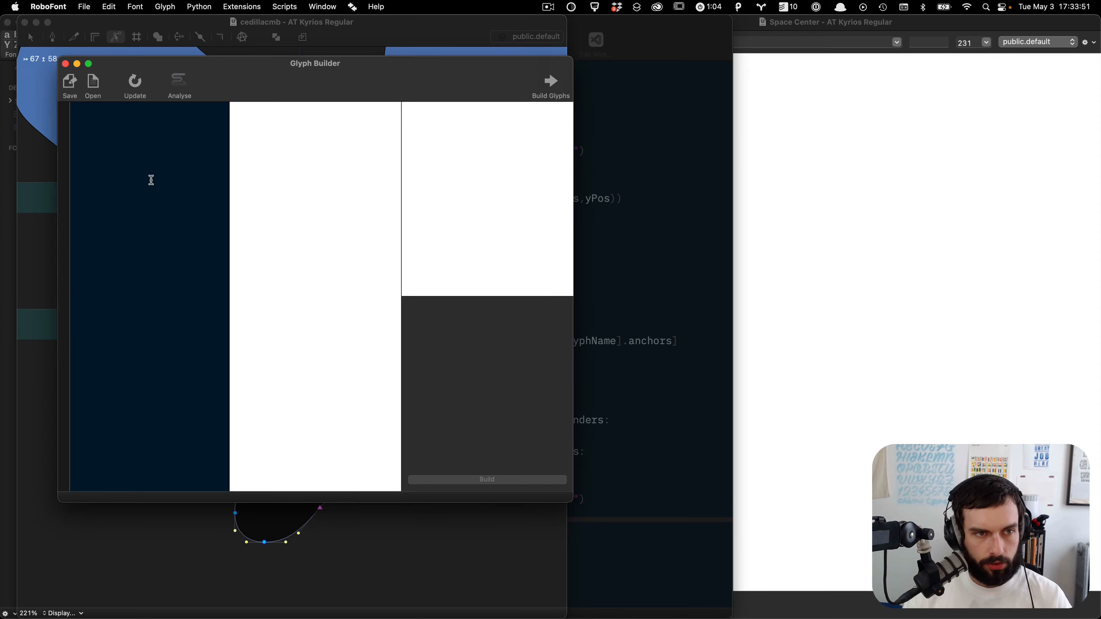
{"action": "key", "text": "super+v"}
{"action": "left_click", "coordinate": [177, 85]}
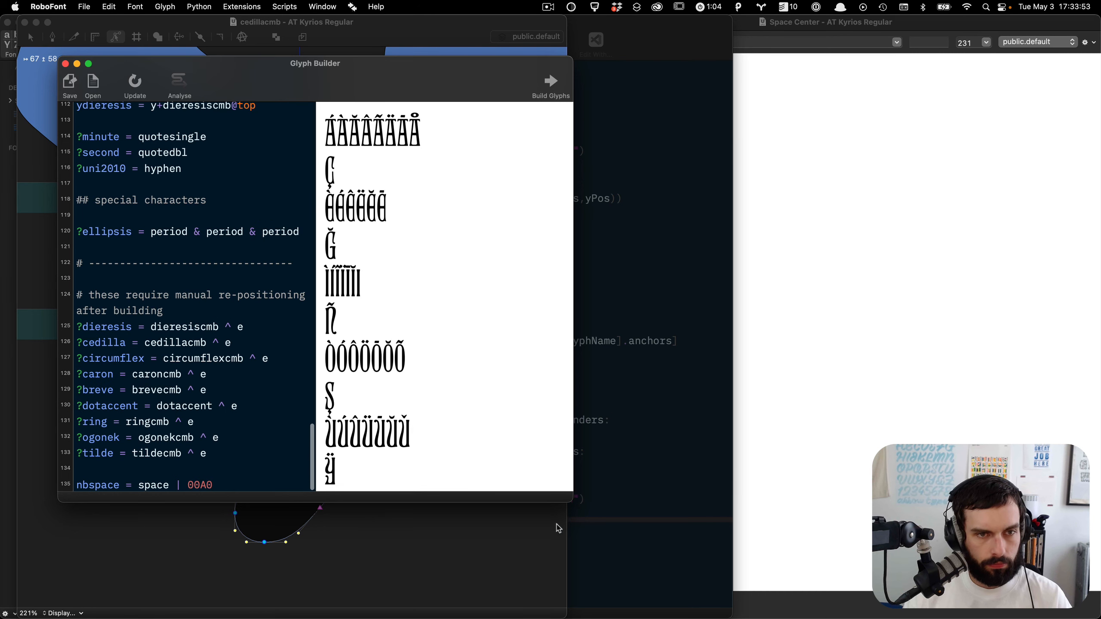
{"action": "left_click_drag", "start_coordinate": [572, 499], "coordinate": [930, 520]}
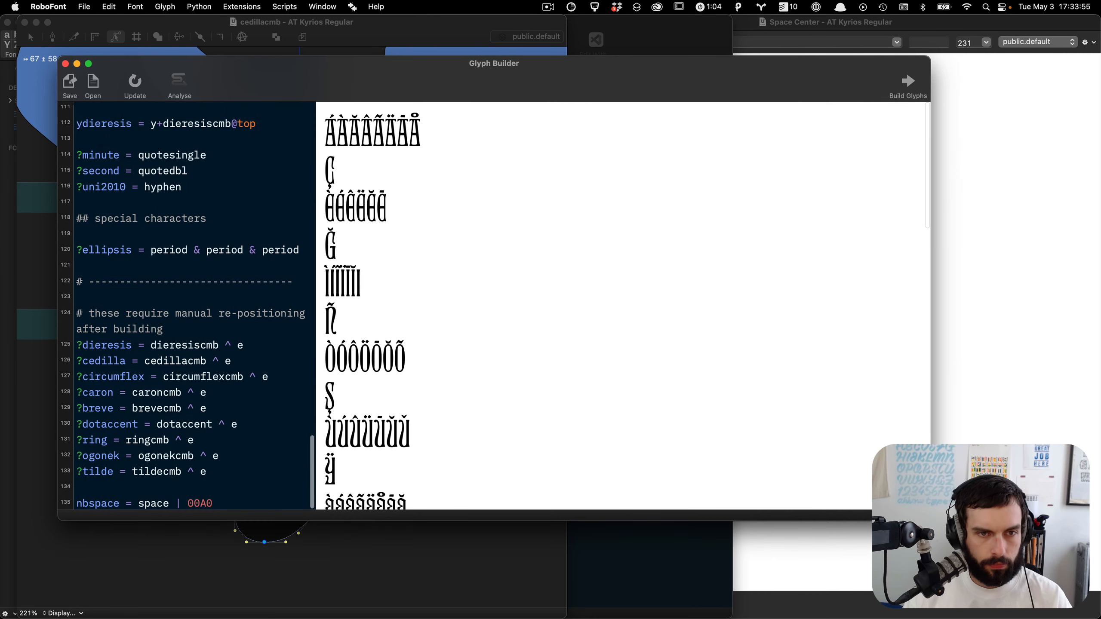
{"action": "scroll", "coordinate": [397, 182], "scroll_direction": "down", "scroll_amount": 5}
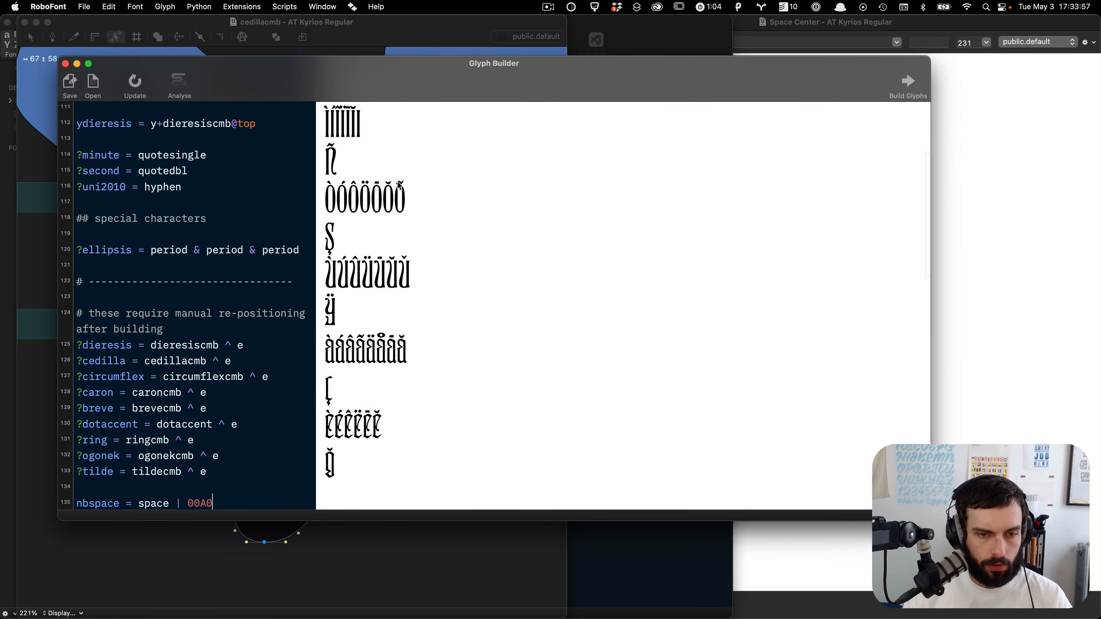
{"action": "scroll", "coordinate": [397, 182], "scroll_direction": "down", "scroll_amount": 15}
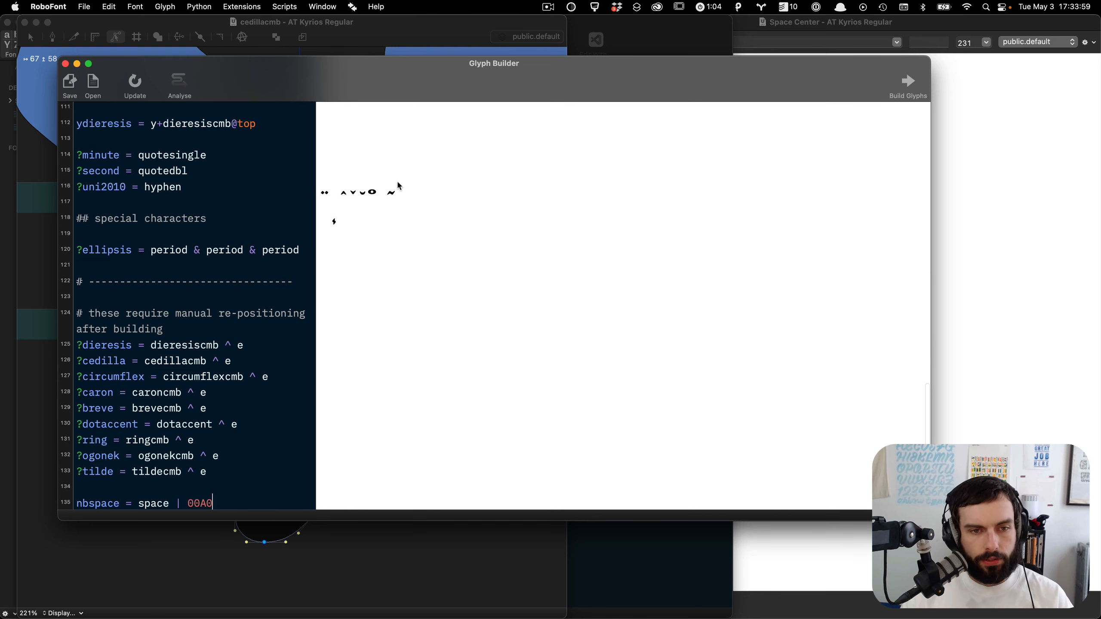
{"action": "scroll", "coordinate": [397, 182], "scroll_direction": "up", "scroll_amount": 8}
{"action": "scroll", "coordinate": [397, 184], "scroll_direction": "up", "scroll_amount": 3}
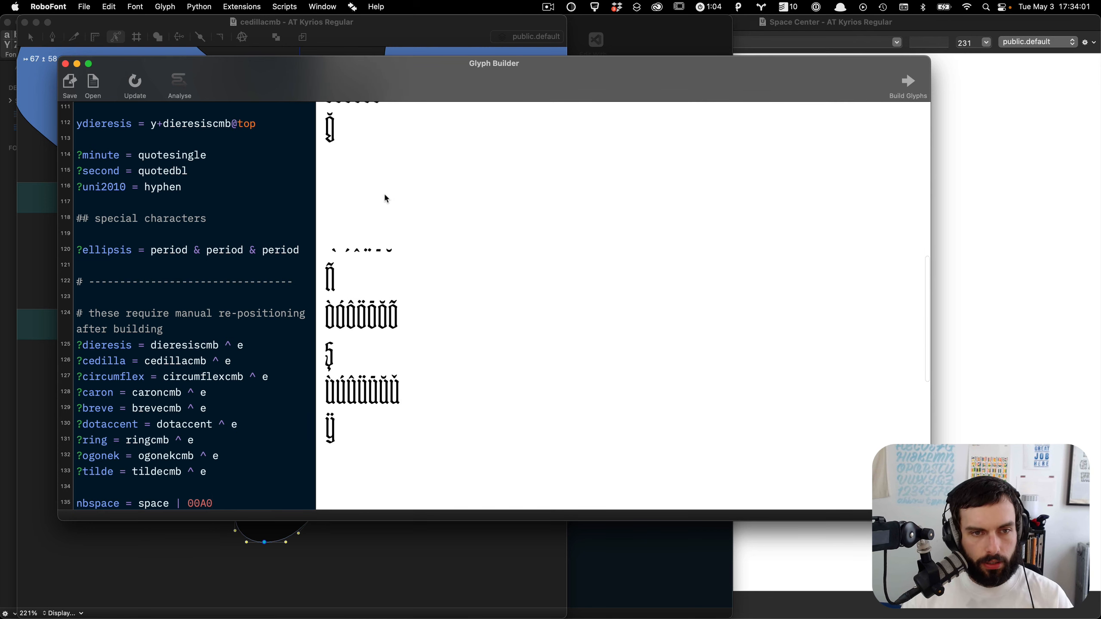
Step: Inspect the iacute preview and the dotlessi-based recipes for the i accents
{"action": "left_click", "coordinate": [349, 241]}
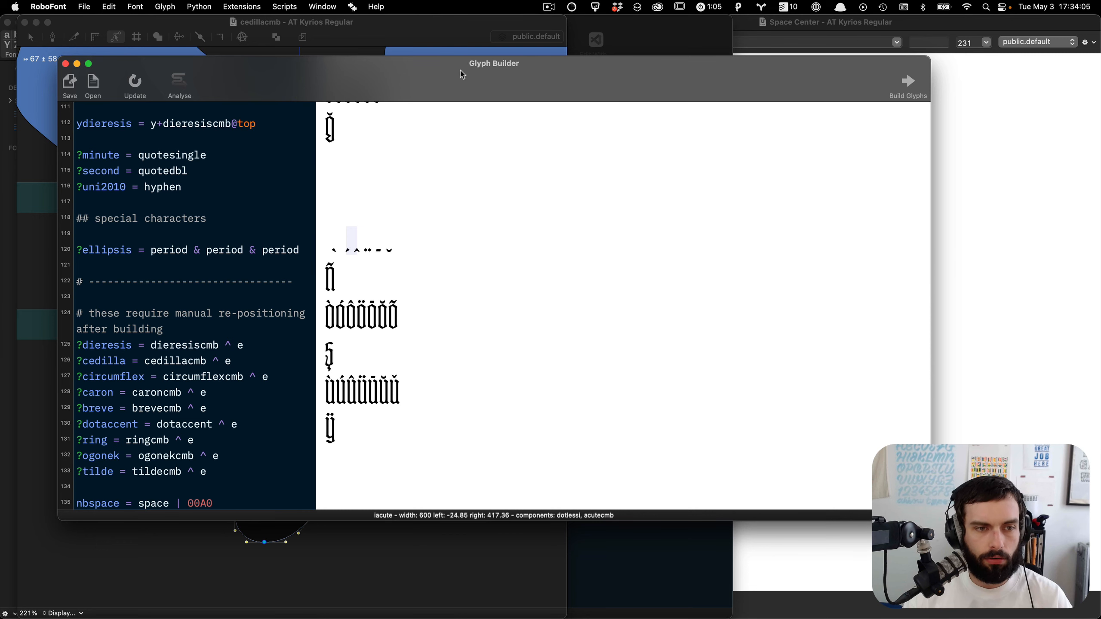
{"action": "left_click_drag", "start_coordinate": [460, 76], "coordinate": [780, 99]}
{"action": "key", "text": "ctrl+alt+Right"}
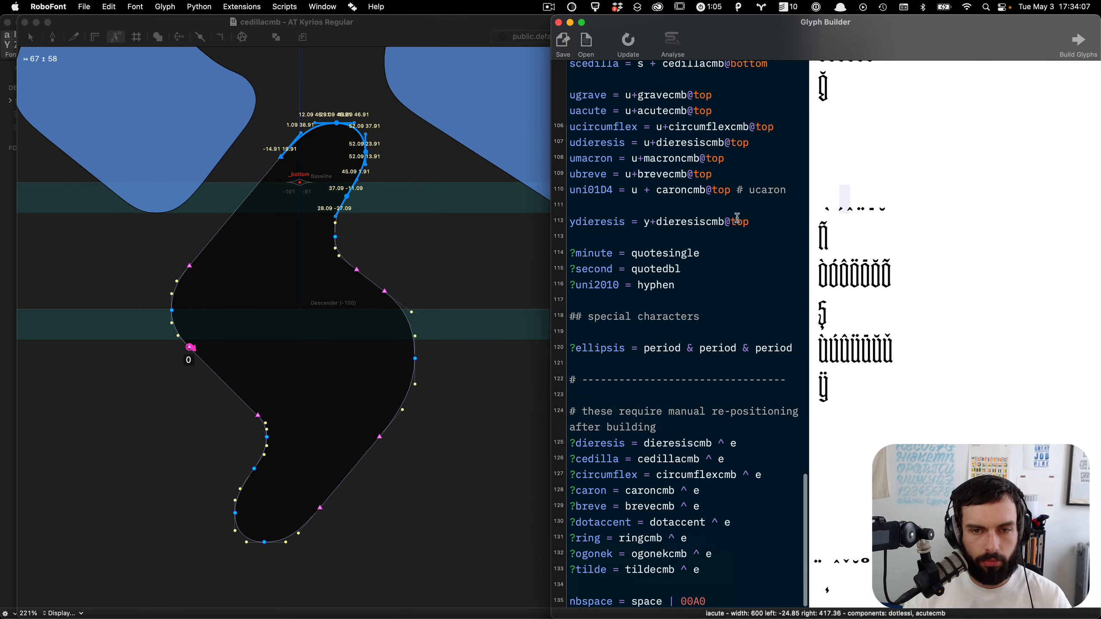
{"action": "scroll", "coordinate": [690, 326], "scroll_direction": "down", "scroll_amount": 1}
{"action": "scroll", "coordinate": [689, 326], "scroll_direction": "up", "scroll_amount": 4}
{"action": "scroll", "coordinate": [689, 326], "scroll_direction": "up", "scroll_amount": 6}
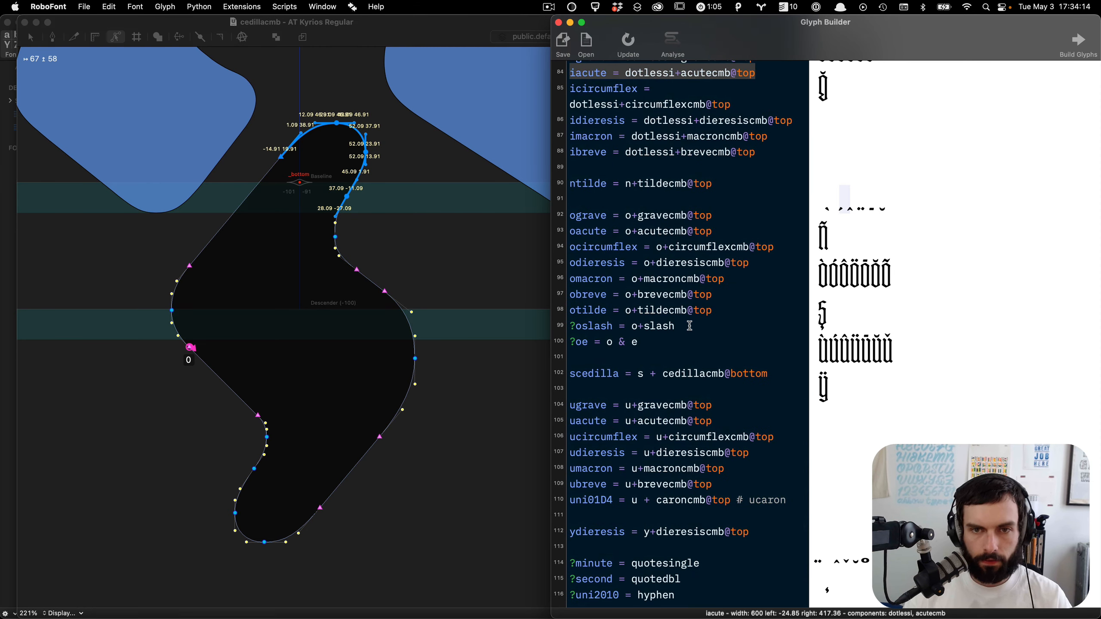
{"action": "scroll", "coordinate": [585, 156], "scroll_direction": "up", "scroll_amount": 4}
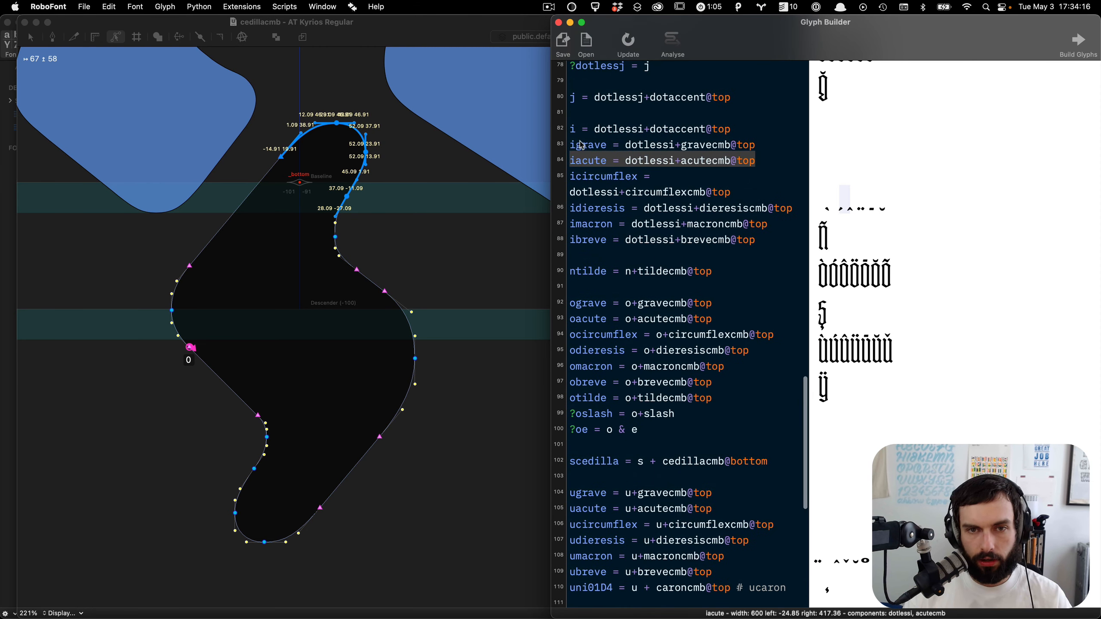
{"action": "double_click", "coordinate": [656, 239]}
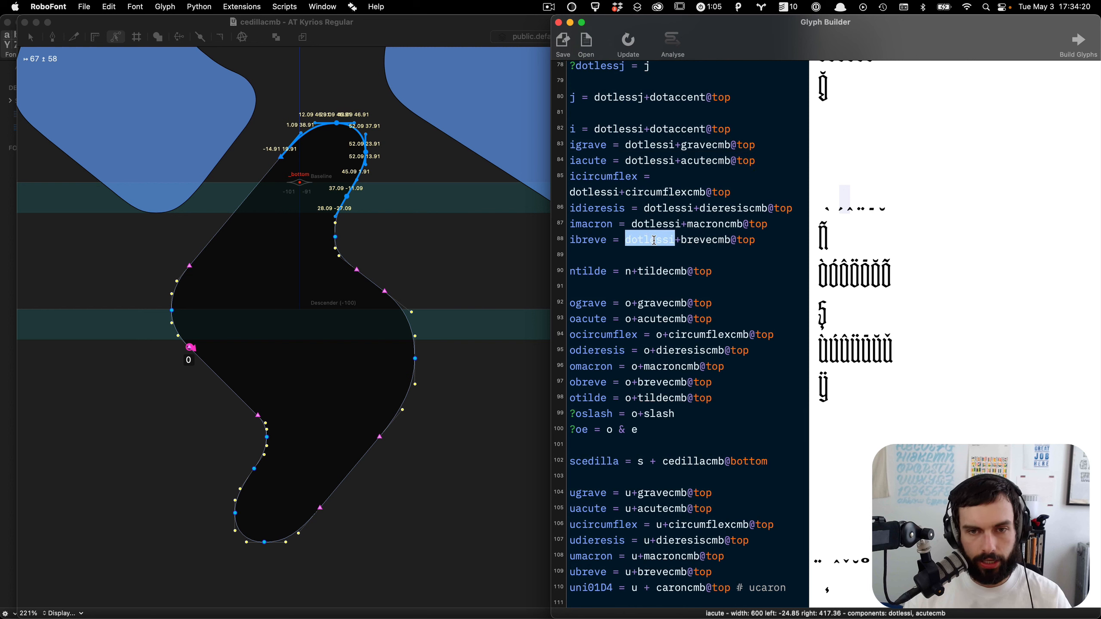
Step: Examine the i, dotlessi and j glyphs in the font
{"action": "left_click", "coordinate": [462, 231]}
{"action": "key", "text": "super+w"}
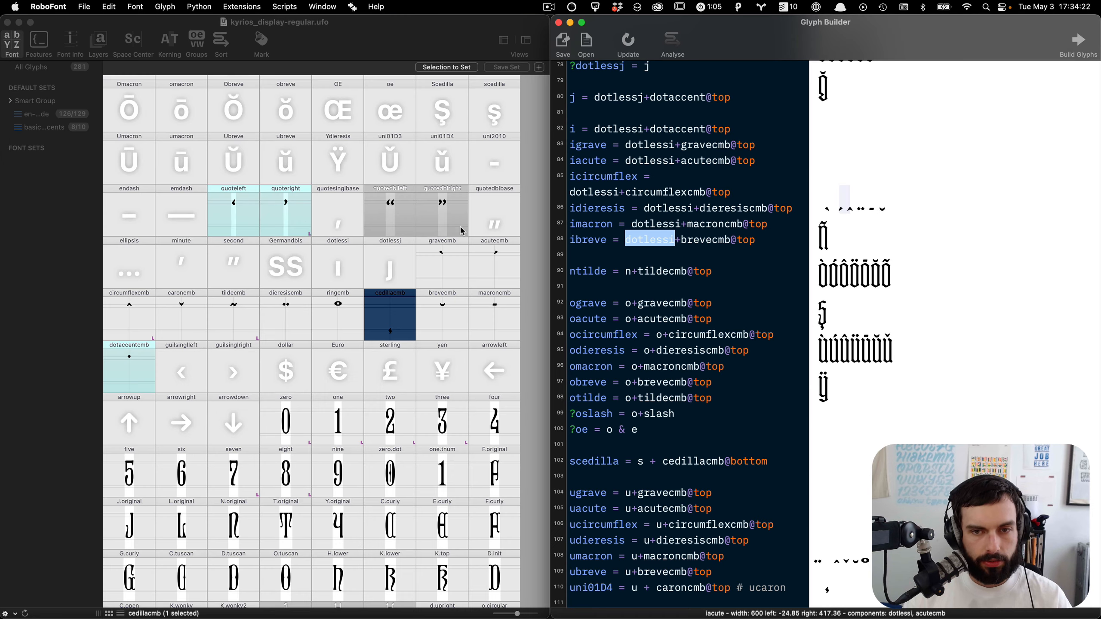
{"action": "scroll", "coordinate": [421, 309], "scroll_direction": "up", "scroll_amount": 15}
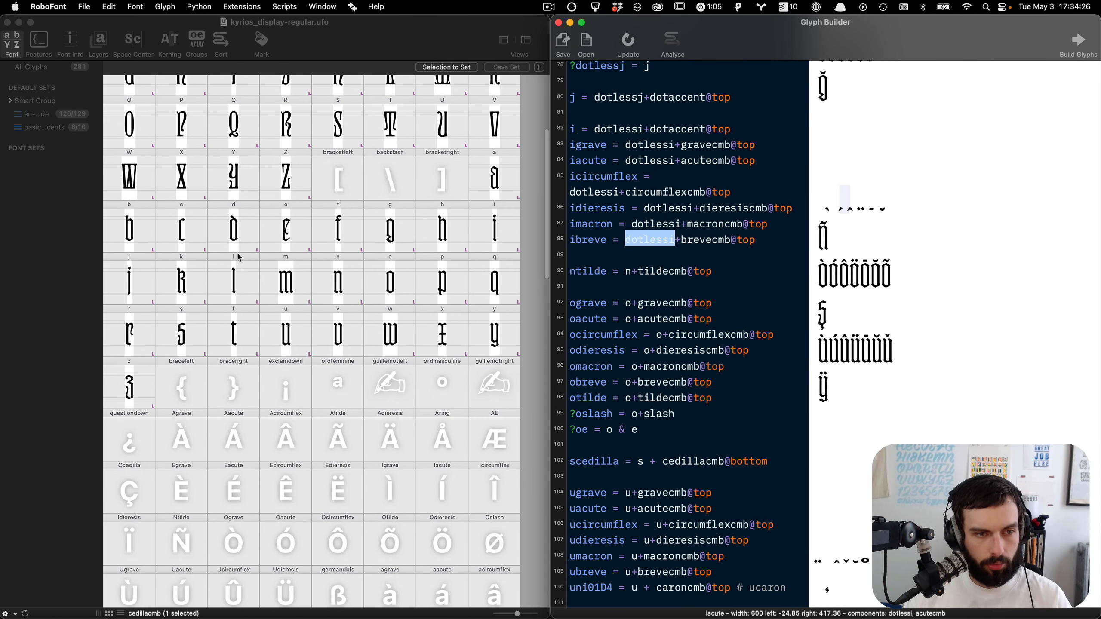
{"action": "double_click", "coordinate": [501, 233]}
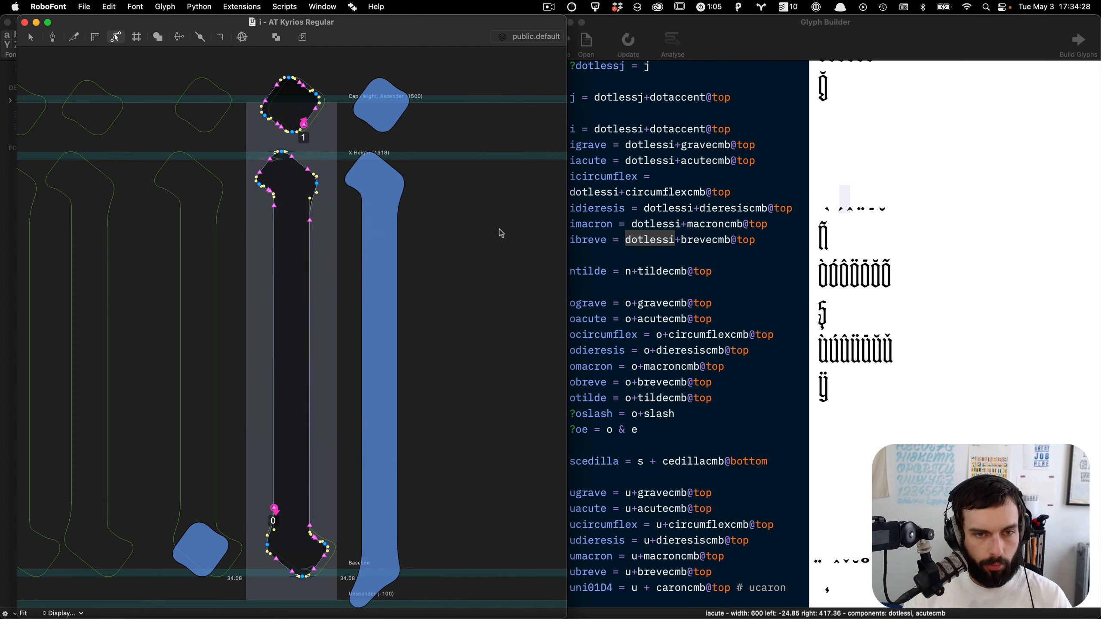
{"action": "key", "text": "Tab"}
{"action": "key", "text": "super+w"}
{"action": "scroll", "coordinate": [437, 321], "scroll_direction": "down", "scroll_amount": 15}
{"action": "scroll", "coordinate": [436, 323], "scroll_direction": "down", "scroll_amount": 2}
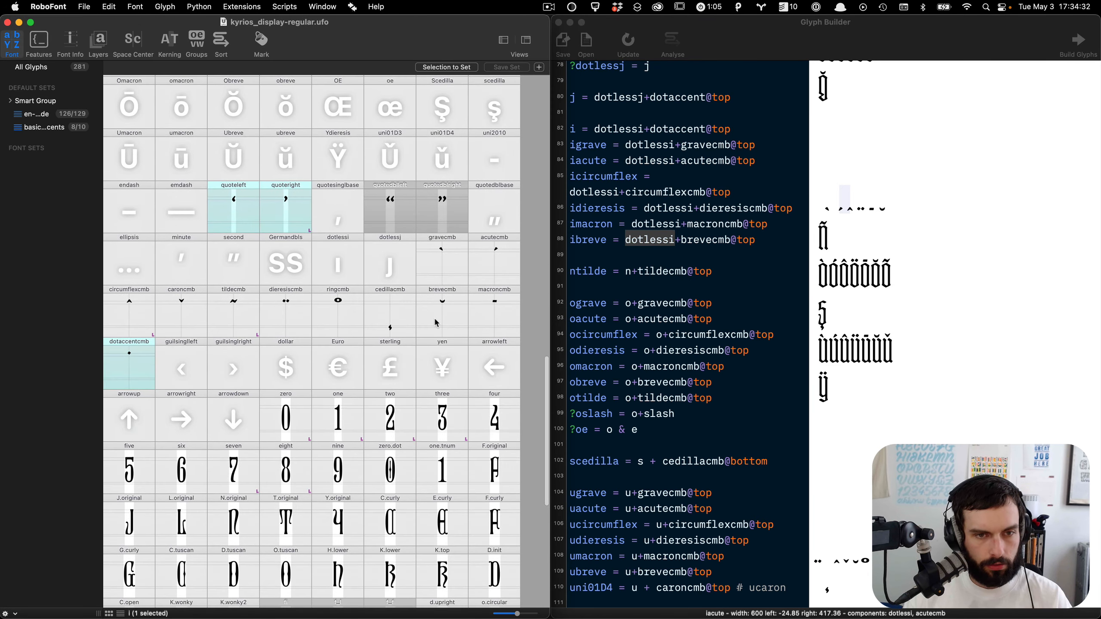
{"action": "double_click", "coordinate": [336, 256]}
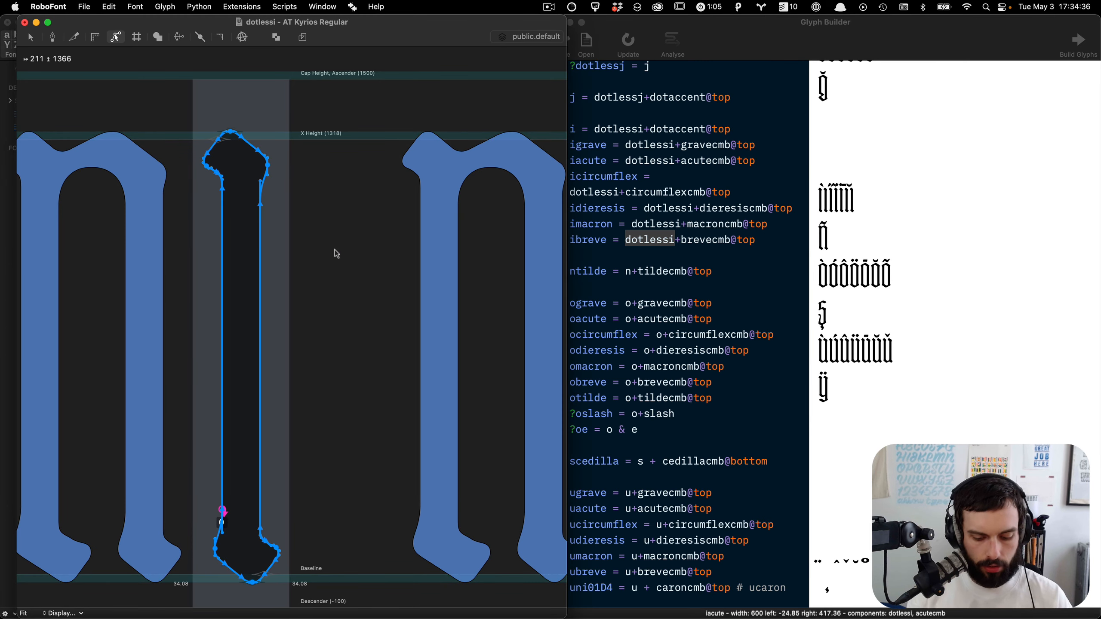
{"action": "type", "text": "jj"}
{"action": "key", "text": "Return"}
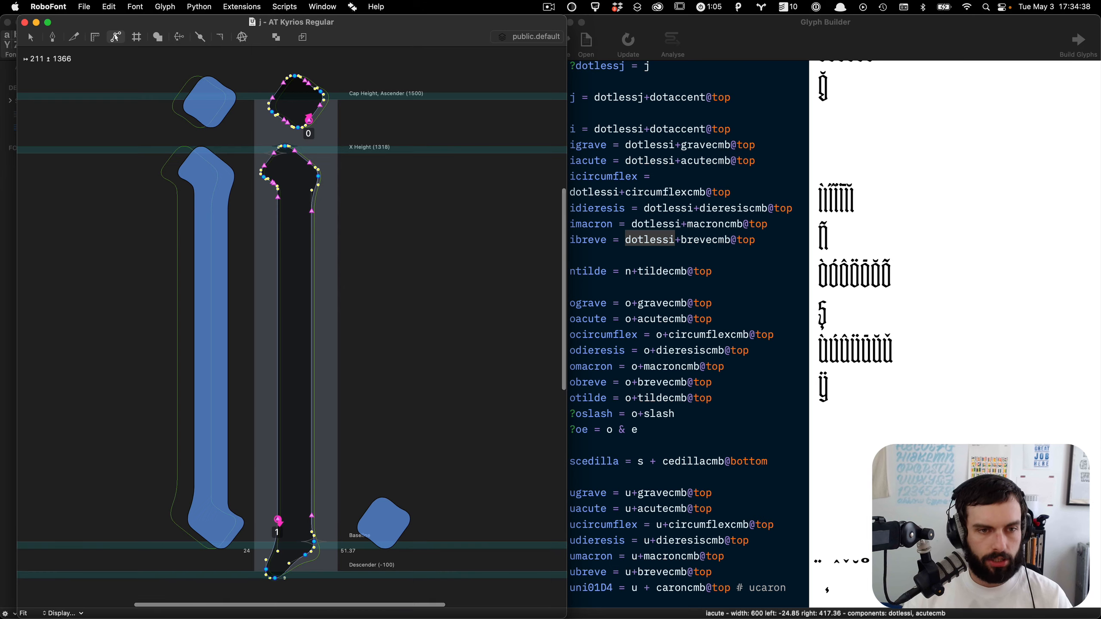
Step: Jump to the dotlessj glyph to inspect it, then close its glyph window
{"action": "type", "text": "jdotl"}
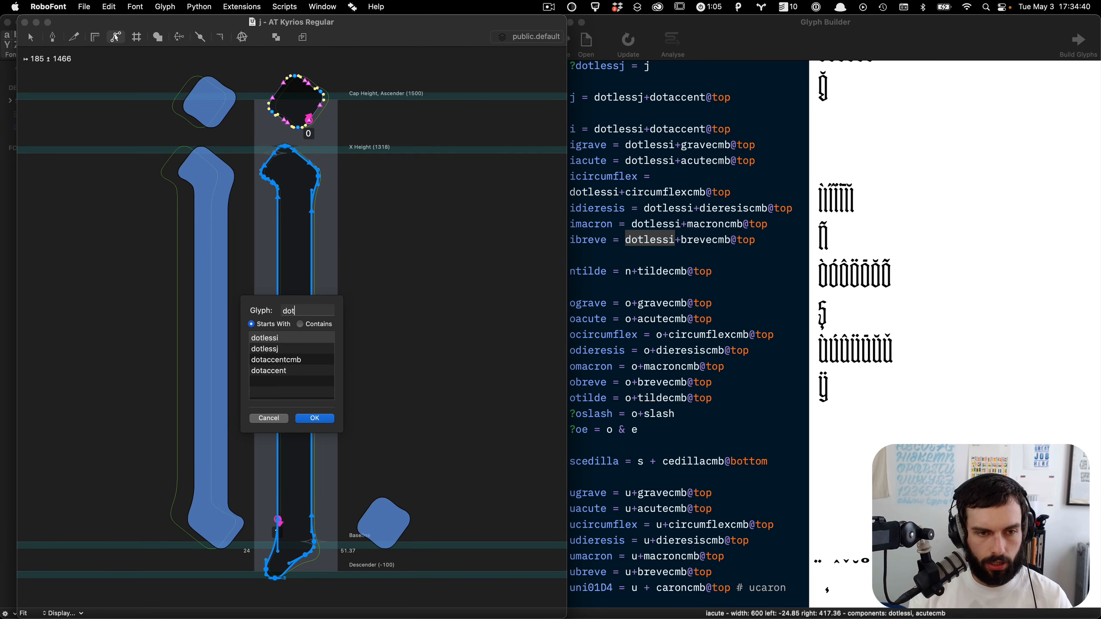
{"action": "key", "text": "Return"}
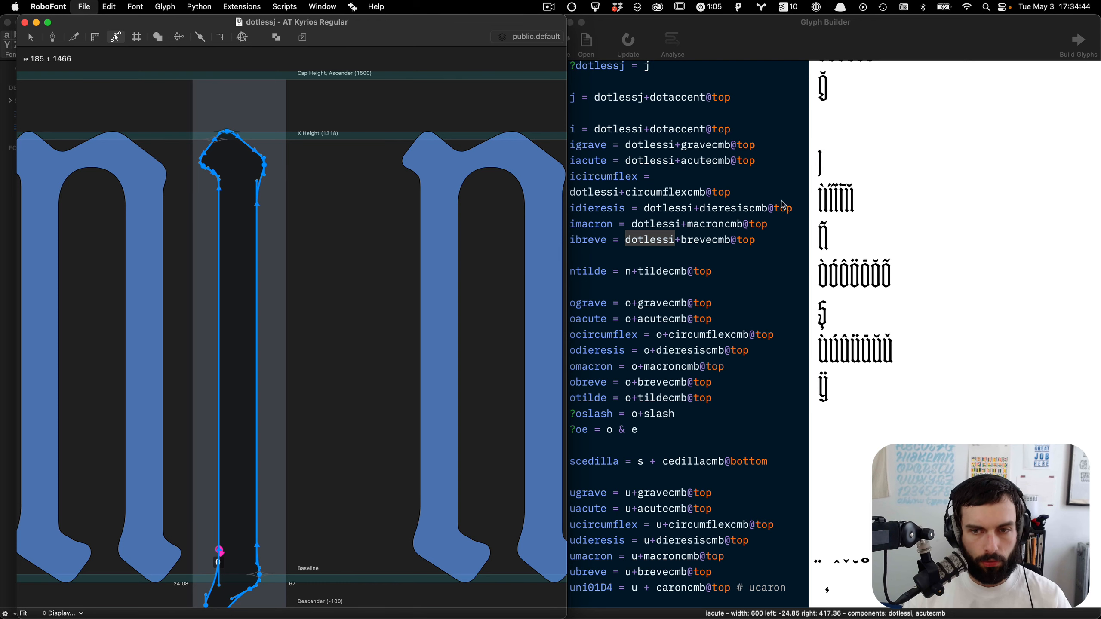
{"action": "key", "text": "super+w"}
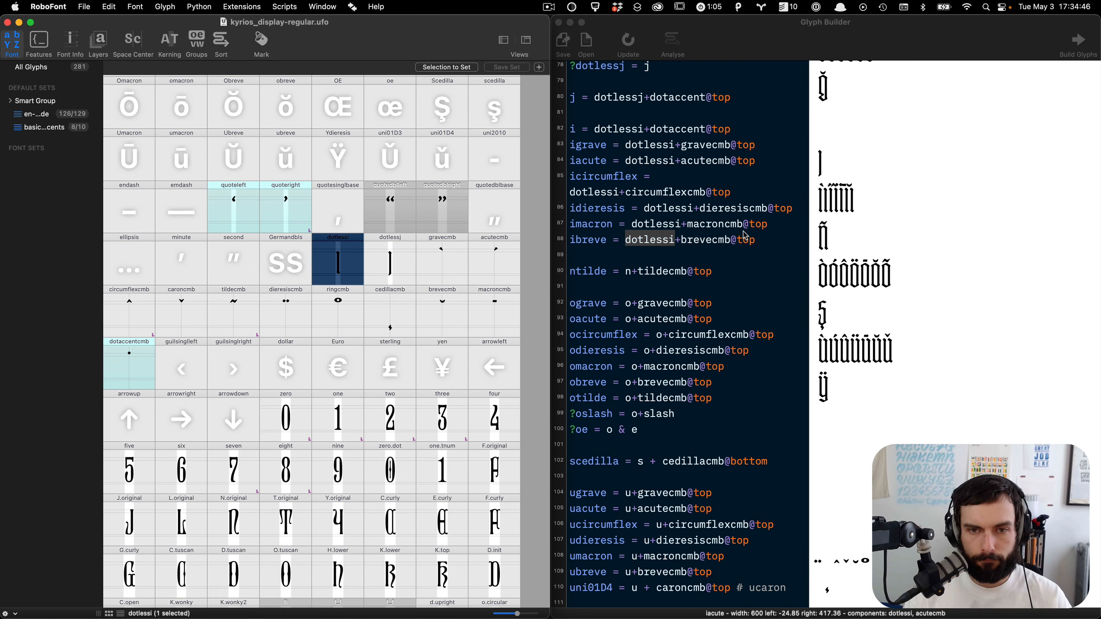
Step: Open dotlessi, add an anchor named top above its stem, and place it at about 153, 1321
{"action": "scroll", "coordinate": [745, 270], "scroll_direction": "up", "scroll_amount": 1}
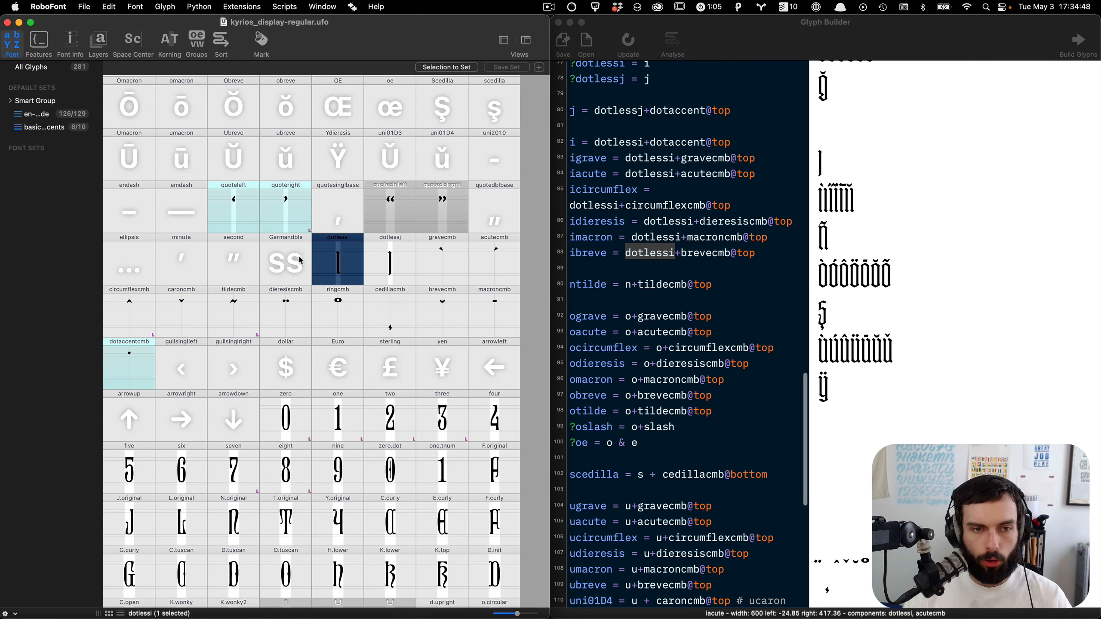
{"action": "double_click", "coordinate": [347, 265]}
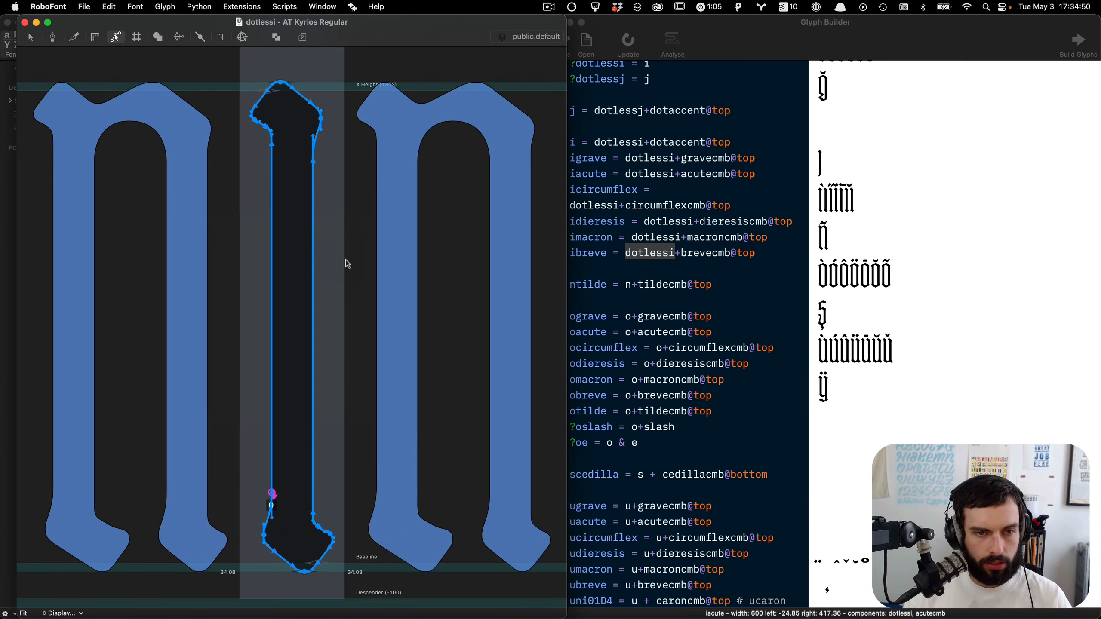
{"action": "right_click", "coordinate": [297, 100]}
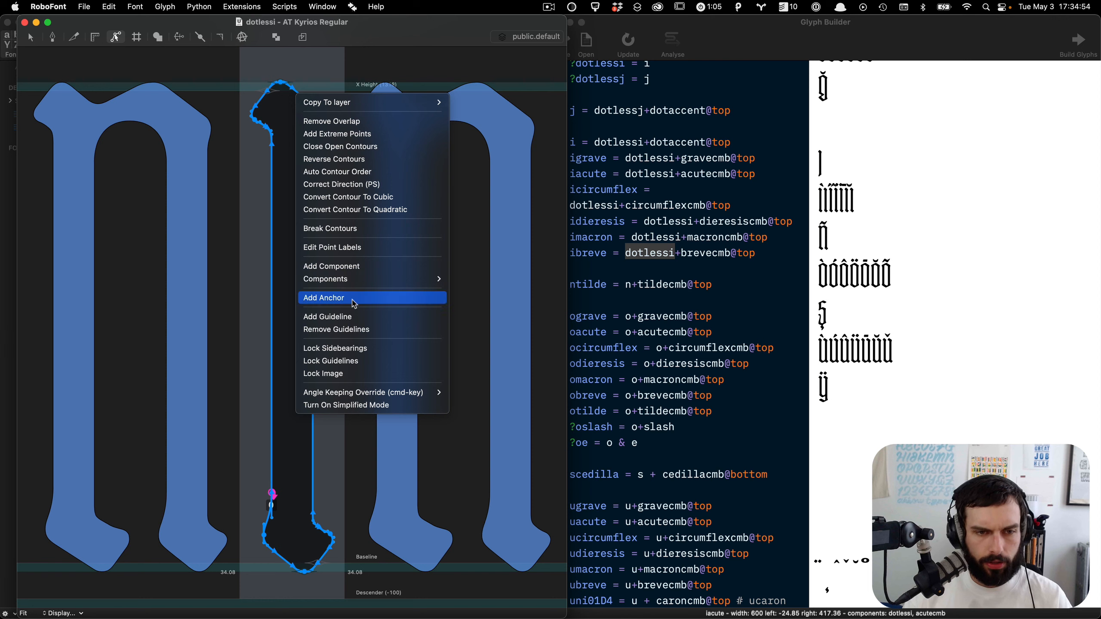
{"action": "left_click", "coordinate": [354, 300]}
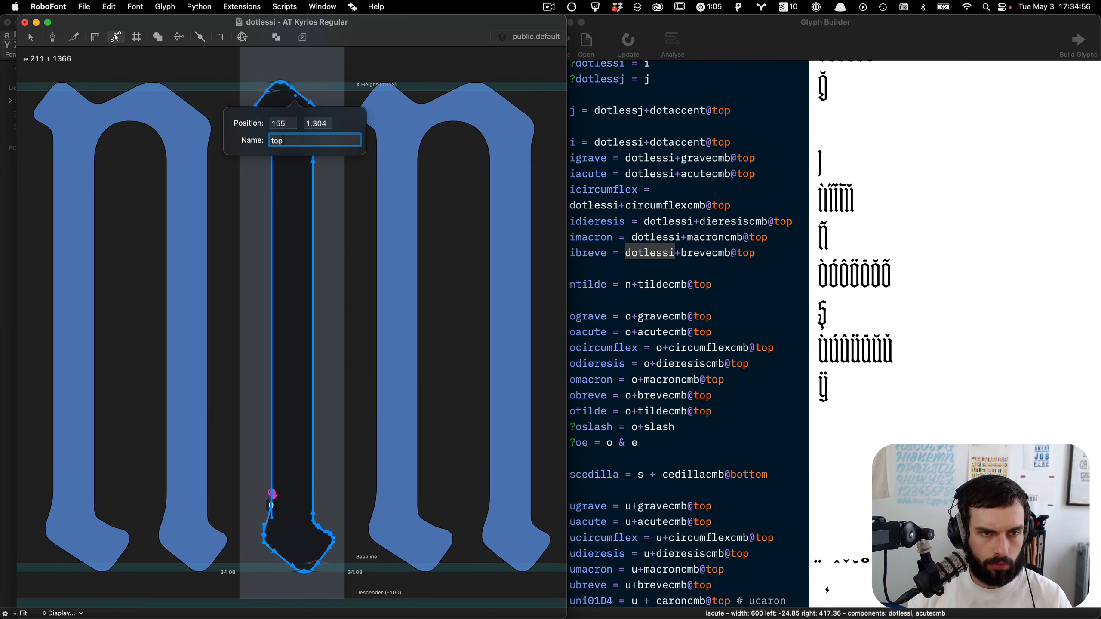
{"action": "type", "text": "top"}
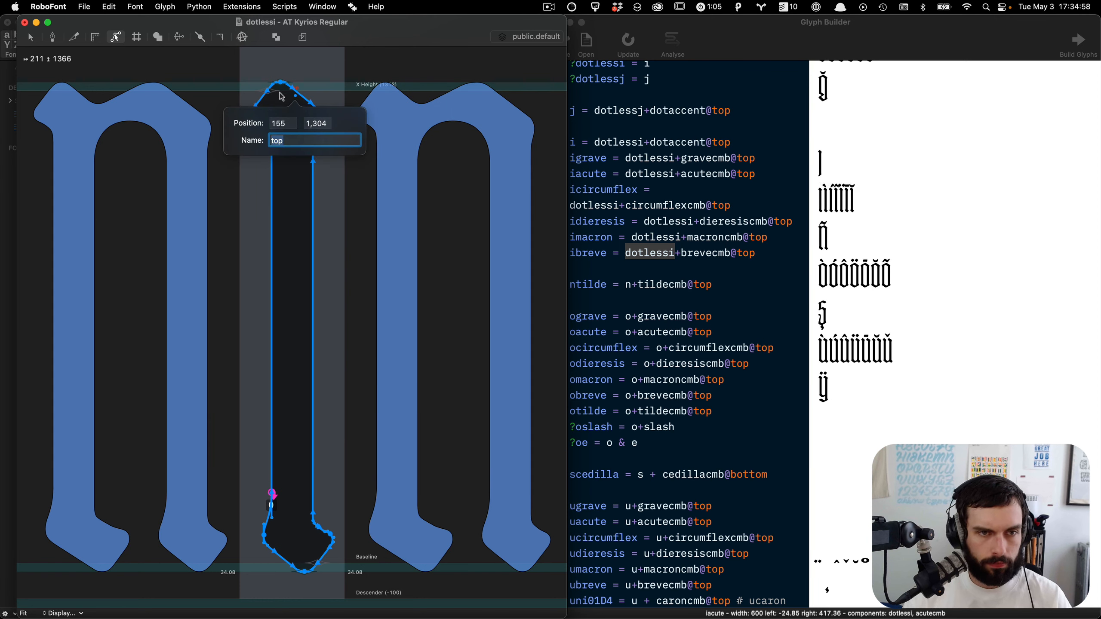
{"action": "key", "text": "Return"}
{"action": "left_click_drag", "start_coordinate": [294, 98], "coordinate": [296, 95]}
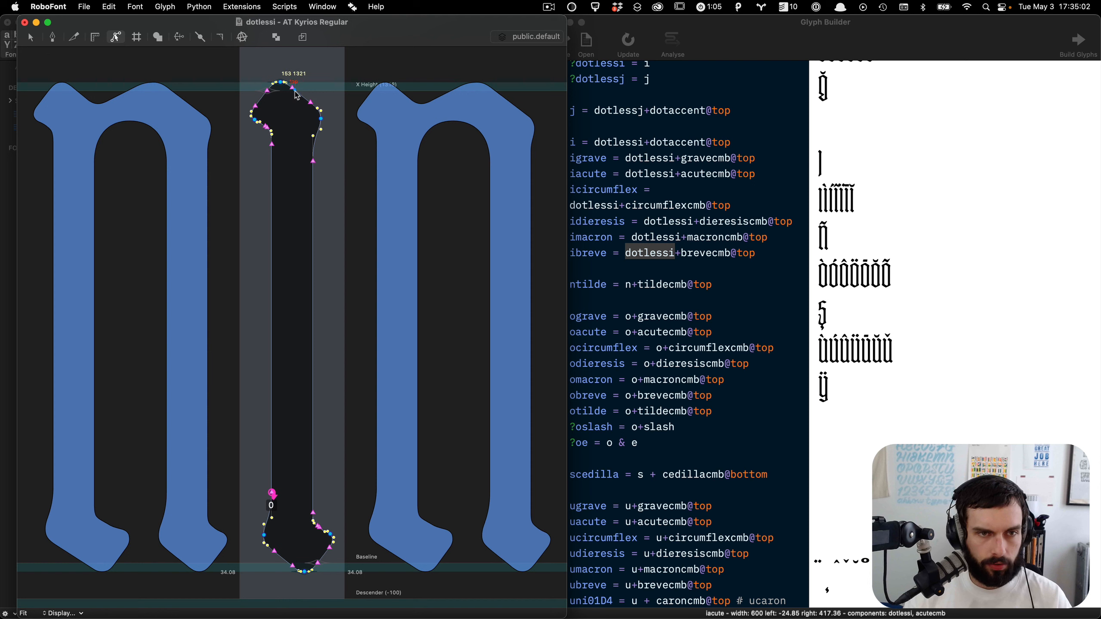
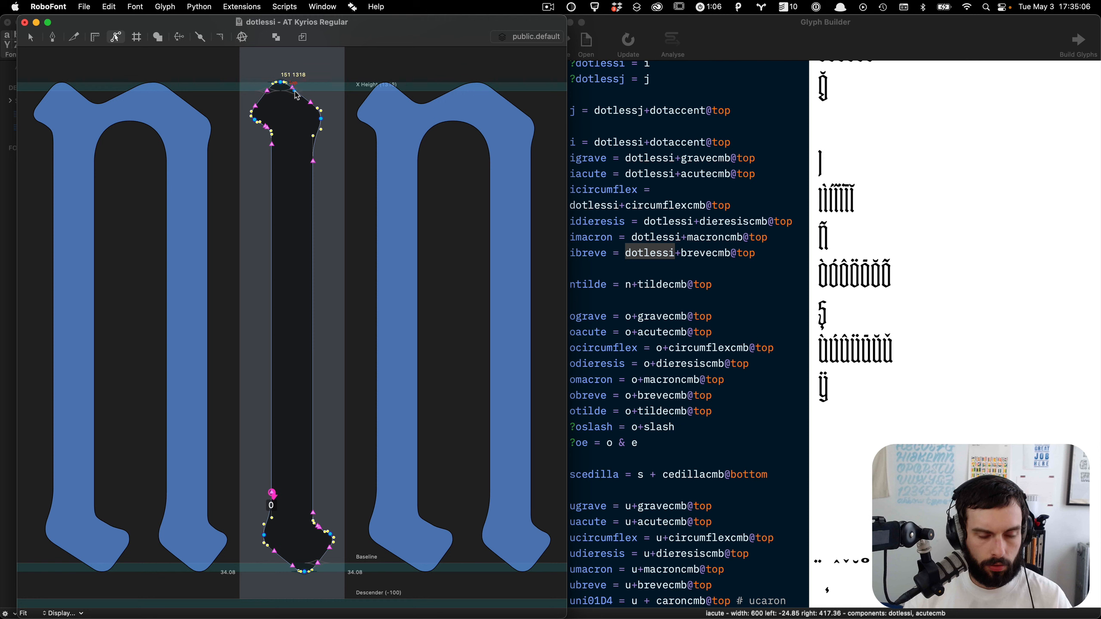
Step: Duplicate dotlessi's top anchor, shift the copy down to about 151, 1018, and close the Glyph Builder window
{"action": "key", "text": "super+c"}
{"action": "key", "text": "super+v"}
{"action": "key", "text": "shift+Down"}
{"action": "key", "text": "shift+Down"}
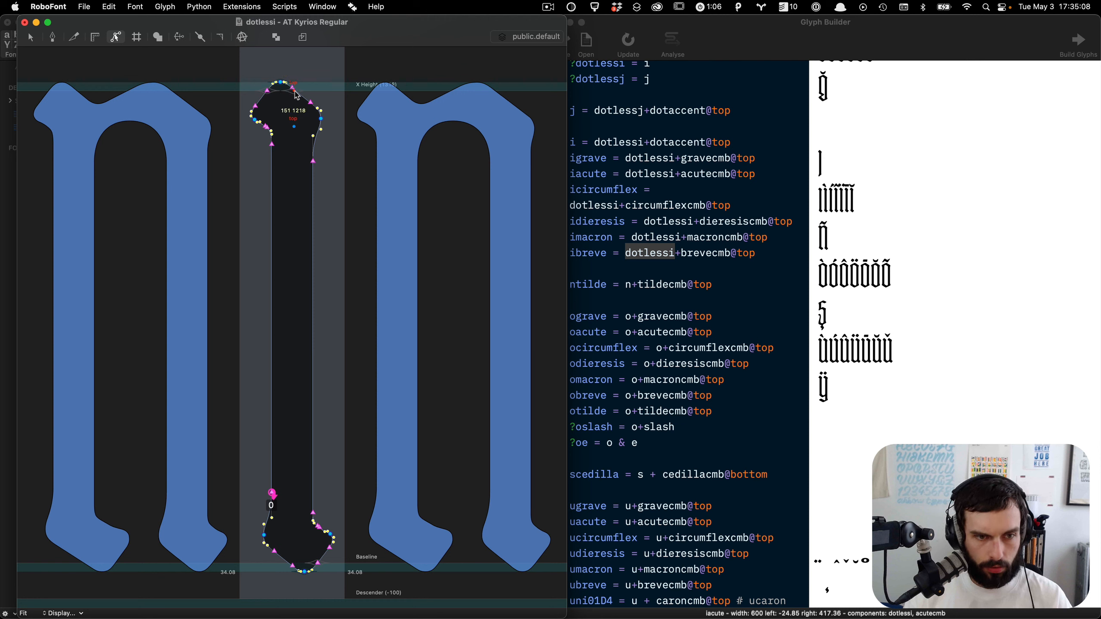
{"action": "key", "text": "shift+Down"}
{"action": "key", "text": "shift+Down"}
{"action": "key", "text": "shift+Down"}
{"action": "key", "text": "shift+Down"}
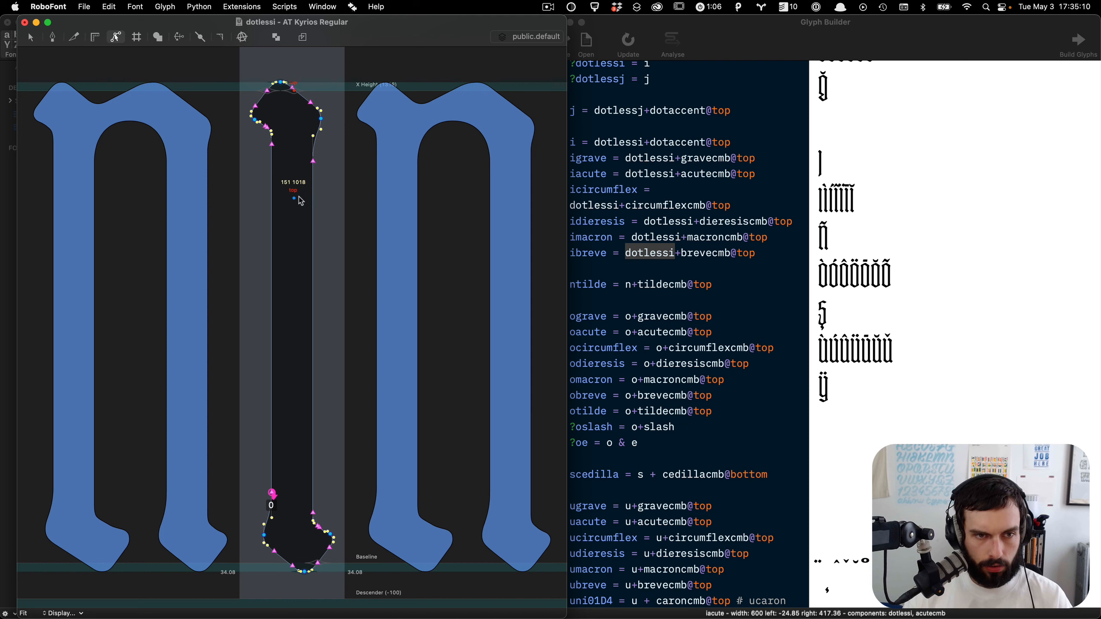
{"action": "left_click", "coordinate": [775, 27]}
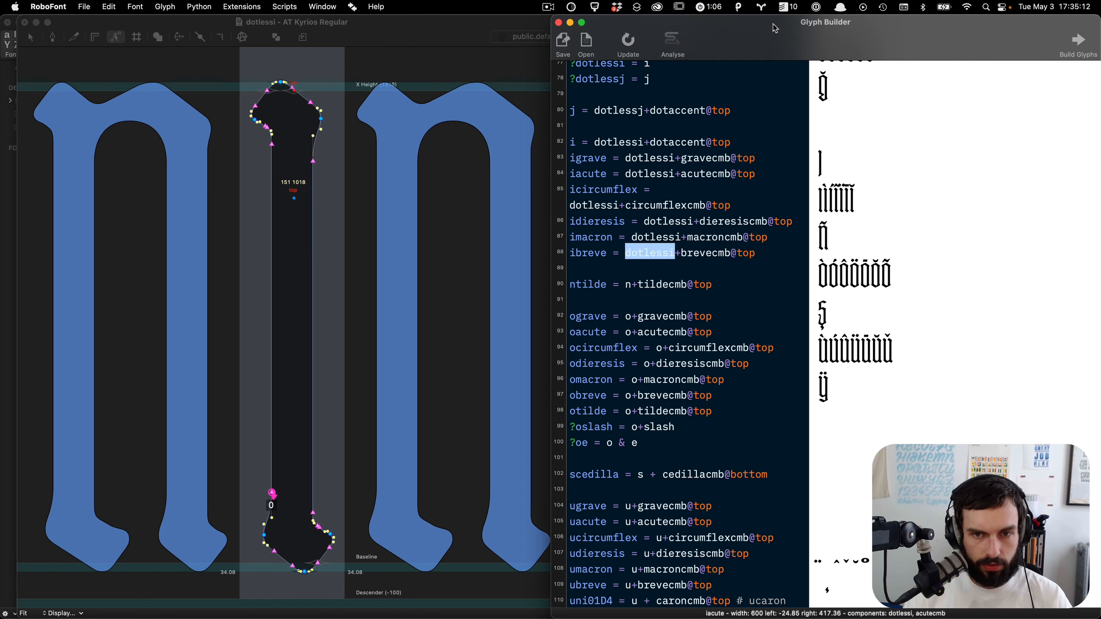
{"action": "key", "text": "super+w"}
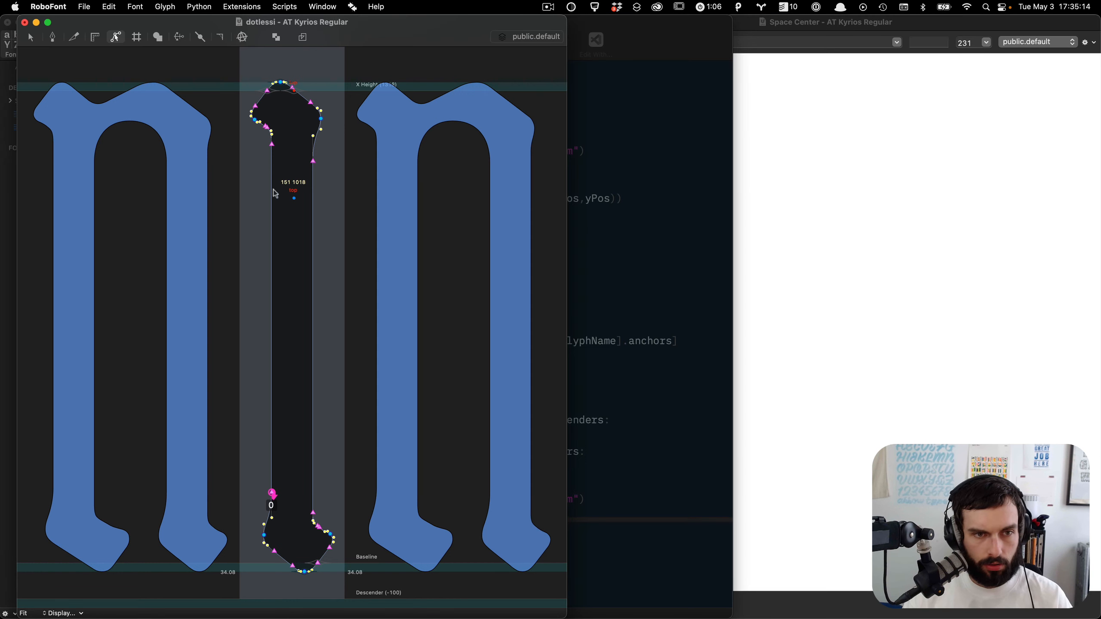
Step: Rename the copied anchor to bottom and move it onto the baseline at about 151, 0
{"action": "double_click", "coordinate": [295, 199]}
{"action": "type", "text": "bottom"}
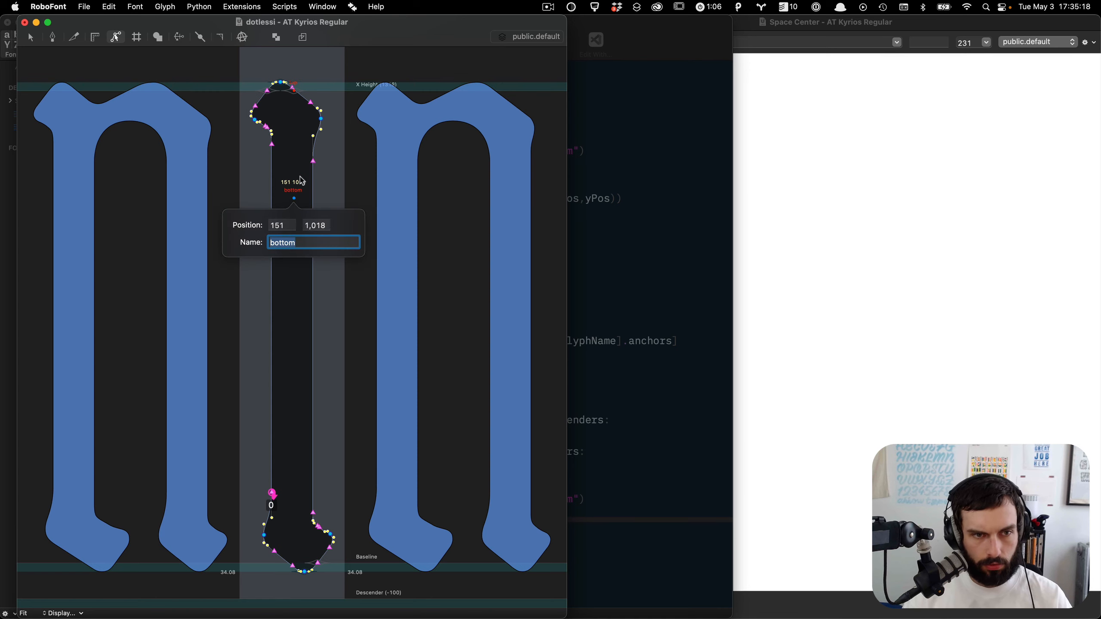
{"action": "key", "text": "Return"}
{"action": "left_click_drag", "start_coordinate": [298, 203], "coordinate": [308, 470]}
{"action": "key", "text": "Up"}
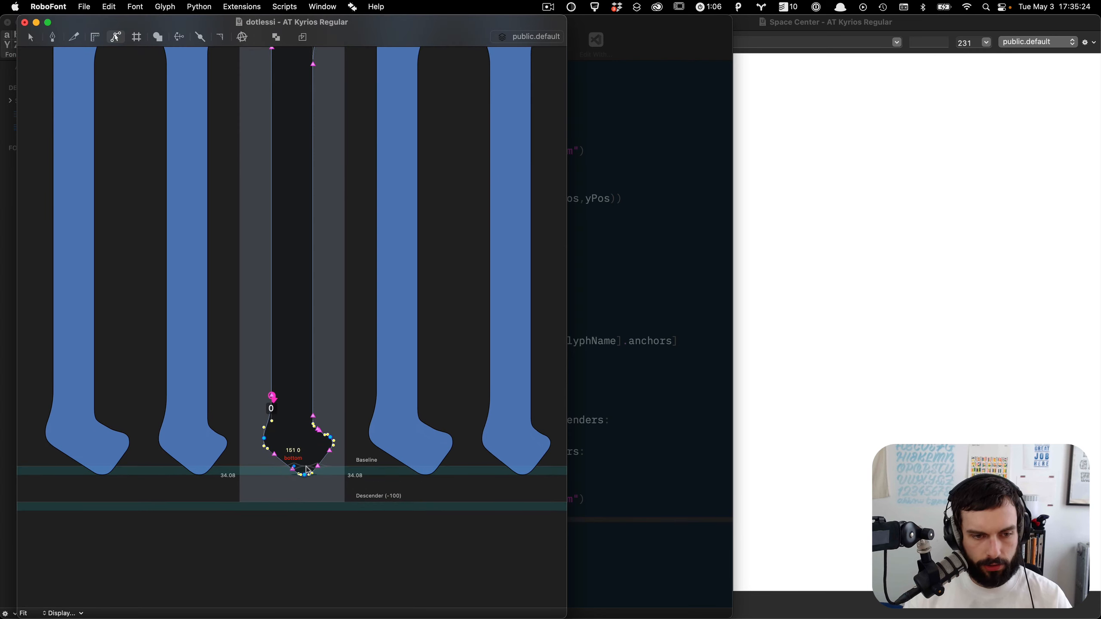
{"action": "scroll", "coordinate": [292, 56], "scroll_direction": "up", "scroll_amount": 3}
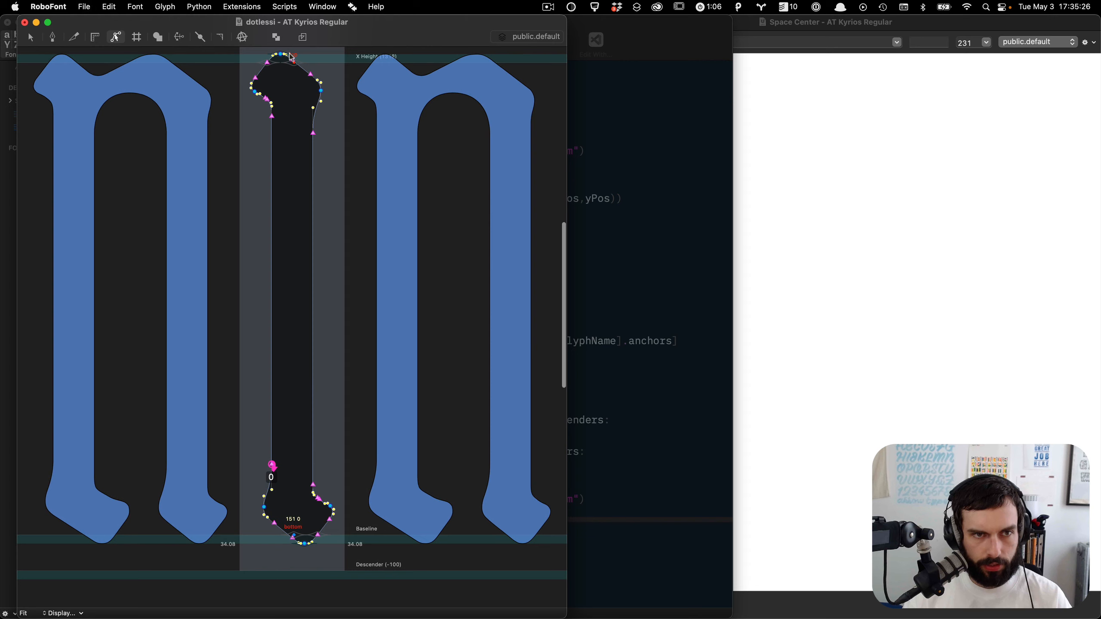
Step: Copy the top anchor from dotlessi and paste it into the dotlessj glyph
{"action": "left_click_drag", "start_coordinate": [295, 68], "coordinate": [292, 67]}
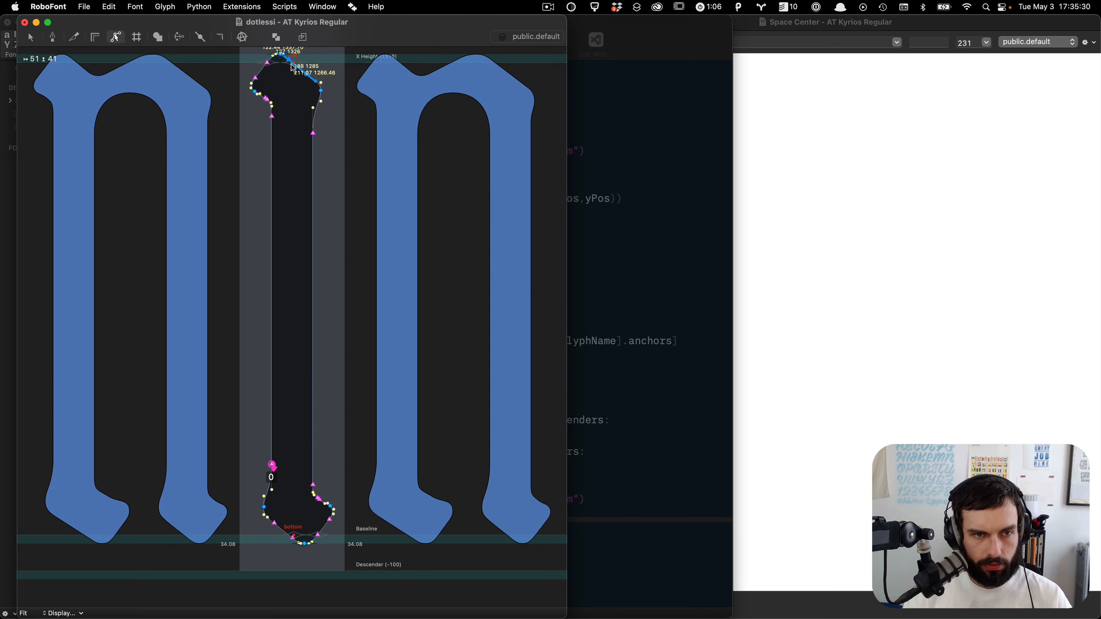
{"action": "key", "text": "super+c"}
{"action": "key", "text": "period"}
{"action": "key", "text": "super+v"}
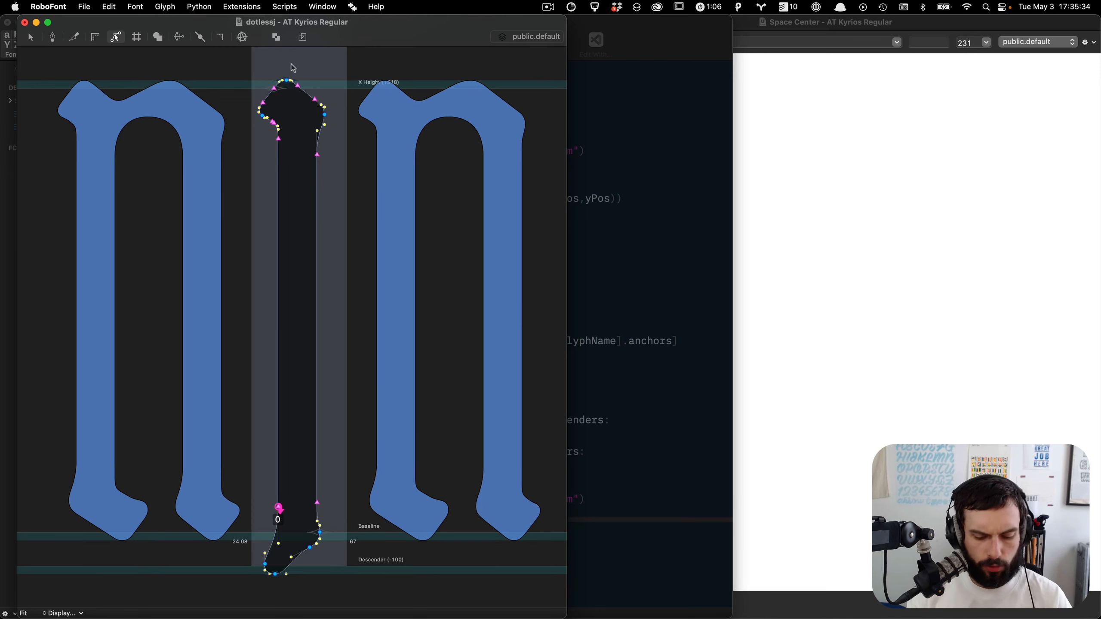
{"action": "key", "text": "comma"}
{"action": "scroll", "coordinate": [293, 68], "scroll_direction": "up", "scroll_amount": 5}
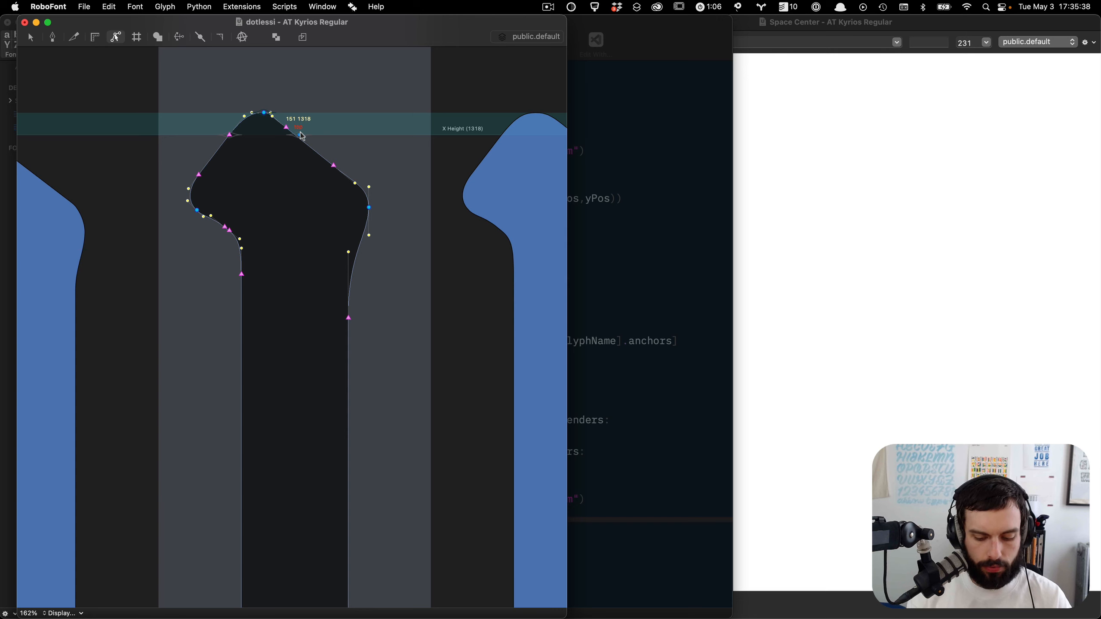
{"action": "key", "text": "period"}
{"action": "key", "text": "super+v"}
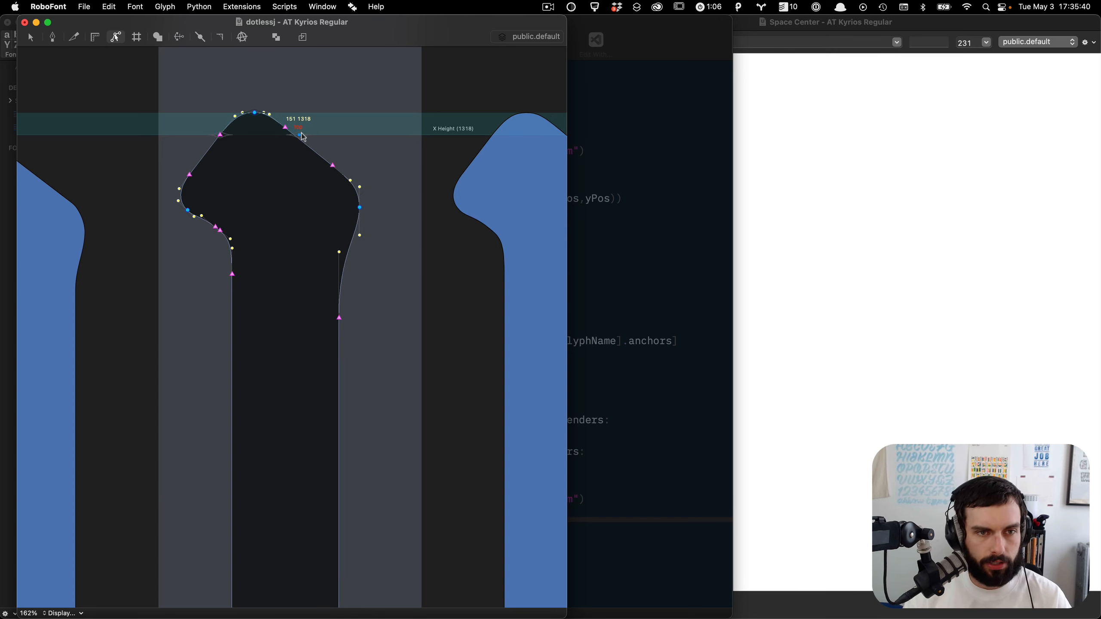
Step: Move dotlessj's top anchor to about 138, 1318, then save the font and close the glyph window
{"action": "left_click", "coordinate": [300, 135]}
{"action": "left_click_drag", "start_coordinate": [300, 135], "coordinate": [287, 136]}
{"action": "scroll", "coordinate": [287, 135], "scroll_direction": "down", "scroll_amount": 10}
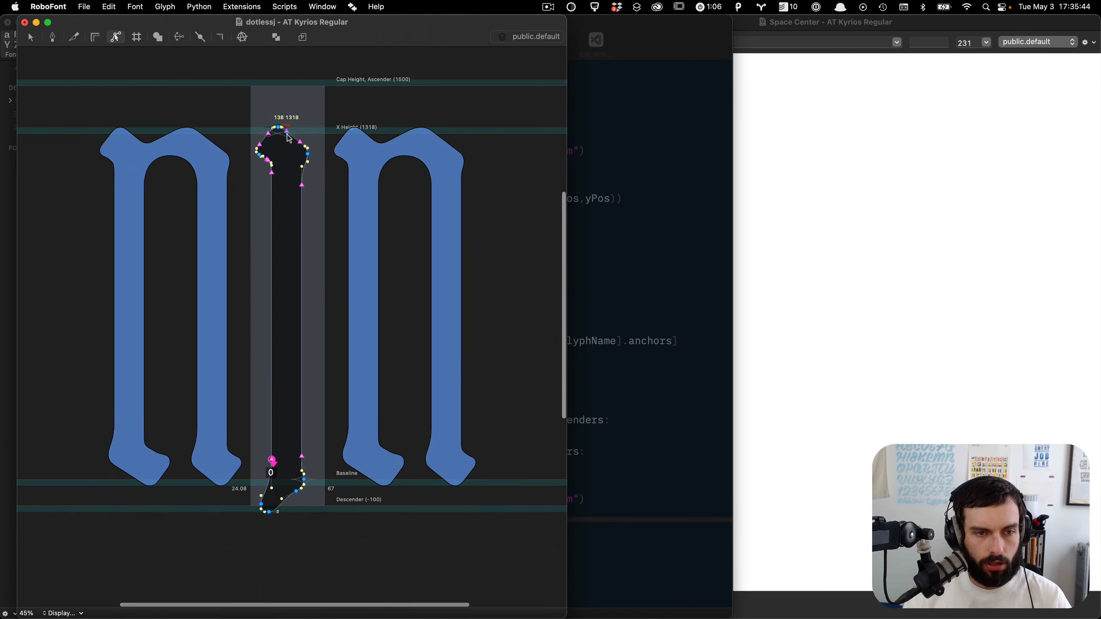
{"action": "left_click", "coordinate": [362, 148]}
{"action": "key", "text": "super+s"}
{"action": "key", "text": "super+w"}
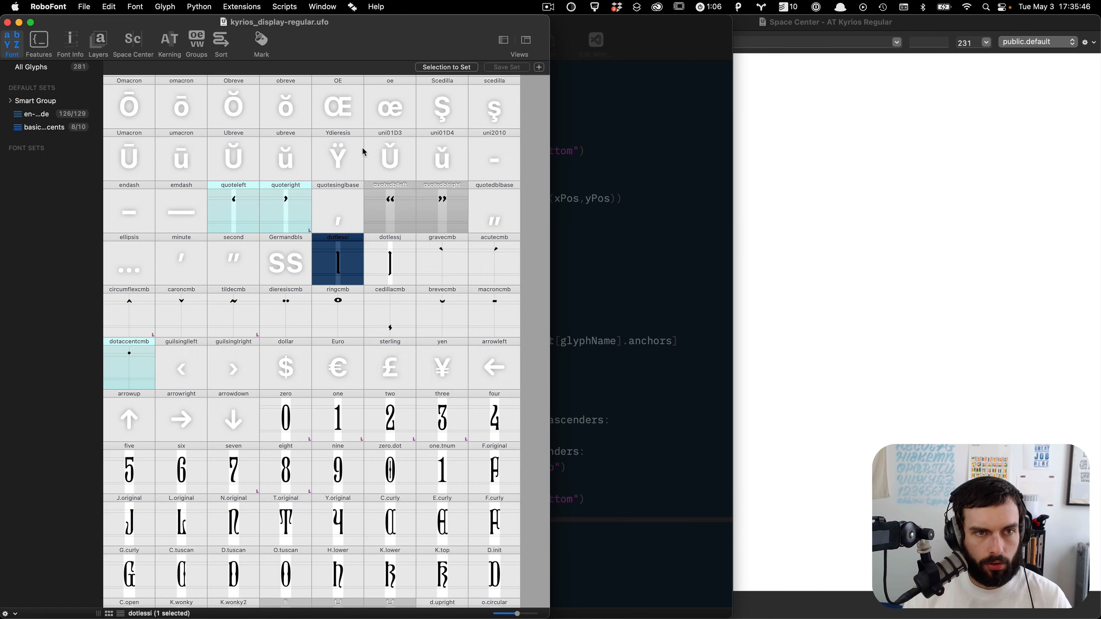
Step: Open Glyph Construction's Glyph Builder and paste the earlier basic-latin recipe text from the clipboard history
{"action": "key", "text": "super+shift+g"}
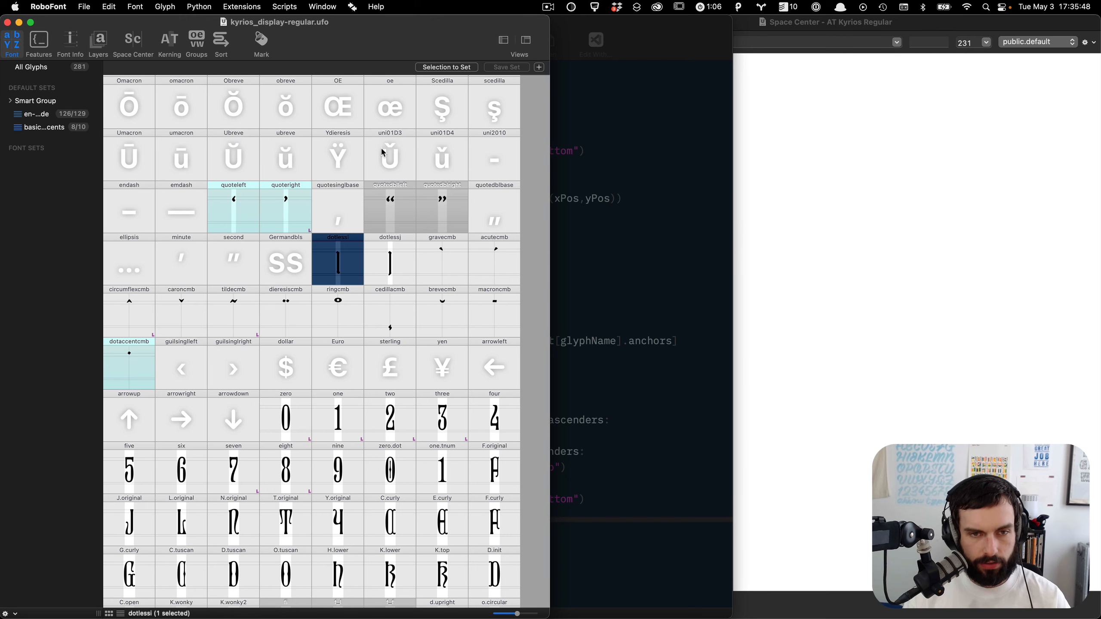
{"action": "key", "text": "super+v"}
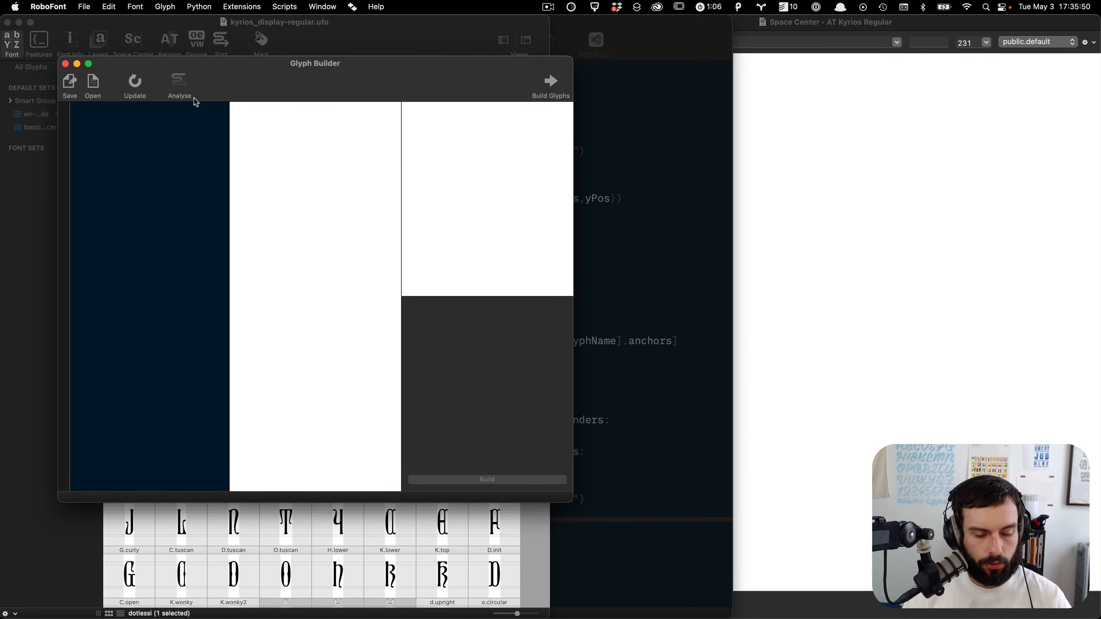
{"action": "key", "text": "shift+super+v"}
{"action": "key", "text": "Right"}
{"action": "key", "text": "Right"}
{"action": "key", "text": "Right"}
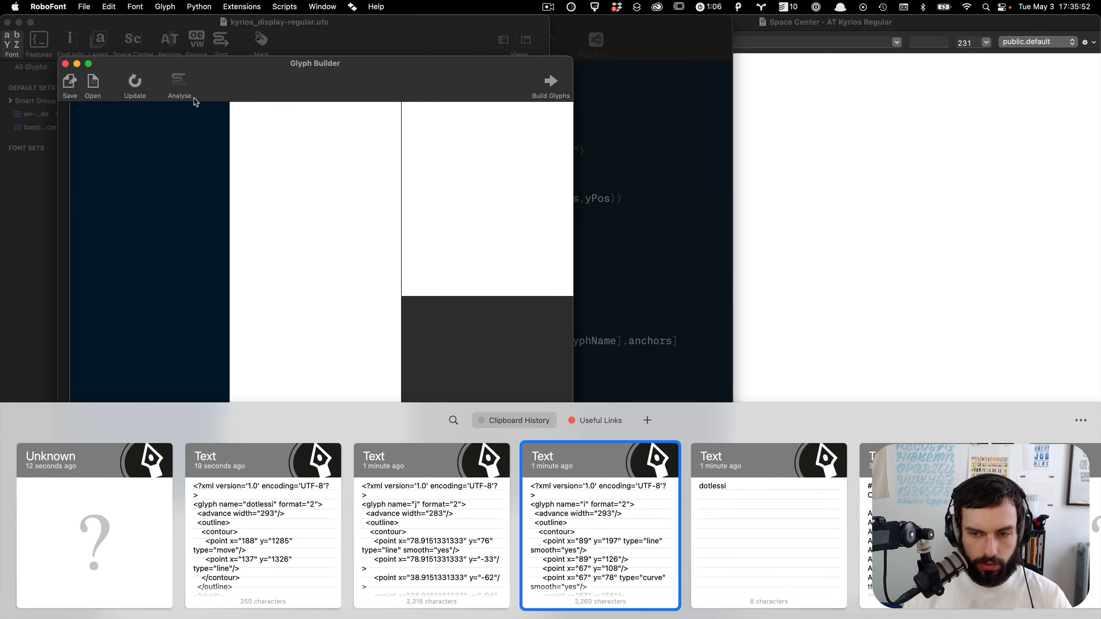
{"action": "key", "text": "Right"}
{"action": "key", "text": "Right"}
{"action": "key", "text": "Right"}
{"action": "key", "text": "Right"}
{"action": "key", "text": "Right"}
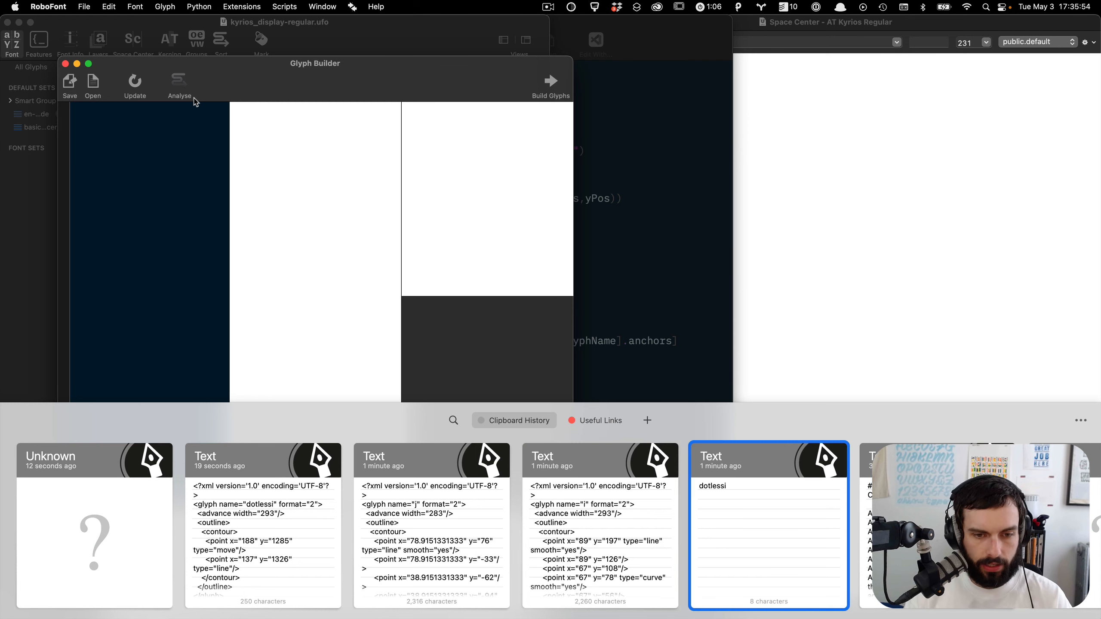
{"action": "key", "text": "Right"}
{"action": "key", "text": "Right"}
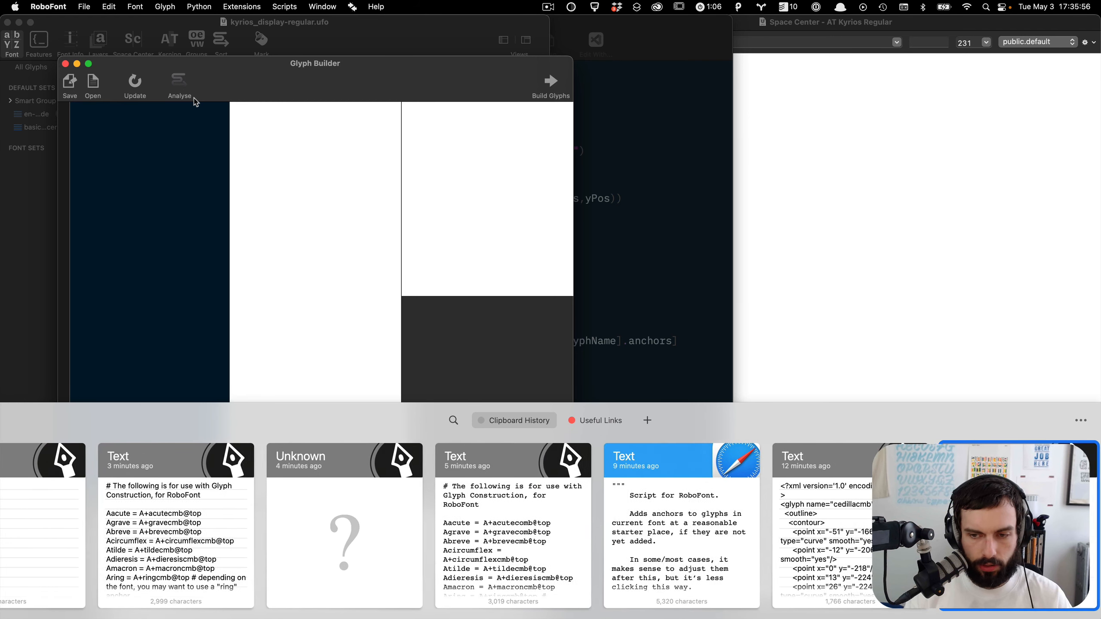
{"action": "key", "text": "Left"}
{"action": "key", "text": "Left"}
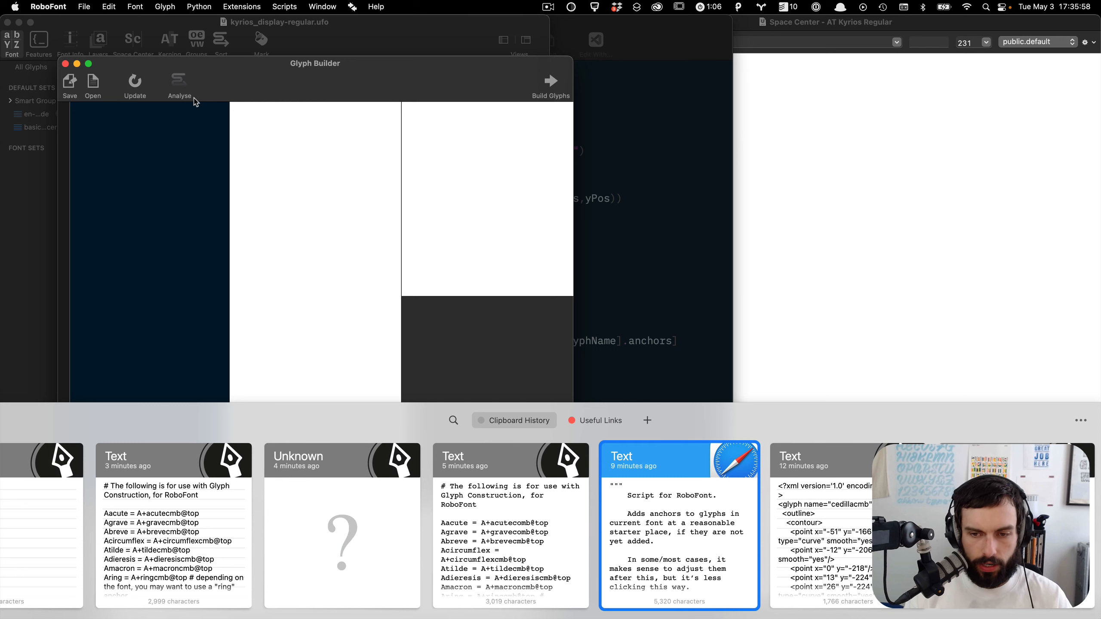
{"action": "key", "text": "Left"}
{"action": "key", "text": "Return"}
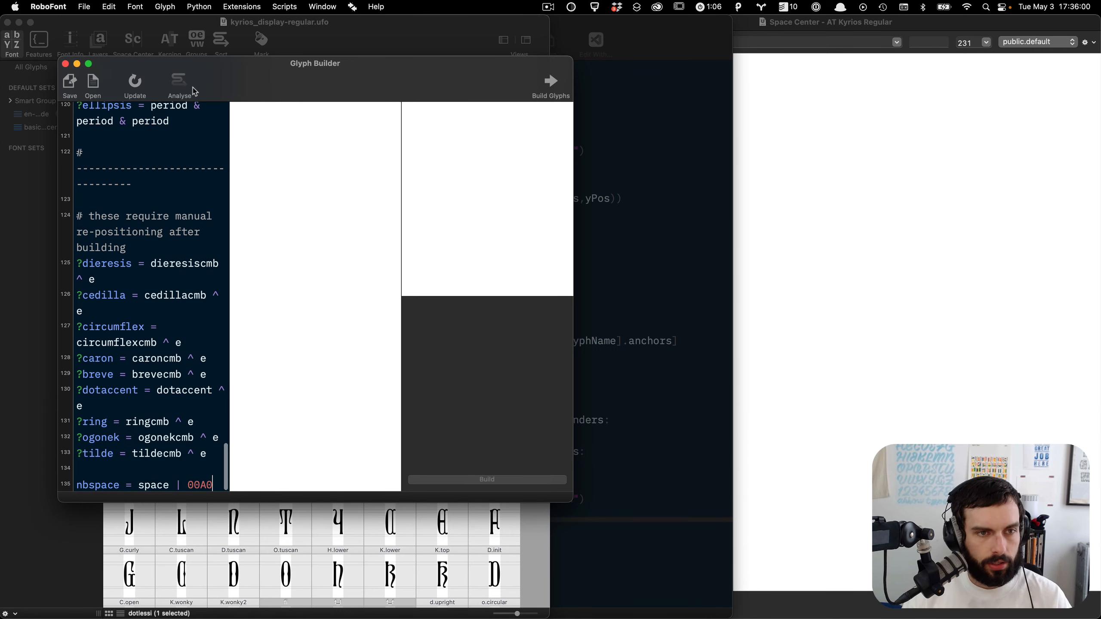
Step: Preview the built accented glyphs, enlarging the Glyph Builder window to review the recipes
{"action": "left_click", "coordinate": [176, 83]}
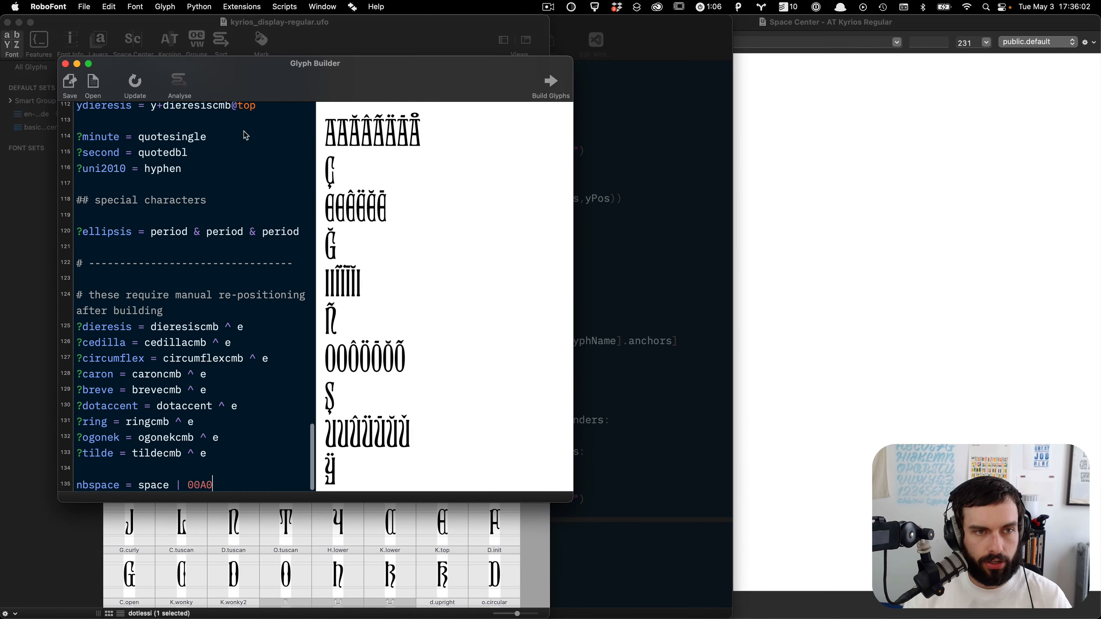
{"action": "left_click_drag", "start_coordinate": [567, 499], "coordinate": [881, 476]}
{"action": "scroll", "coordinate": [533, 267], "scroll_direction": "down", "scroll_amount": 1}
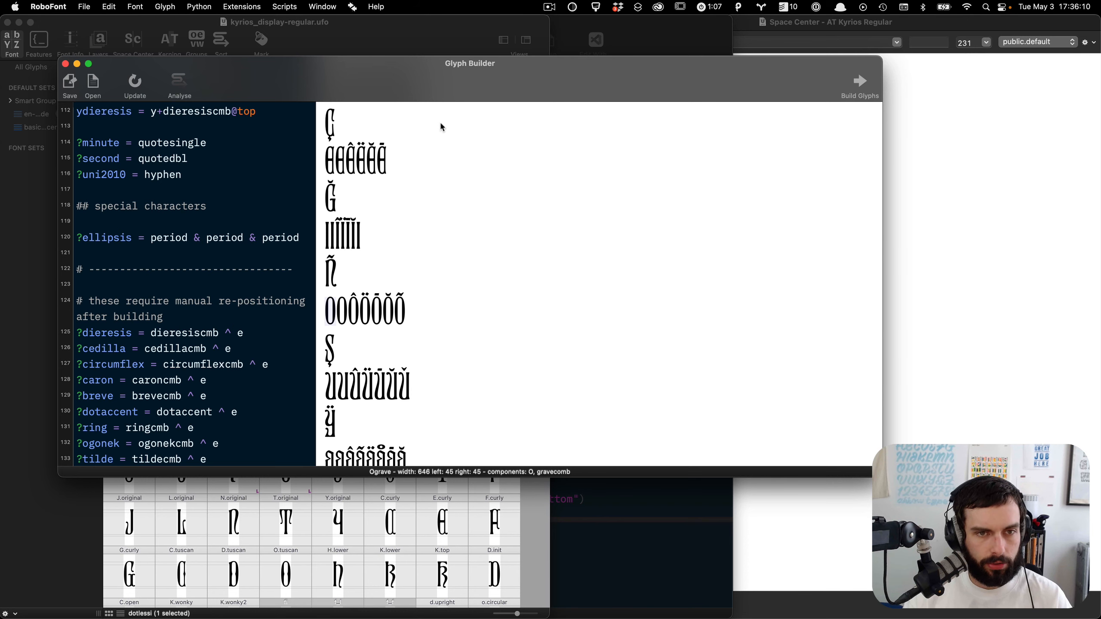
{"action": "left_click_drag", "start_coordinate": [458, 99], "coordinate": [646, 90]}
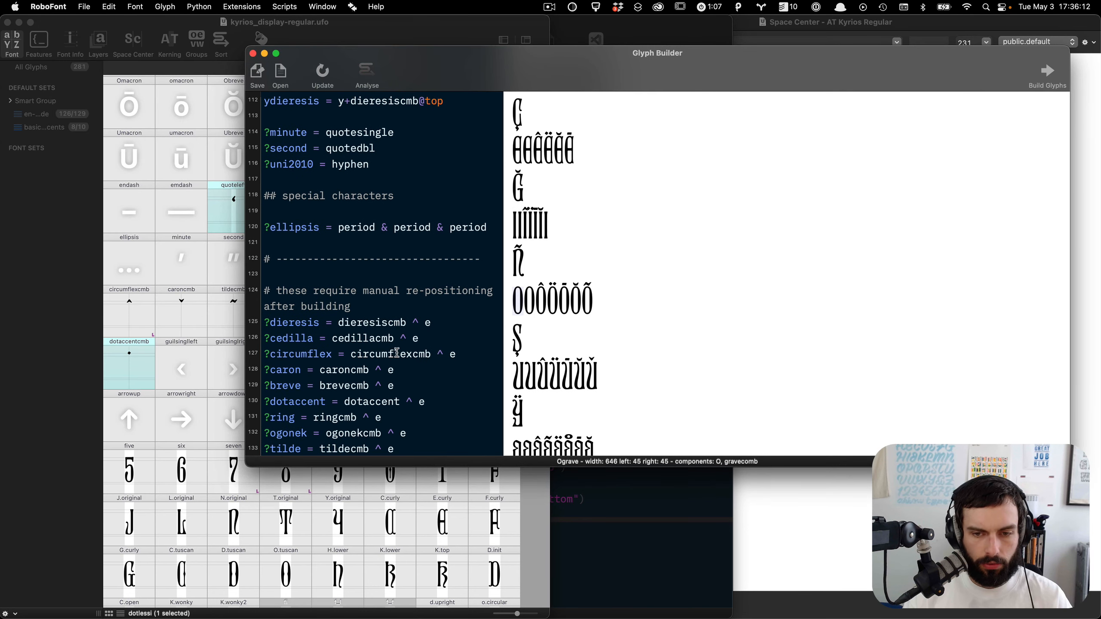
{"action": "scroll", "coordinate": [394, 353], "scroll_direction": "down", "scroll_amount": 2}
{"action": "scroll", "coordinate": [396, 354], "scroll_direction": "up", "scroll_amount": 1}
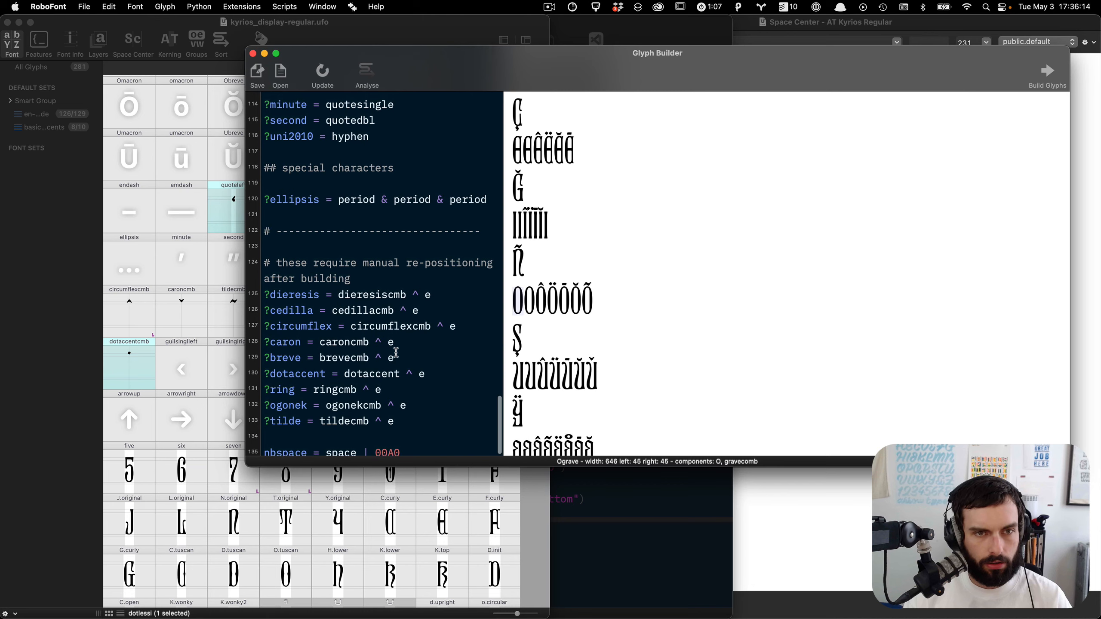
Step: Copy all of basic-latin.txt from the code editor and paste it over the Glyph Builder's recipes
{"action": "key", "text": "super+Tab"}
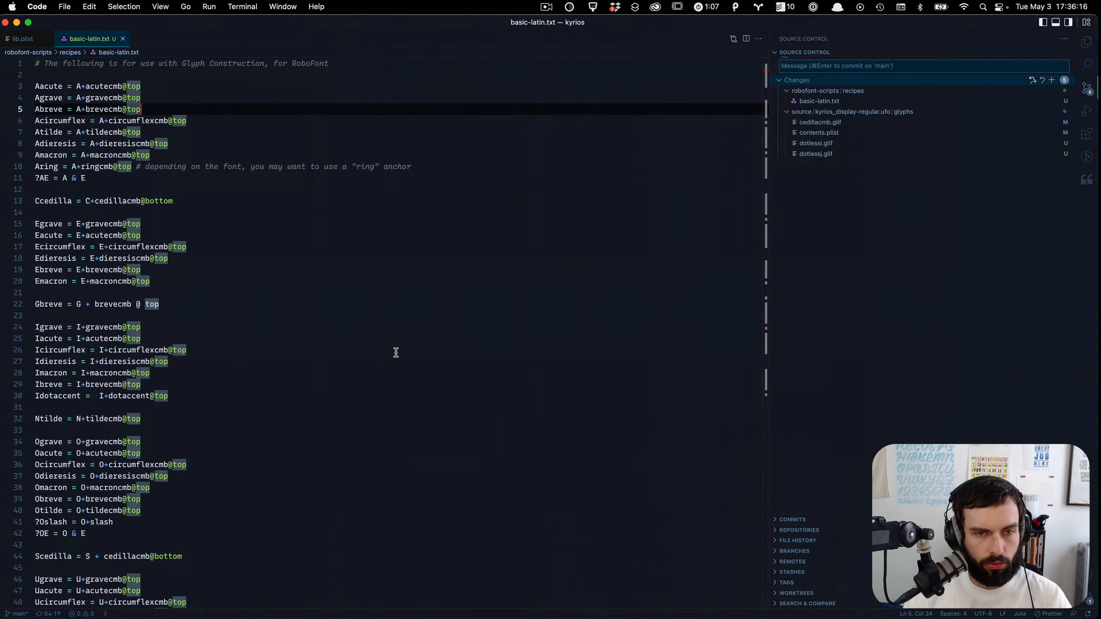
{"action": "key", "text": "super+a"}
{"action": "key", "text": "super+c"}
{"action": "key", "text": "super+Tab"}
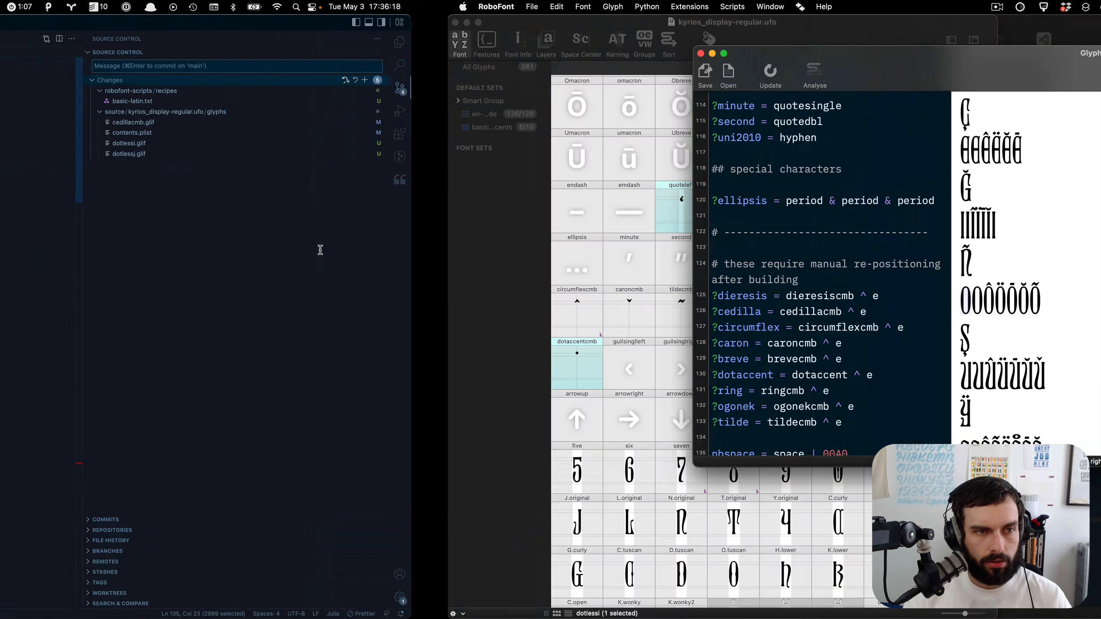
{"action": "key", "text": "super+a"}
{"action": "key", "text": "super+v"}
Step: Analyse the recipes to list missing and existing glyphs, and review the preview
{"action": "left_click", "coordinate": [371, 82]}
{"action": "scroll", "coordinate": [546, 246], "scroll_direction": "up", "scroll_amount": 1}
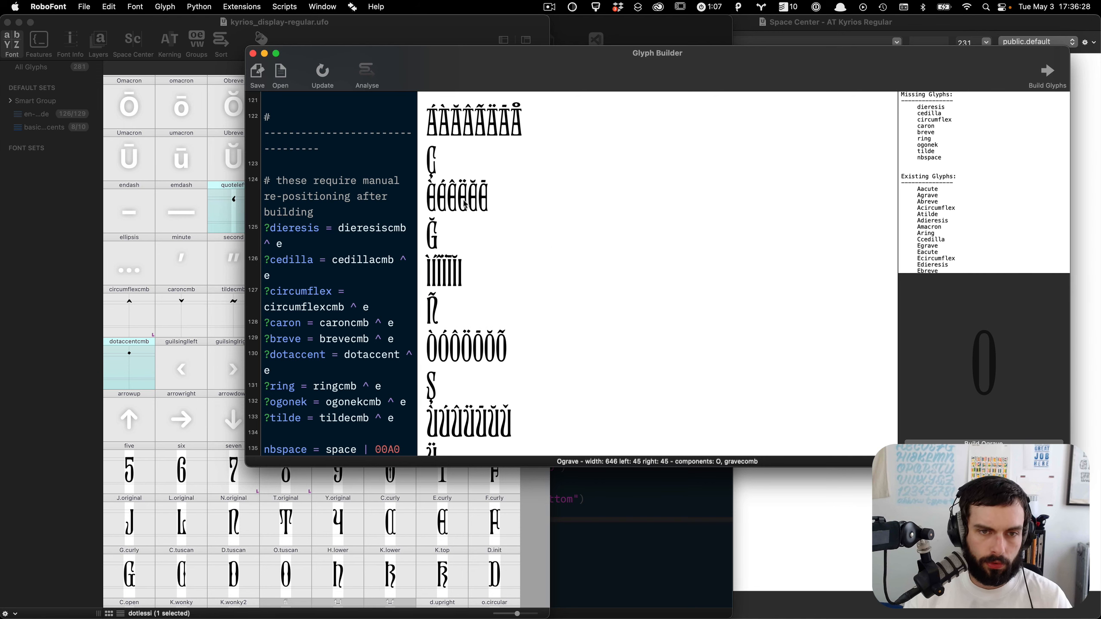
{"action": "scroll", "coordinate": [461, 198], "scroll_direction": "up", "scroll_amount": 5}
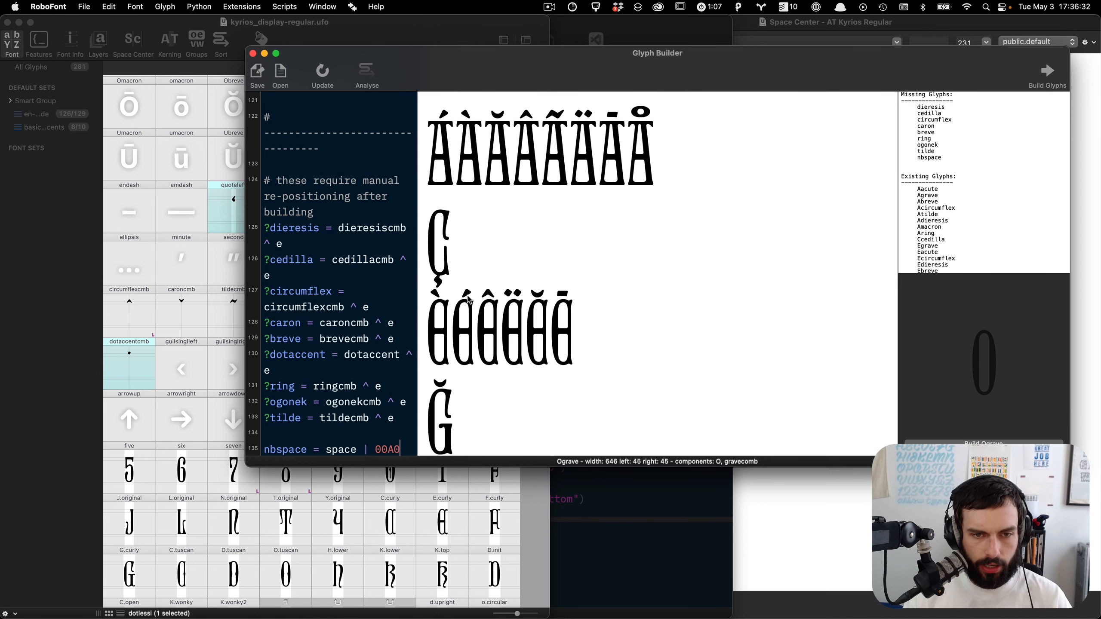
Step: Open the gravecmb and acutecmb glyphs to inspect them against the previewed accents
{"action": "left_click", "coordinate": [41, 278]}
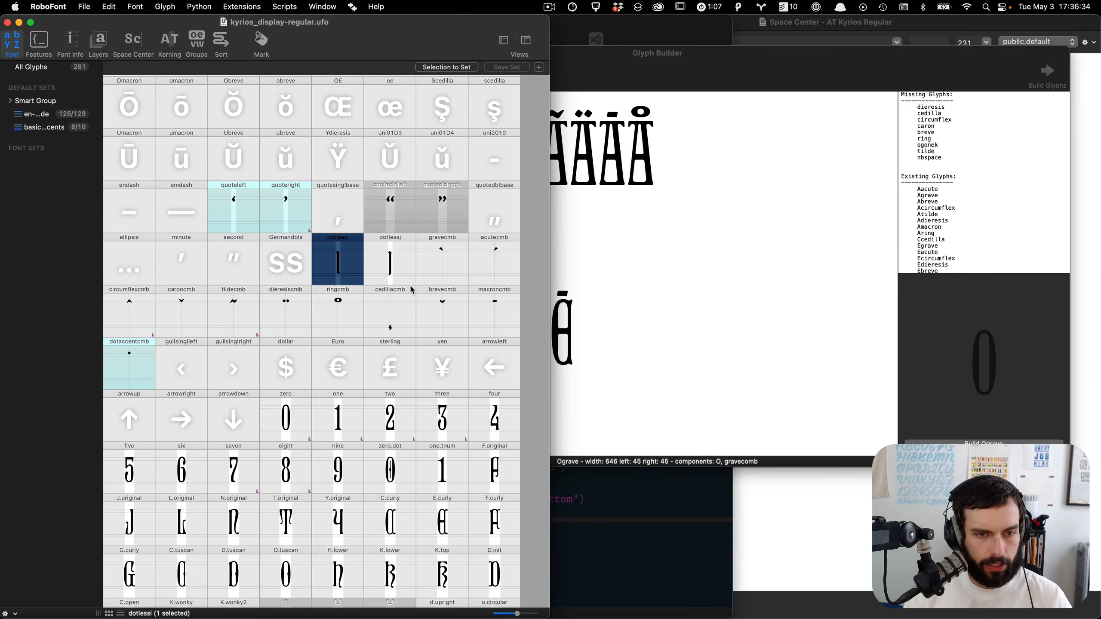
{"action": "double_click", "coordinate": [448, 268]}
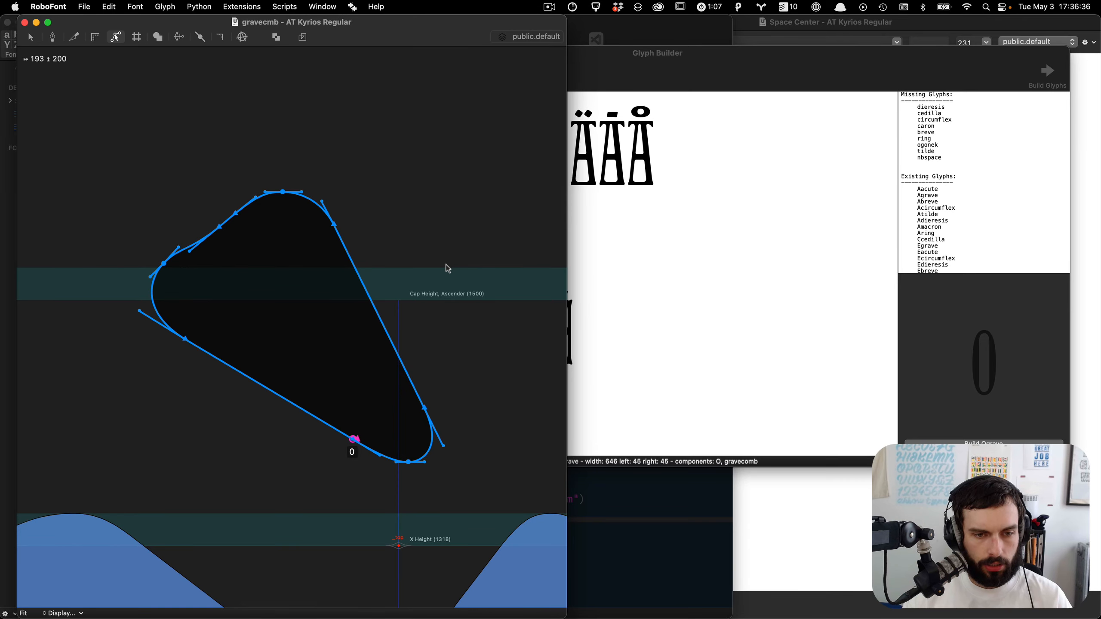
{"action": "key", "text": "shift+Right"}
{"action": "key", "text": "shift+Right"}
{"action": "key", "text": "super+bracketright"}
{"action": "key", "text": "shift+Left"}
{"action": "key", "text": "shift+Left"}
{"action": "left_click", "coordinate": [661, 286]}
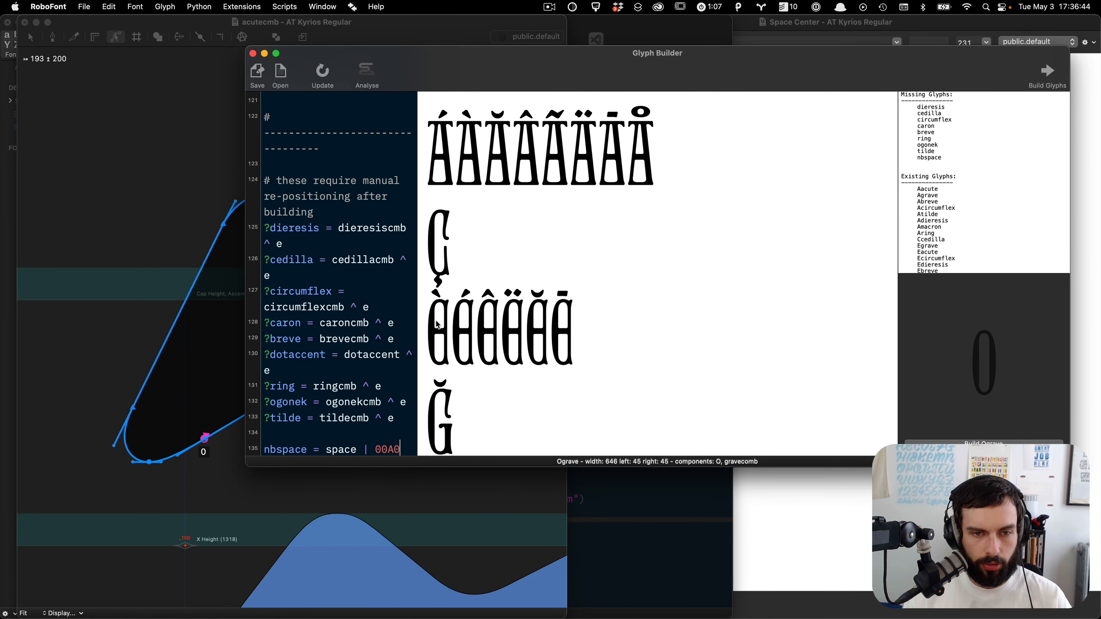
{"action": "left_click", "coordinate": [186, 375]}
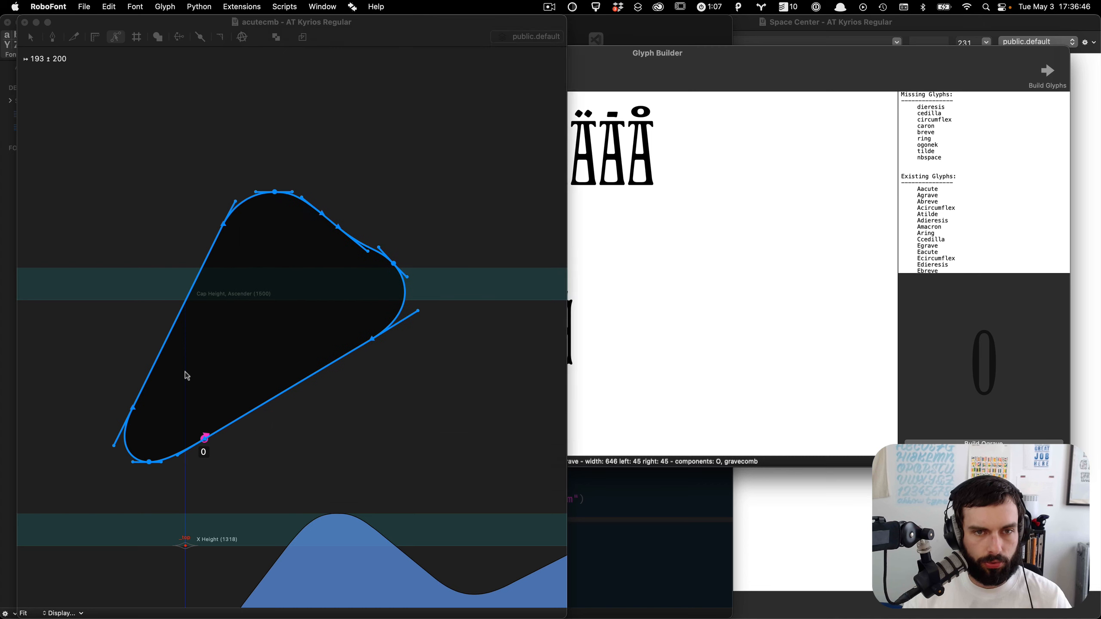
Step: Jump to the E glyph and move its top anchor to about 317, 1500
{"action": "type", "text": "jE"}
{"action": "key", "text": "Return"}
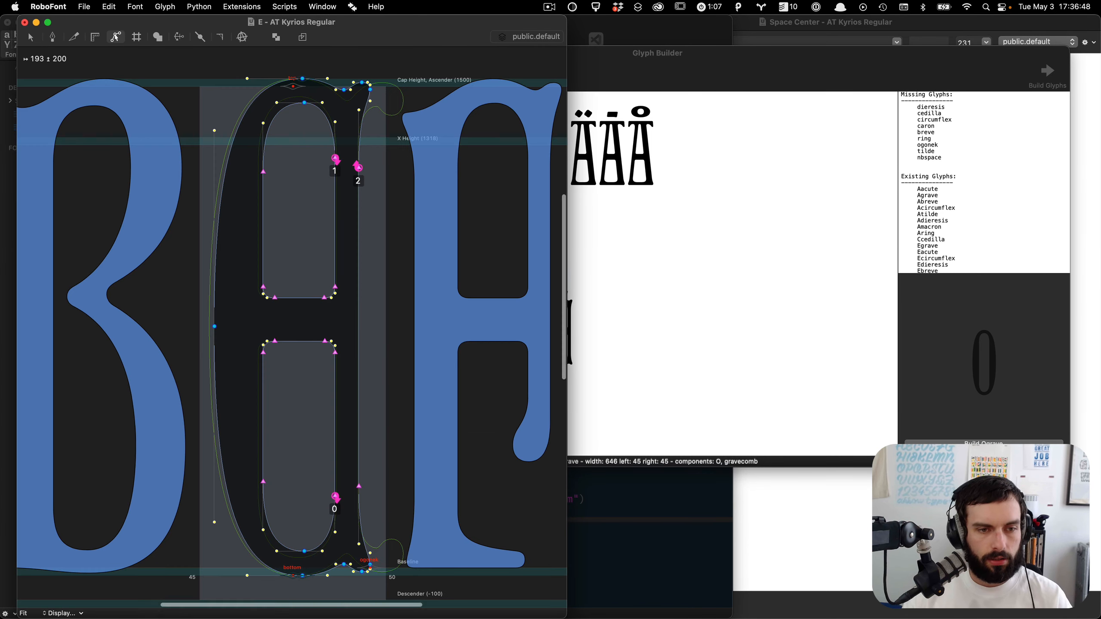
{"action": "left_click", "coordinate": [294, 87]}
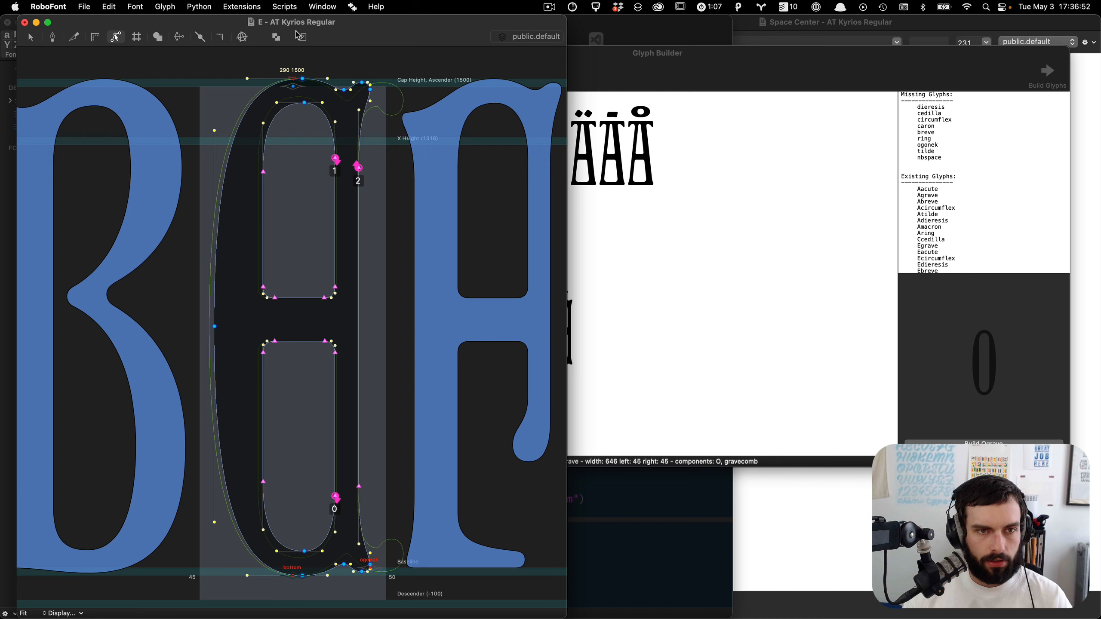
{"action": "left_click_drag", "start_coordinate": [292, 86], "coordinate": [302, 87]}
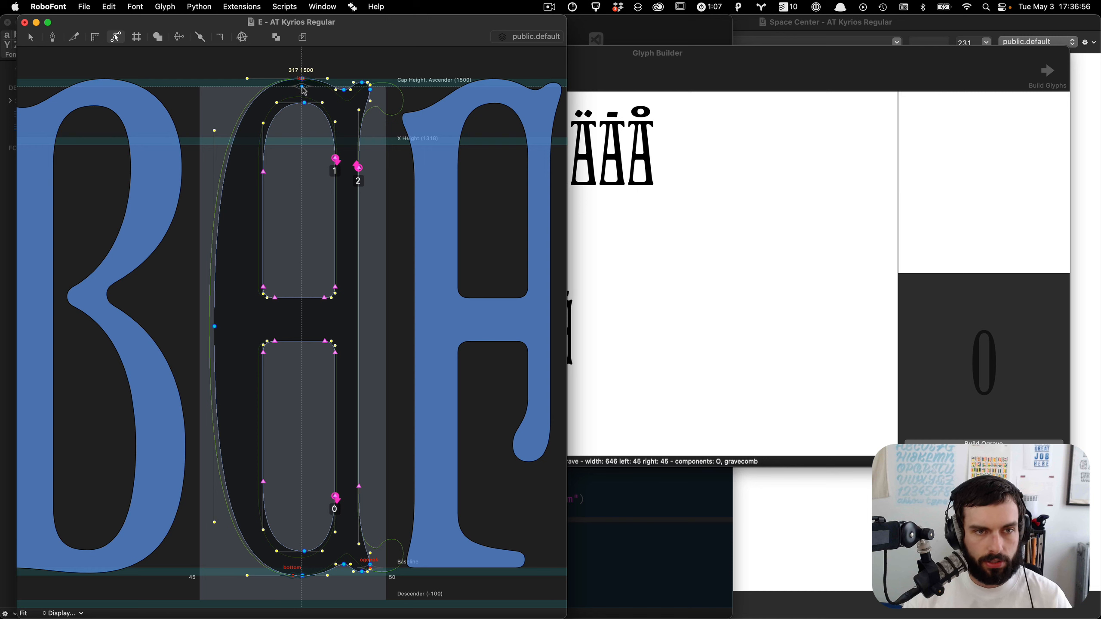
Step: Move the E glyph's bottom anchor onto the baseline at 320, 0
{"action": "scroll", "coordinate": [328, 590], "scroll_direction": "up", "scroll_amount": 5}
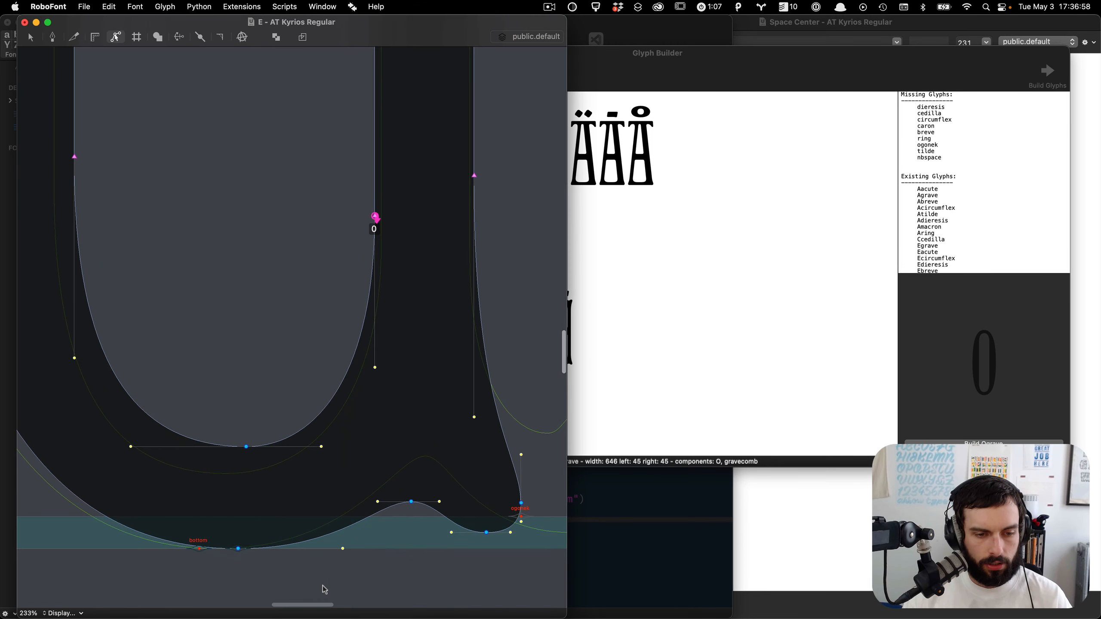
{"action": "left_click", "coordinate": [200, 551]}
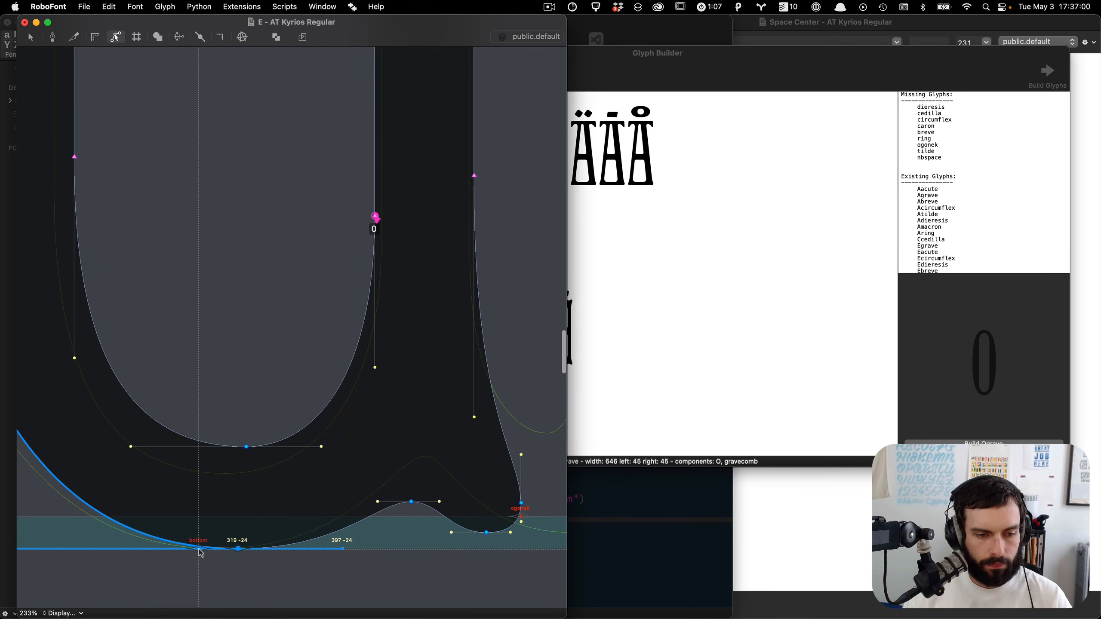
{"action": "left_click", "coordinate": [201, 556]}
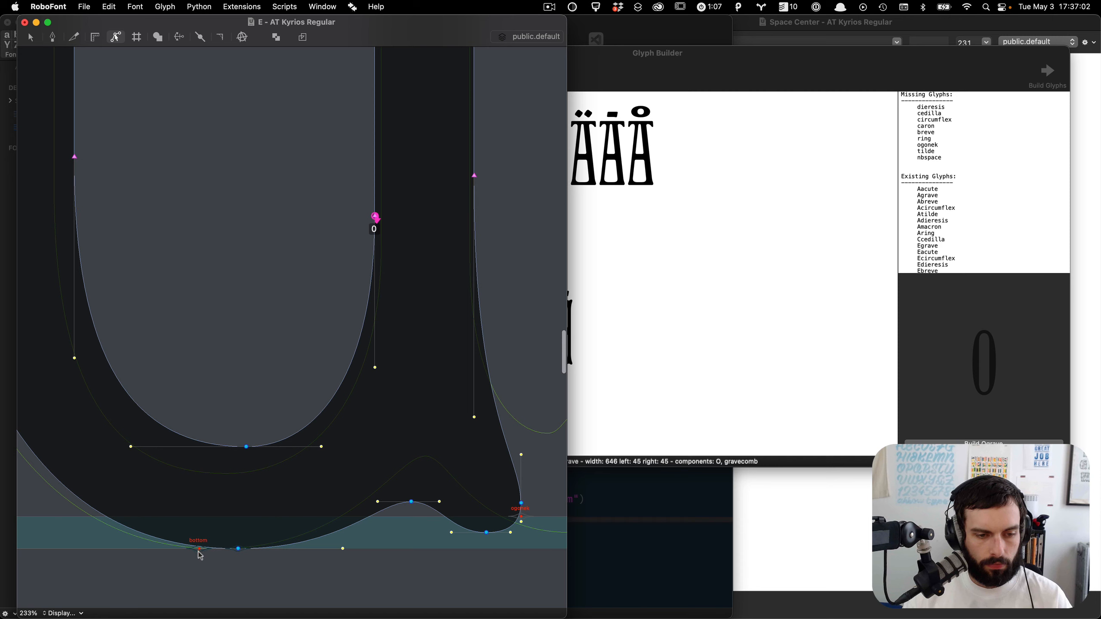
{"action": "key", "text": "shift+Up"}
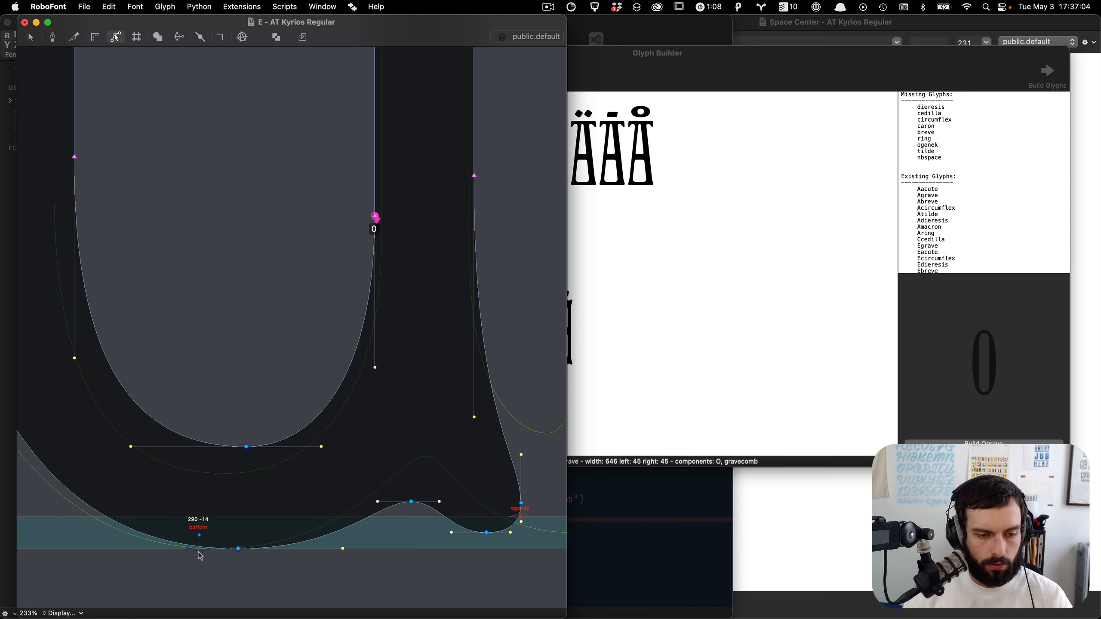
{"action": "key", "text": "shift+Up"}
{"action": "key", "text": "Up"}
{"action": "key", "text": "Up"}
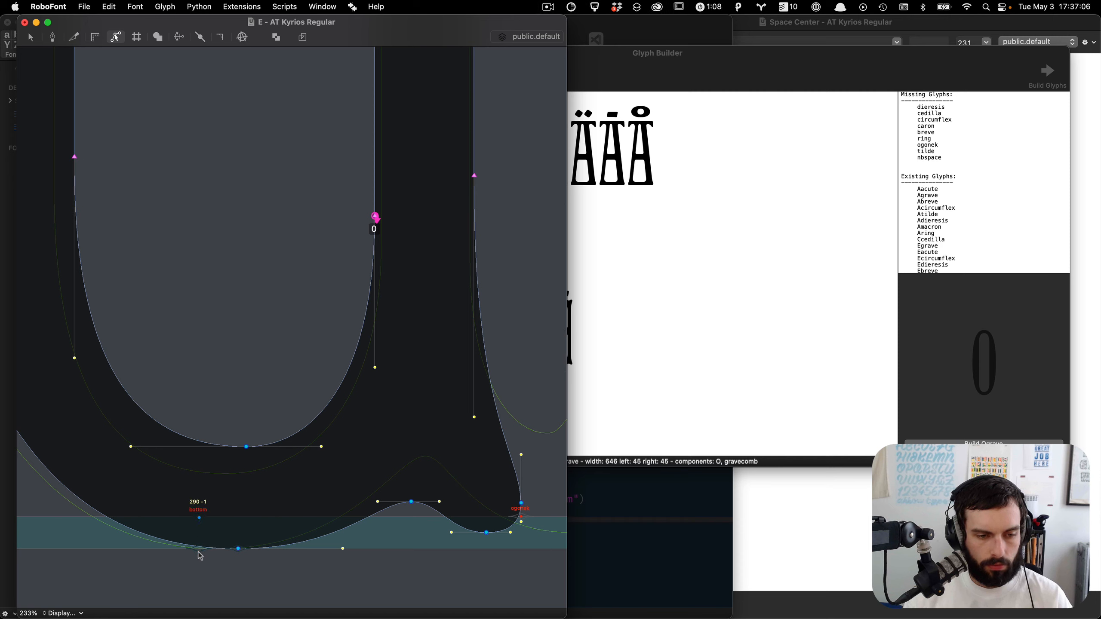
{"action": "key", "text": "Up"}
{"action": "key", "text": "shift+Right"}
{"action": "key", "text": "shift+Right"}
{"action": "key", "text": "shift+Right"}
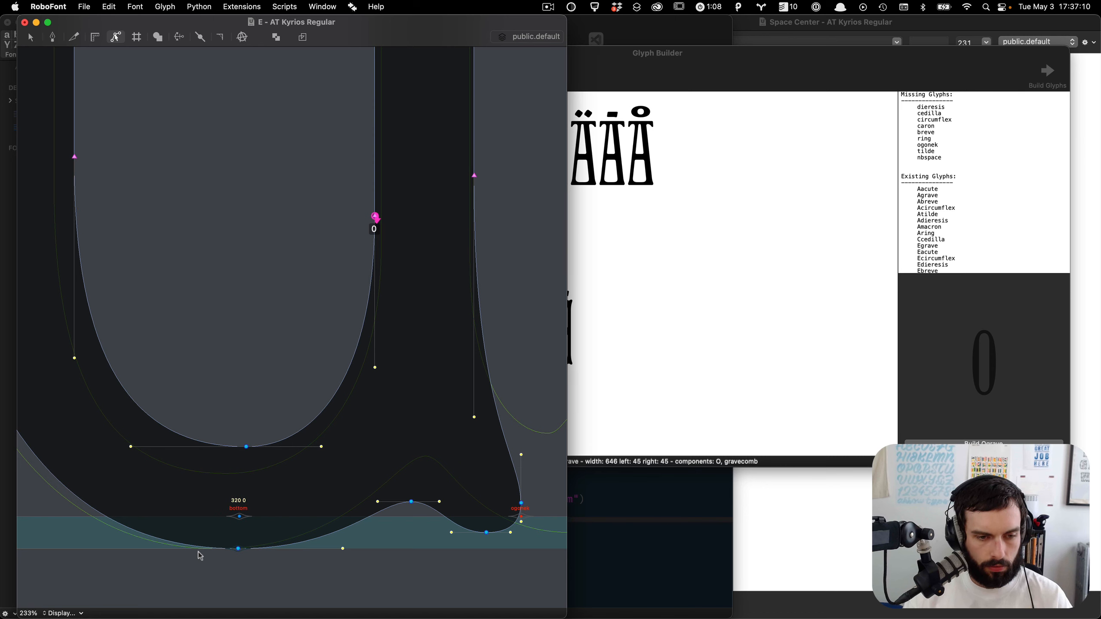
Step: Jump to the C glyph and delete its extra, misplaced bottom anchor
{"action": "scroll", "coordinate": [200, 556], "scroll_direction": "down", "scroll_amount": 8}
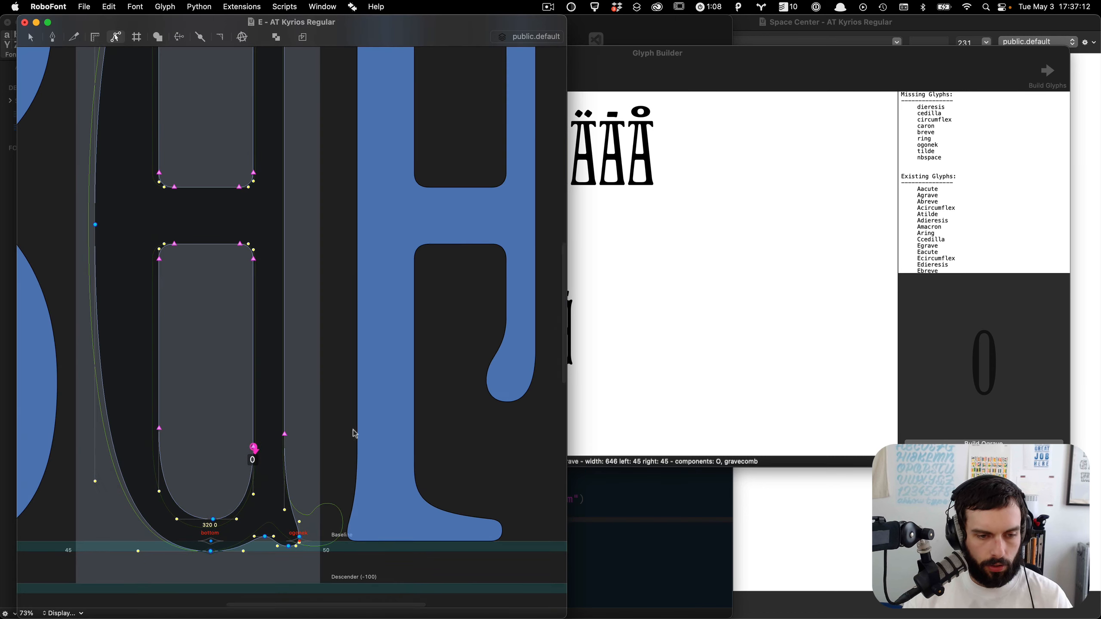
{"action": "type", "text": "jC"}
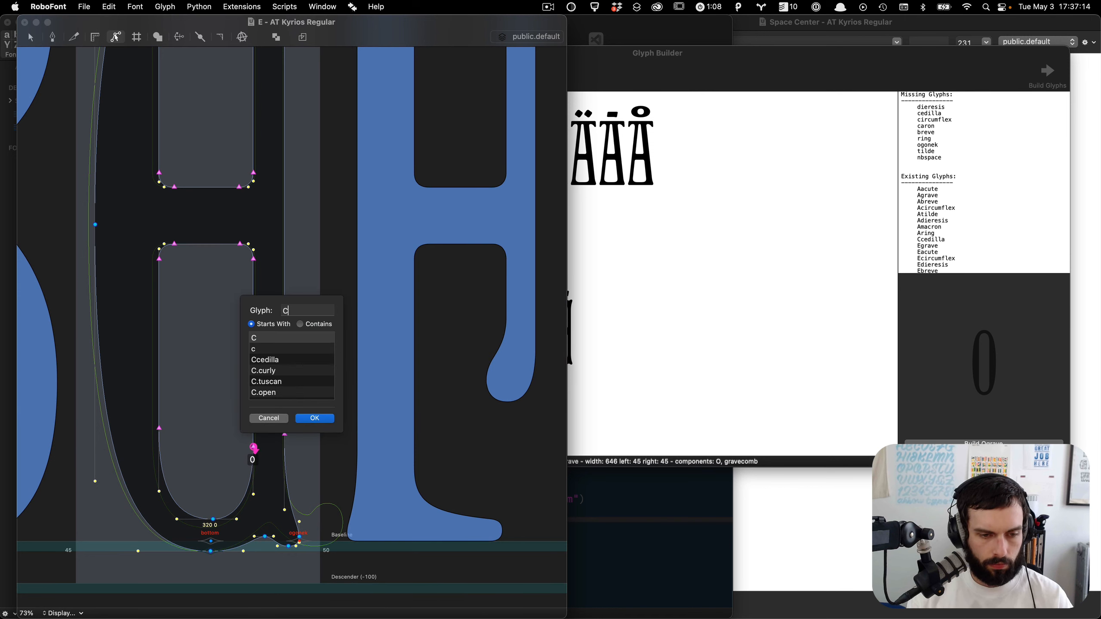
{"action": "key", "text": "Return"}
{"action": "scroll", "coordinate": [203, 556], "scroll_direction": "up", "scroll_amount": 7}
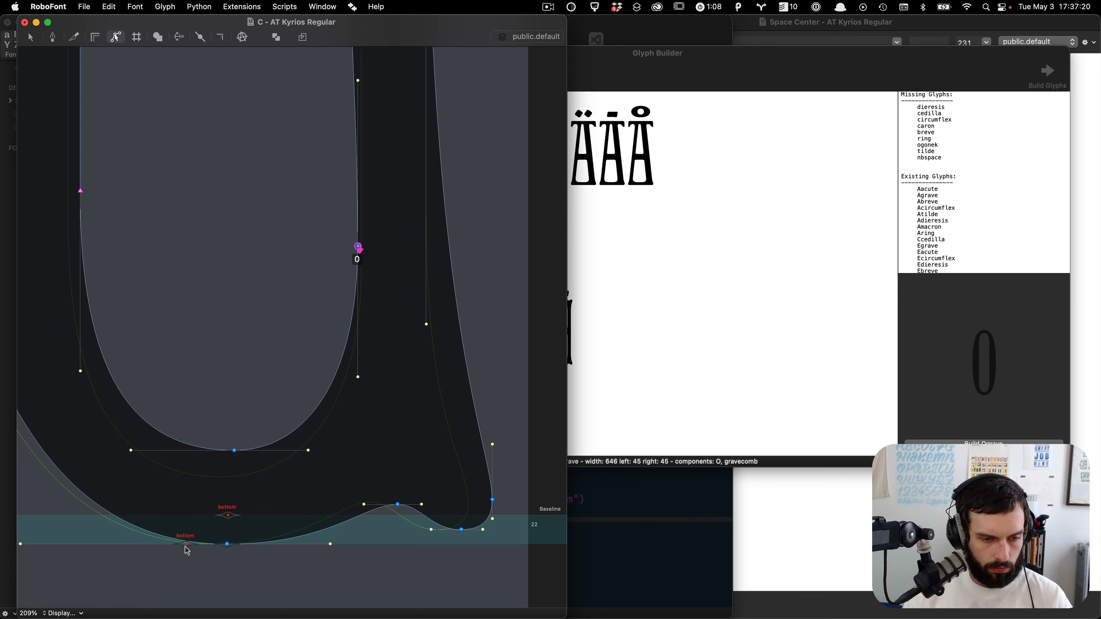
{"action": "key", "text": "BackSpace"}
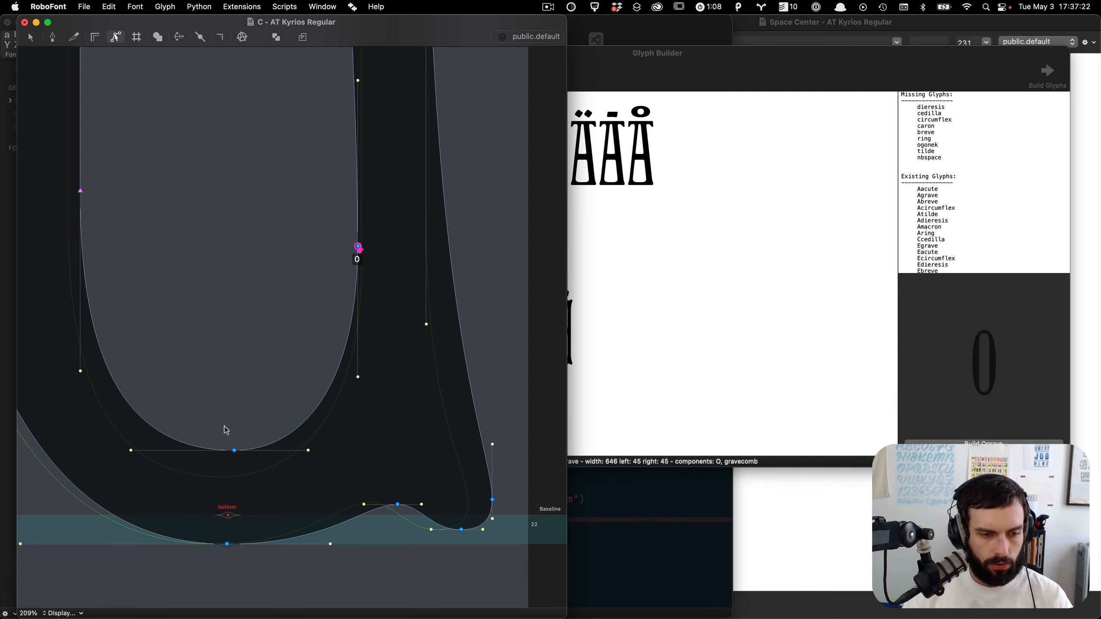
Step: Review the accented glyph previews in the Glyph Builder and close the C glyph window
{"action": "left_click", "coordinate": [698, 204]}
{"action": "scroll", "coordinate": [624, 199], "scroll_direction": "down", "scroll_amount": 10}
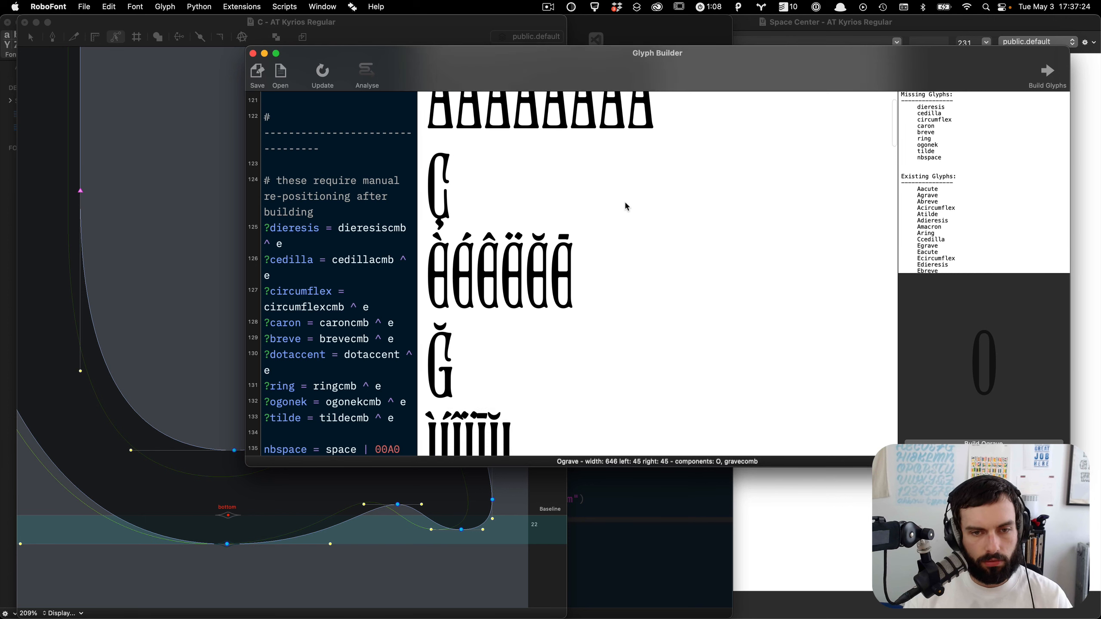
{"action": "scroll", "coordinate": [626, 203], "scroll_direction": "down", "scroll_amount": 5}
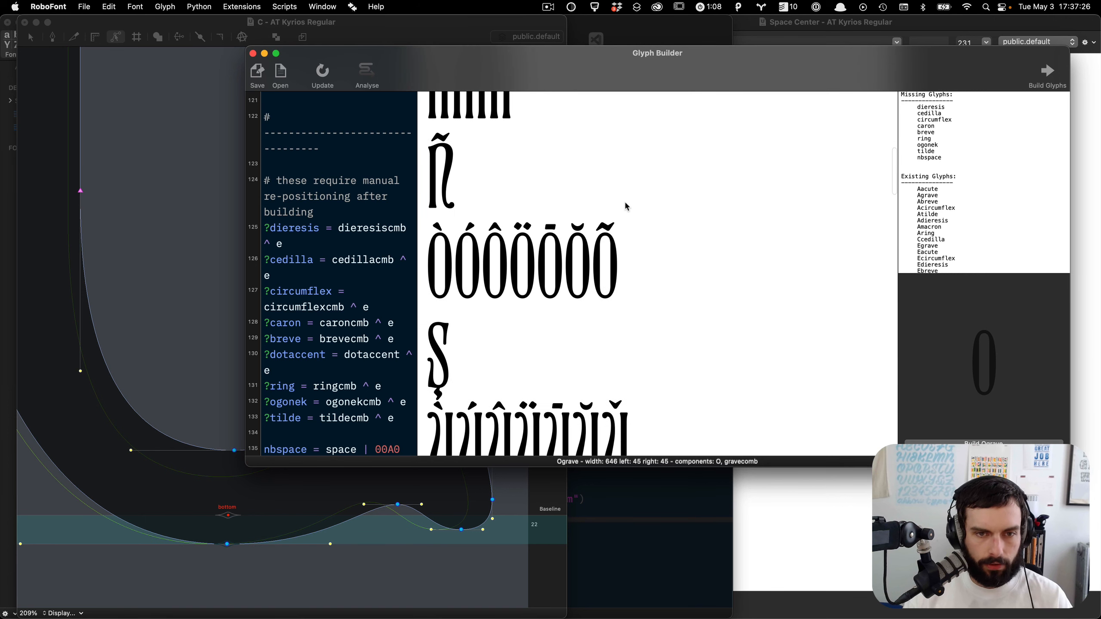
{"action": "scroll", "coordinate": [626, 206], "scroll_direction": "down", "scroll_amount": 20}
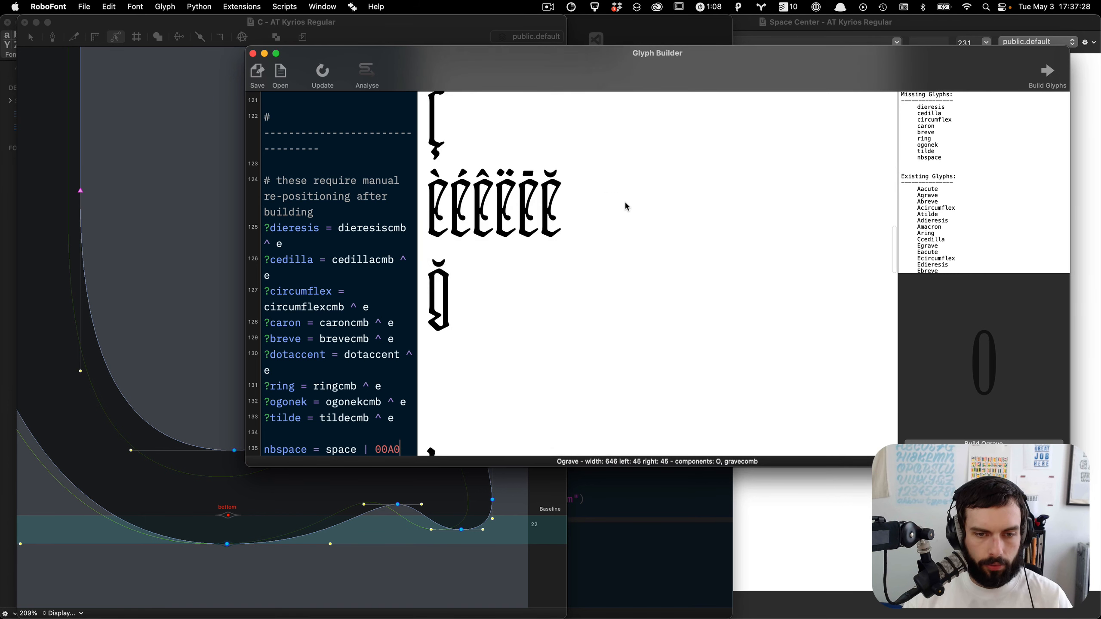
{"action": "scroll", "coordinate": [625, 204], "scroll_direction": "down", "scroll_amount": 15}
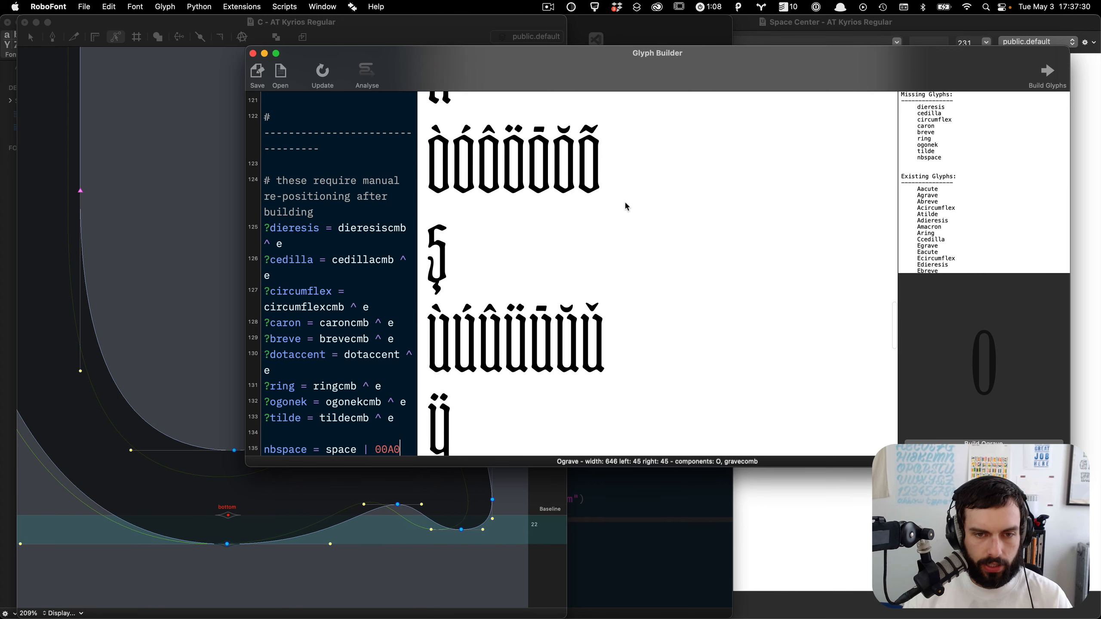
{"action": "left_click", "coordinate": [133, 261]}
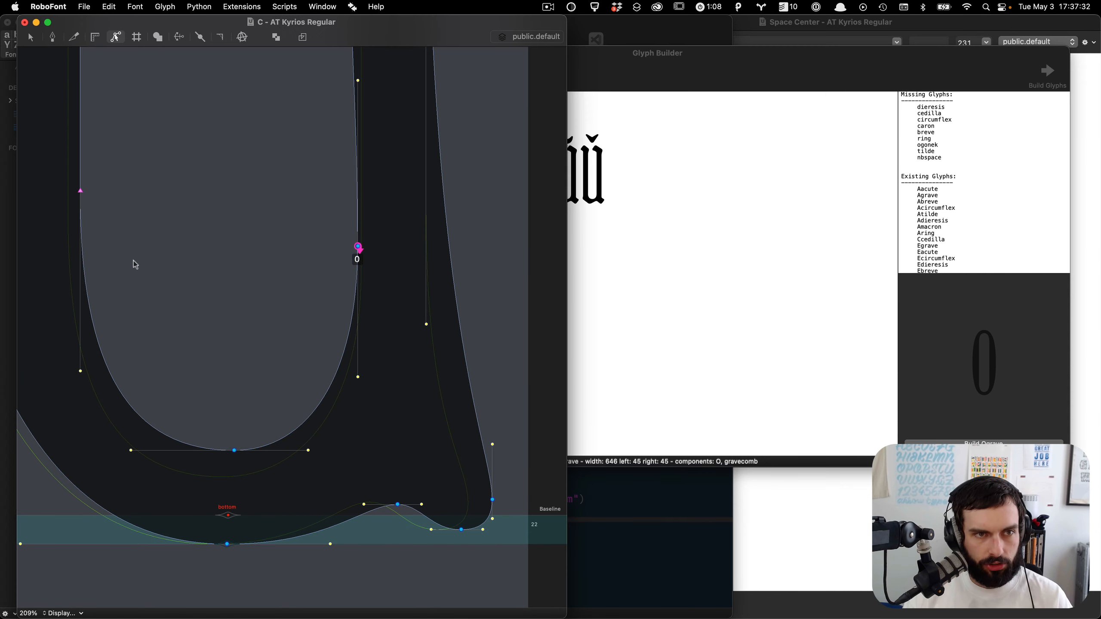
{"action": "key", "text": "super+w"}
Step: Build the glyphs from the recipes with overwrite existing glyphs, auto unicodes and mark glyphs enabled
{"action": "left_click", "coordinate": [582, 203]}
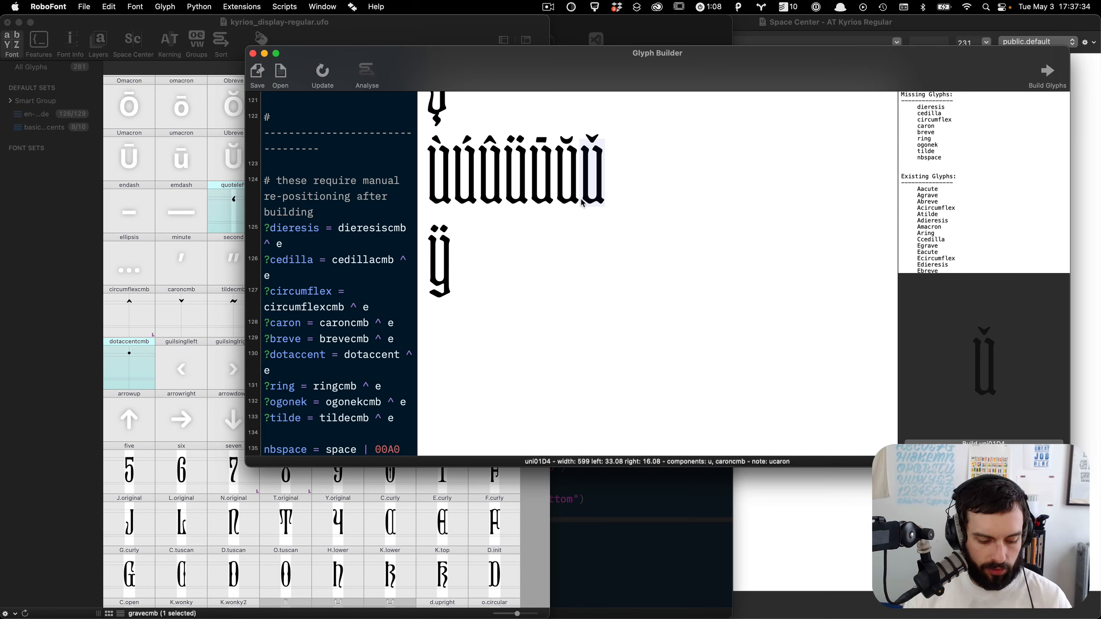
{"action": "key", "text": "ctrl+alt+Right"}
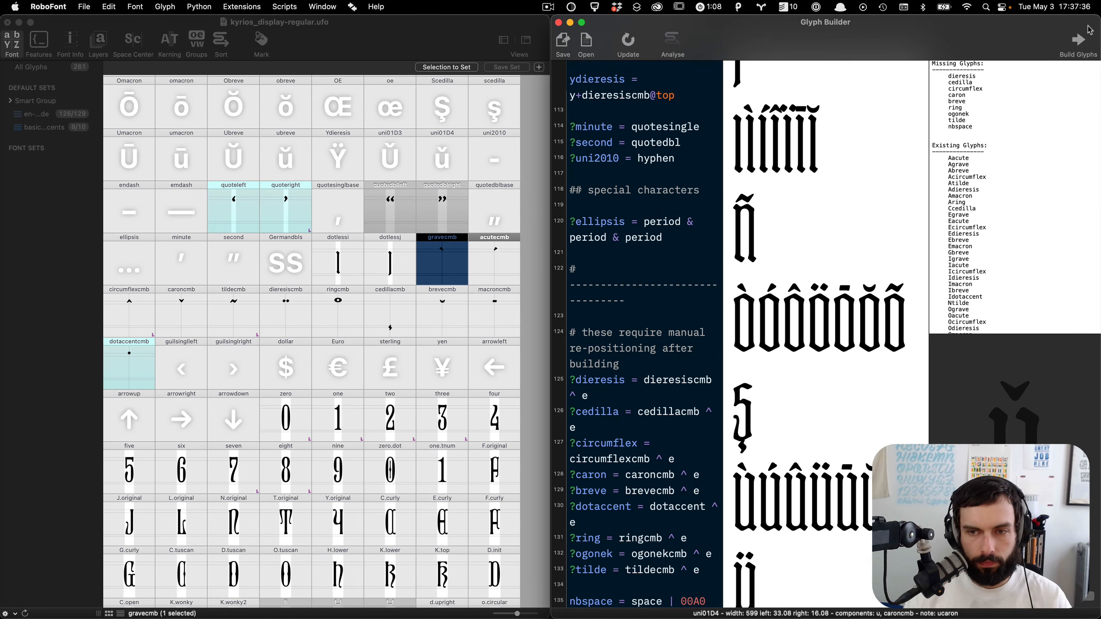
{"action": "scroll", "coordinate": [358, 401], "scroll_direction": "up", "scroll_amount": 10}
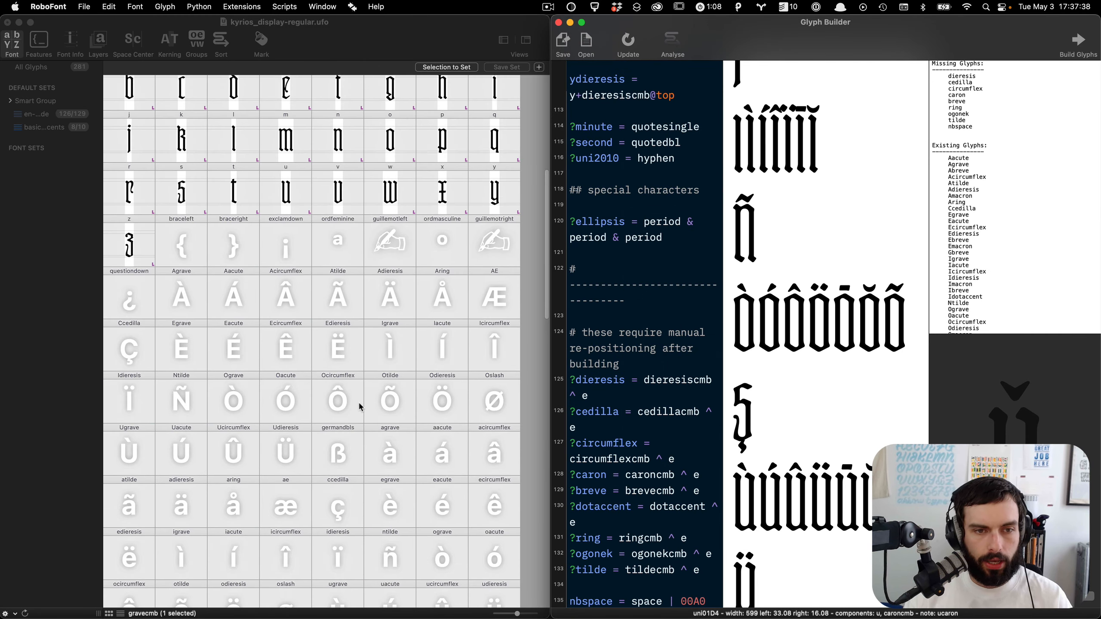
{"action": "scroll", "coordinate": [361, 407], "scroll_direction": "down", "scroll_amount": 2}
{"action": "left_click", "coordinate": [1079, 47]}
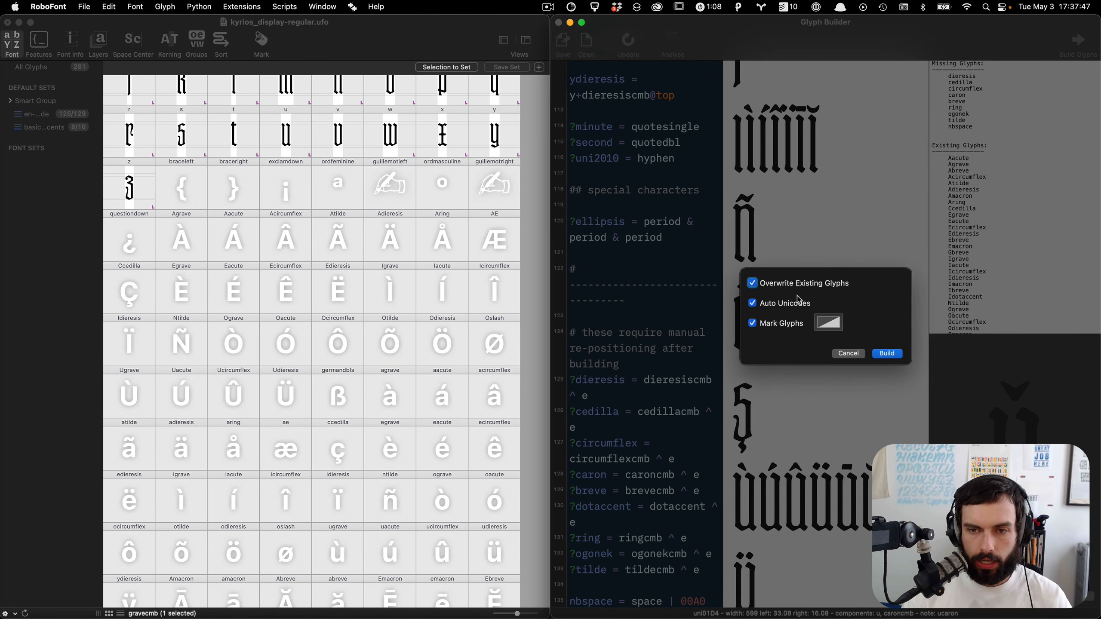
{"action": "left_click", "coordinate": [879, 357]}
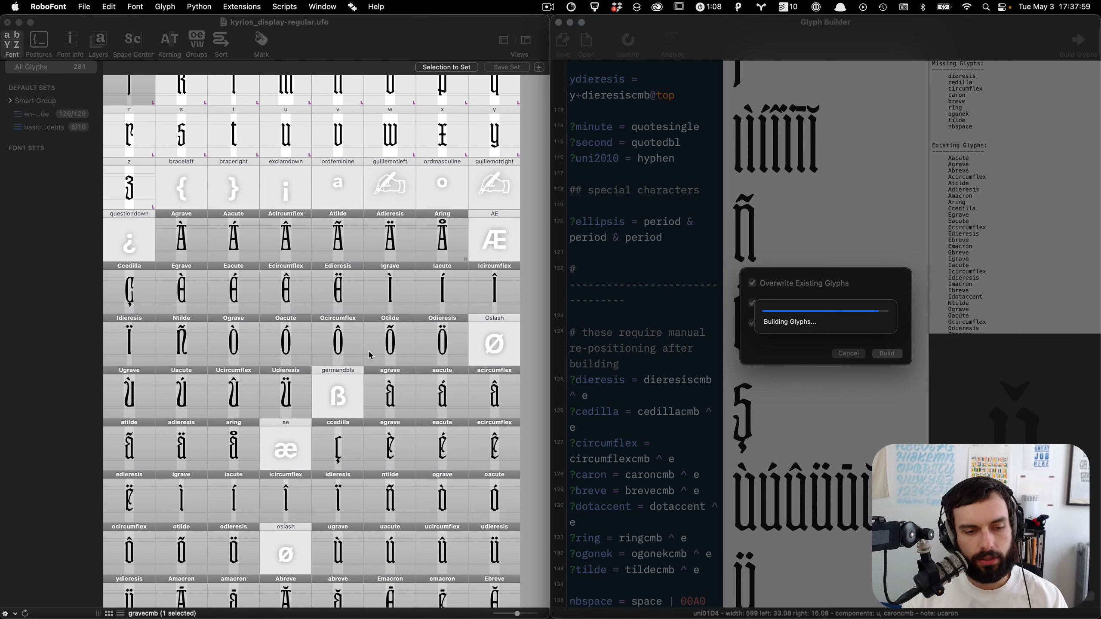
Step: Open Scedilla, go to its s component, and move the s glyph's bottom anchor to about 205, 0
{"action": "scroll", "coordinate": [371, 356], "scroll_direction": "down", "scroll_amount": 5}
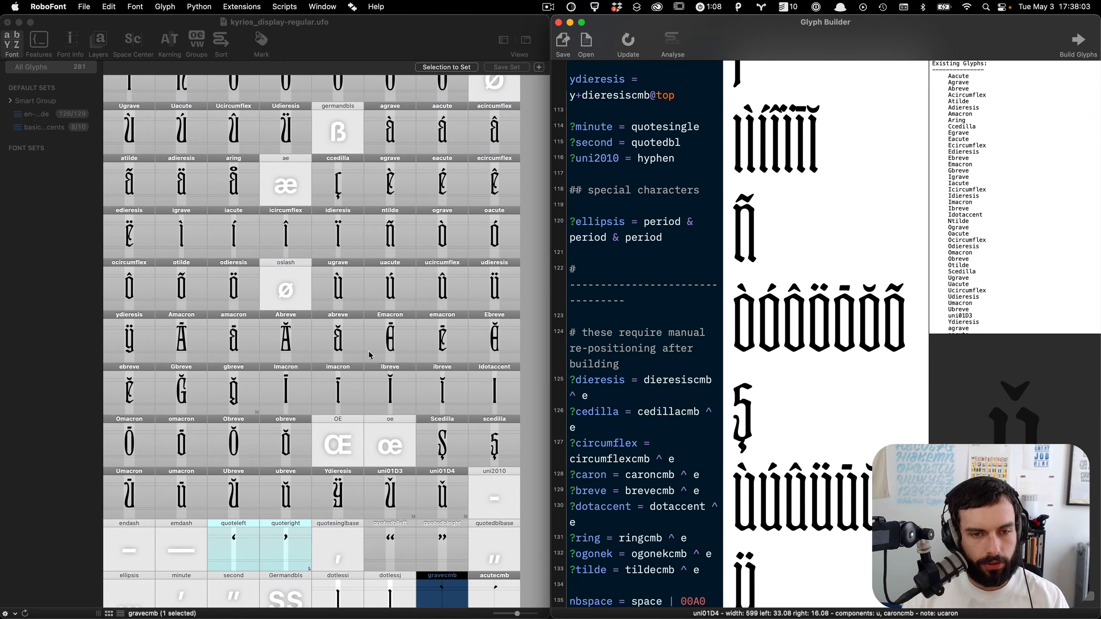
{"action": "left_click", "coordinate": [537, 418]}
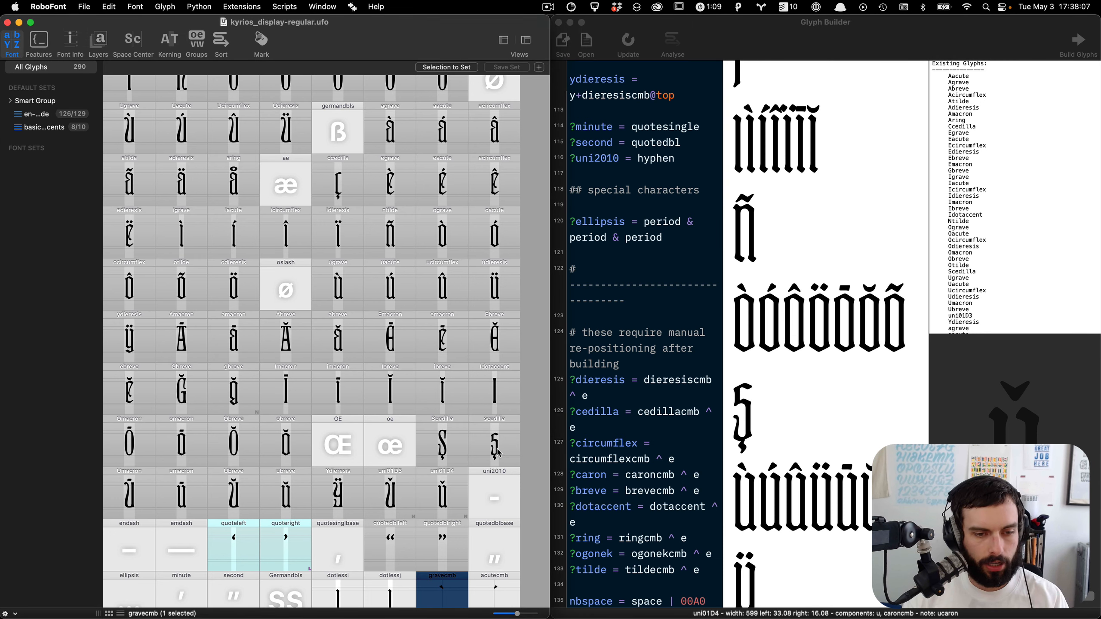
{"action": "double_click", "coordinate": [497, 452]}
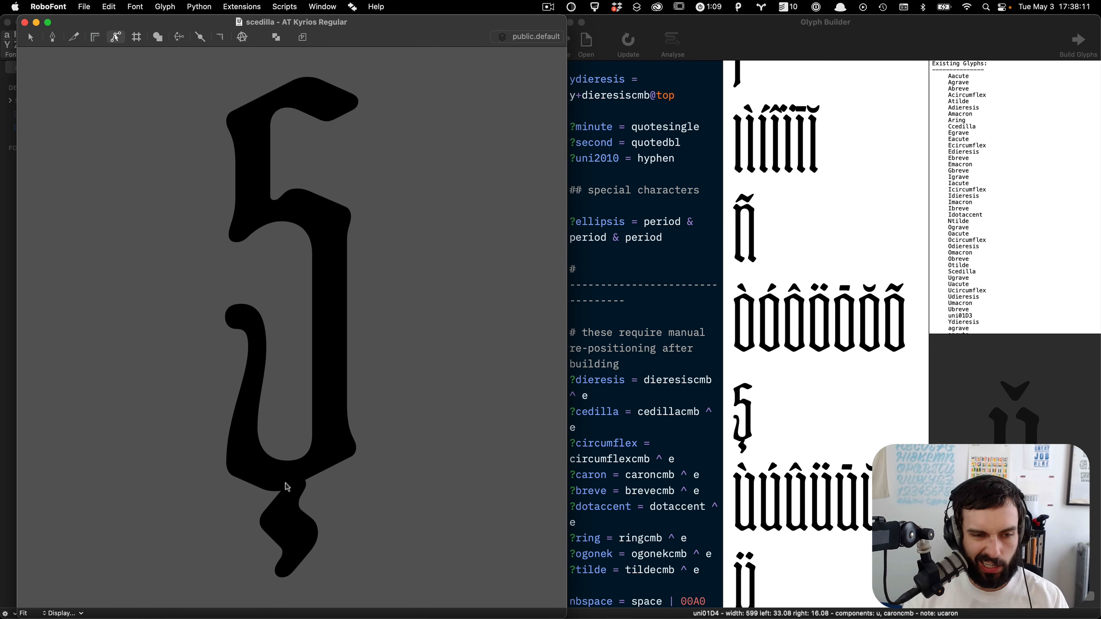
{"action": "key", "text": "grave"}
{"action": "right_click", "coordinate": [335, 405]}
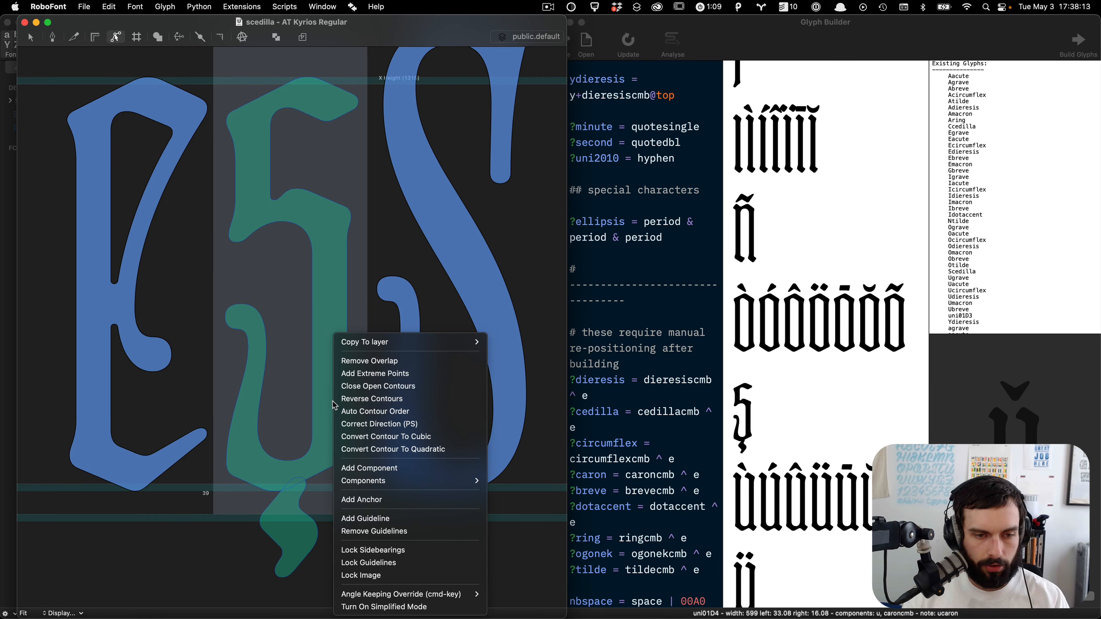
{"action": "mouse_move", "coordinate": [390, 481]}
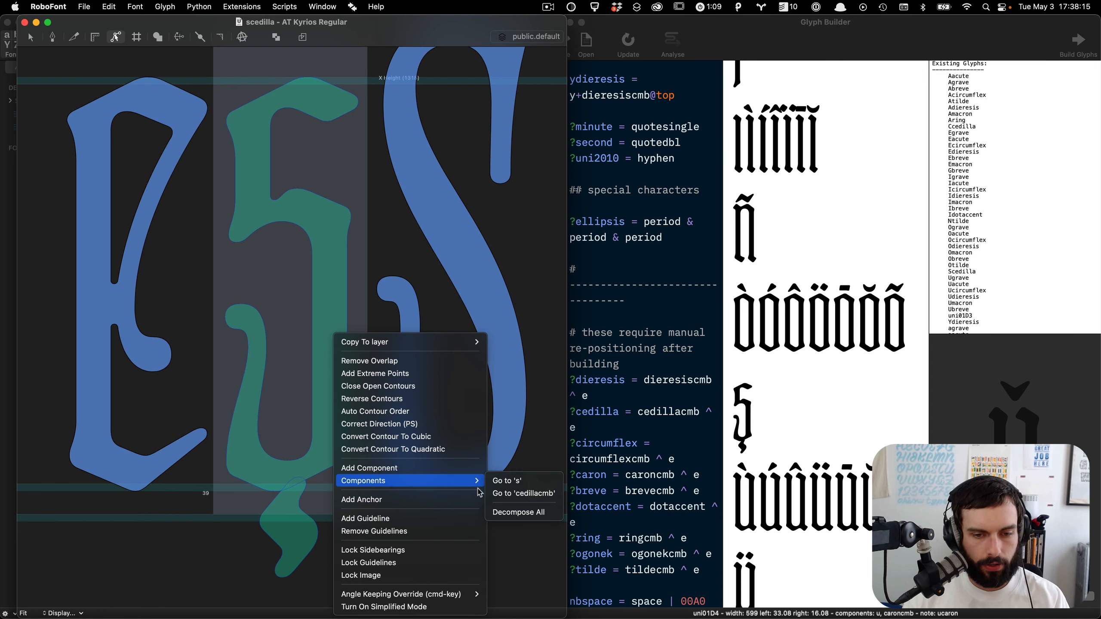
{"action": "left_click", "coordinate": [515, 482]}
{"action": "scroll", "coordinate": [316, 596], "scroll_direction": "up", "scroll_amount": 5}
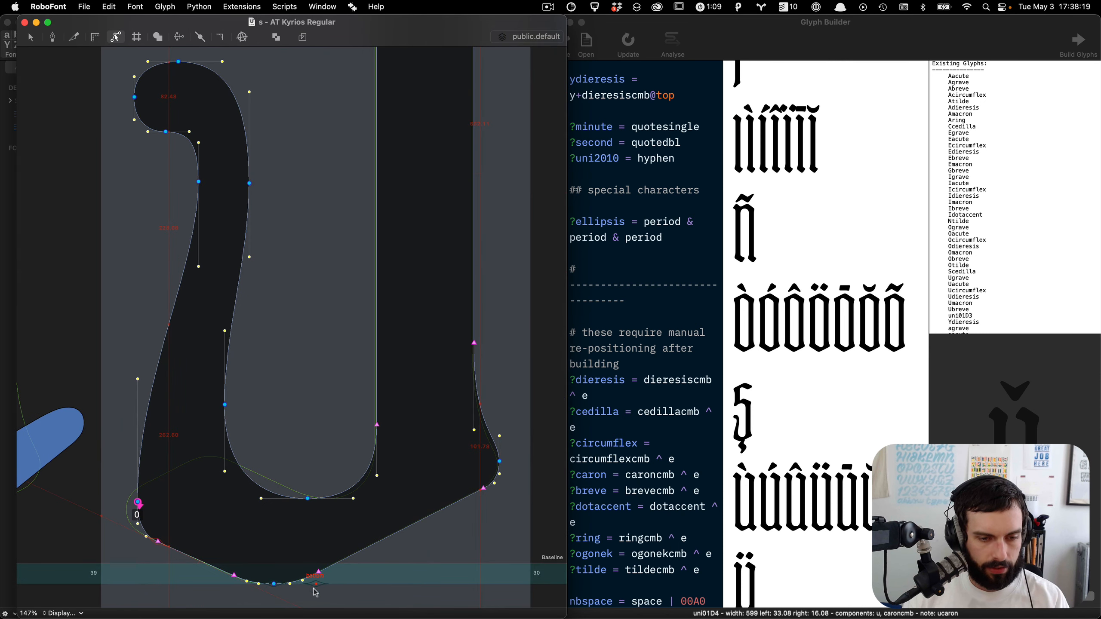
{"action": "left_click_drag", "start_coordinate": [315, 583], "coordinate": [276, 568]}
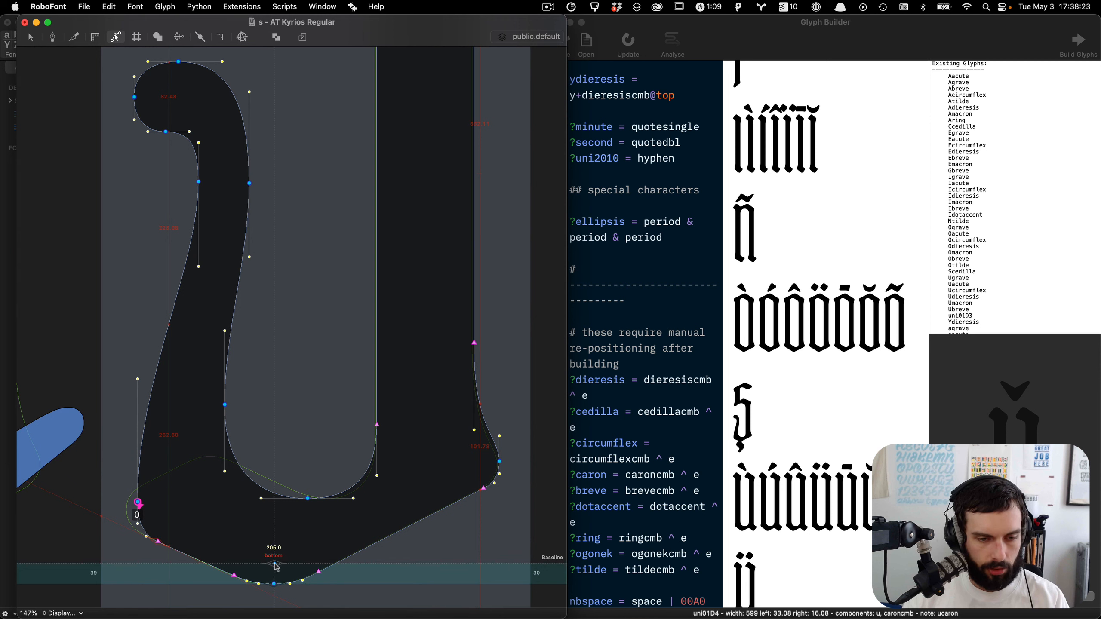
Step: Jump to S, paste a bottom anchor, place it at about 293, 0, and delete the old bottom anchor
{"action": "key", "text": "super+j"}
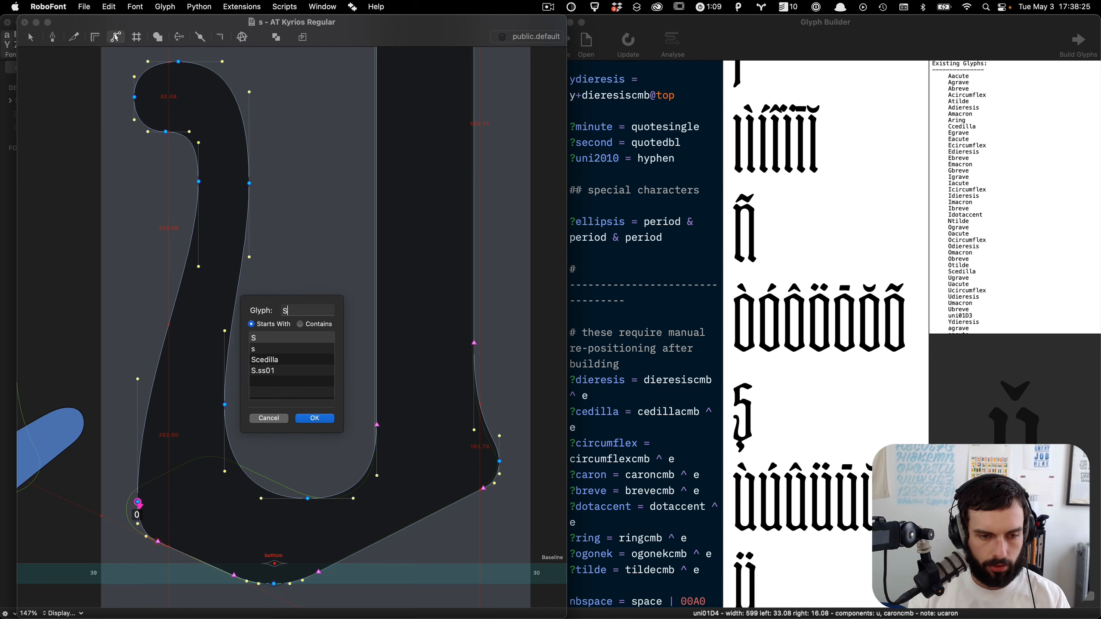
{"action": "type", "text": "S"}
{"action": "key", "text": "Return"}
{"action": "scroll", "coordinate": [327, 516], "scroll_direction": "down", "scroll_amount": 2}
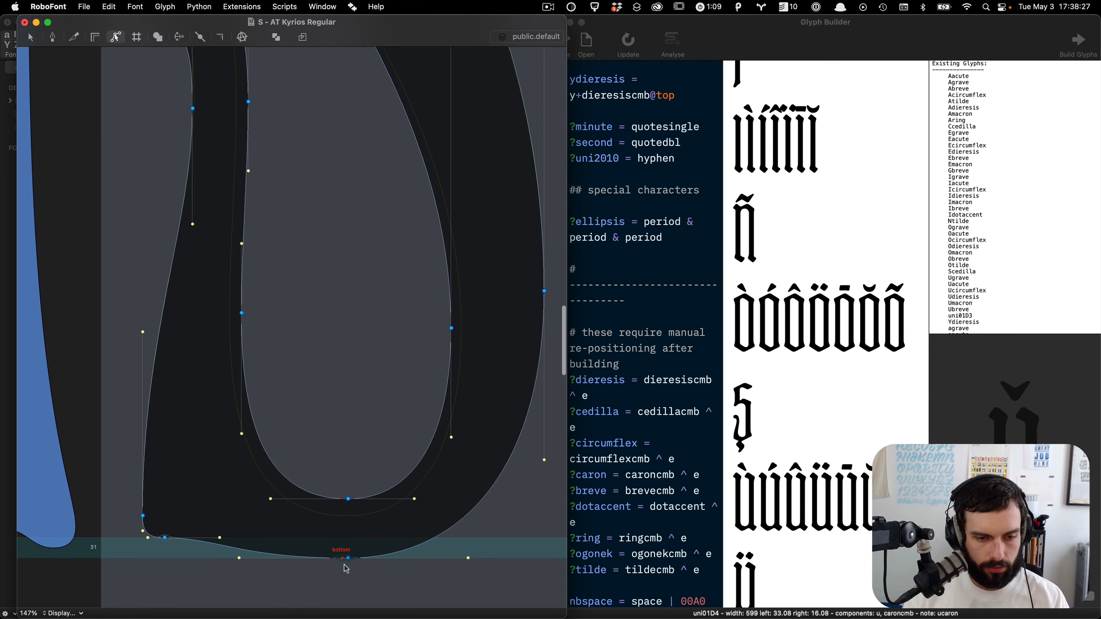
{"action": "key", "text": "super+v"}
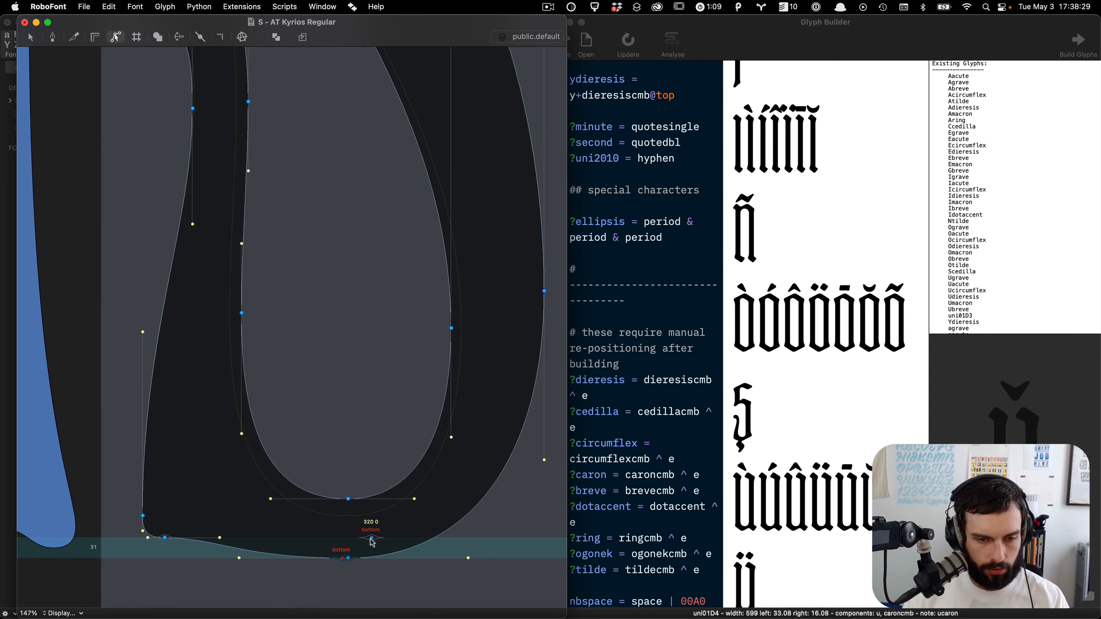
{"action": "left_click_drag", "start_coordinate": [373, 542], "coordinate": [348, 543]}
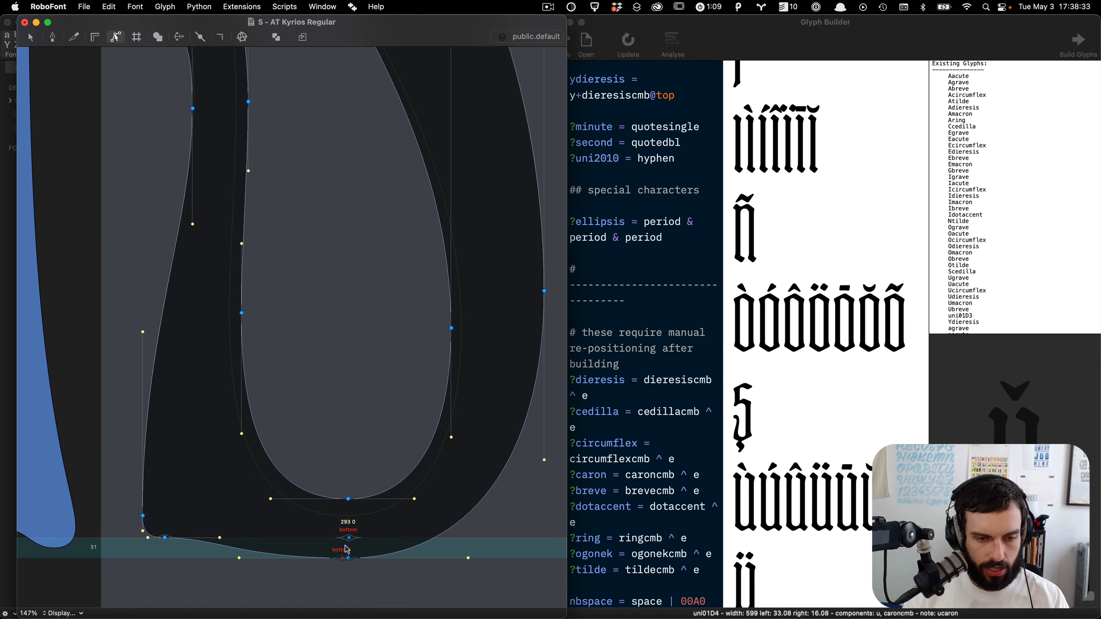
{"action": "left_click", "coordinate": [343, 561]}
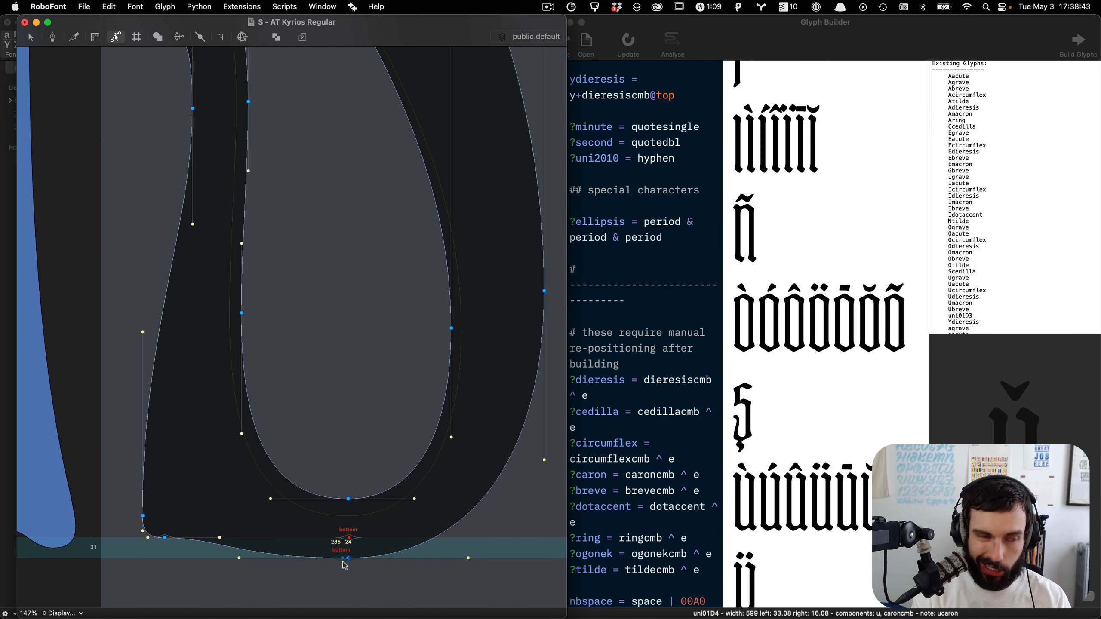
{"action": "key", "text": "BackSpace"}
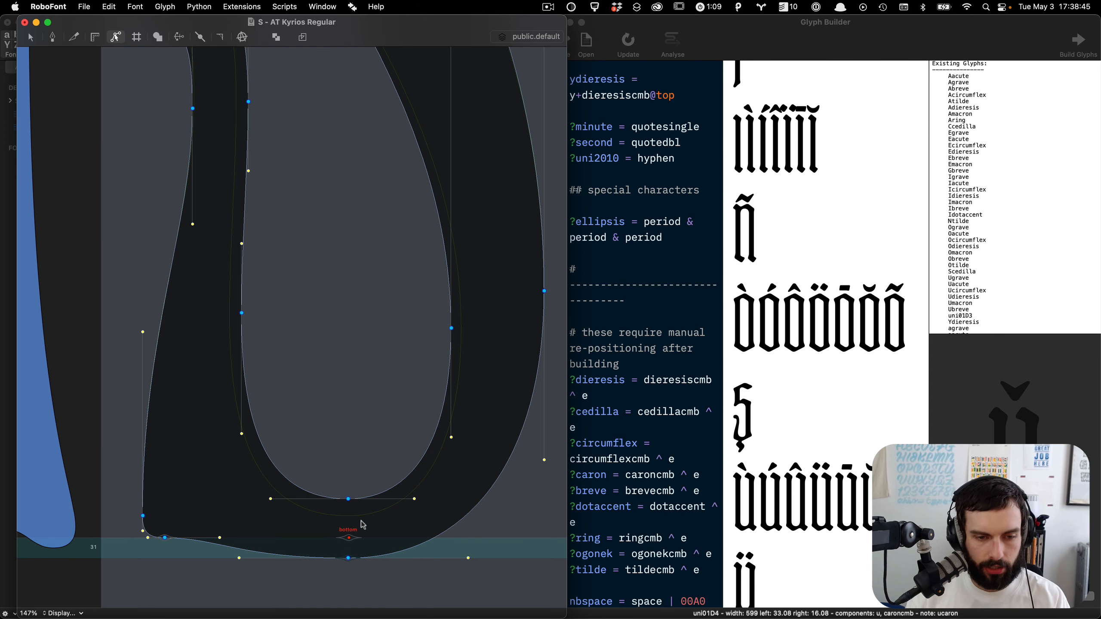
{"action": "key", "text": "super+0"}
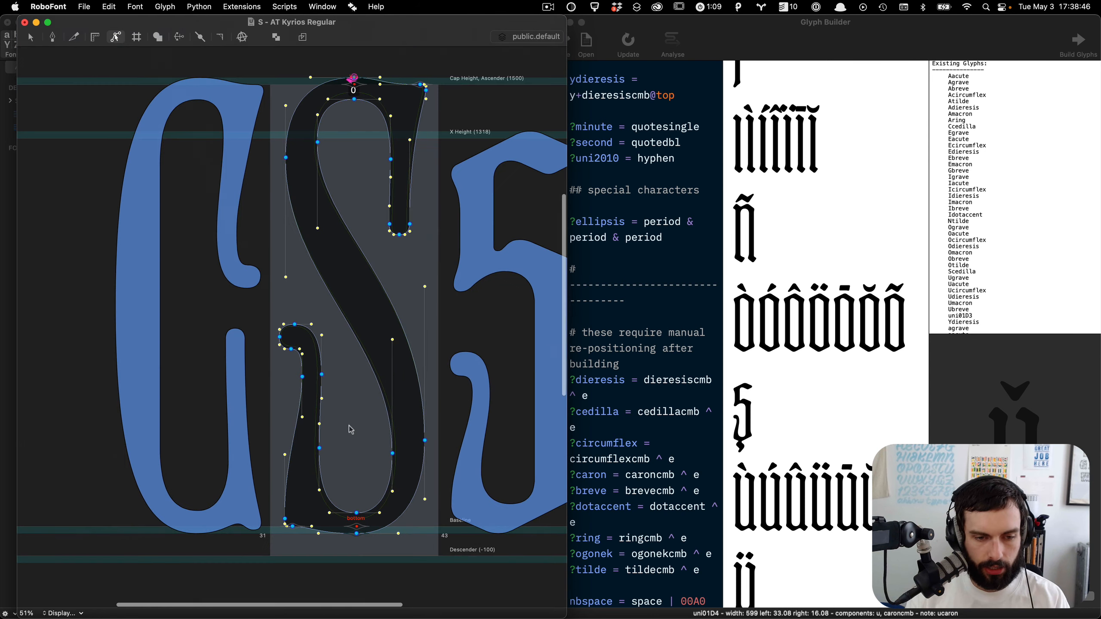
{"action": "left_click", "coordinate": [683, 238]}
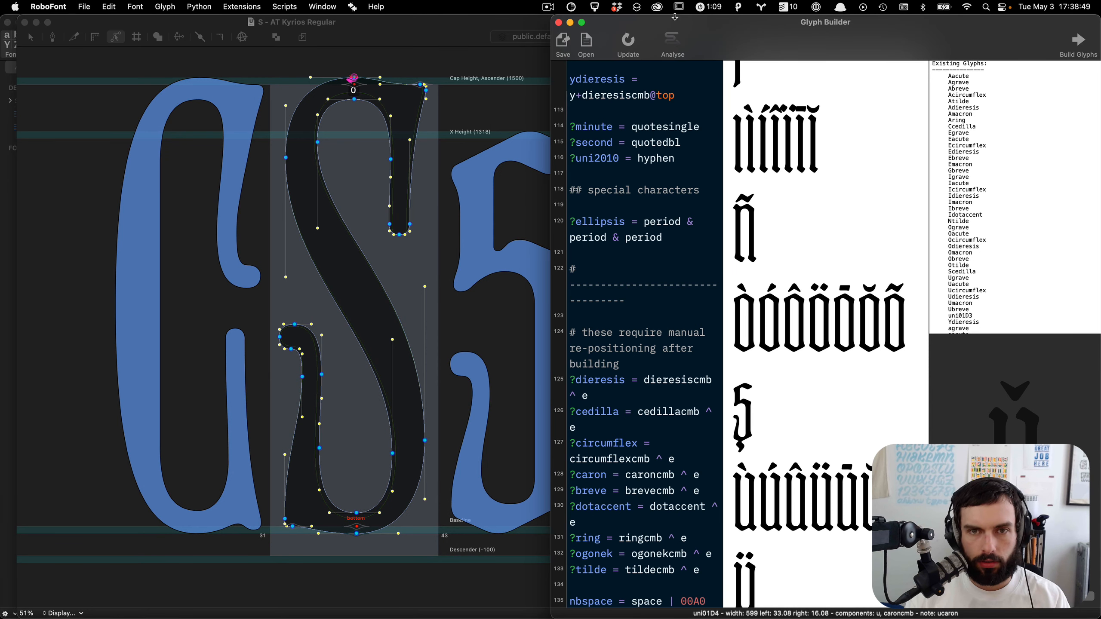
Step: Review the recipe previews in the Glyph Builder and close the S glyph window
{"action": "left_click", "coordinate": [676, 49]}
{"action": "scroll", "coordinate": [946, 271], "scroll_direction": "up", "scroll_amount": 10}
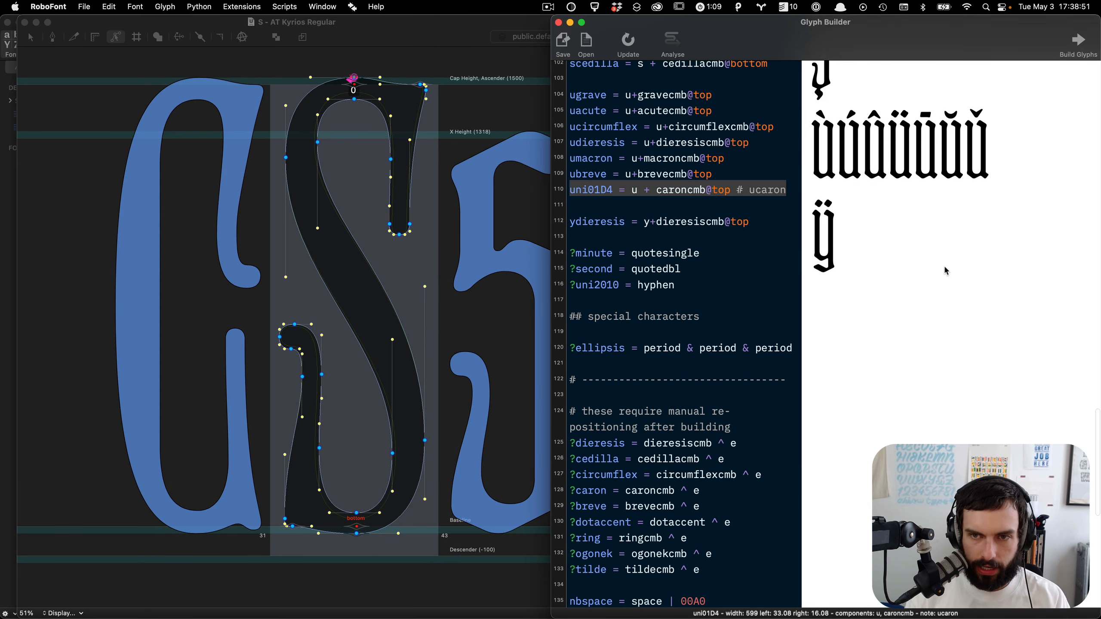
{"action": "scroll", "coordinate": [946, 271], "scroll_direction": "up", "scroll_amount": 8}
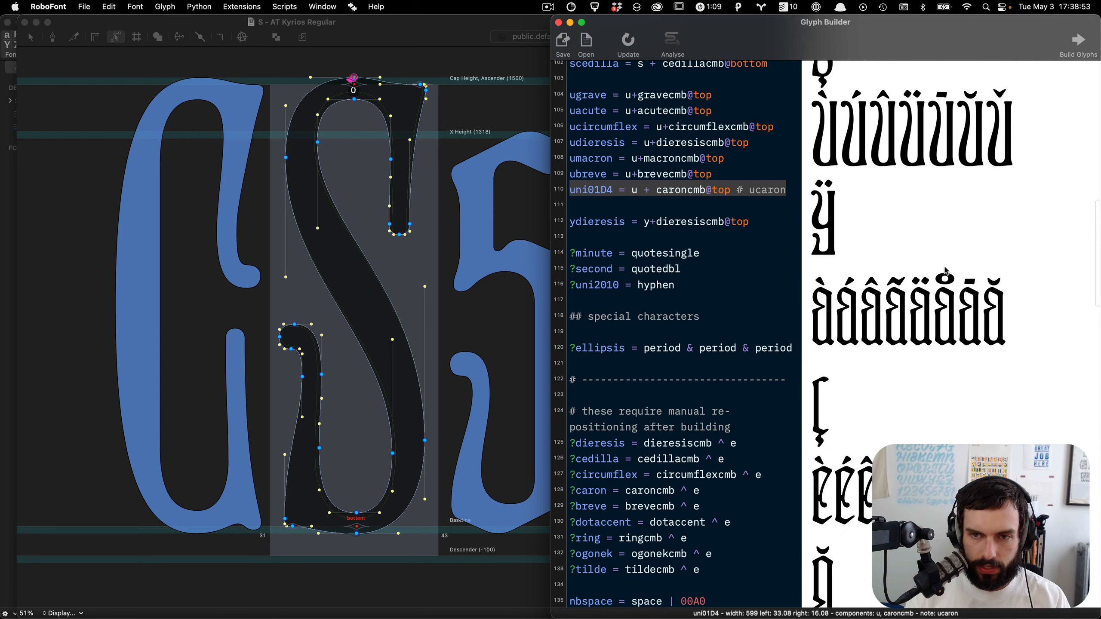
{"action": "left_click", "coordinate": [450, 232]}
{"action": "key", "text": "super+w"}
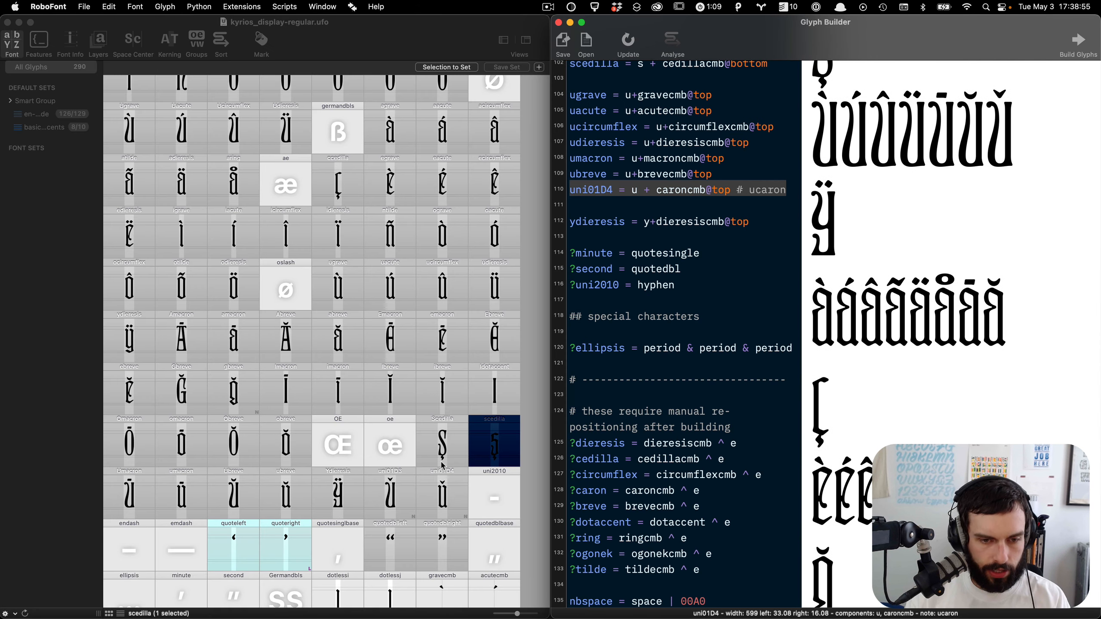
Step: Open the Scedilla glyph and switch to the lowercase scedilla in preview mode
{"action": "double_click", "coordinate": [446, 446]}
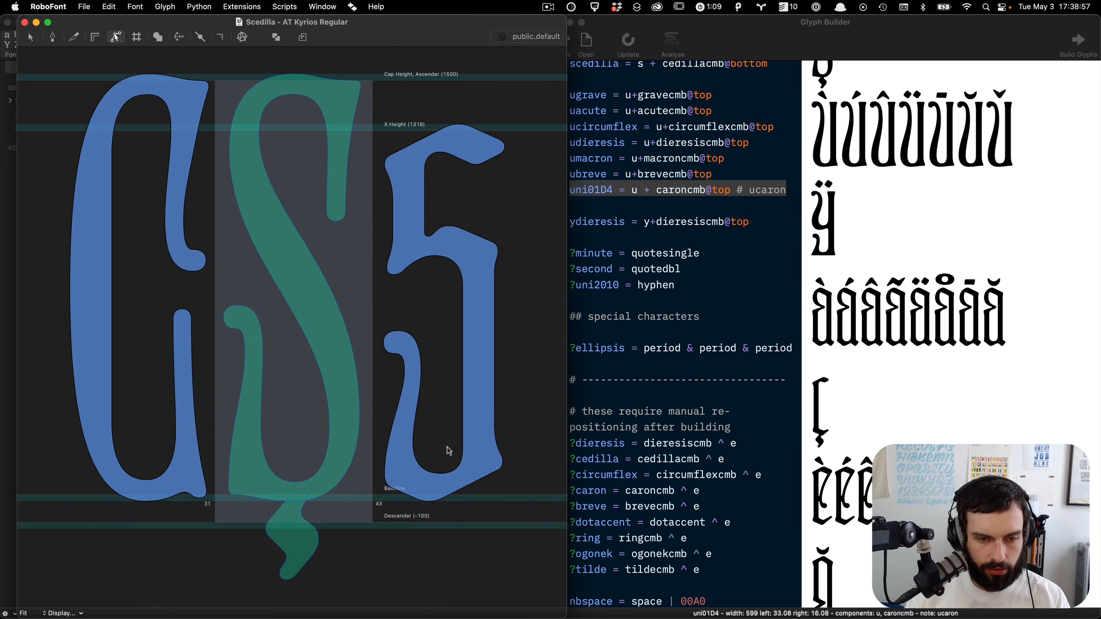
{"action": "key", "text": "parenright"}
{"action": "key", "text": "grave"}
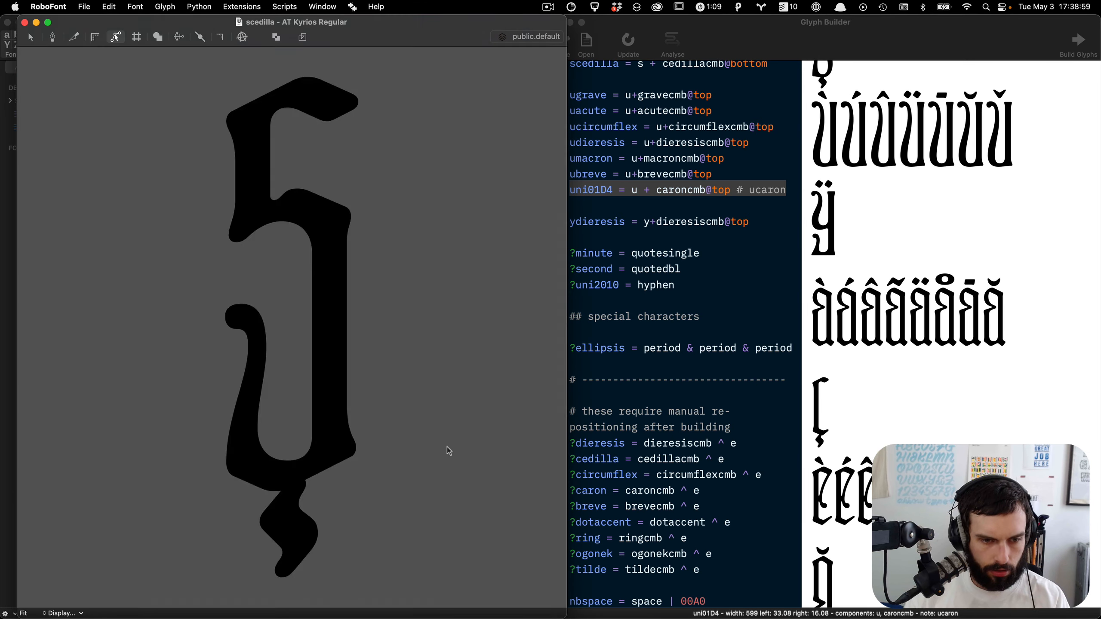
Step: Rebuild the glyphs from the recipes with the same build options and close the glyph window
{"action": "left_click", "coordinate": [927, 189]}
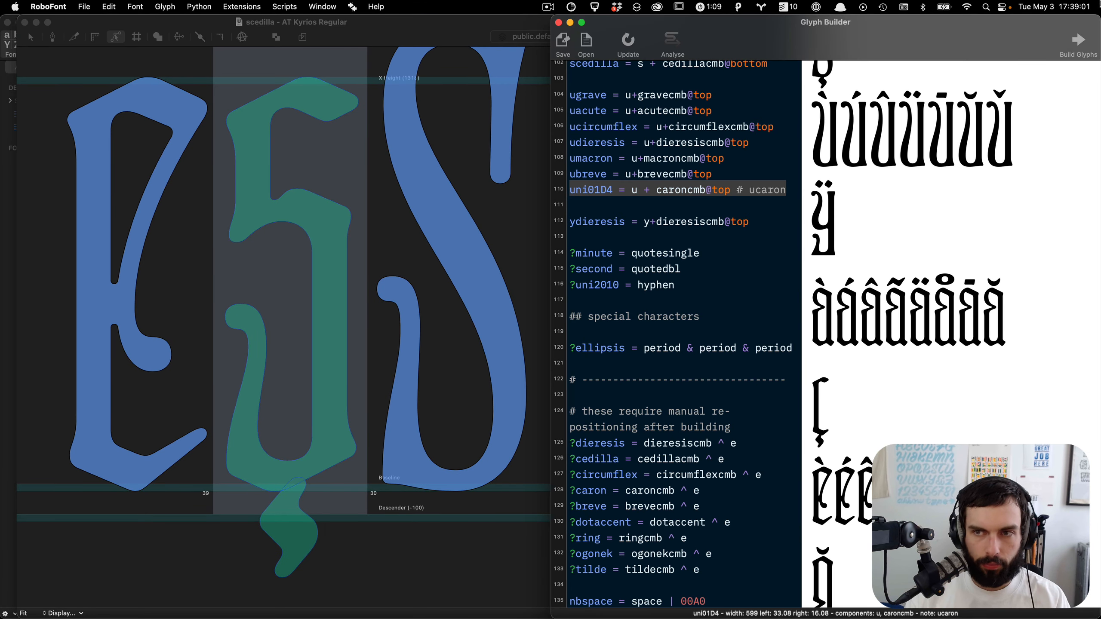
{"action": "left_click", "coordinate": [1079, 45]}
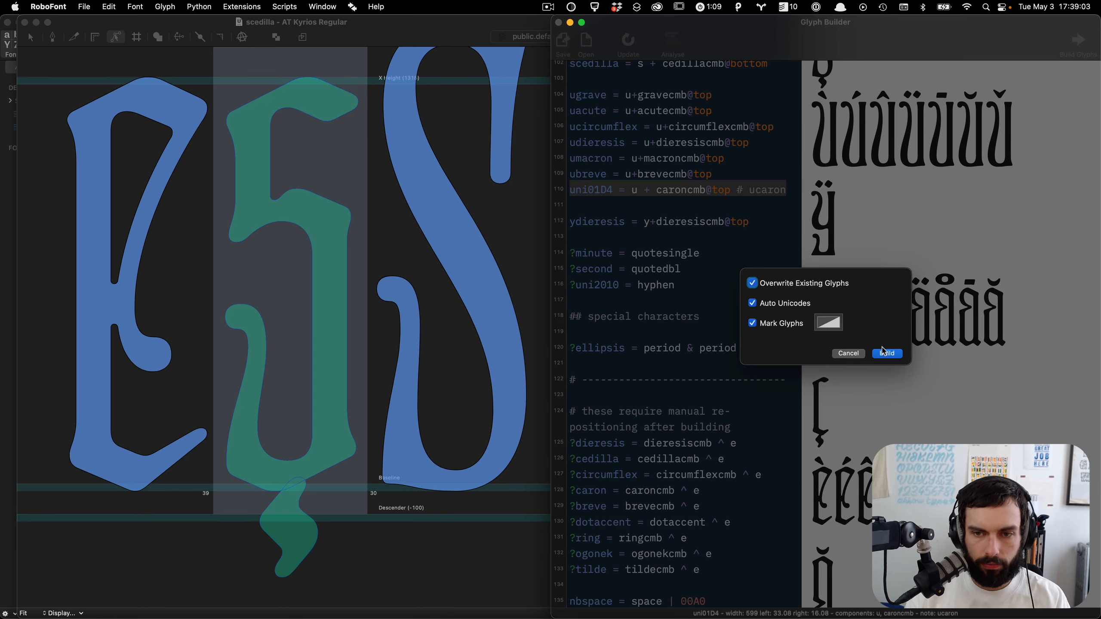
{"action": "left_click", "coordinate": [882, 358]}
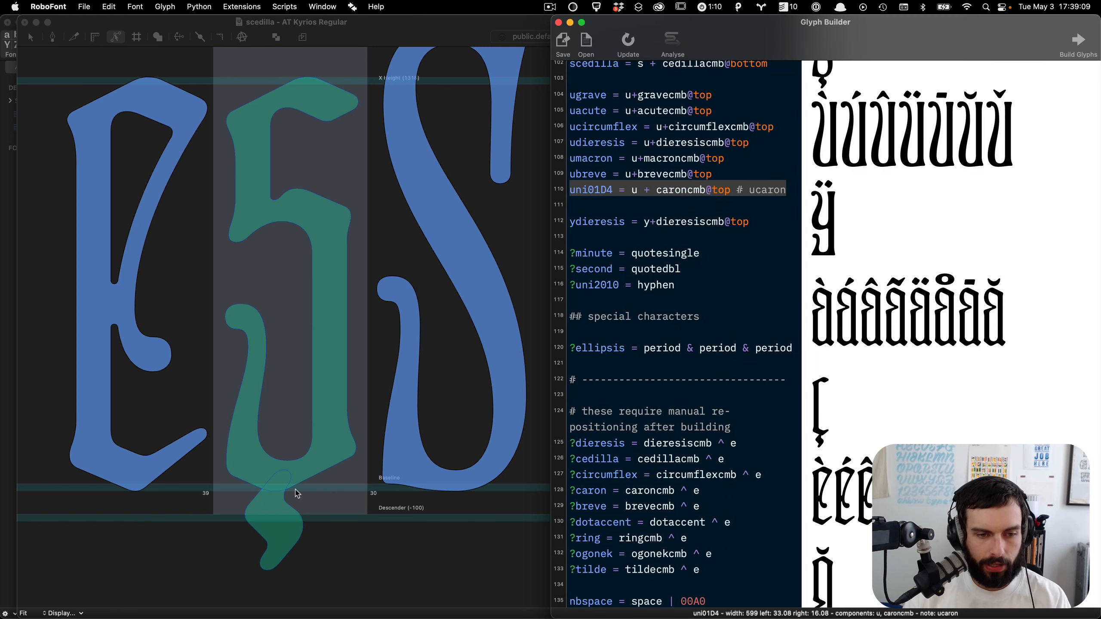
{"action": "key", "text": "super+w"}
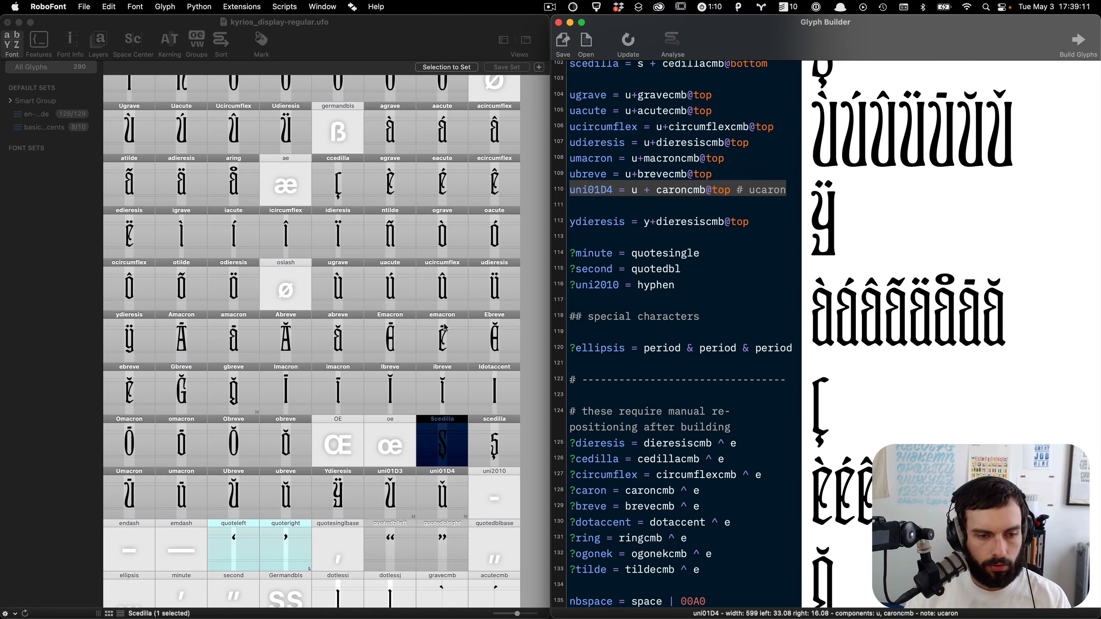
Step: Open the rebuilt ccedilla glyph to check its cedilla, save the font, and close the glyph window
{"action": "left_click", "coordinate": [524, 472]}
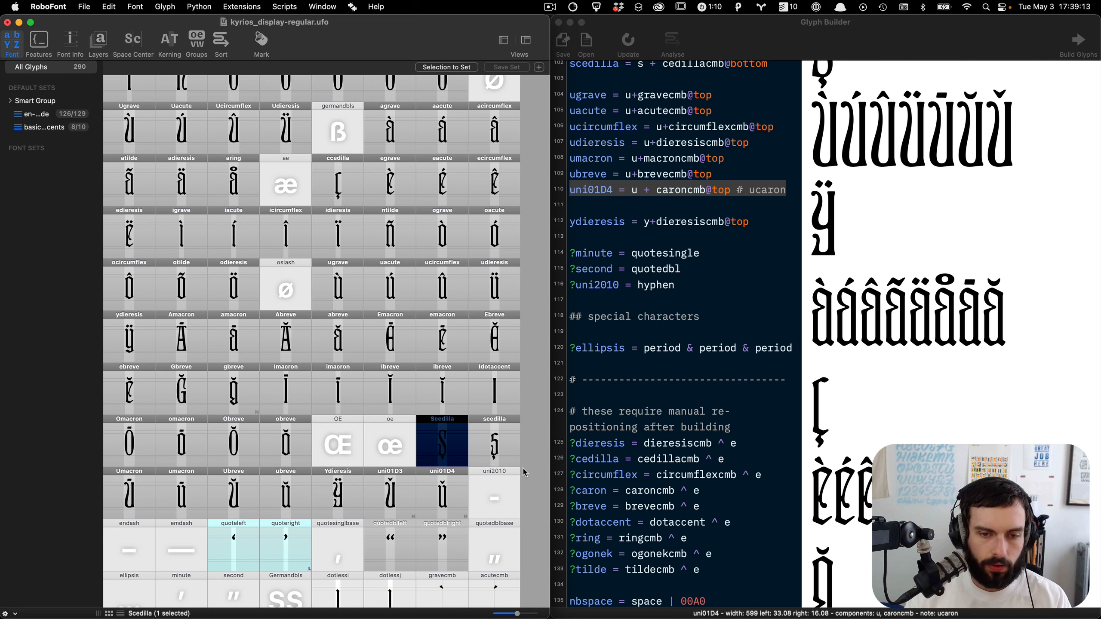
{"action": "left_click", "coordinate": [525, 471]}
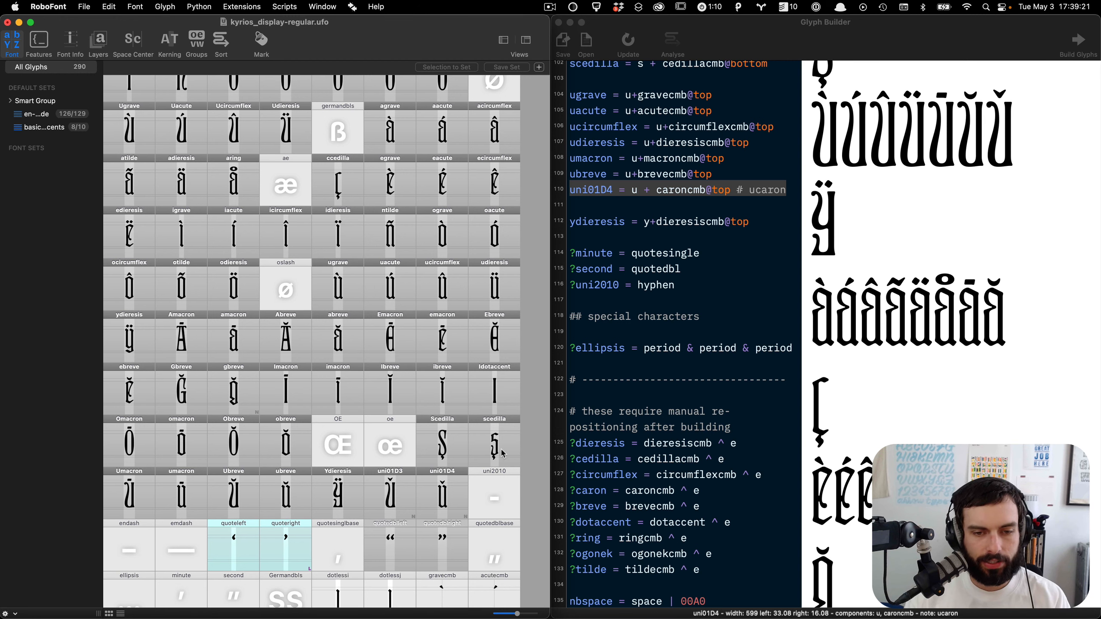
{"action": "scroll", "coordinate": [499, 456], "scroll_direction": "up", "scroll_amount": 5}
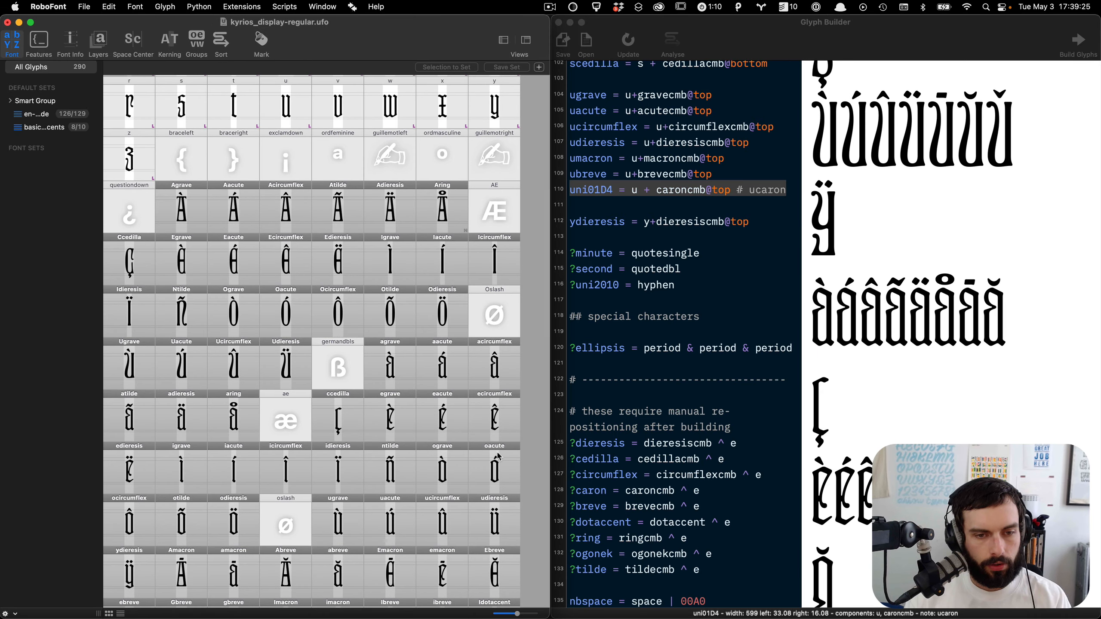
{"action": "scroll", "coordinate": [363, 399], "scroll_direction": "up", "scroll_amount": 1}
{"action": "double_click", "coordinate": [341, 423]}
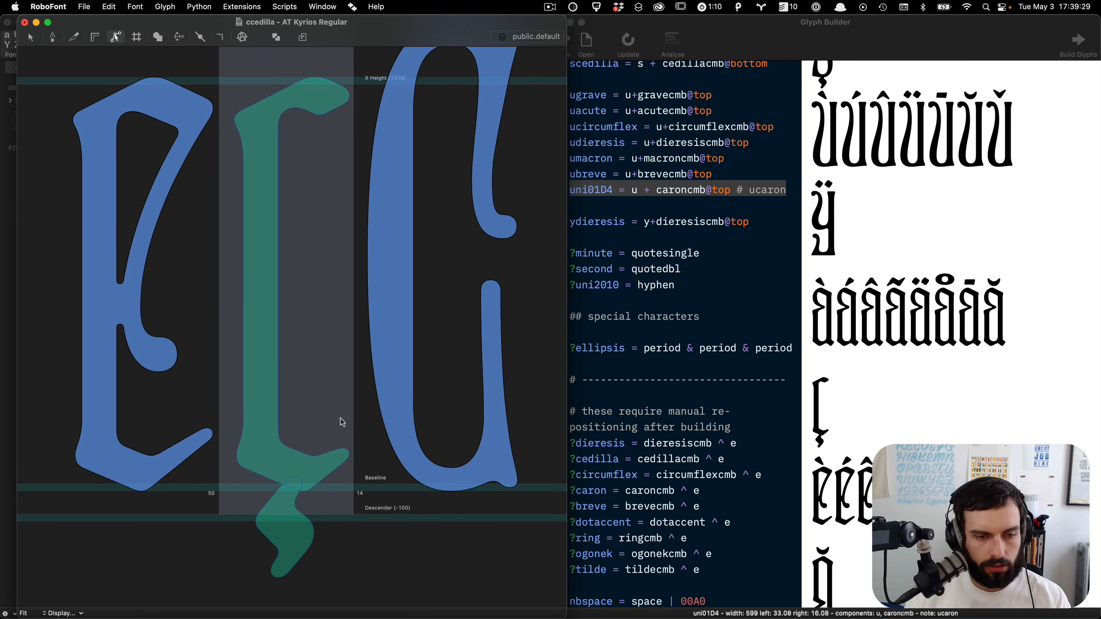
{"action": "key", "text": "super+s"}
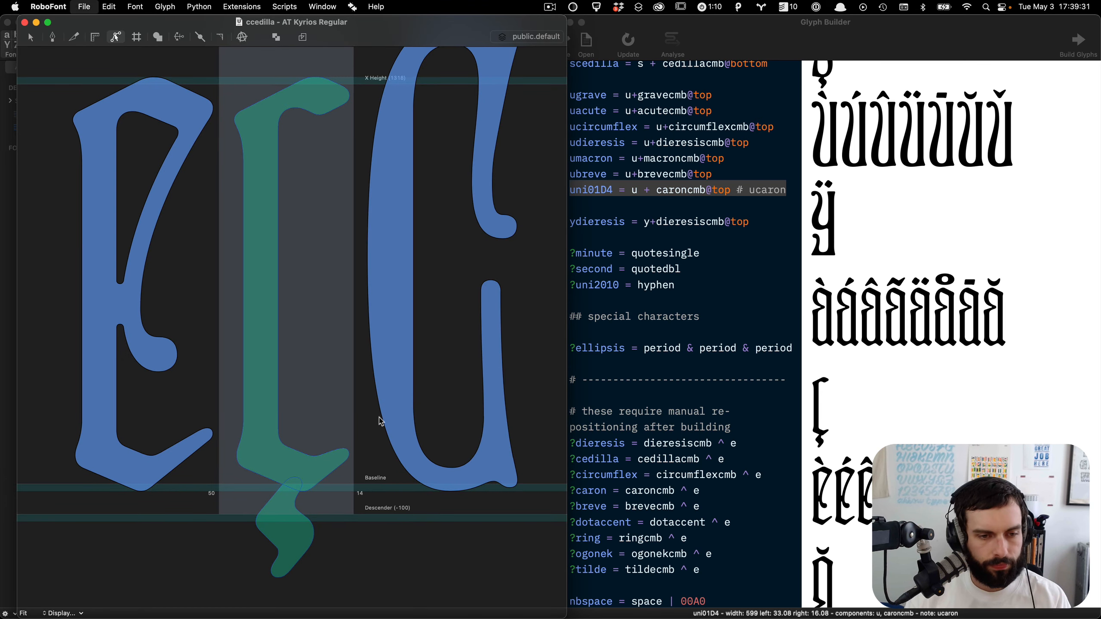
{"action": "key", "text": "super+w"}
Step: Open the word-o-mat extension
{"action": "scroll", "coordinate": [380, 421], "scroll_direction": "up", "scroll_amount": 10}
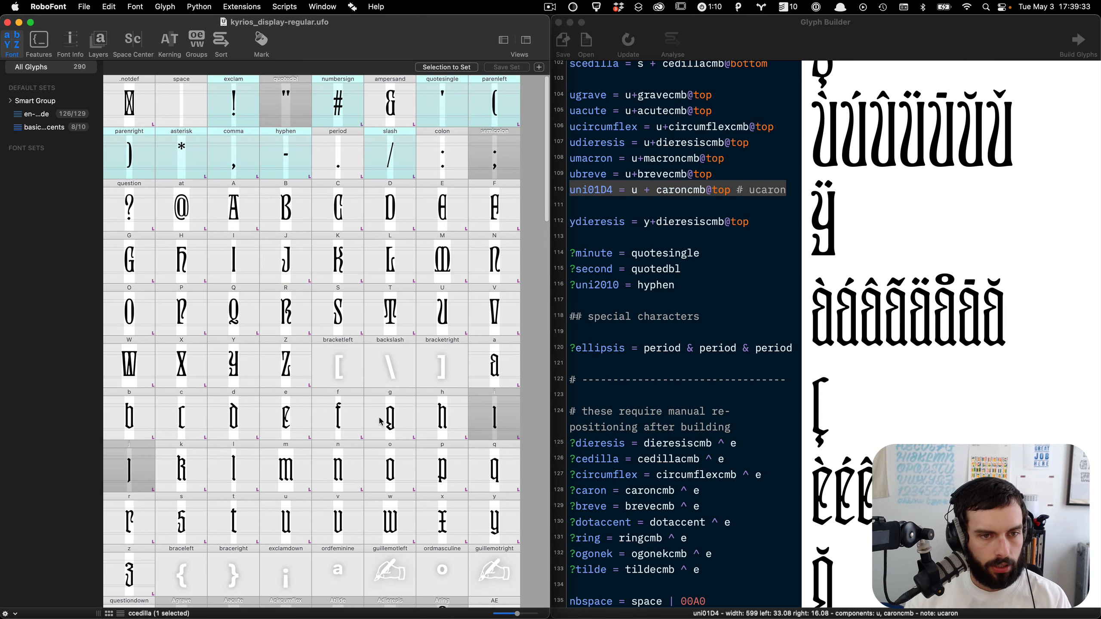
{"action": "scroll", "coordinate": [381, 421], "scroll_direction": "down", "scroll_amount": 10}
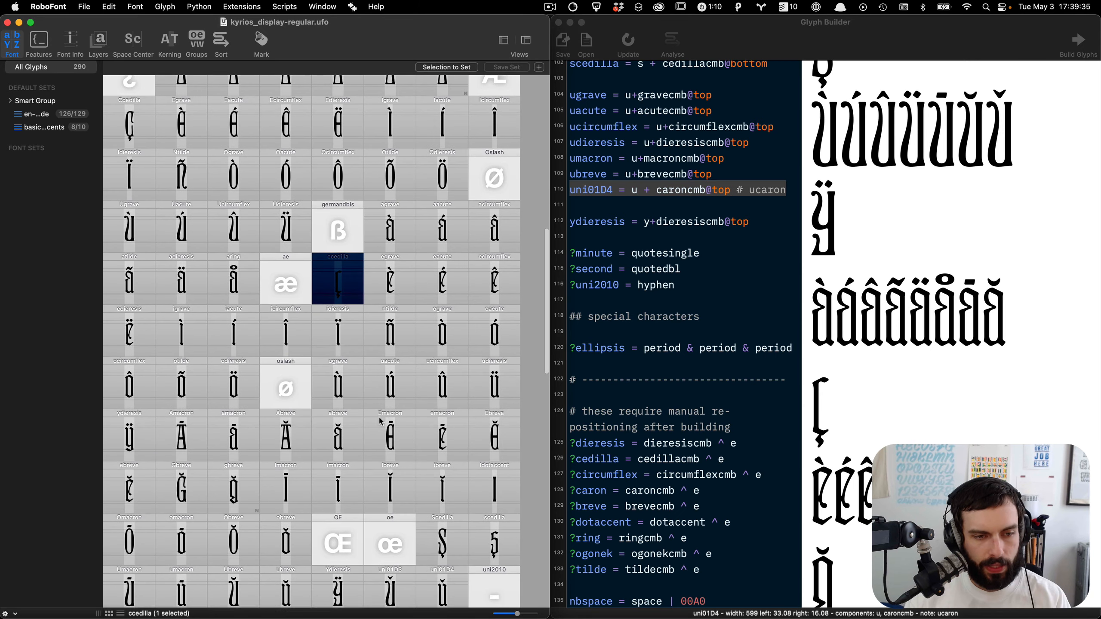
{"action": "scroll", "coordinate": [380, 421], "scroll_direction": "down", "scroll_amount": 2}
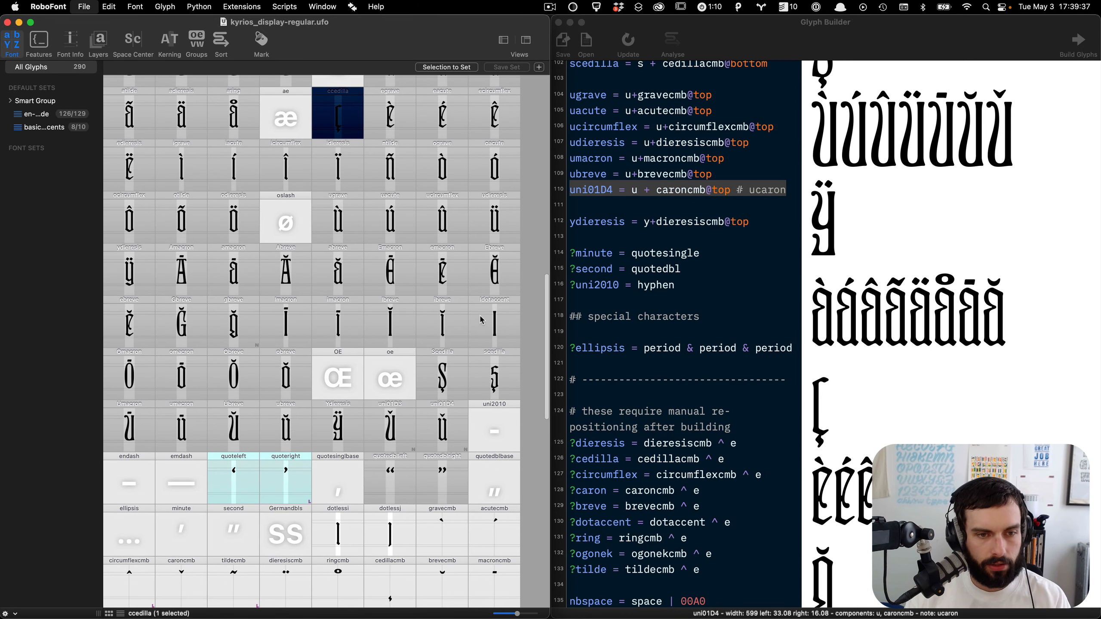
{"action": "left_click", "coordinate": [241, 7]}
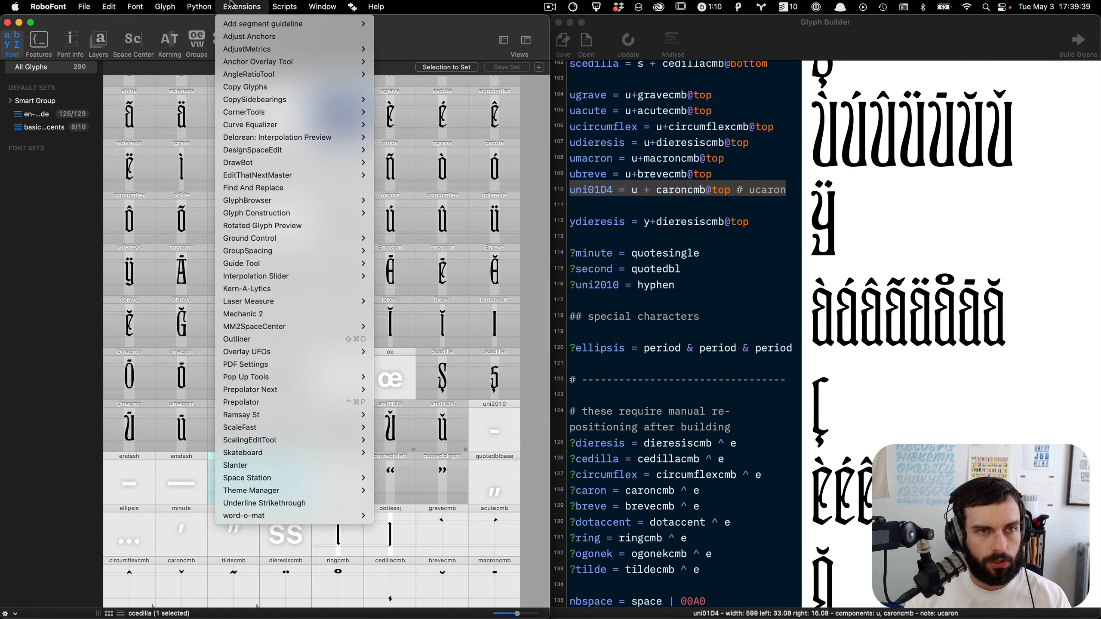
{"action": "mouse_move", "coordinate": [314, 522]}
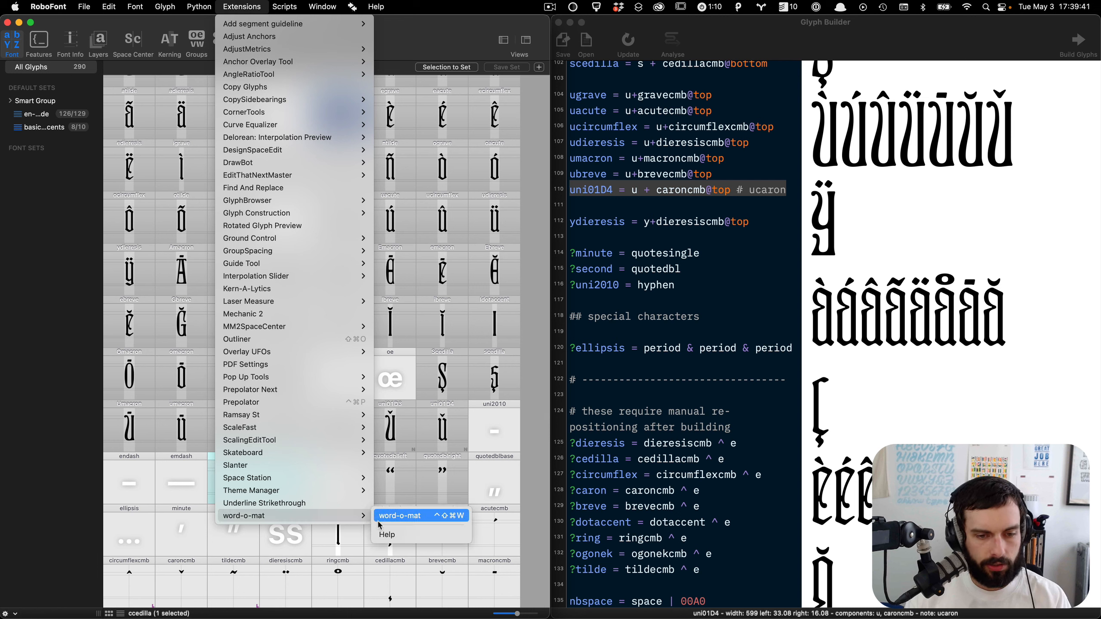
{"action": "left_click", "coordinate": [392, 515]}
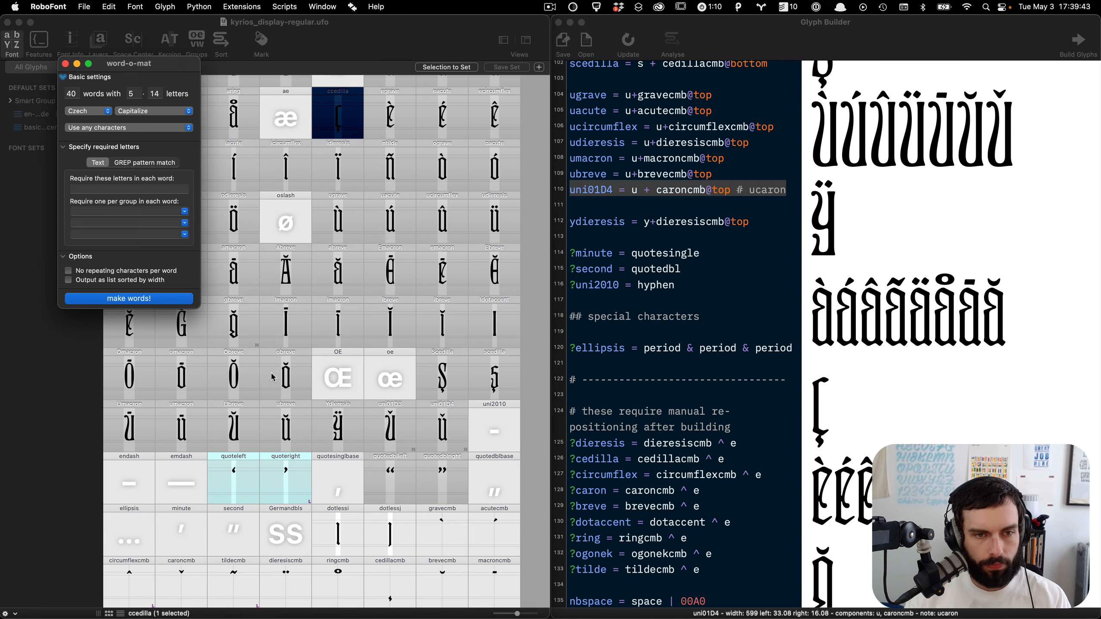
Step: Set word-o-mat to French with 0 words and make words into the Space Center
{"action": "left_click", "coordinate": [108, 111]}
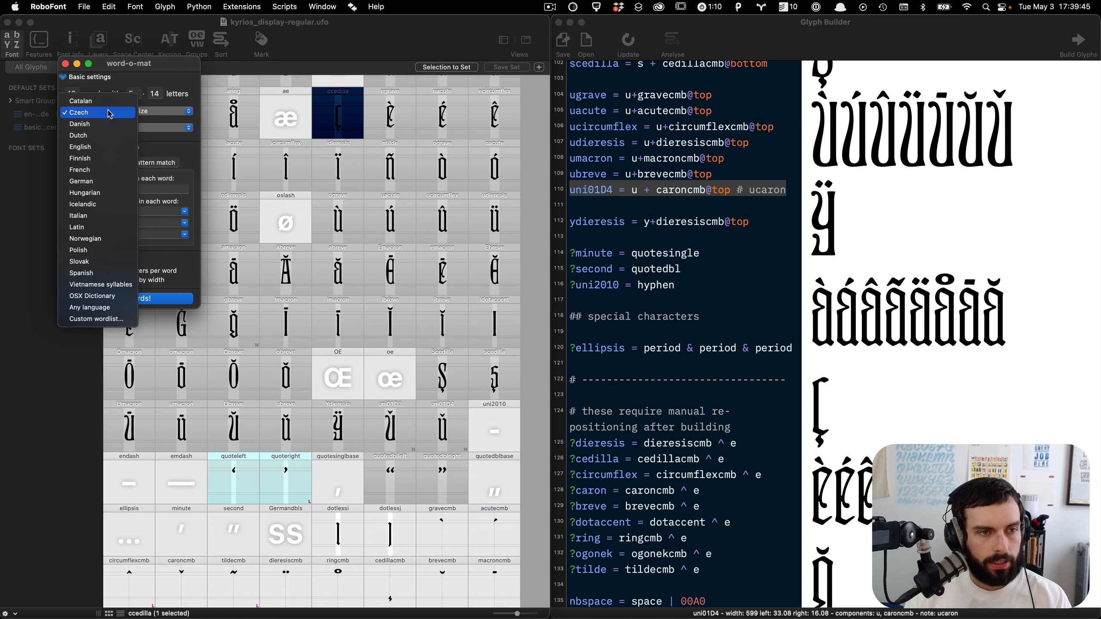
{"action": "left_click", "coordinate": [91, 170]}
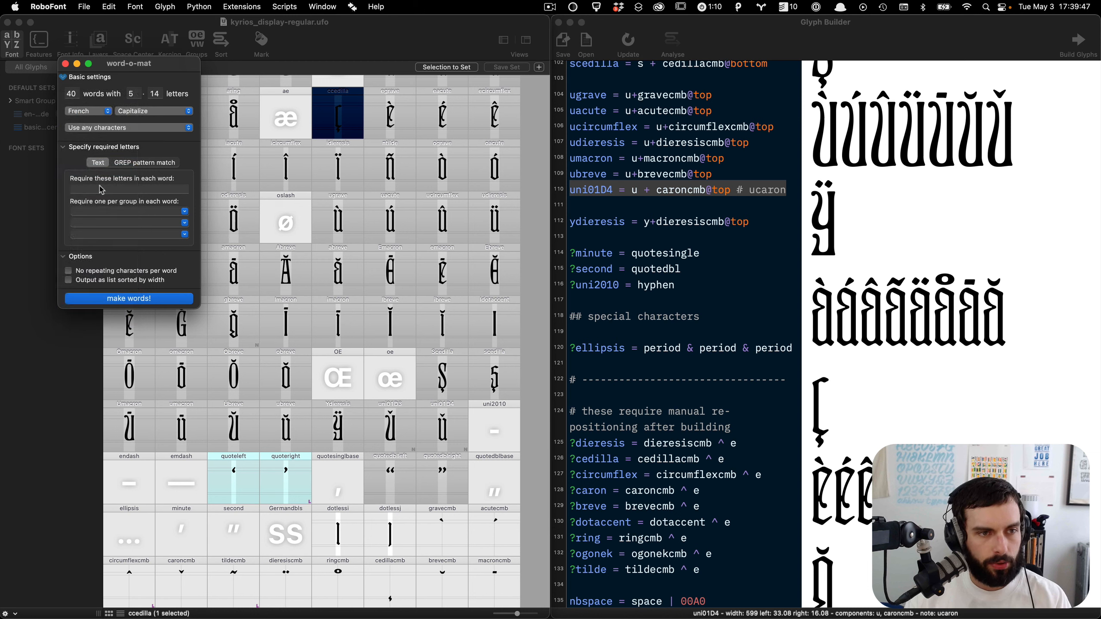
{"action": "double_click", "coordinate": [68, 94]}
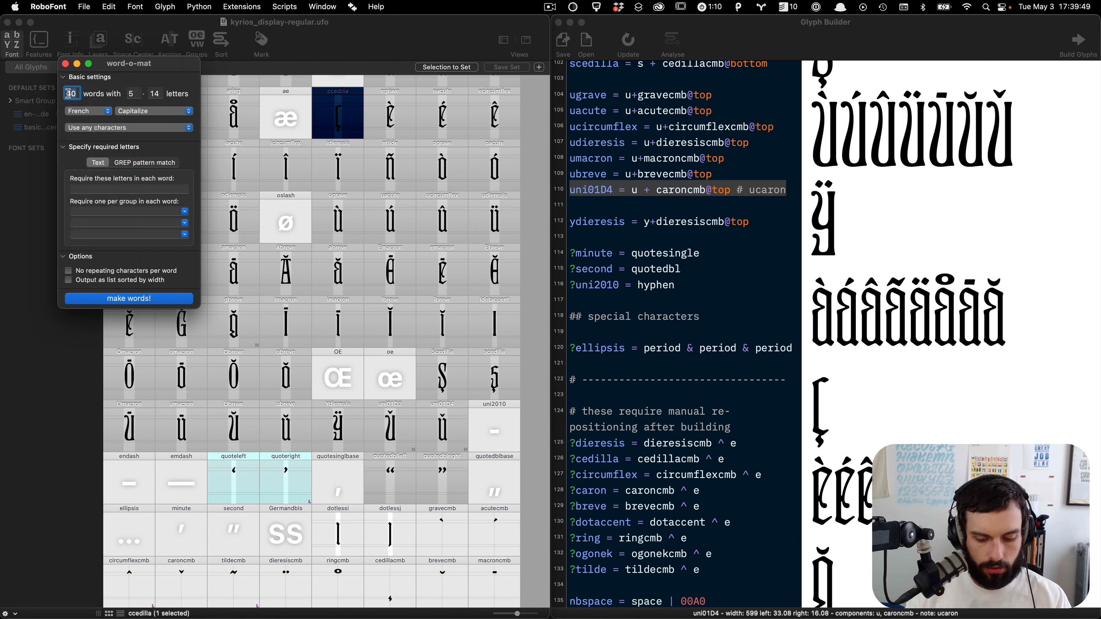
{"action": "type", "text": "0"}
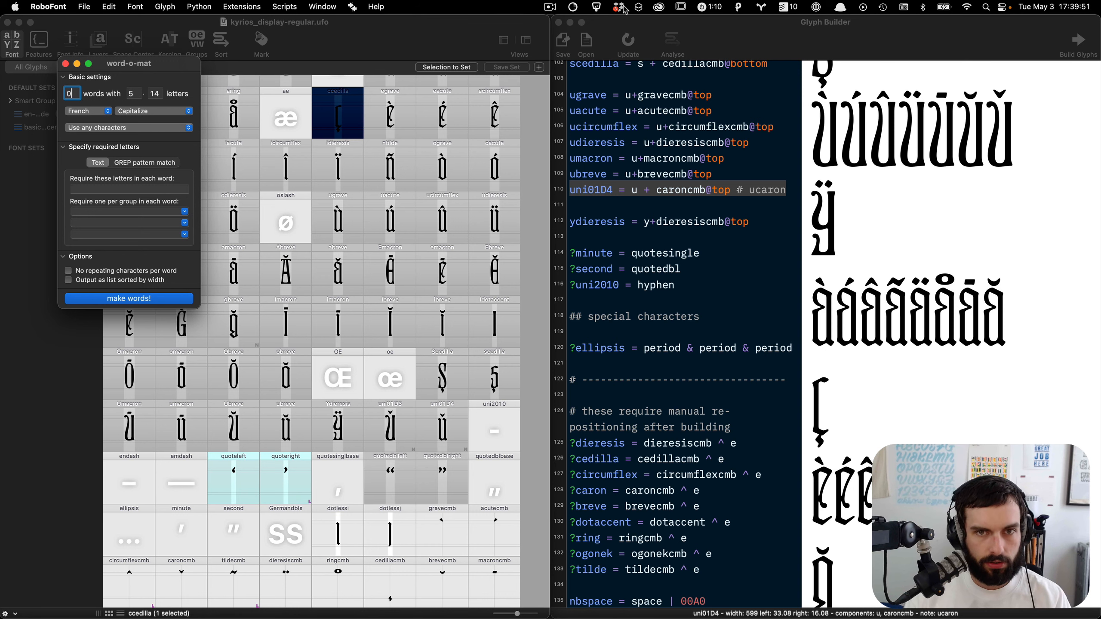
{"action": "left_click", "coordinate": [559, 22]}
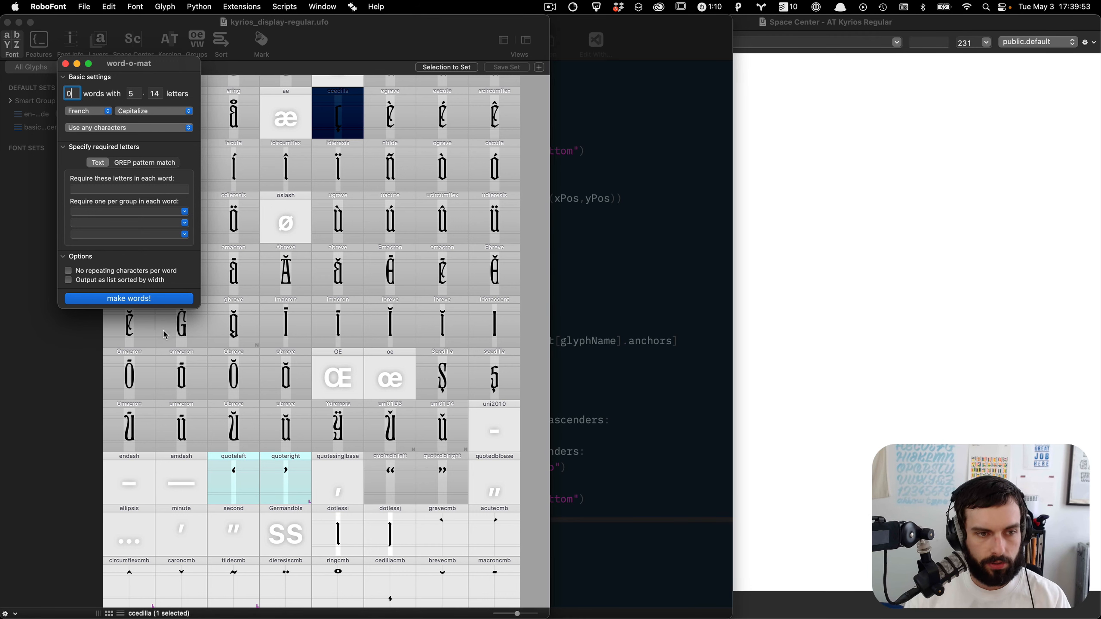
{"action": "left_click", "coordinate": [170, 300]}
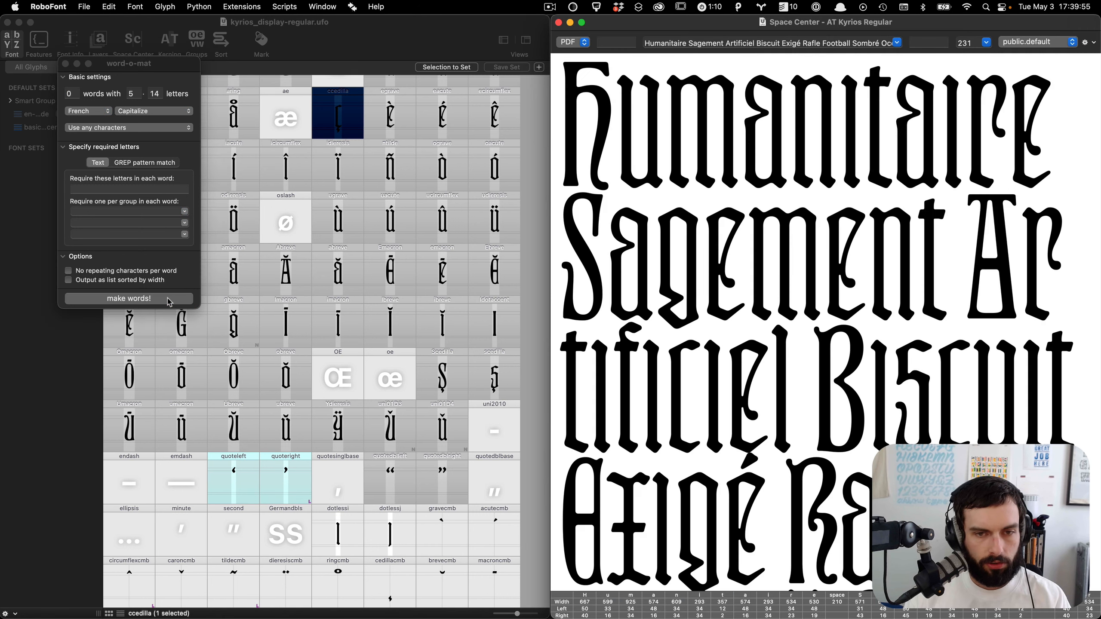
Step: Set the Space Center text size to 95 and line space to about 227, then review the French sample text
{"action": "scroll", "coordinate": [723, 234], "scroll_direction": "up", "scroll_amount": 2}
{"action": "scroll", "coordinate": [723, 234], "scroll_direction": "down", "scroll_amount": 7}
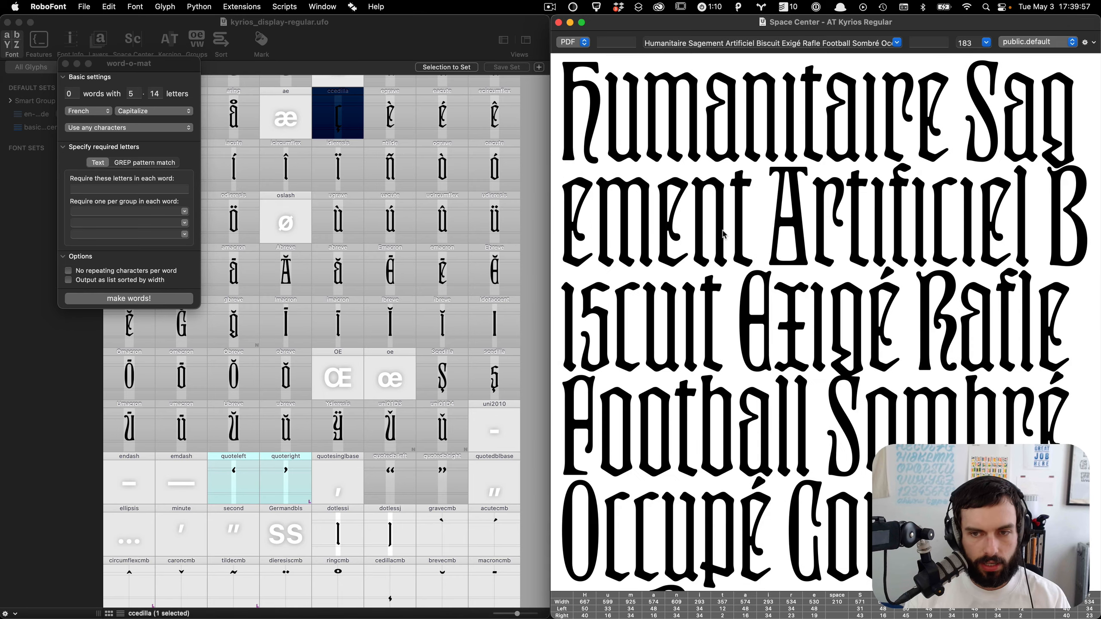
{"action": "scroll", "coordinate": [723, 235], "scroll_direction": "down", "scroll_amount": 5}
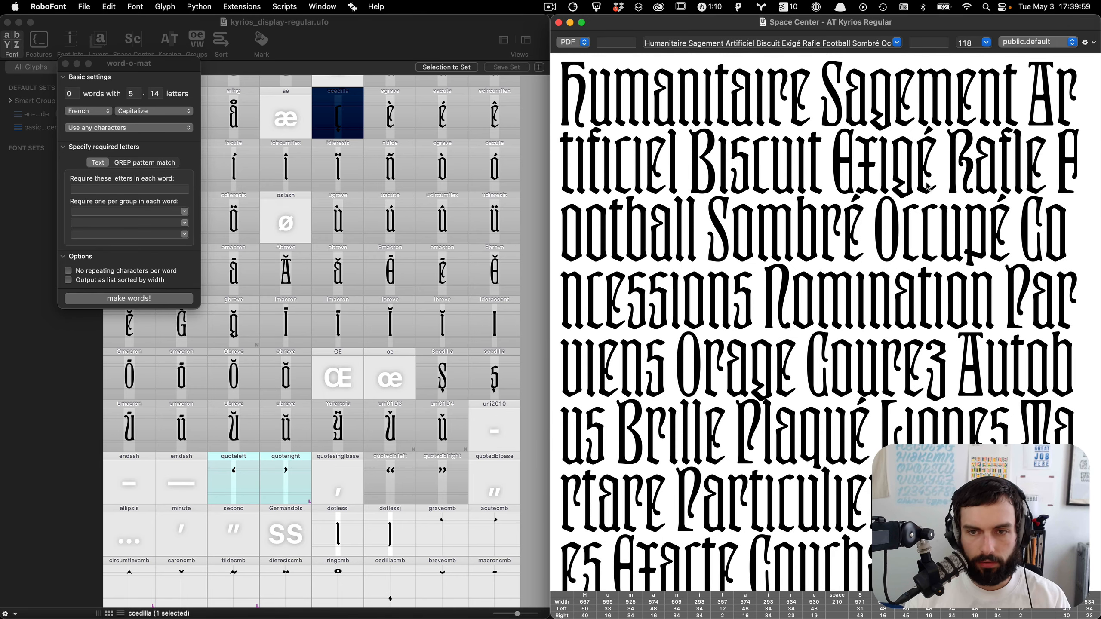
{"action": "scroll", "coordinate": [964, 229], "scroll_direction": "down", "scroll_amount": 3}
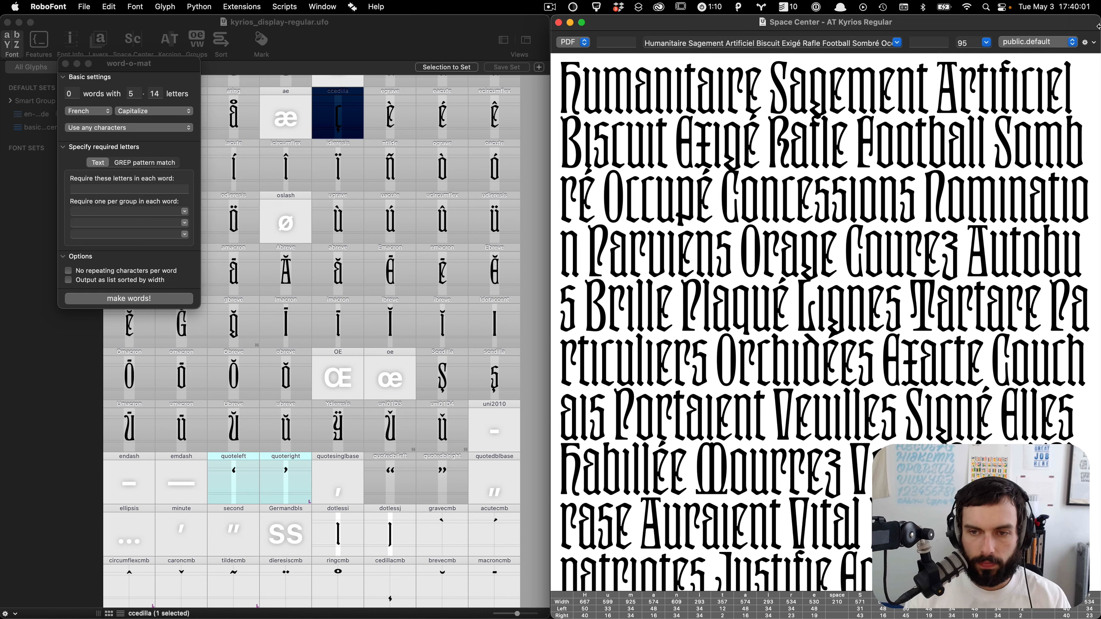
{"action": "left_click", "coordinate": [1086, 41]}
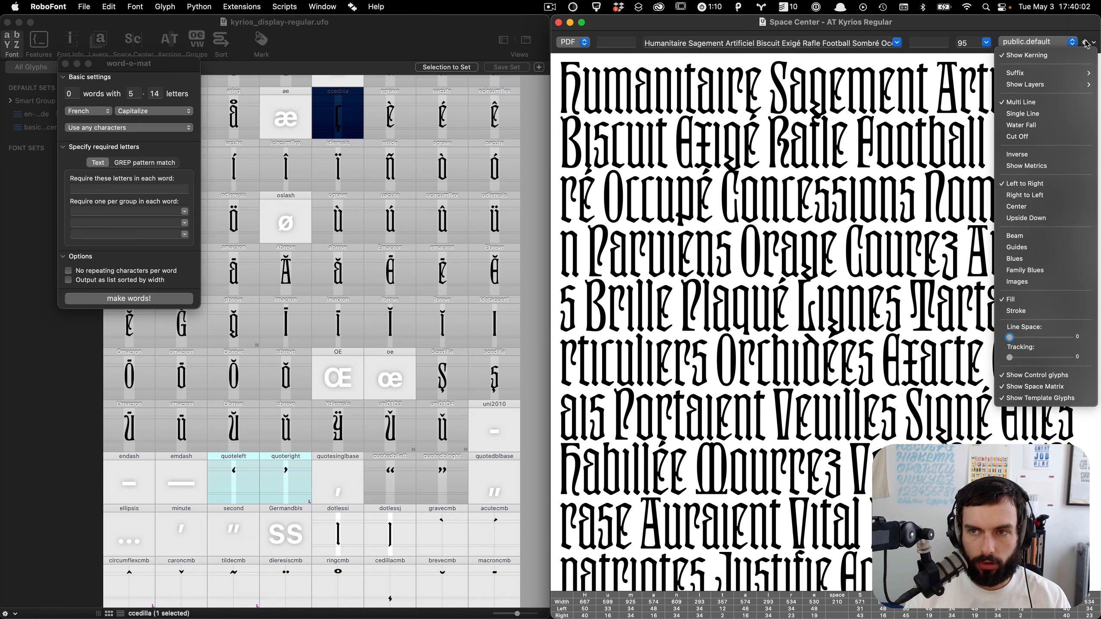
{"action": "left_click", "coordinate": [1037, 338]}
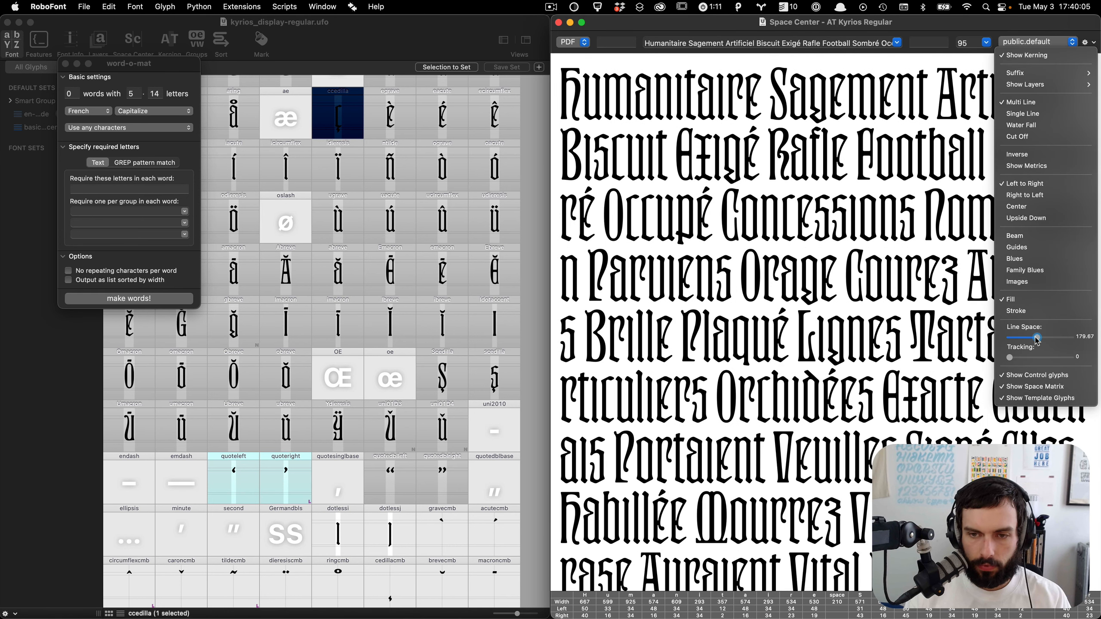
{"action": "left_click_drag", "start_coordinate": [1039, 341], "coordinate": [1051, 338]}
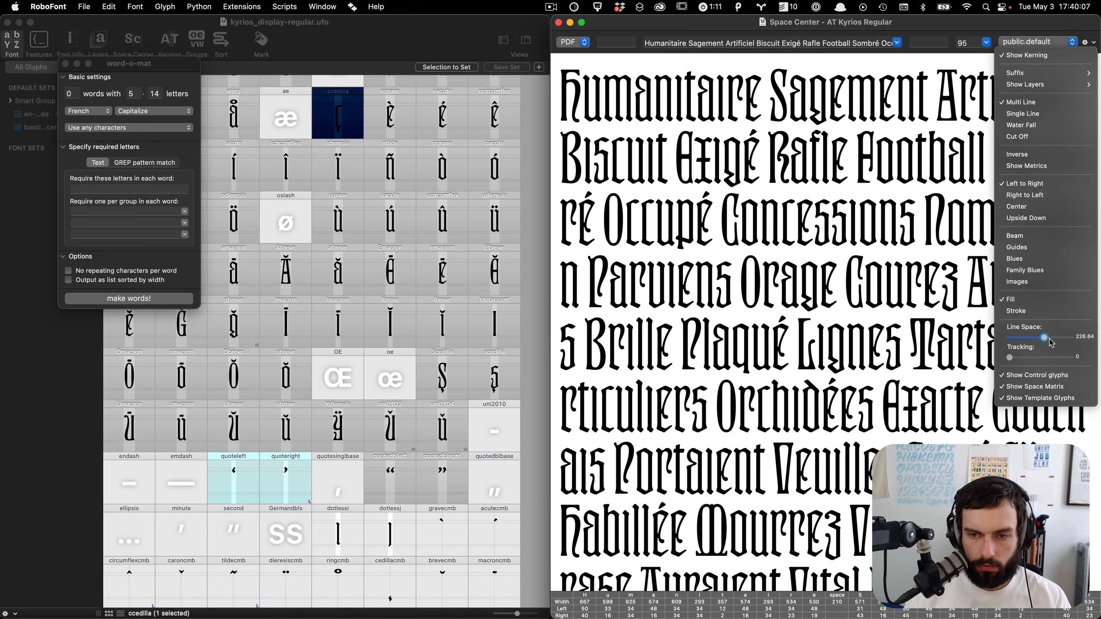
{"action": "left_click", "coordinate": [898, 297]}
{"action": "scroll", "coordinate": [953, 270], "scroll_direction": "down", "scroll_amount": 5}
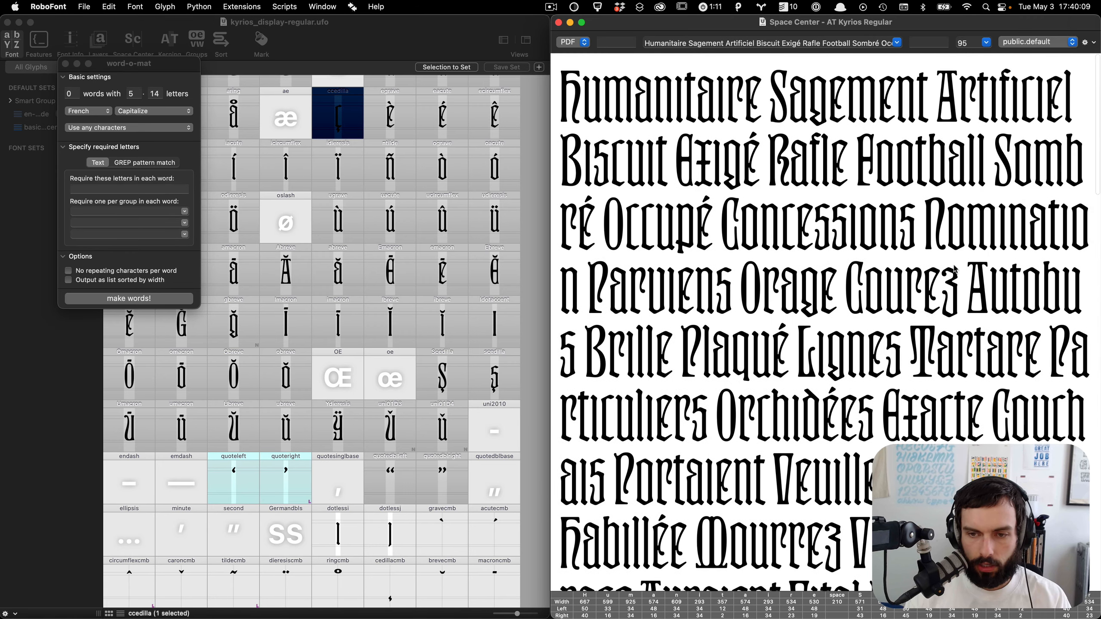
{"action": "scroll", "coordinate": [955, 269], "scroll_direction": "down", "scroll_amount": 5}
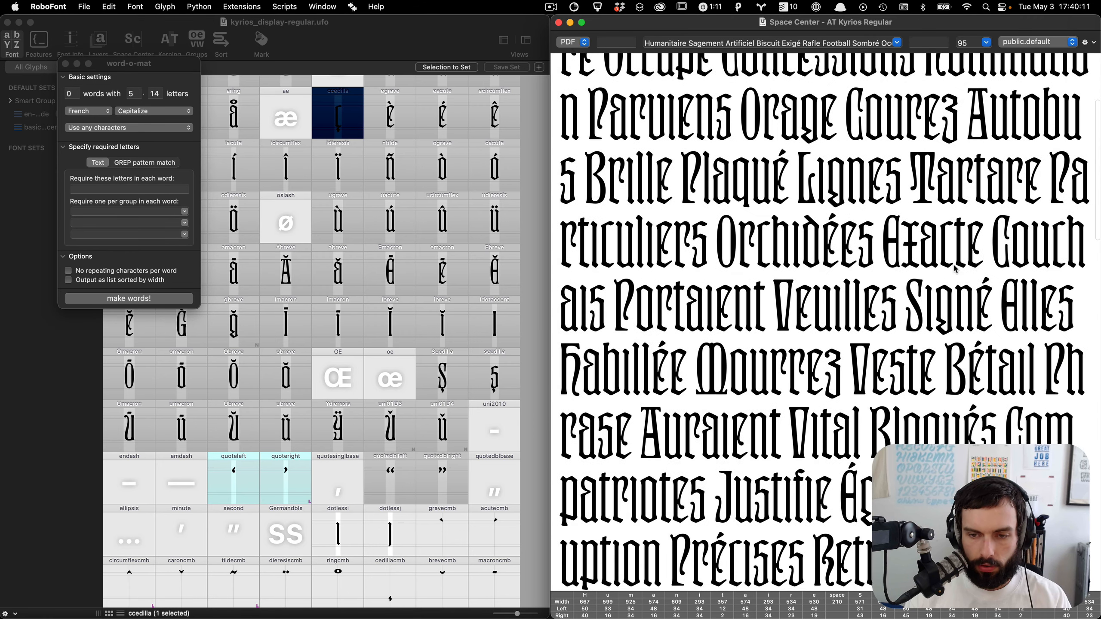
{"action": "scroll", "coordinate": [955, 269], "scroll_direction": "down", "scroll_amount": 8}
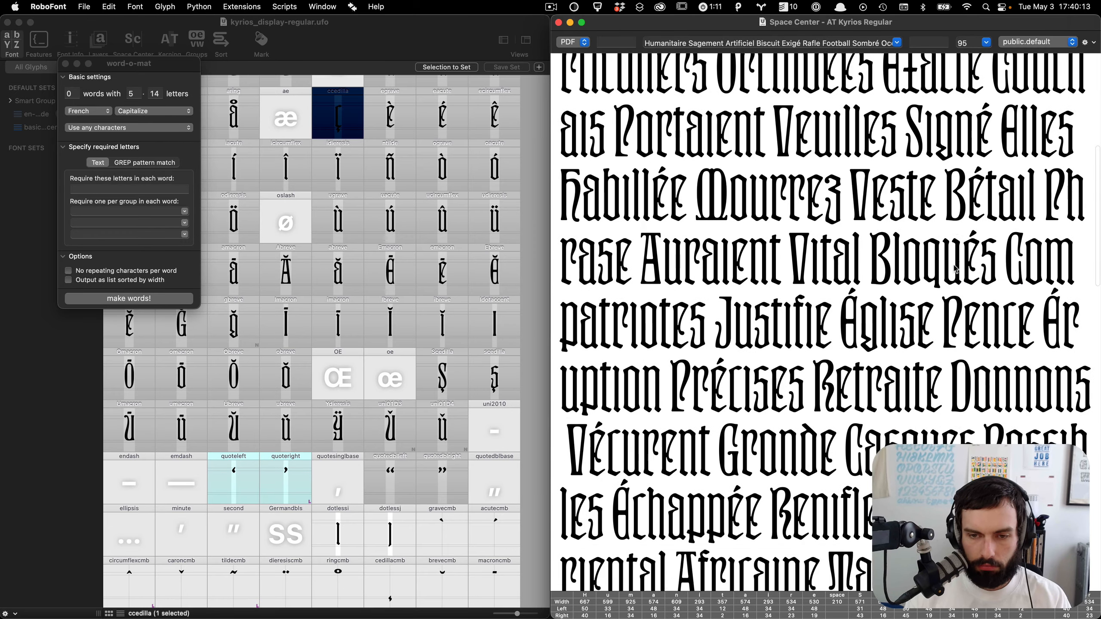
Step: Switch word-o-mat's language to Spanish and make new words into the Space Center
{"action": "scroll", "coordinate": [955, 269], "scroll_direction": "down", "scroll_amount": 5}
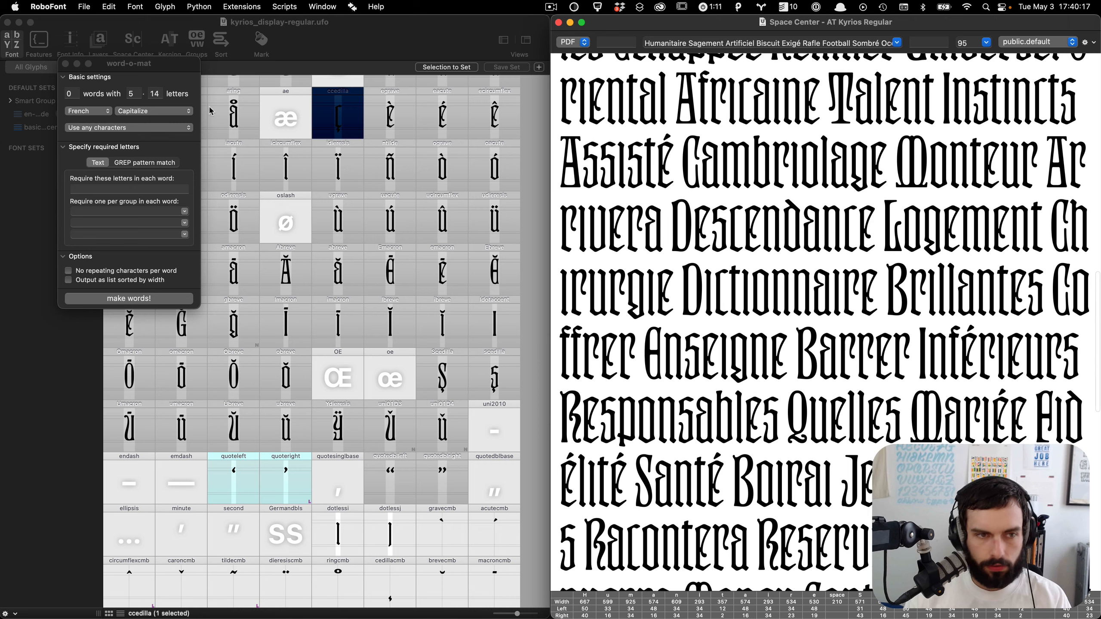
{"action": "left_click", "coordinate": [105, 115]}
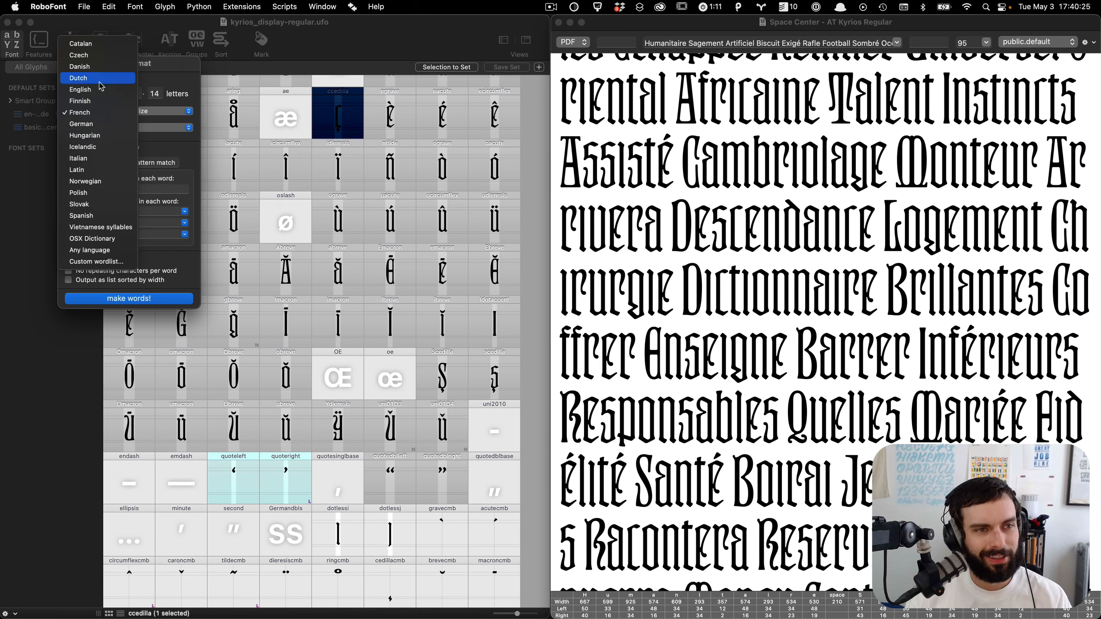
{"action": "left_click", "coordinate": [89, 215]}
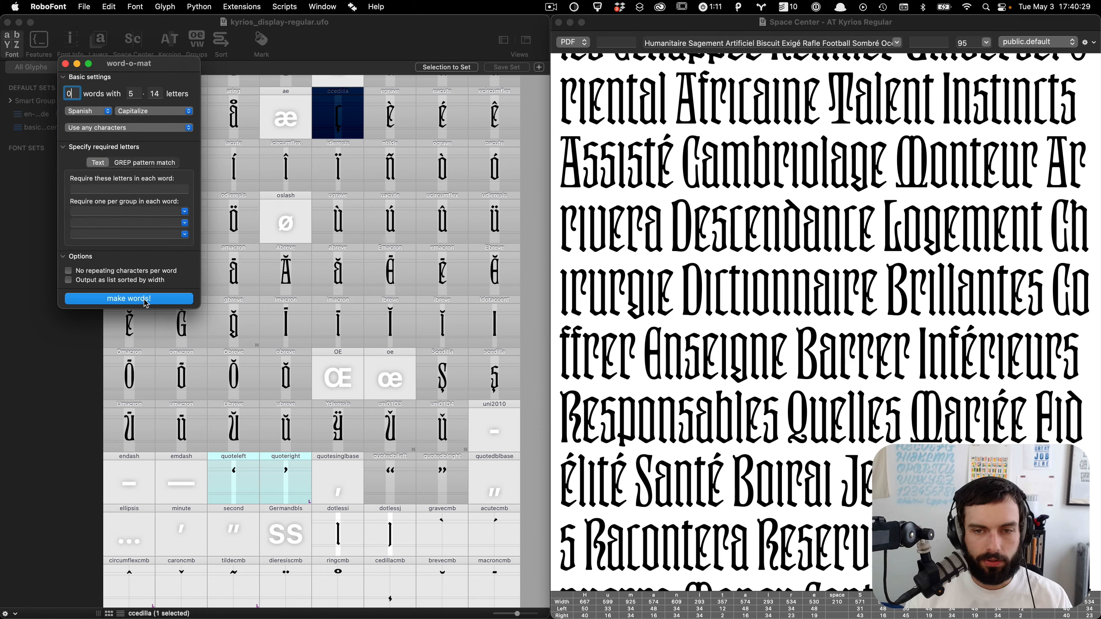
{"action": "left_click", "coordinate": [146, 302]}
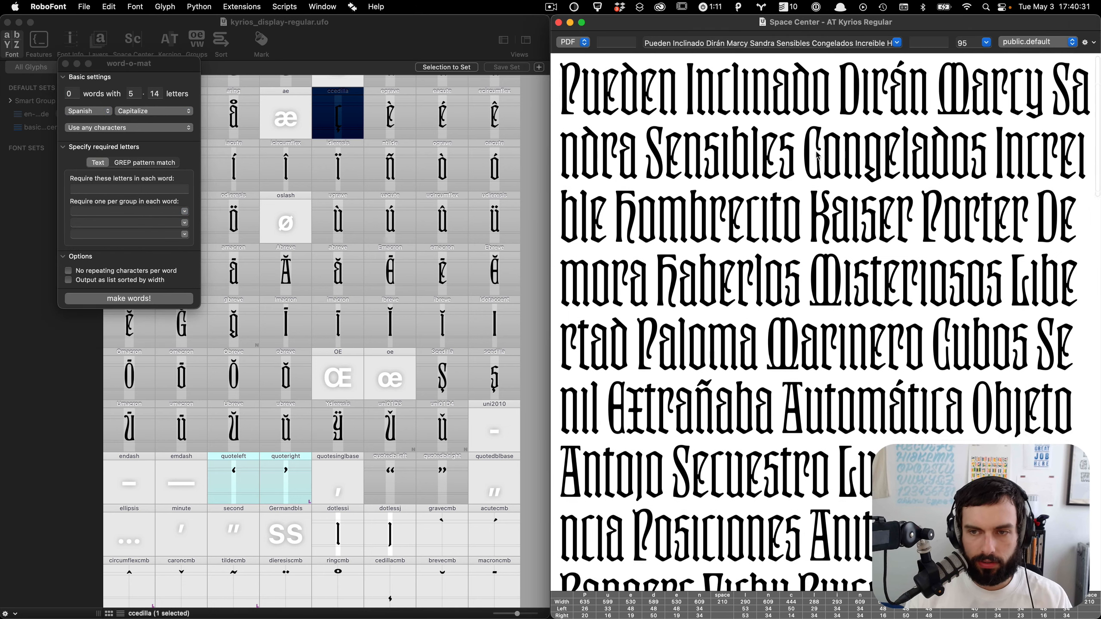
Step: Read through the Spanish sample text in the Space Center, then close word-o-mat
{"action": "scroll", "coordinate": [802, 152], "scroll_direction": "down", "scroll_amount": 3}
{"action": "scroll", "coordinate": [817, 155], "scroll_direction": "down", "scroll_amount": 6}
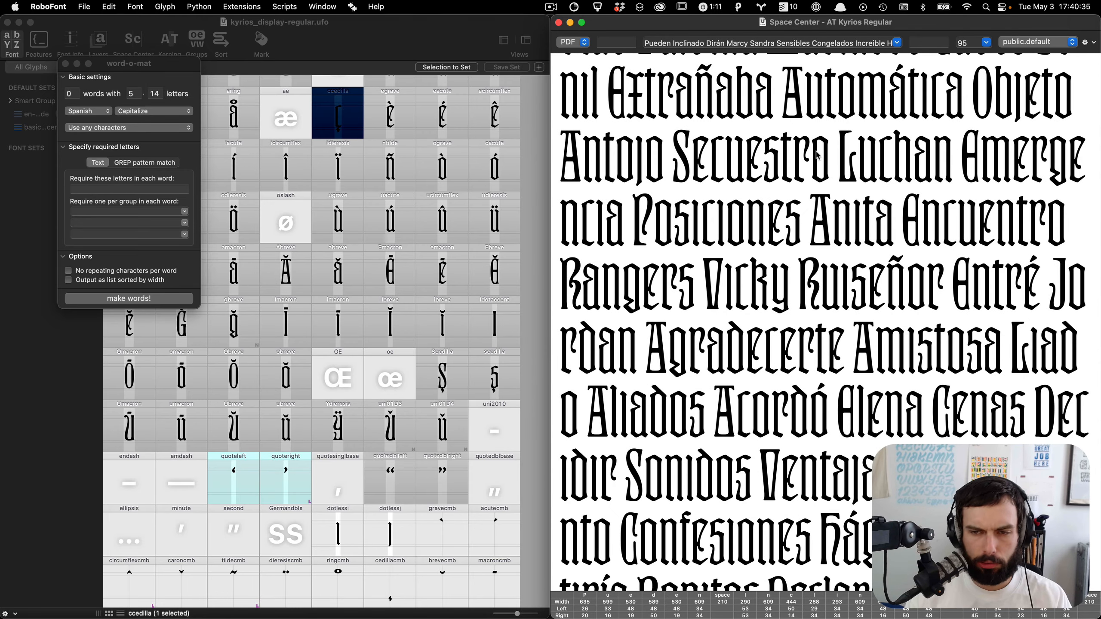
{"action": "scroll", "coordinate": [817, 155], "scroll_direction": "down", "scroll_amount": 4}
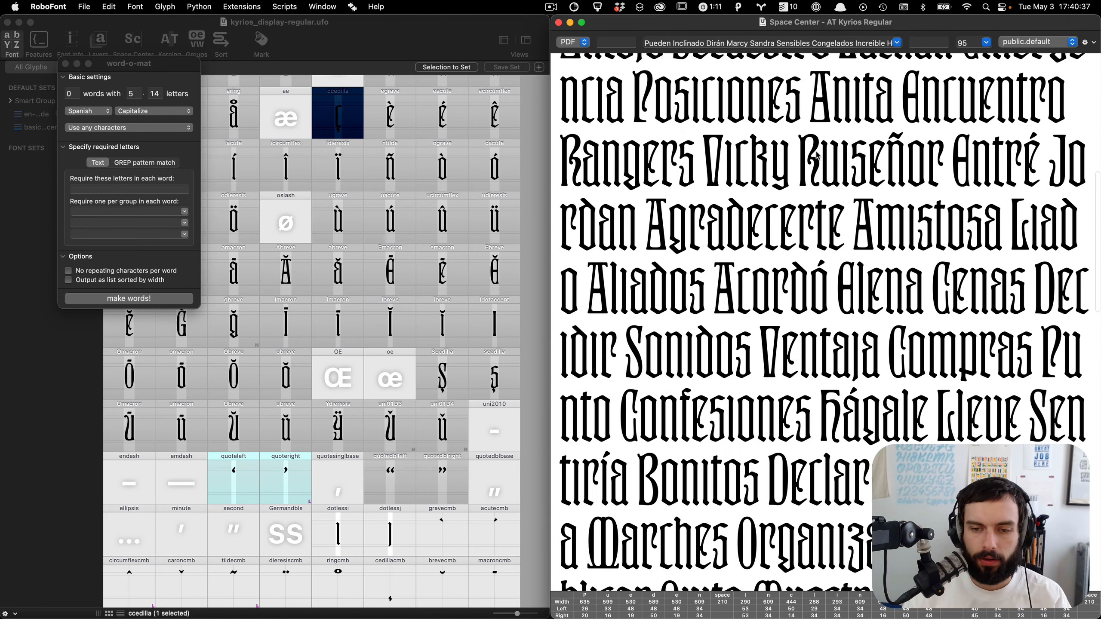
{"action": "scroll", "coordinate": [817, 155], "scroll_direction": "down", "scroll_amount": 2}
{"action": "scroll", "coordinate": [837, 172], "scroll_direction": "down", "scroll_amount": 10}
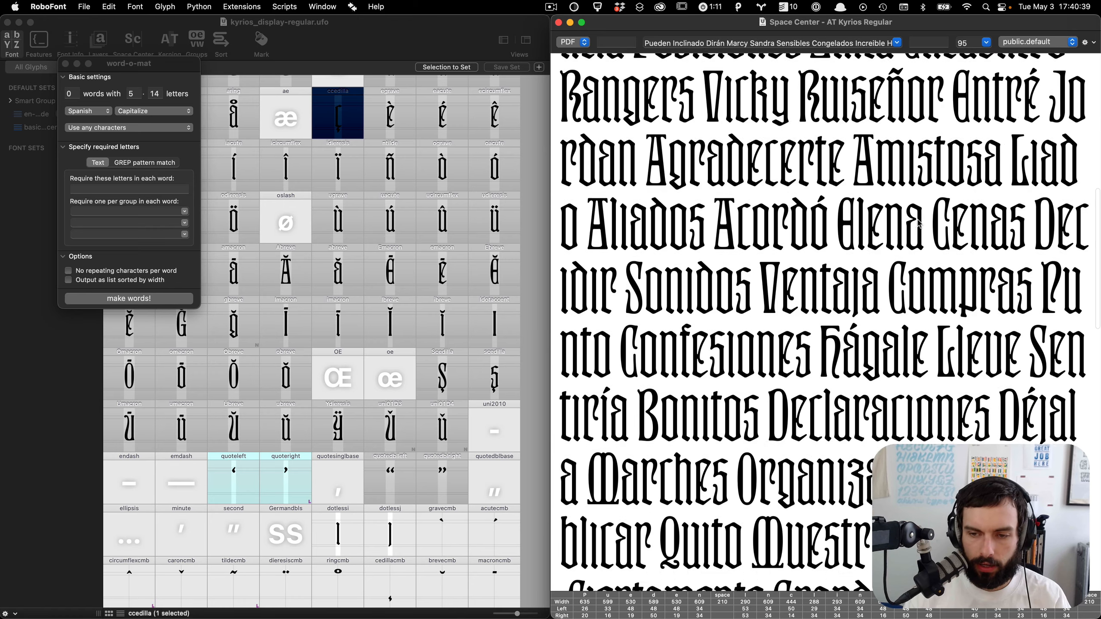
{"action": "scroll", "coordinate": [921, 223], "scroll_direction": "down", "scroll_amount": 8}
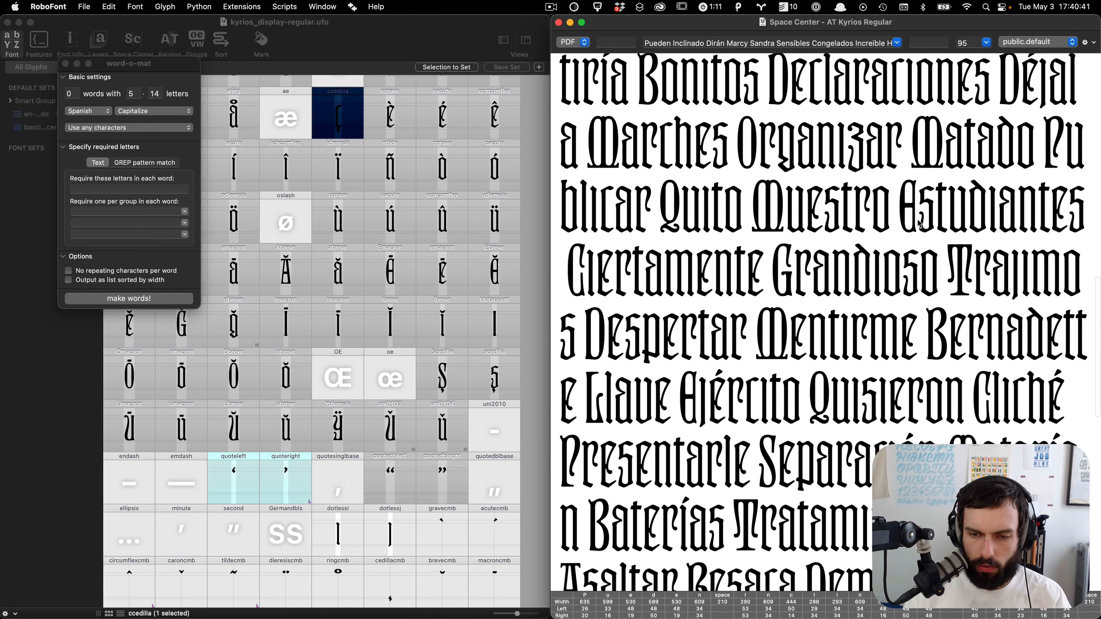
{"action": "scroll", "coordinate": [920, 223], "scroll_direction": "down", "scroll_amount": 1}
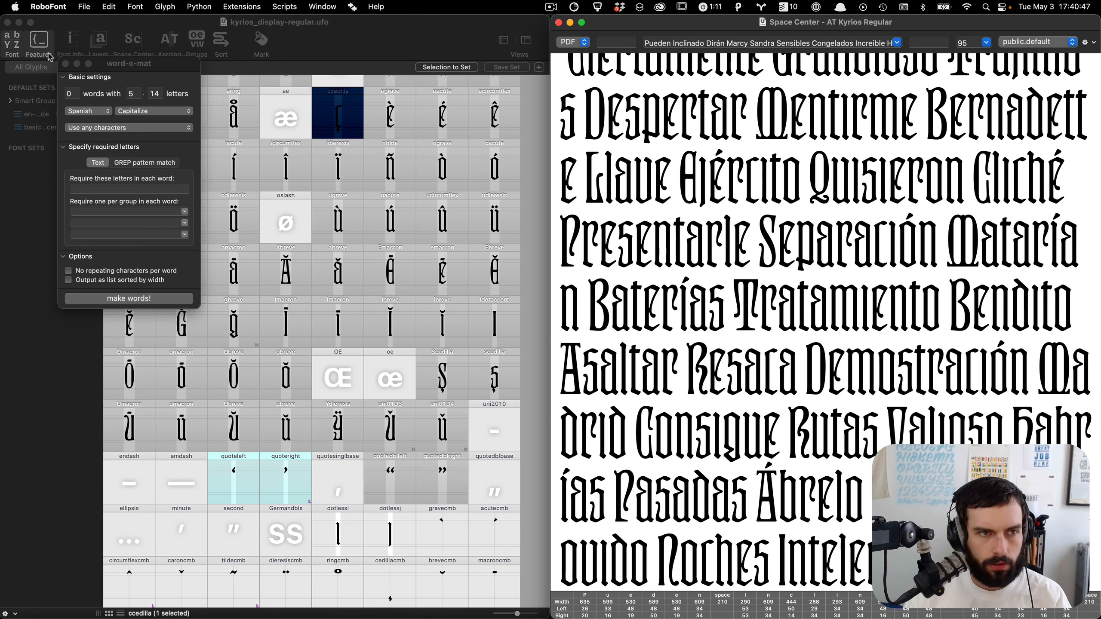
{"action": "left_click", "coordinate": [65, 64]}
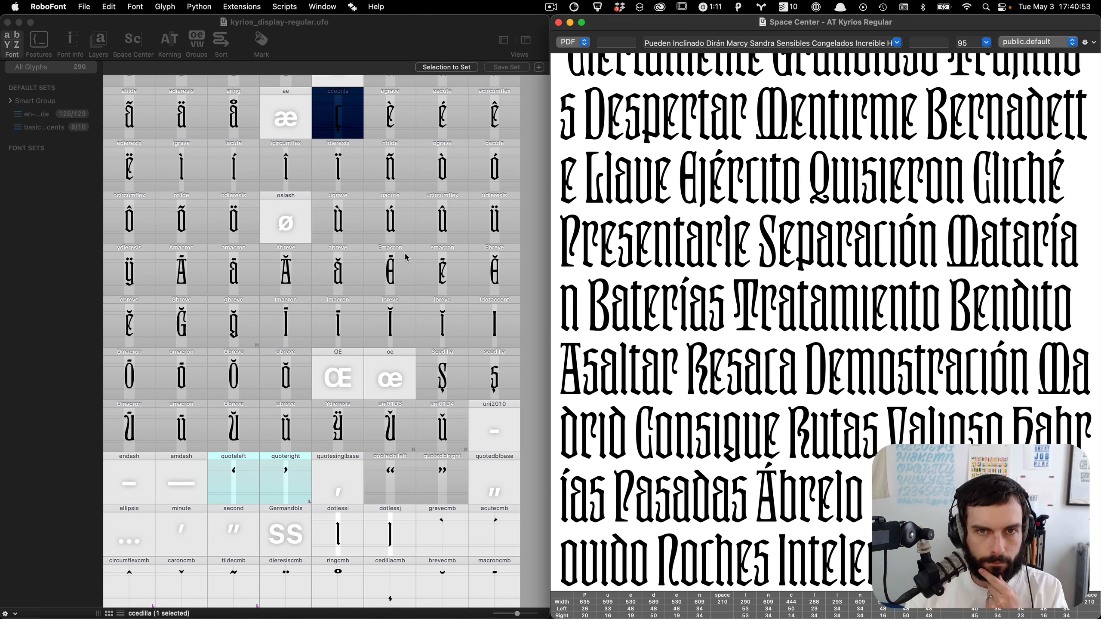
Step: Open the ntilde glyph and view its glyph info in the Inspector
{"action": "scroll", "coordinate": [403, 313], "scroll_direction": "up", "scroll_amount": 4}
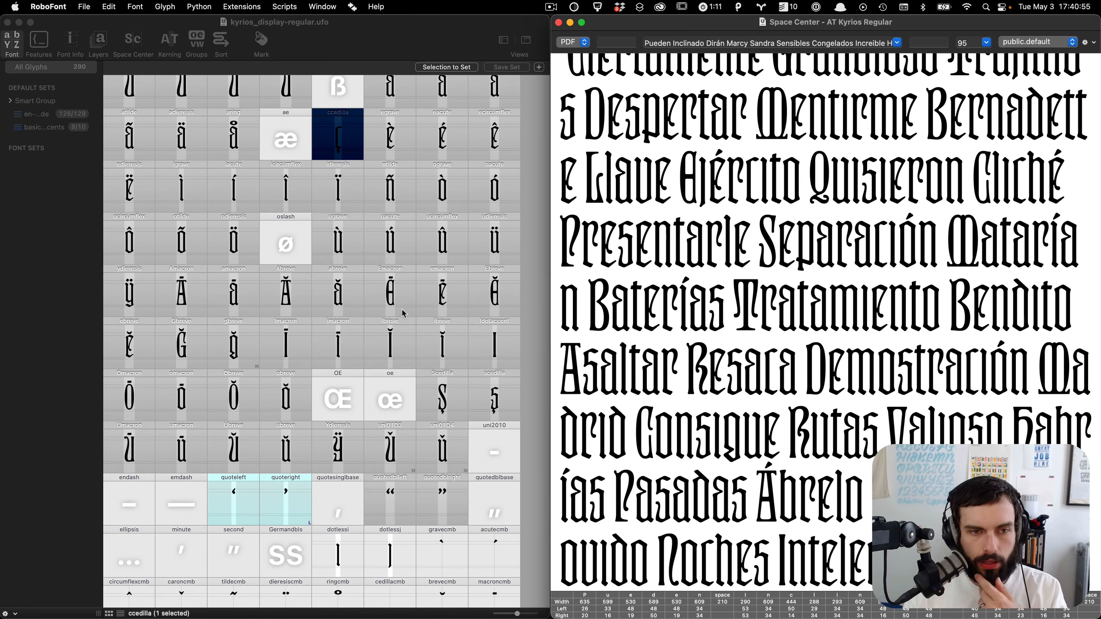
{"action": "scroll", "coordinate": [403, 314], "scroll_direction": "up", "scroll_amount": 2}
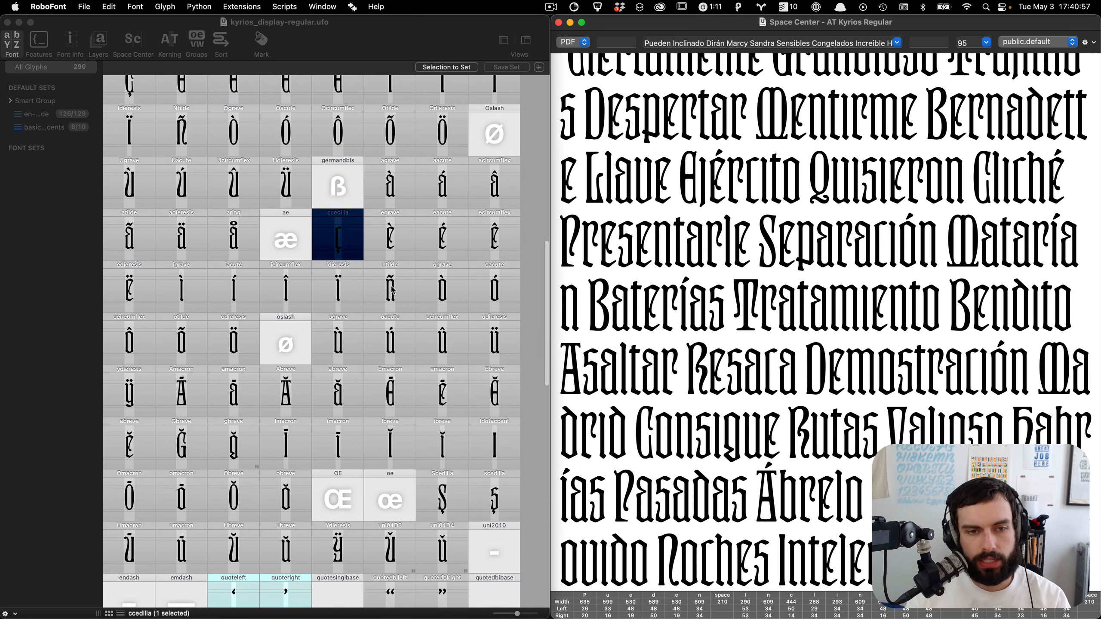
{"action": "left_click", "coordinate": [392, 290]}
{"action": "double_click", "coordinate": [391, 289]}
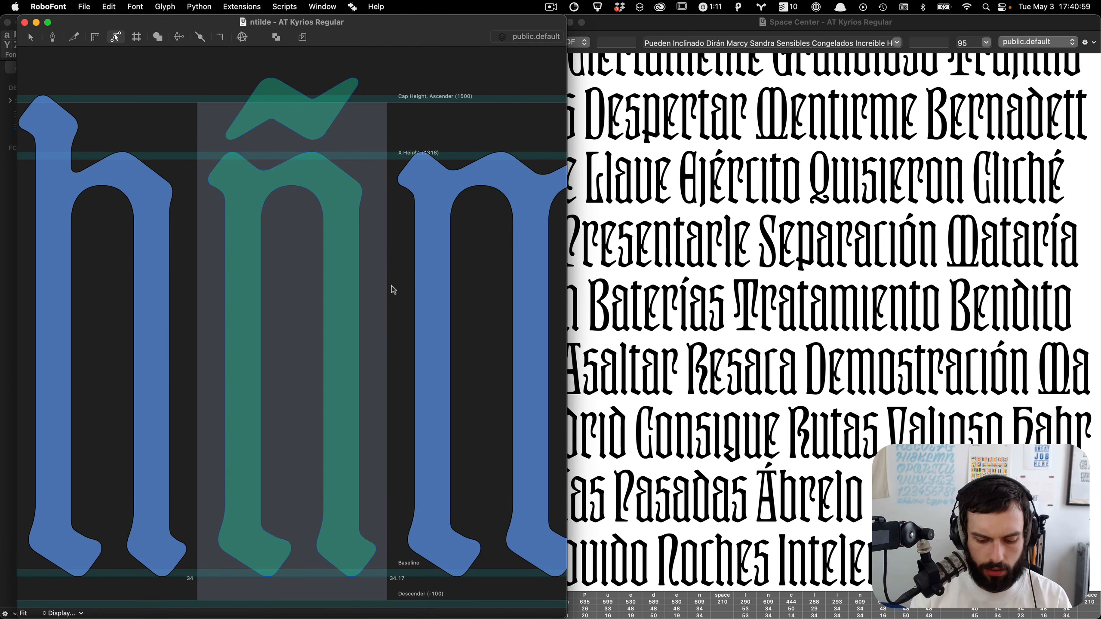
{"action": "key", "text": "super+i"}
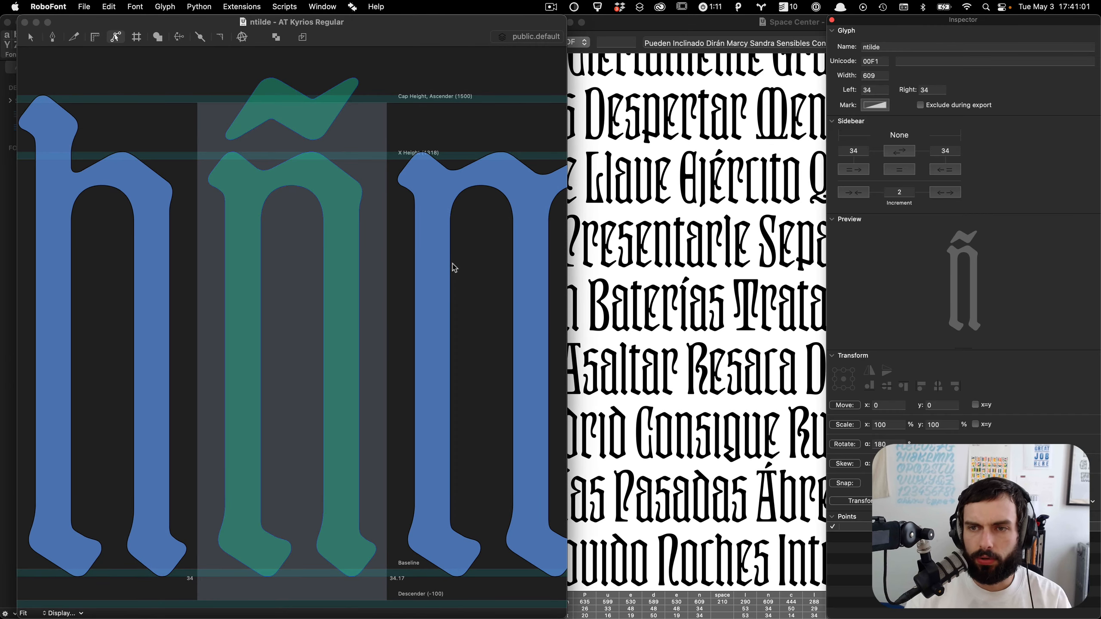
{"action": "left_click", "coordinate": [831, 20]}
{"action": "left_click", "coordinate": [795, 164]}
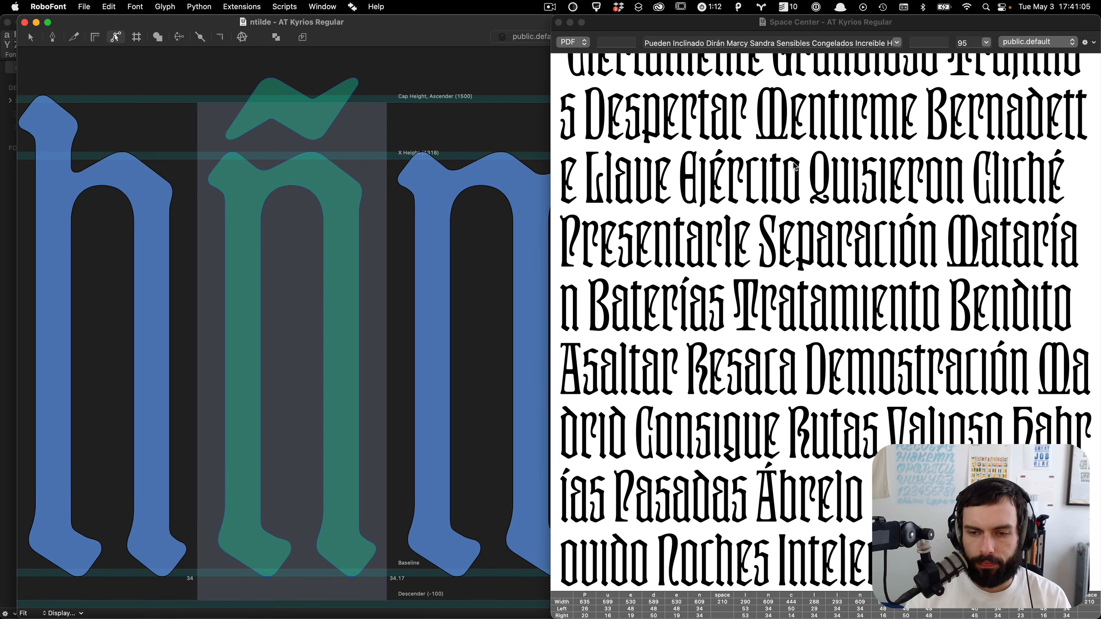
{"action": "scroll", "coordinate": [794, 165], "scroll_direction": "down", "scroll_amount": 10}
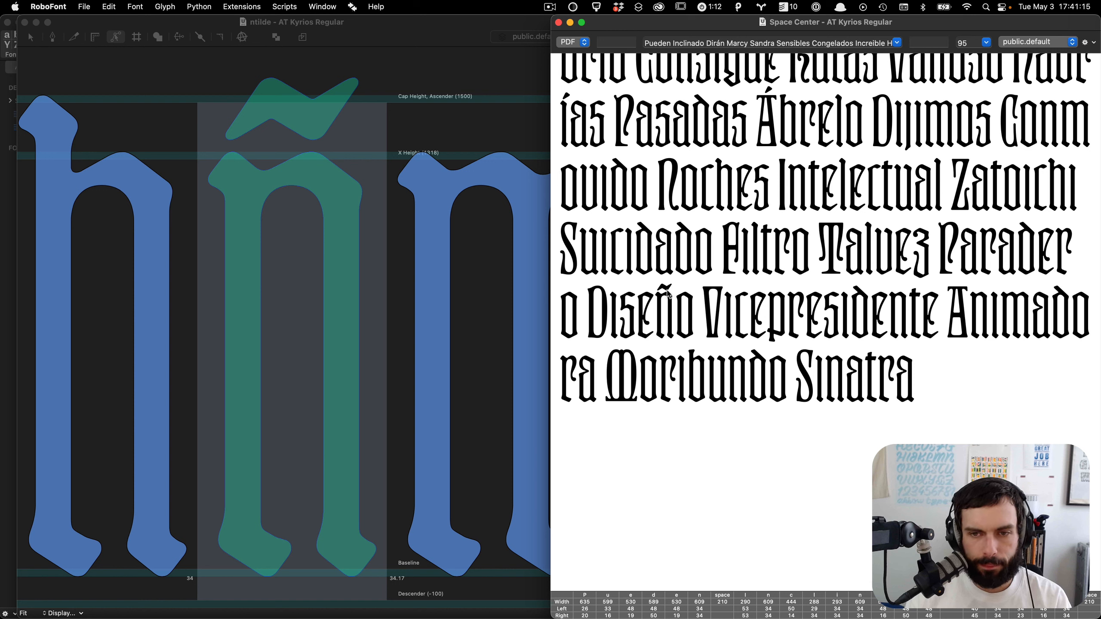
Step: Open the tilde component's base glyph, tildecmb, for editing
{"action": "right_click", "coordinate": [292, 86]}
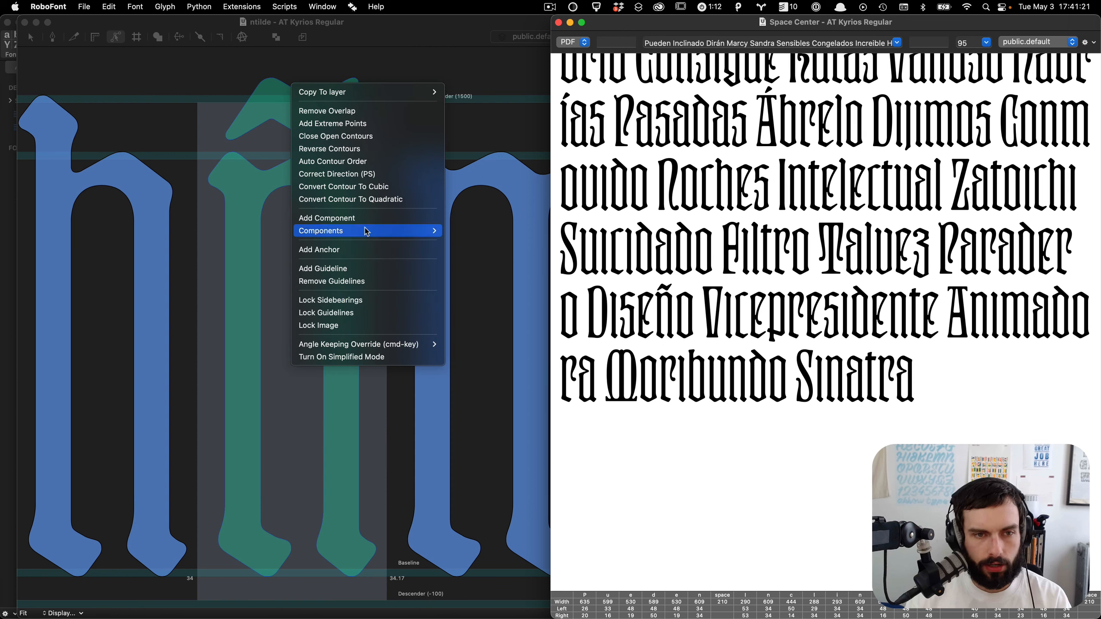
{"action": "mouse_move", "coordinate": [368, 231]}
{"action": "left_click", "coordinate": [500, 245]}
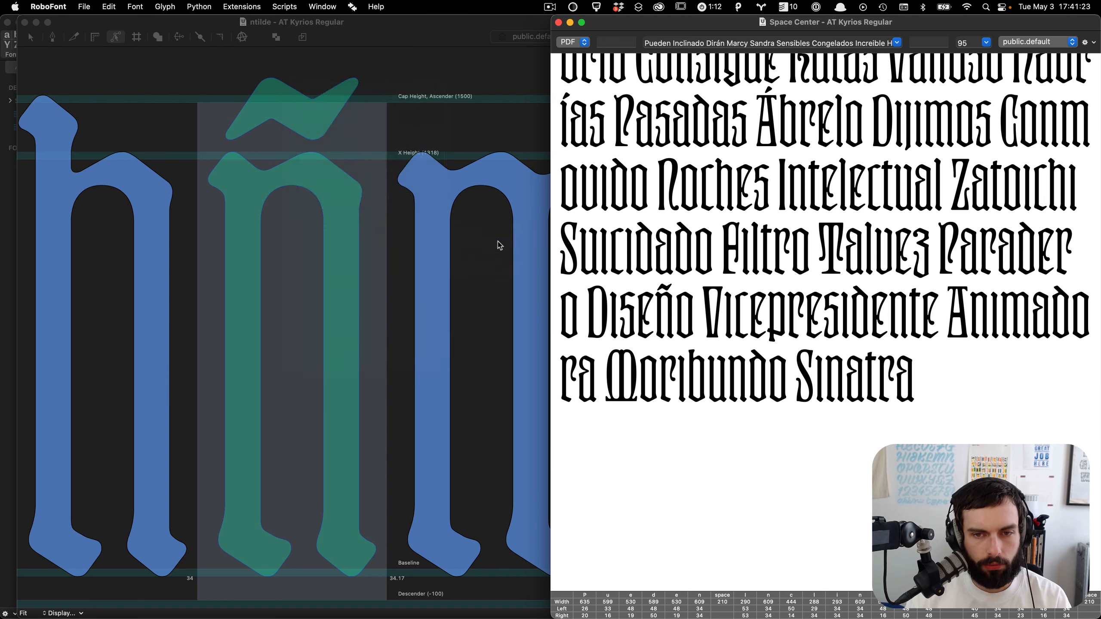
{"action": "scroll", "coordinate": [191, 370], "scroll_direction": "up", "scroll_amount": 3}
{"action": "left_click", "coordinate": [275, 430]}
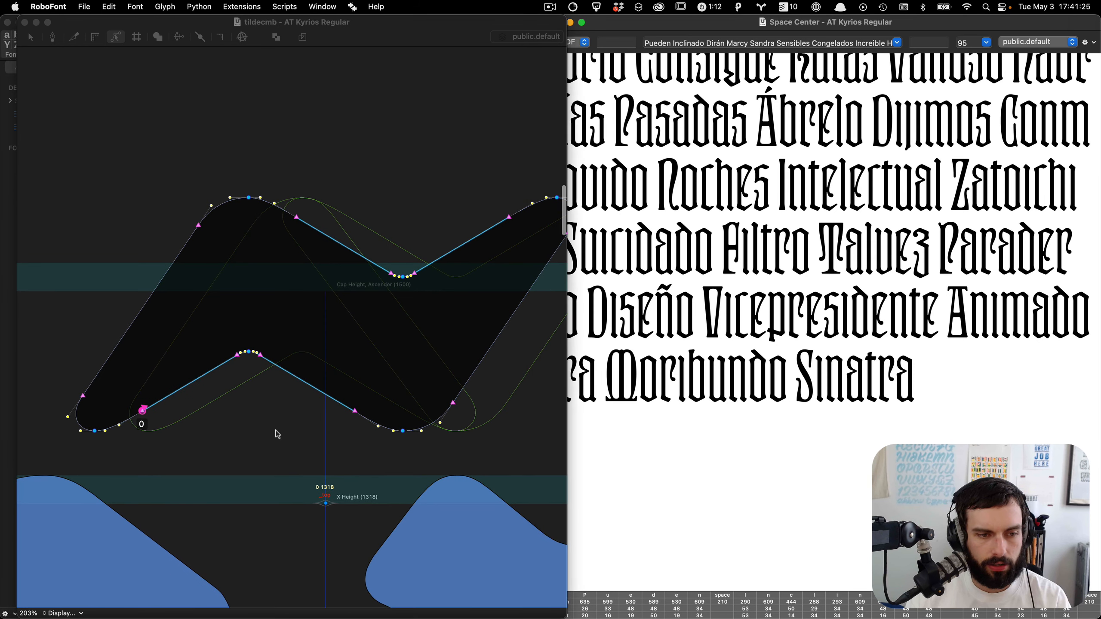
Step: Narrow the tilde by shifting its left half right and its right half left, nudging the middle points
{"action": "left_click_drag", "start_coordinate": [342, 144], "coordinate": [25, 501]}
{"action": "key", "text": "shift+Right"}
{"action": "key", "text": "shift+Right"}
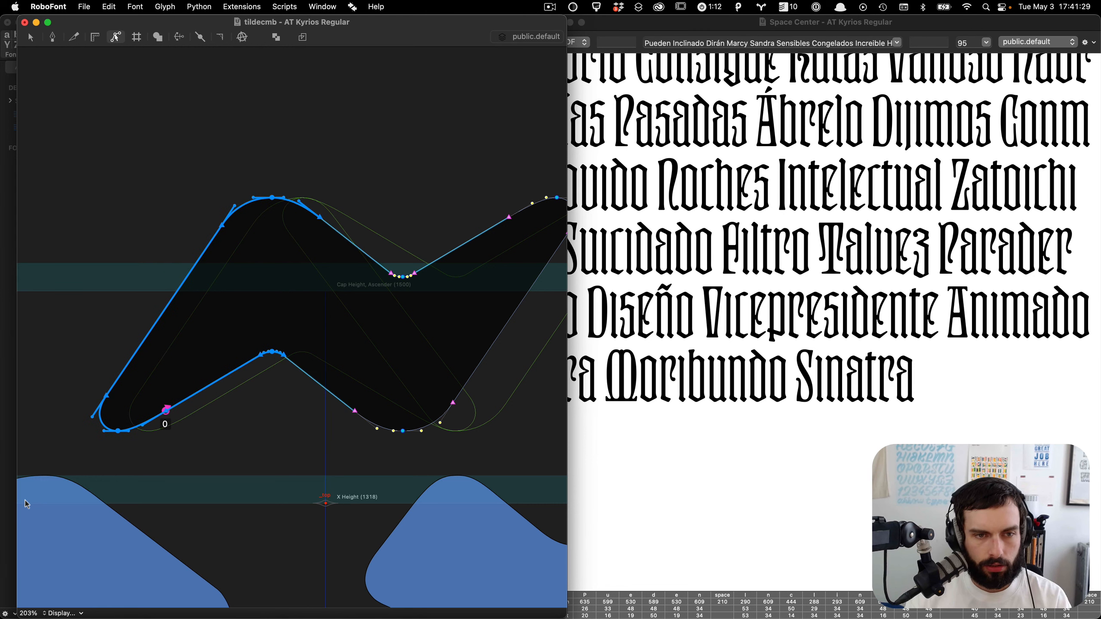
{"action": "scroll", "coordinate": [25, 501], "scroll_direction": "right", "scroll_amount": 3}
{"action": "left_click_drag", "start_coordinate": [549, 134], "coordinate": [286, 515]}
{"action": "key", "text": "shift+Left"}
{"action": "key", "text": "shift+Left"}
{"action": "key", "text": "space"}
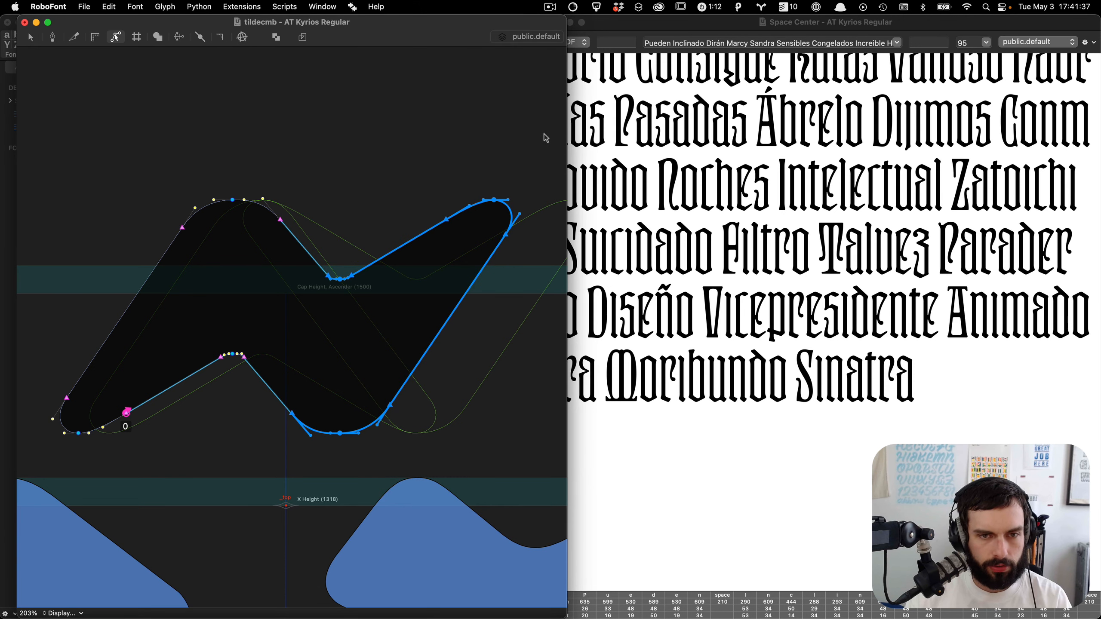
{"action": "left_click_drag", "start_coordinate": [544, 134], "coordinate": [294, 544]}
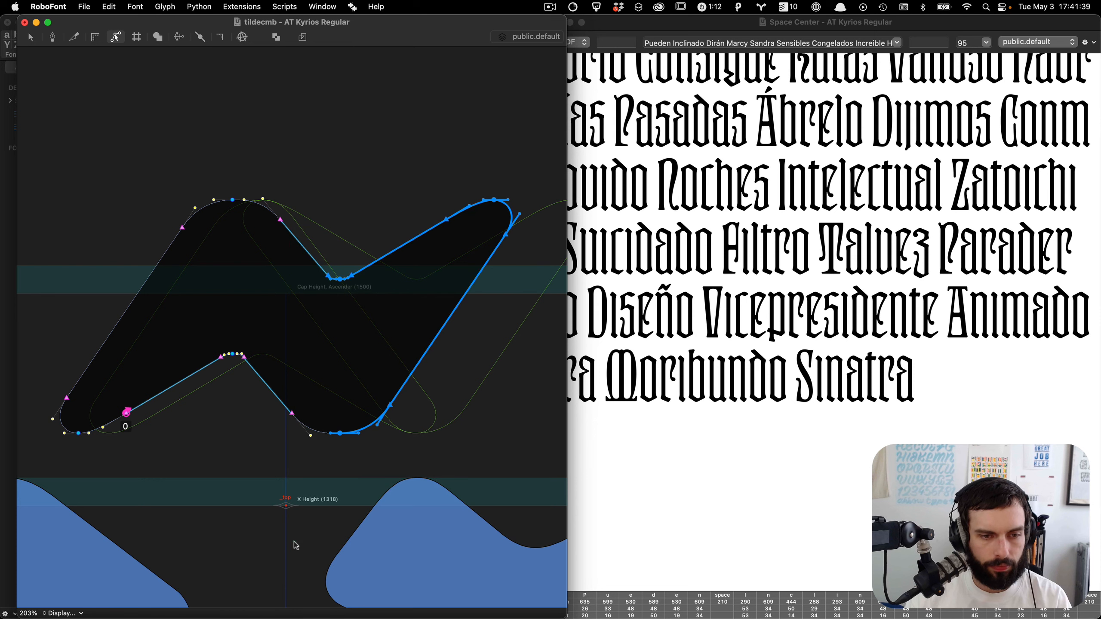
{"action": "left_click_drag", "start_coordinate": [345, 202], "coordinate": [270, 269]}
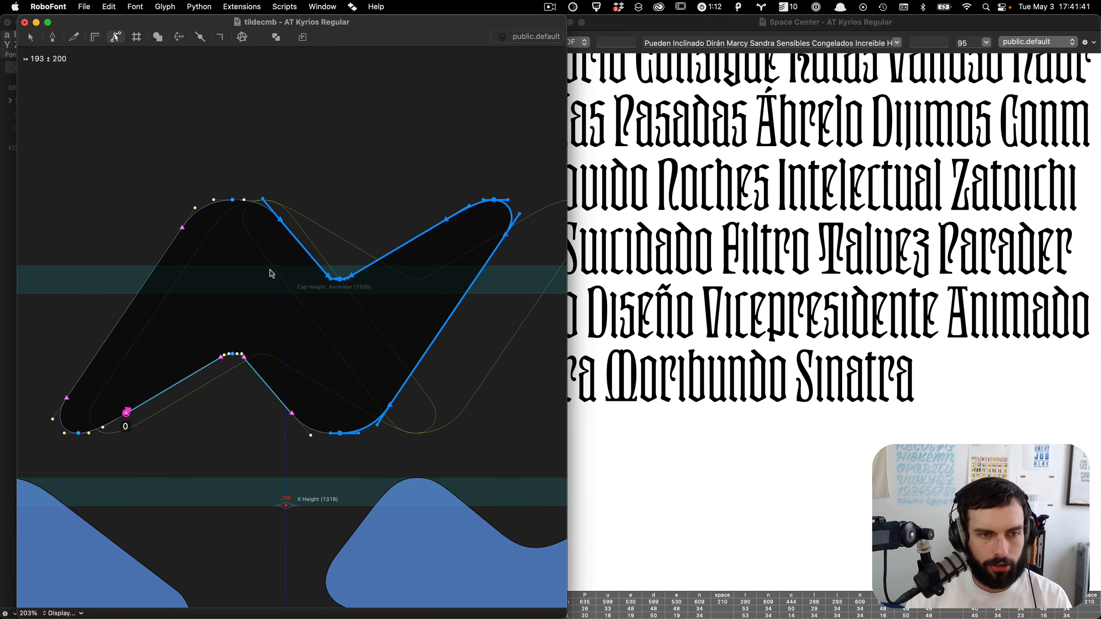
{"action": "key", "text": "shift+Left"}
{"action": "key", "text": "grave"}
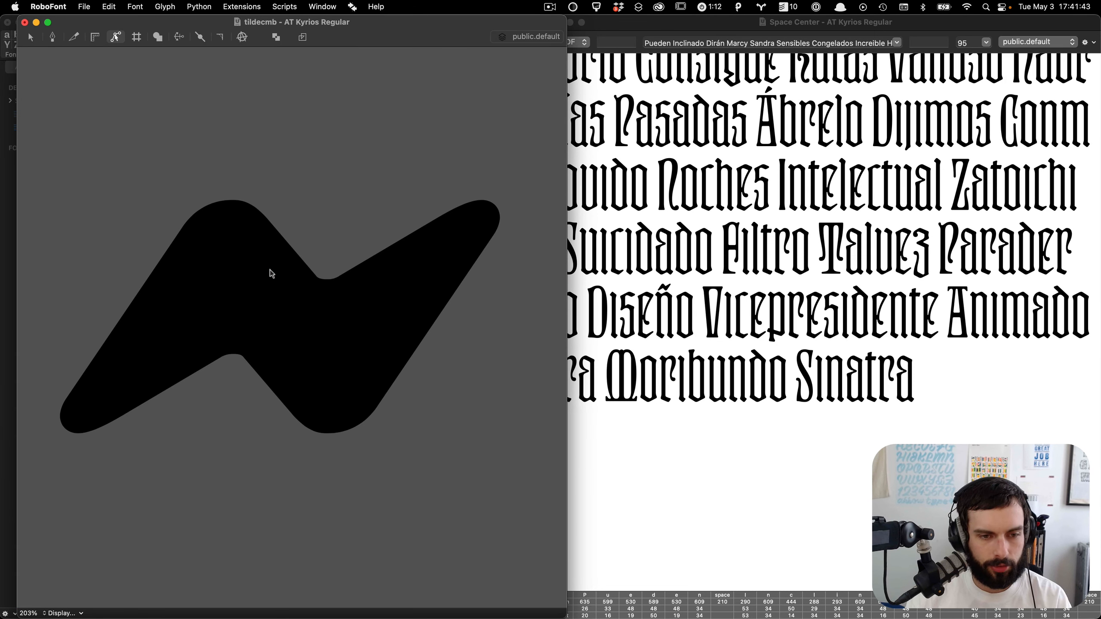
{"action": "key", "text": "Right"}
{"action": "key", "text": "Down"}
{"action": "key", "text": "Right"}
{"action": "key", "text": "Down"}
{"action": "key", "text": "Right"}
{"action": "key", "text": "Down"}
{"action": "key", "text": "Right"}
{"action": "key", "text": "Down"}
{"action": "key", "text": "Right"}
{"action": "key", "text": "Down"}
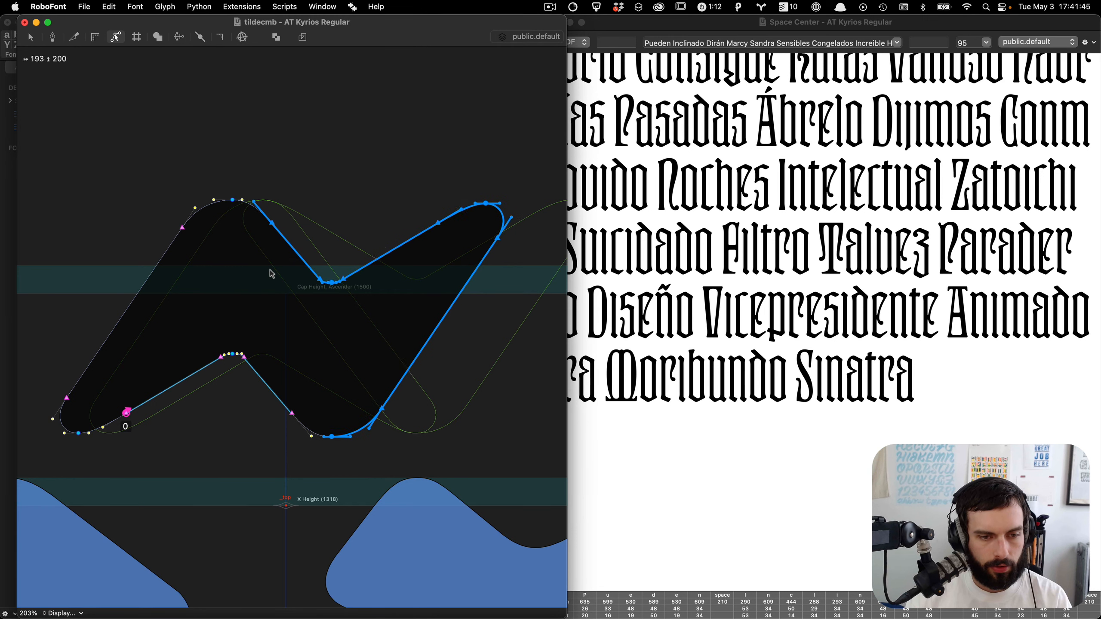
{"action": "key", "text": "grave"}
Step: Delete the redundant points at the tilde's inner corners
{"action": "left_click", "coordinate": [286, 330]}
{"action": "left_click", "coordinate": [232, 353]}
{"action": "key", "text": "BackSpace"}
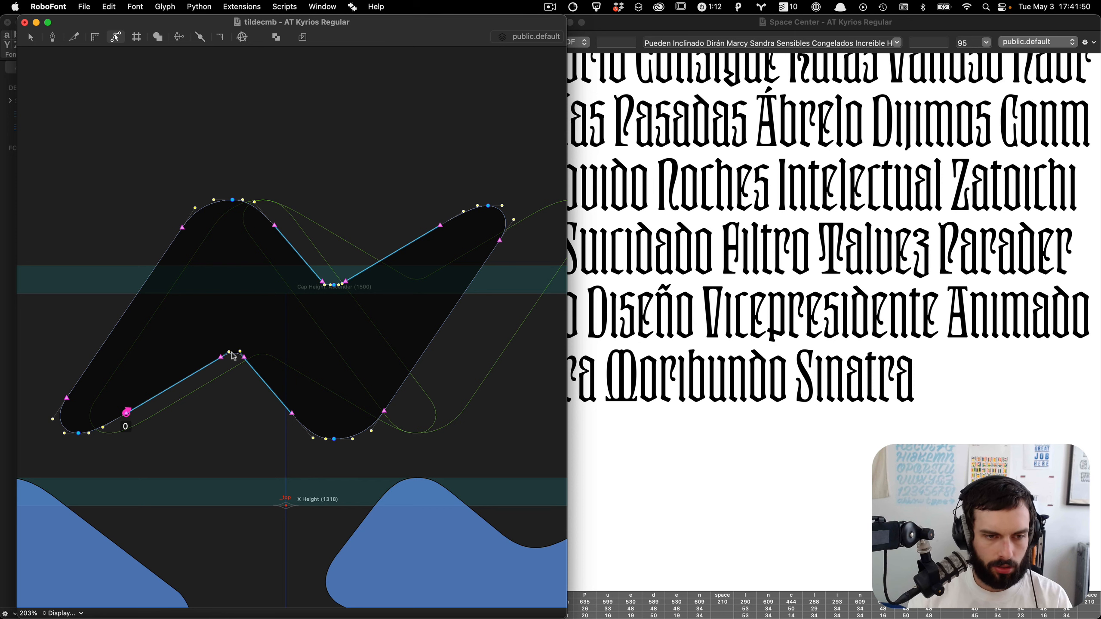
{"action": "left_click", "coordinate": [335, 286]}
{"action": "key", "text": "BackSpace"}
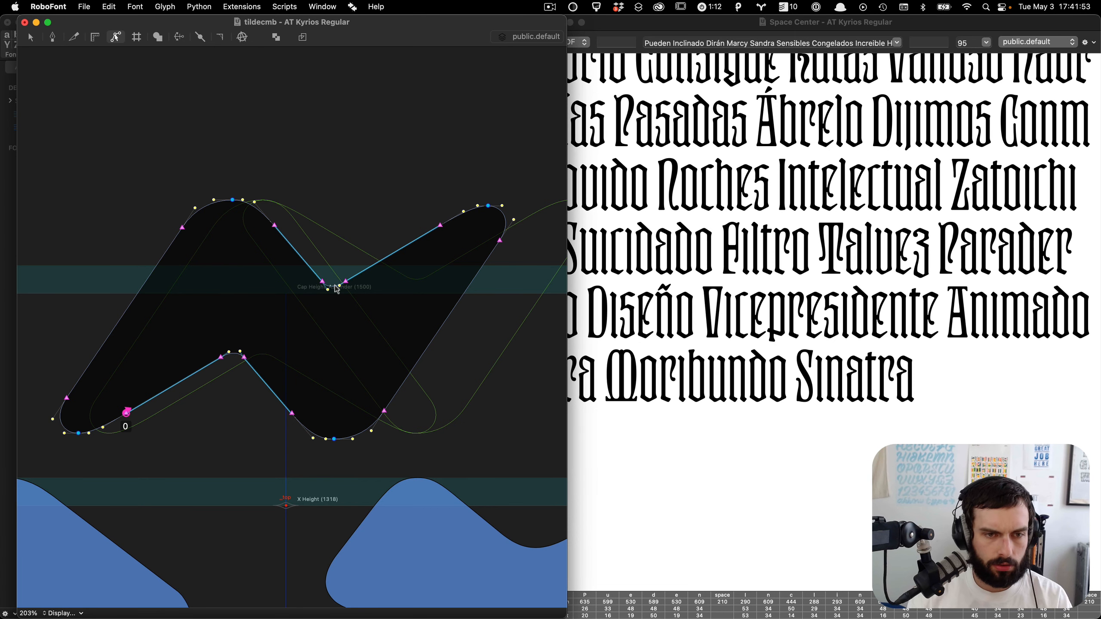
Step: Refine the handles of the tilde's bend points to smooth its curves, and check it in the Space Center
{"action": "key", "text": "grave"}
{"action": "left_click_drag", "start_coordinate": [346, 374], "coordinate": [154, 331]}
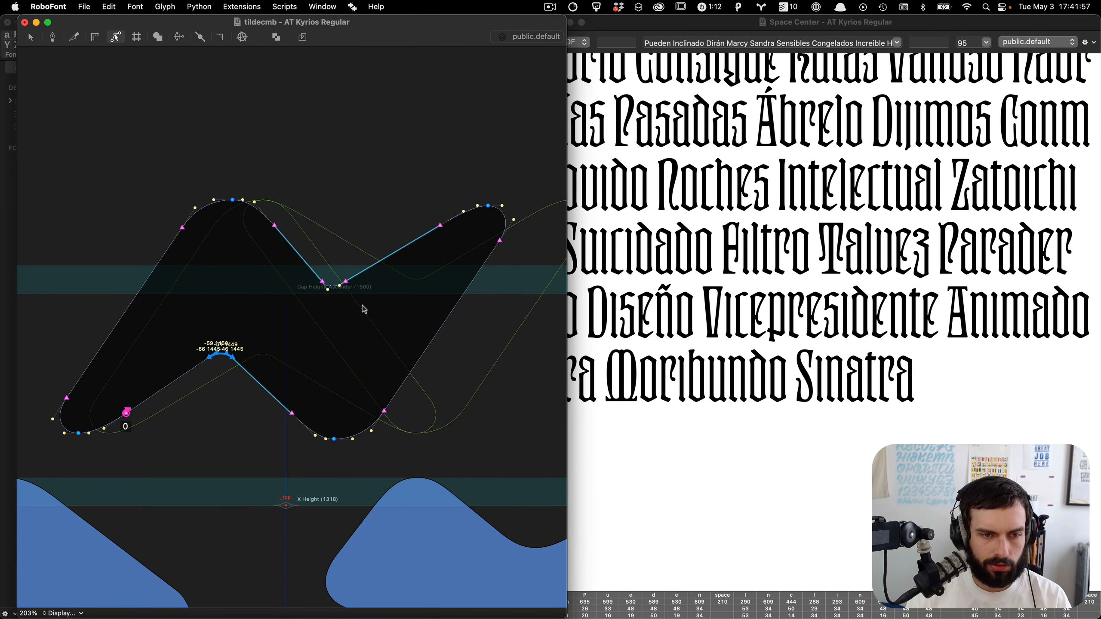
{"action": "left_click_drag", "start_coordinate": [362, 307], "coordinate": [275, 249]}
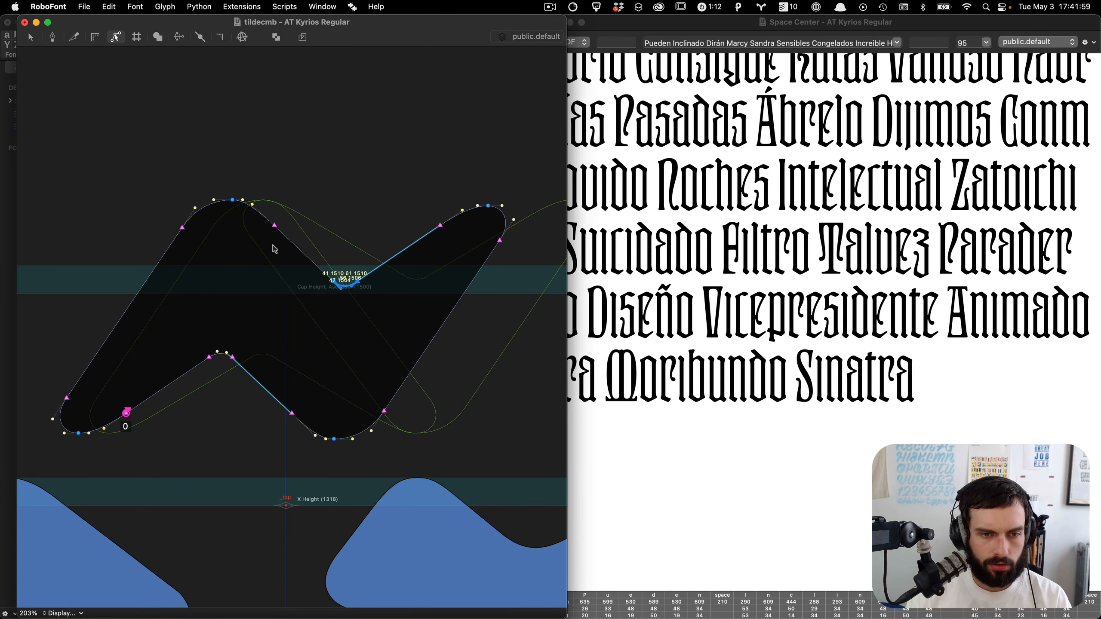
{"action": "key", "text": "grave"}
{"action": "left_click_drag", "start_coordinate": [350, 392], "coordinate": [329, 477]}
{"action": "key", "text": "v"}
{"action": "key", "text": "alt+shift+Right"}
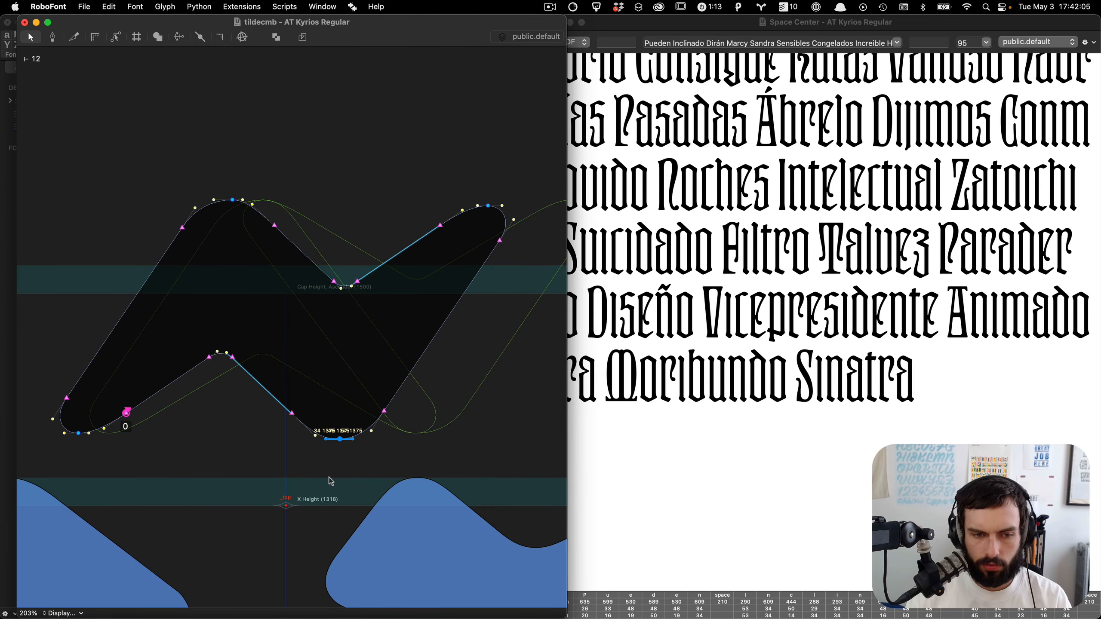
{"action": "key", "text": "space"}
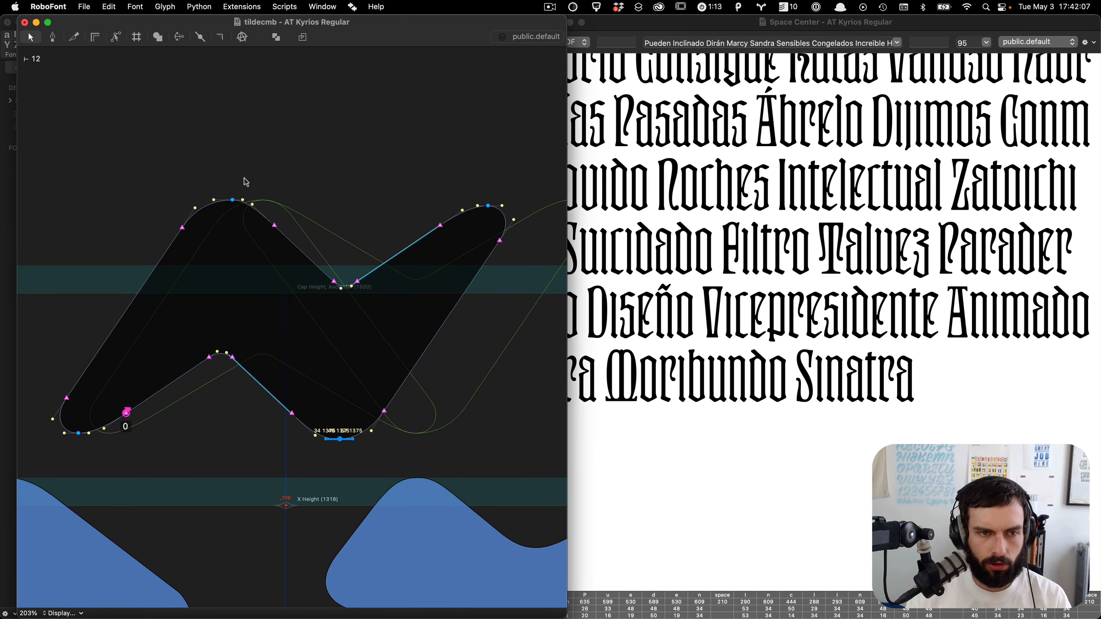
{"action": "left_click_drag", "start_coordinate": [245, 182], "coordinate": [217, 239]}
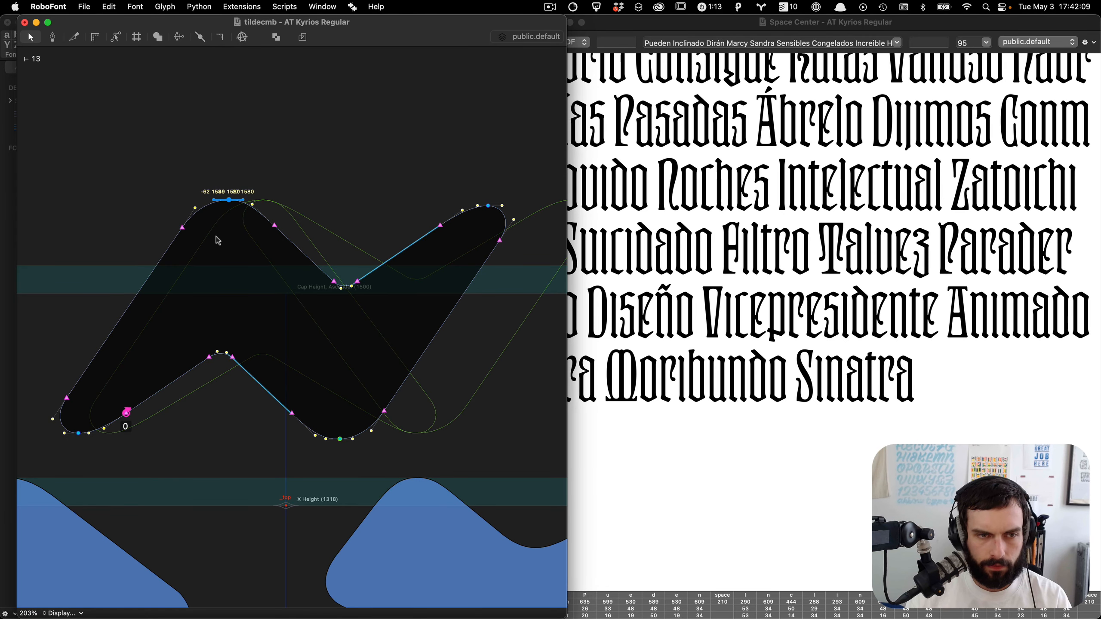
{"action": "key", "text": "space"}
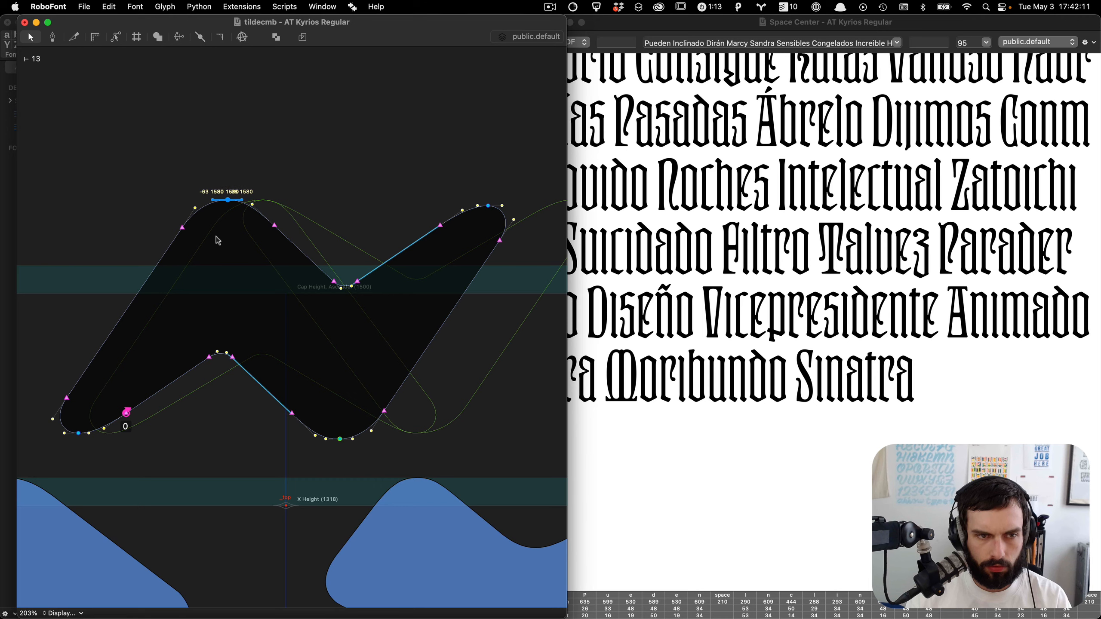
{"action": "key", "text": "space"}
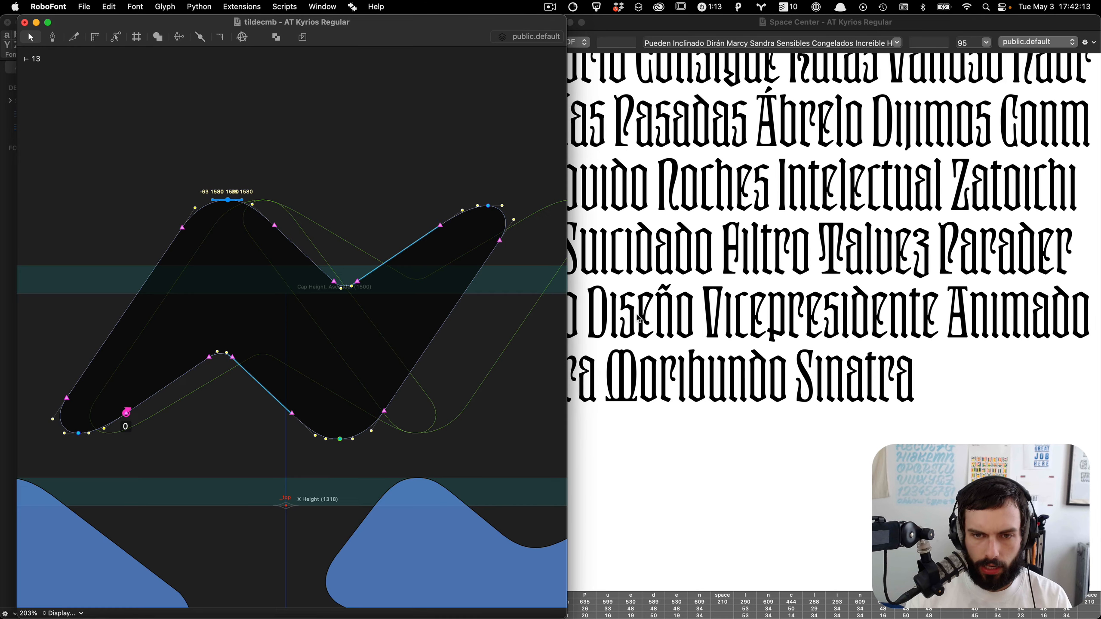
{"action": "left_click", "coordinate": [652, 312]}
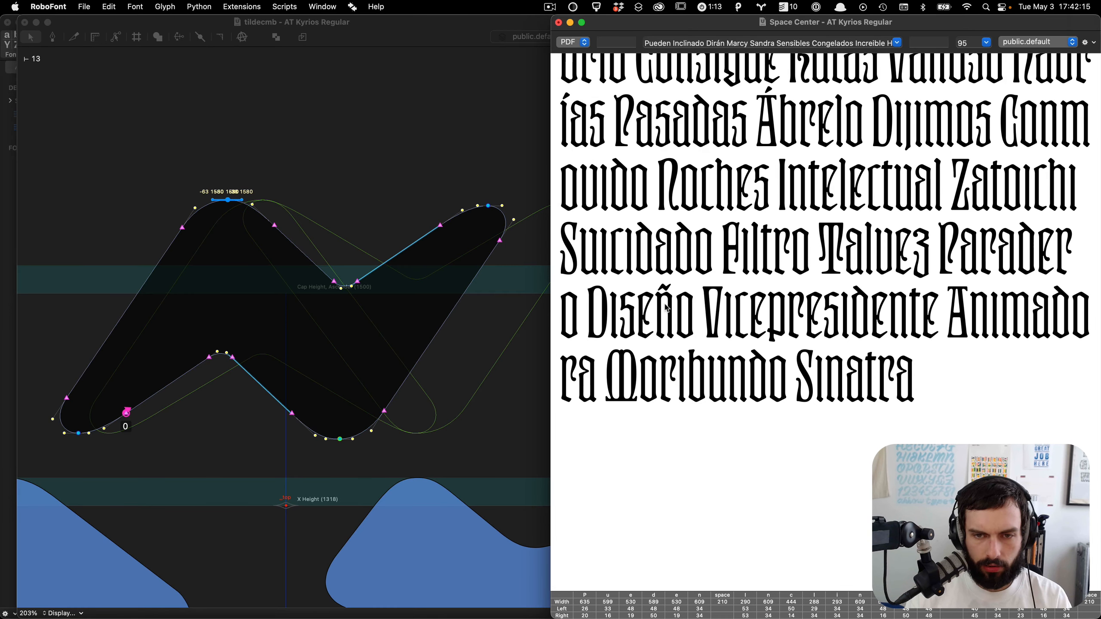
Step: Enlarge and review the Space Center sample text, and close the tildecmb editing window
{"action": "key", "text": "super+plus"}
{"action": "key", "text": "super+plus"}
{"action": "scroll", "coordinate": [670, 427], "scroll_direction": "down", "scroll_amount": 15}
{"action": "scroll", "coordinate": [670, 428], "scroll_direction": "down", "scroll_amount": 10}
{"action": "left_click", "coordinate": [463, 432]}
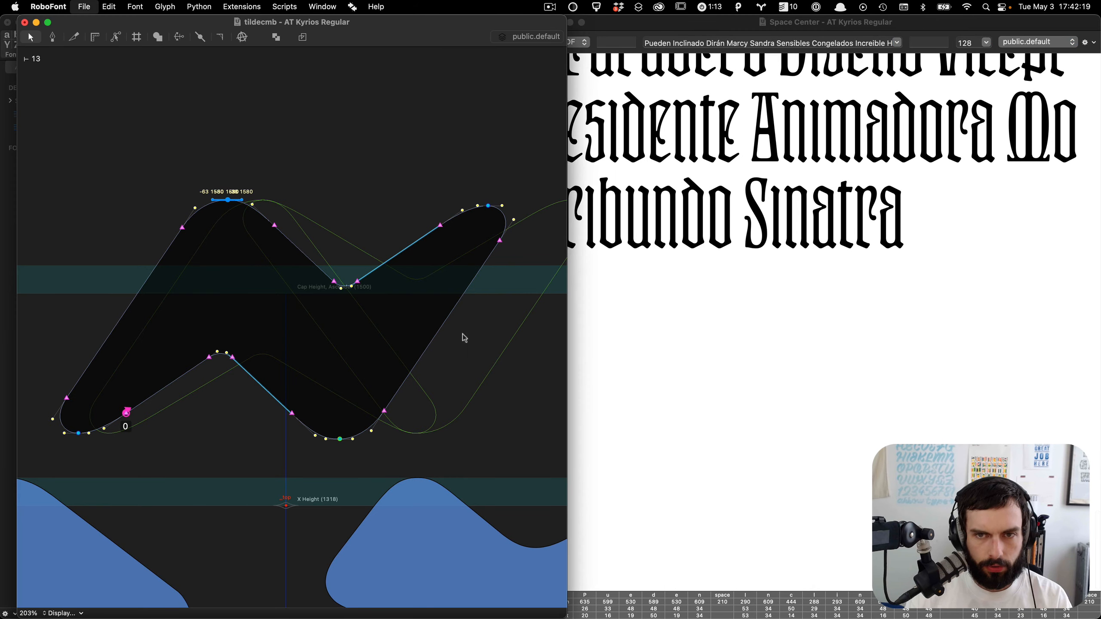
{"action": "key", "text": "super+w"}
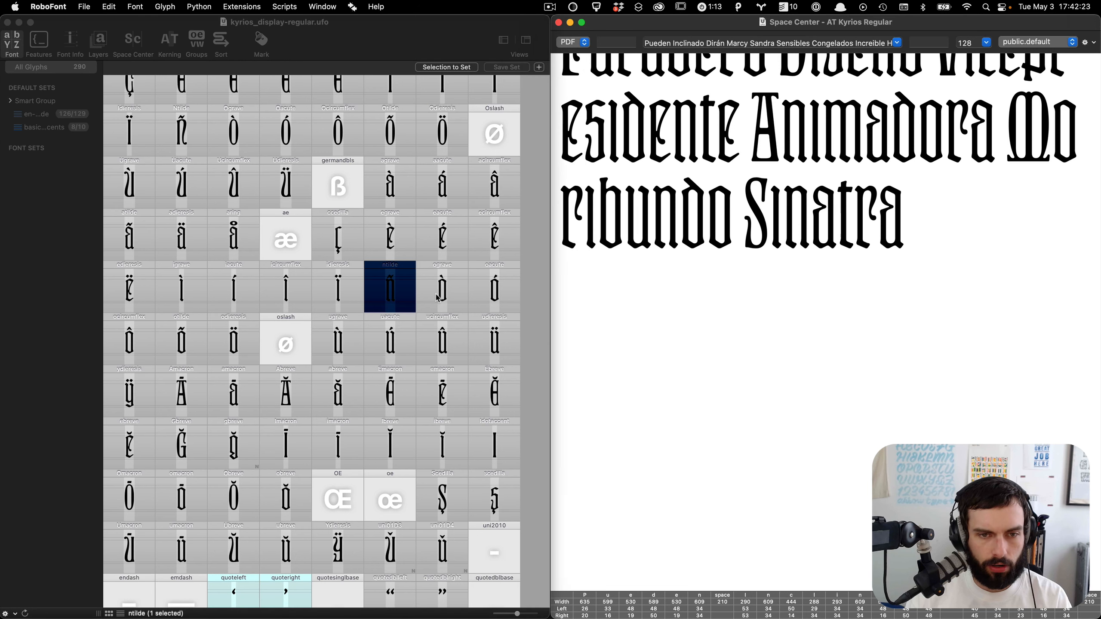
{"action": "left_click", "coordinate": [401, 300]}
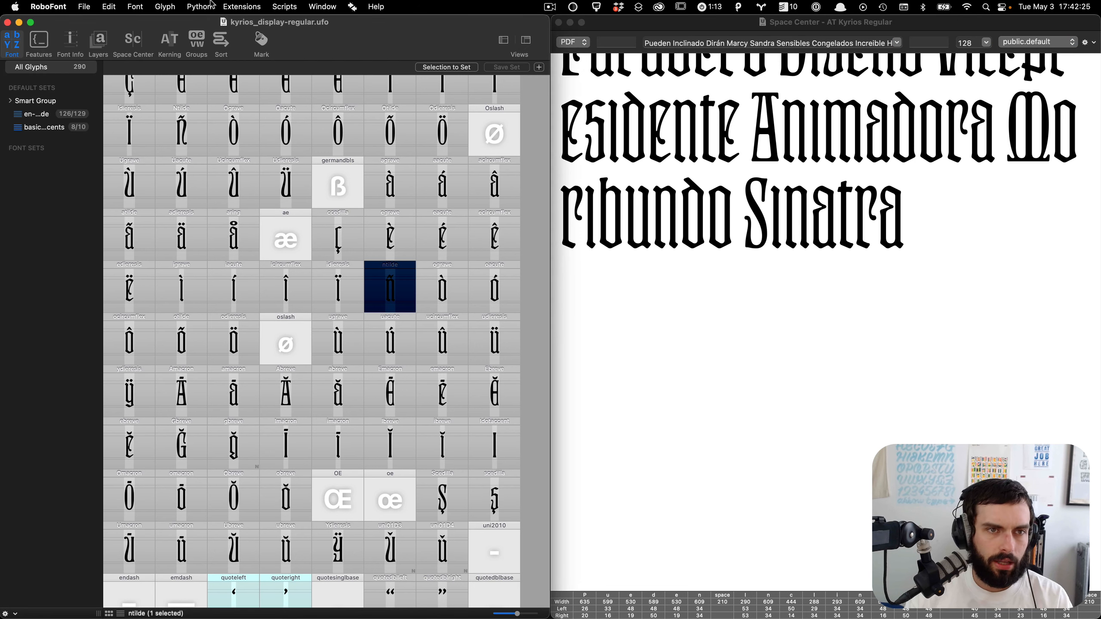
{"action": "left_click", "coordinate": [223, 6]}
{"action": "mouse_move", "coordinate": [295, 65]}
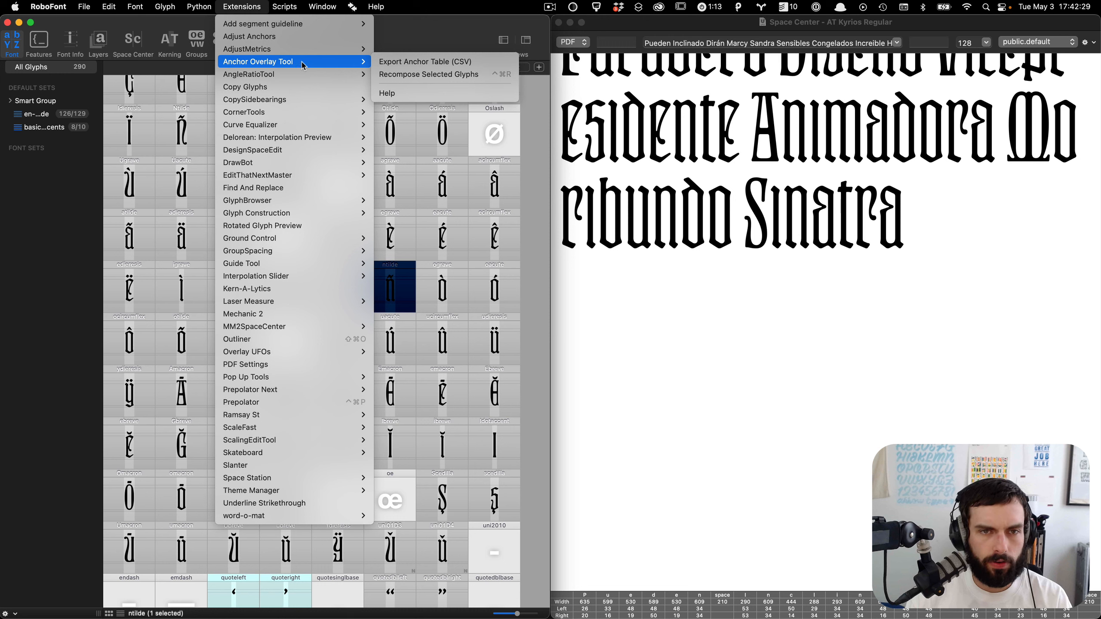
{"action": "left_click", "coordinate": [525, 342]}
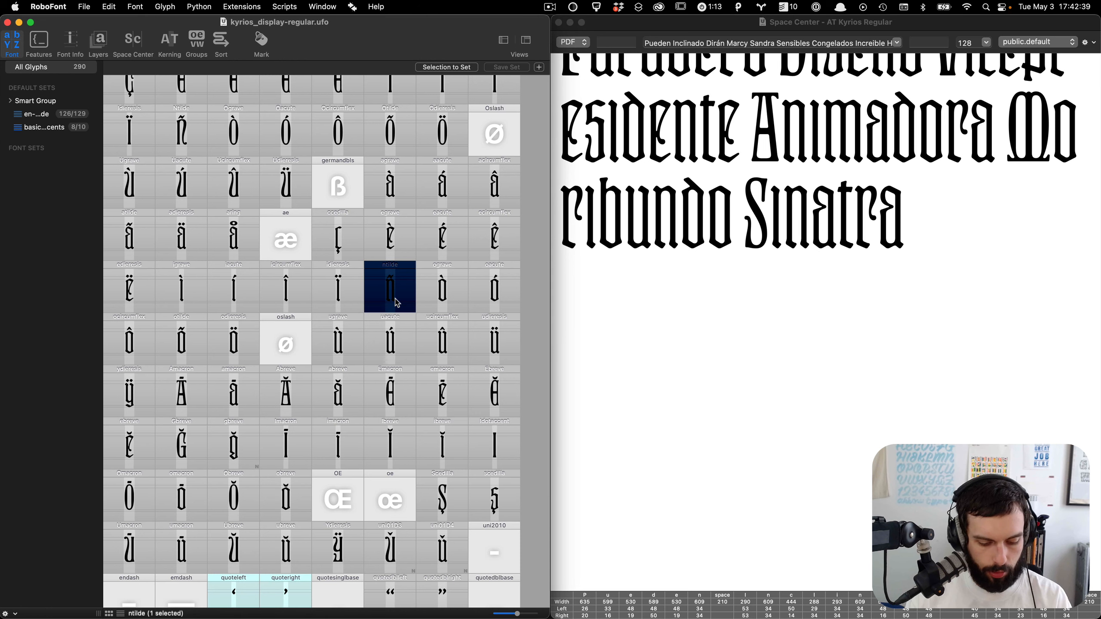
{"action": "scroll", "coordinate": [884, 254], "scroll_direction": "up", "scroll_amount": 3}
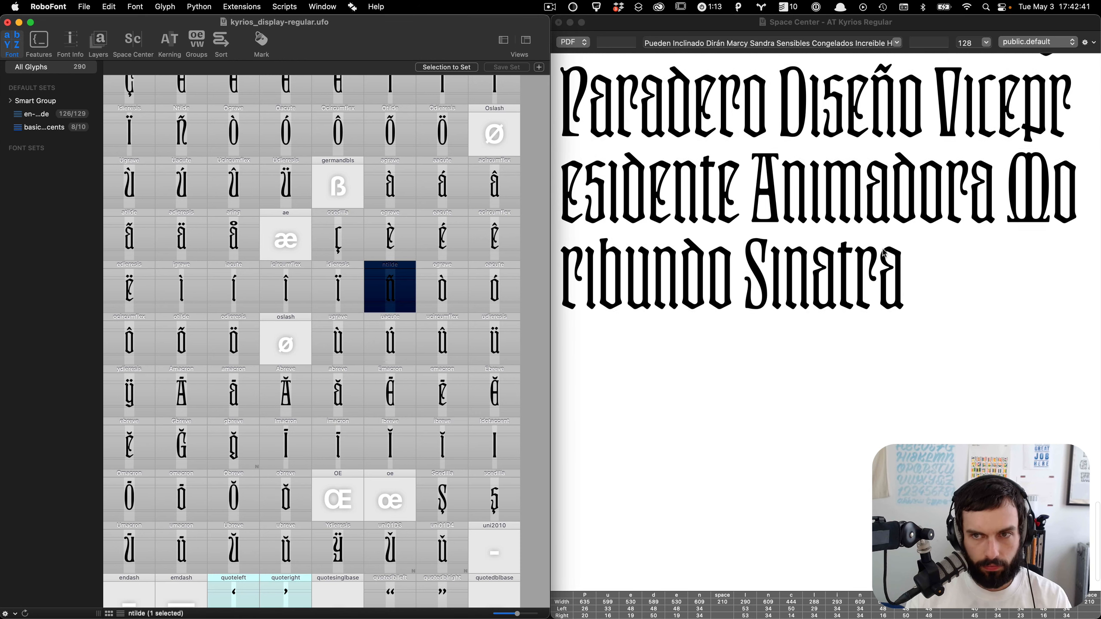
{"action": "scroll", "coordinate": [885, 254], "scroll_direction": "up", "scroll_amount": 5}
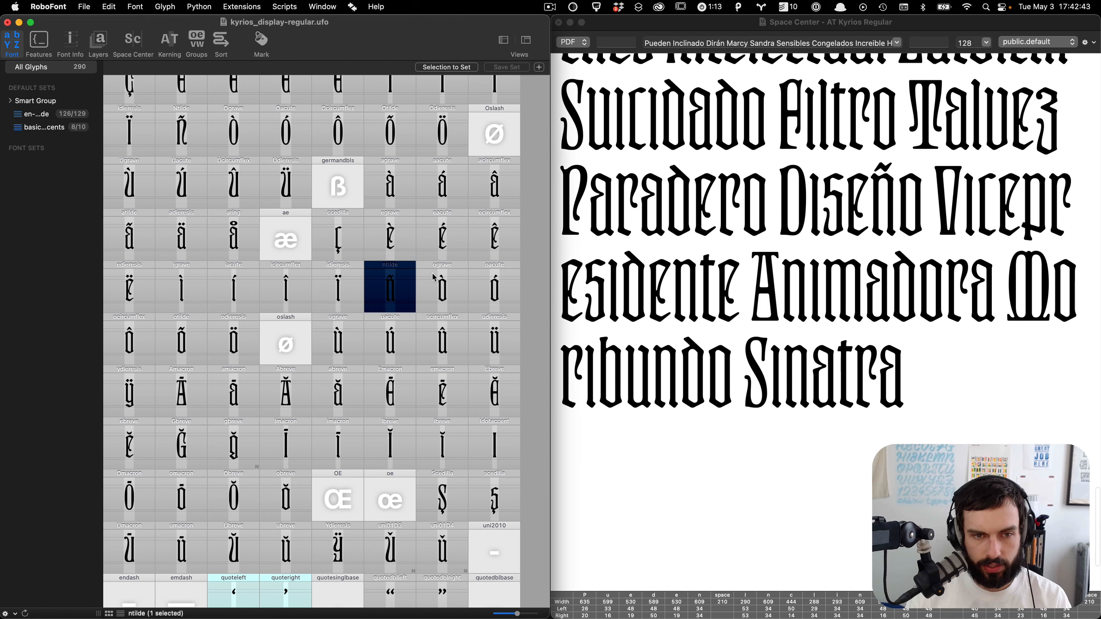
Step: Open the ntilde glyph to inspect the composed tilde over the n, and close it
{"action": "left_click", "coordinate": [438, 299]}
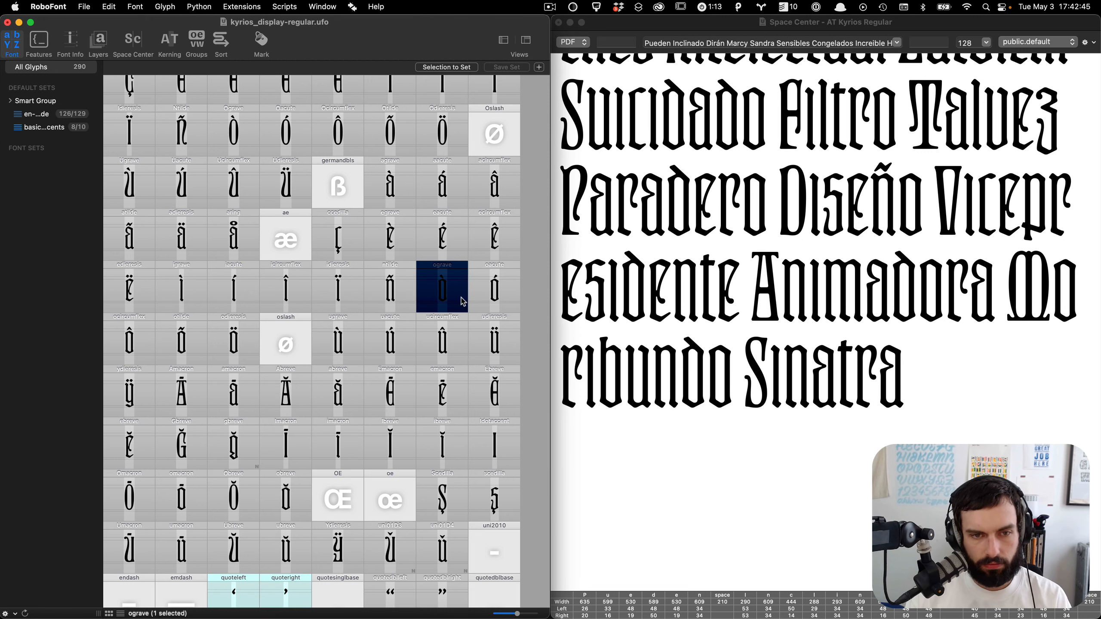
{"action": "left_click", "coordinate": [406, 298]}
{"action": "double_click", "coordinate": [407, 298]}
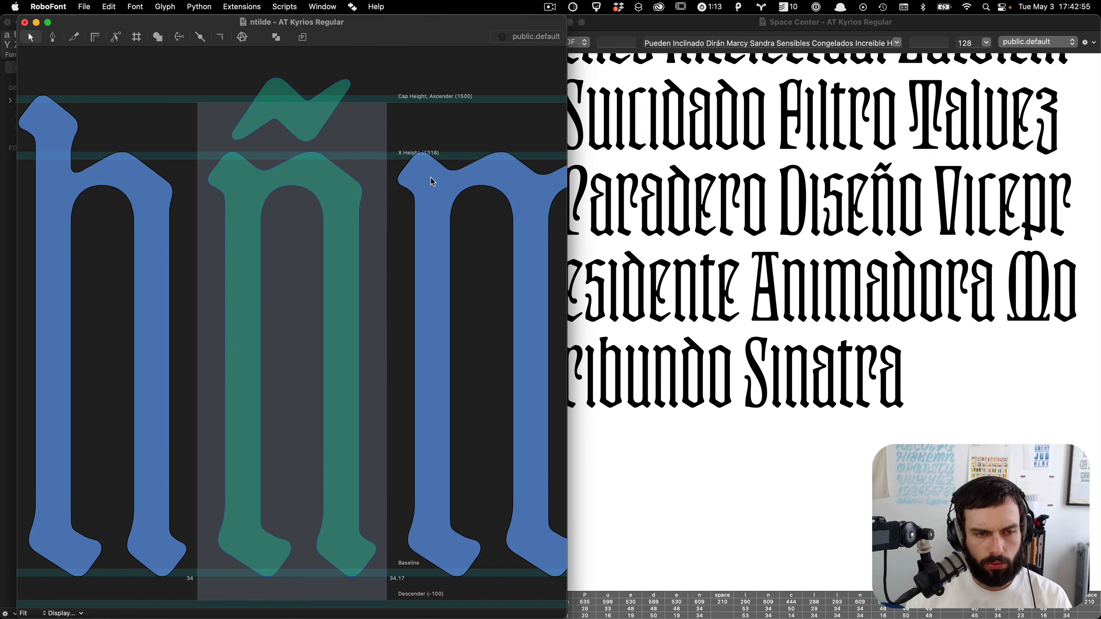
{"action": "key", "text": "super+w"}
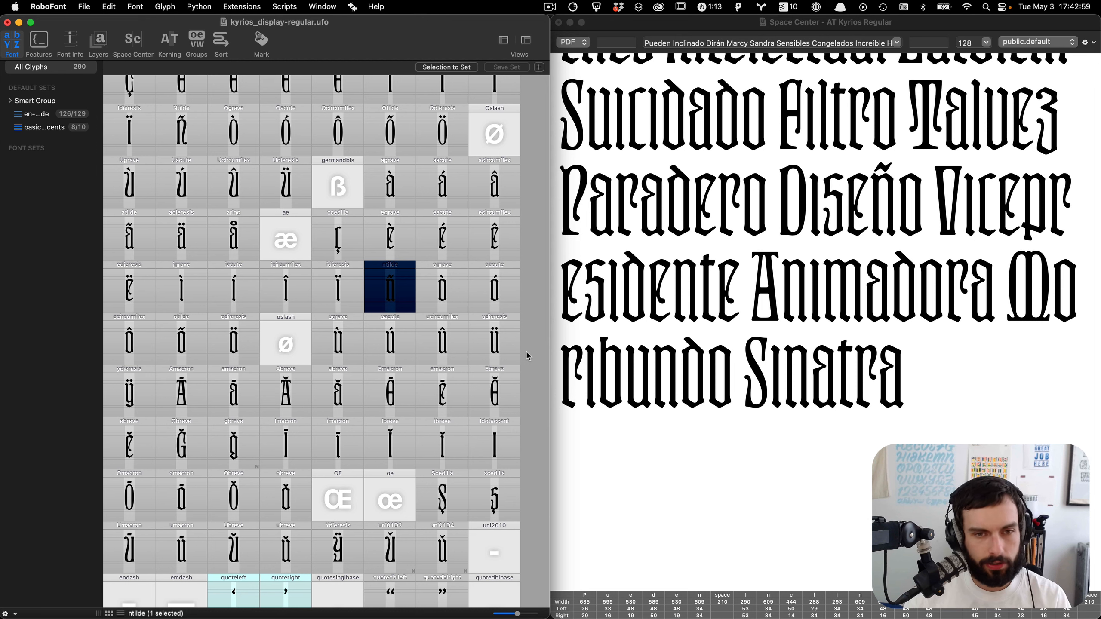
Step: Switch to VS Code and review the glyph recipes in basic-latin.txt
{"action": "scroll", "coordinate": [528, 356], "scroll_direction": "up", "scroll_amount": 2}
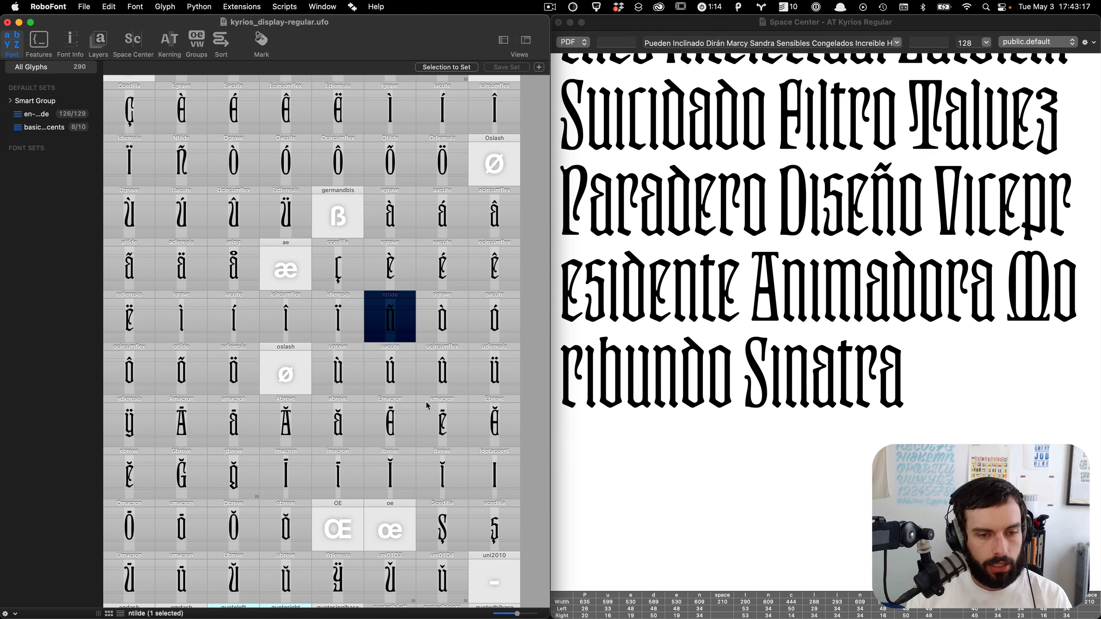
{"action": "scroll", "coordinate": [428, 406], "scroll_direction": "up", "scroll_amount": 15}
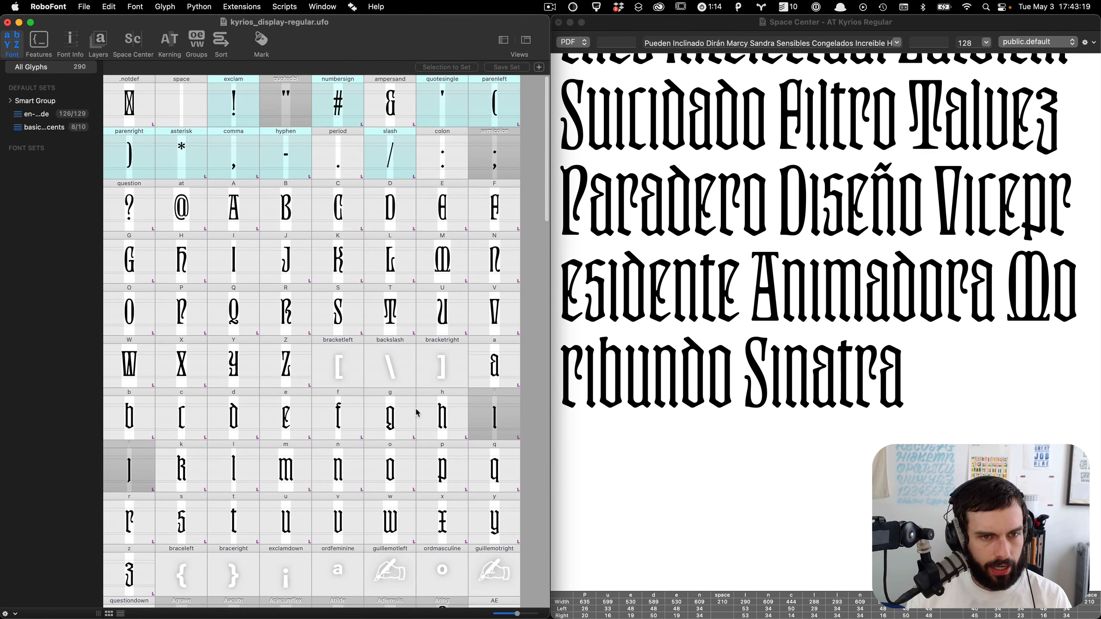
{"action": "scroll", "coordinate": [418, 413], "scroll_direction": "down", "scroll_amount": 3}
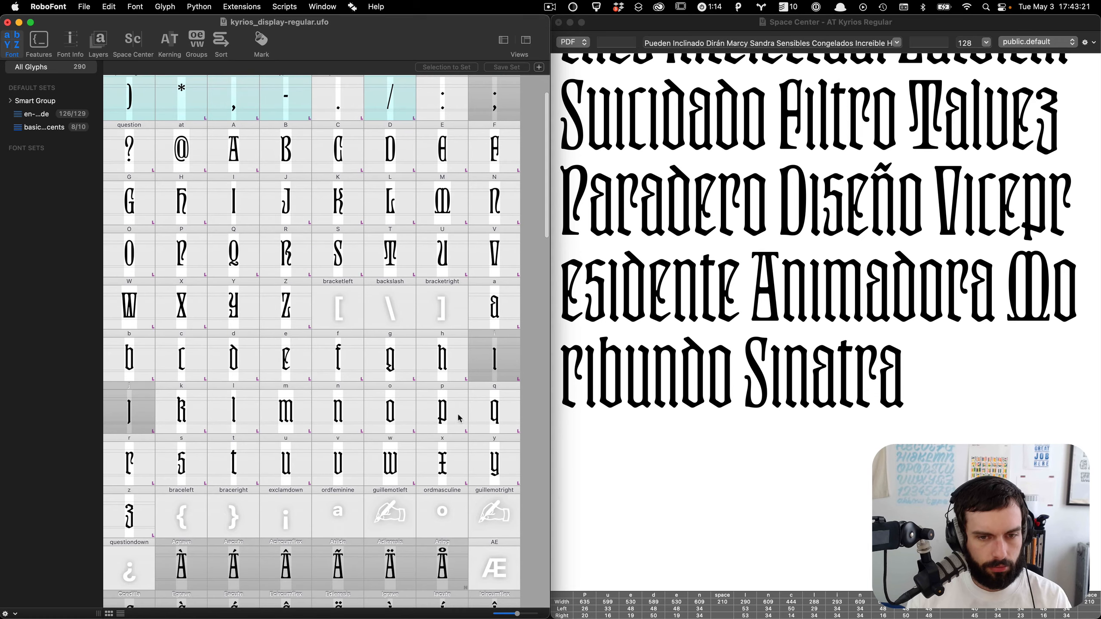
{"action": "key", "text": "super+Tab"}
{"action": "left_click", "coordinate": [291, 225]}
{"action": "key", "text": "super+a"}
{"action": "scroll", "coordinate": [292, 226], "scroll_direction": "down", "scroll_amount": 20}
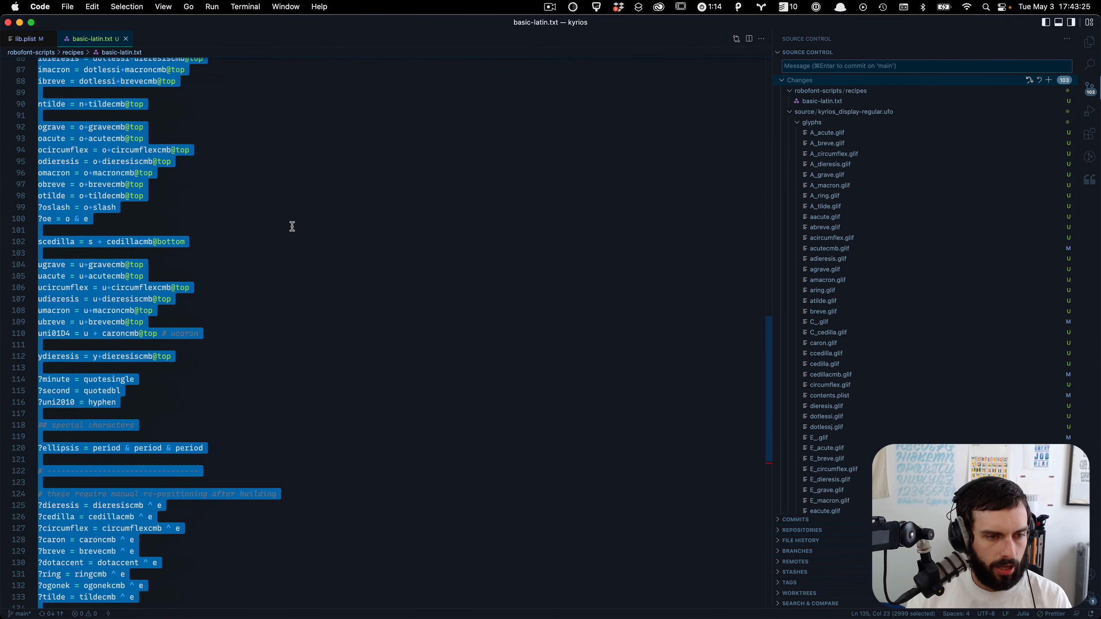
{"action": "scroll", "coordinate": [291, 225], "scroll_direction": "down", "scroll_amount": 7}
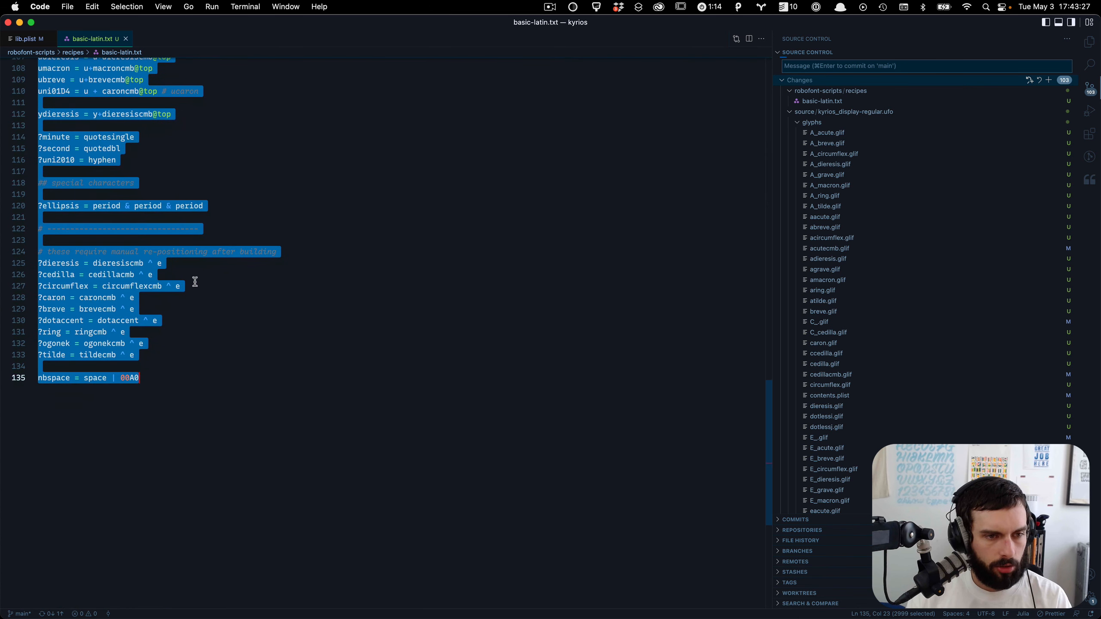
{"action": "left_click", "coordinate": [209, 321]}
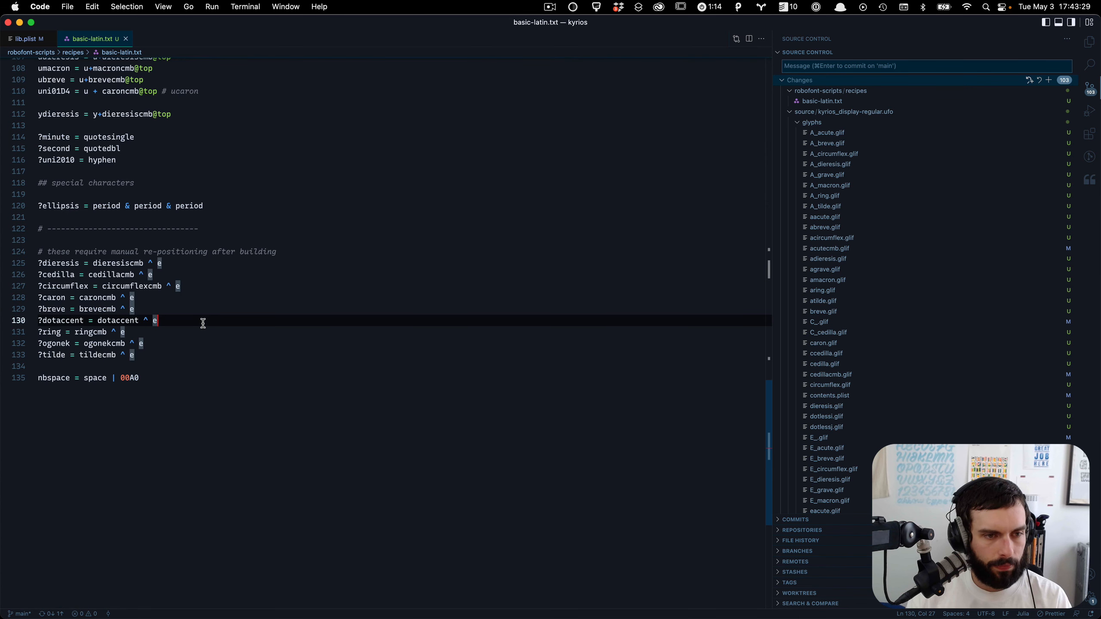
{"action": "double_click", "coordinate": [133, 320]}
{"action": "key", "text": "super+shift+l"}
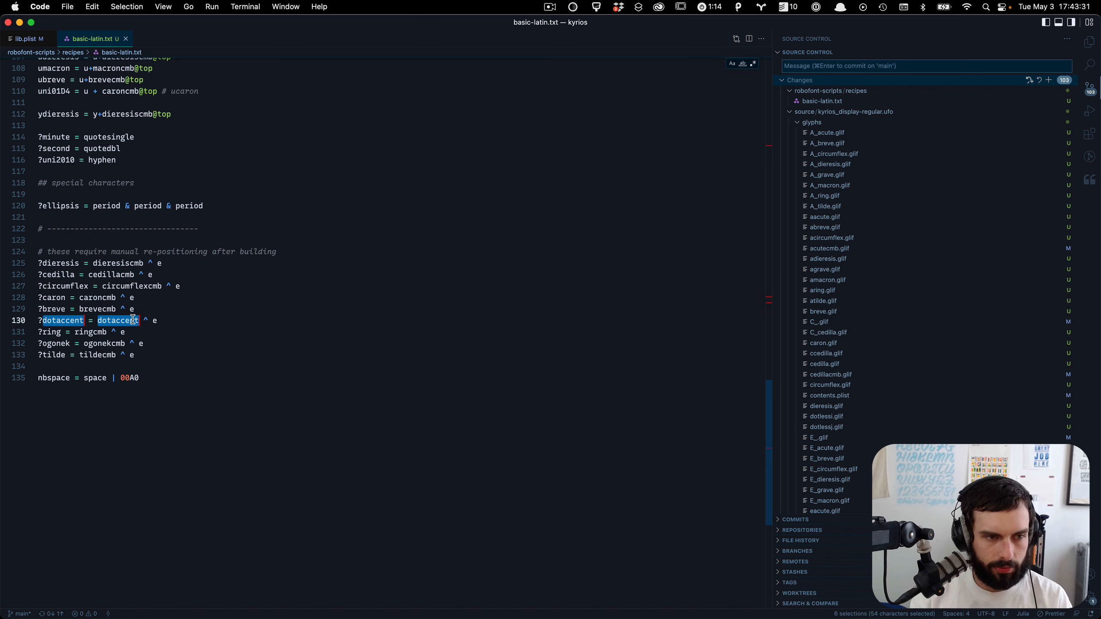
{"action": "key", "text": "Escape"}
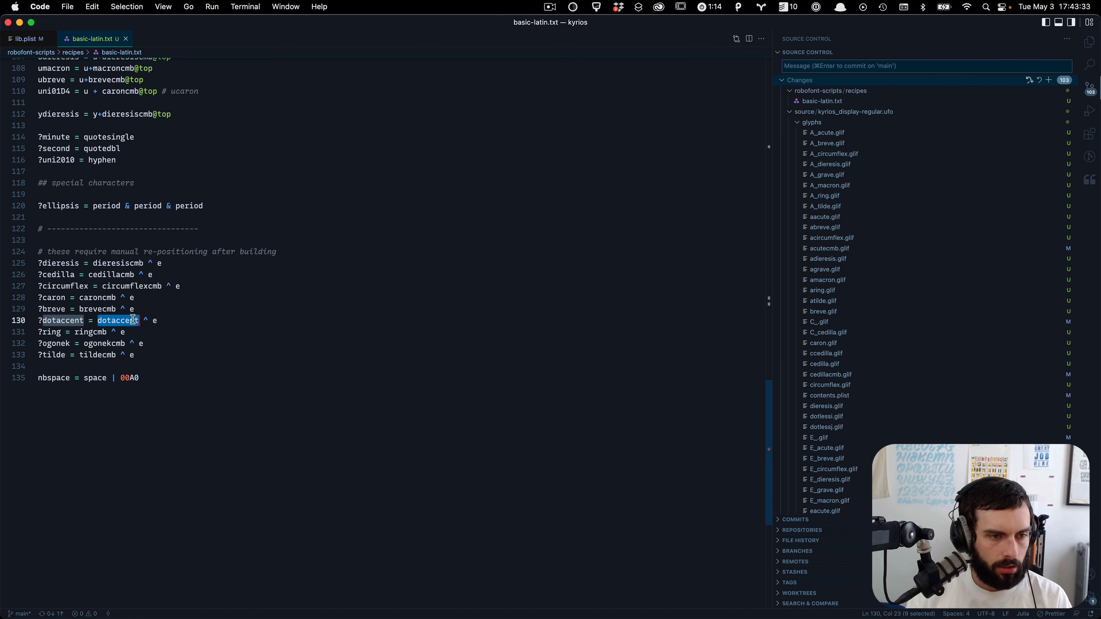
{"action": "key", "text": "super+d"}
{"action": "left_click", "coordinate": [163, 359]}
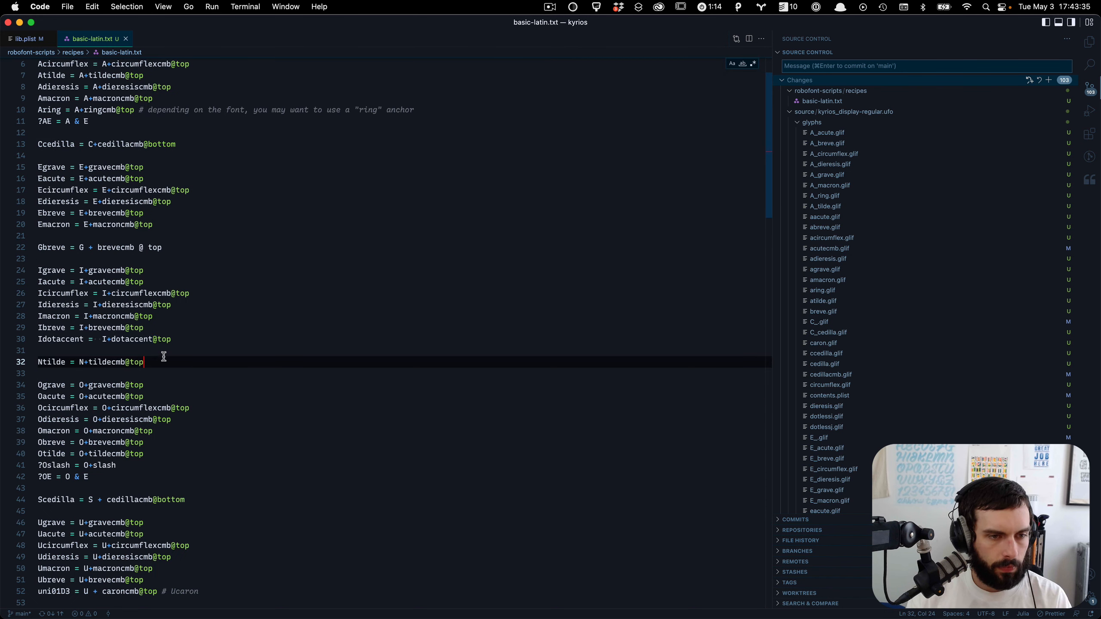
Step: Change the Idotaccent recipe to use the dotaccentcmb component: Idotaccent = I+dotaccentcmb@top
{"action": "left_click_drag", "start_coordinate": [178, 341], "coordinate": [116, 340]}
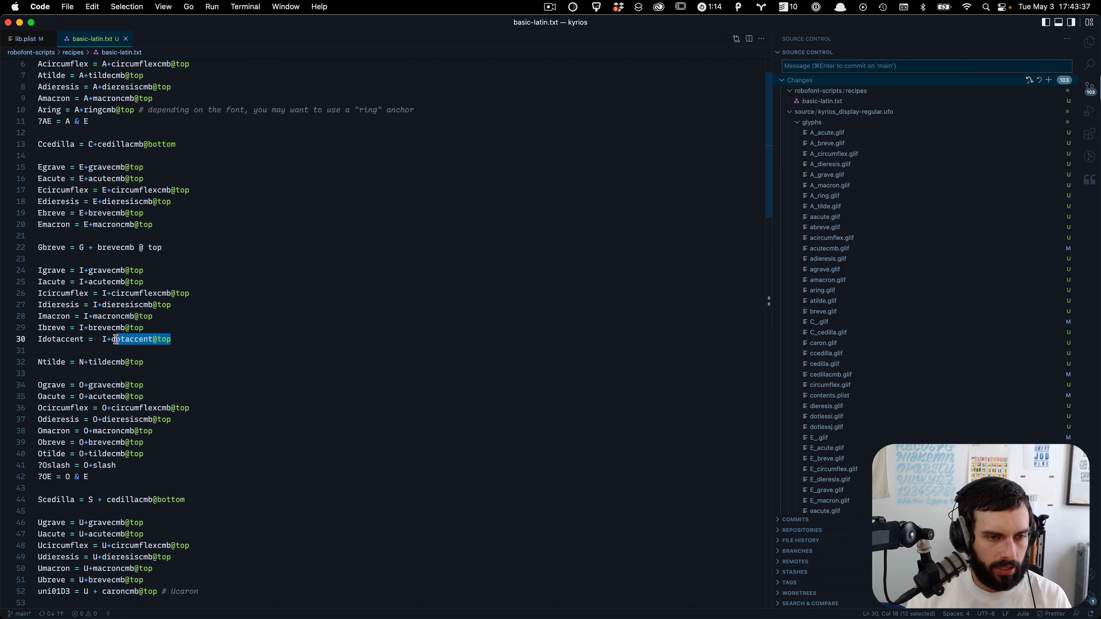
{"action": "key", "text": "super+d"}
{"action": "key", "text": "super+d"}
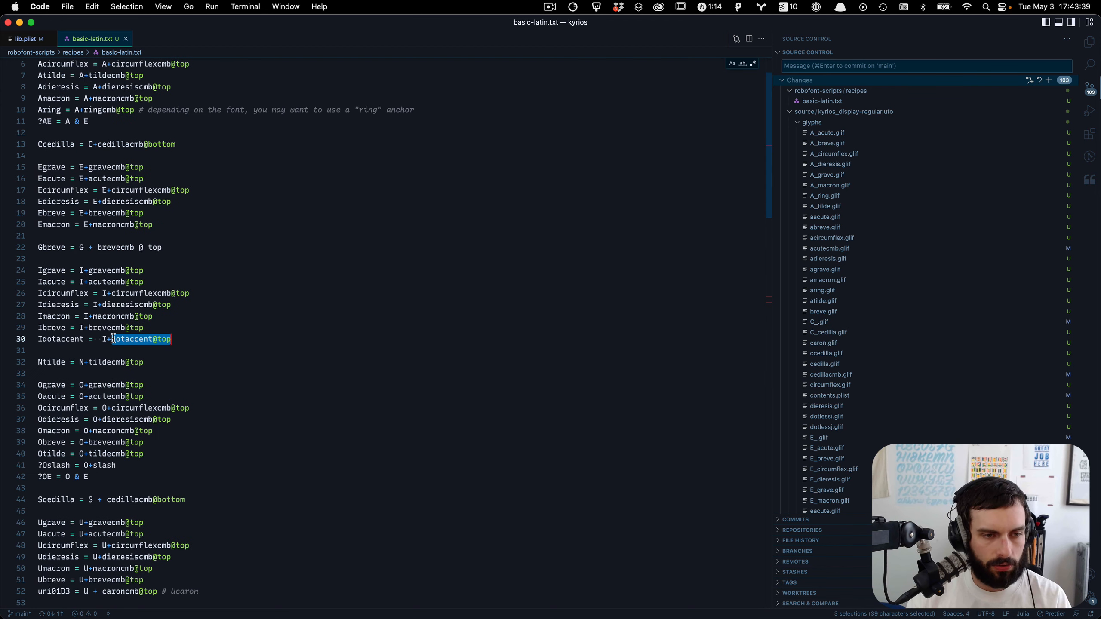
{"action": "key", "text": "Left"}
{"action": "key", "text": "alt+shift+Right"}
{"action": "key", "text": "Right"}
{"action": "type", "text": "cmb"}
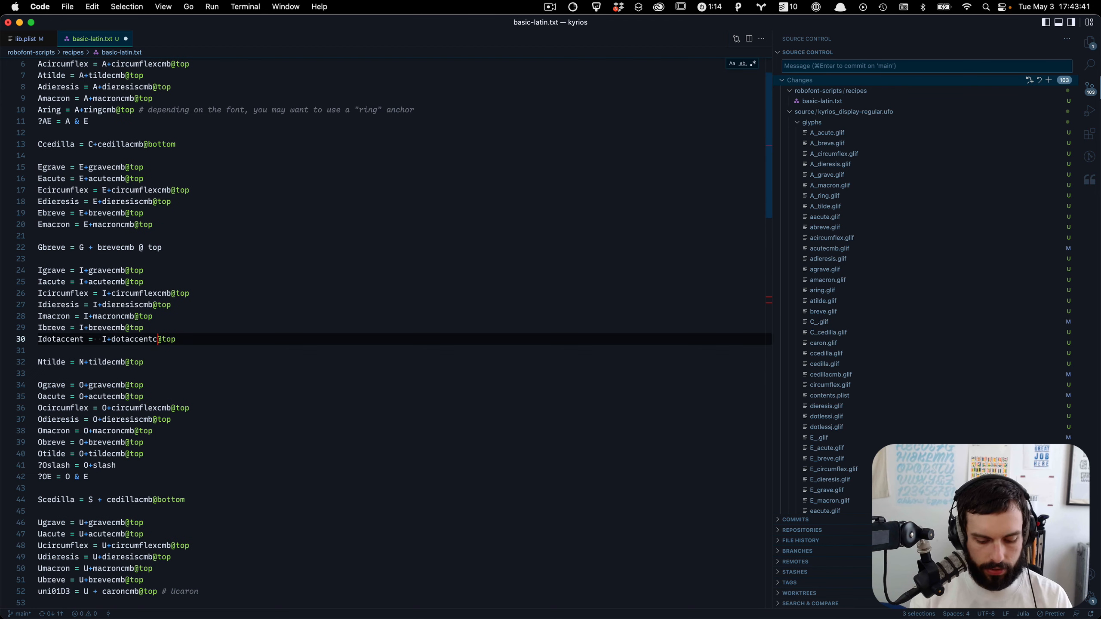
{"action": "left_click", "coordinate": [202, 339]}
{"action": "scroll", "coordinate": [204, 337], "scroll_direction": "down", "scroll_amount": 6}
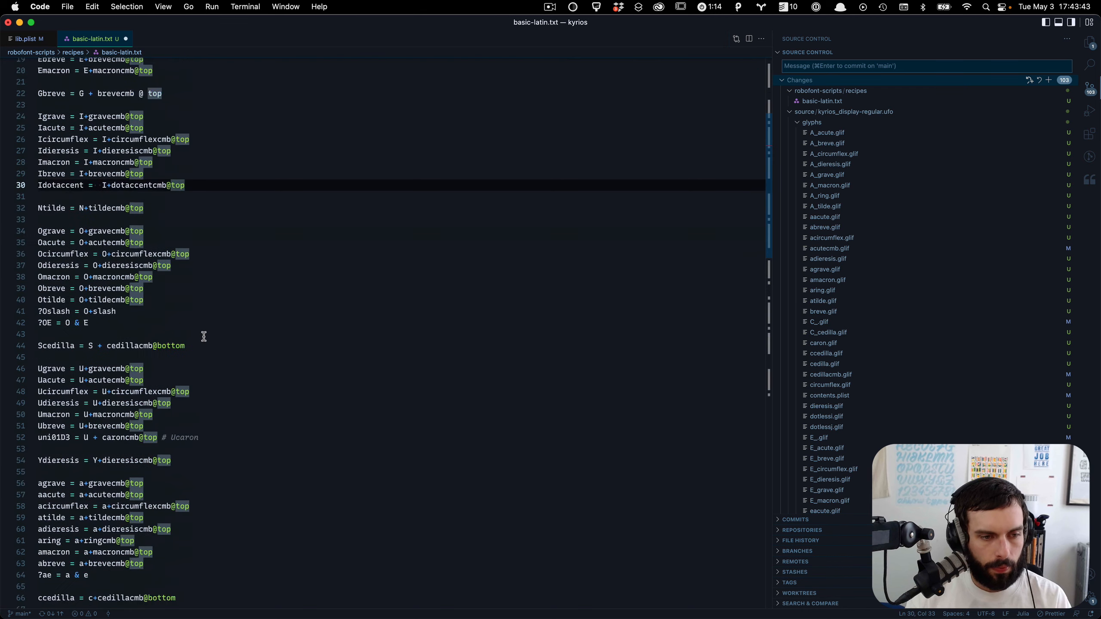
Step: Copy all recipes into RoboFont's Glyph Builder and update its preview of the accented glyphs
{"action": "key", "text": "super+a"}
{"action": "key", "text": "super+Tab"}
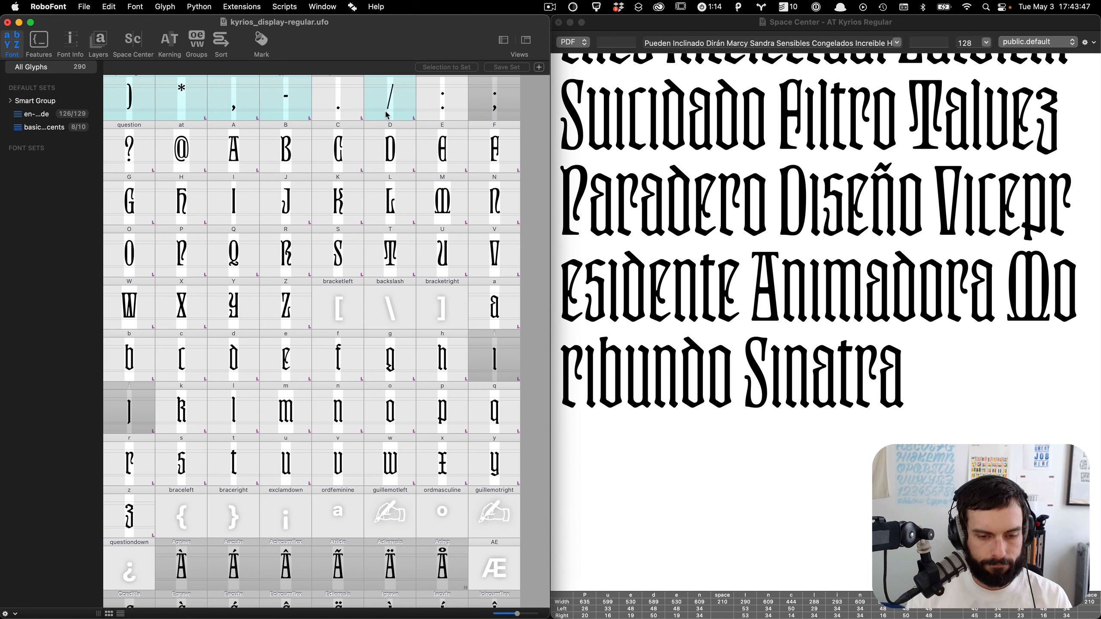
{"action": "key", "text": "super+shift+g"}
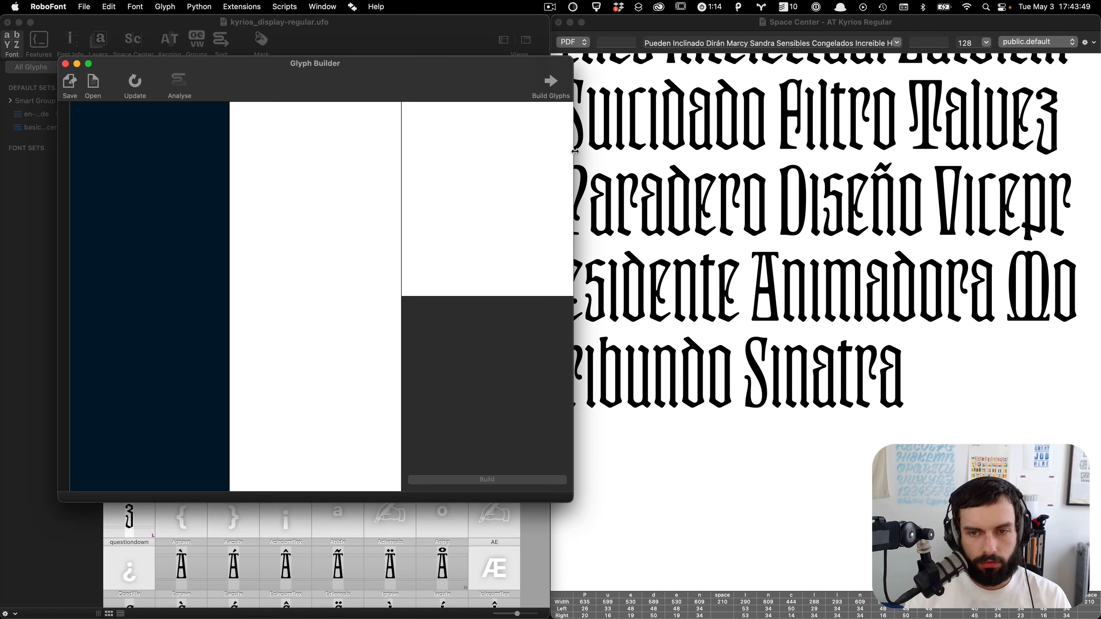
{"action": "key", "text": "super+v"}
{"action": "left_click", "coordinate": [179, 83]}
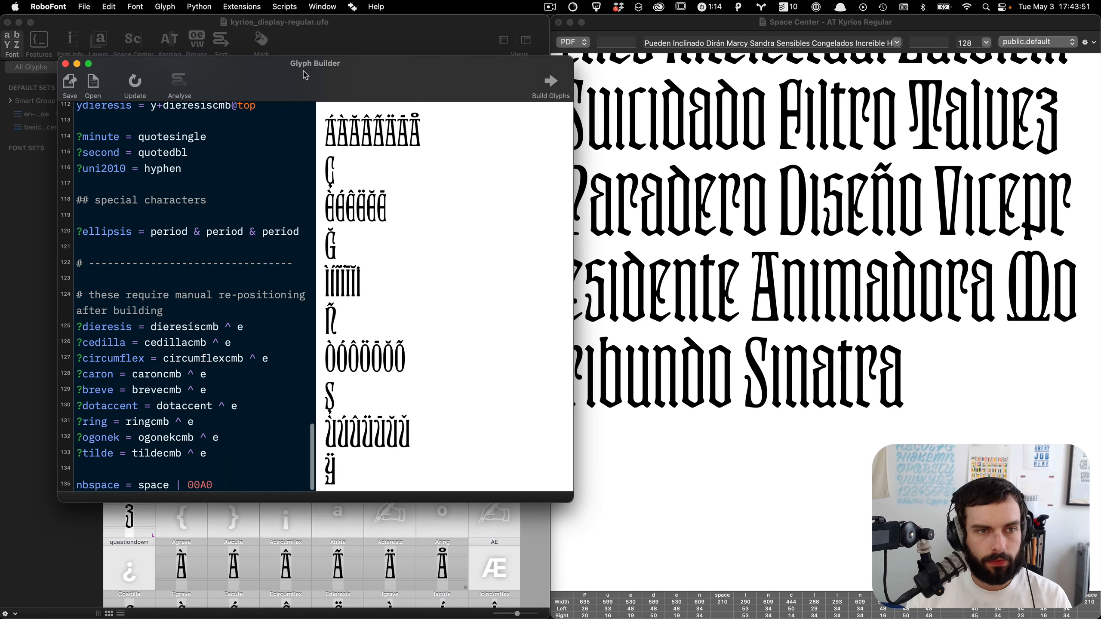
{"action": "scroll", "coordinate": [448, 277], "scroll_direction": "down", "scroll_amount": 10}
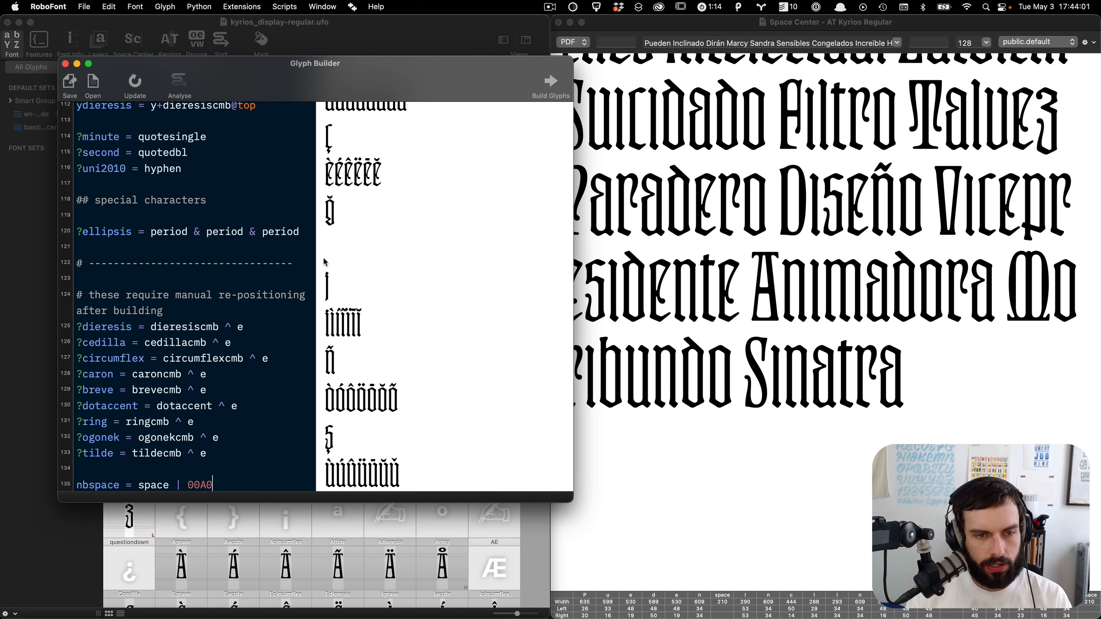
{"action": "scroll", "coordinate": [326, 263], "scroll_direction": "up", "scroll_amount": 5}
{"action": "left_click", "coordinate": [532, 523]}
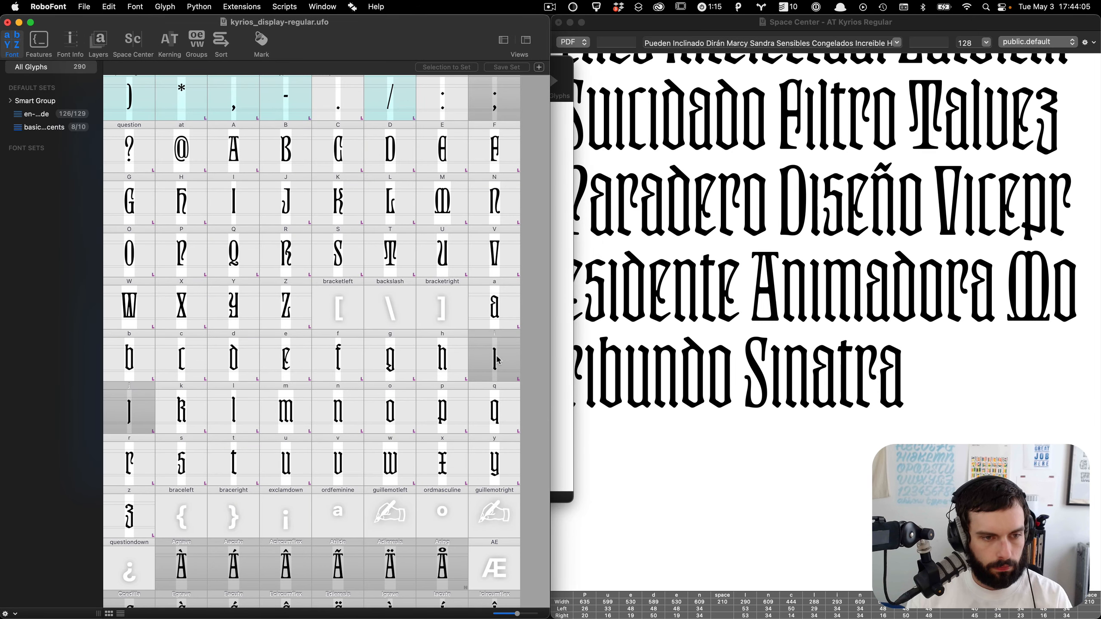
Step: Open the dotlessi glyph and zoom into its top near the x-height
{"action": "scroll", "coordinate": [498, 360], "scroll_direction": "down", "scroll_amount": 5}
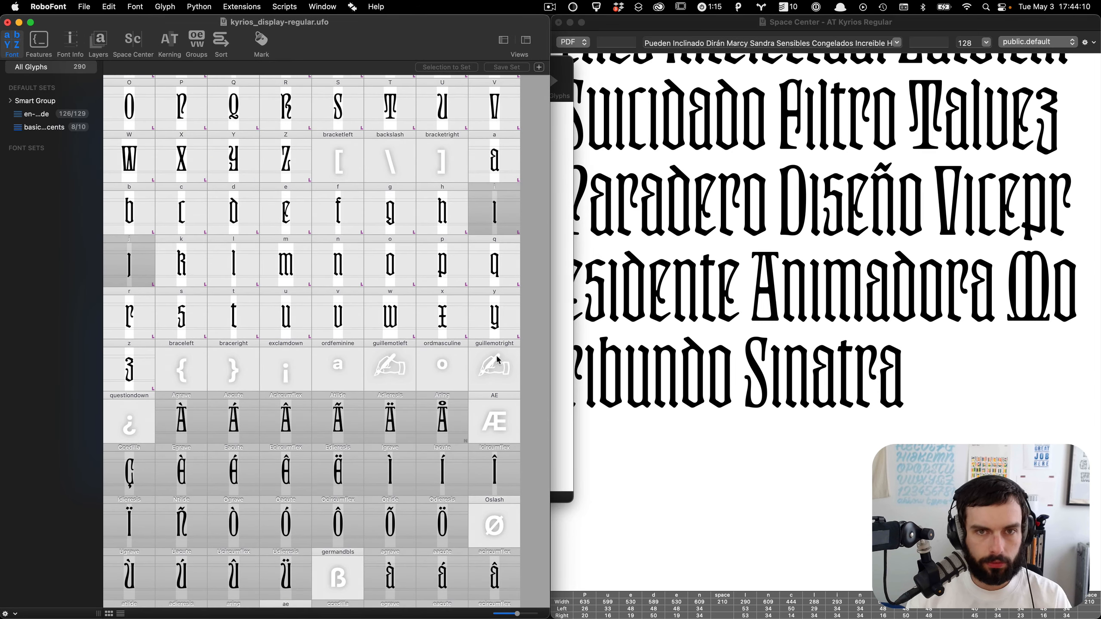
{"action": "scroll", "coordinate": [495, 355], "scroll_direction": "down", "scroll_amount": 12}
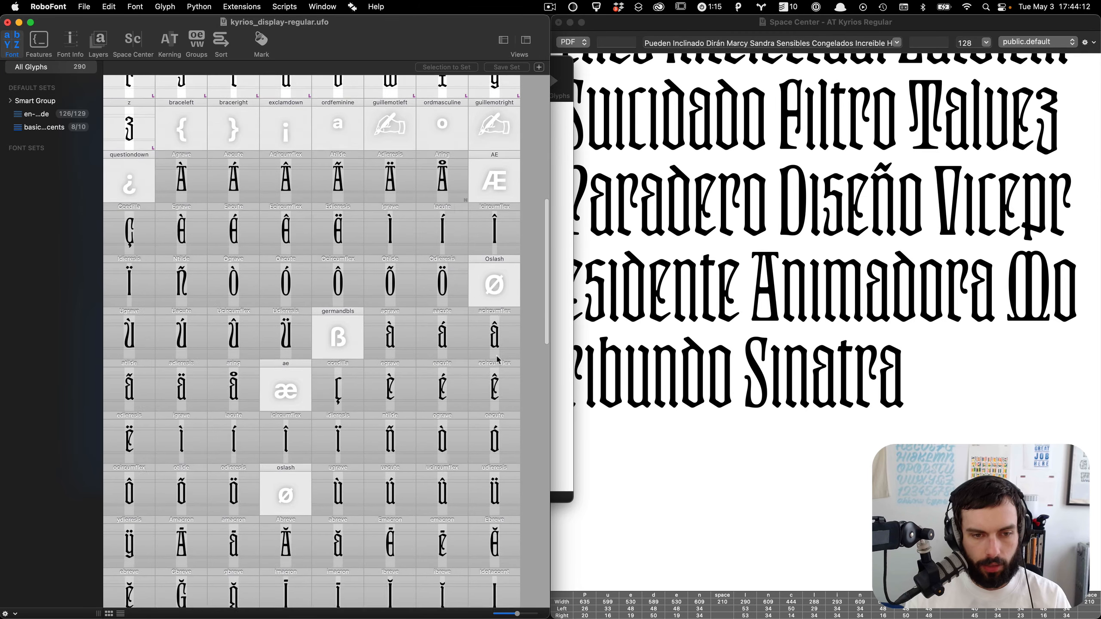
{"action": "scroll", "coordinate": [498, 360], "scroll_direction": "down", "scroll_amount": 15}
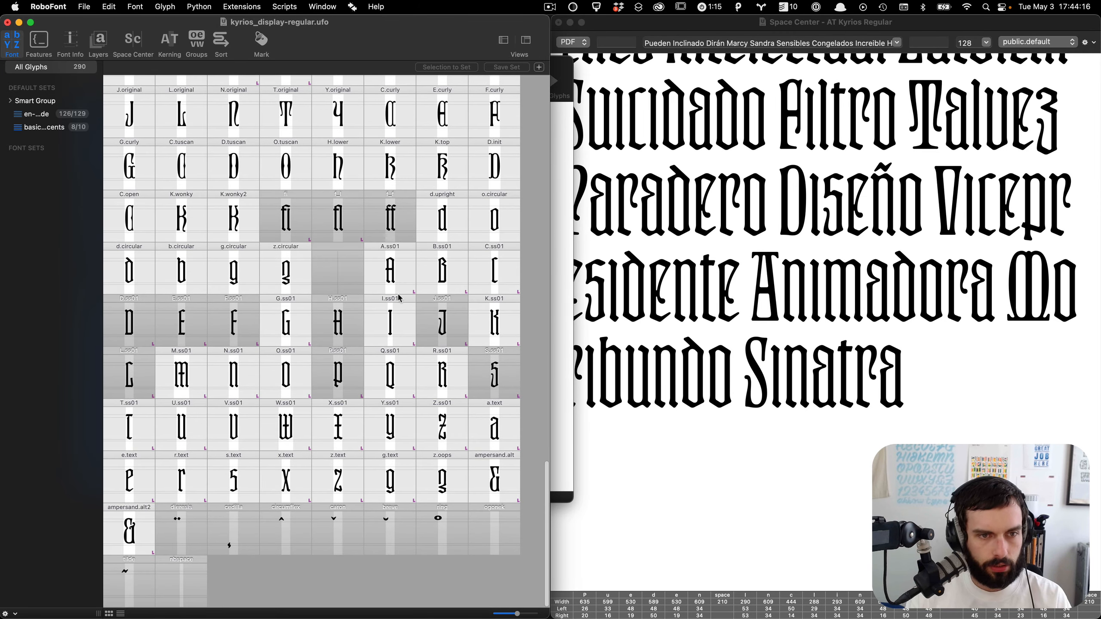
{"action": "scroll", "coordinate": [400, 298], "scroll_direction": "up", "scroll_amount": 10}
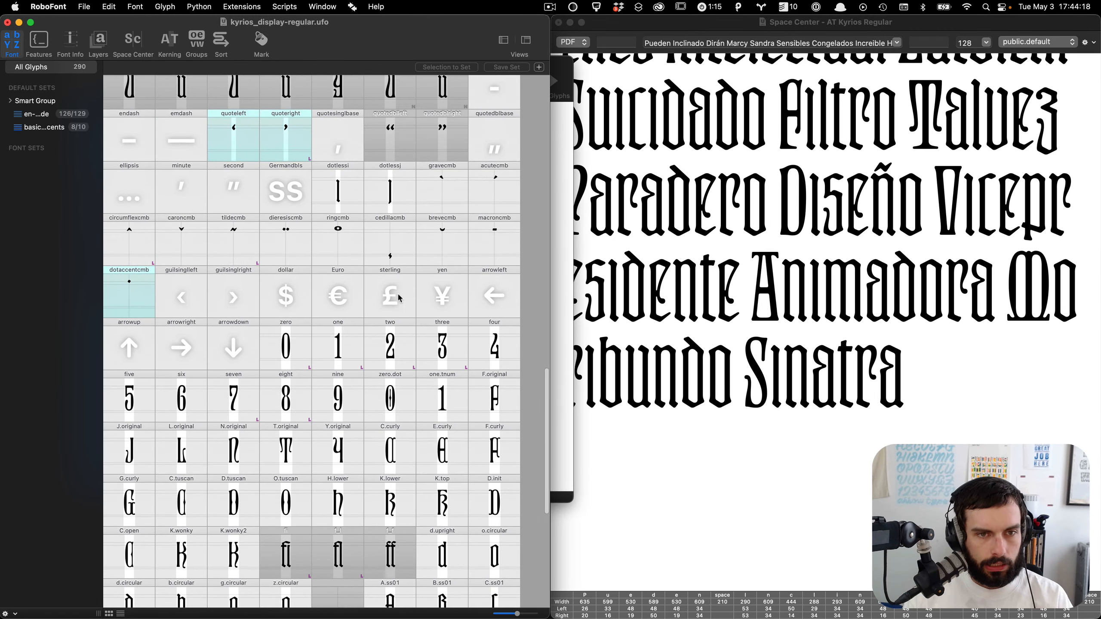
{"action": "left_click", "coordinate": [355, 210]}
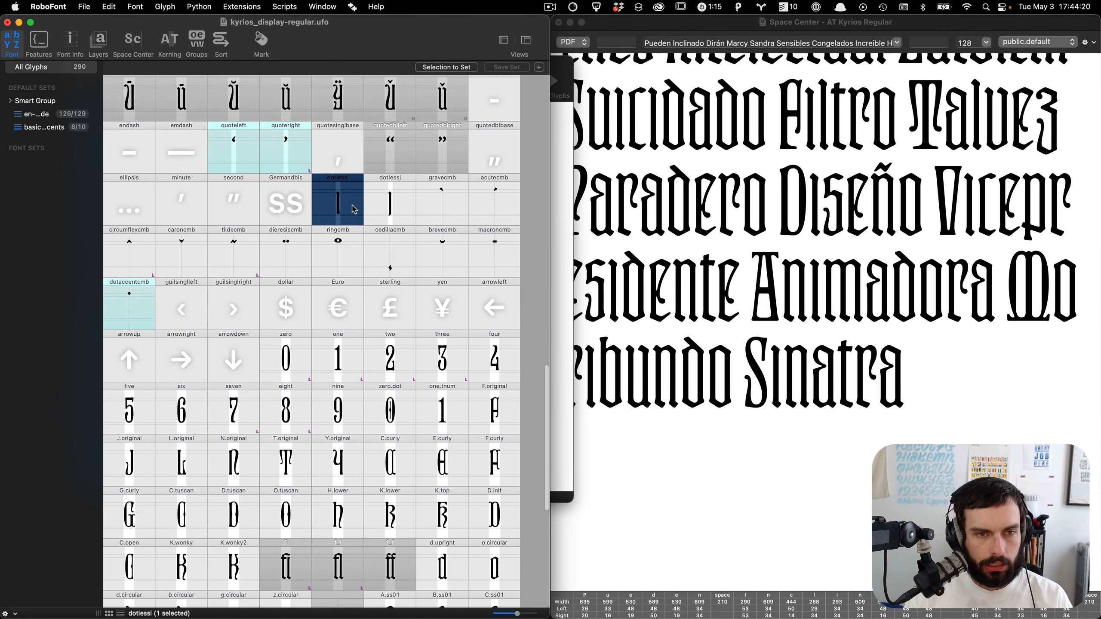
{"action": "double_click", "coordinate": [354, 210]}
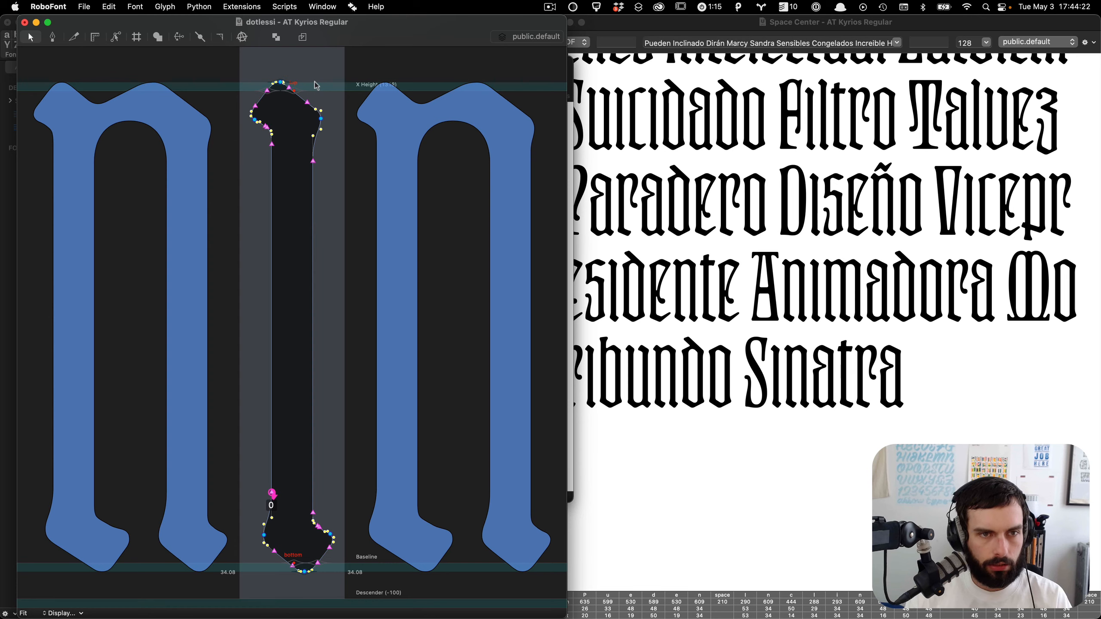
{"action": "scroll", "coordinate": [316, 86], "scroll_direction": "up", "scroll_amount": 5}
{"action": "scroll", "coordinate": [304, 167], "scroll_direction": "up", "scroll_amount": 1}
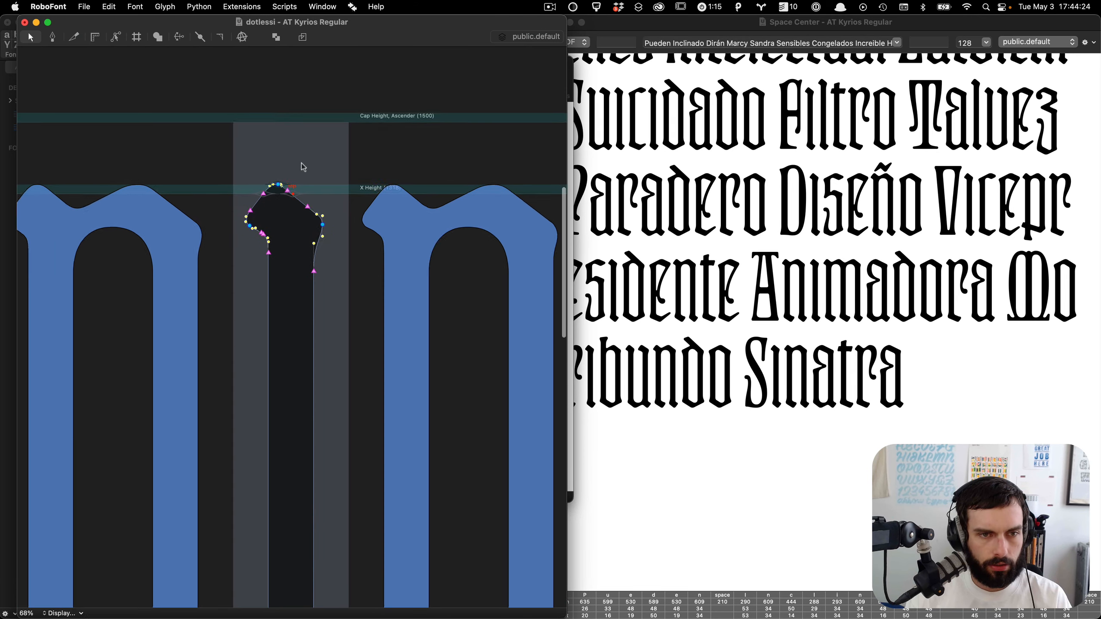
{"action": "scroll", "coordinate": [304, 167], "scroll_direction": "up", "scroll_amount": 2}
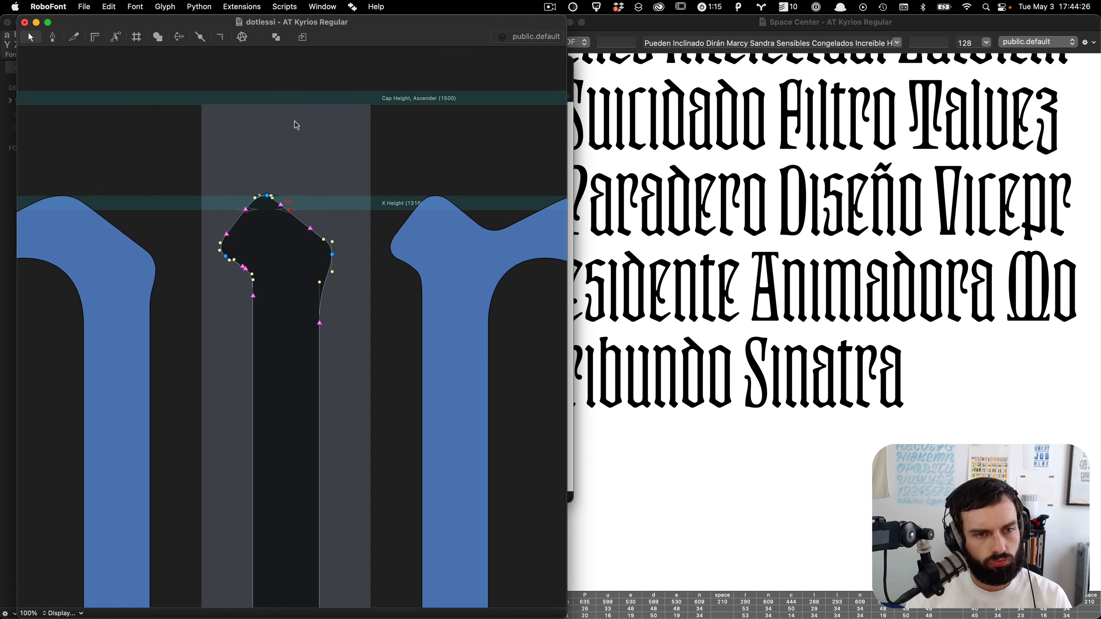
Step: Show the Anchor Overlay on dotlessi with only the top anchor displayed, then close it
{"action": "left_click", "coordinate": [241, 7]}
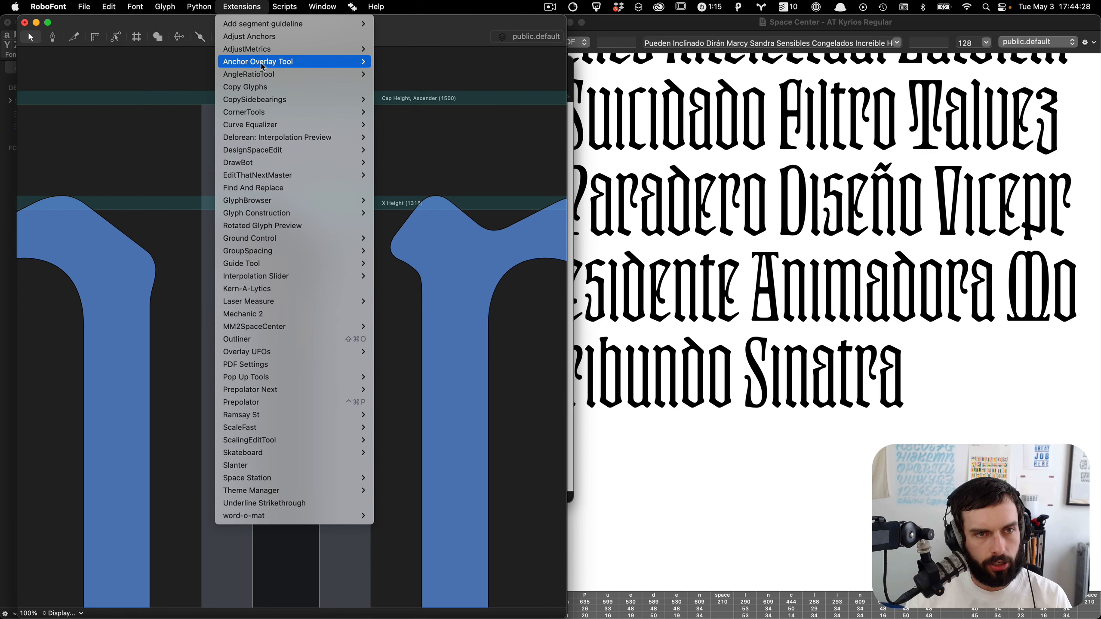
{"action": "mouse_move", "coordinate": [263, 67]}
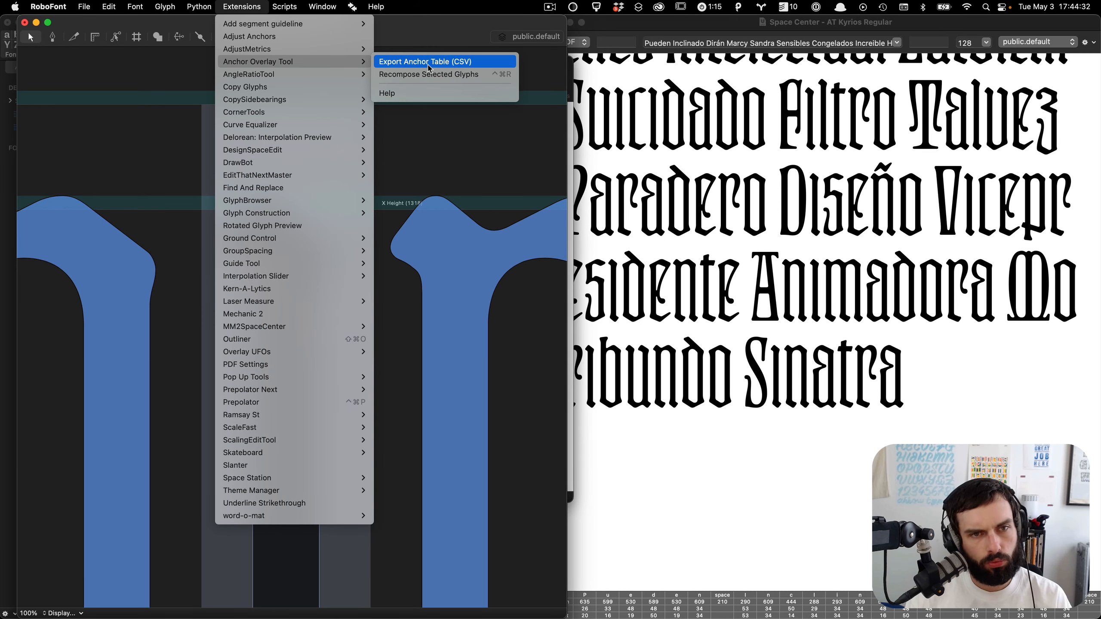
{"action": "left_click", "coordinate": [52, 82]}
{"action": "left_click", "coordinate": [179, 35]}
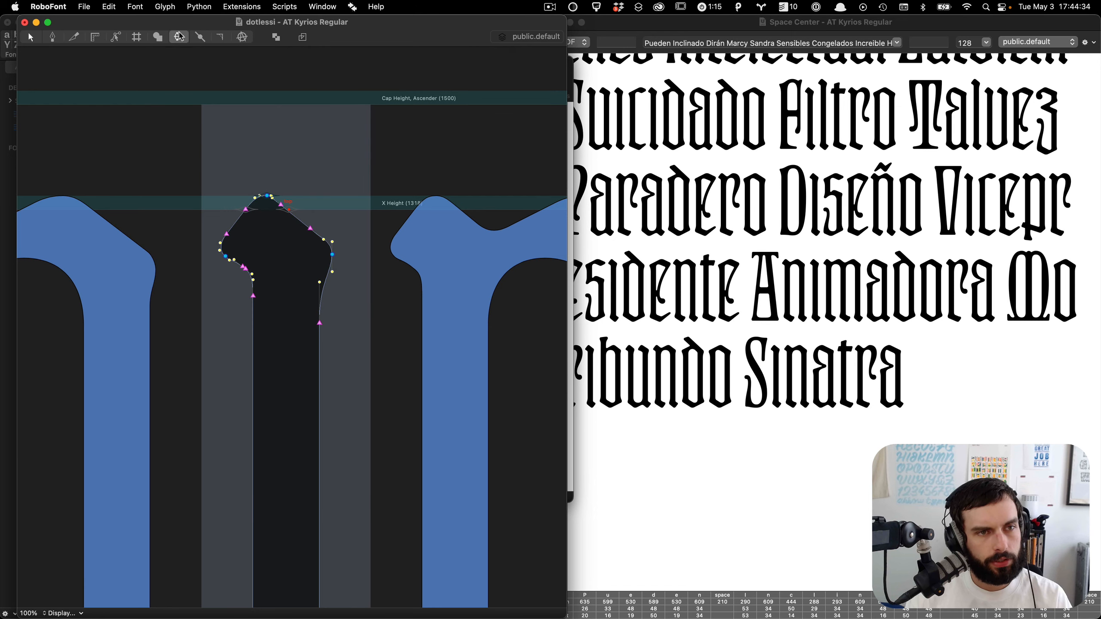
{"action": "scroll", "coordinate": [223, 145], "scroll_direction": "up", "scroll_amount": 2}
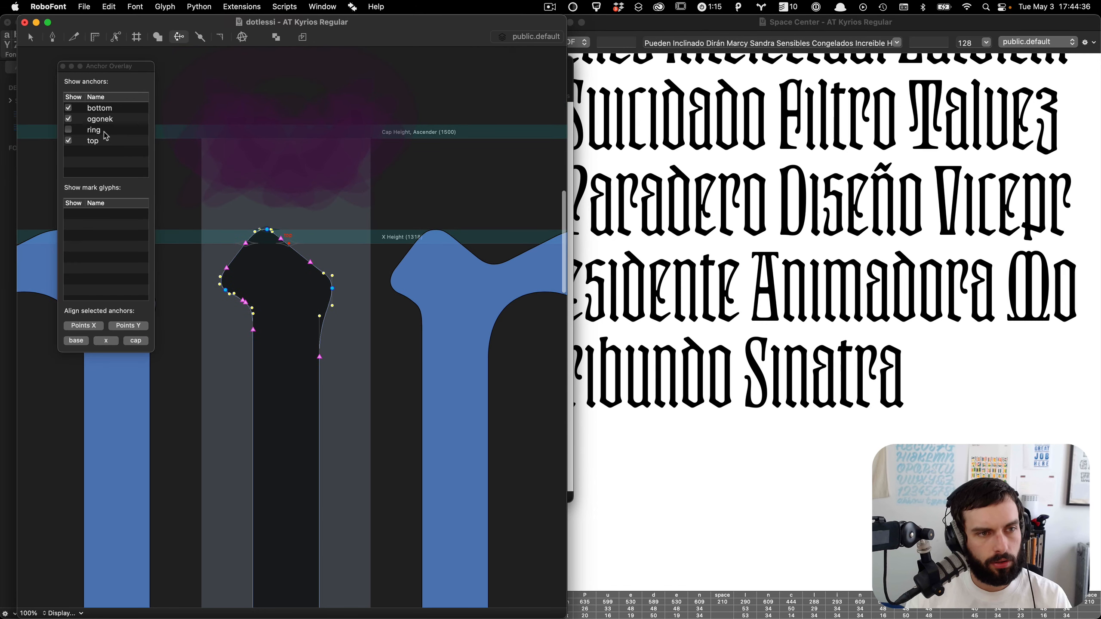
{"action": "left_click", "coordinate": [69, 109]}
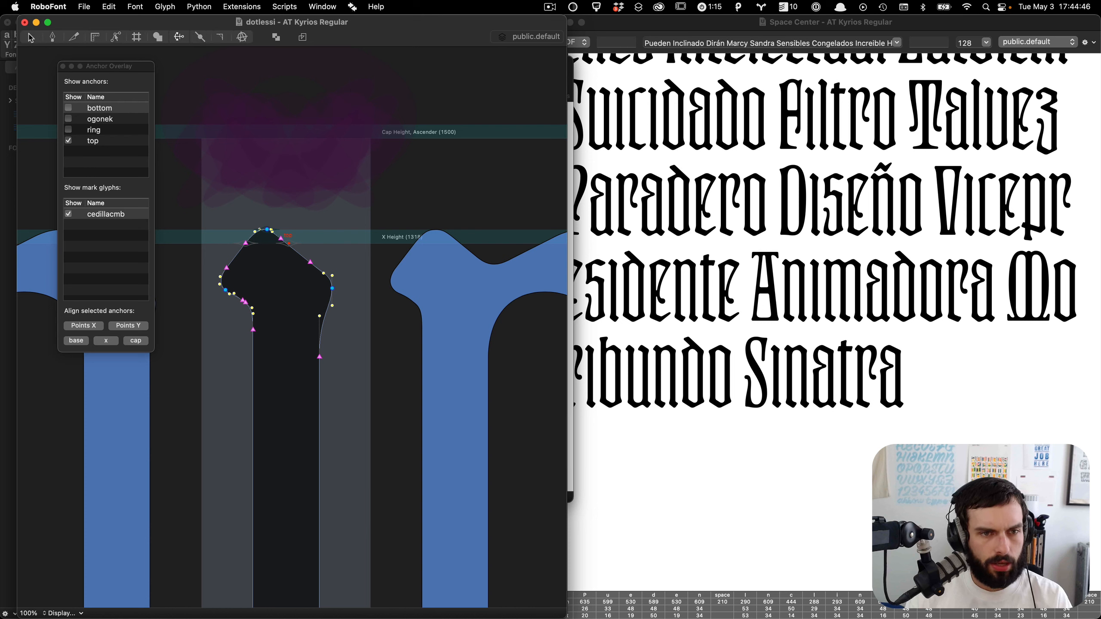
{"action": "left_click", "coordinate": [31, 38]}
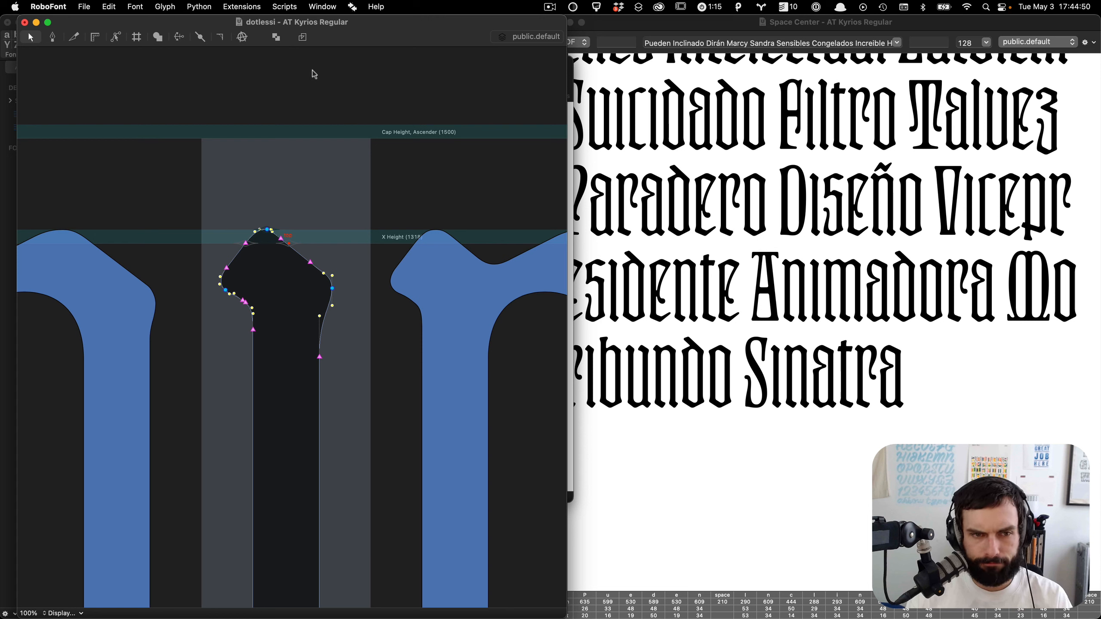
Step: Jump to the dotaccentcmb glyph, select its anchor at the x-height, and save the font
{"action": "type", "text": "jdot"}
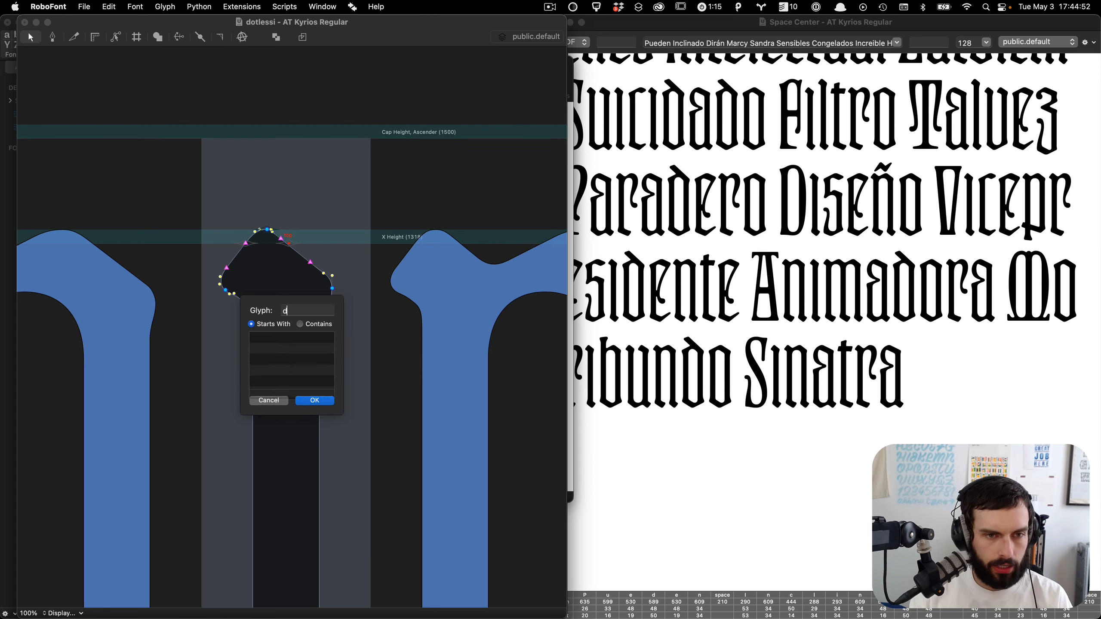
{"action": "key", "text": "Down"}
{"action": "key", "text": "Down"}
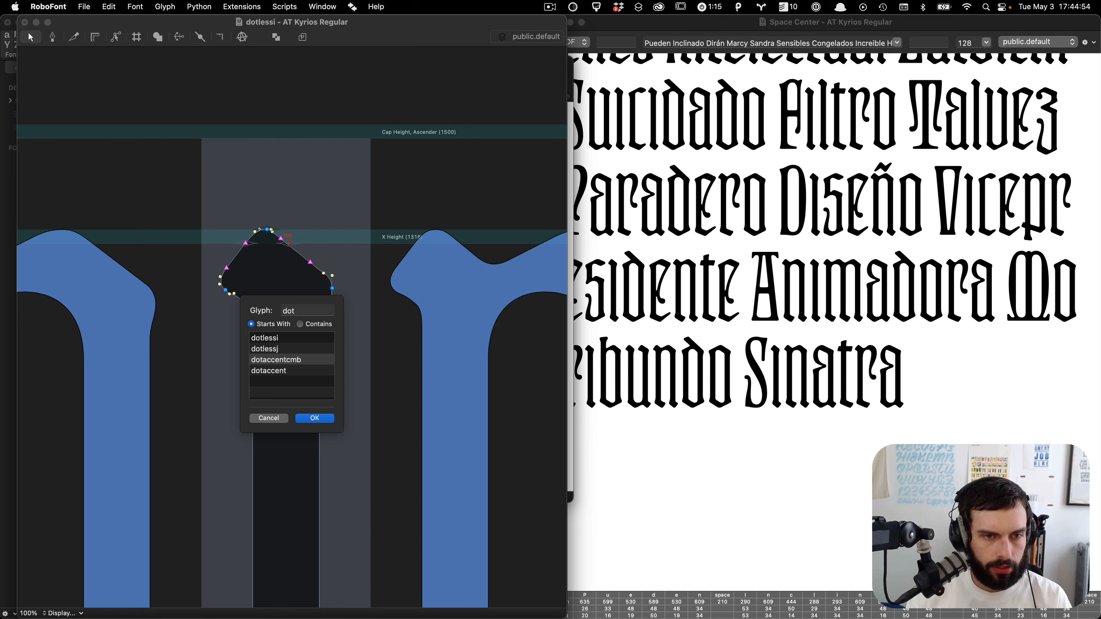
{"action": "key", "text": "Return"}
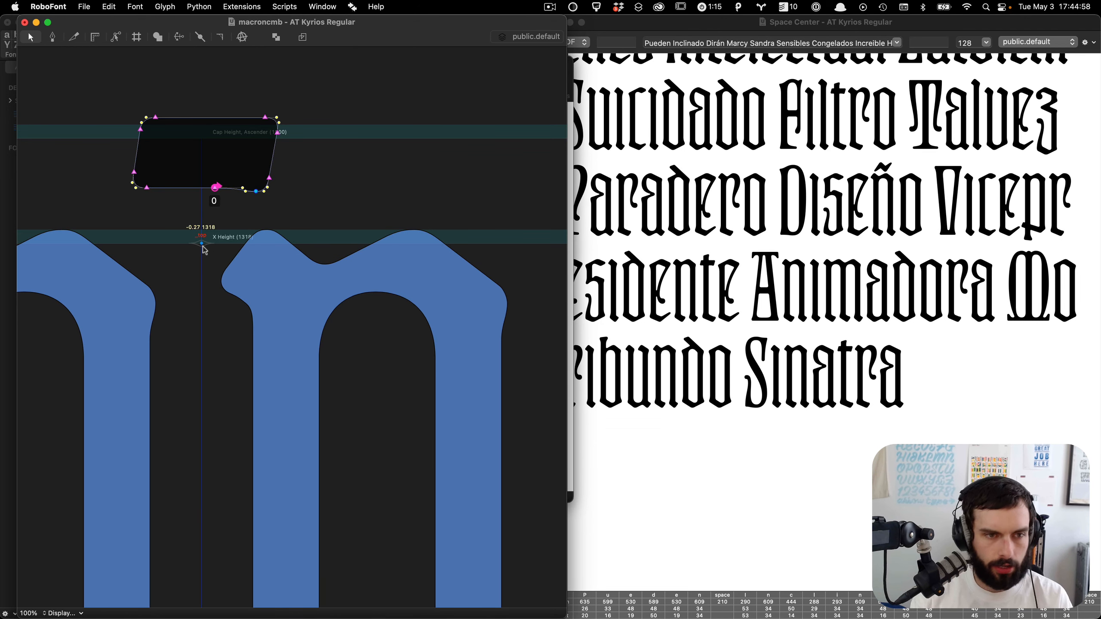
{"action": "left_click", "coordinate": [203, 245]}
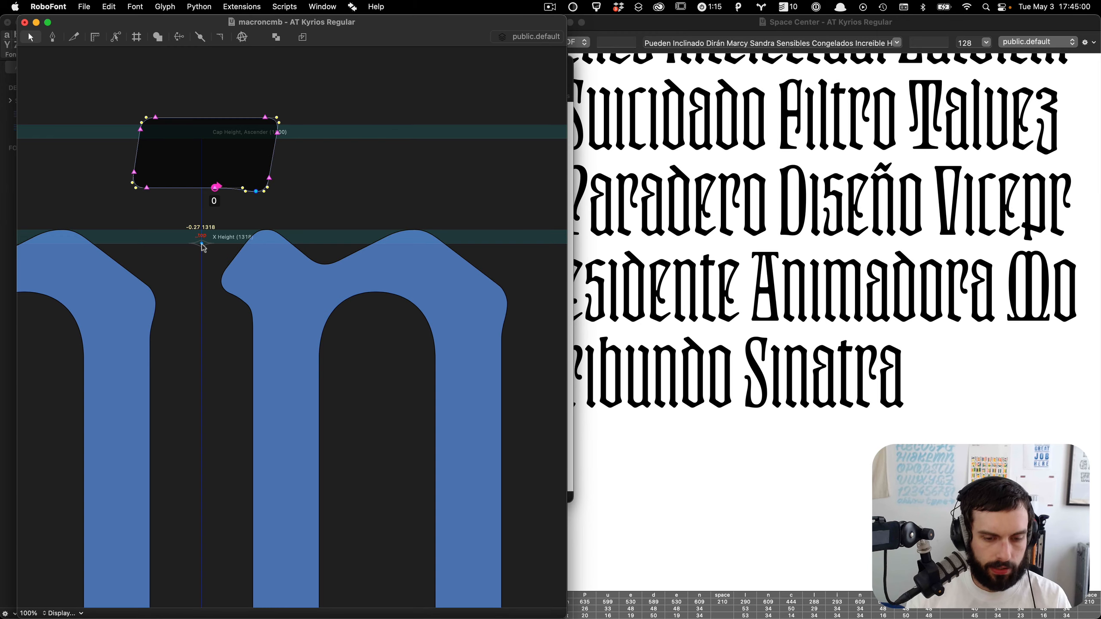
{"action": "key", "text": "."}
{"action": "left_click", "coordinate": [298, 256]}
{"action": "key", "text": "super+s"}
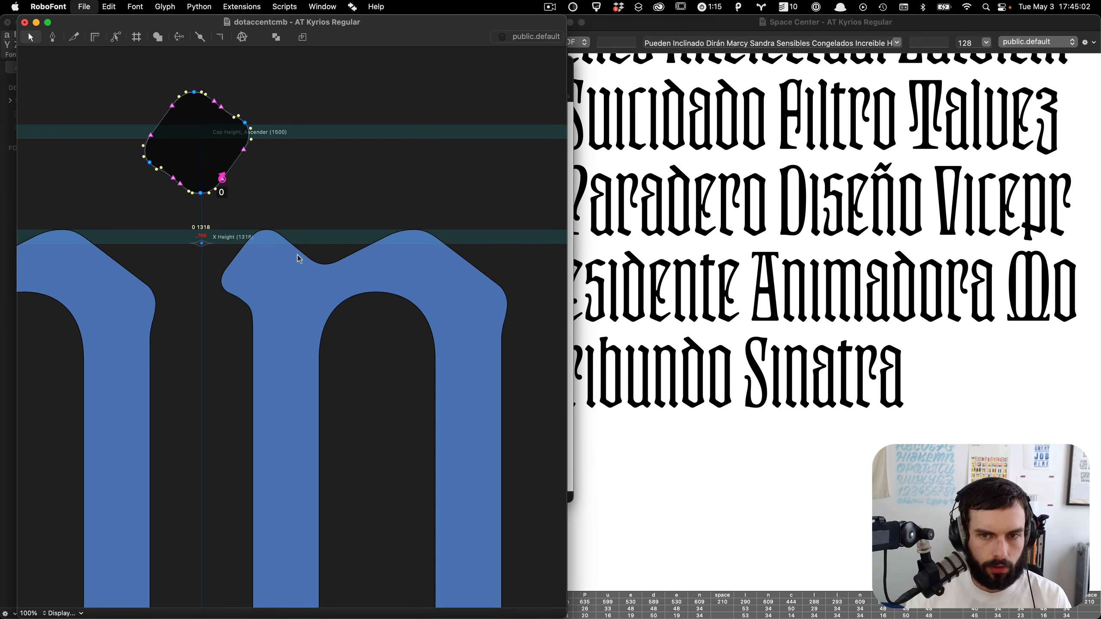
Step: Switch to VS Code and edit the end of the Otilde recipe to read O+tildecmb@dott
{"action": "key", "text": "ctrl+Up"}
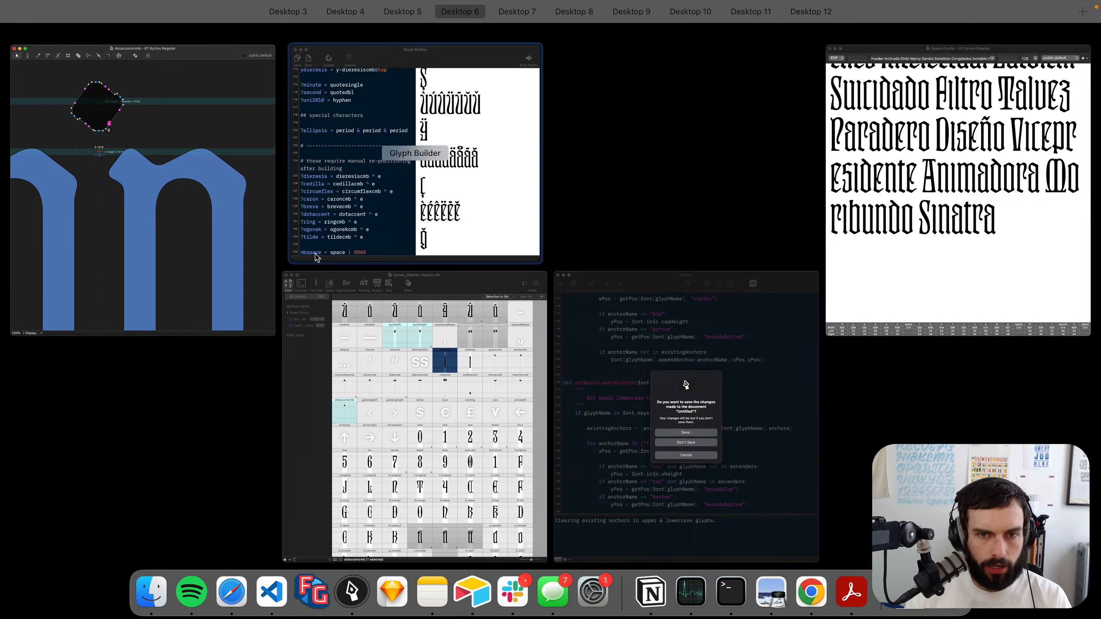
{"action": "left_click", "coordinate": [489, 188]}
{"action": "key", "text": "super+Tab"}
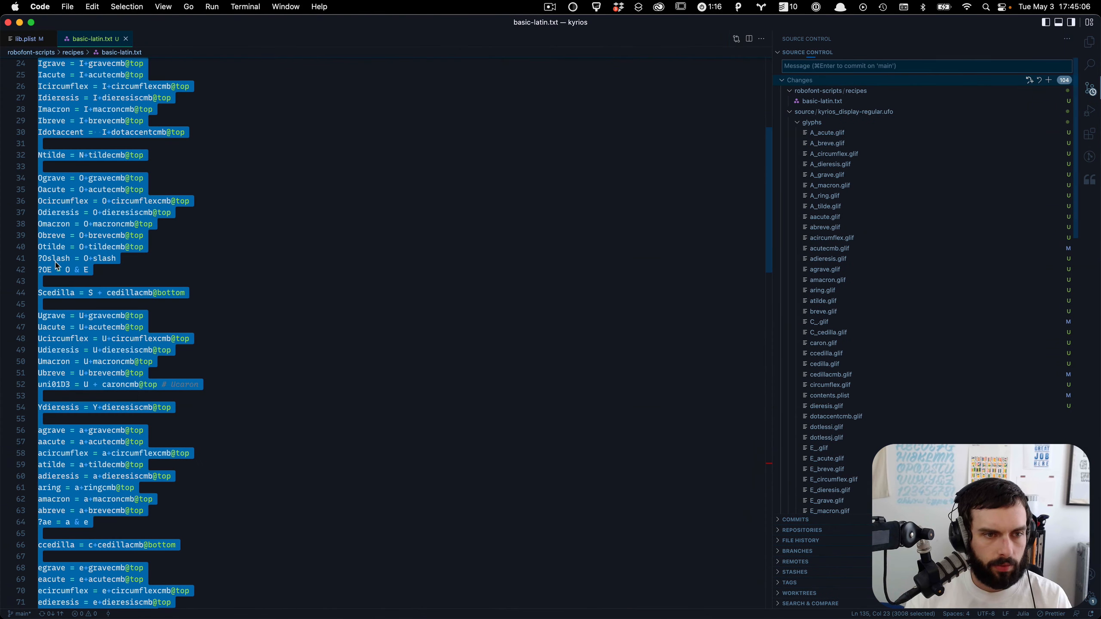
{"action": "left_click", "coordinate": [146, 247]}
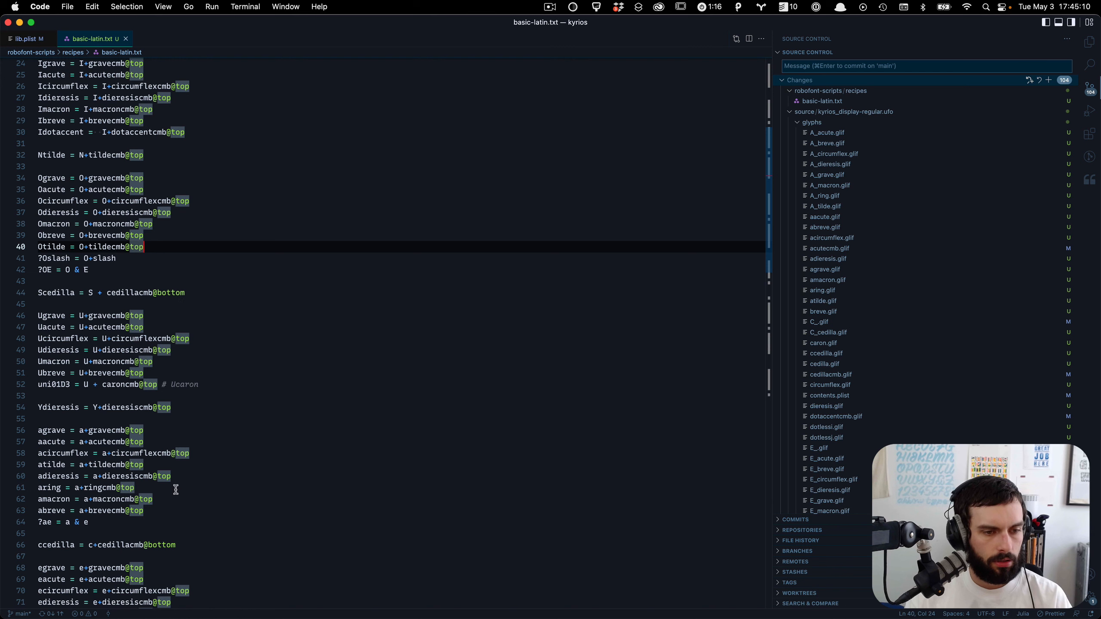
{"action": "key", "text": "BackSpace"}
{"action": "key", "text": "BackSpace"}
{"action": "key", "text": "BackSpace"}
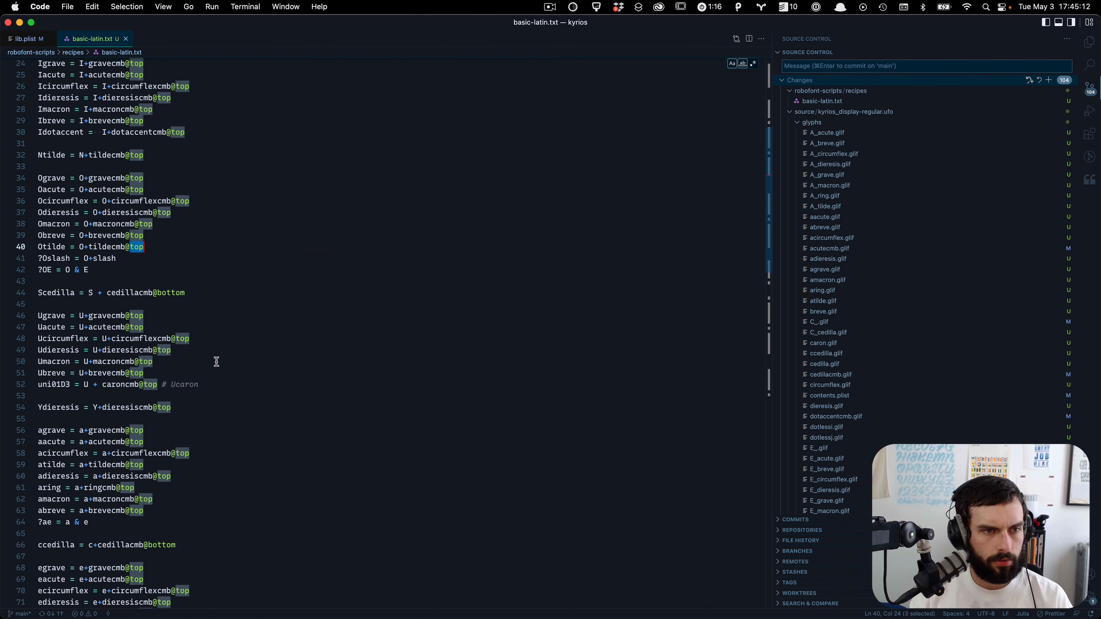
{"action": "type", "text": "dott"}
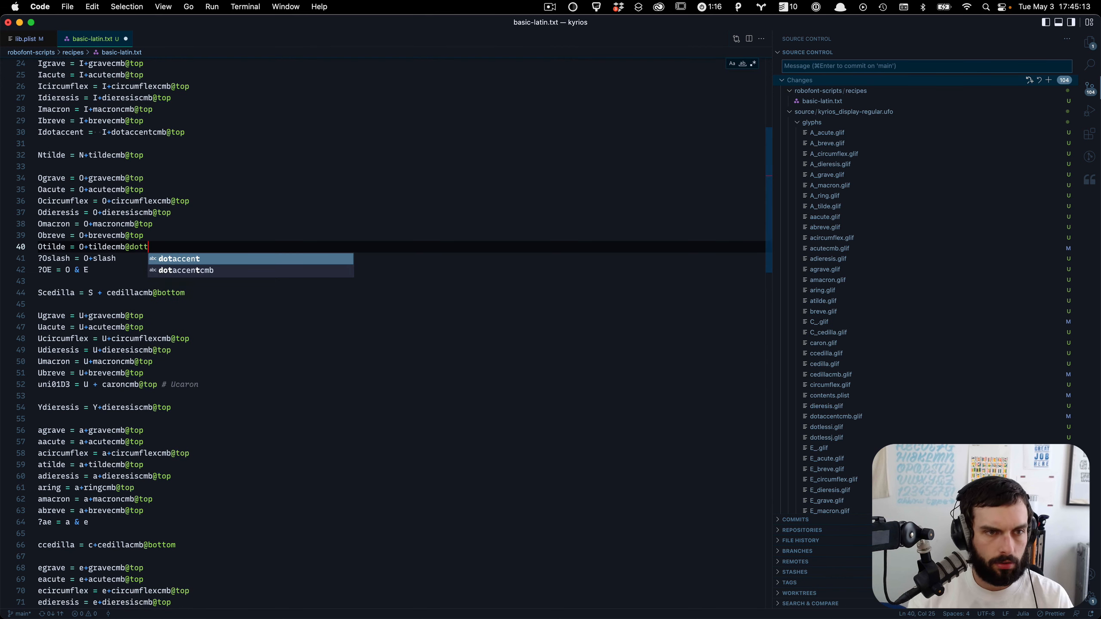
Step: Select every recipe line that uses dotaccentcmb and copy those lines
{"action": "double_click", "coordinate": [156, 131]}
{"action": "key", "text": "super+shift+l"}
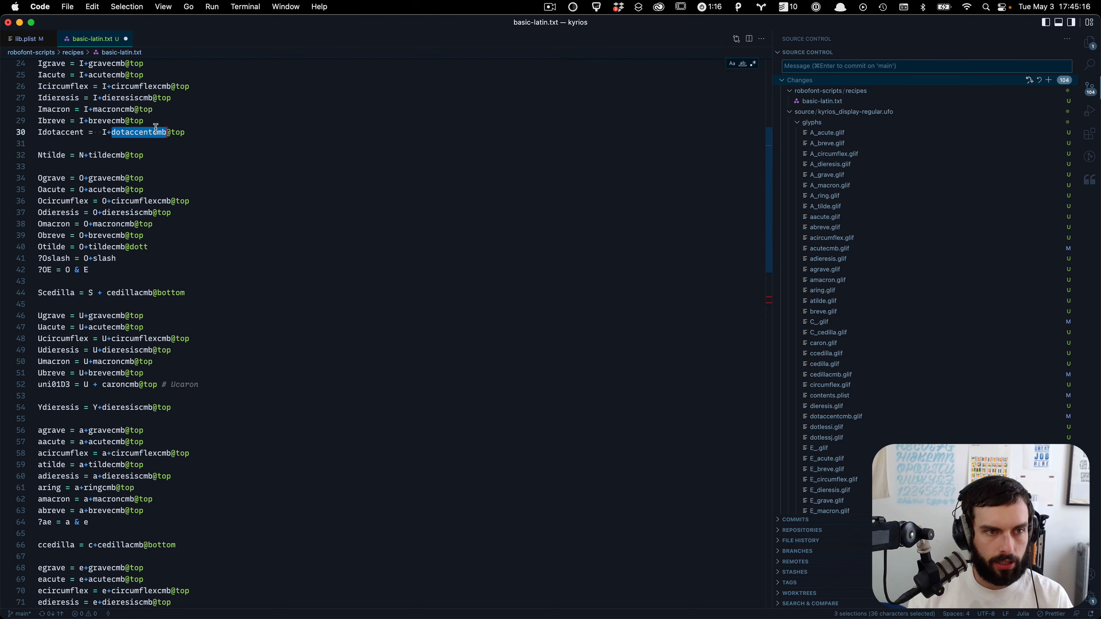
{"action": "key", "text": "Escape"}
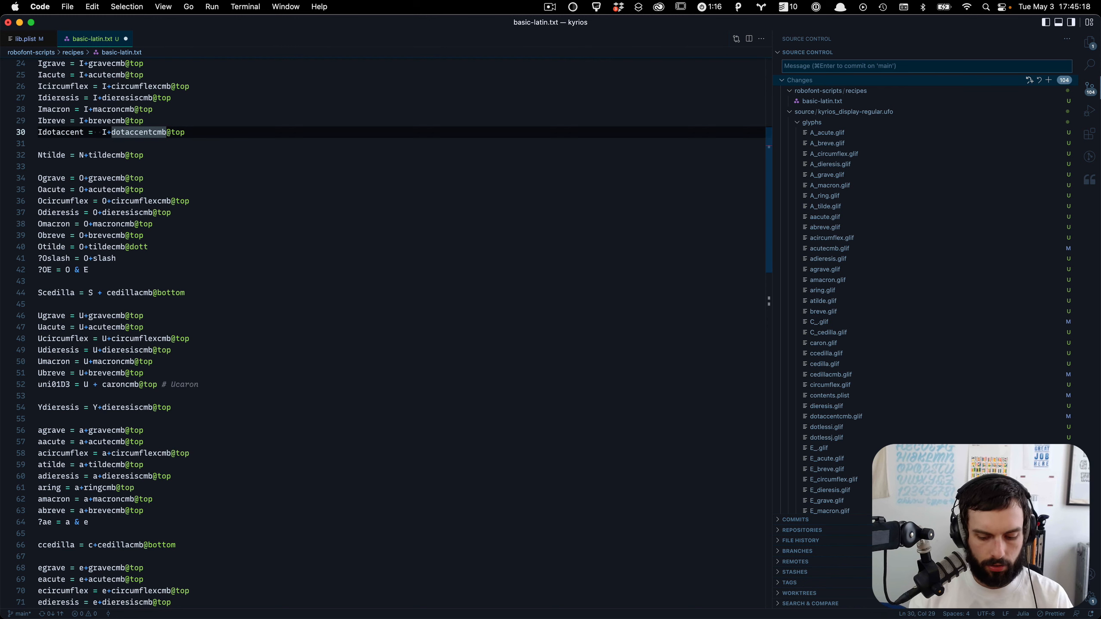
{"action": "key", "text": "super+shift+l"}
{"action": "key", "text": "super+Right"}
{"action": "key", "text": "super+shift+Left"}
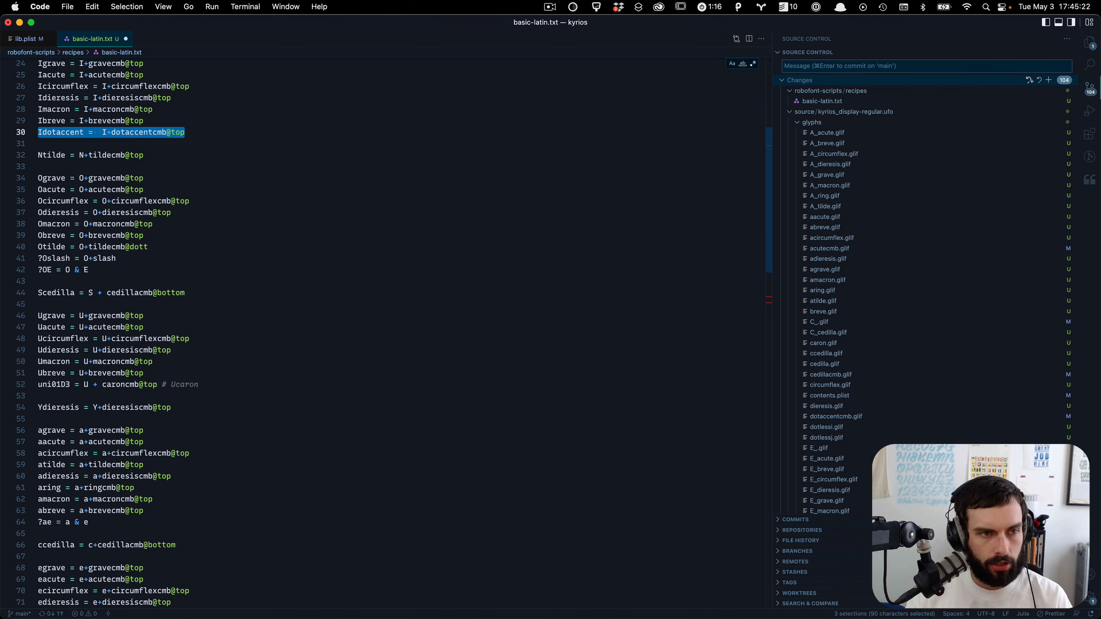
{"action": "key", "text": "super+c"}
Step: Replace Glyph Builder's contents with the dotaccentcmb recipes and update its preview
{"action": "key", "text": "super+Tab"}
{"action": "key", "text": "super+a"}
{"action": "key", "text": "super+v"}
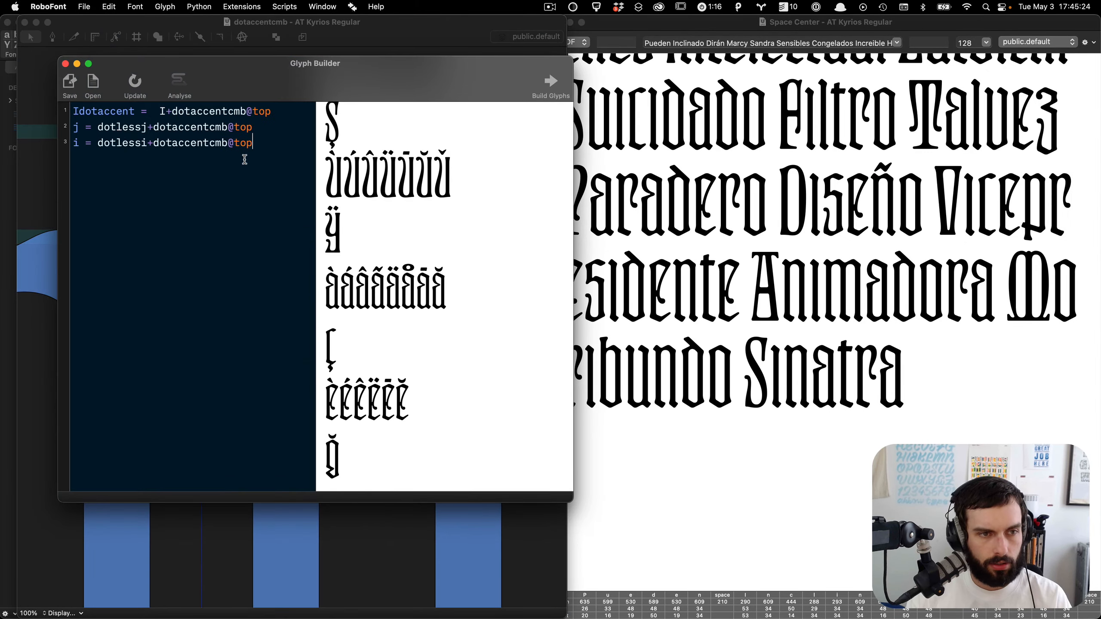
{"action": "left_click", "coordinate": [180, 85]}
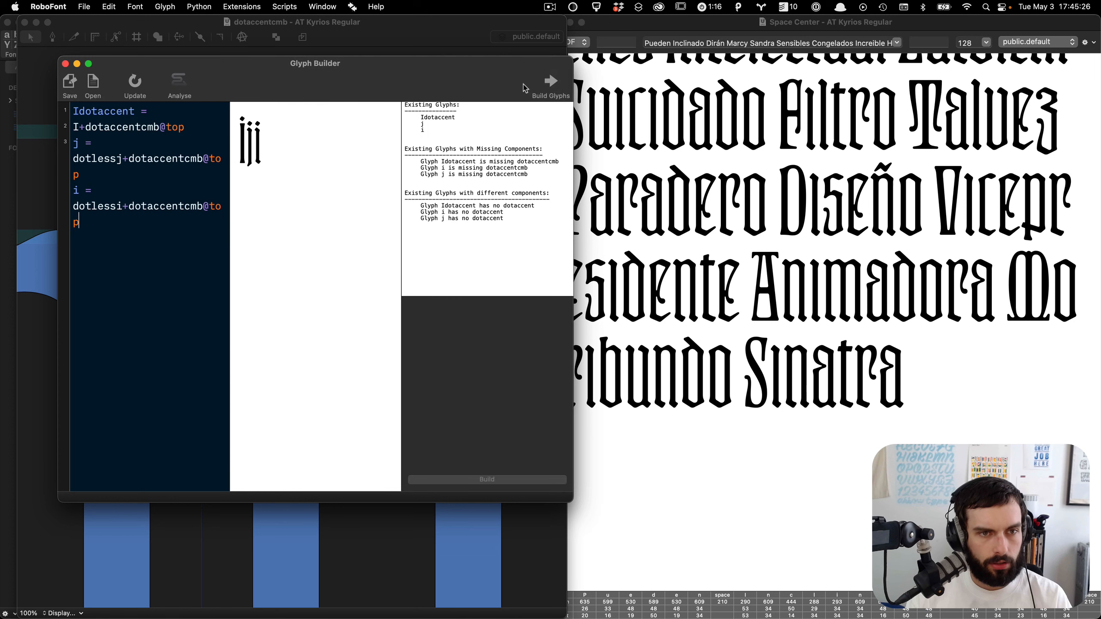
Step: Build the Idotaccent, j and i glyphs with overwriting enabled and proof them in Space Center
{"action": "left_click", "coordinate": [550, 85]}
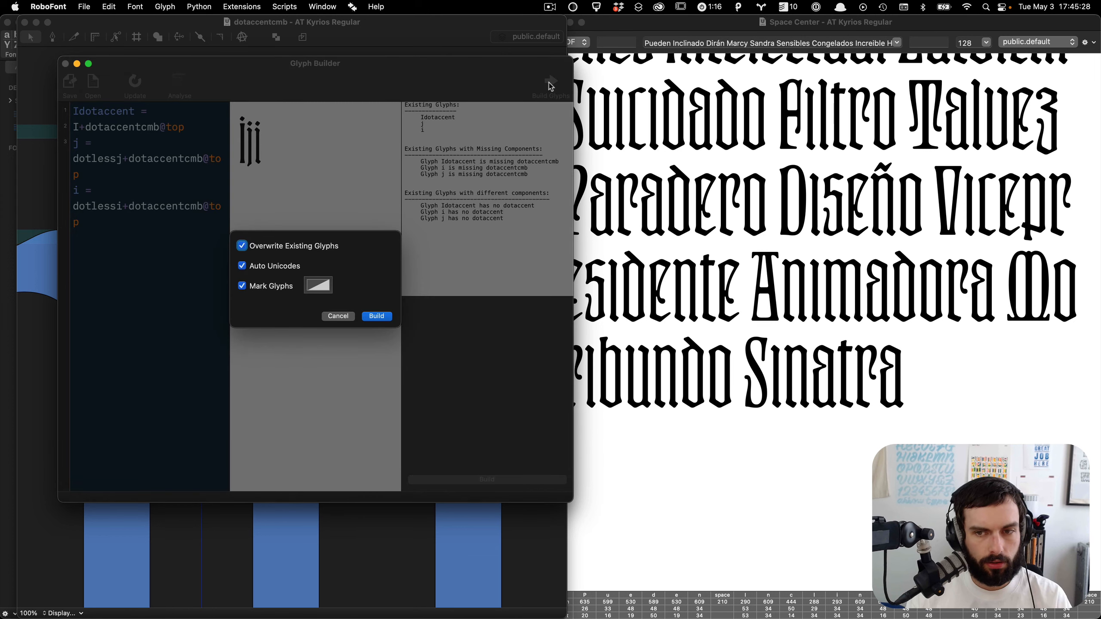
{"action": "left_click", "coordinate": [382, 317]}
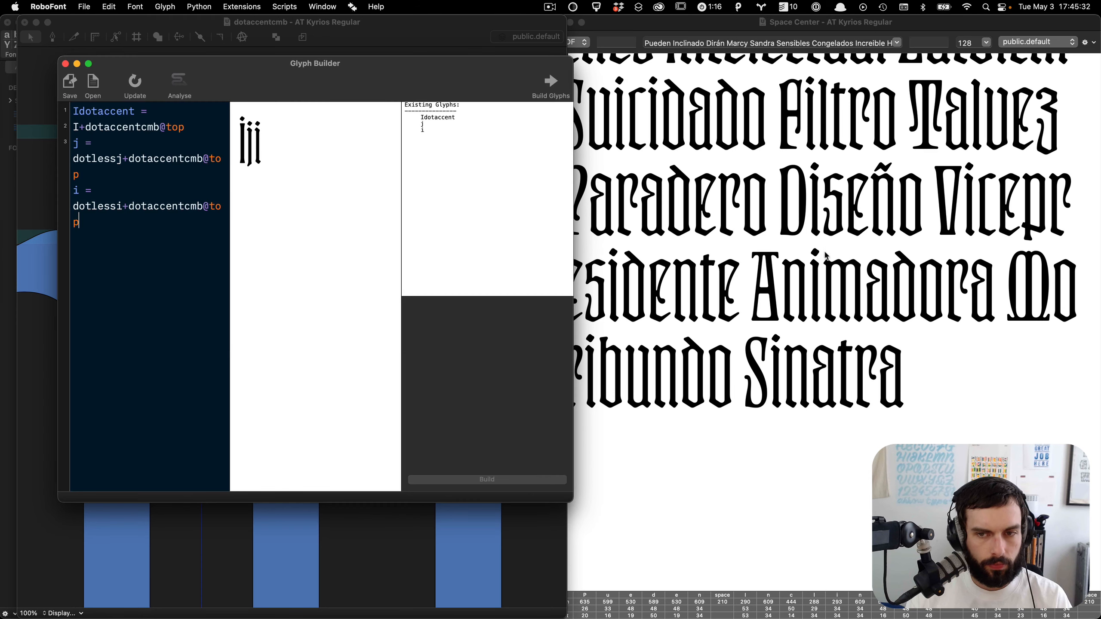
{"action": "left_click", "coordinate": [827, 256]}
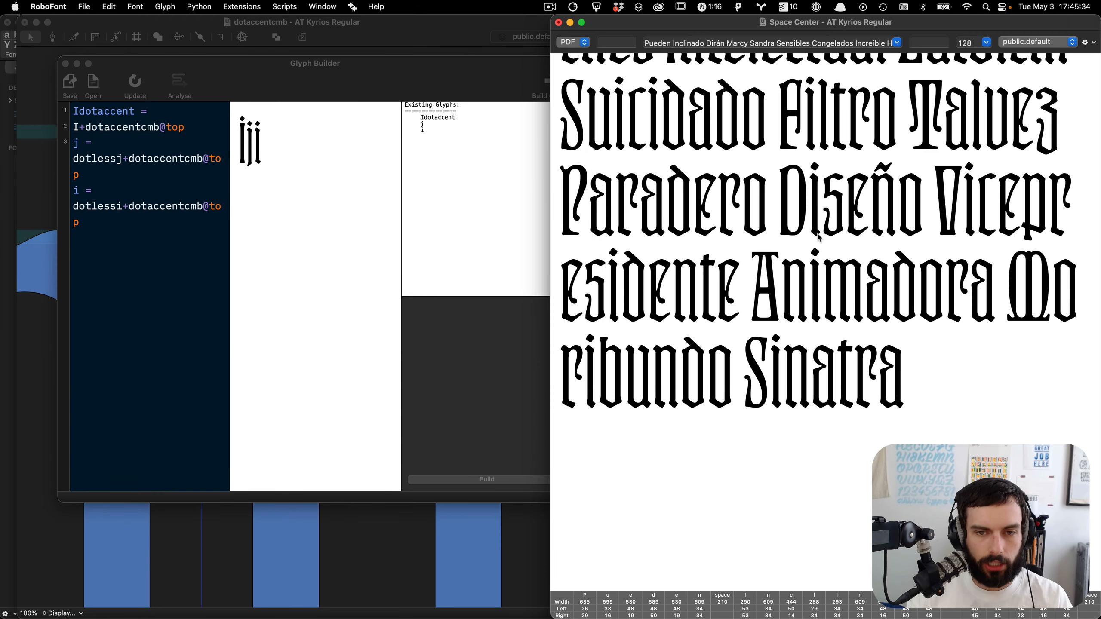
{"action": "scroll", "coordinate": [821, 229], "scroll_direction": "up", "scroll_amount": 12}
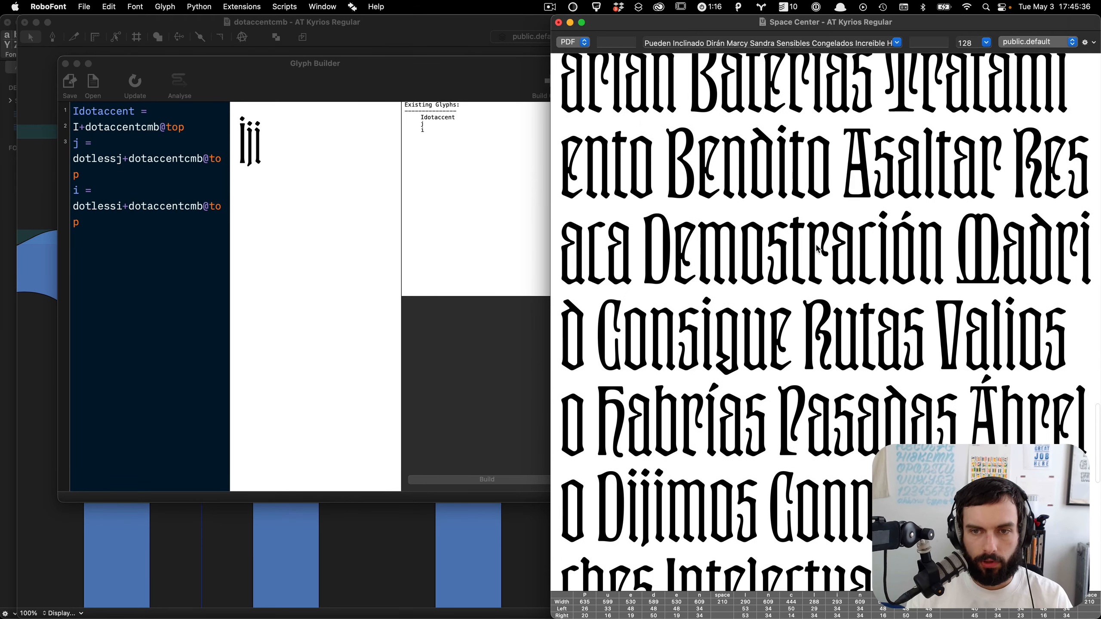
{"action": "scroll", "coordinate": [819, 260], "scroll_direction": "up", "scroll_amount": 6}
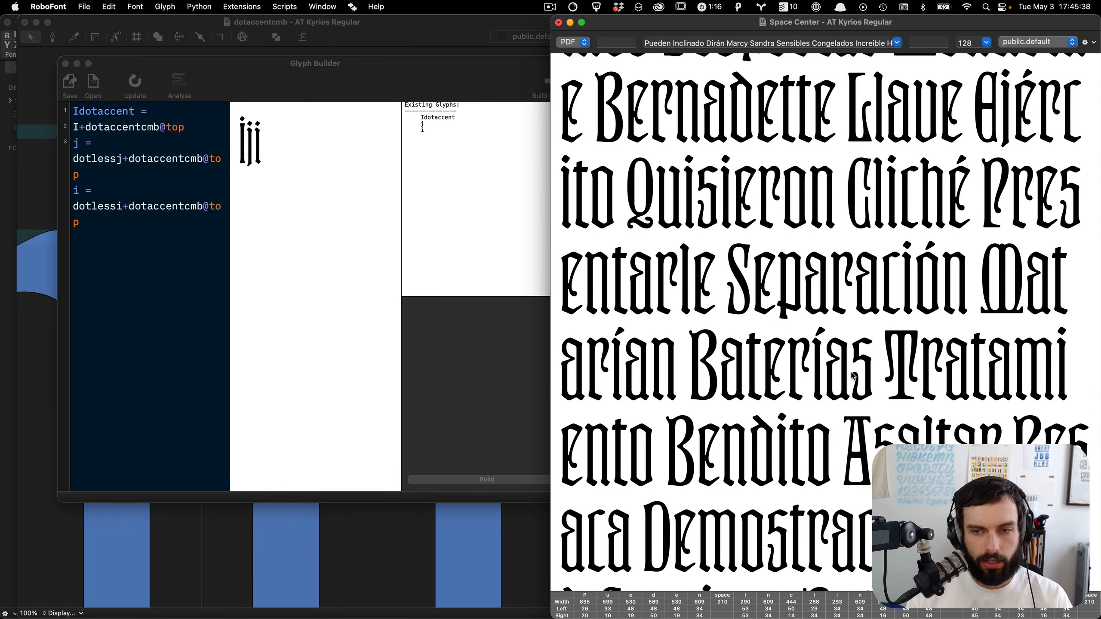
{"action": "key", "text": "ctrl+Up"}
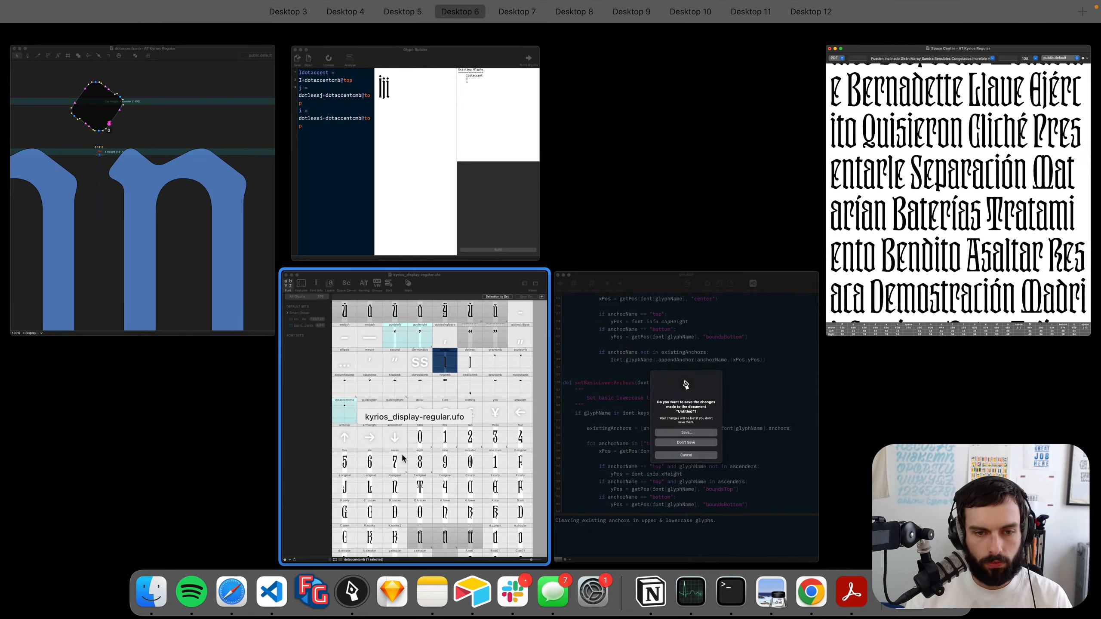
Step: Return to the font window and save the font
{"action": "left_click", "coordinate": [474, 419]}
{"action": "left_click", "coordinate": [518, 451]}
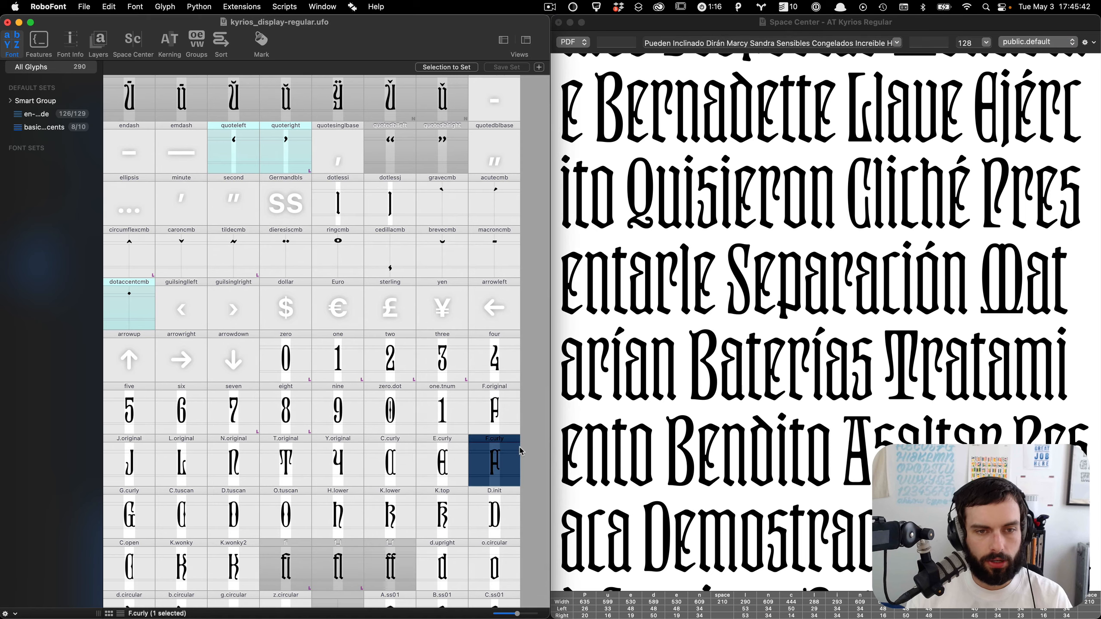
{"action": "scroll", "coordinate": [520, 449], "scroll_direction": "up", "scroll_amount": 2}
{"action": "key", "text": "super+s"}
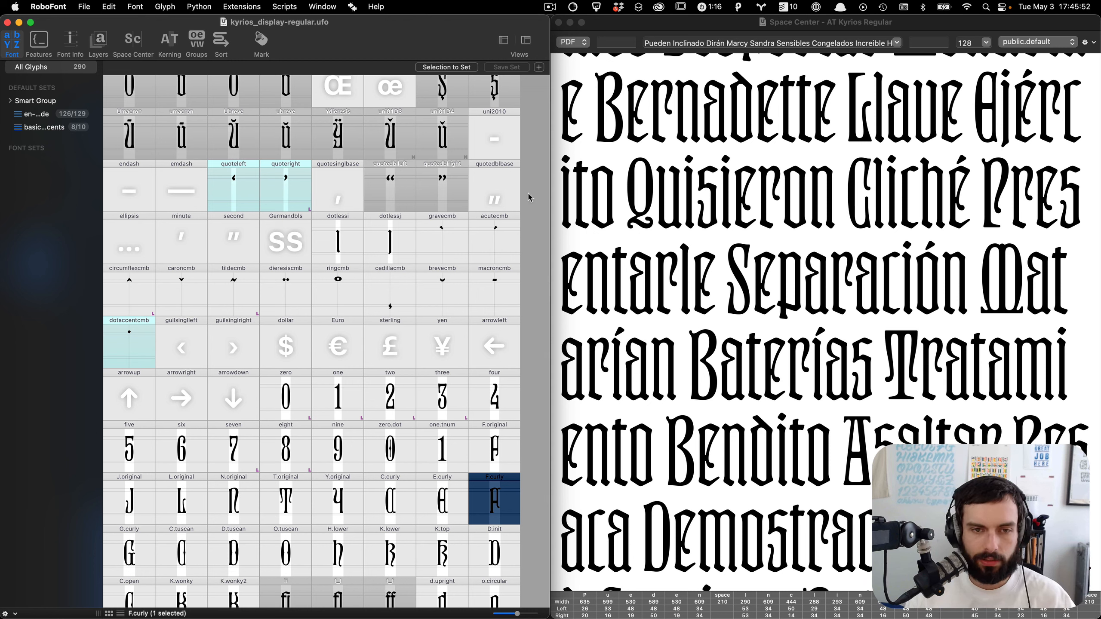
Step: Scroll through the Spanish sample text in Space Center to review the accented glyphs
{"action": "scroll", "coordinate": [740, 245], "scroll_direction": "up", "scroll_amount": 1}
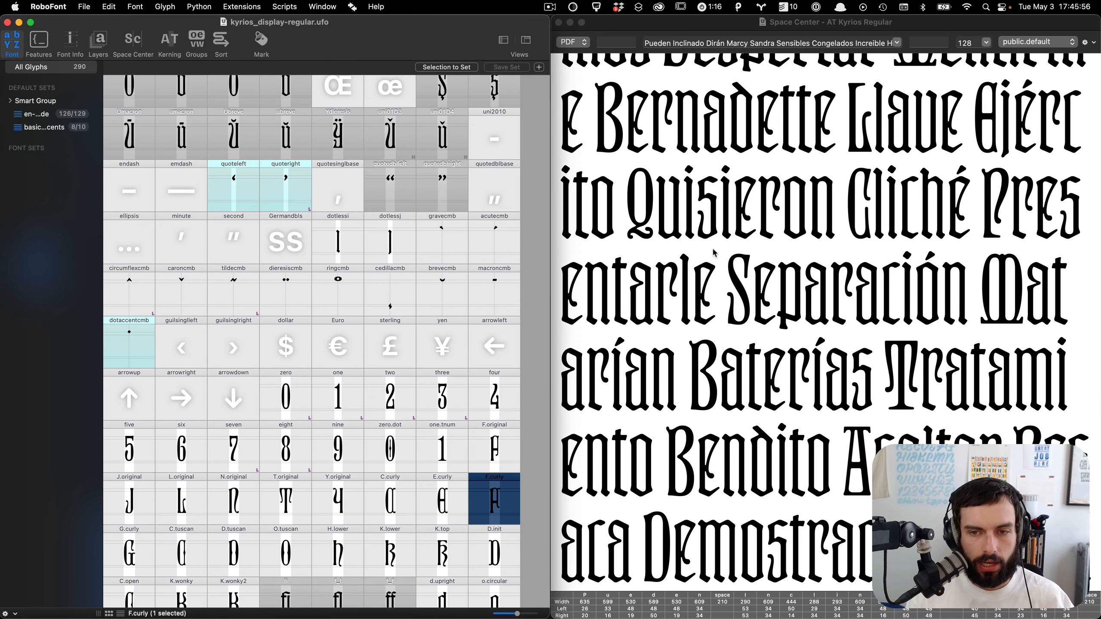
{"action": "scroll", "coordinate": [714, 253], "scroll_direction": "up", "scroll_amount": 3}
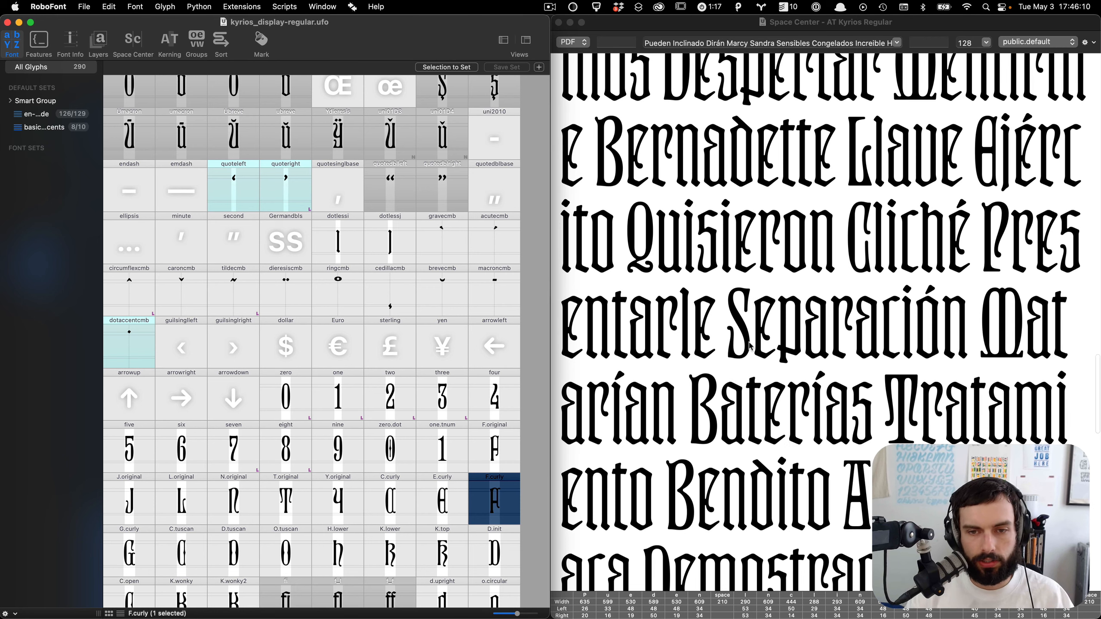
{"action": "scroll", "coordinate": [751, 346], "scroll_direction": "down", "scroll_amount": 10}
{"action": "scroll", "coordinate": [750, 346], "scroll_direction": "up", "scroll_amount": 5}
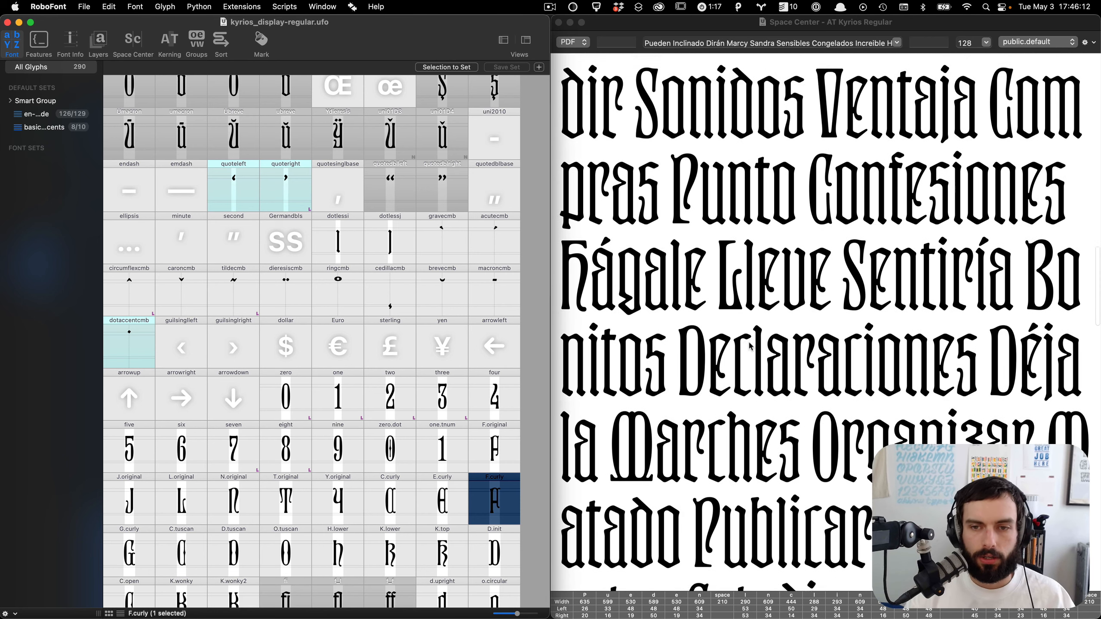
{"action": "scroll", "coordinate": [751, 344], "scroll_direction": "up", "scroll_amount": 1}
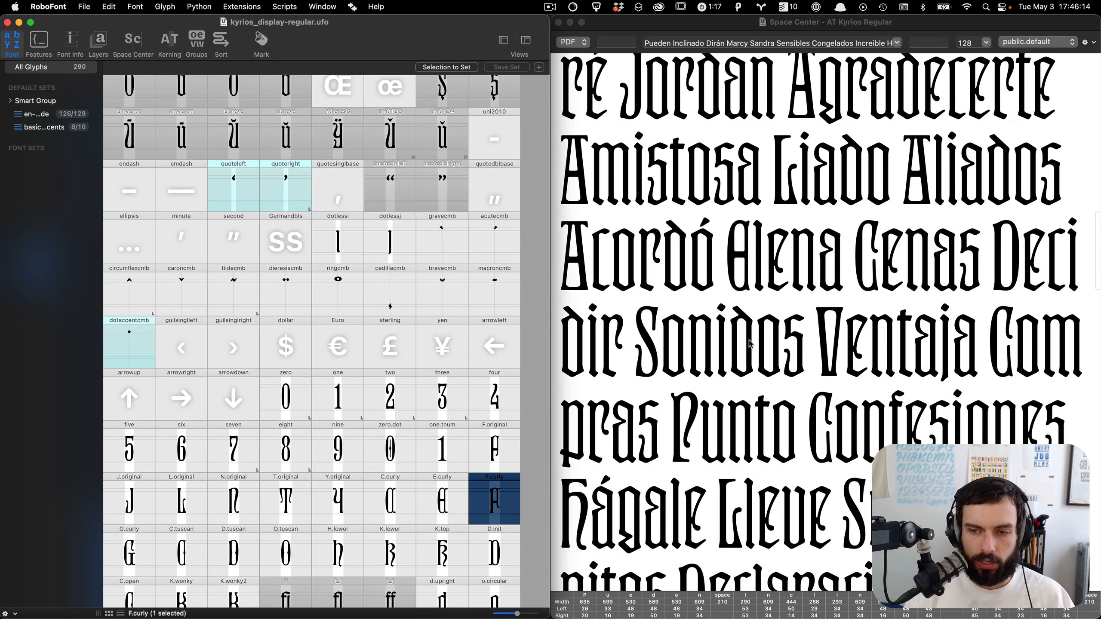
{"action": "scroll", "coordinate": [750, 344], "scroll_direction": "up", "scroll_amount": 8}
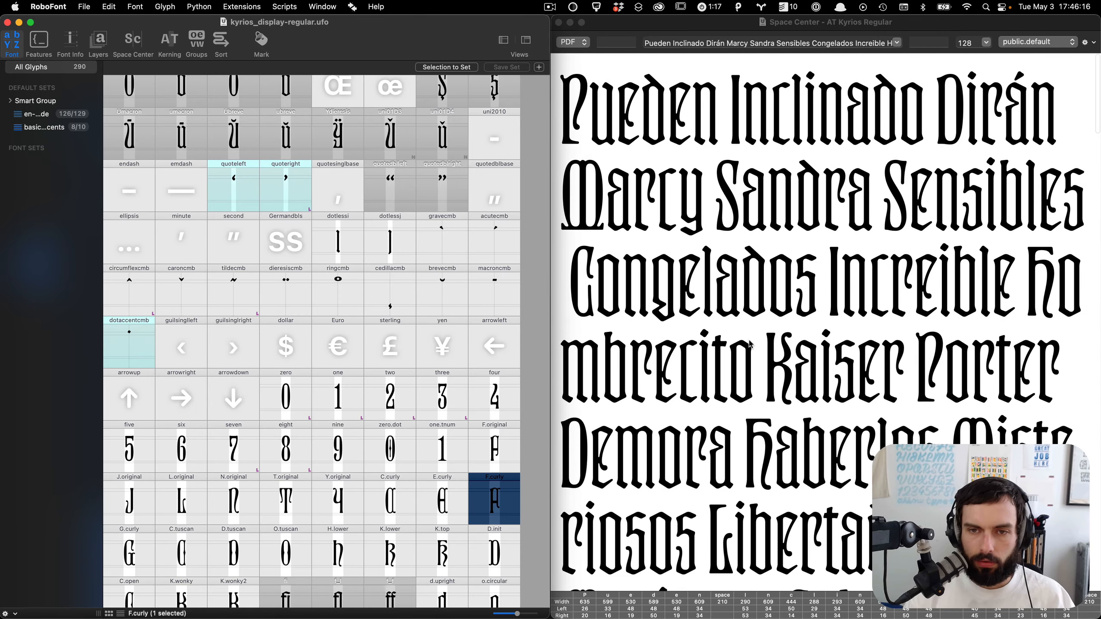
Step: Open word-o-mat and generate Spanish words in ALL CAPS into Space Center
{"action": "key", "text": "ctrl+Up"}
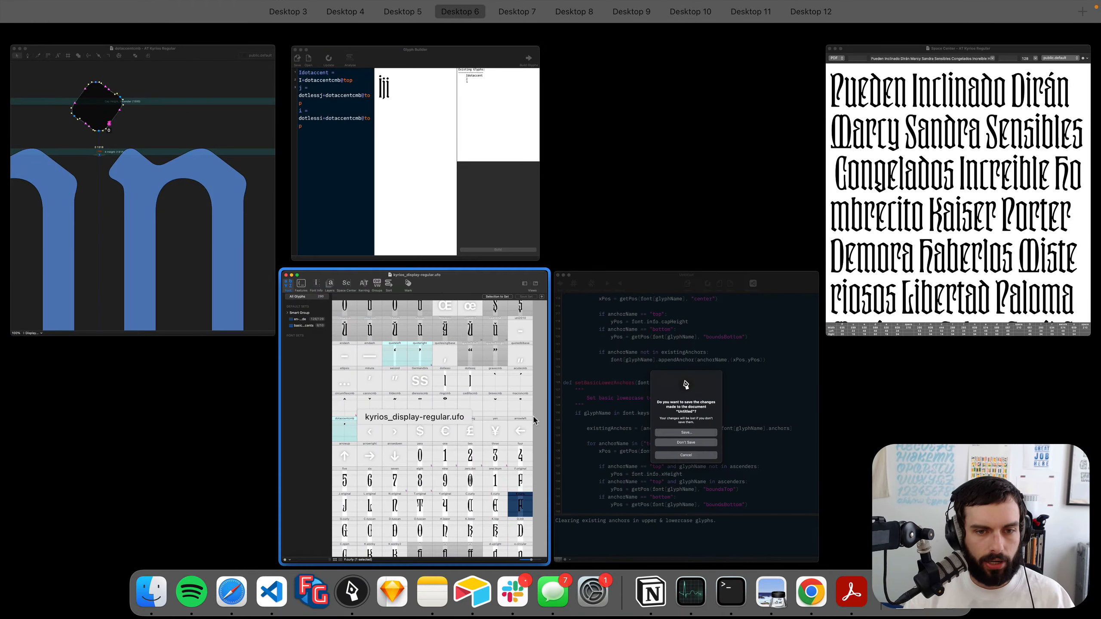
{"action": "left_click", "coordinate": [508, 412]}
{"action": "key", "text": "super+shift+w"}
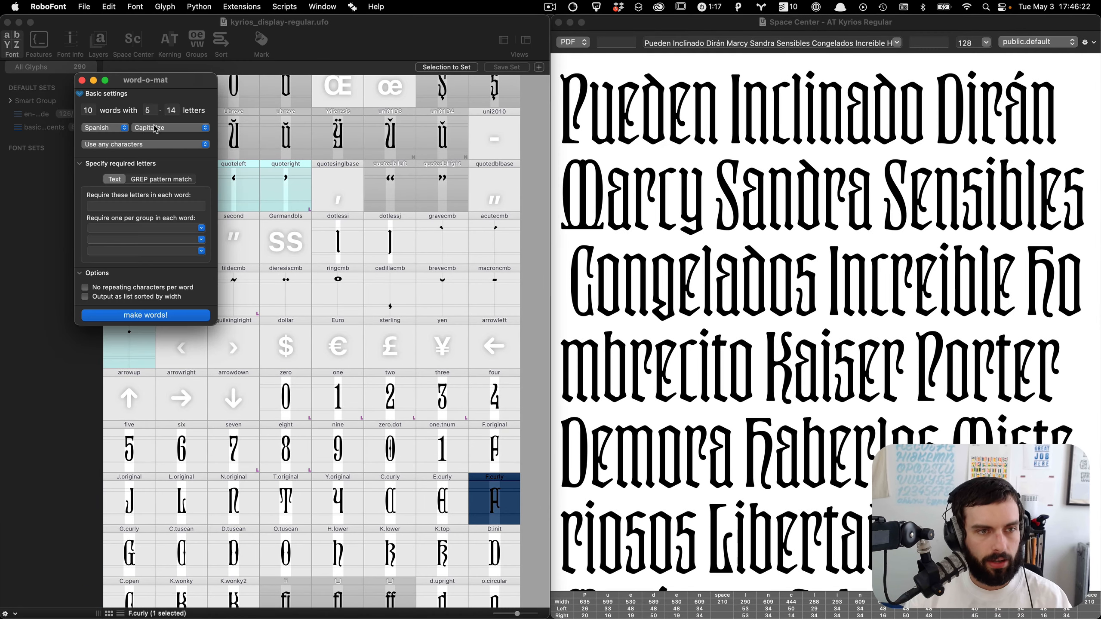
{"action": "left_click", "coordinate": [155, 129]}
{"action": "left_click", "coordinate": [159, 140]}
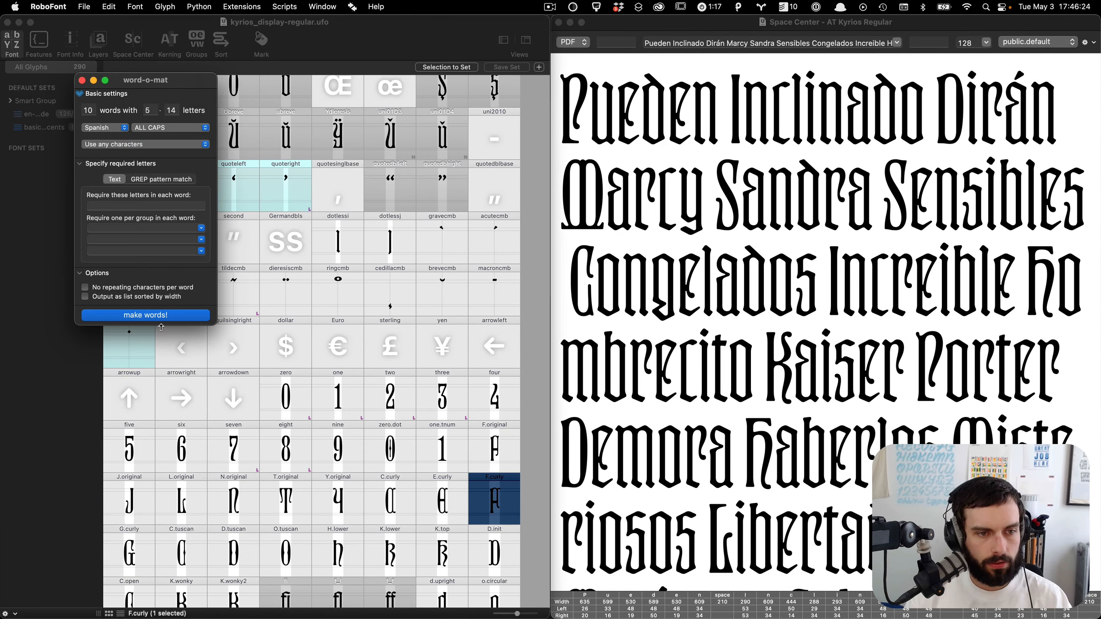
{"action": "left_click", "coordinate": [164, 318]}
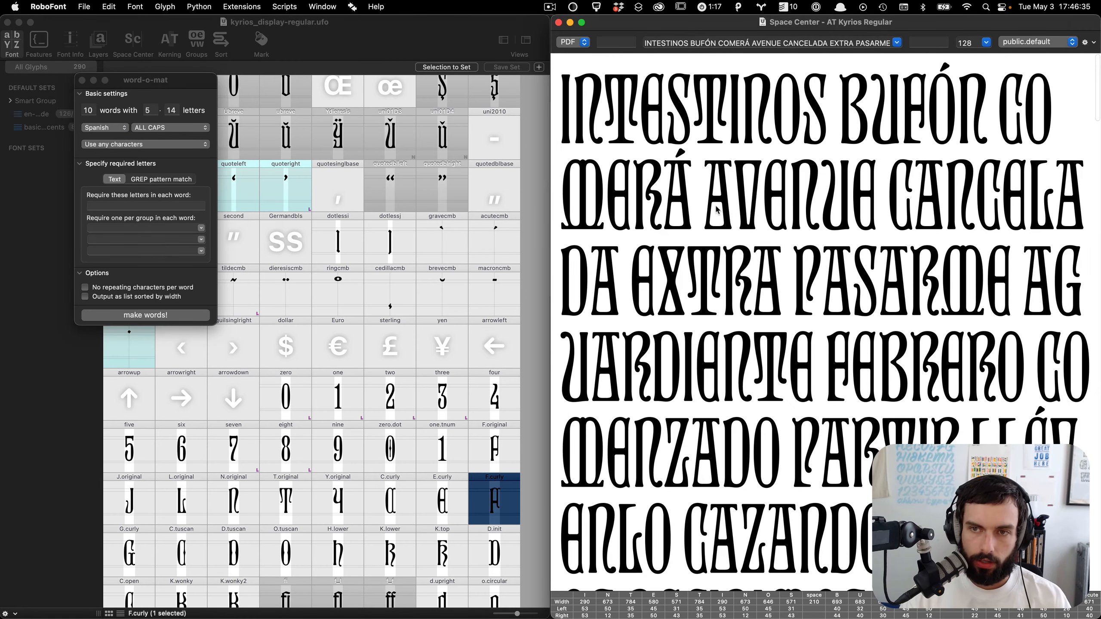
Step: Scroll through the all-caps Spanish words to proof the accented capitals
{"action": "scroll", "coordinate": [718, 210], "scroll_direction": "down", "scroll_amount": 3}
{"action": "scroll", "coordinate": [849, 252], "scroll_direction": "down", "scroll_amount": 2}
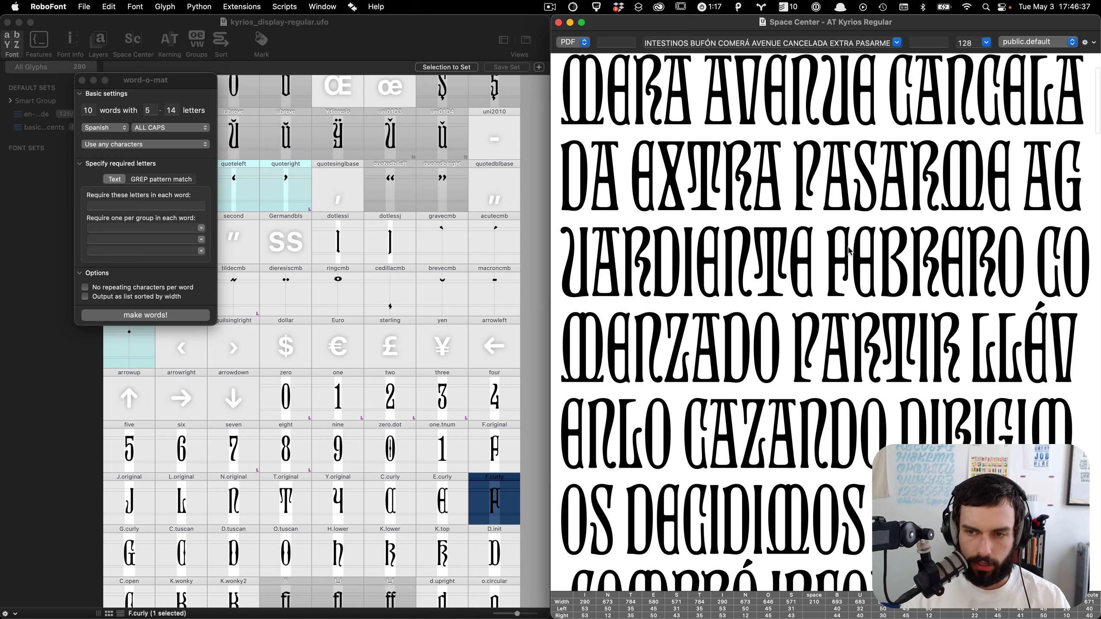
{"action": "scroll", "coordinate": [849, 252], "scroll_direction": "down", "scroll_amount": 6}
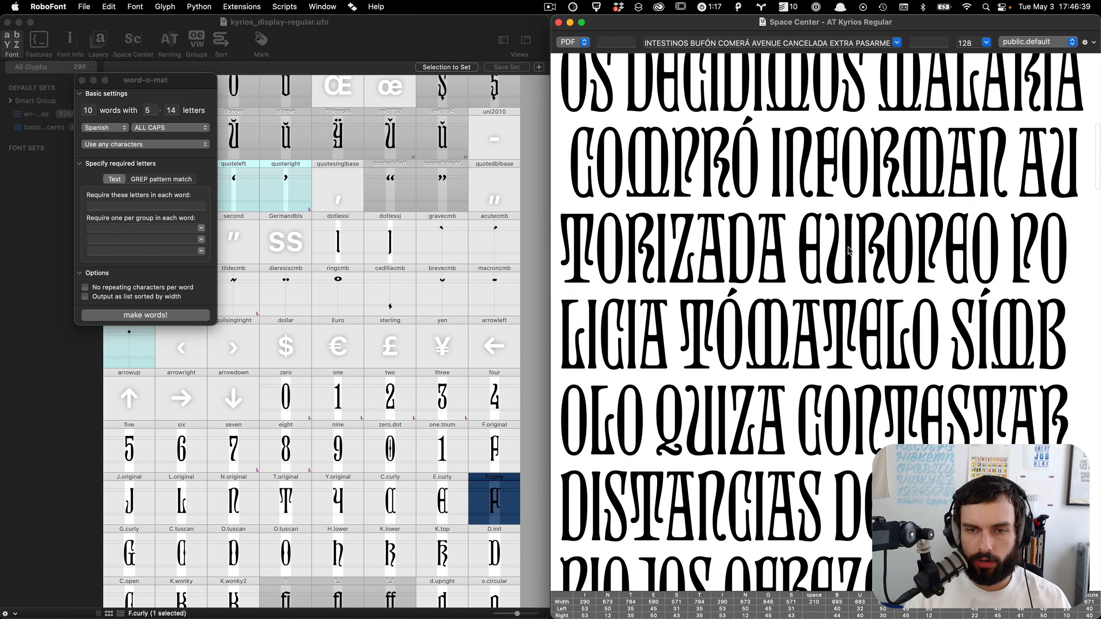
{"action": "scroll", "coordinate": [849, 251], "scroll_direction": "down", "scroll_amount": 1}
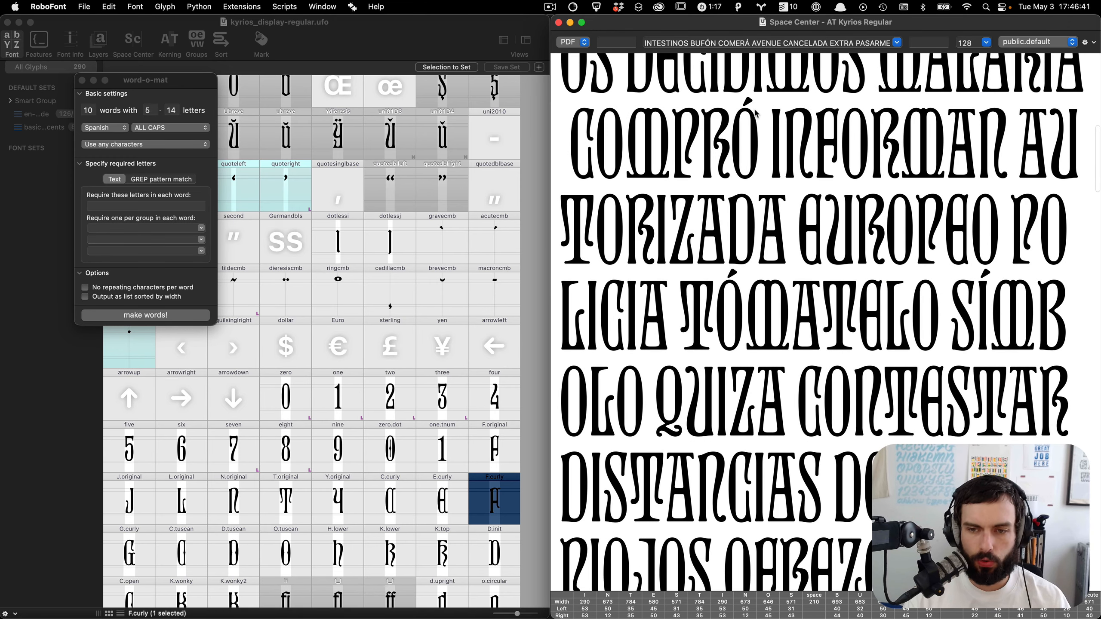
{"action": "scroll", "coordinate": [773, 355], "scroll_direction": "down", "scroll_amount": 6}
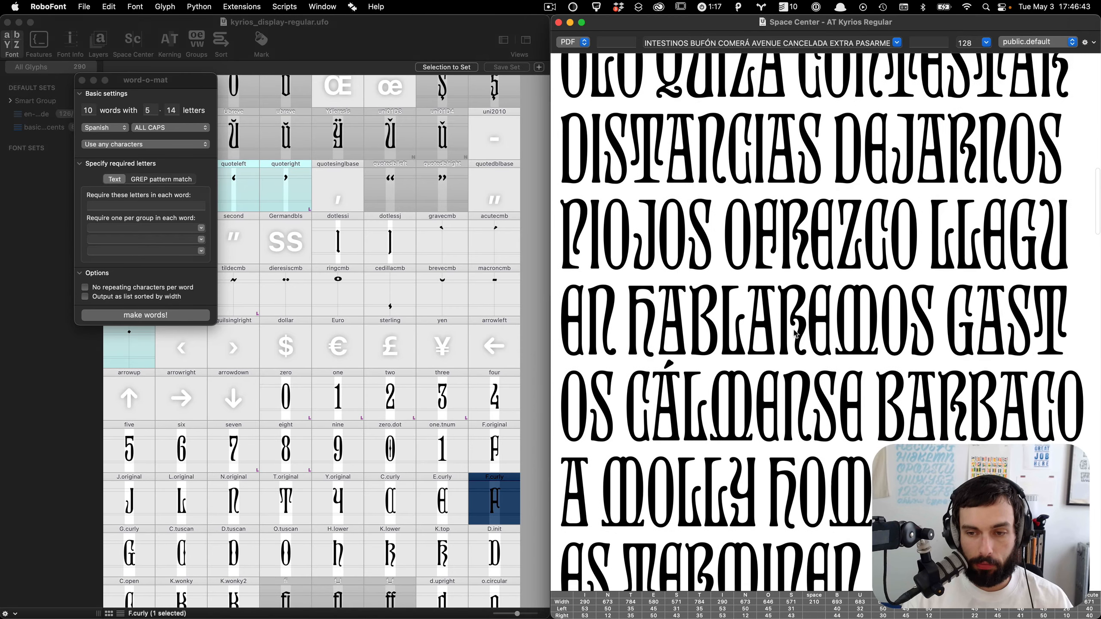
{"action": "scroll", "coordinate": [796, 333], "scroll_direction": "down", "scroll_amount": 6}
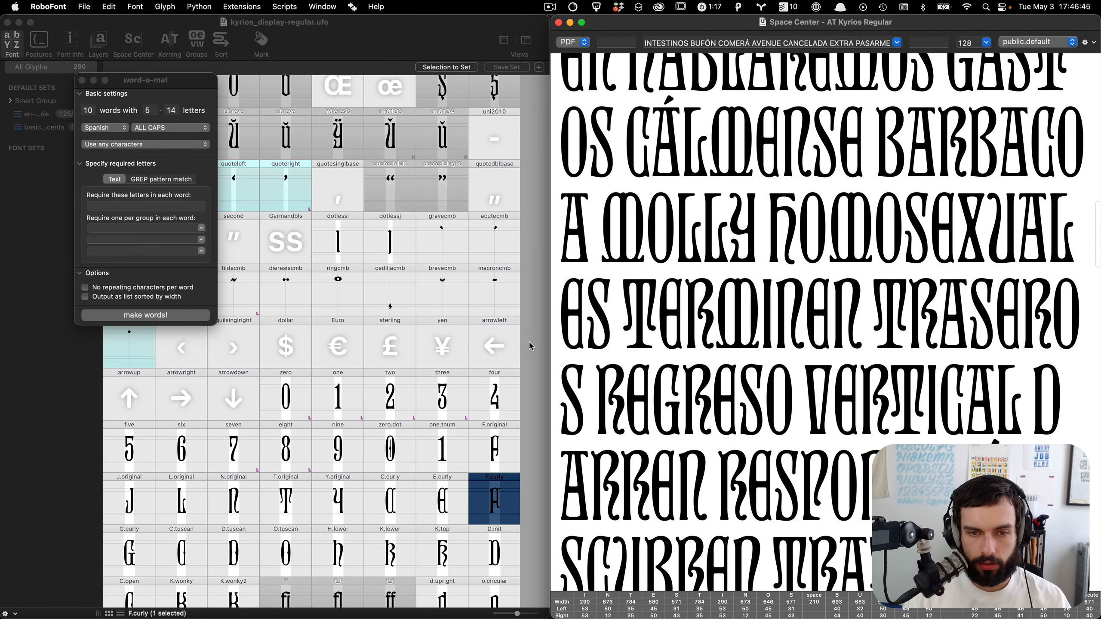
Step: Select the accented capitals from Agrave through Udieresis and display the selection in Space Center
{"action": "left_click", "coordinate": [532, 345]}
{"action": "scroll", "coordinate": [532, 345], "scroll_direction": "up", "scroll_amount": 15}
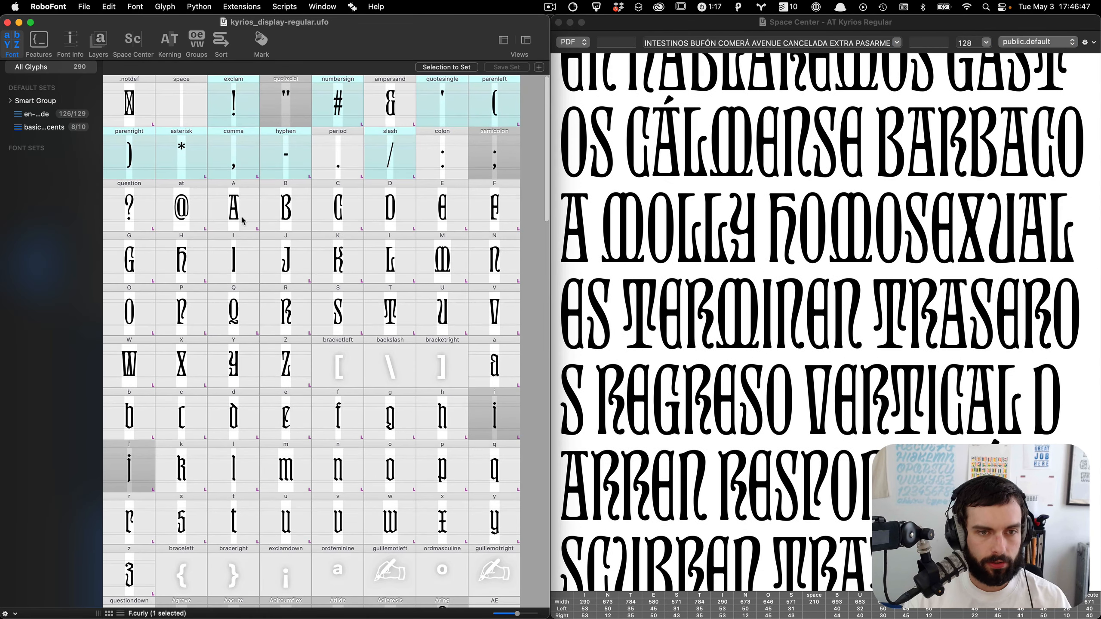
{"action": "scroll", "coordinate": [343, 396], "scroll_direction": "down", "scroll_amount": 8}
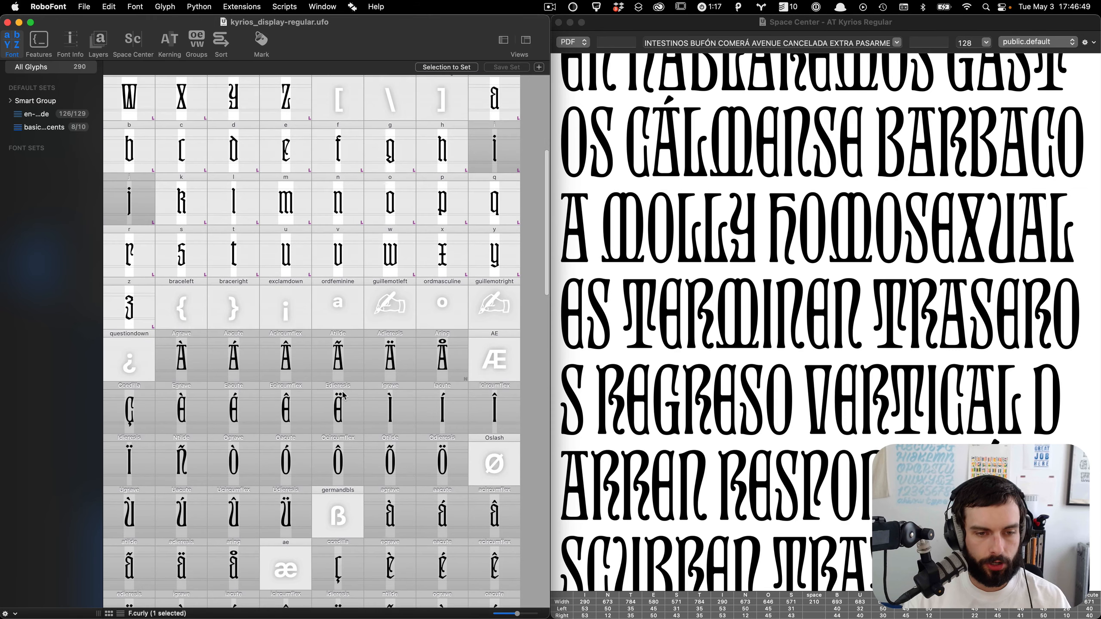
{"action": "scroll", "coordinate": [343, 396], "scroll_direction": "down", "scroll_amount": 3}
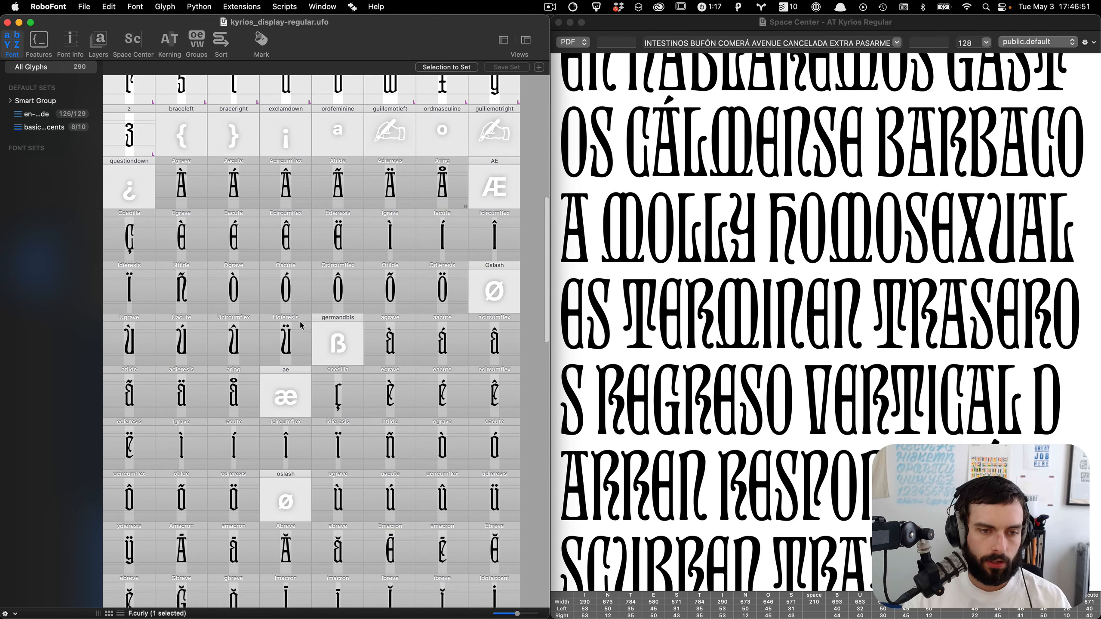
{"action": "left_click", "coordinate": [187, 200]}
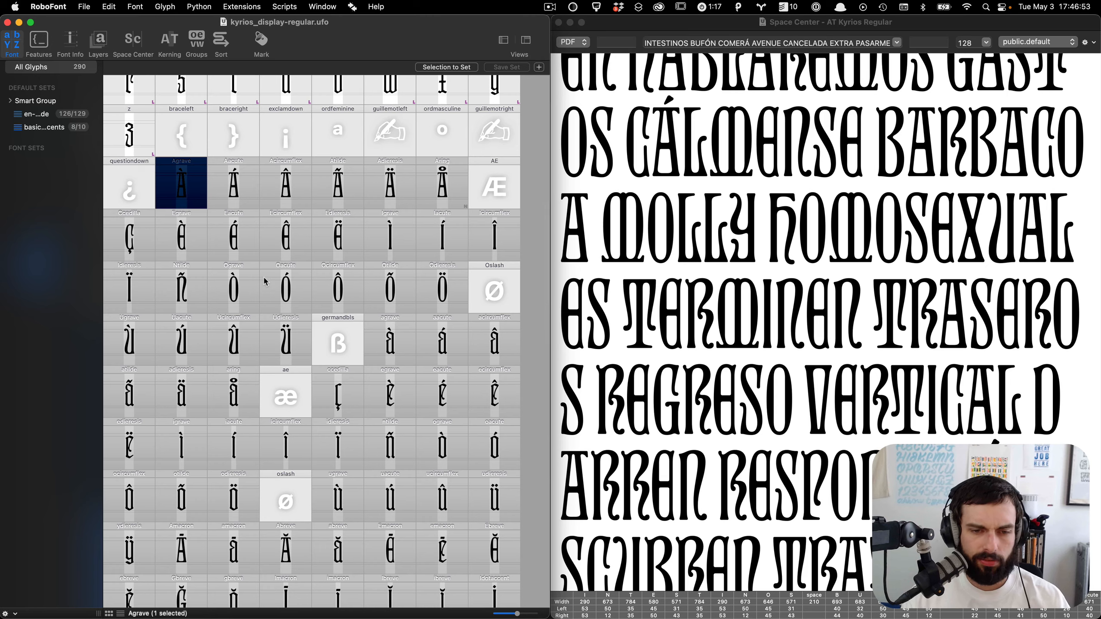
{"action": "scroll", "coordinate": [256, 272], "scroll_direction": "down", "scroll_amount": 1}
{"action": "left_click", "coordinate": [284, 326], "text": "shift"}
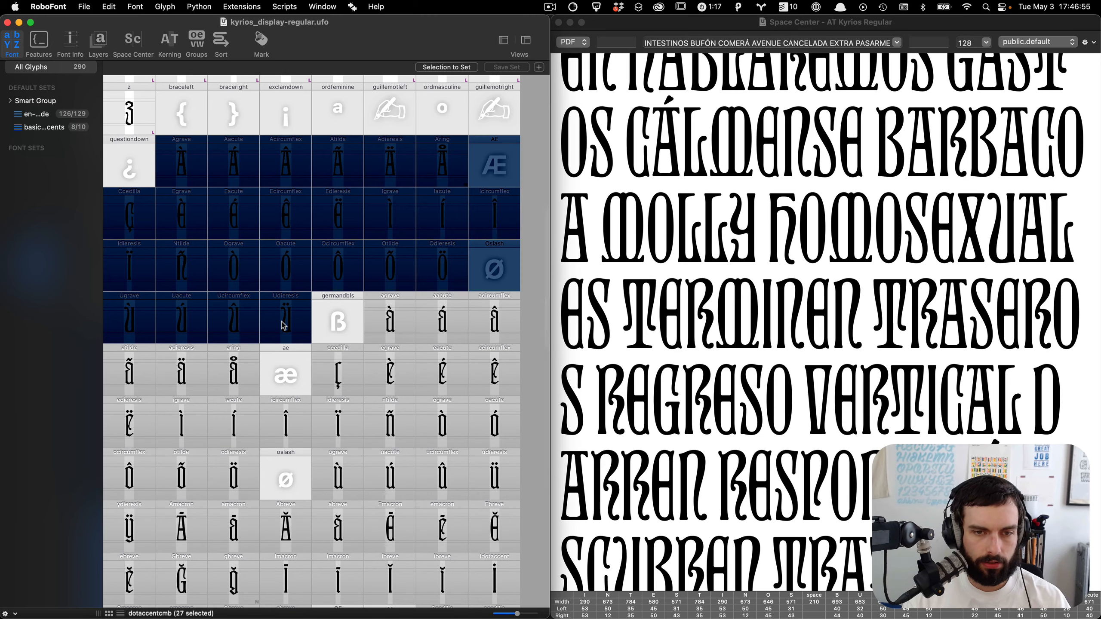
{"action": "key", "text": "super+alt+s"}
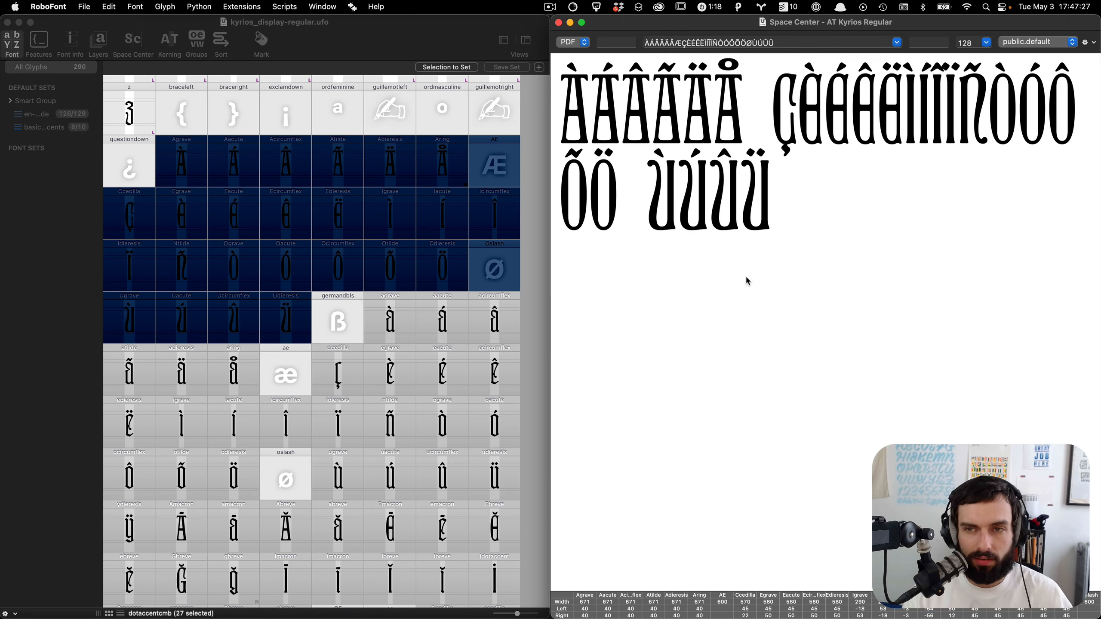
Step: Scroll through the font overview to review the remaining glyphs
{"action": "left_click", "coordinate": [531, 245]}
{"action": "scroll", "coordinate": [532, 246], "scroll_direction": "down", "scroll_amount": 10}
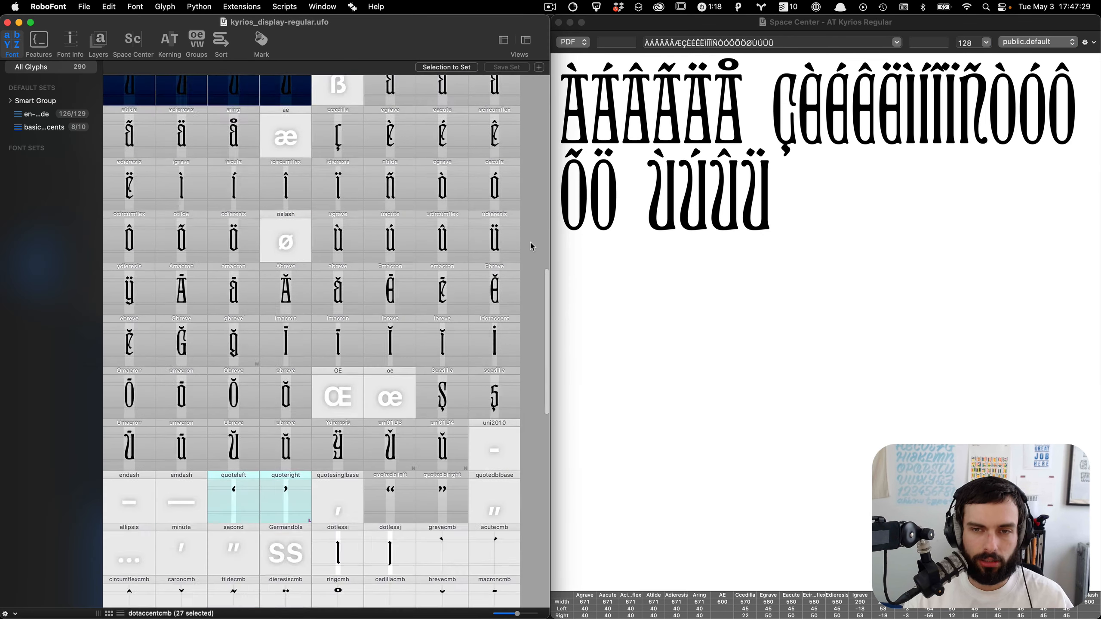
{"action": "scroll", "coordinate": [532, 246], "scroll_direction": "down", "scroll_amount": 5}
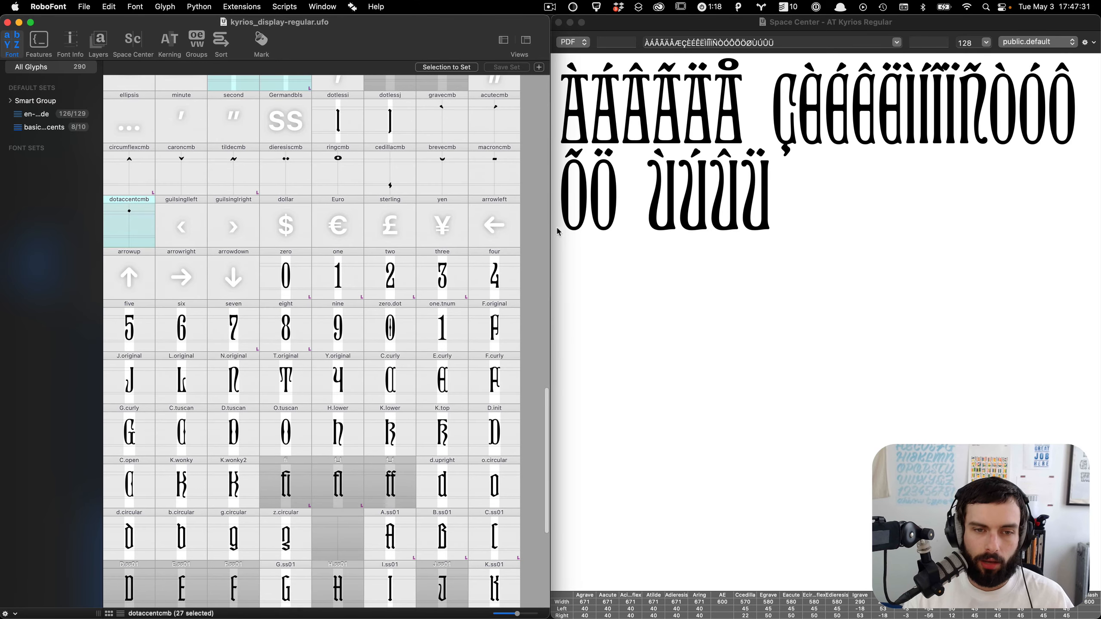
{"action": "scroll", "coordinate": [538, 259], "scroll_direction": "down", "scroll_amount": 6}
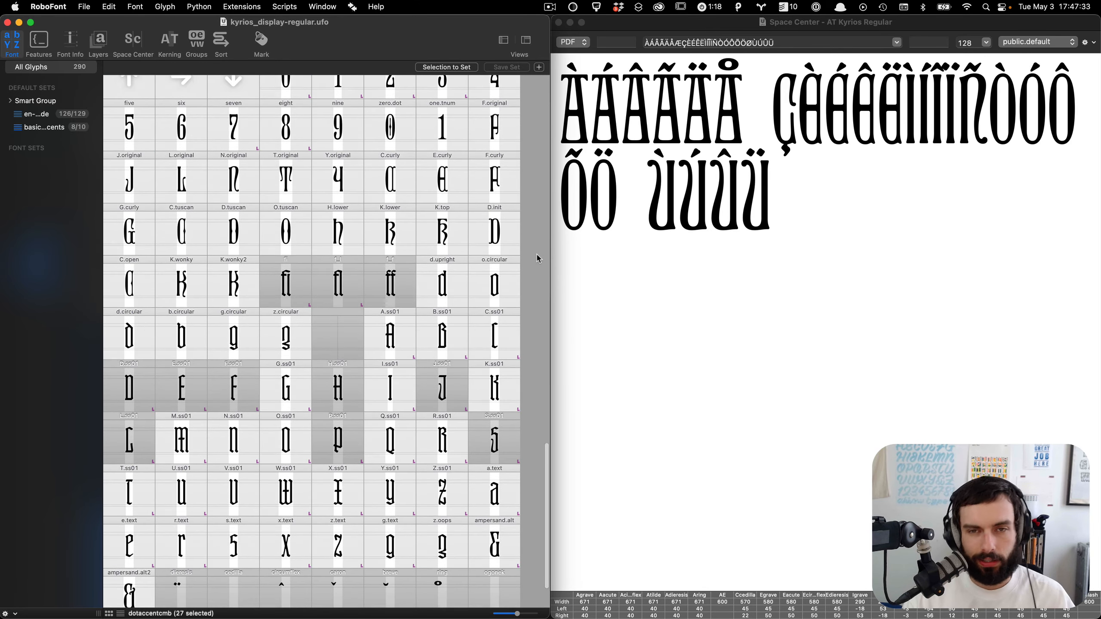
{"action": "scroll", "coordinate": [538, 259], "scroll_direction": "down", "scroll_amount": 2}
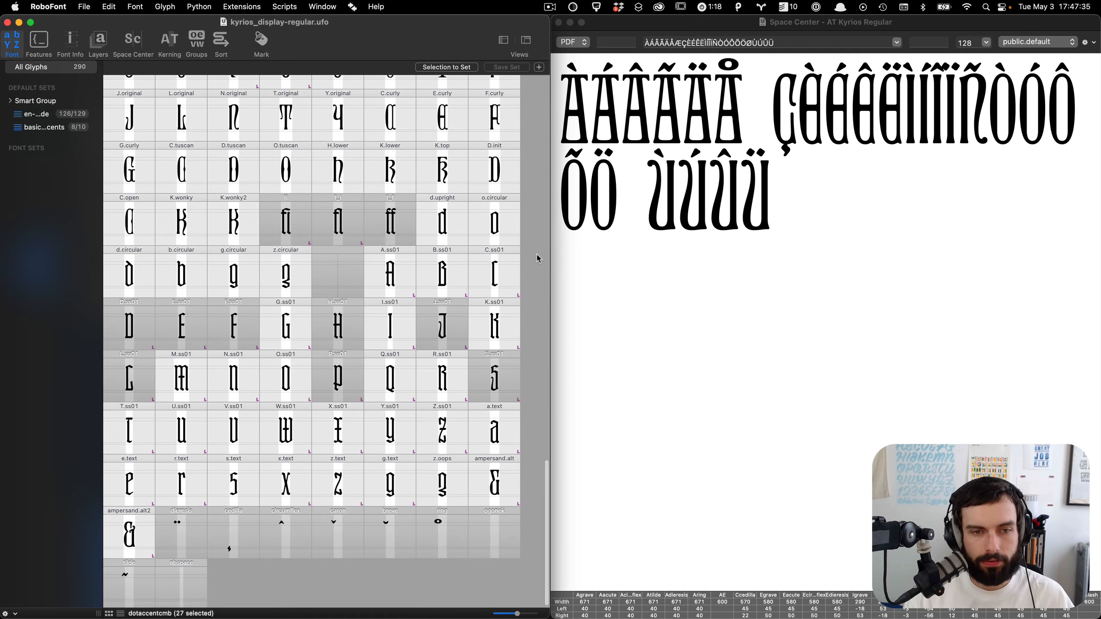
{"action": "scroll", "coordinate": [538, 259], "scroll_direction": "up", "scroll_amount": 15}
{"action": "scroll", "coordinate": [538, 259], "scroll_direction": "up", "scroll_amount": 10}
{"action": "scroll", "coordinate": [538, 259], "scroll_direction": "down", "scroll_amount": 18}
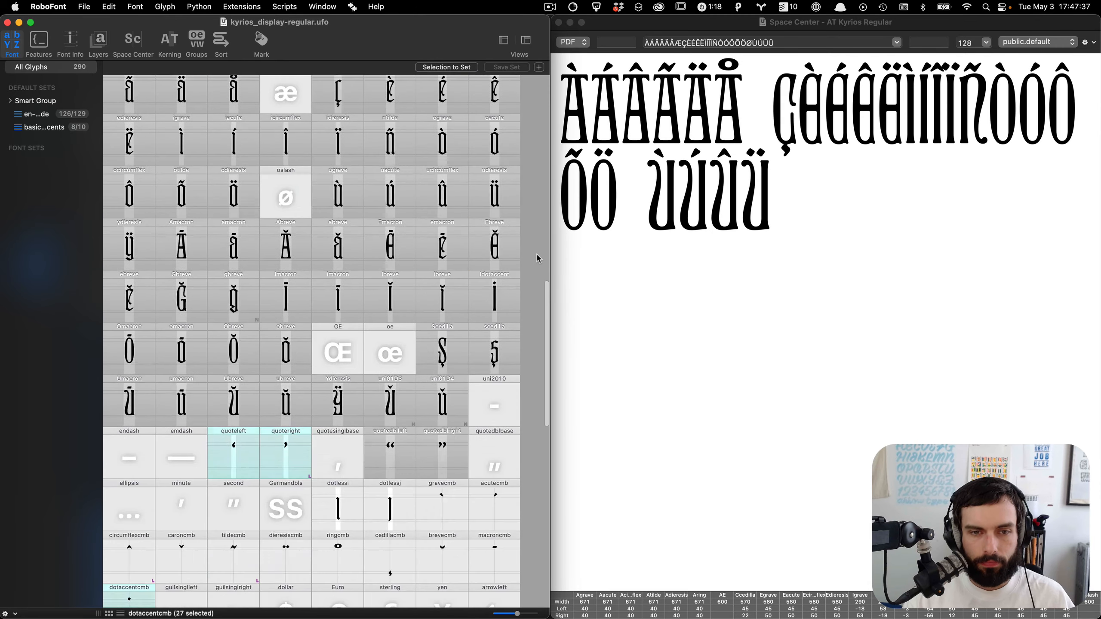
{"action": "scroll", "coordinate": [537, 259], "scroll_direction": "down", "scroll_amount": 7}
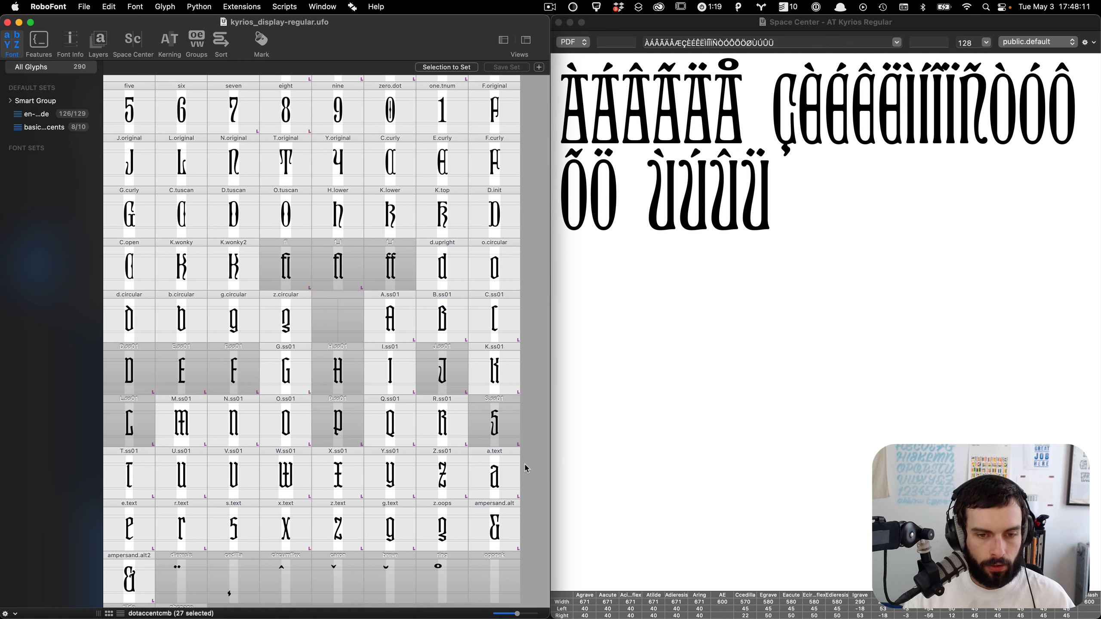
{"action": "scroll", "coordinate": [527, 477], "scroll_direction": "down", "scroll_amount": 2}
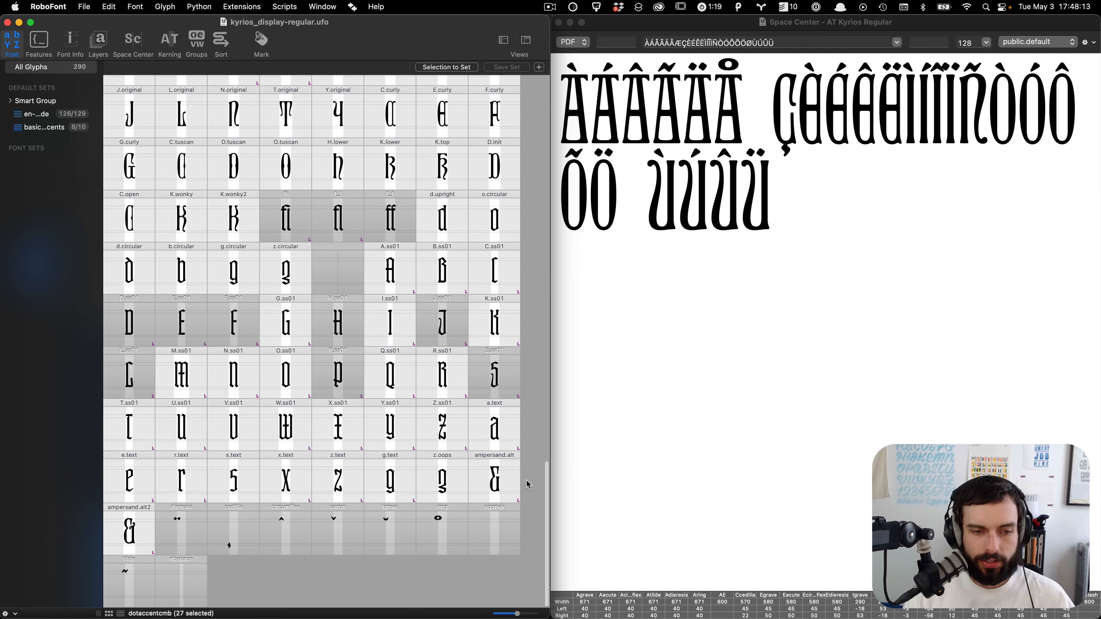